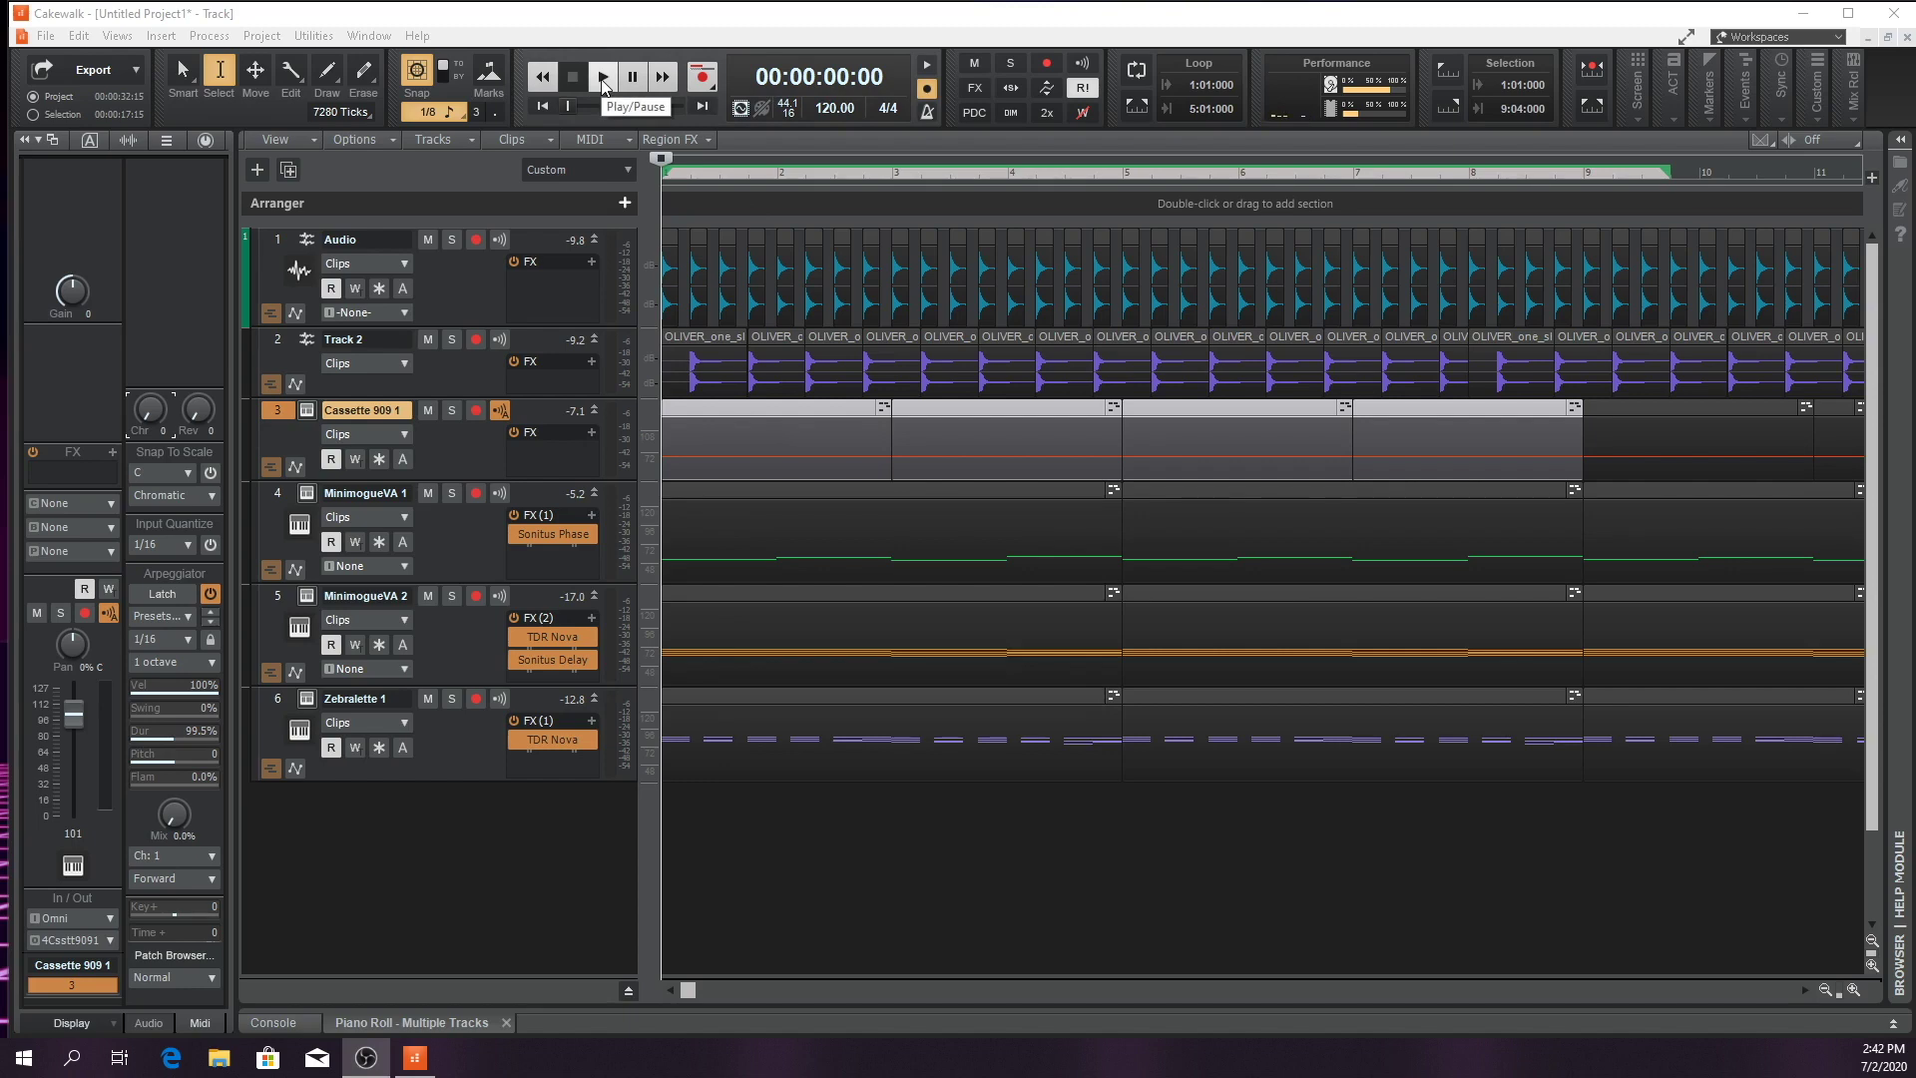
Play back the full six-track arrangement from the beginning
click(601, 81)
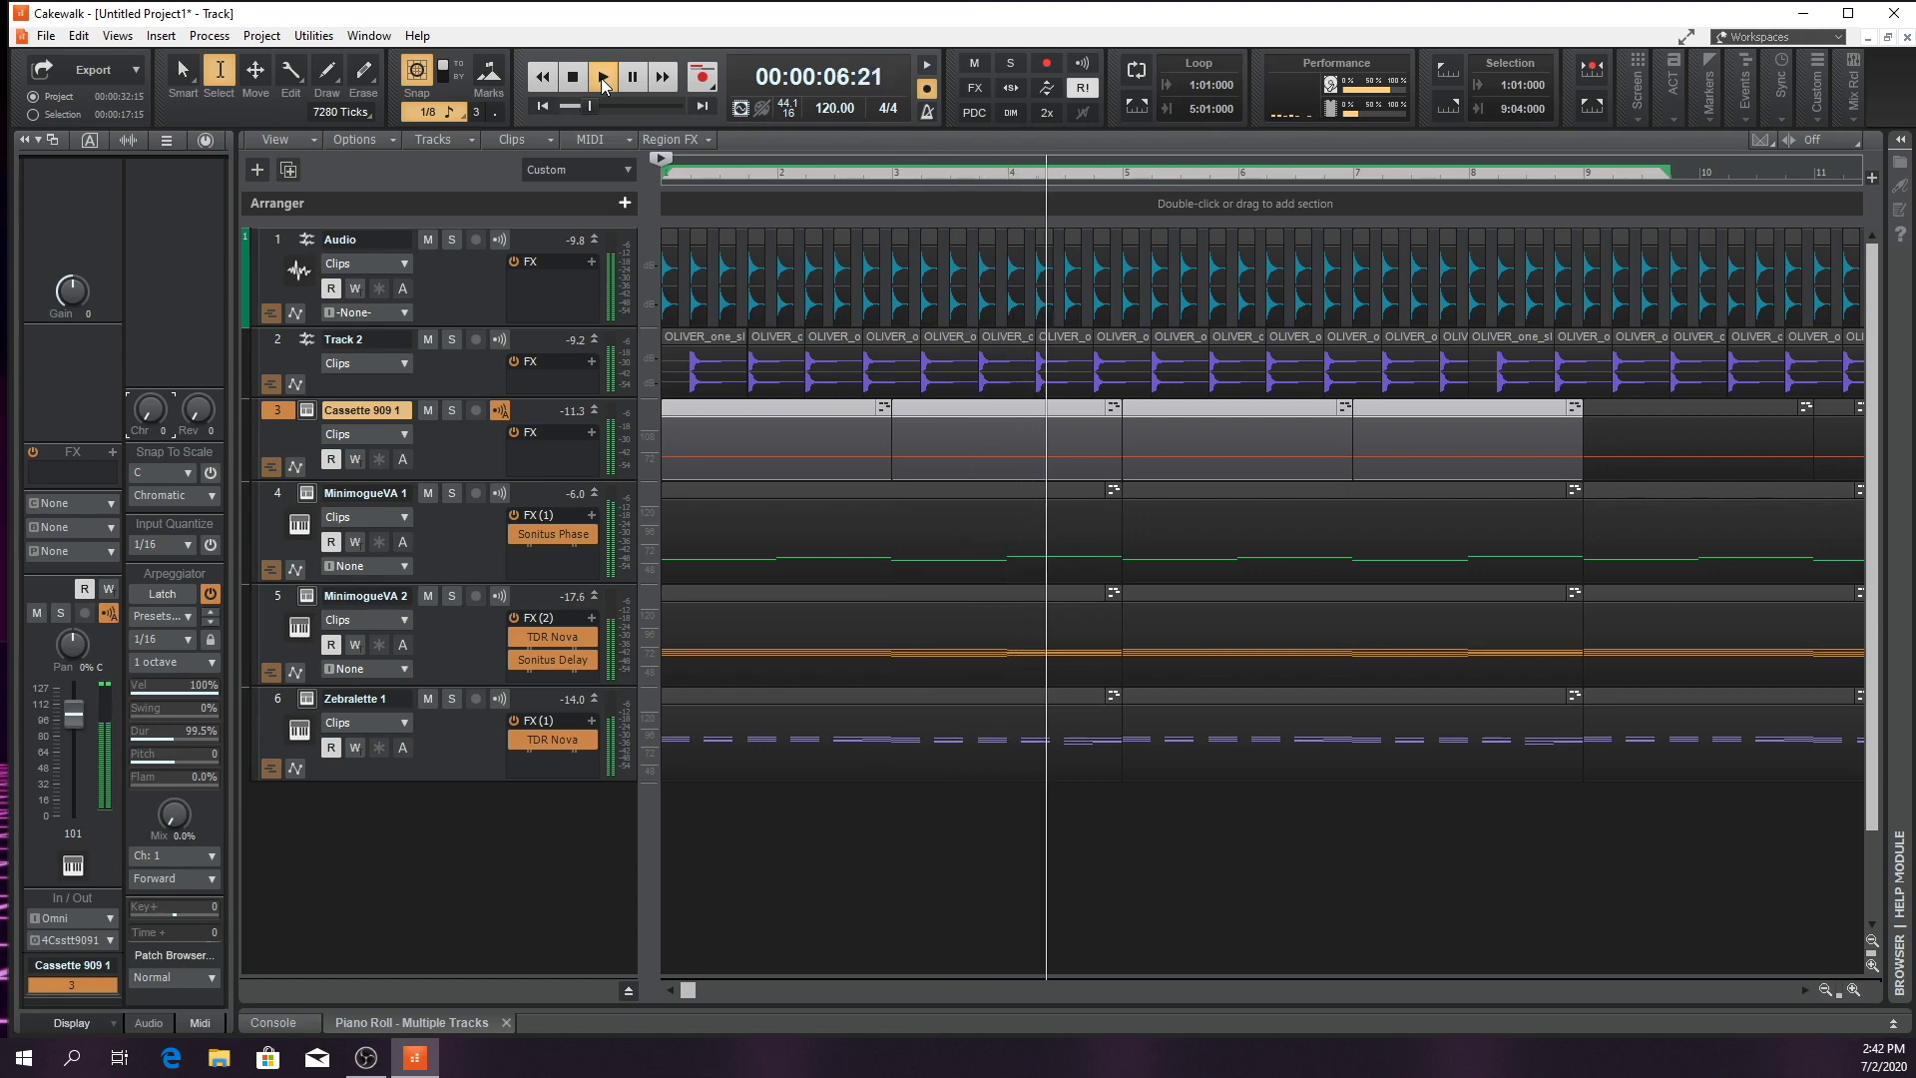
click(604, 86)
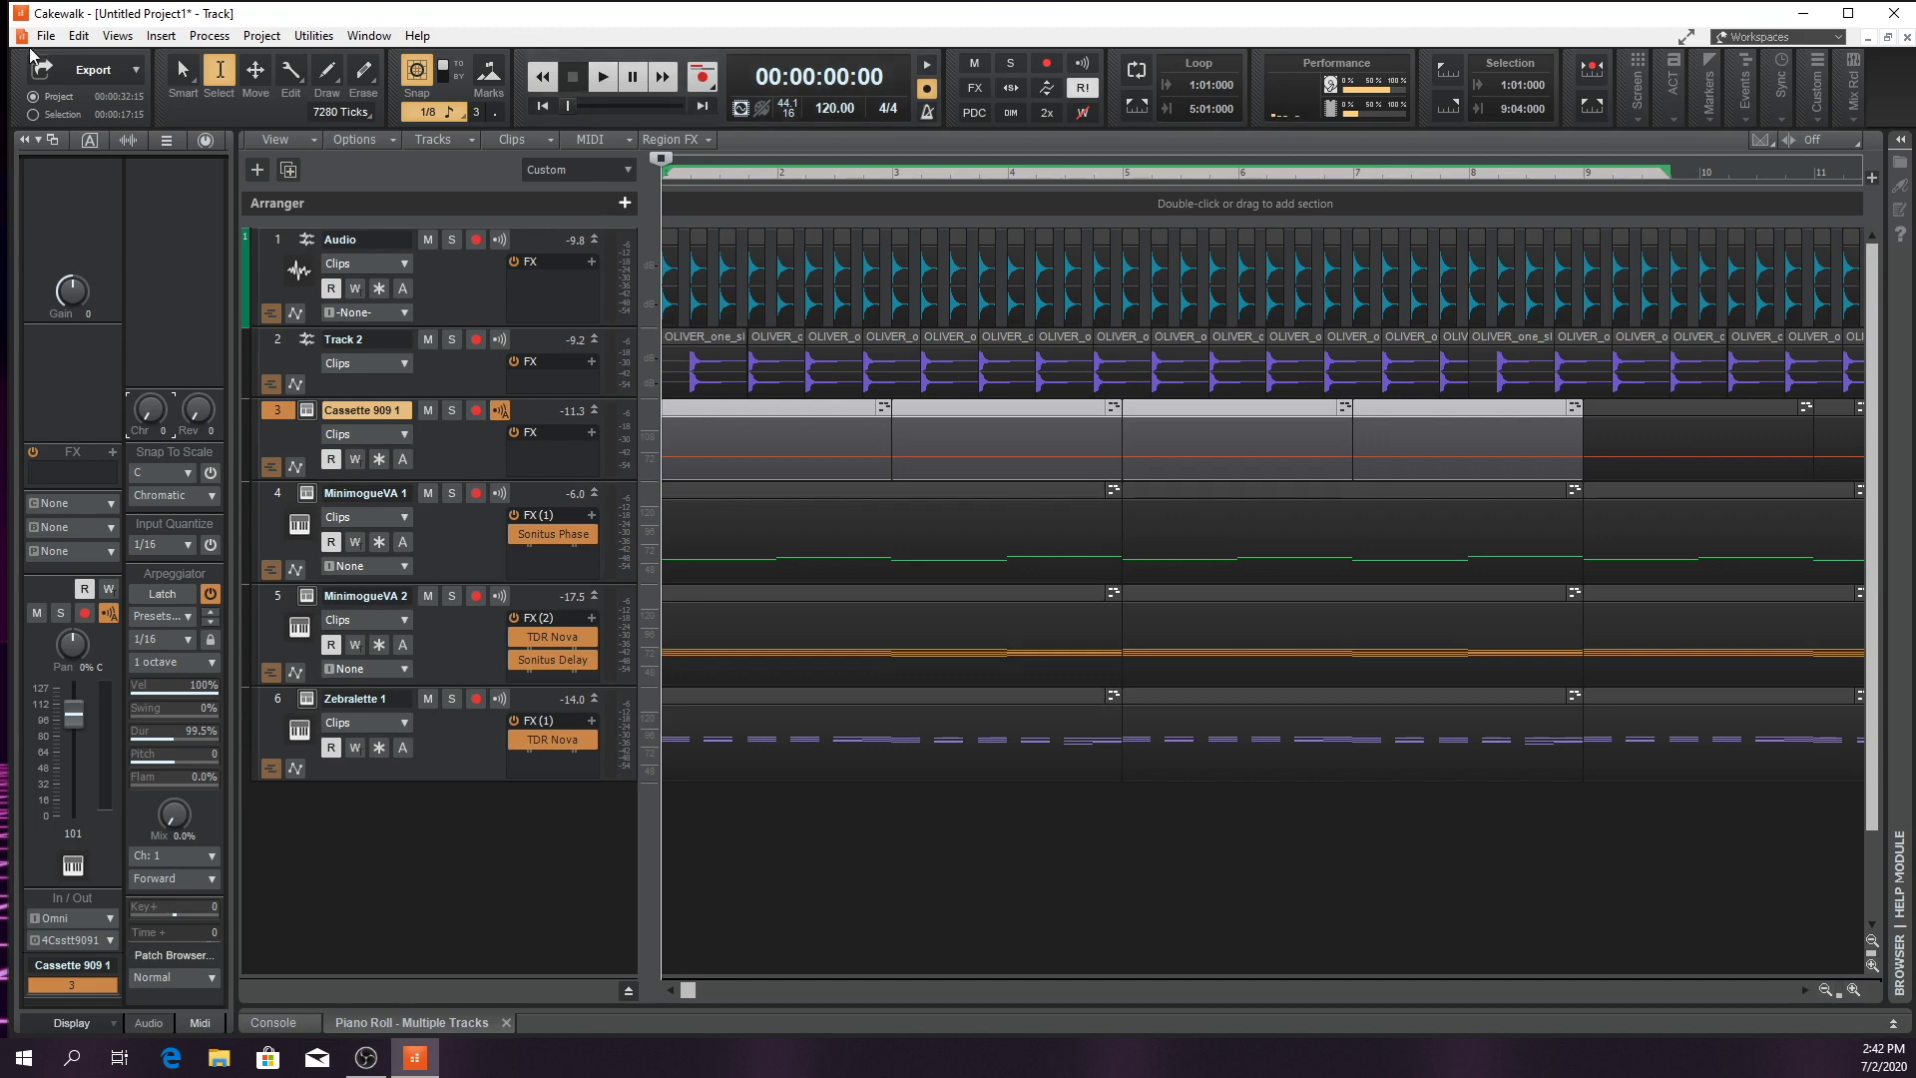
click(427, 410)
click(427, 340)
click(427, 239)
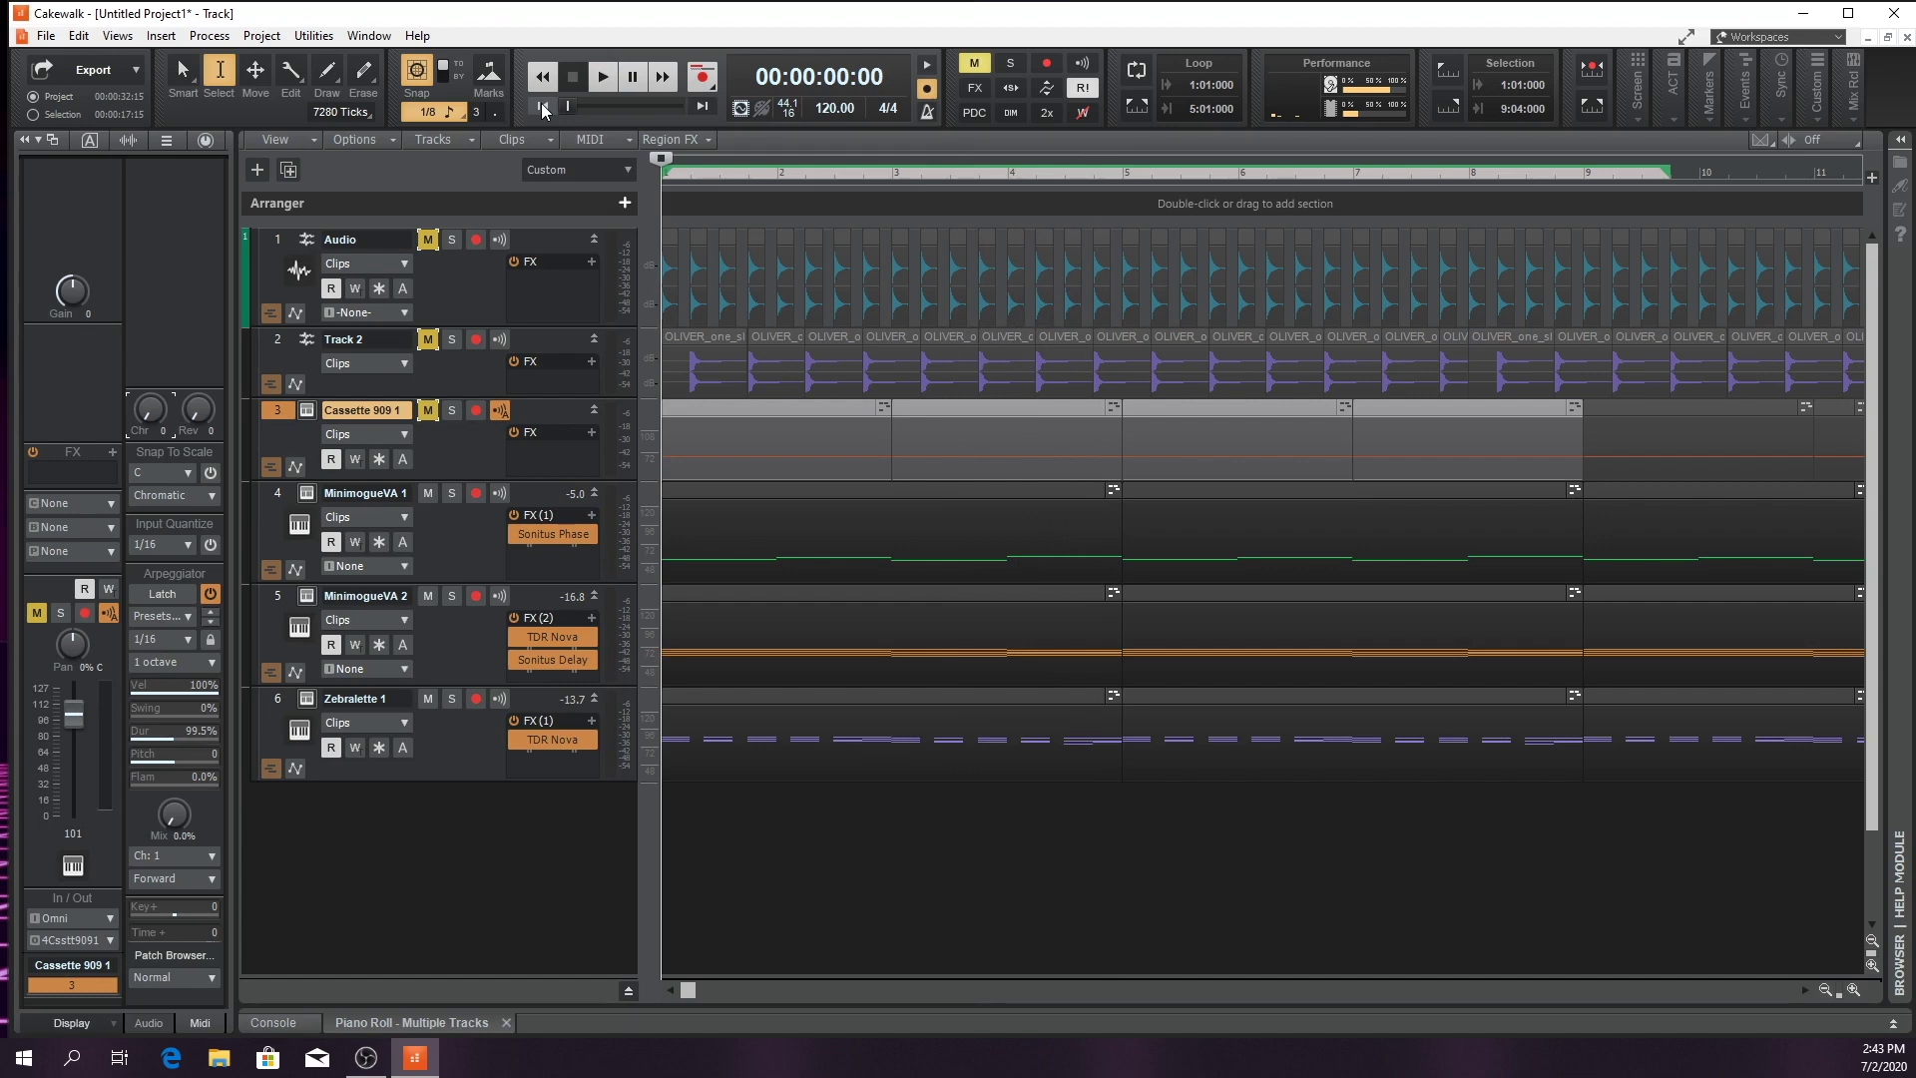
click(427, 410)
click(427, 339)
click(427, 239)
Solo the Audio, Track 2 and Cassette 909 1 tracks and listen to them together
click(451, 239)
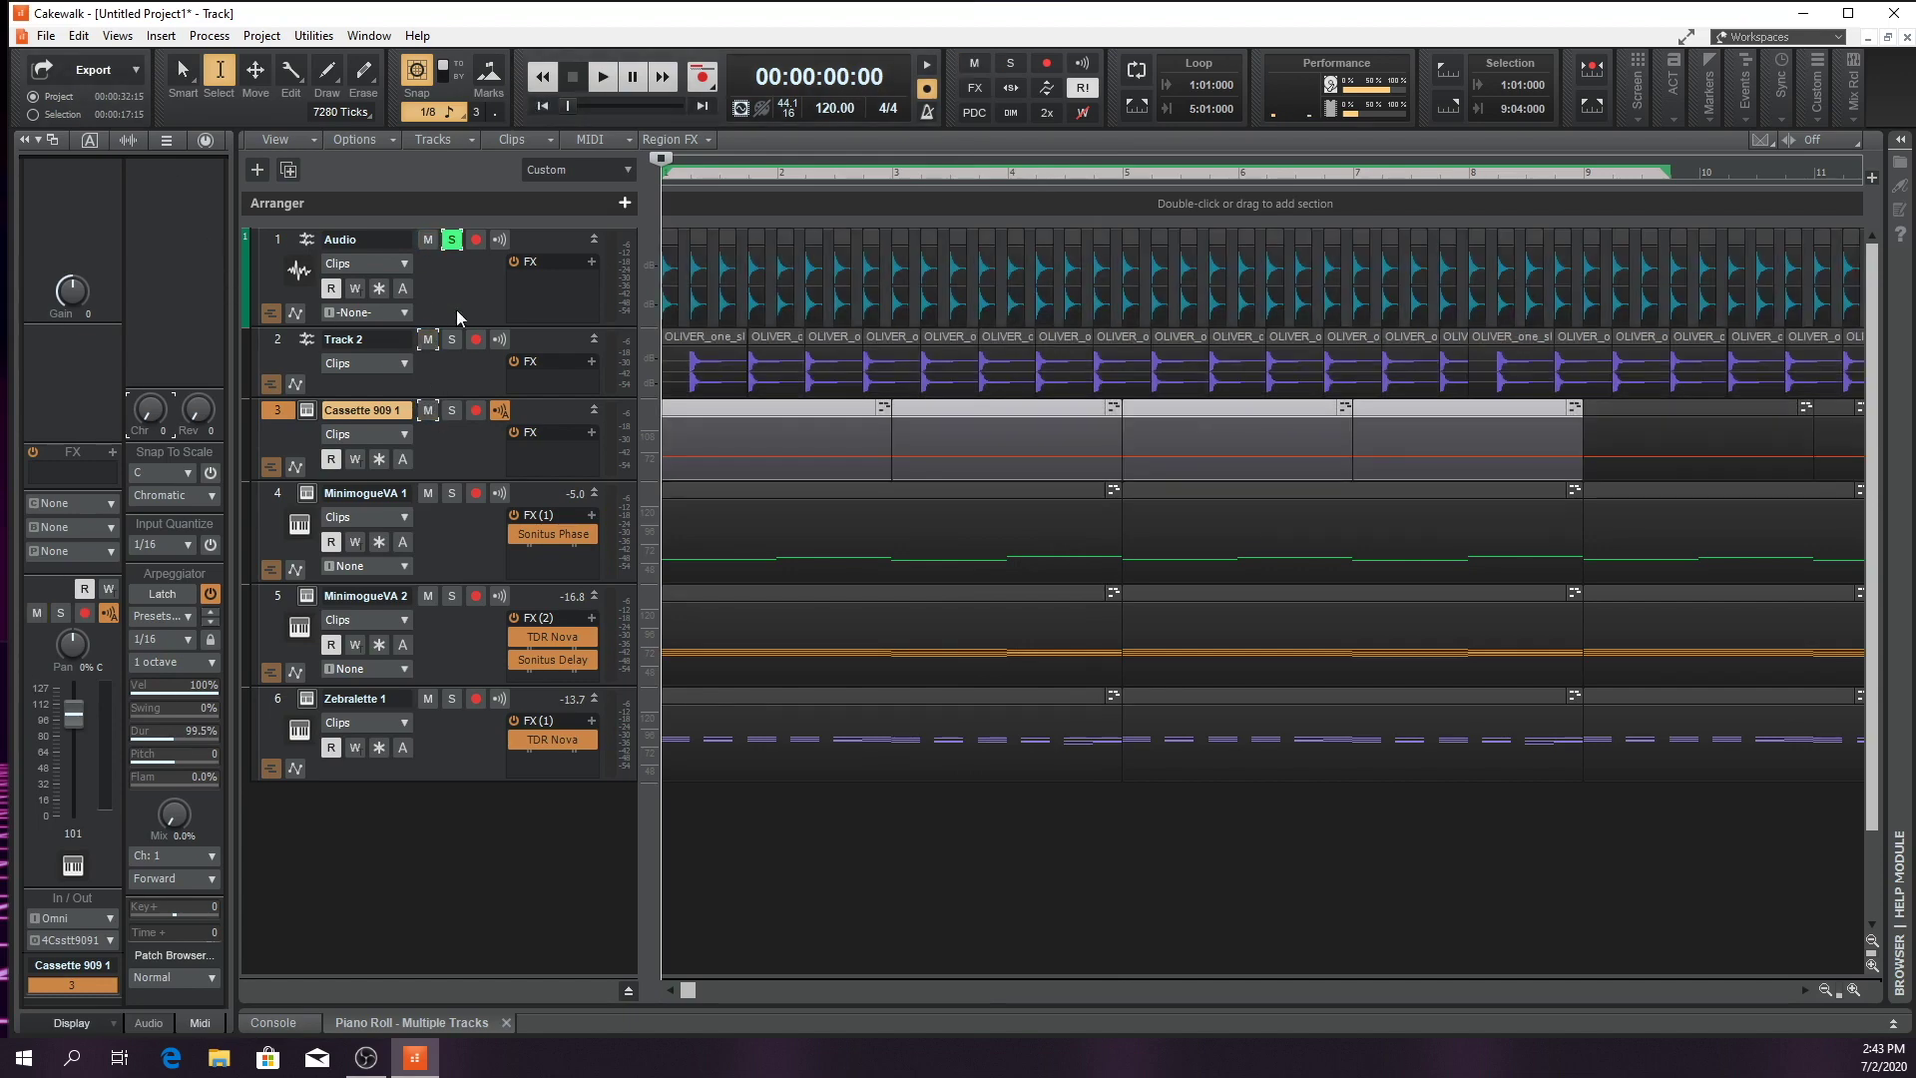
click(451, 339)
click(451, 410)
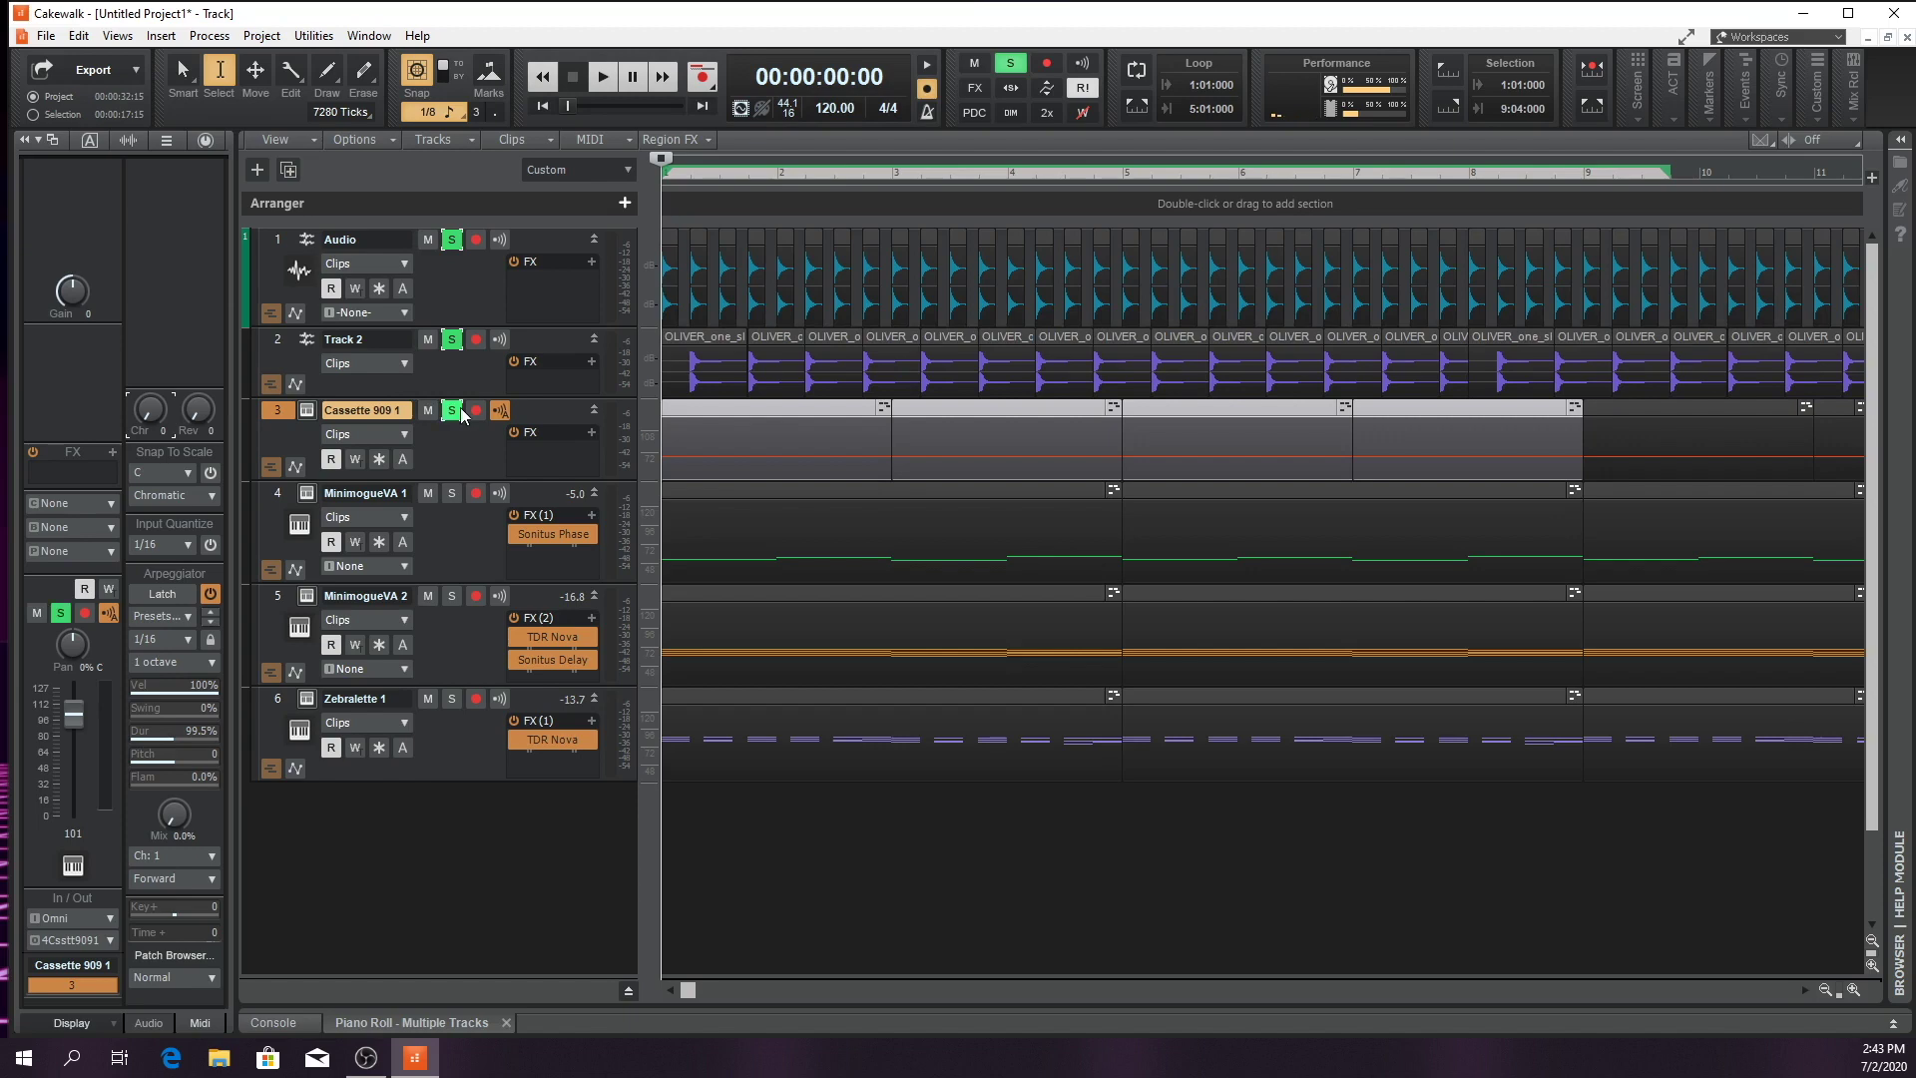
key(space)
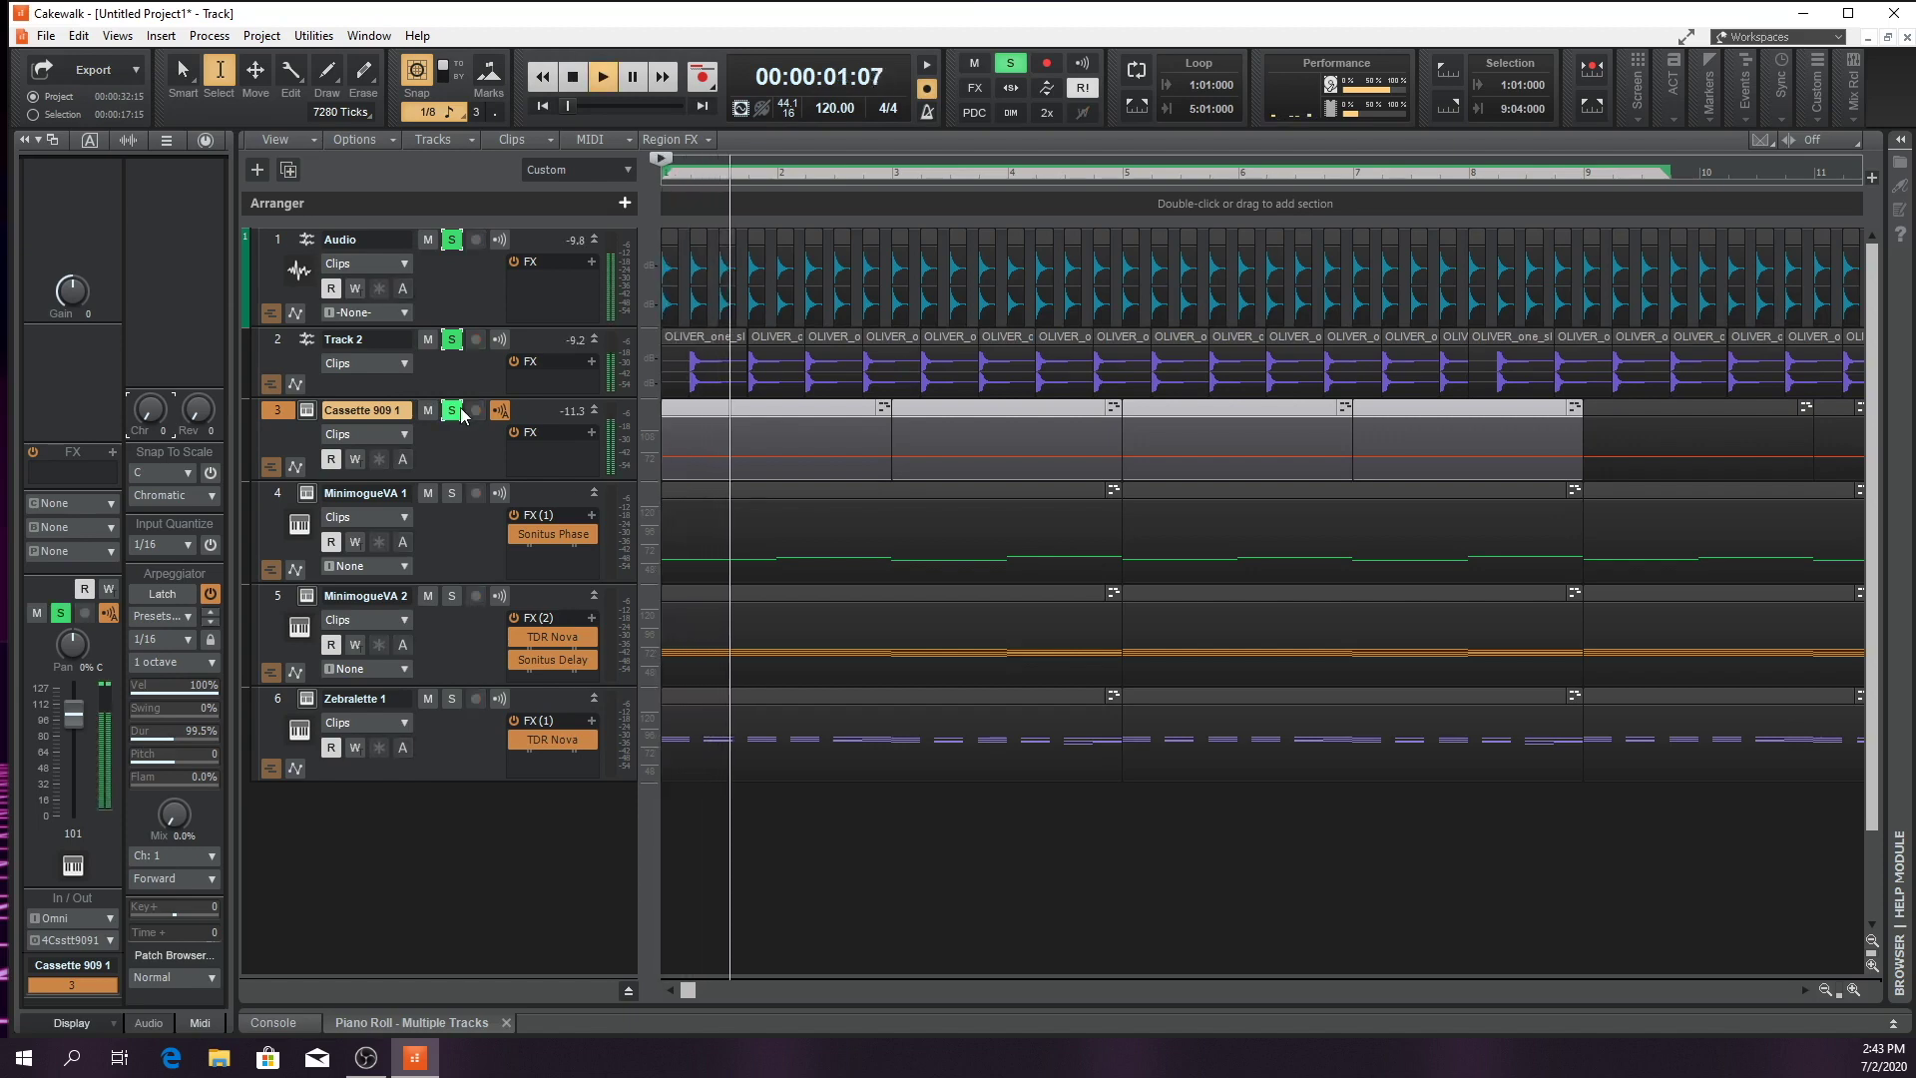
key(space)
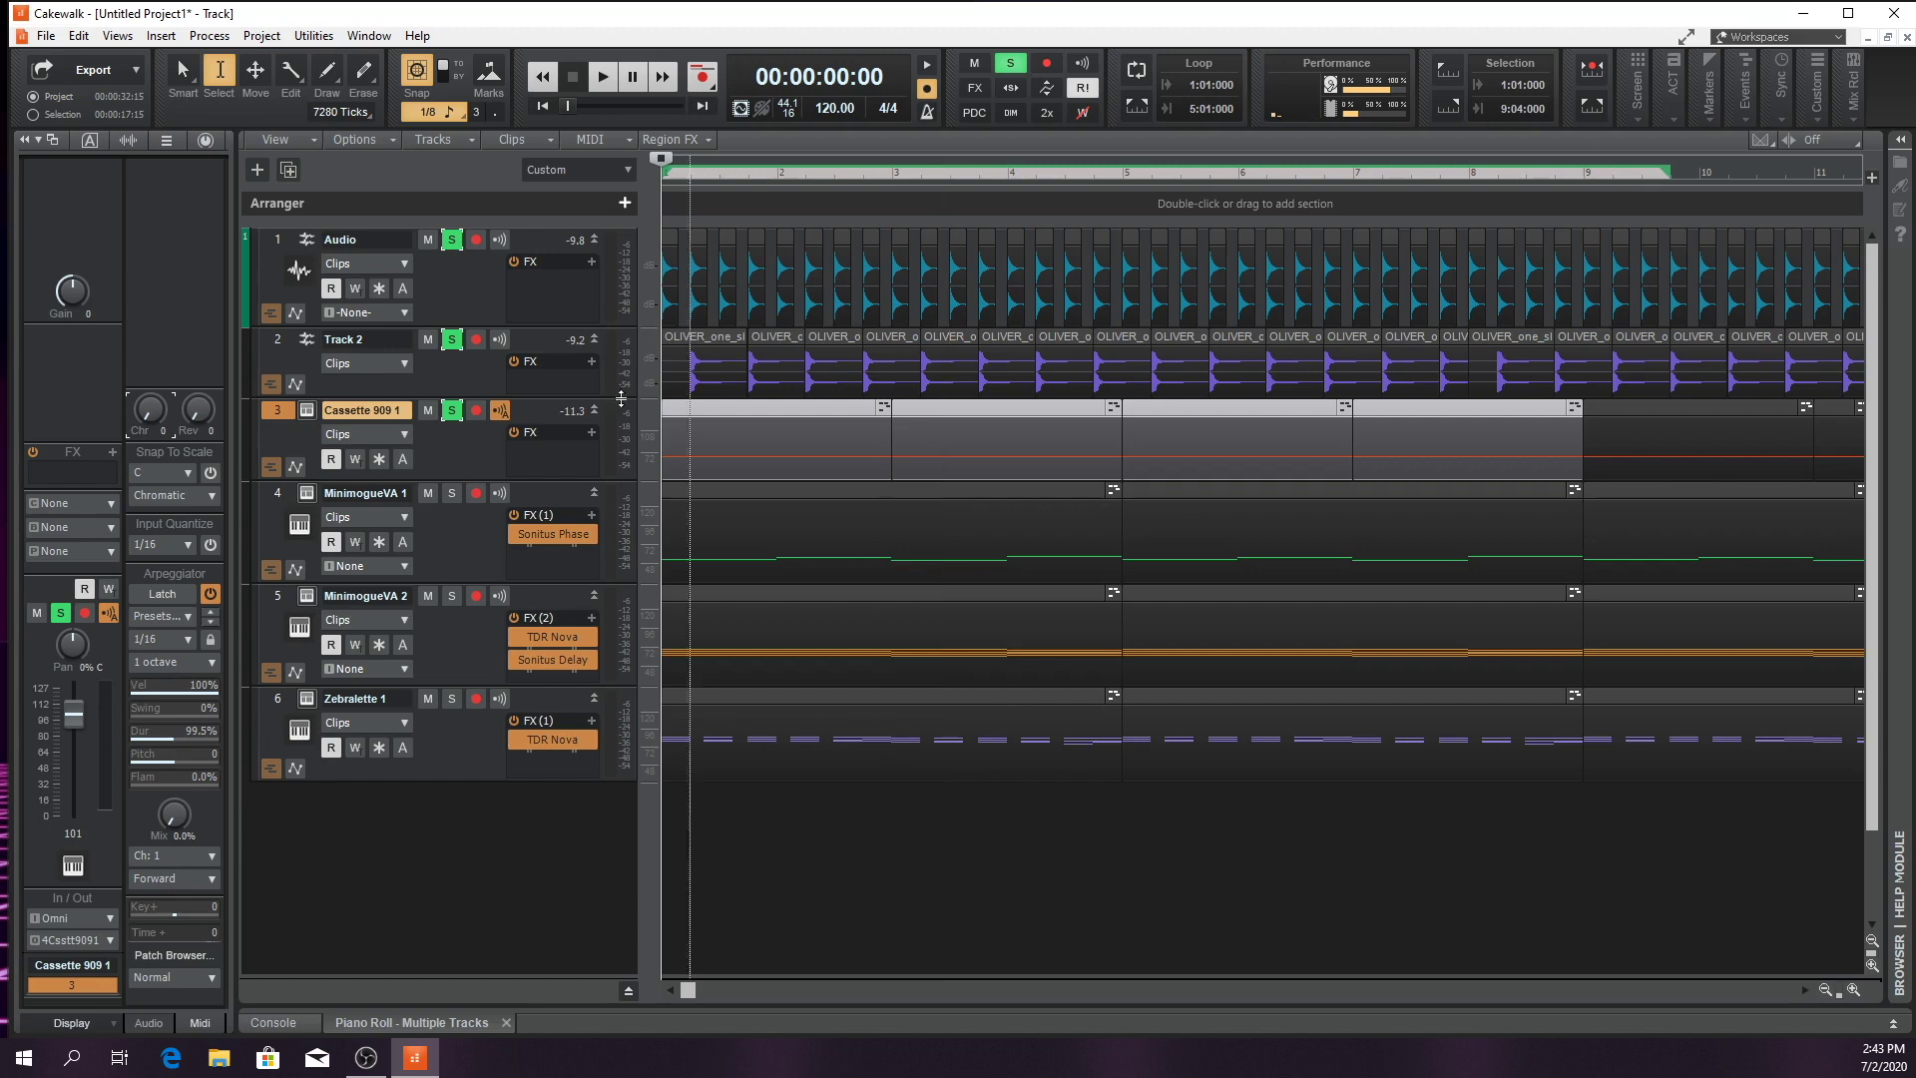
click(479, 369)
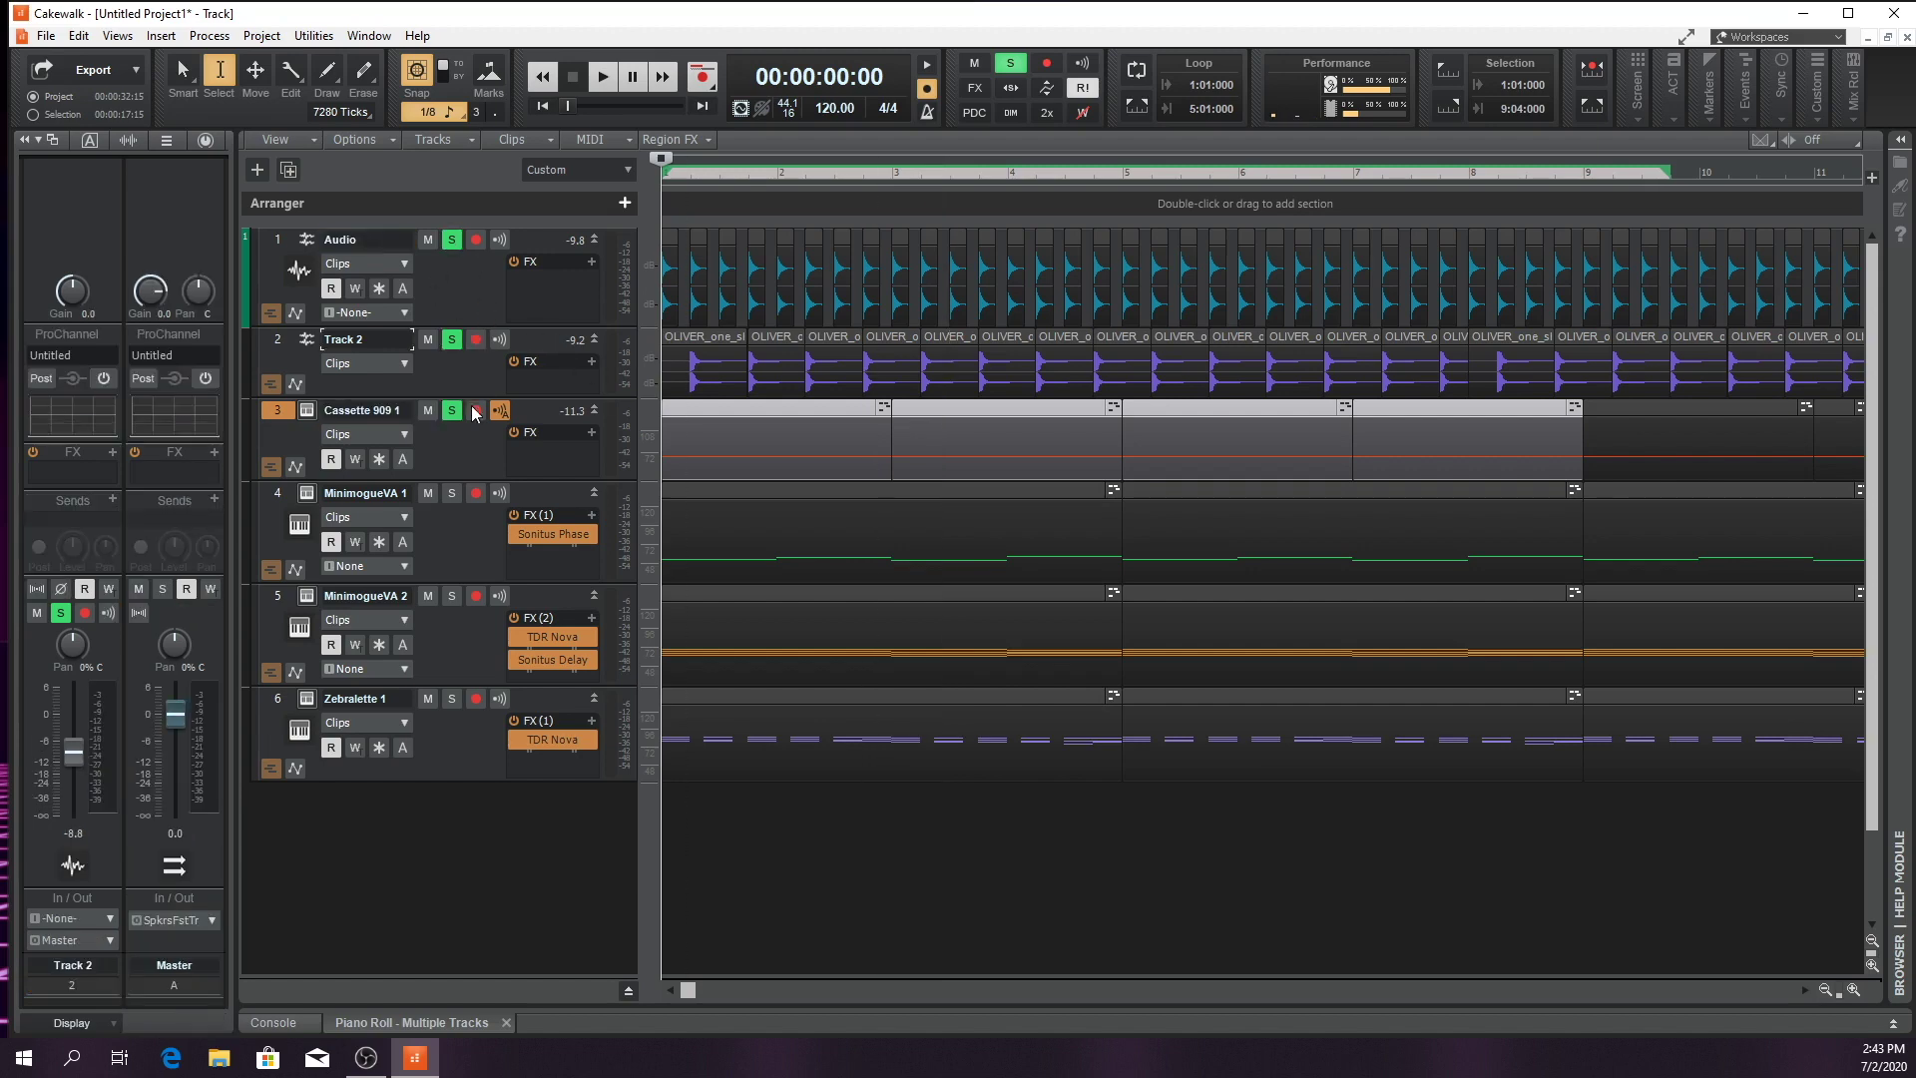
click(469, 461)
click(465, 294)
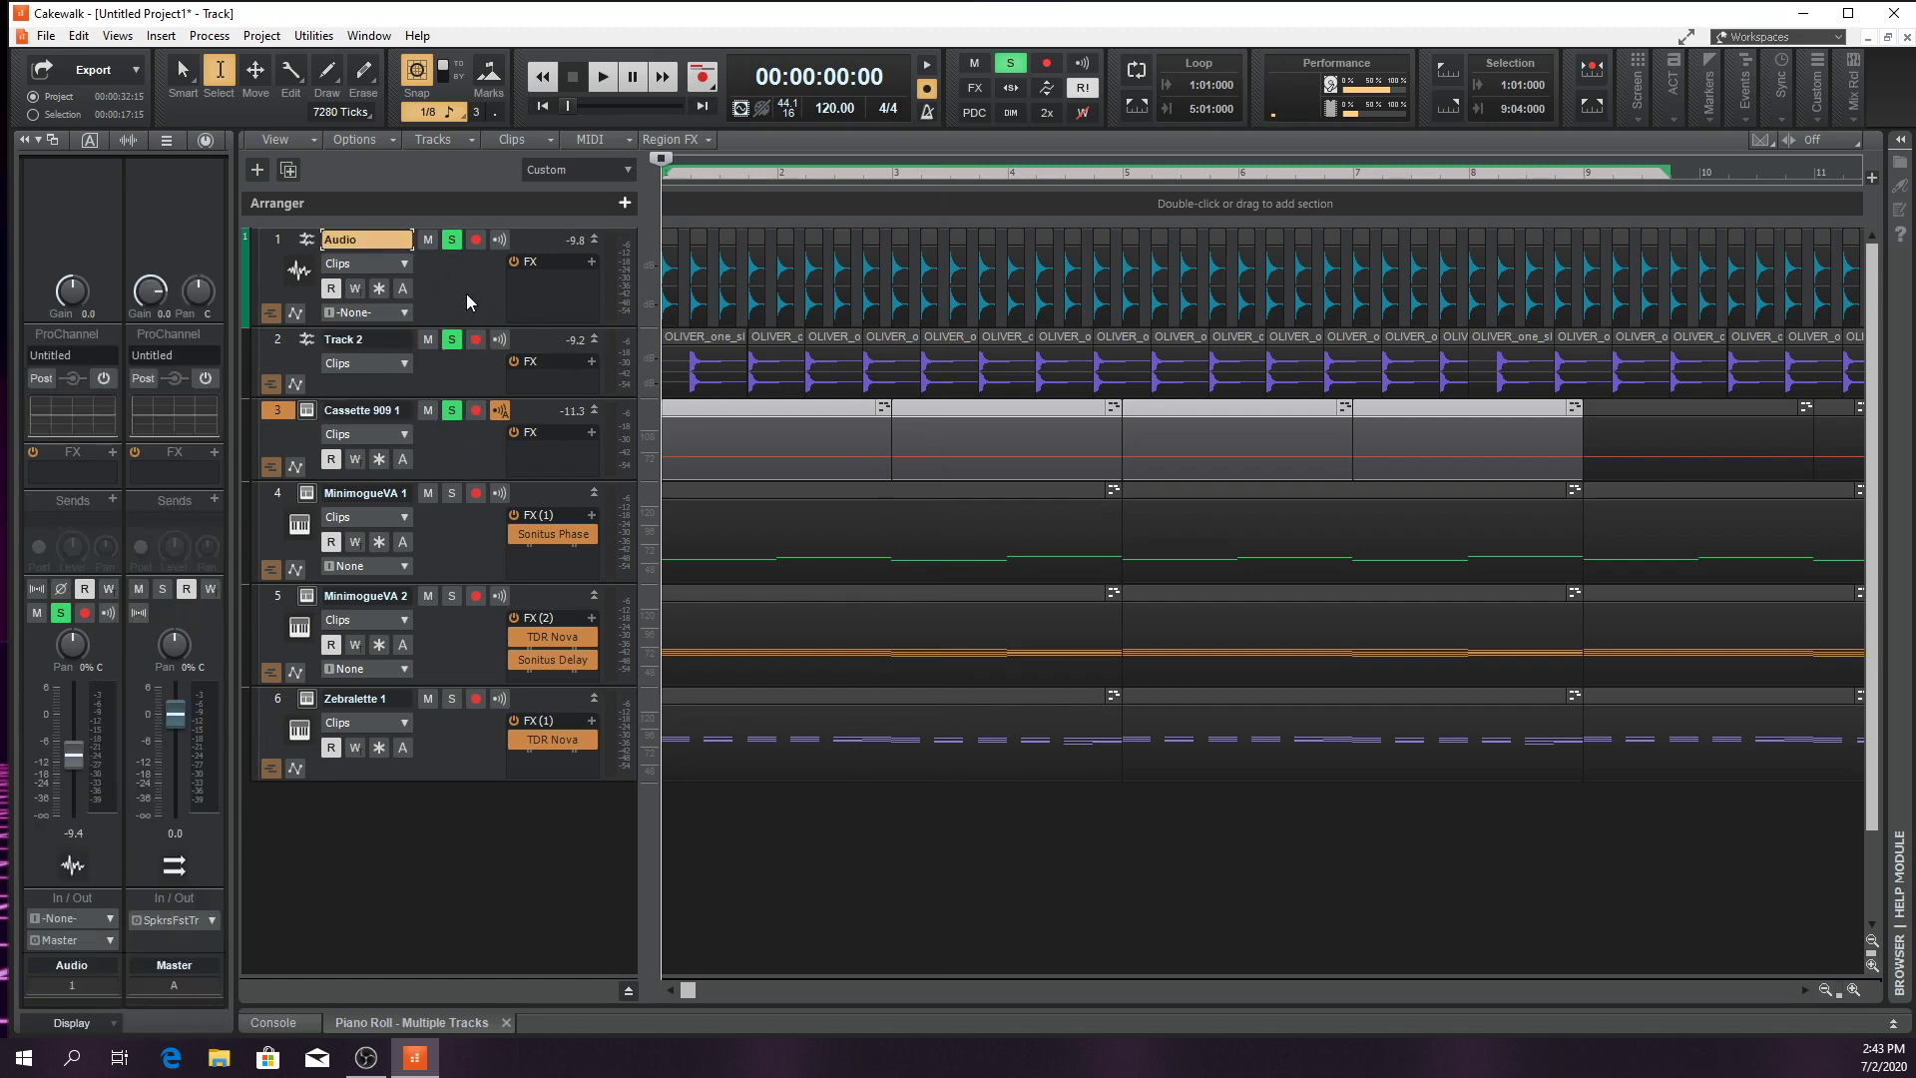
click(459, 367)
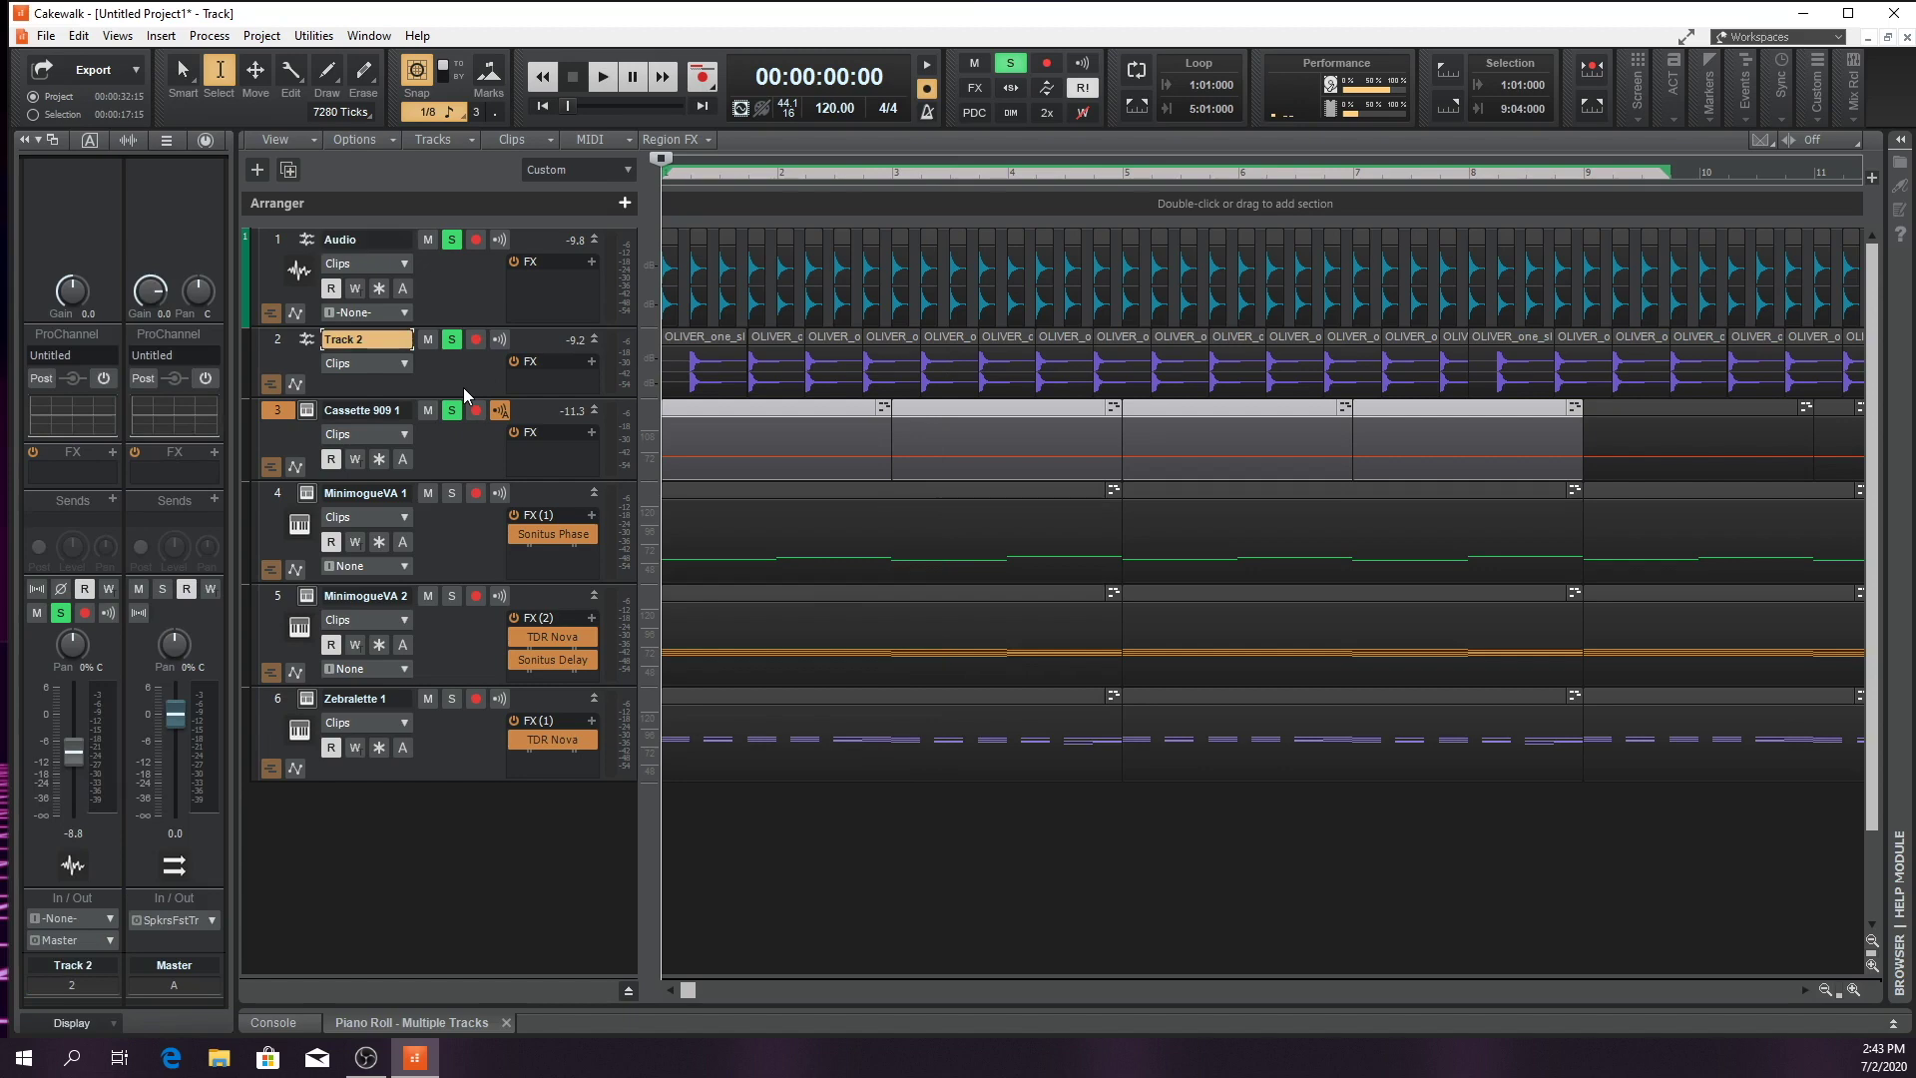
click(461, 452)
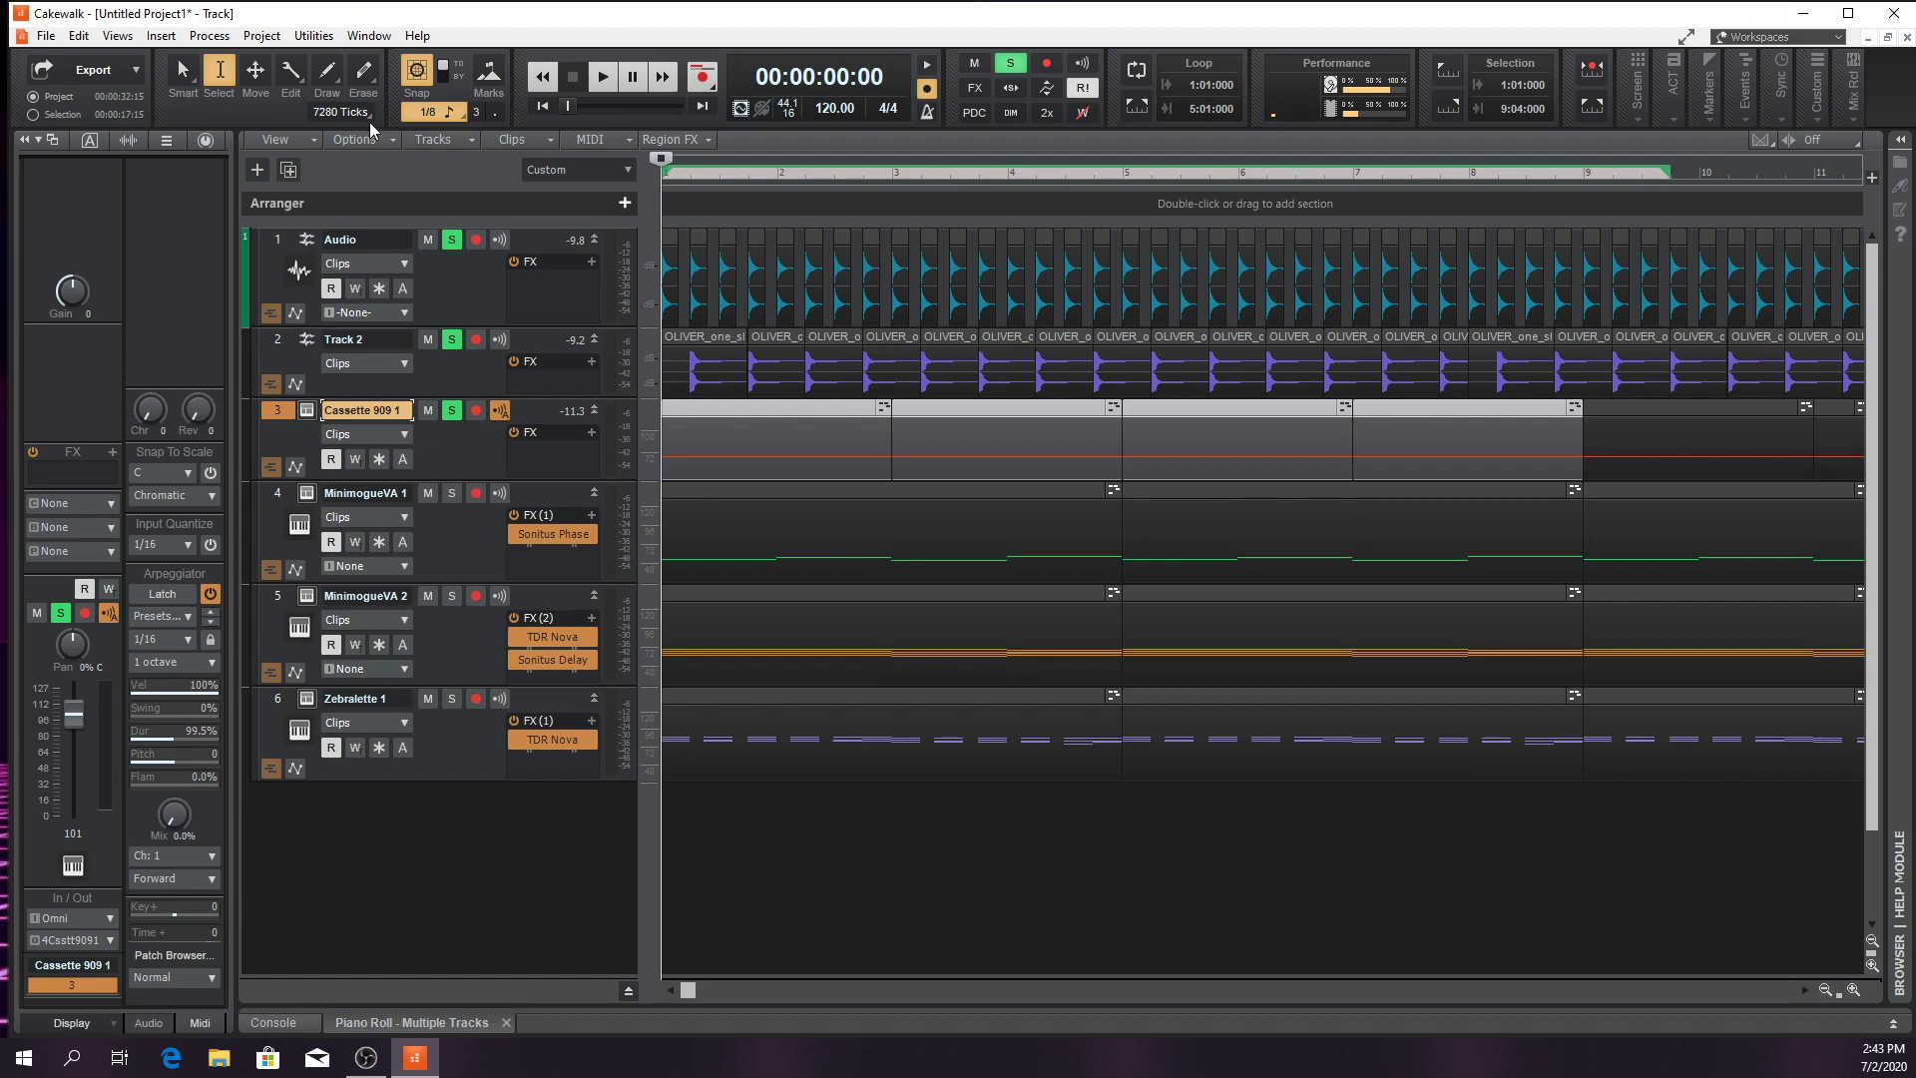
Take Track 2 and Cassette 909 1 out of solo and select the Audio track
click(451, 339)
click(451, 410)
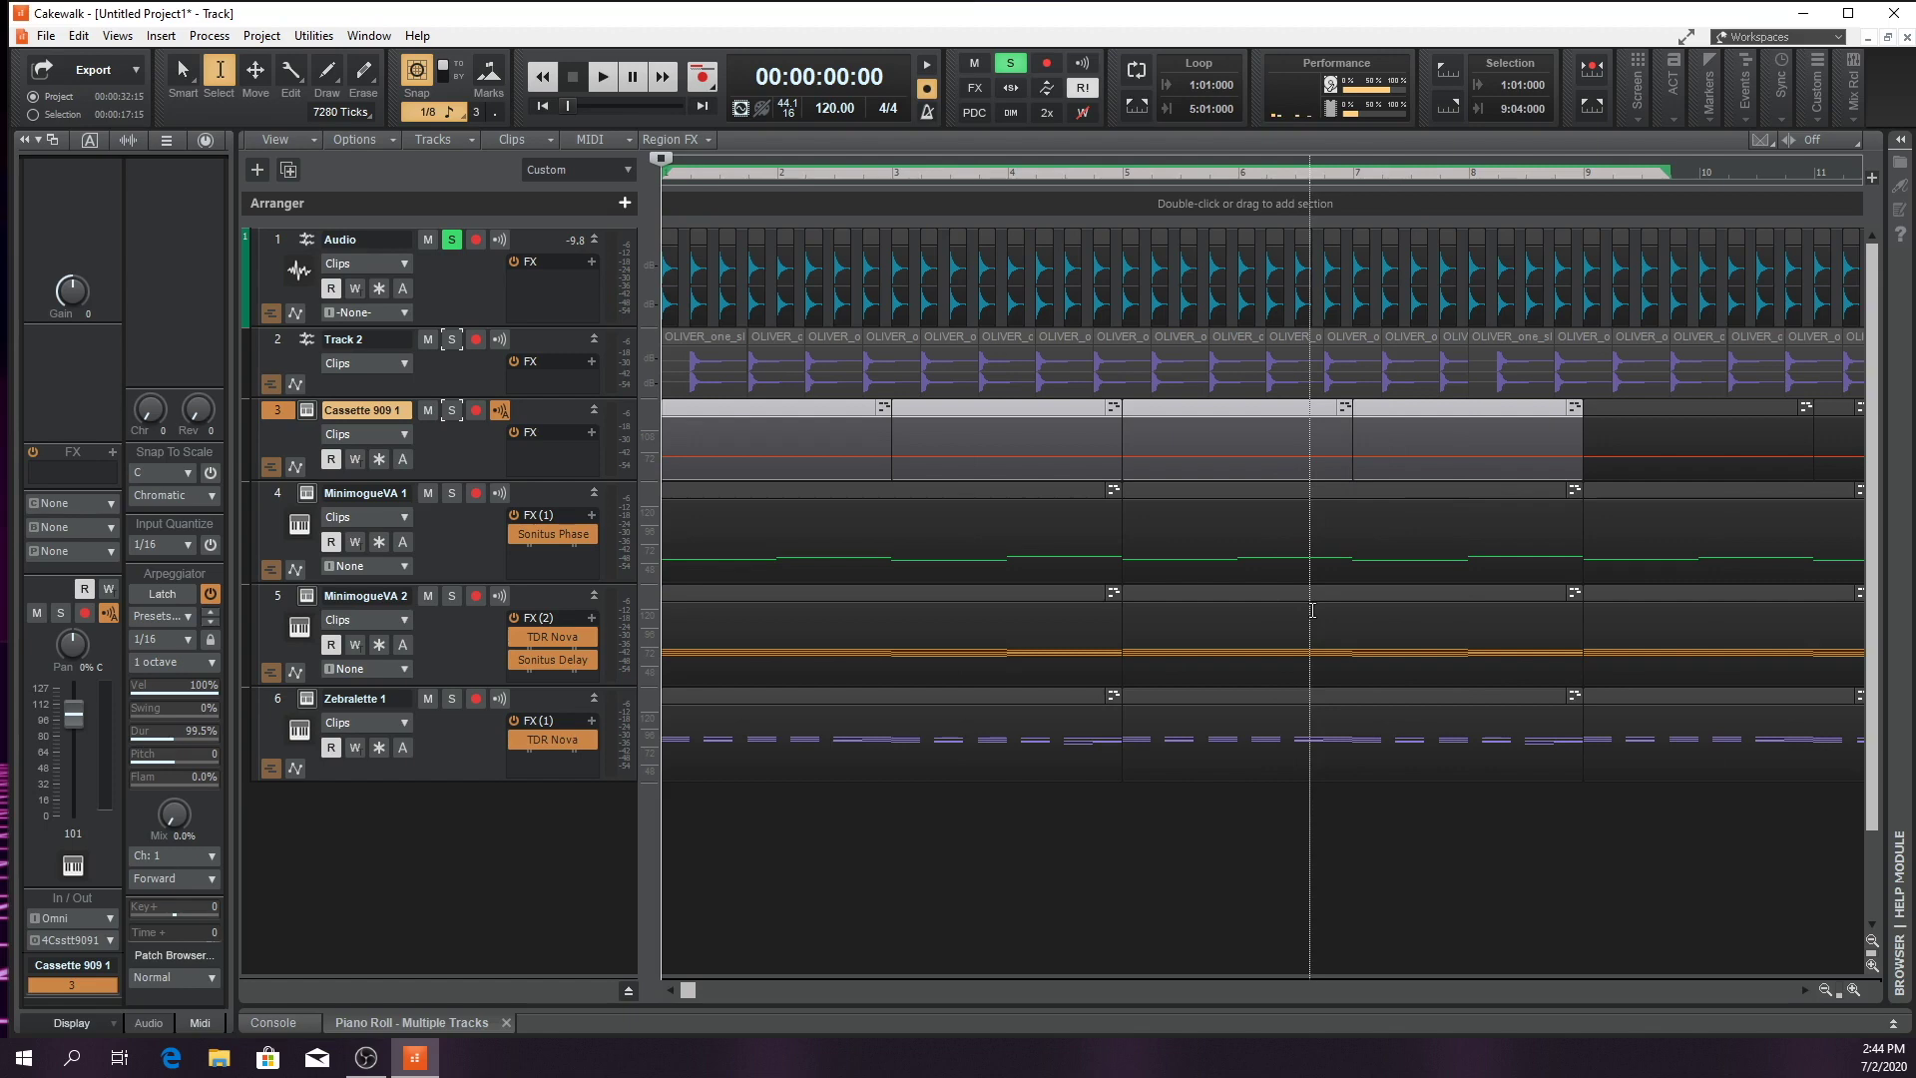
click(471, 283)
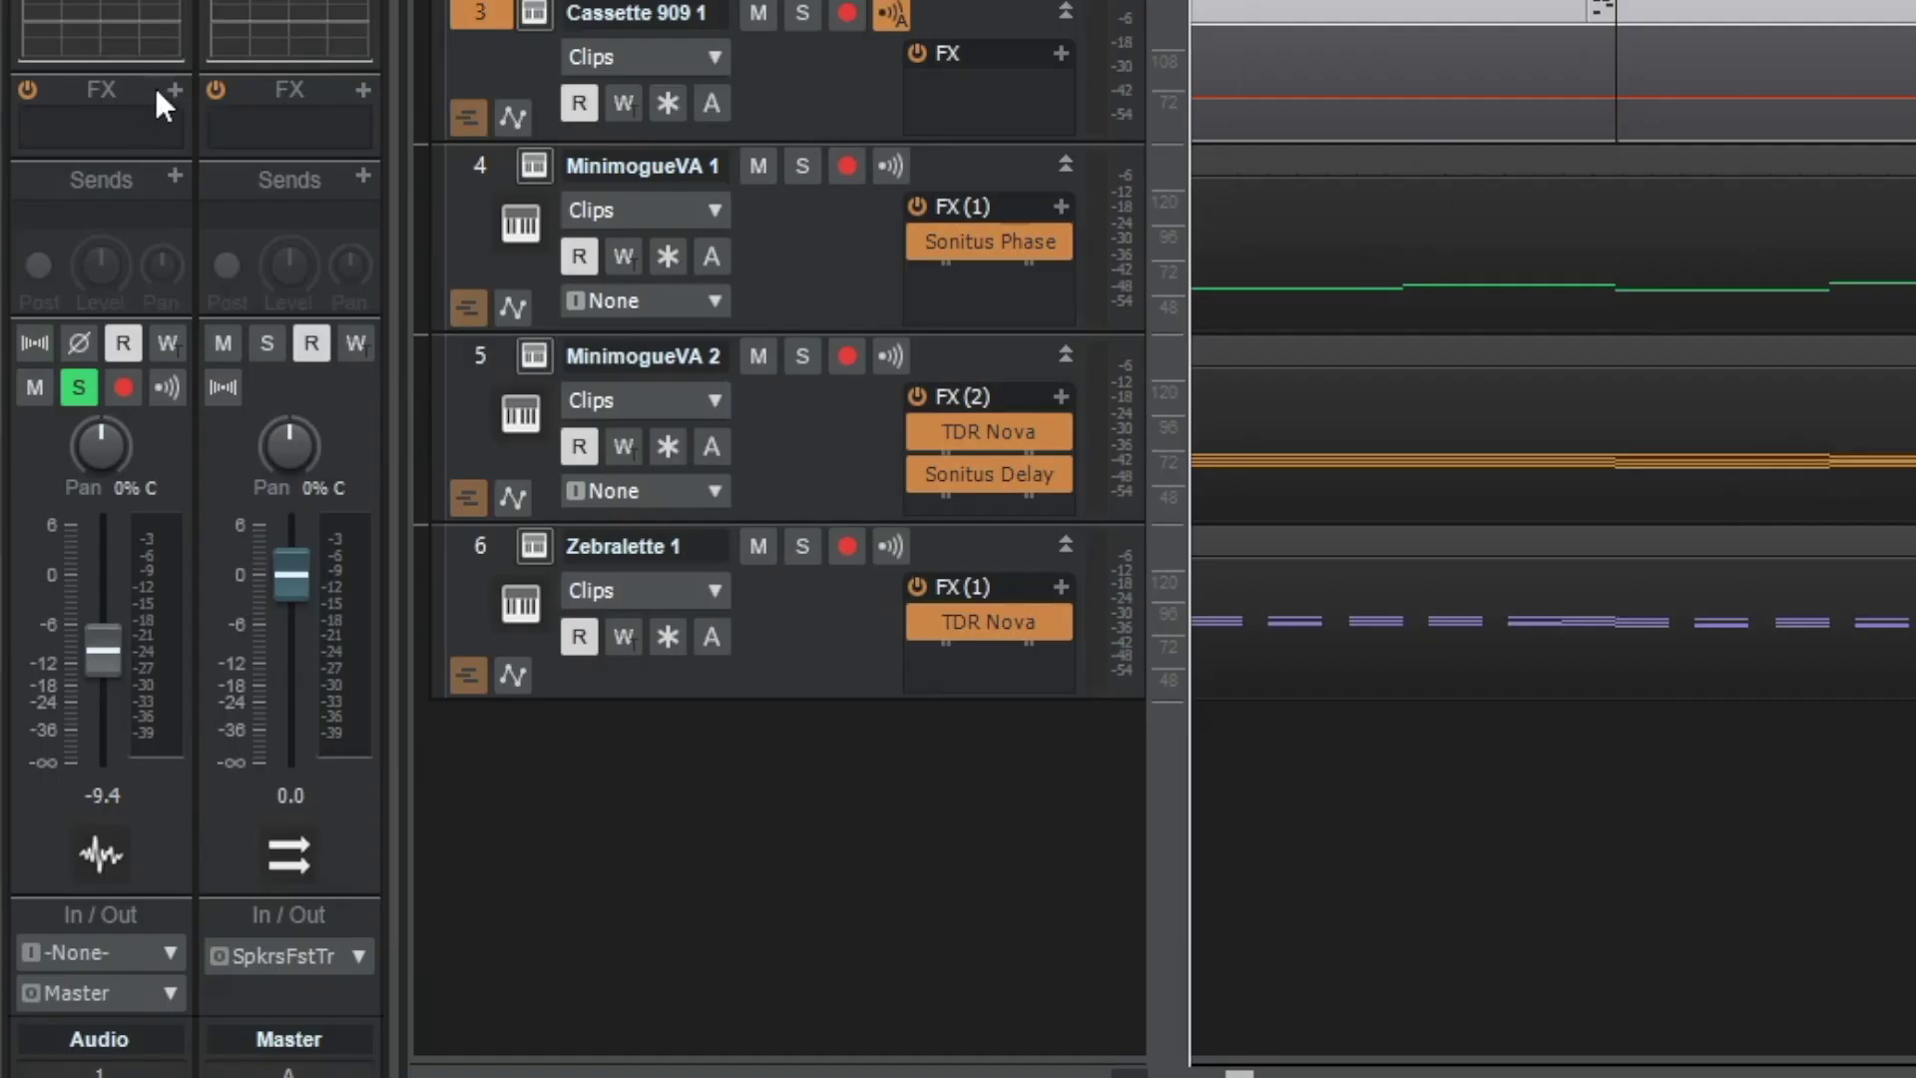
Insert the TDR Nova equalizer into the Audio track's effects rack and reposition its window higher up
click(112, 452)
mouse_move(303, 116)
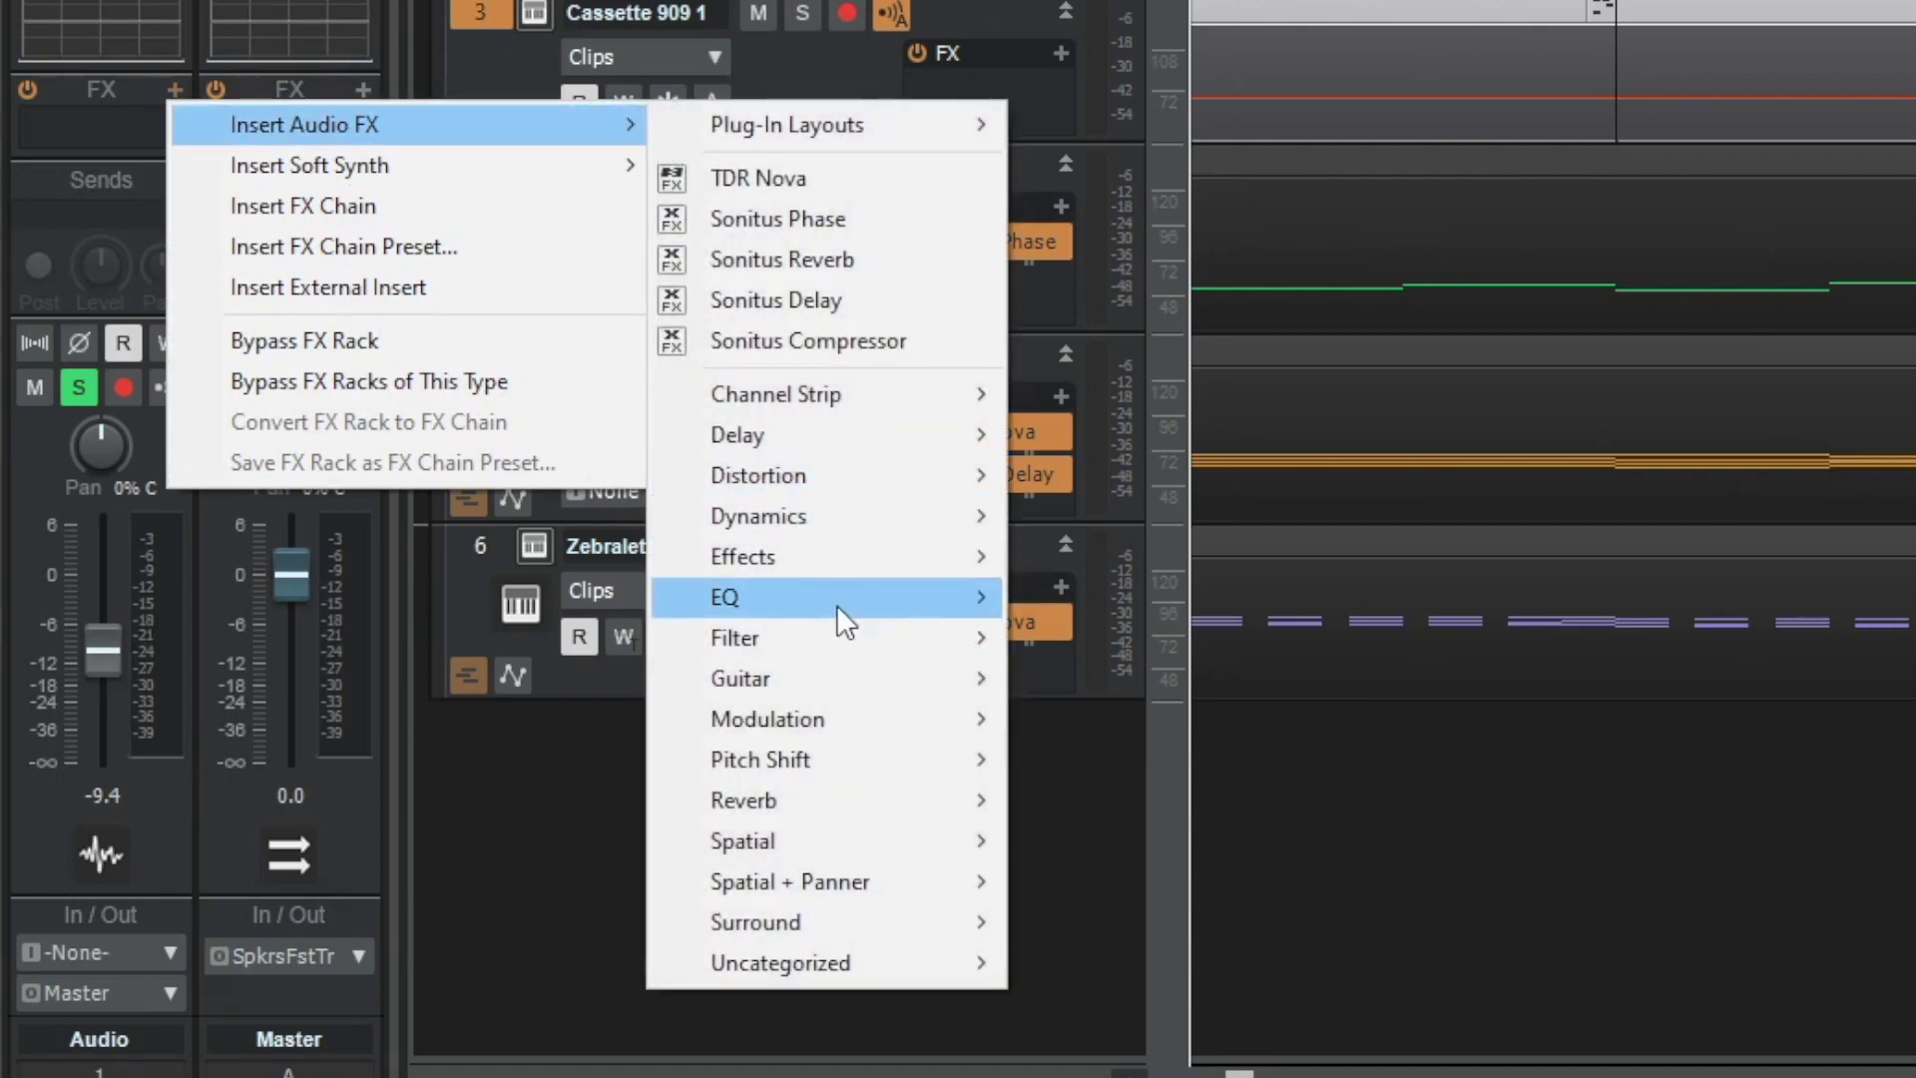
mouse_move(836, 603)
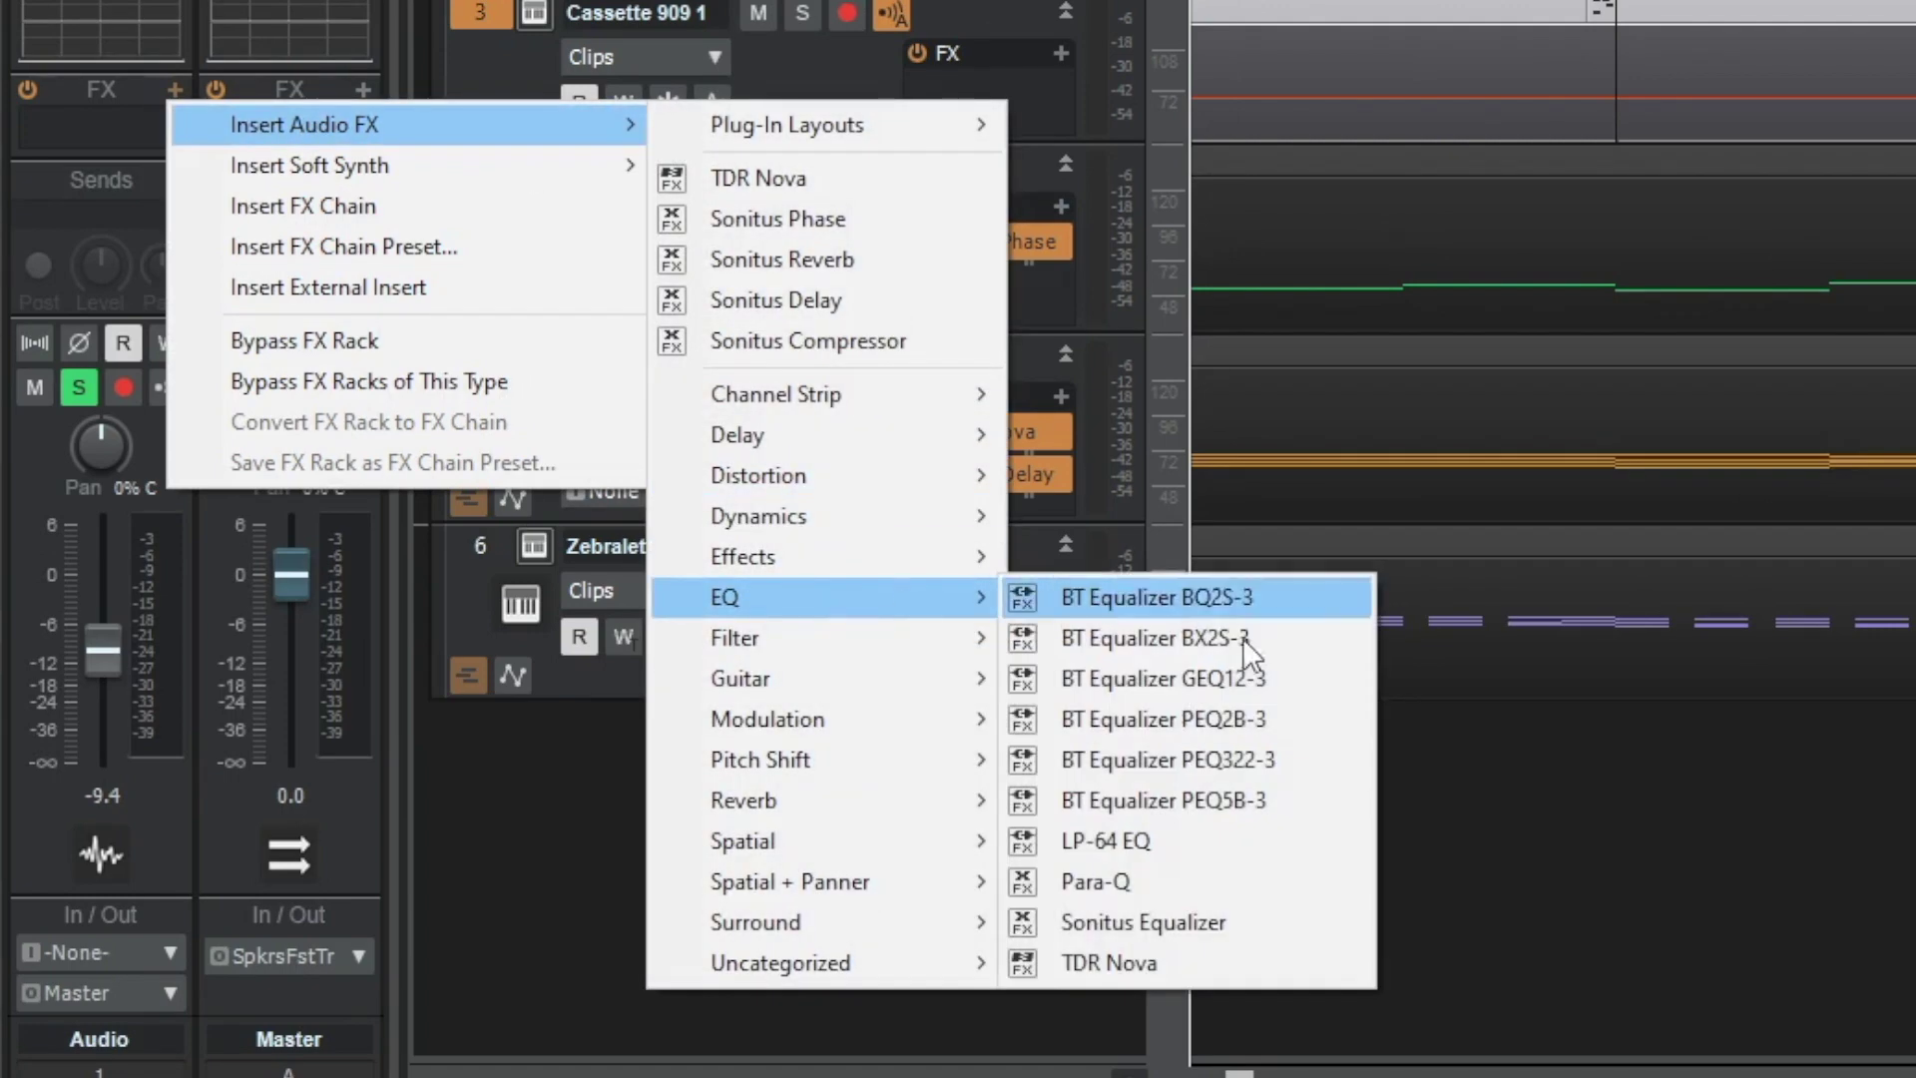
click(1153, 964)
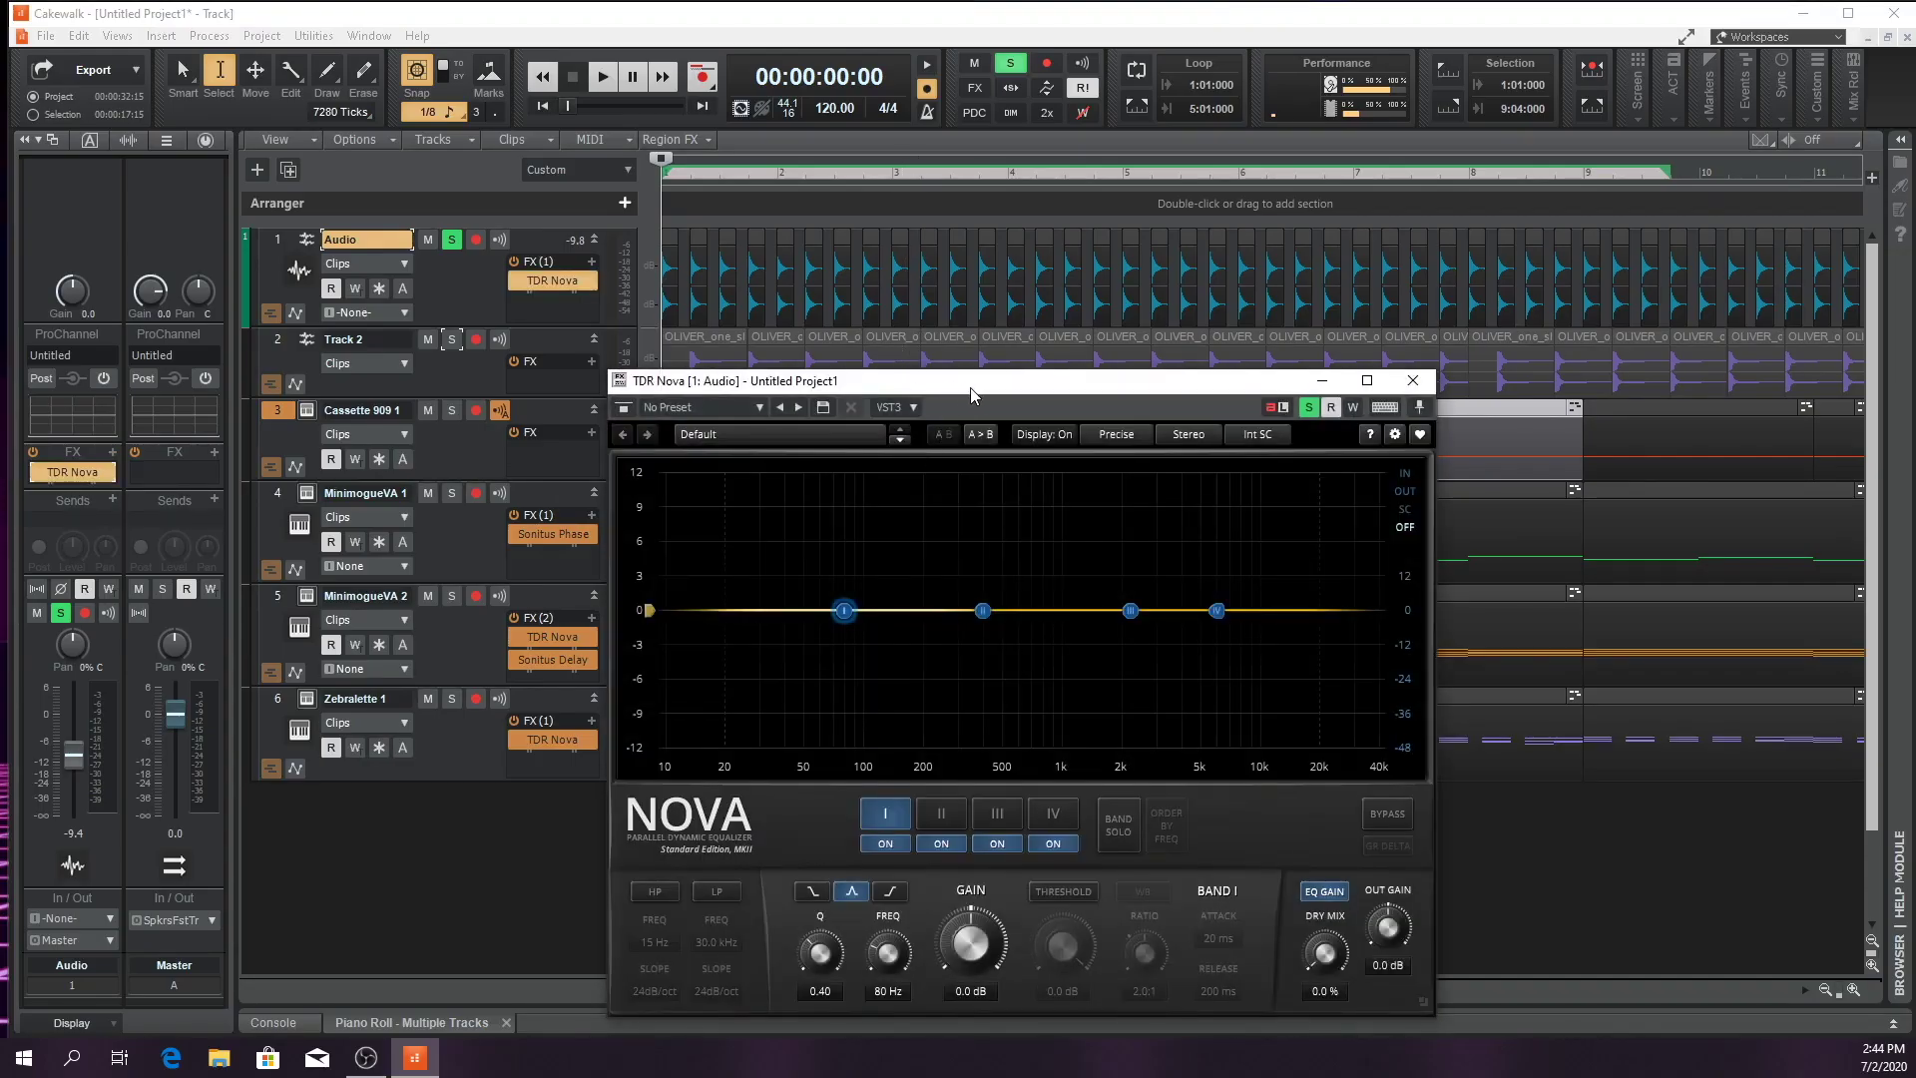
drag(970, 387, 1085, 178)
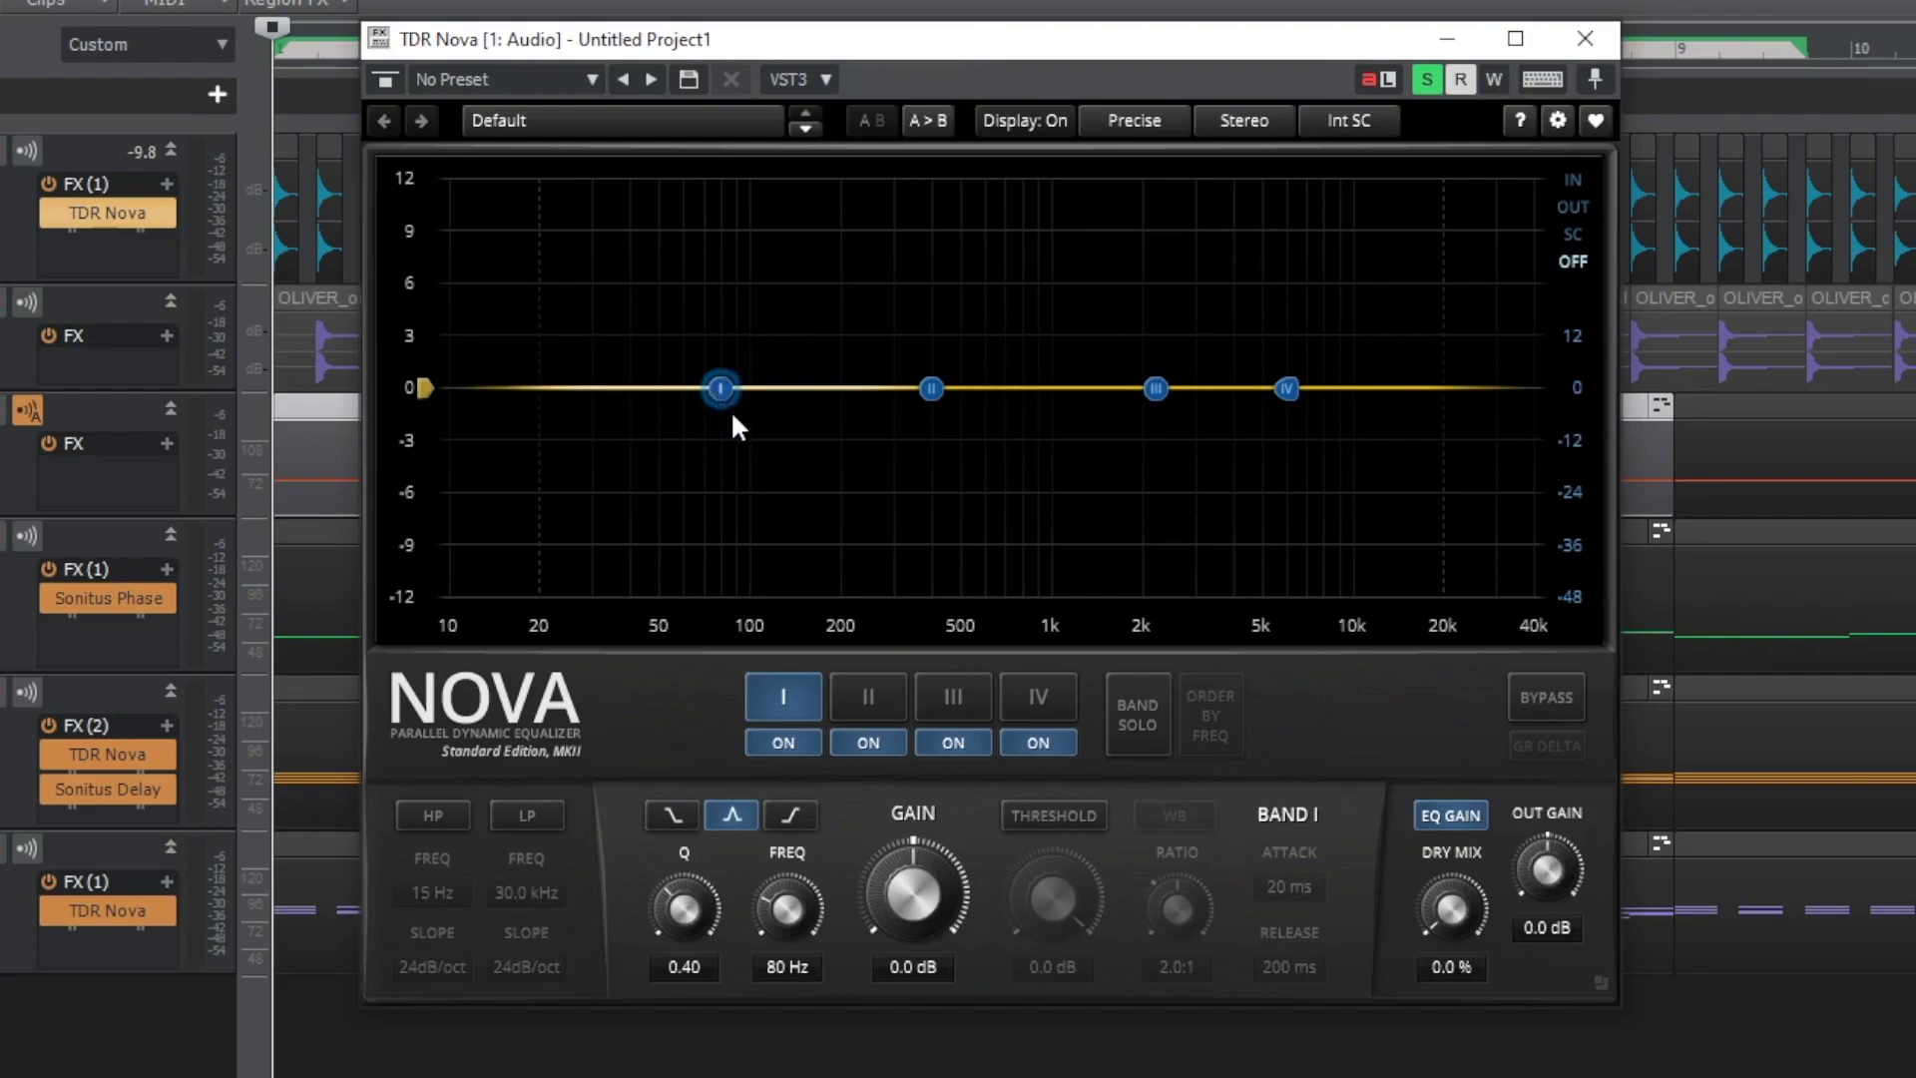
mouse_move(722, 391)
mouse_down()
mouse_move(748, 483)
mouse_move(730, 390)
mouse_up()
click(527, 815)
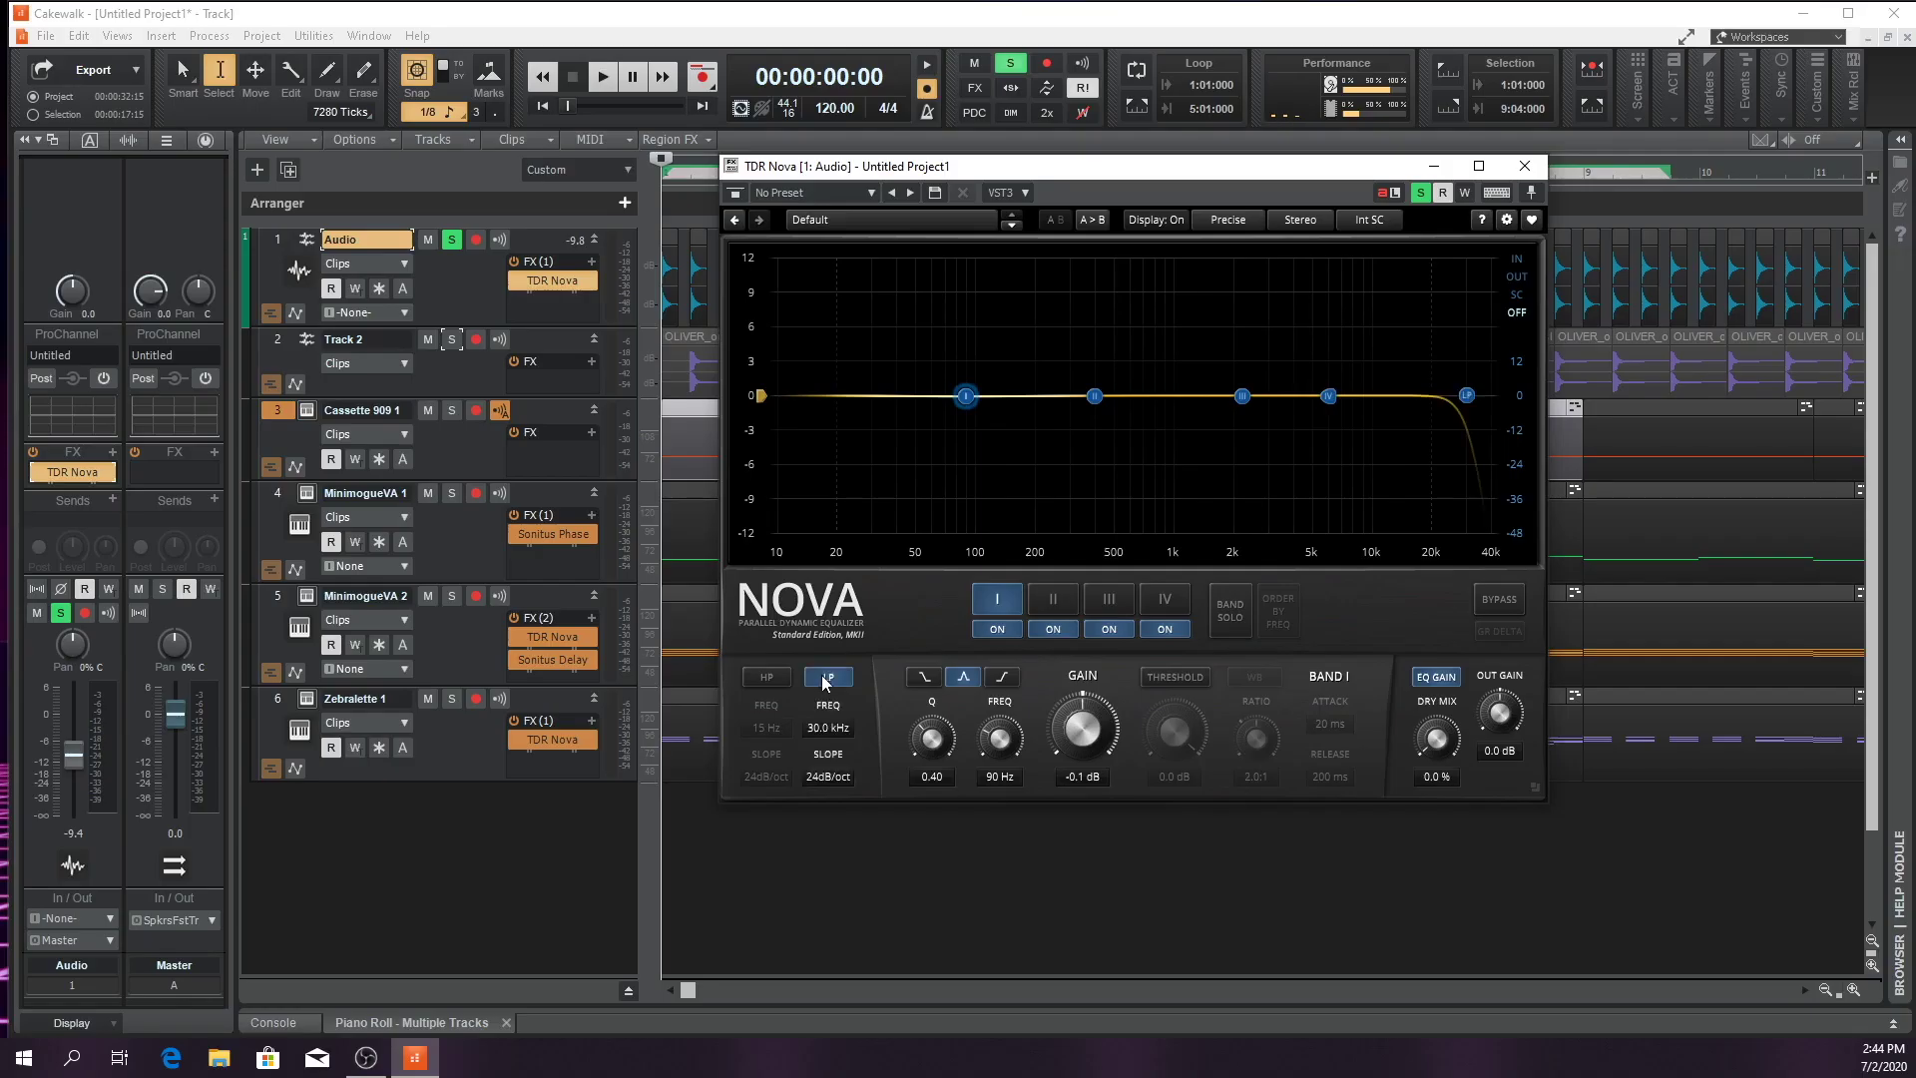
double_click(827, 678)
click(827, 677)
click(767, 676)
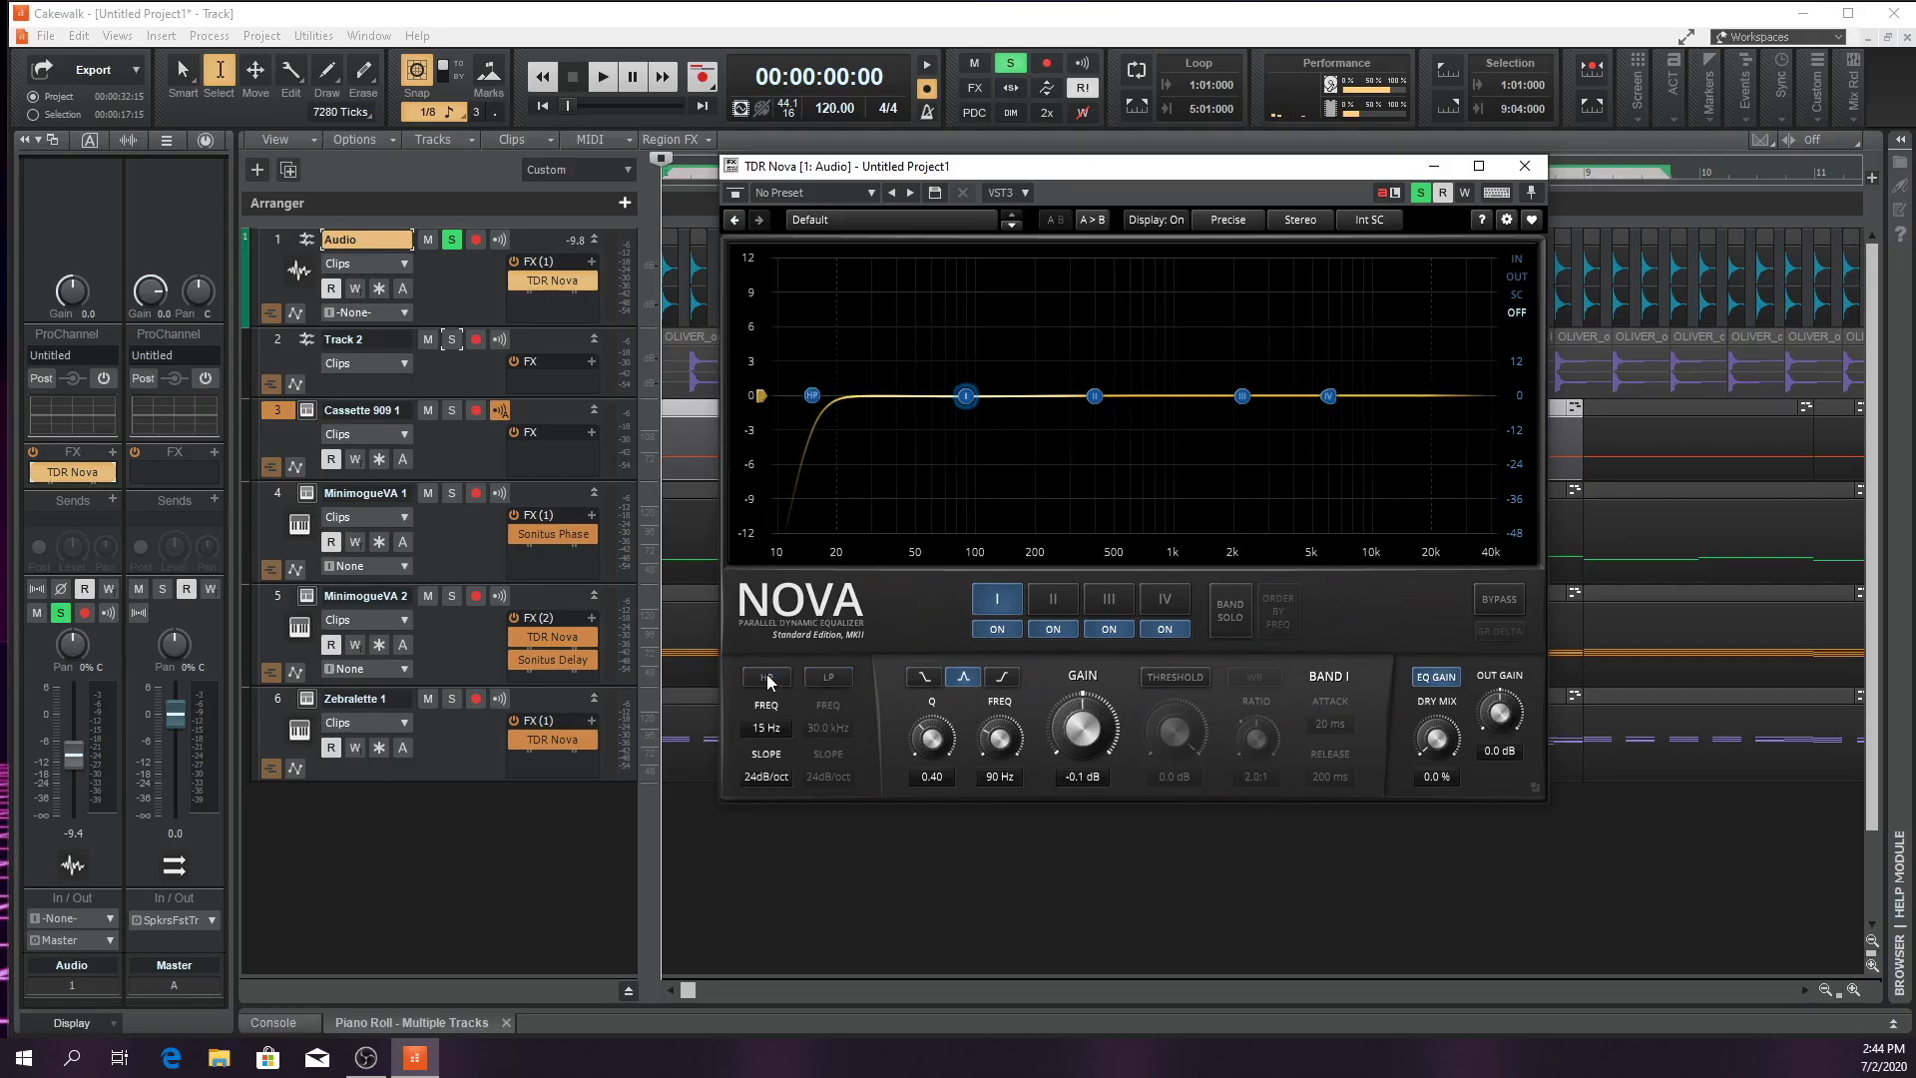
click(768, 676)
click(1175, 677)
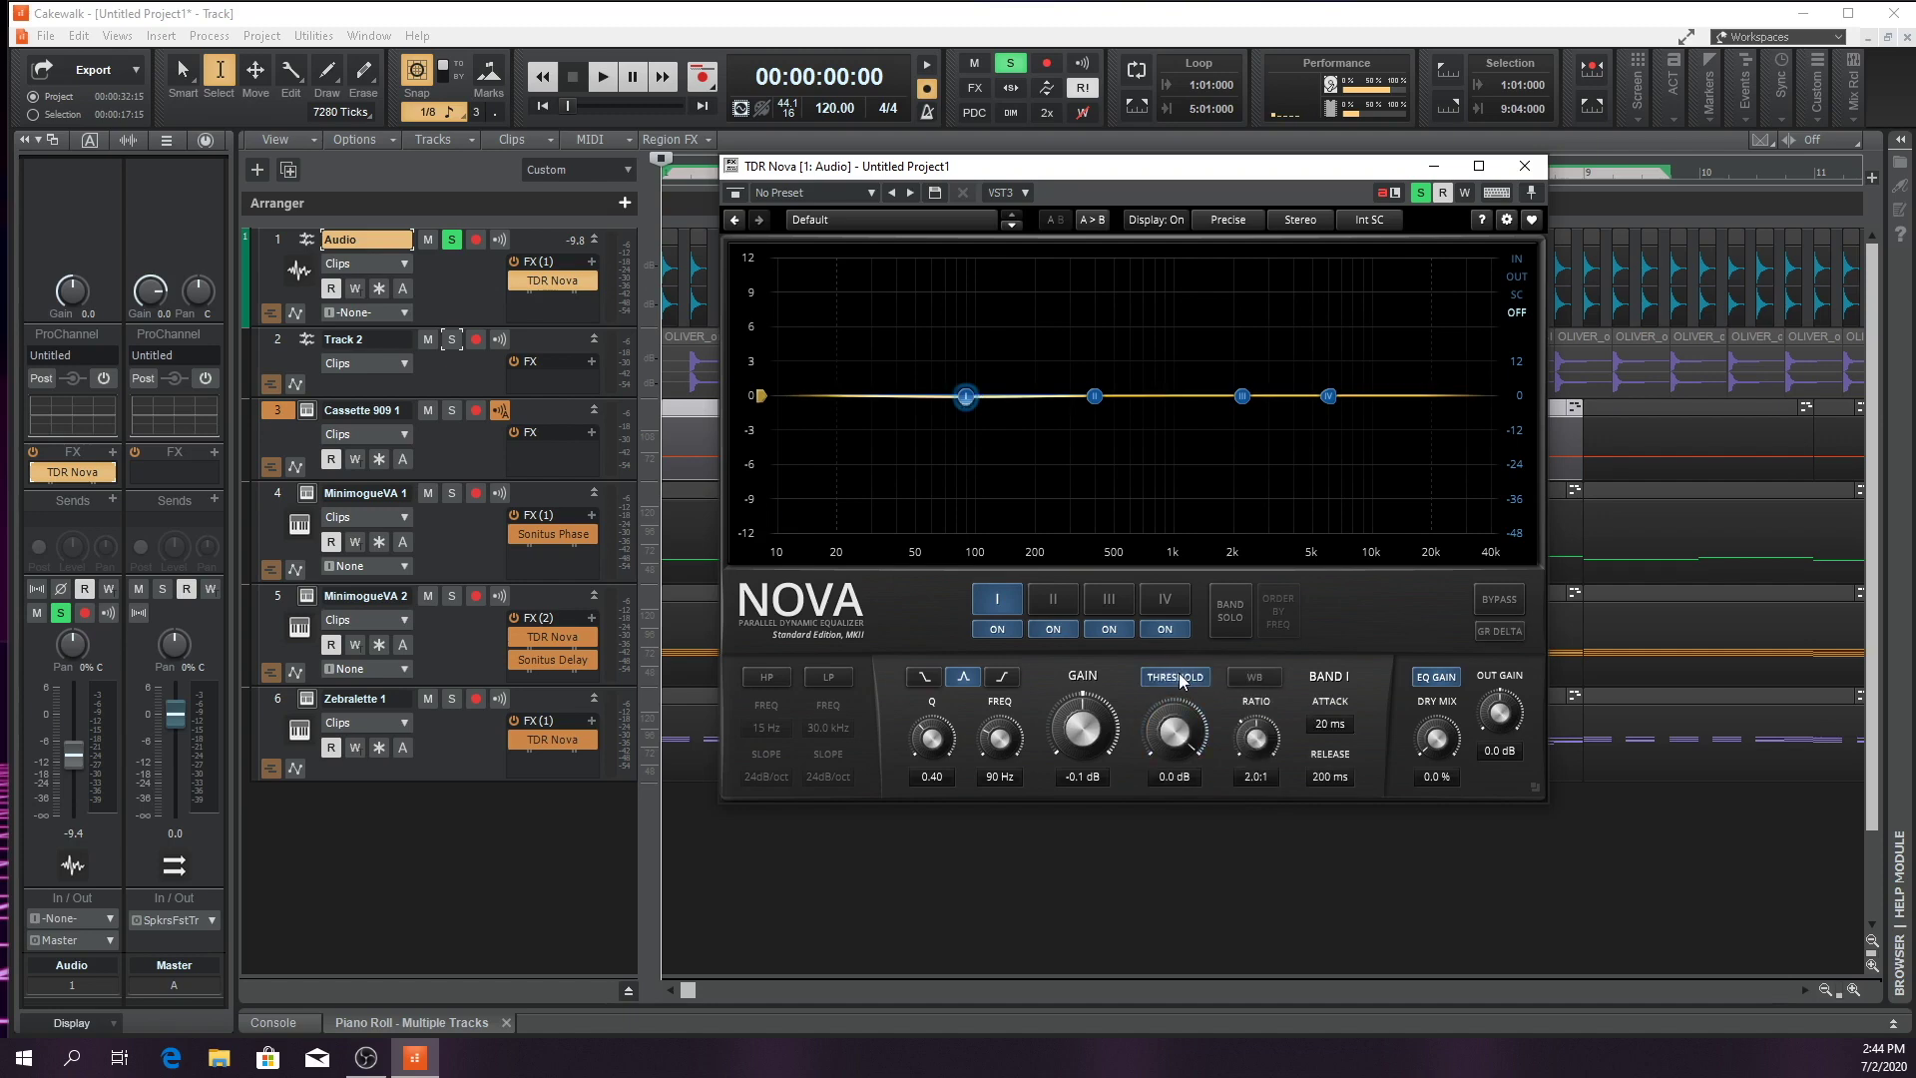
click(1180, 680)
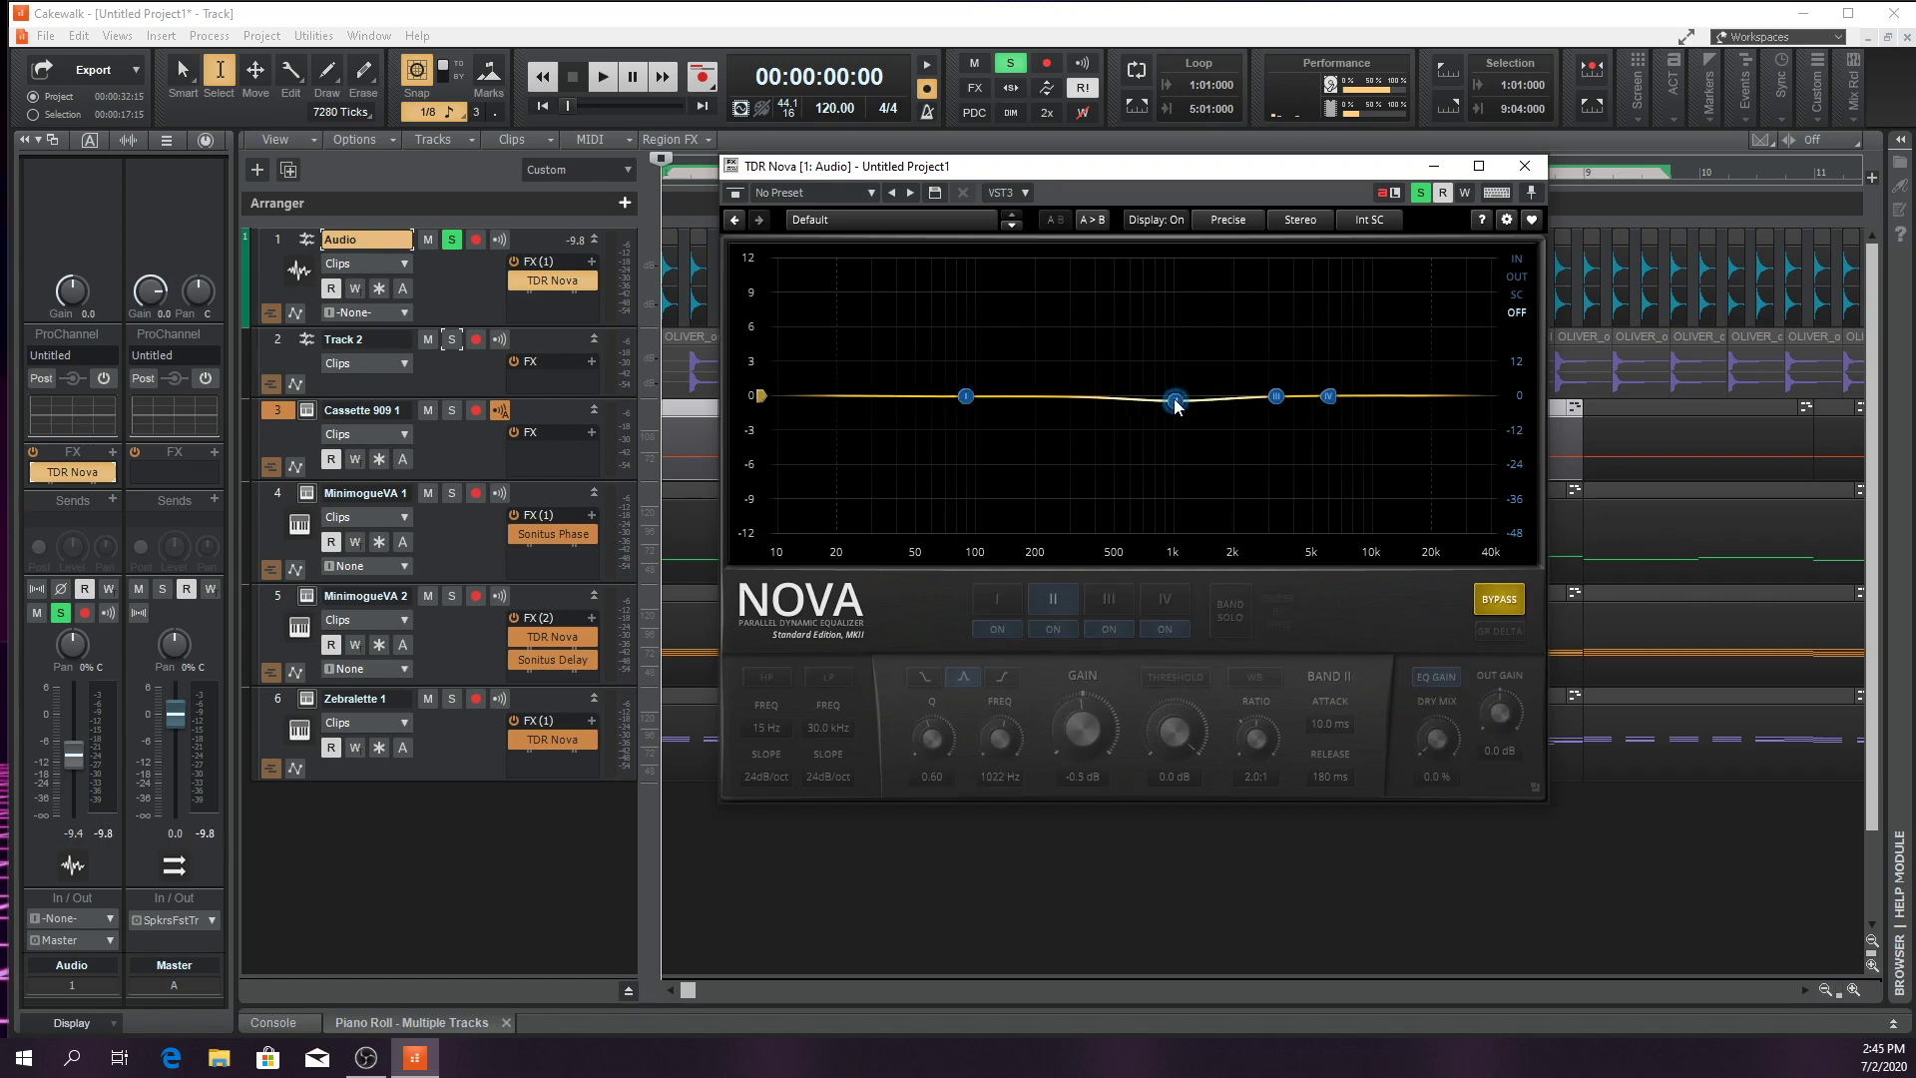
Cut band II to about -10.2 dB at 1408 Hz, widen its Q to about 0.23, and audition the track
drag(1175, 401, 1205, 517)
scroll(1203, 511, down, 4)
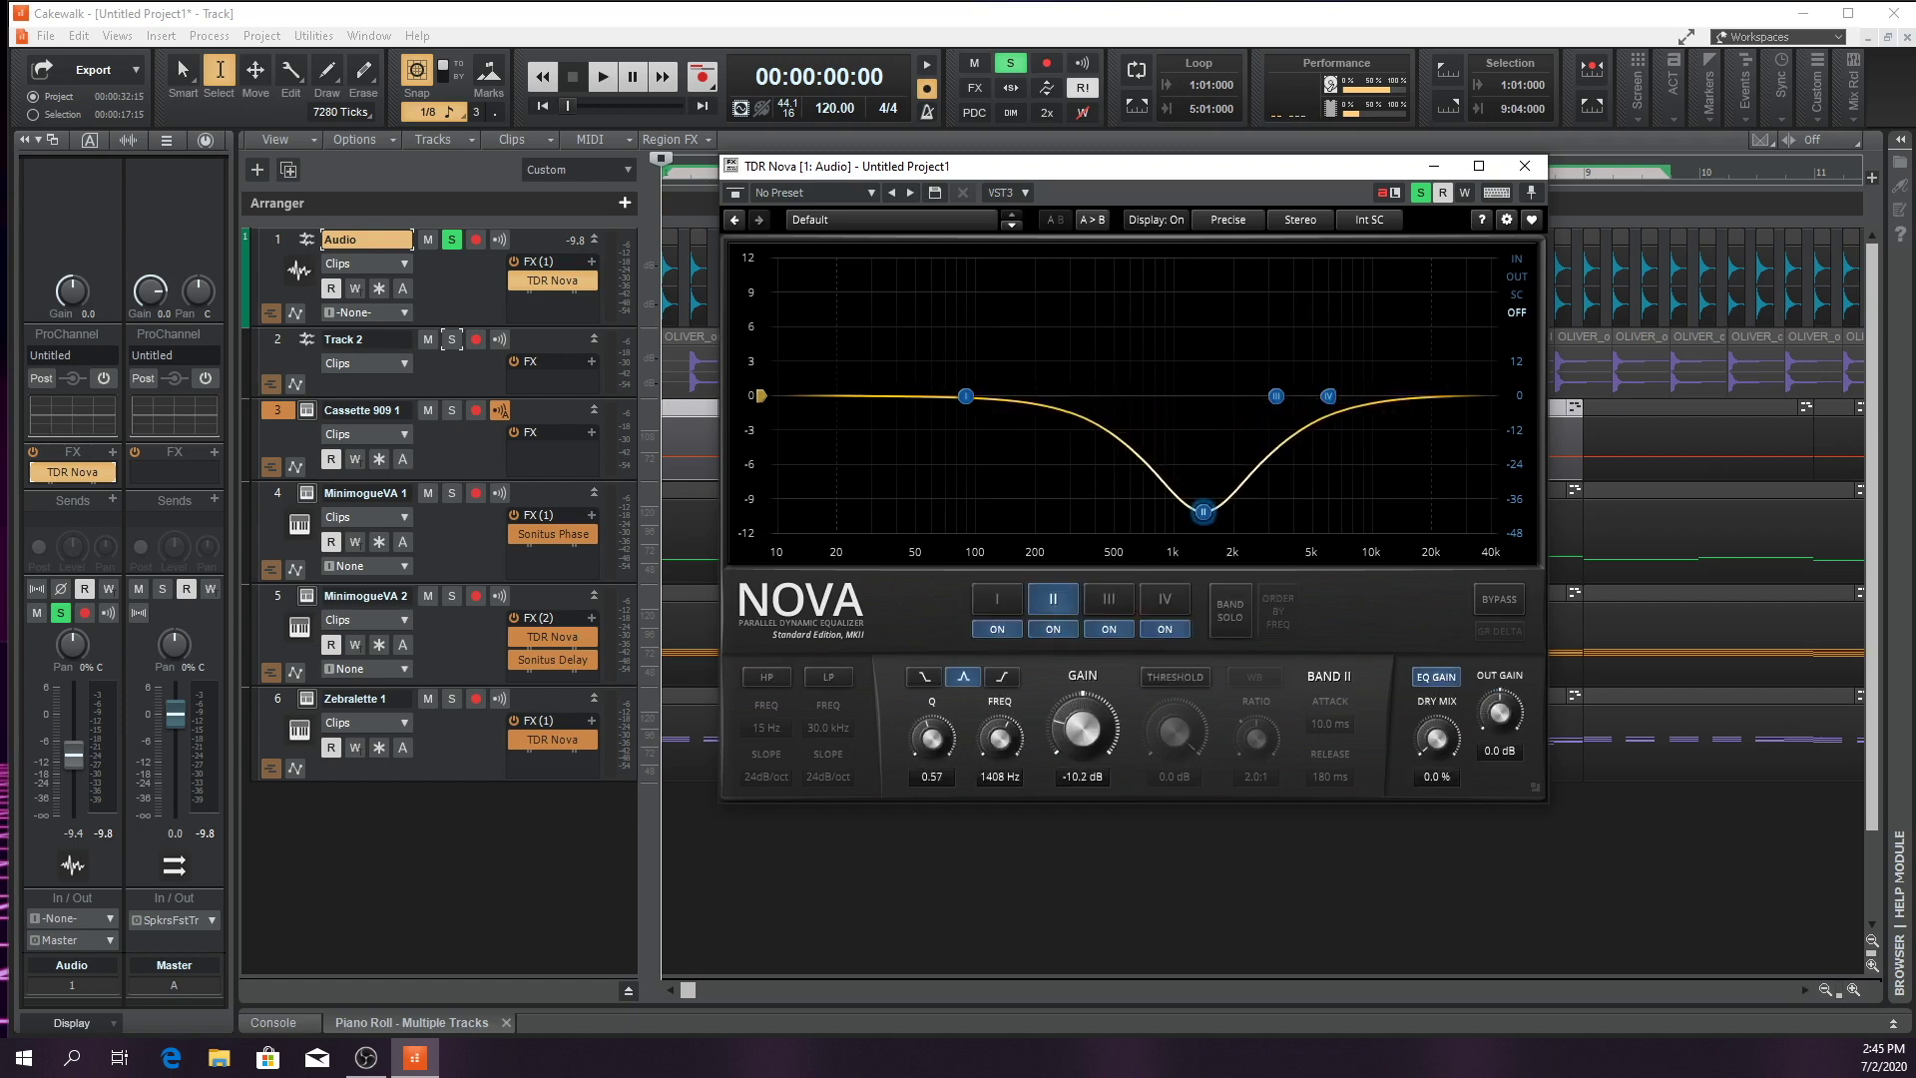
scroll(1203, 511, down, 8)
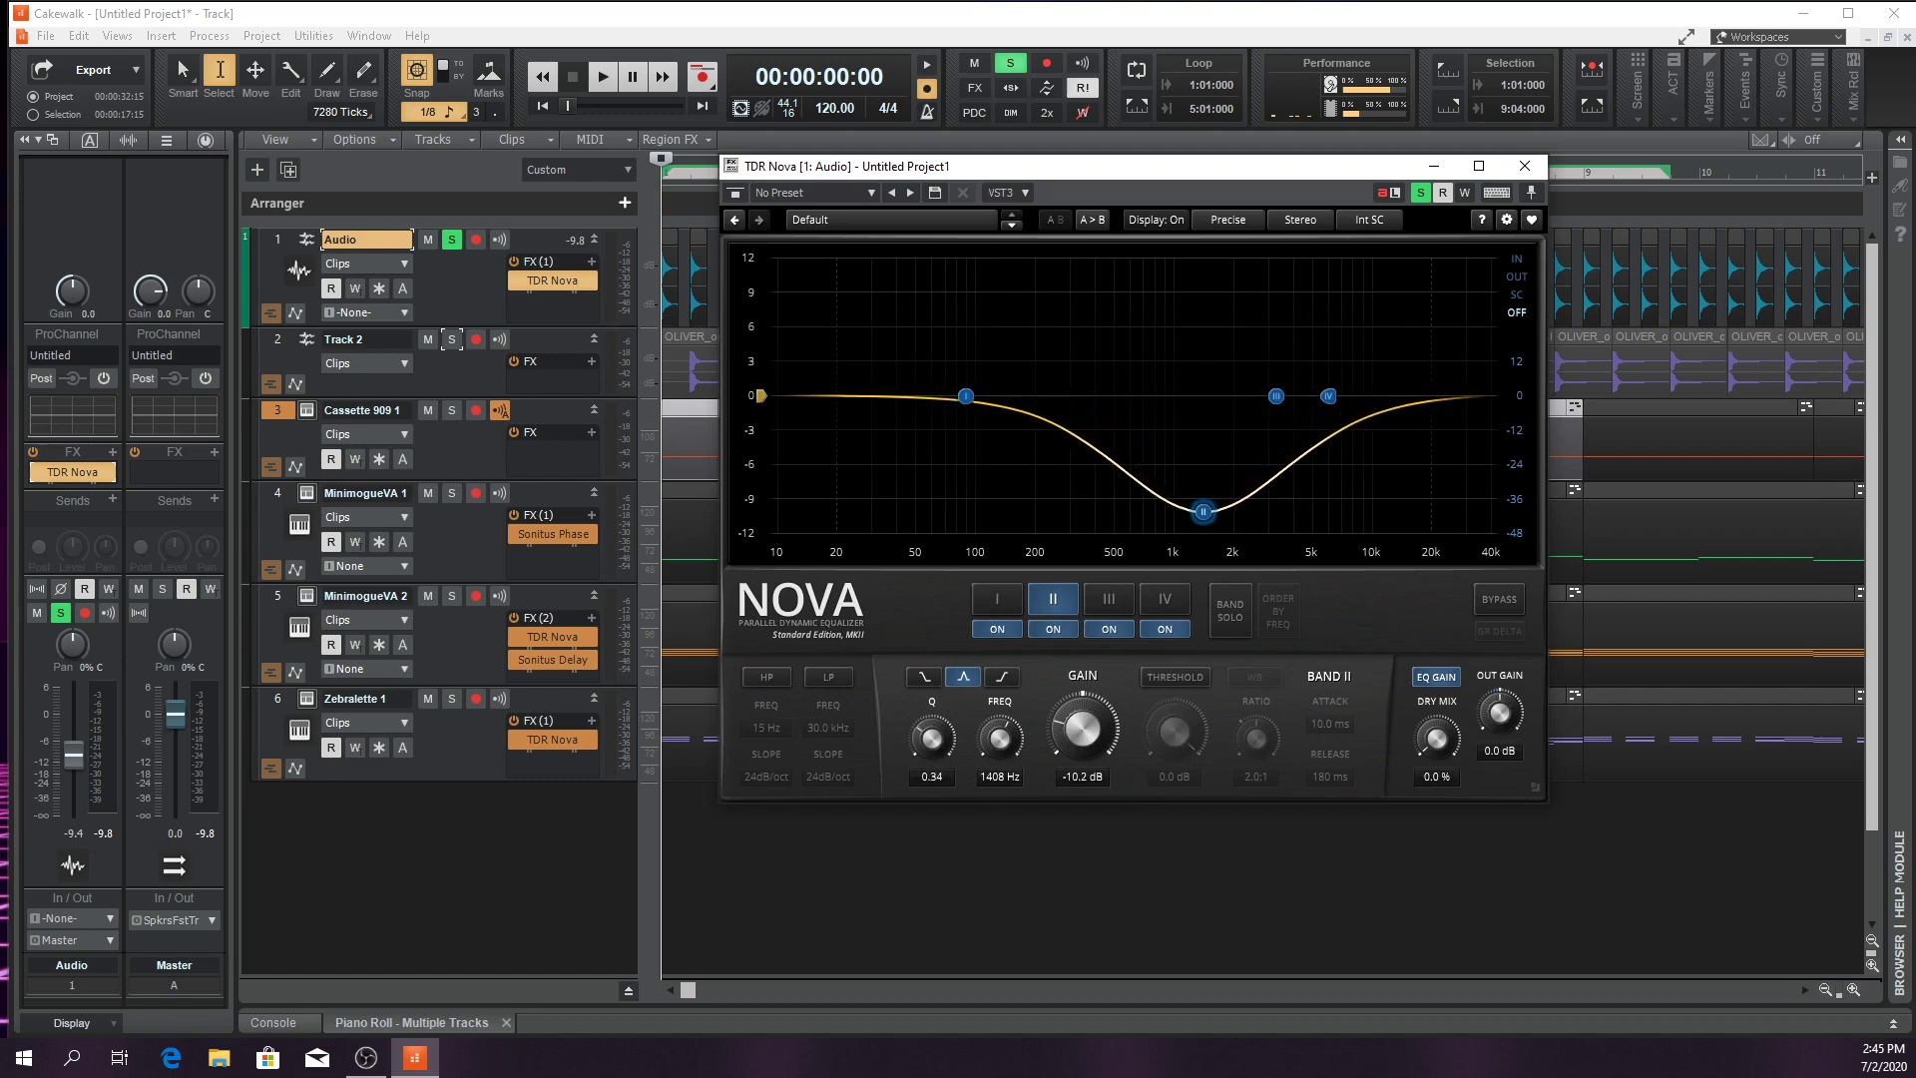
key(space)
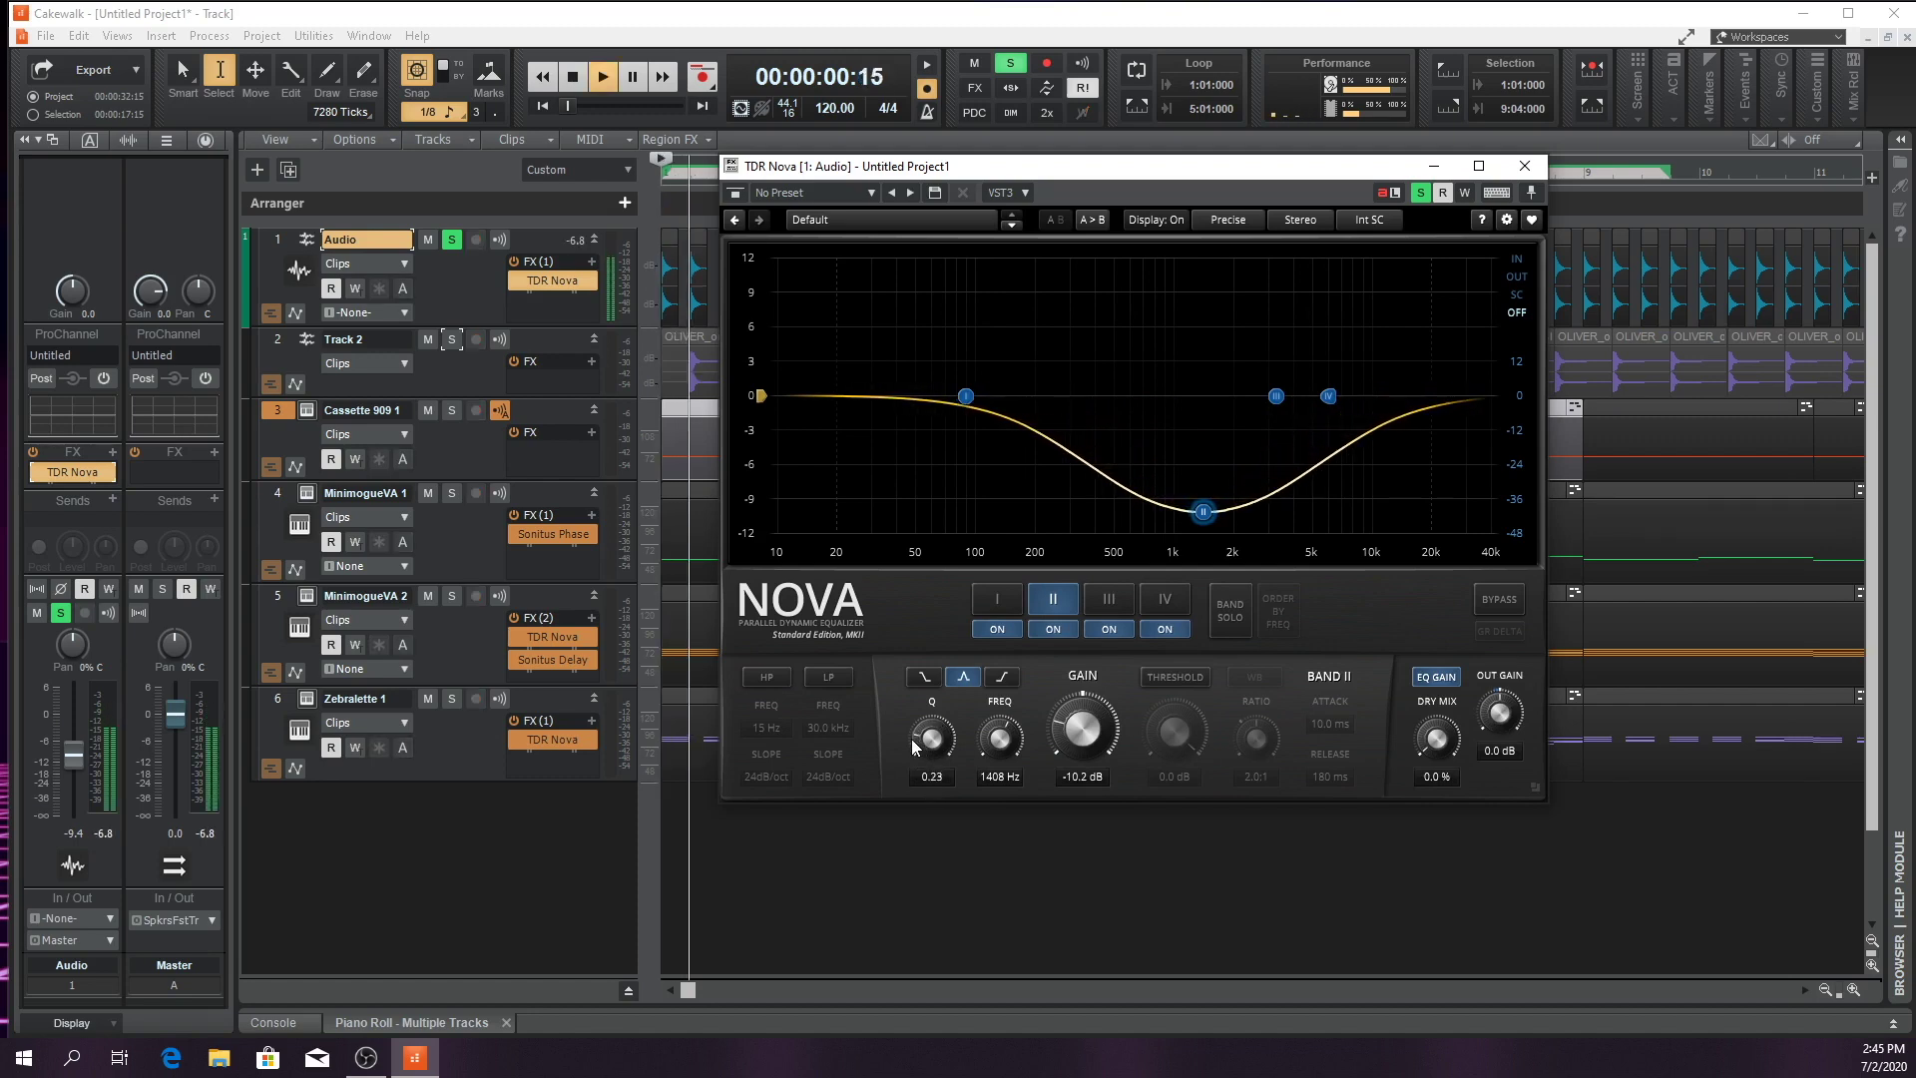
key(space)
Lower band IV to about -3.8 dB at 4.2 kHz and boost band I to about 2.2 dB at 96 Hz, with a playback check
drag(1327, 396, 1297, 439)
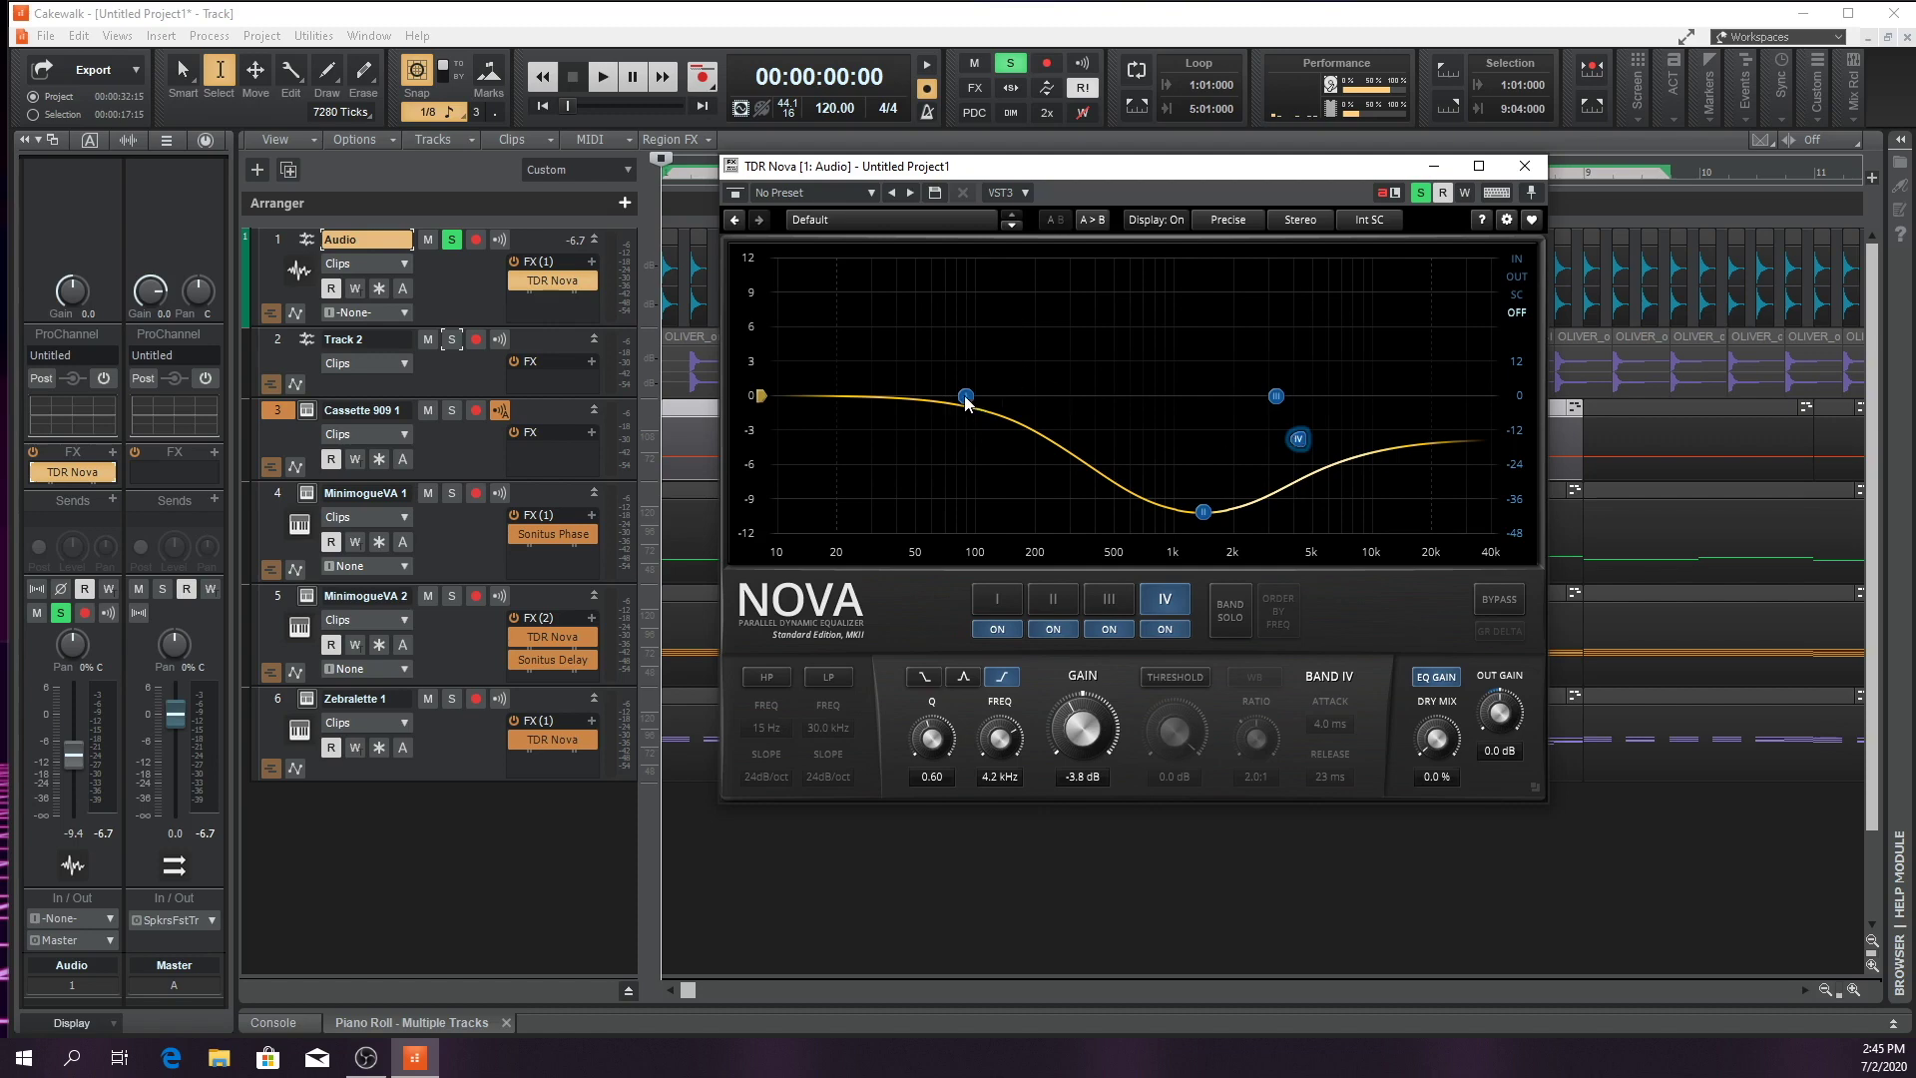
drag(965, 401, 971, 375)
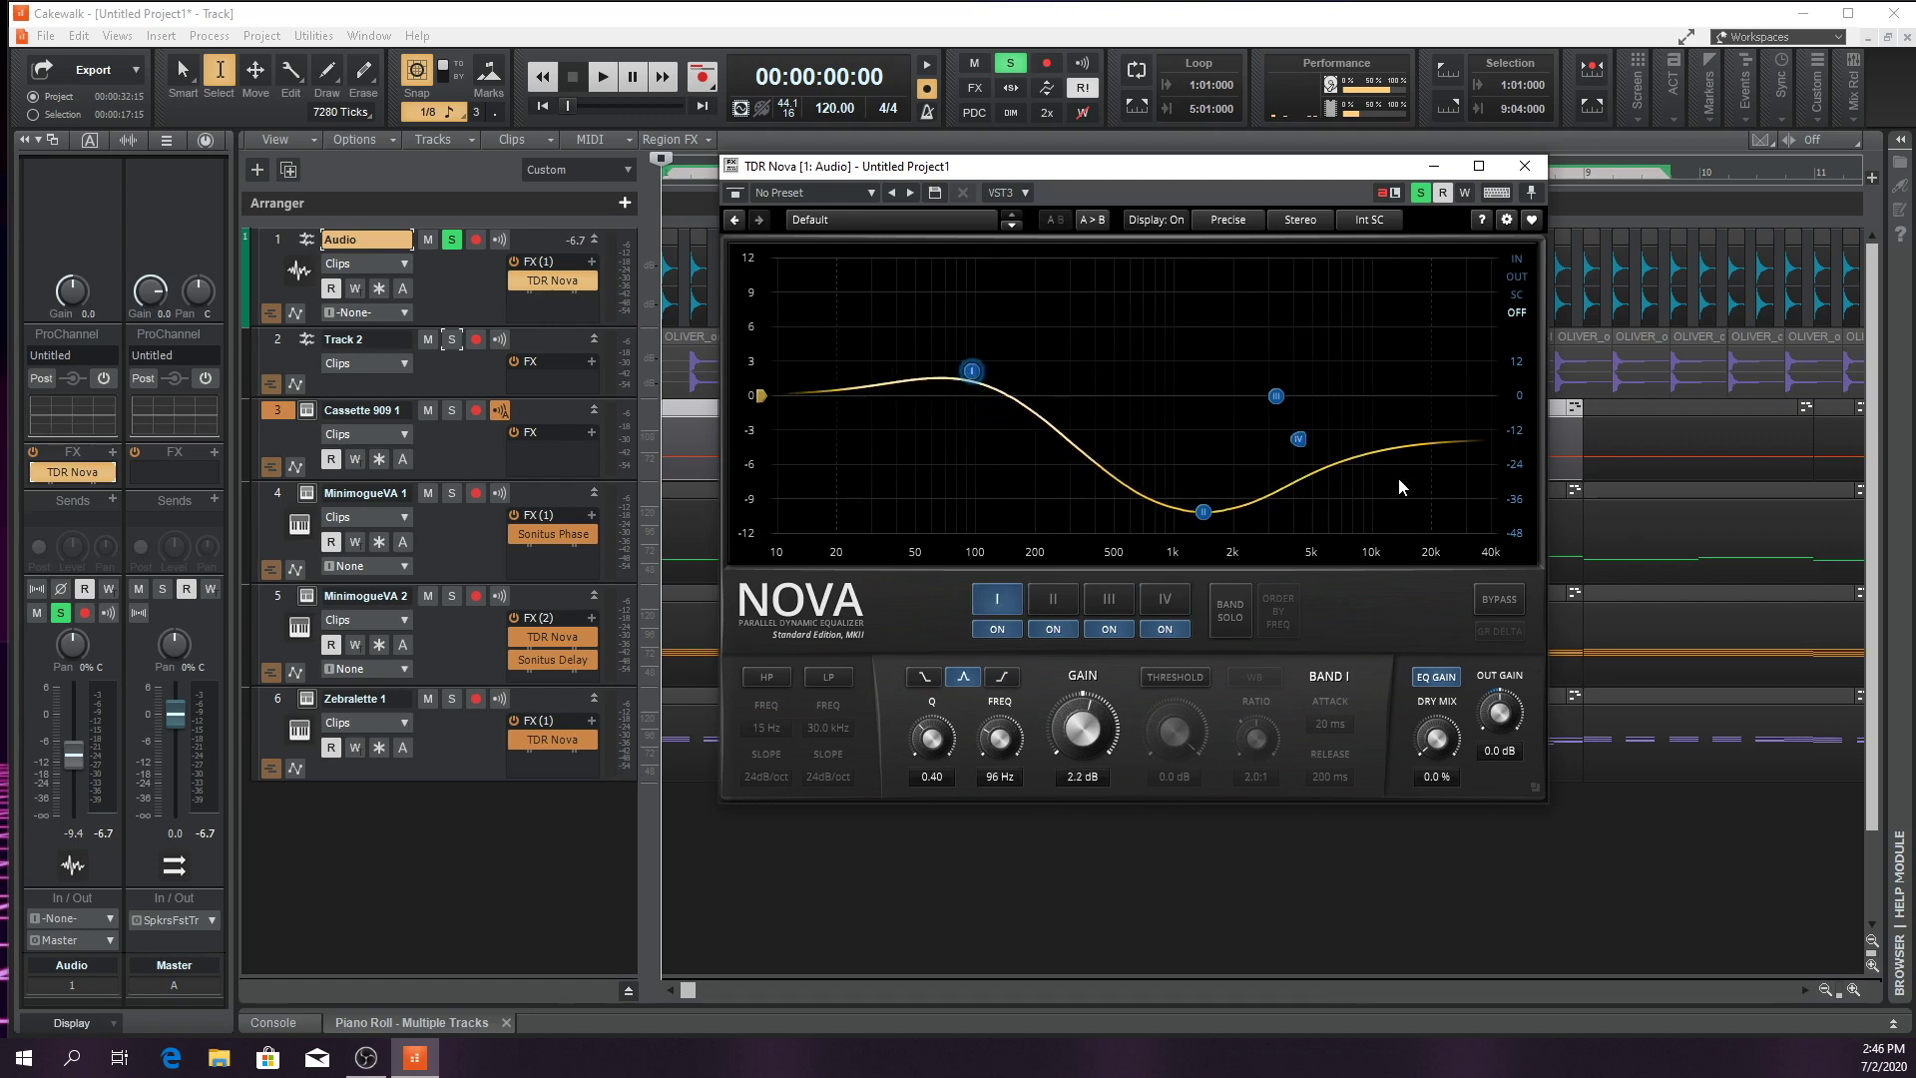
key(space)
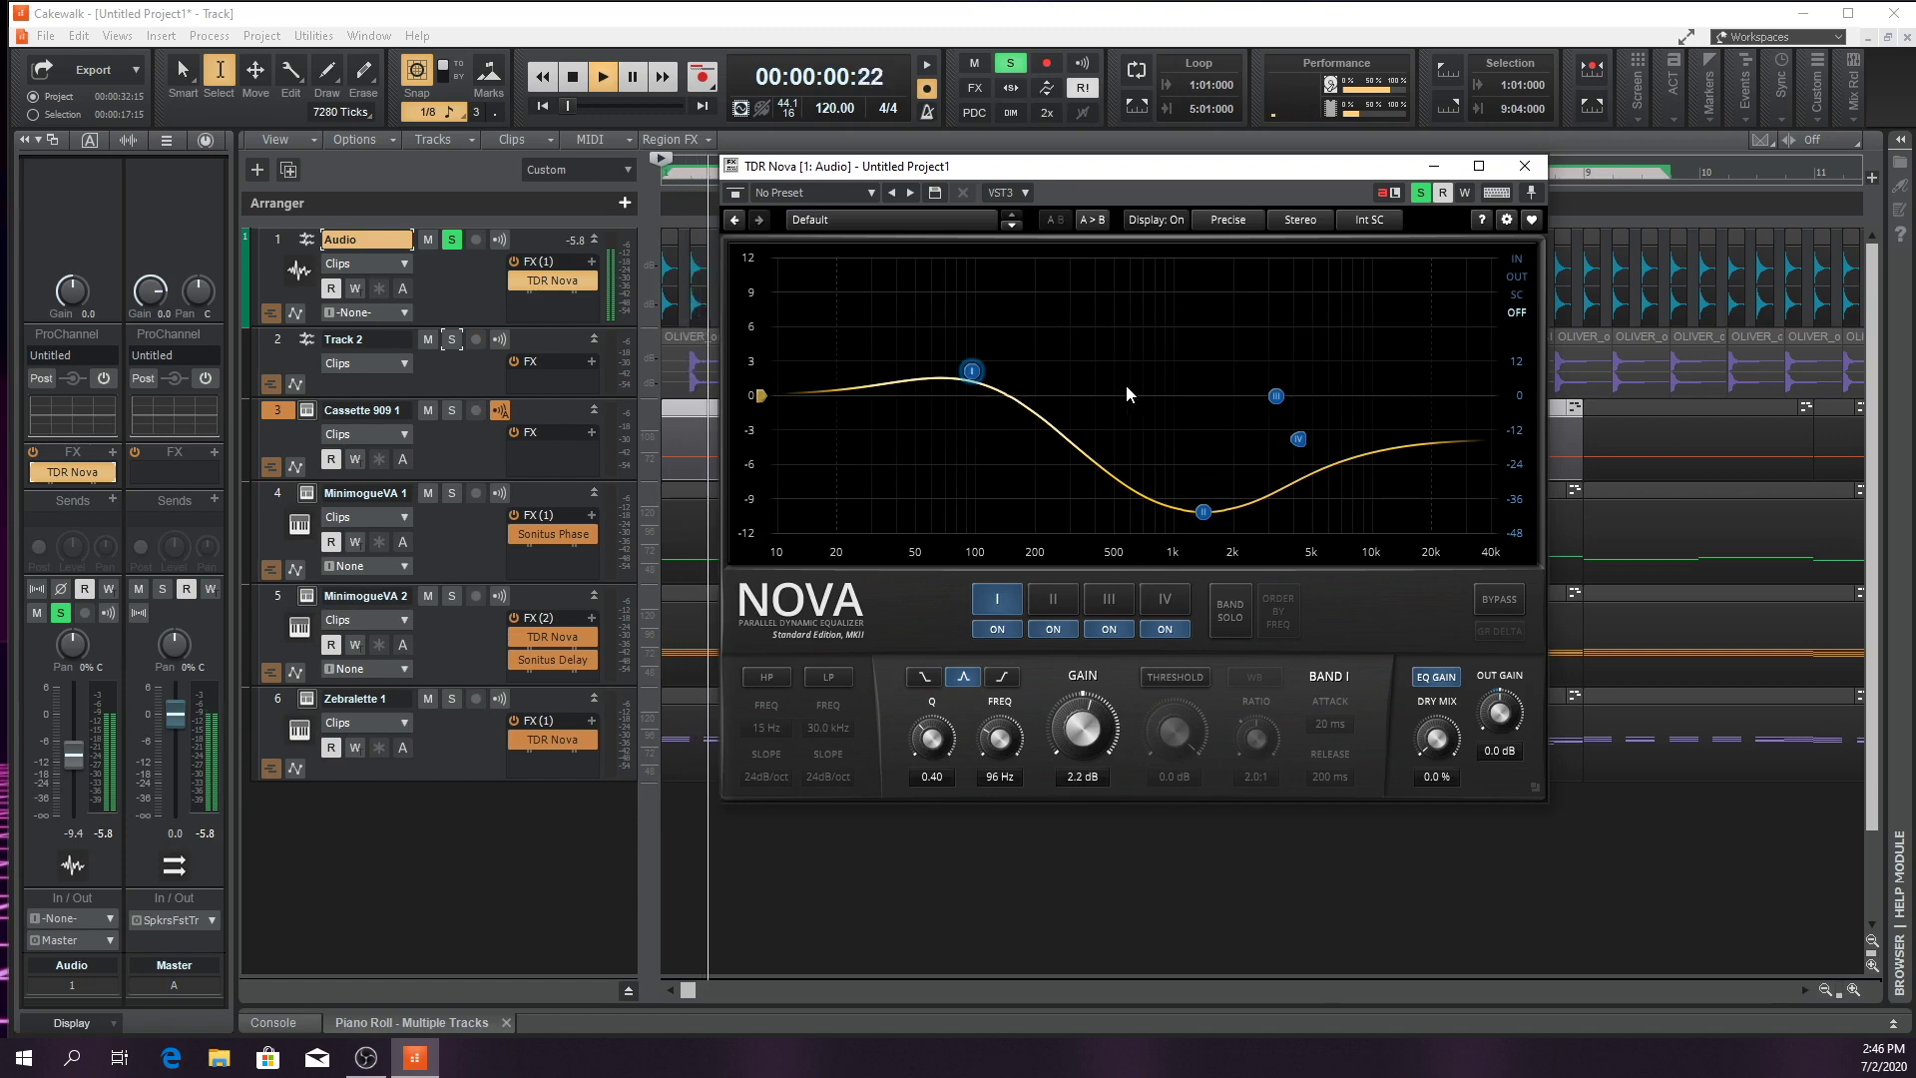
key(space)
Raise band I to about 3.4 dB at 101 Hz and audition the equalized Audio track
drag(970, 375, 975, 357)
key(space)
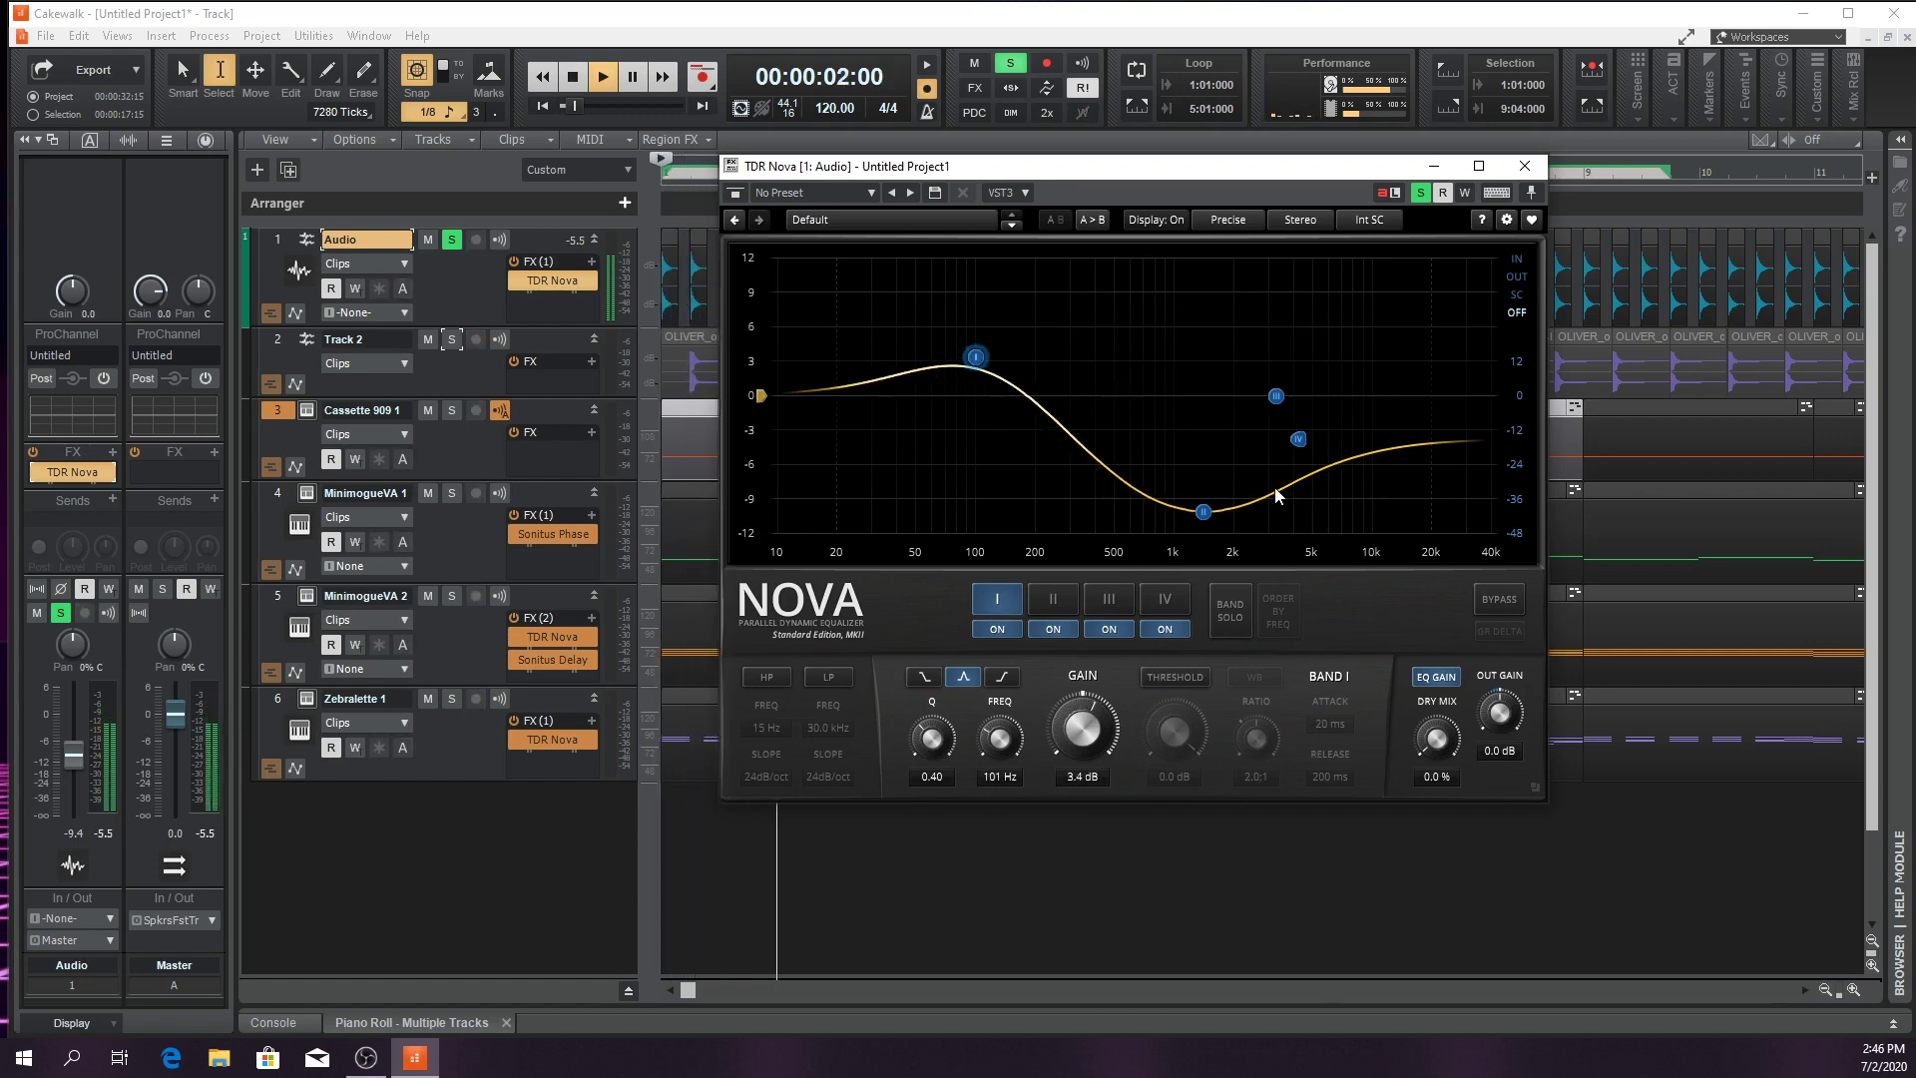
key(space)
key(space)
key(space)
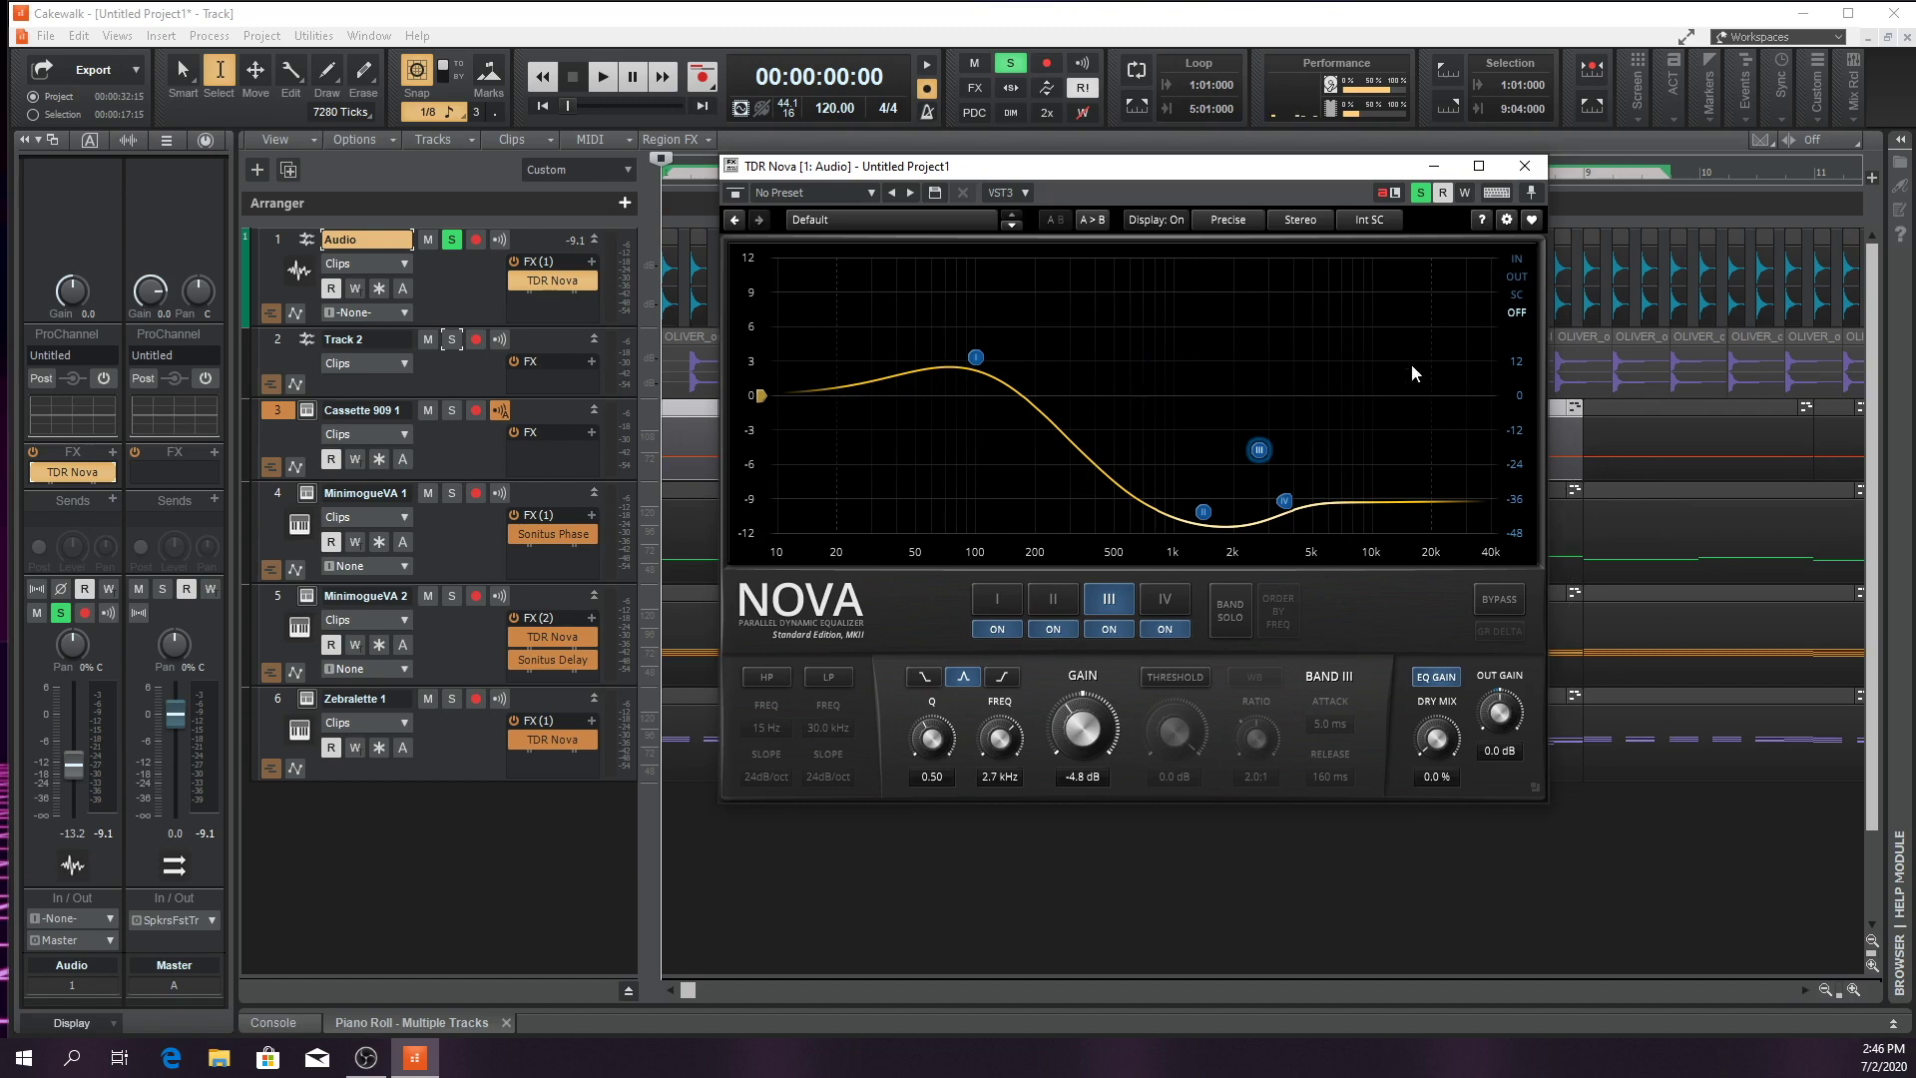
Compare the Audio track's playback with TDR Nova bypassed and active, and close the plug-in window
click(1499, 599)
key(space)
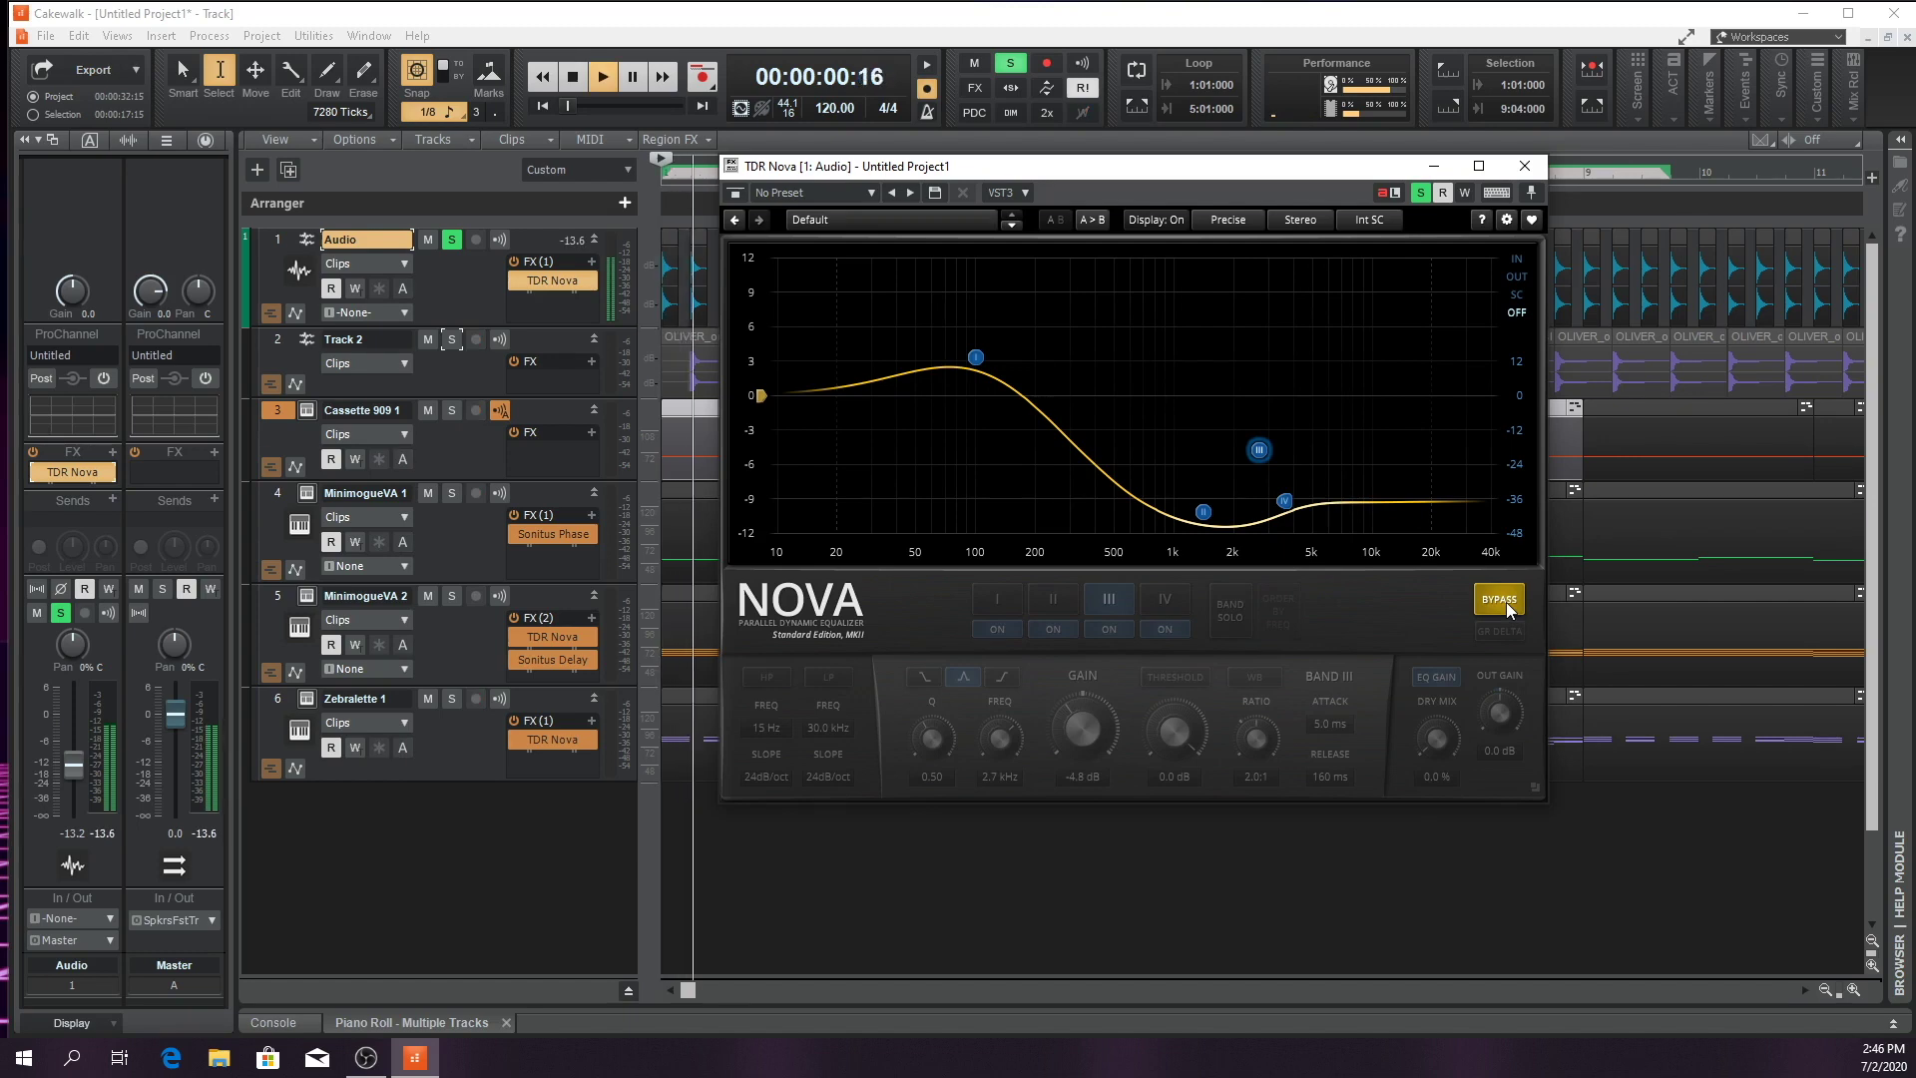
key(space)
click(1506, 601)
key(space)
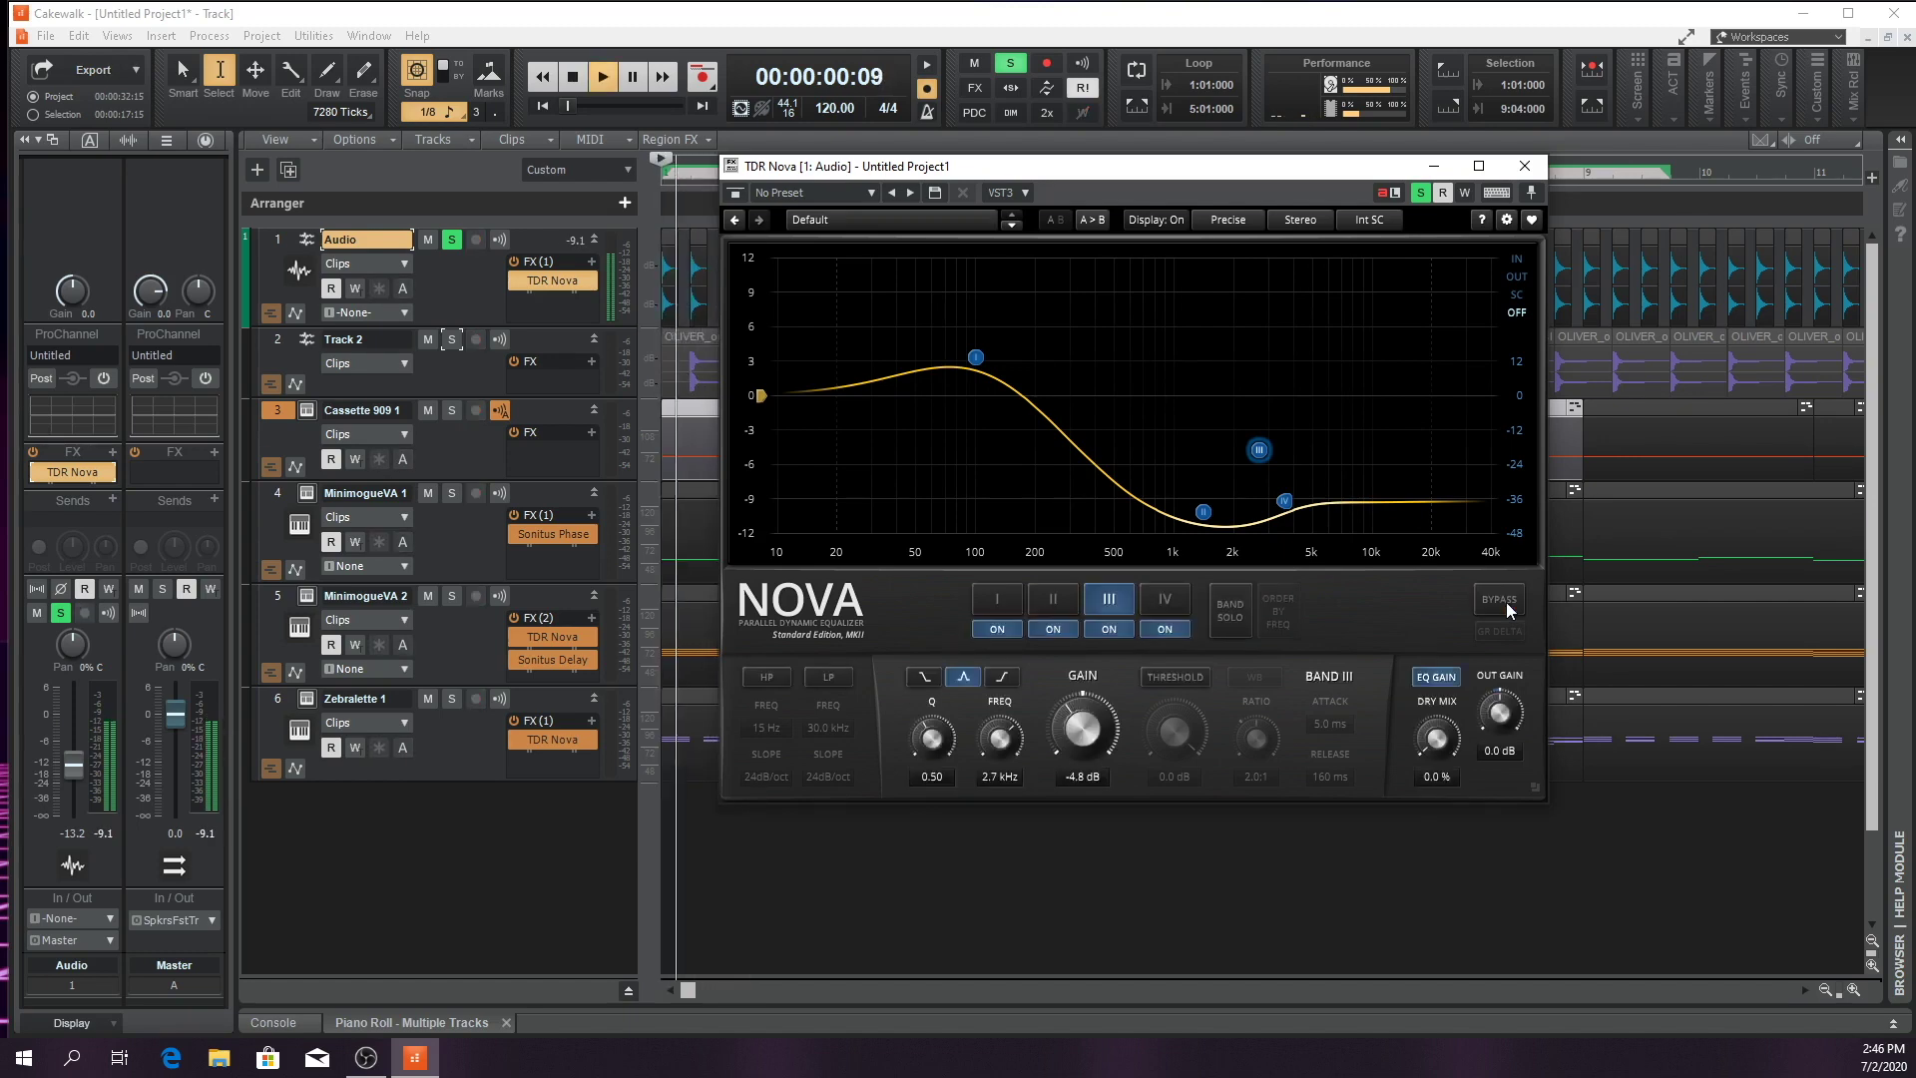
key(space)
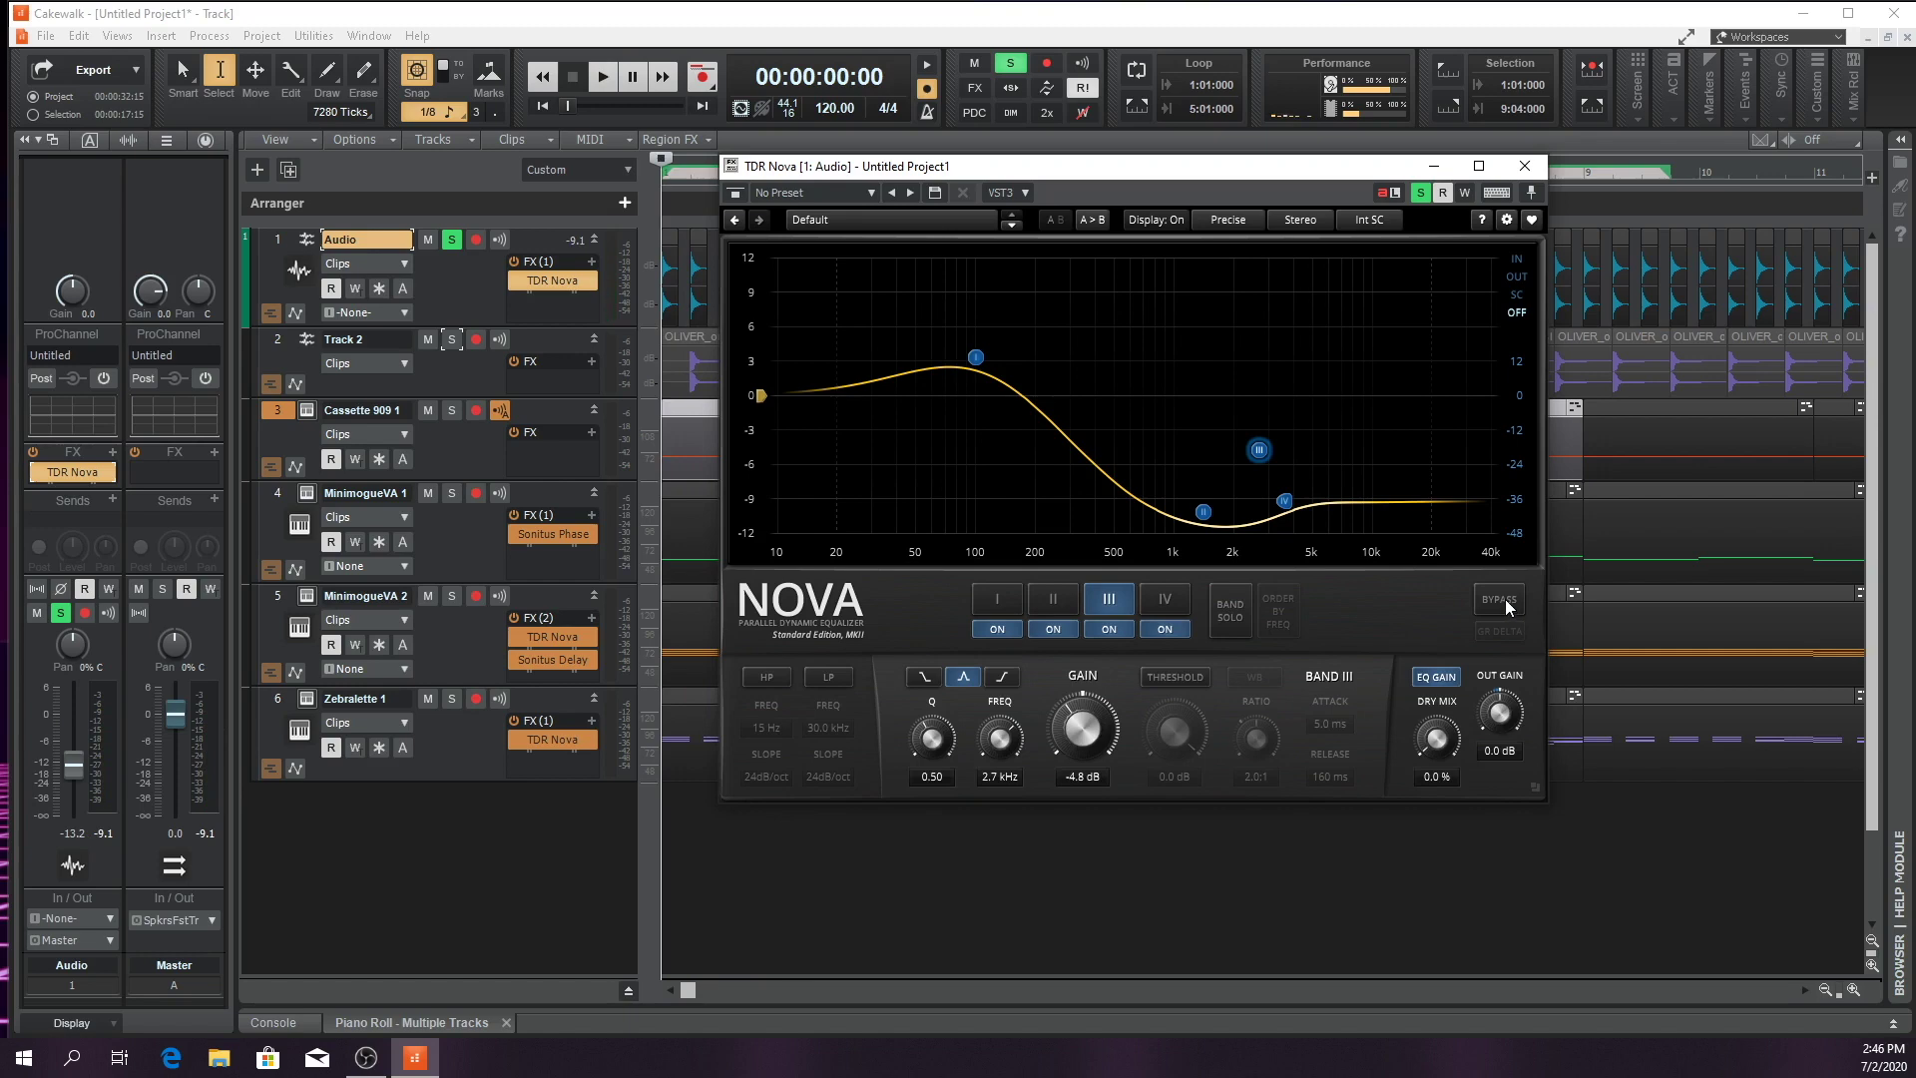
click(1525, 167)
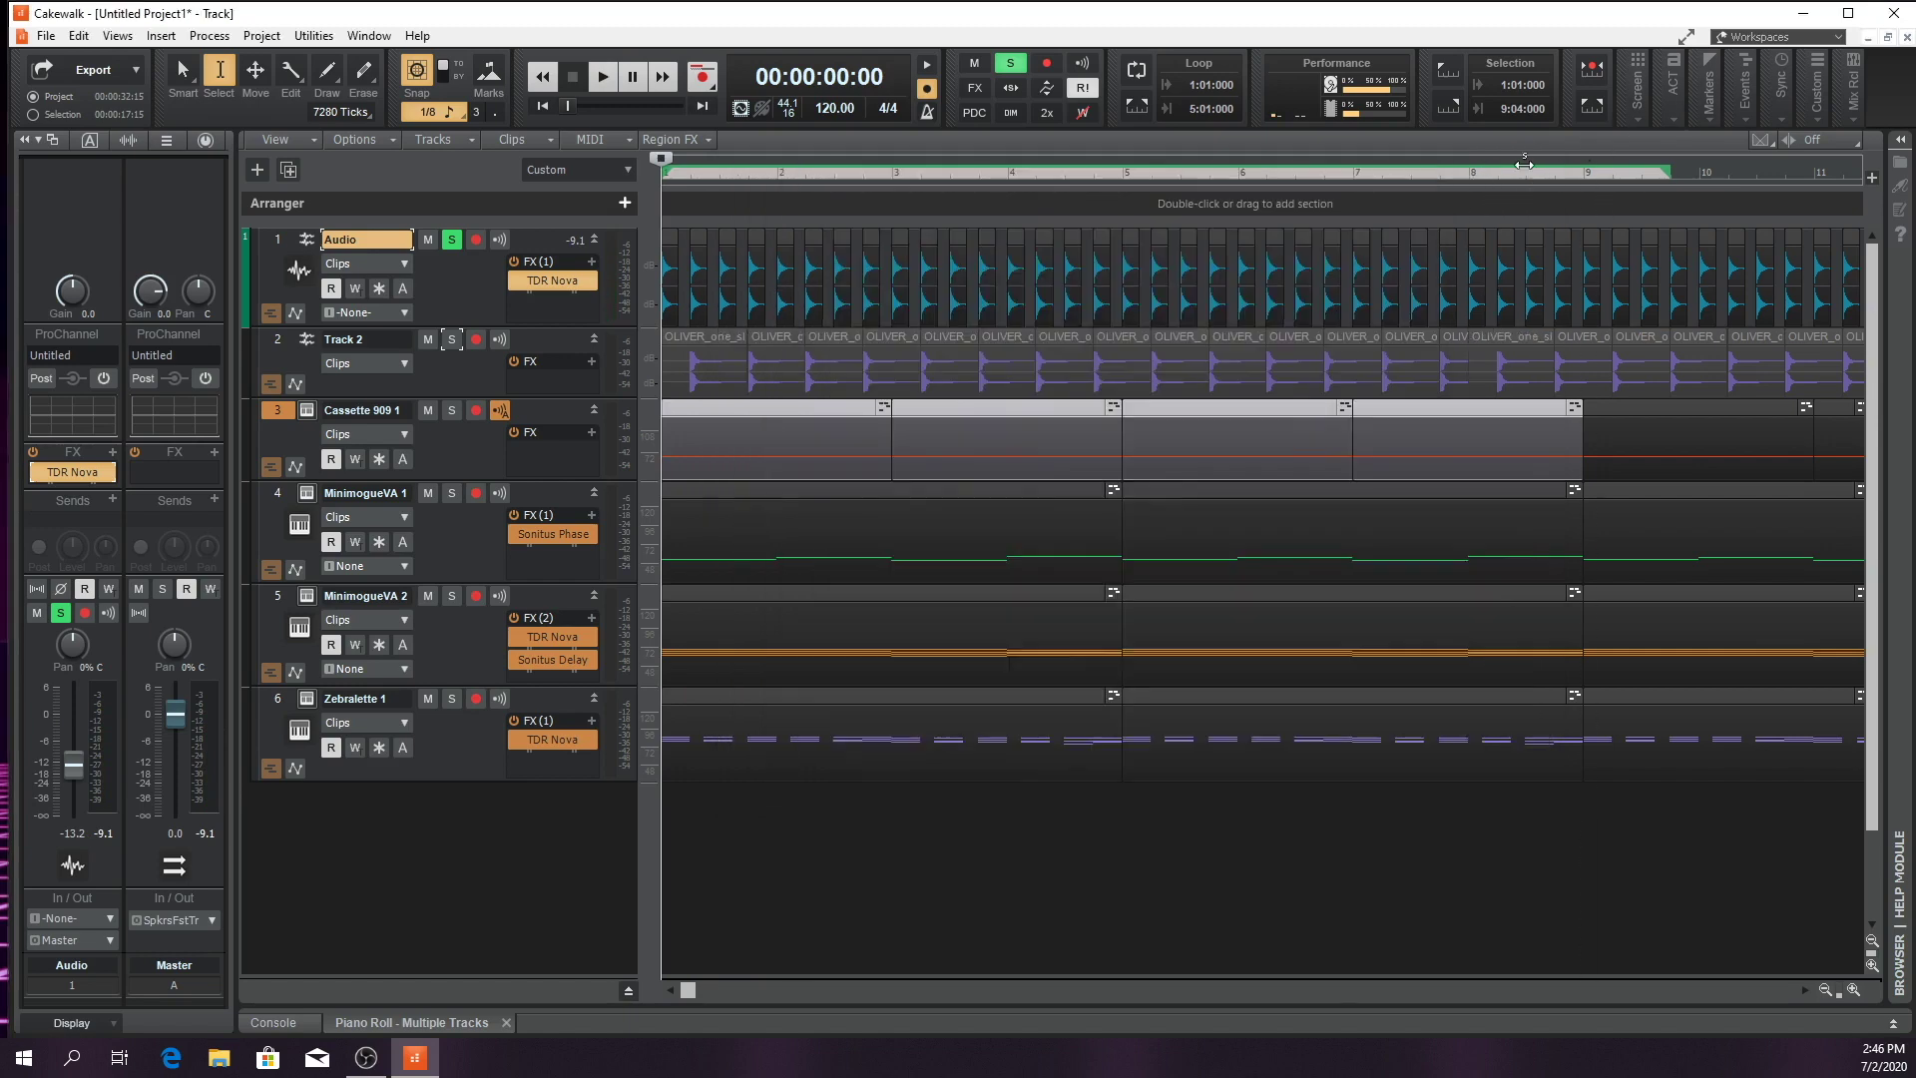
Switch the solo from the Audio track to Track 2 and play it
click(452, 240)
click(452, 340)
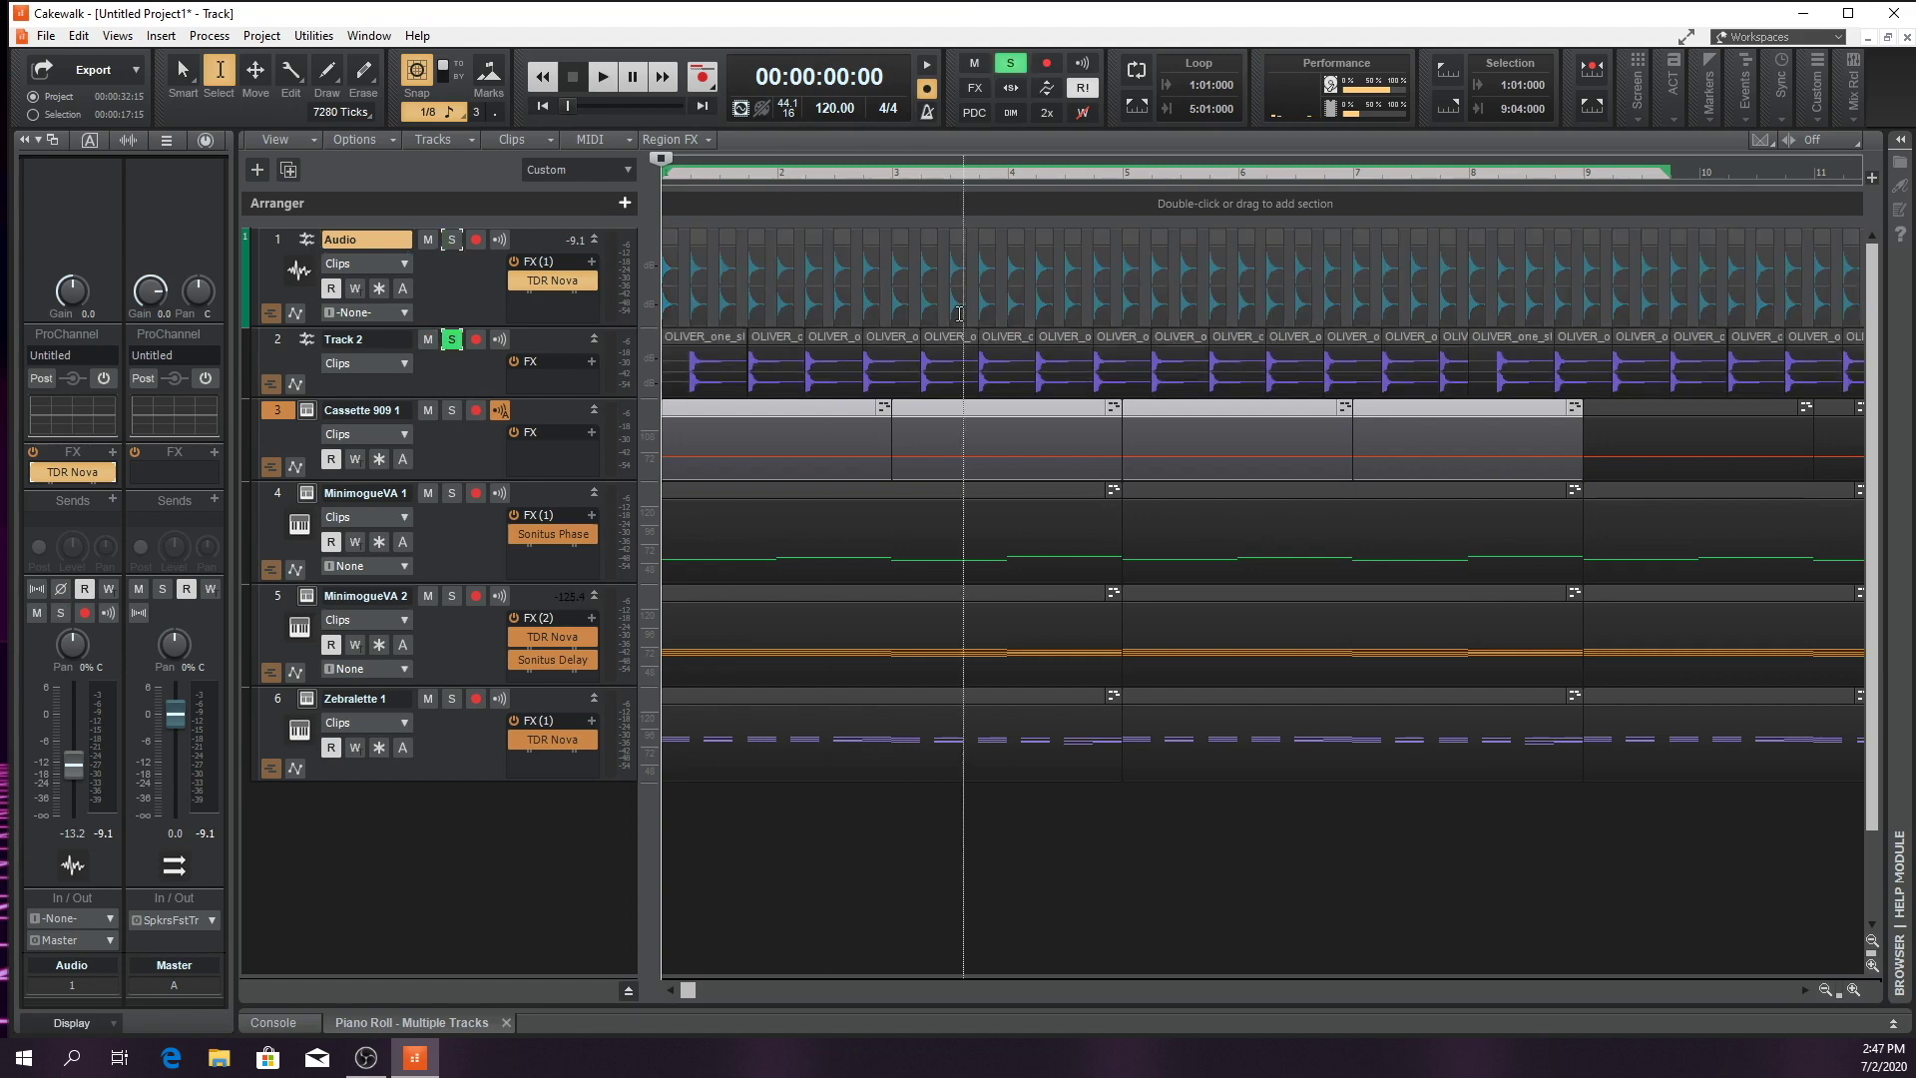
key(space)
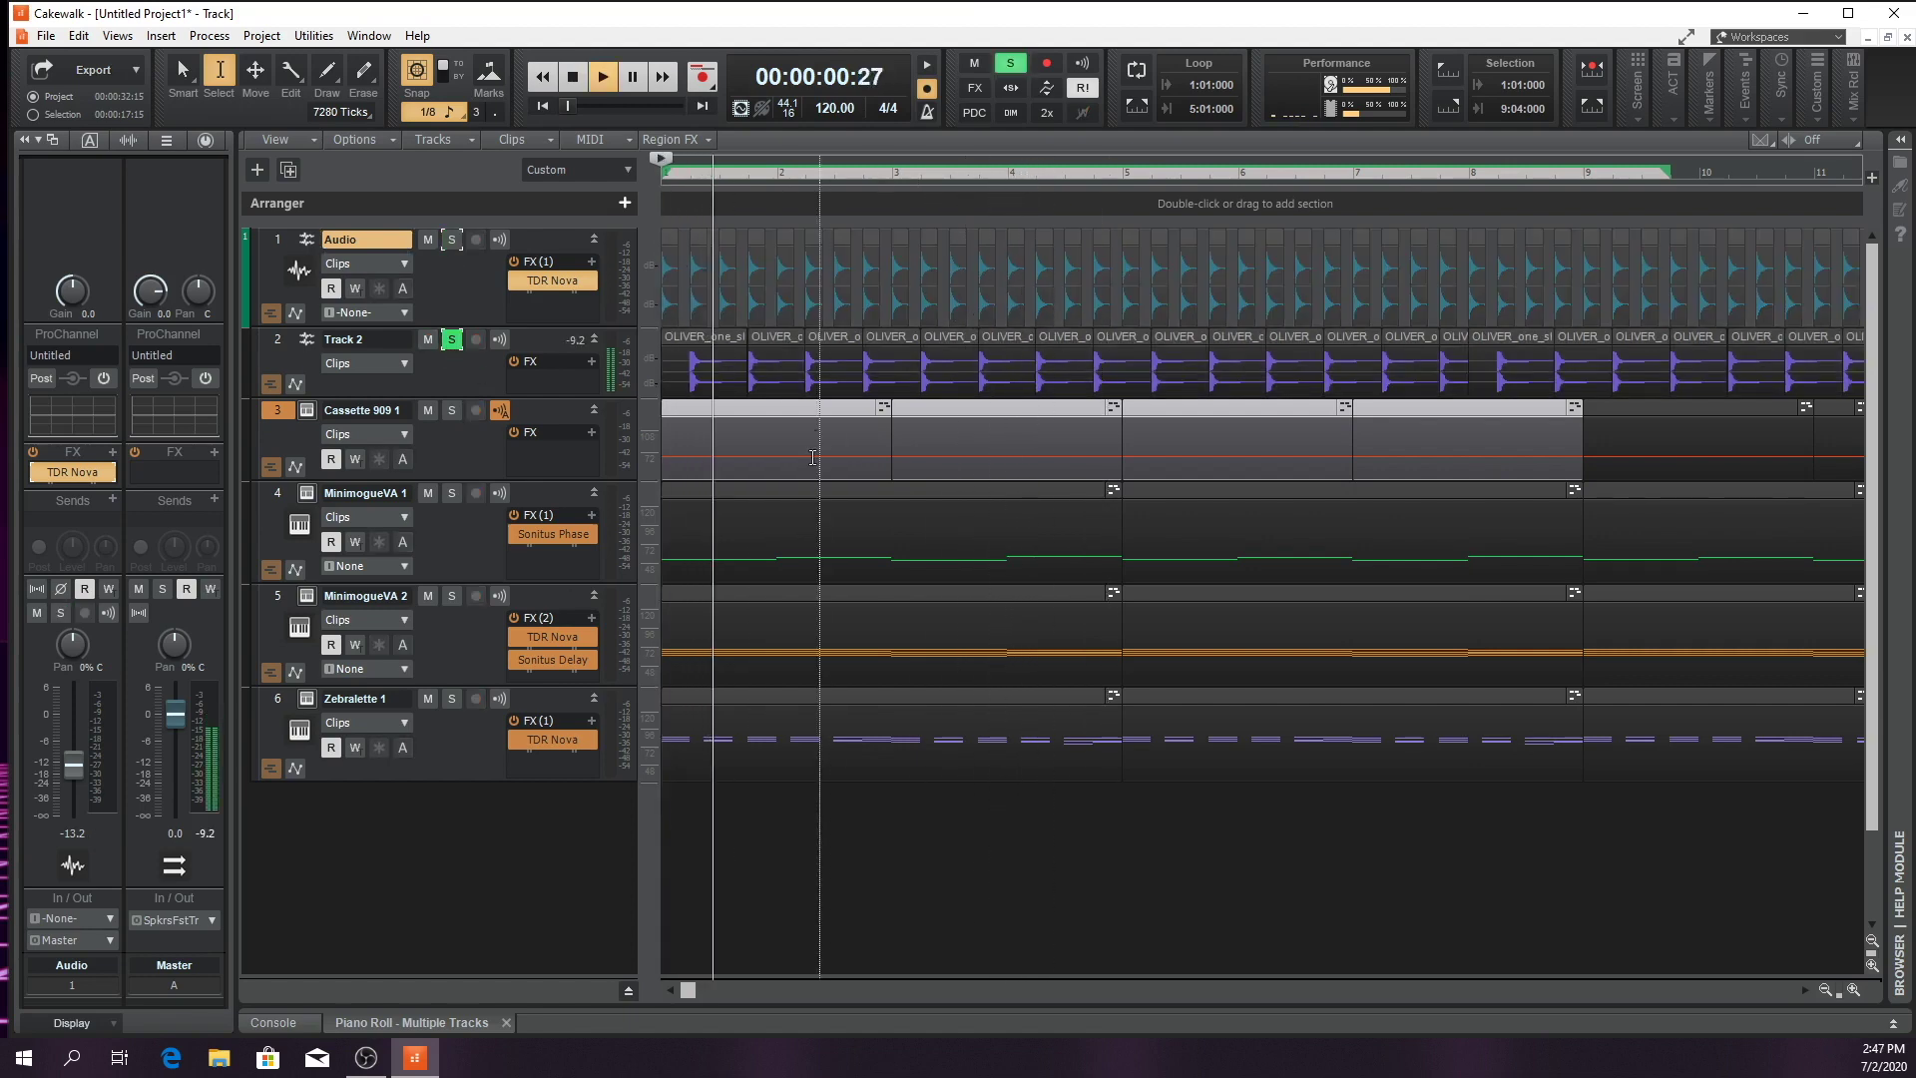
Stop playback, insert TDR Nova on Track 2 and move the plug-in window lower over the arrangement
key(space)
click(364, 340)
right_click(111, 460)
mouse_move(184, 477)
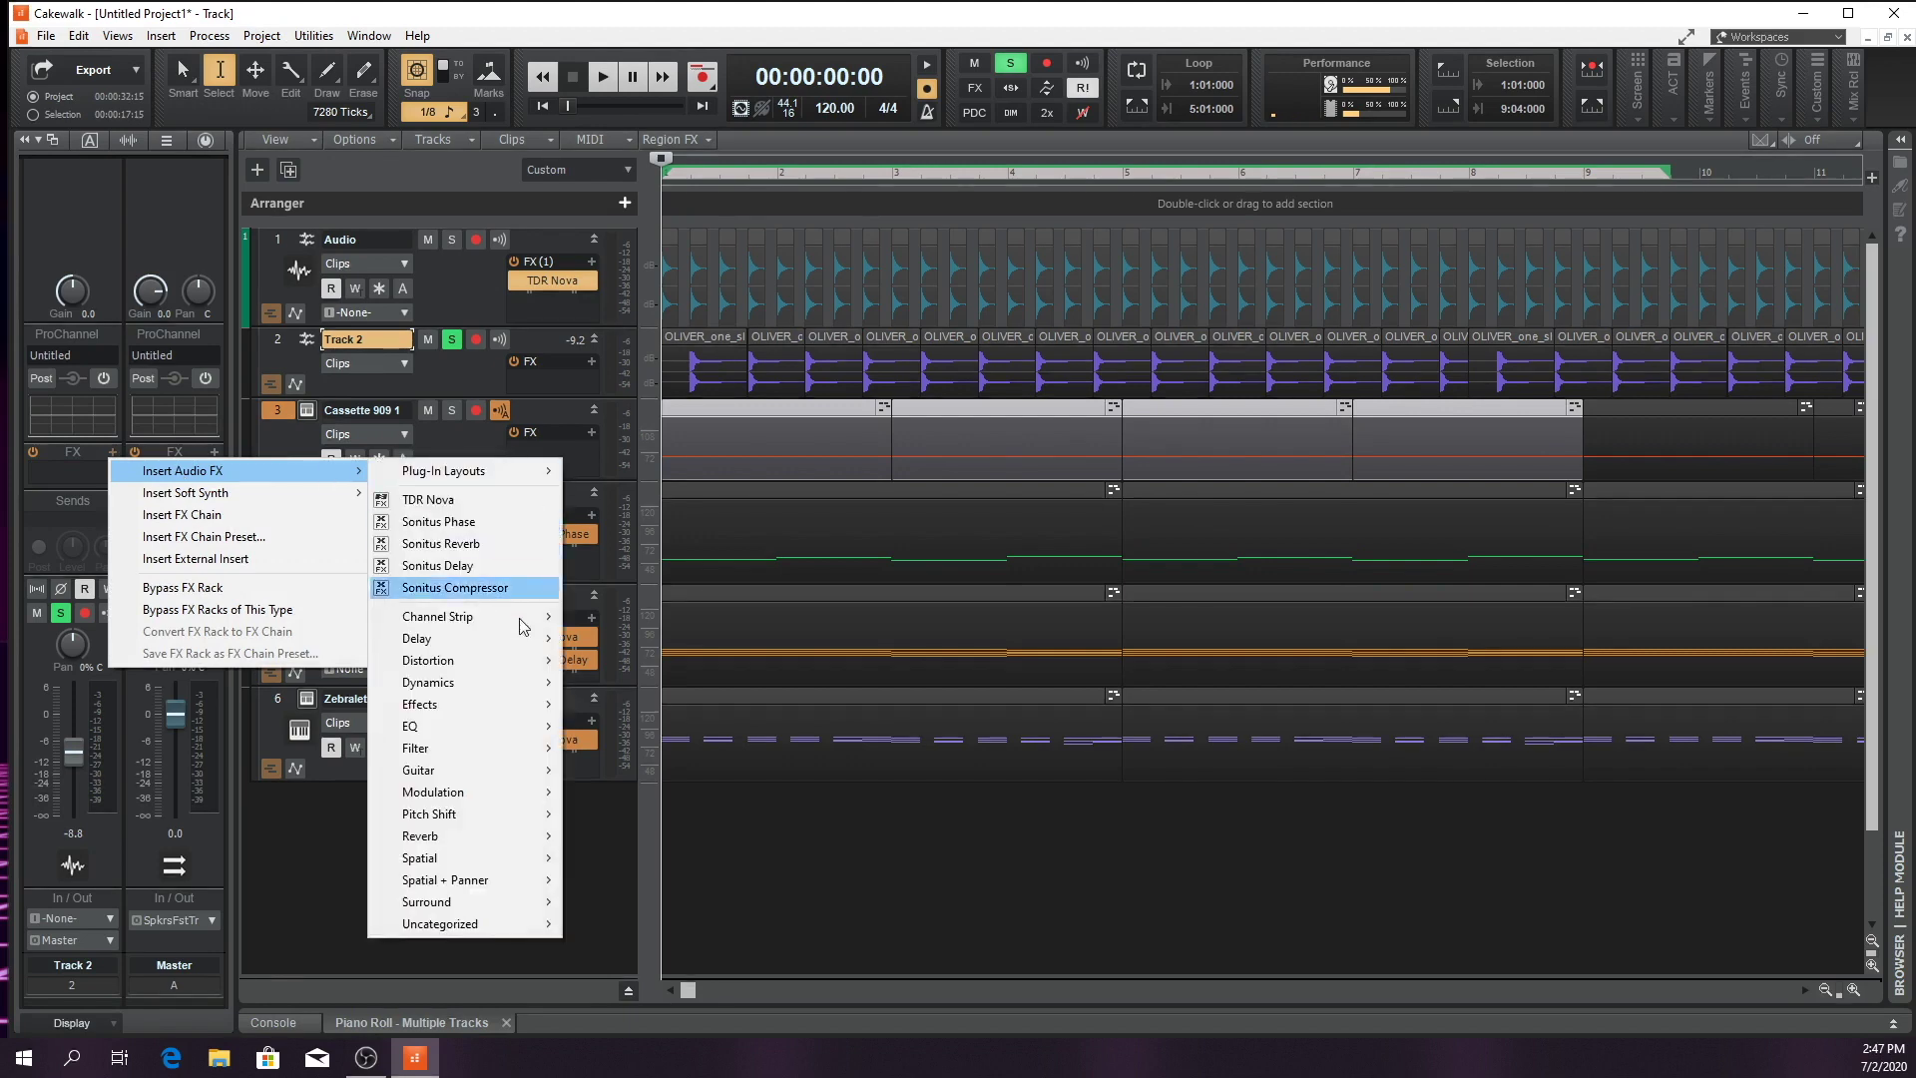
click(419, 516)
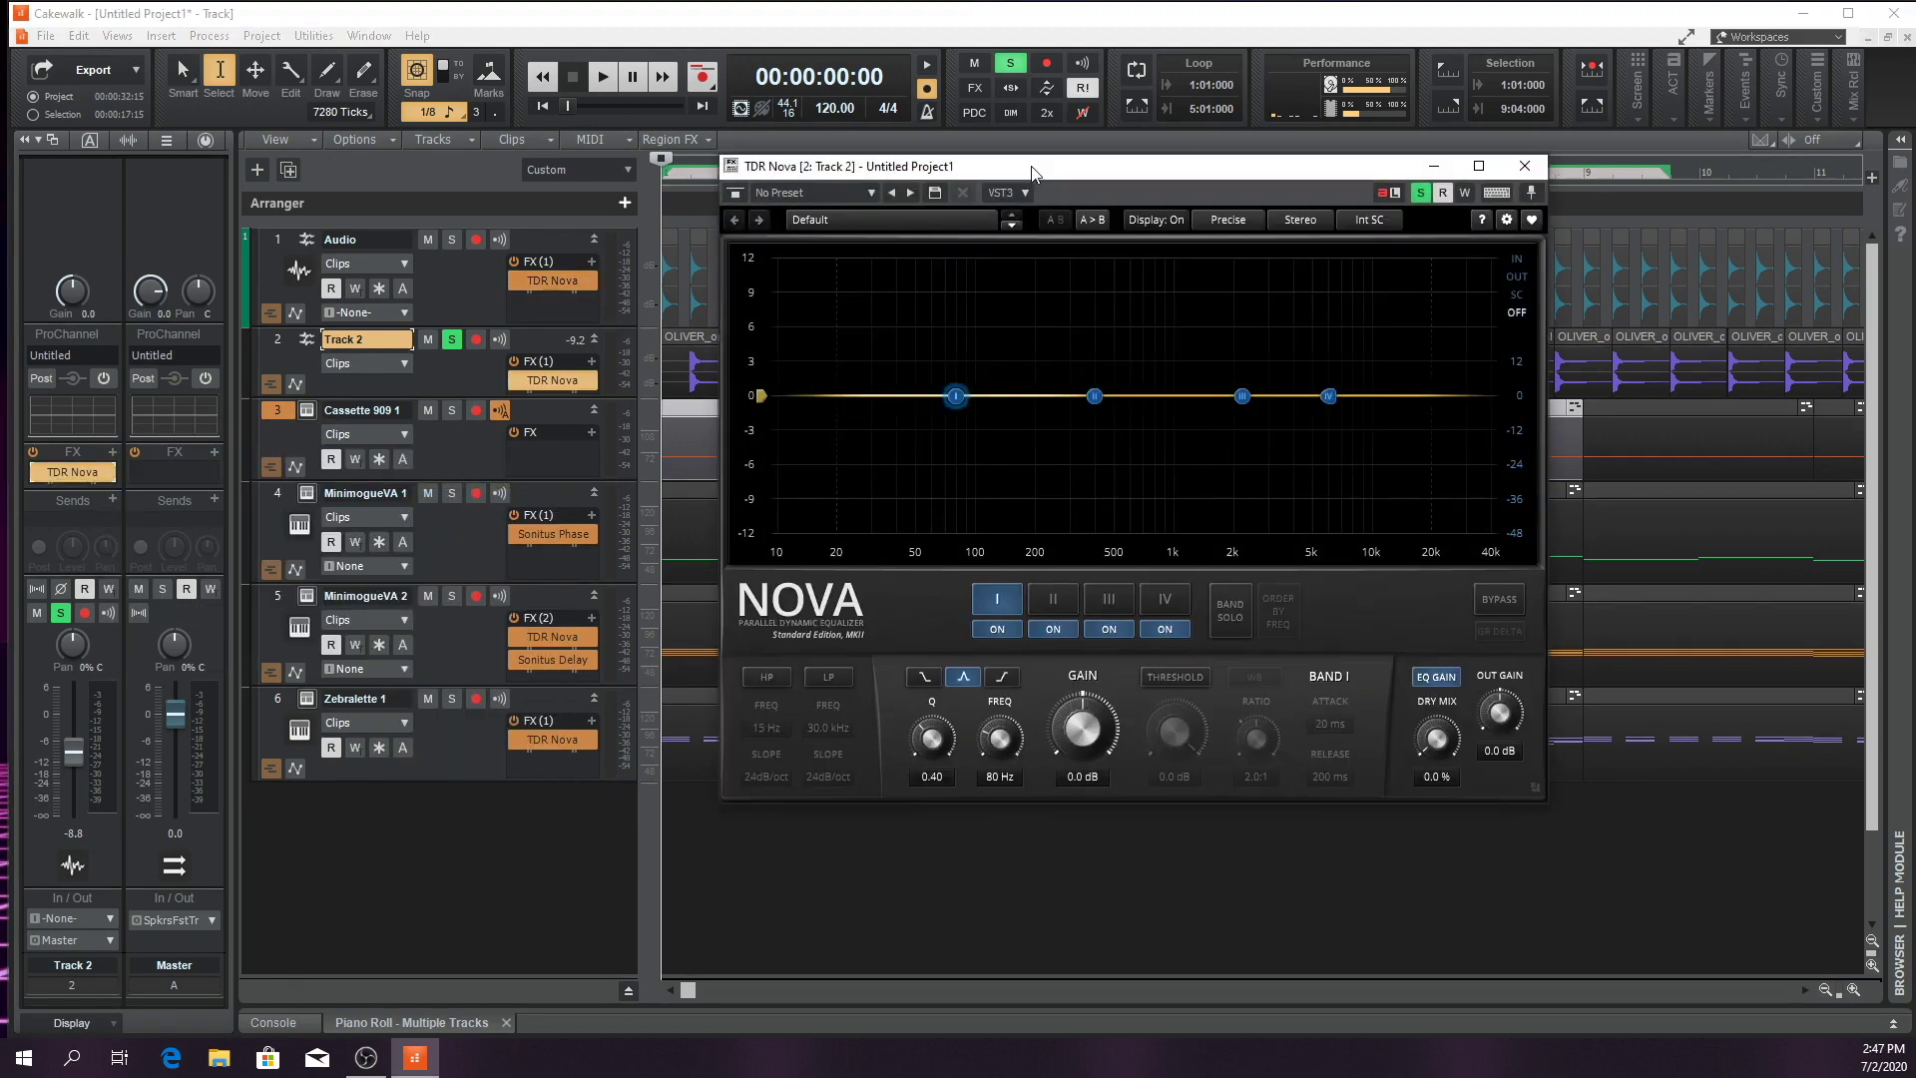
drag(1036, 175, 1037, 283)
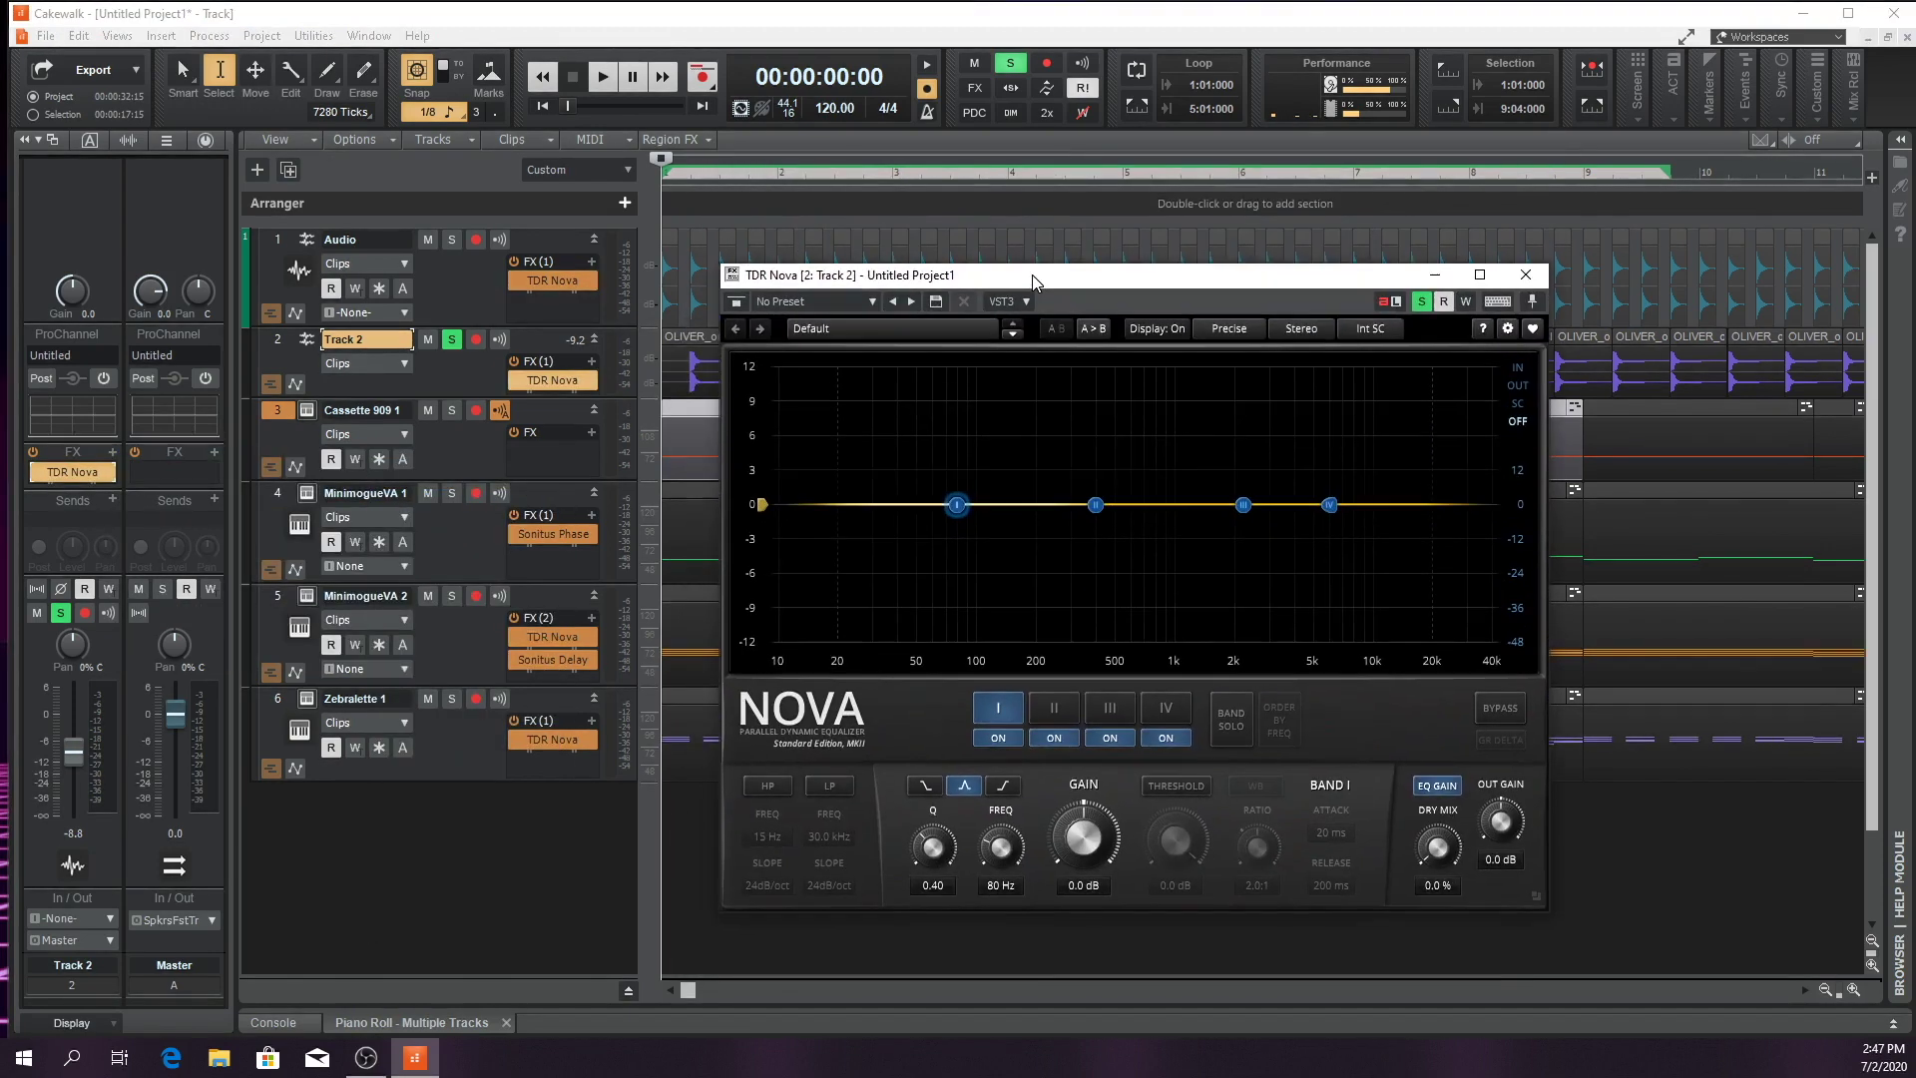
Enable the high-pass filter in Track 2's TDR Nova and set it to about 63 Hz
click(767, 788)
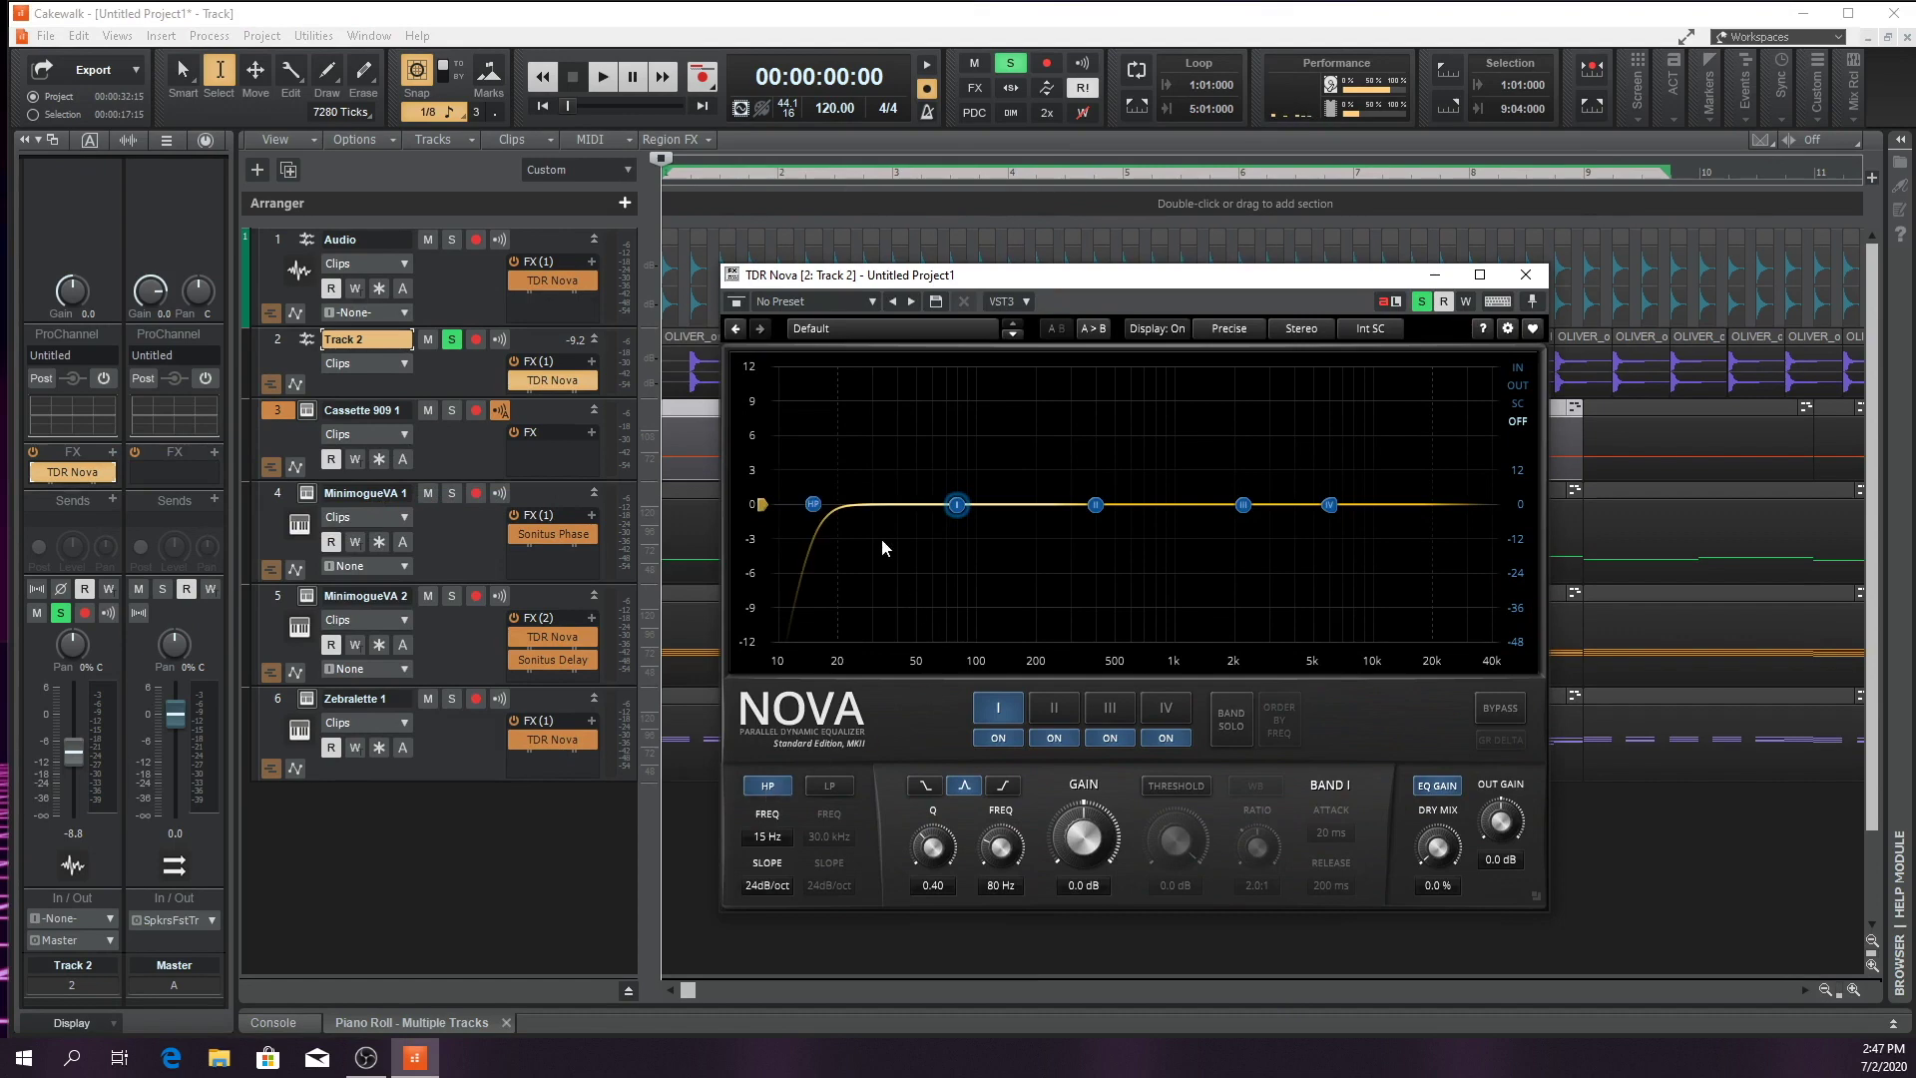
drag(813, 504, 938, 505)
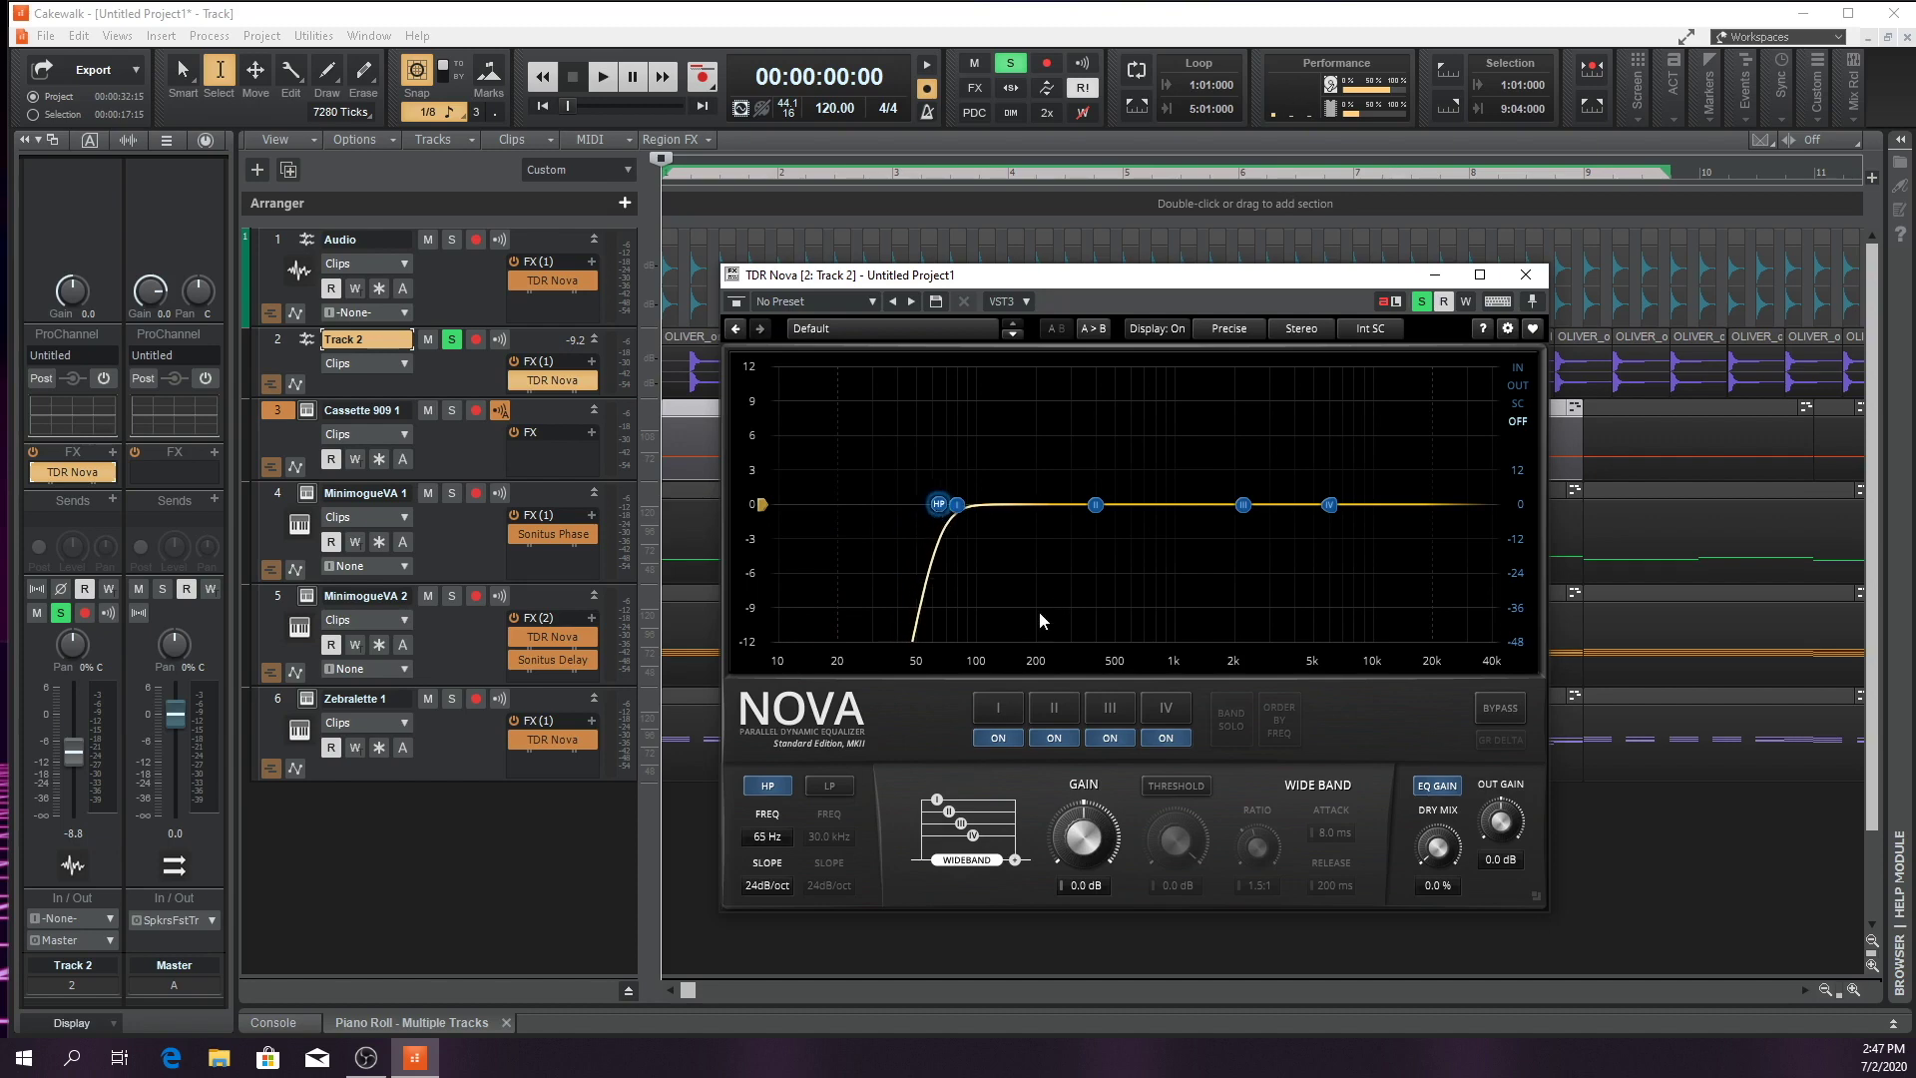
drag(955, 506, 952, 505)
Boost band II on Track 2 to about 8.8 dB at 195 Hz and audition the result
drag(1090, 506, 1034, 411)
key(space)
key(space)
key(space)
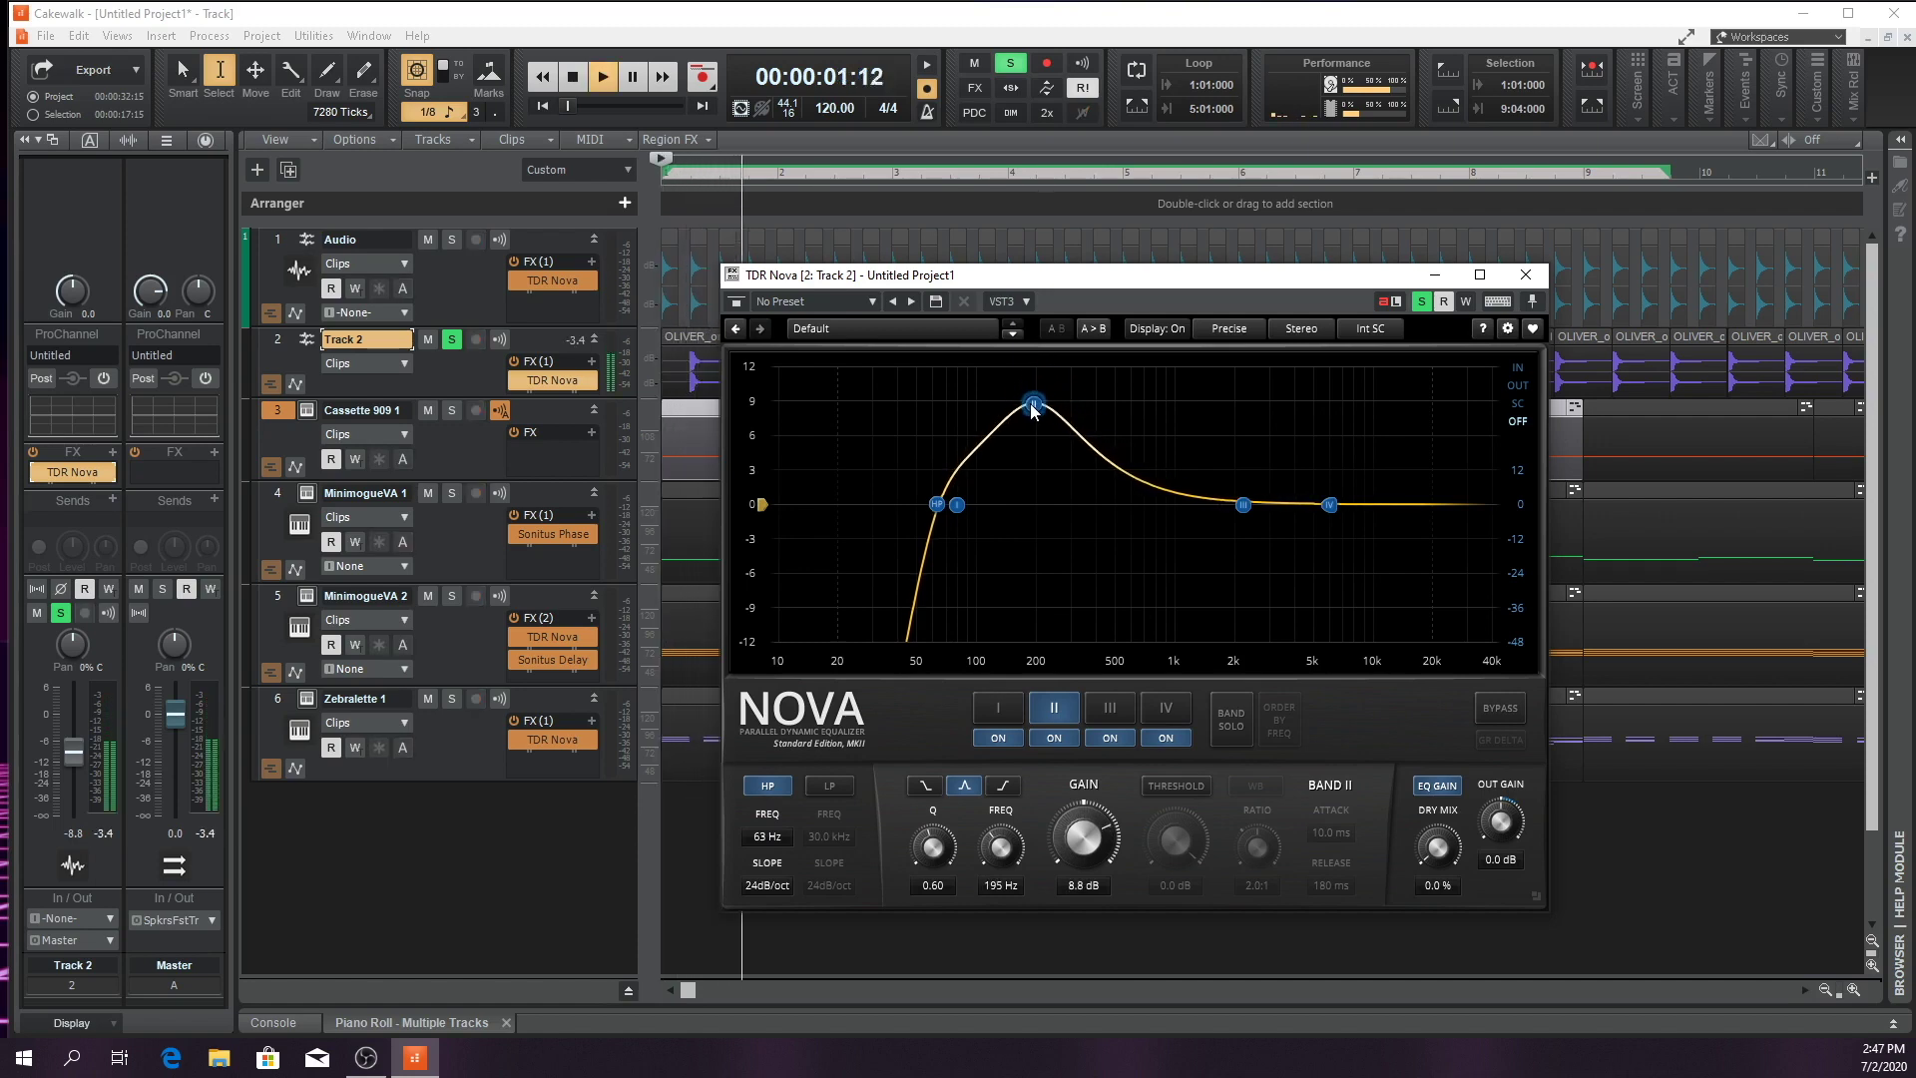
key(space)
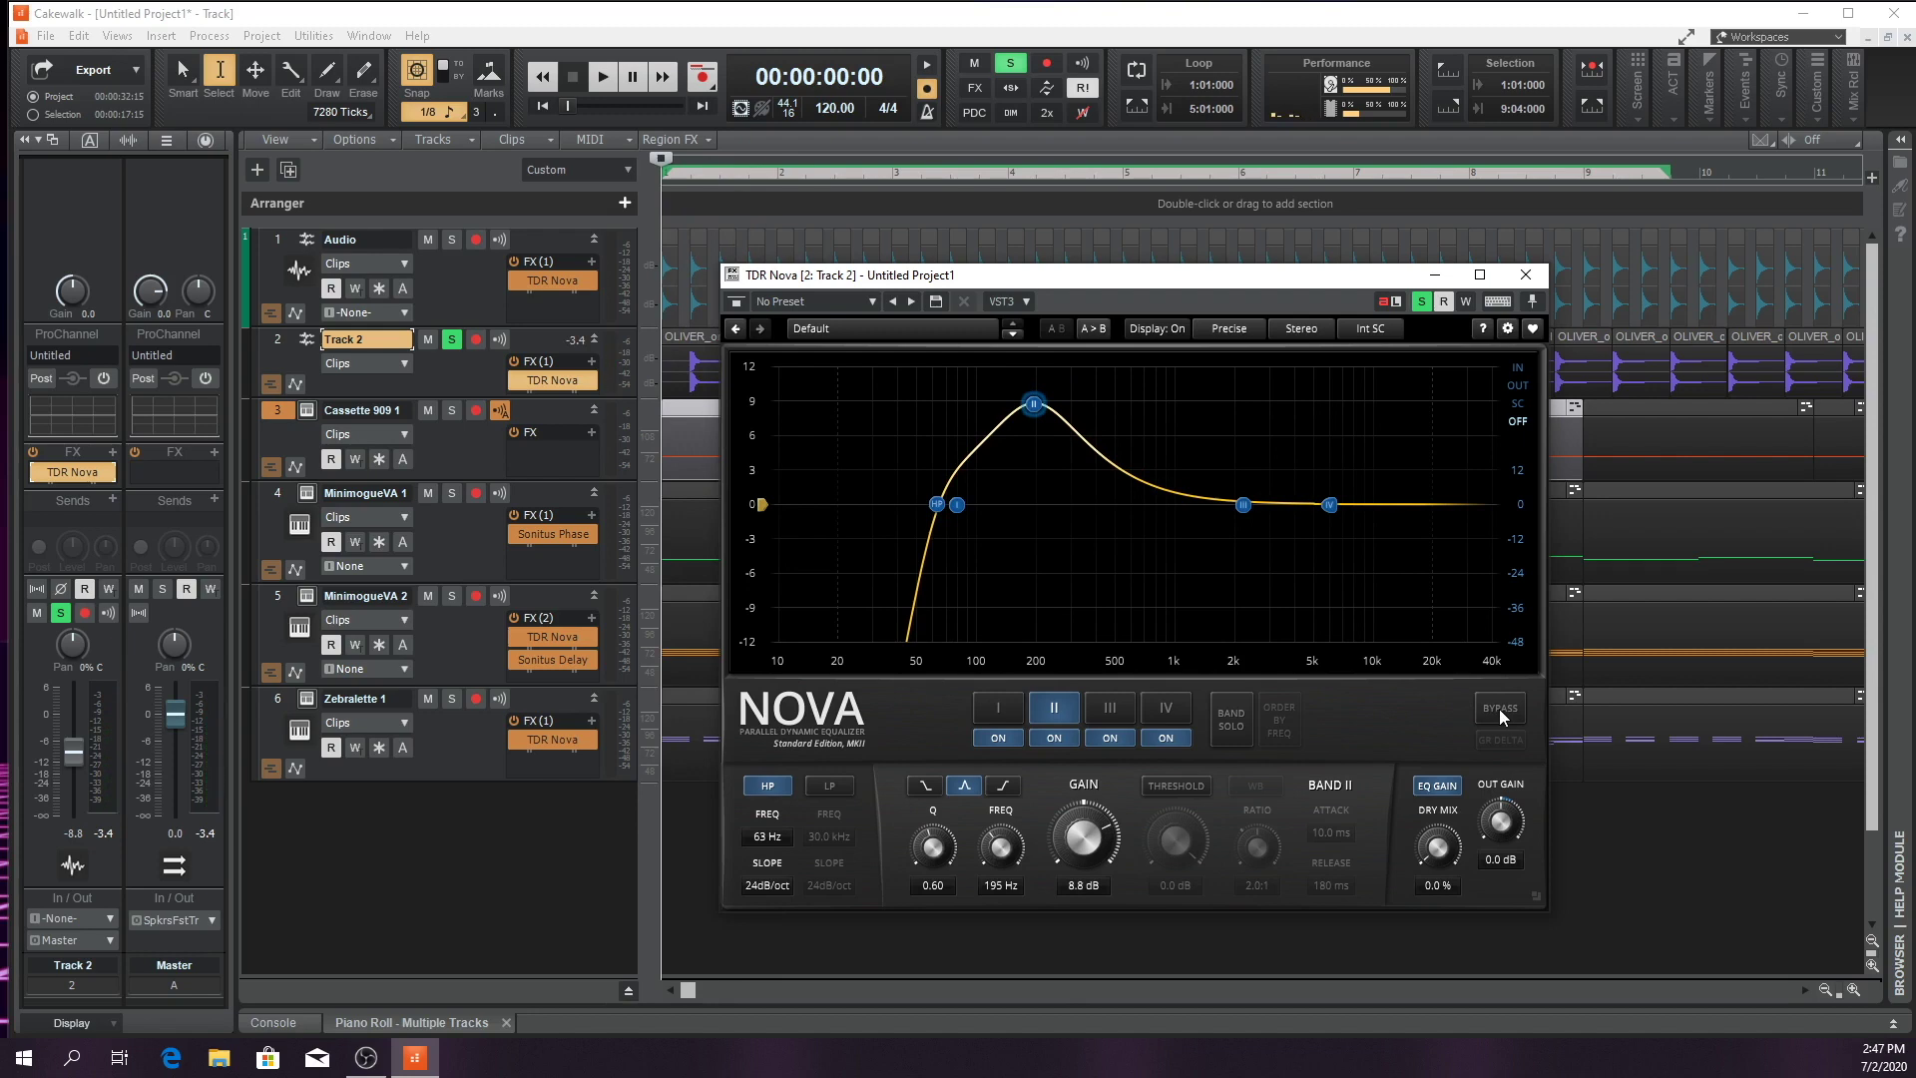
Compare Track 2's playback with TDR Nova active and bypassed, leaving the equalizer active
key(space)
key(space)
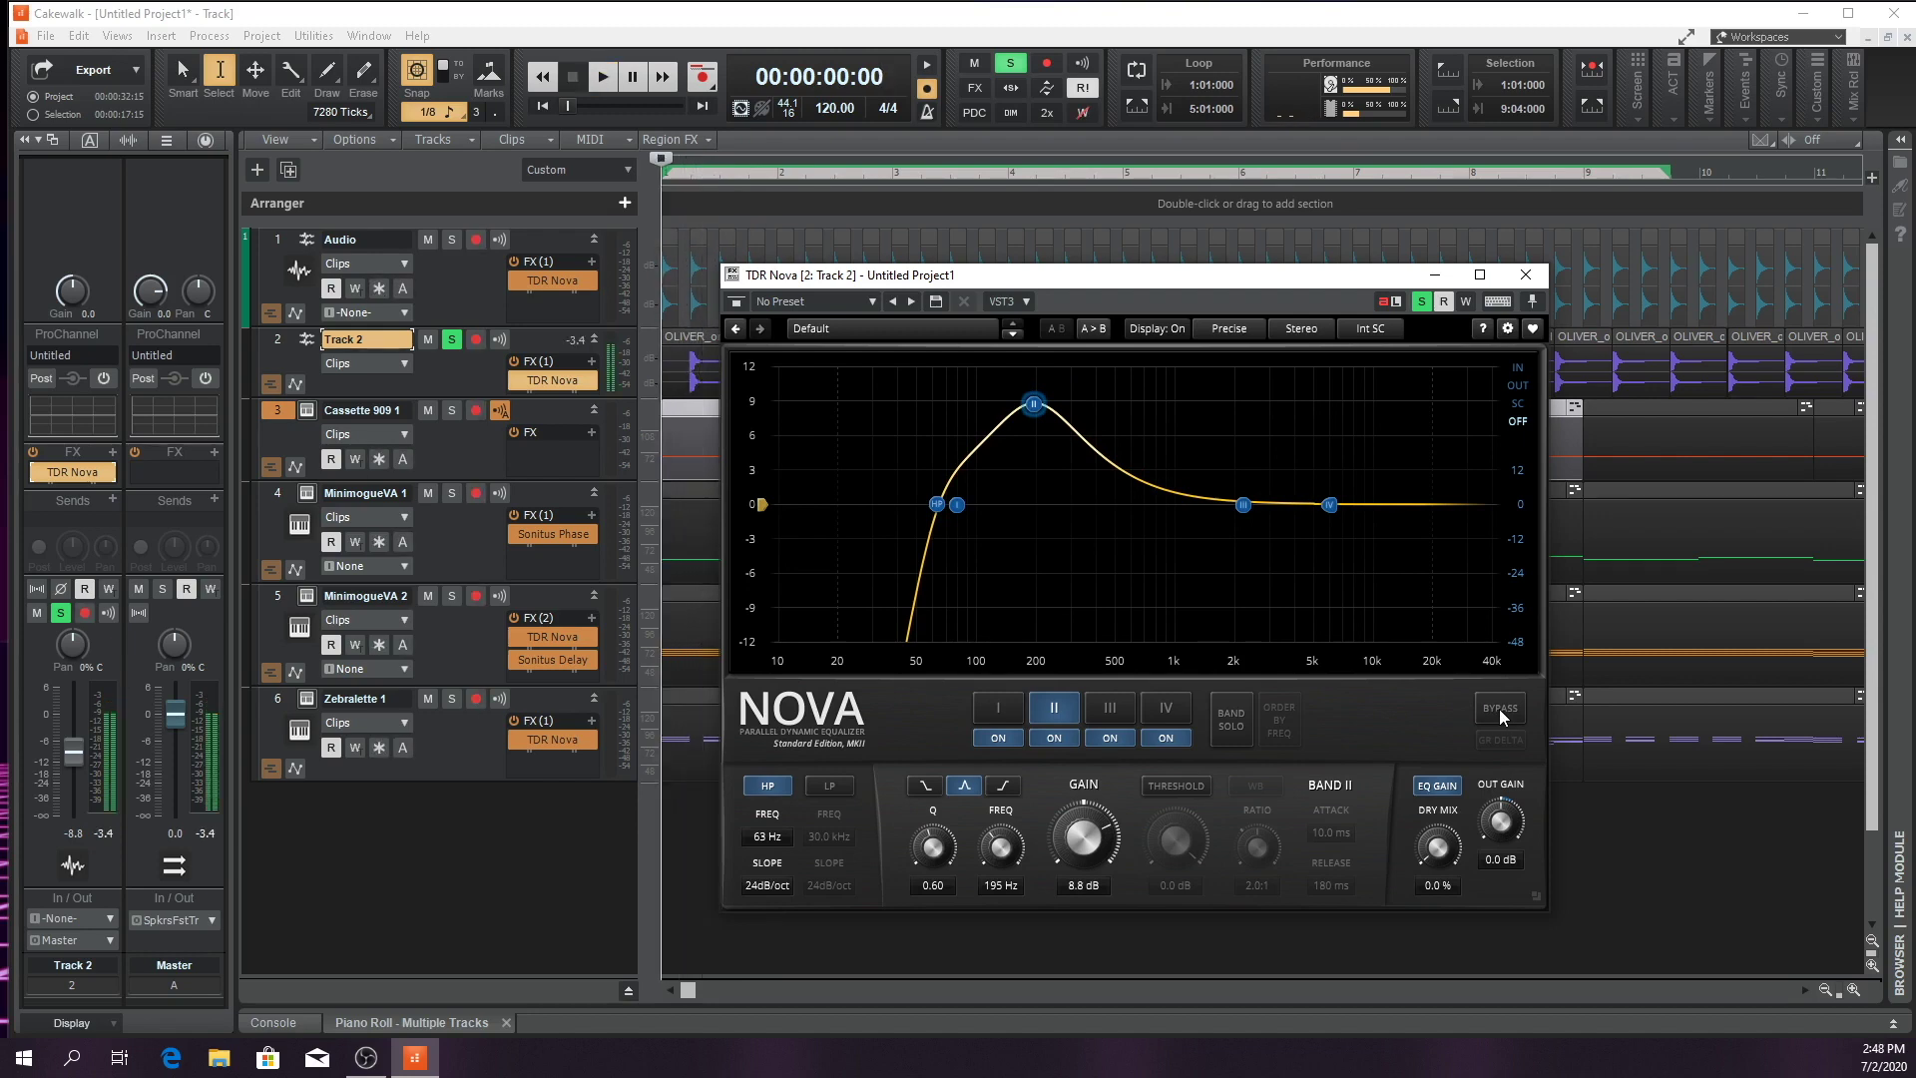
click(1498, 708)
key(space)
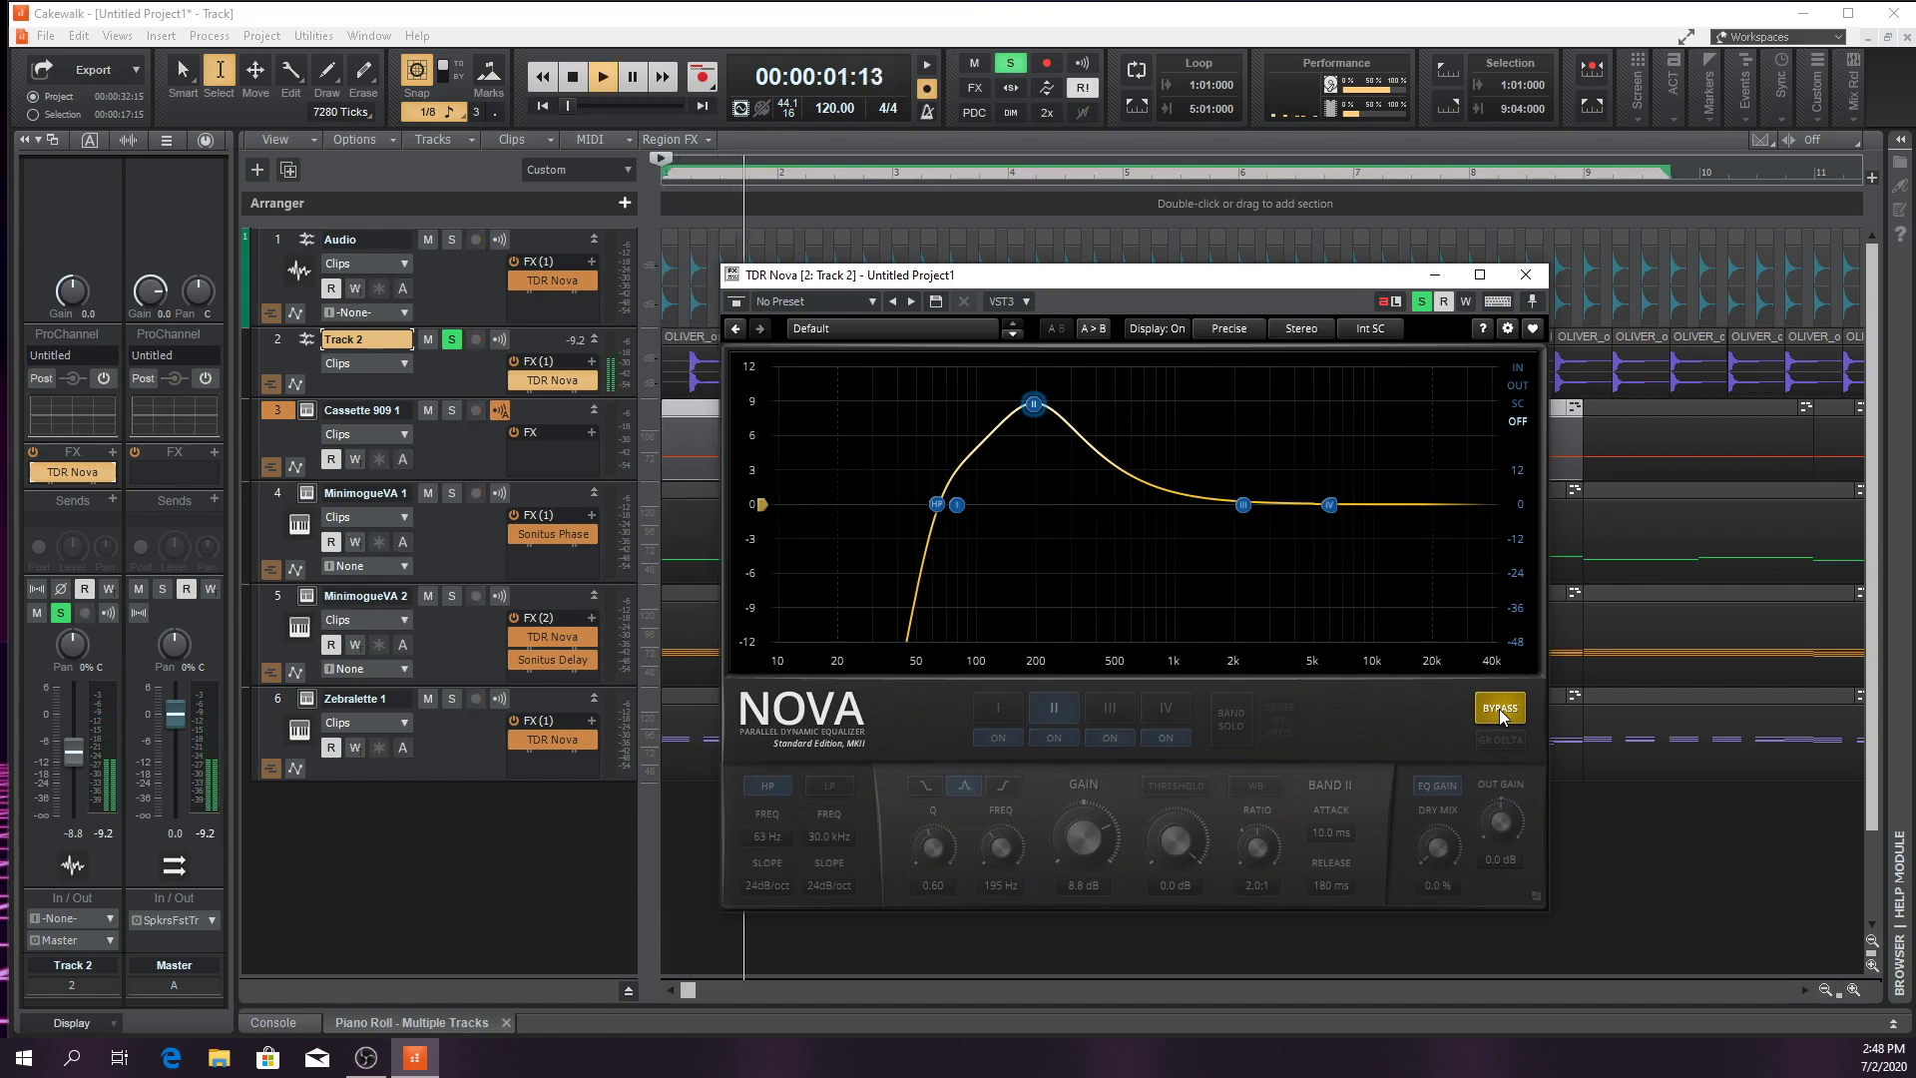
key(space)
click(1500, 710)
key(space)
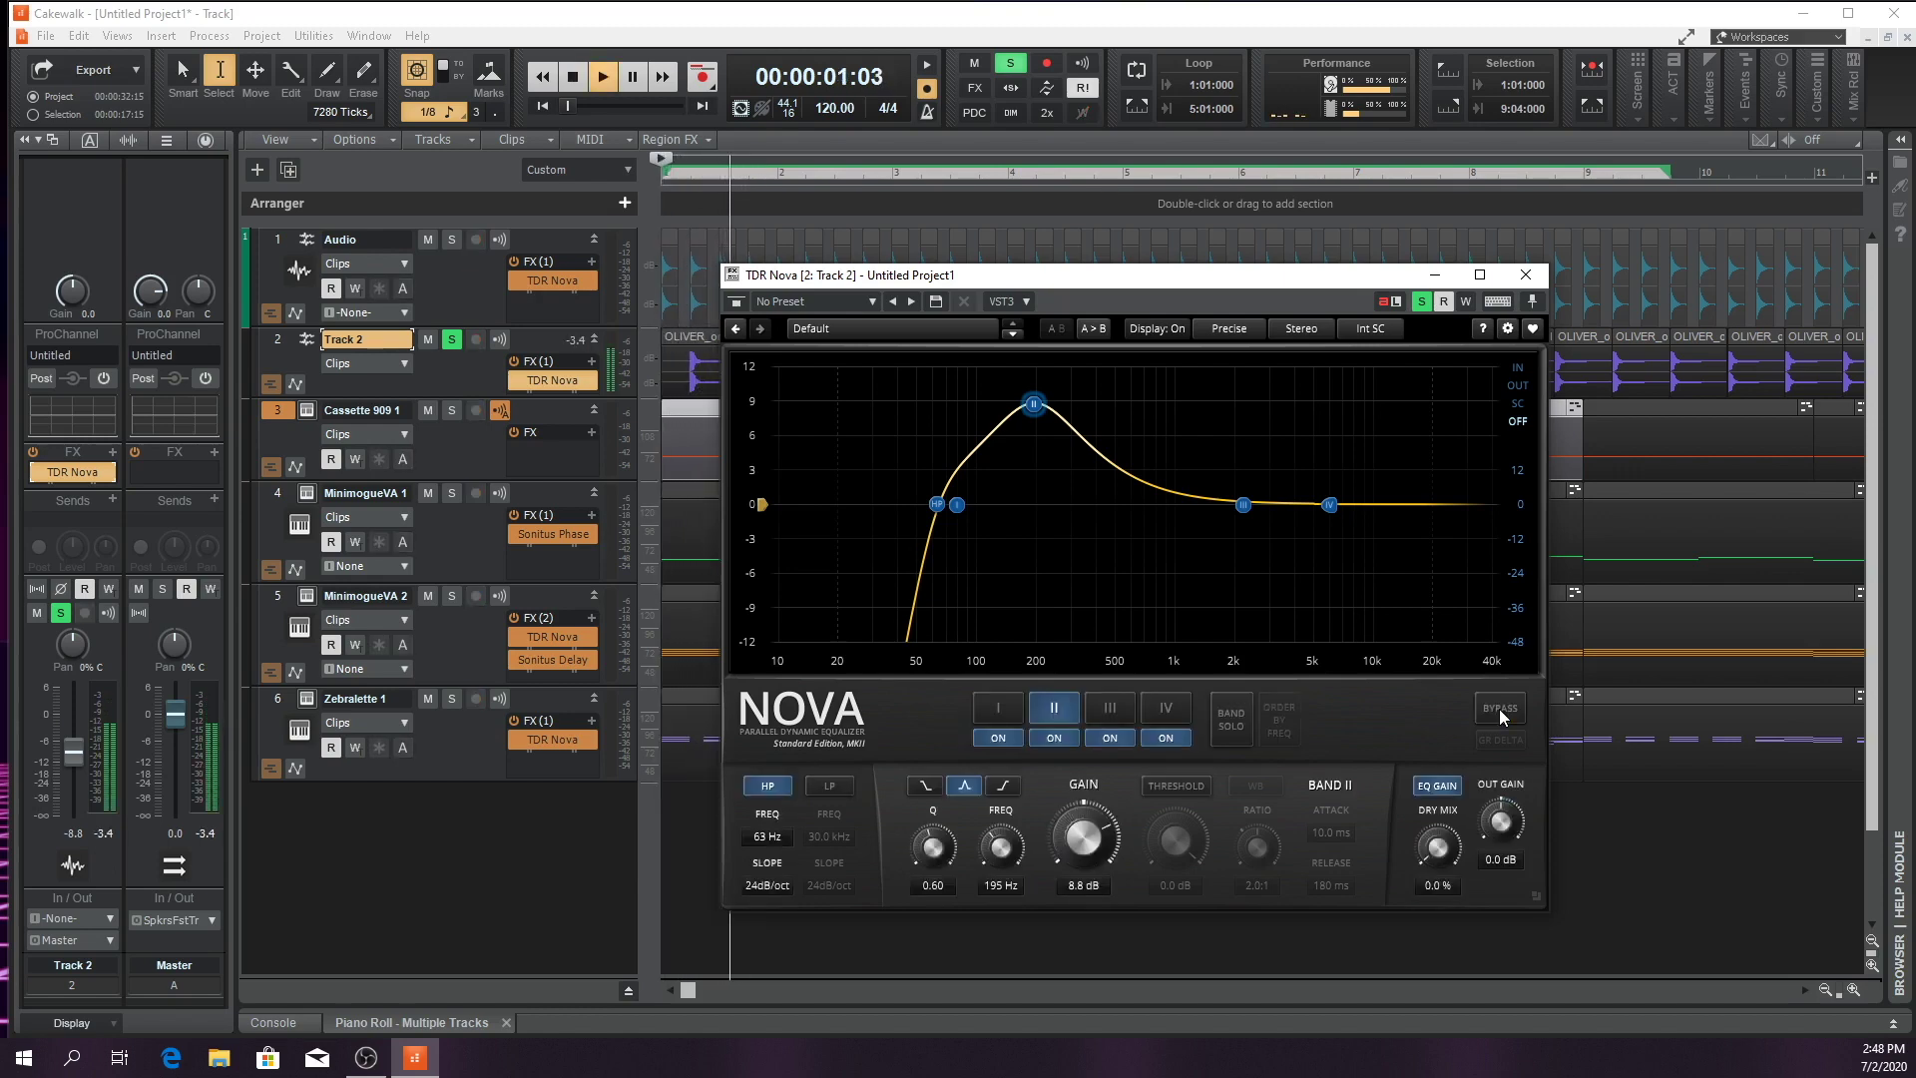
key(space)
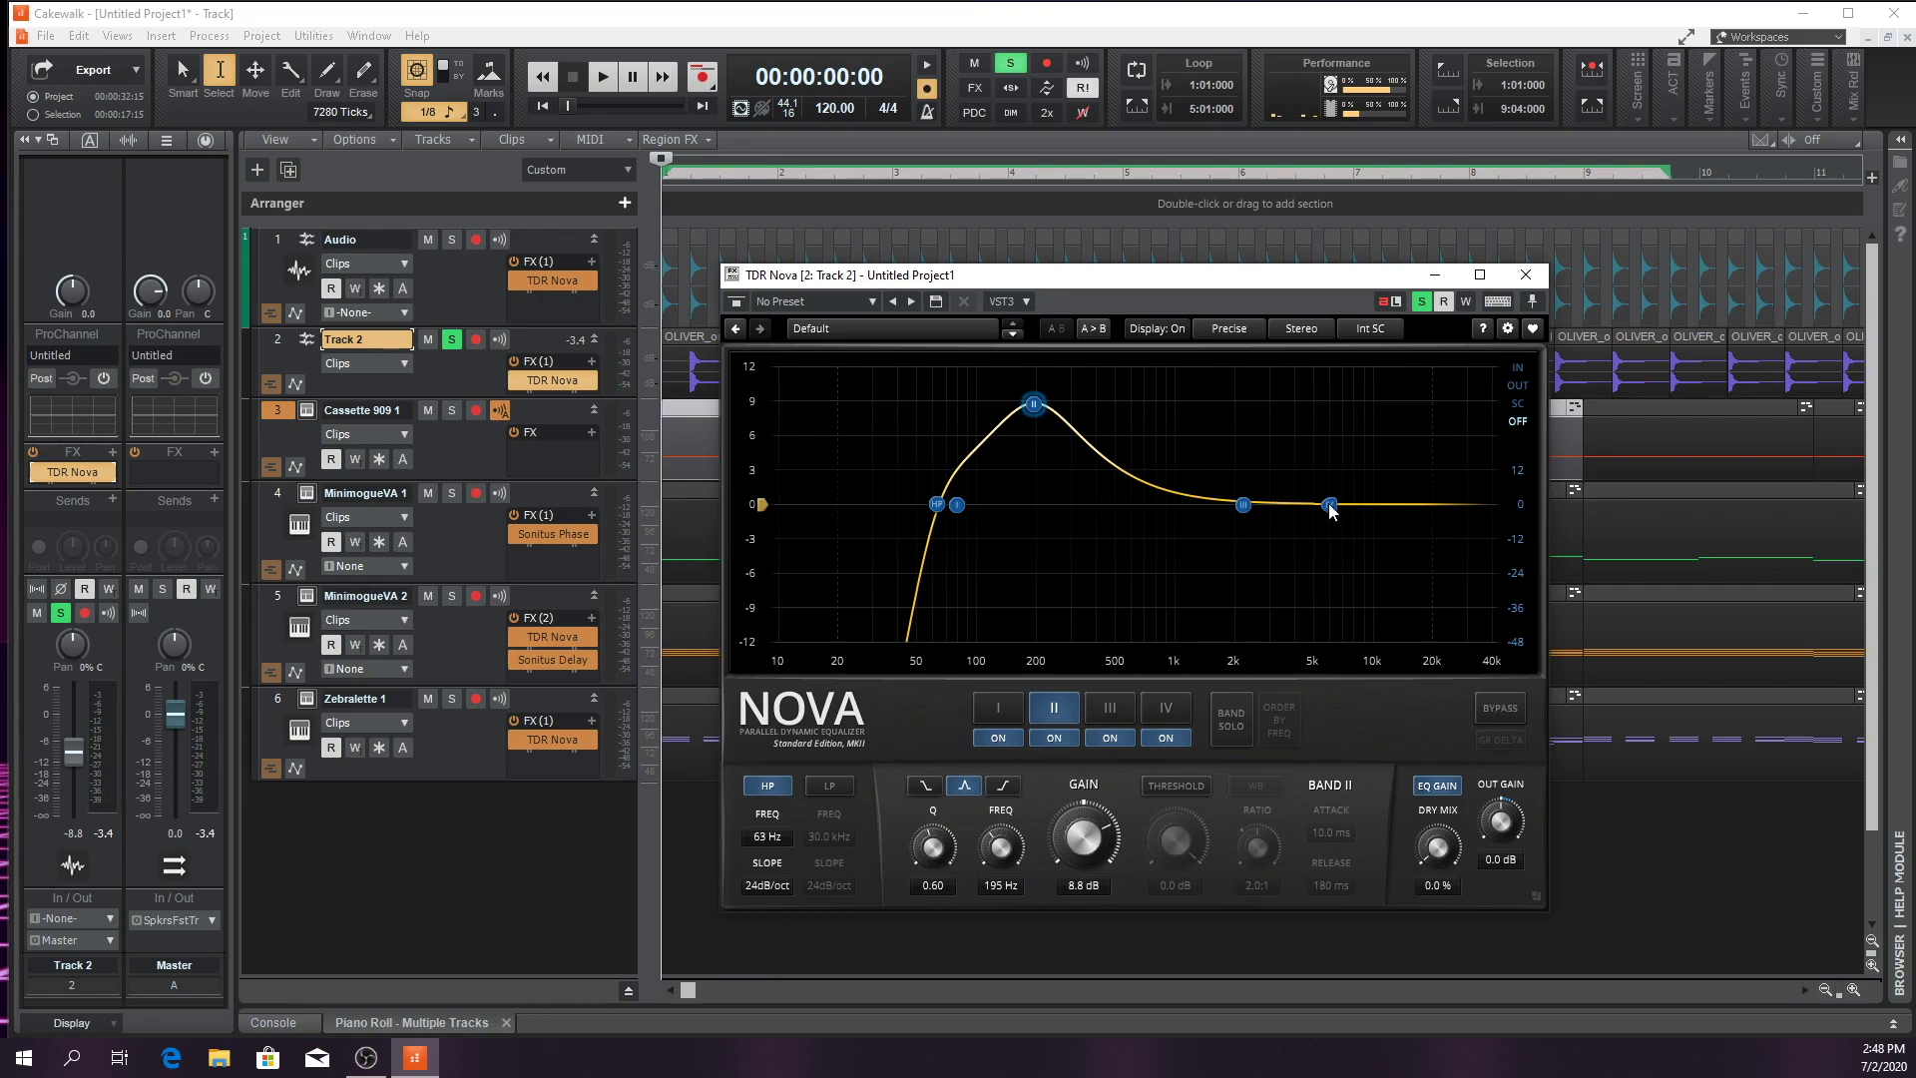
Raise band IV on Track 2 to about 3.0 dB at 5.1 kHz and audition the track
drag(1330, 506, 1330, 477)
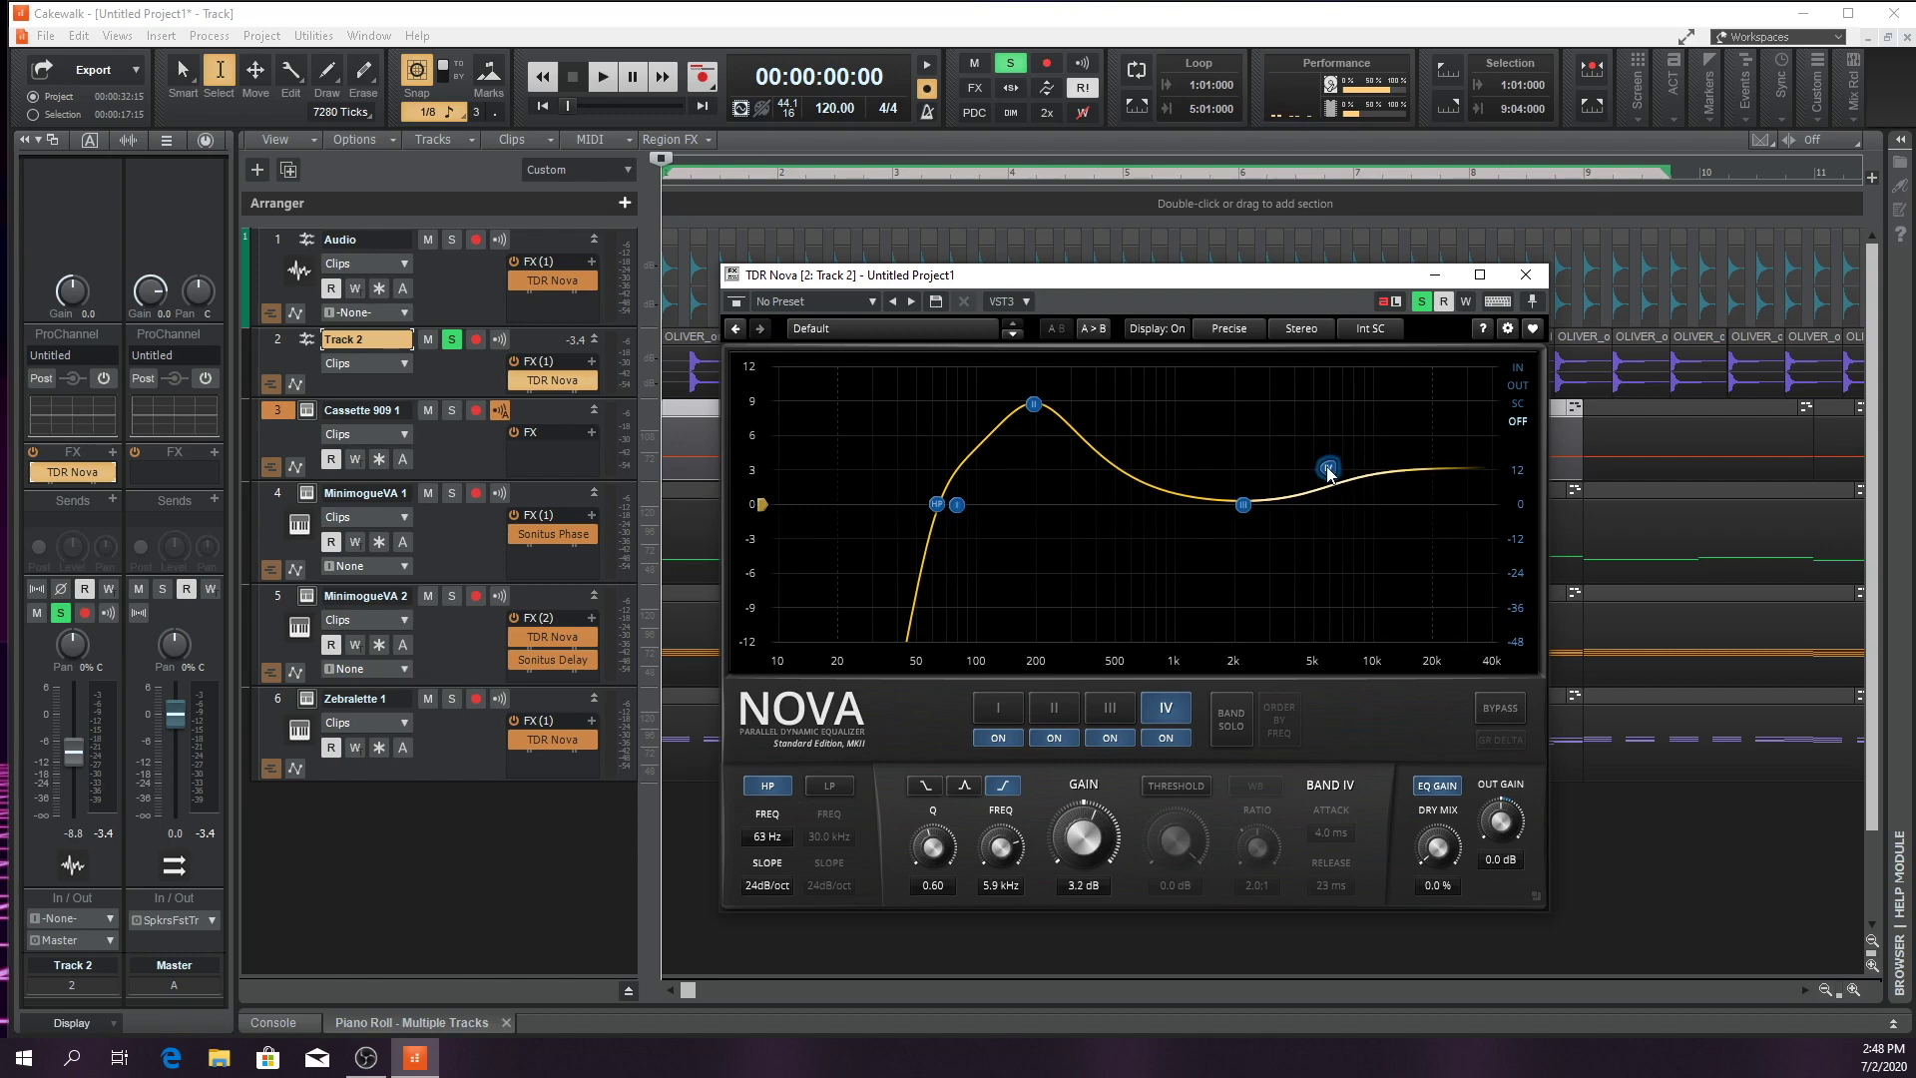
key(space)
drag(1328, 471, 1313, 475)
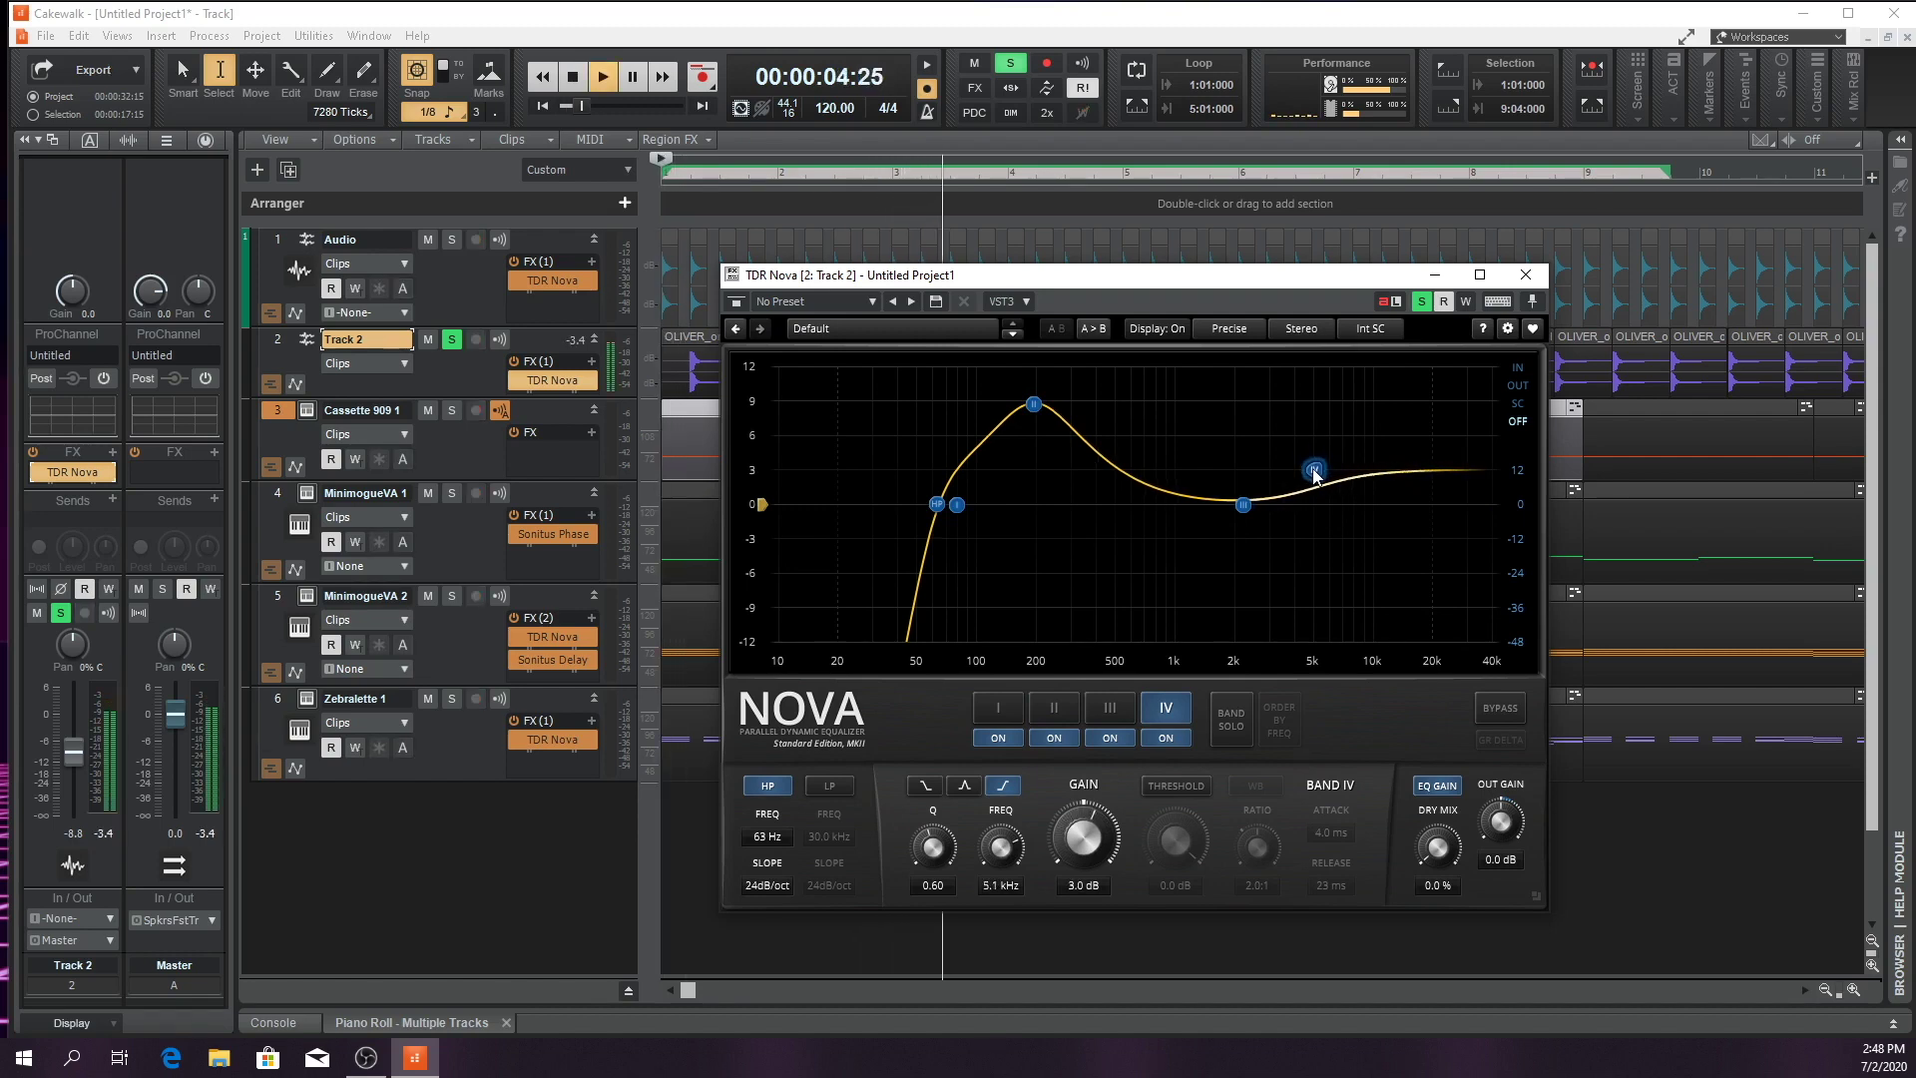
key(space)
key(space)
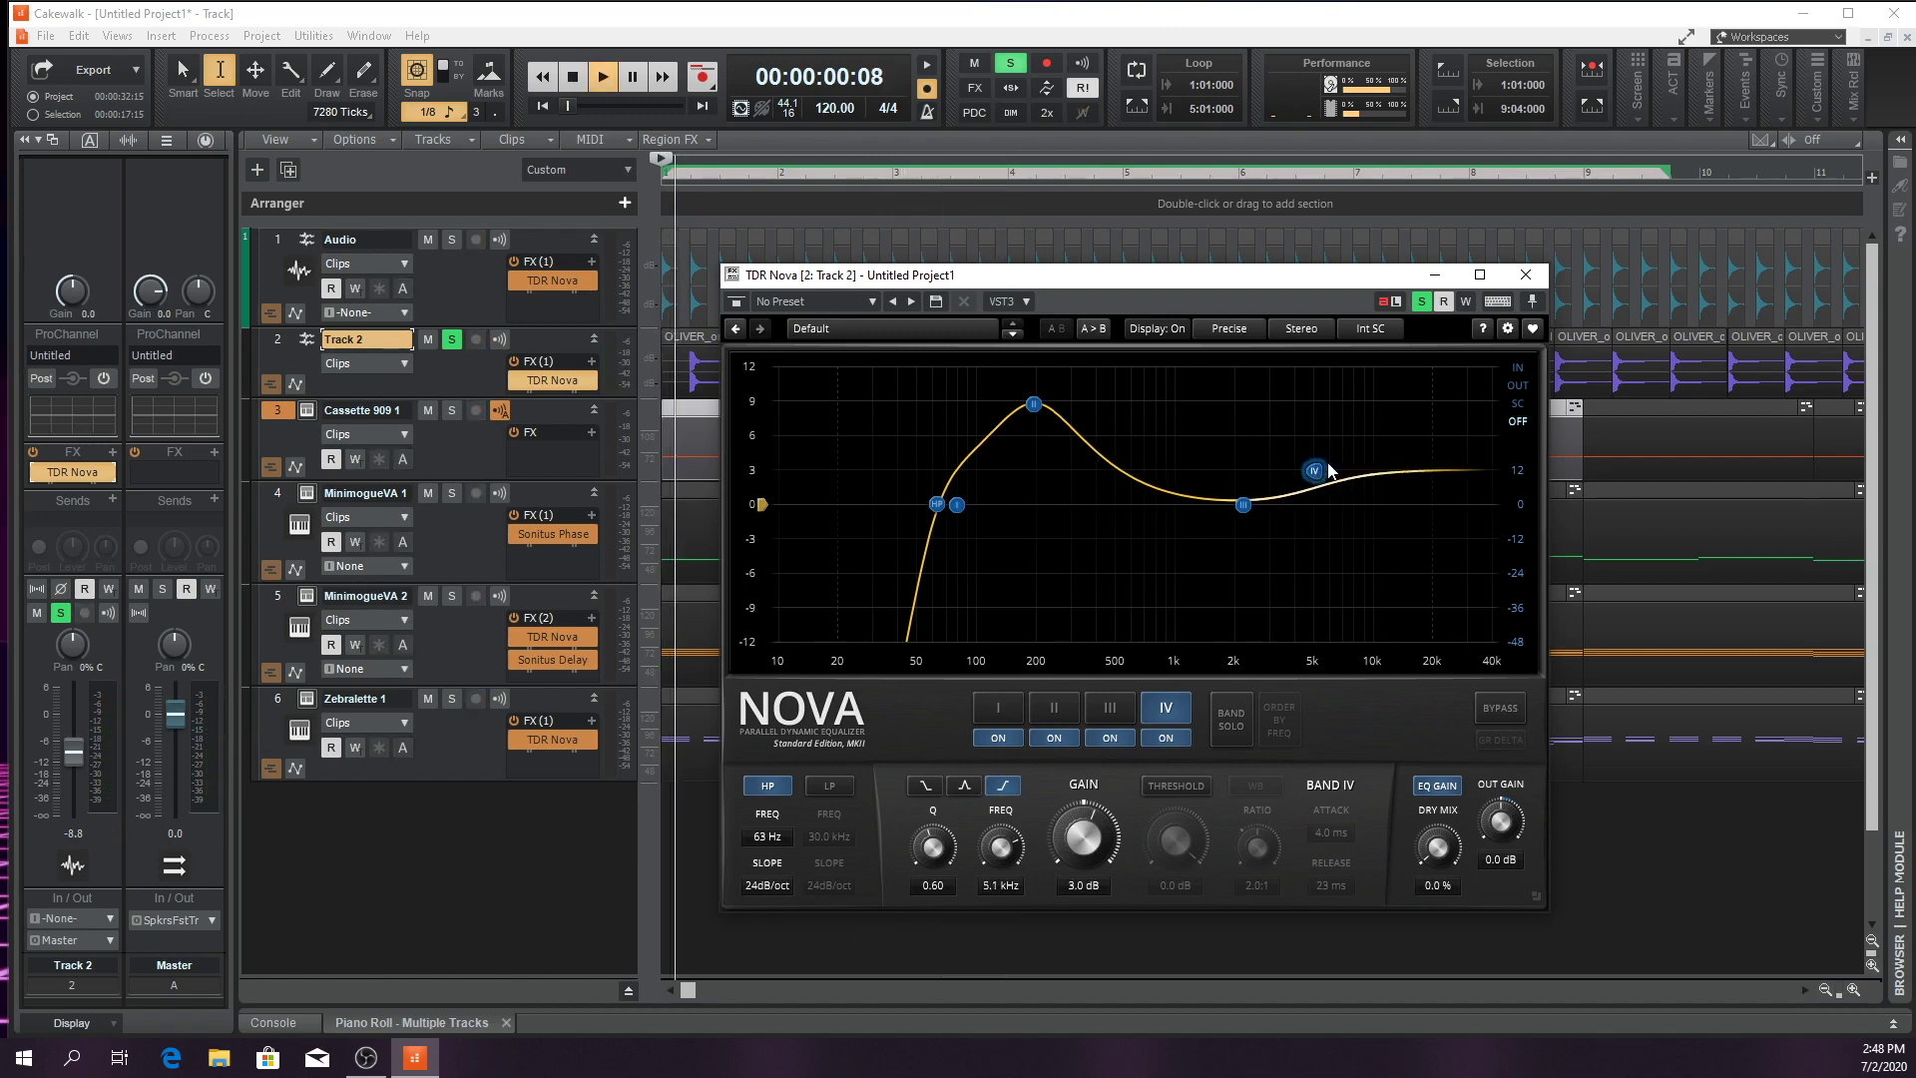
key(space)
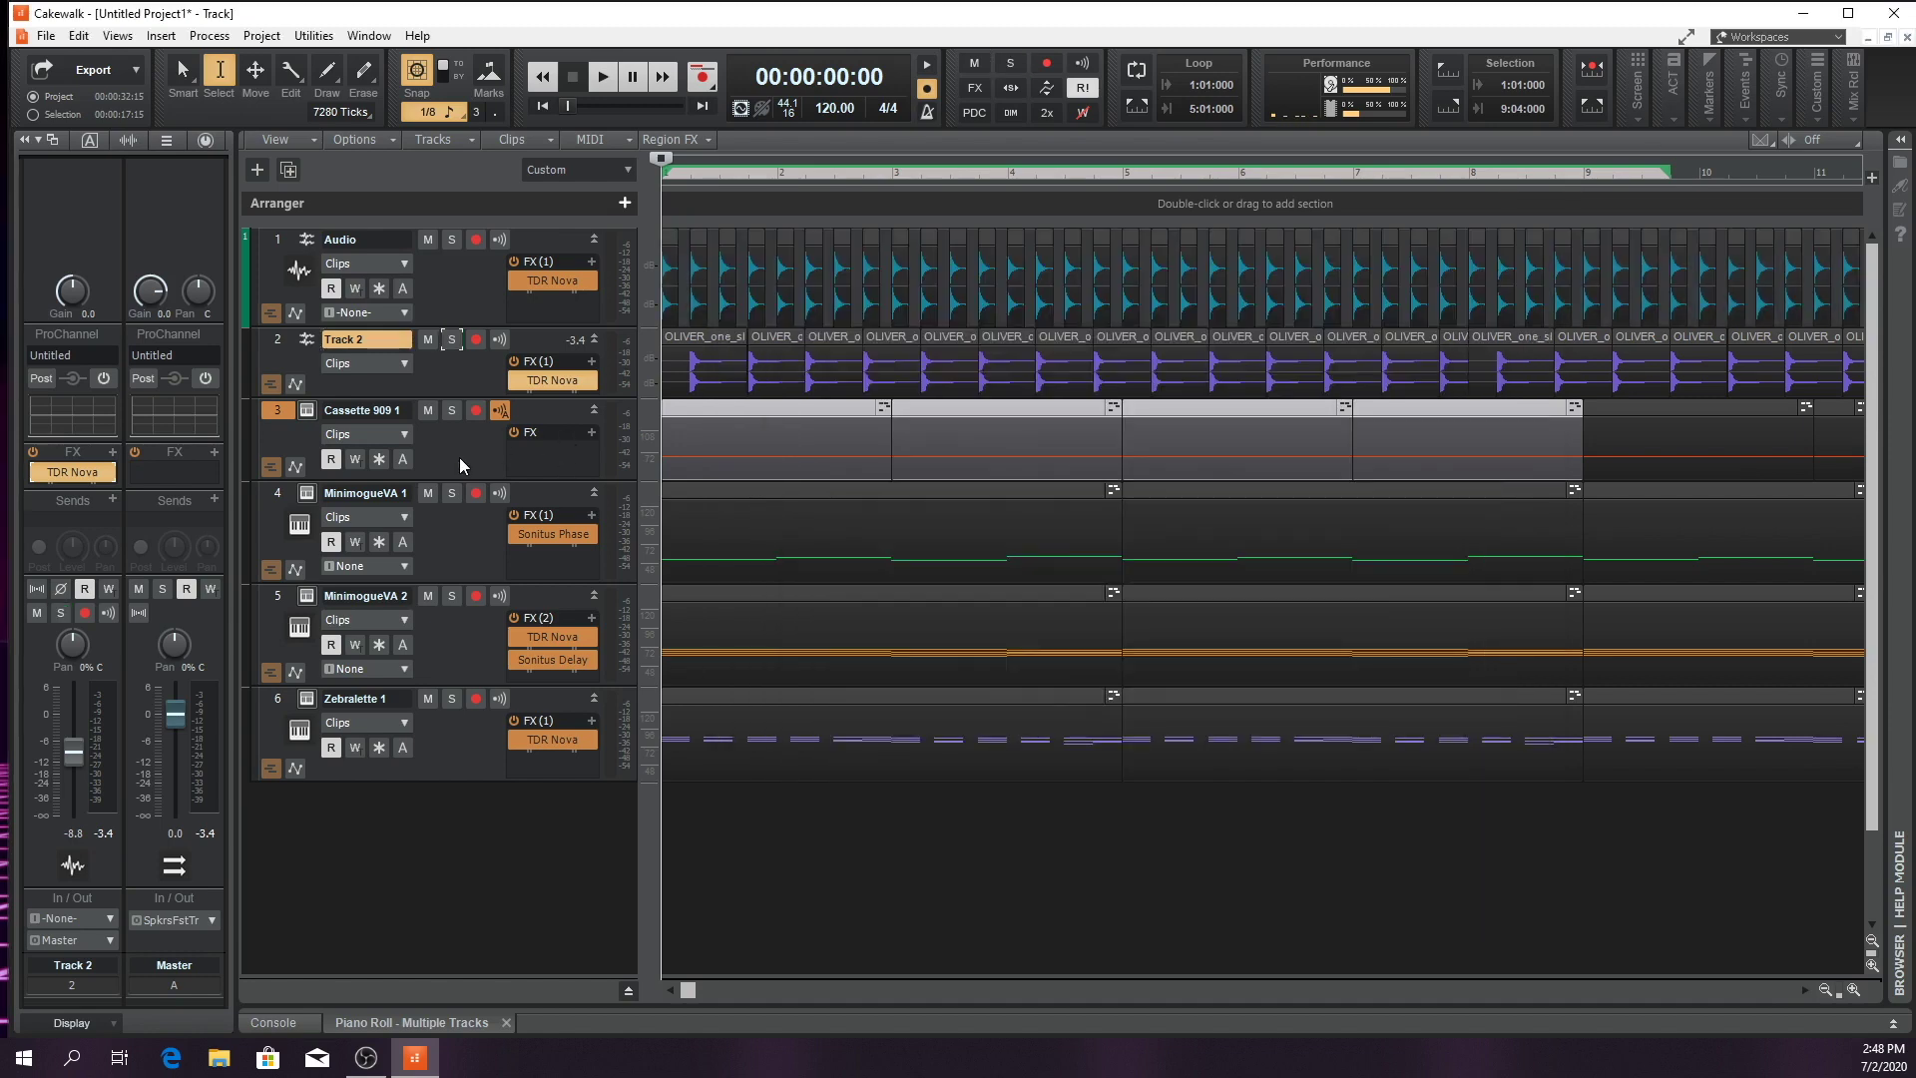
Solo the Cassette 909 1 track and display its audio channel strip instead of the MIDI one
click(469, 452)
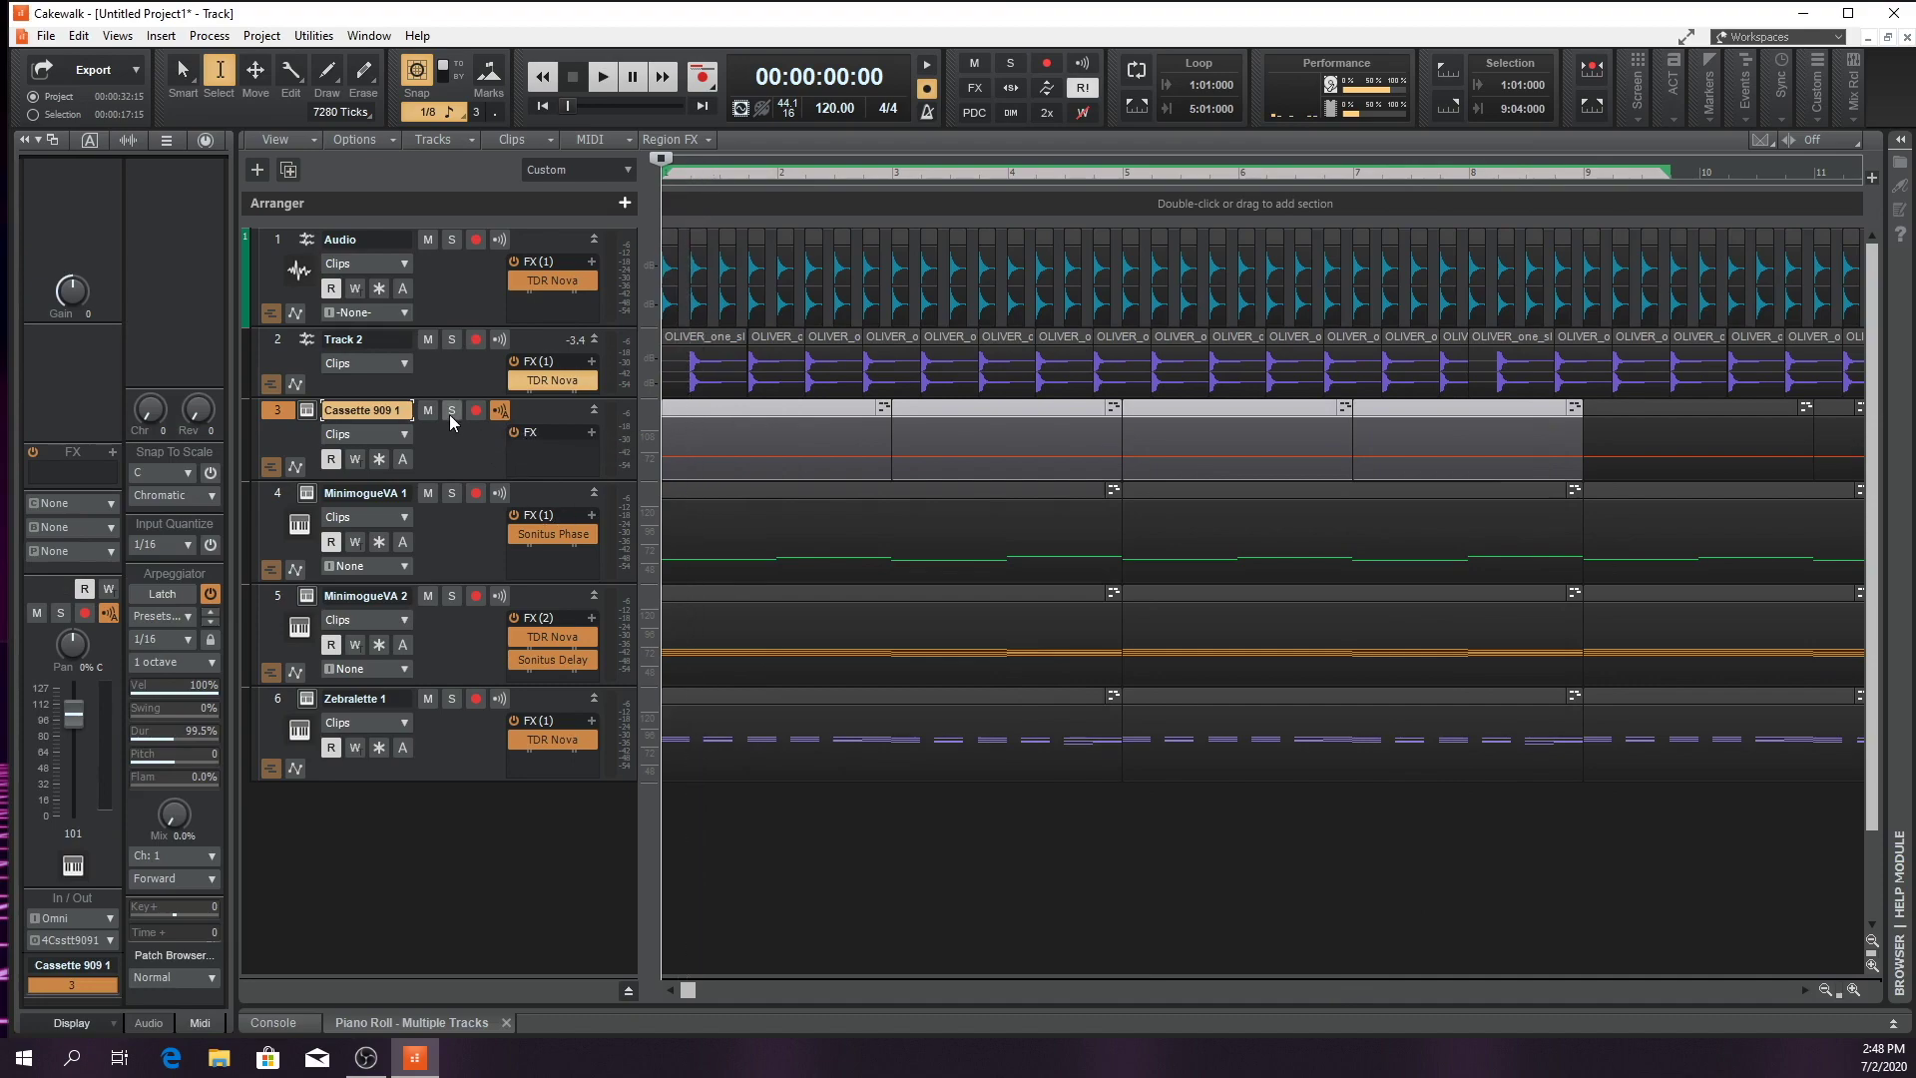
click(452, 412)
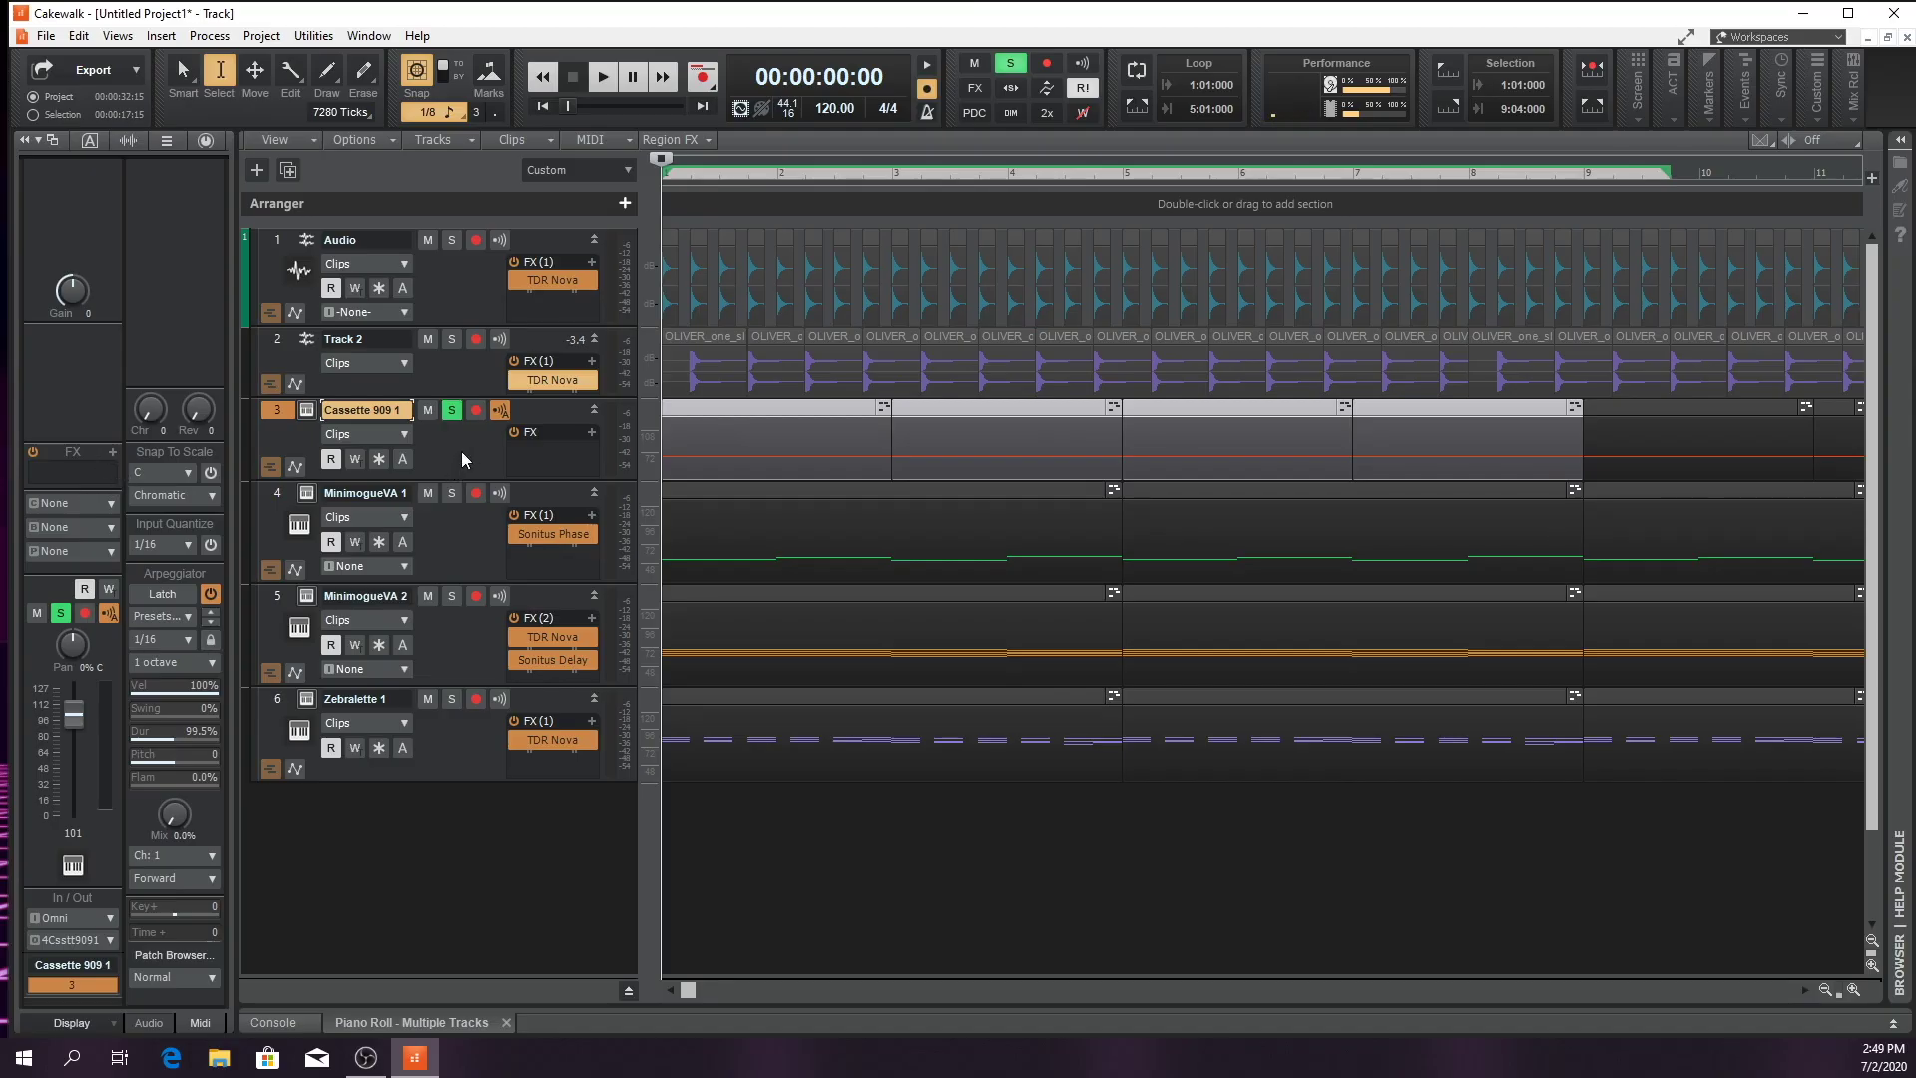
click(112, 457)
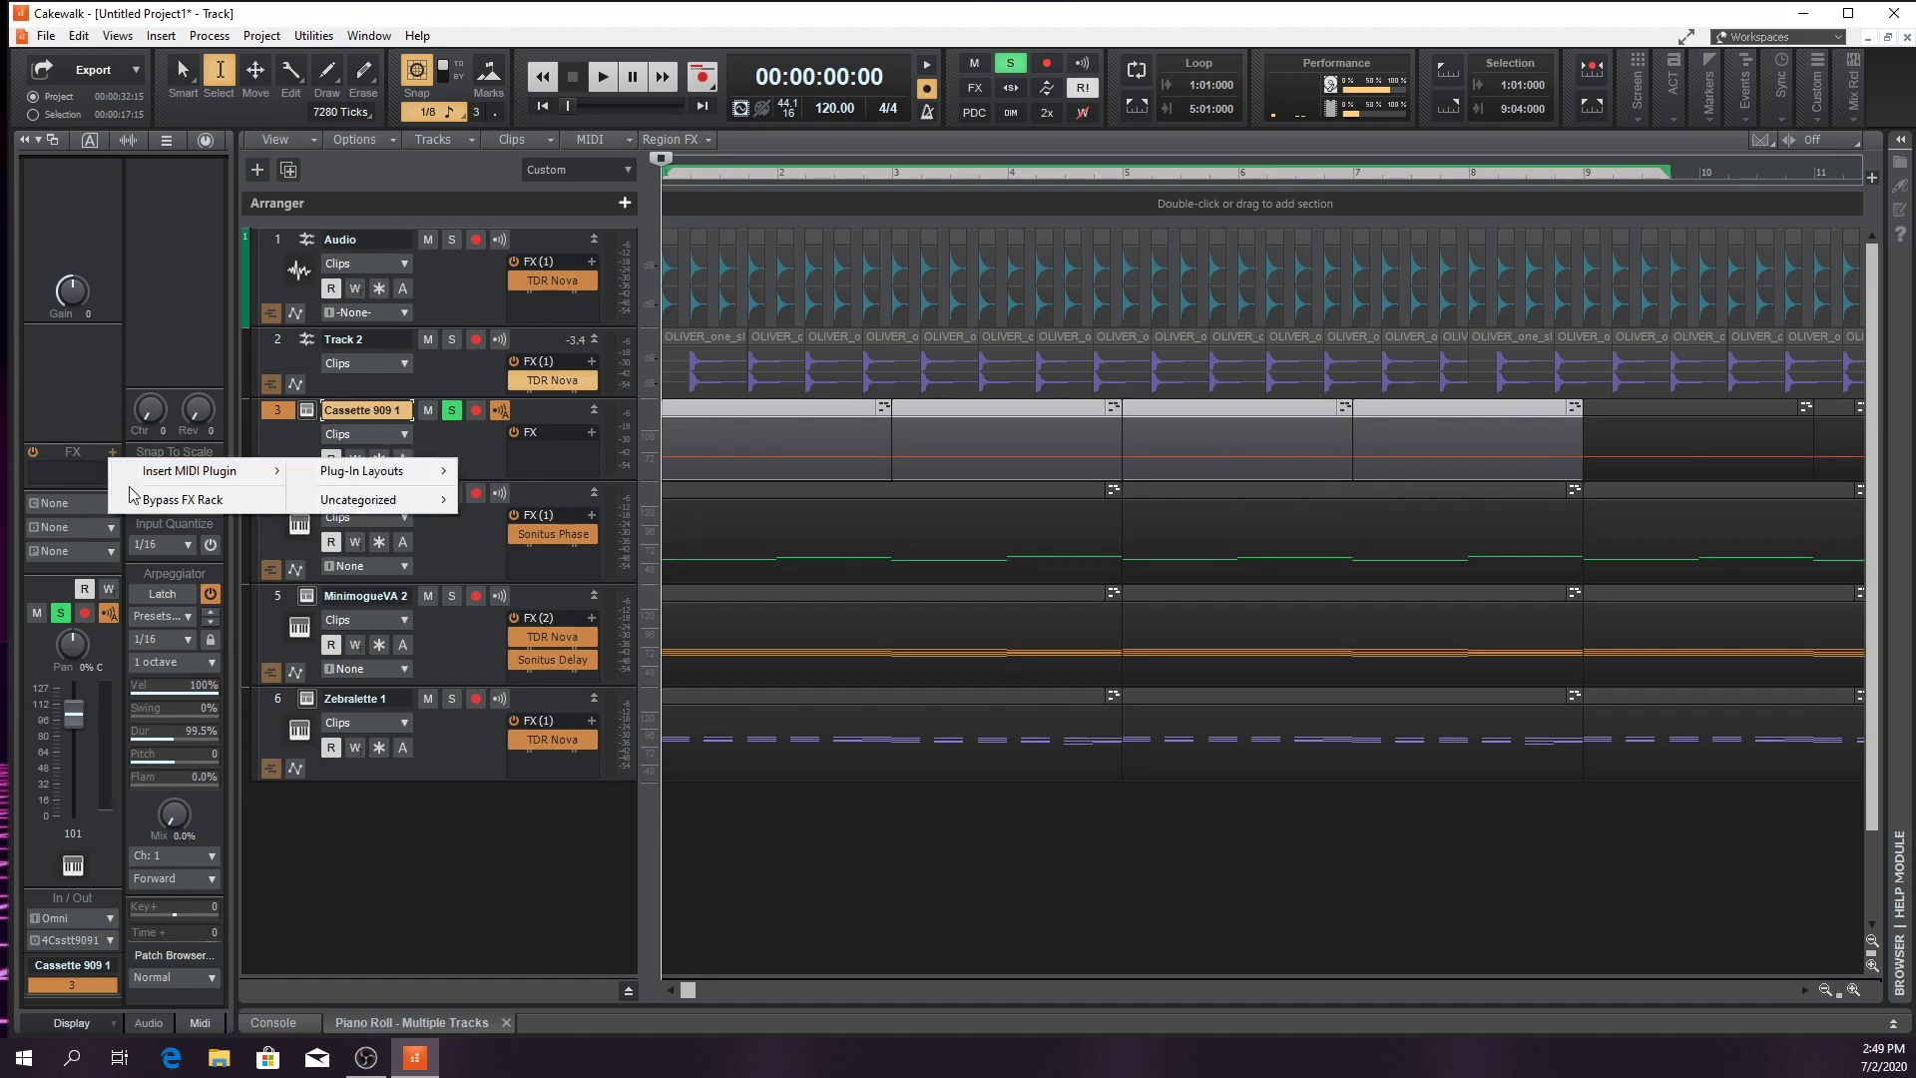
click(55, 481)
click(164, 1023)
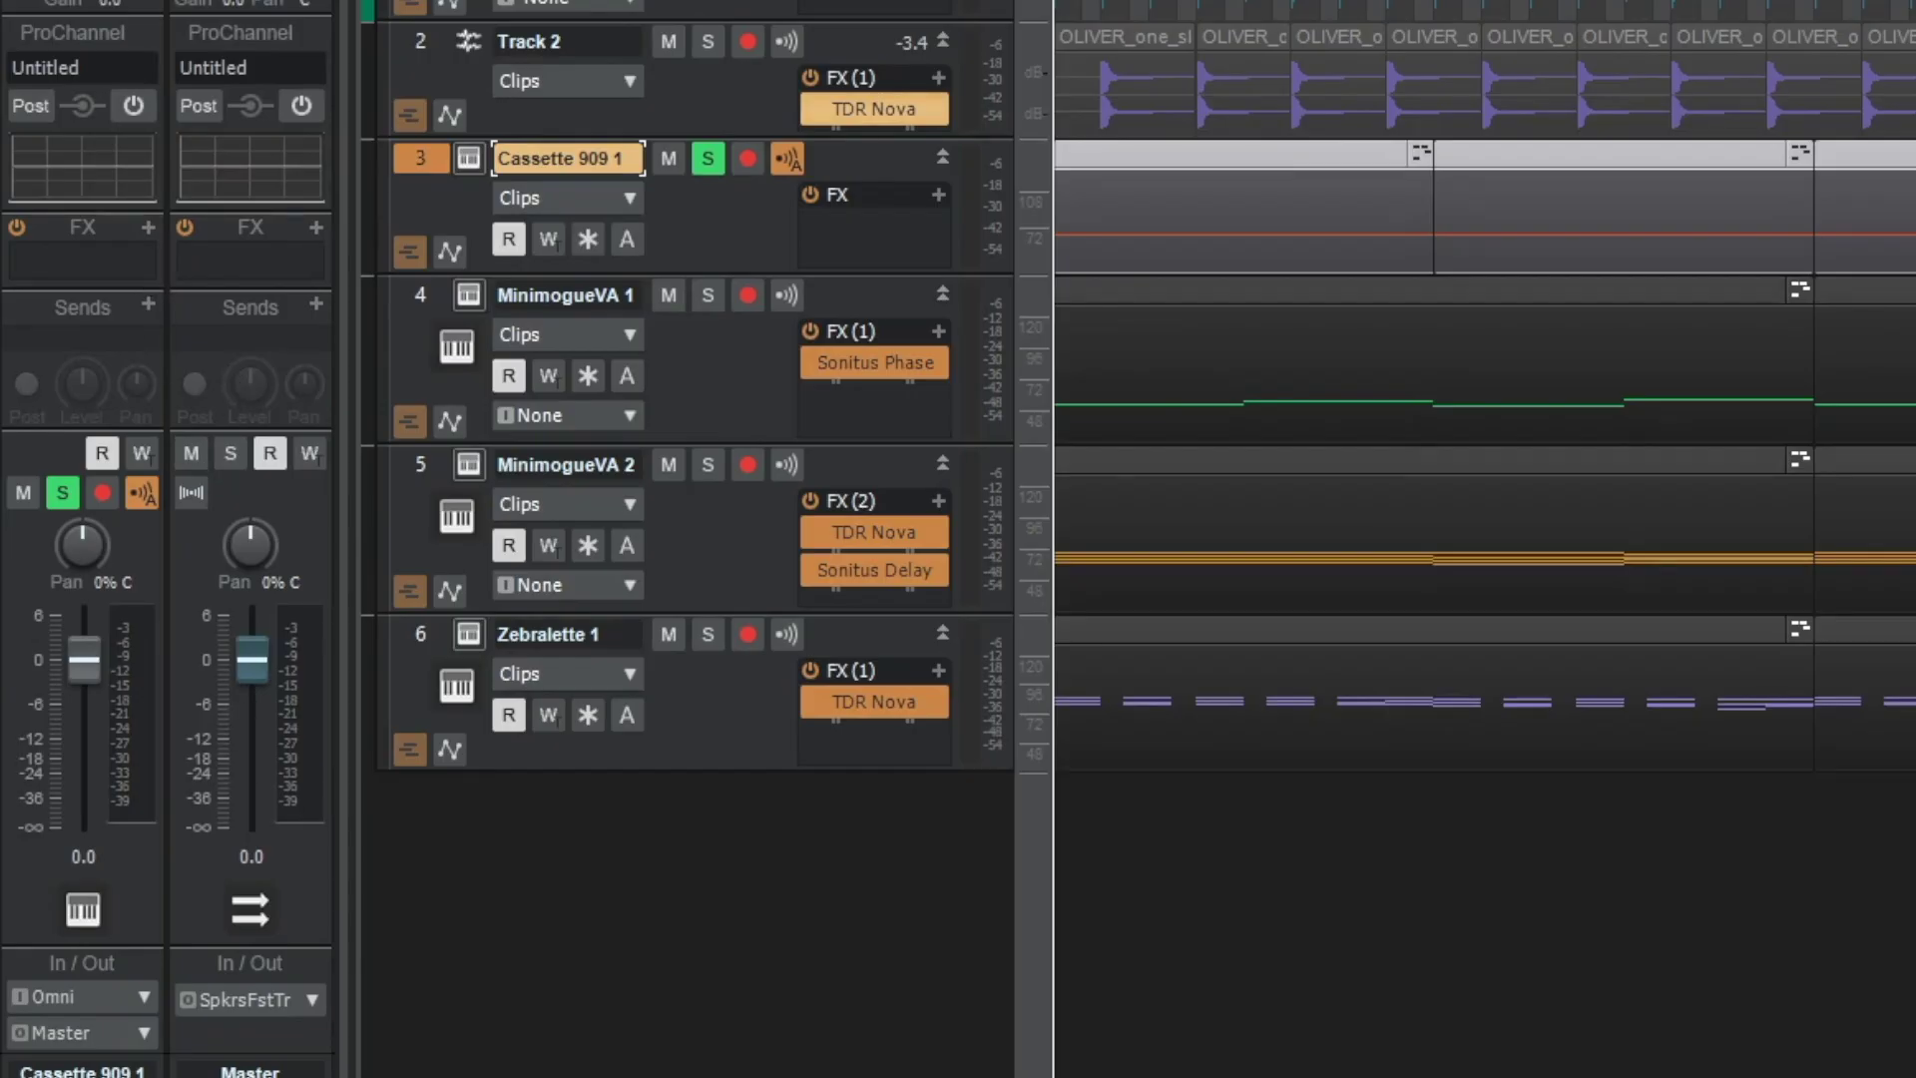
Insert the TDR Nova equalizer as an audio effect on the Cassette 909 1 track
click(142, 221)
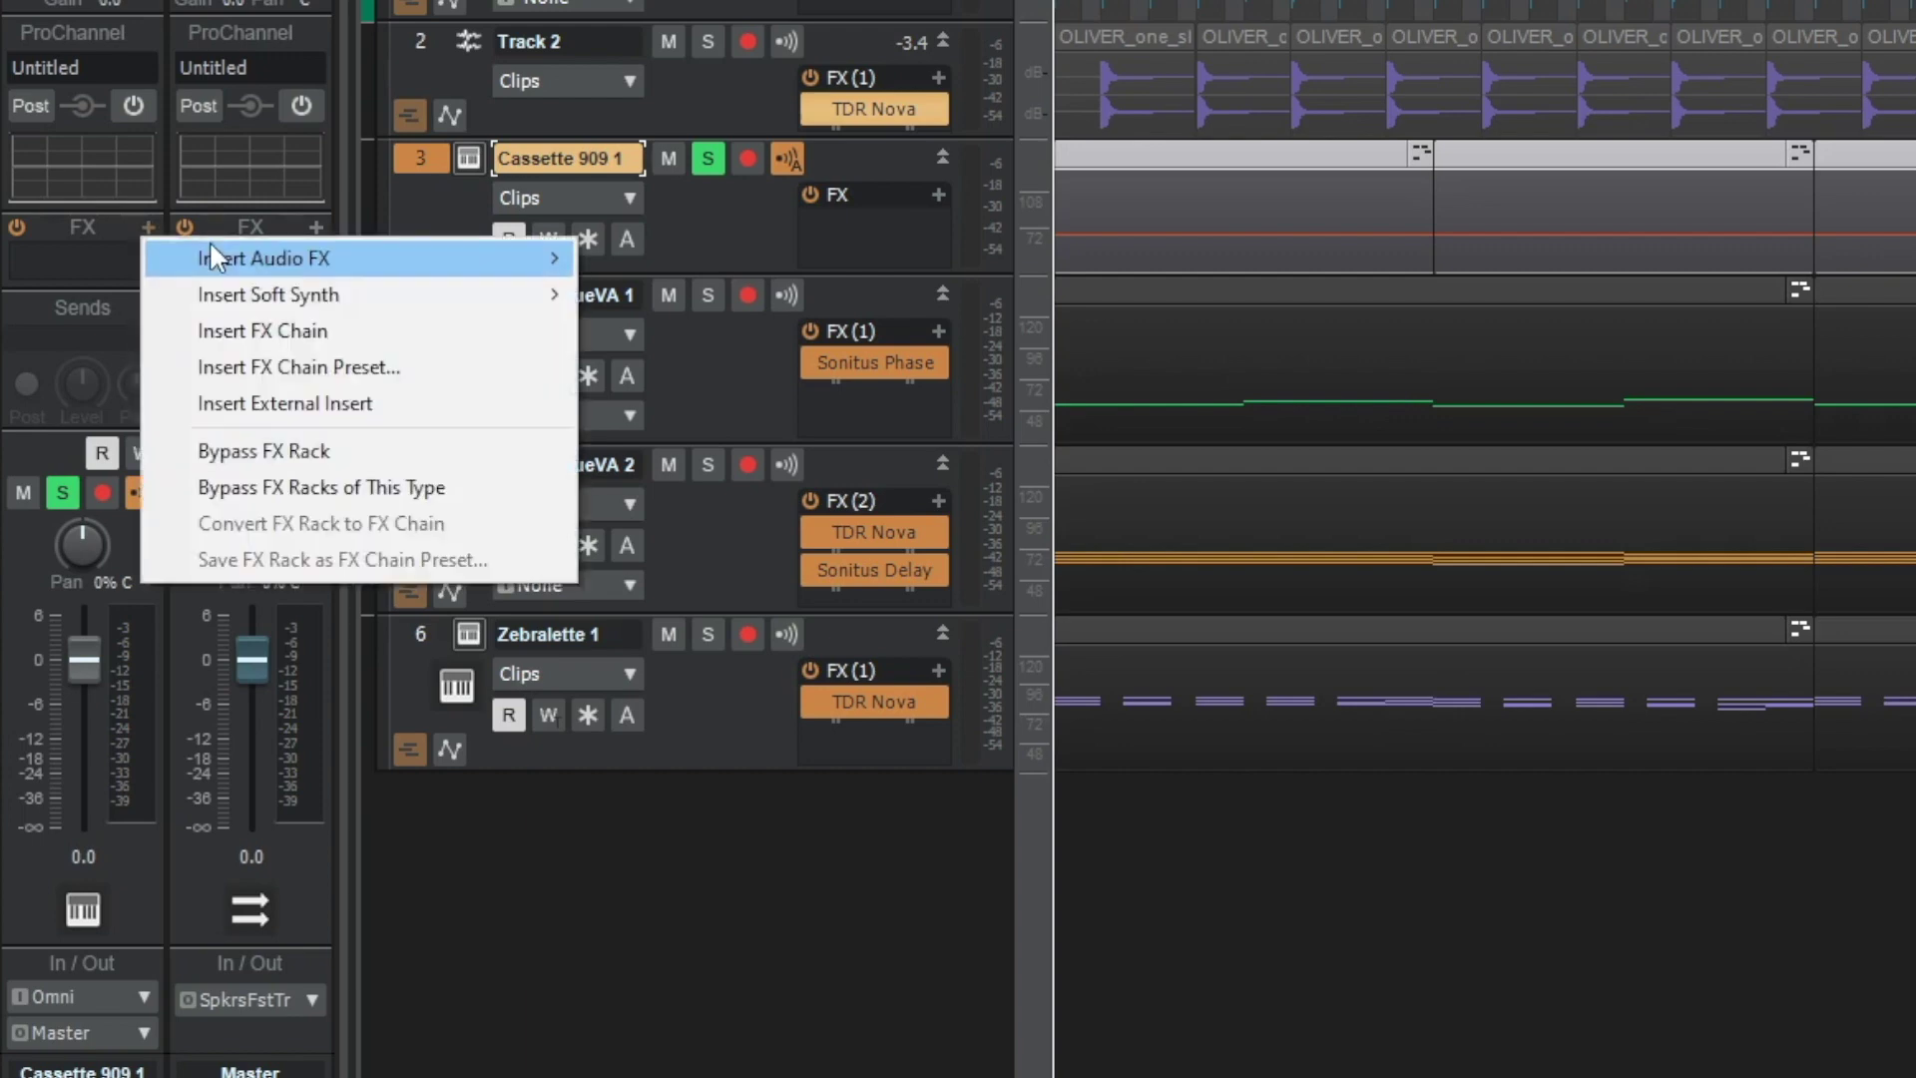
mouse_move(291, 257)
mouse_move(680, 678)
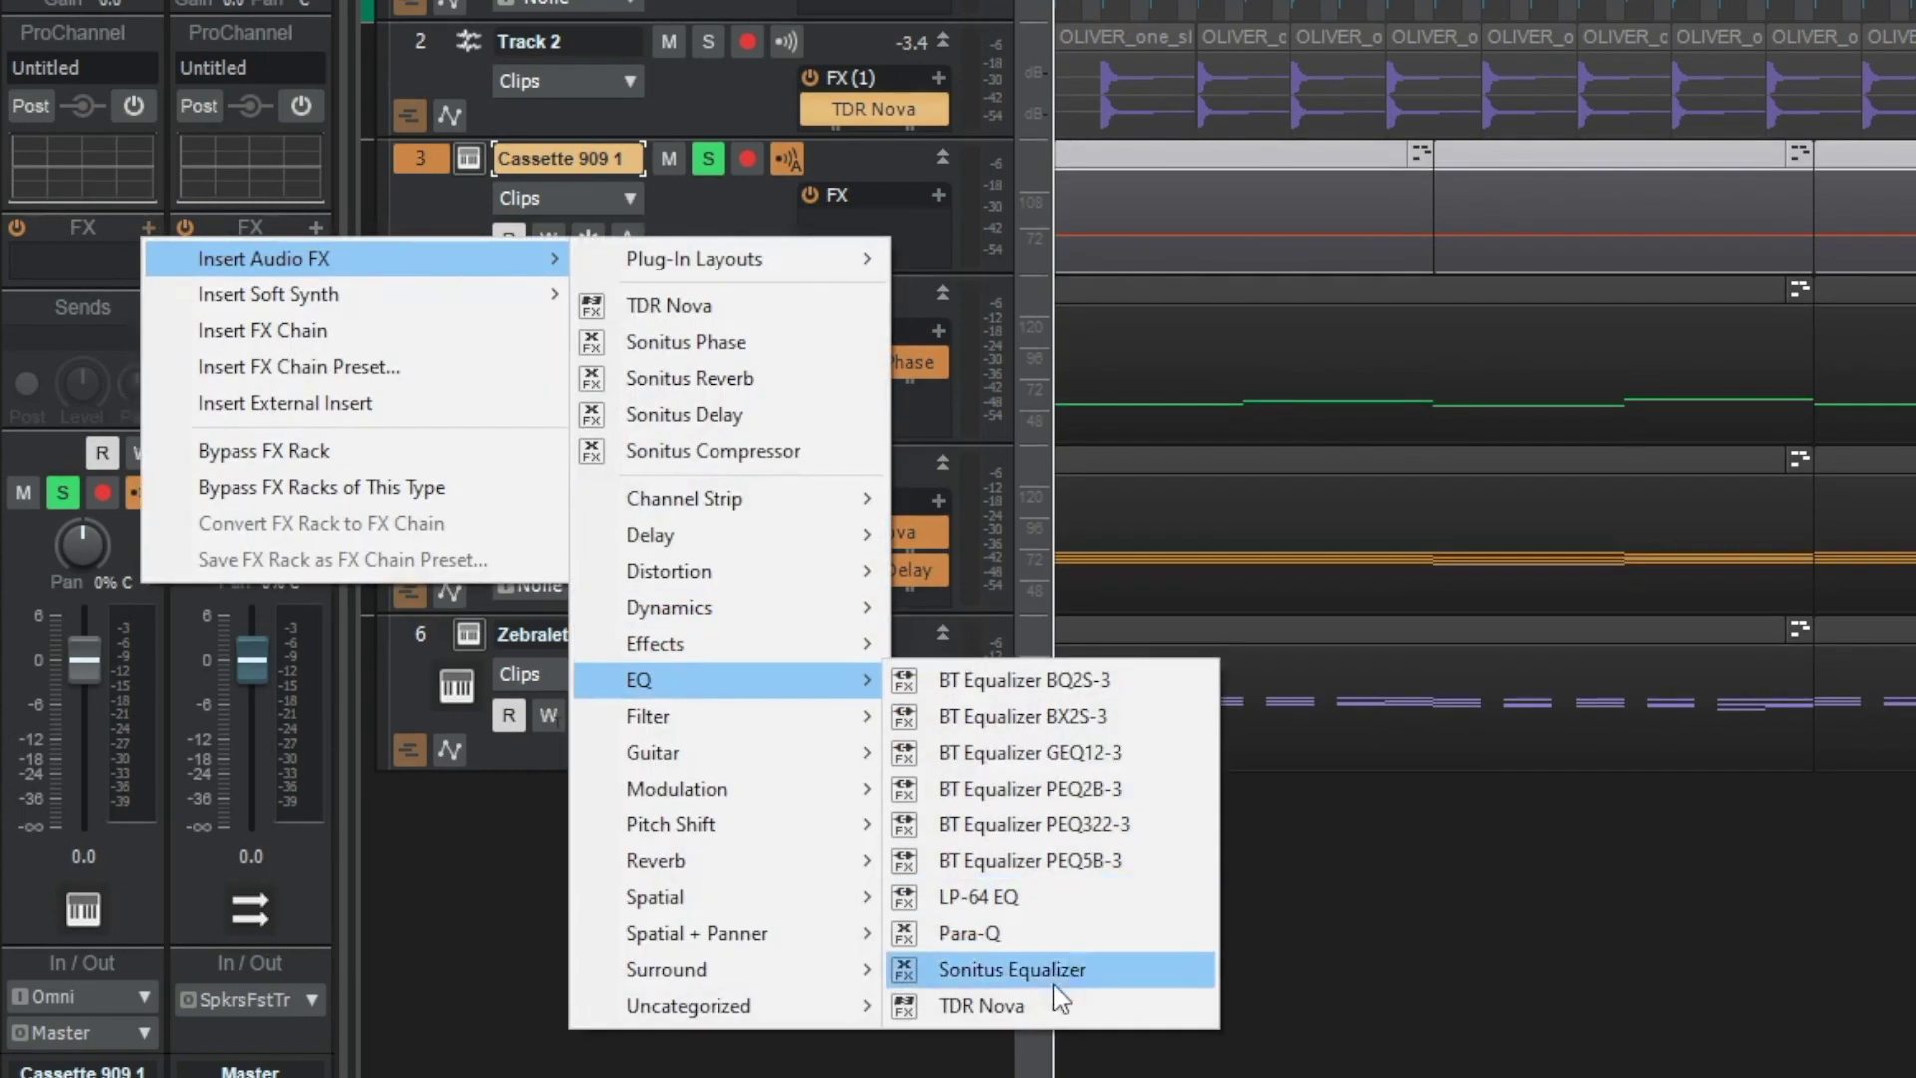
click(998, 1003)
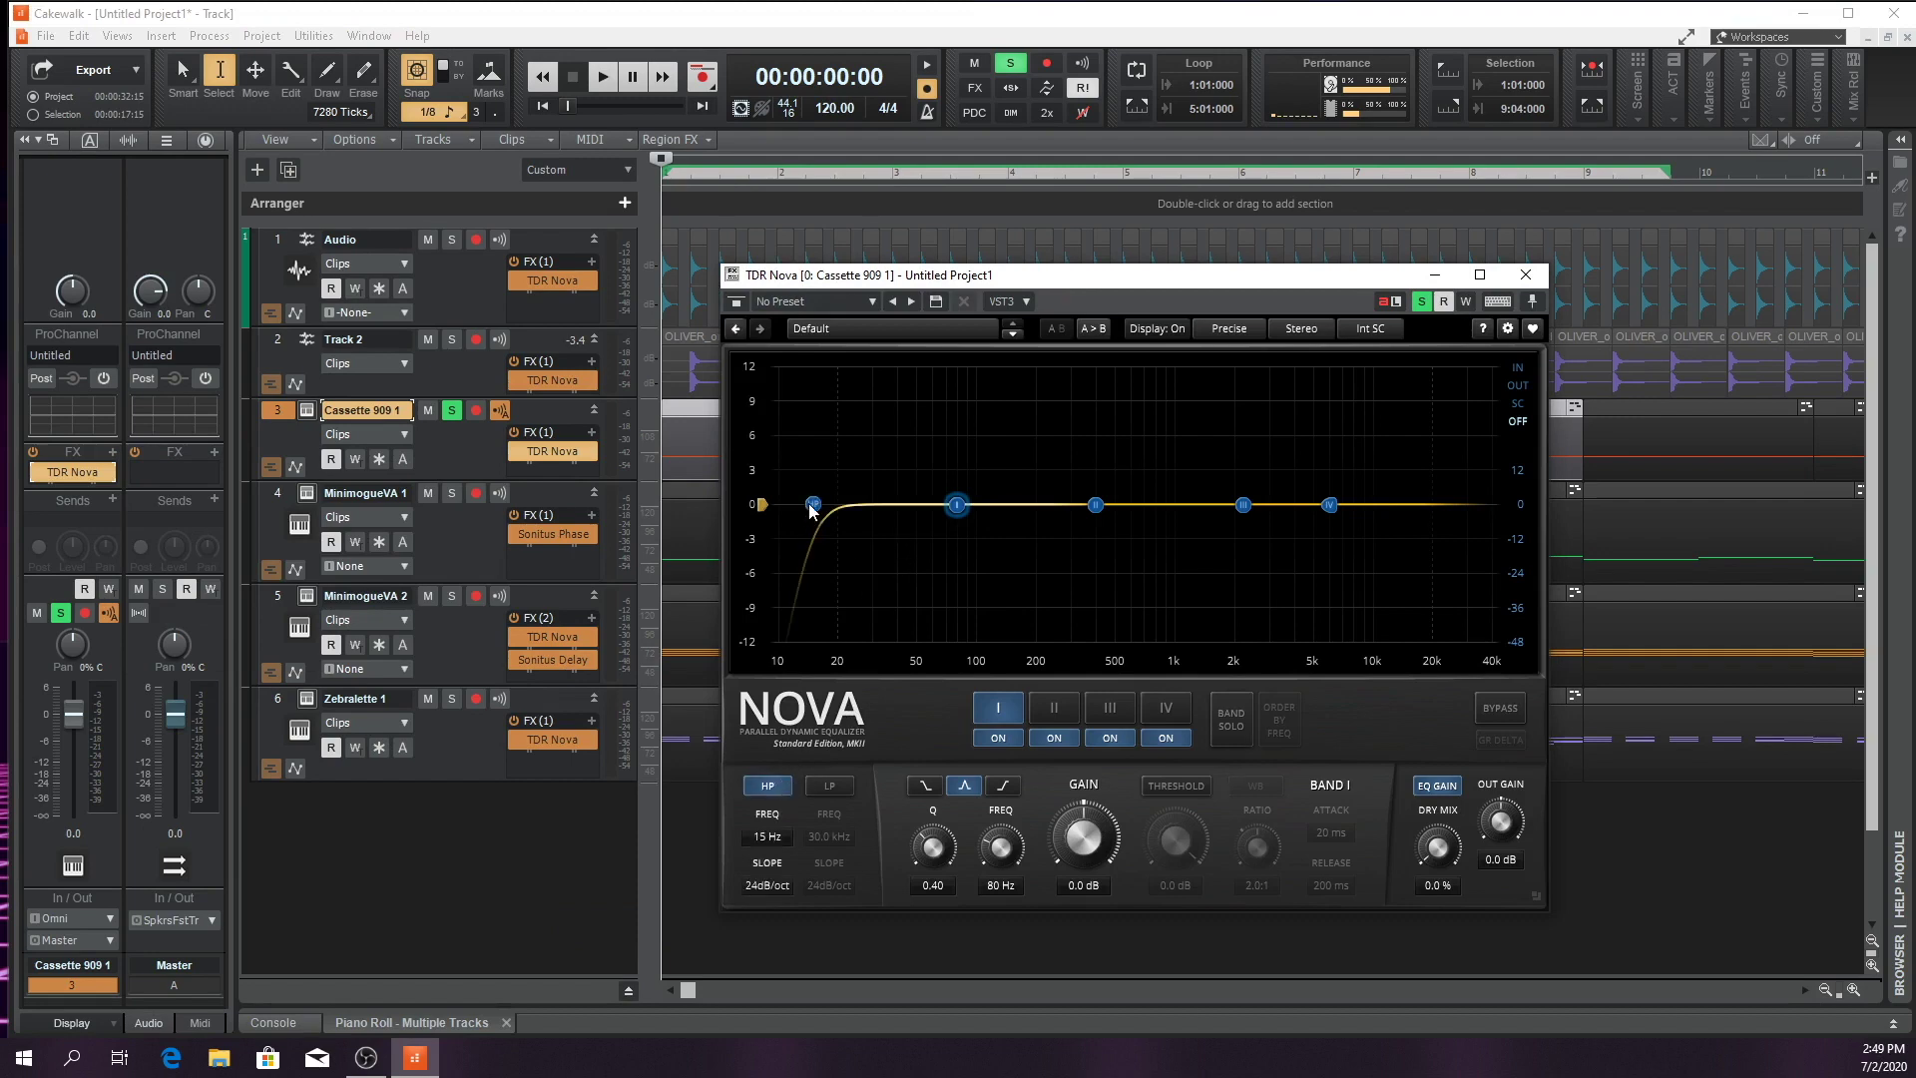
Raise the high-pass filter on Cassette 909 1 to about 1581 Hz during playback, and stop playback
drag(811, 510, 1178, 508)
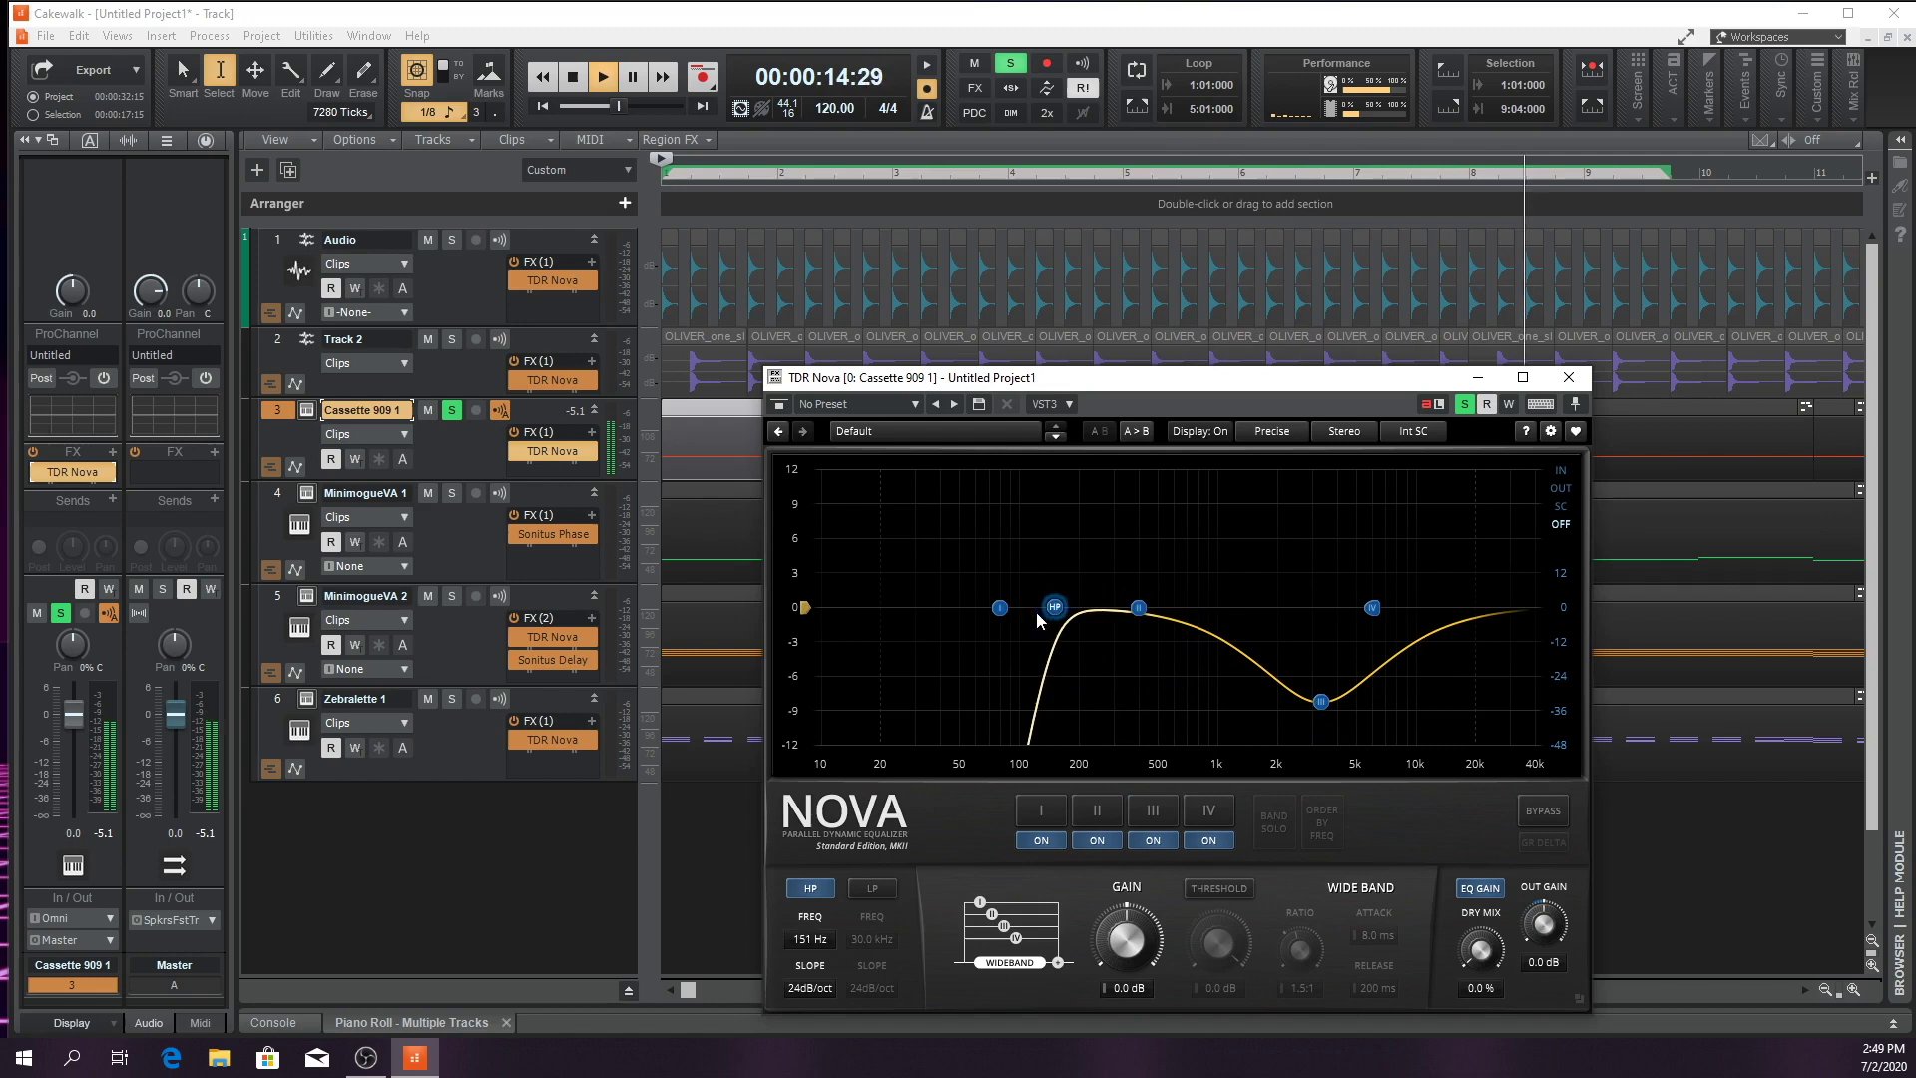
drag(1036, 612, 1277, 612)
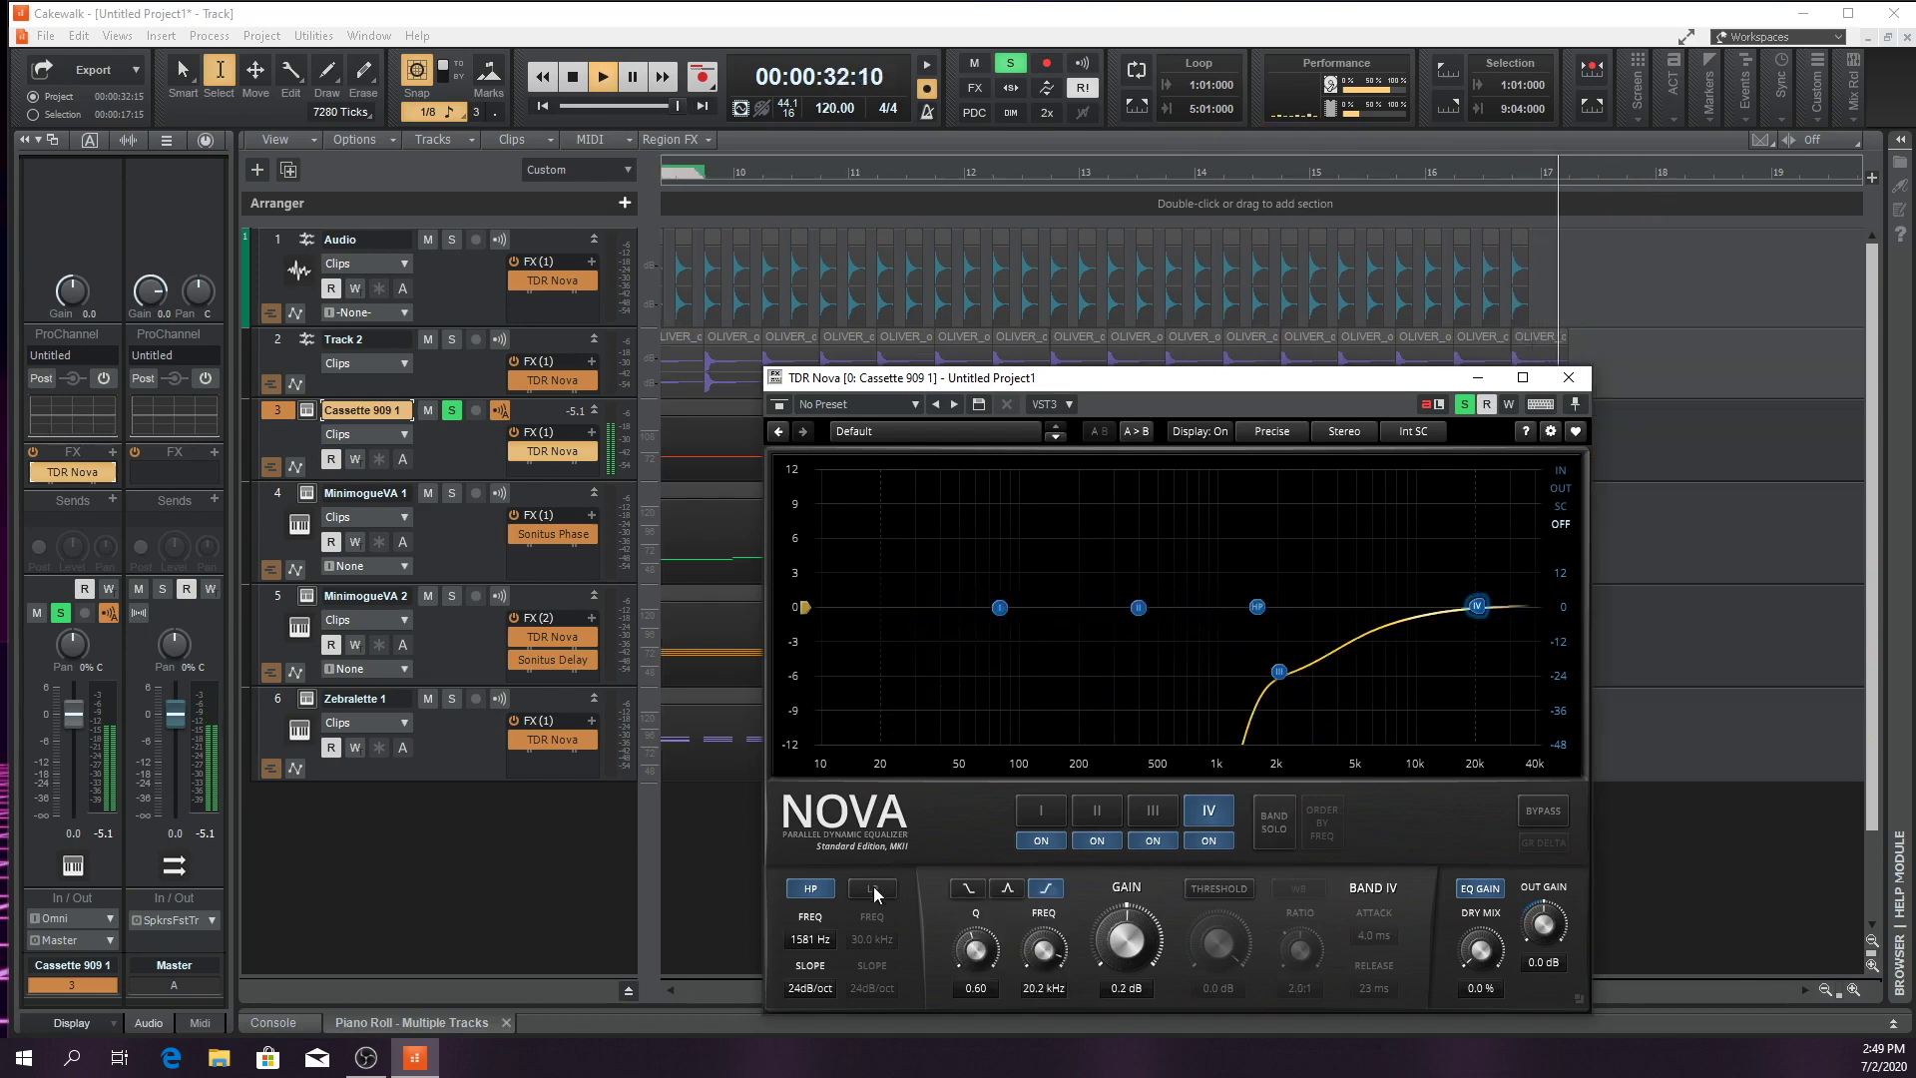
key(space)
Bring the low-pass filter on Cassette 909 1 down to about 12 kHz, audition it and close the plug-in window
double_click(1510, 606)
drag(1512, 611, 1486, 606)
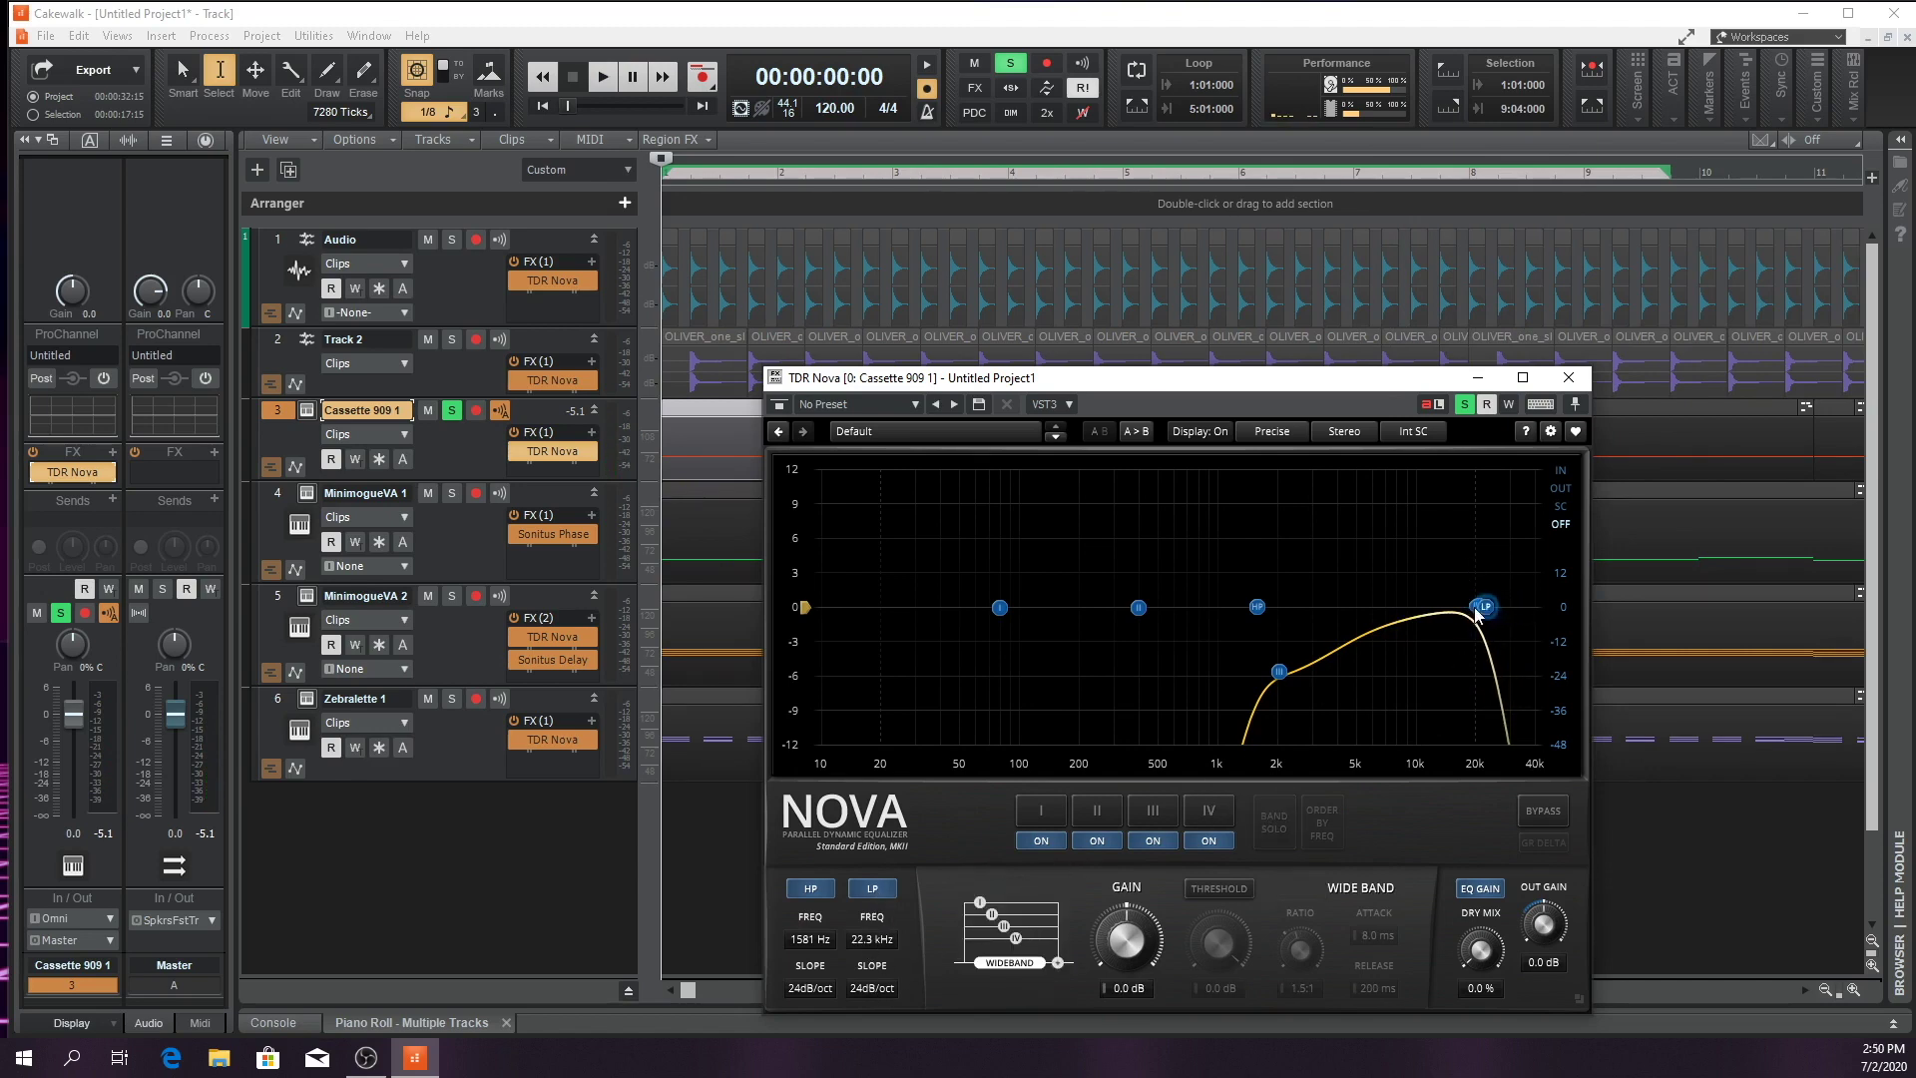
drag(1477, 608, 1433, 619)
key(space)
key(space)
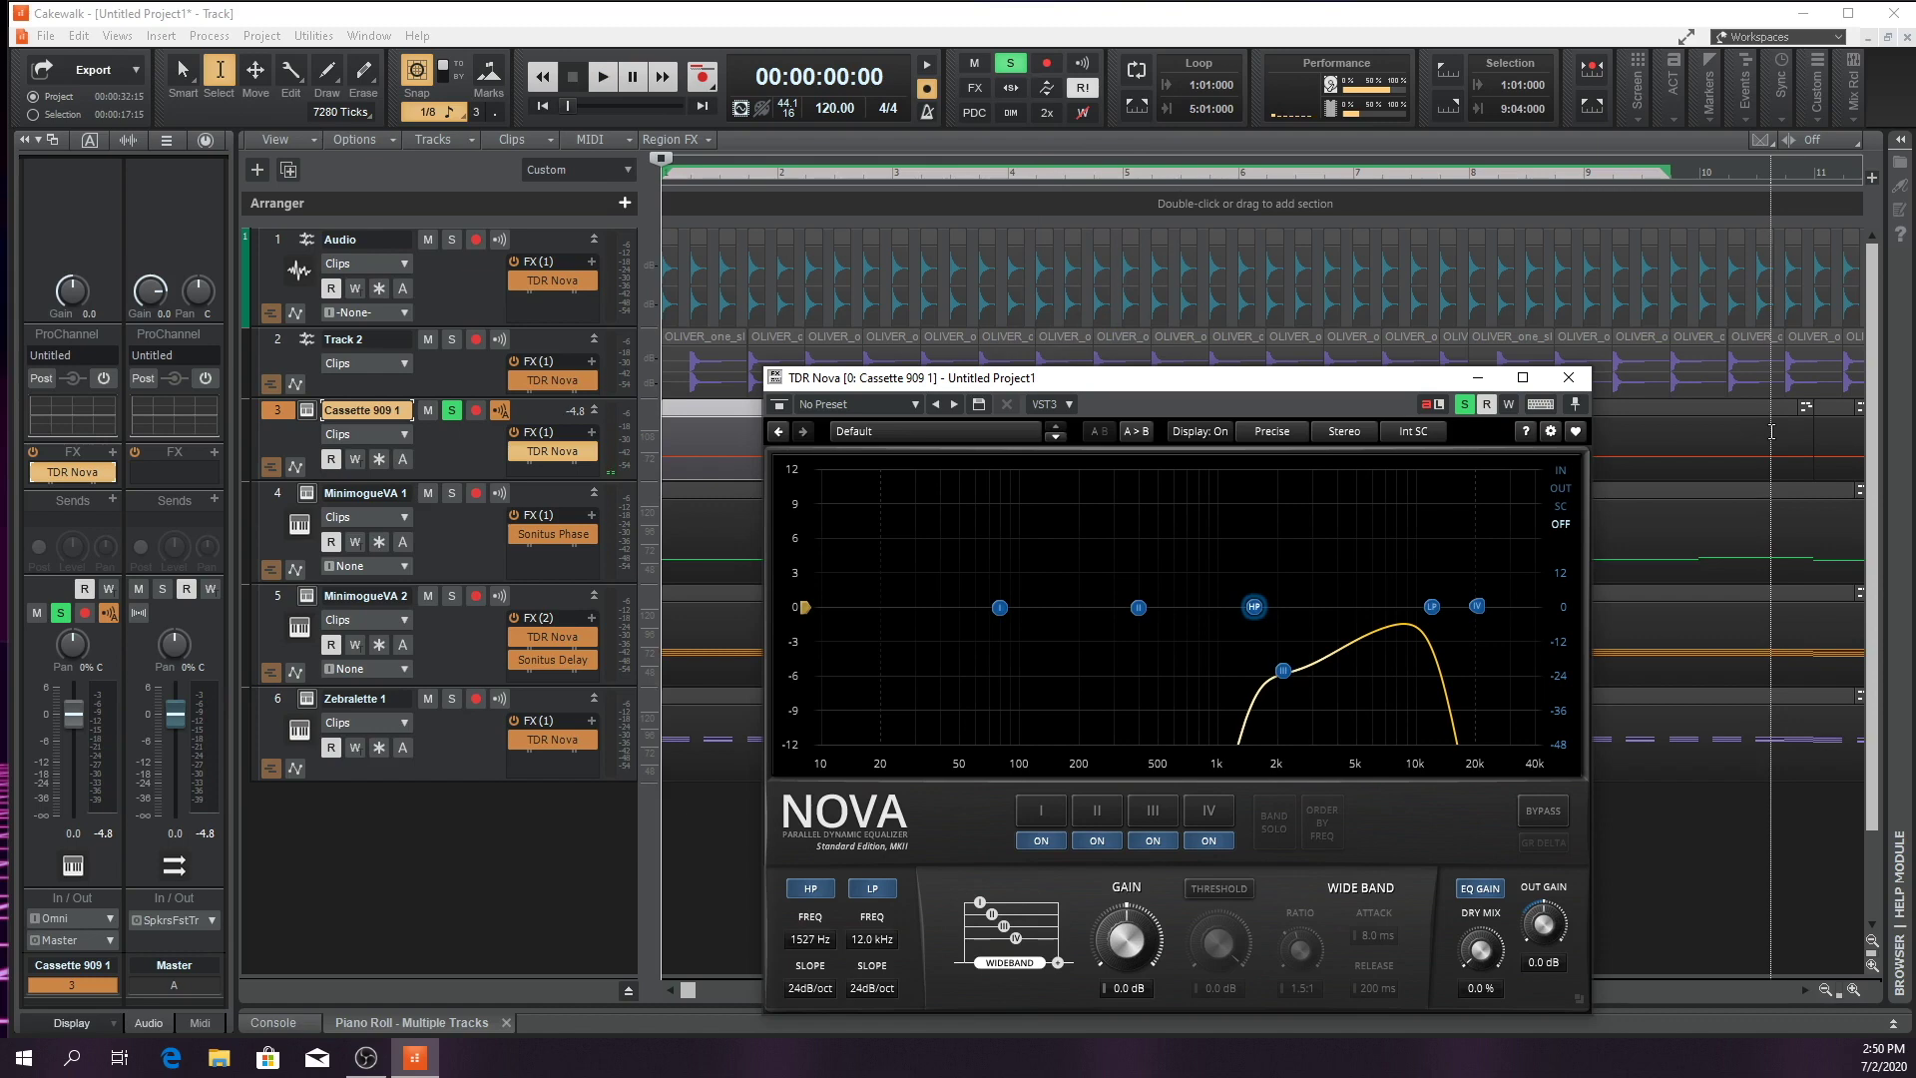
click(1568, 378)
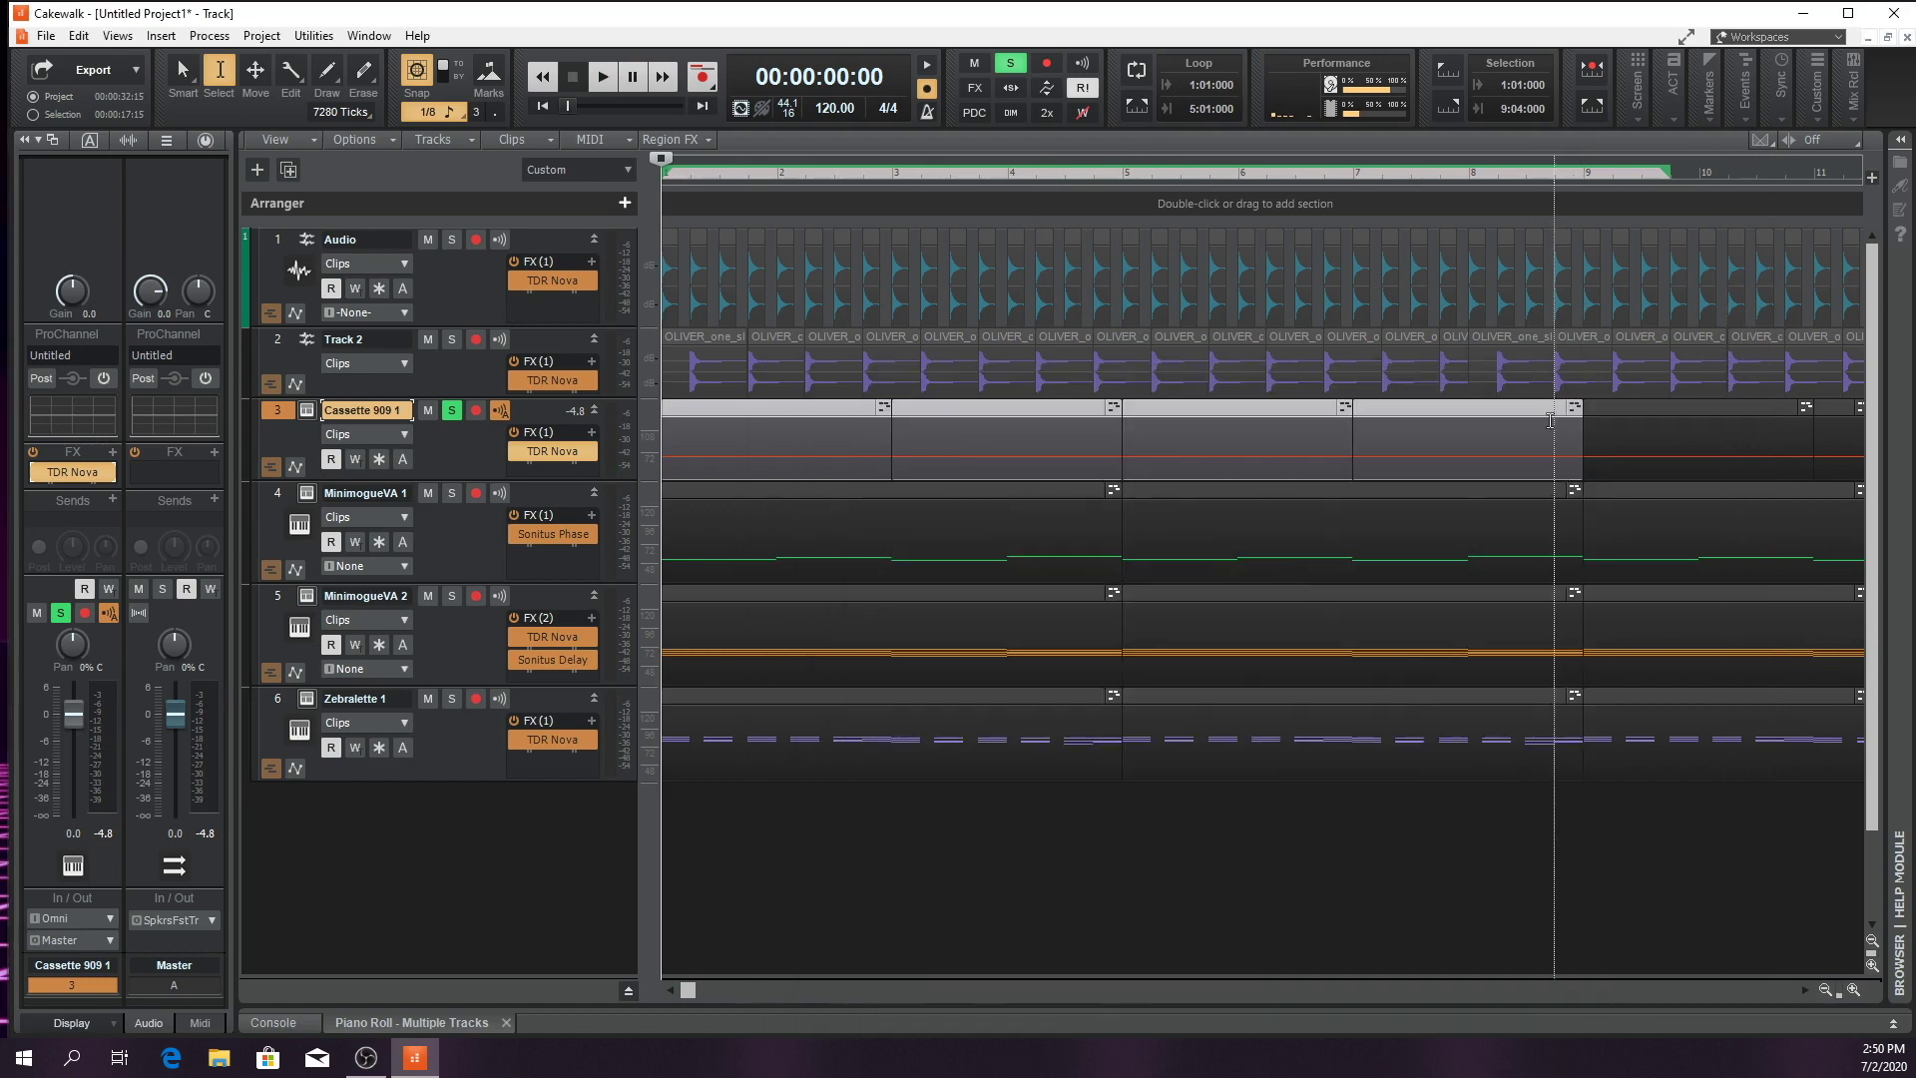
Add Track 2 and the Audio track to the solo and play the three drum tracks together
click(452, 340)
click(452, 241)
key(space)
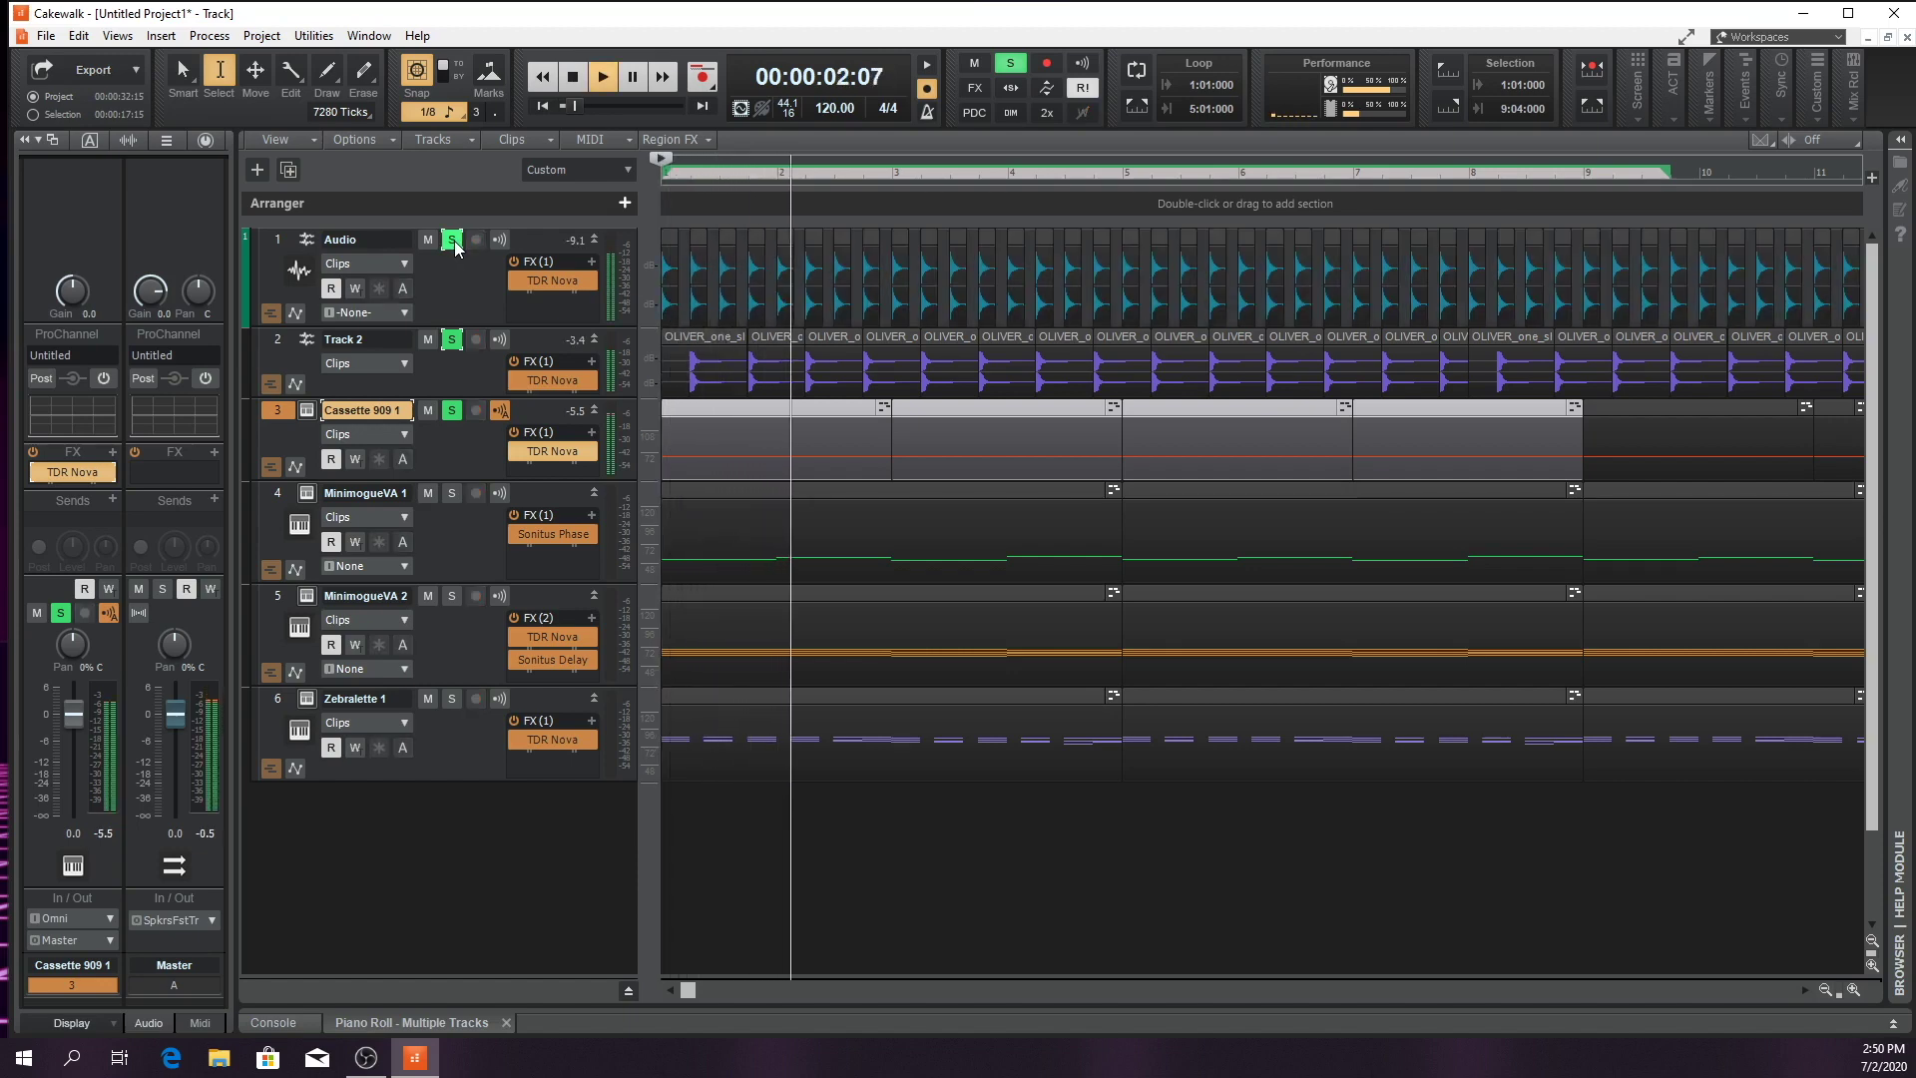
key(space)
Unsolo Cassette 909 1 and Track 2, leaving only the Audio track soloed
click(453, 411)
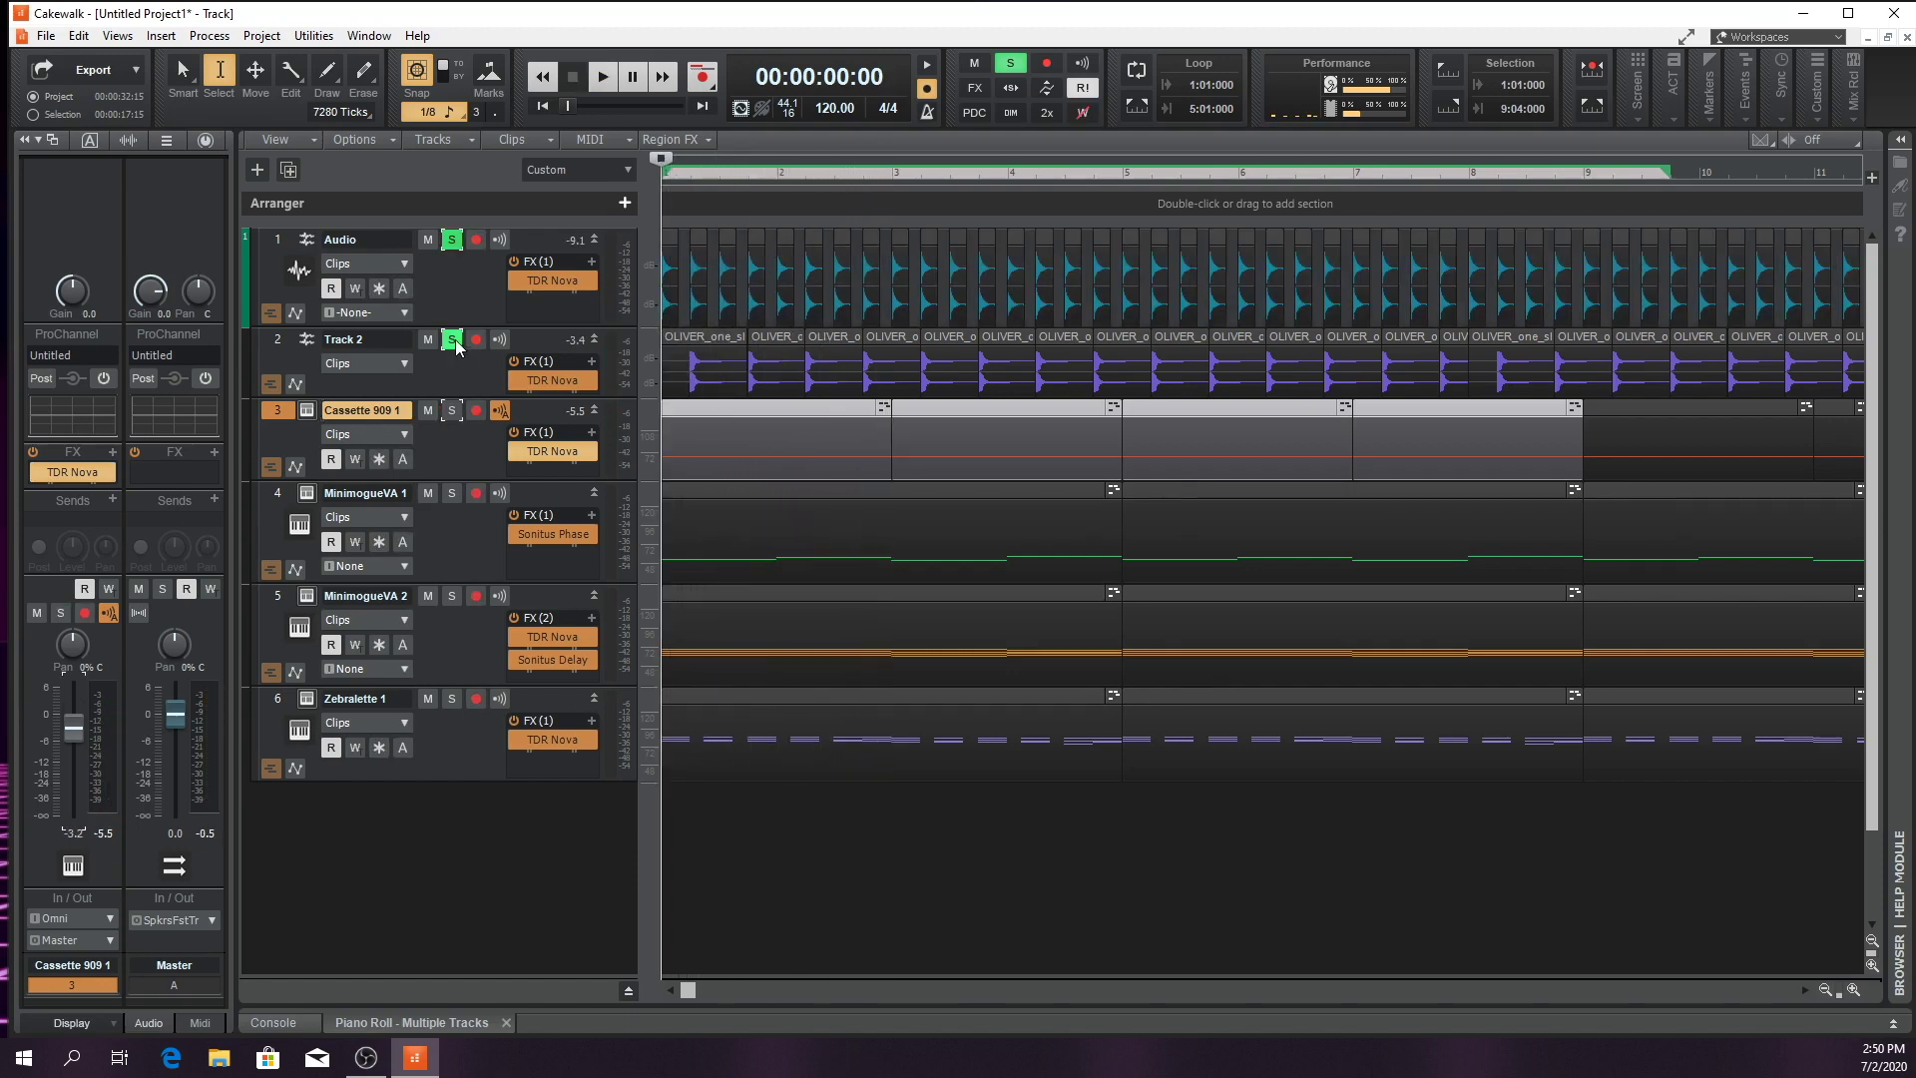
click(453, 342)
click(453, 242)
click(452, 240)
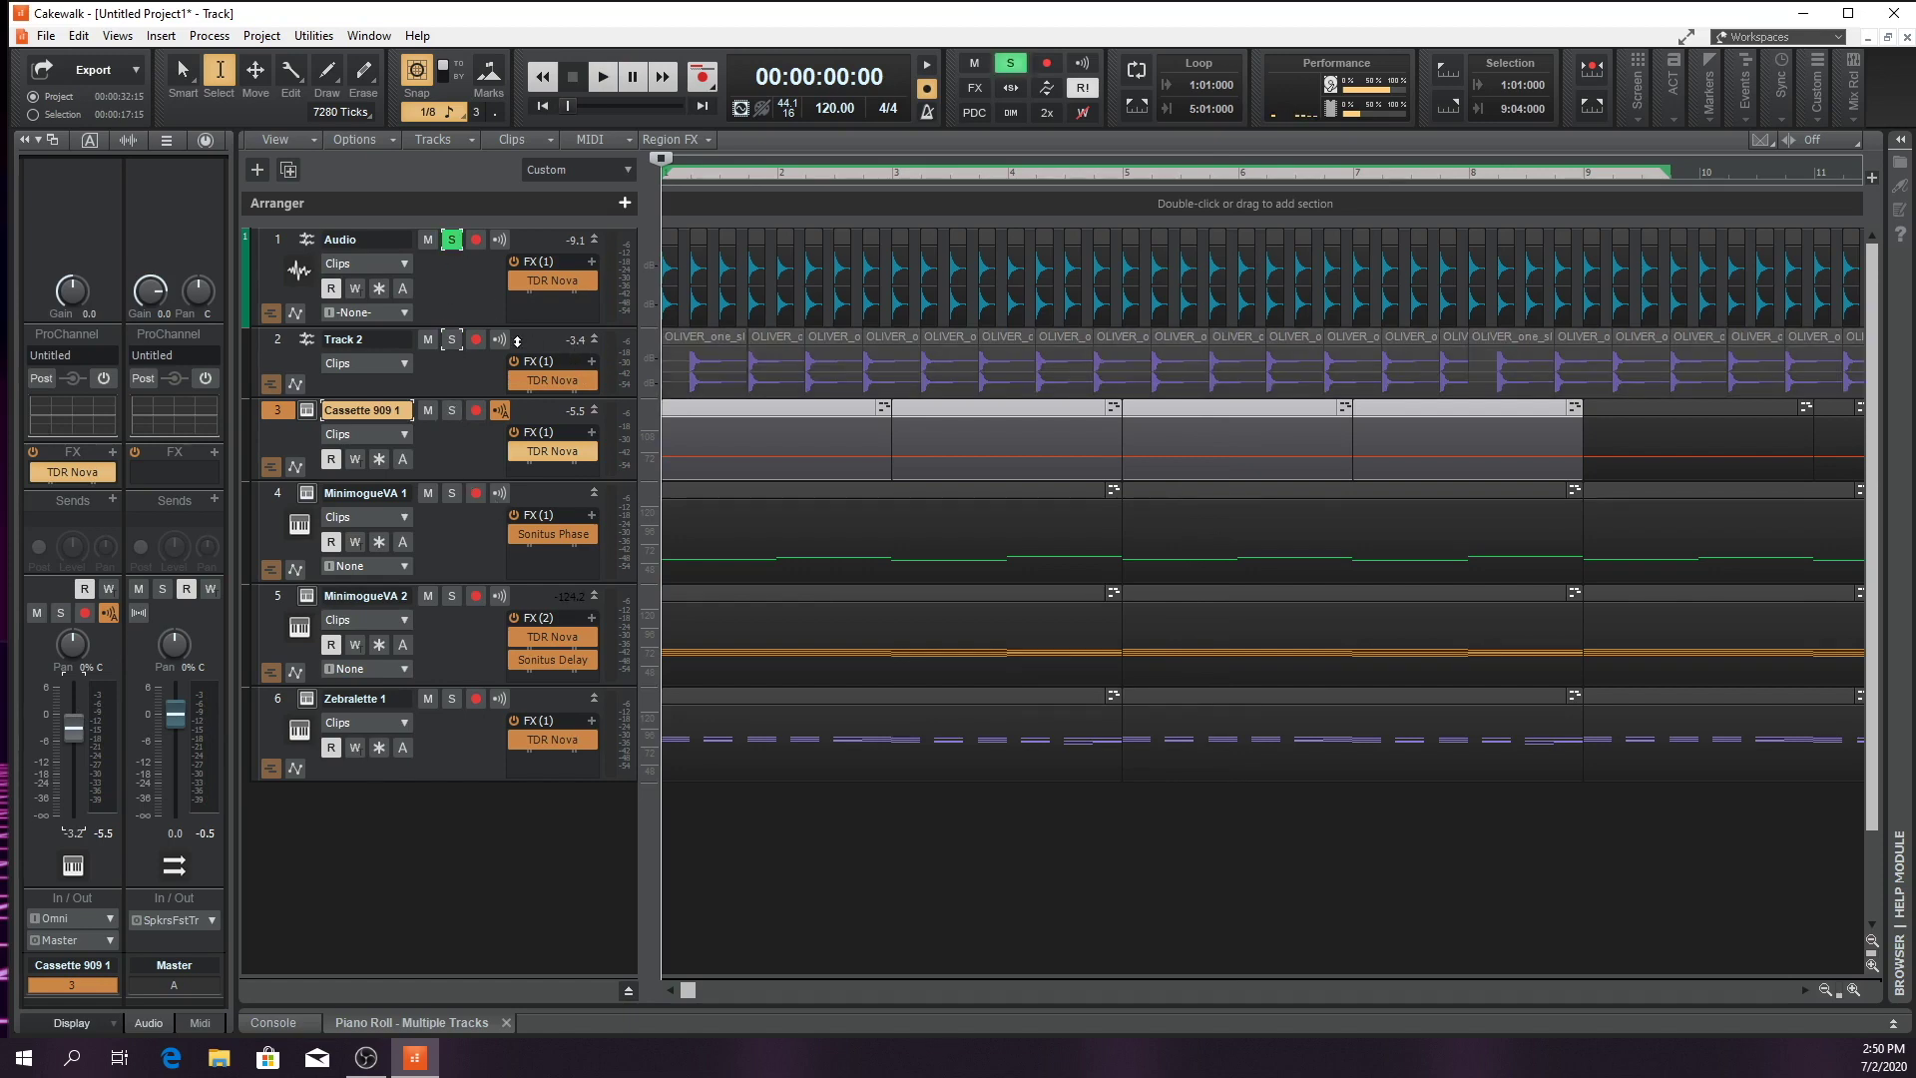
Try to paste the first kick clip on the Audio track at 00:00:03:22, and undo the paste
click(1854, 991)
click(1854, 991)
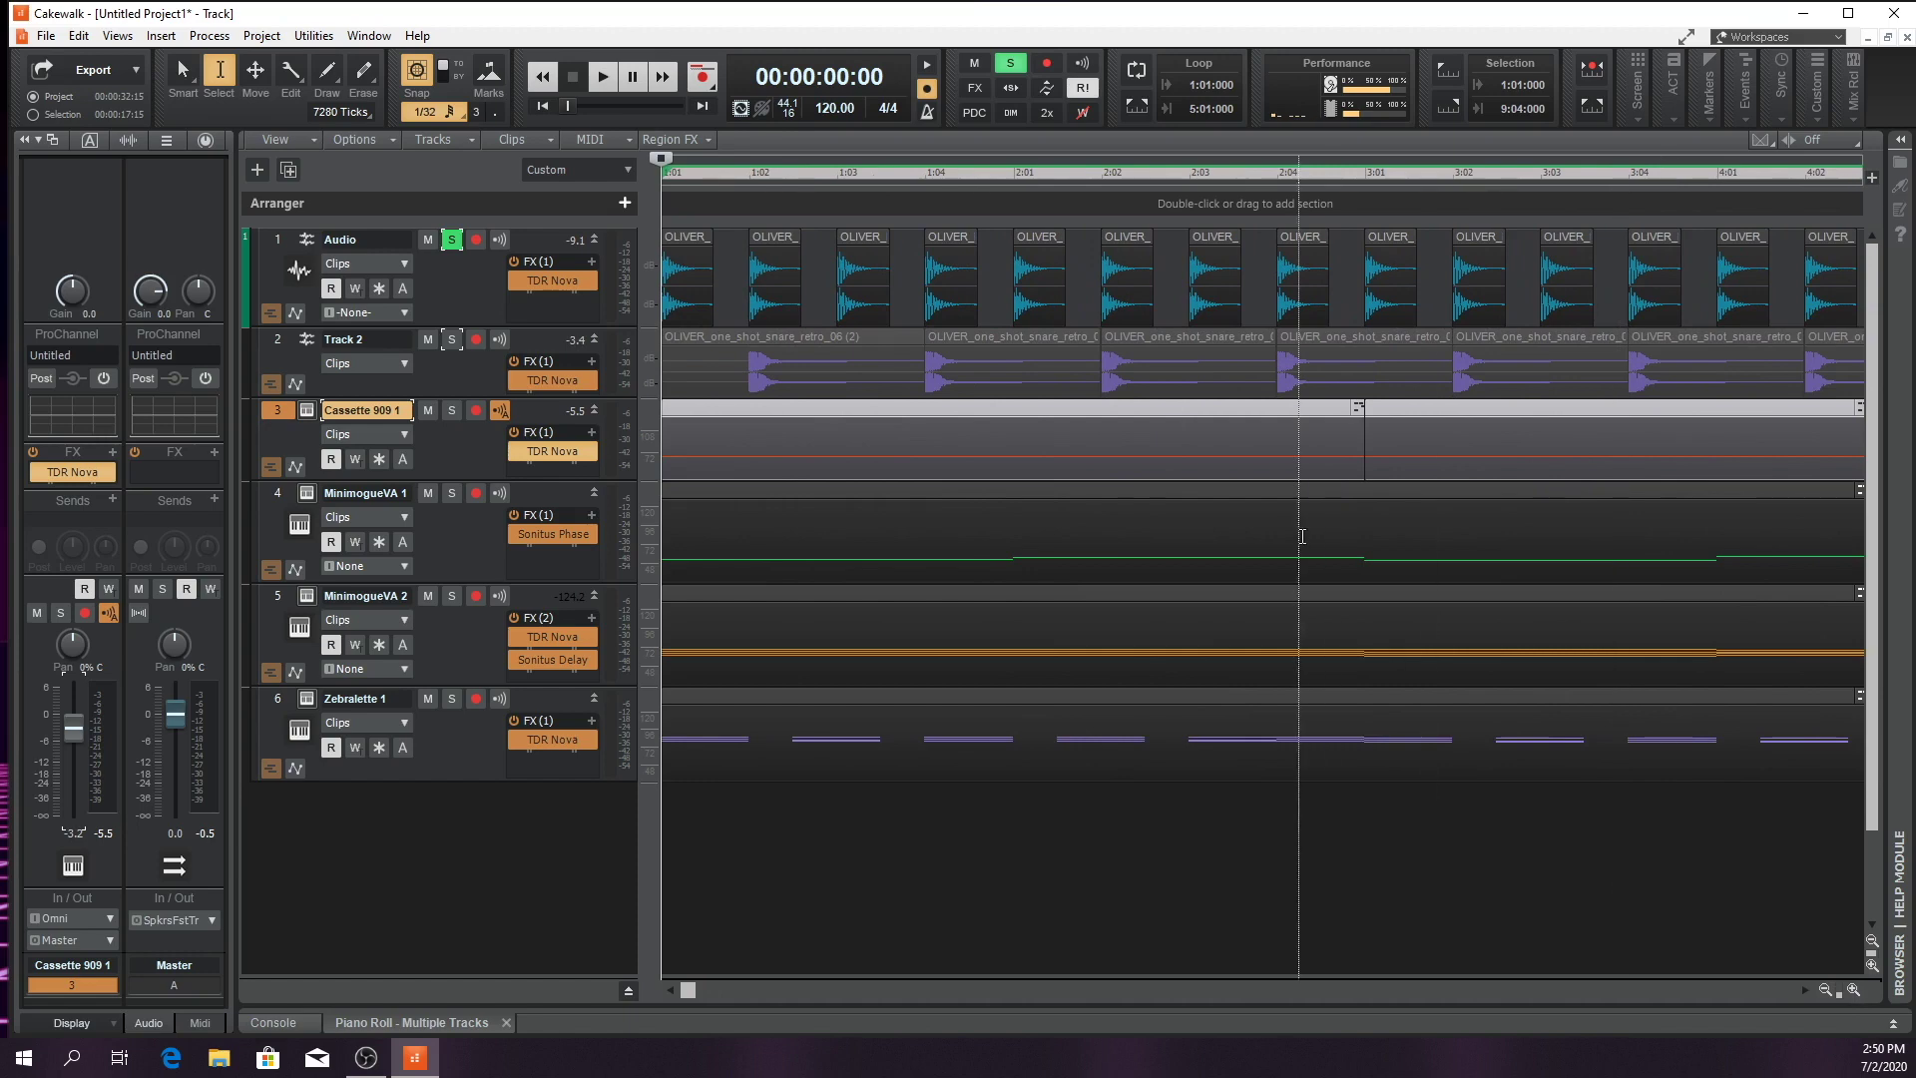
click(705, 240)
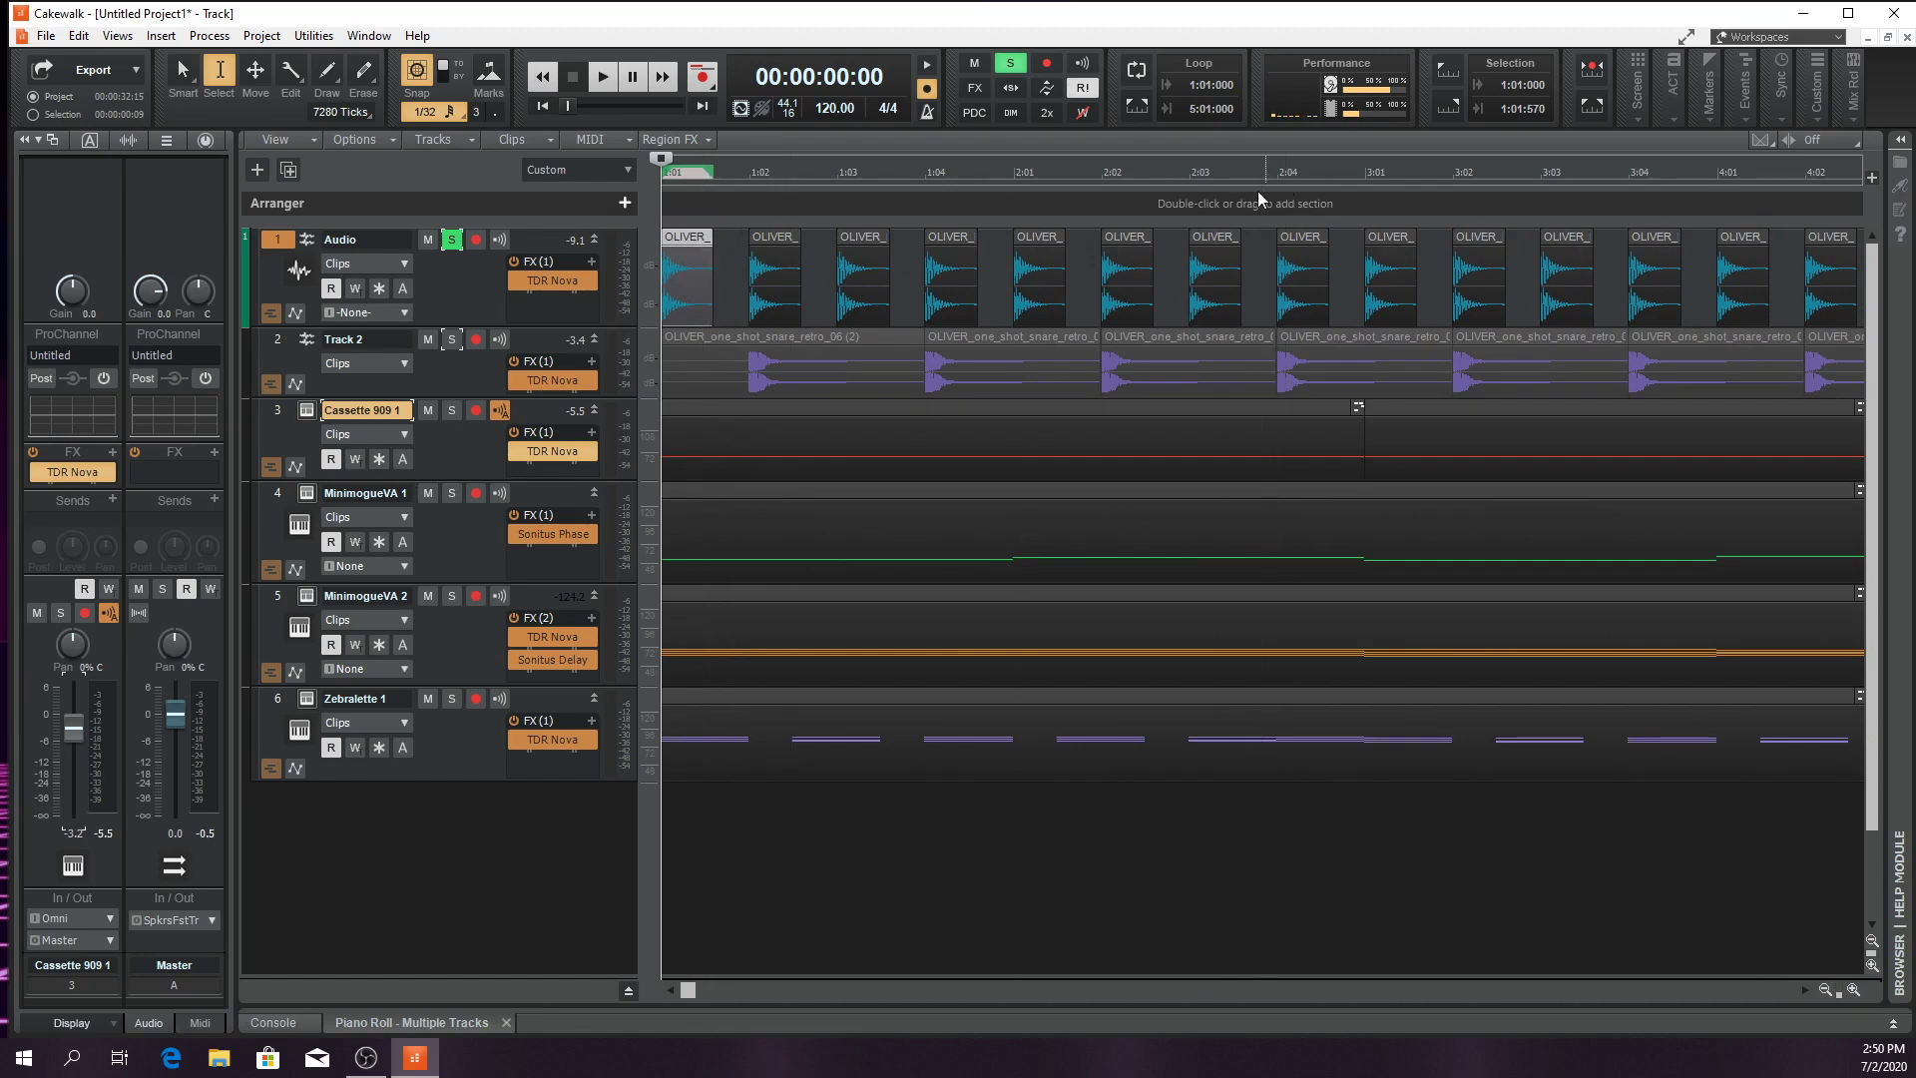
scroll(1689, 321, up, 2)
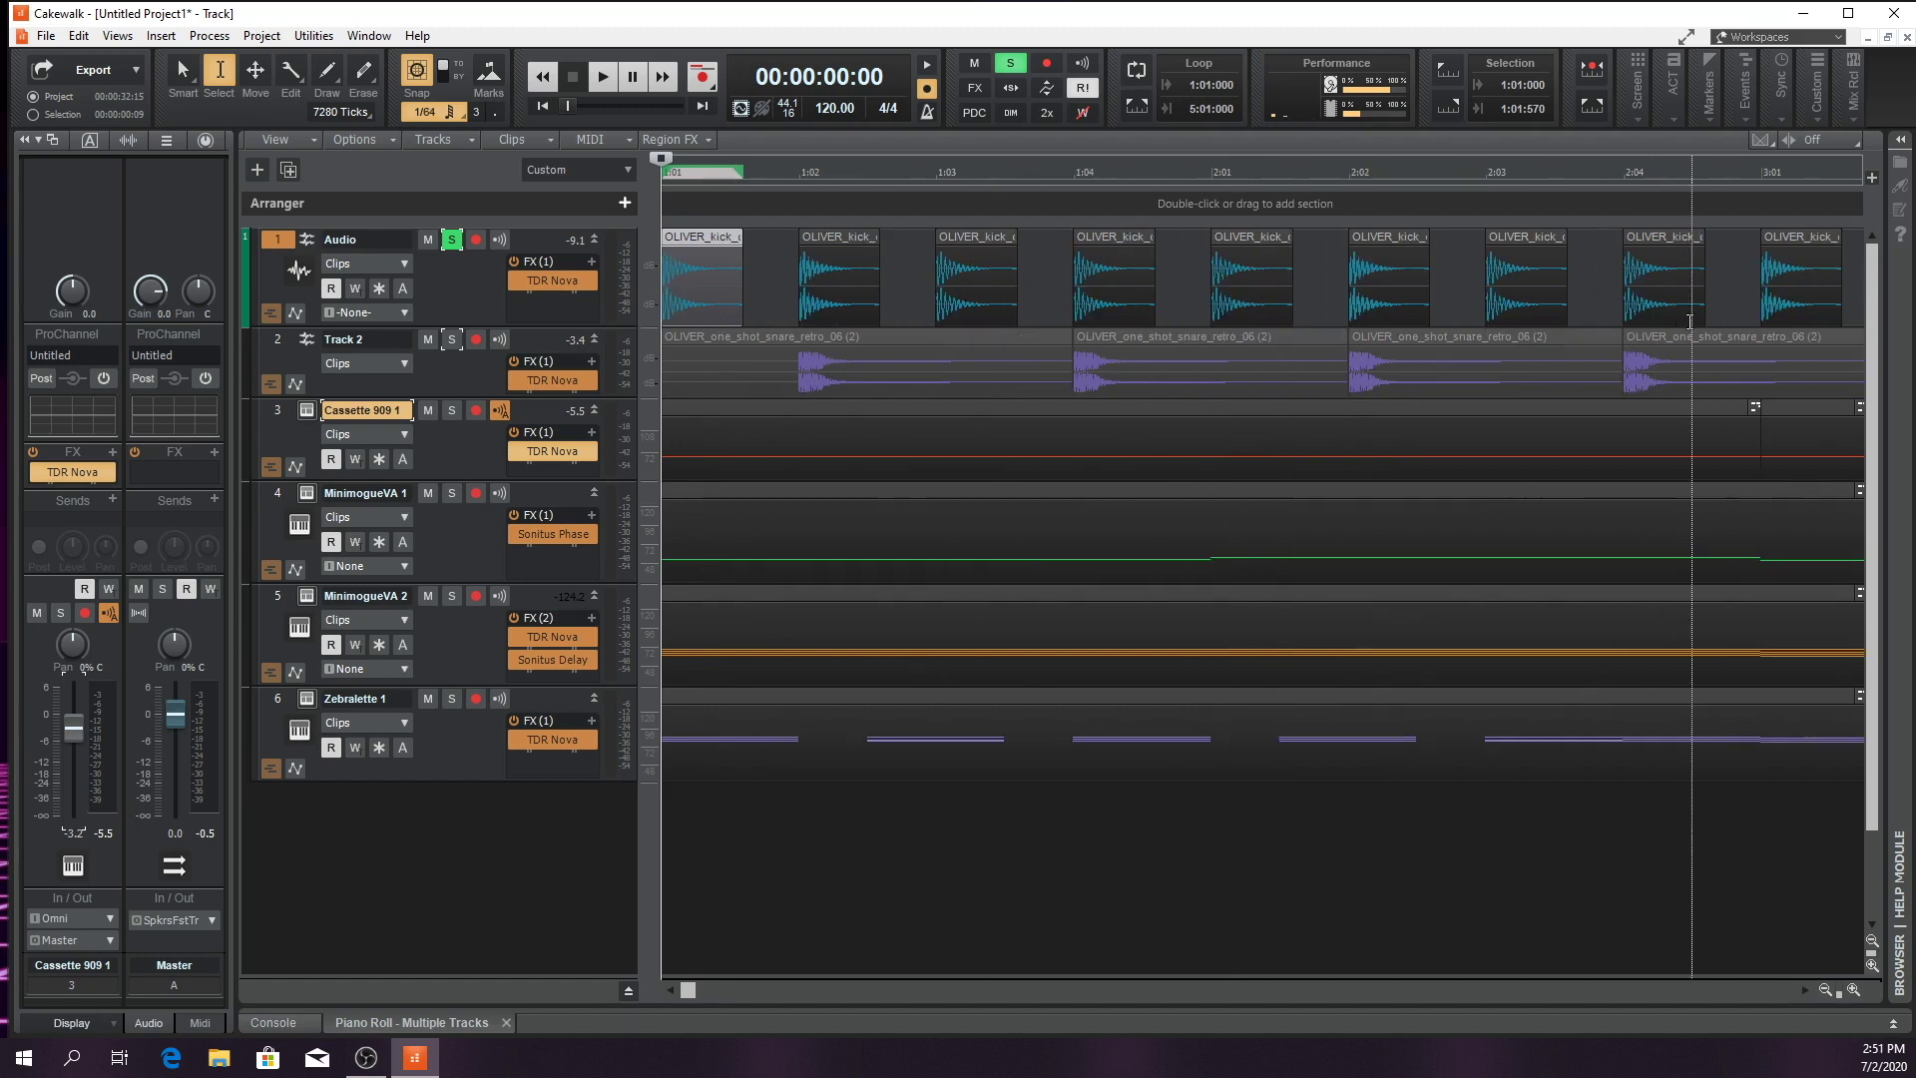
click(1690, 172)
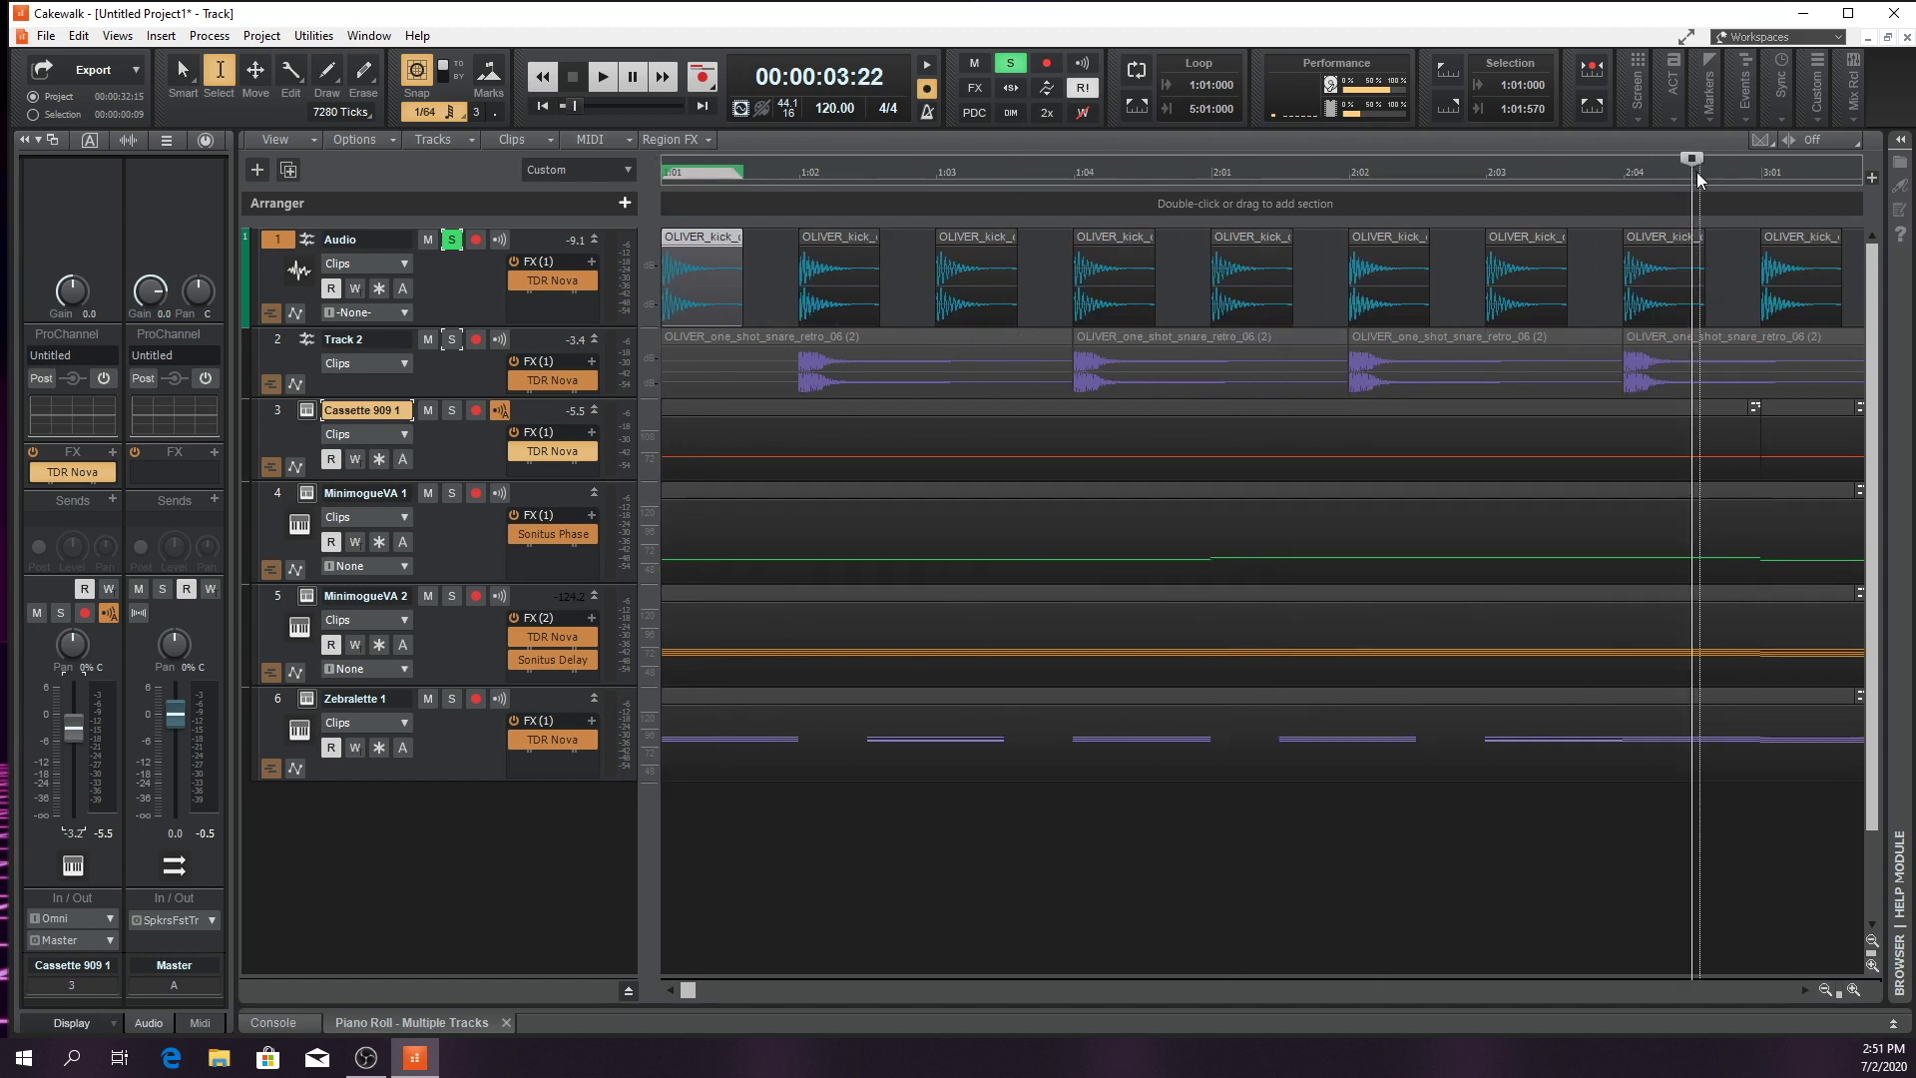
key(ctrl+v)
key(ctrl+z)
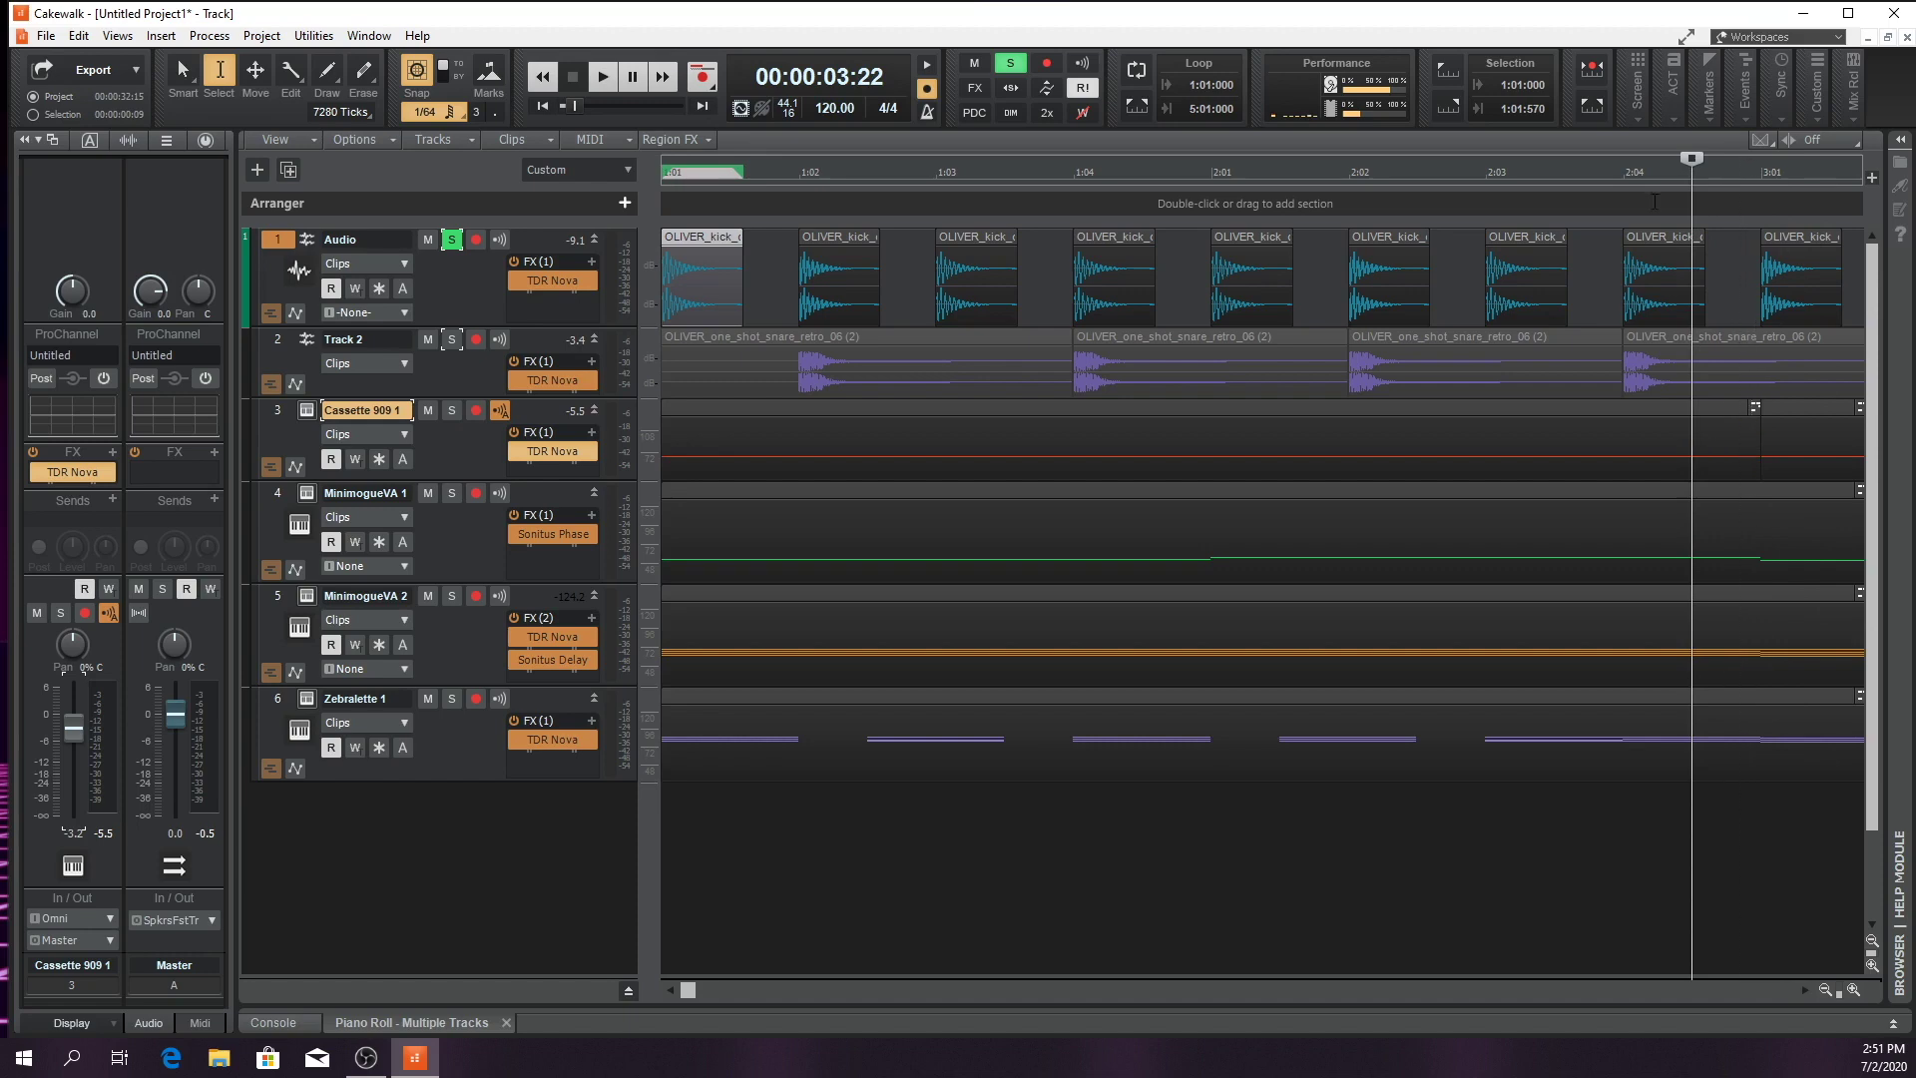
Turn on rewinding to the now marker on stop, audition the soloed Audio track and return to the project start
click(926, 68)
click(604, 85)
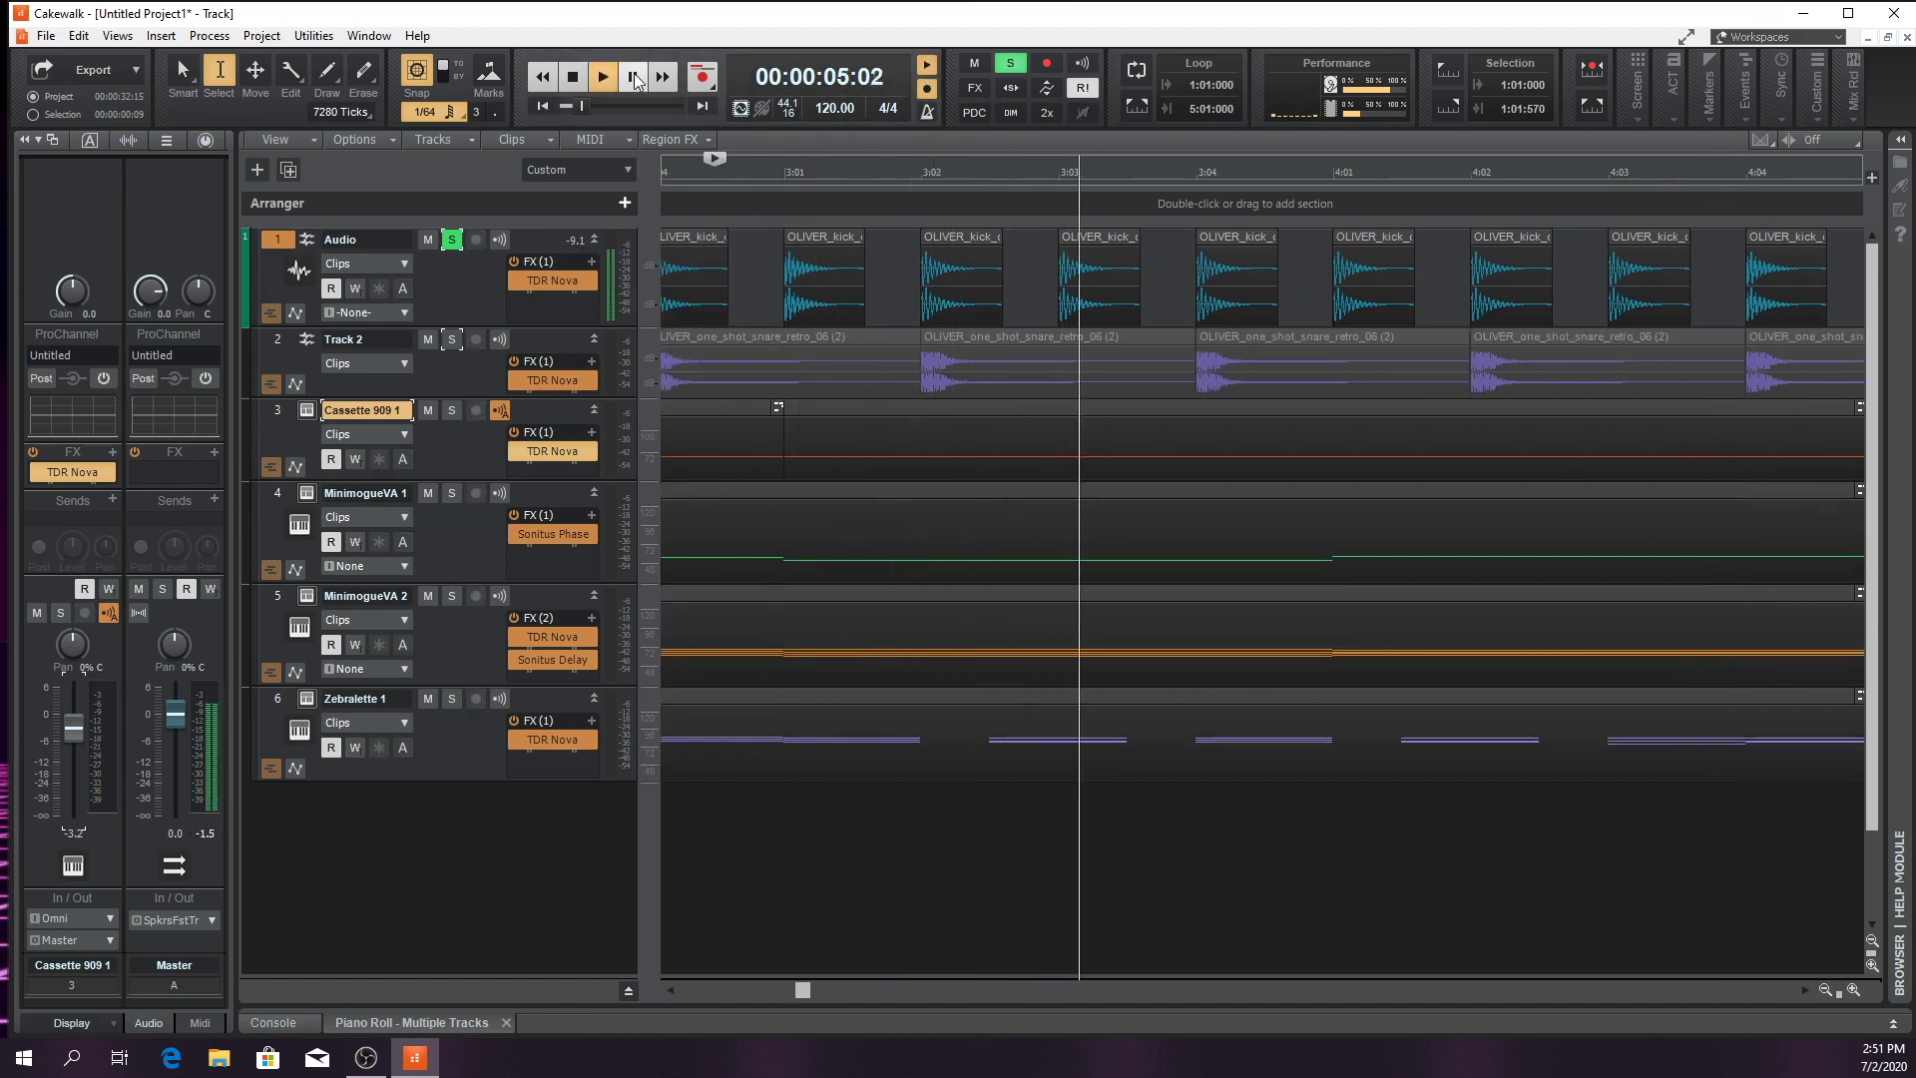
click(577, 84)
click(539, 104)
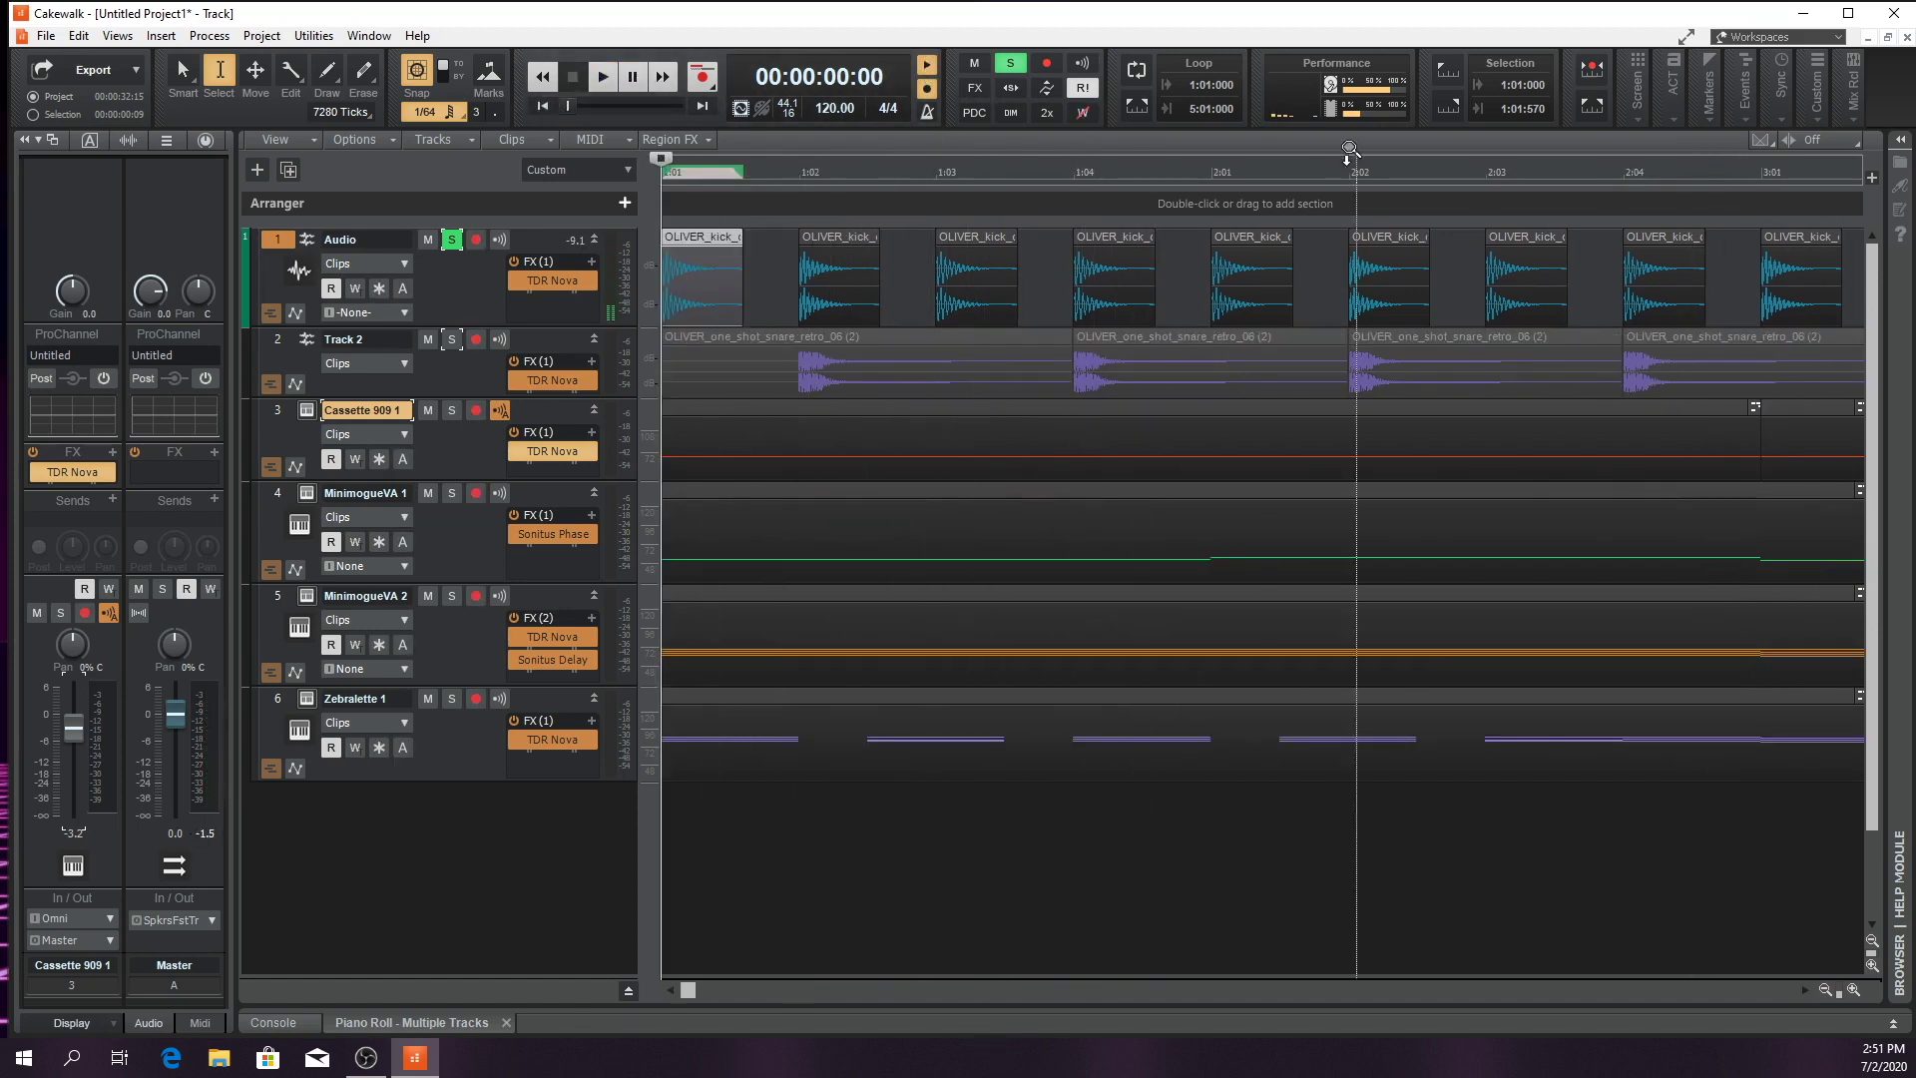
Paste the kick clip on the Audio track at 00:00:01:27, just before bar 2, and audition it
click(1183, 177)
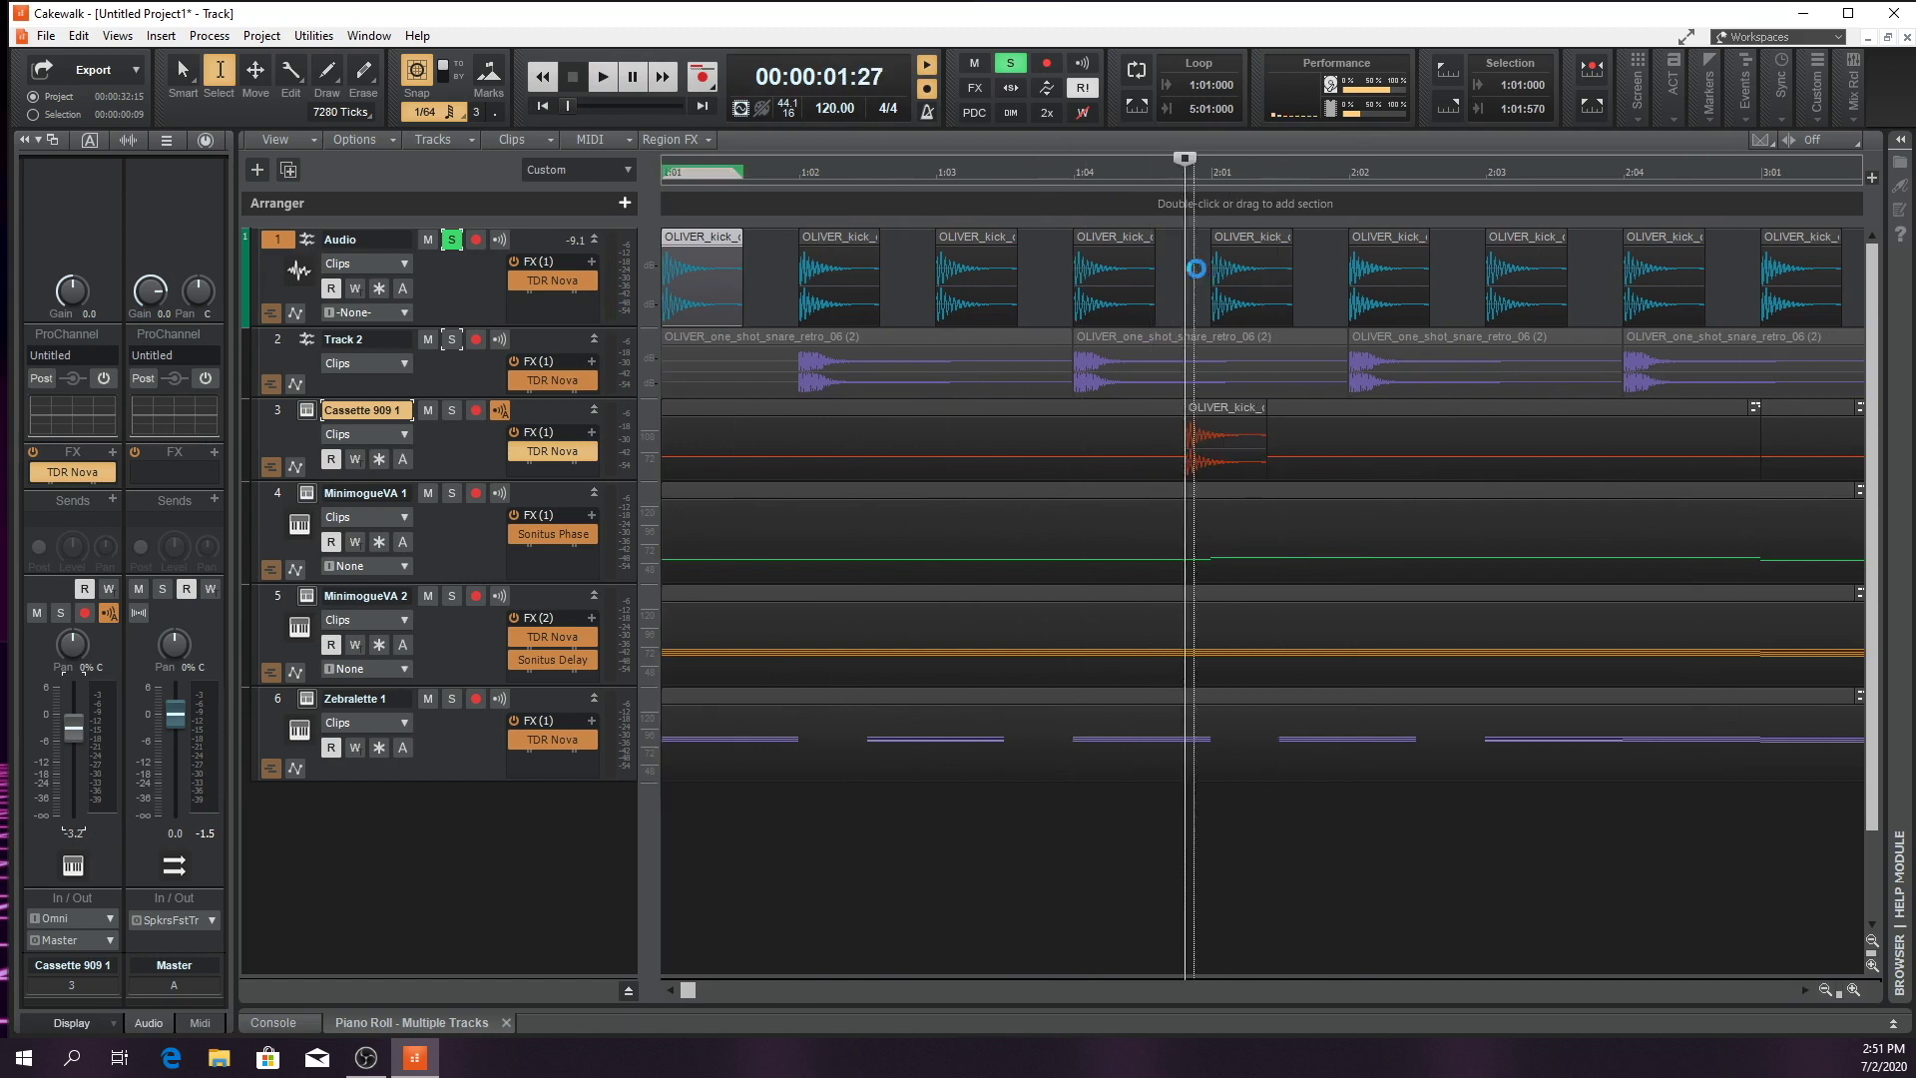
click(452, 285)
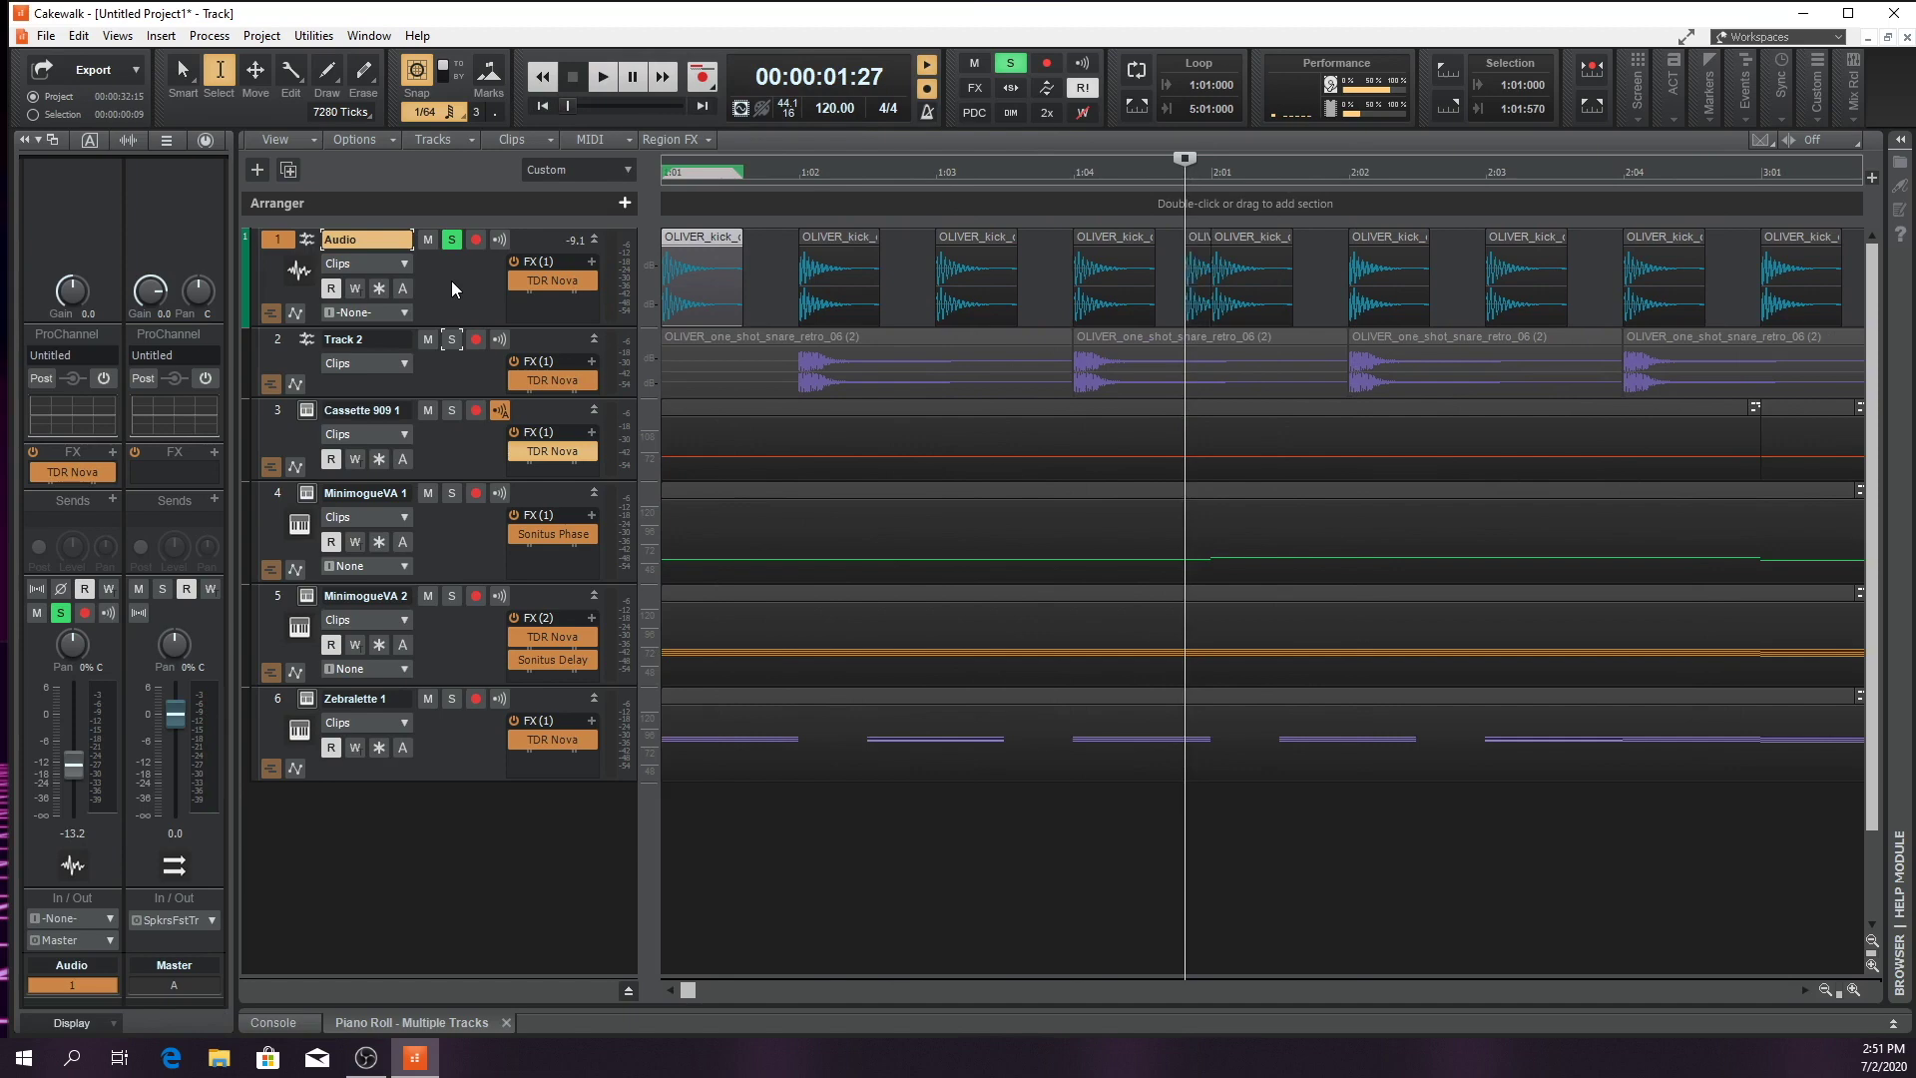
click(1196, 238)
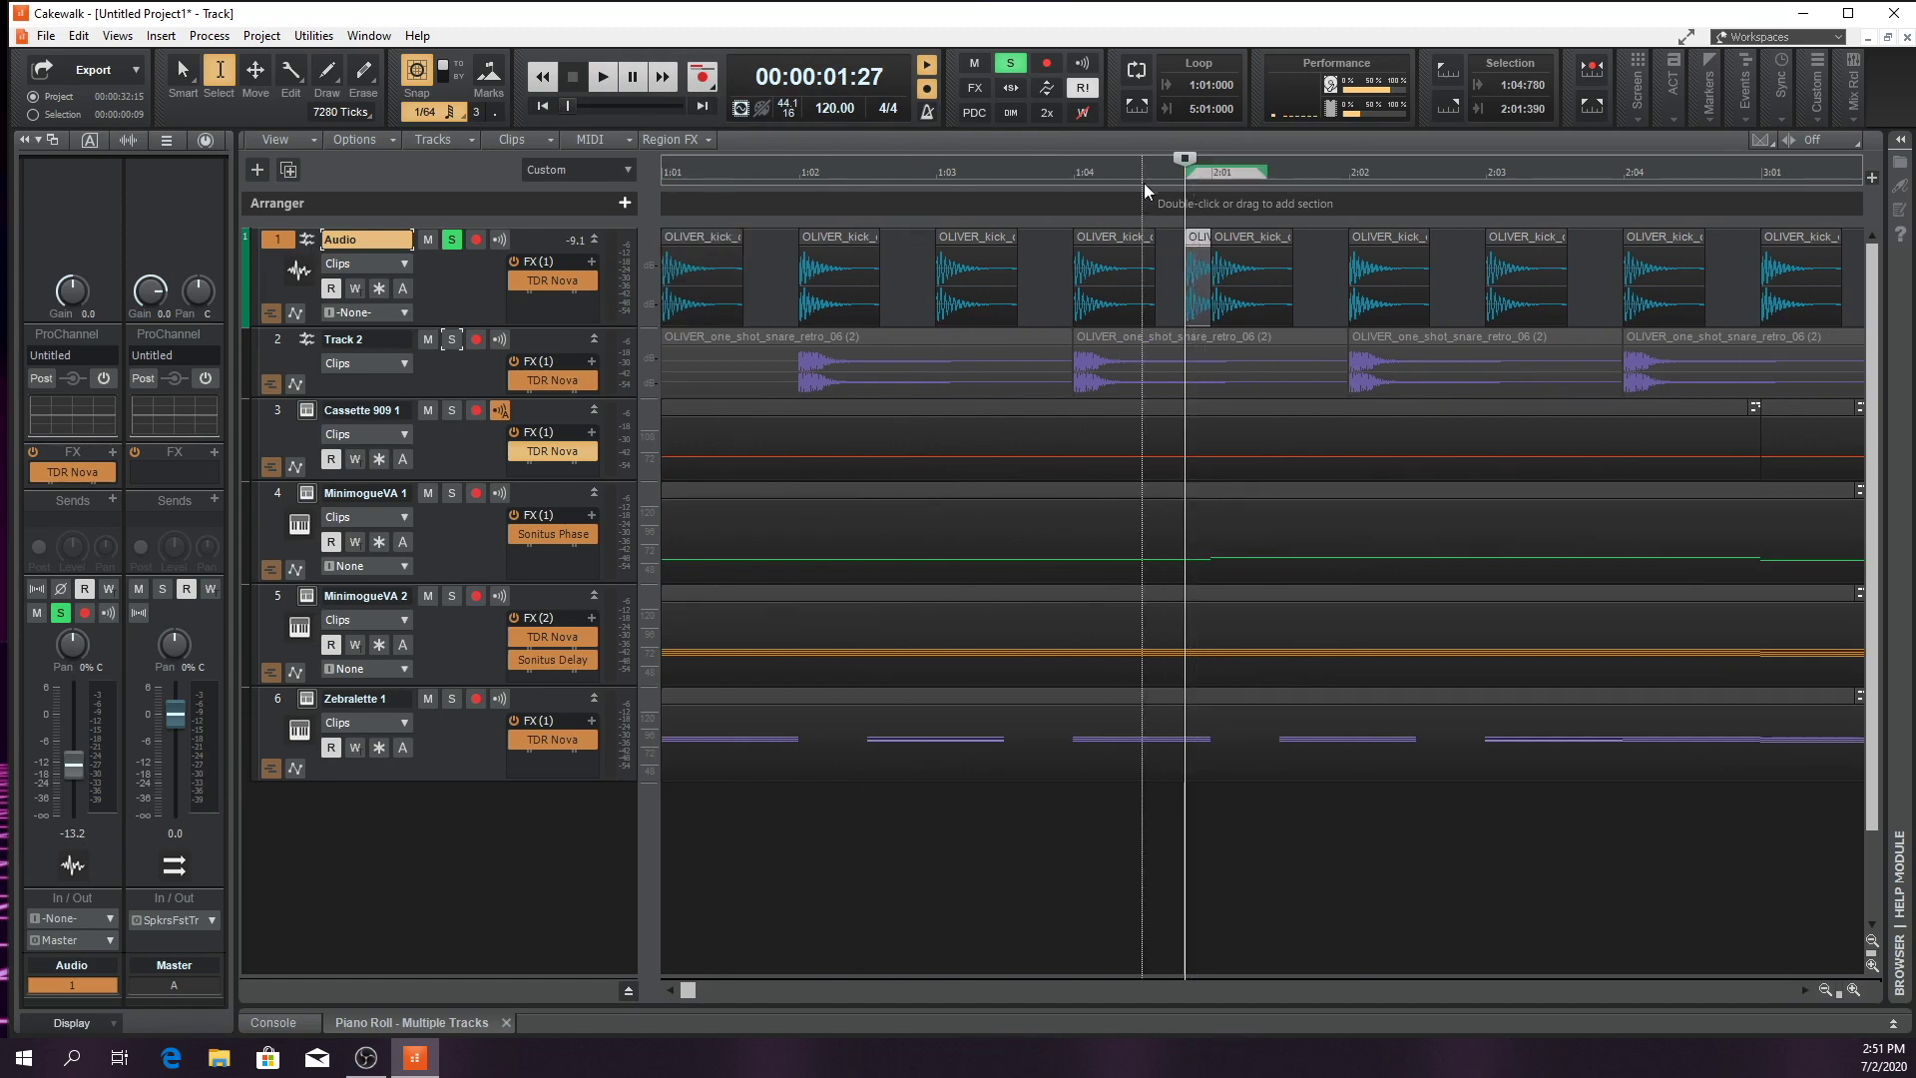
key(space)
key(space)
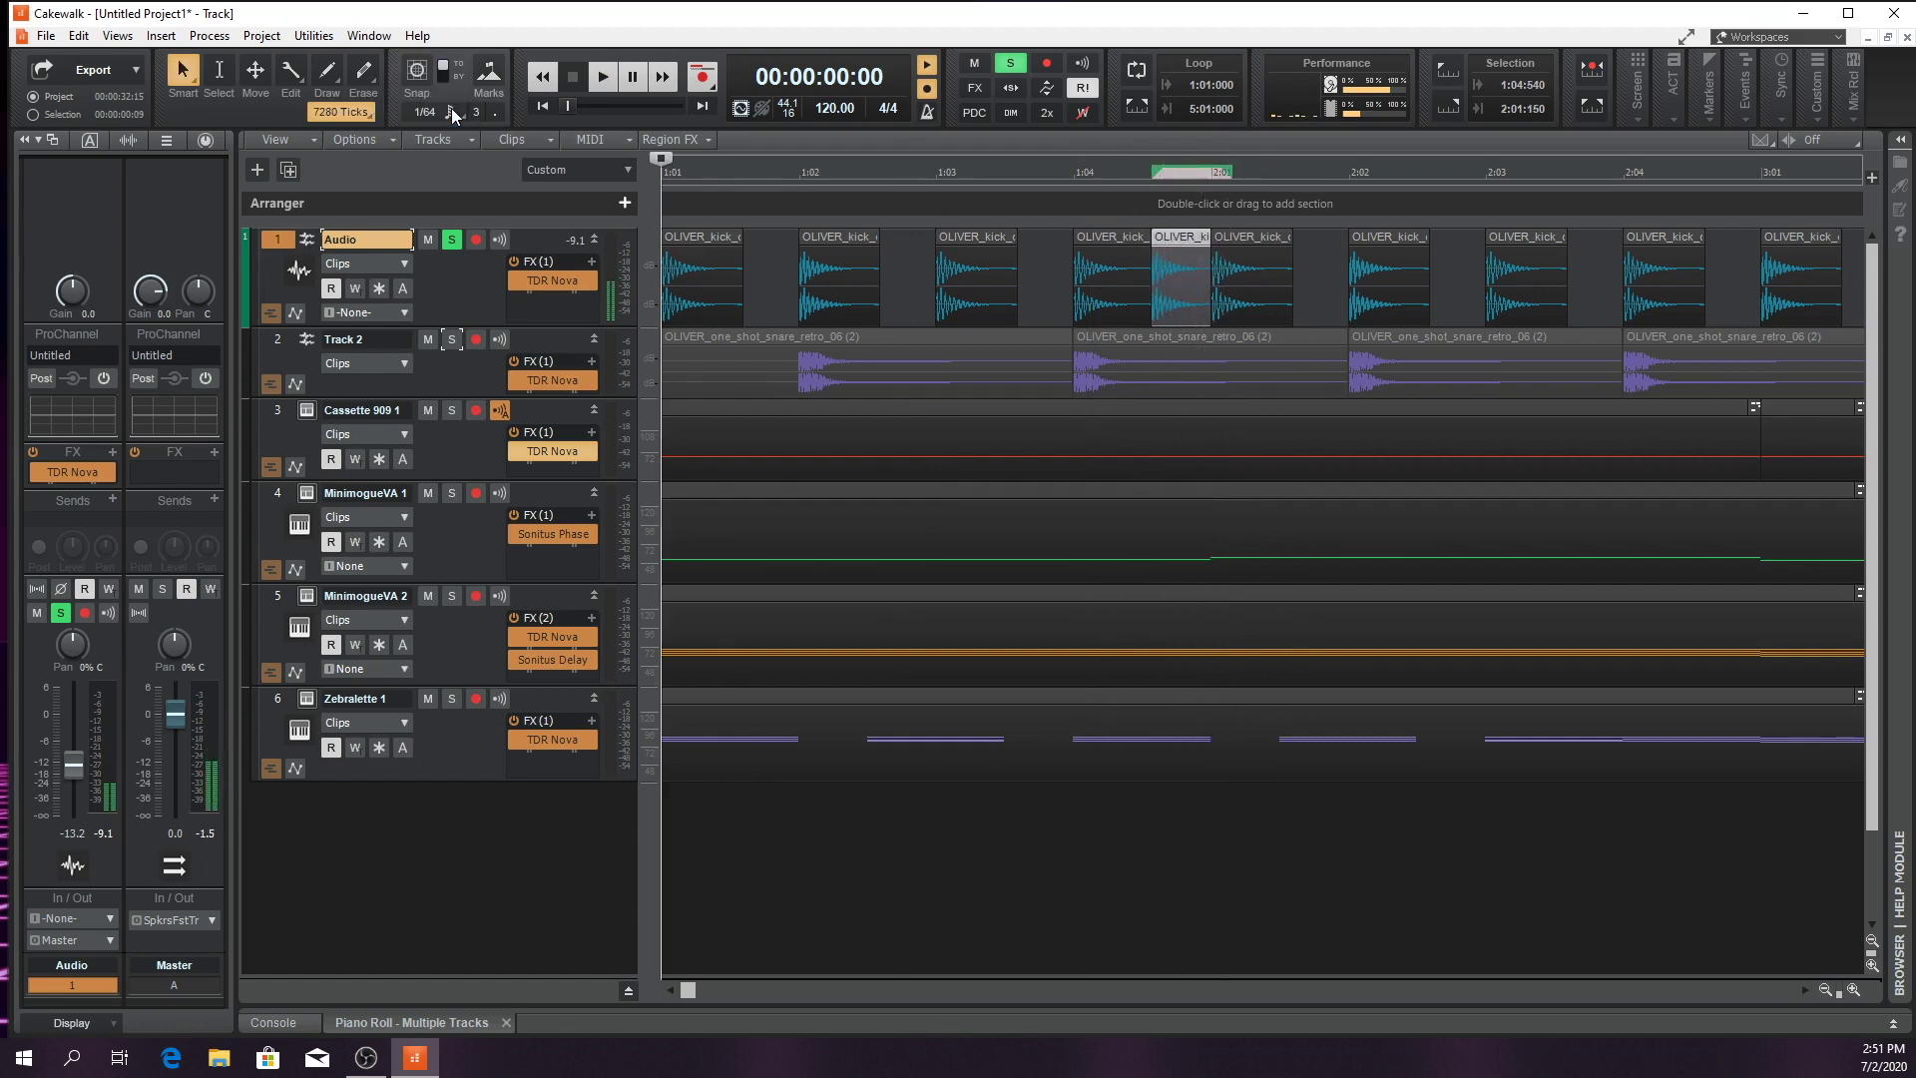
Set the snap resolution to 1/16, move the added kick clip before bar 2 to 1:04:720, and audition it
click(451, 112)
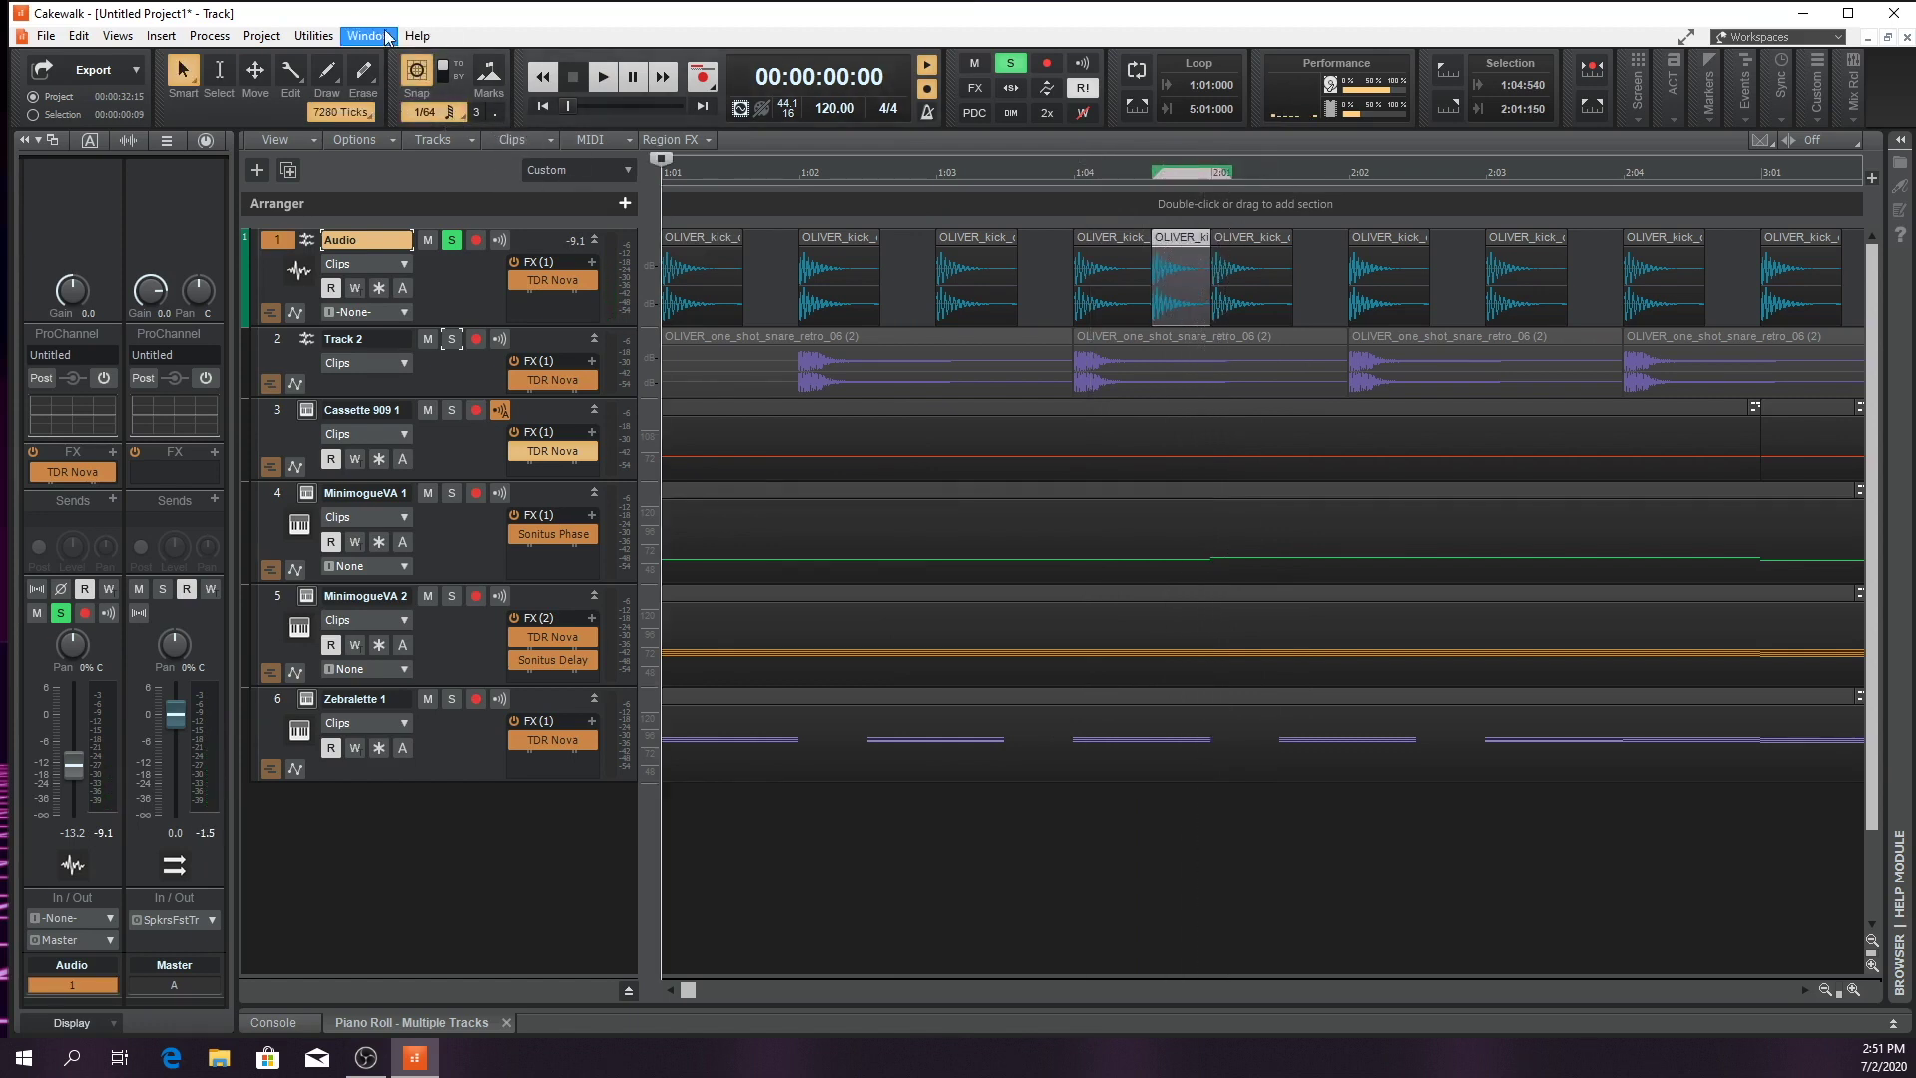
click(452, 111)
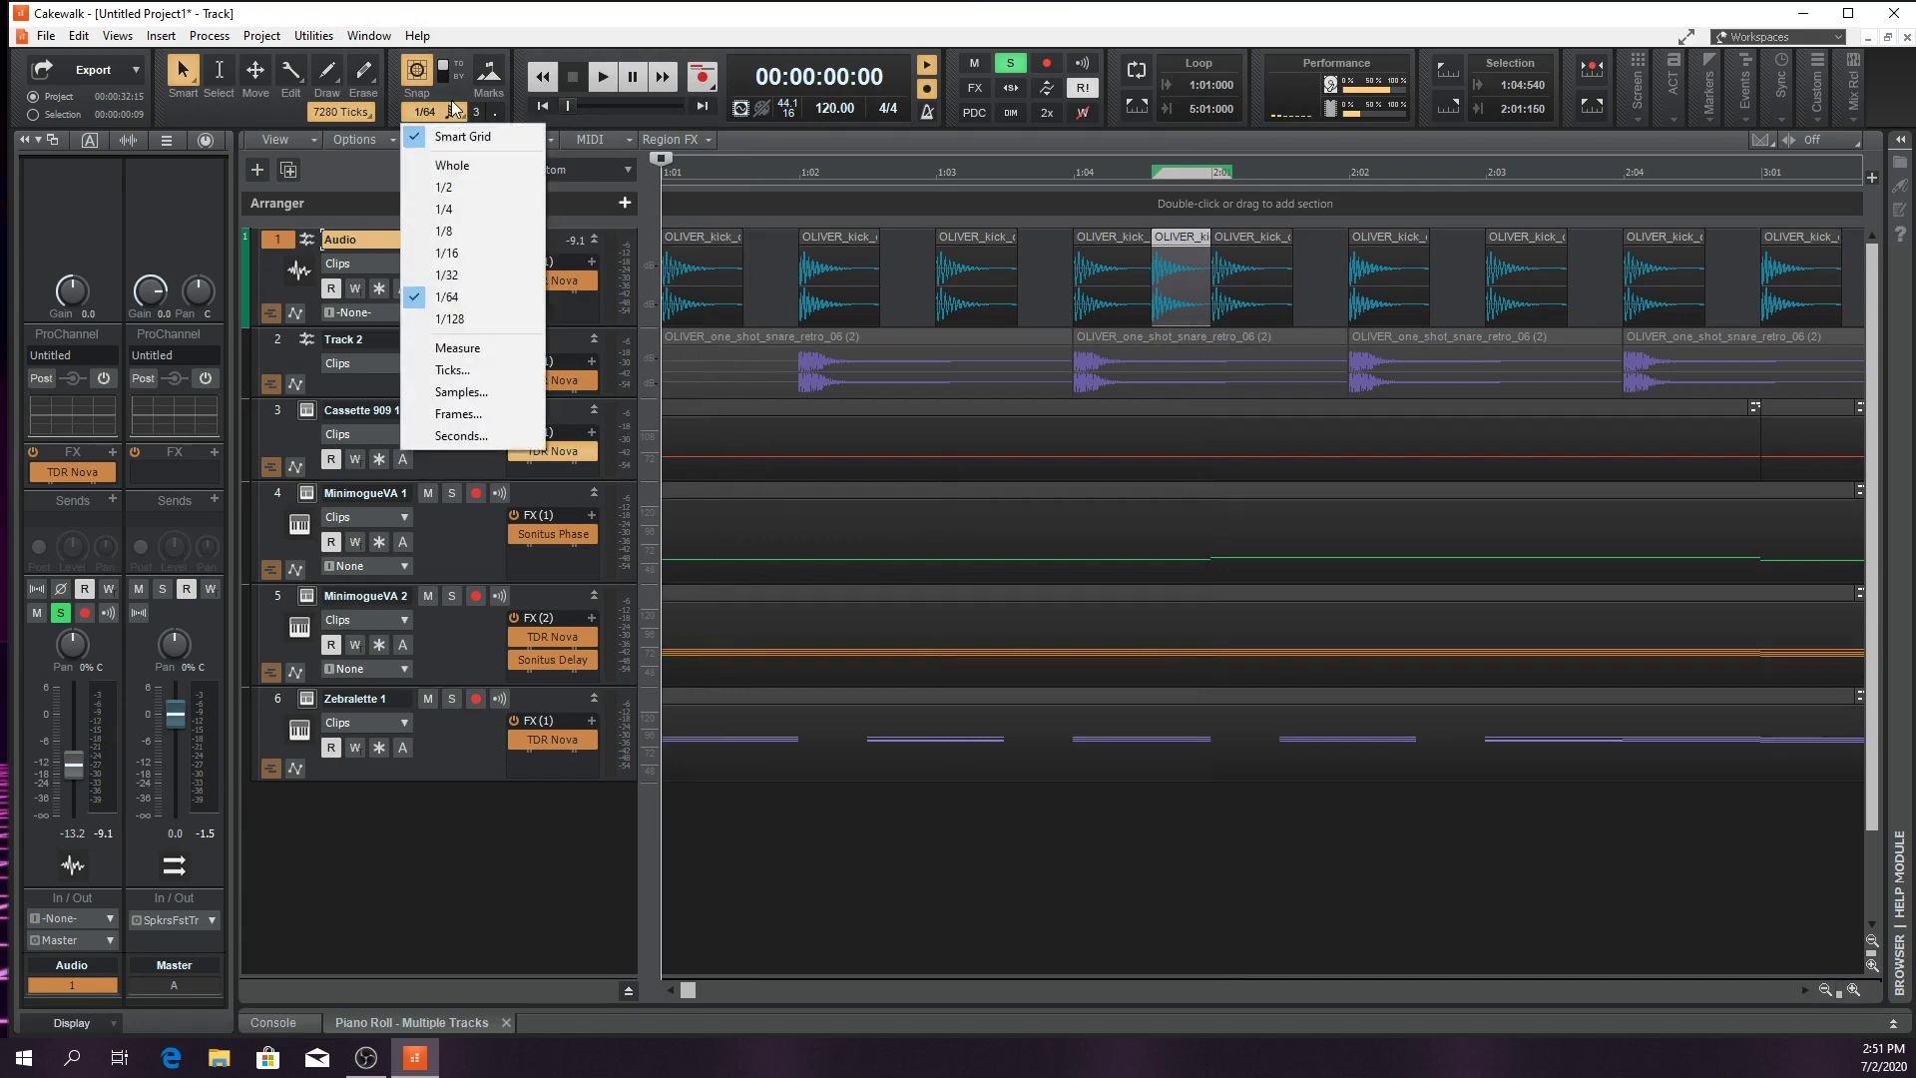
click(476, 255)
drag(1195, 236, 1232, 238)
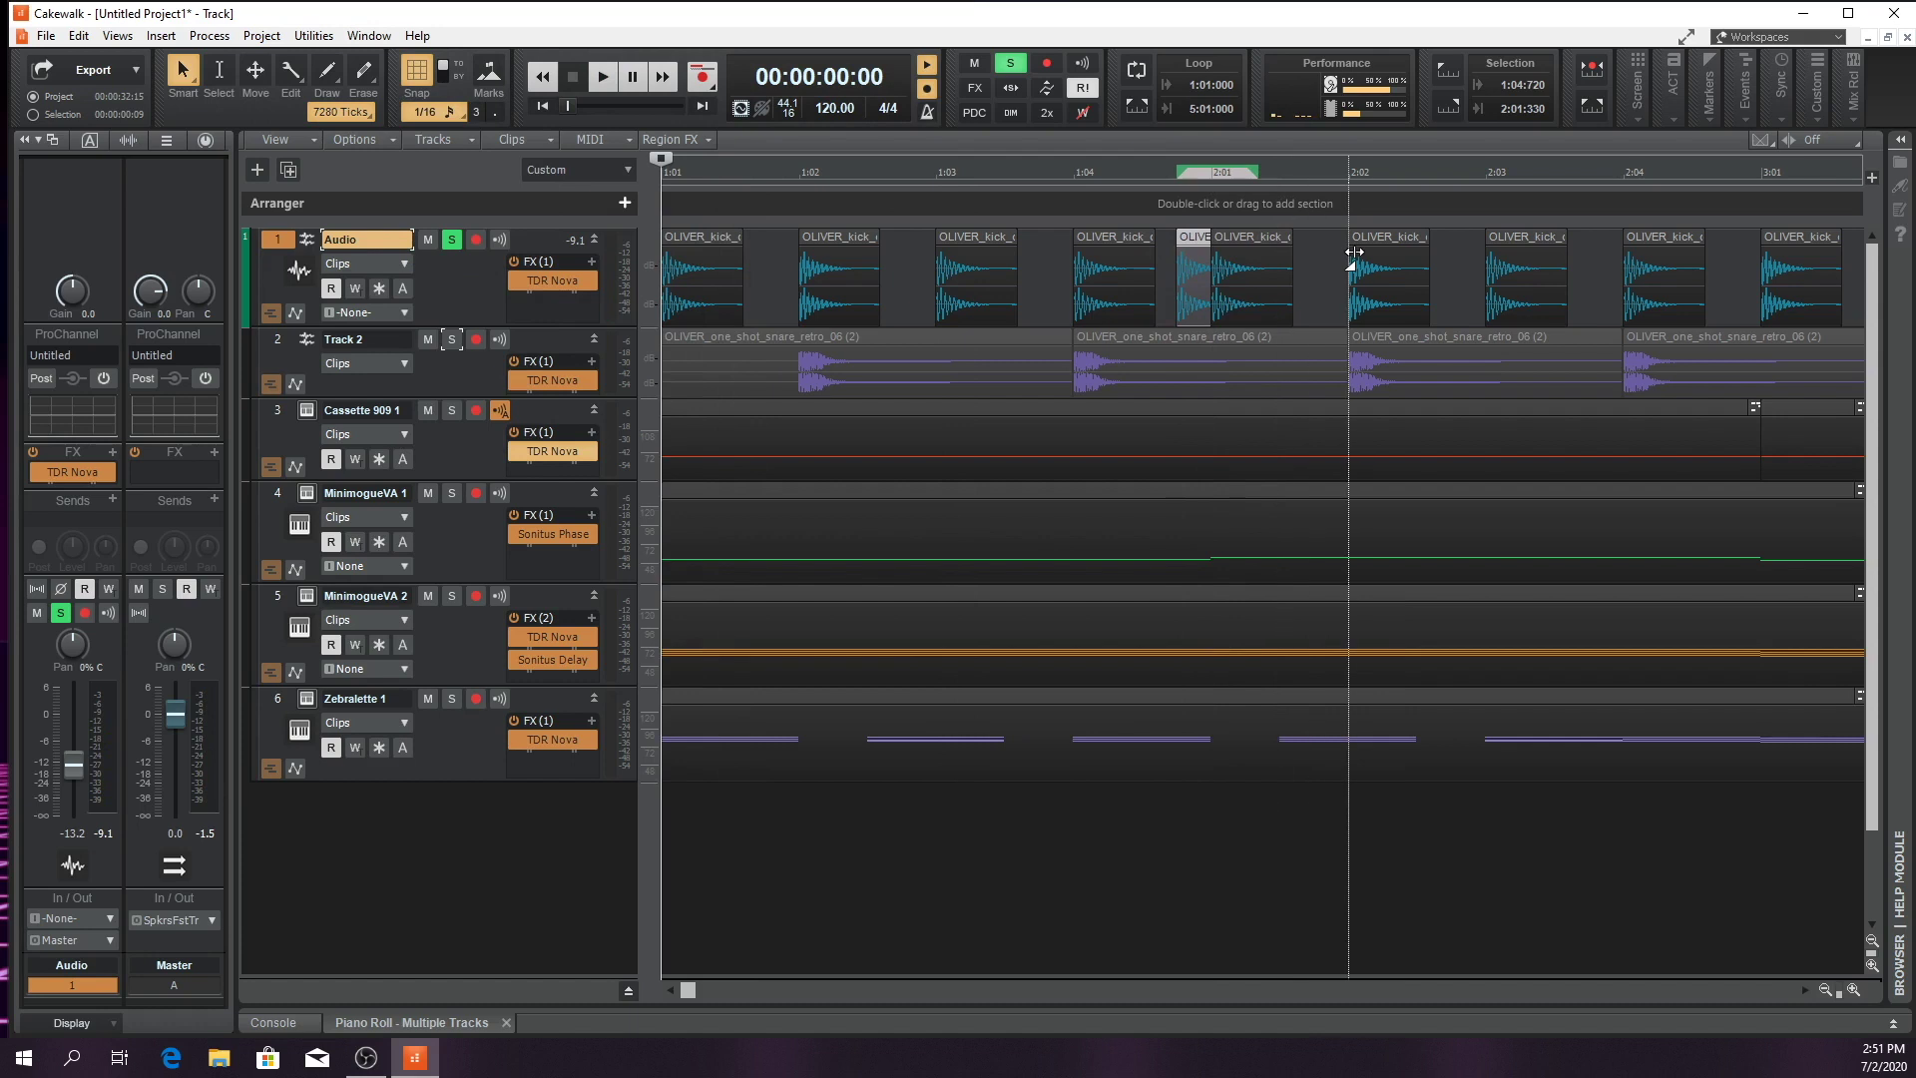
key(space)
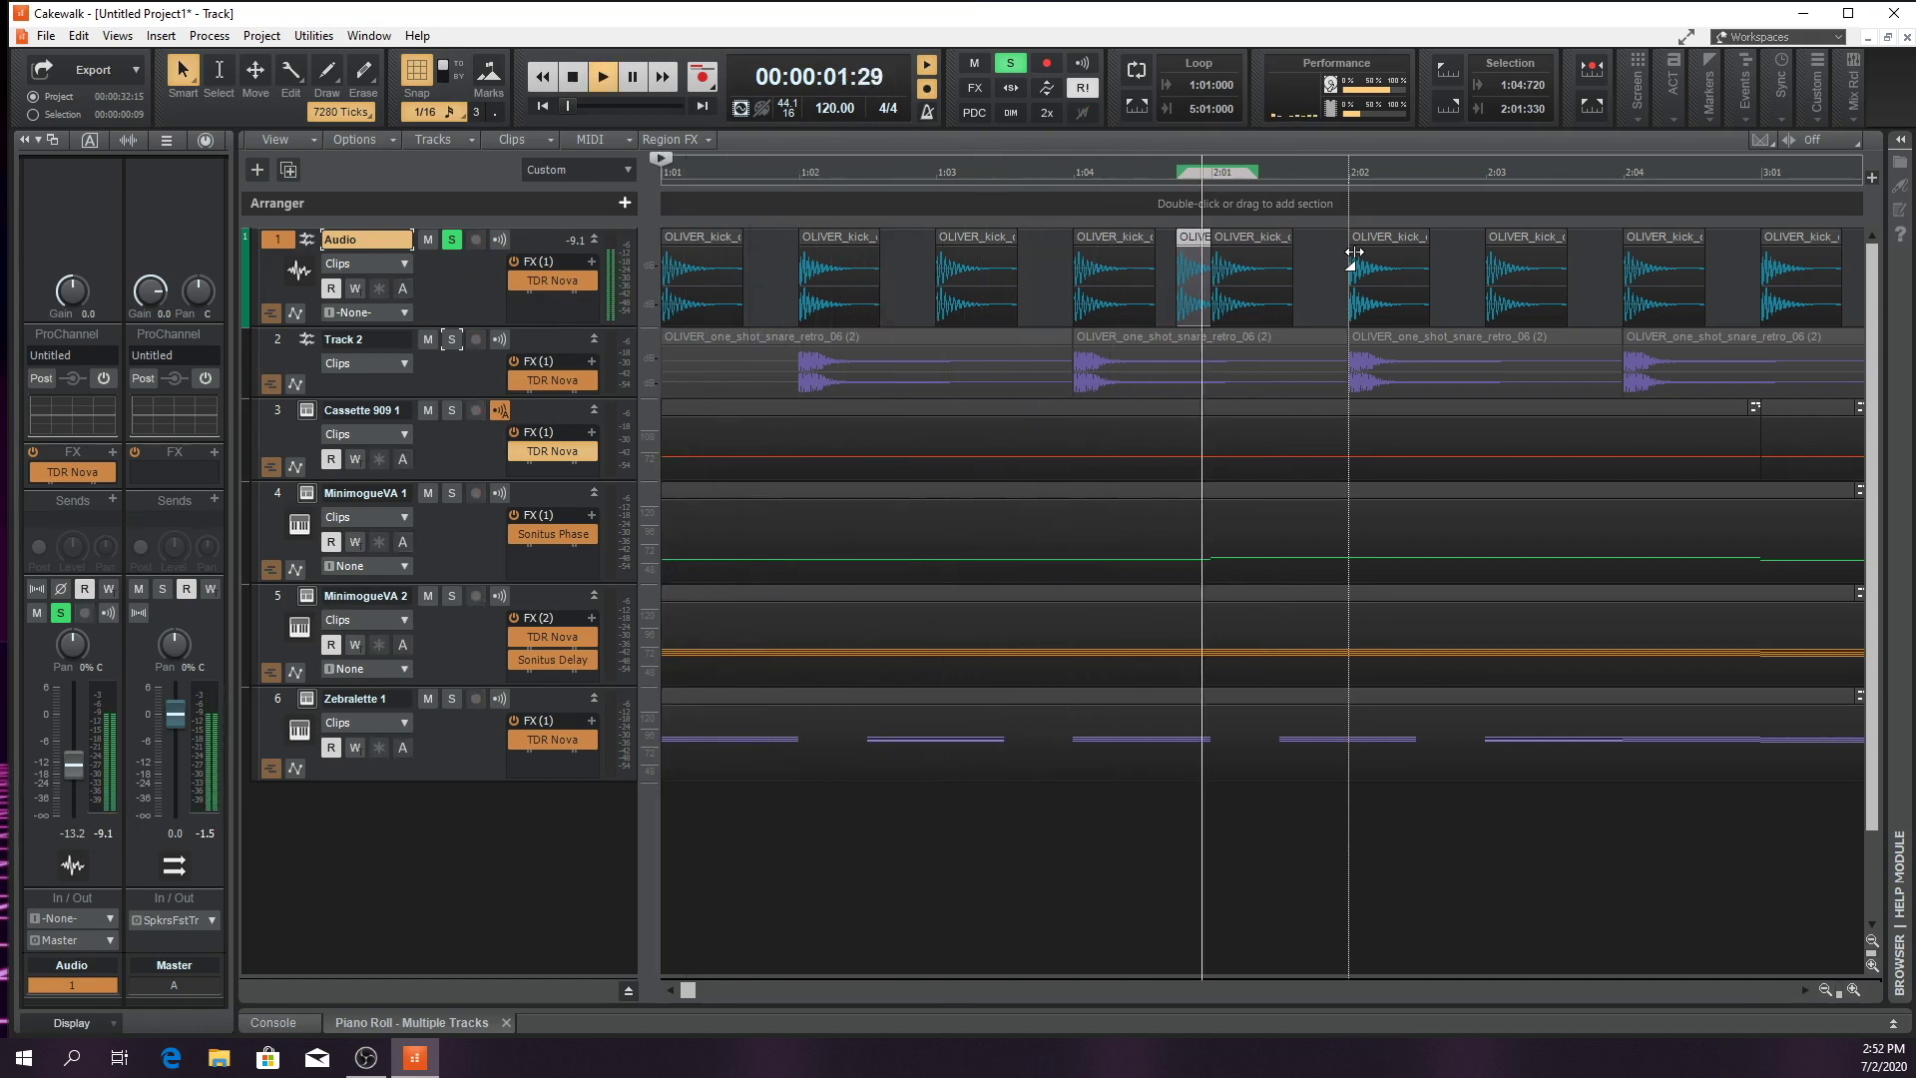
click(543, 106)
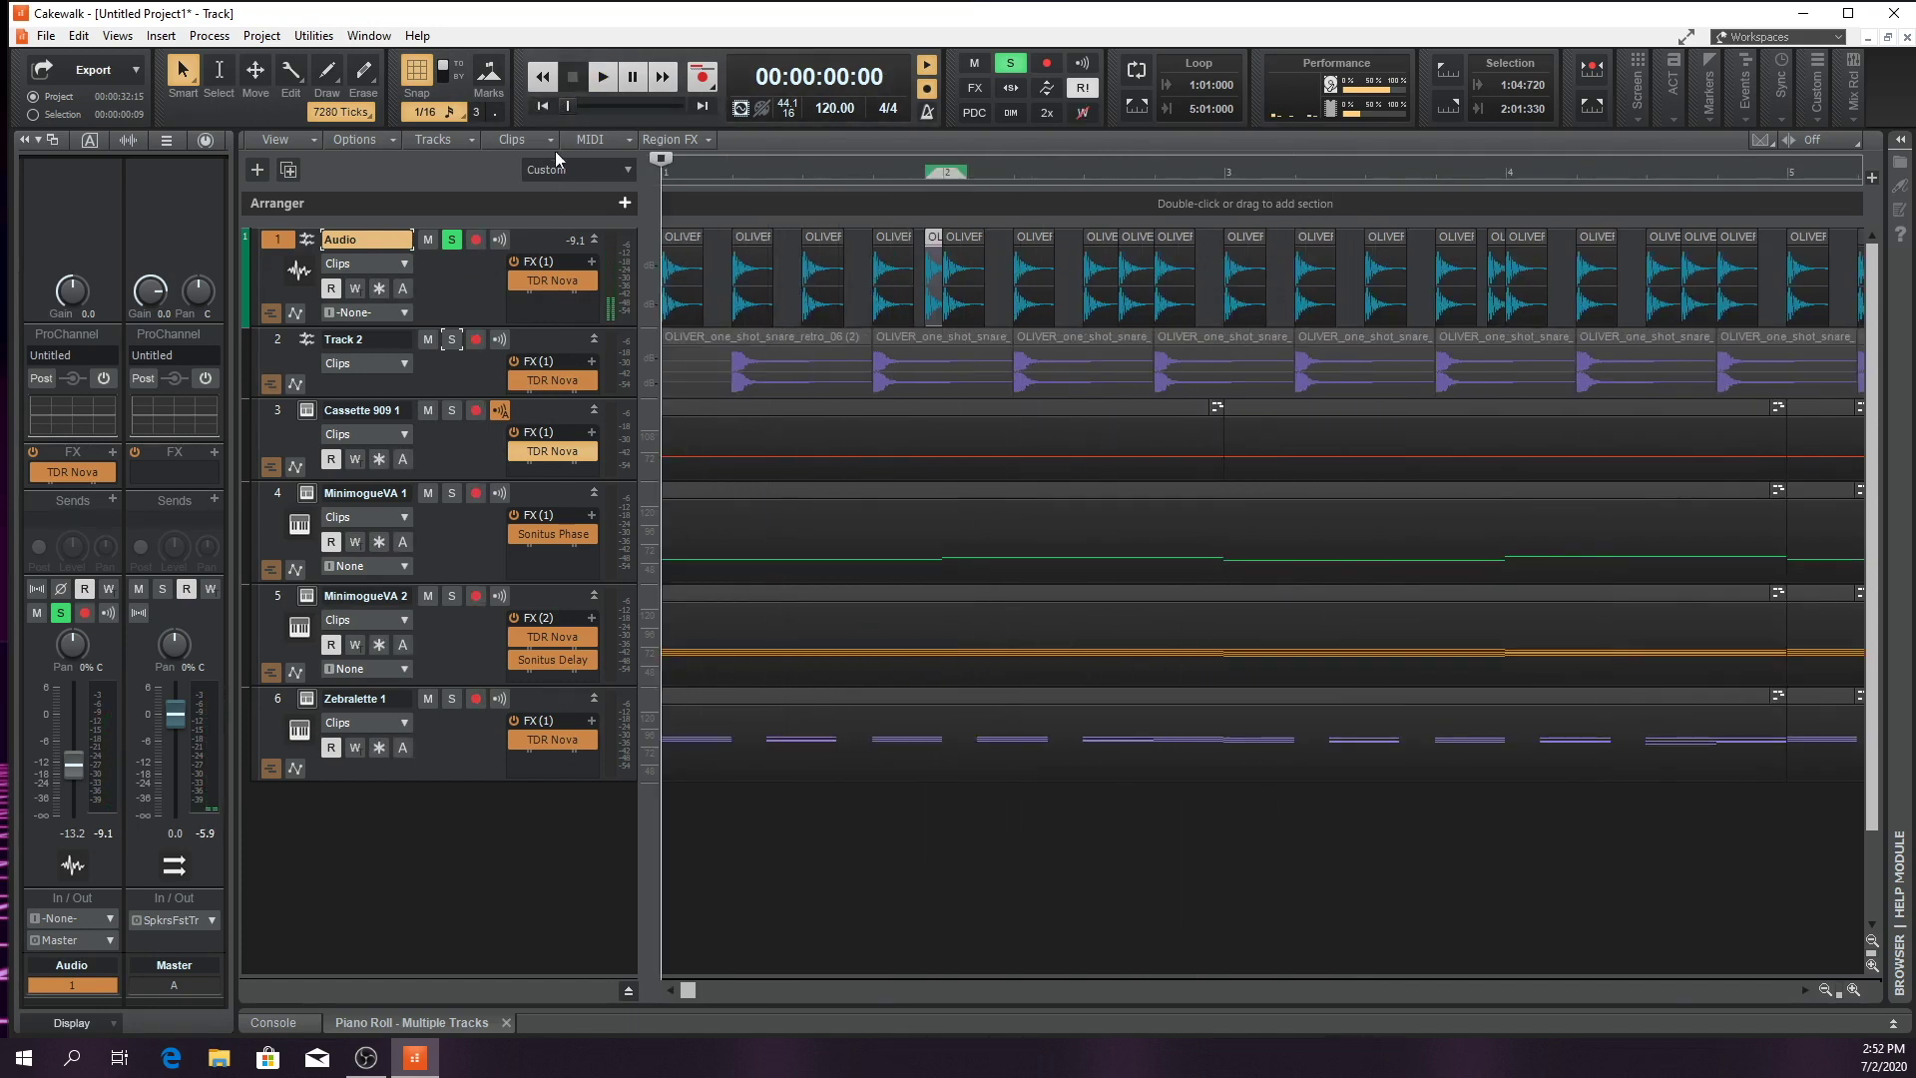
Add Track 2 and Cassette 909 1 to the solo and play all three drum tracks together
click(451, 339)
key(space)
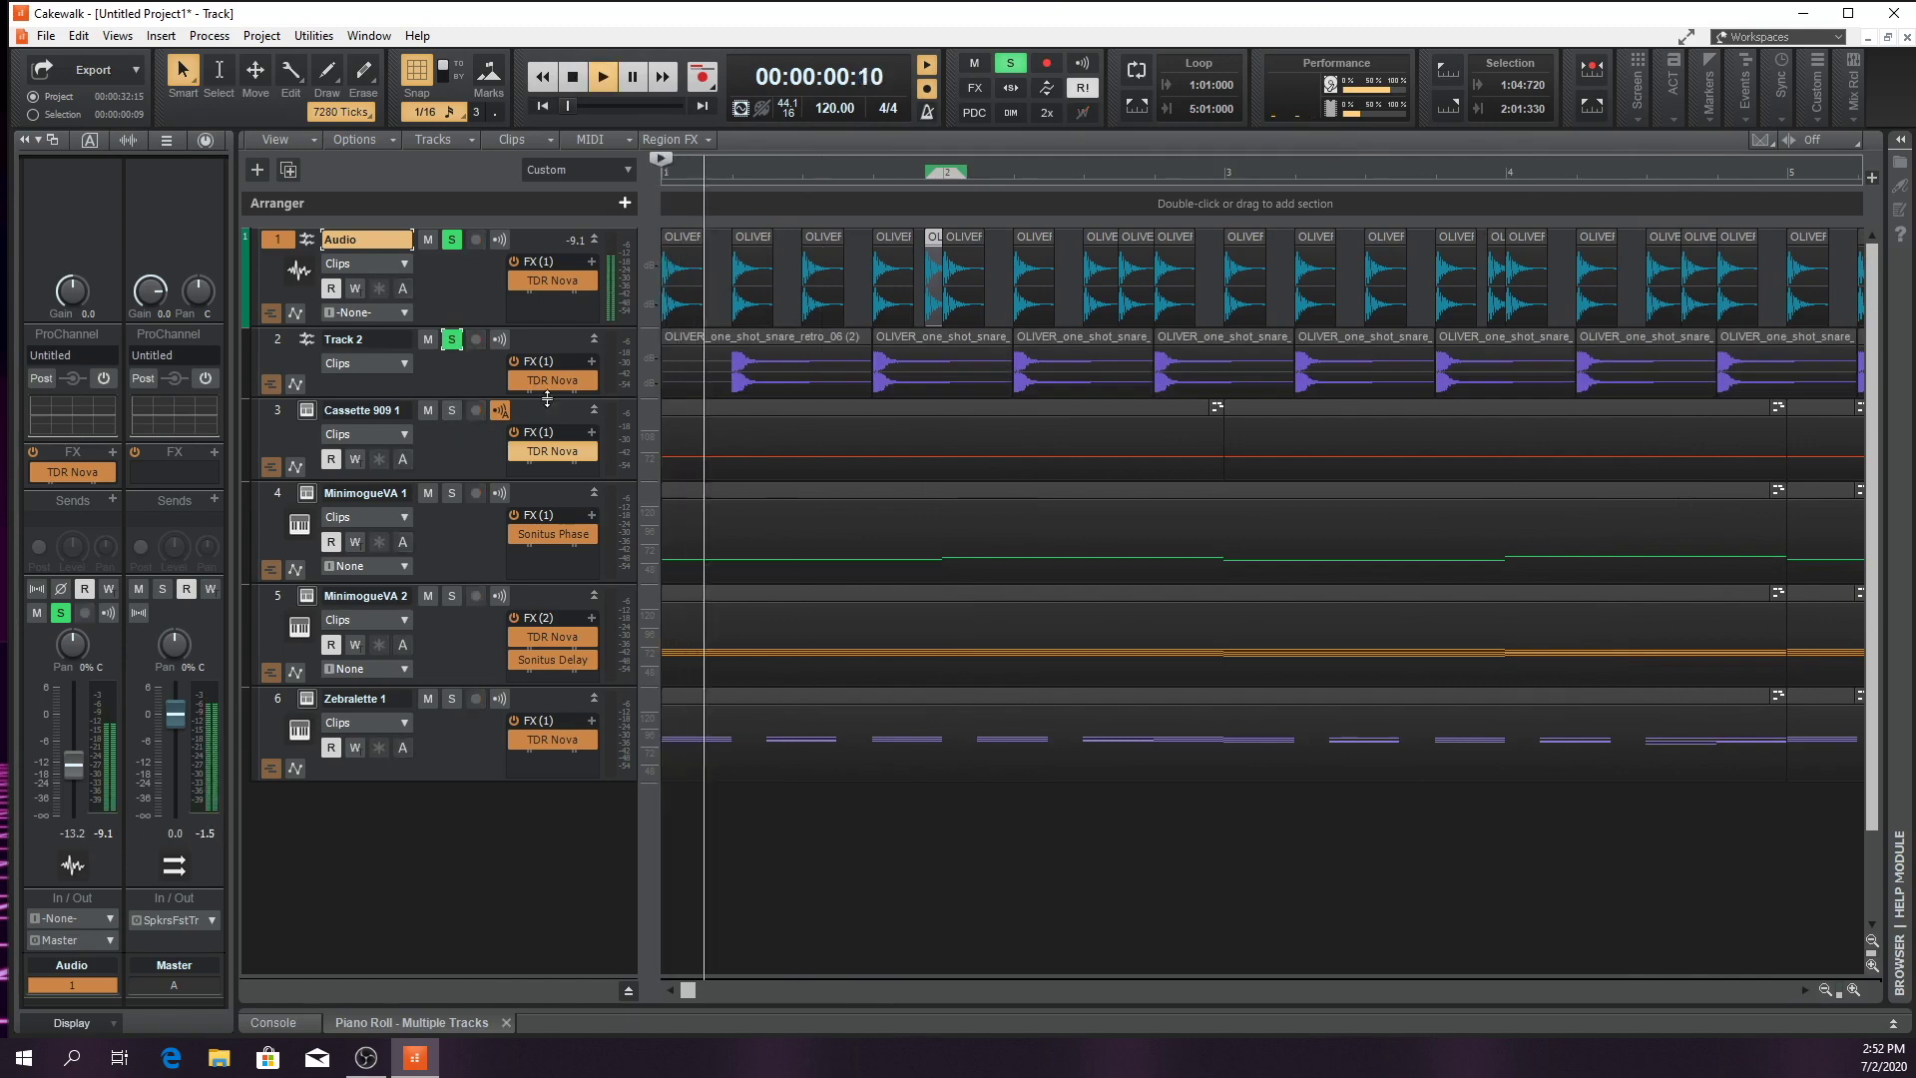
click(451, 410)
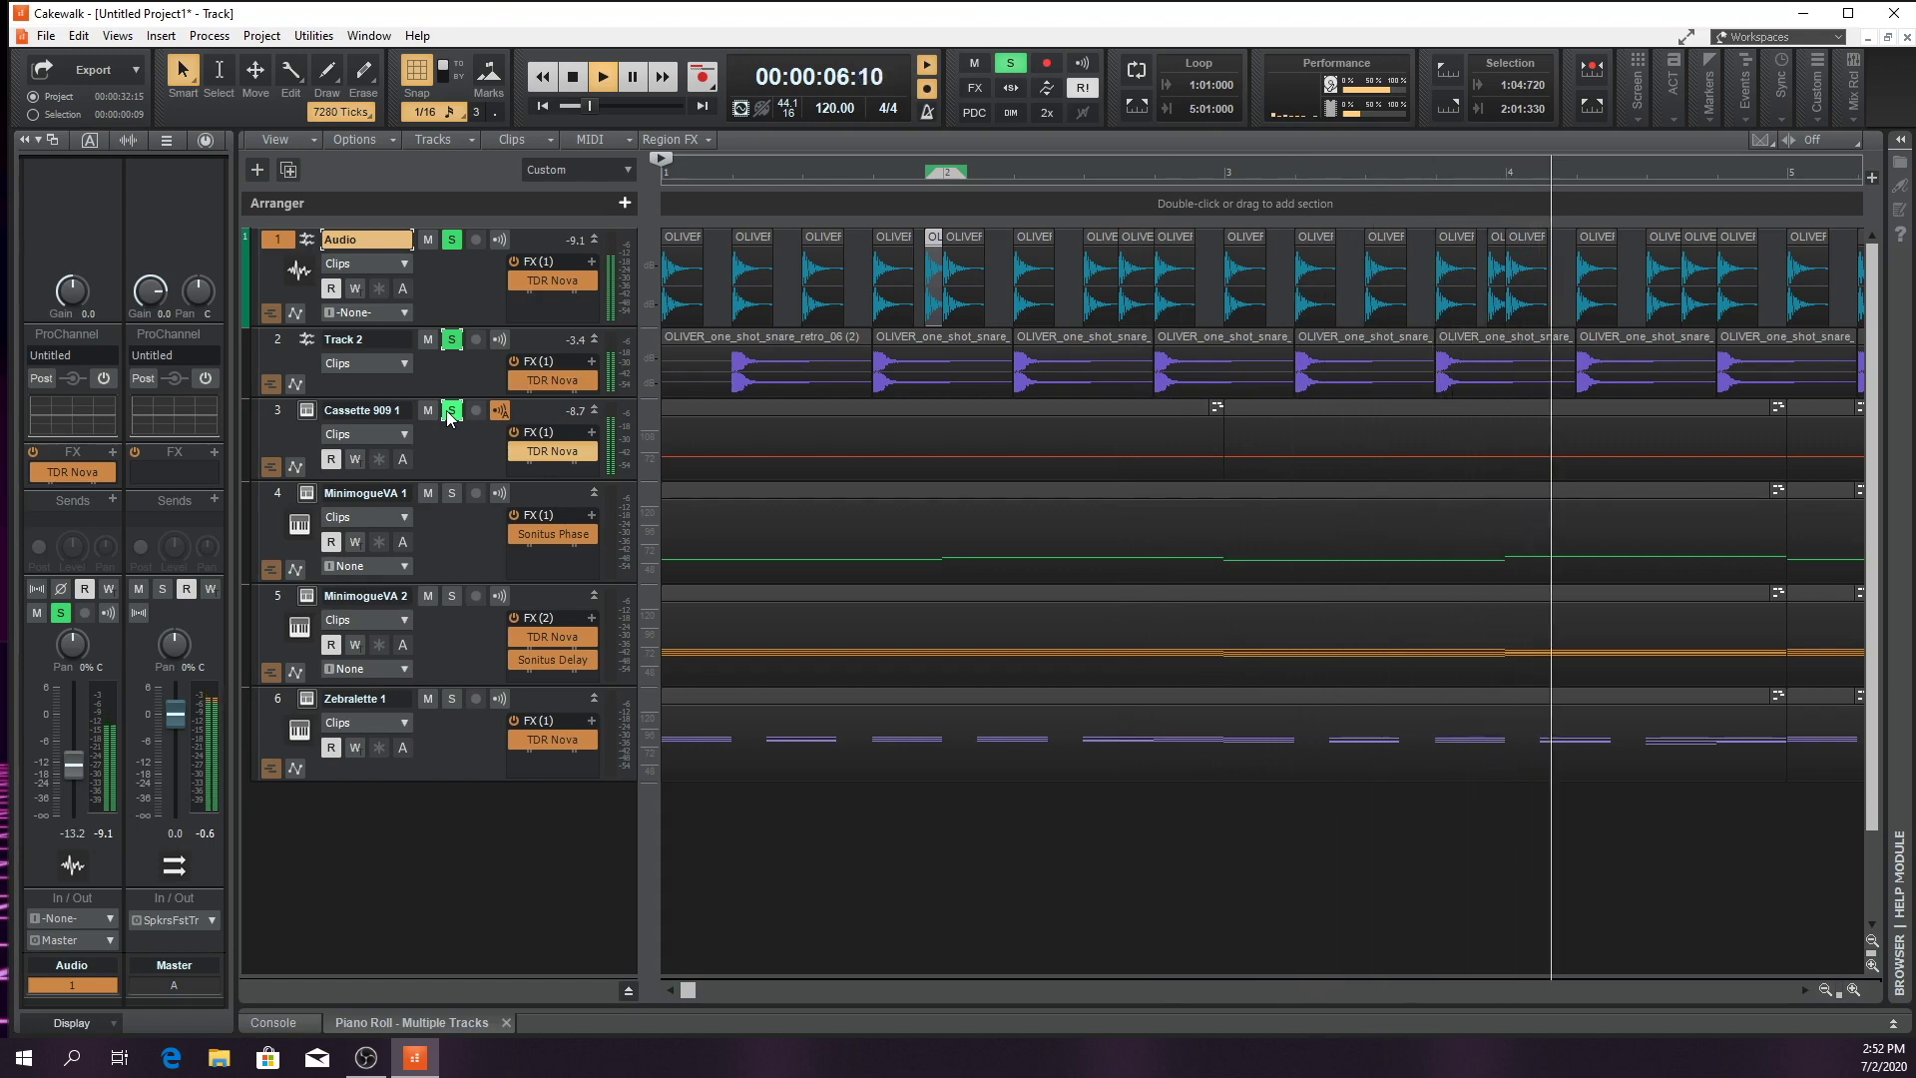
key(space)
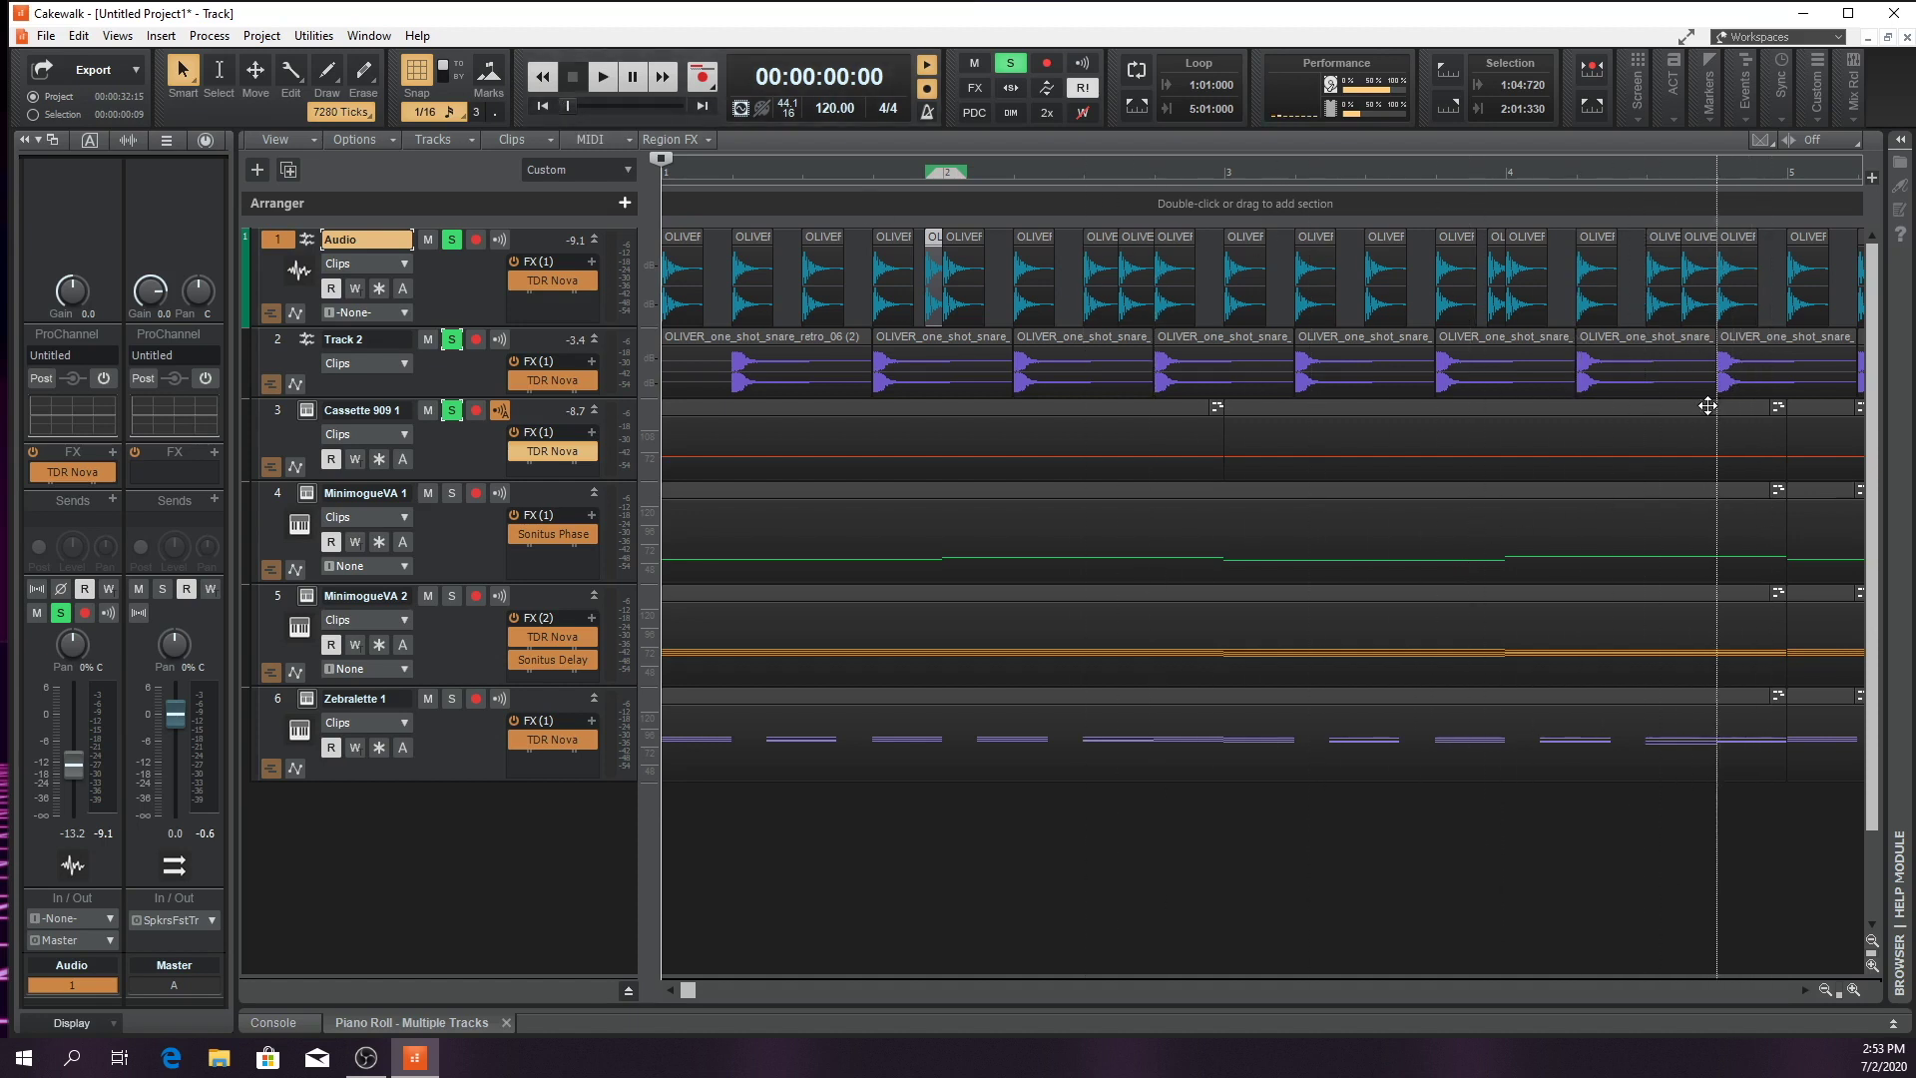
Replace the Audio track's kick clips in bars 5 to 8 with a copy of the four-bar pattern from bars 1 to 4
click(1825, 990)
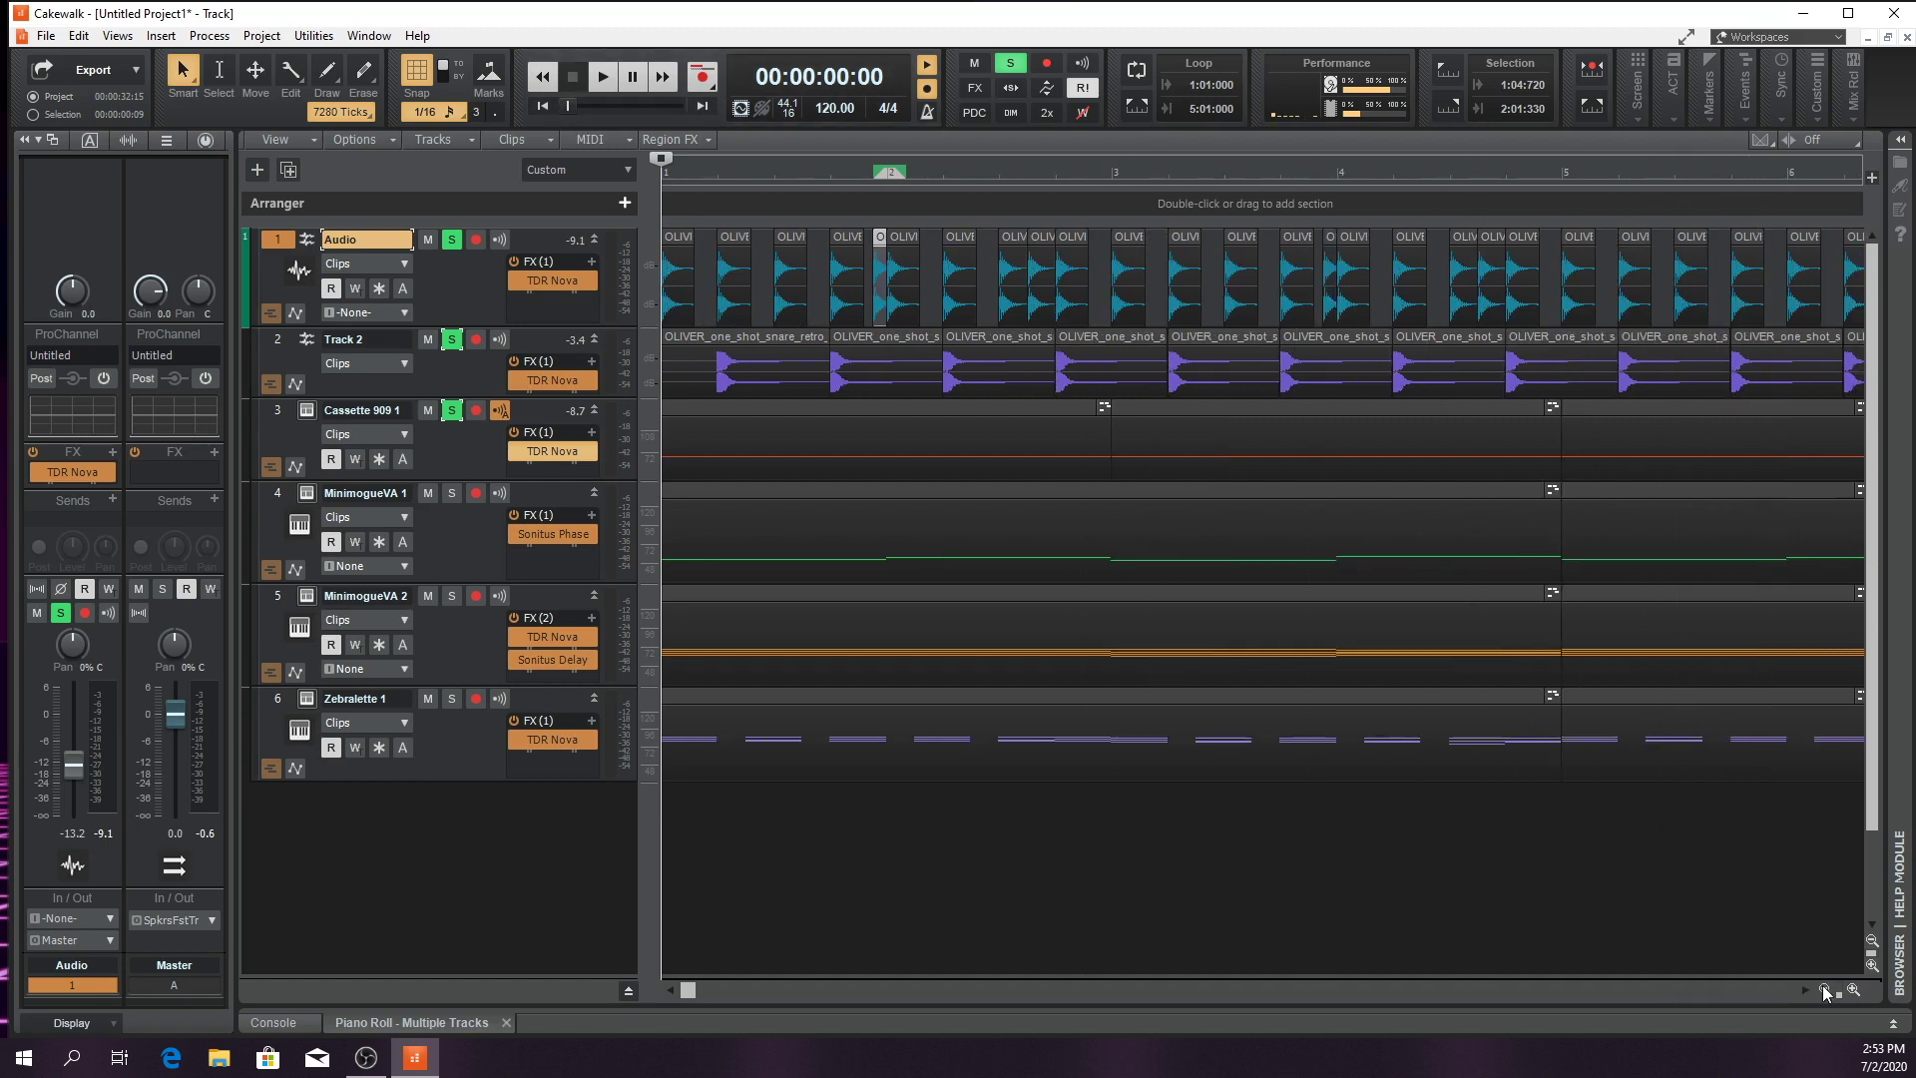
click(1825, 990)
click(1825, 990)
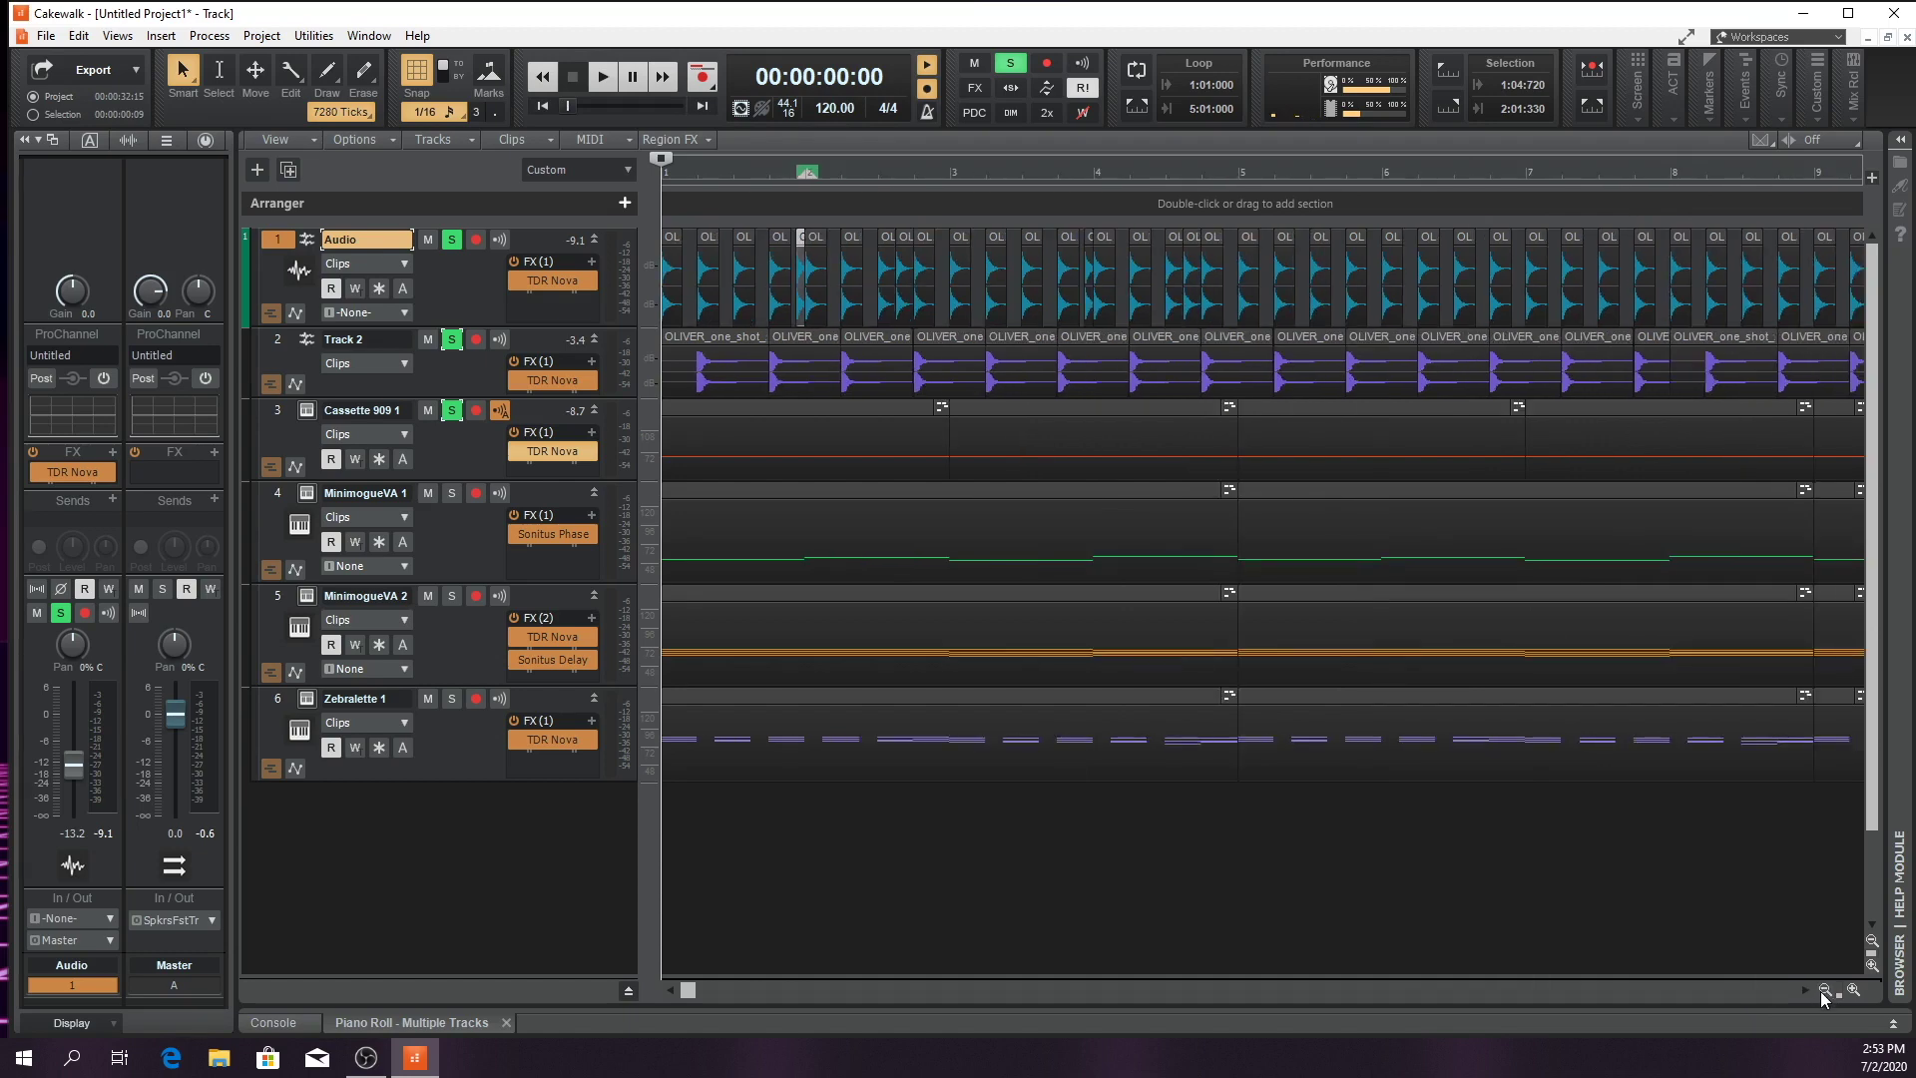
click(1824, 989)
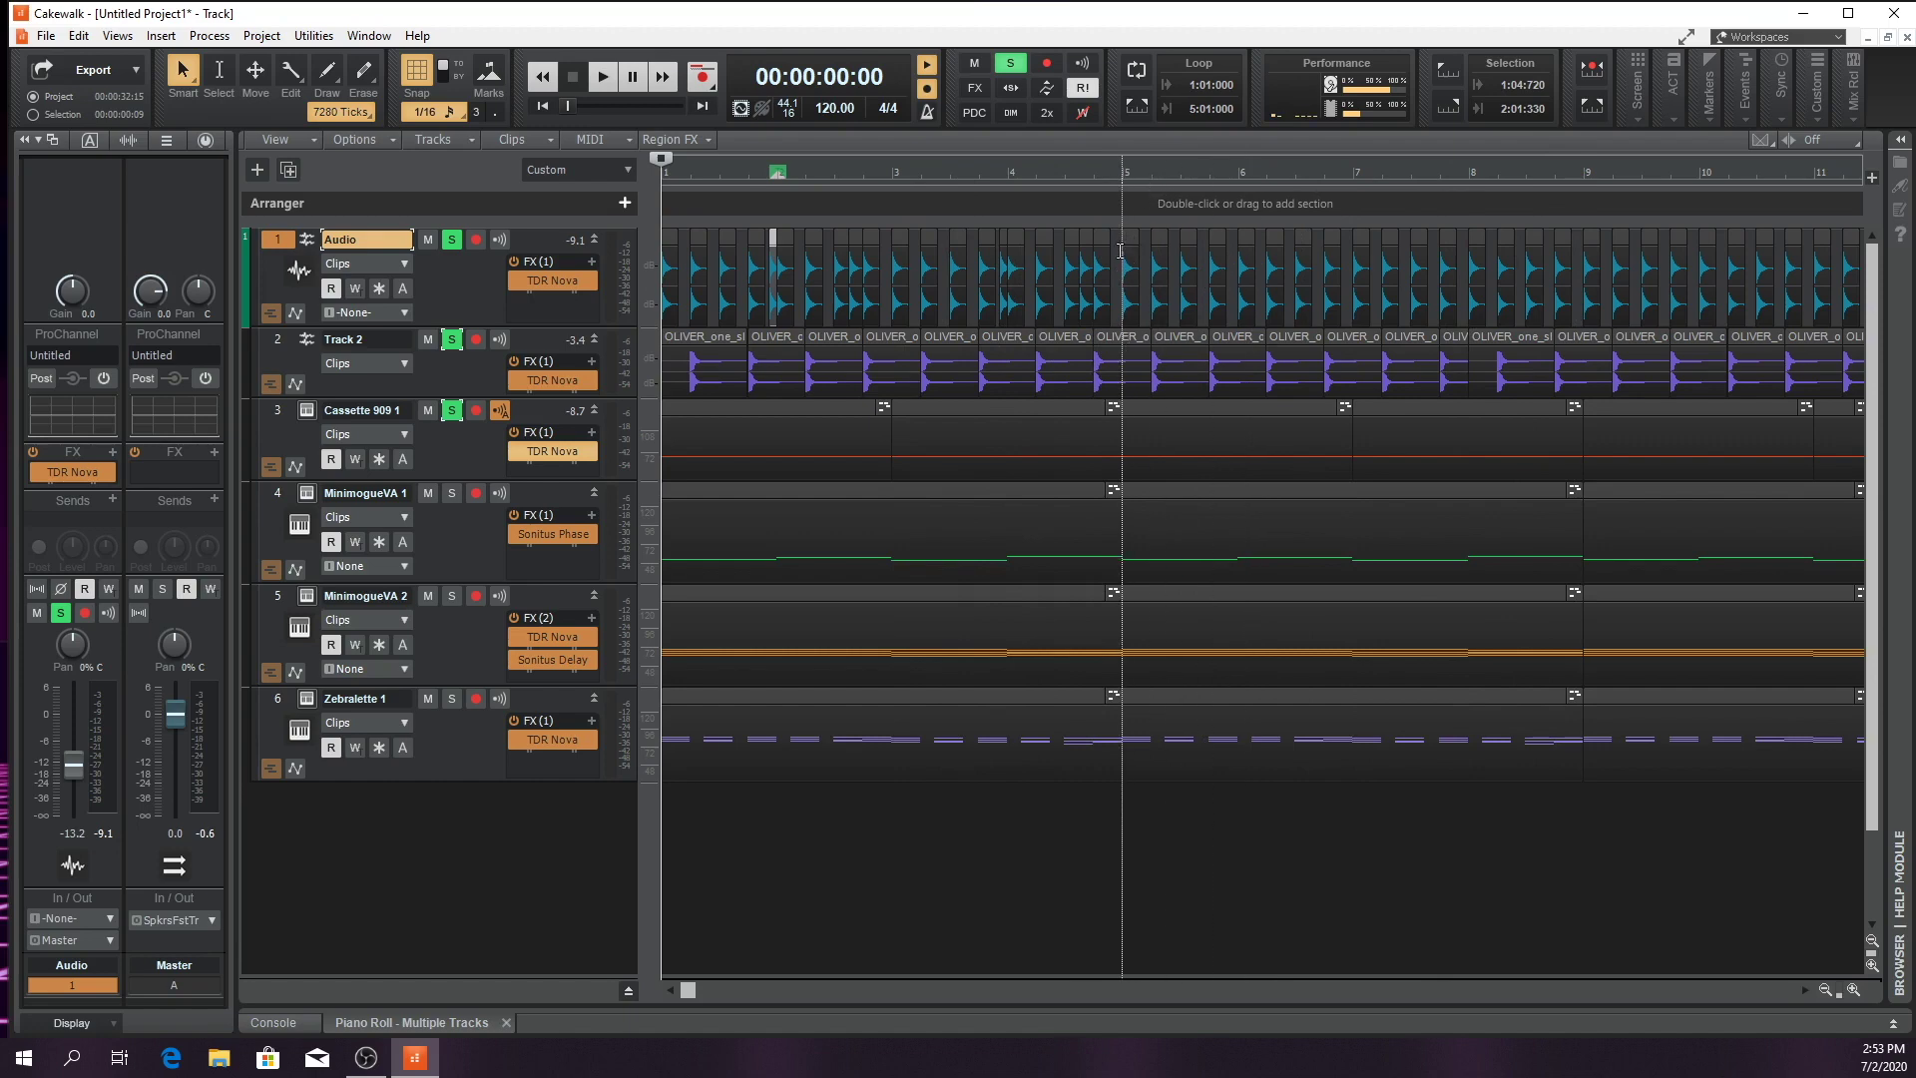
drag(1119, 250, 1580, 296)
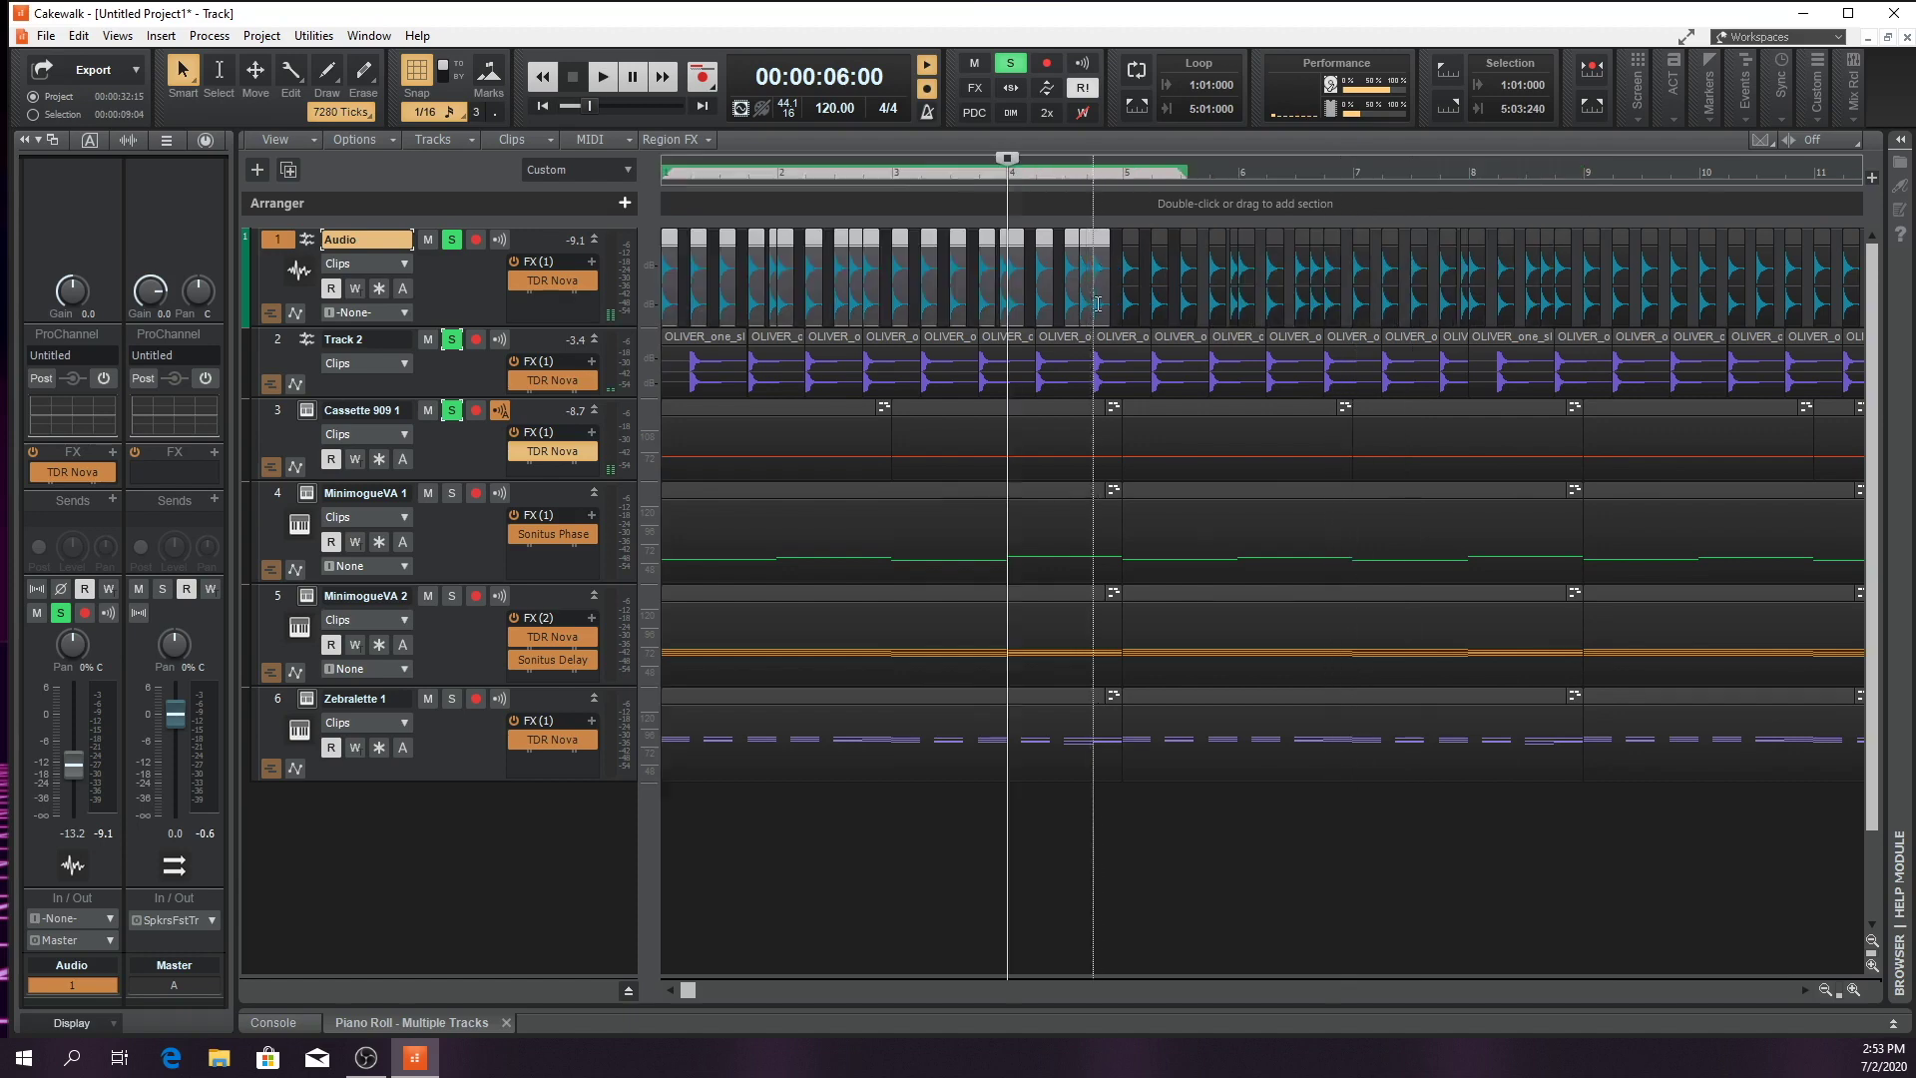
Copy the snare clip at 4:02 on Track 2 and place the now marker at 00:00:07:22
click(1068, 338)
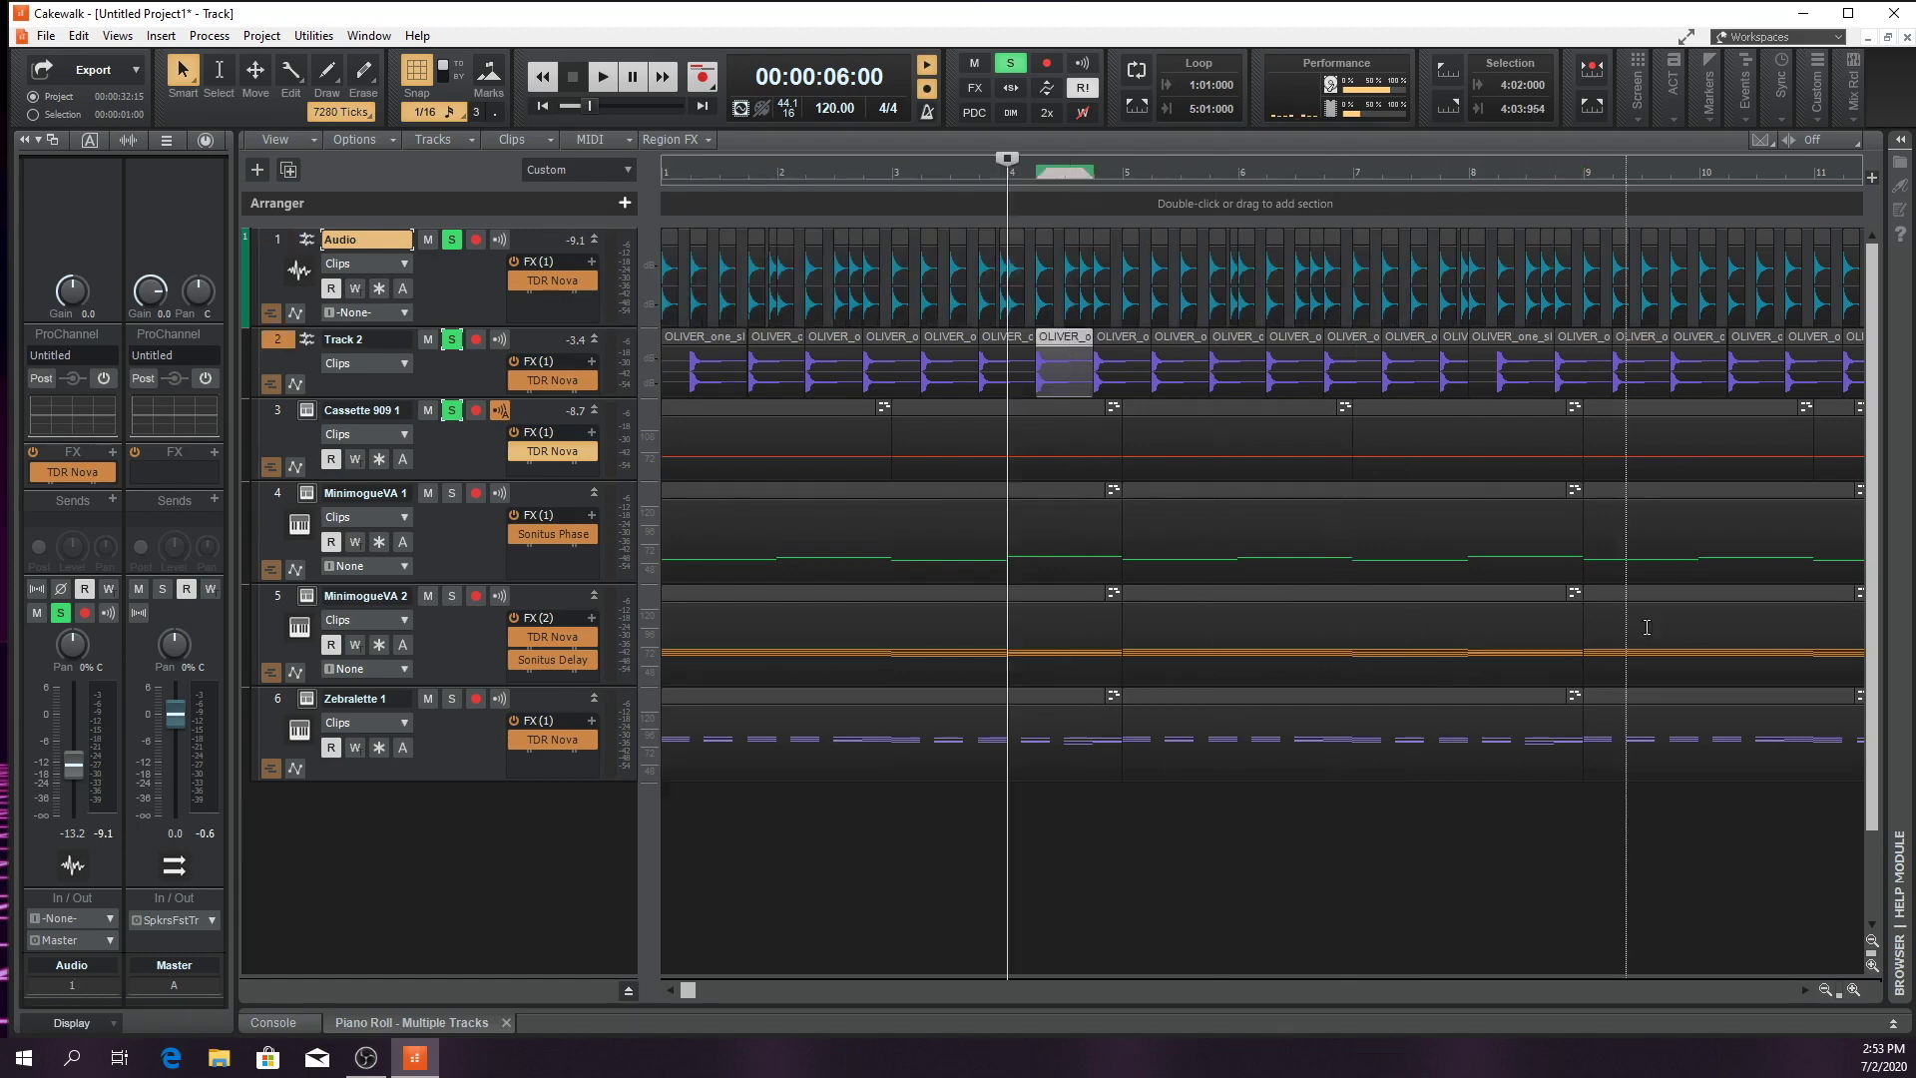
click(1853, 990)
click(1852, 990)
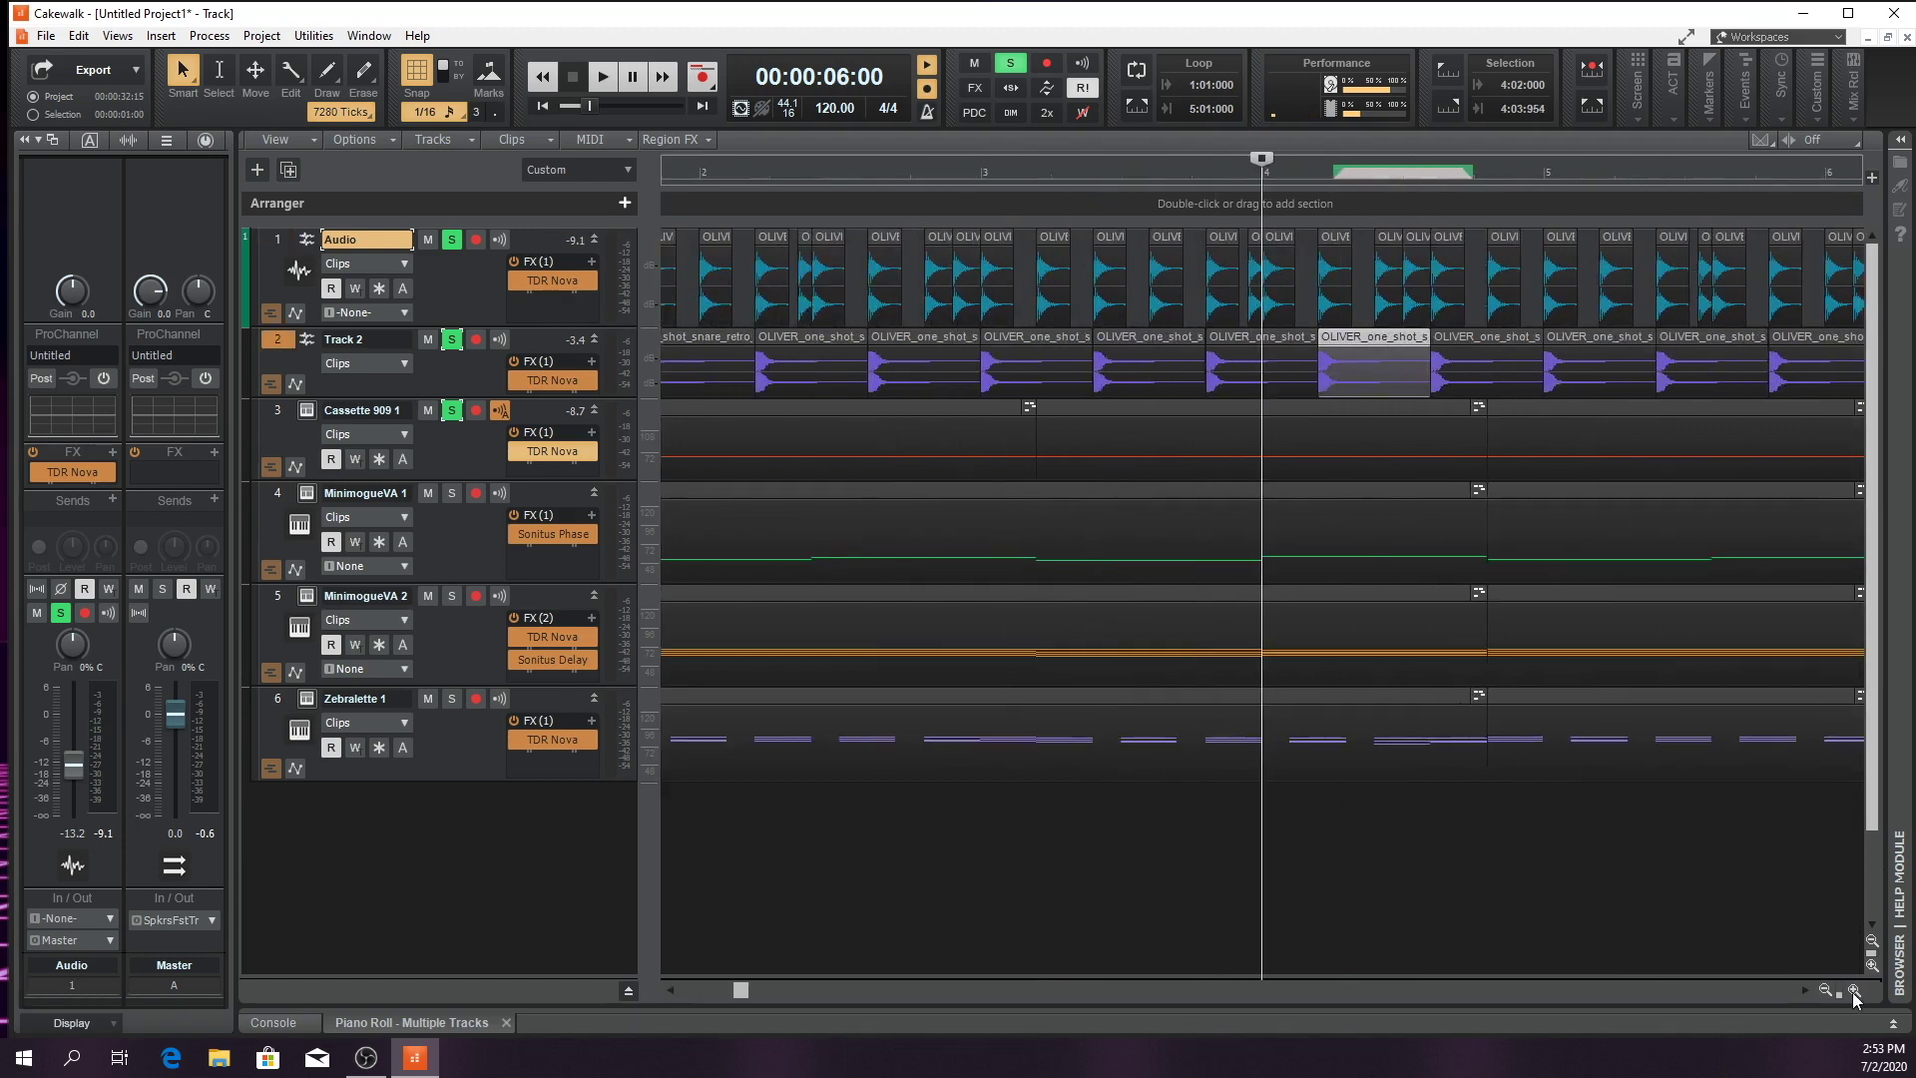
click(1853, 990)
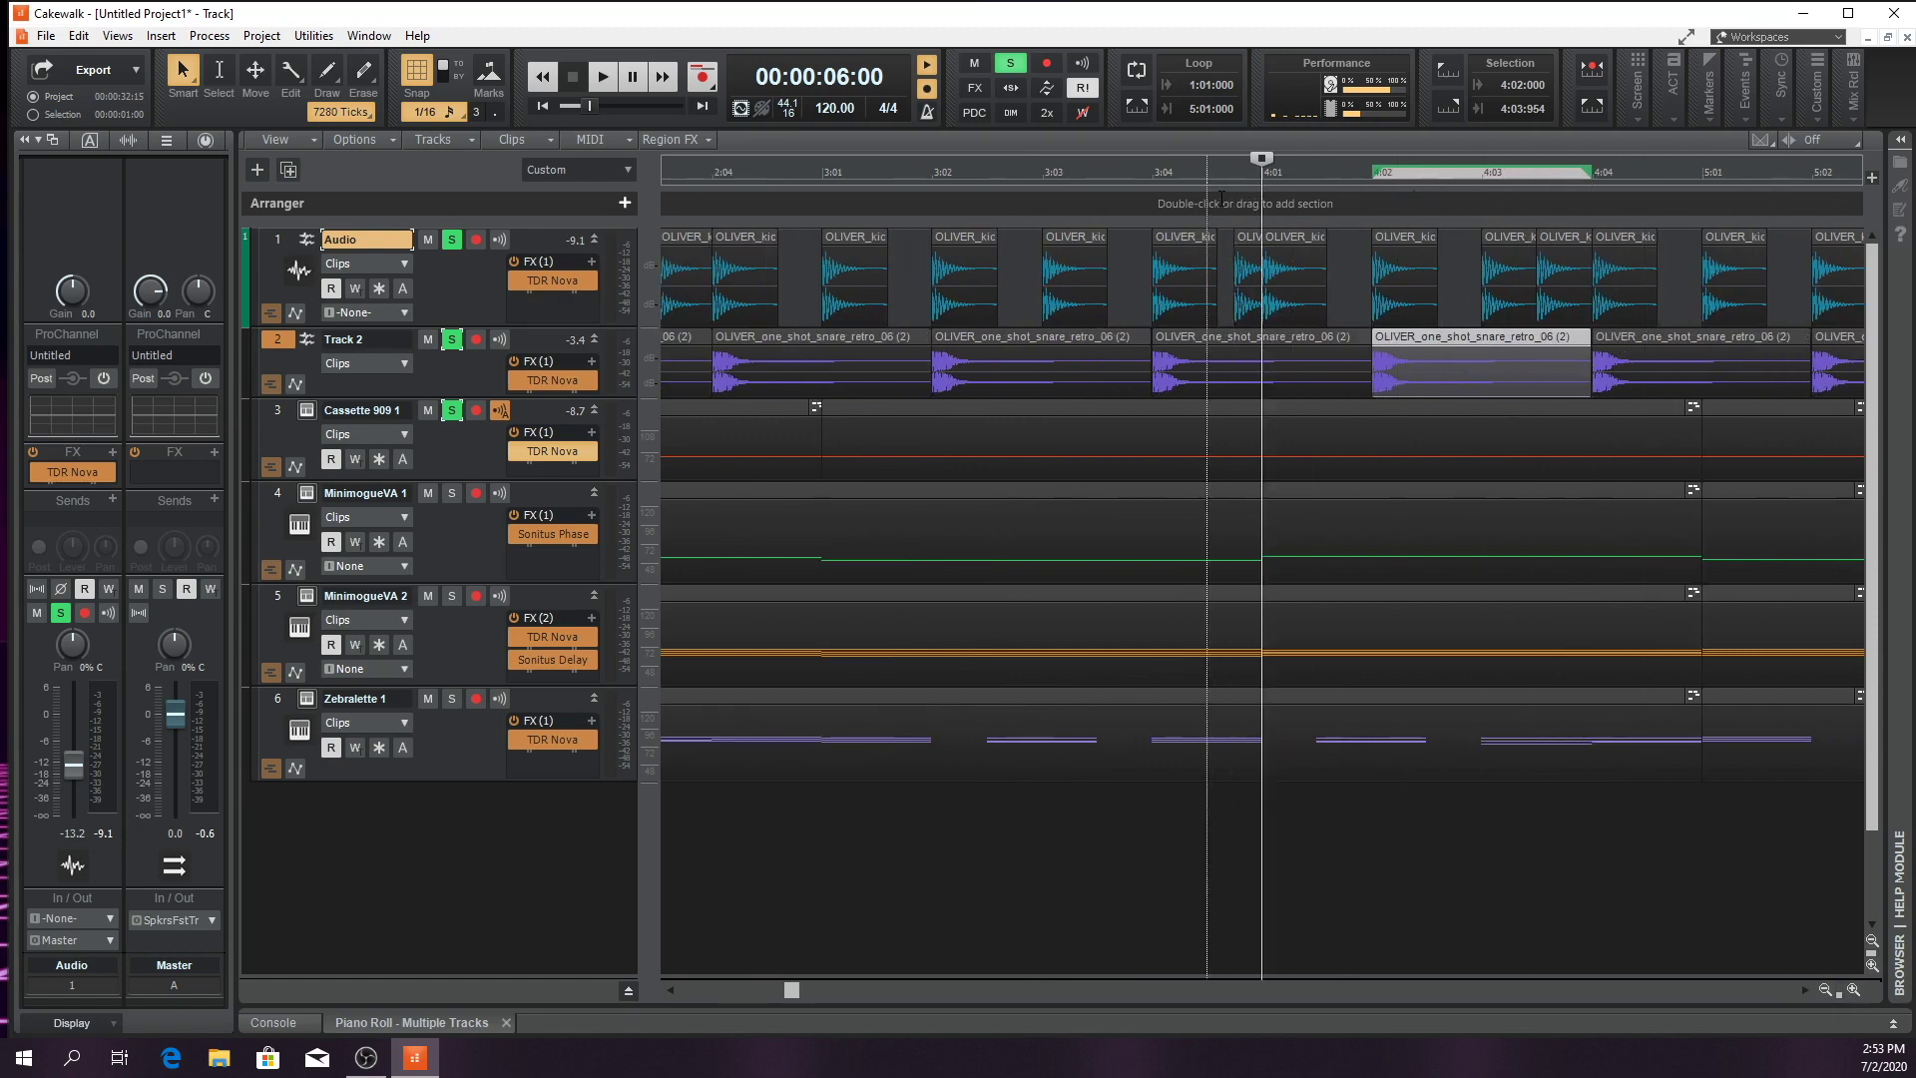
click(1592, 175)
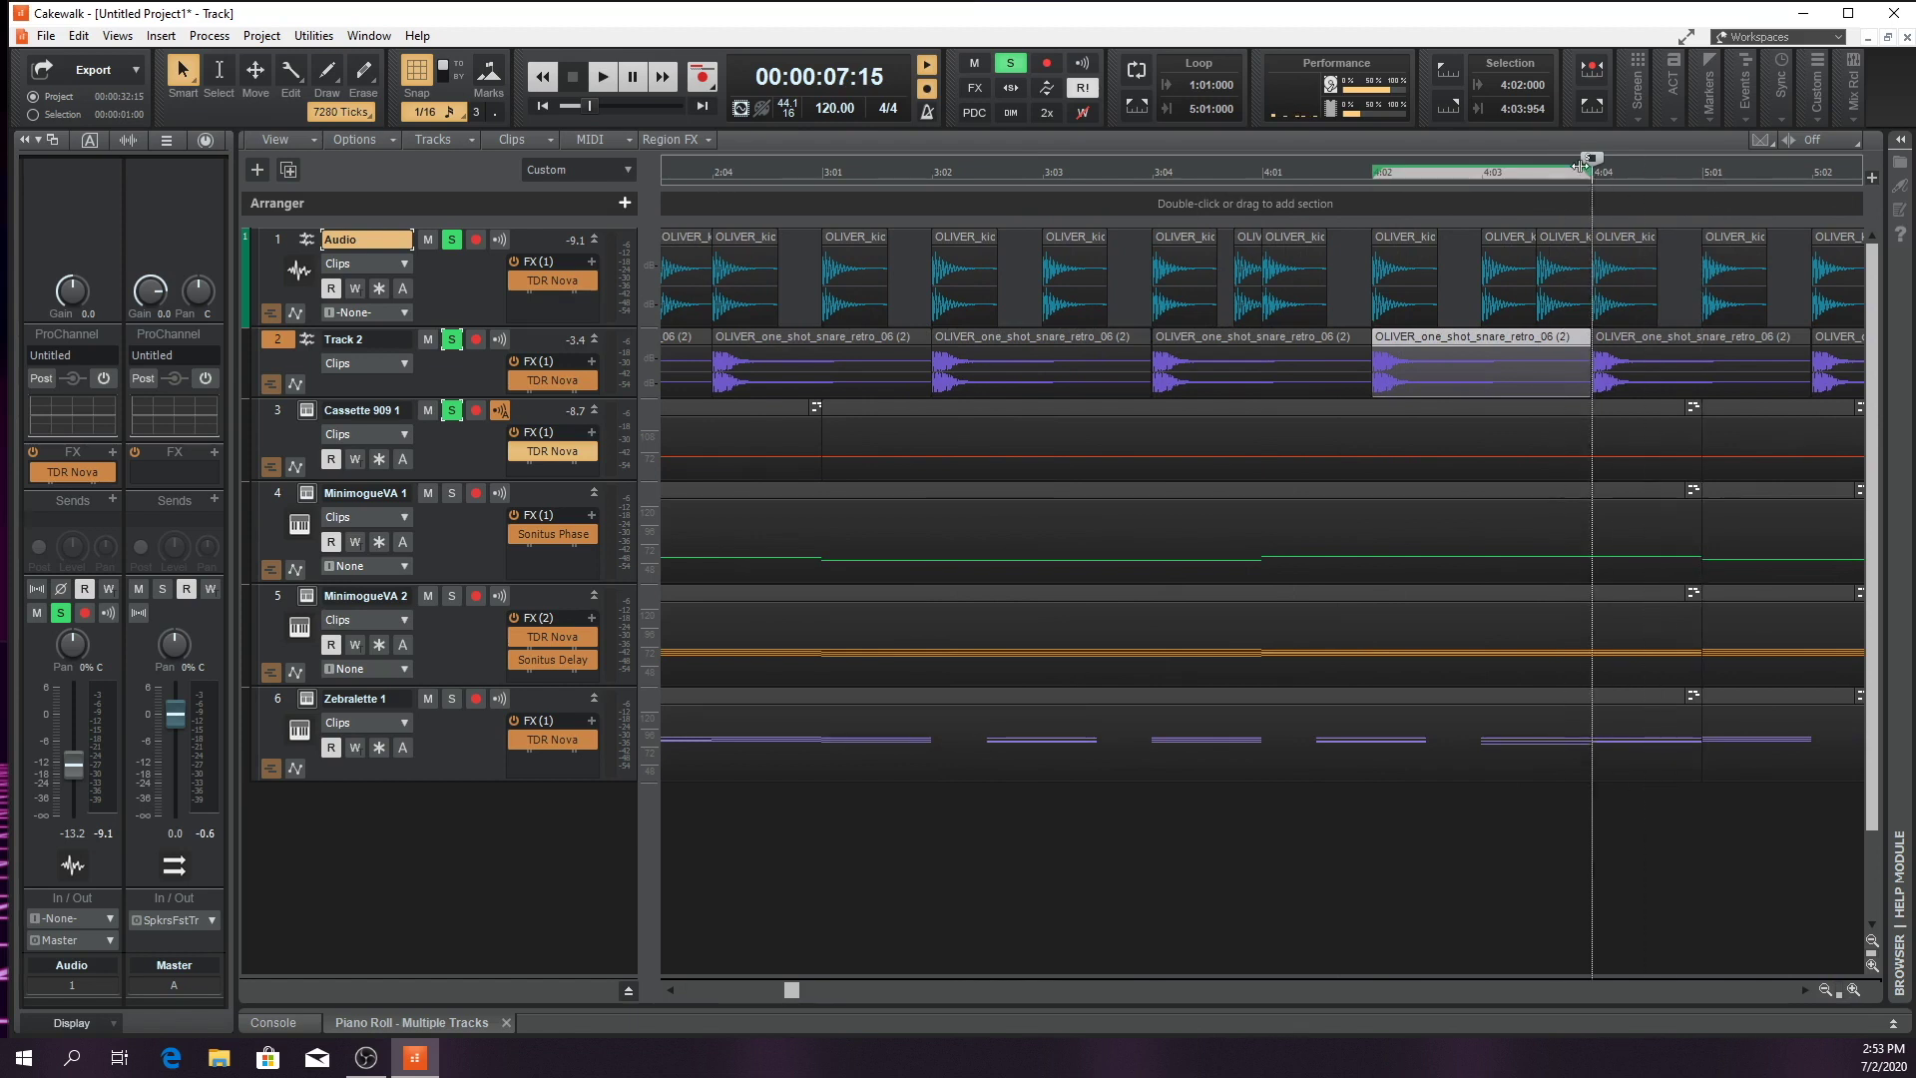
click(1655, 178)
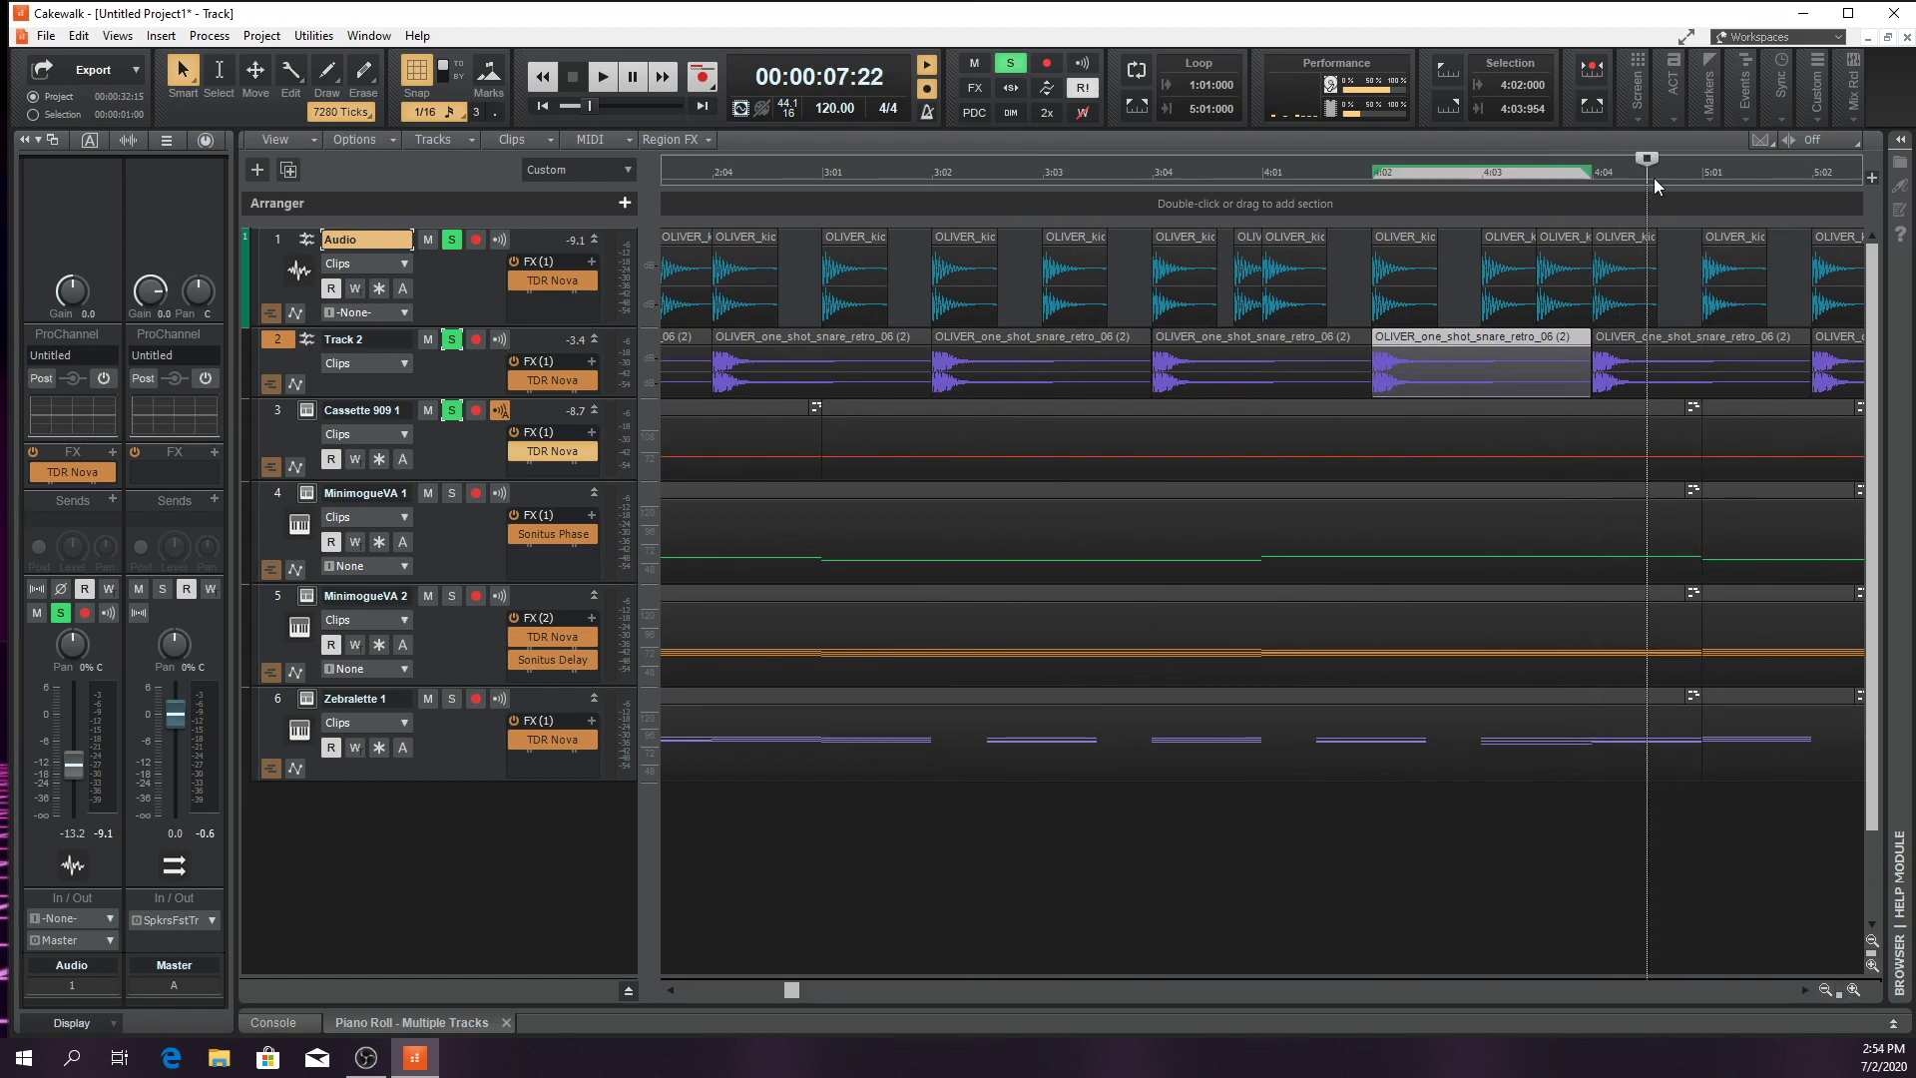
Make Track 2 the active track and paste the snare clip there at 00:00:07:22
key(ctrl+v)
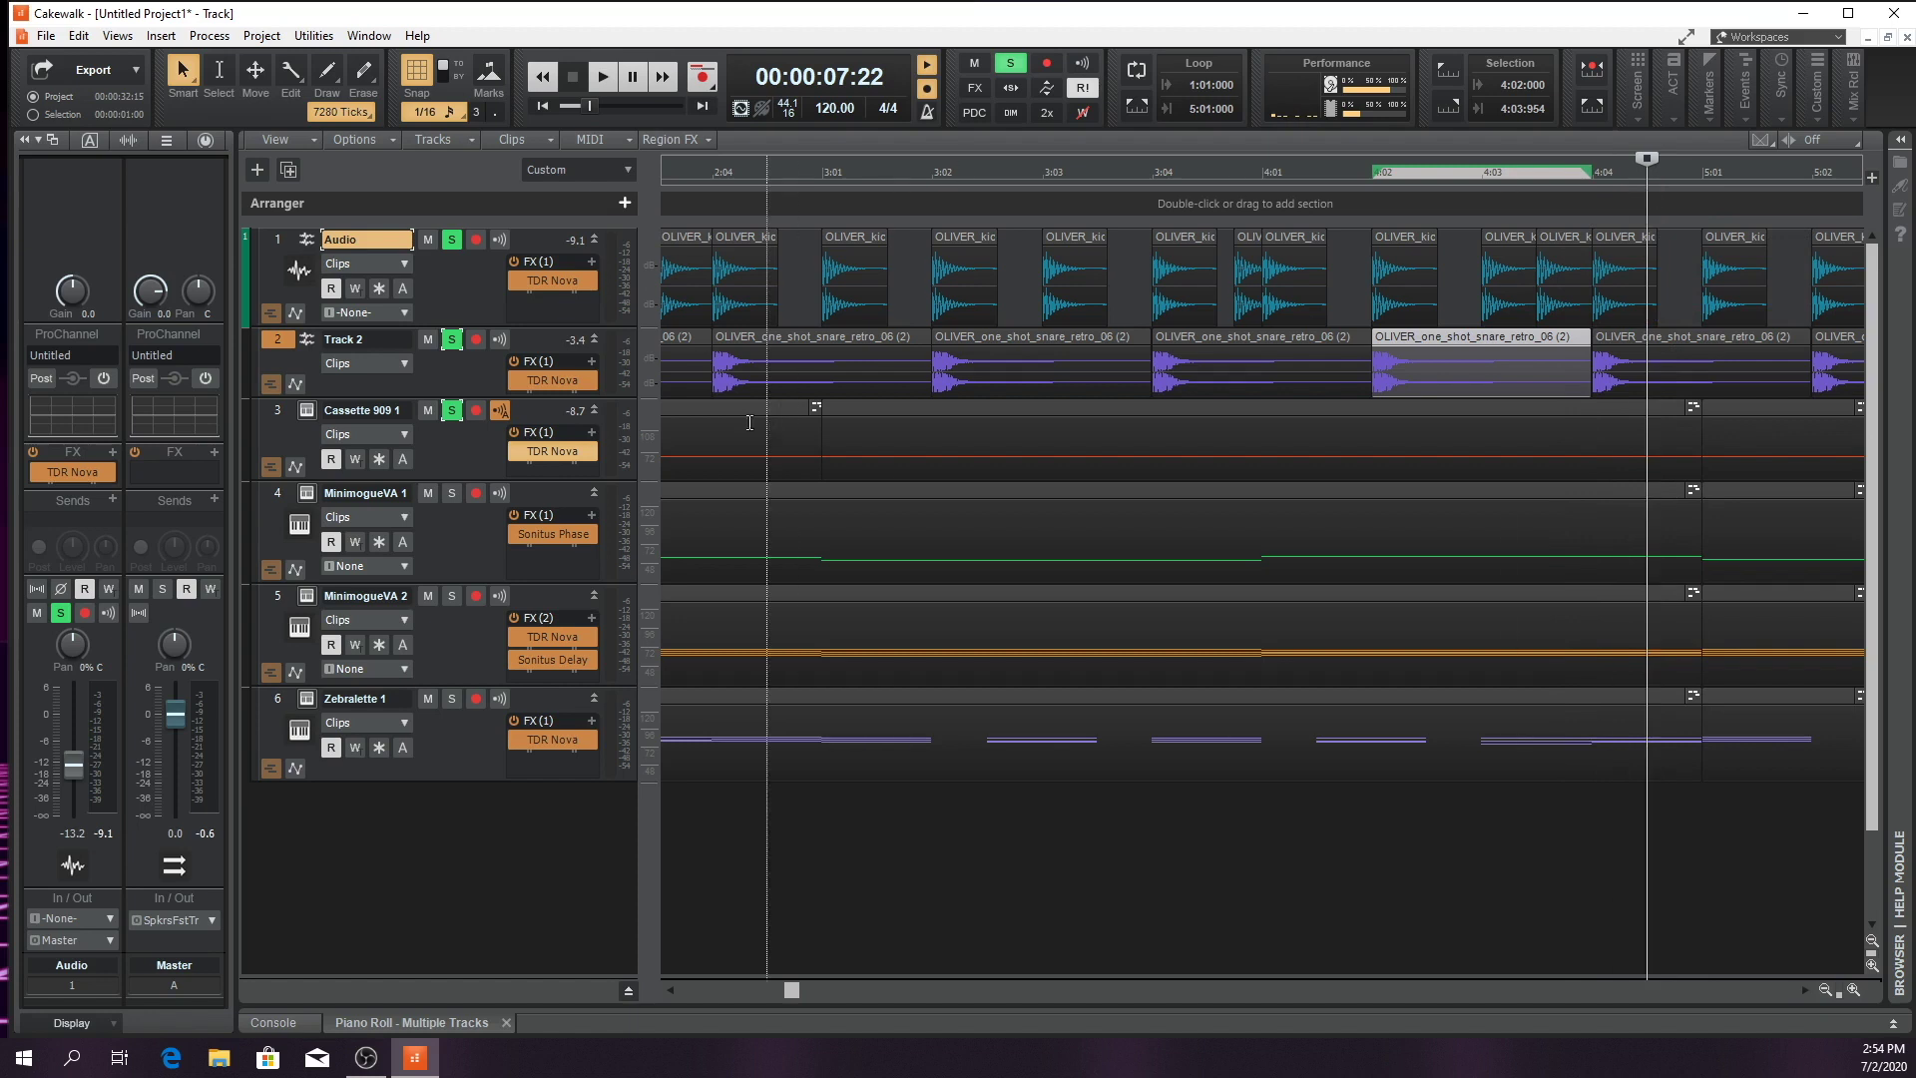
click(451, 374)
click(319, 237)
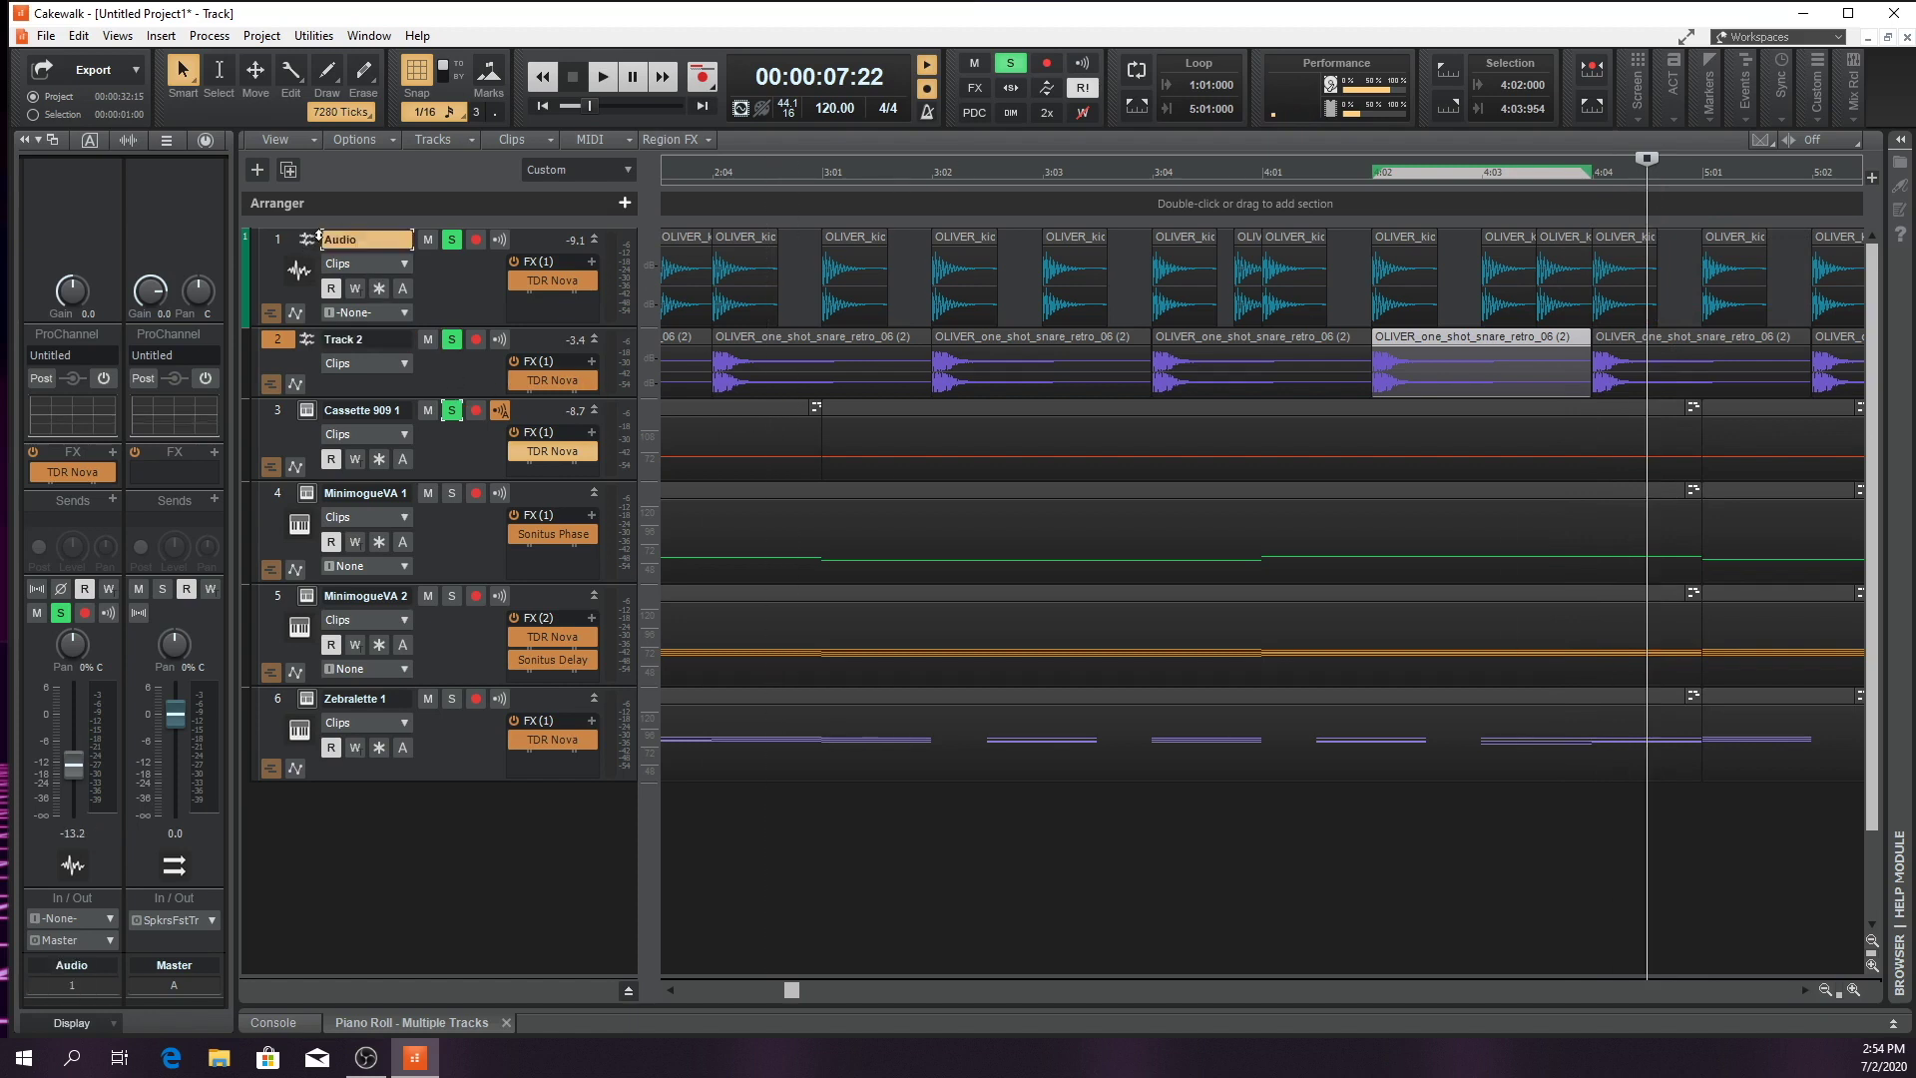
click(363, 344)
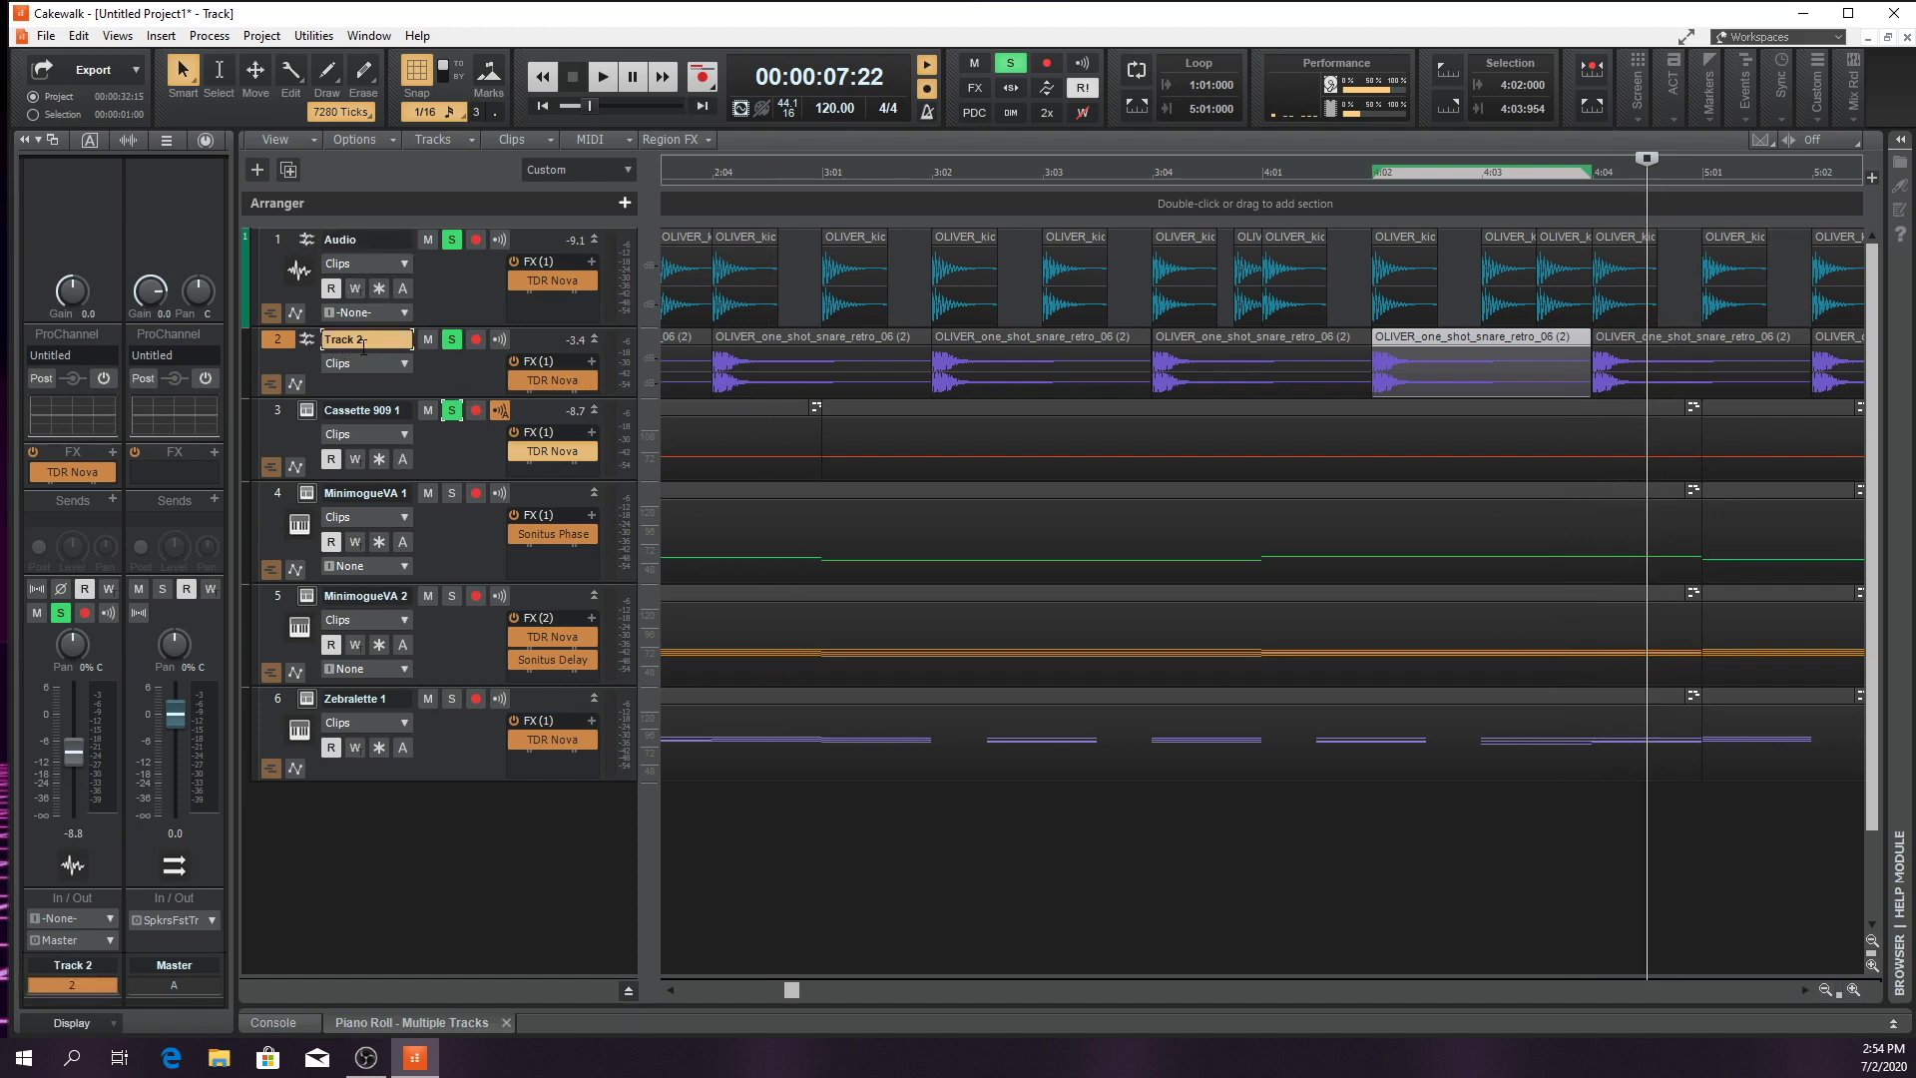
click(360, 239)
click(353, 341)
key(ctrl+v)
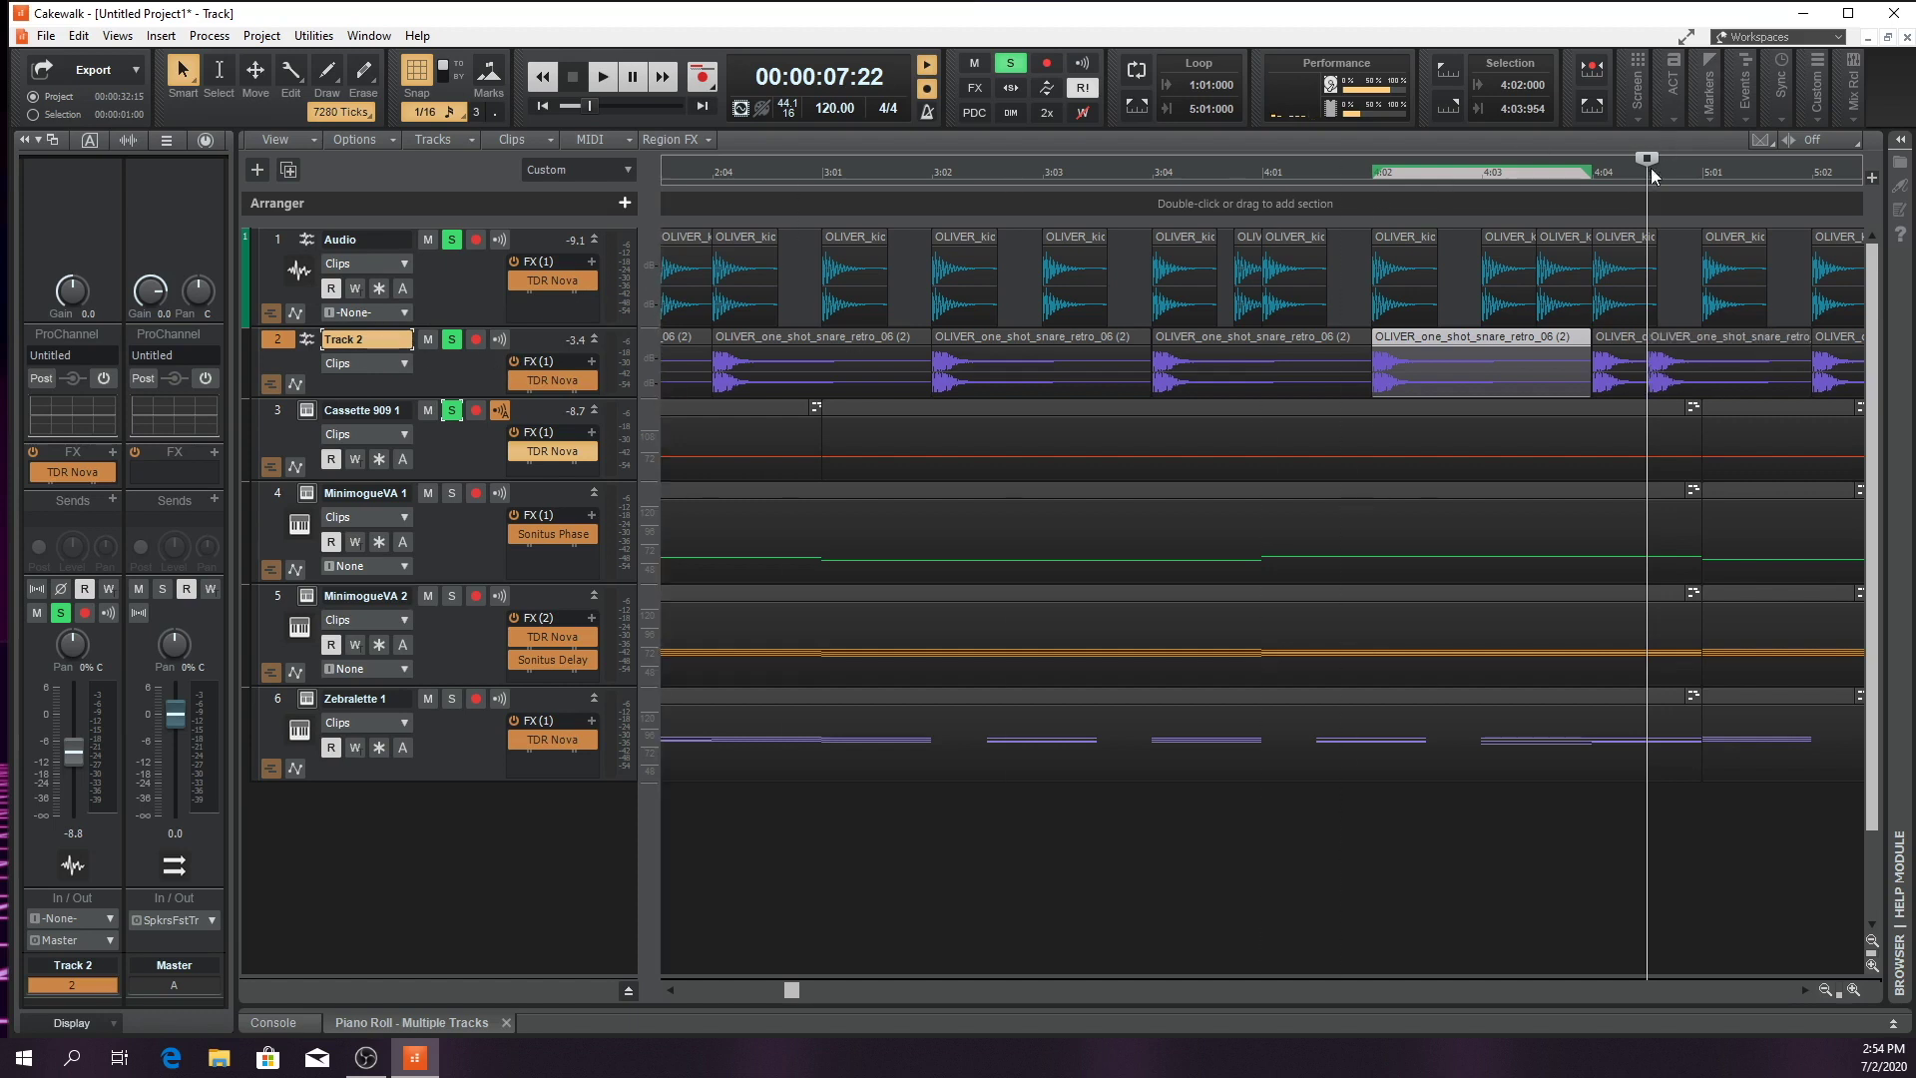
Paste another snare clip on Track 2 one sixteenth note later and audition the fill from 00:00:06:11
click(1673, 177)
key(ctrl+v)
click(1357, 175)
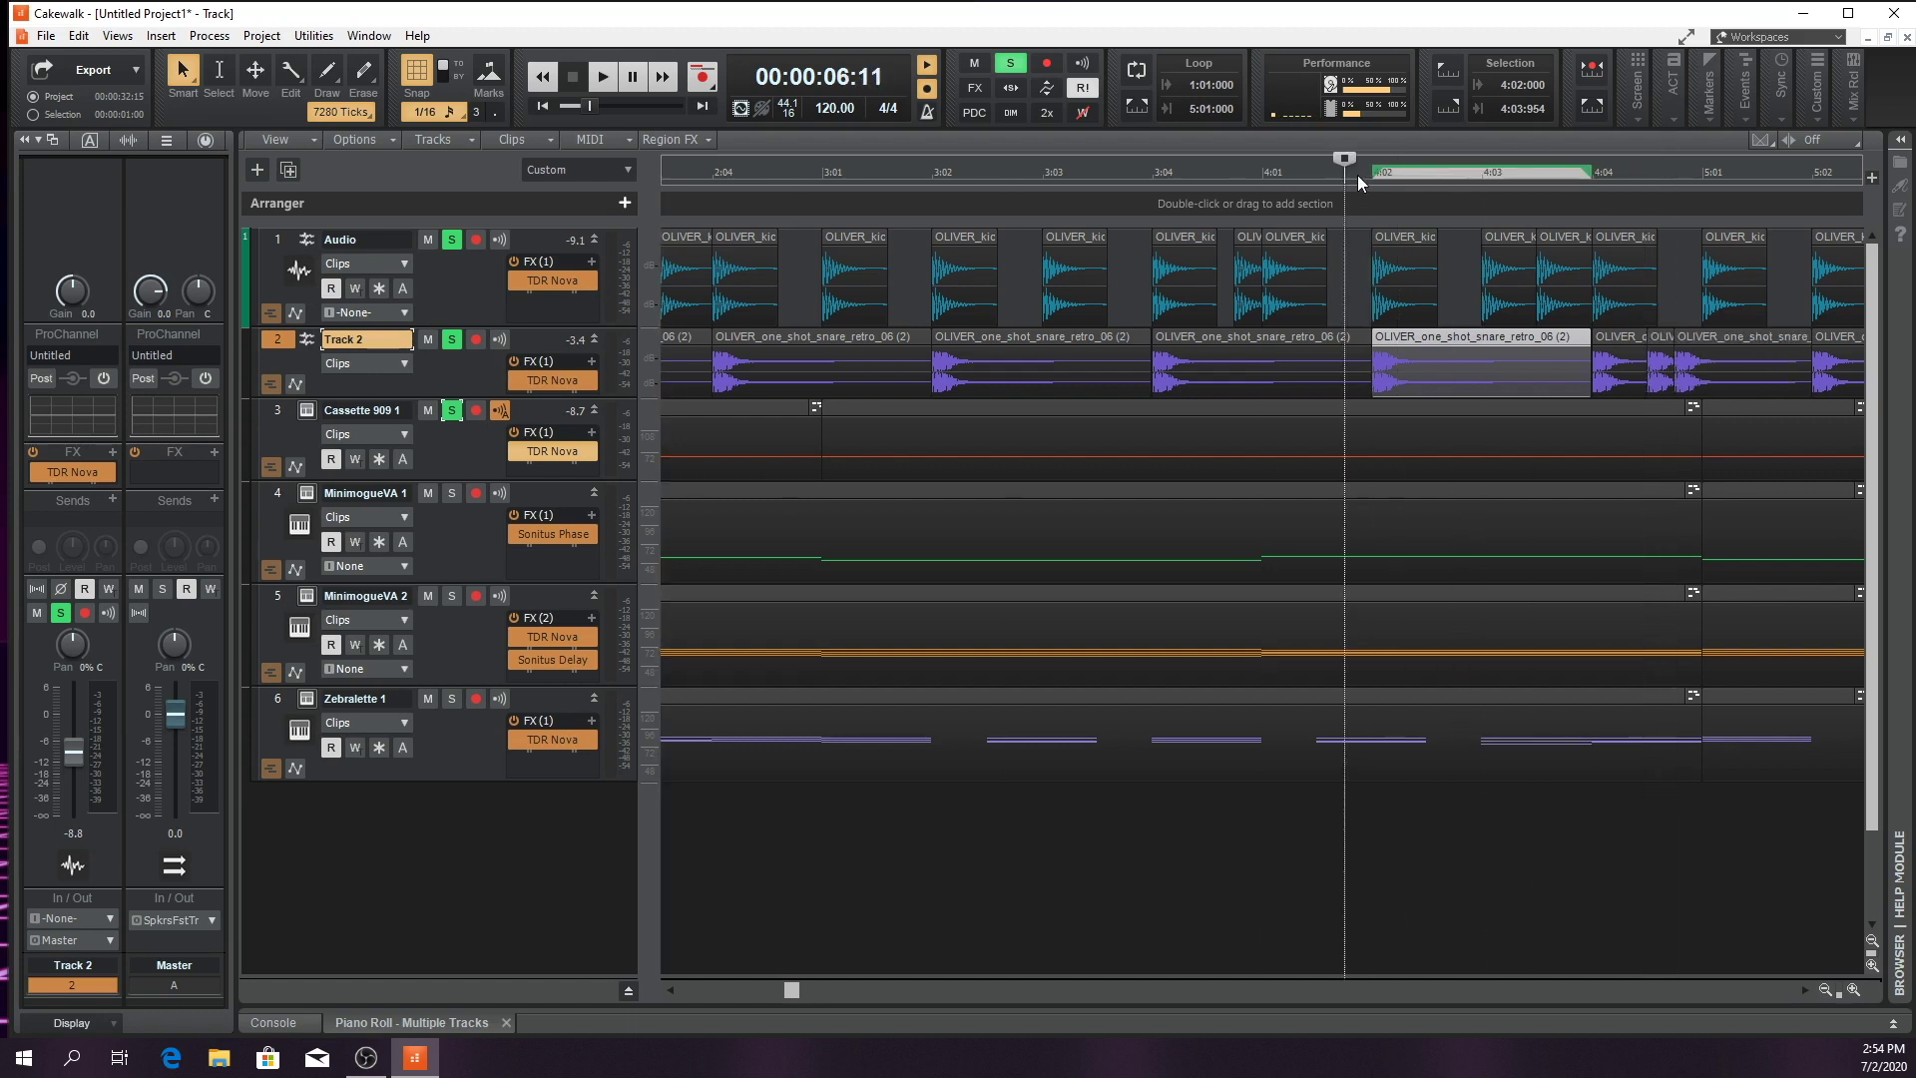
key(space)
key(space)
Paste a run of snare clips on Track 2 at sixteenth-note intervals from 00:00:15:00 up to bar 9
click(1825, 990)
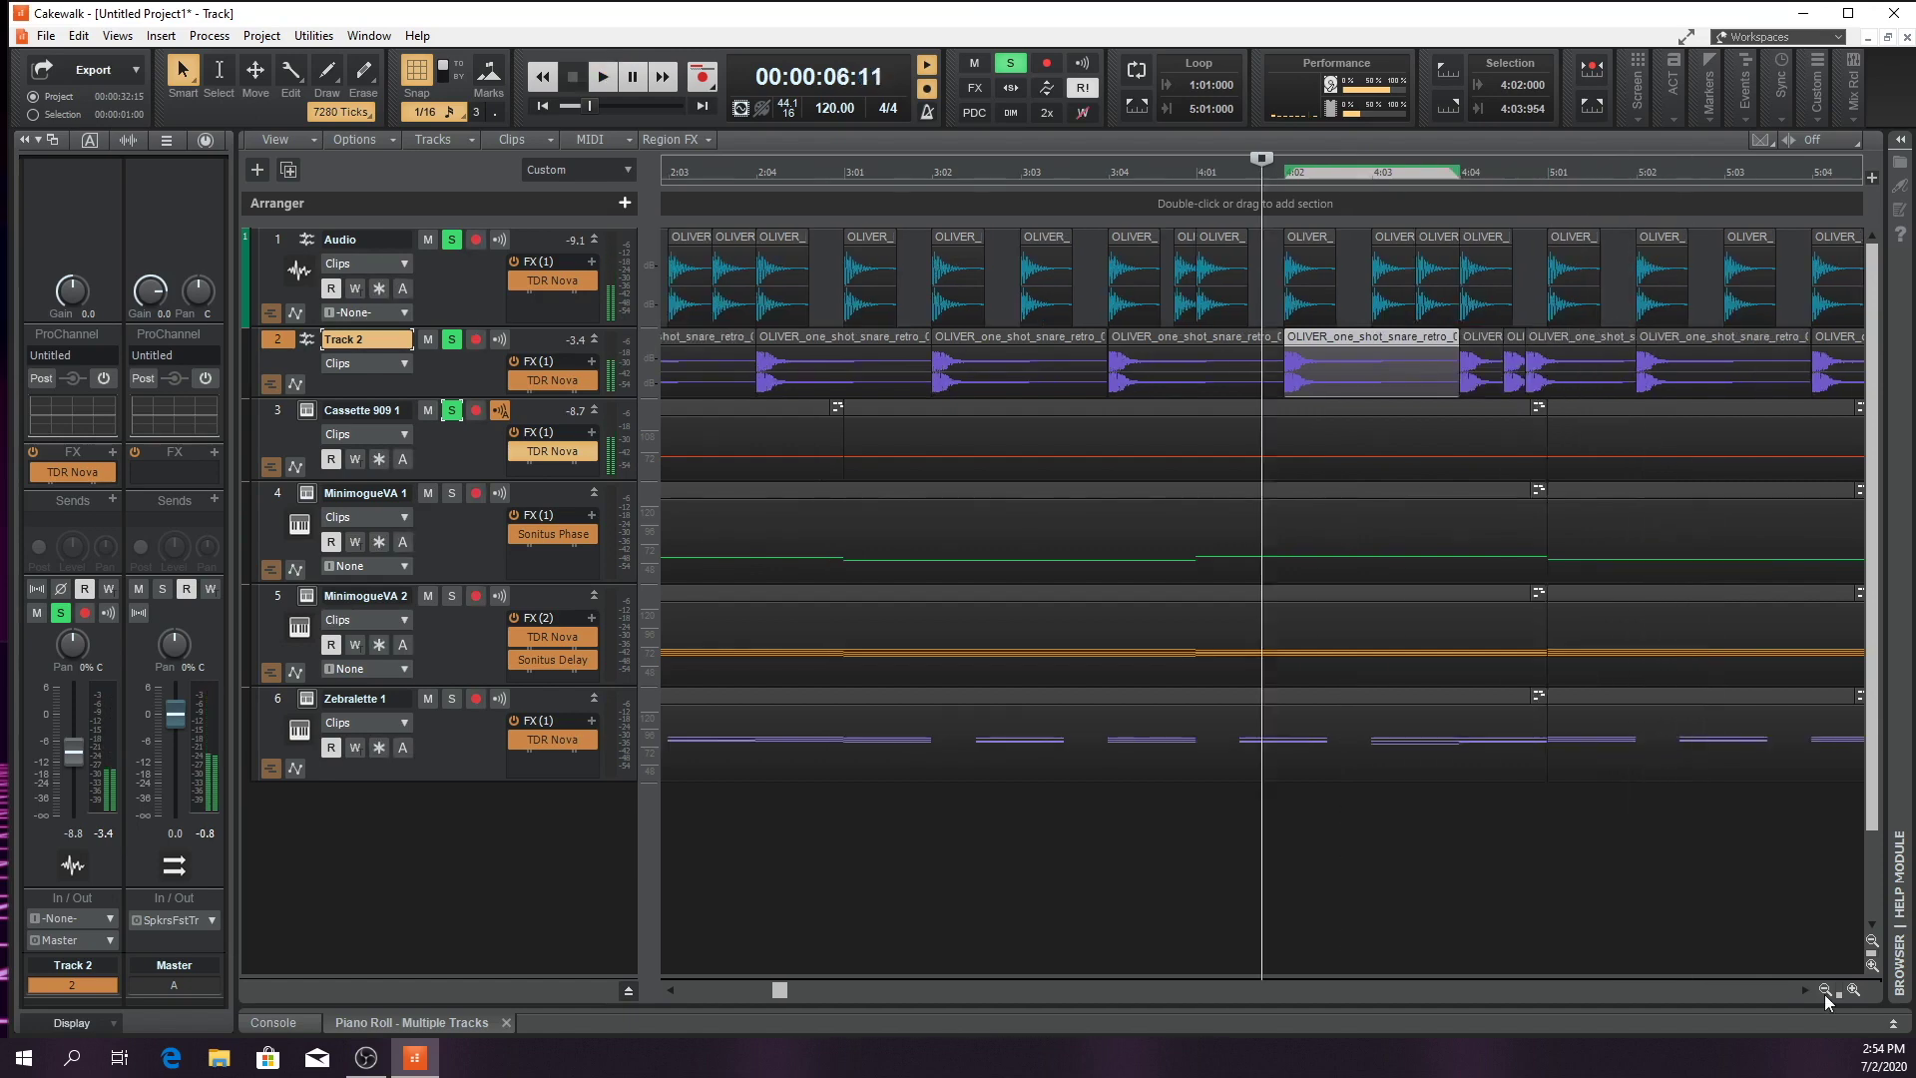
click(1825, 990)
click(1824, 990)
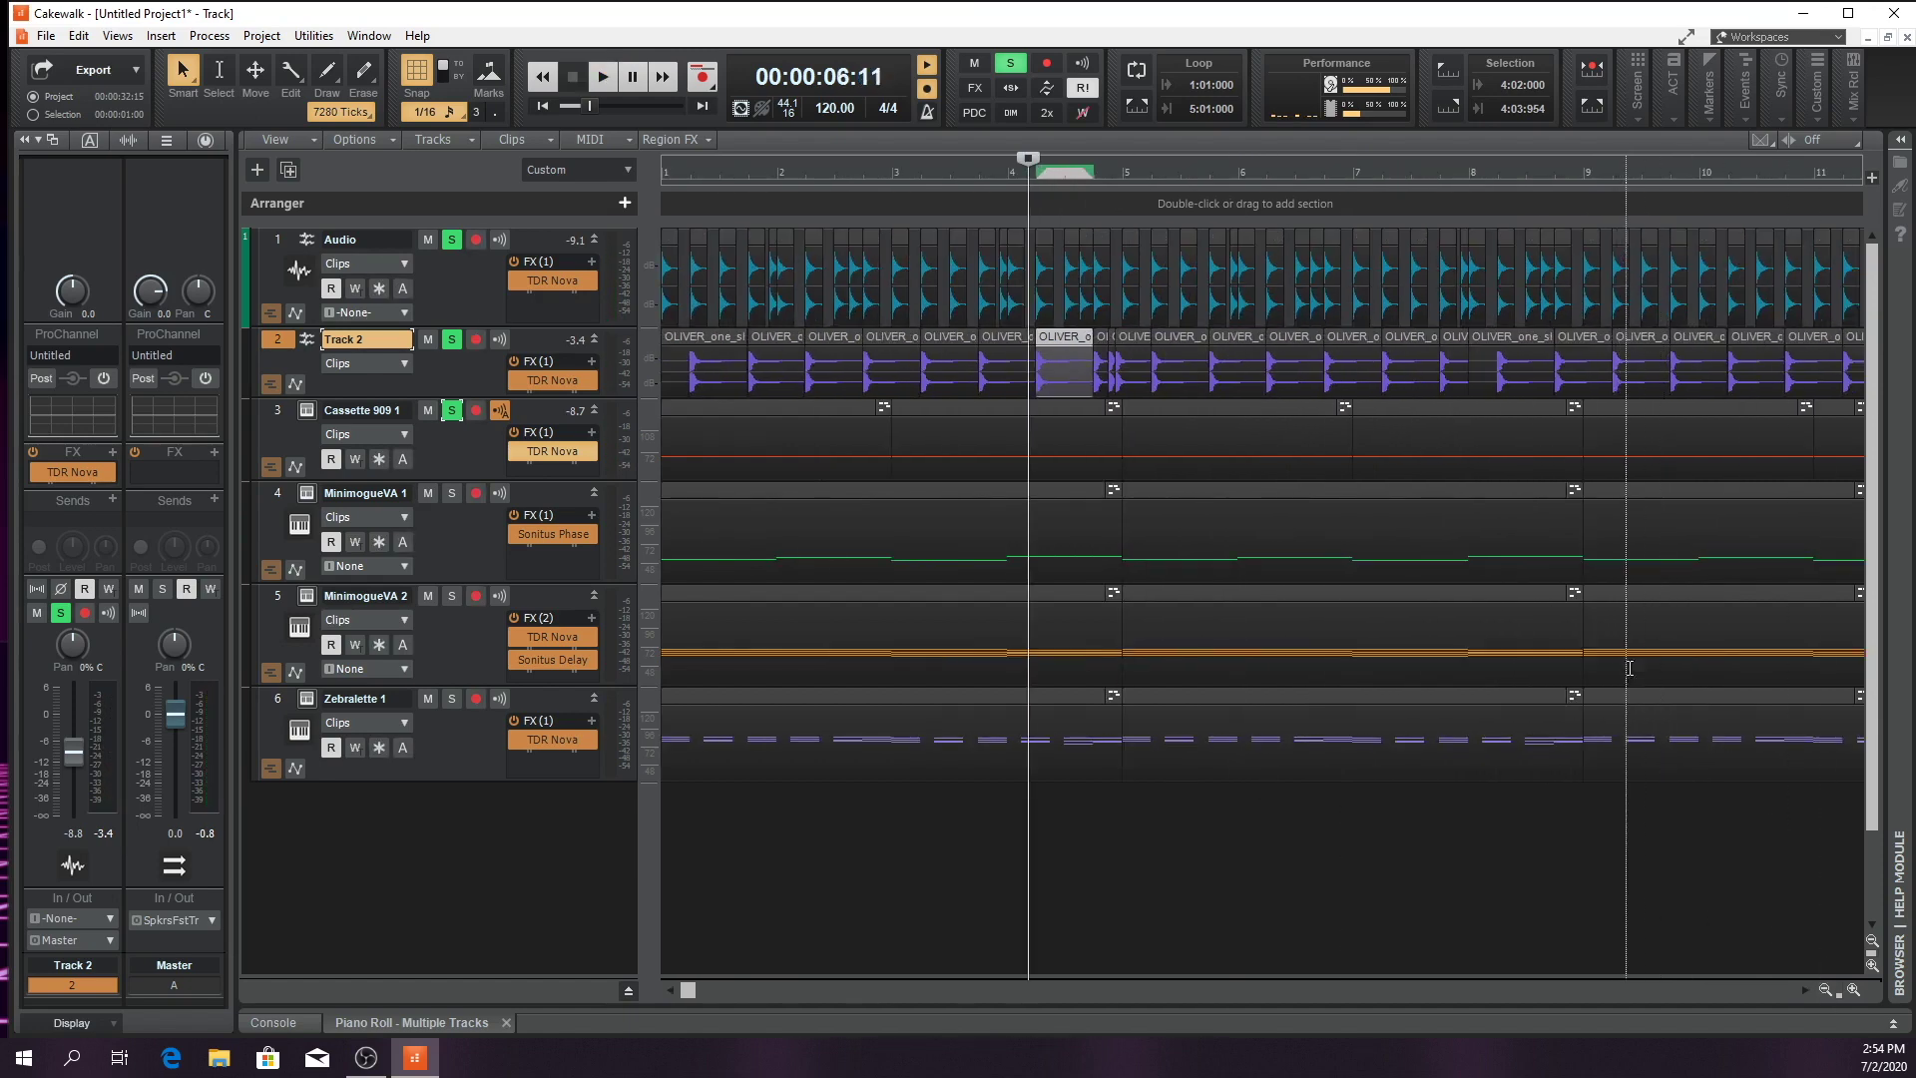
click(1126, 180)
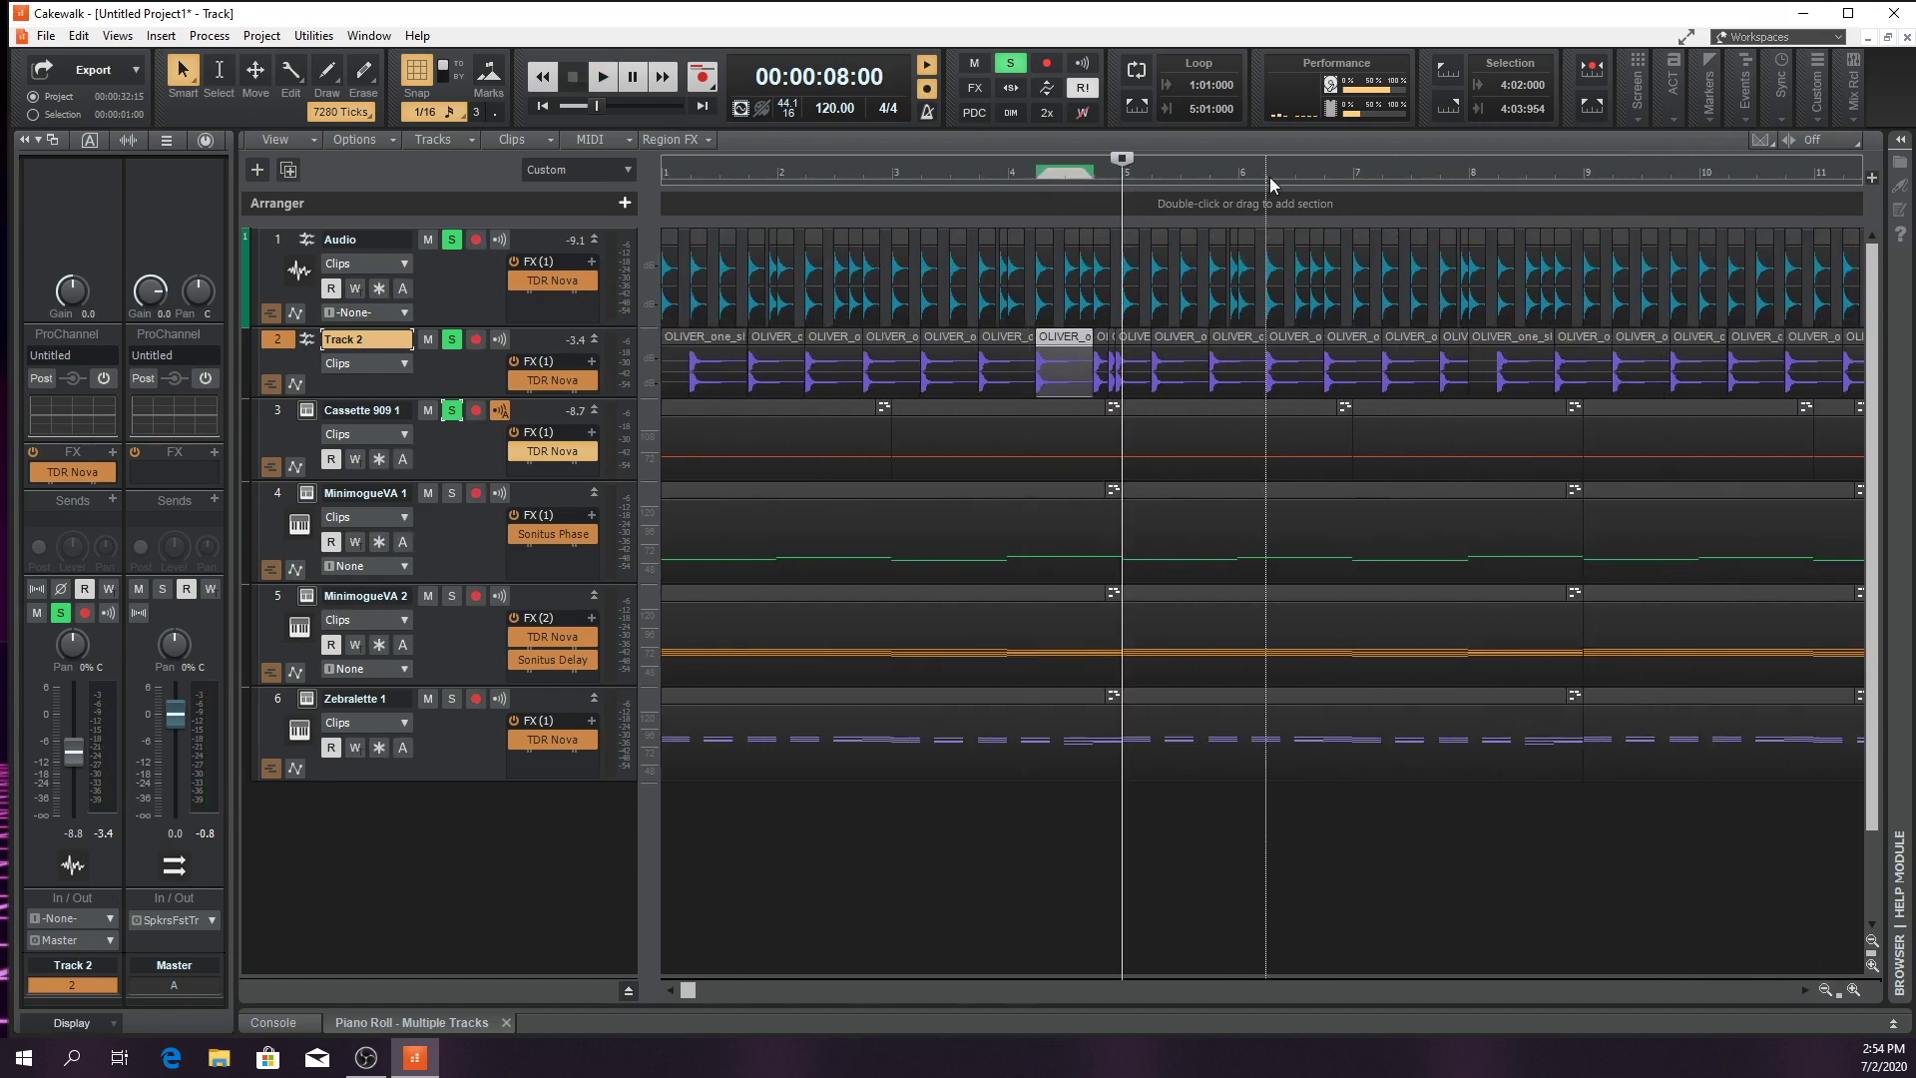
click(1237, 178)
click(1353, 177)
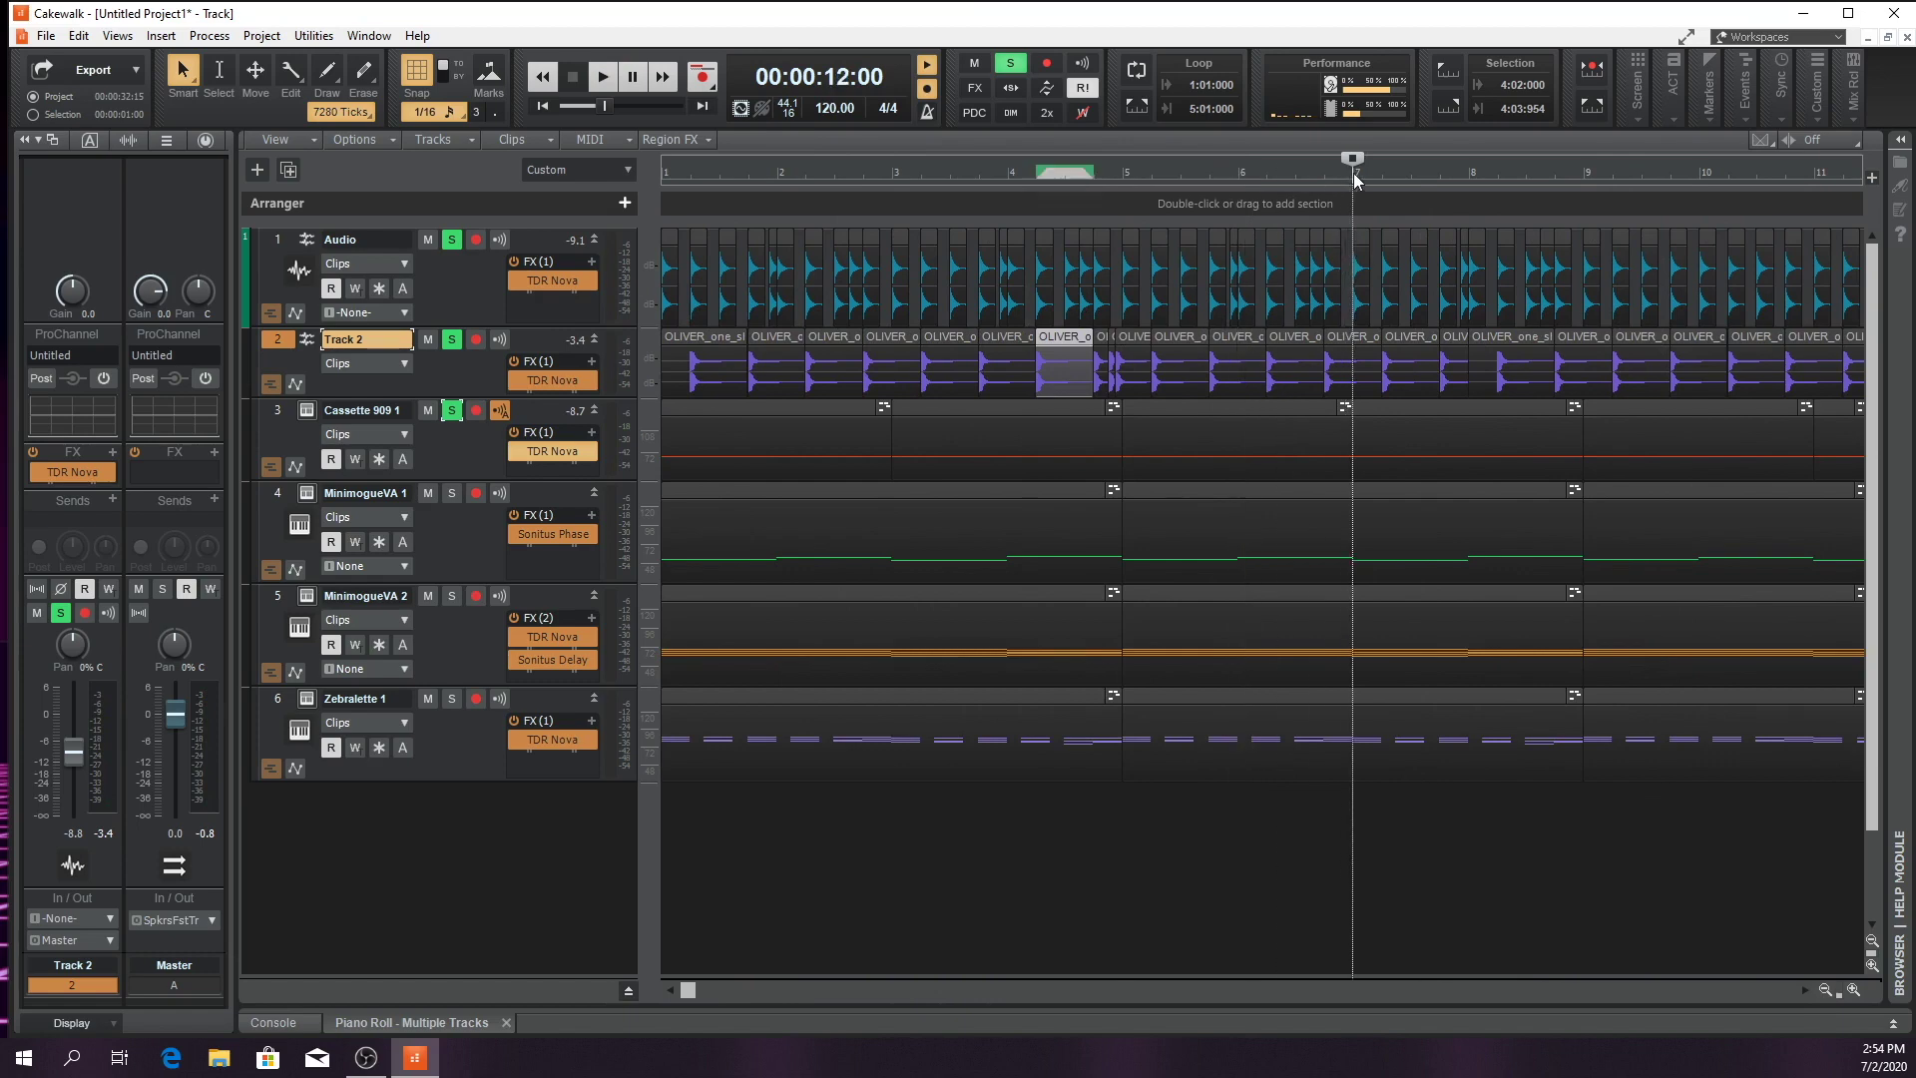
click(1467, 177)
click(1524, 178)
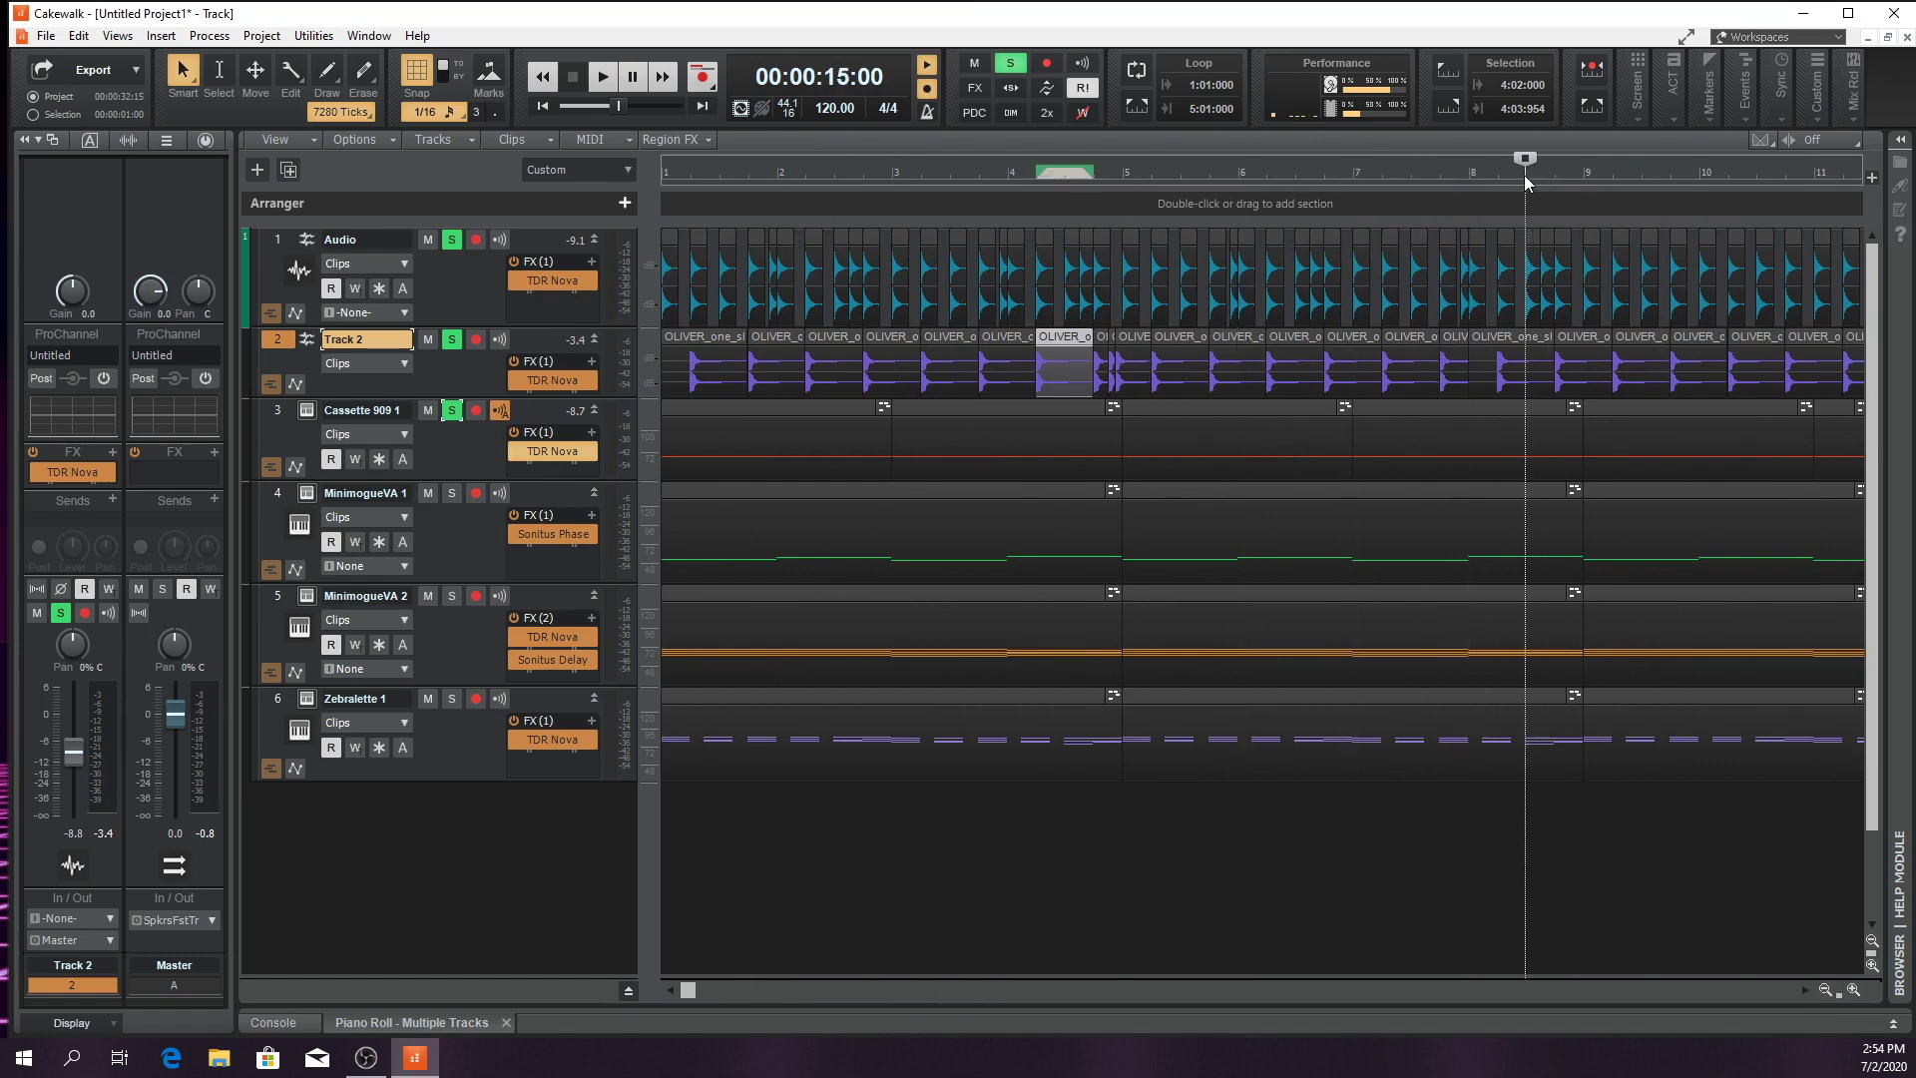
click(1853, 990)
click(1852, 990)
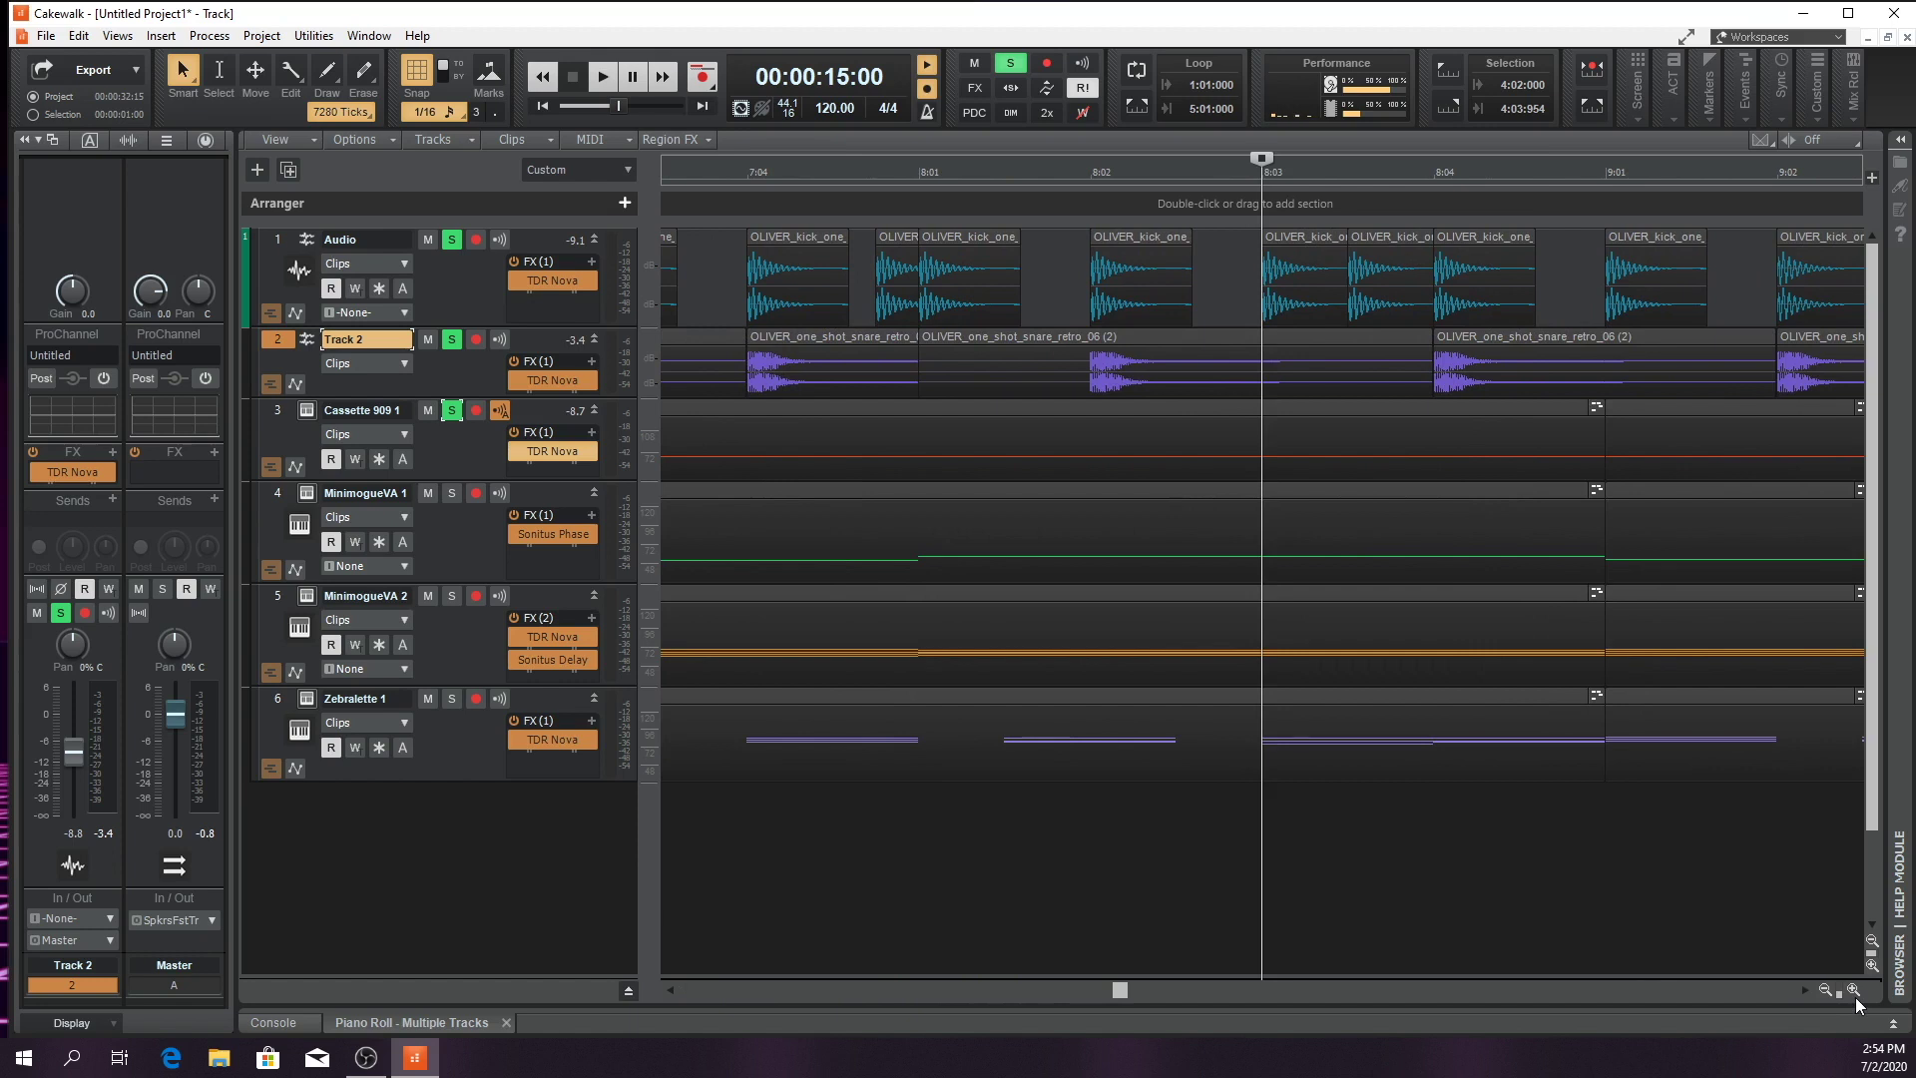
key(ctrl+v)
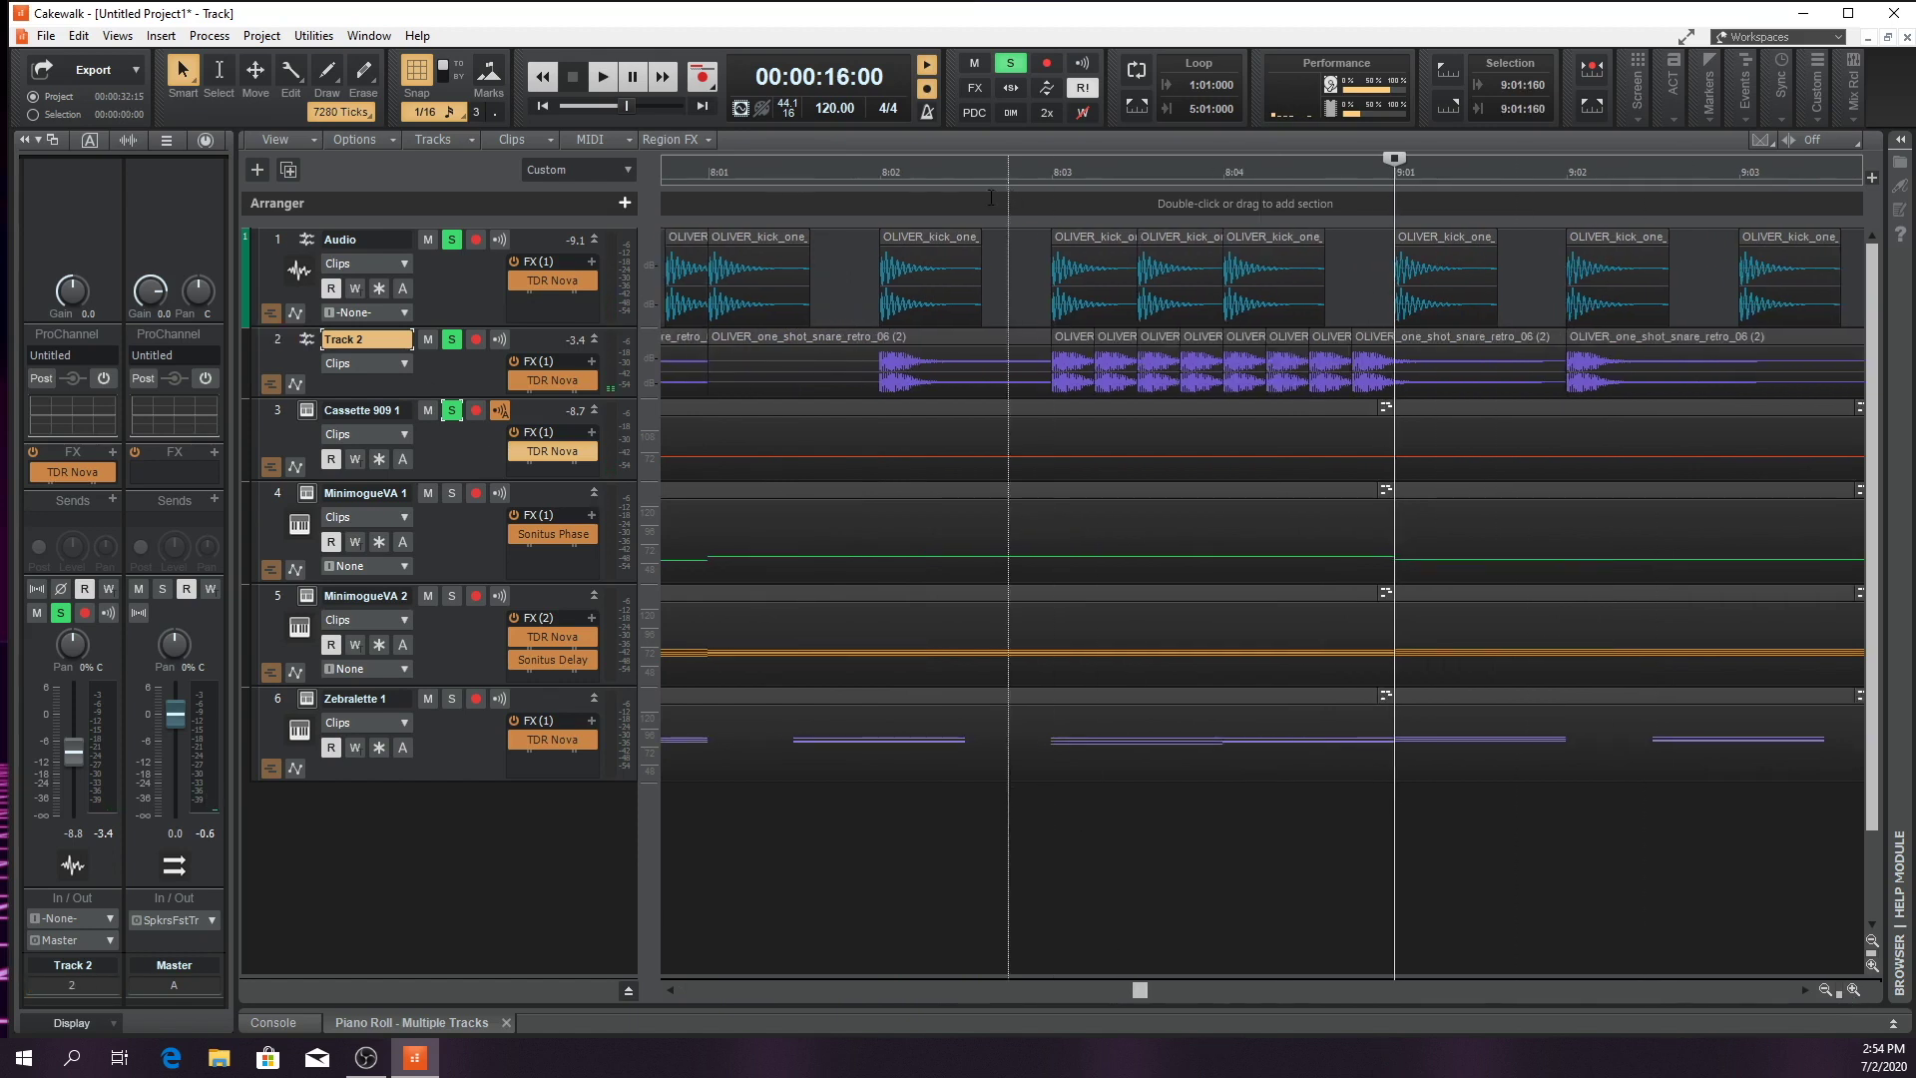
Audition the new snare fill leading into bar 9, and play the soloed drum tracks from the project start
click(959, 172)
key(space)
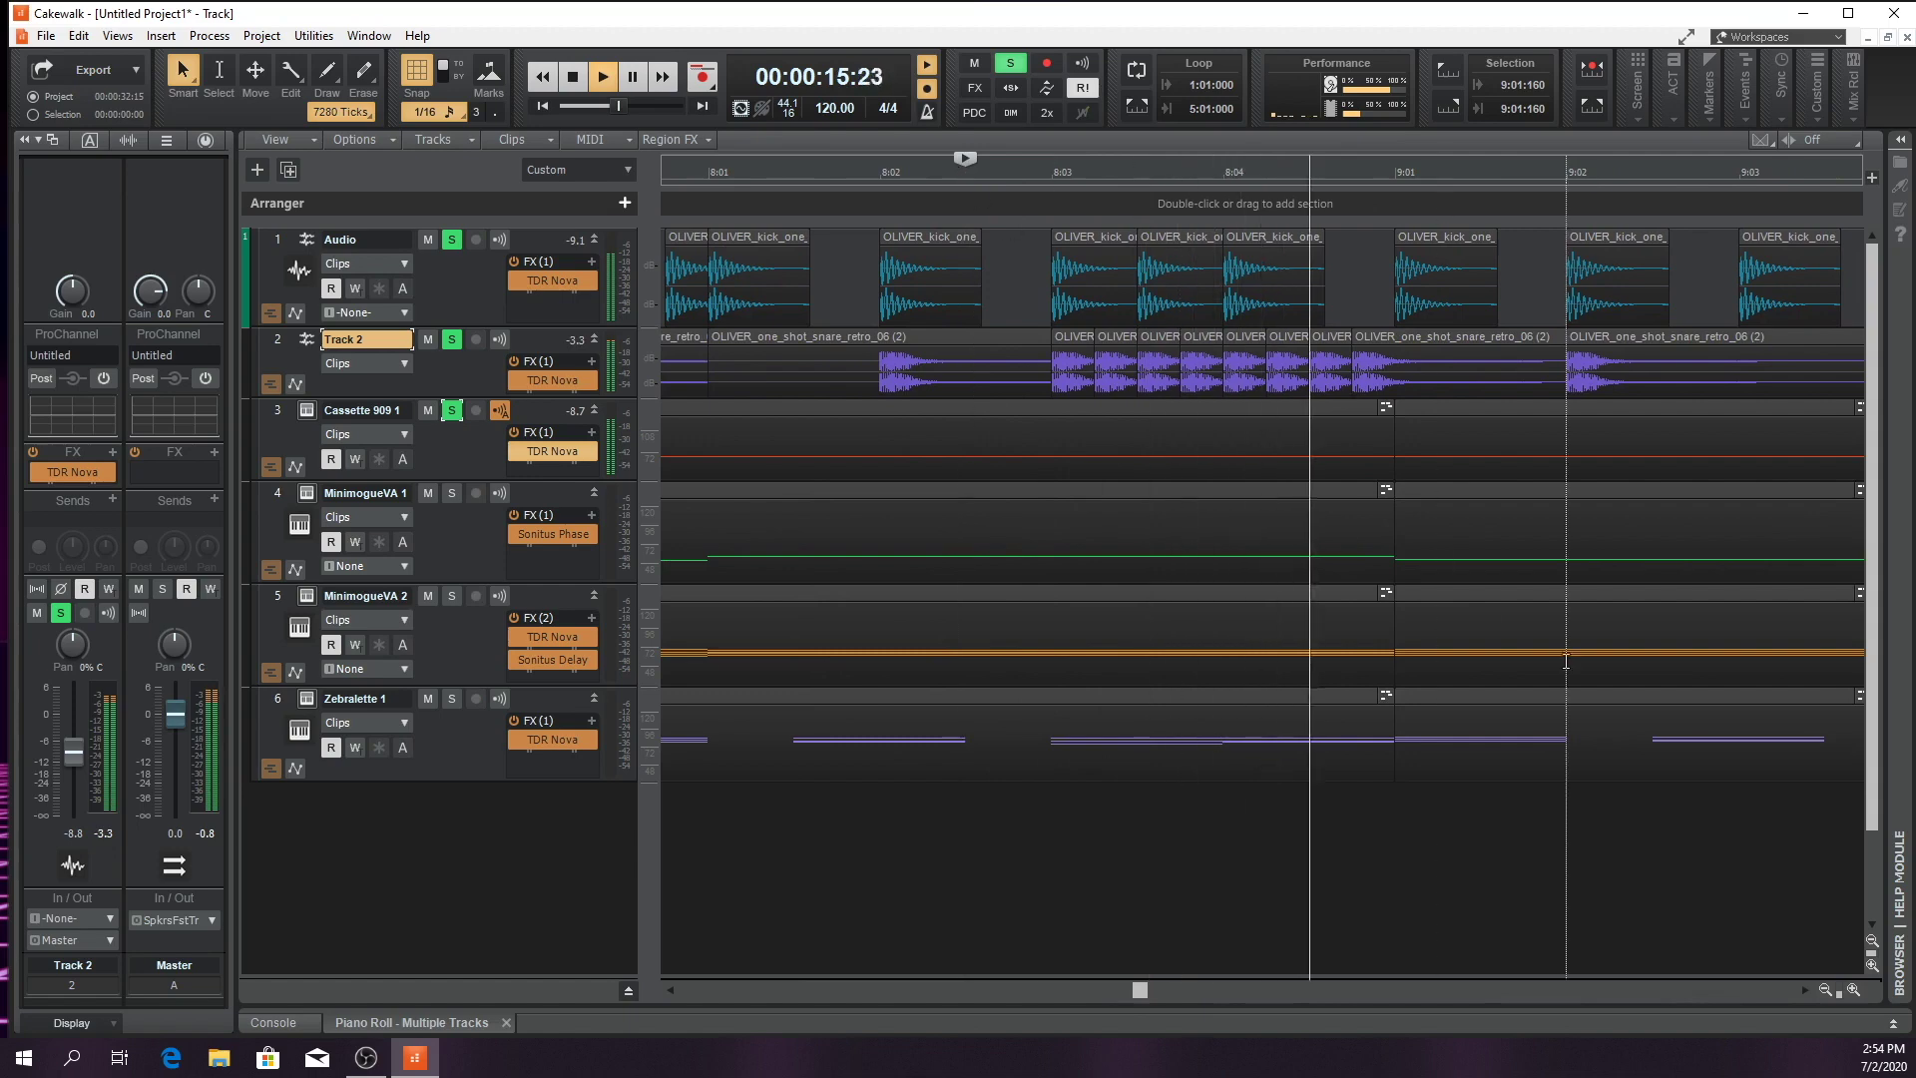
key(space)
click(543, 106)
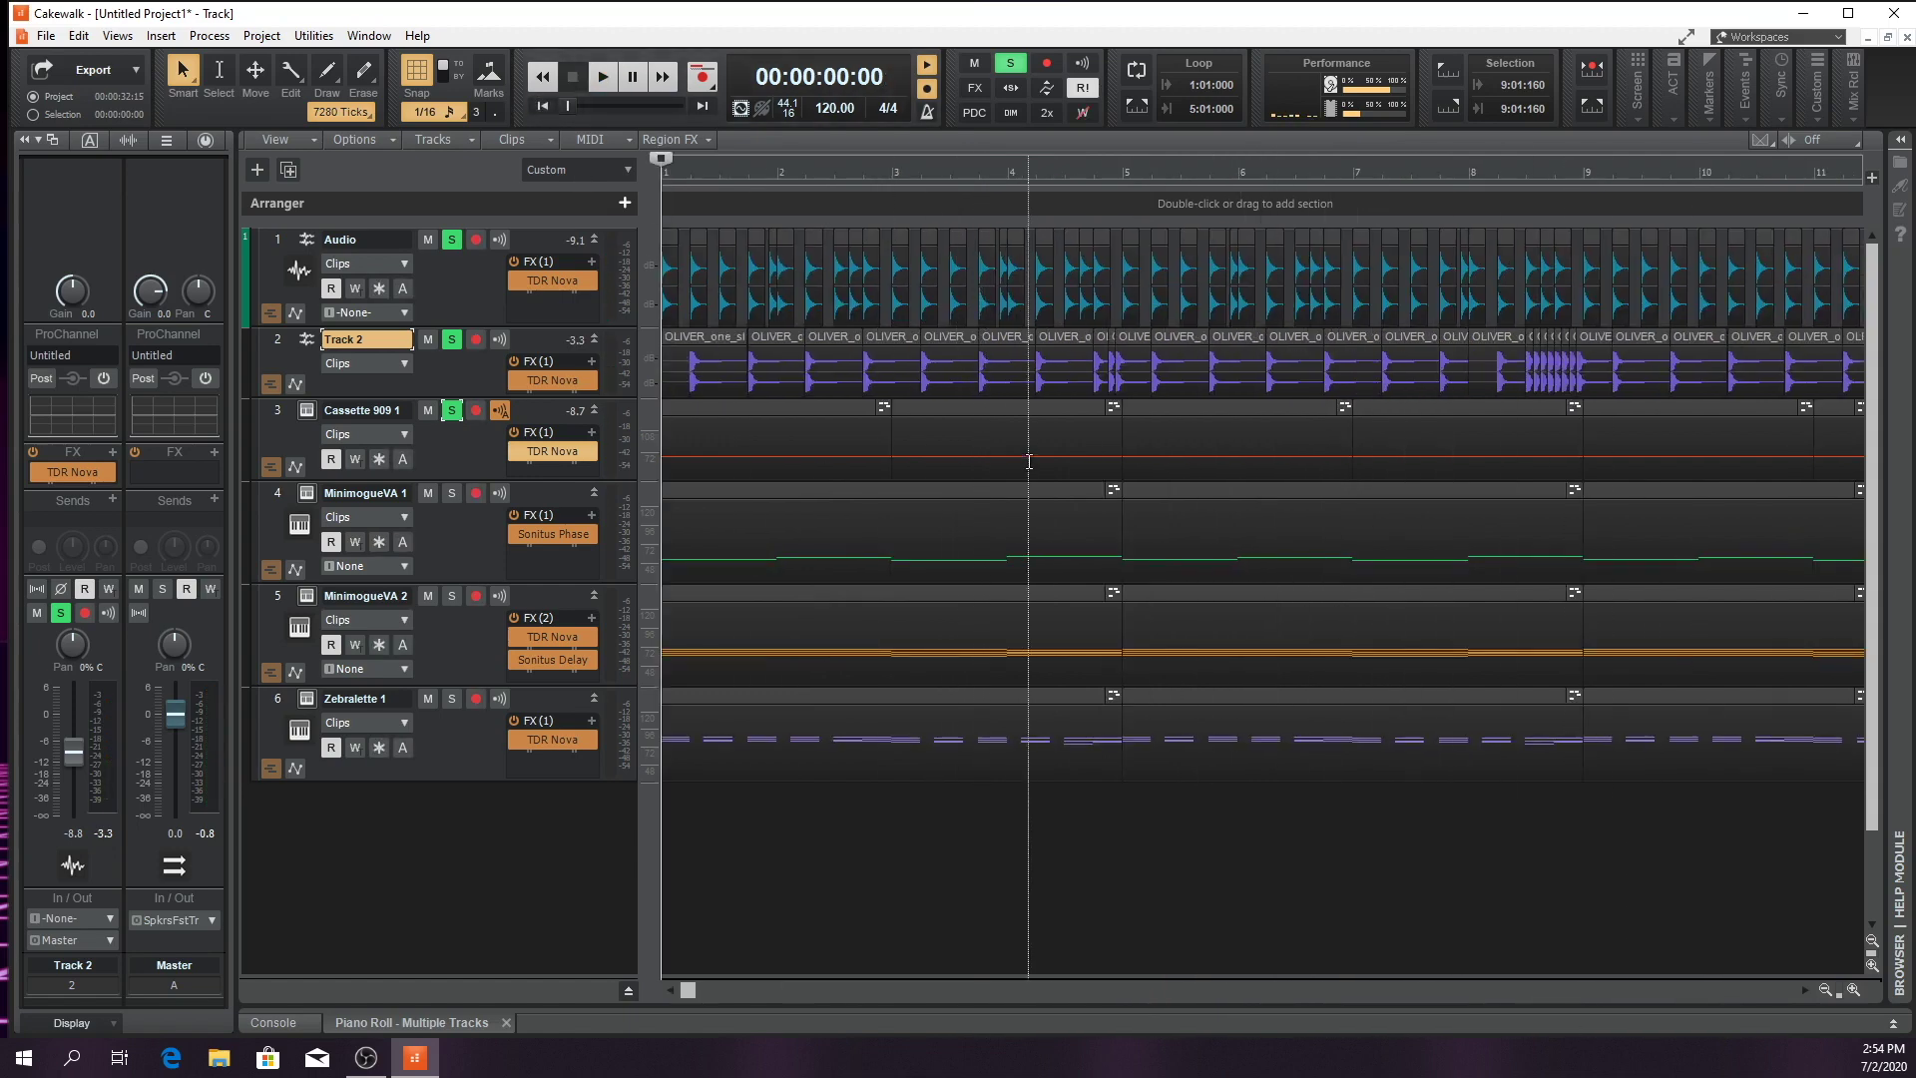
key(space)
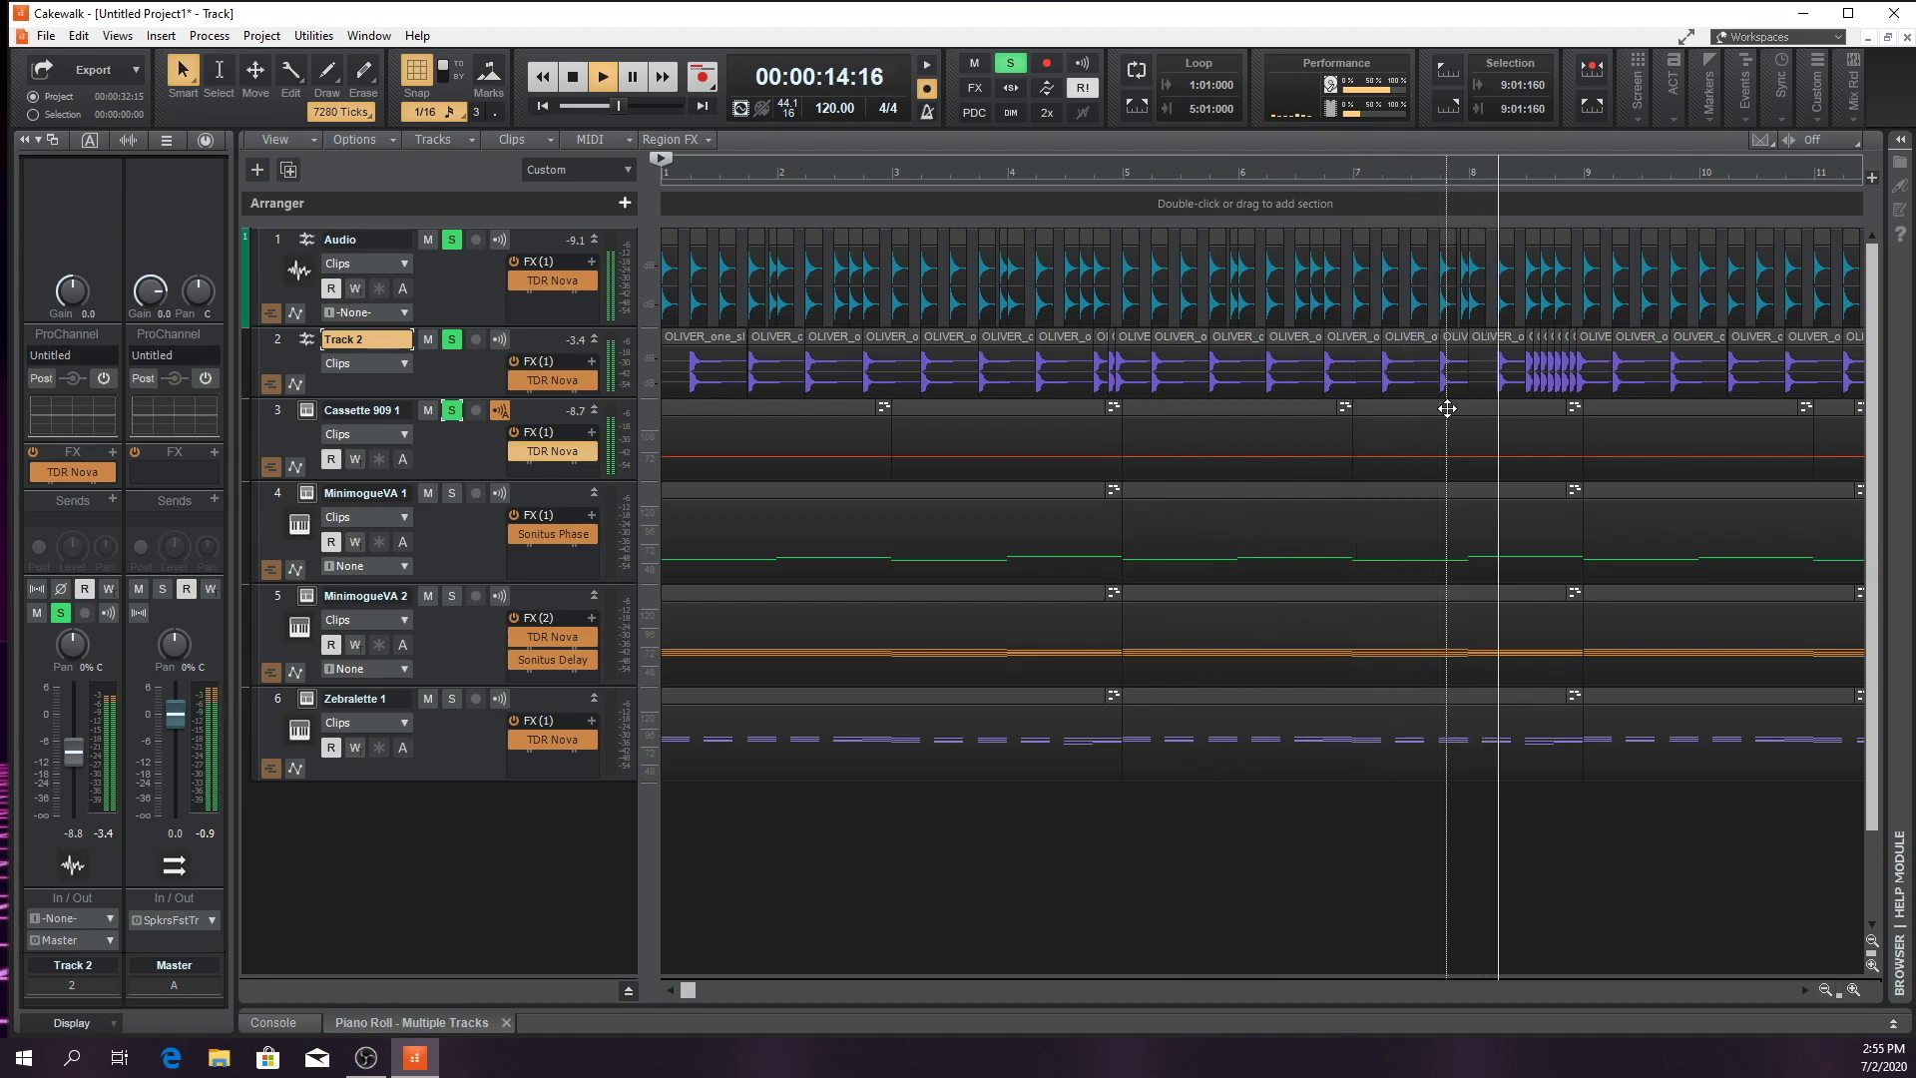
key(space)
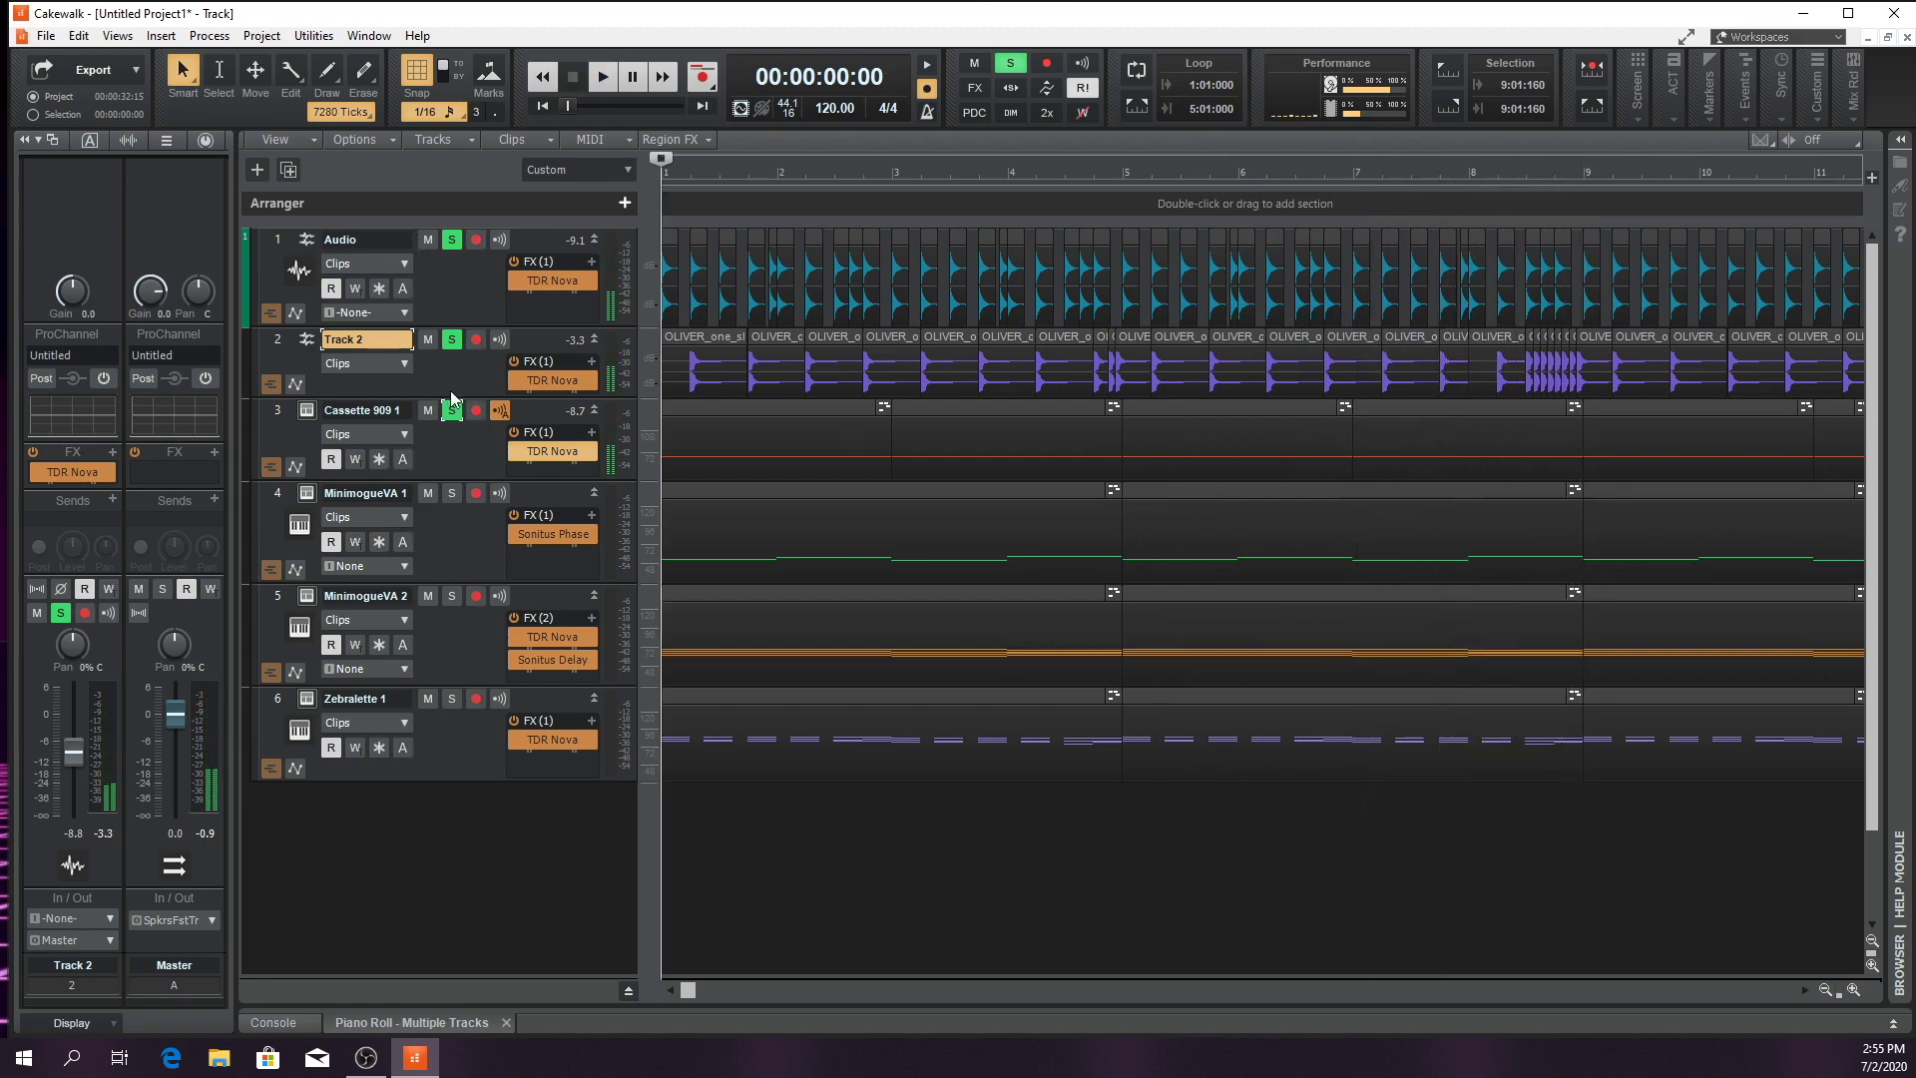
Clear the solo on the Audio and Cassette 909 1 tracks, leaving only Track 2 soloed
click(454, 411)
click(452, 341)
click(452, 241)
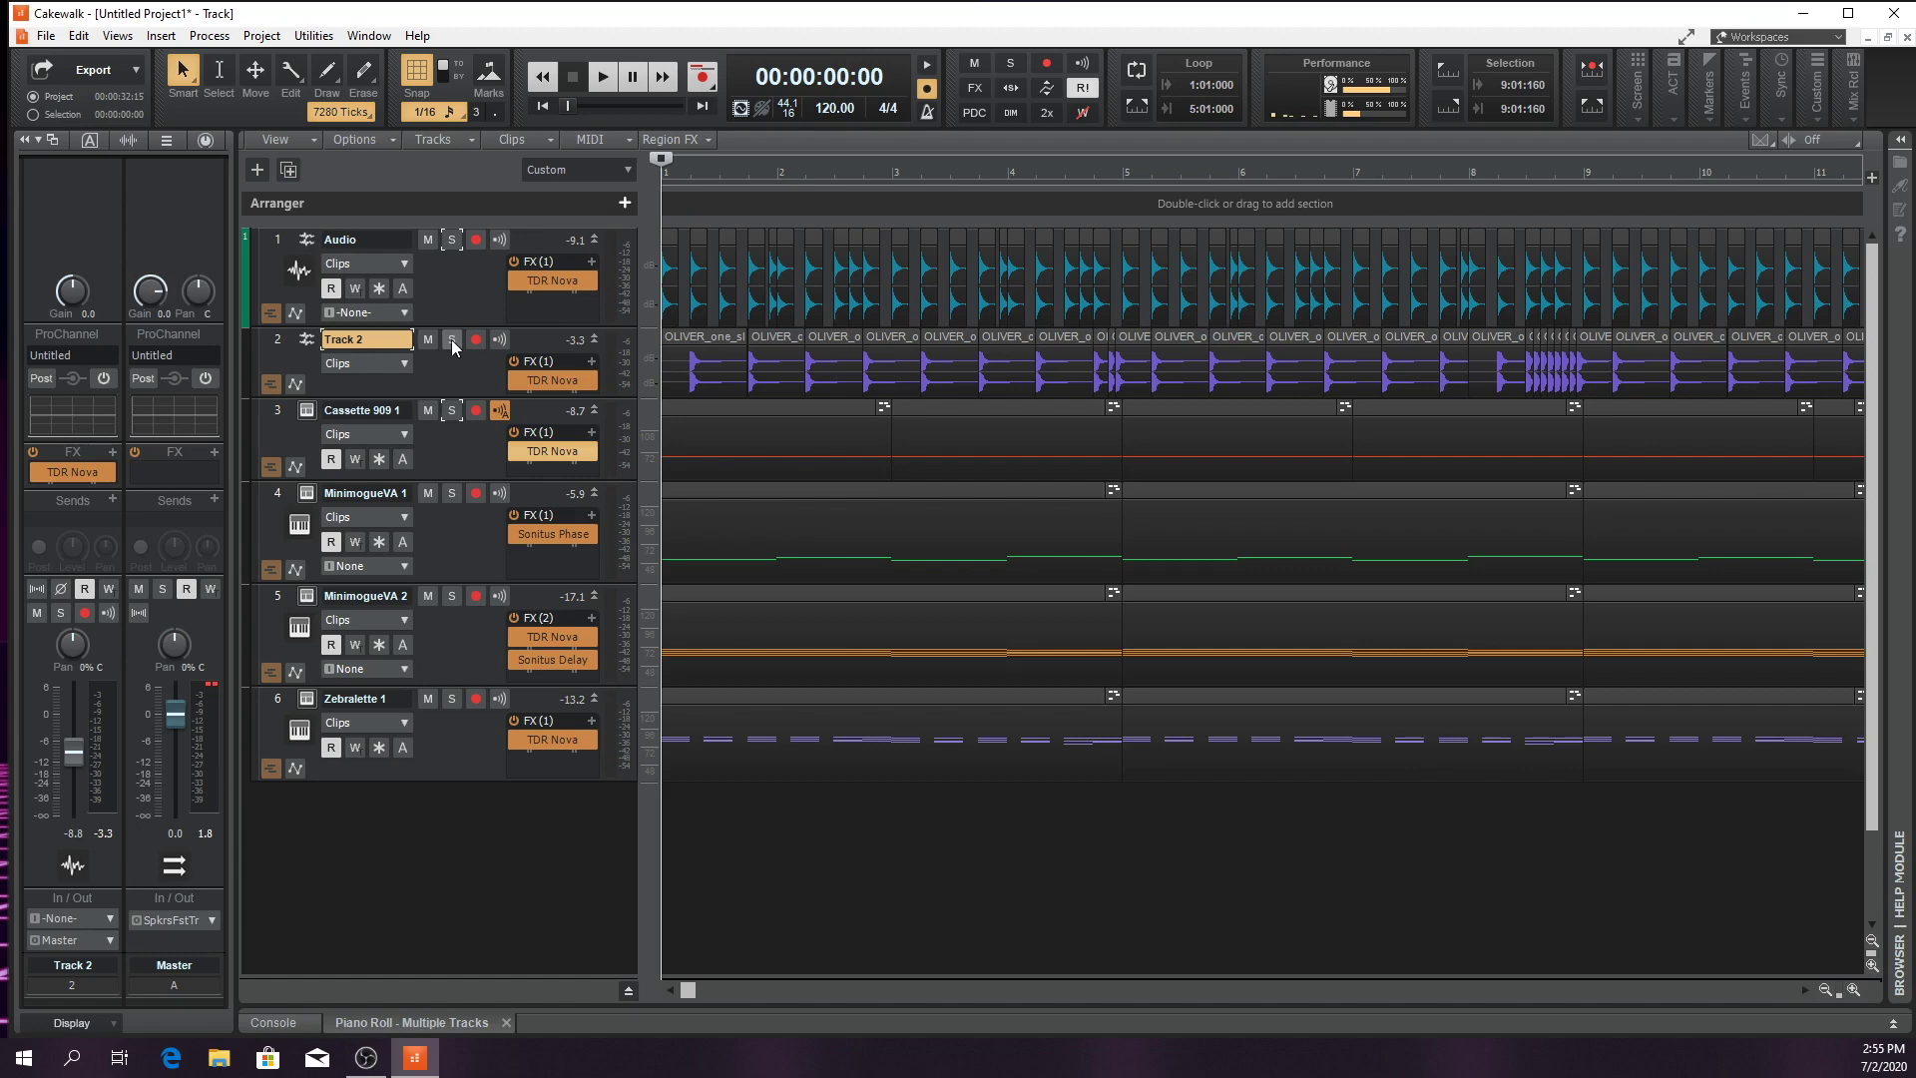
click(451, 339)
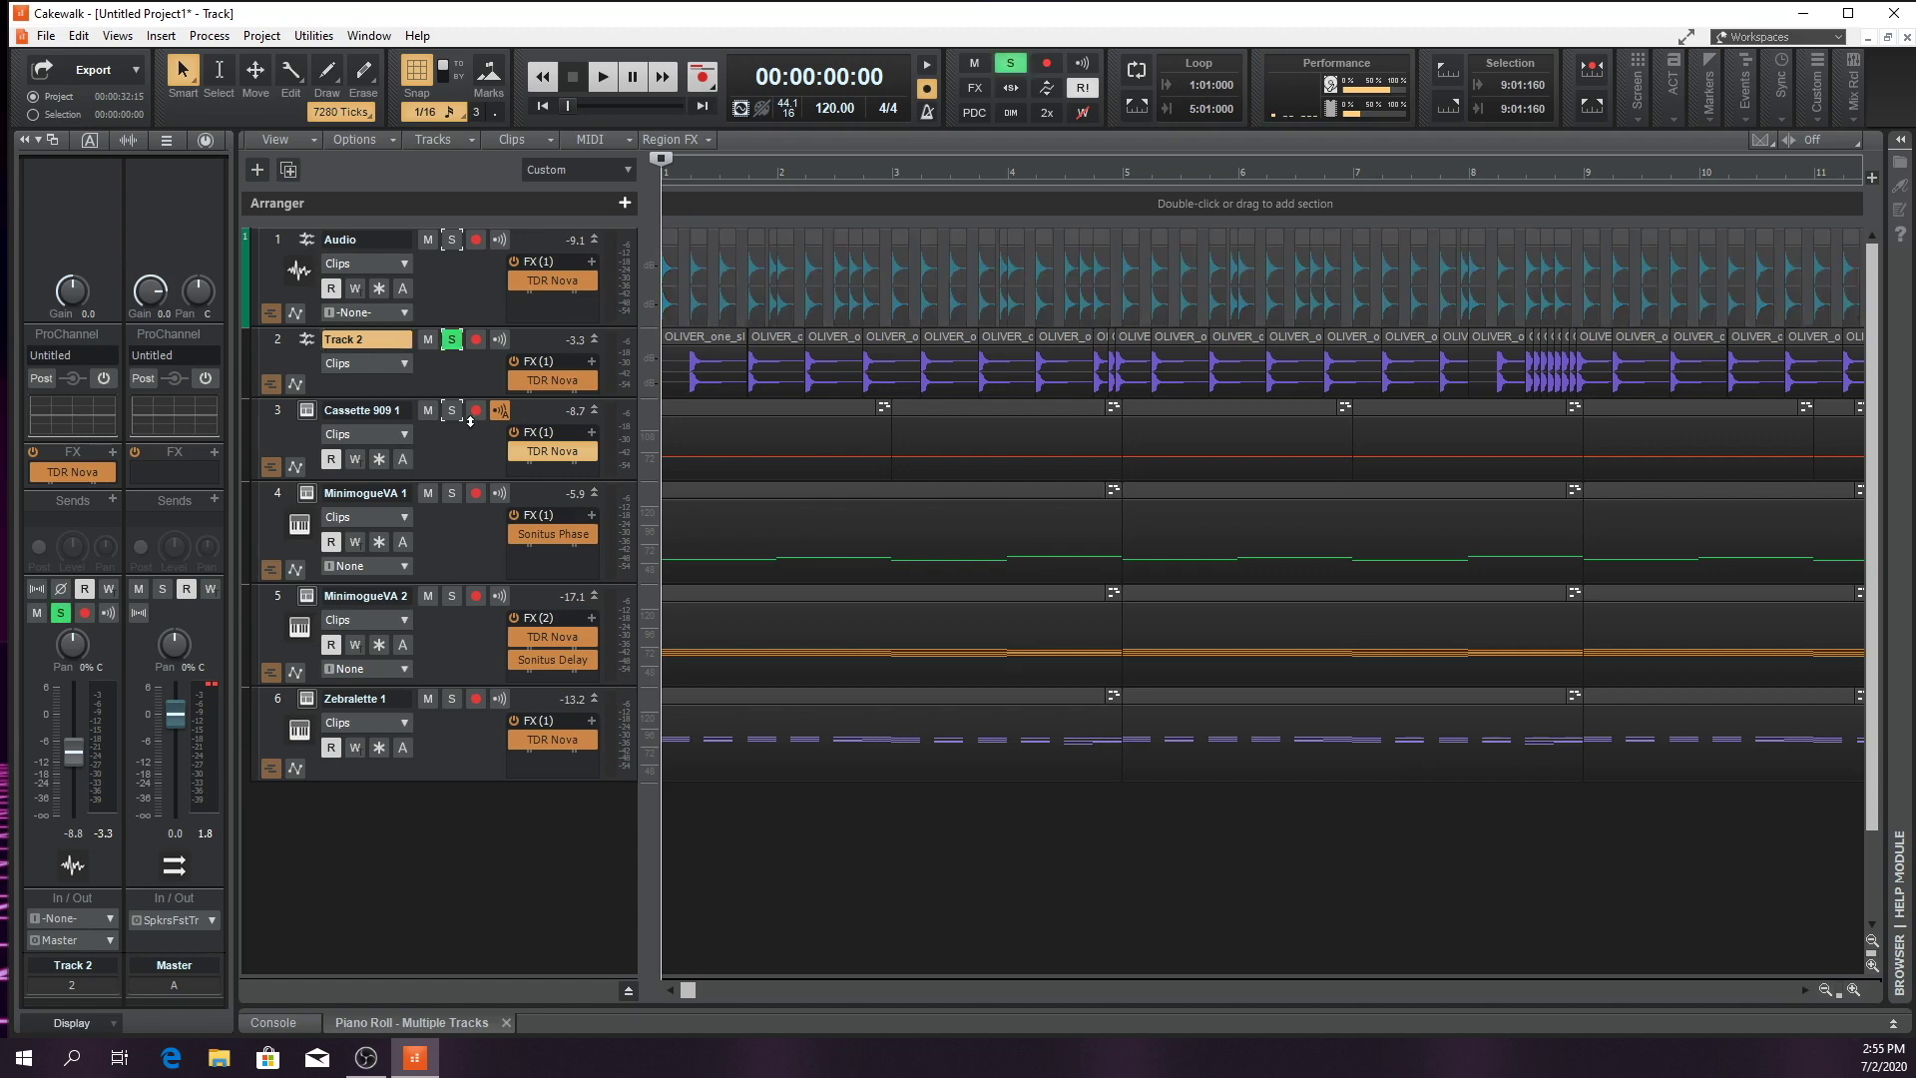
Insert the Sonitus Reverb effect in Track 2's FX rack
click(114, 454)
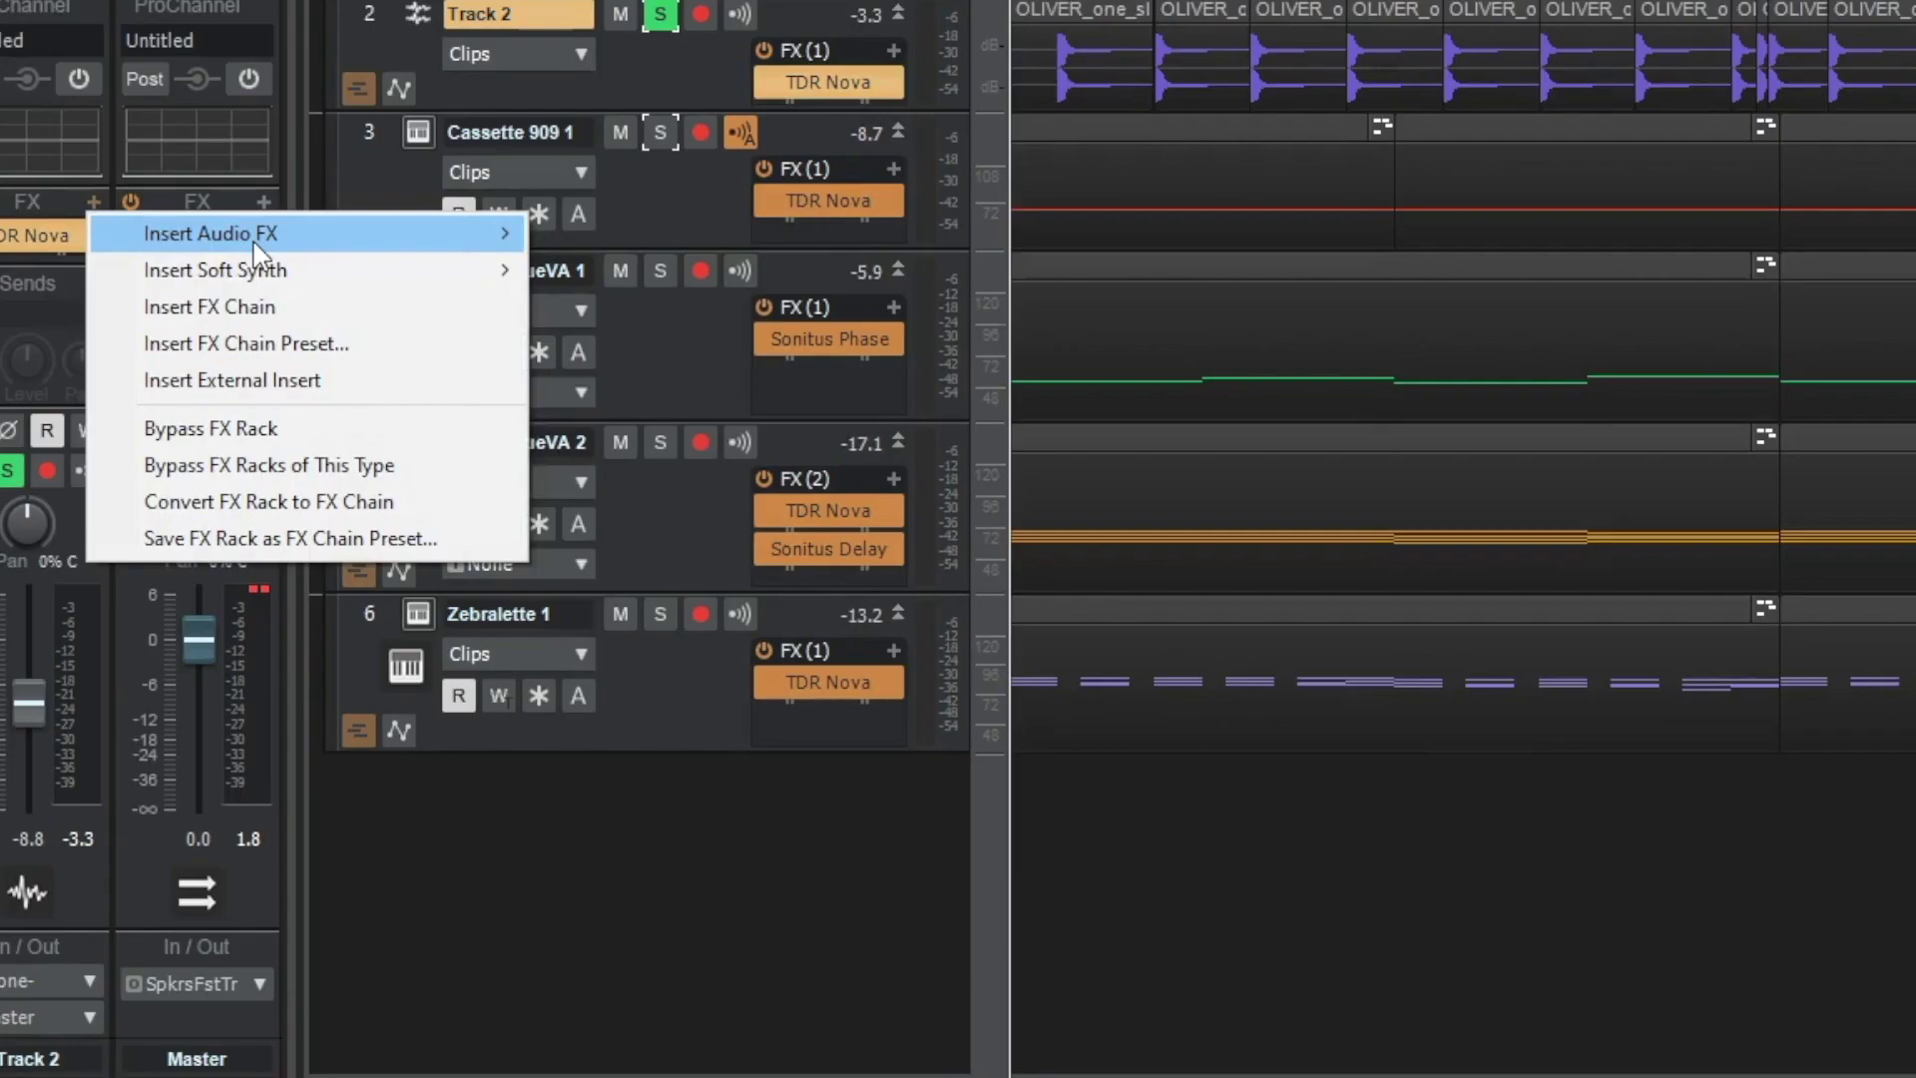
mouse_move(211, 481)
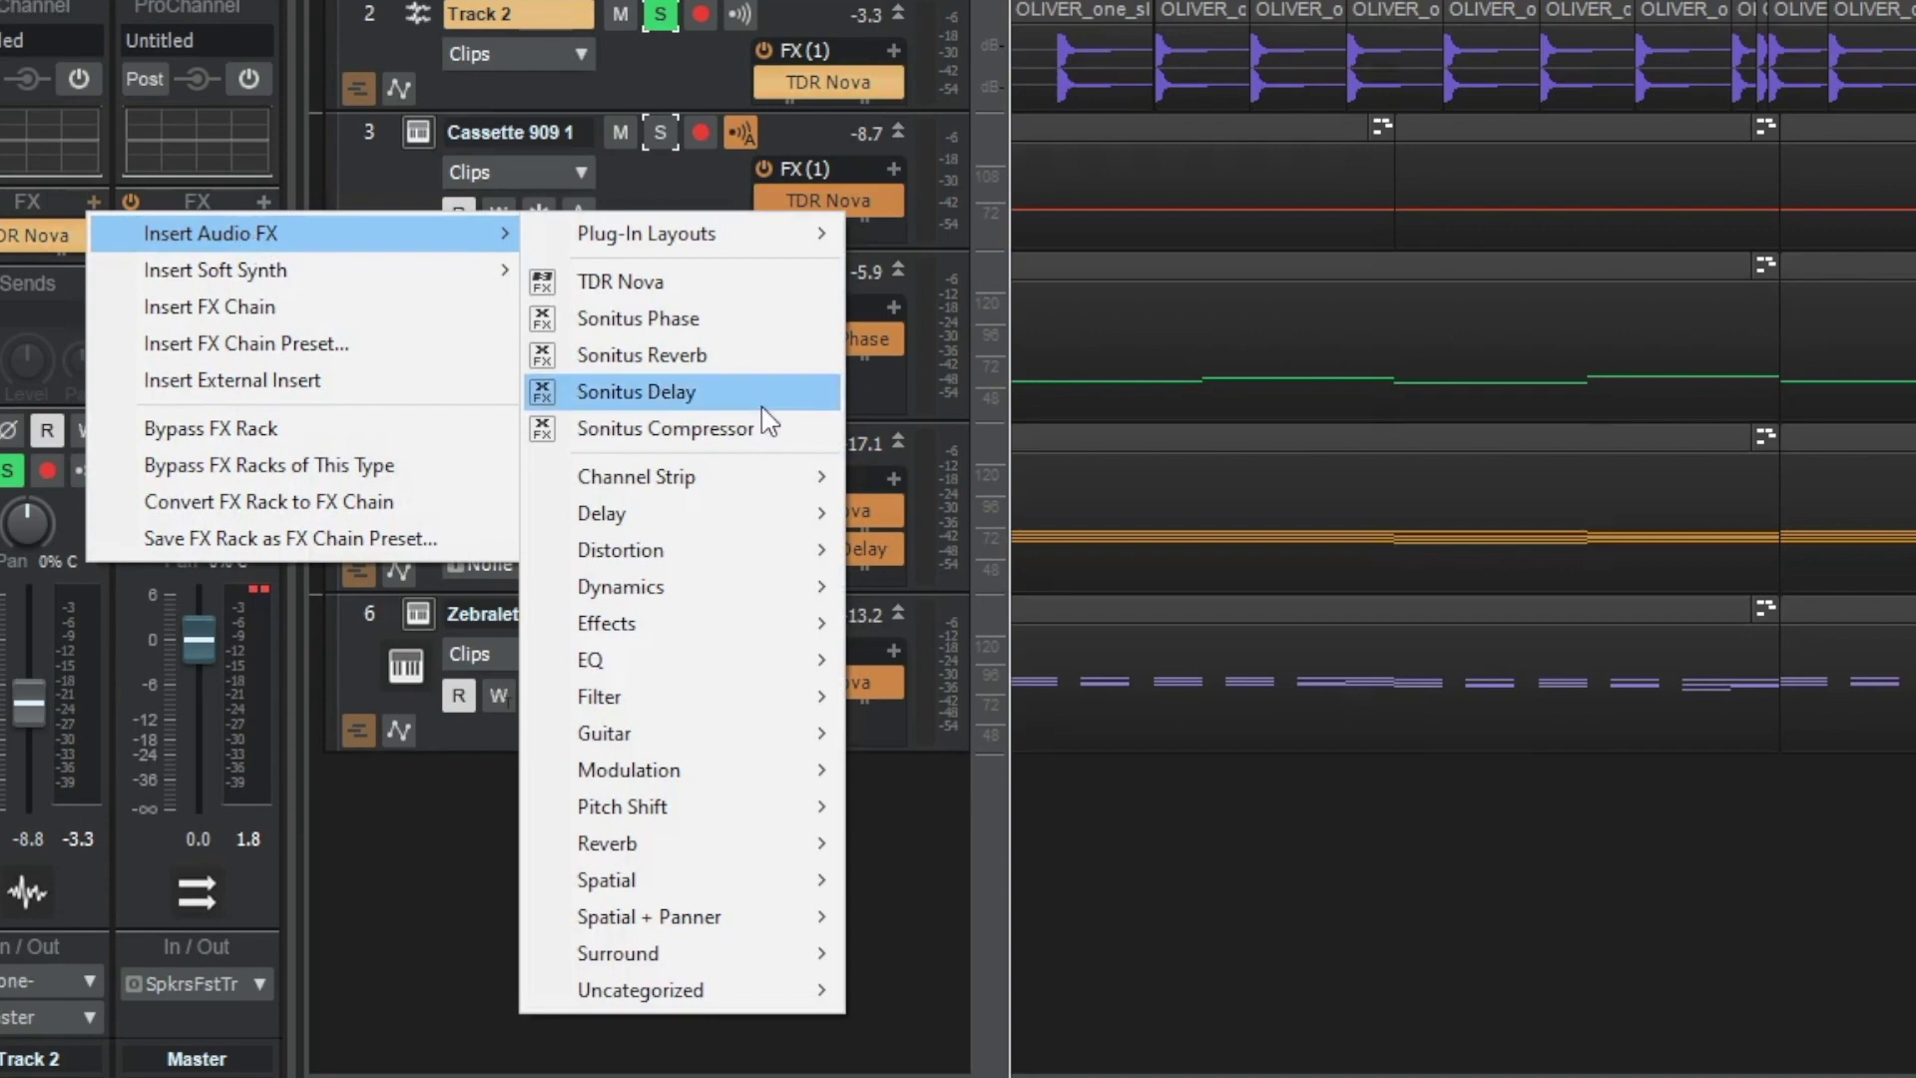
mouse_move(747, 838)
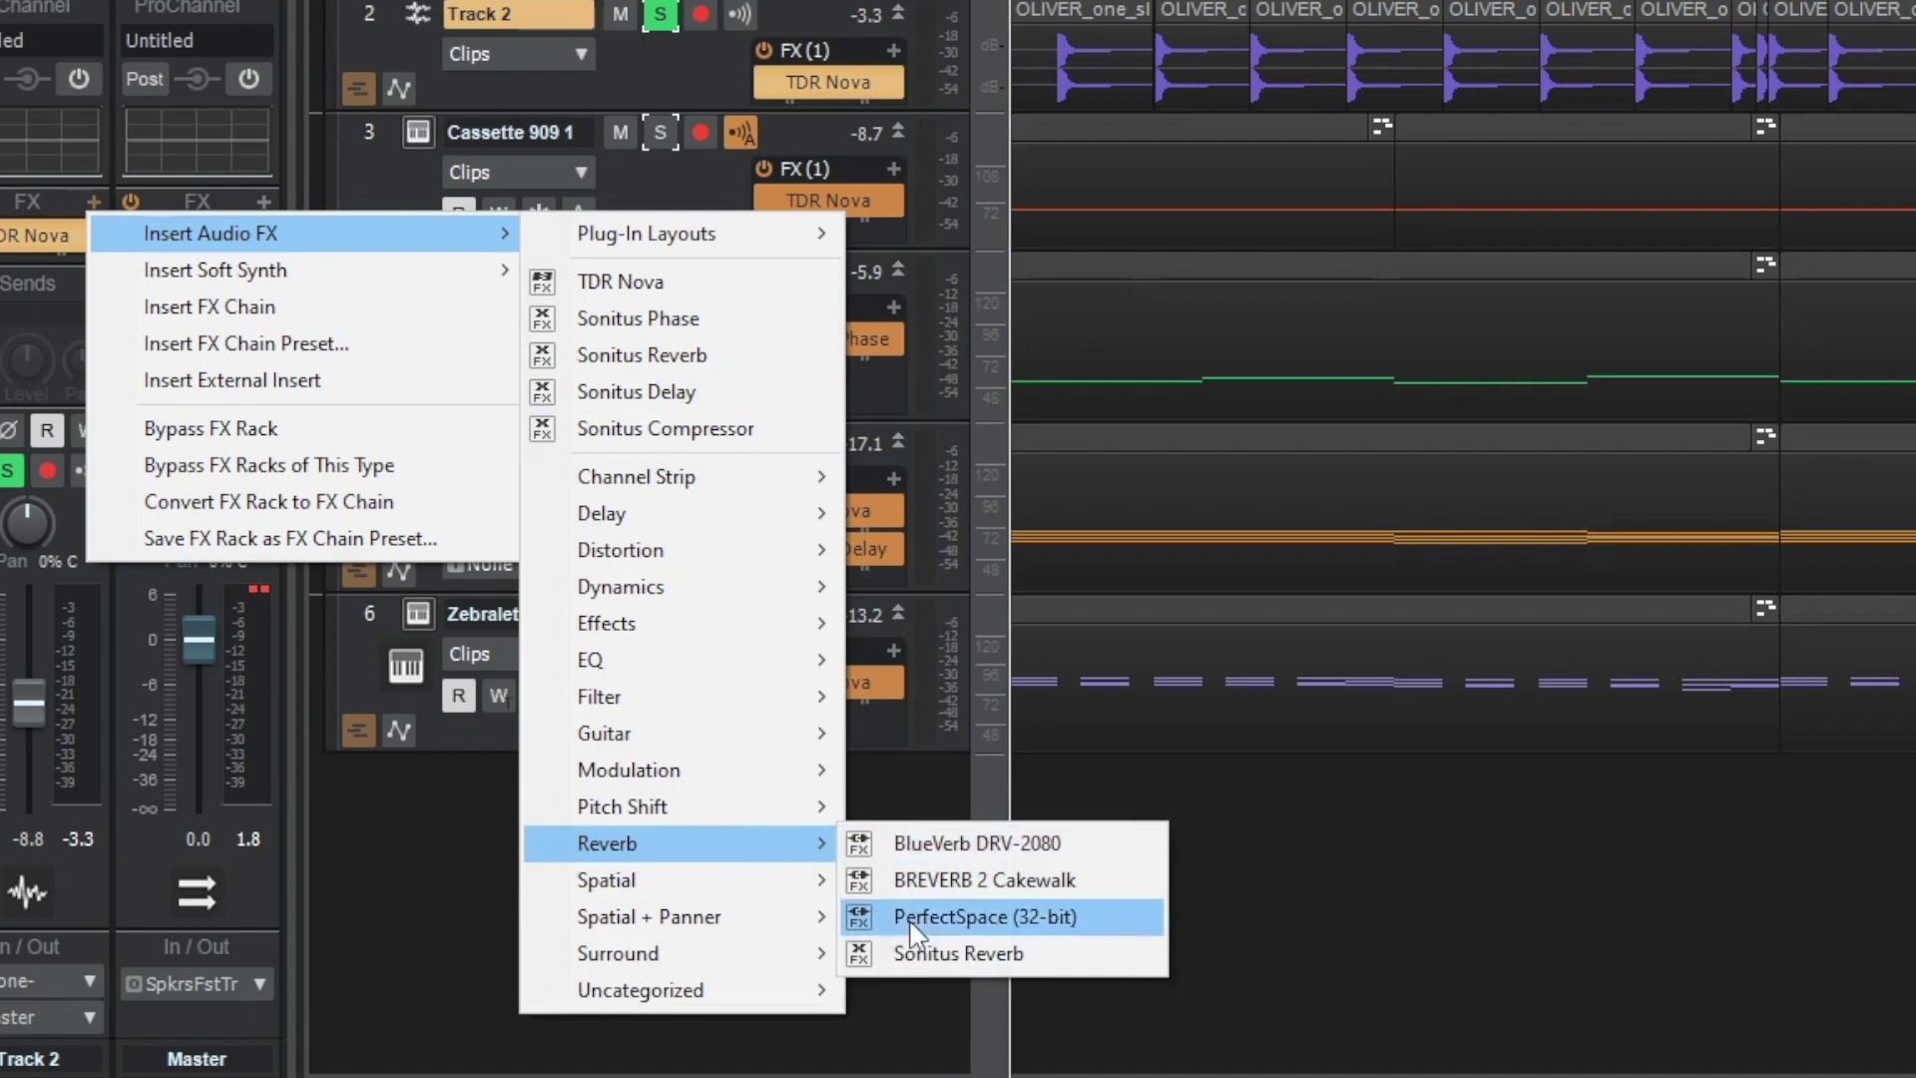
click(958, 953)
Load the Aux: Snare Drum preset in Track 2's reverb and audition it
click(1426, 119)
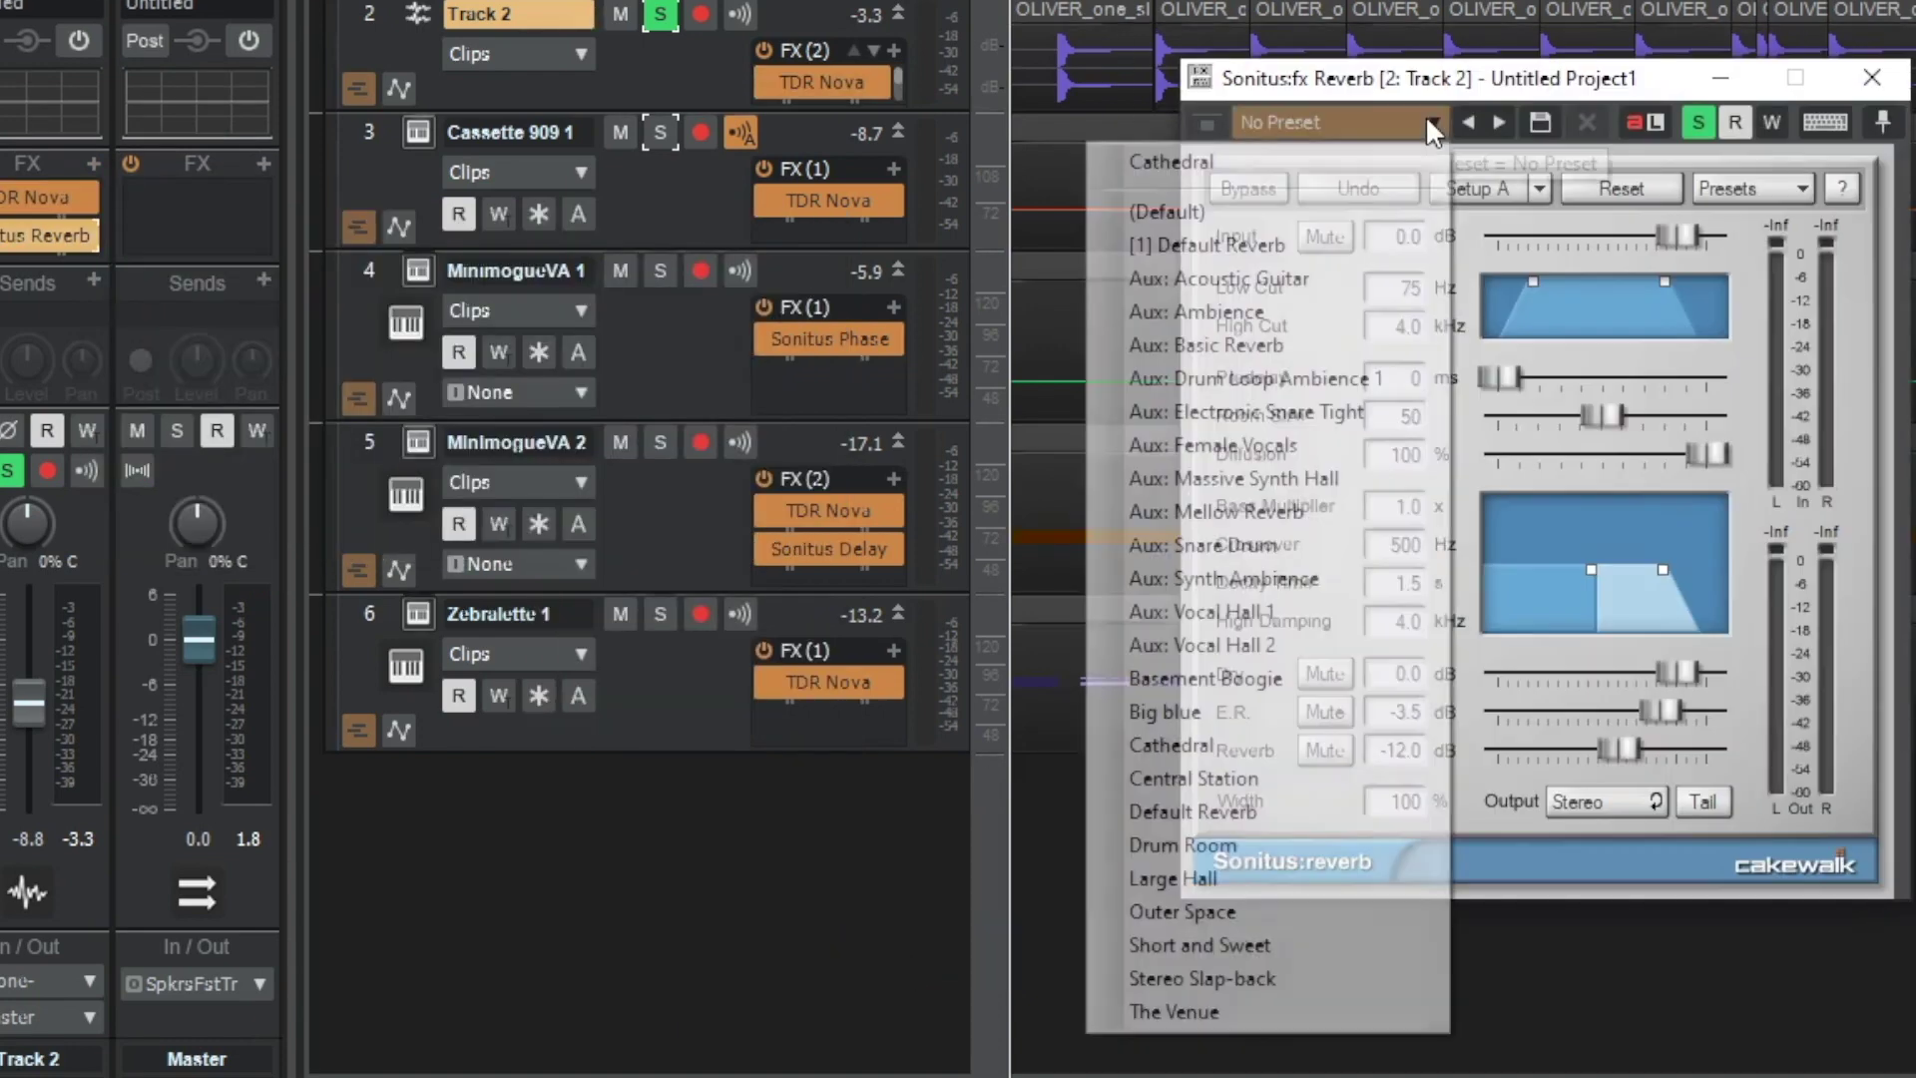
click(880, 151)
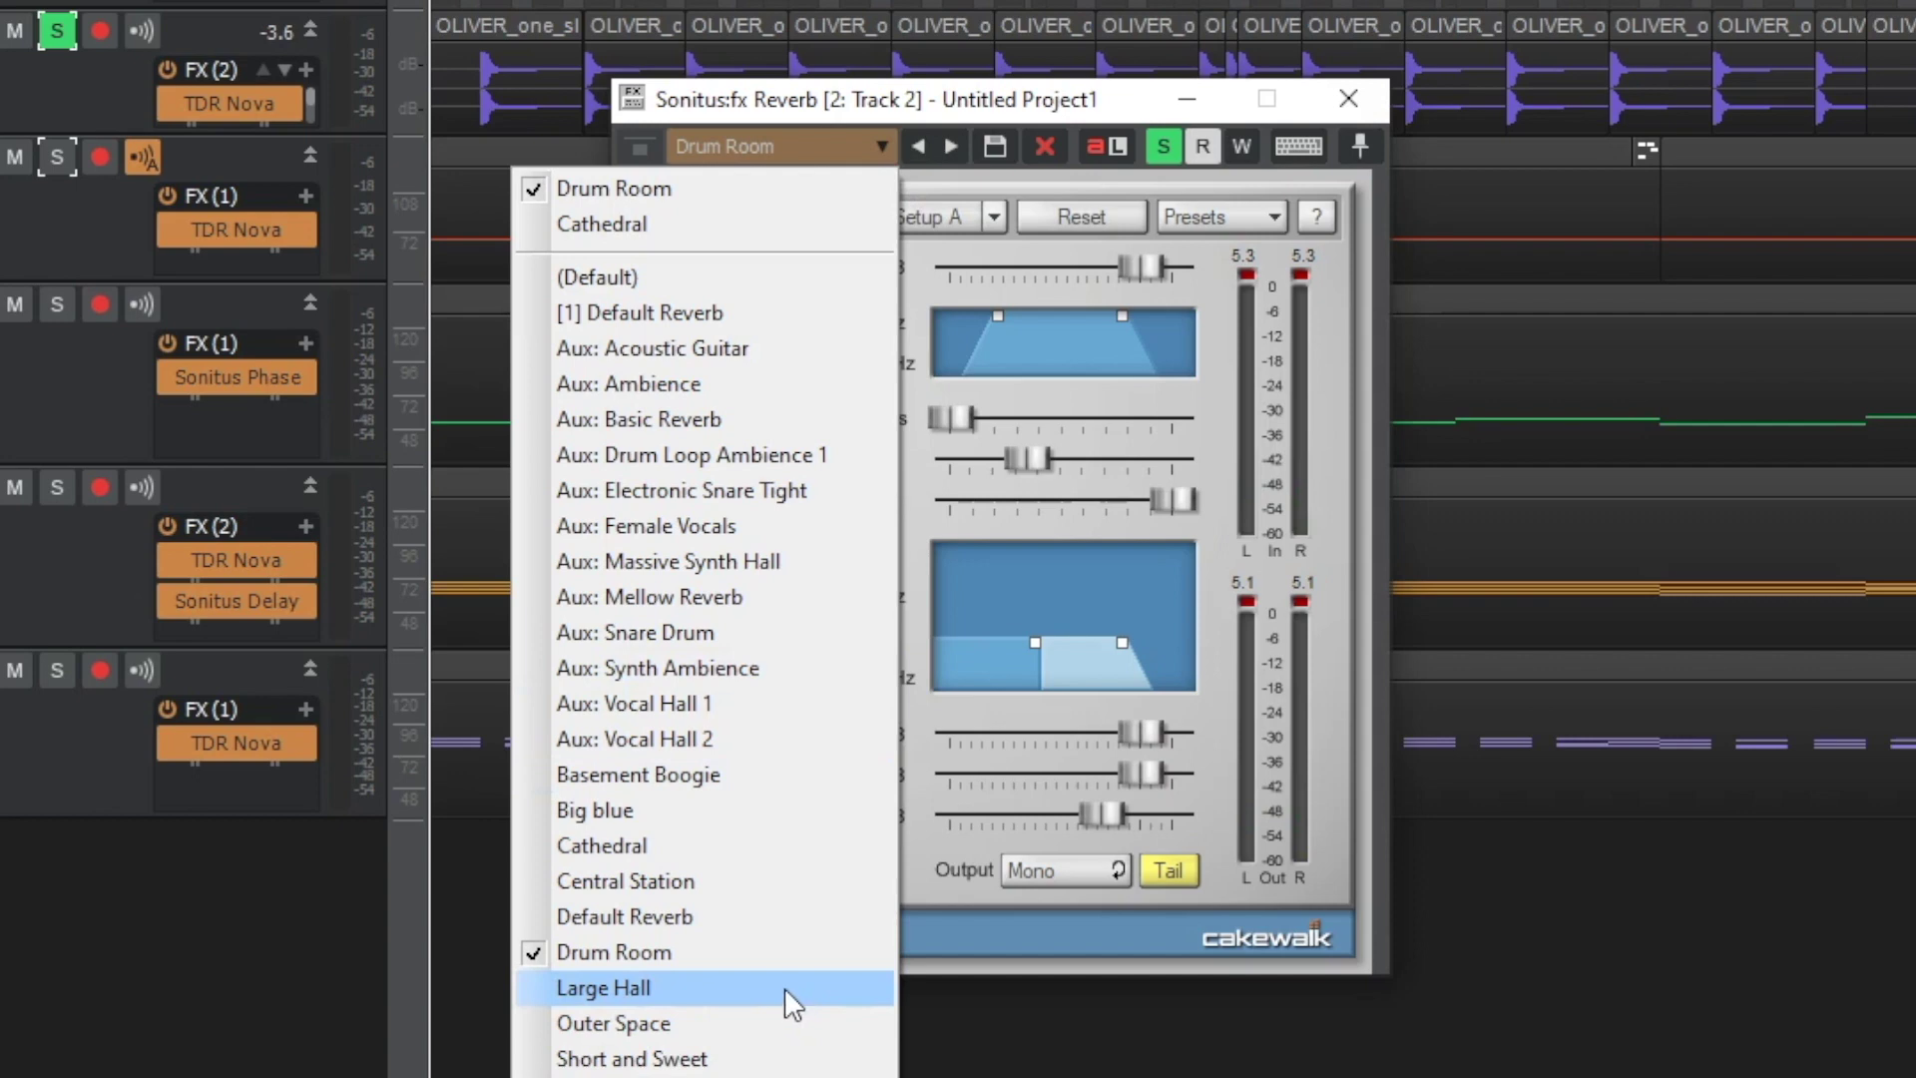
click(680, 636)
key(space)
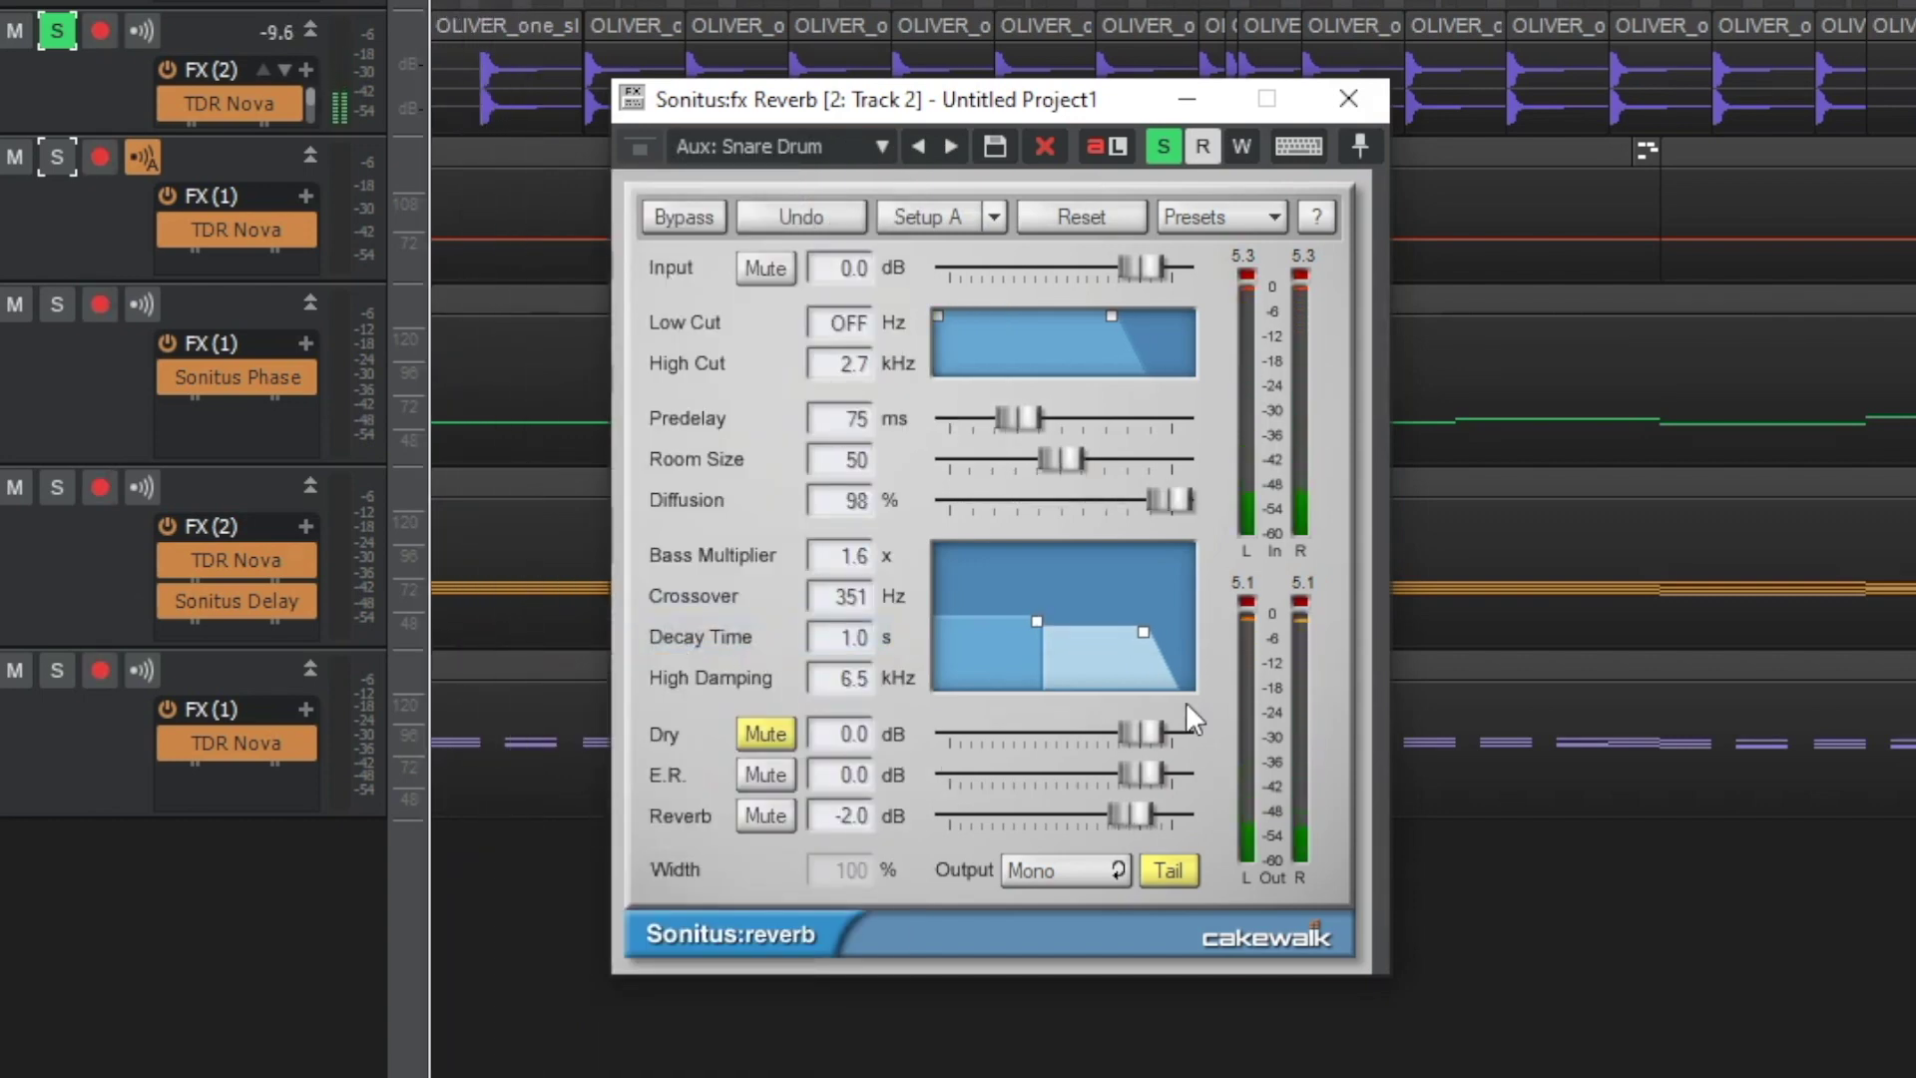
Lower the reverb's E.R. level to -12.0 dB and its Reverb level to -11.7 dB, and set its output to Stereo
drag(1149, 814, 1091, 769)
click(1057, 880)
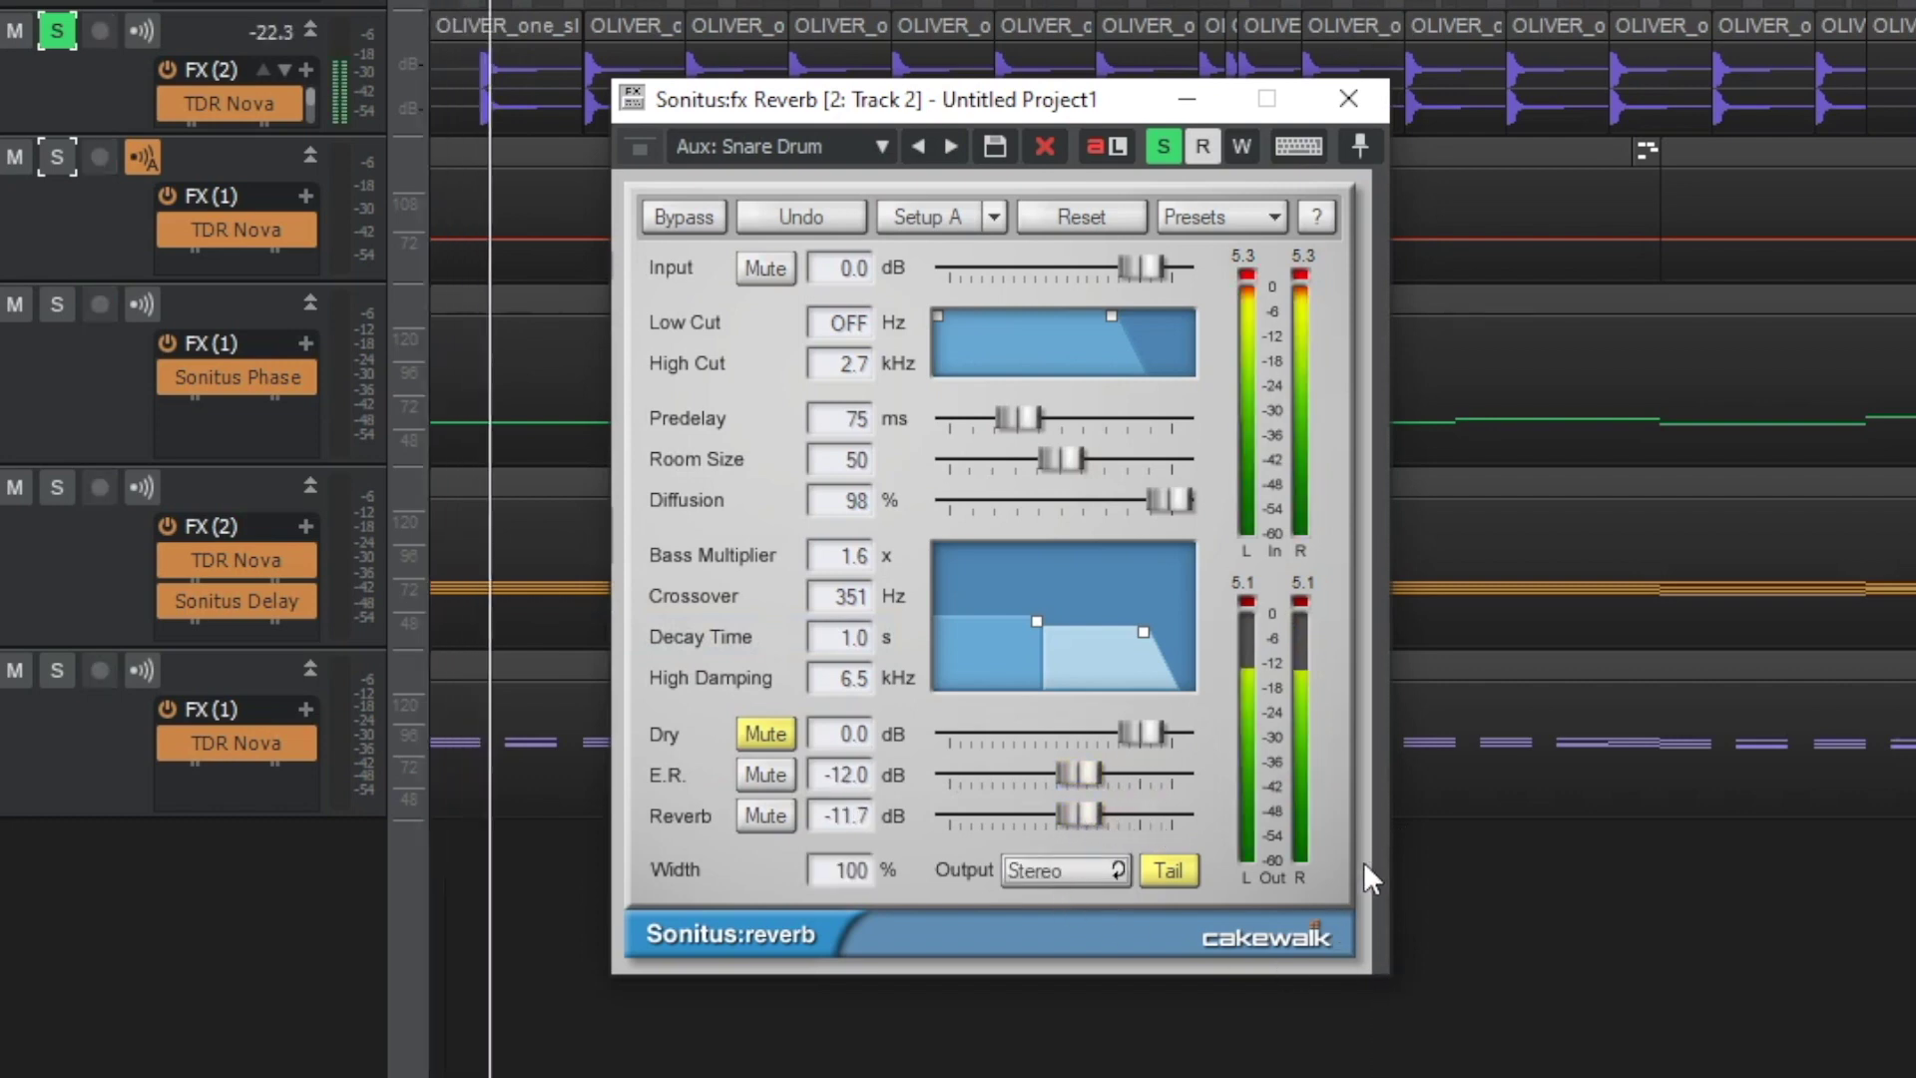
key(space)
Unmute the reverb's dry signal and set Dry and E.R. to 0.3 dB and Reverb to 1.5 dB while auditioning the snare
click(766, 733)
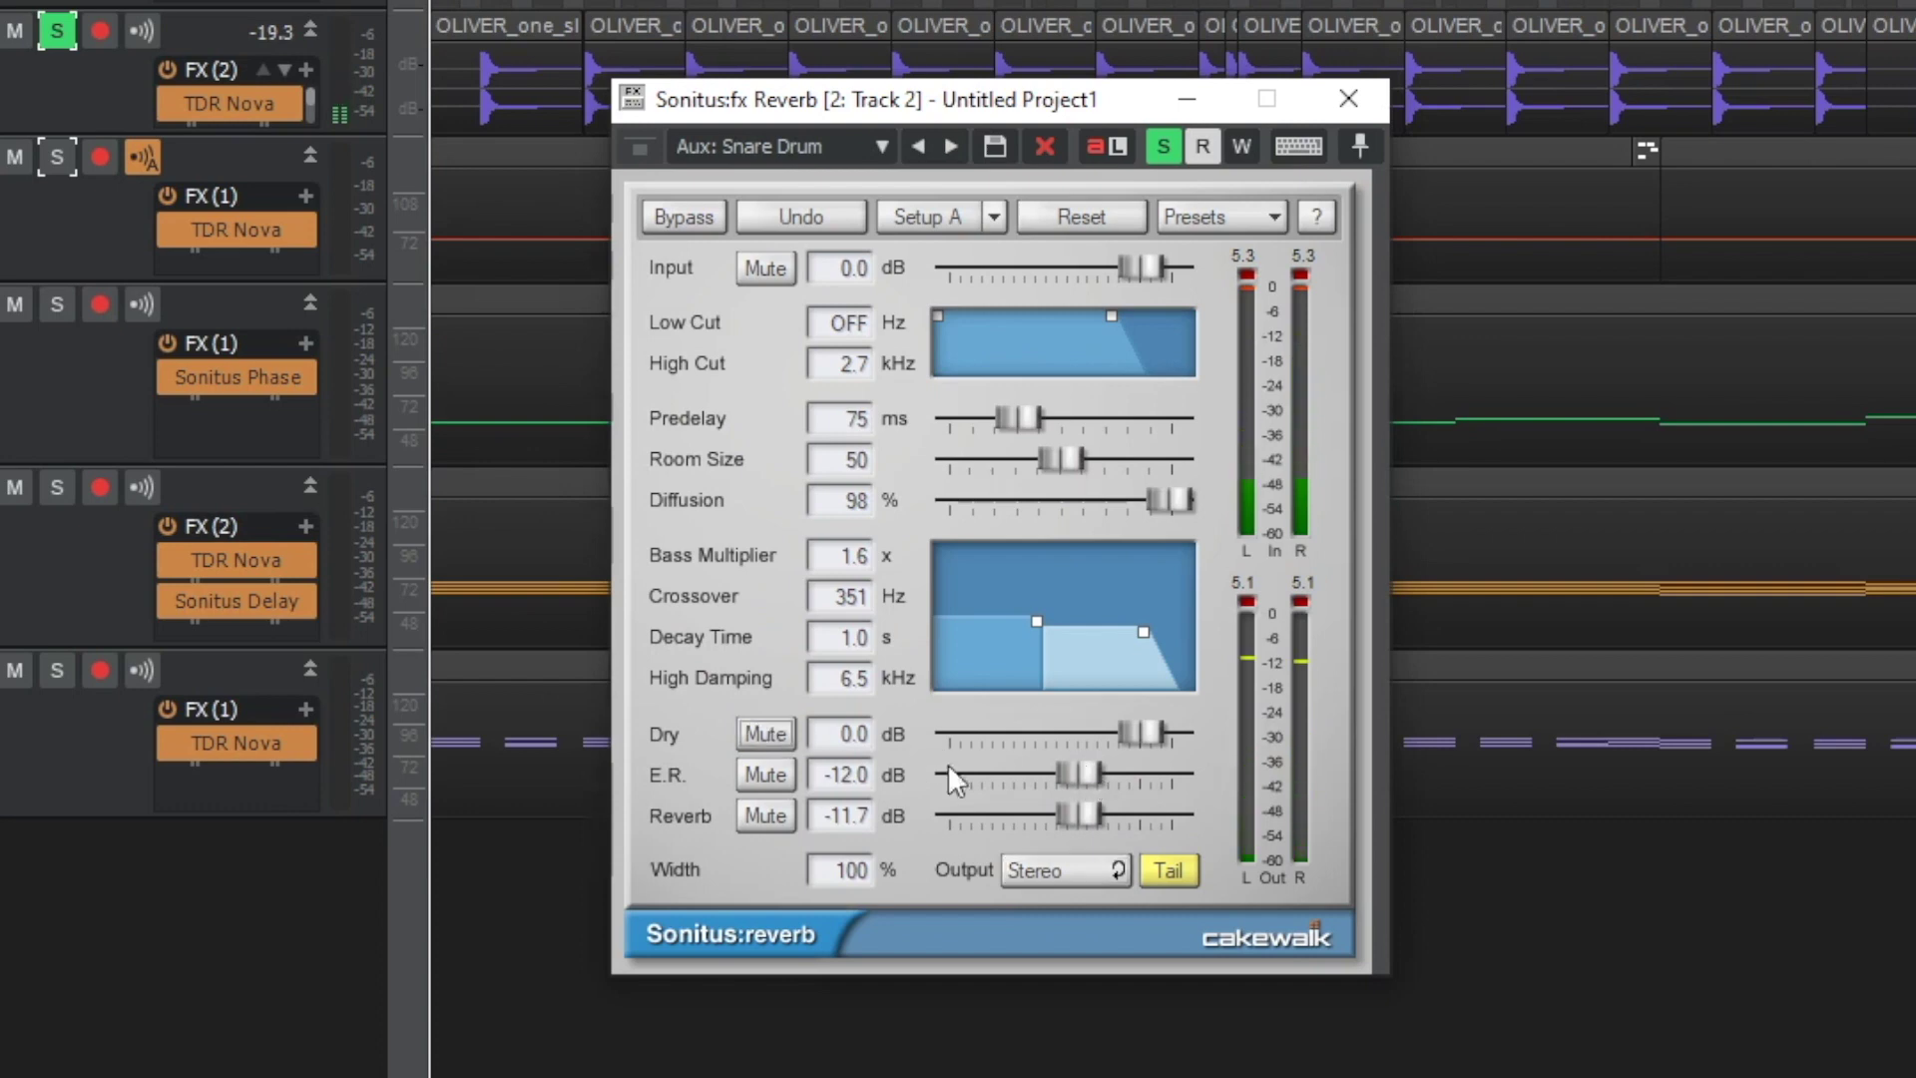
key(space)
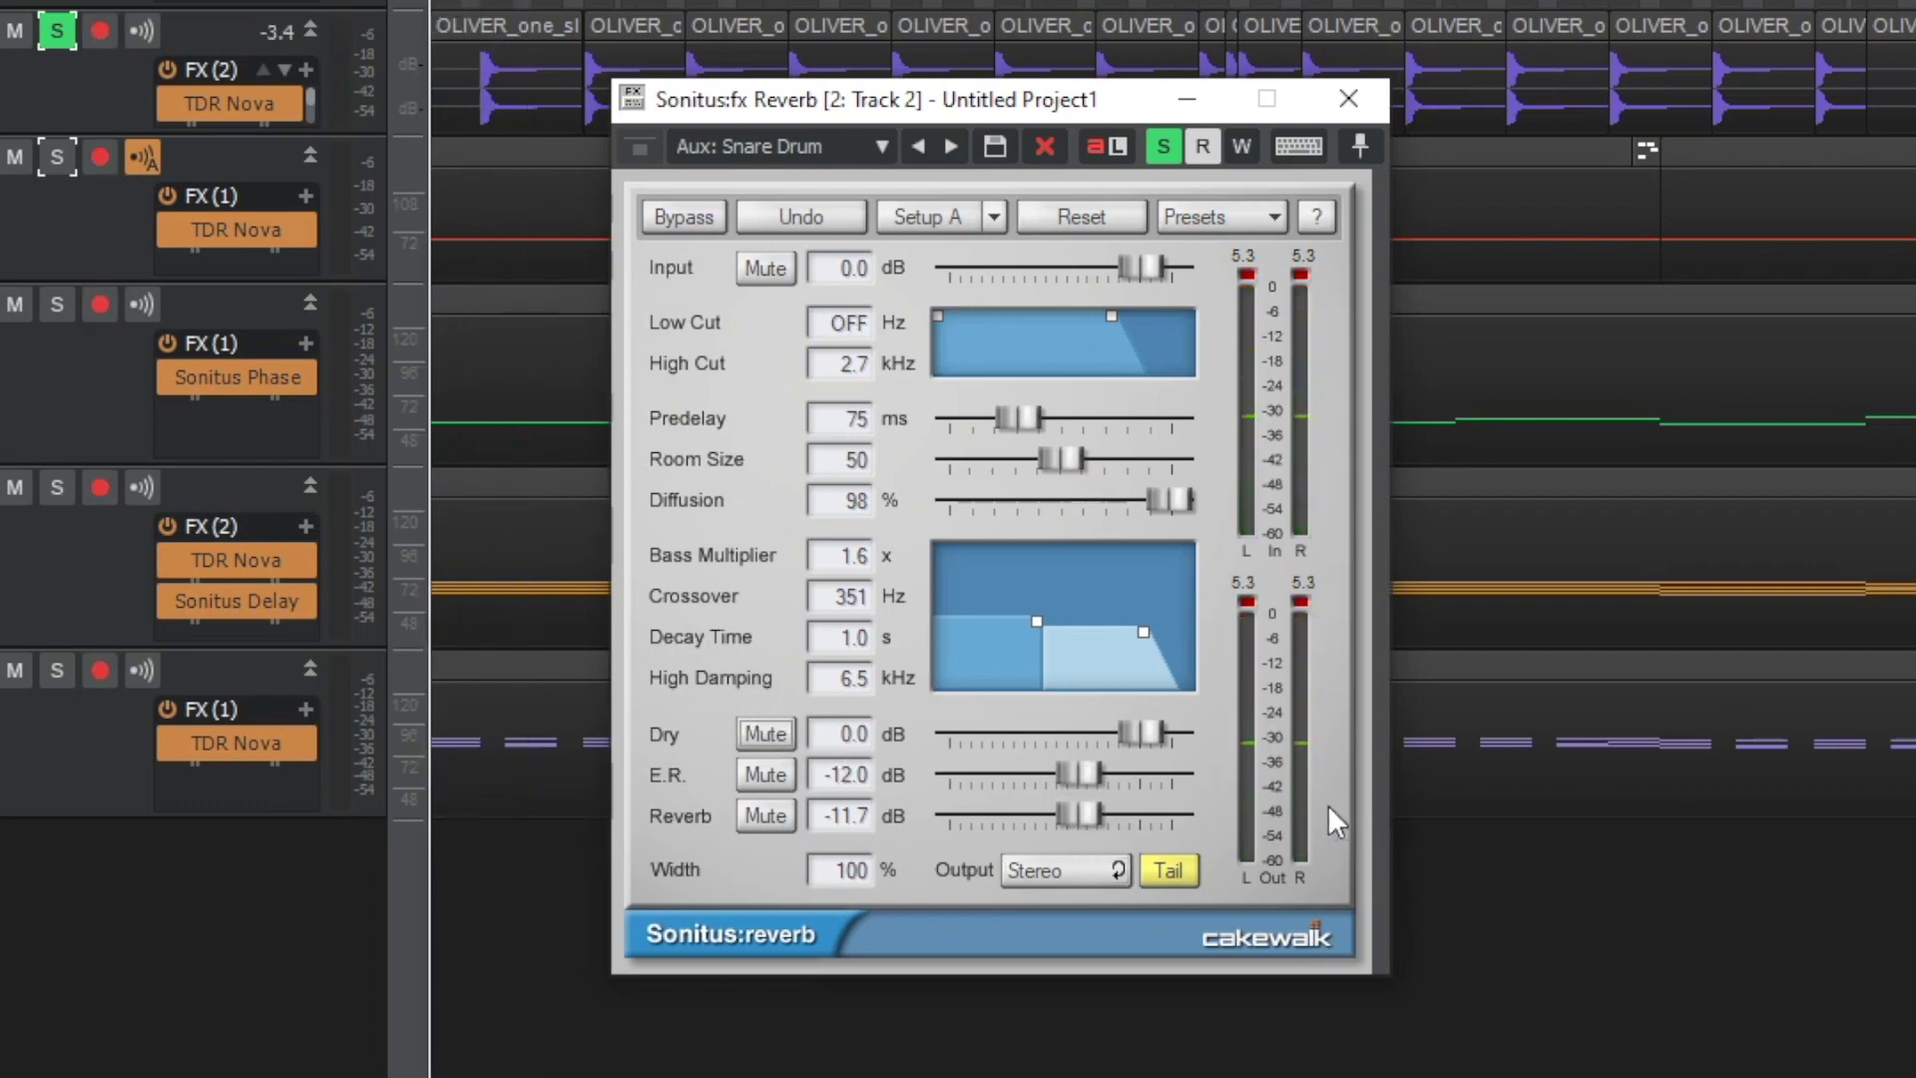
drag(1050, 810, 1134, 778)
key(space)
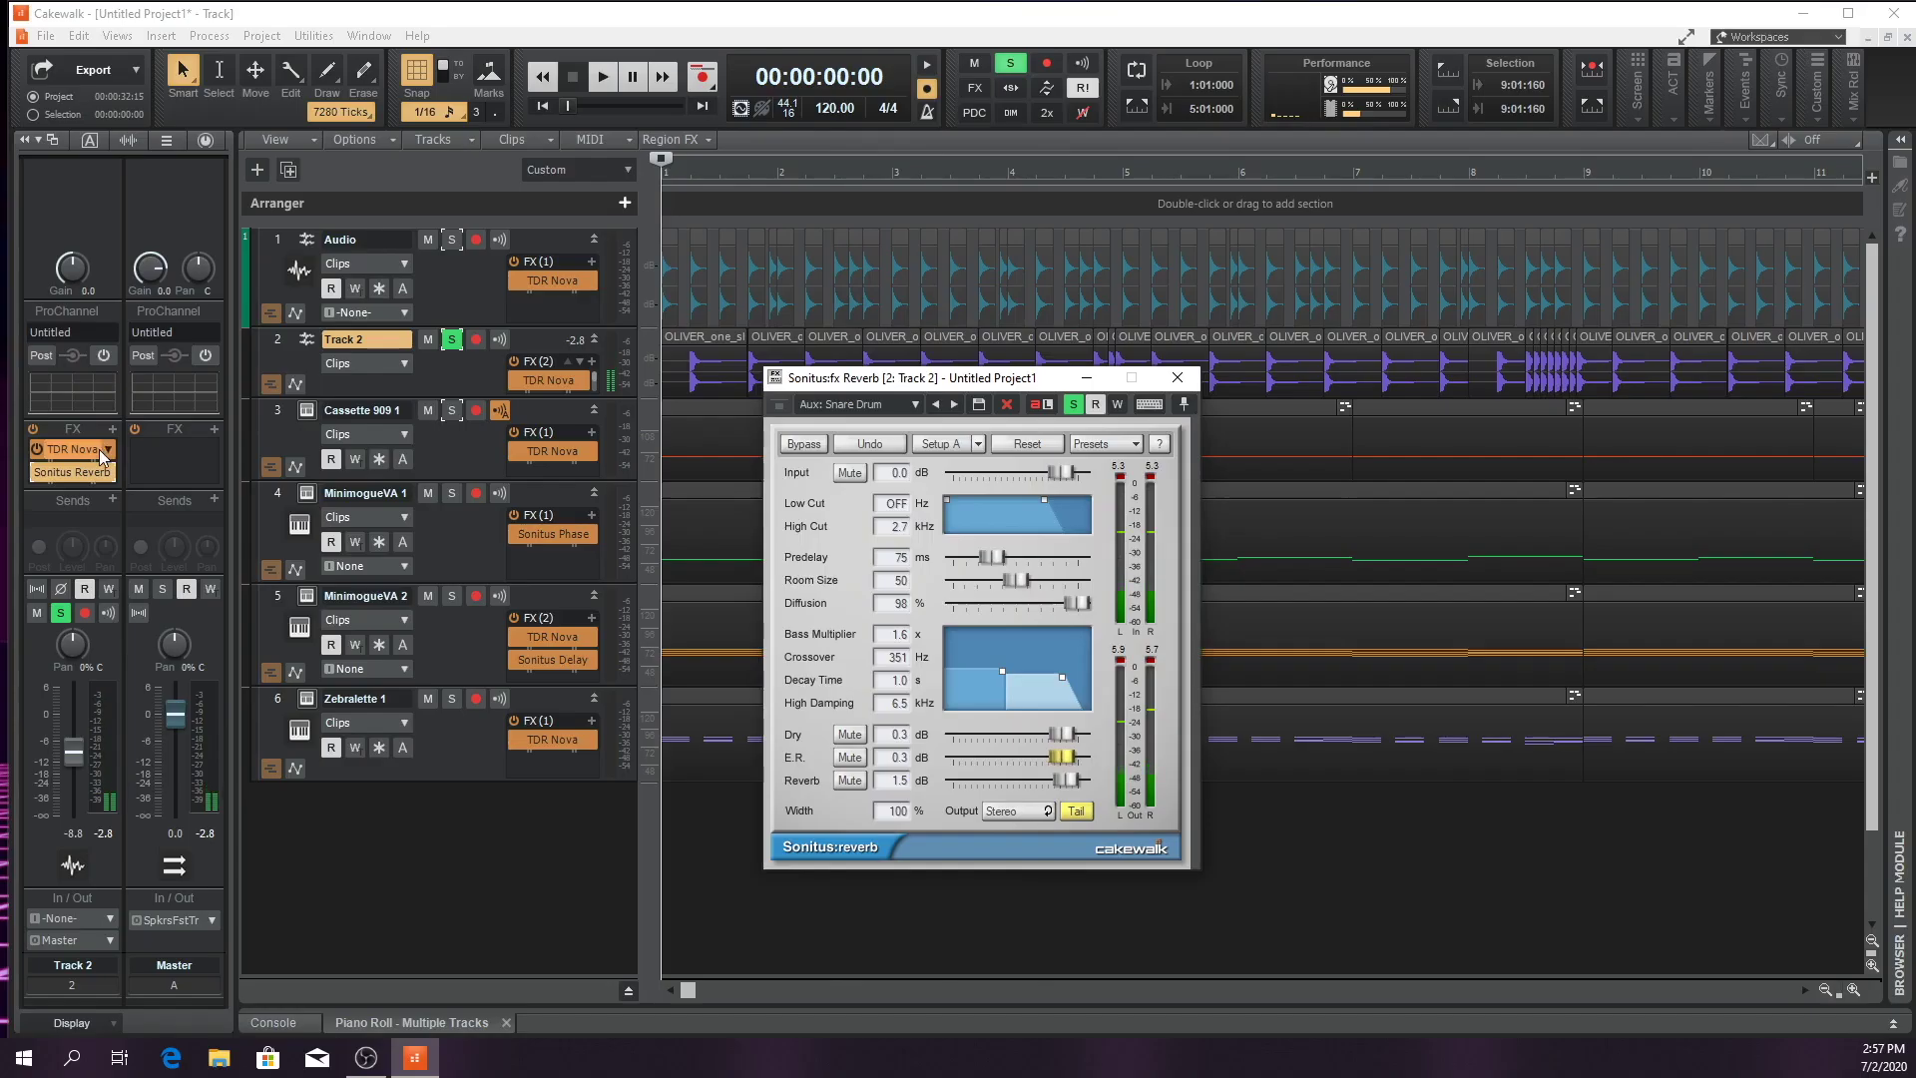
Insert the Sonitus Gate effect after the reverb on Track 2 and load its Standard Noise Gate preset
click(112, 430)
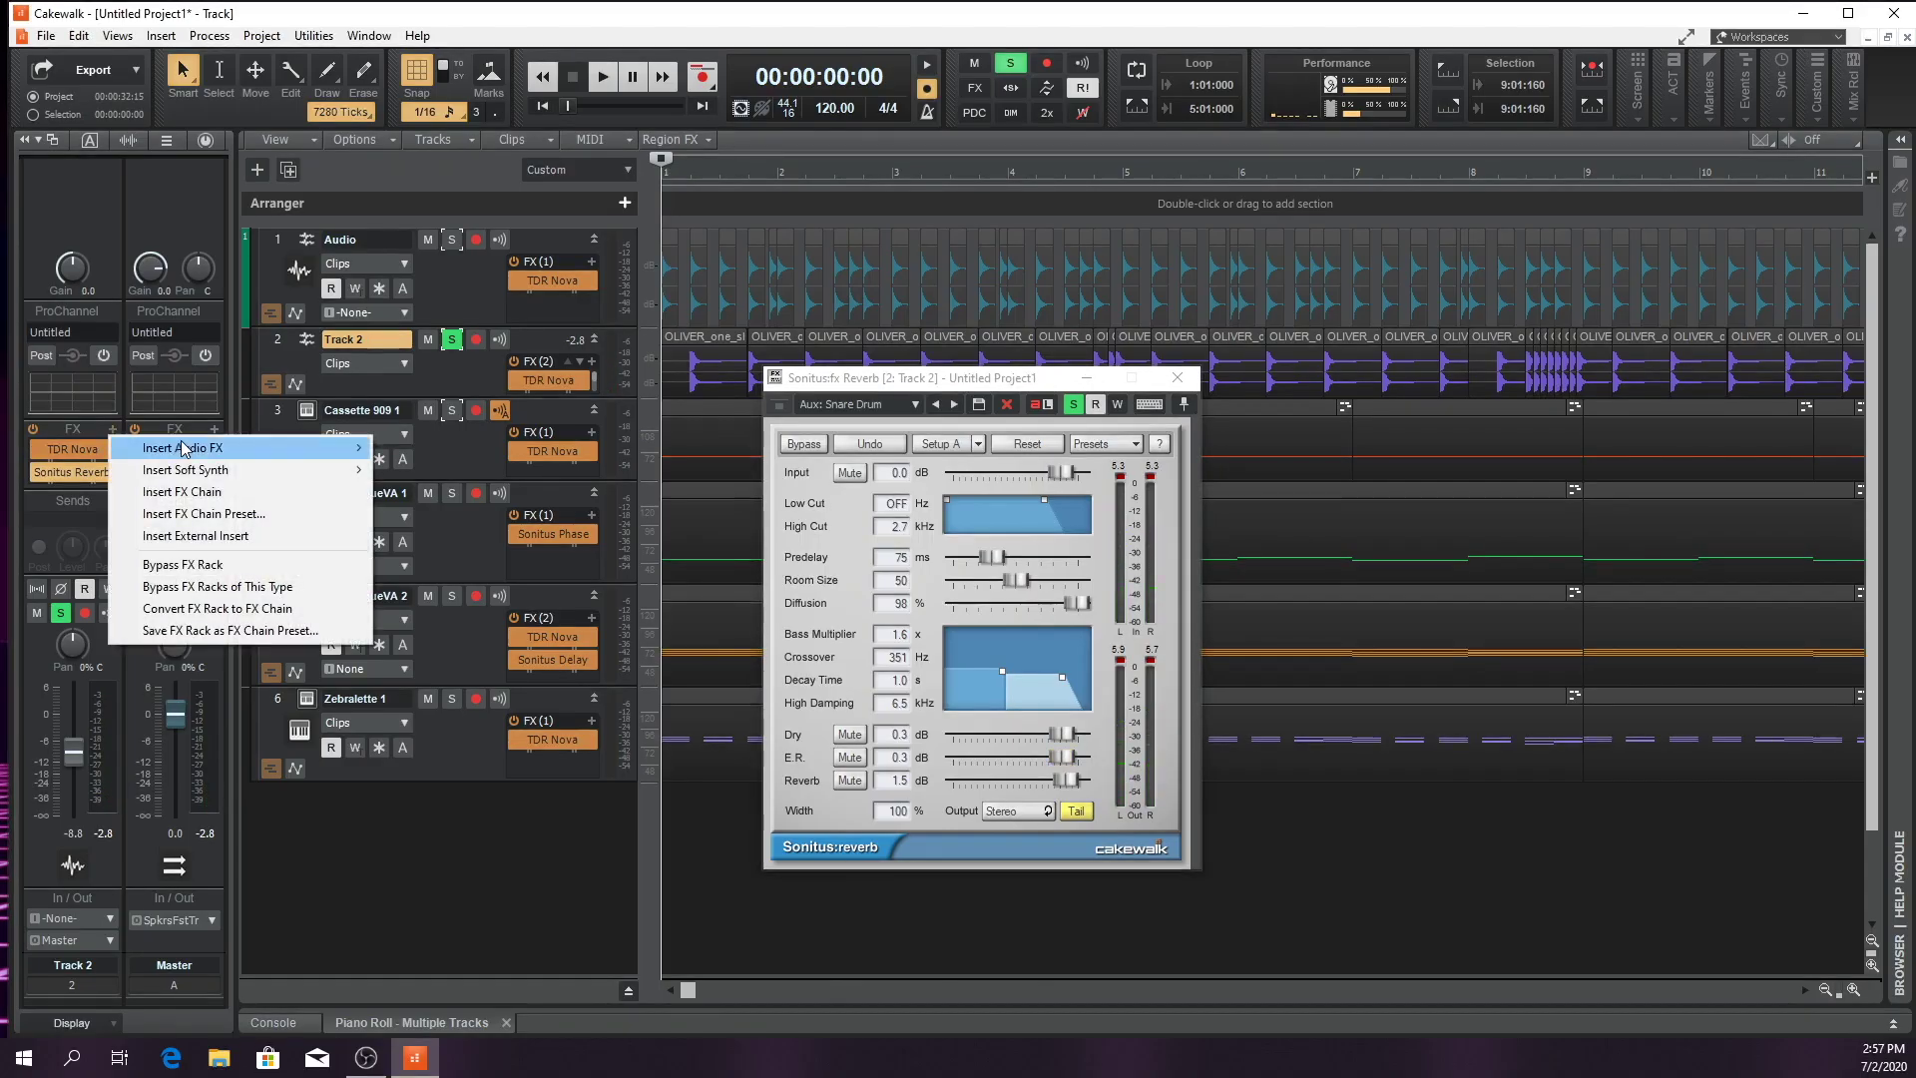
mouse_move(183, 449)
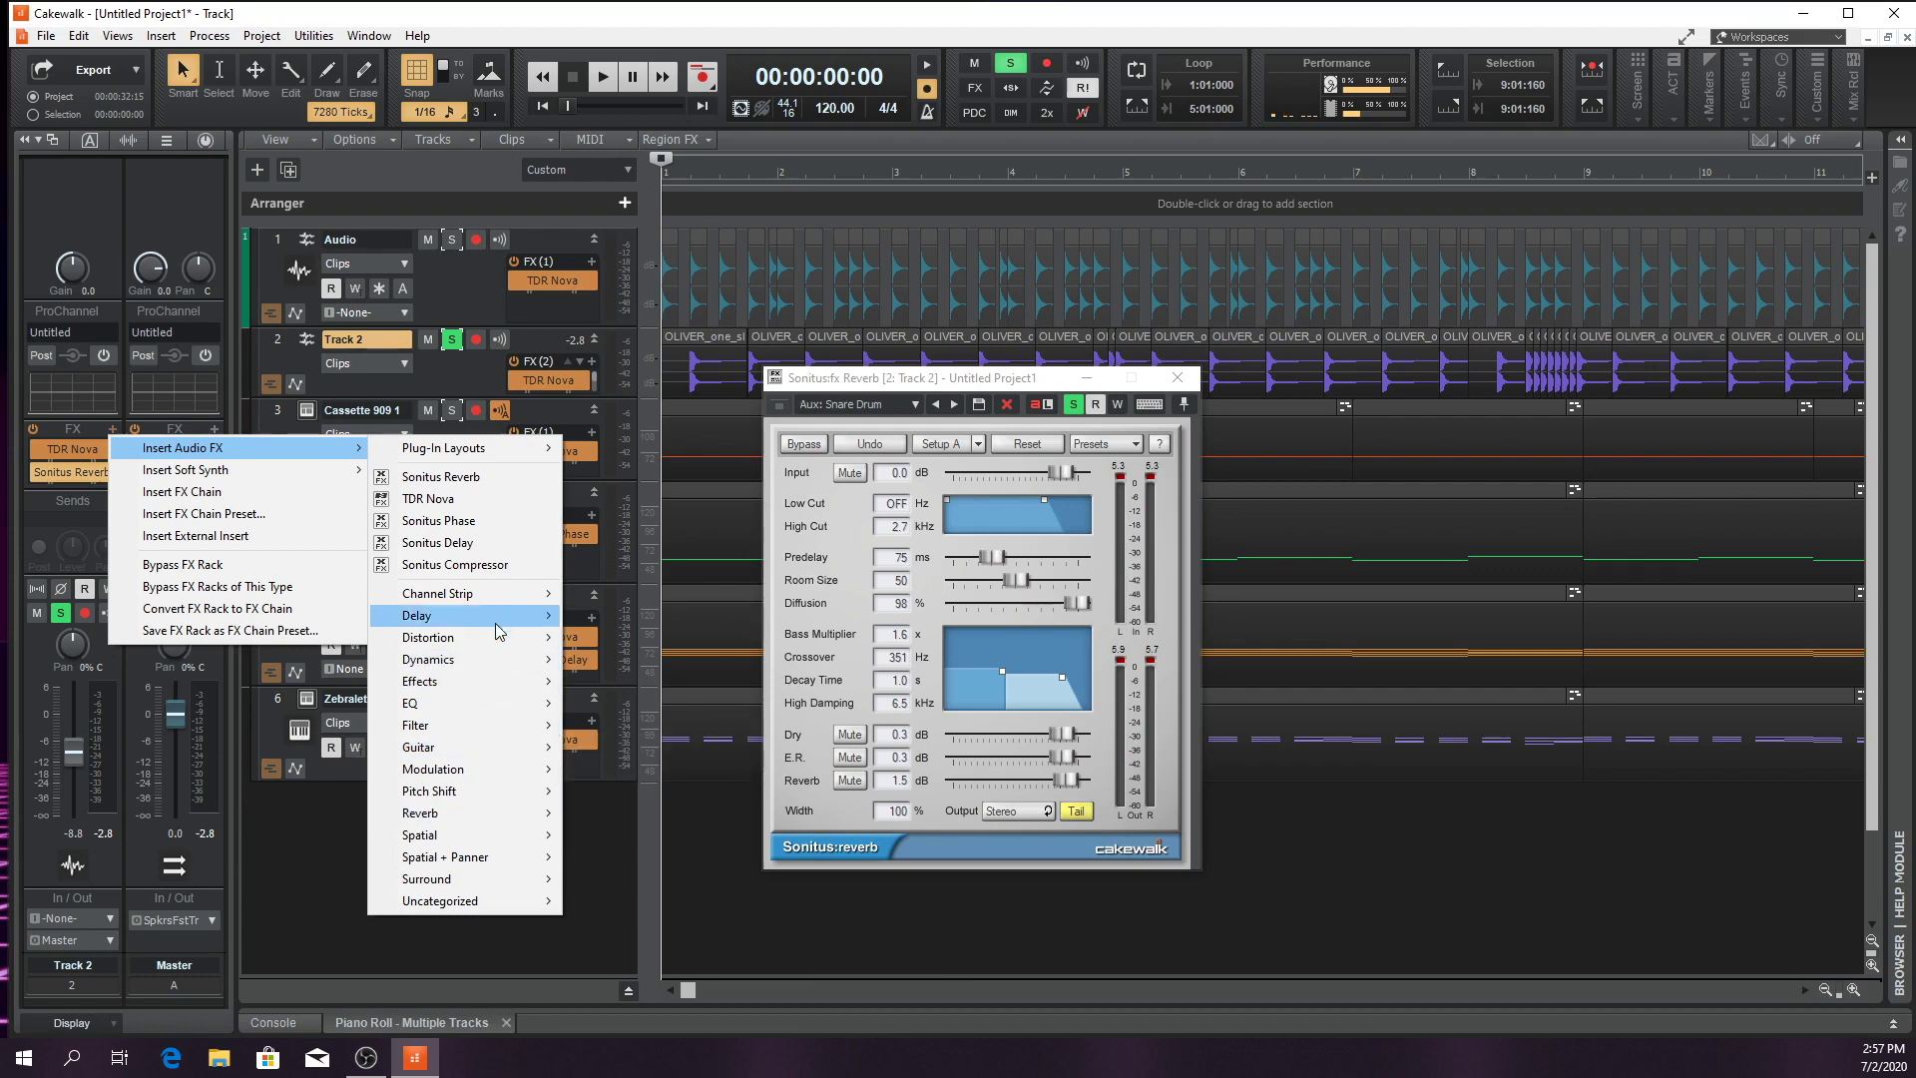
mouse_move(493, 663)
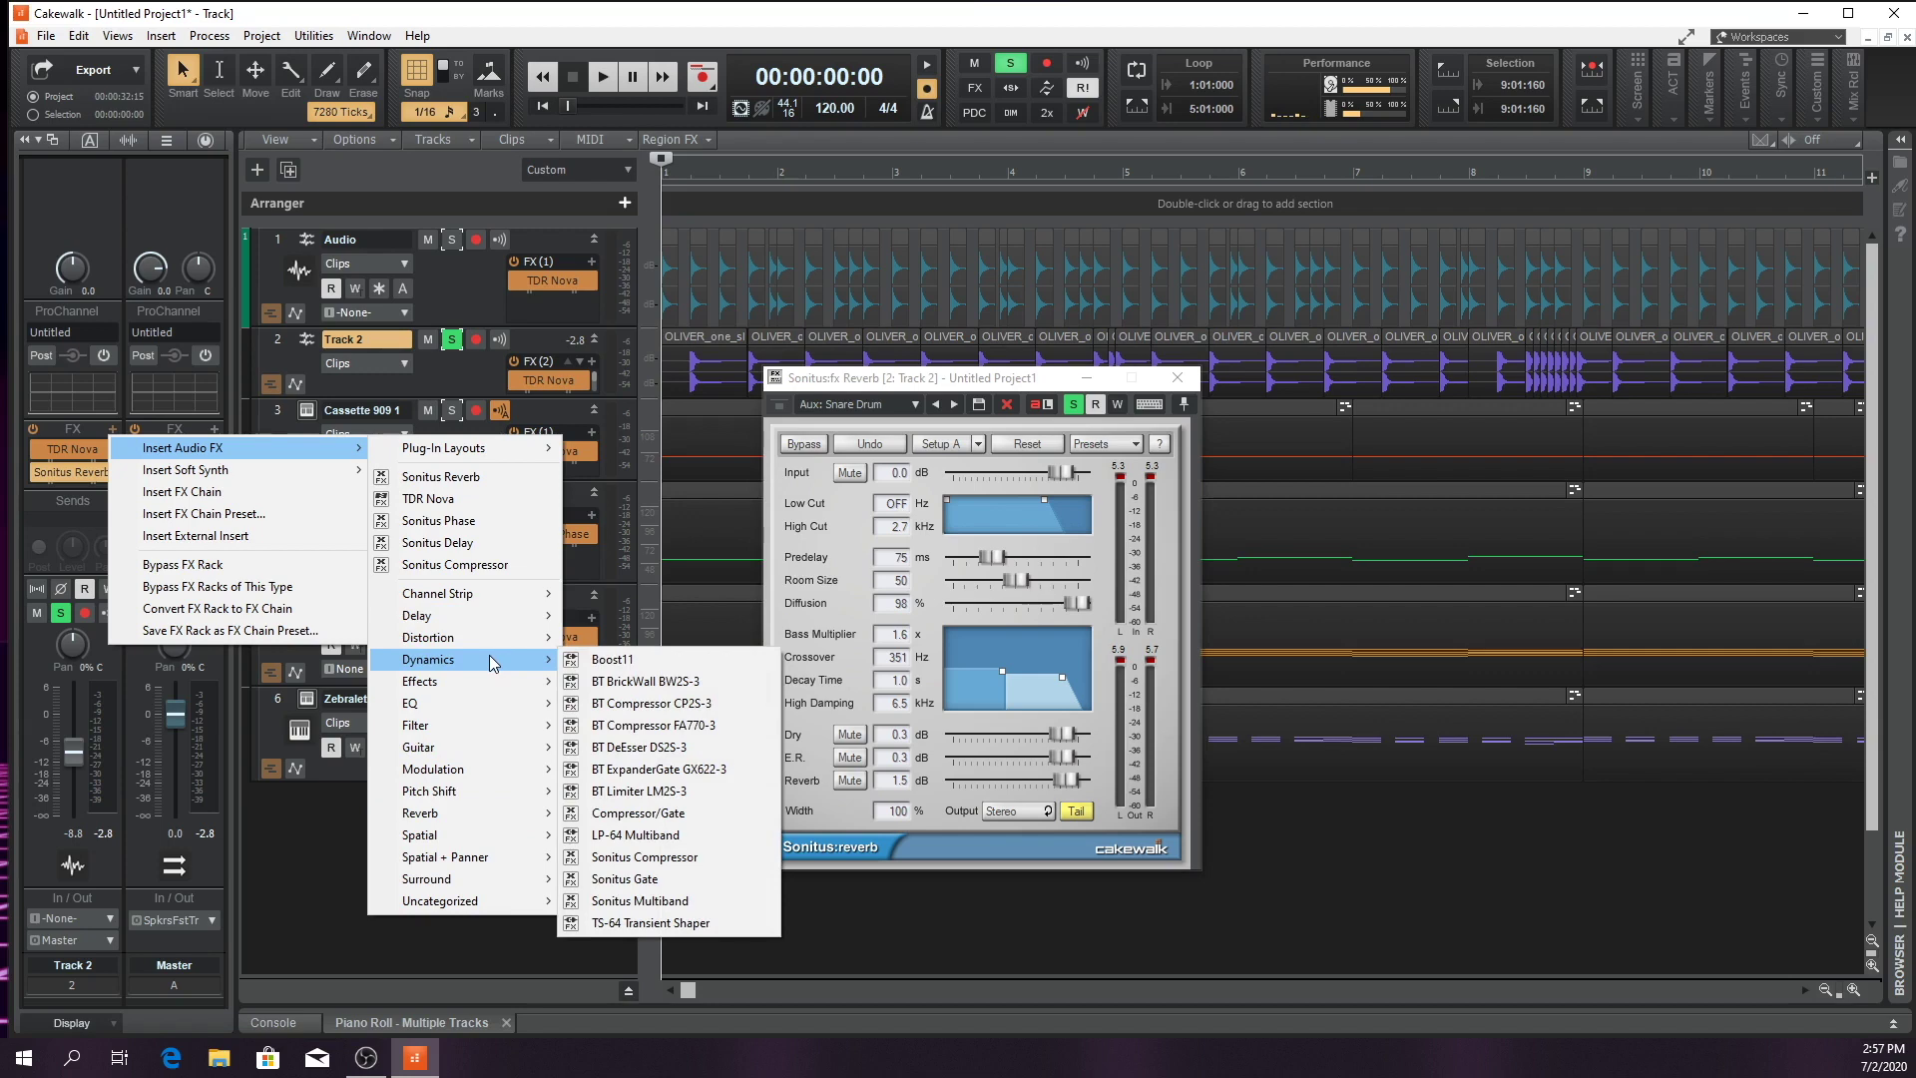
click(658, 879)
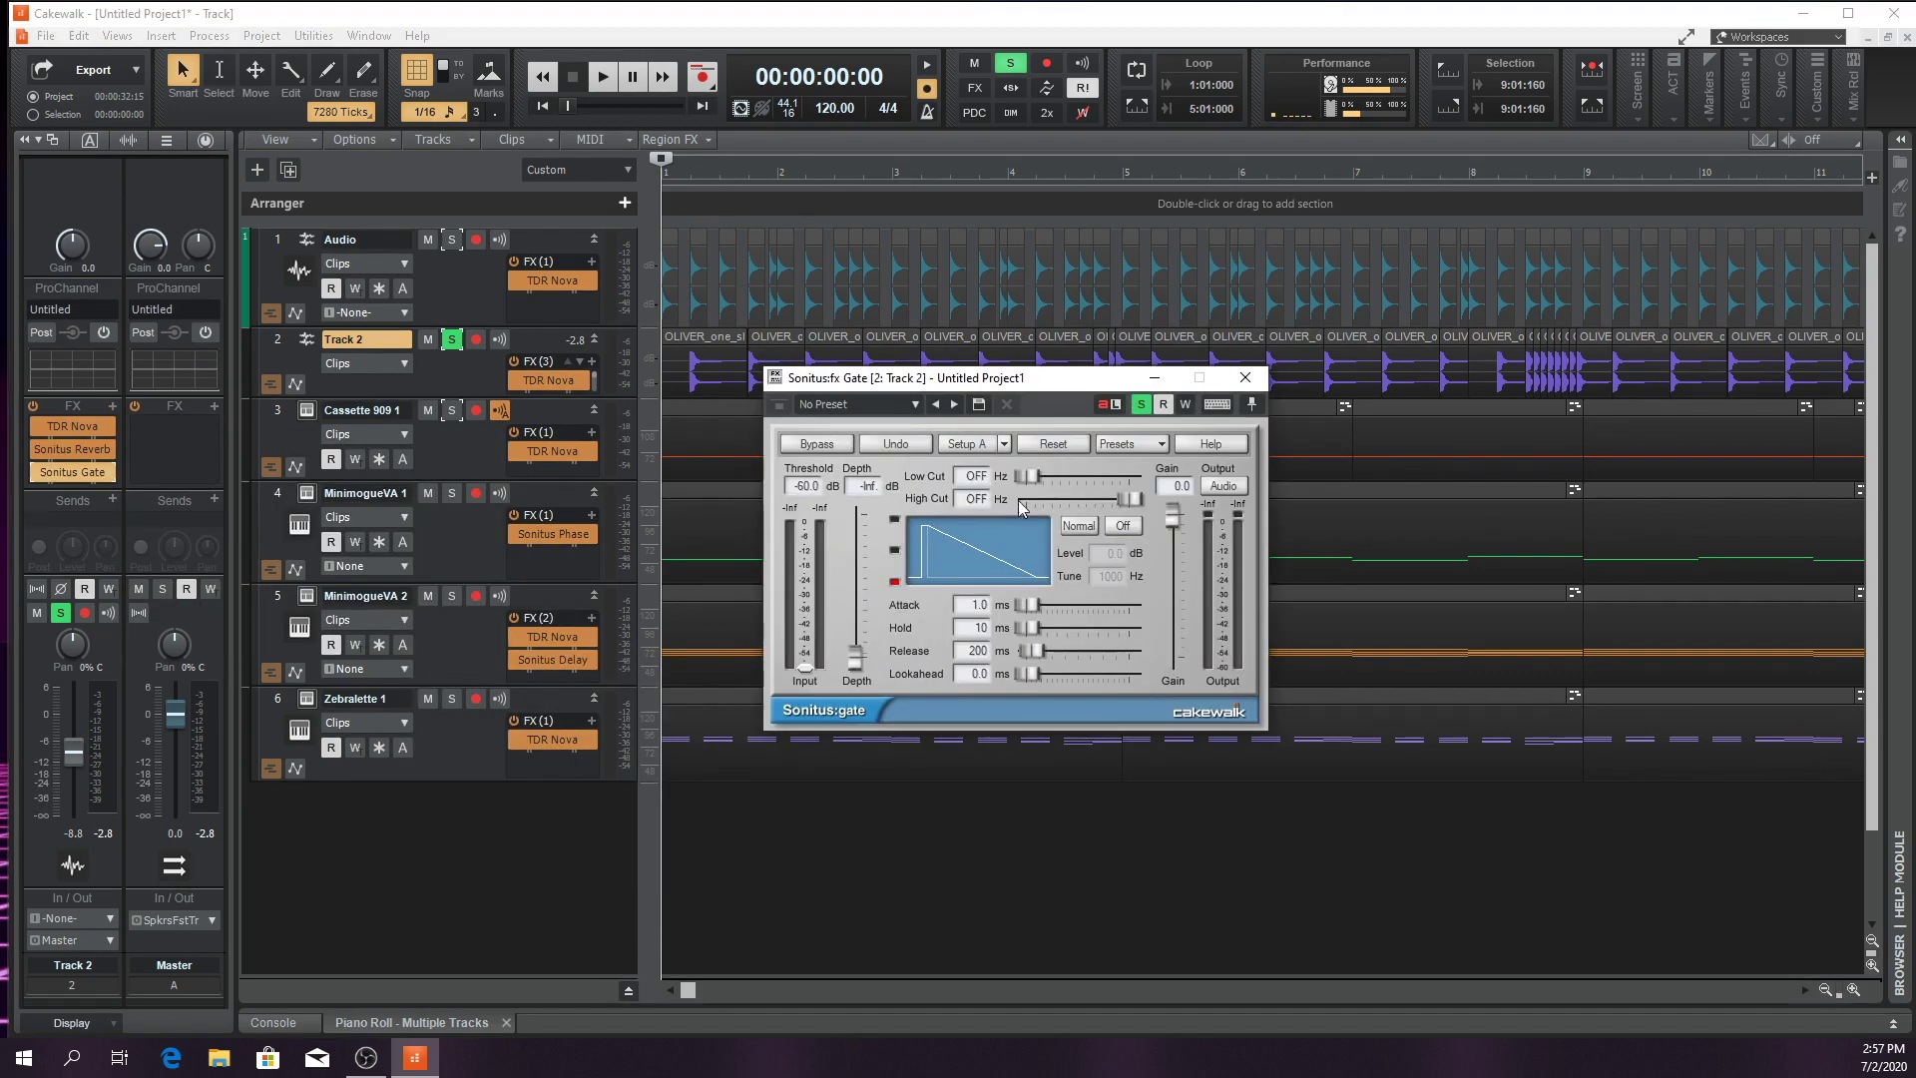
click(916, 405)
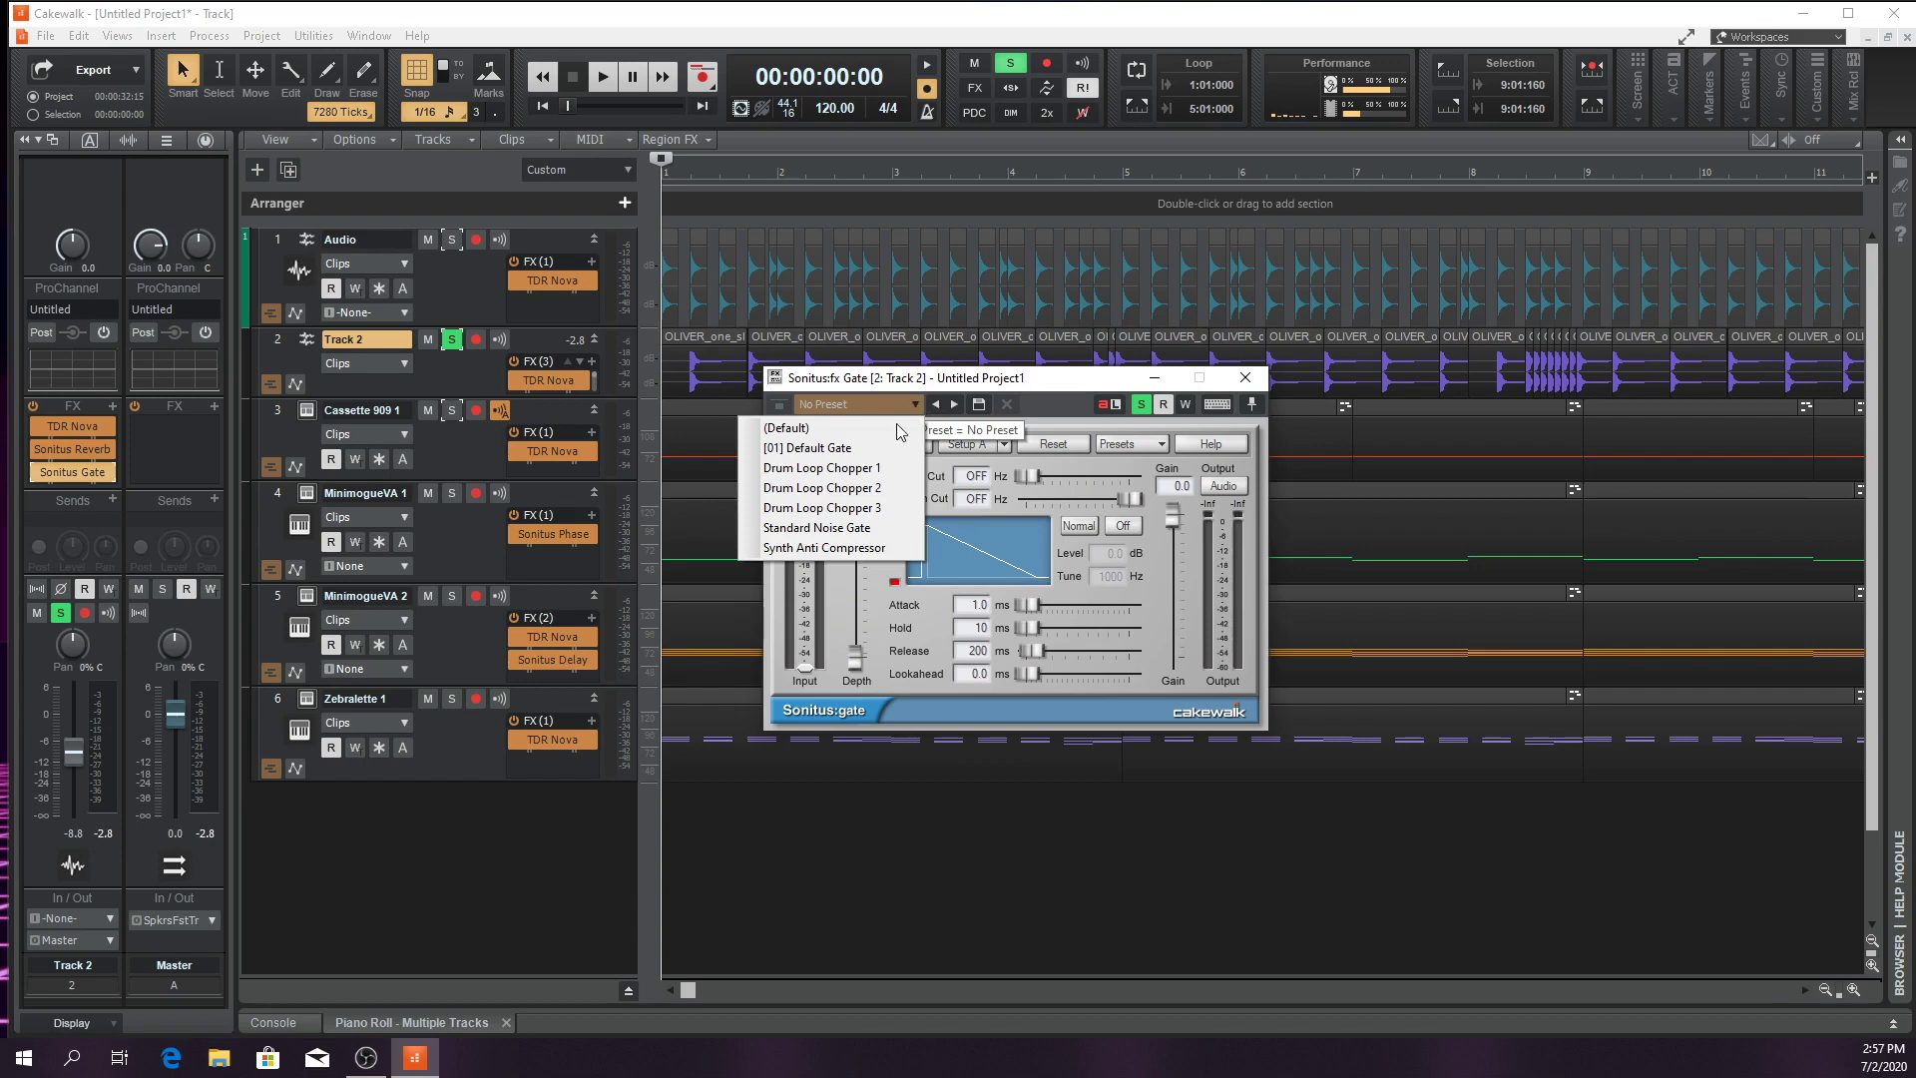
click(838, 528)
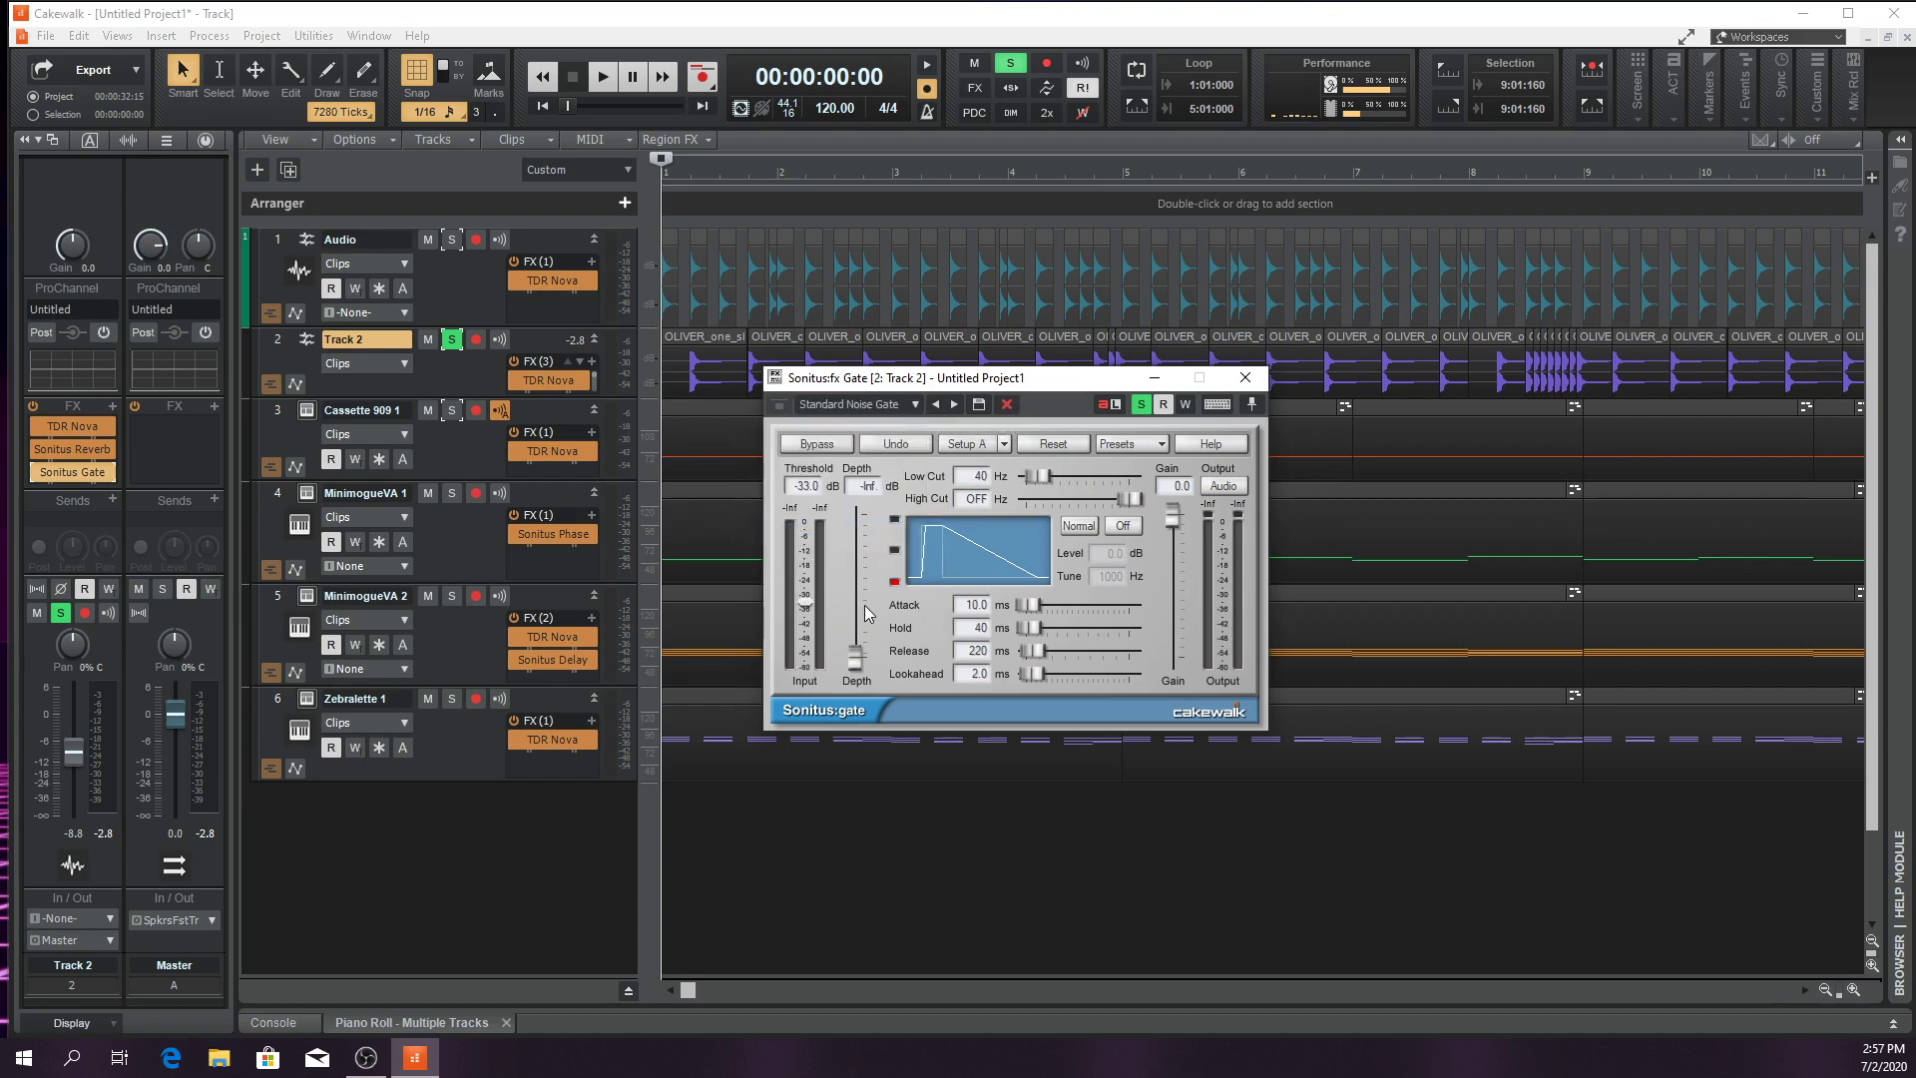
Raise the gate's threshold to -6.5 dB while auditioning Track 2
key(space)
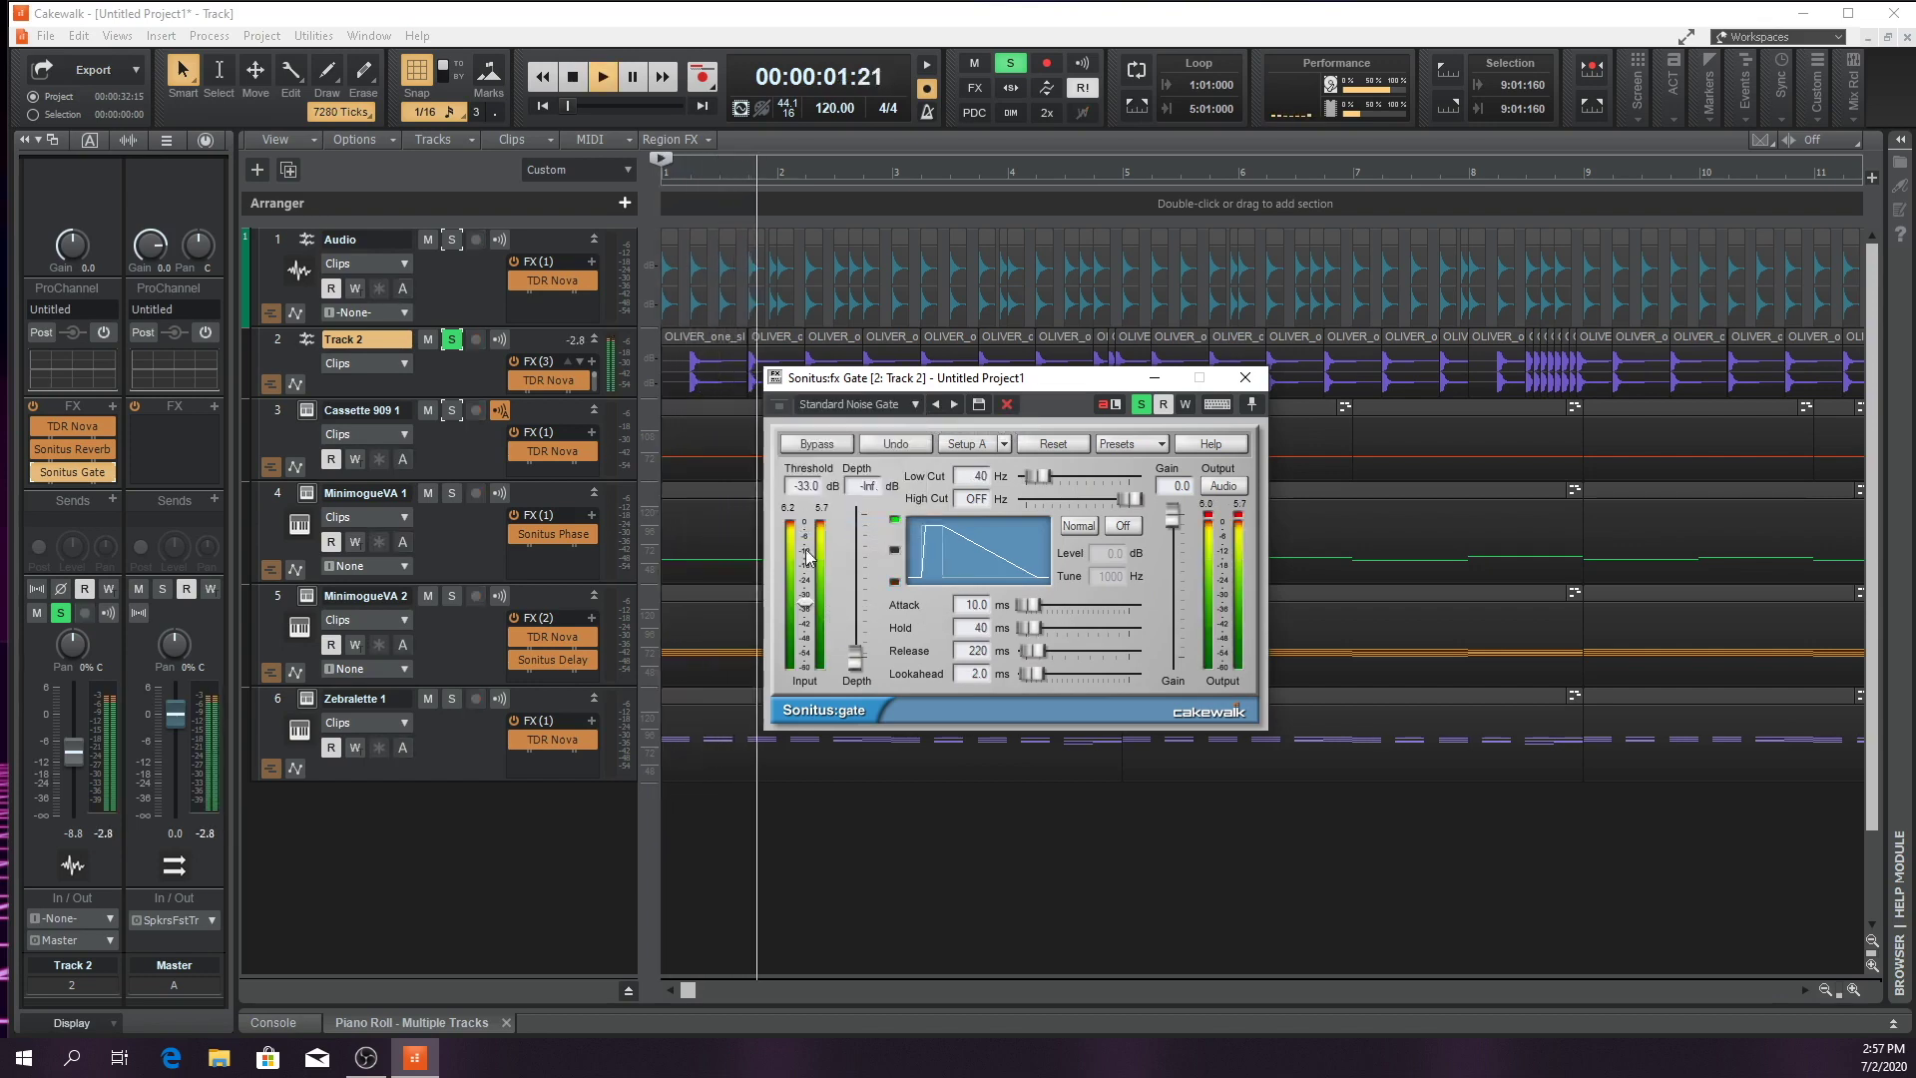
key(space)
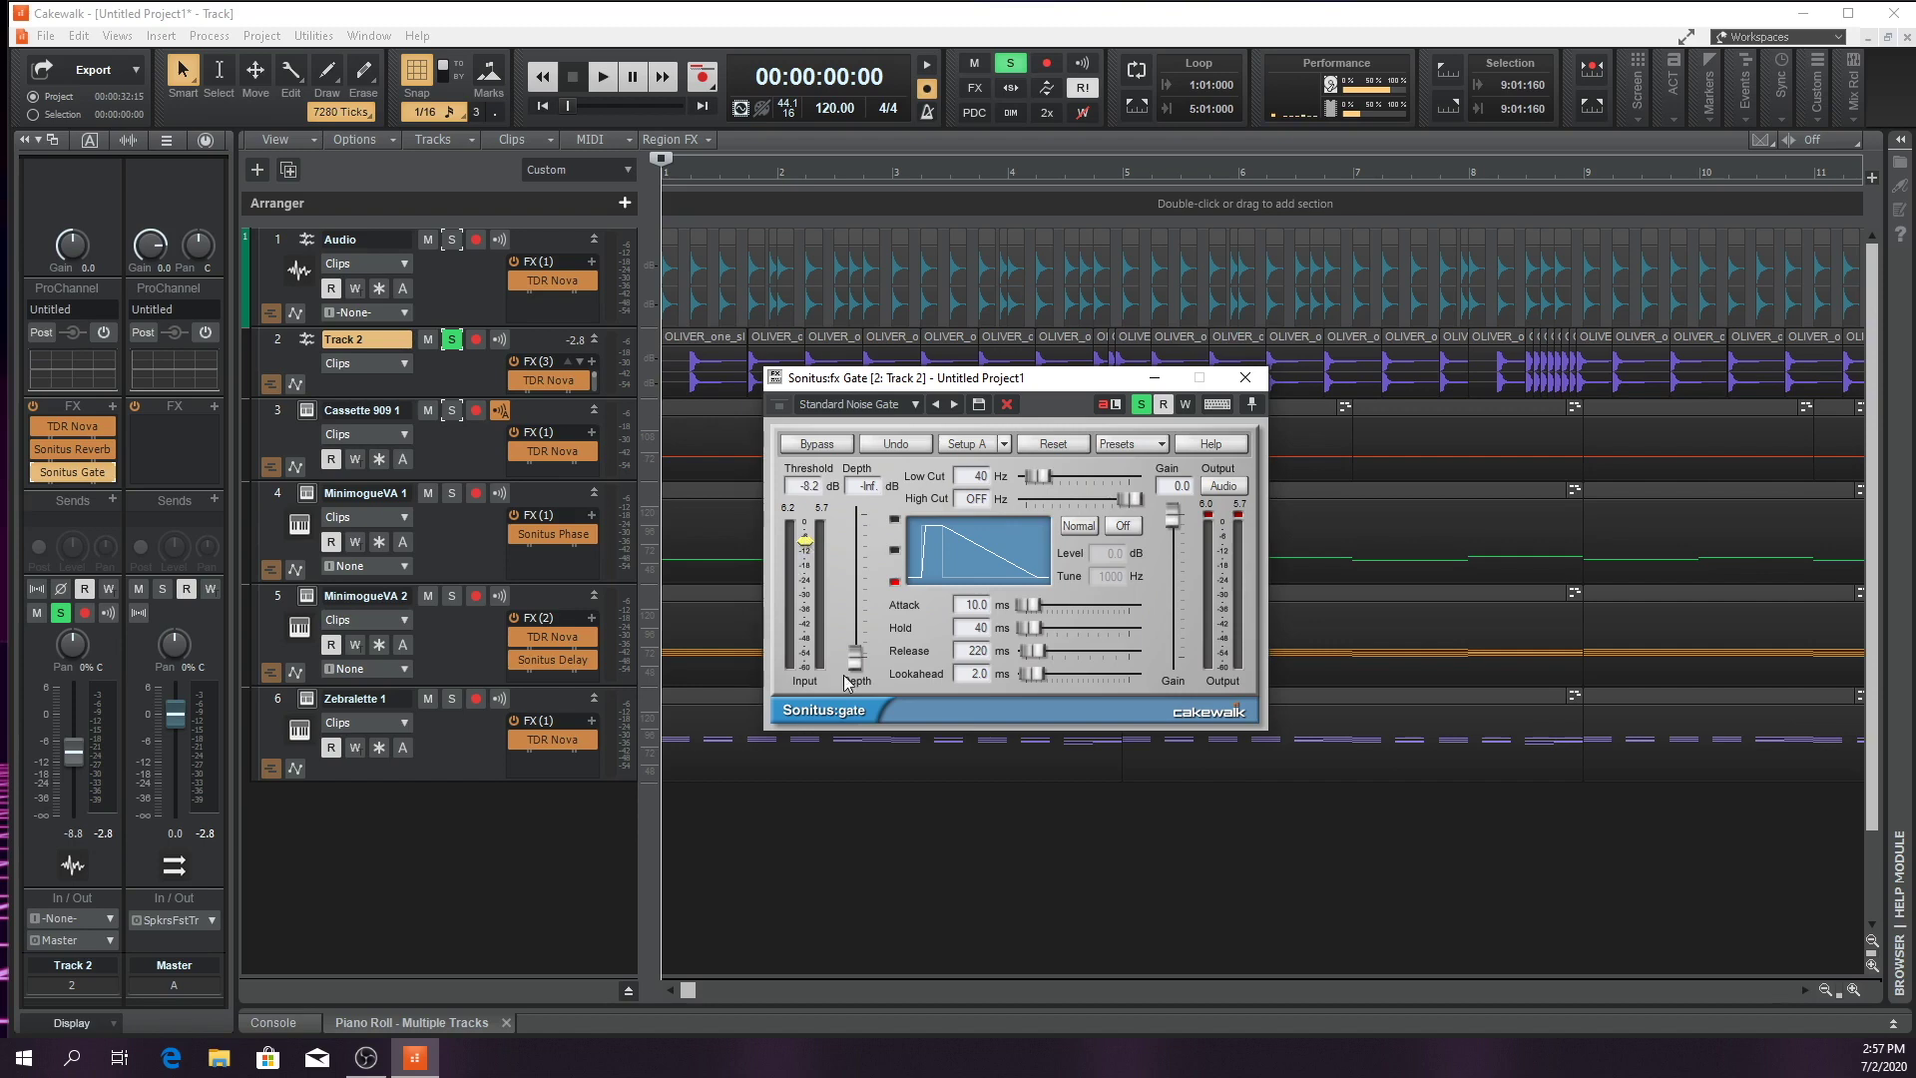
key(space)
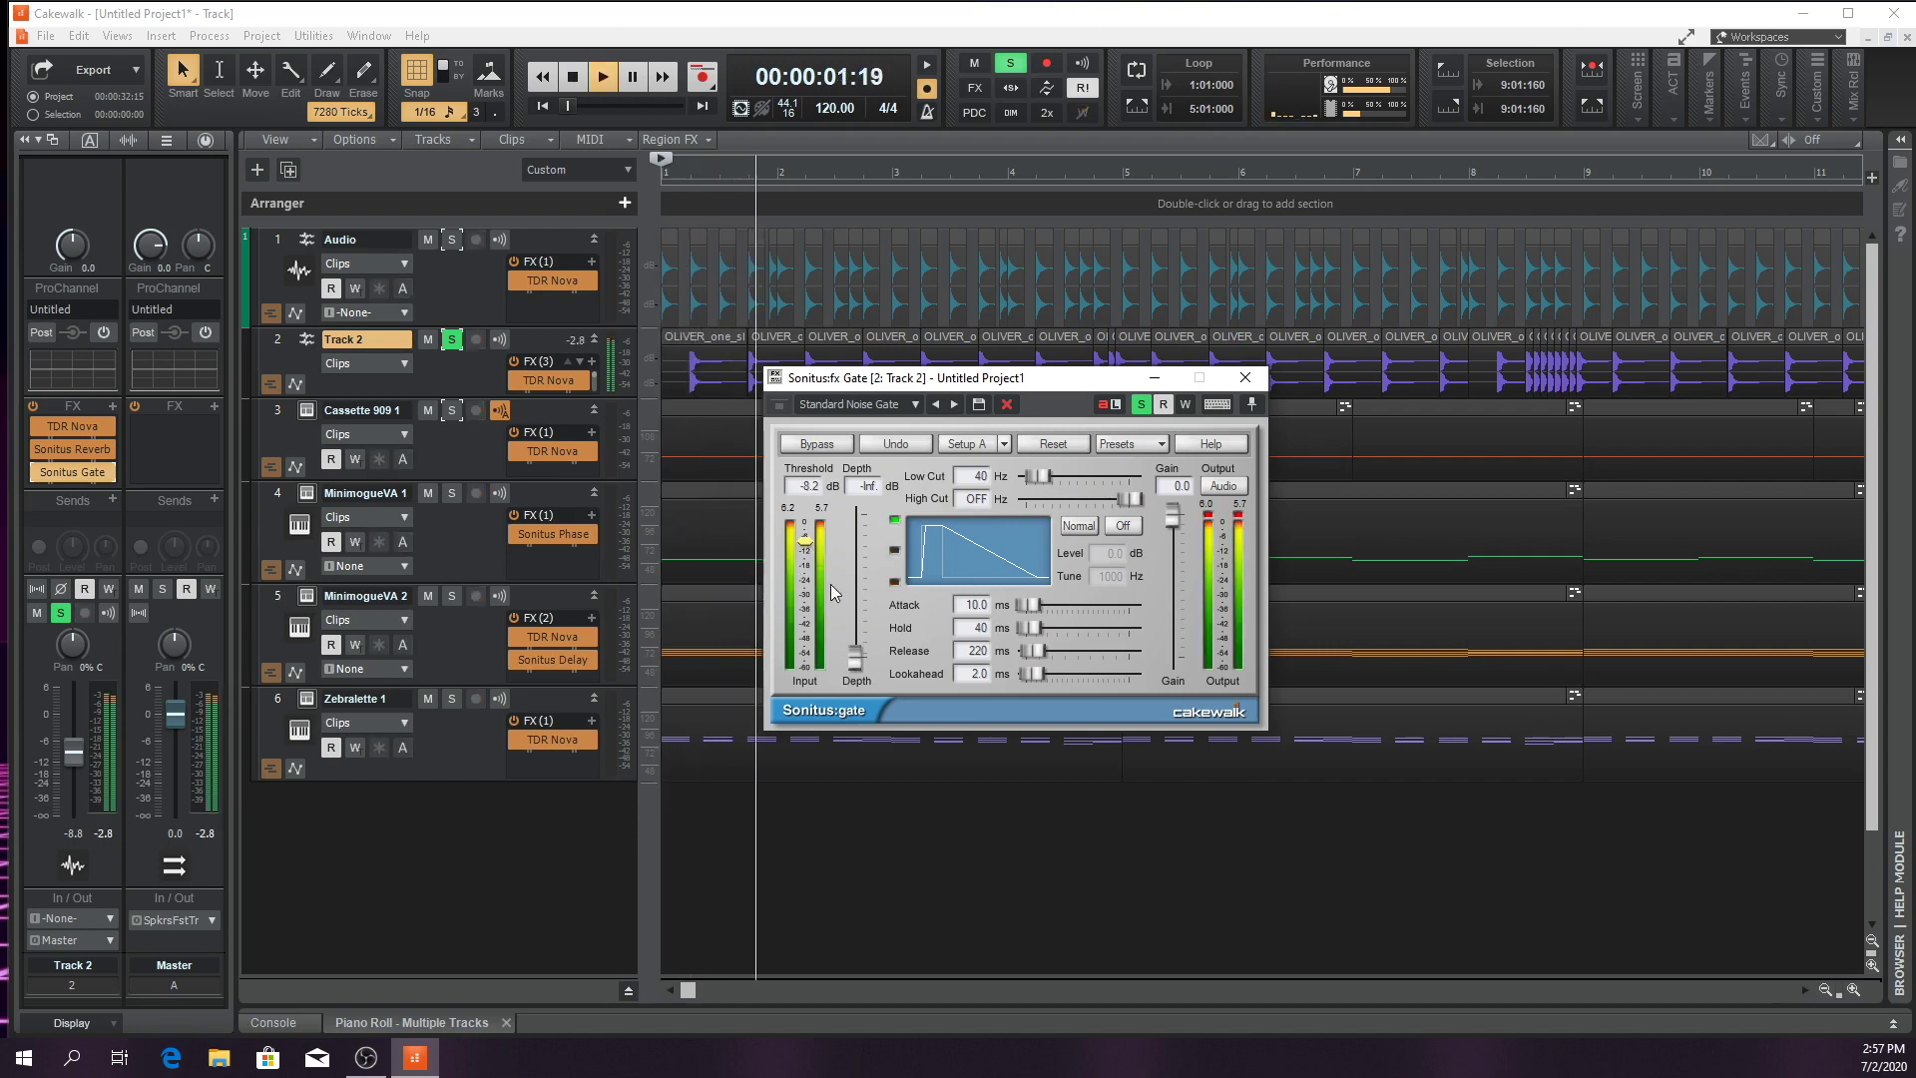
key(space)
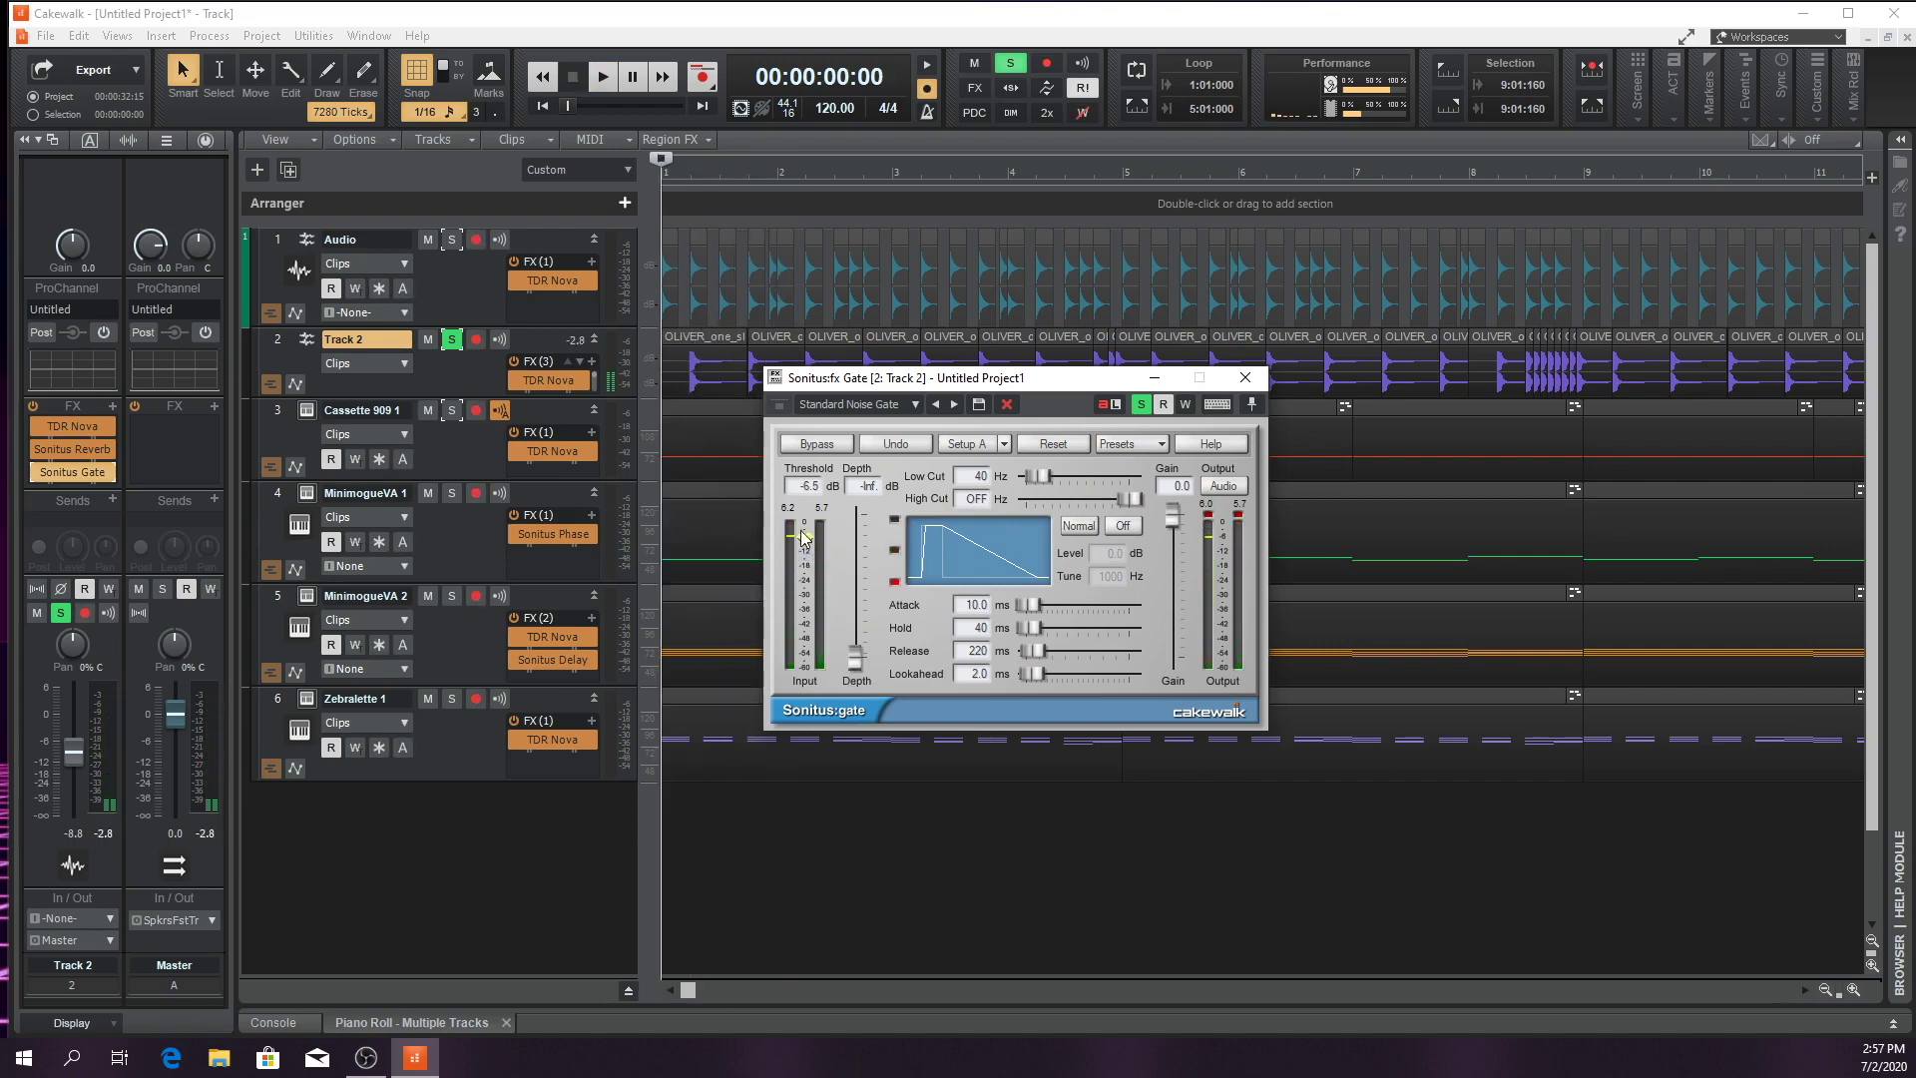
key(space)
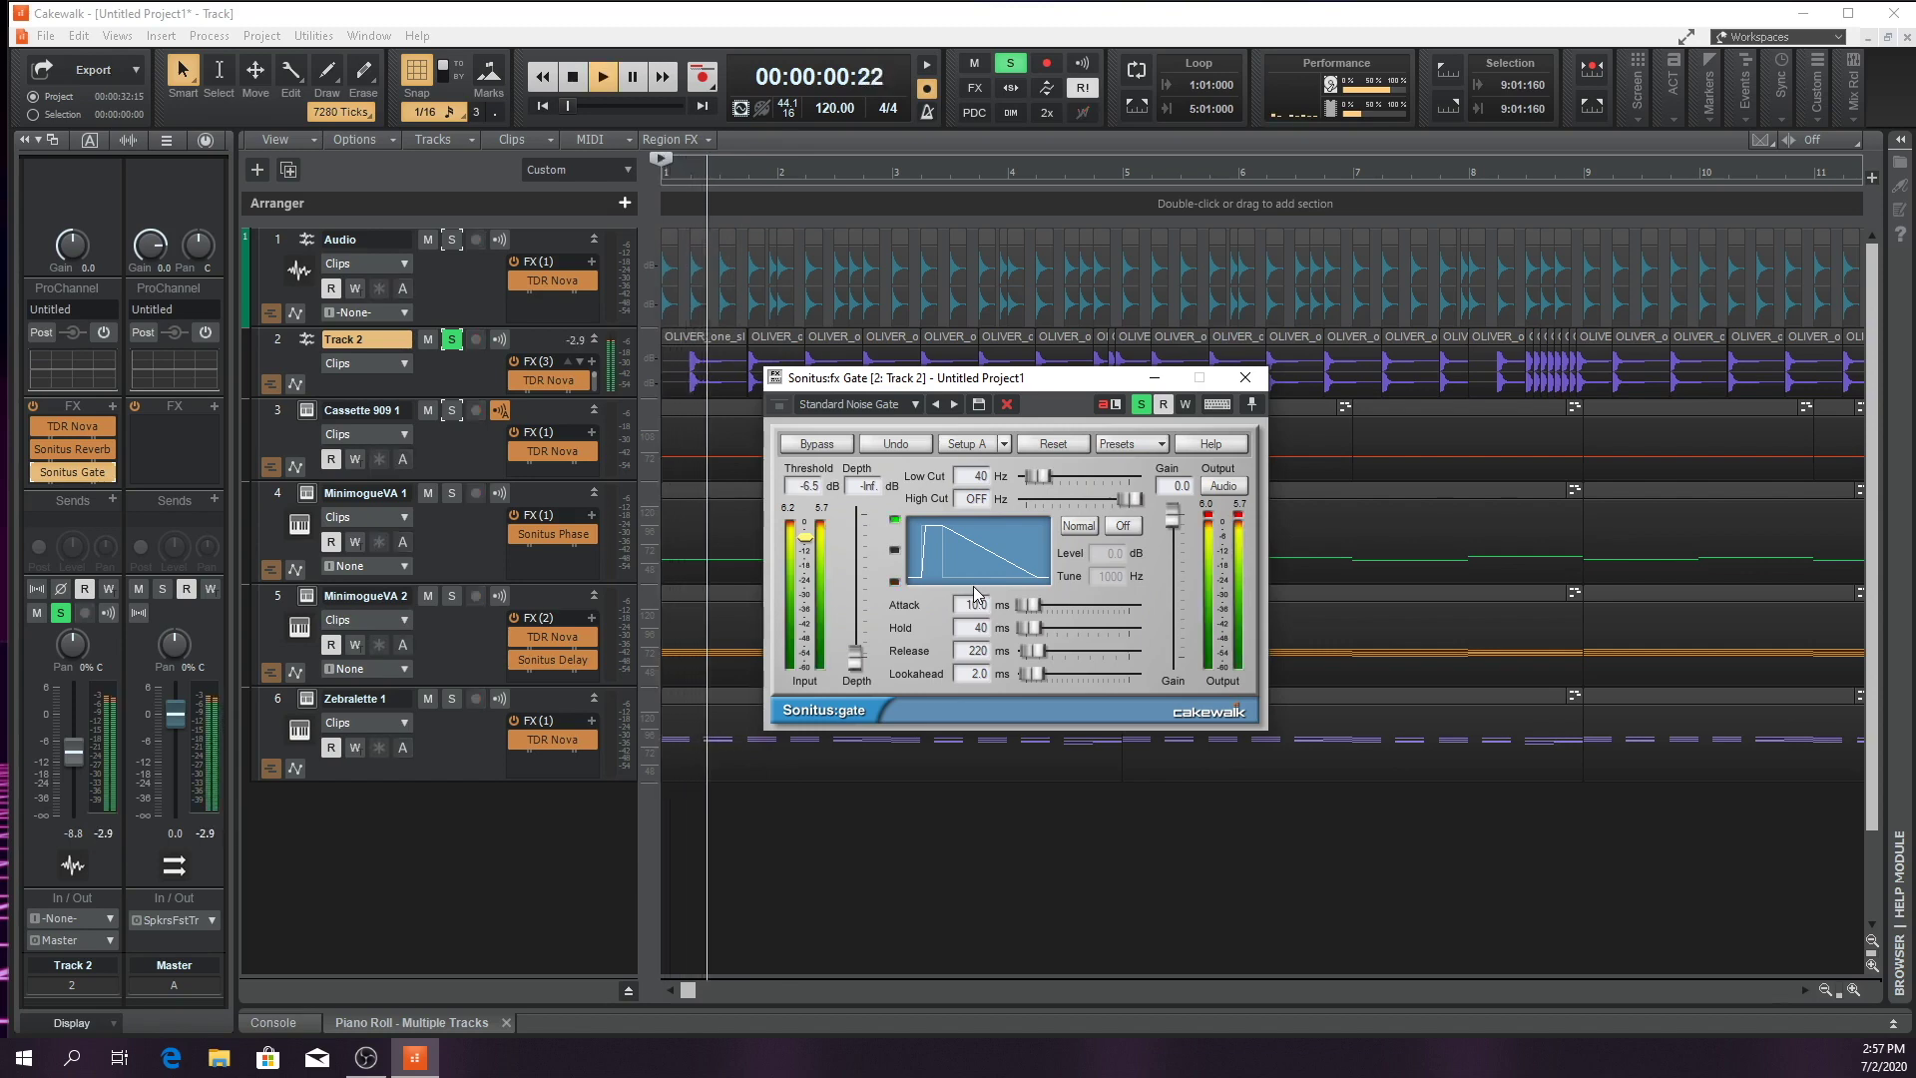
key(space)
Reduce the gate's hold time to 0 ms while auditioning the gated snare
drag(1030, 627, 1027, 628)
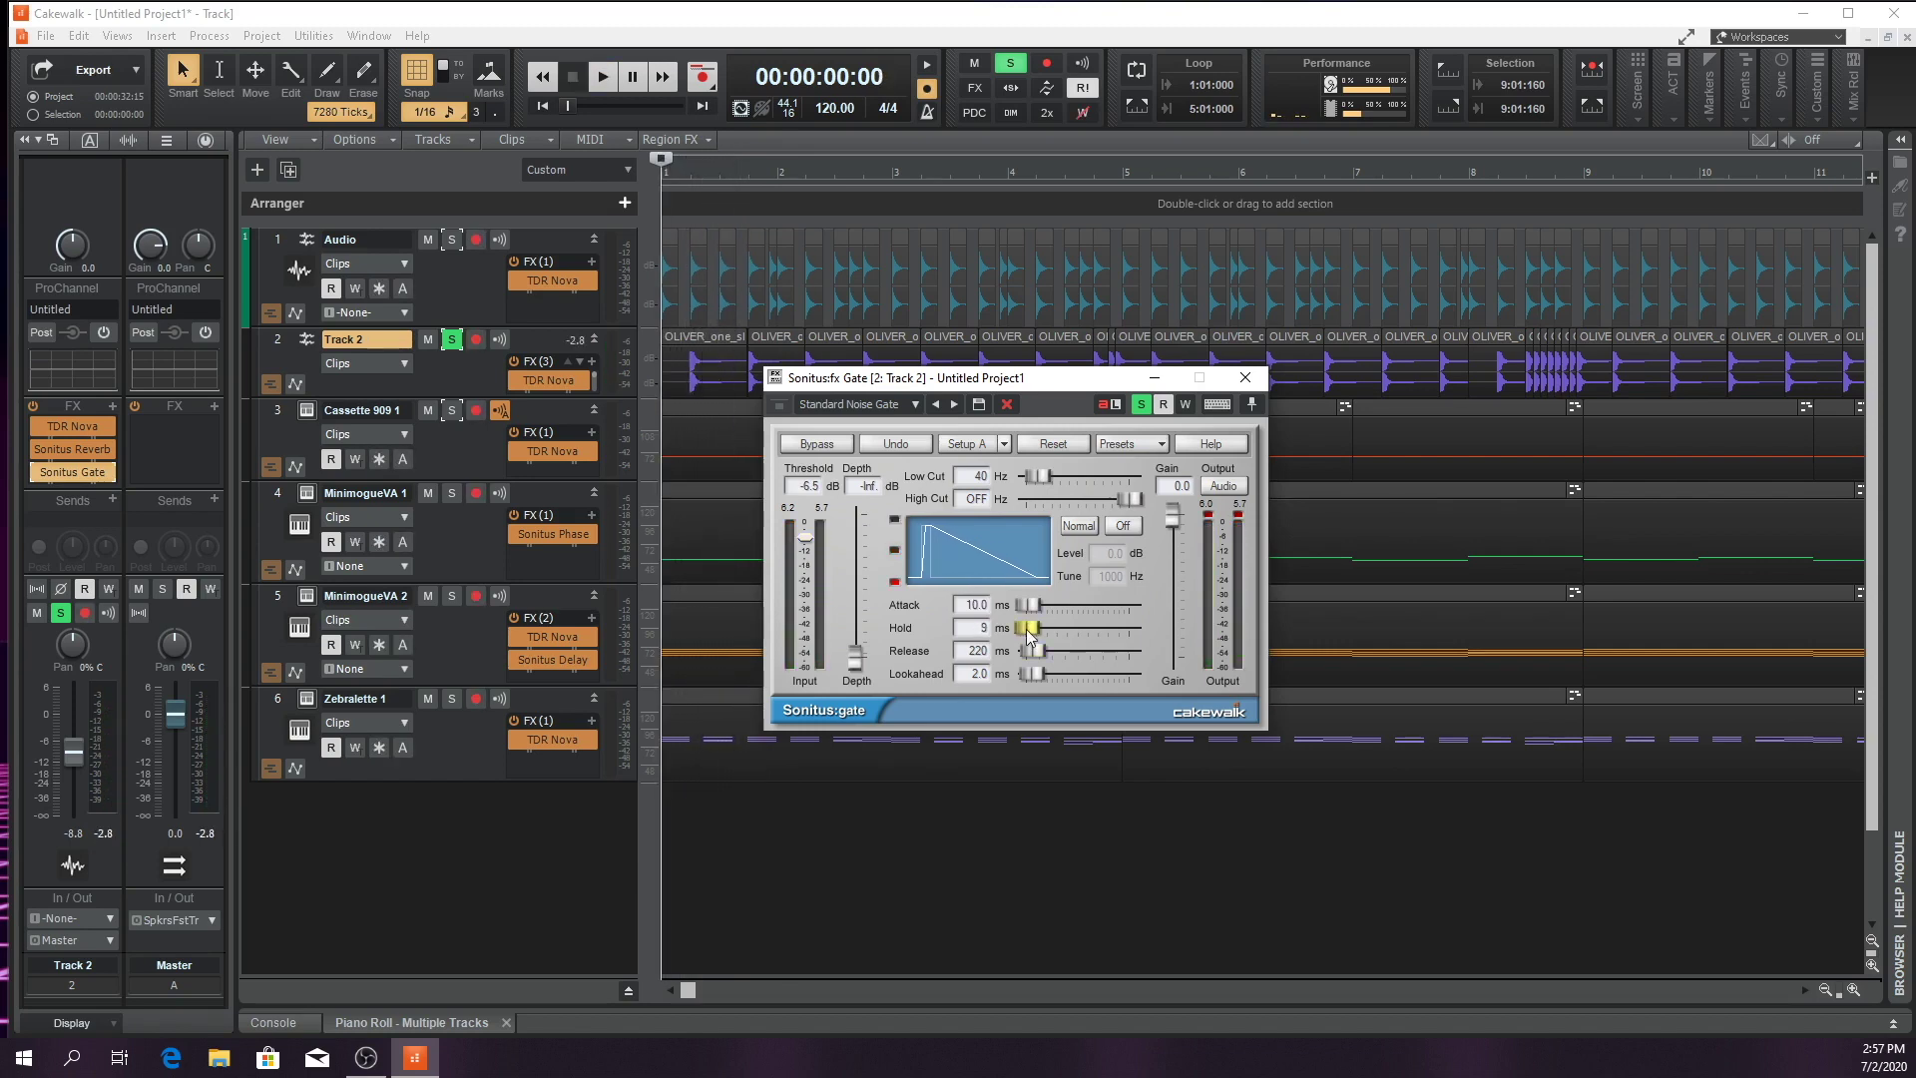
key(space)
key(space)
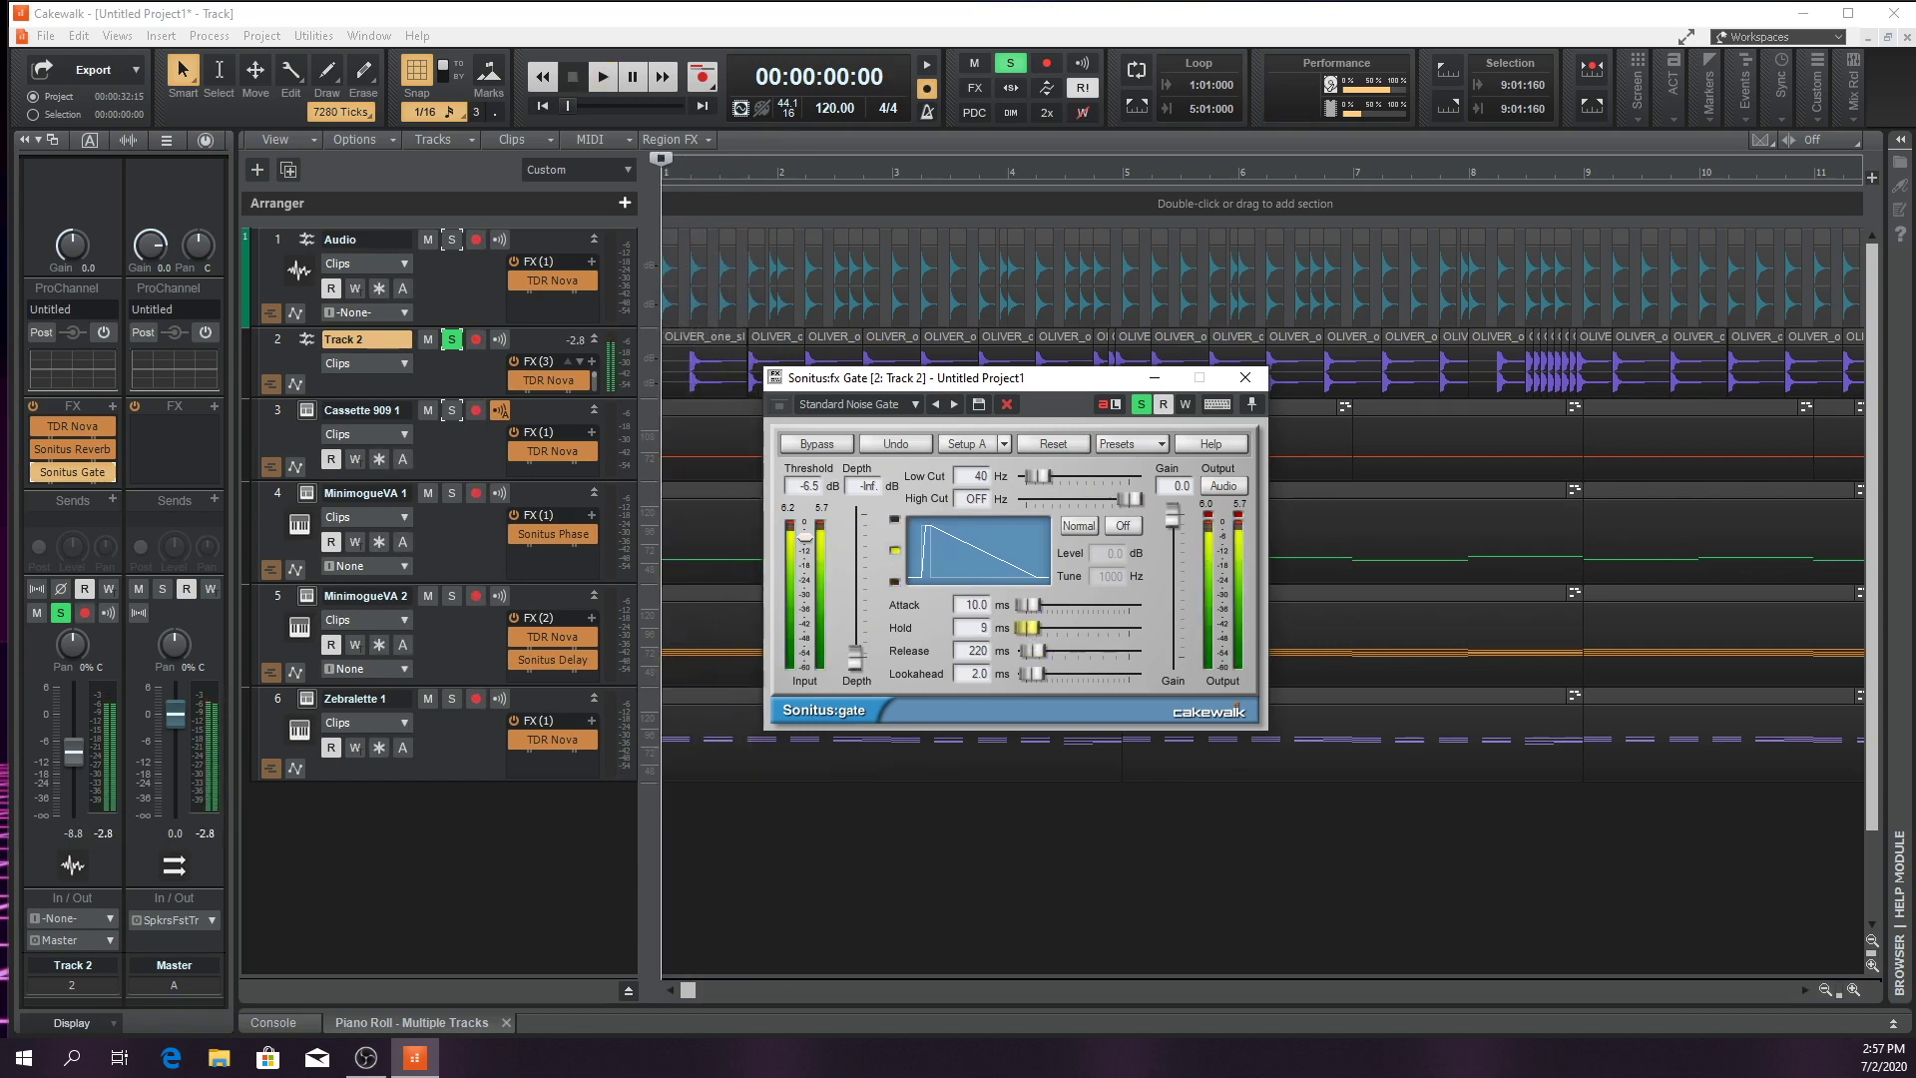
drag(1027, 628, 1025, 628)
key(space)
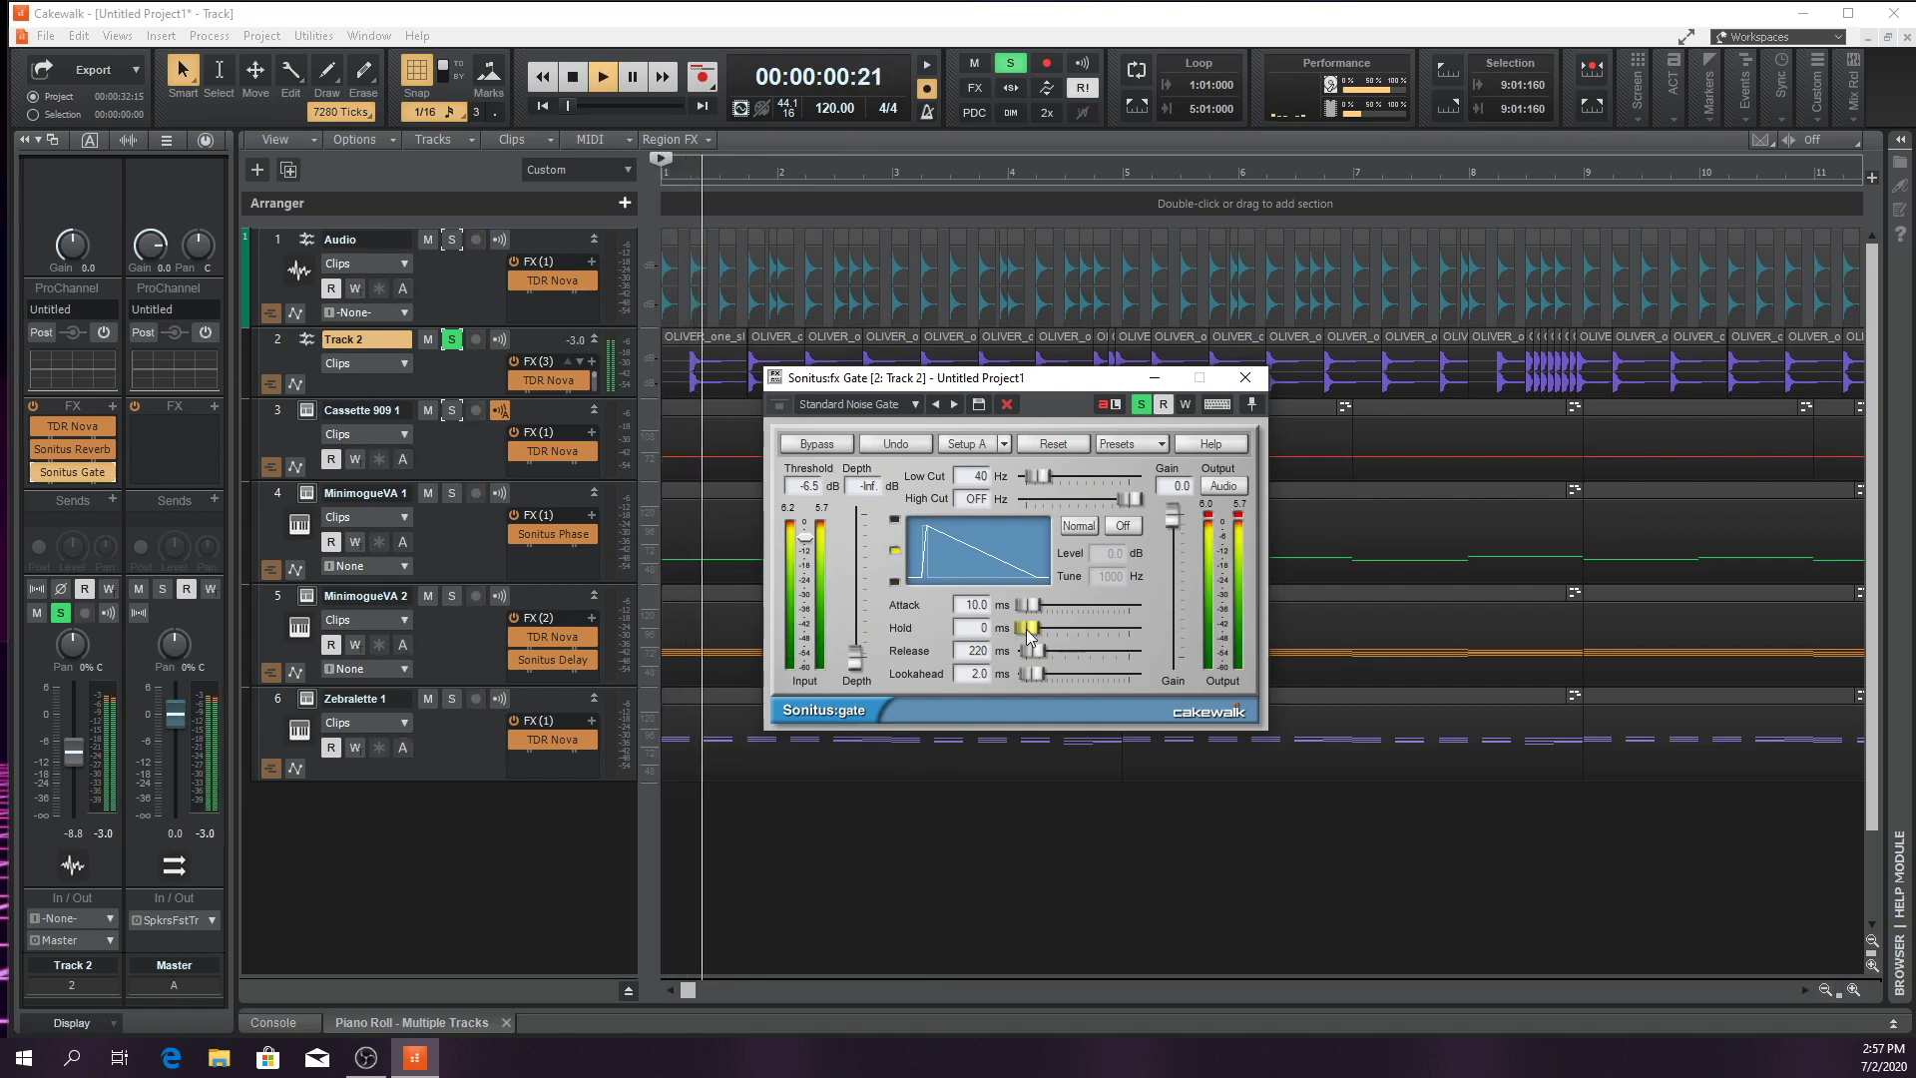
key(space)
key(space)
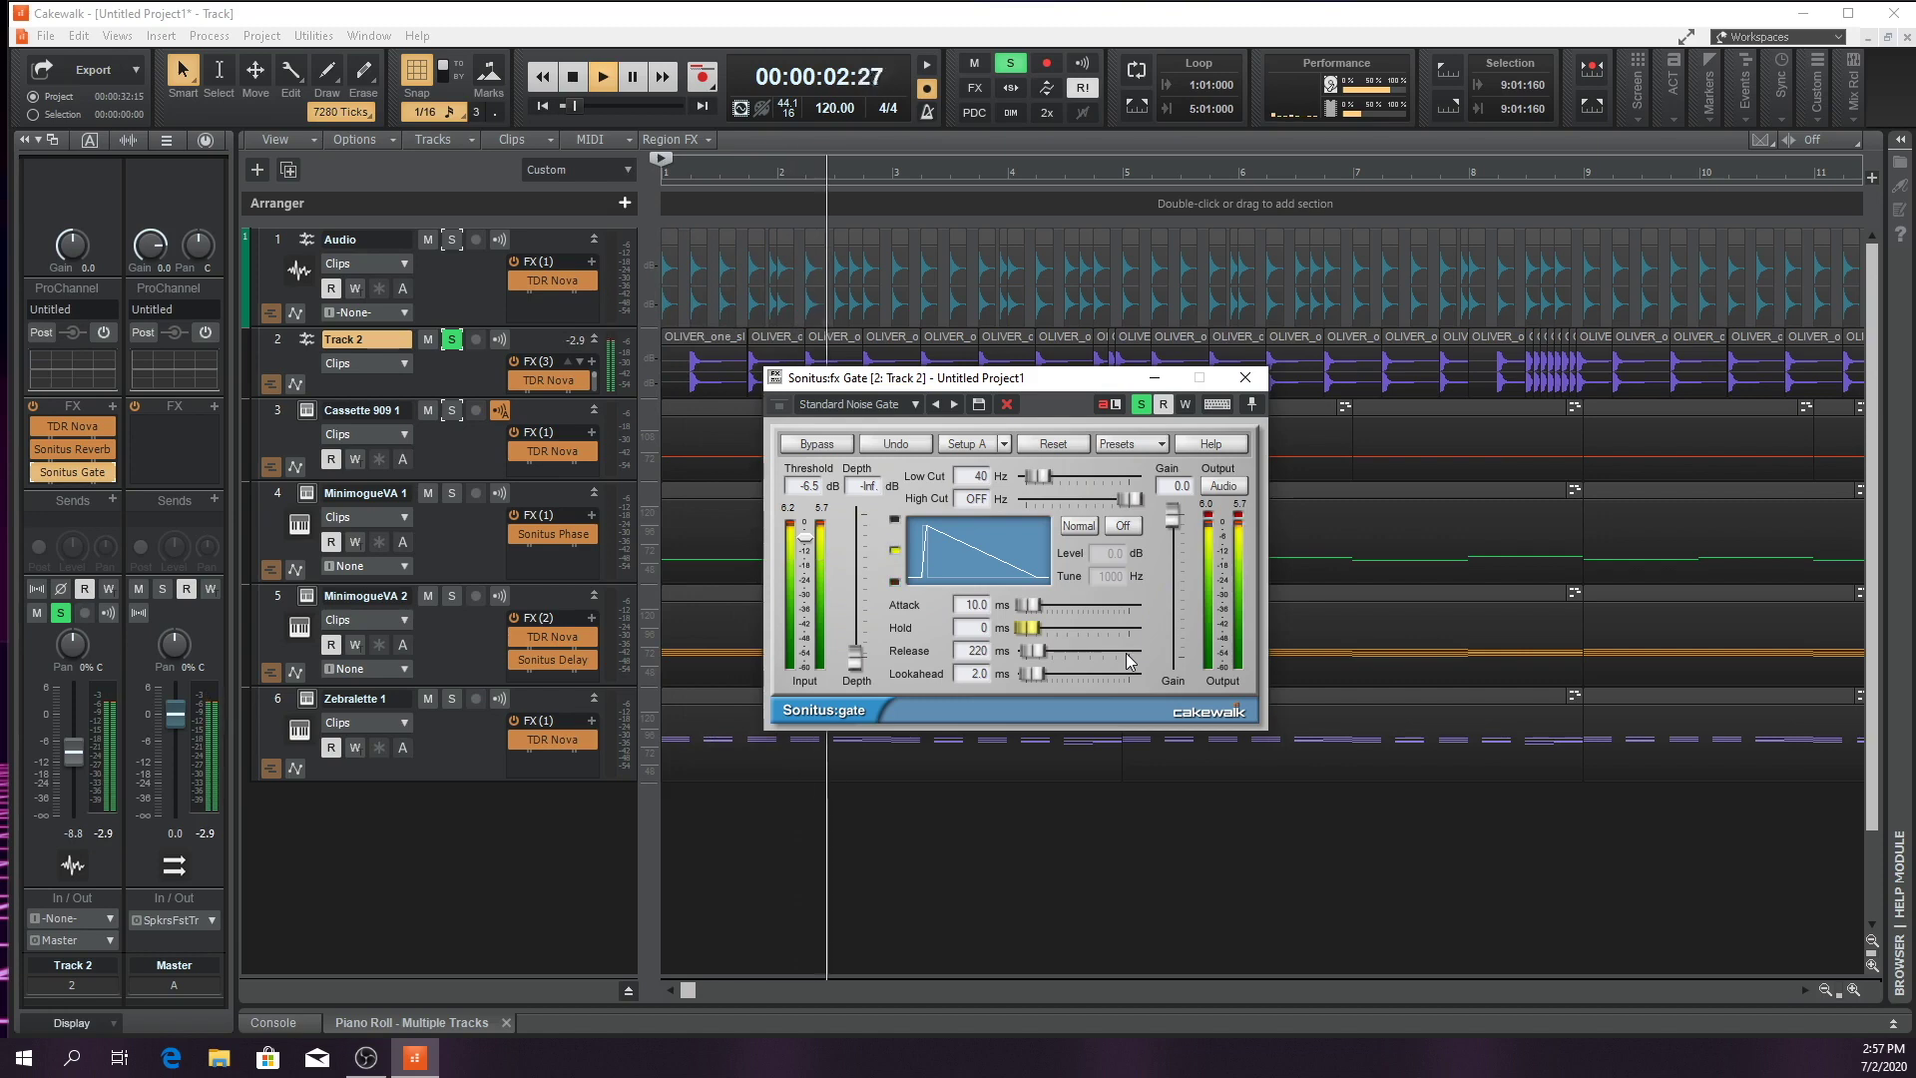
key(space)
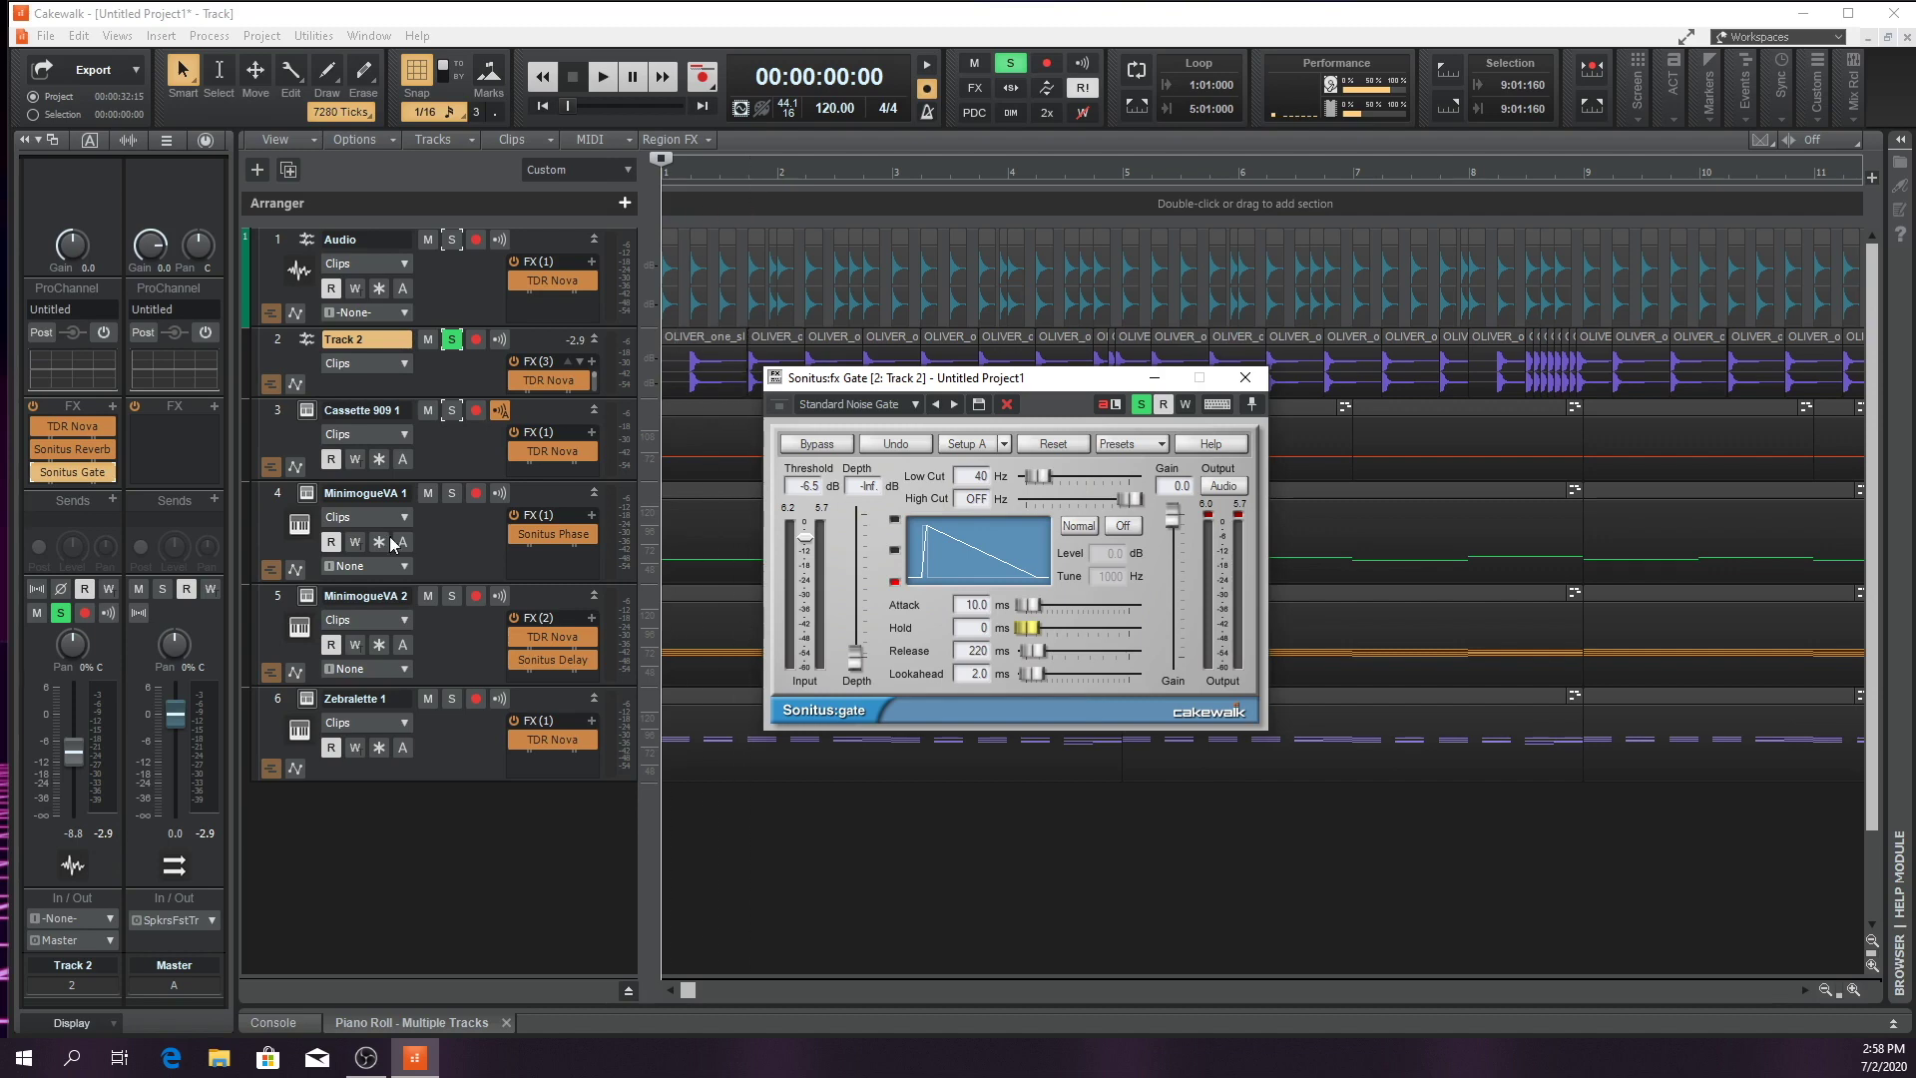
Reopen Track 2's Sonitus Reverb, set E.R. to -0.3 dB and Reverb to -0.7 dB, and audition the snare
double_click(108, 451)
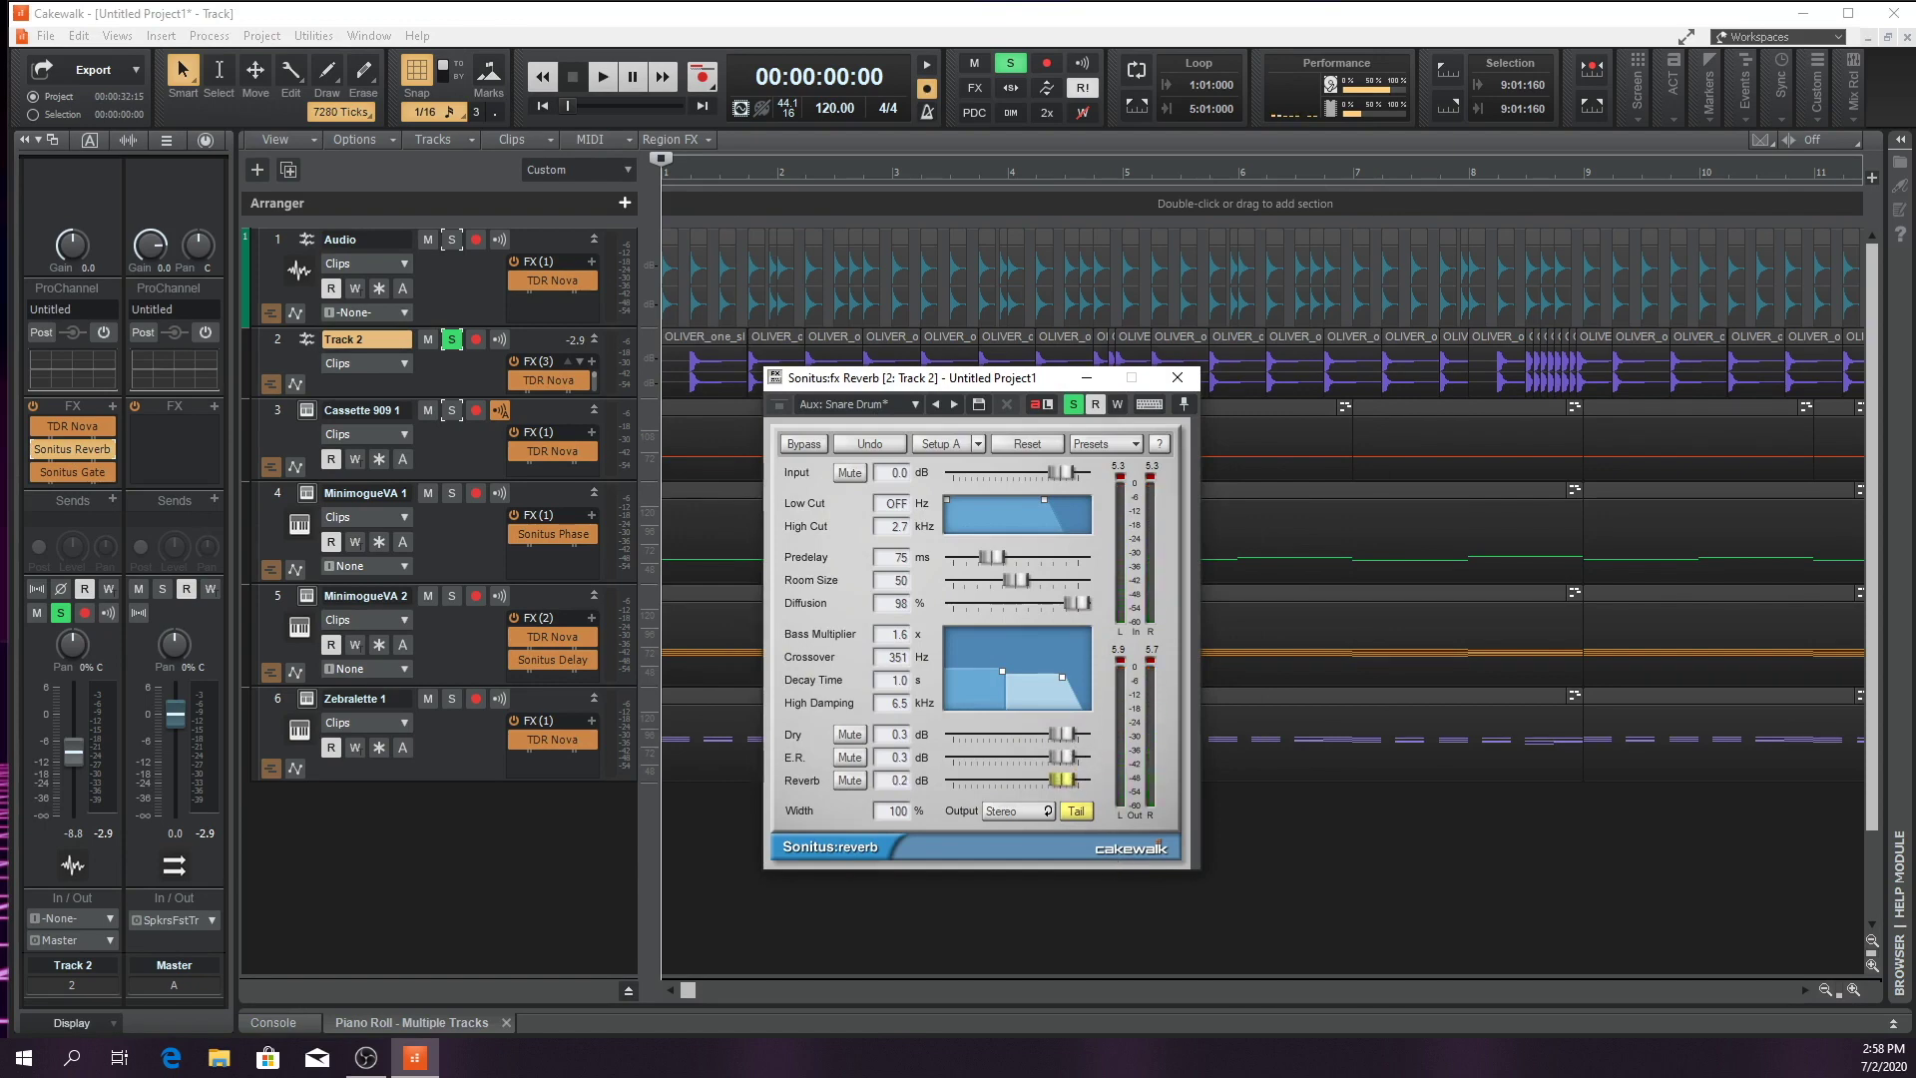
drag(1061, 780, 1060, 780)
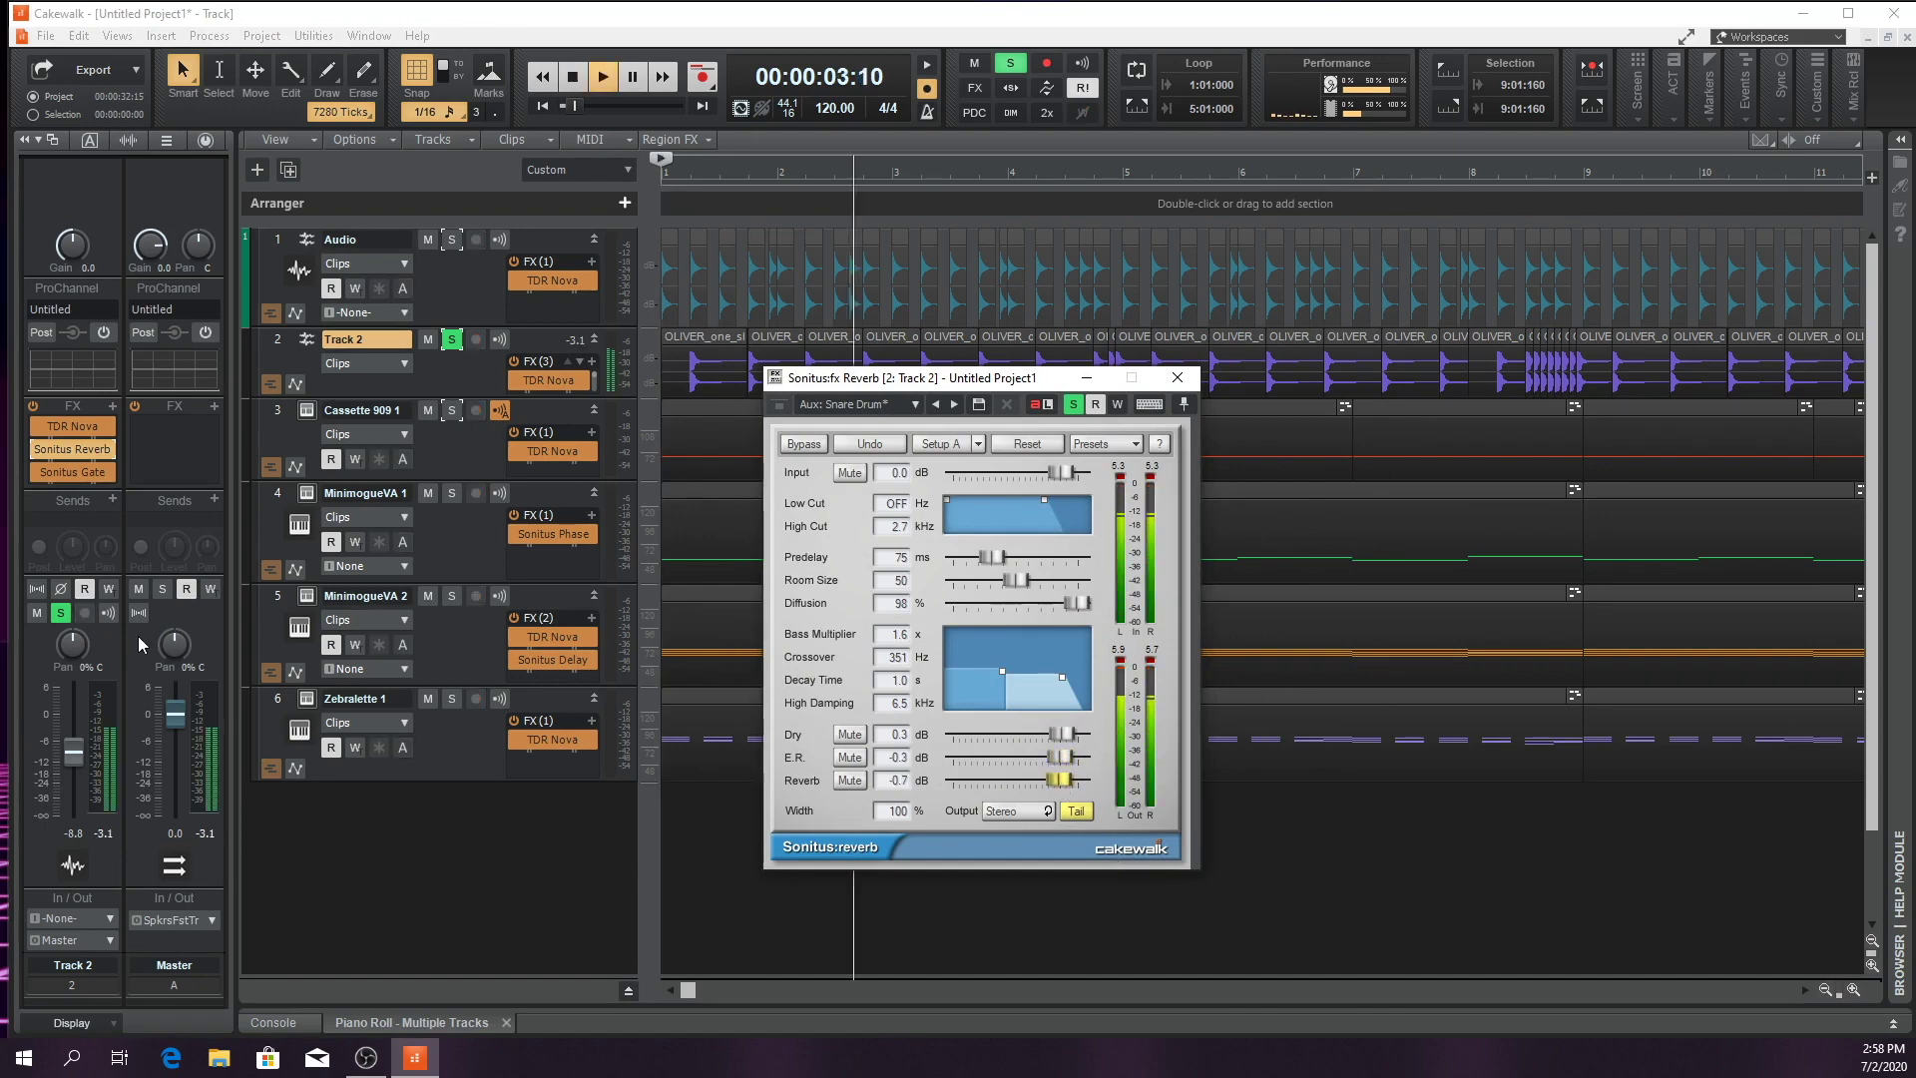
key(space)
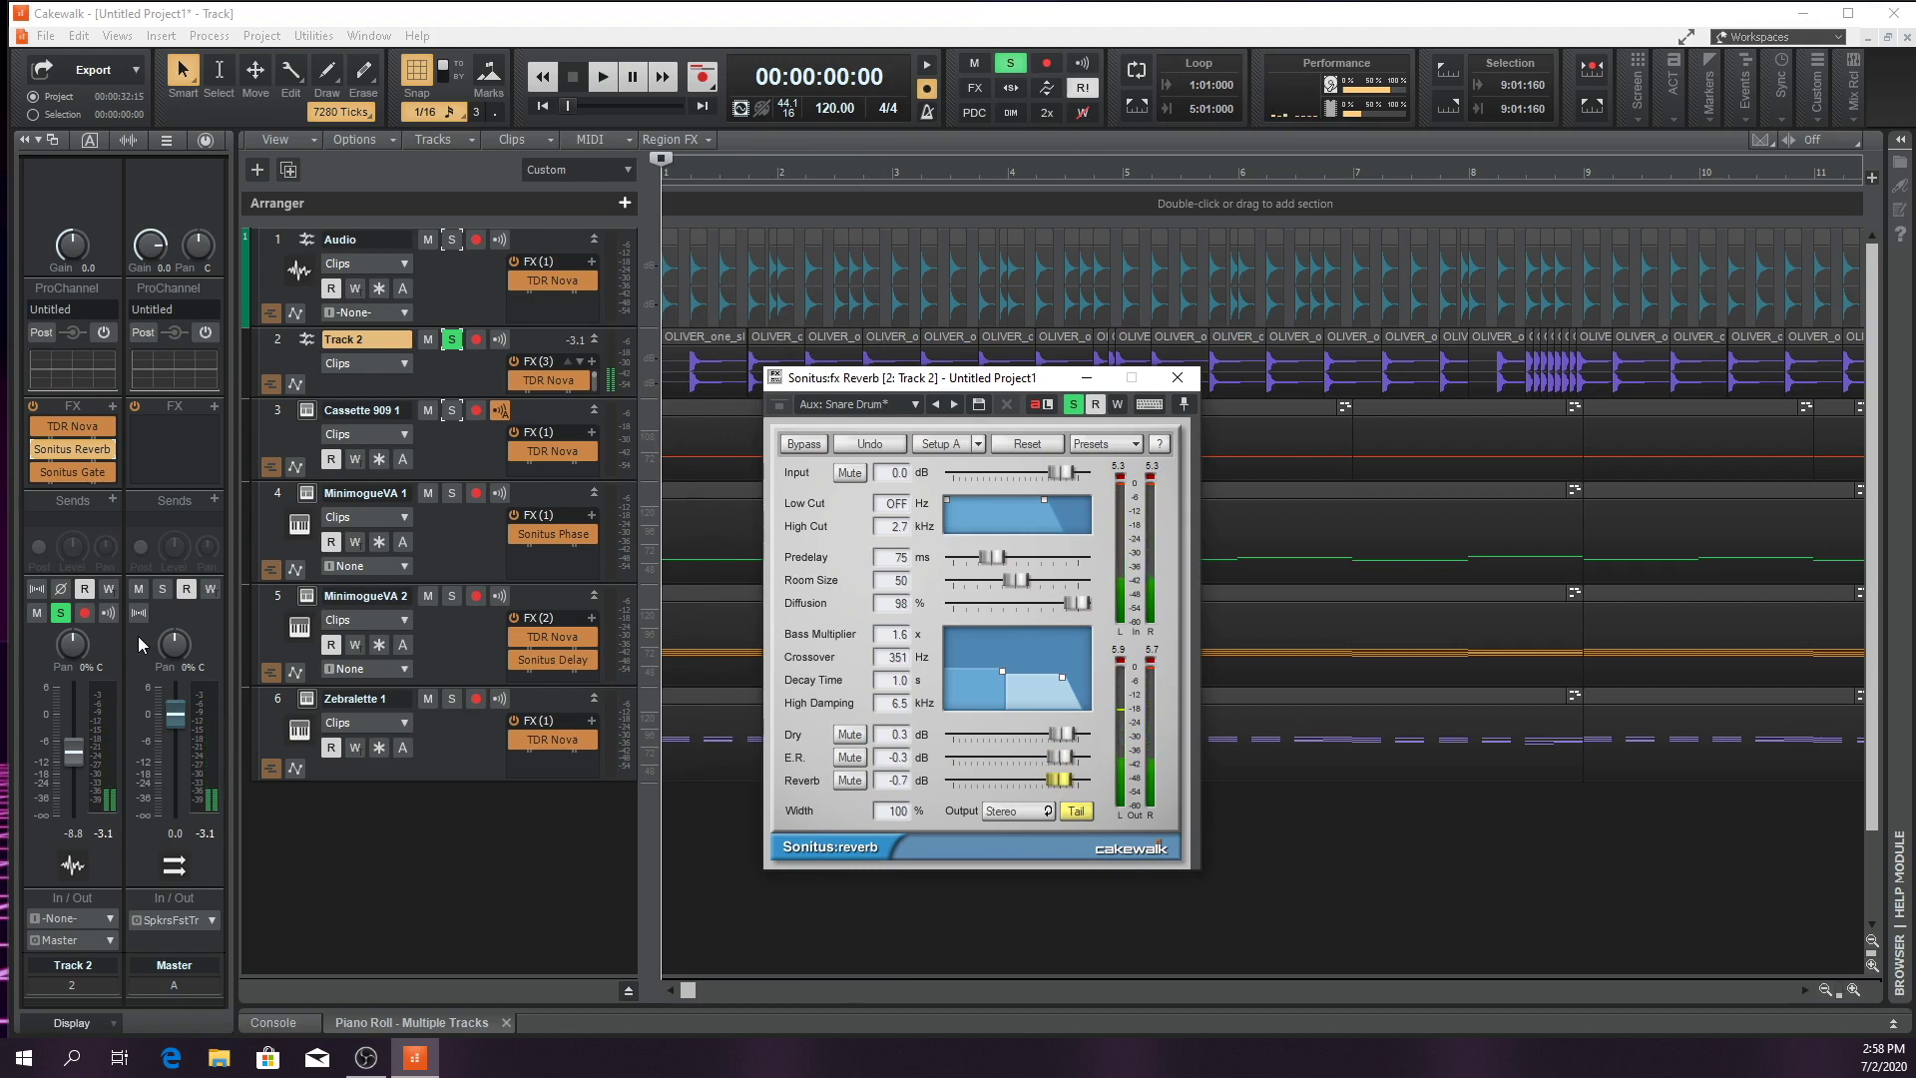
Unsolo Track 2, audition the processed snare in the full mix, and select the Cassette 909 1 track
click(62, 612)
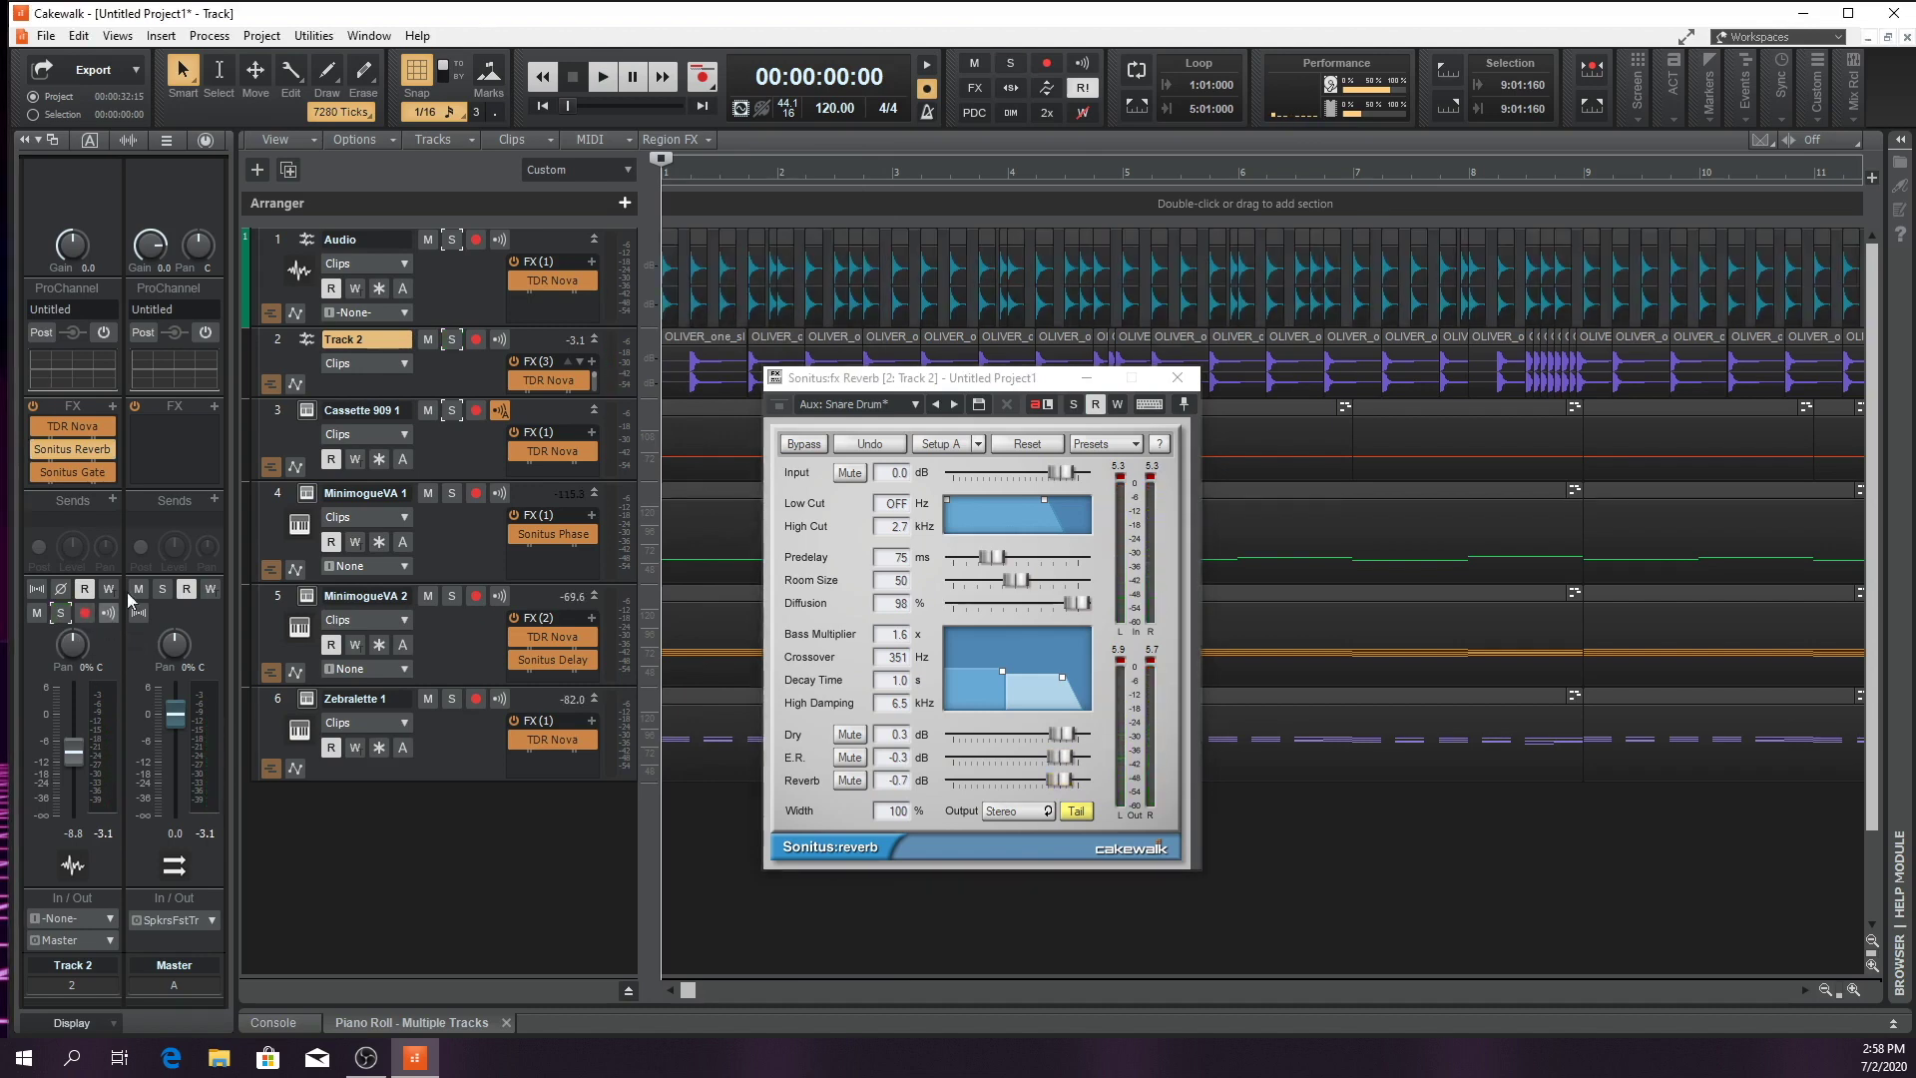
key(space)
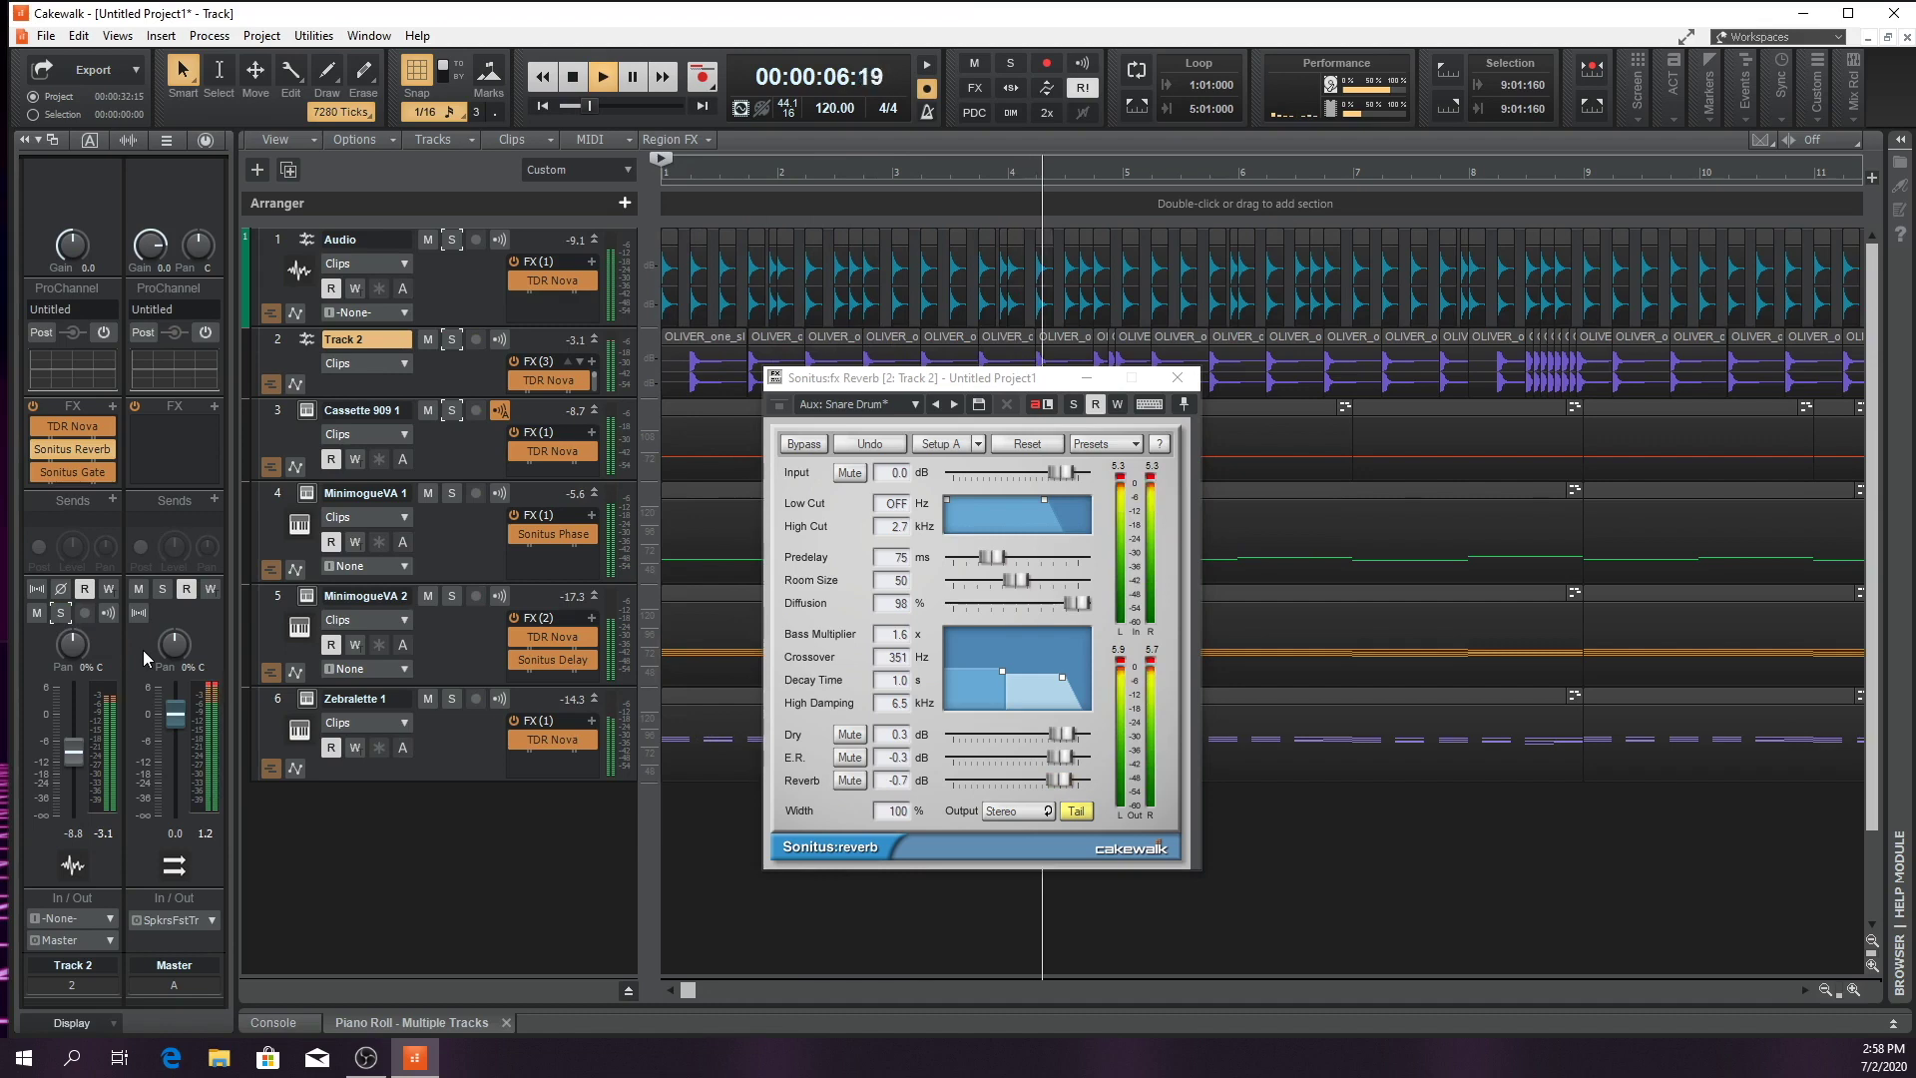
click(455, 457)
key(space)
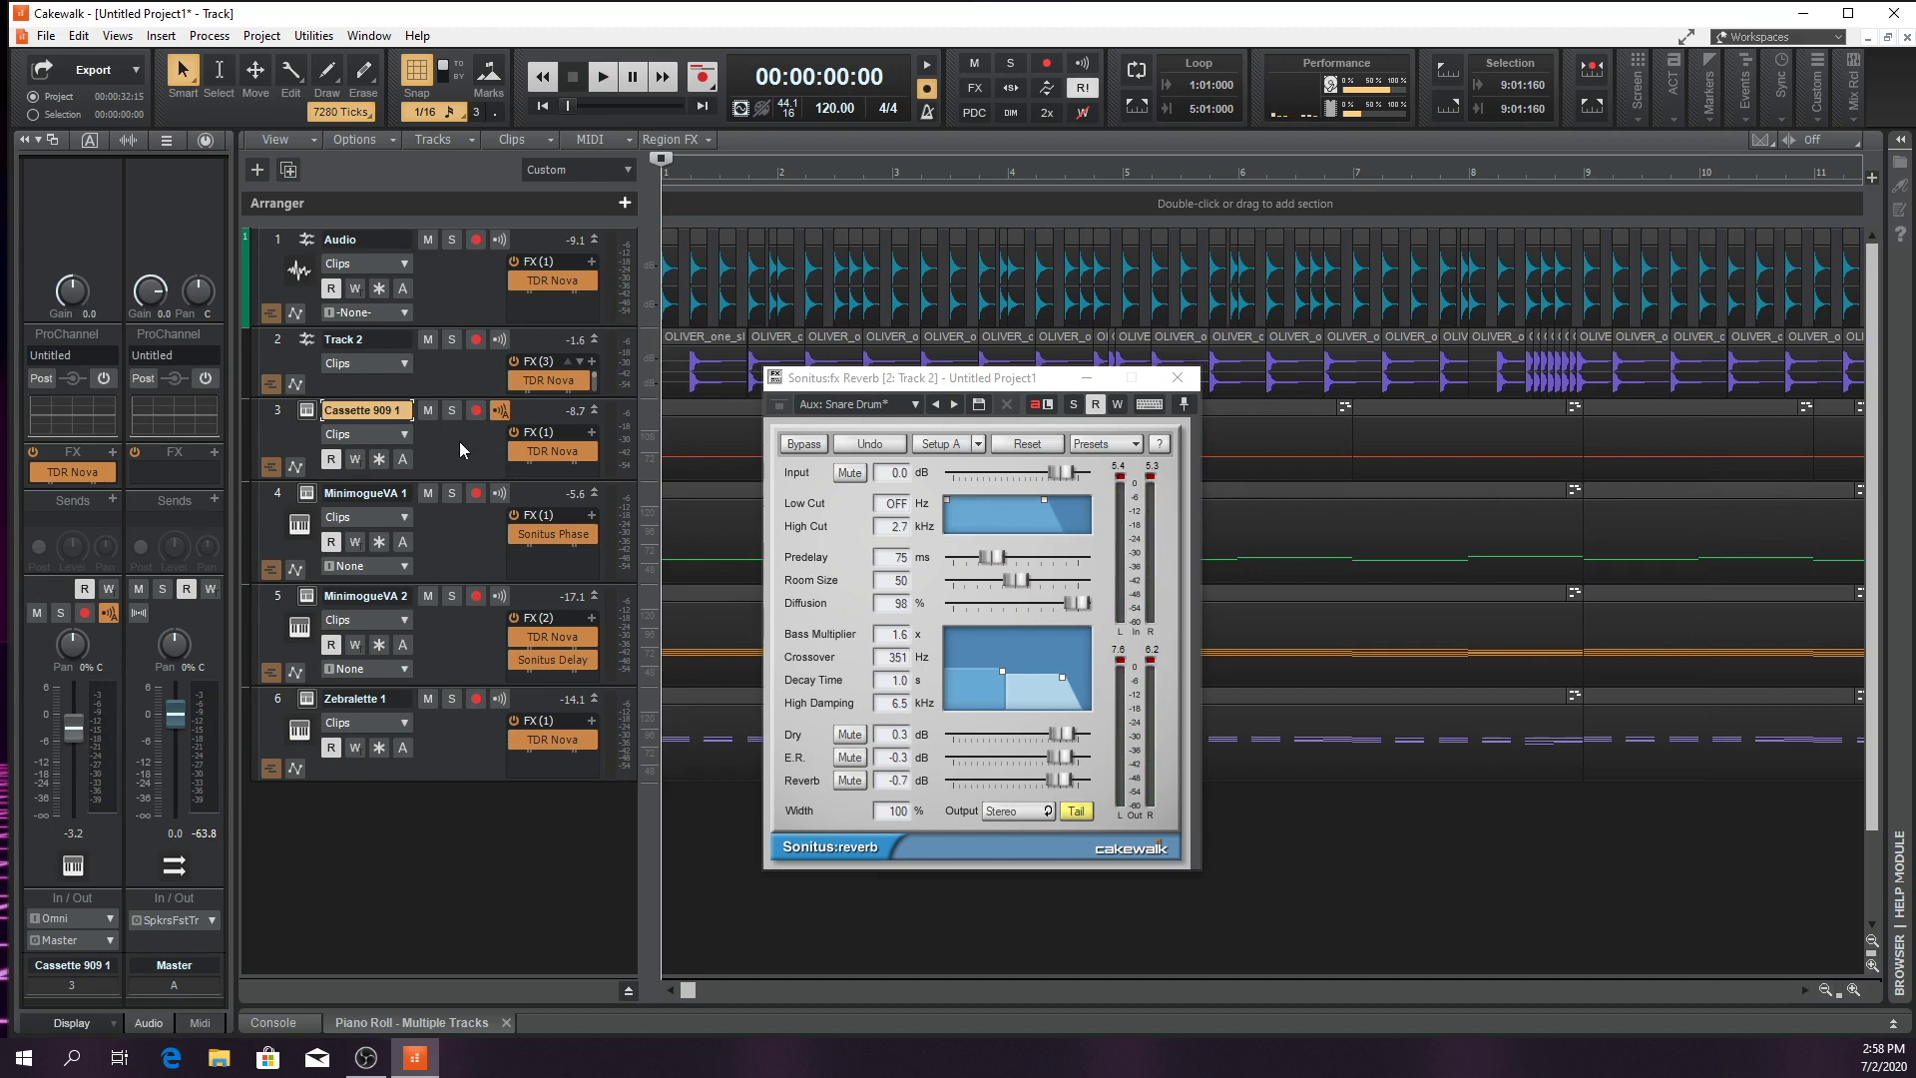
Insert the Sonitus Modulator effect on the Cassette 909 1 track and load its Drum Fattener preset
right_click(112, 458)
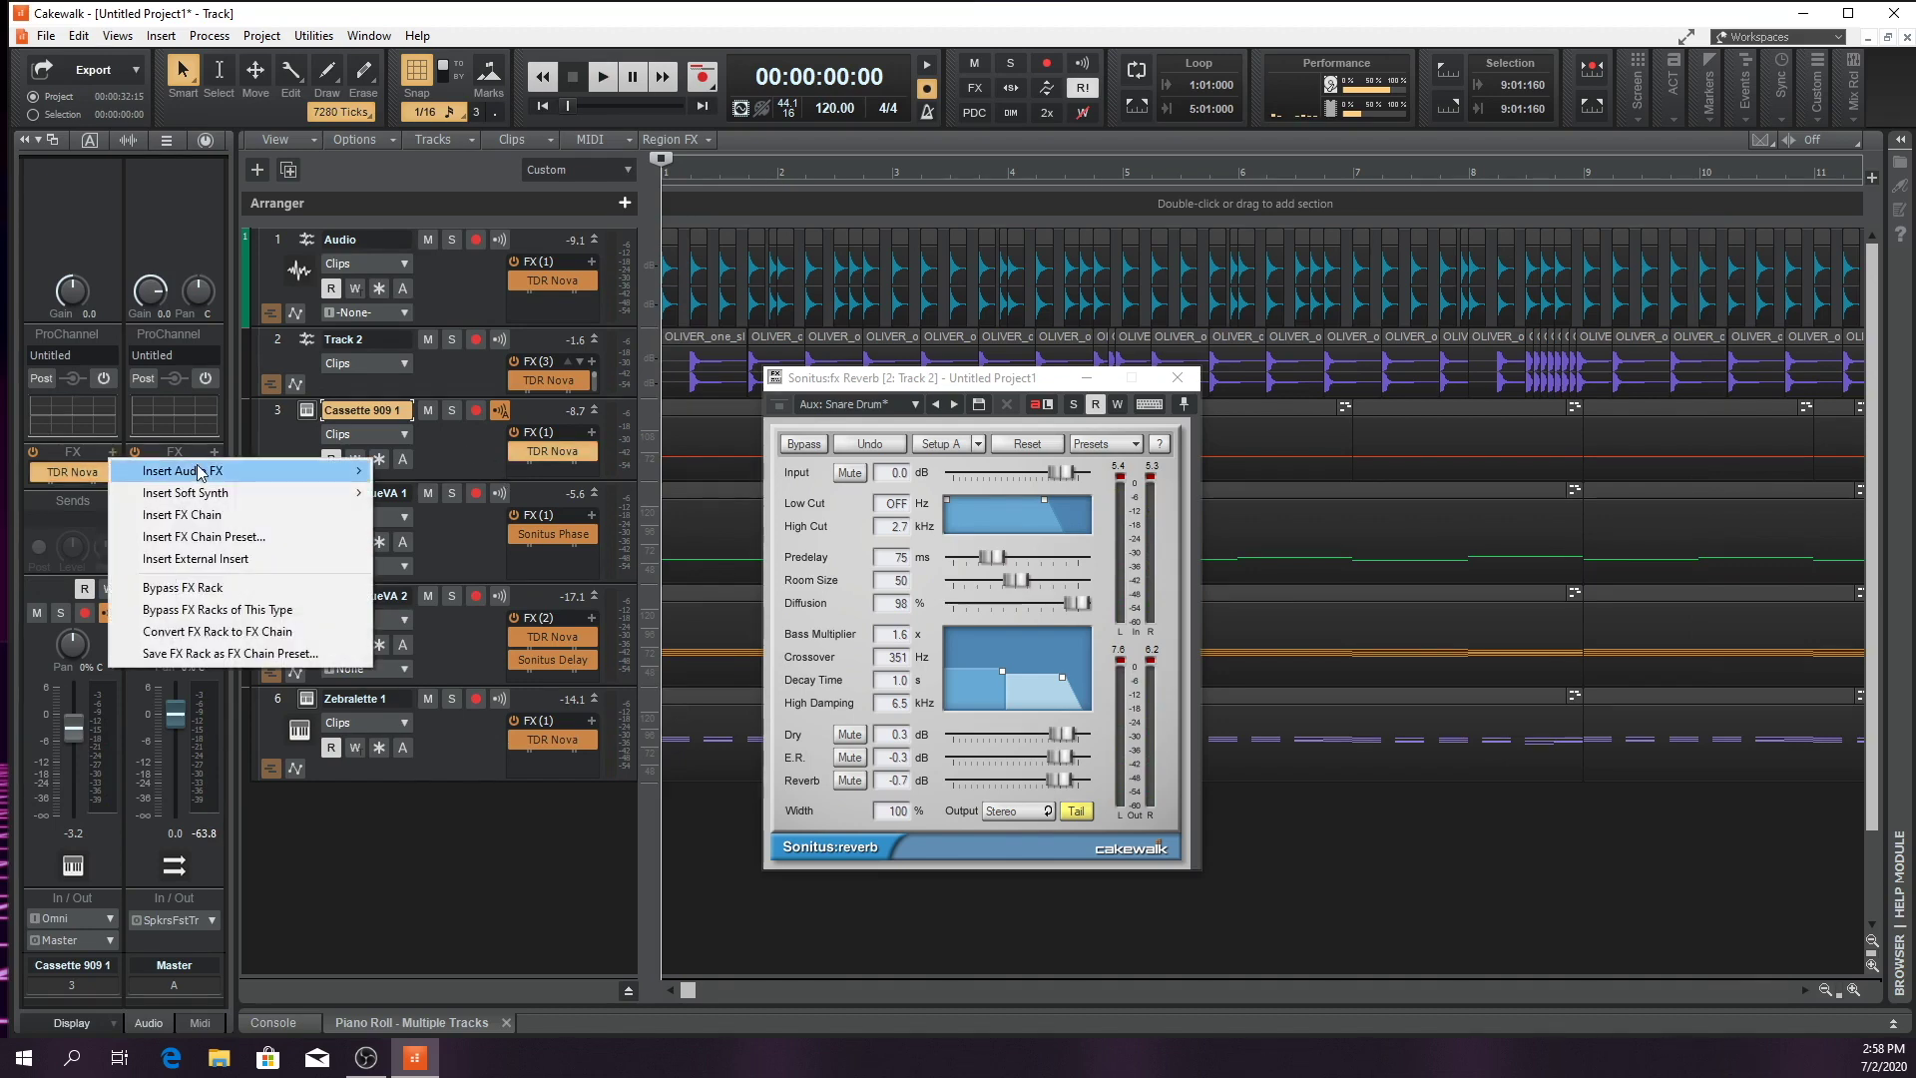
mouse_move(199, 476)
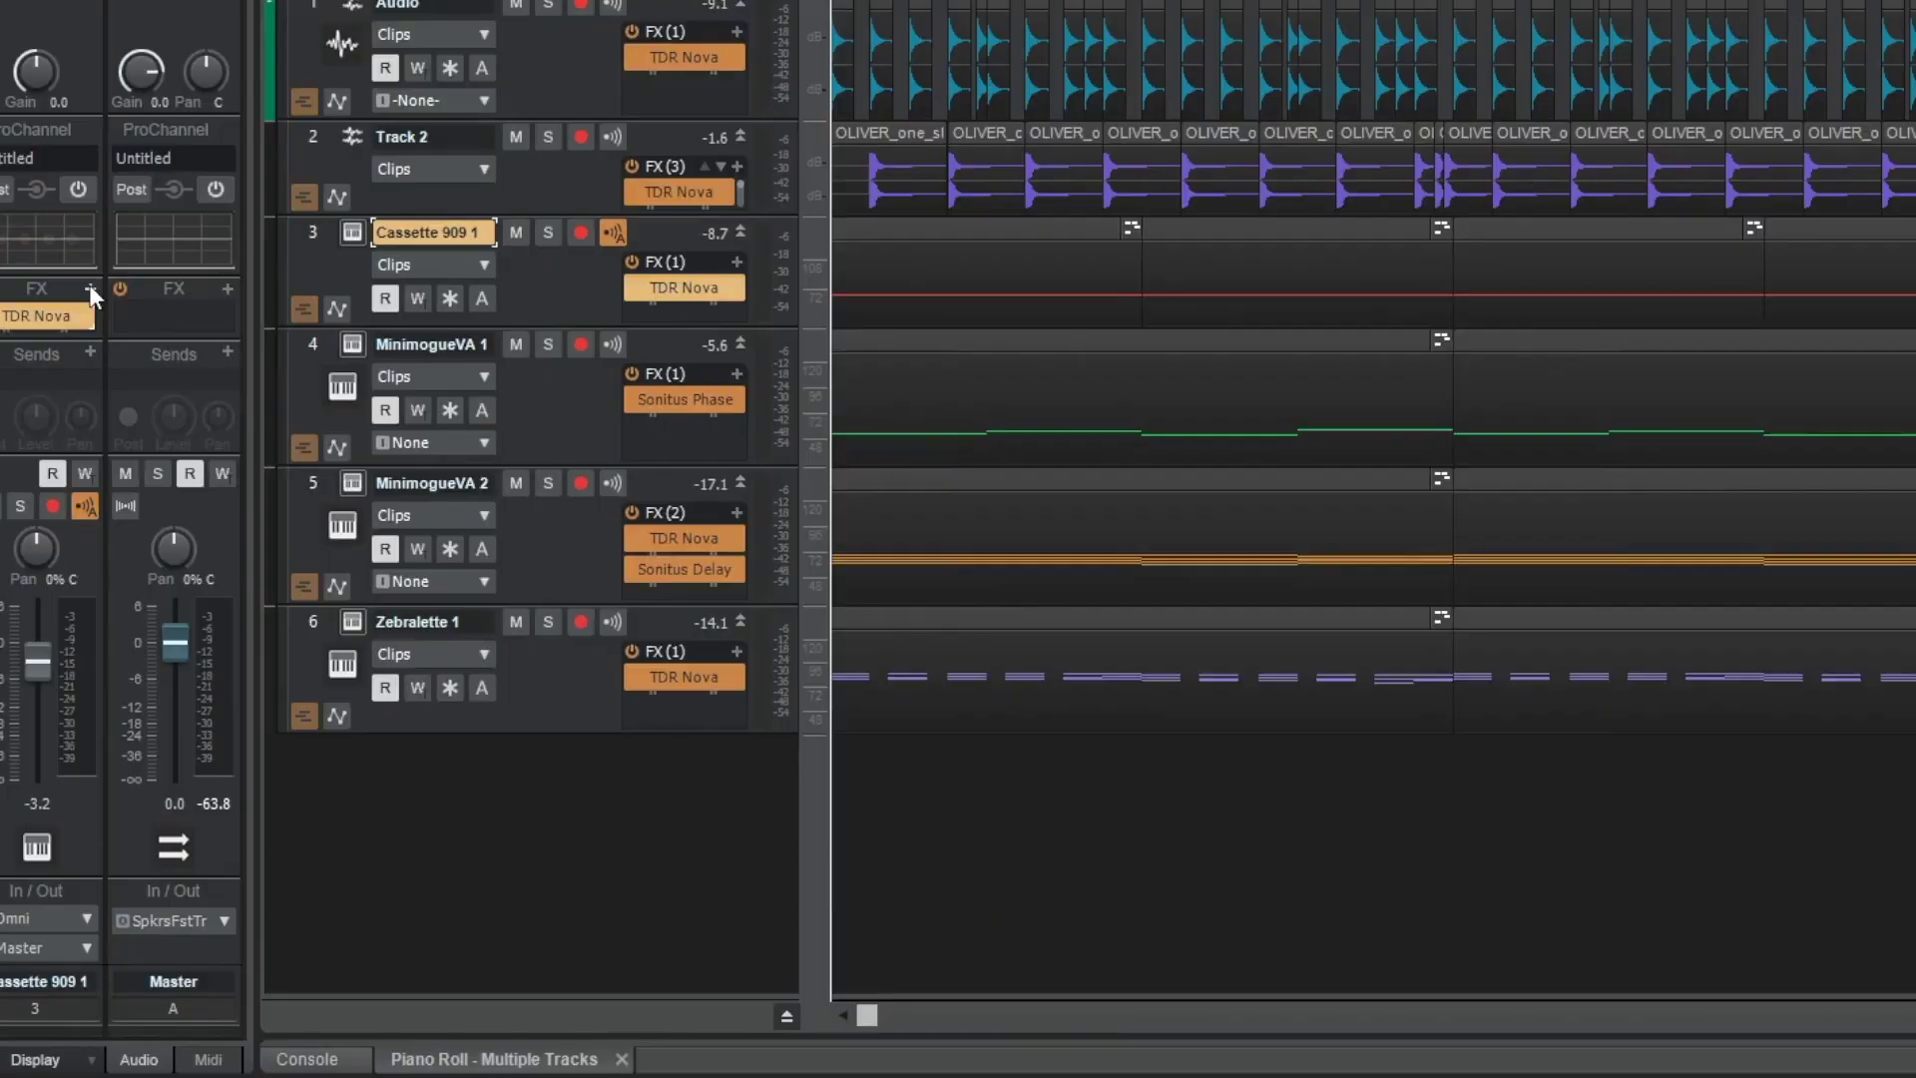
right_click(115, 458)
mouse_move(185, 315)
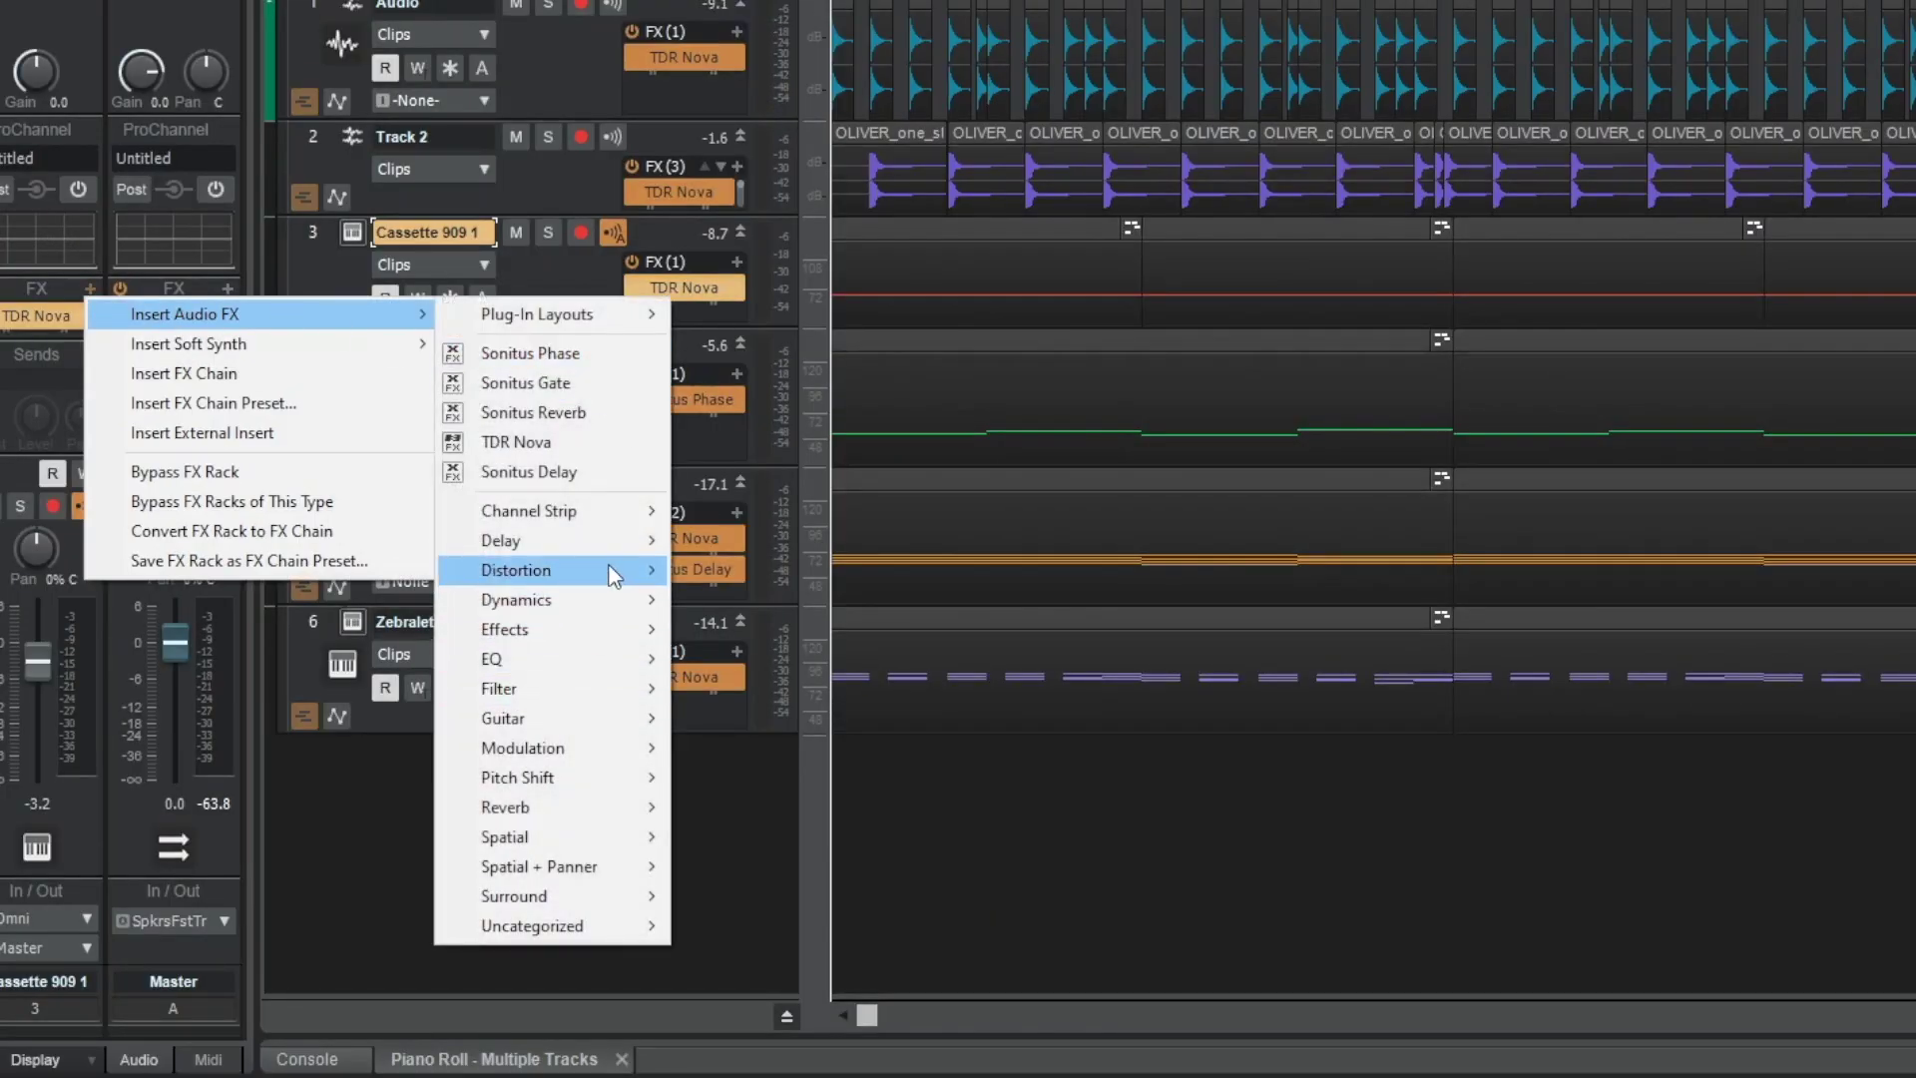
mouse_move(548, 748)
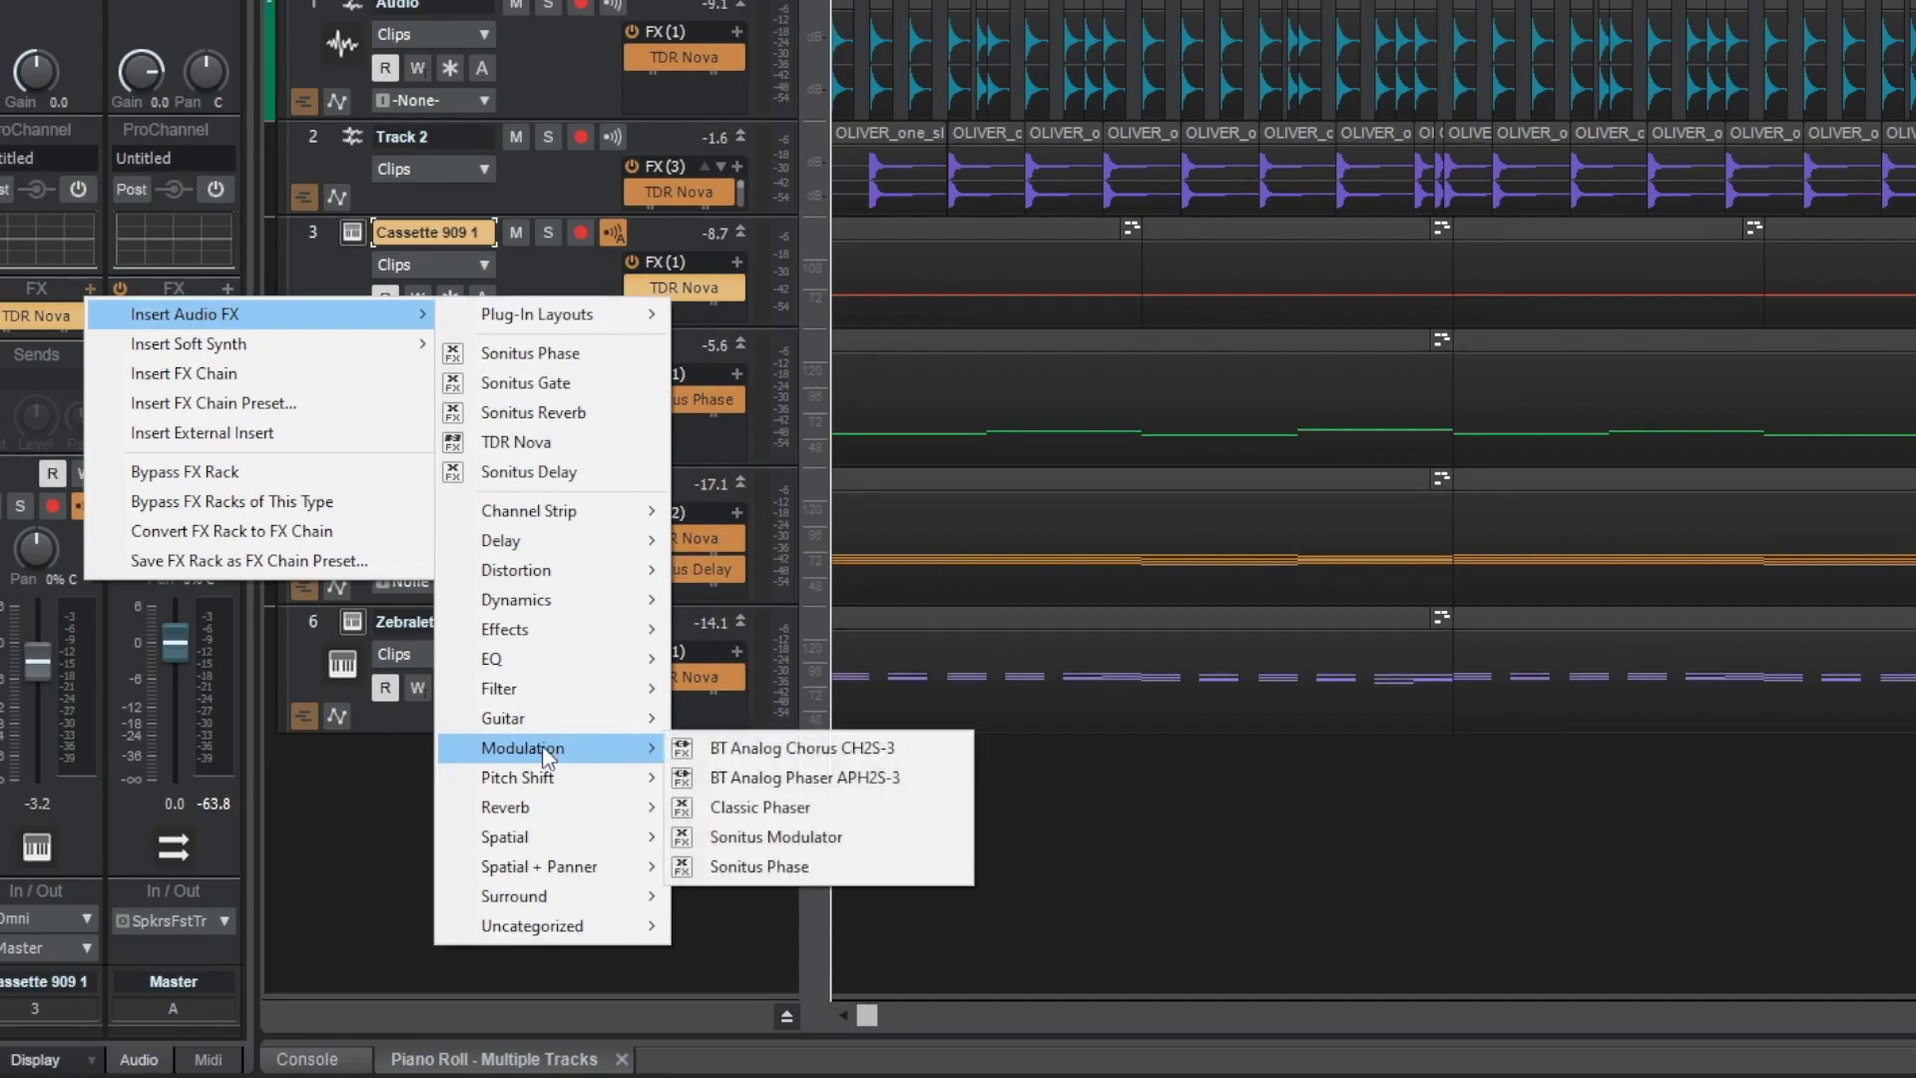
click(866, 837)
click(1175, 227)
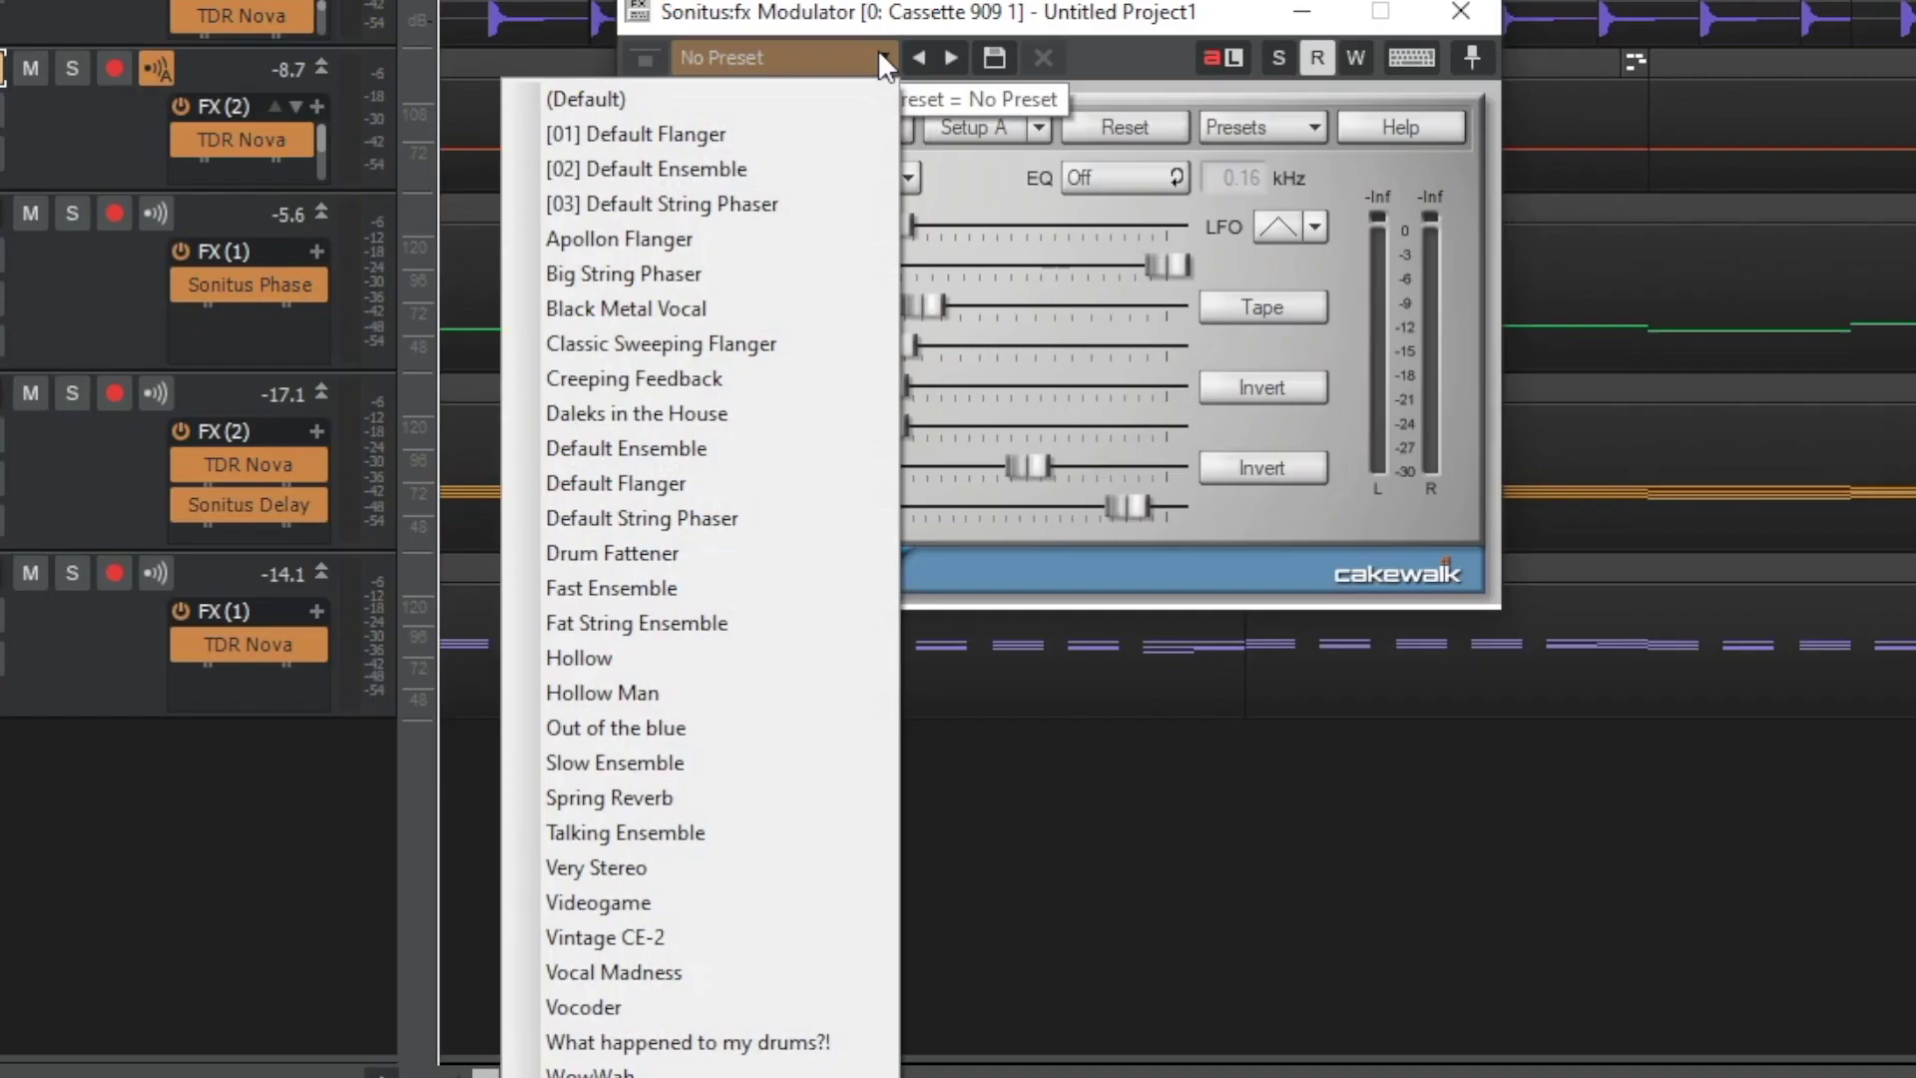
click(706, 574)
Solo Cassette 909 1, compare it with the Modulator off and on, set the effect's Mix to 74 %, and unsolo the track
click(70, 72)
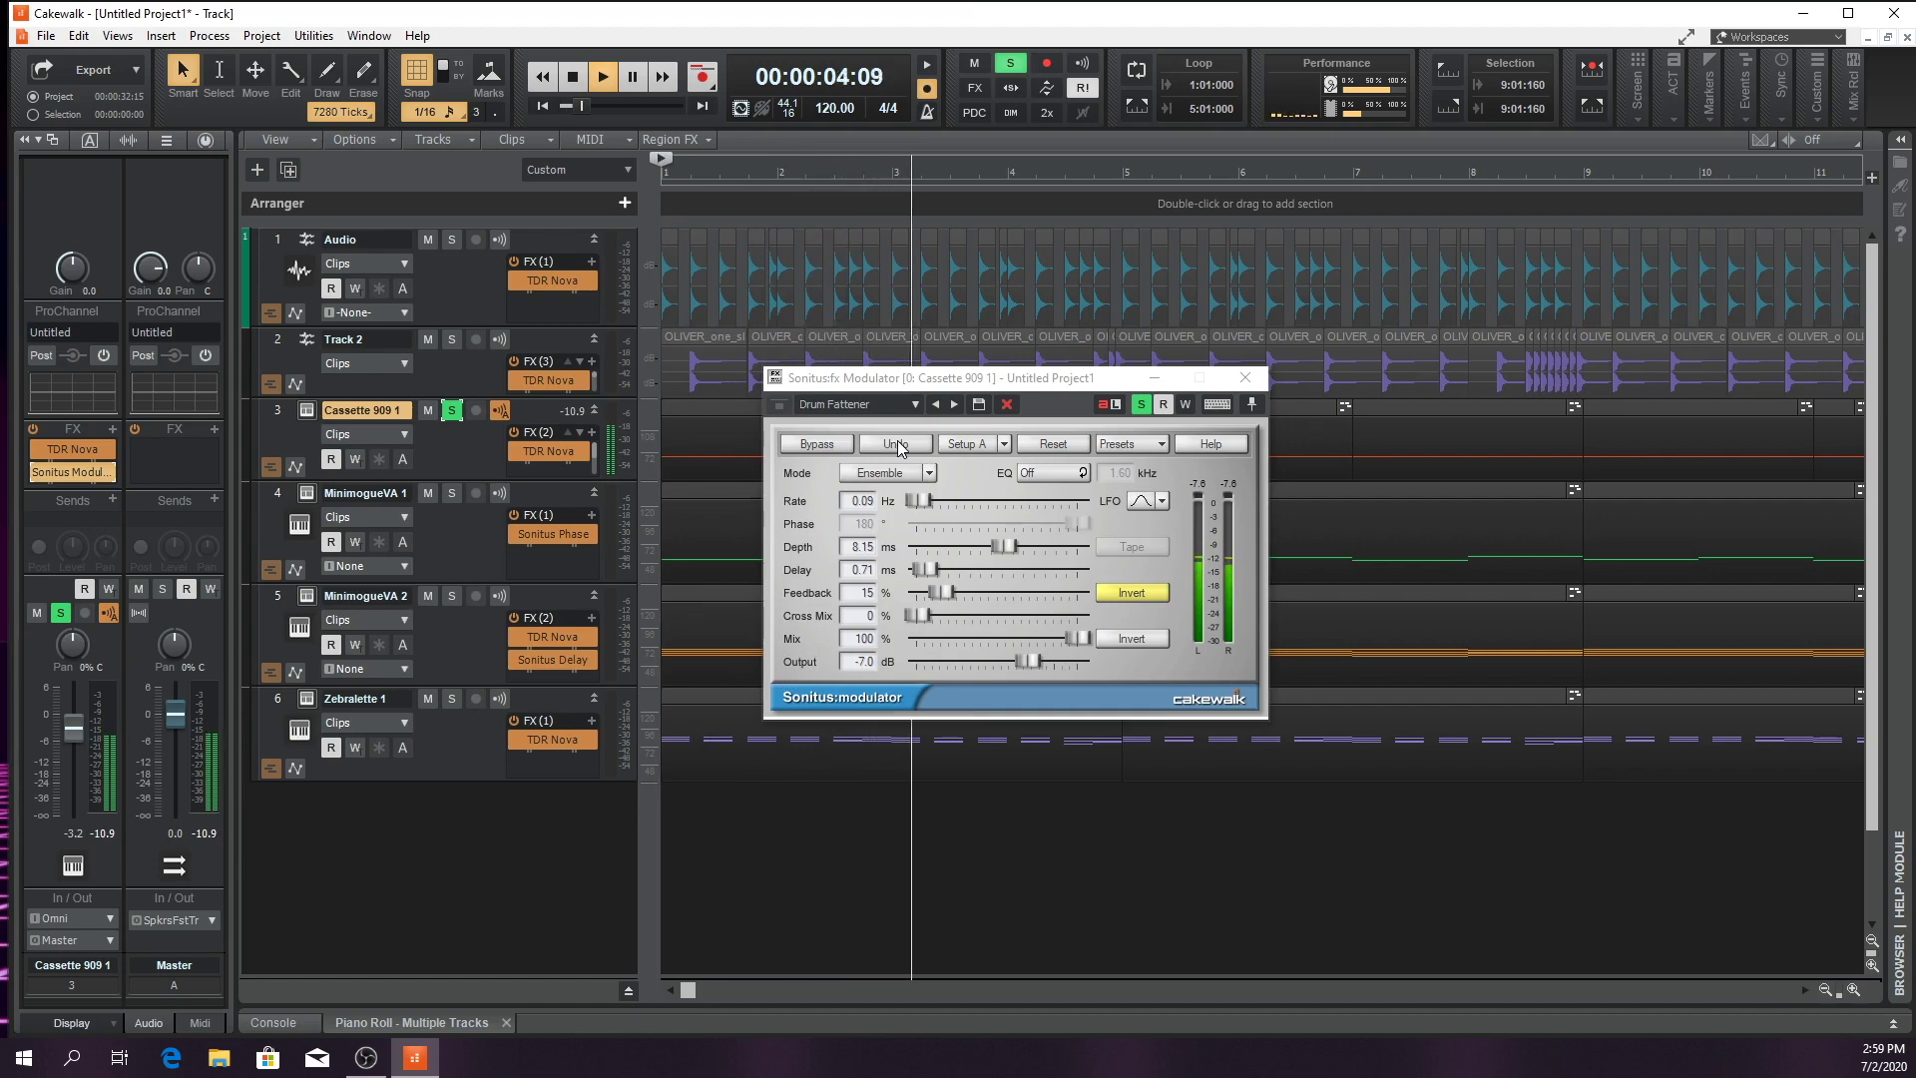
click(37, 473)
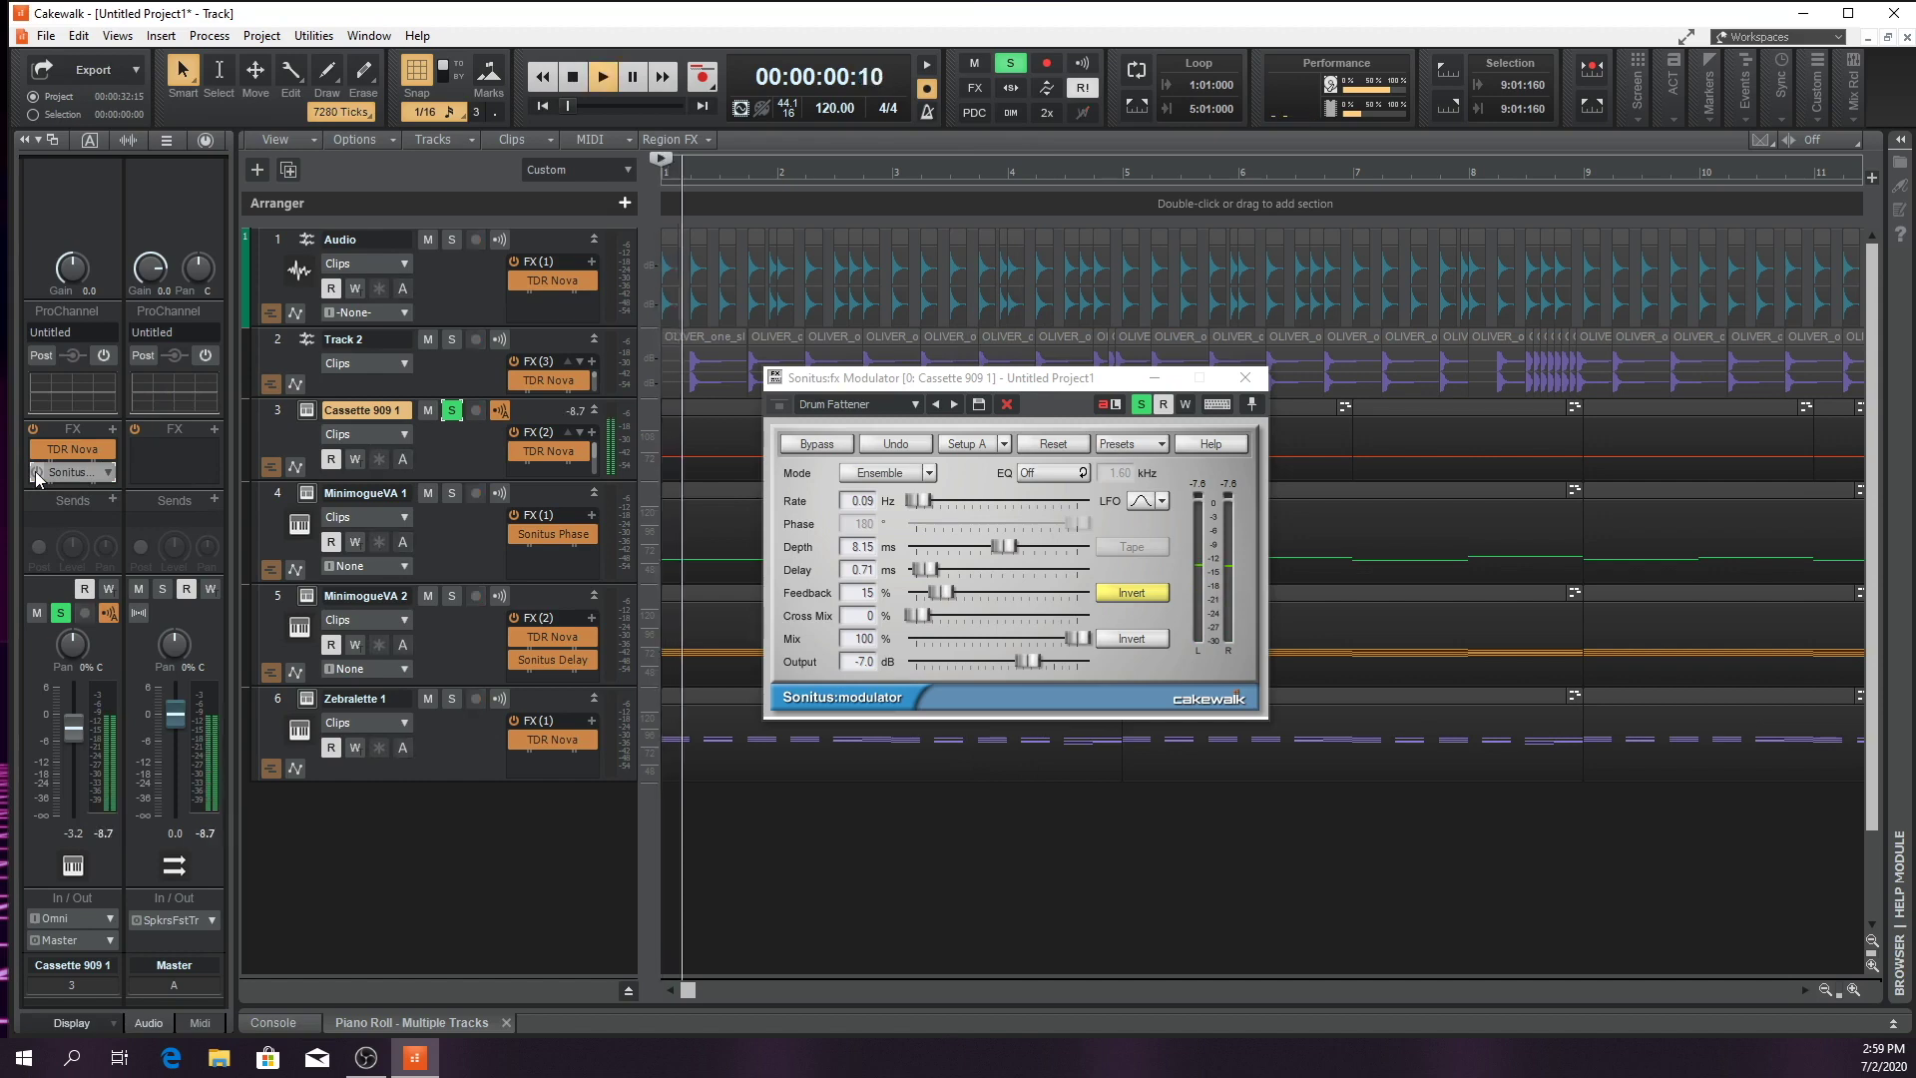
click(37, 473)
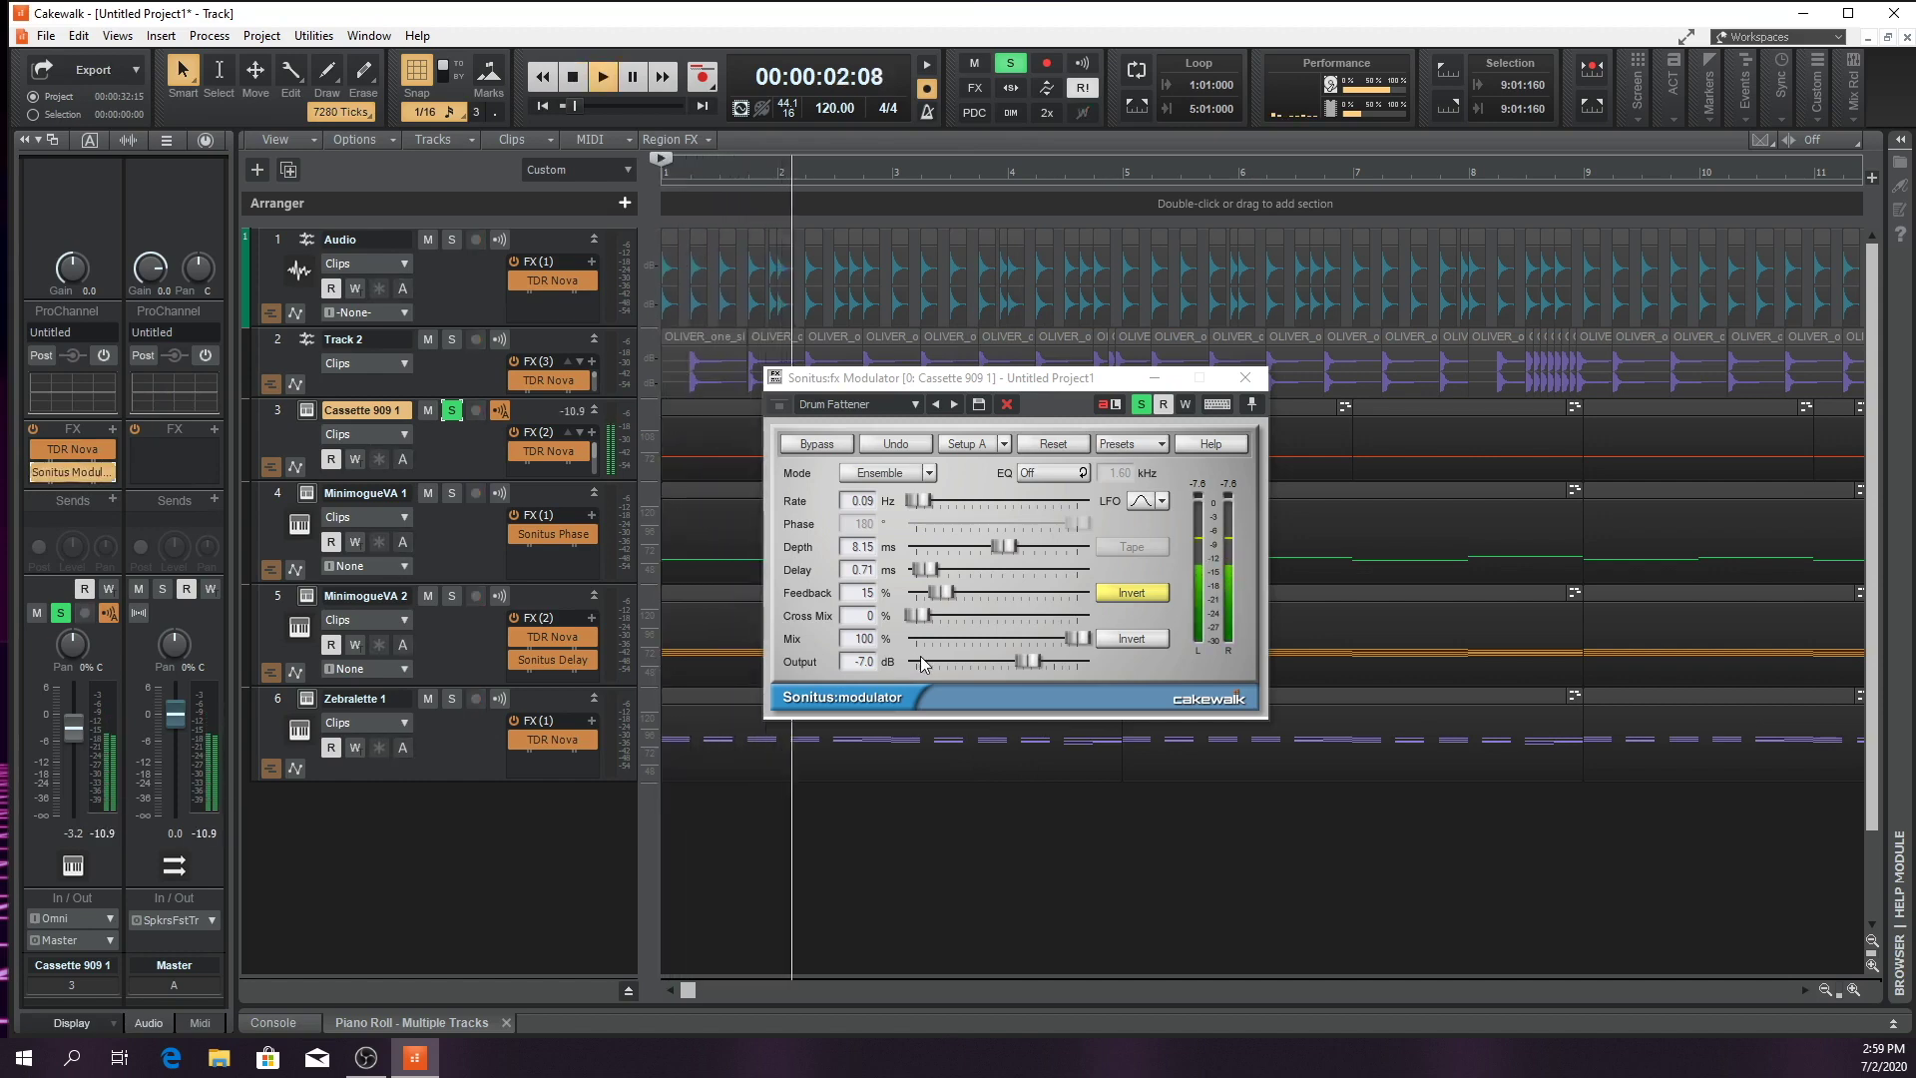
drag(1078, 638, 1048, 638)
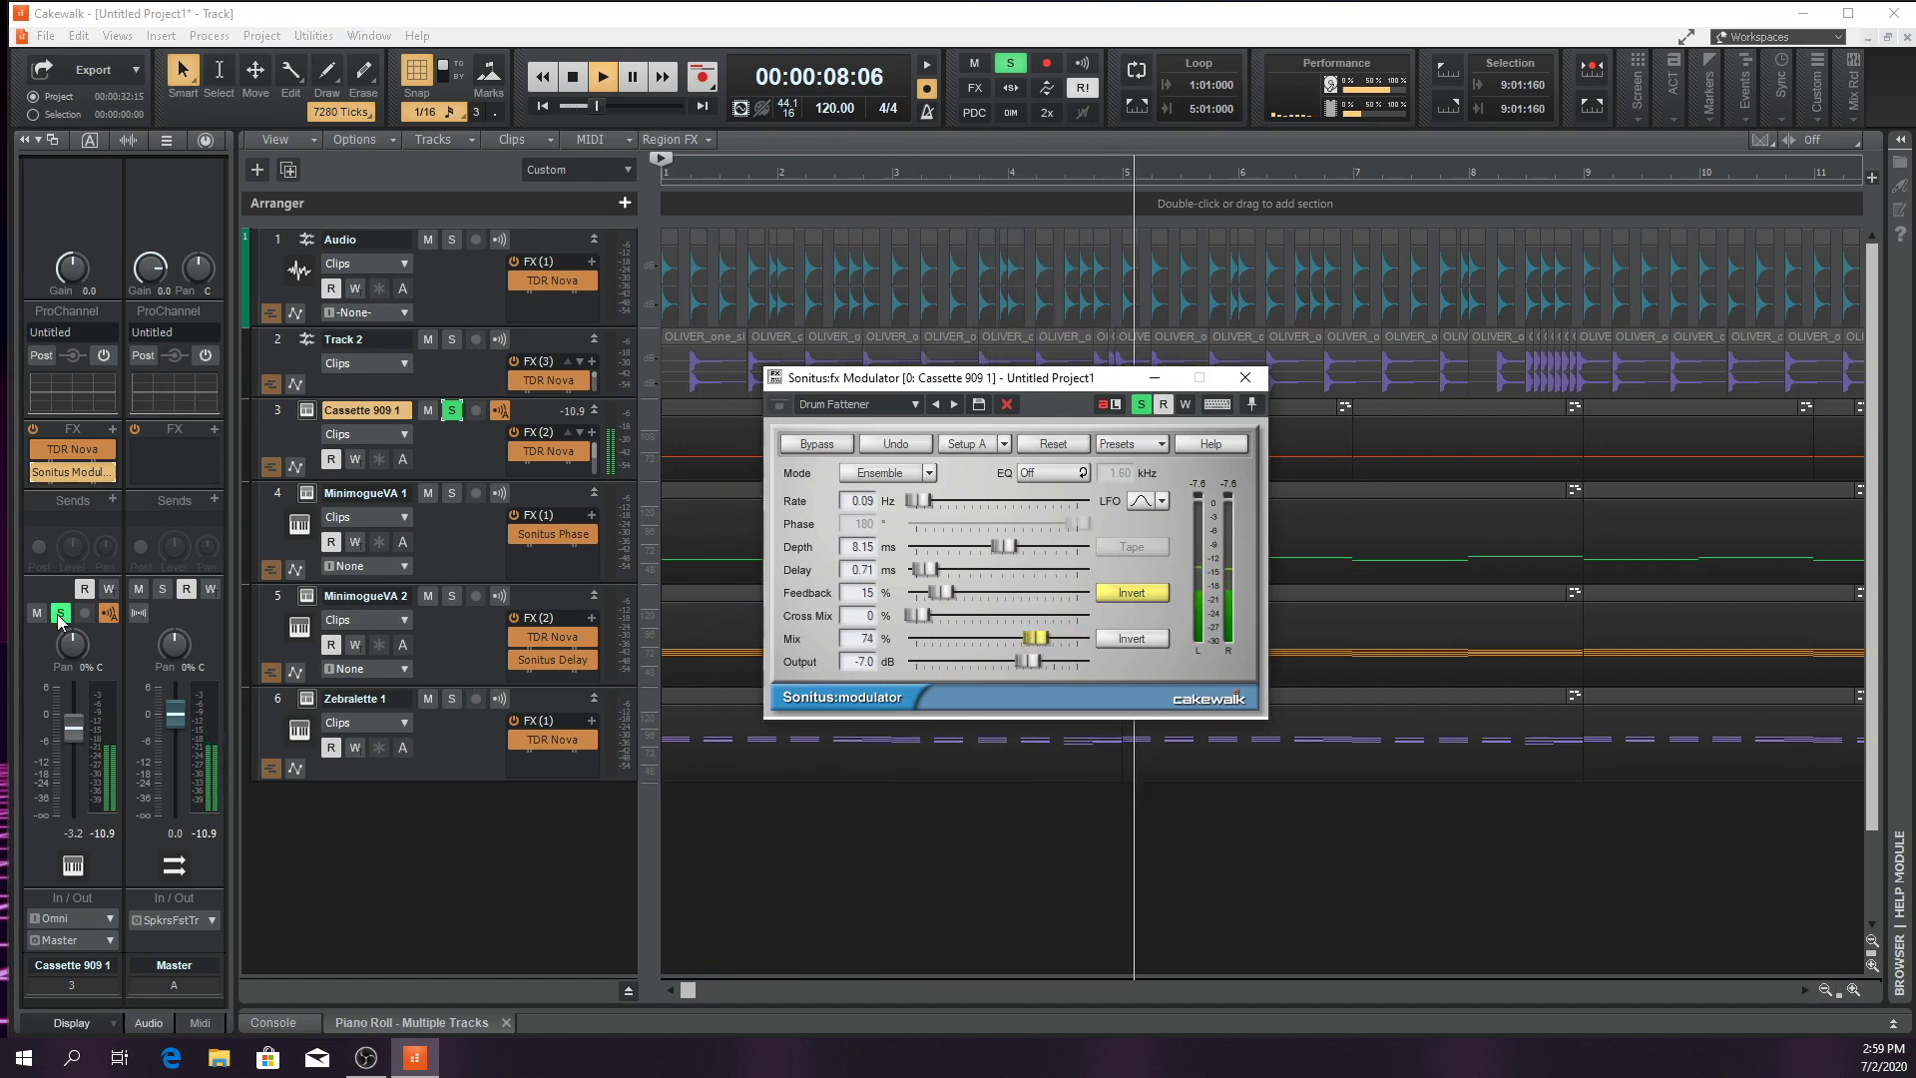
key(space)
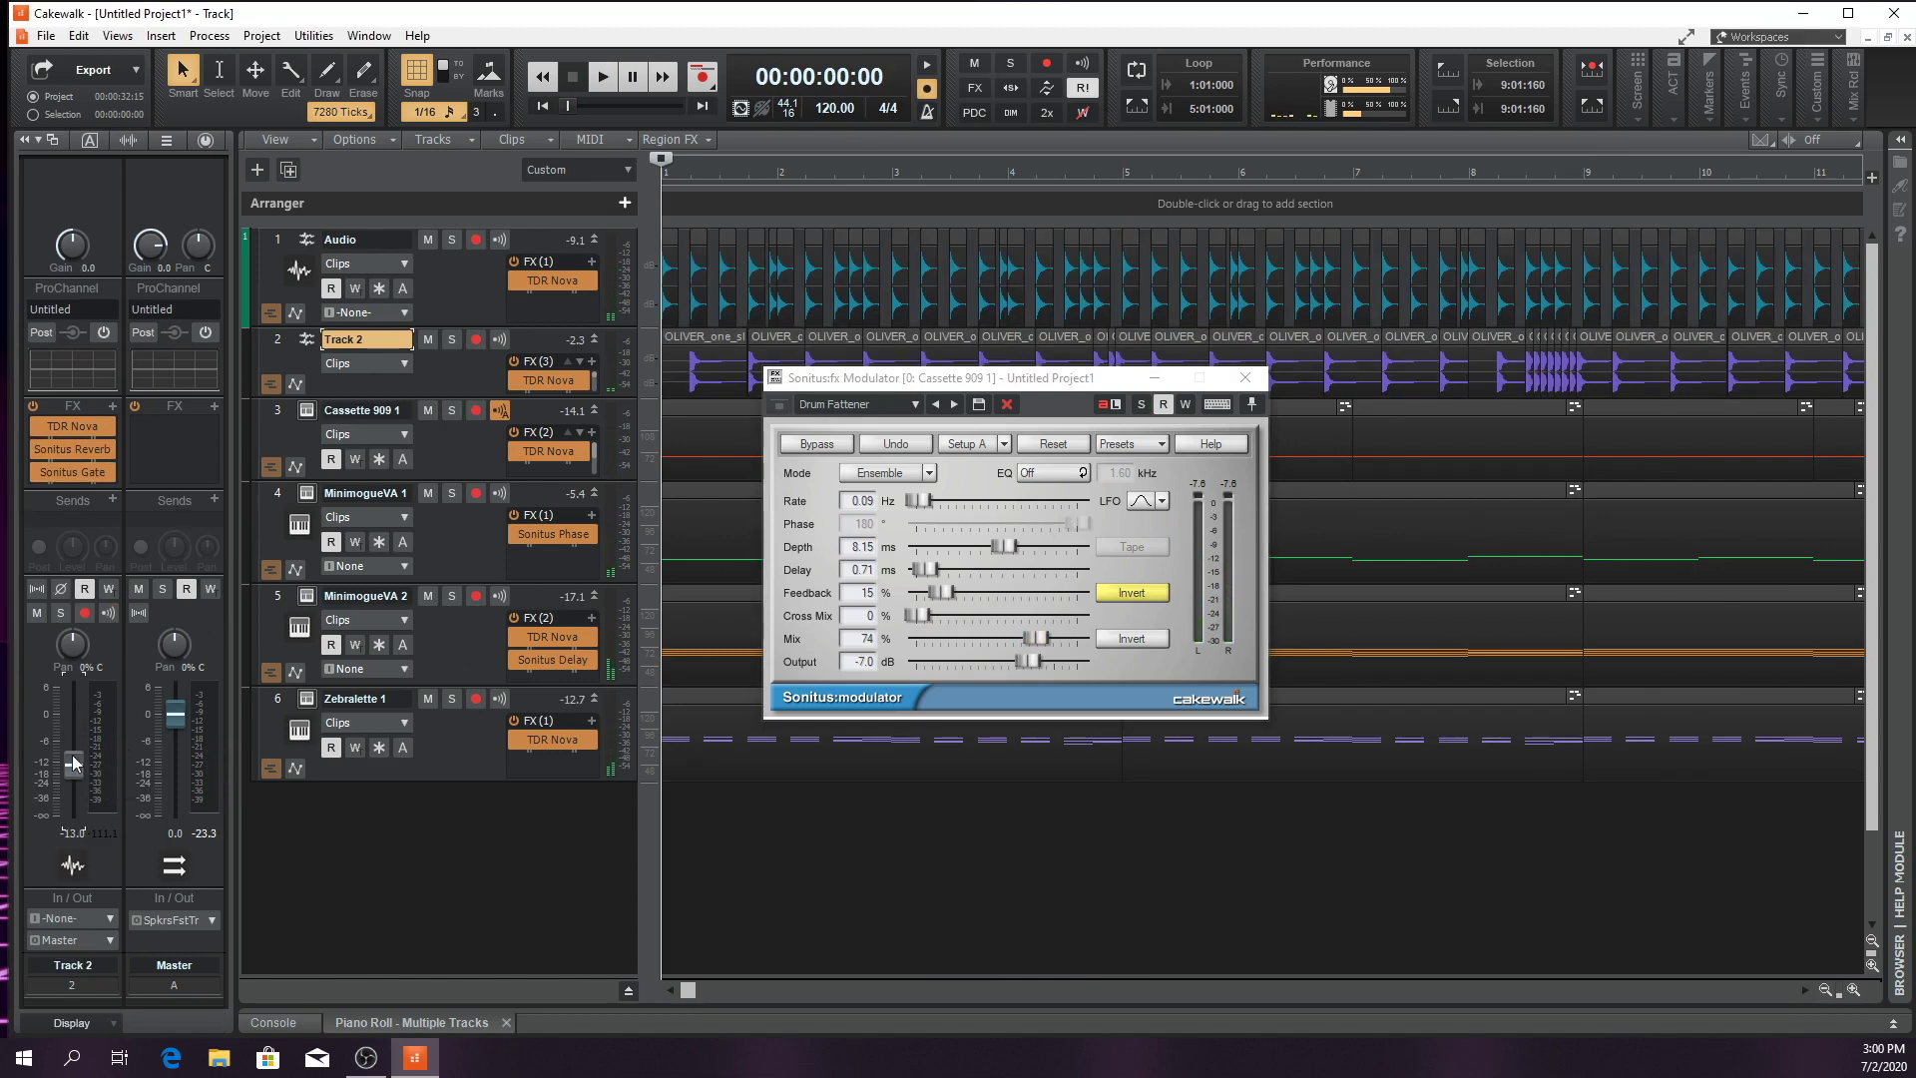
Audition the full mix and balance the track levels, setting Track 2's volume to -11.7 dB
key(space)
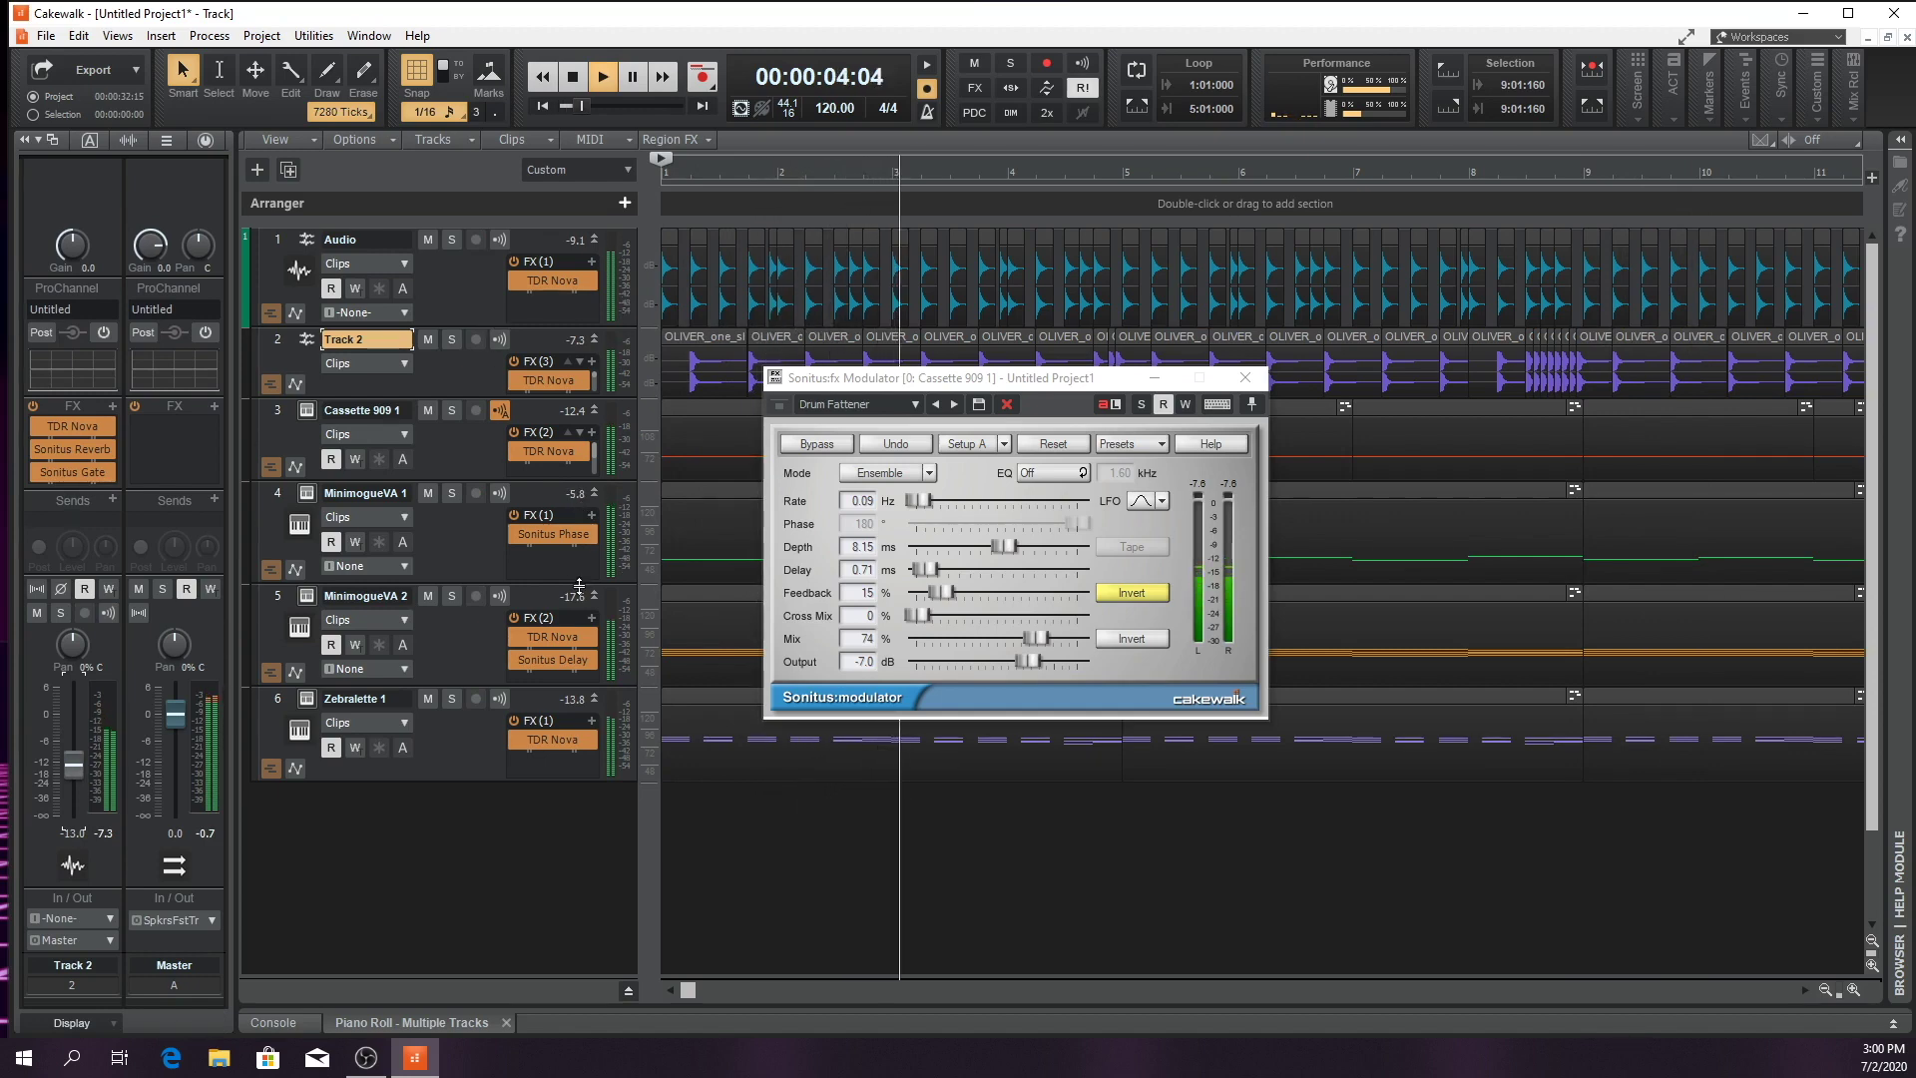
key(space)
click(283, 1020)
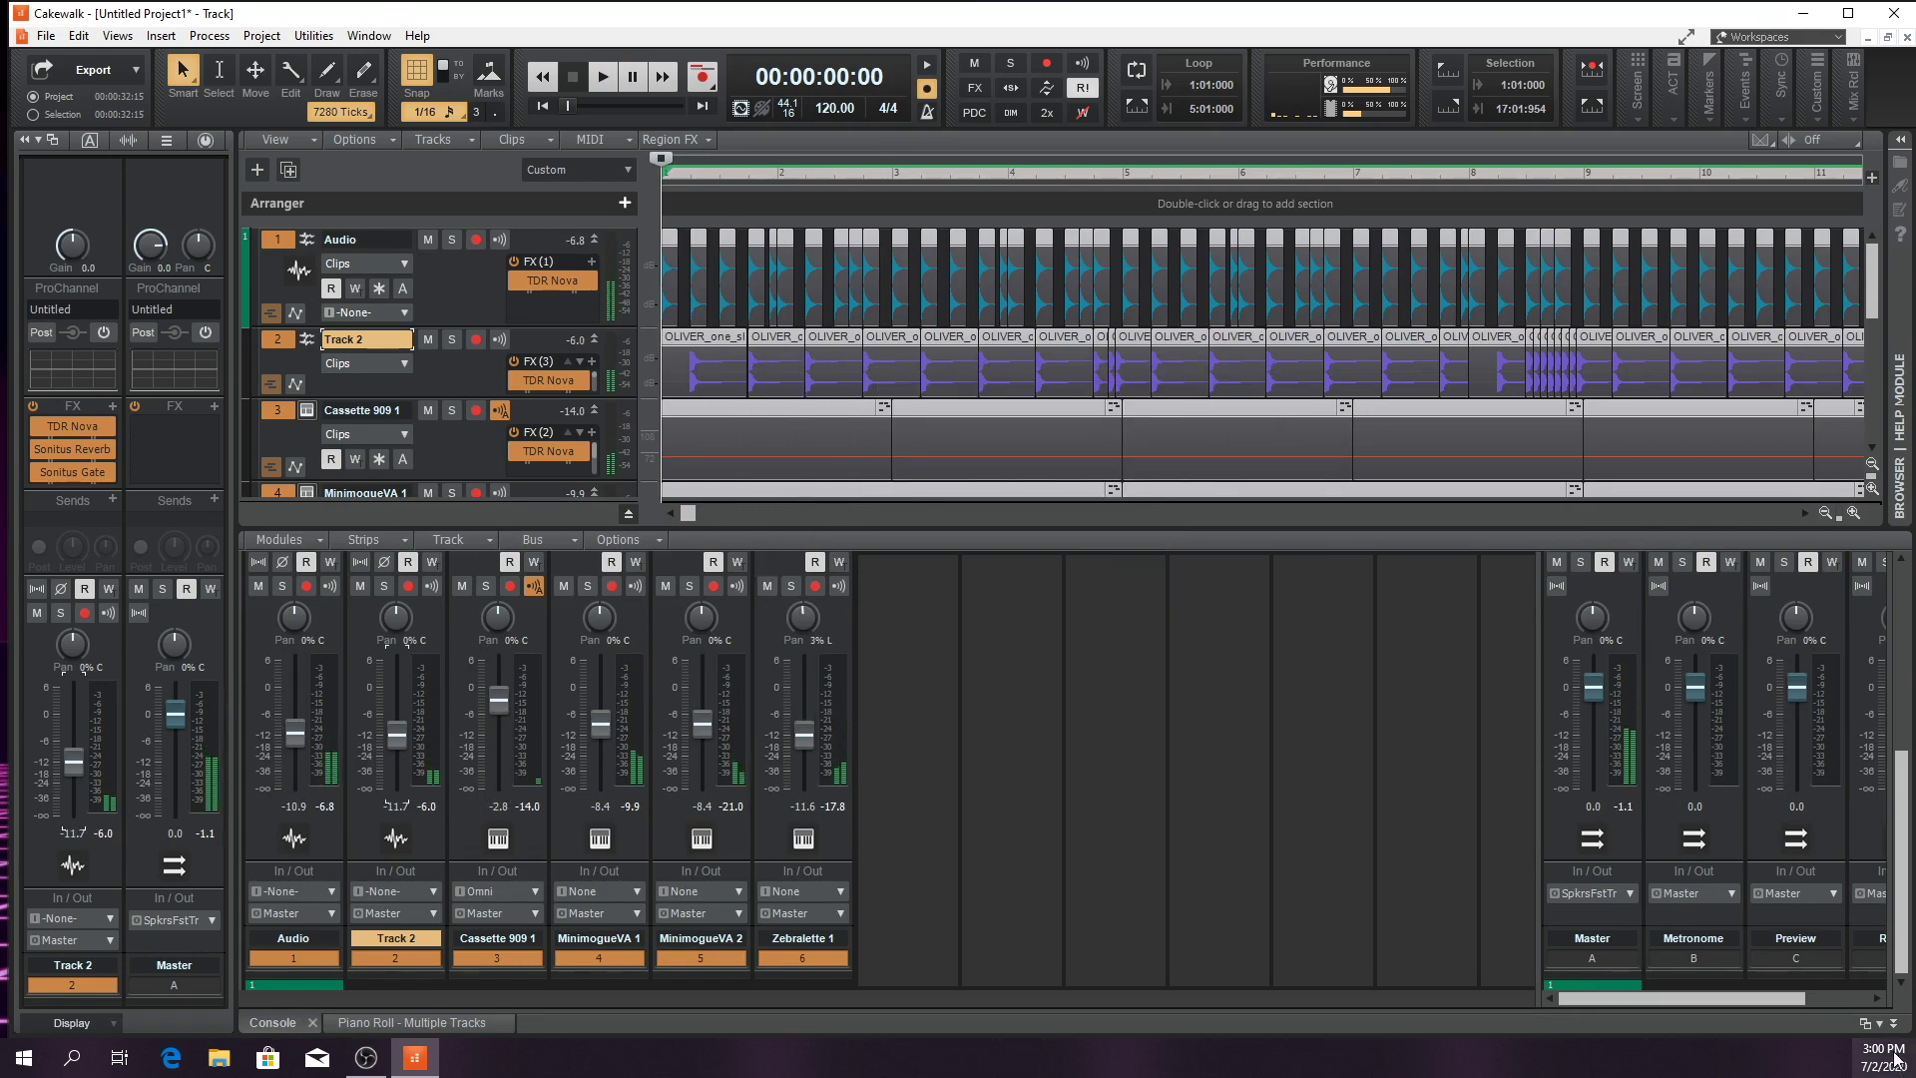
key(d)
click(518, 877)
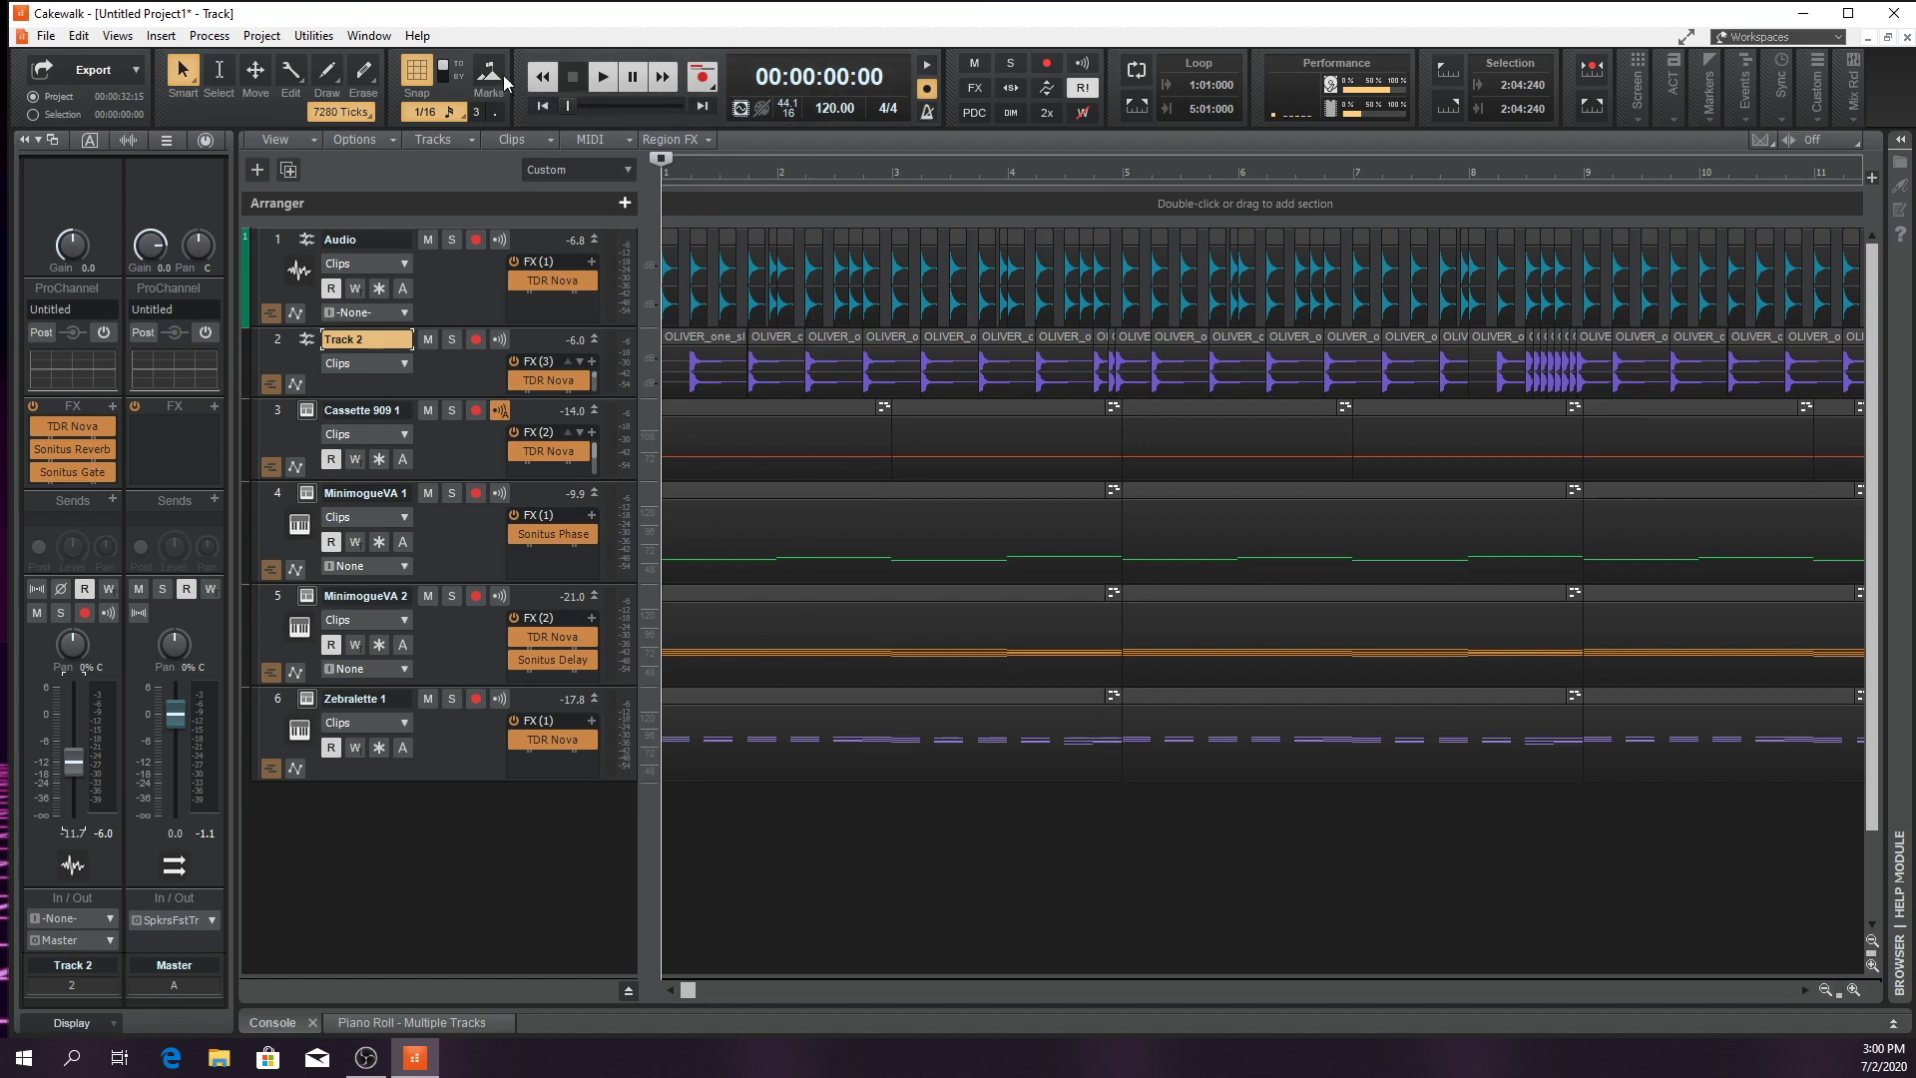
Insert an audio track directly below Cassette 909 1 and mute both MinimogueVA tracks and Zebralette 1
click(162, 37)
click(198, 57)
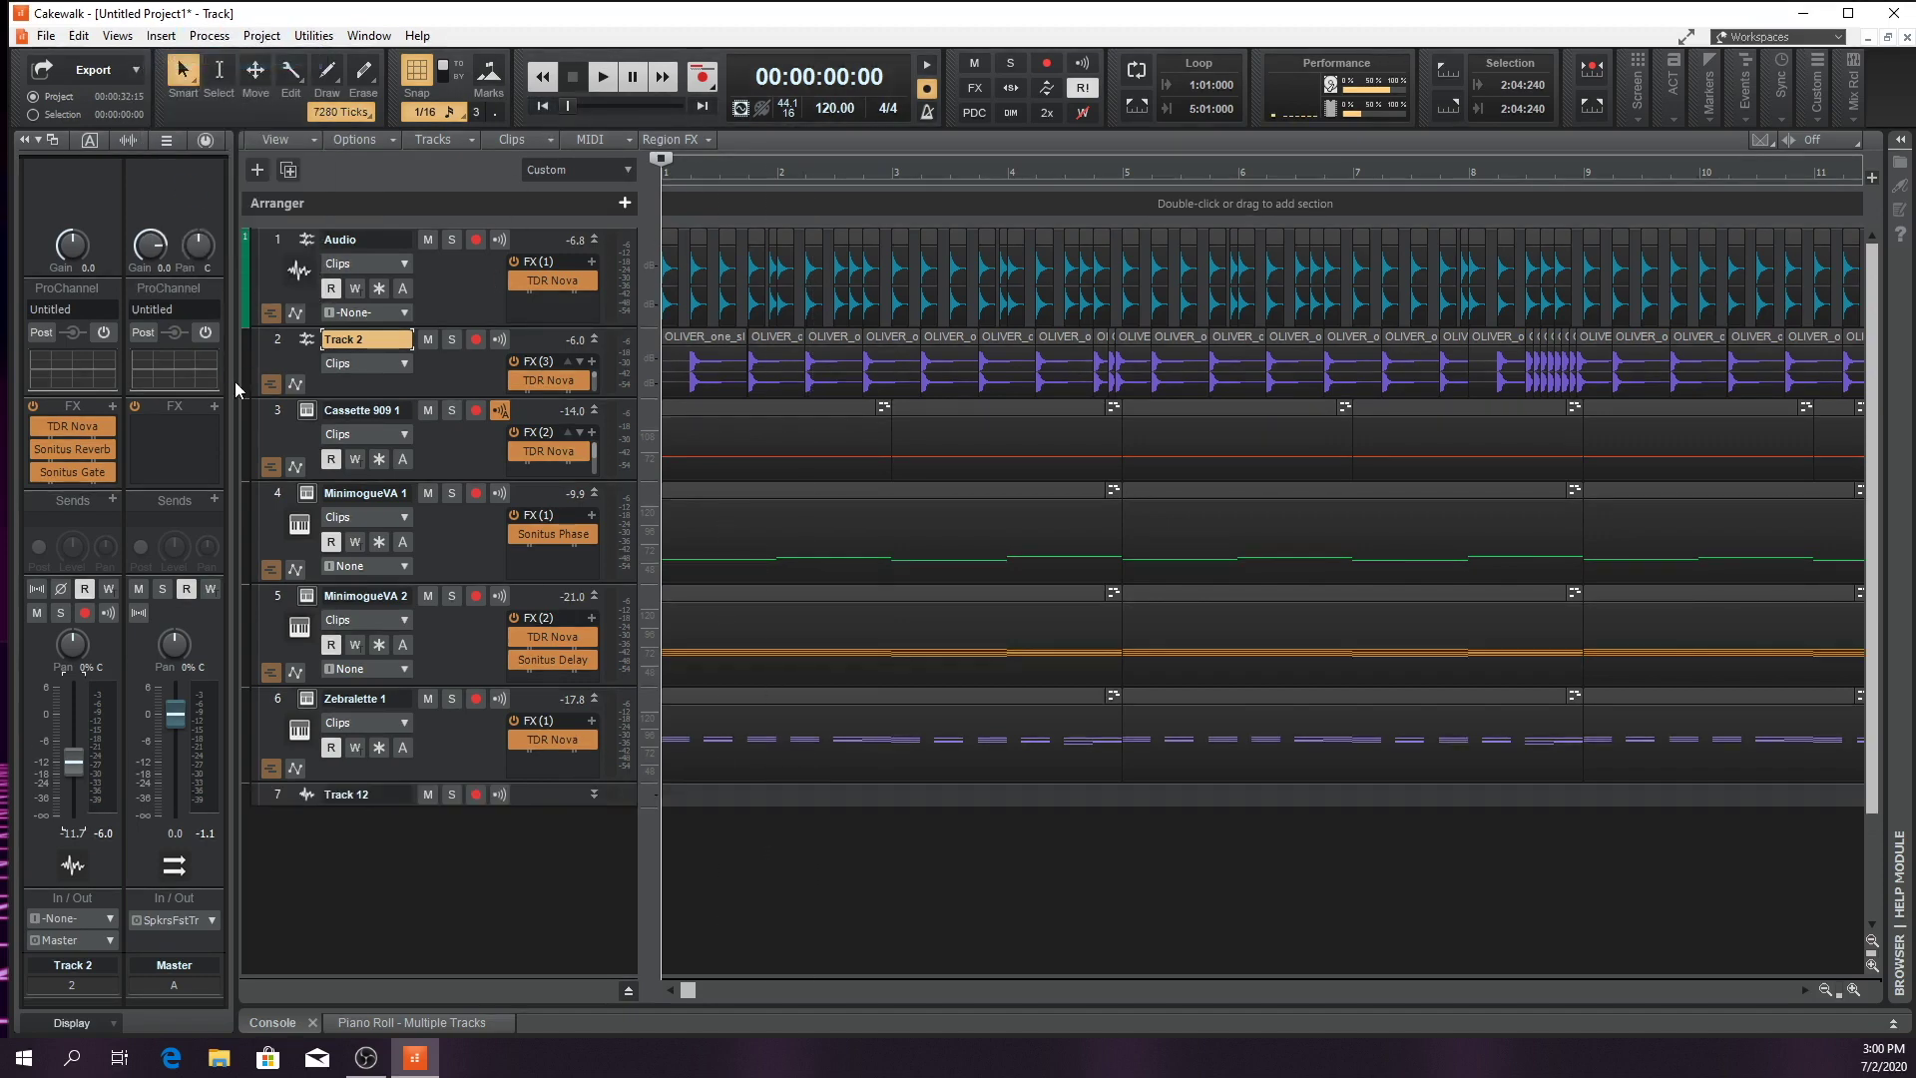
drag(303, 546, 330, 478)
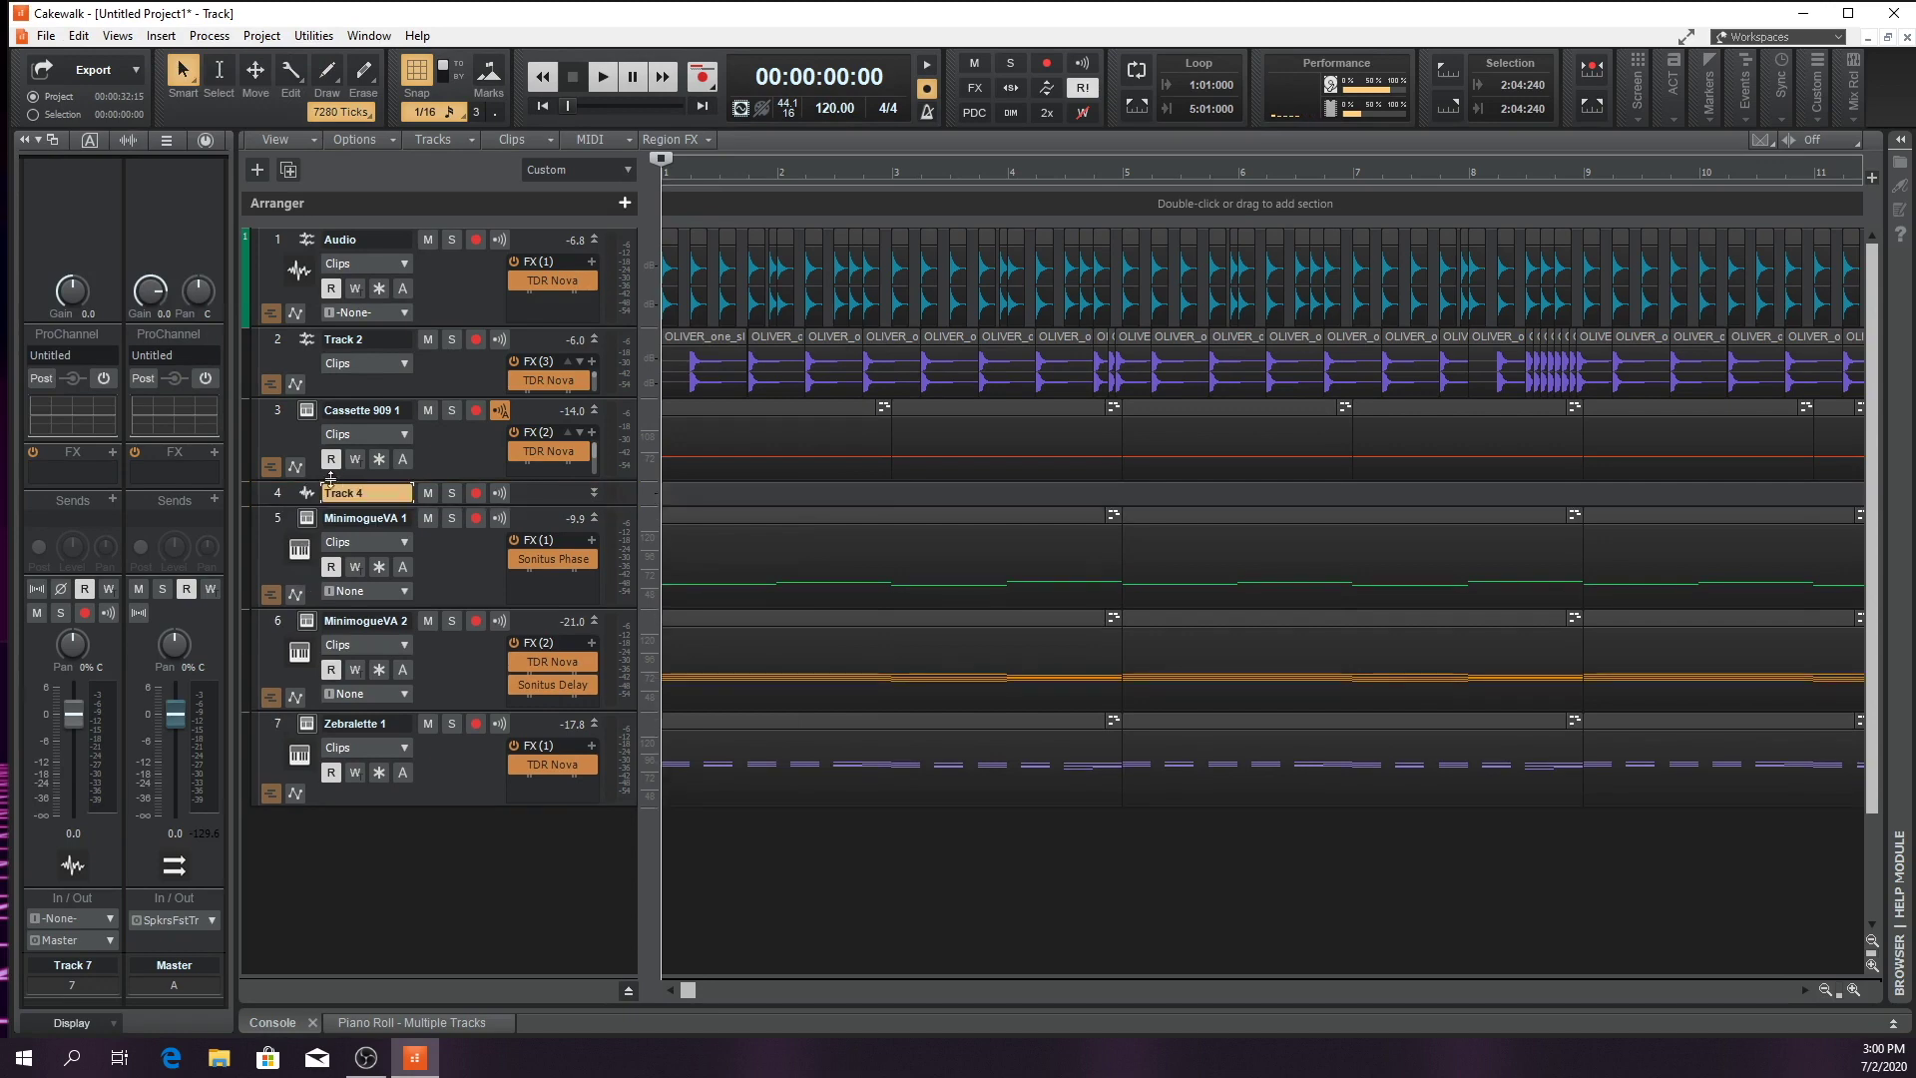
click(428, 678)
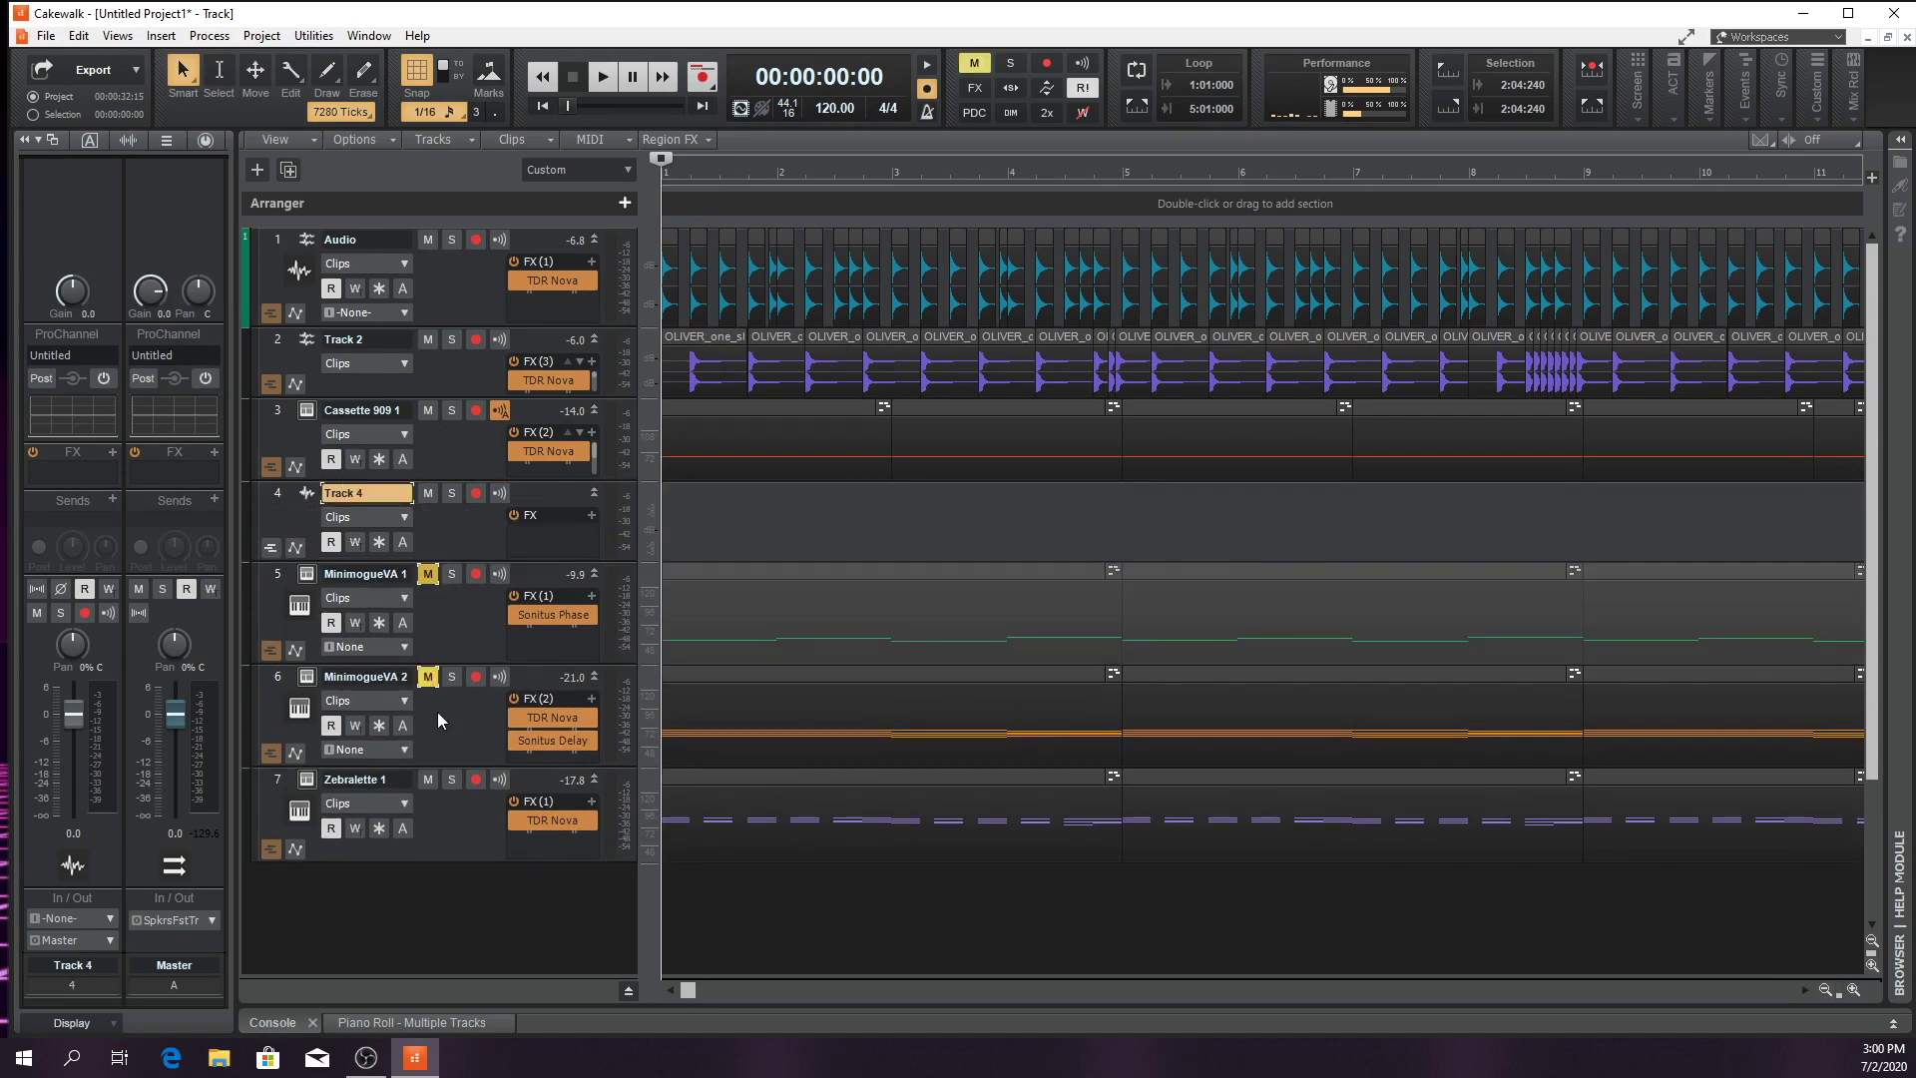
click(428, 781)
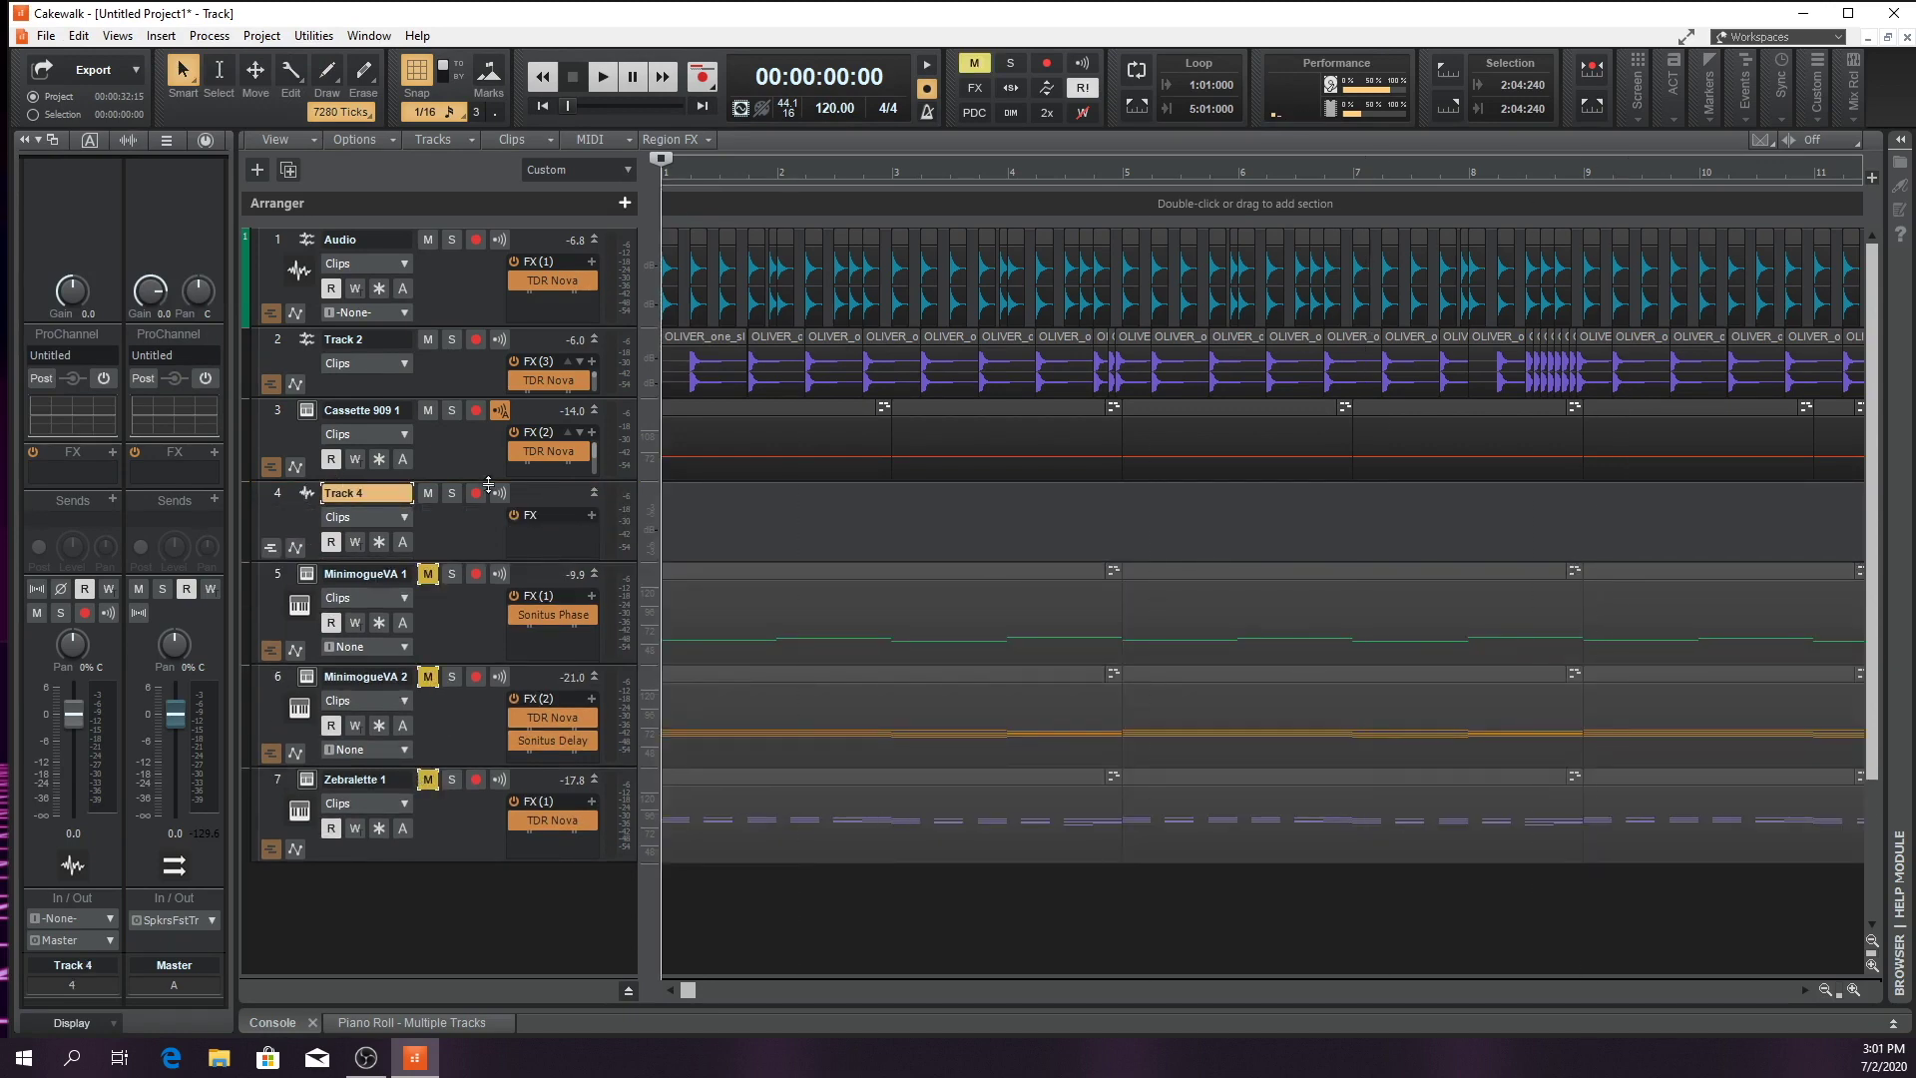
Import a clap one-shot from the OLIVER_claps folder onto Track 4 and place it on beat 4 of measures 1 to 4
click(45, 36)
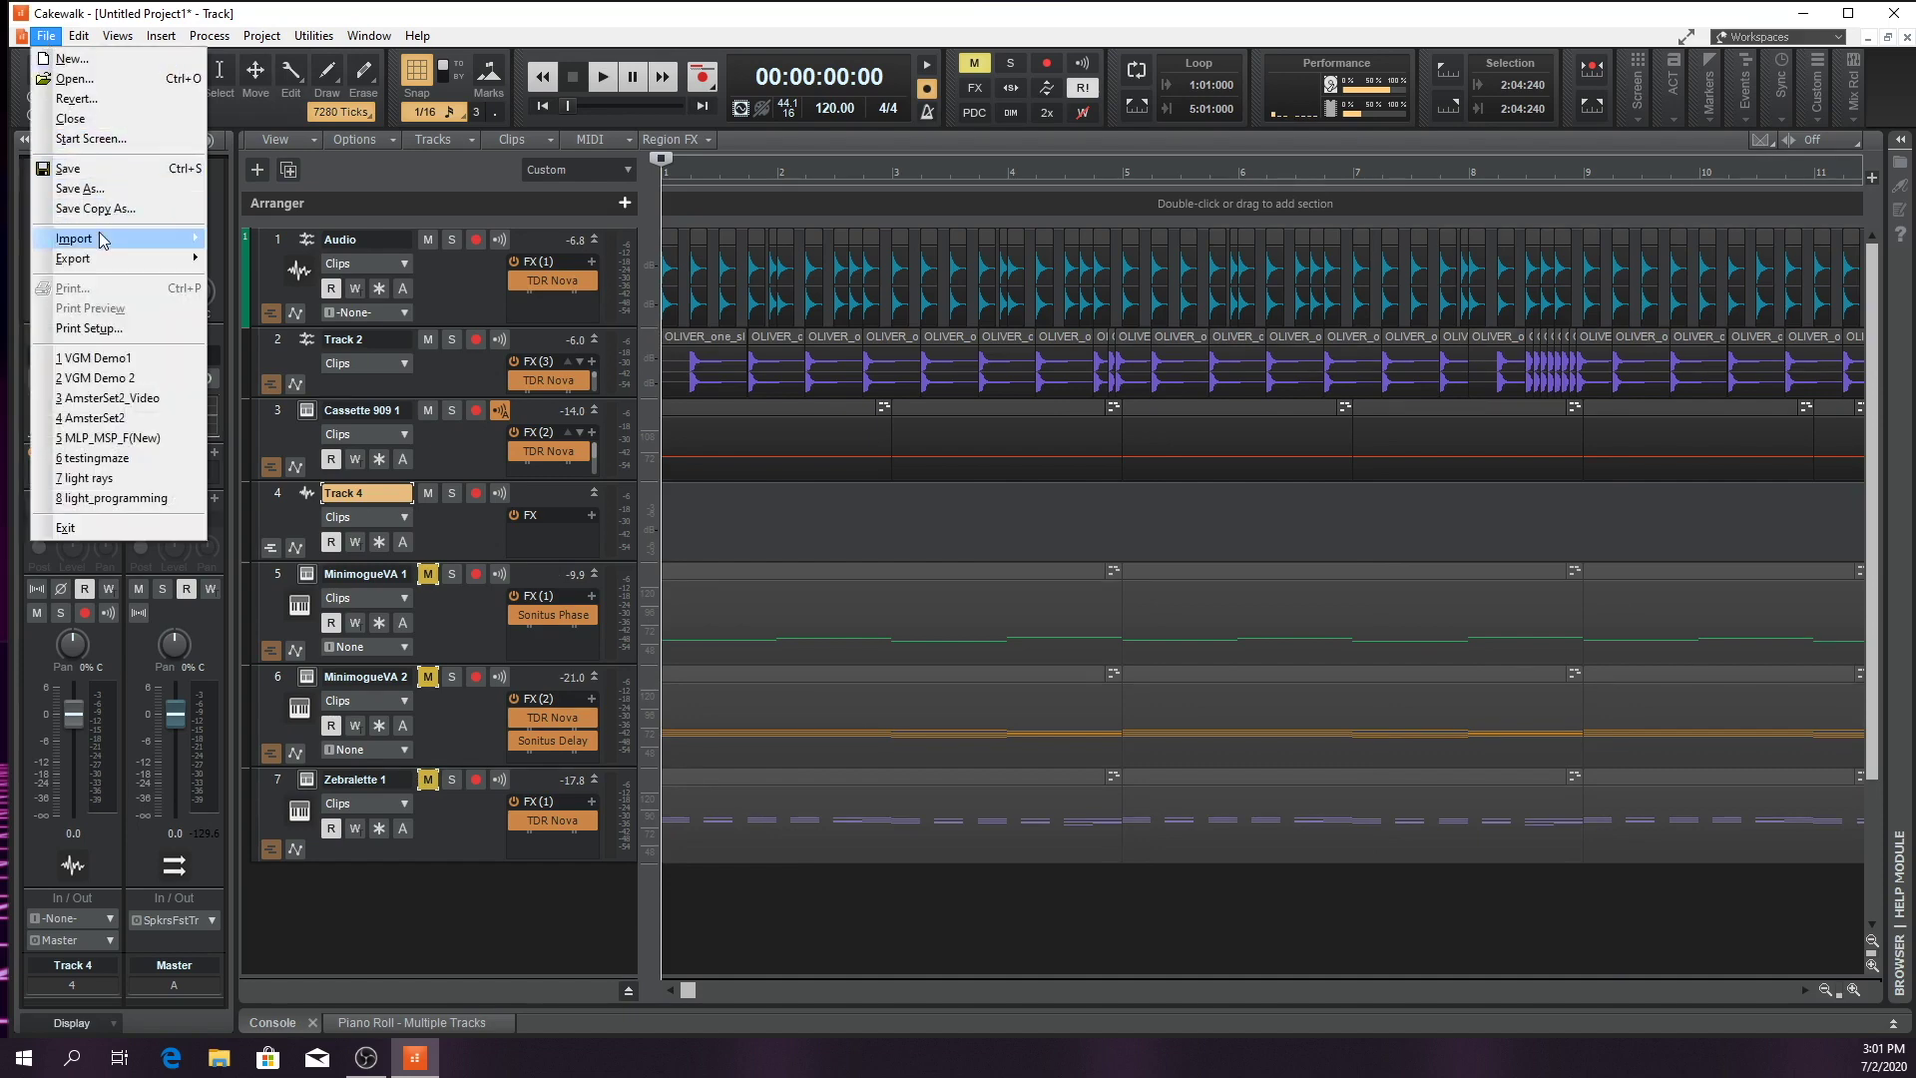
mouse_move(100, 239)
click(314, 246)
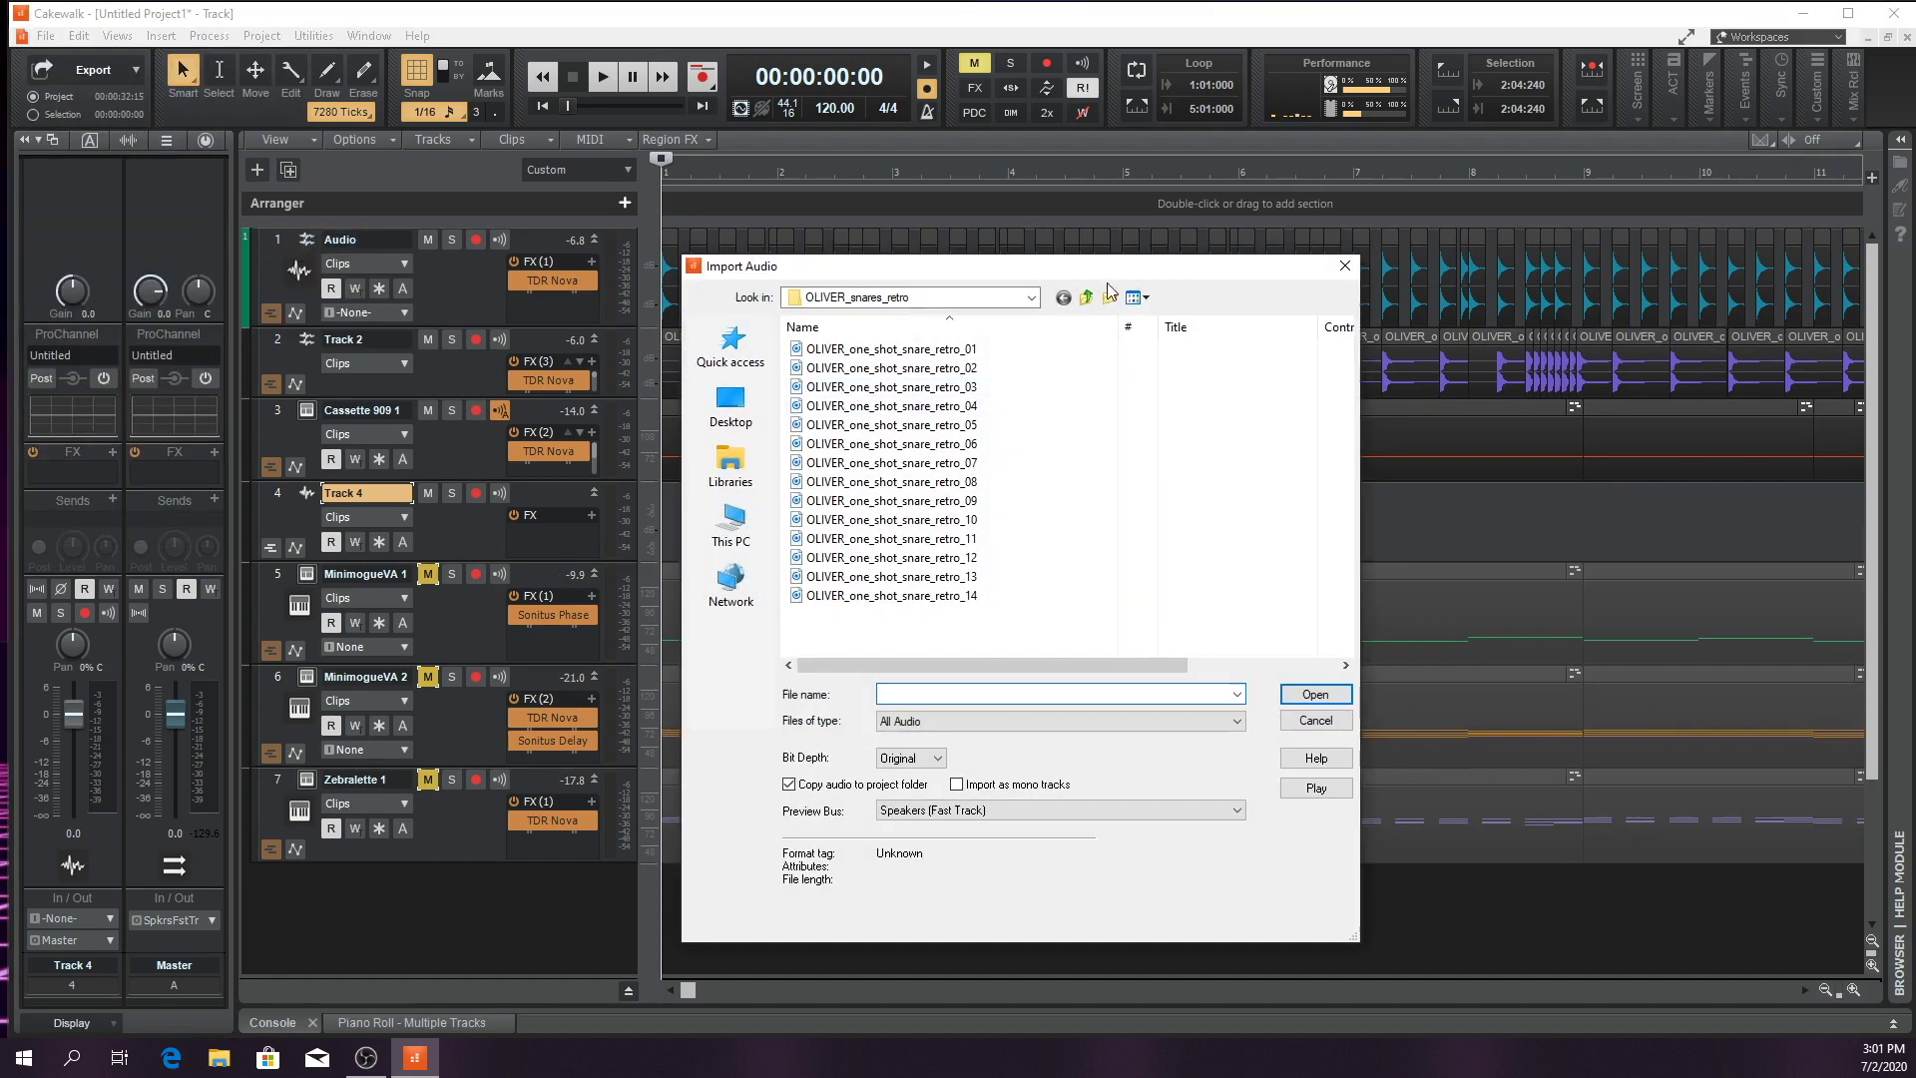
click(1085, 299)
click(1085, 298)
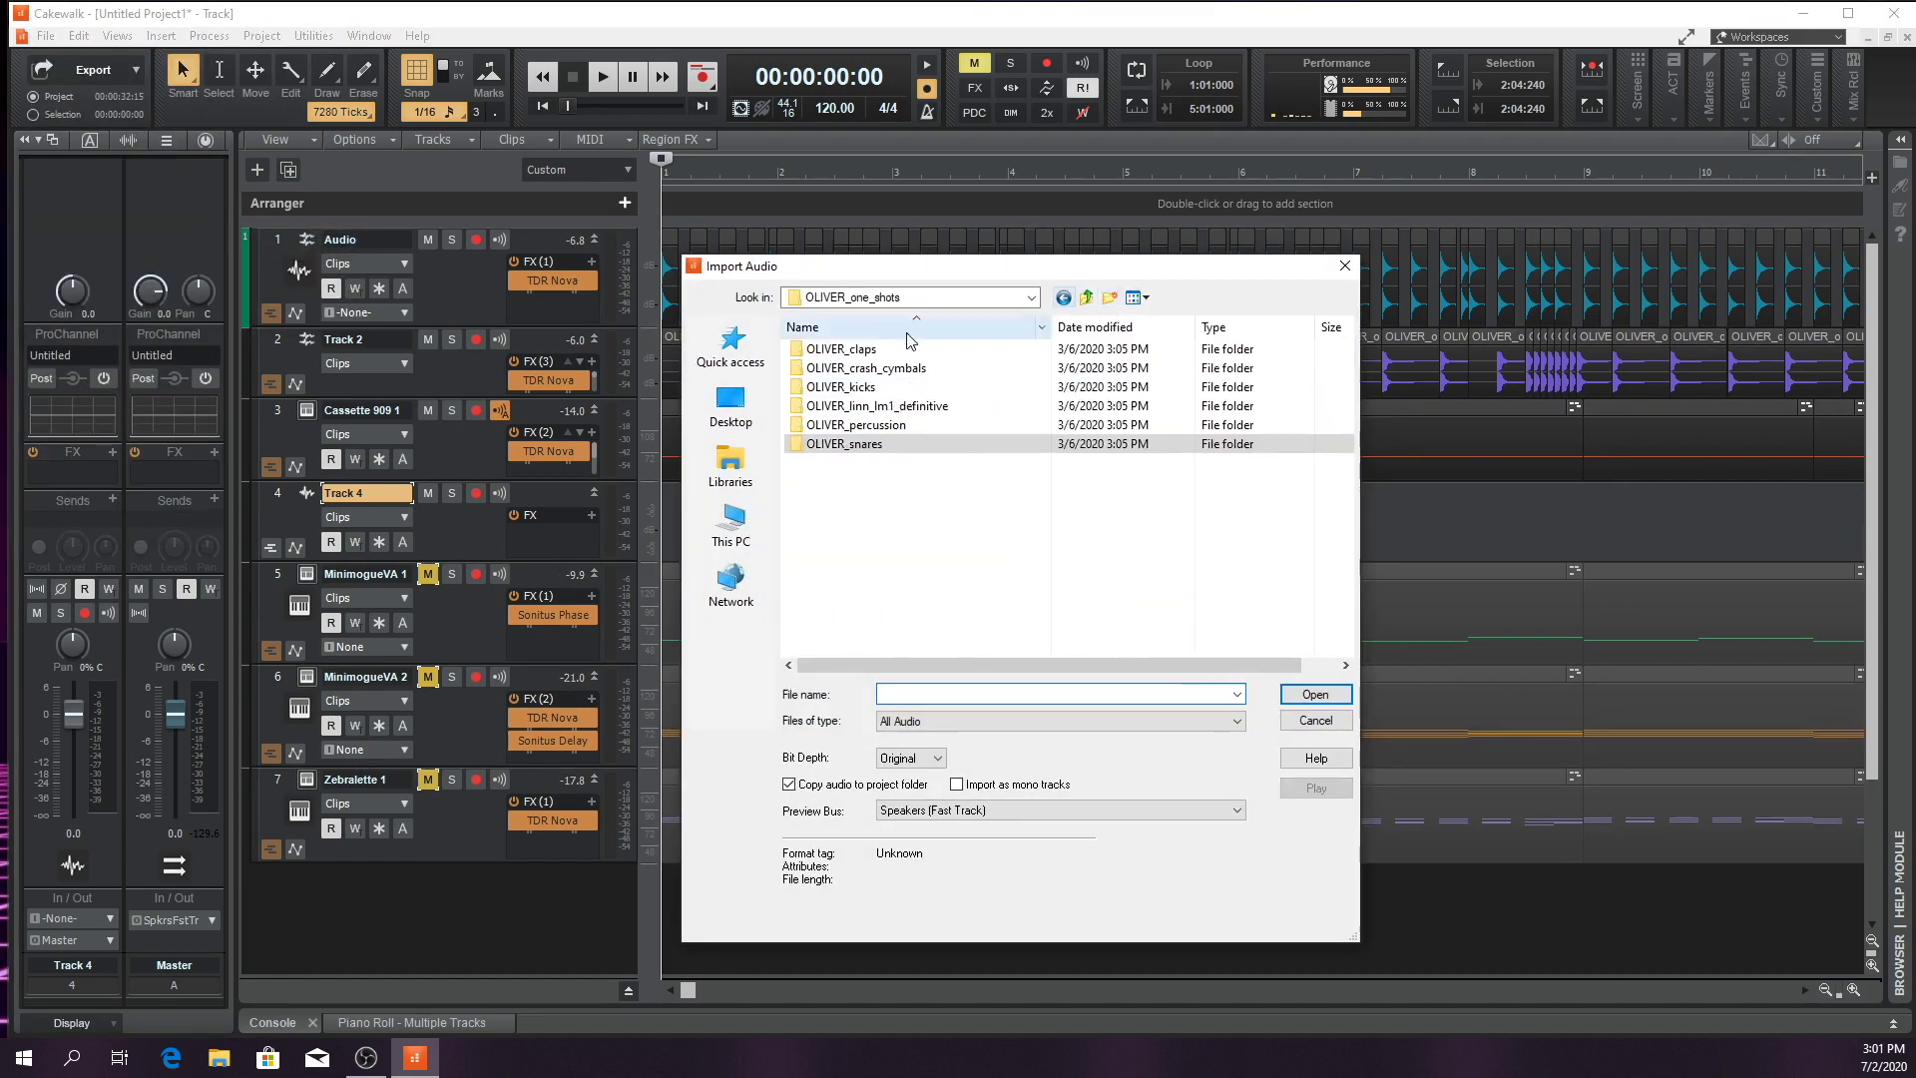
double_click(858, 348)
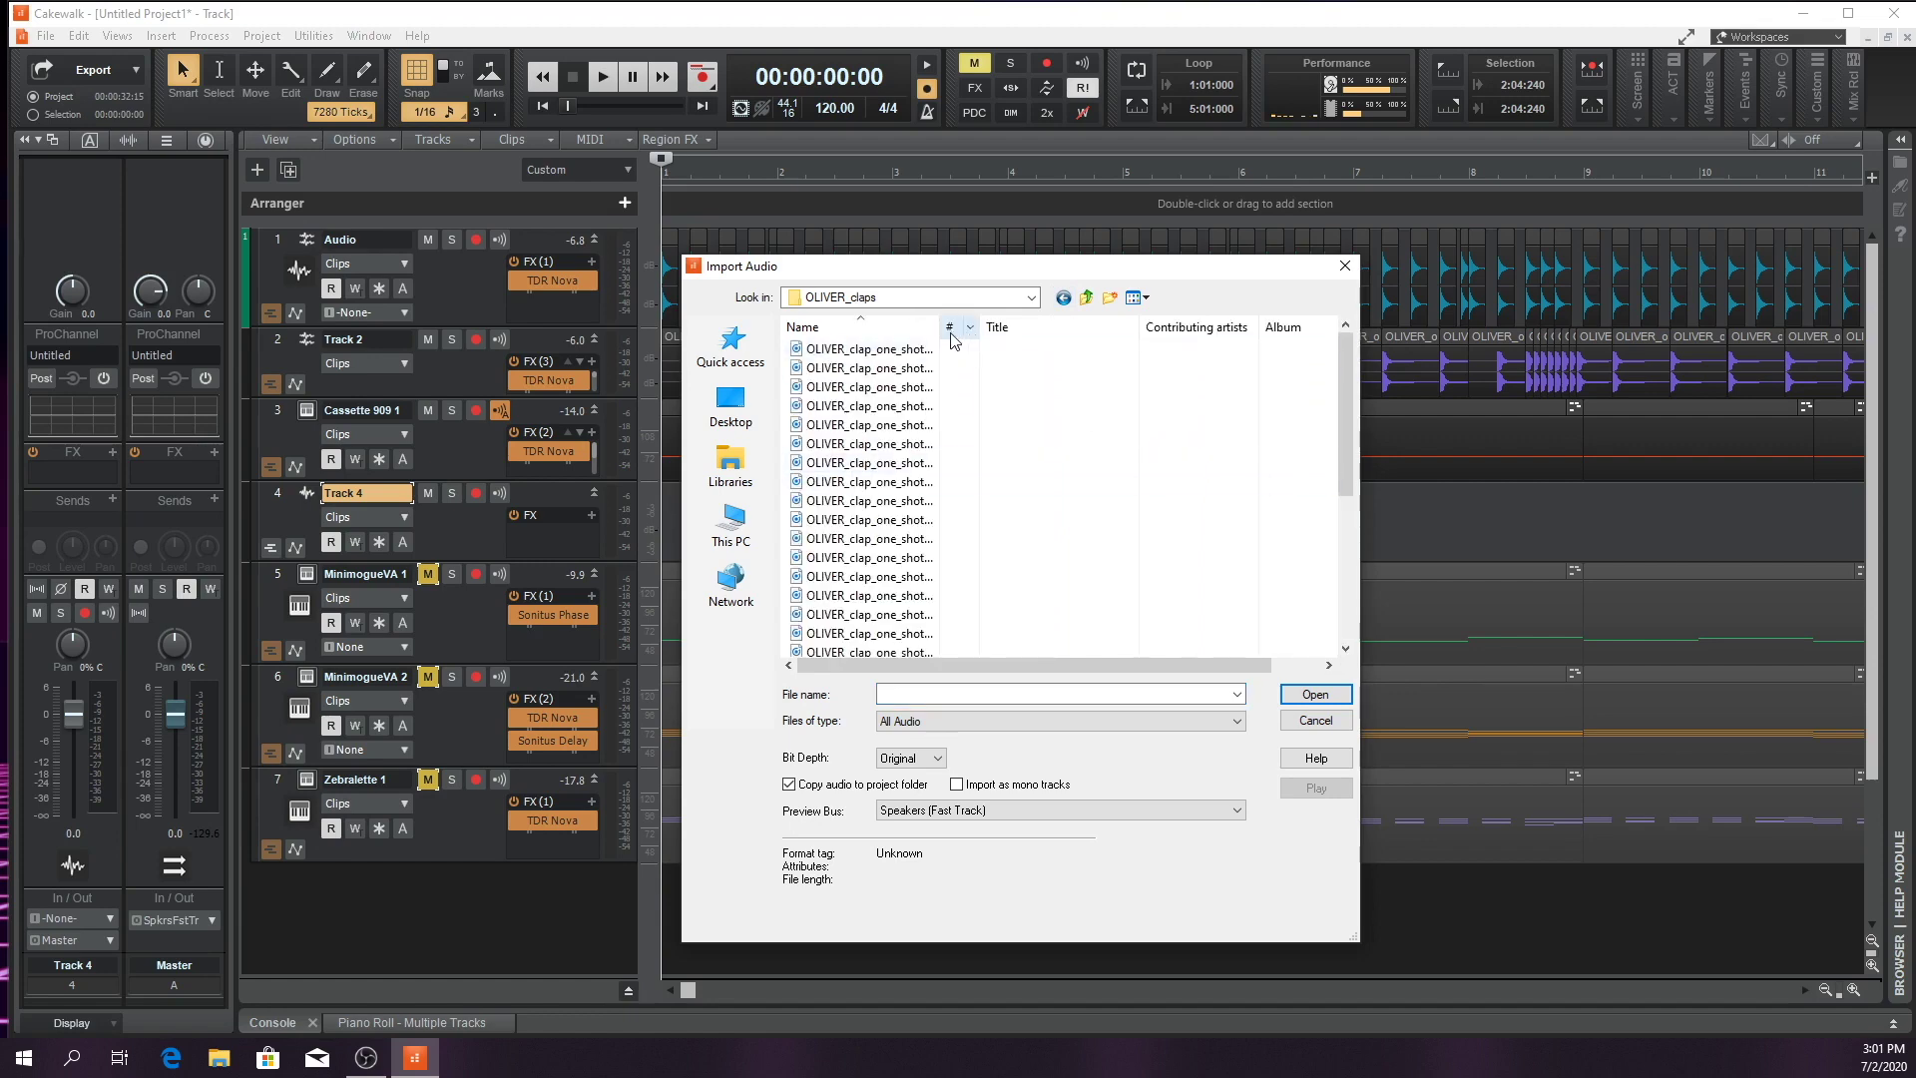
drag(941, 327, 1114, 326)
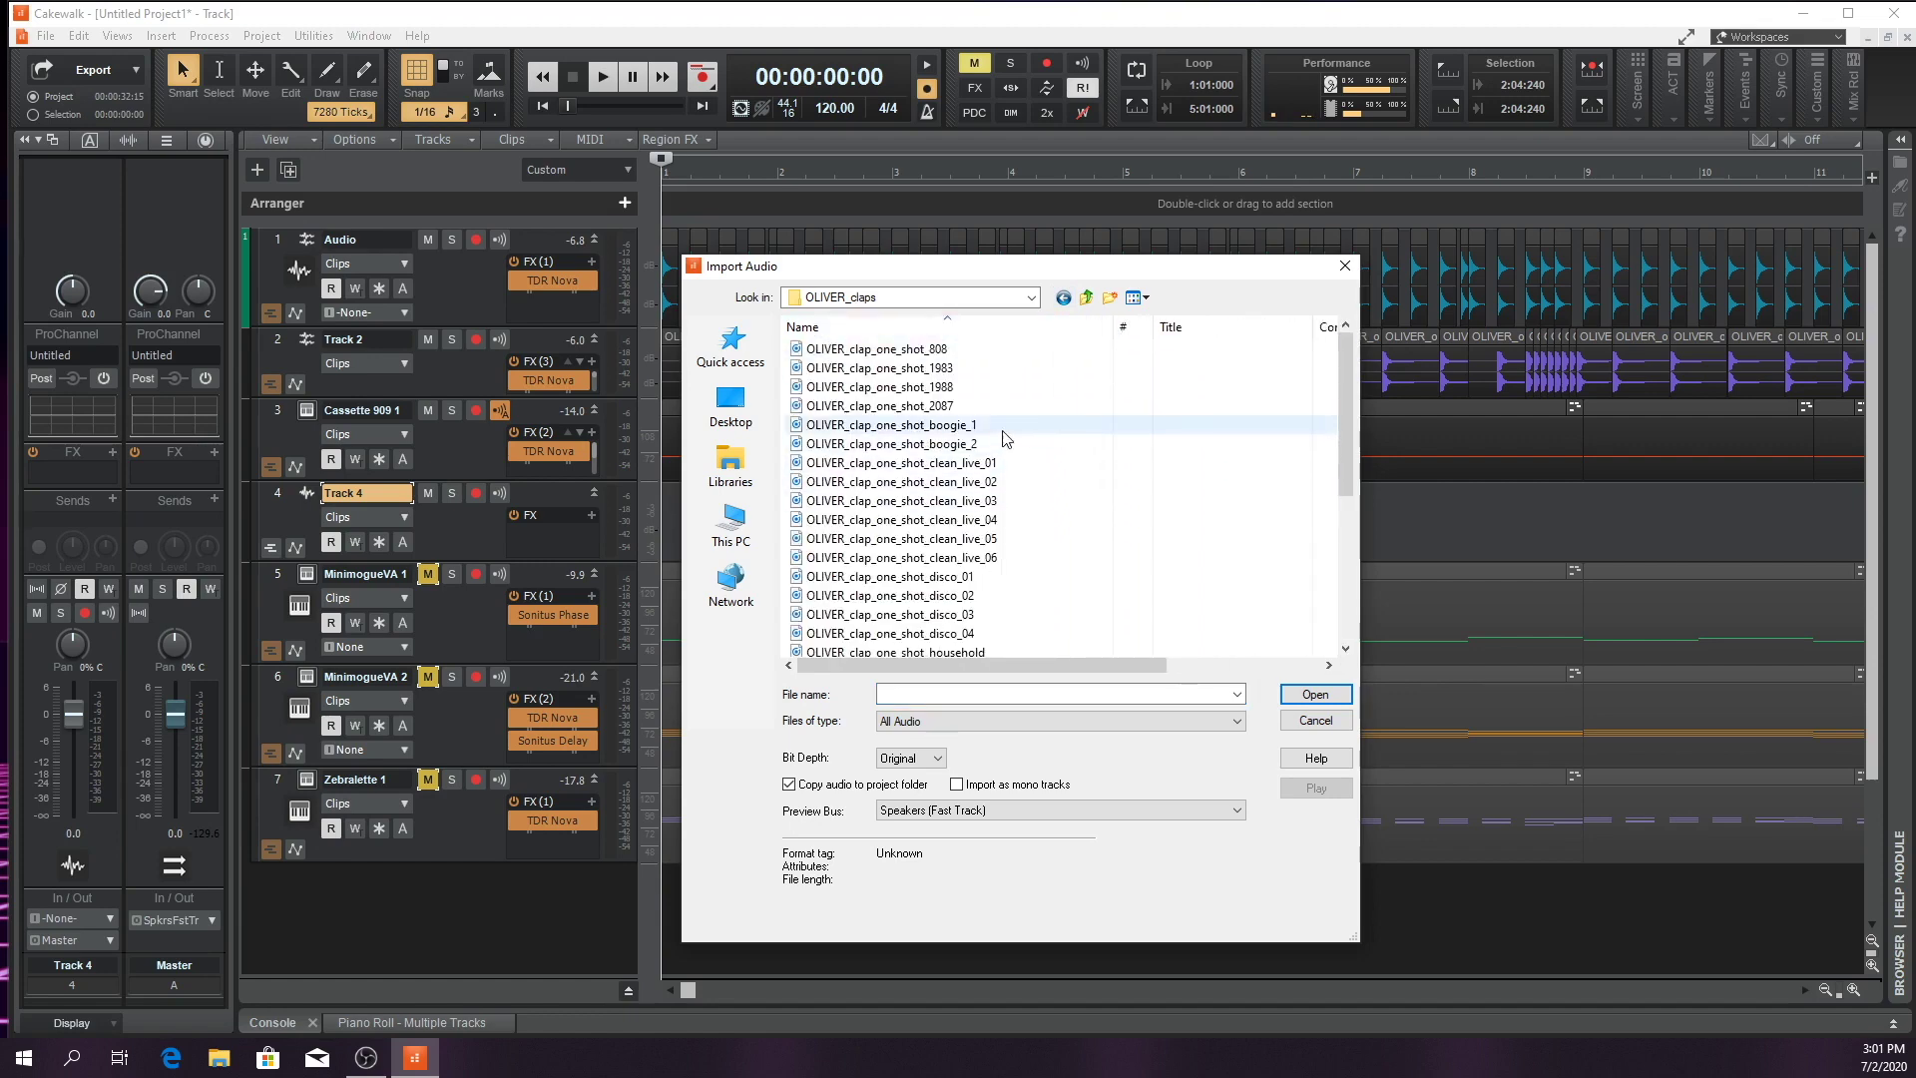
scroll(1094, 517, down, 5)
double_click(1108, 534)
drag(672, 492, 760, 490)
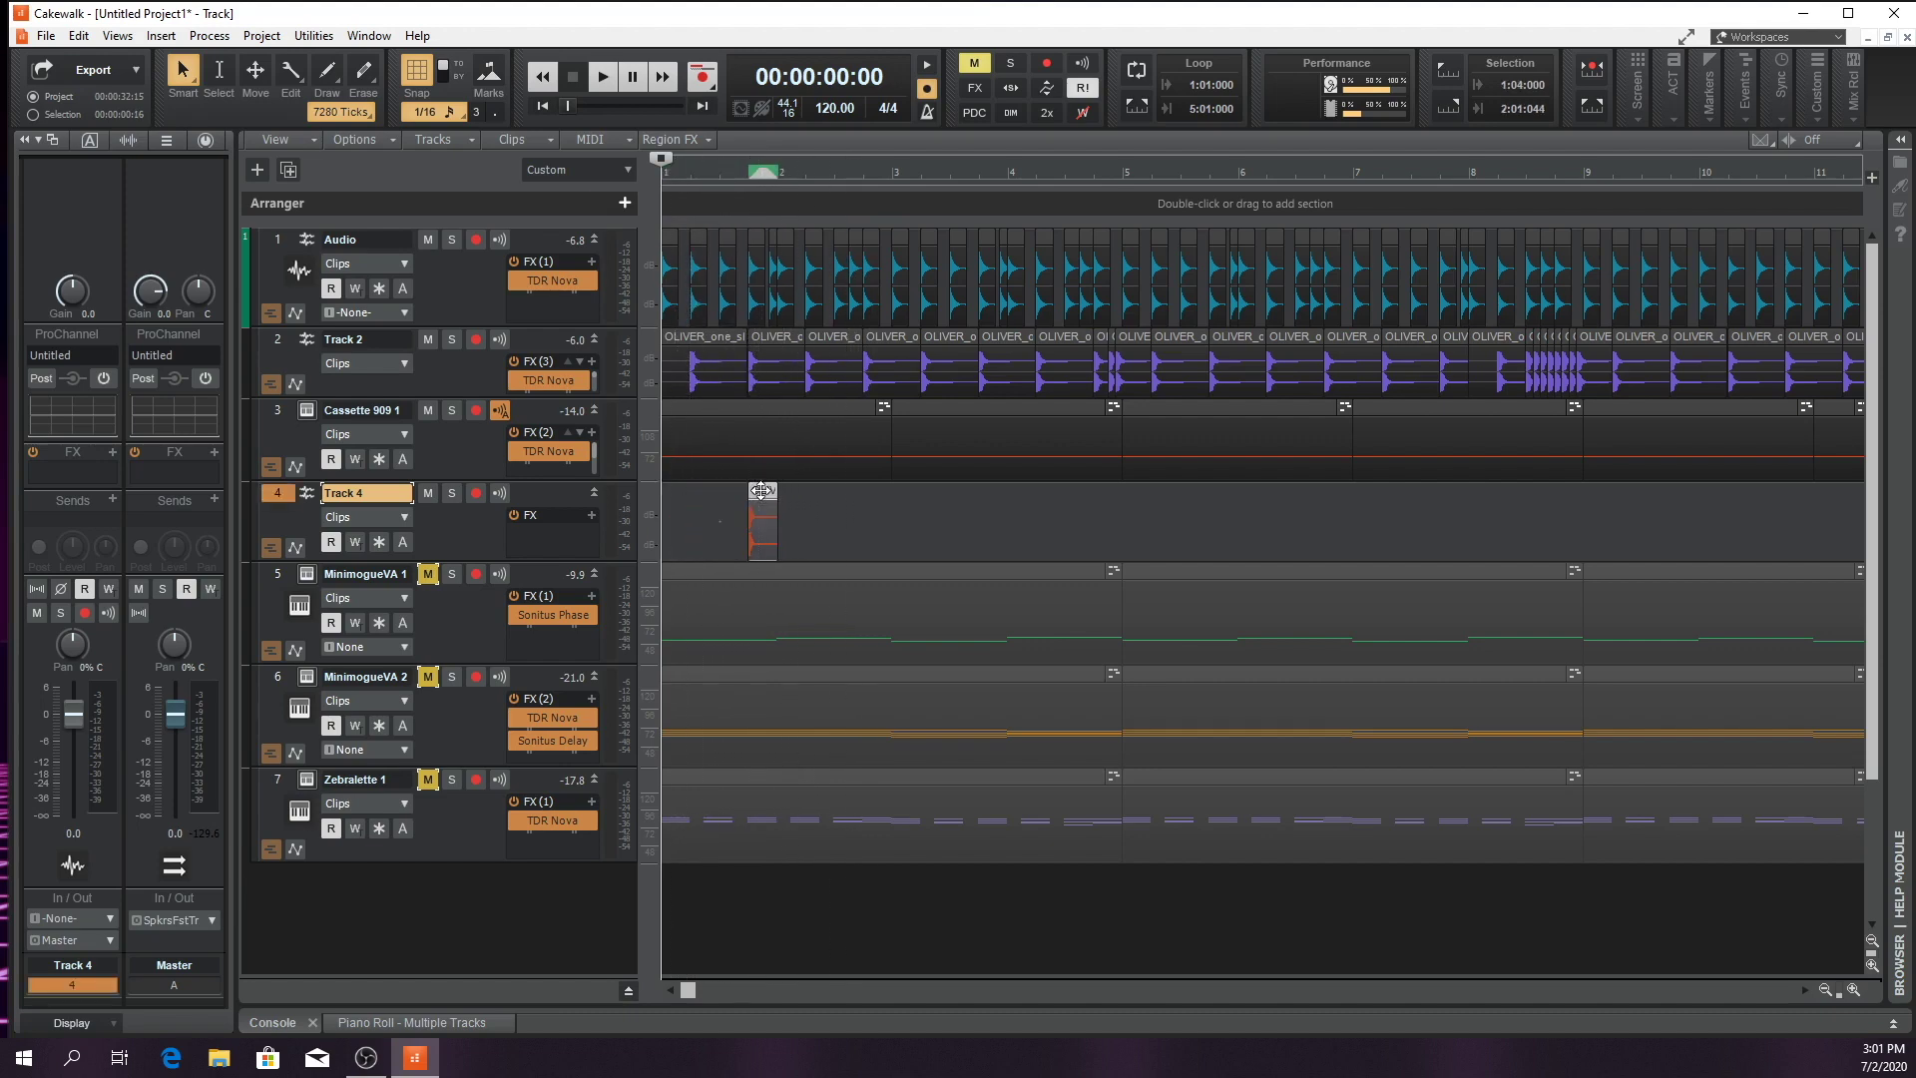
click(859, 157)
Add a send from Track 4 to the Reverb bus and lower the track's volume to -10.3 dB while auditioning
click(113, 498)
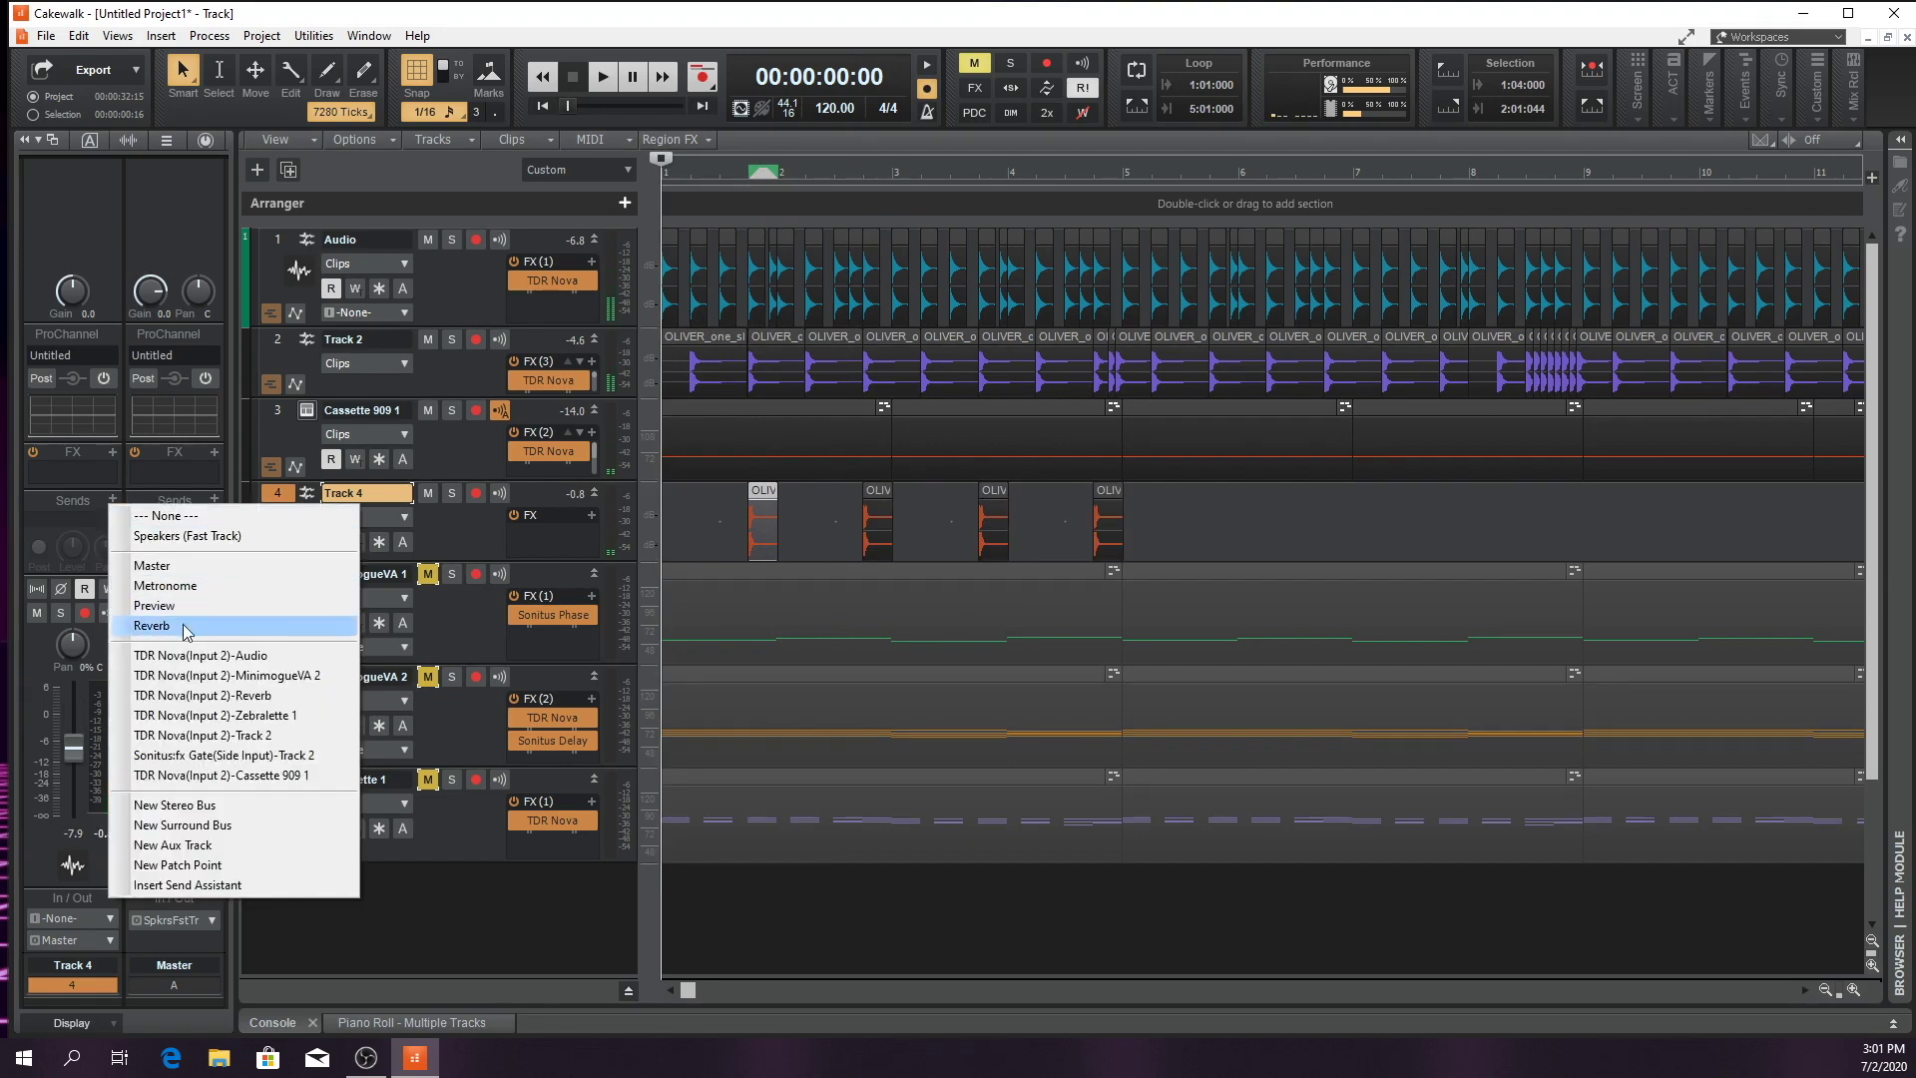
click(186, 626)
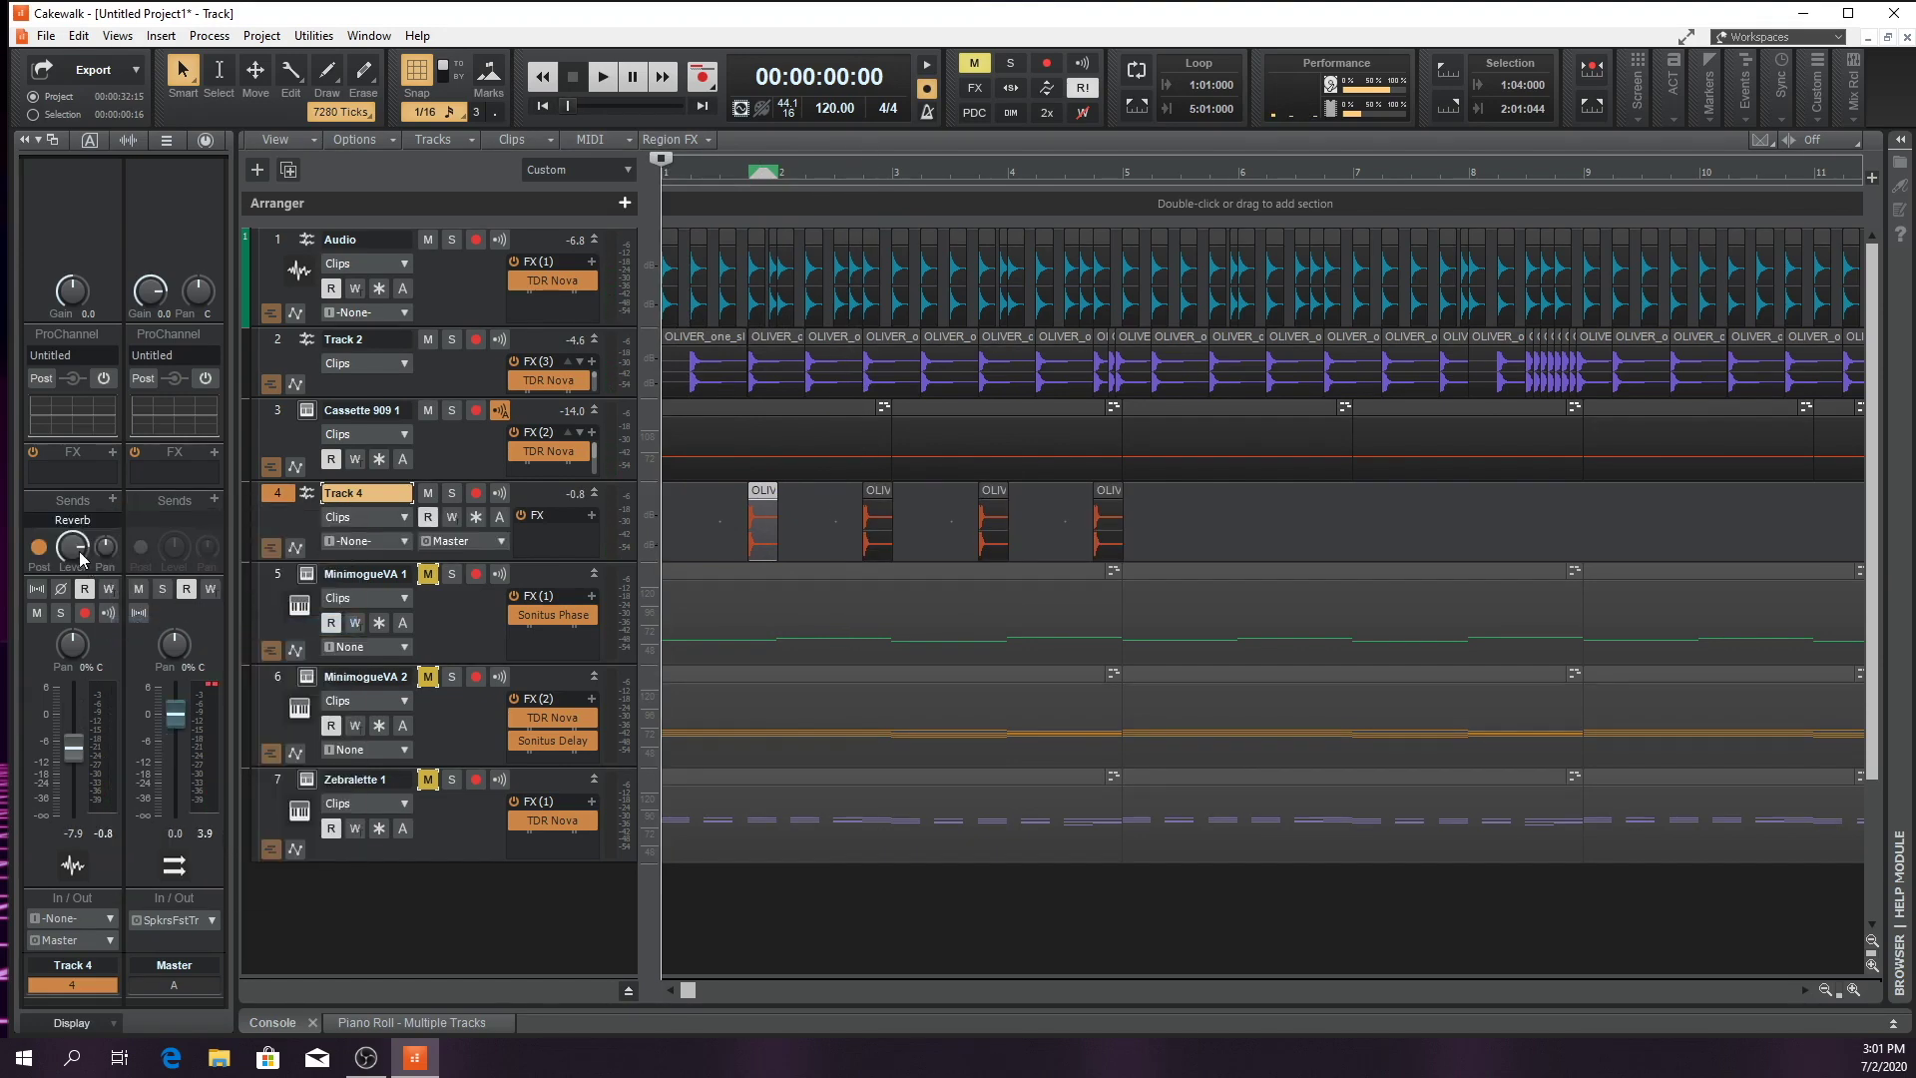
click(69, 752)
key(space)
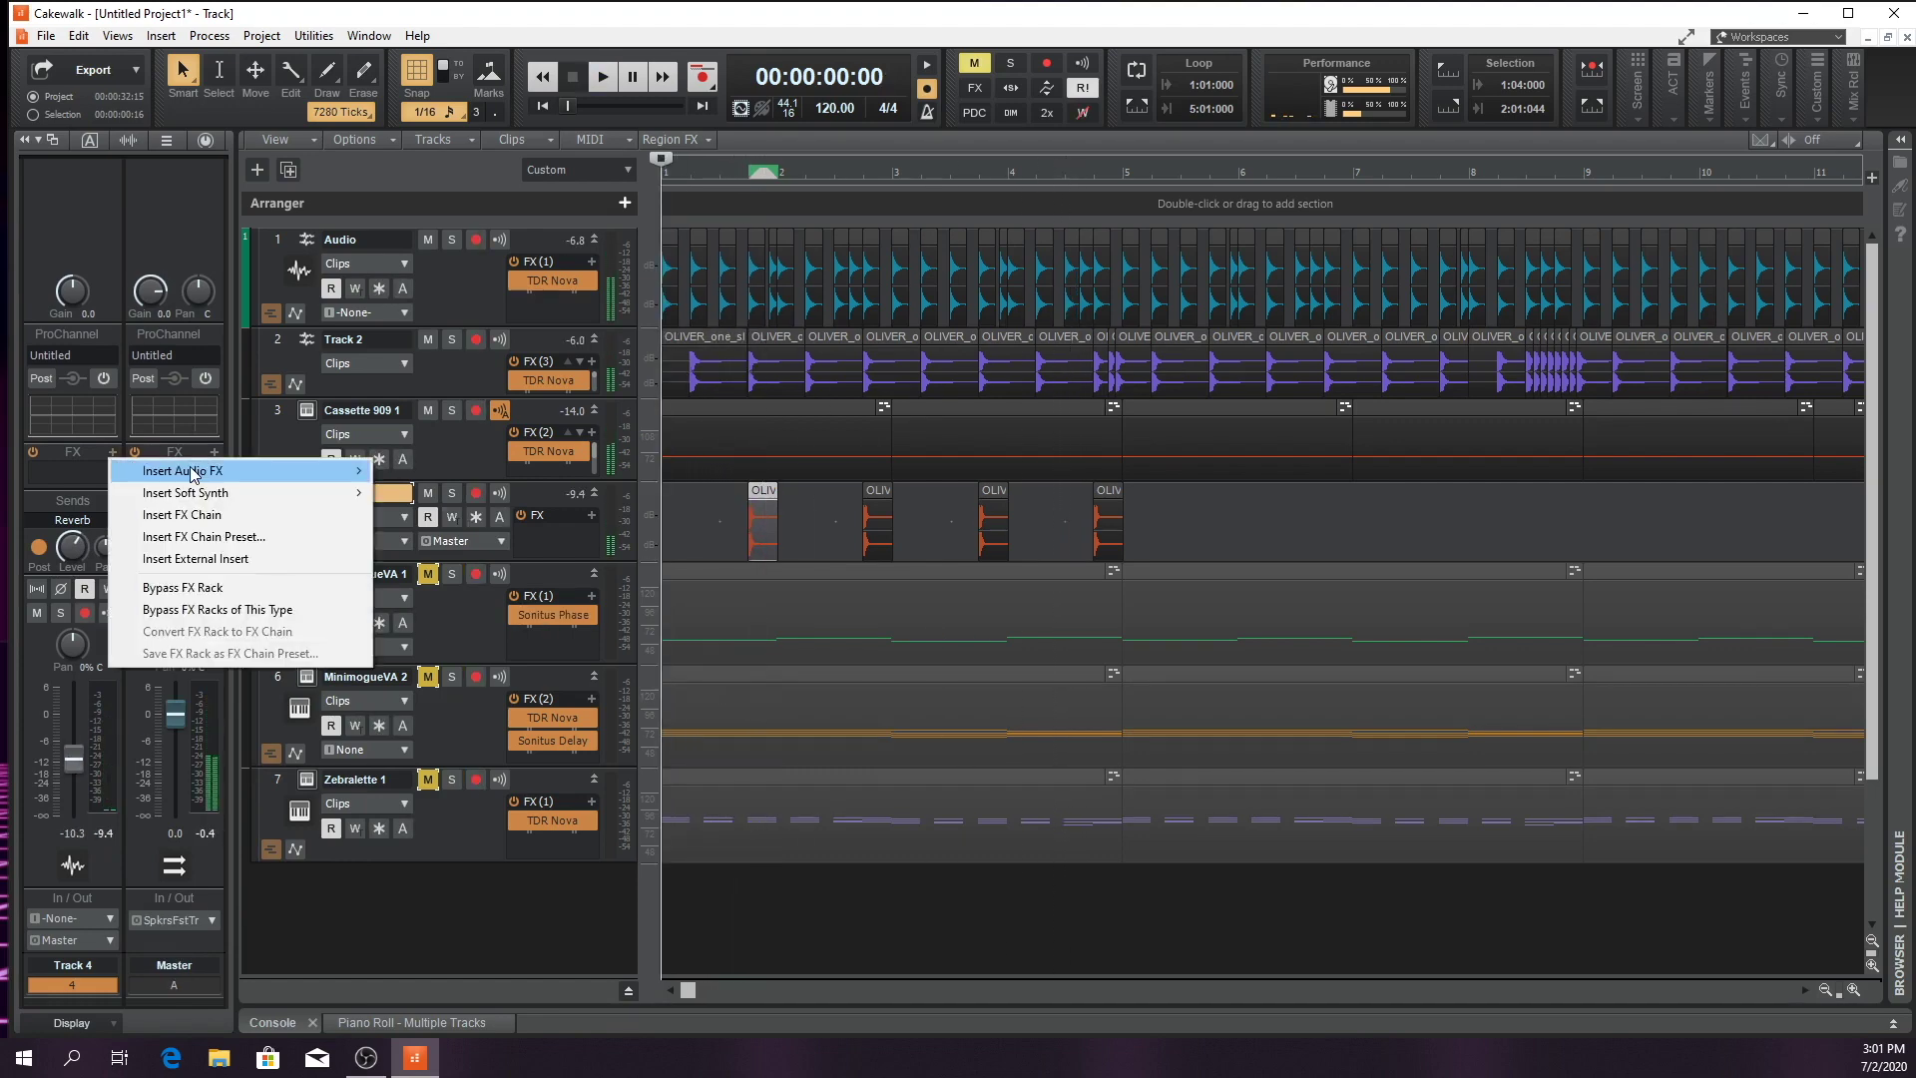
Insert TDR Nova on Track 4, enable its high-pass filter, and raise the cutoff to remove the clap's low end
mouse_move(192, 473)
mouse_move(499, 727)
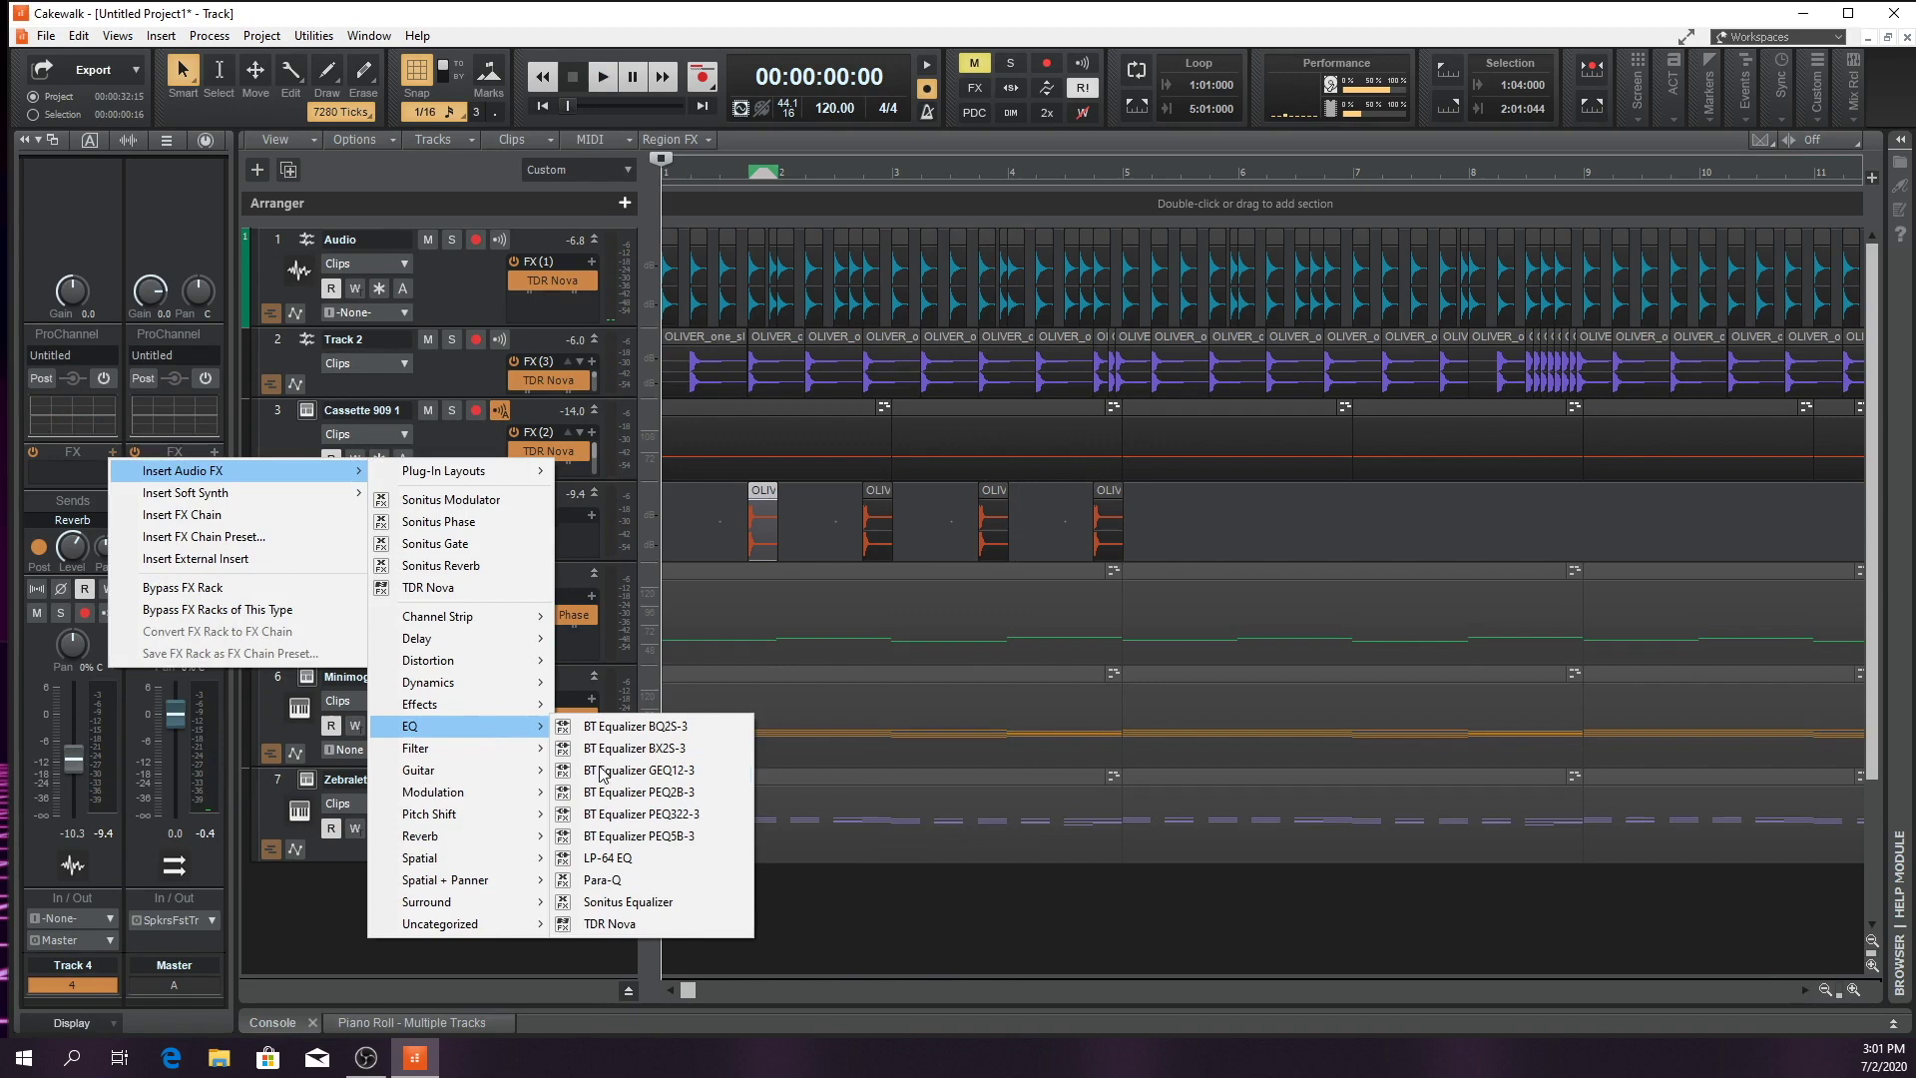
click(613, 924)
click(810, 888)
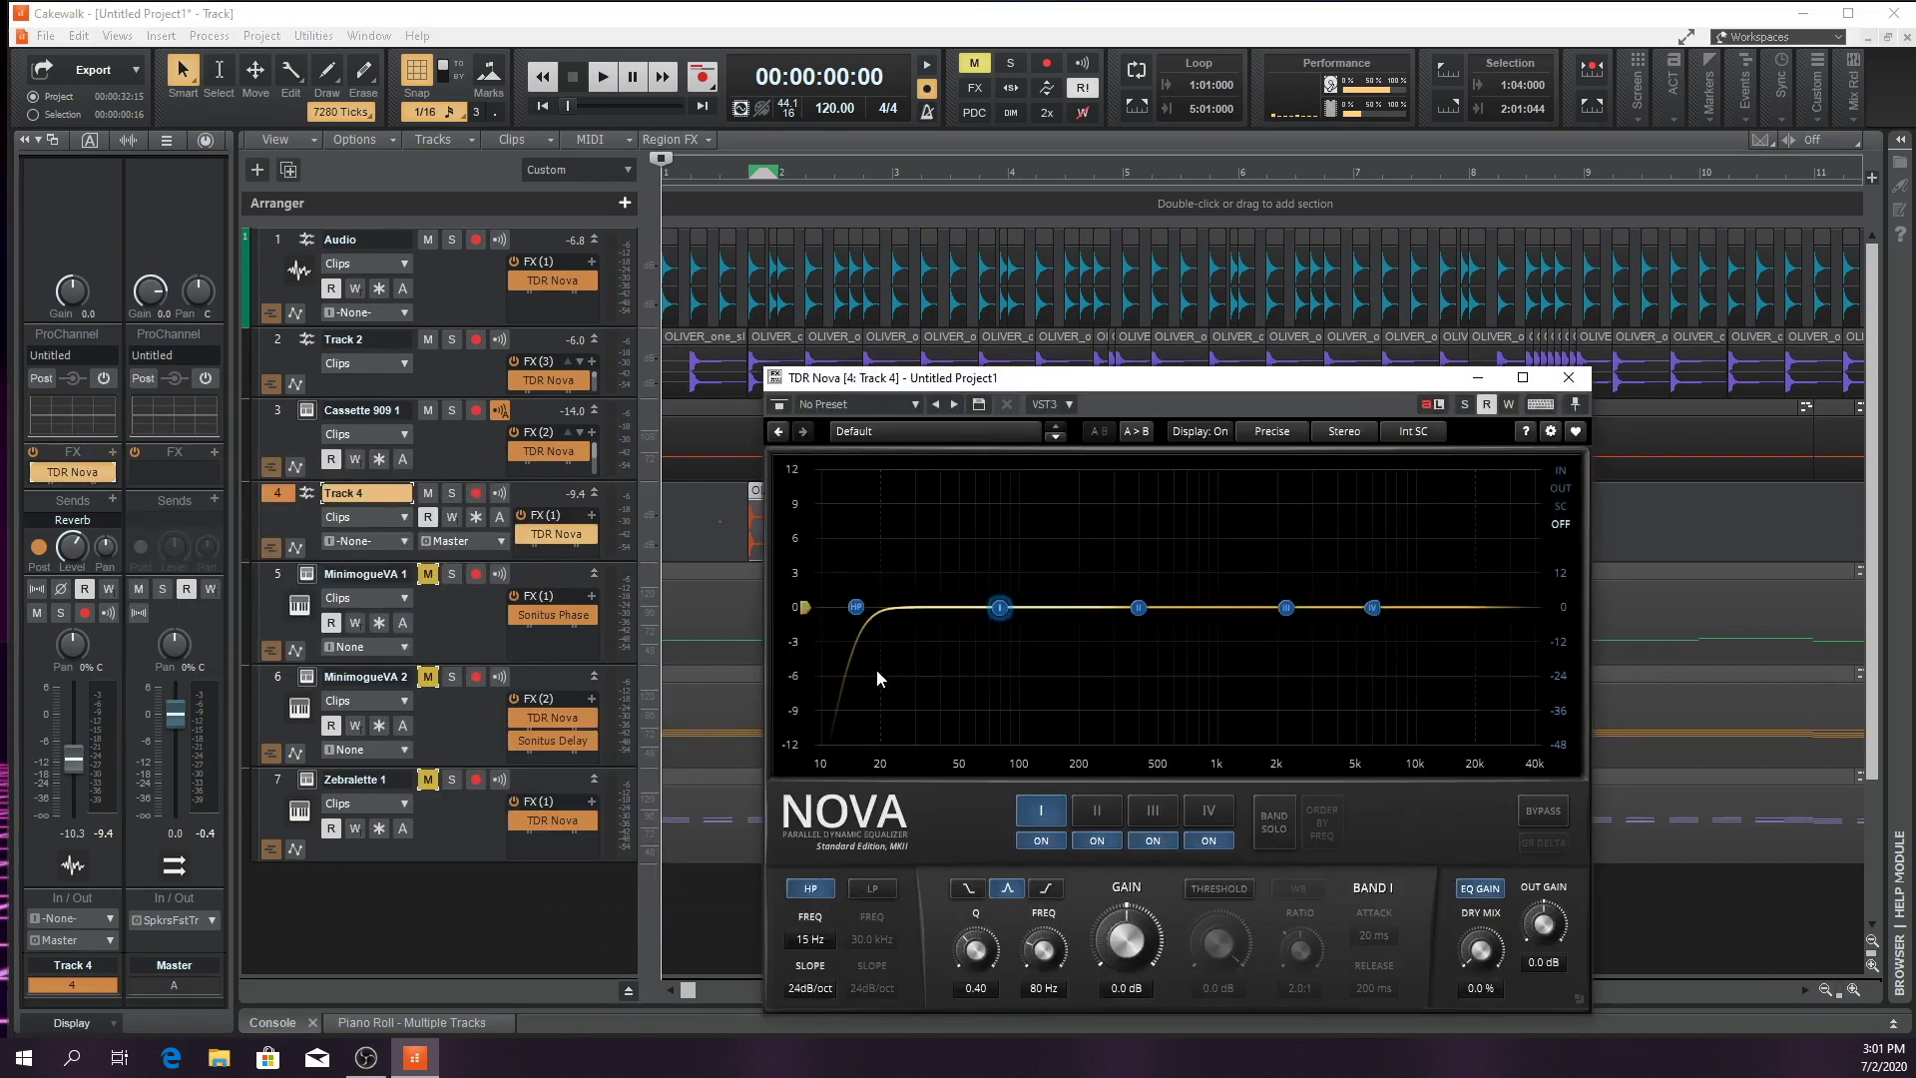
drag(855, 609, 1128, 619)
Lower Track 4's volume to -18.4 dB while auditioning the claps with the drums
key(space)
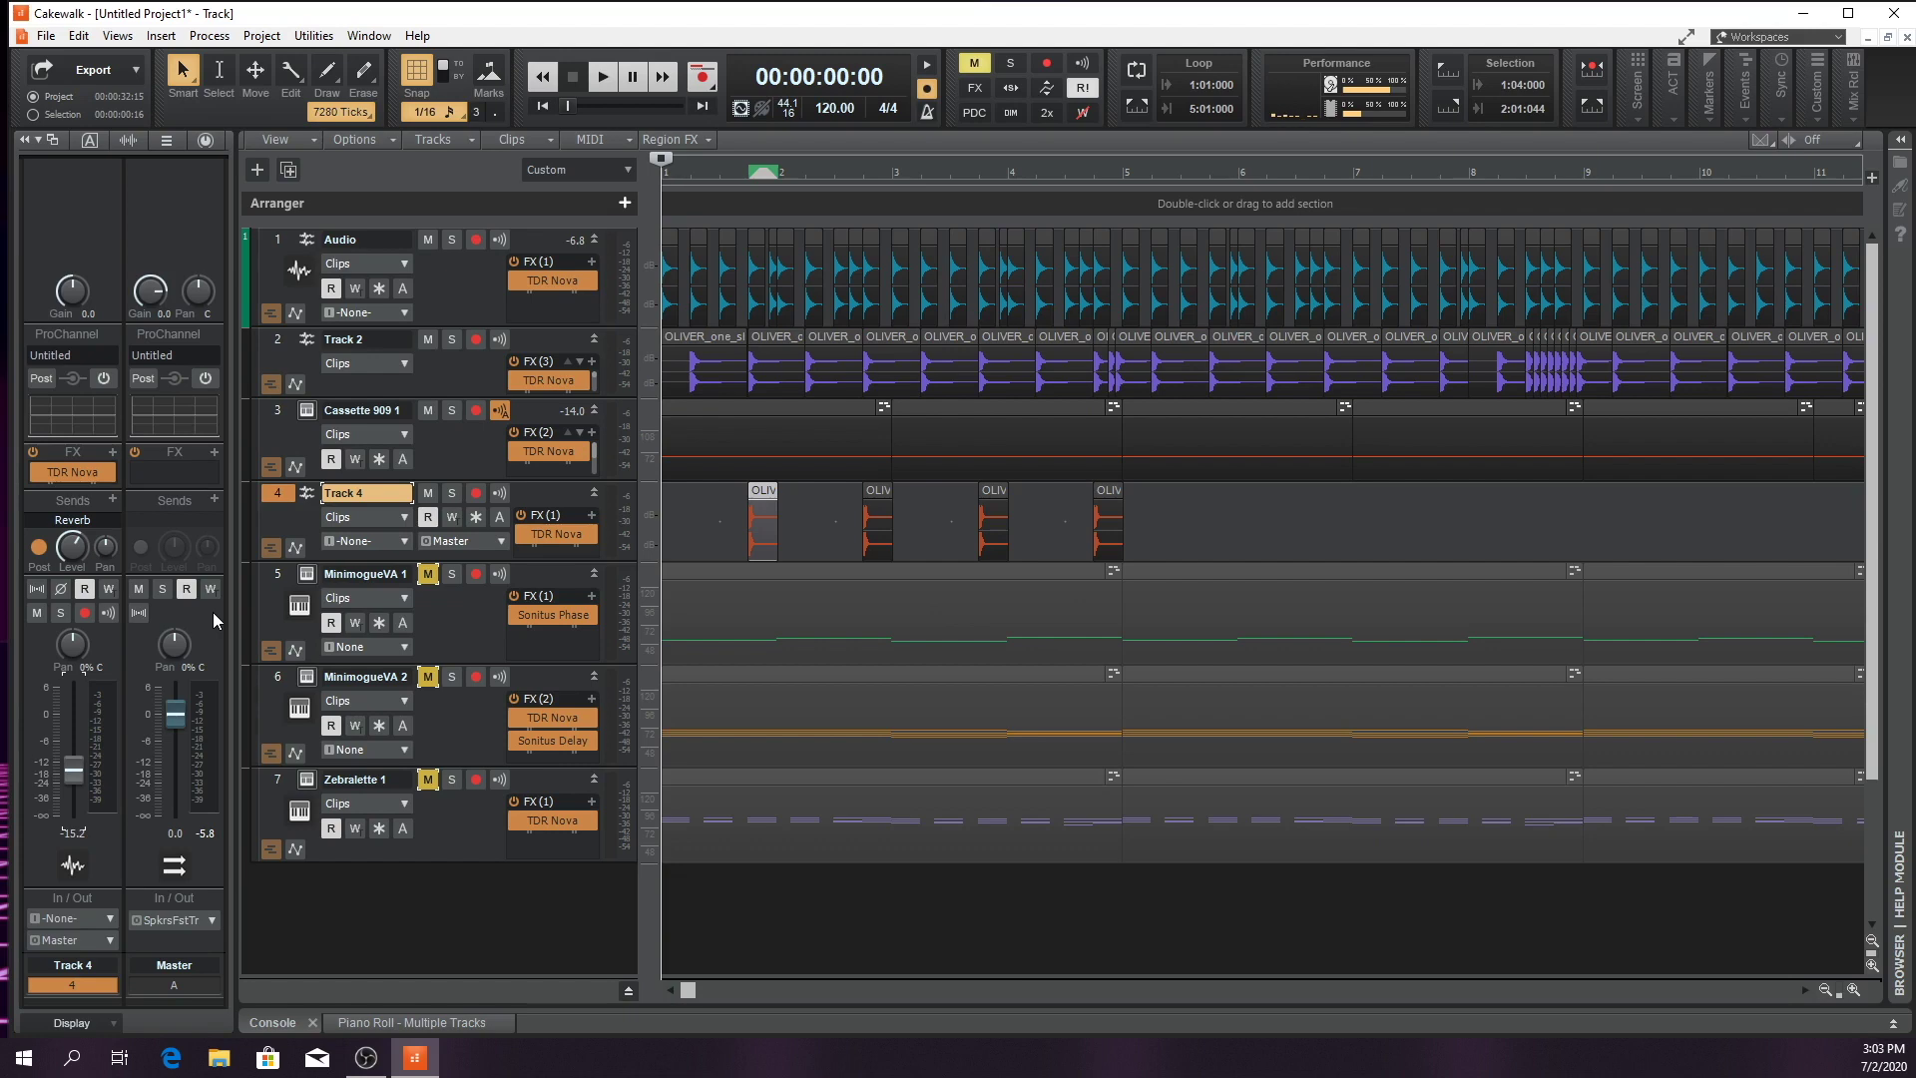
key(space)
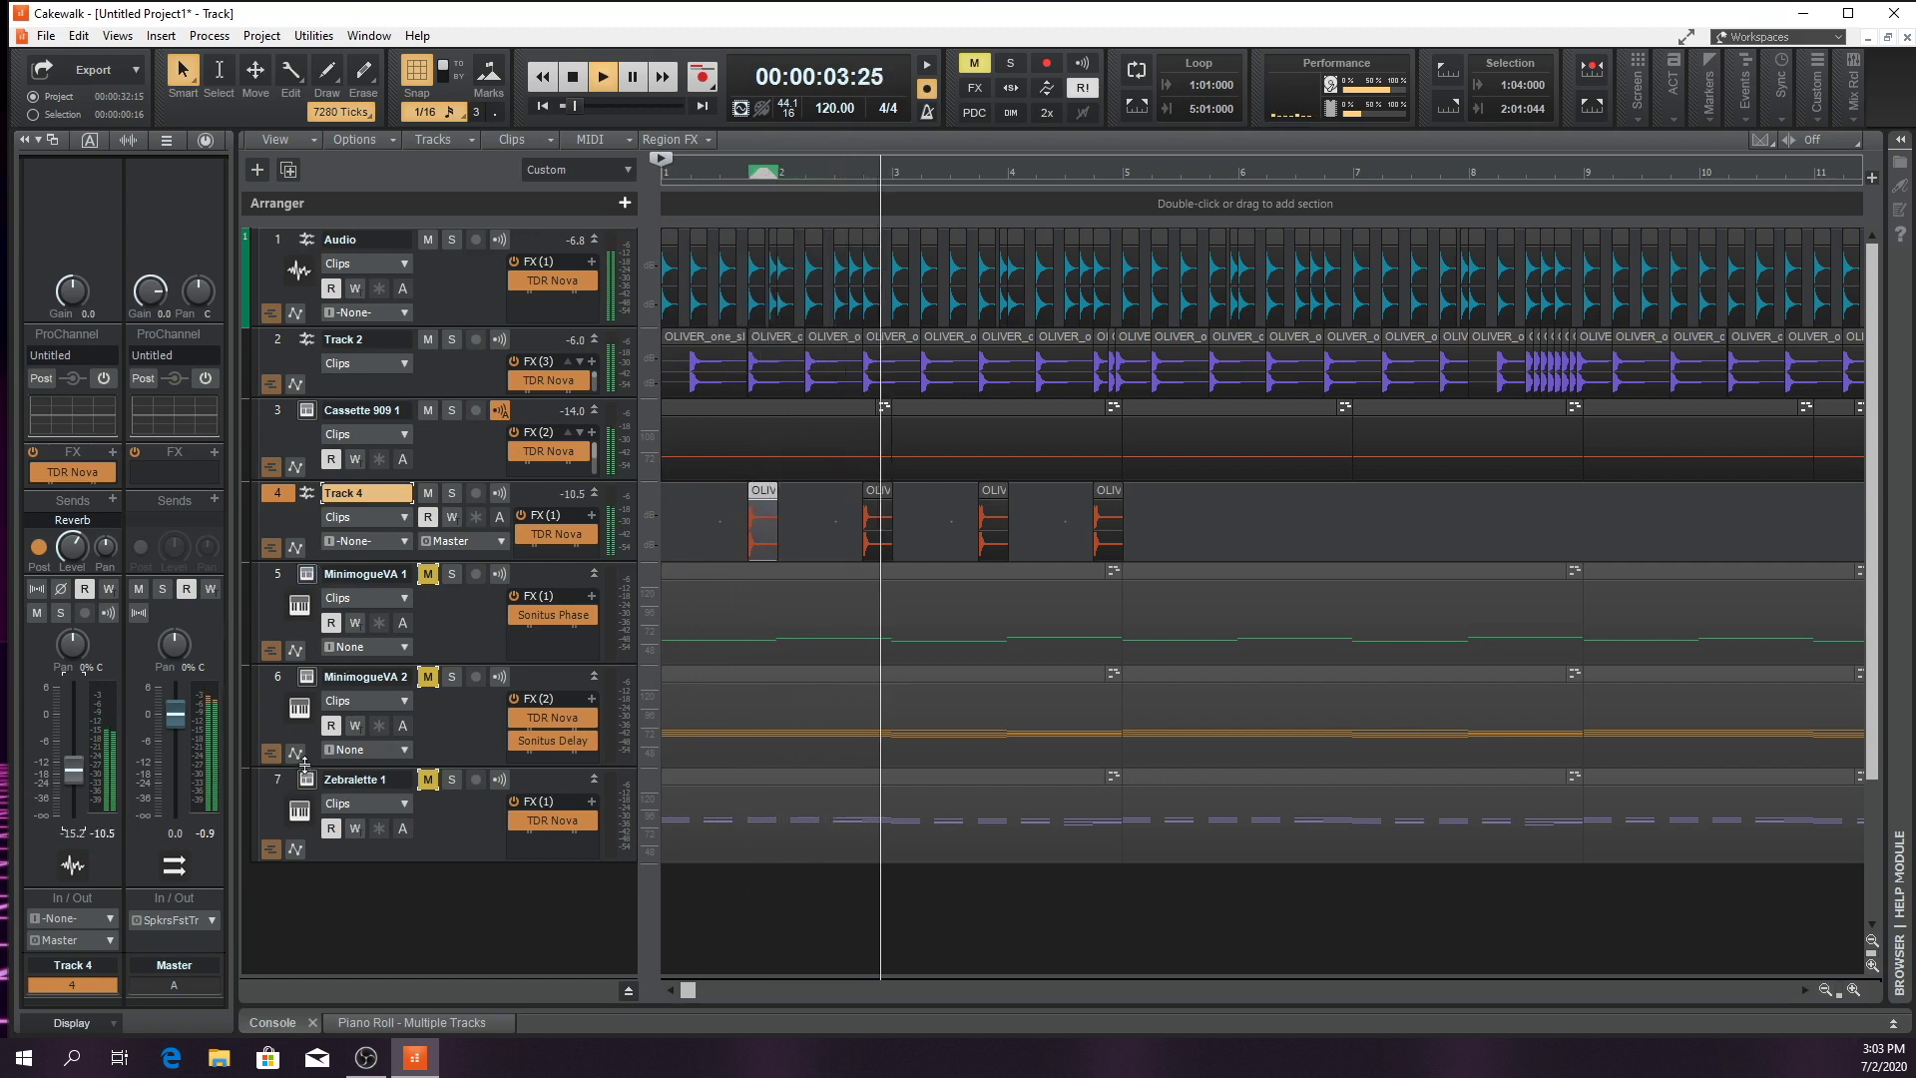
key(space)
Select the four claps on Track 4 and copy them to beat 4 of measures 5 to 8
drag(1186, 528, 749, 542)
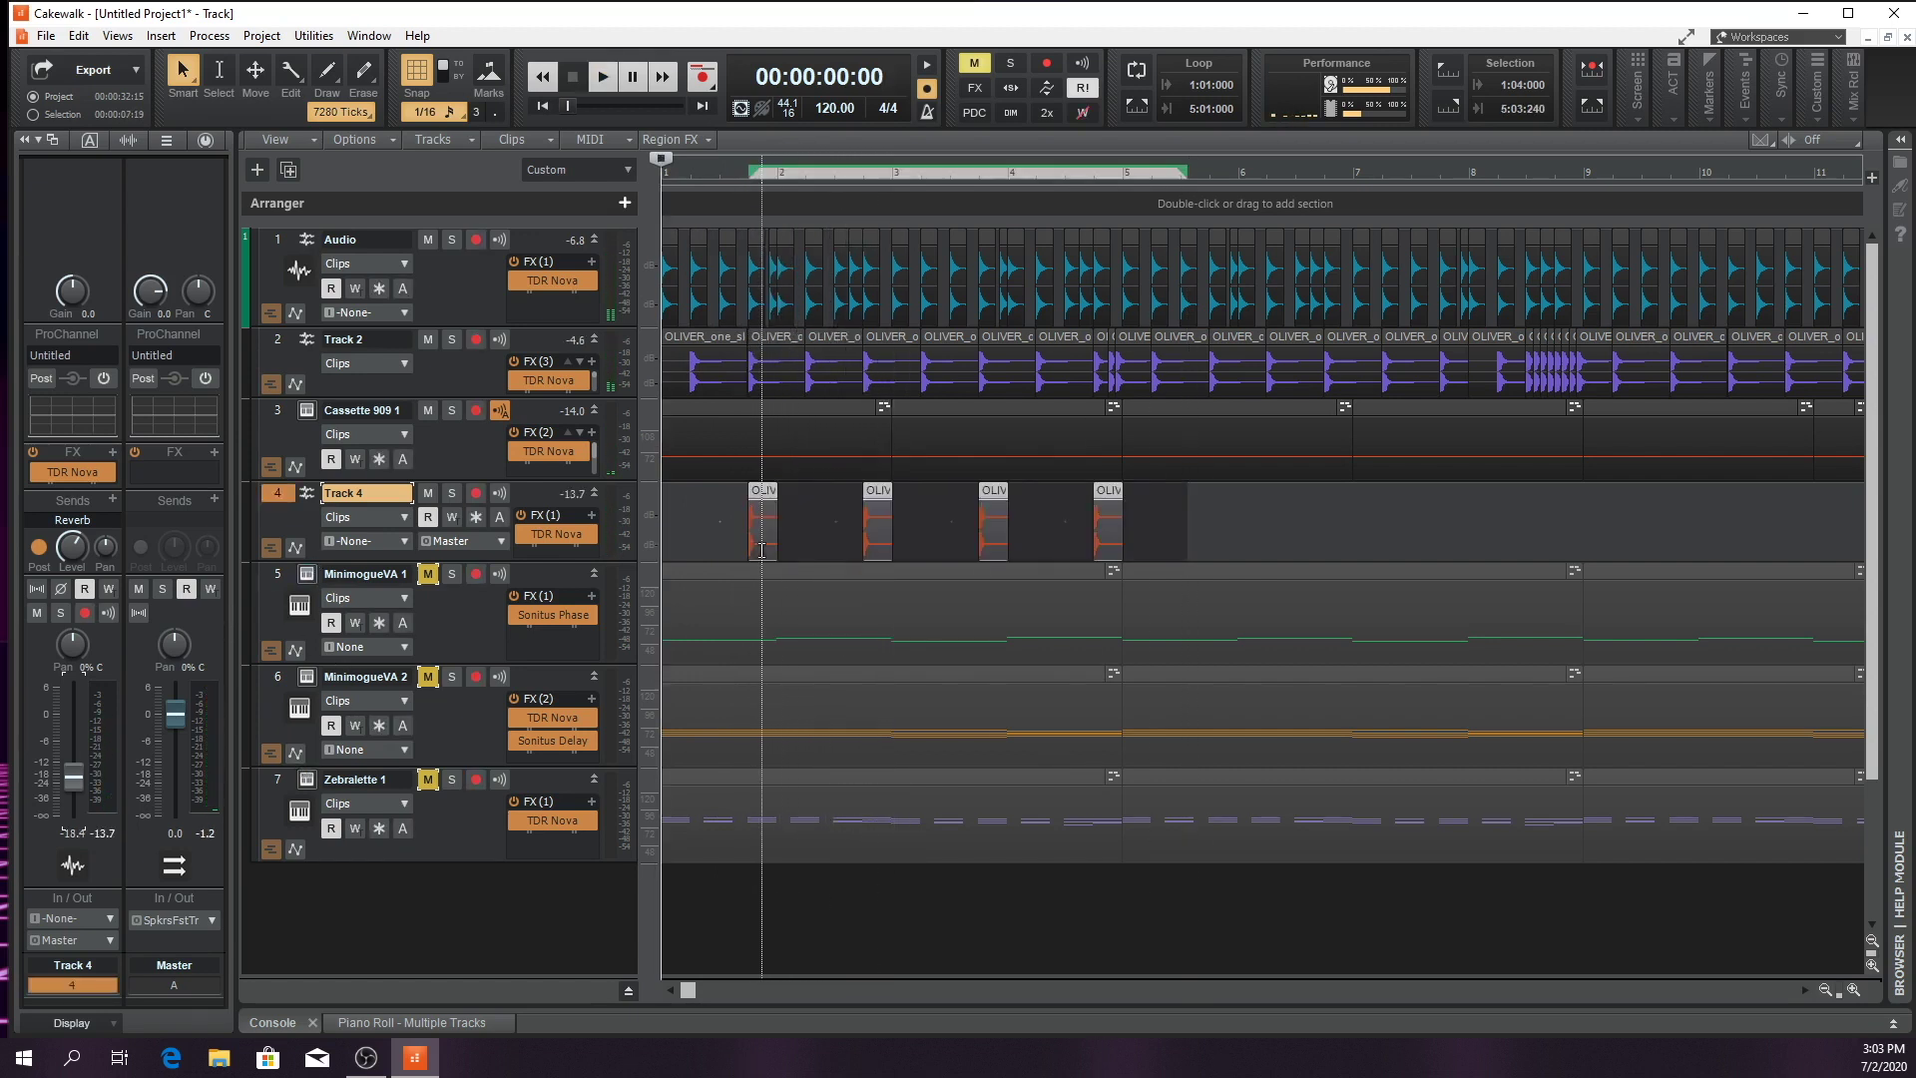
Insert a new audio track and move it directly below Track 4, above the MinimogueVA tracks
click(162, 37)
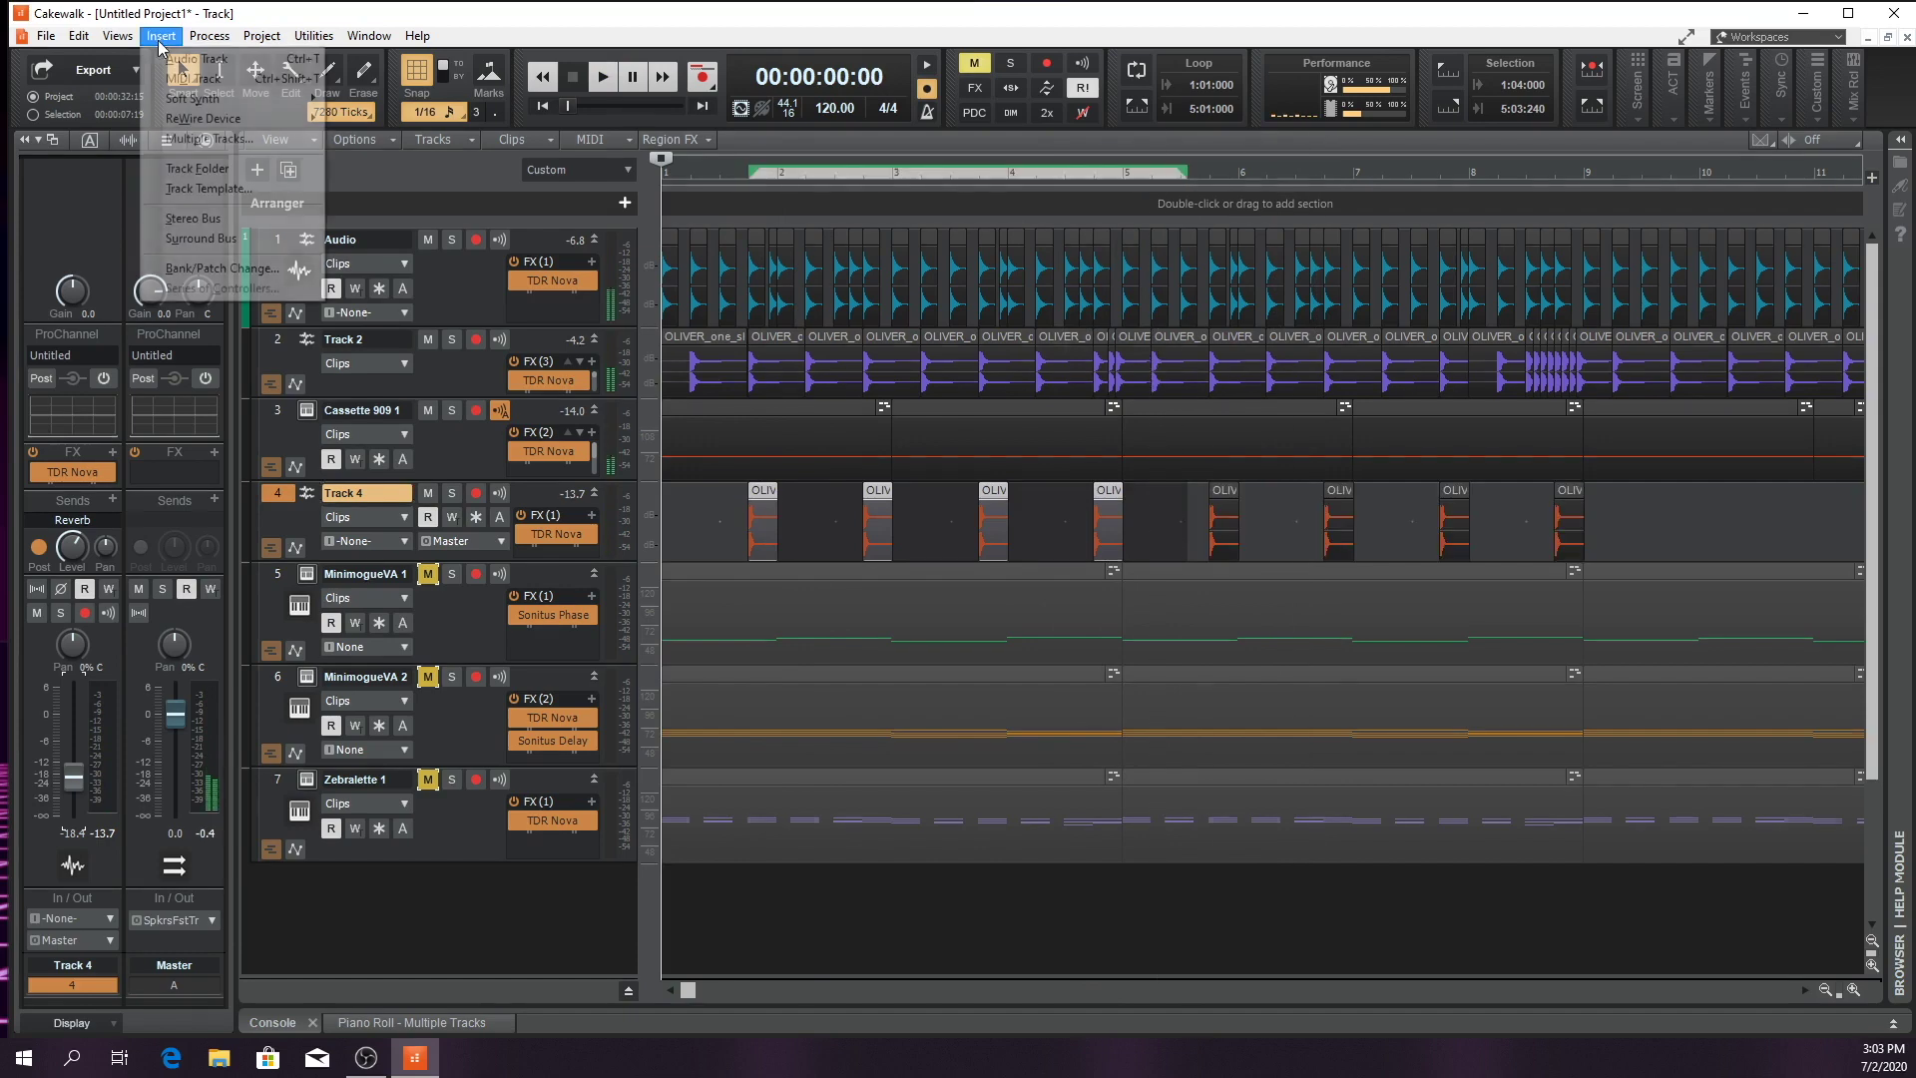
click(166, 59)
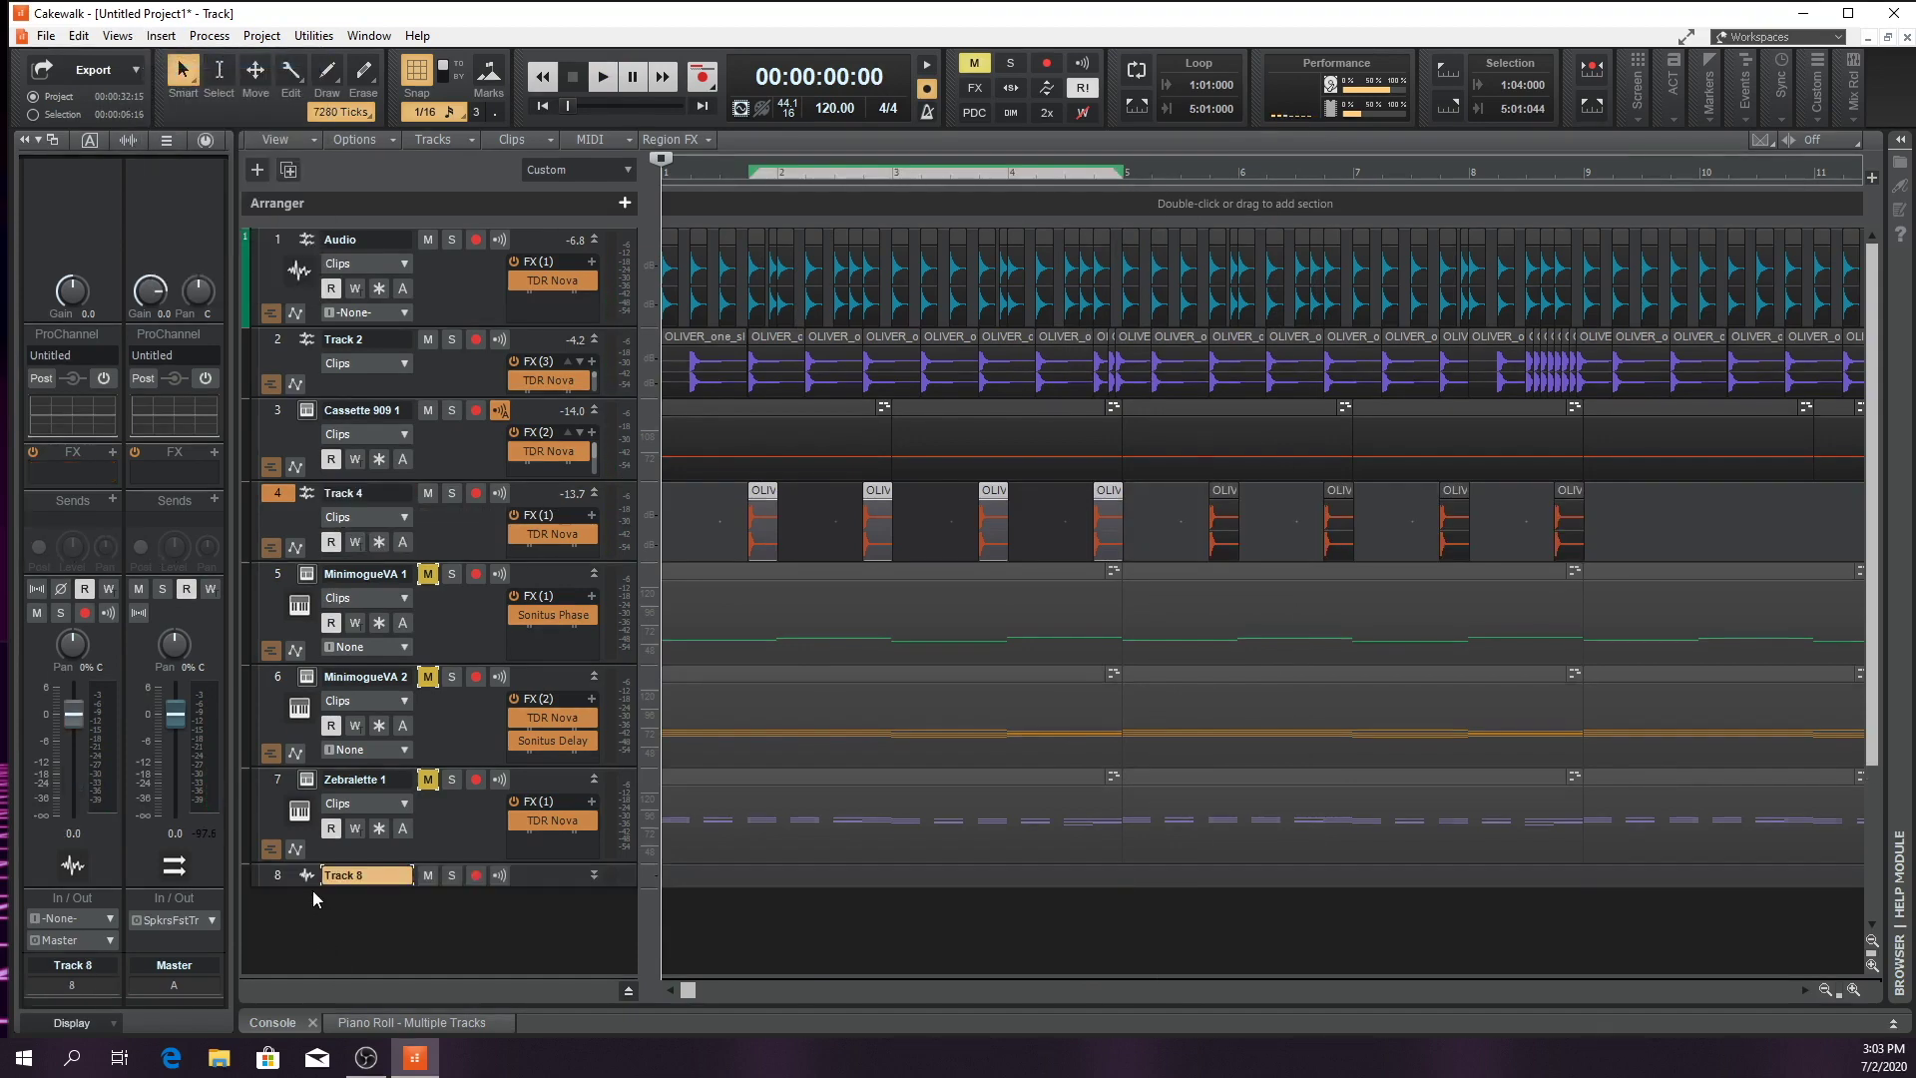
drag(354, 627, 284, 660)
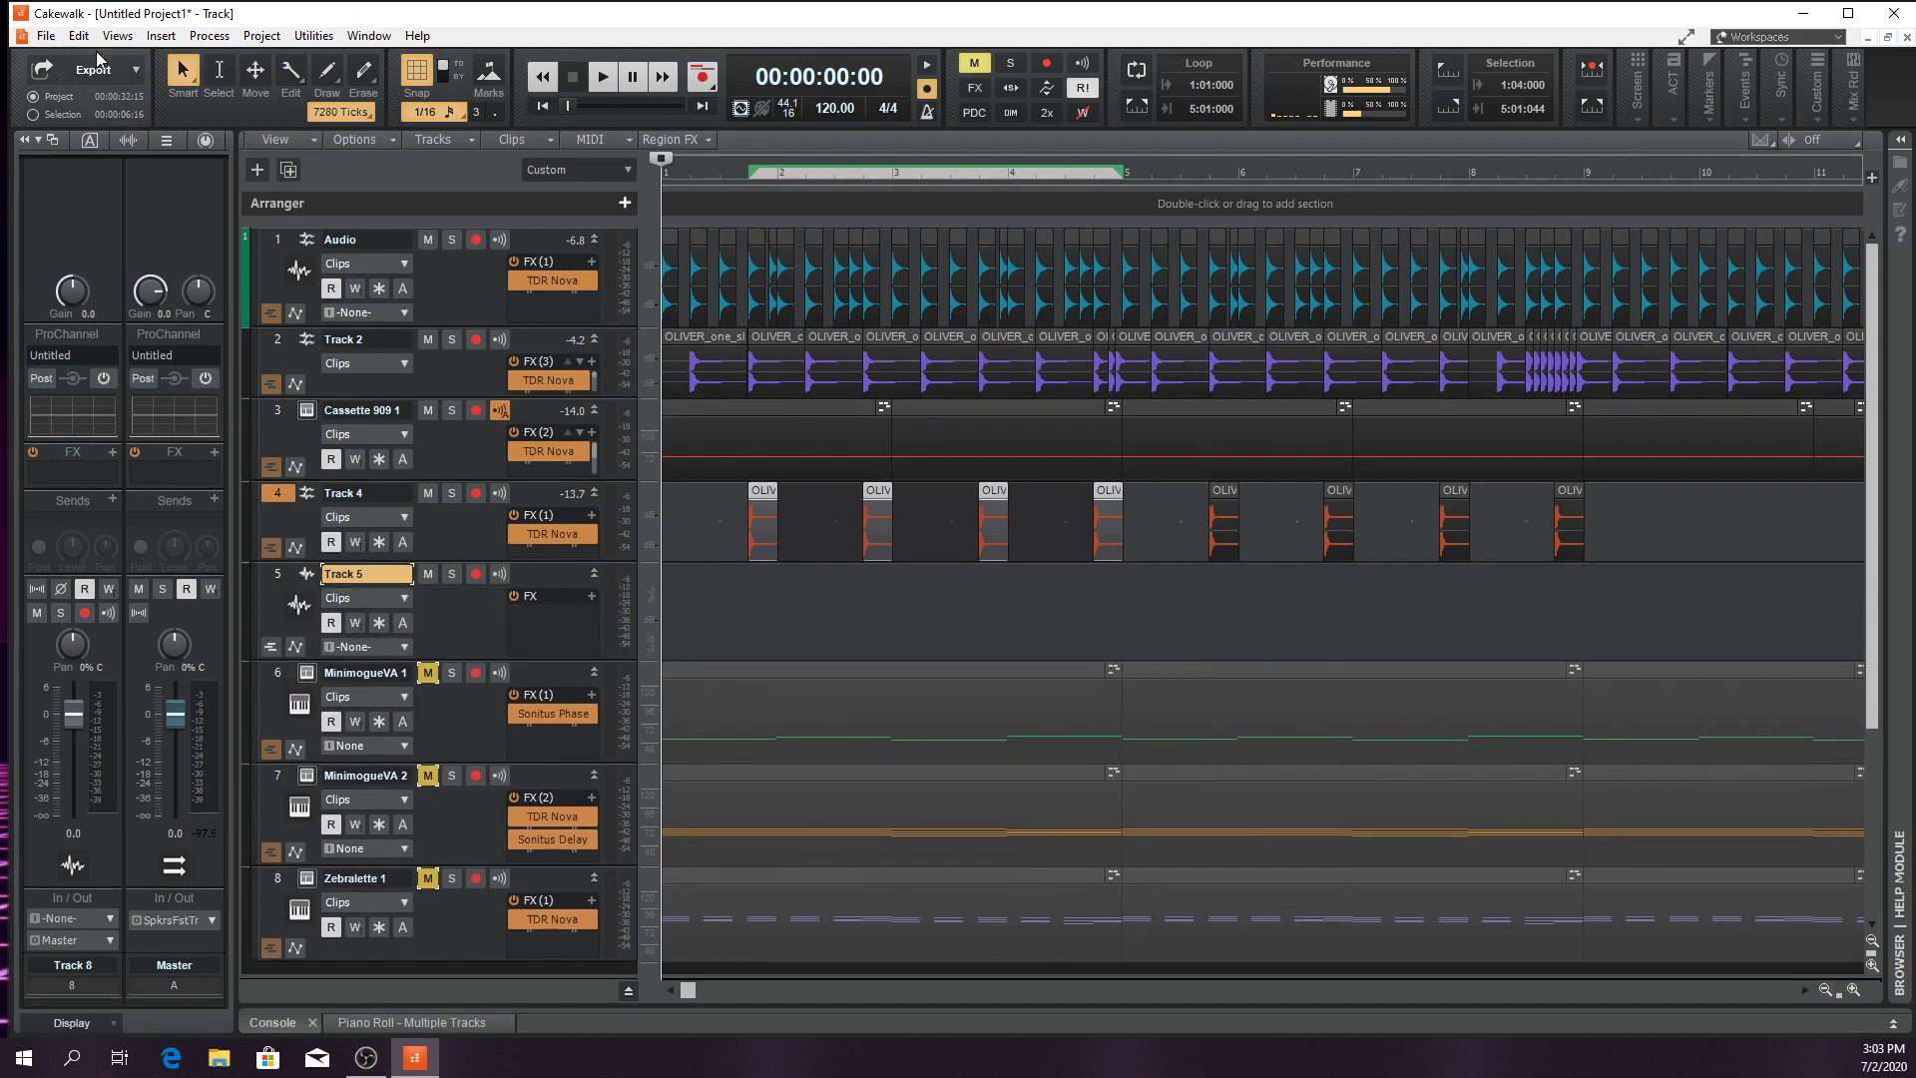
Import OLIVER_linn_lm1_one_shot_snare_01 from the OLIVER_linn_lm1_tambourine folder into Track 5, previewing the sample first
click(45, 36)
mouse_move(145, 249)
click(270, 244)
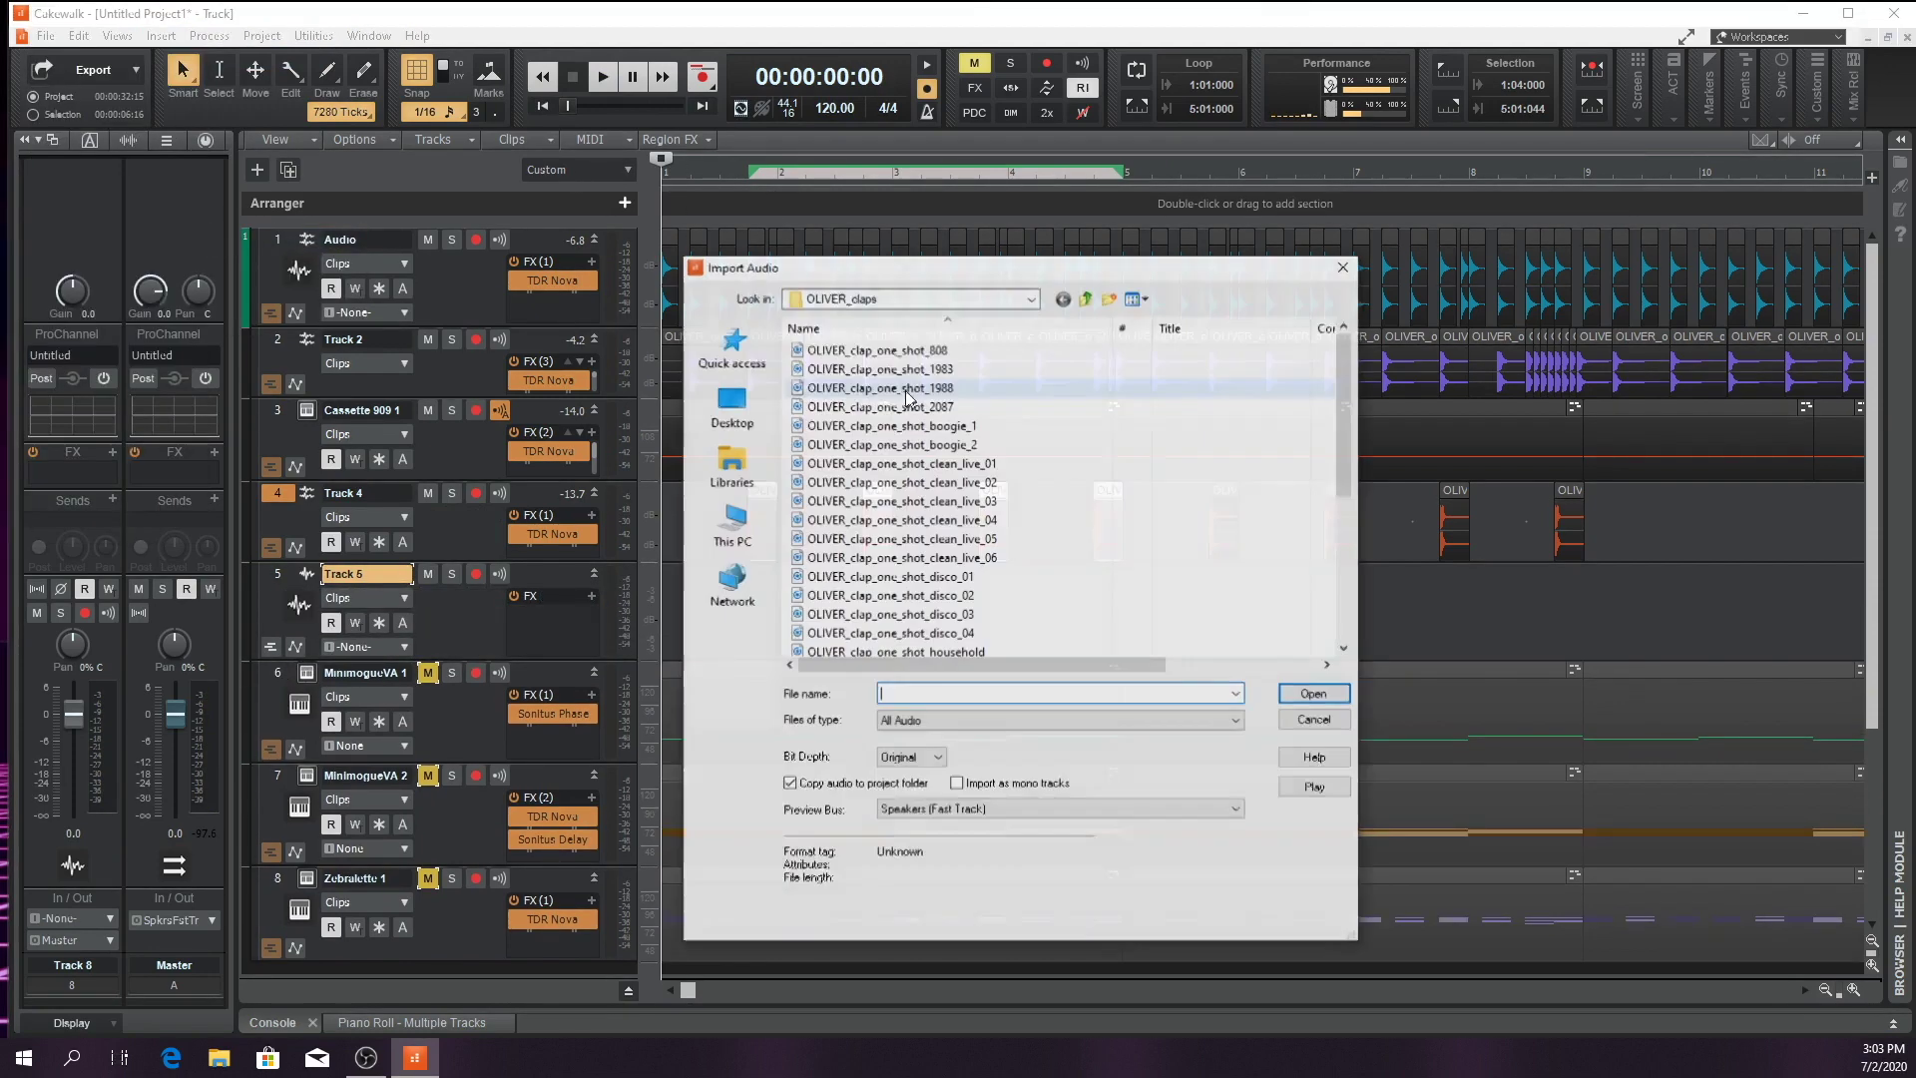
click(1064, 298)
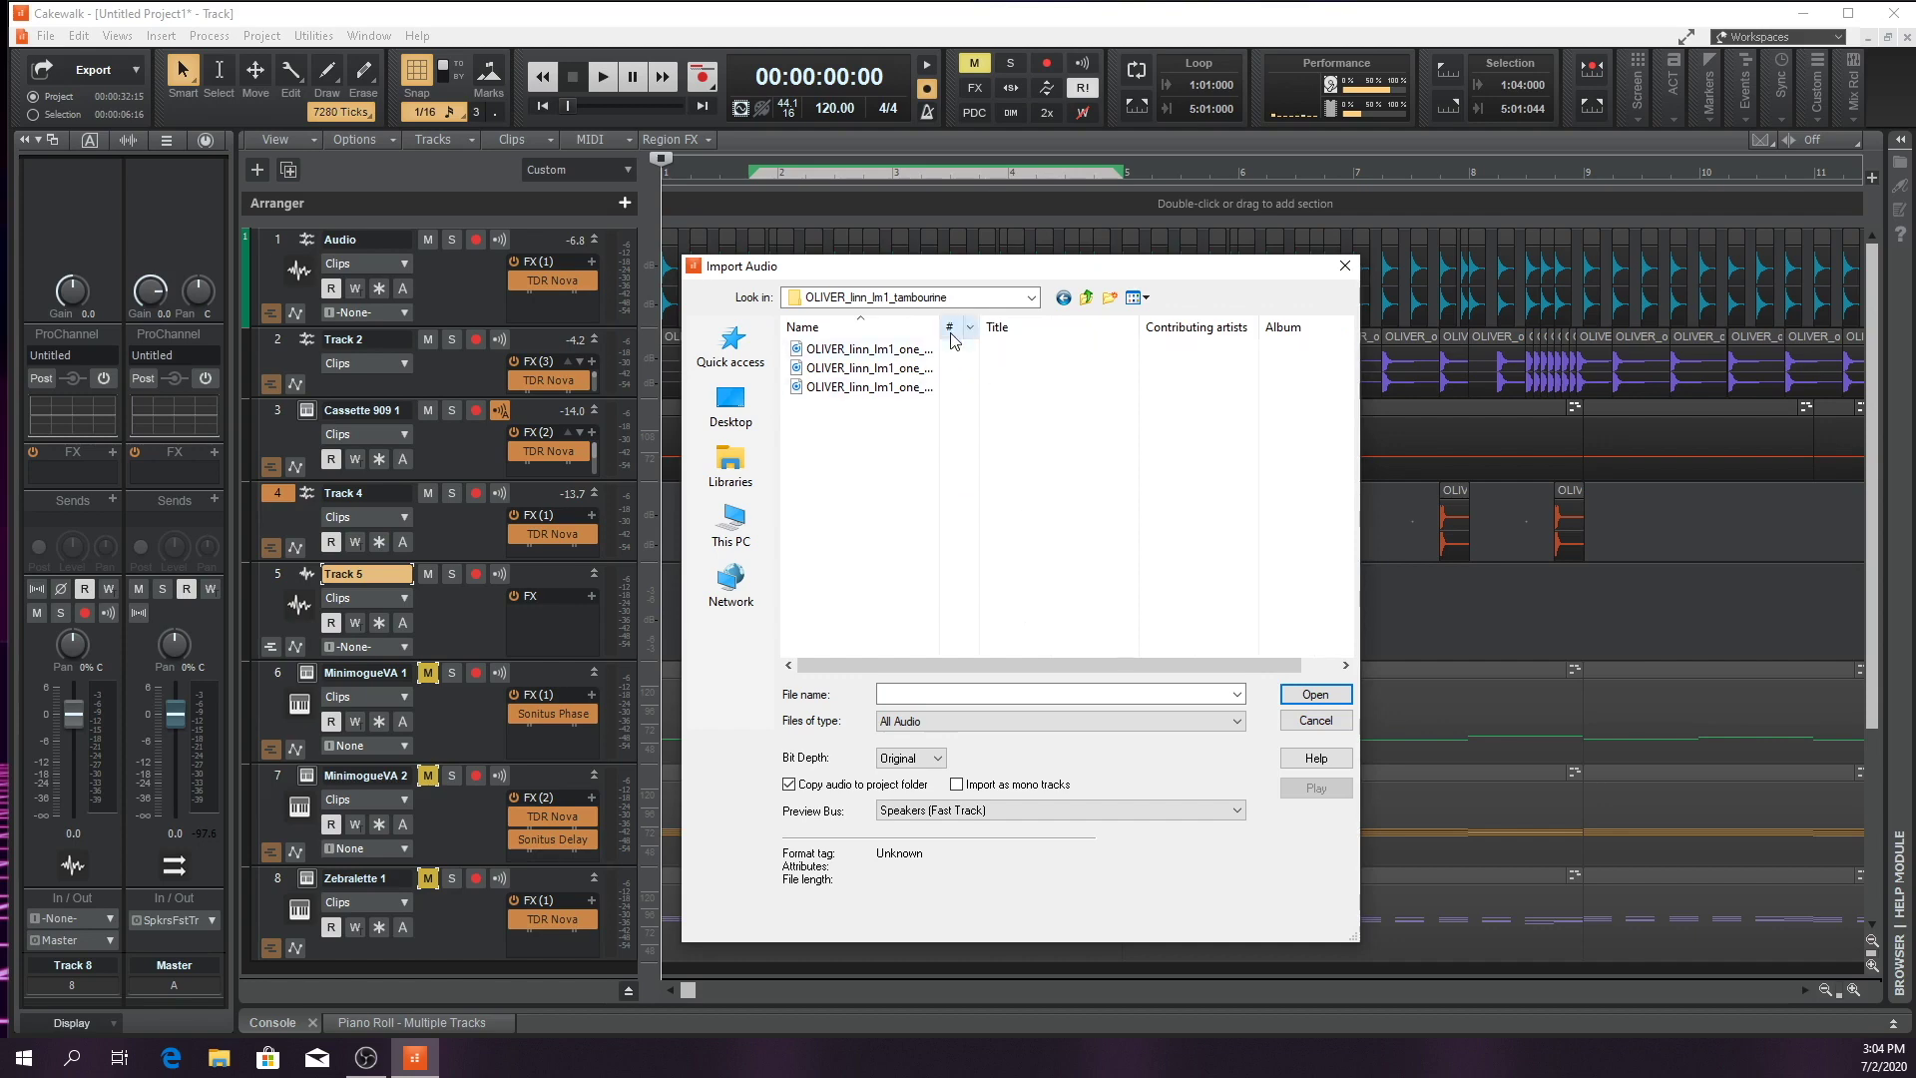
drag(940, 327, 1117, 327)
click(898, 348)
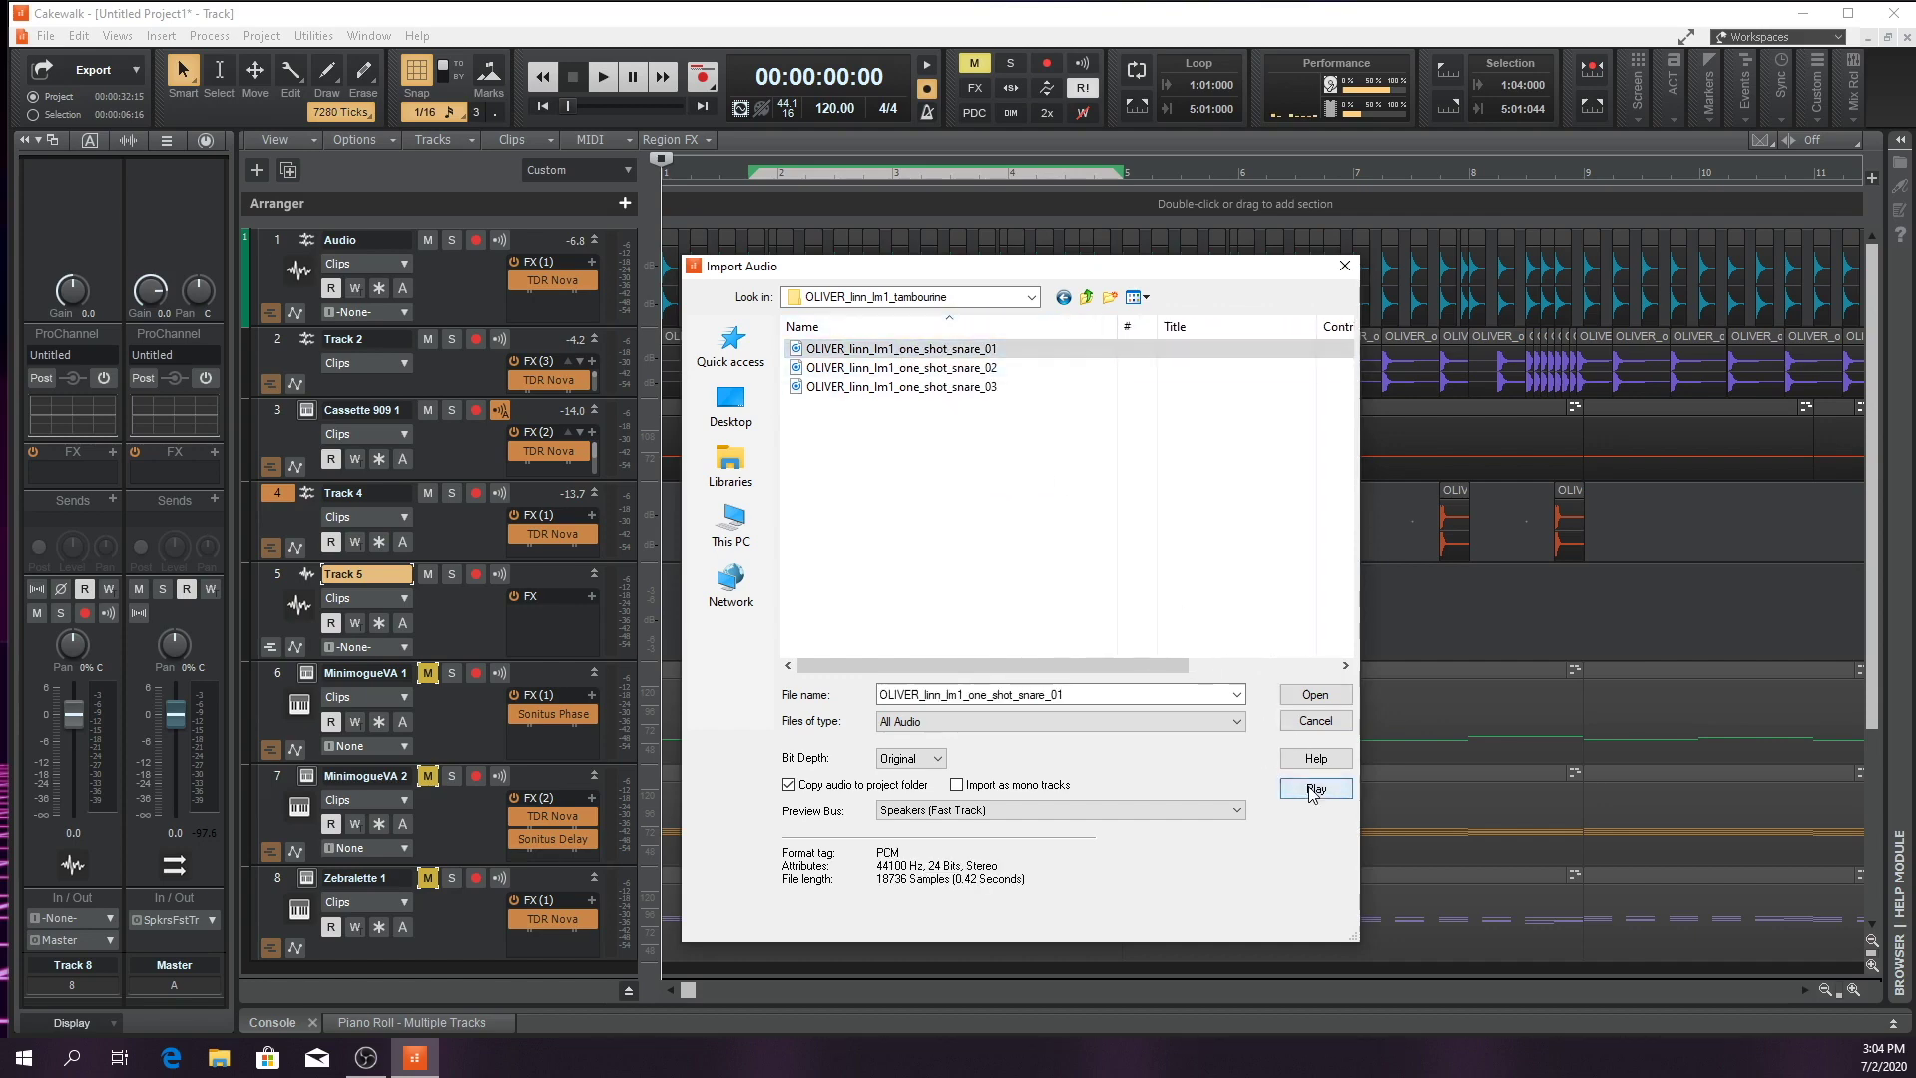
Move the tambourine clip on Track 5 to 1:01:480 and audition it with the drums
click(1853, 990)
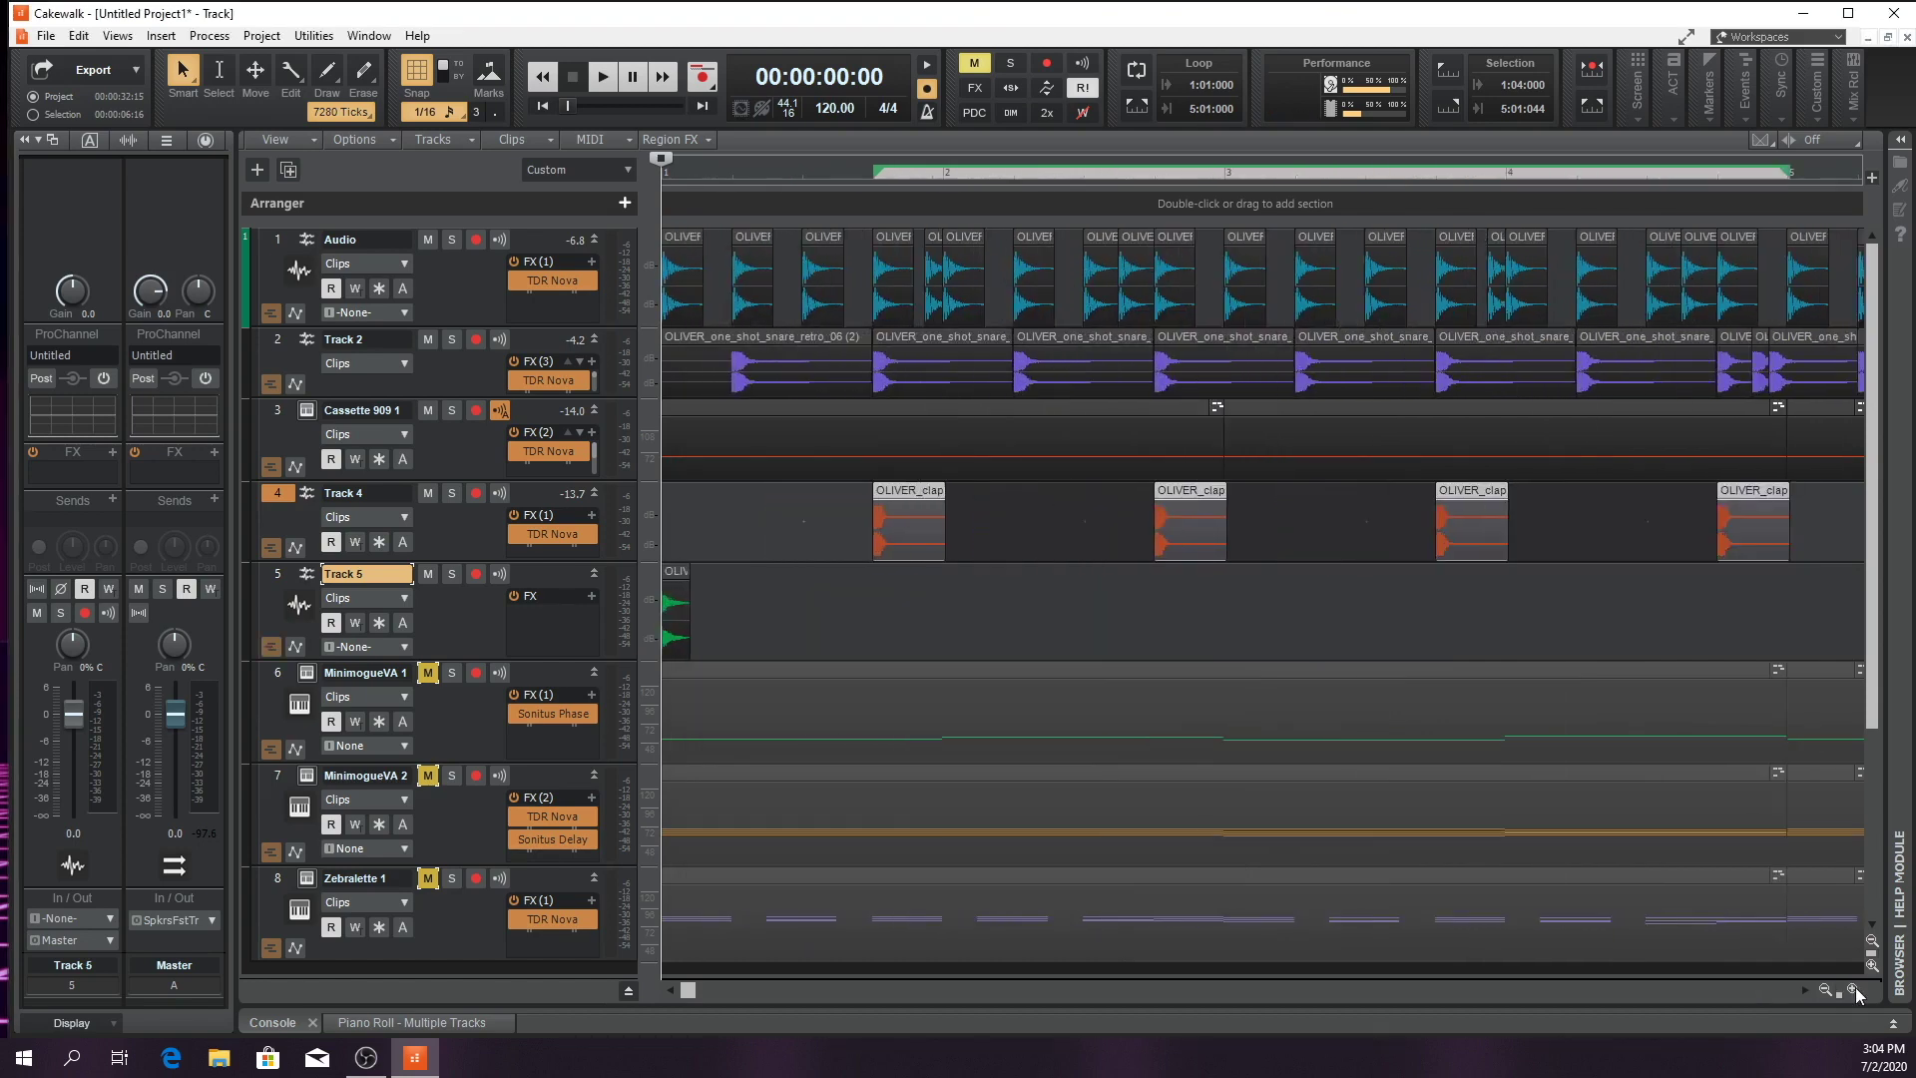
click(1853, 990)
click(1854, 989)
click(1854, 989)
click(1854, 990)
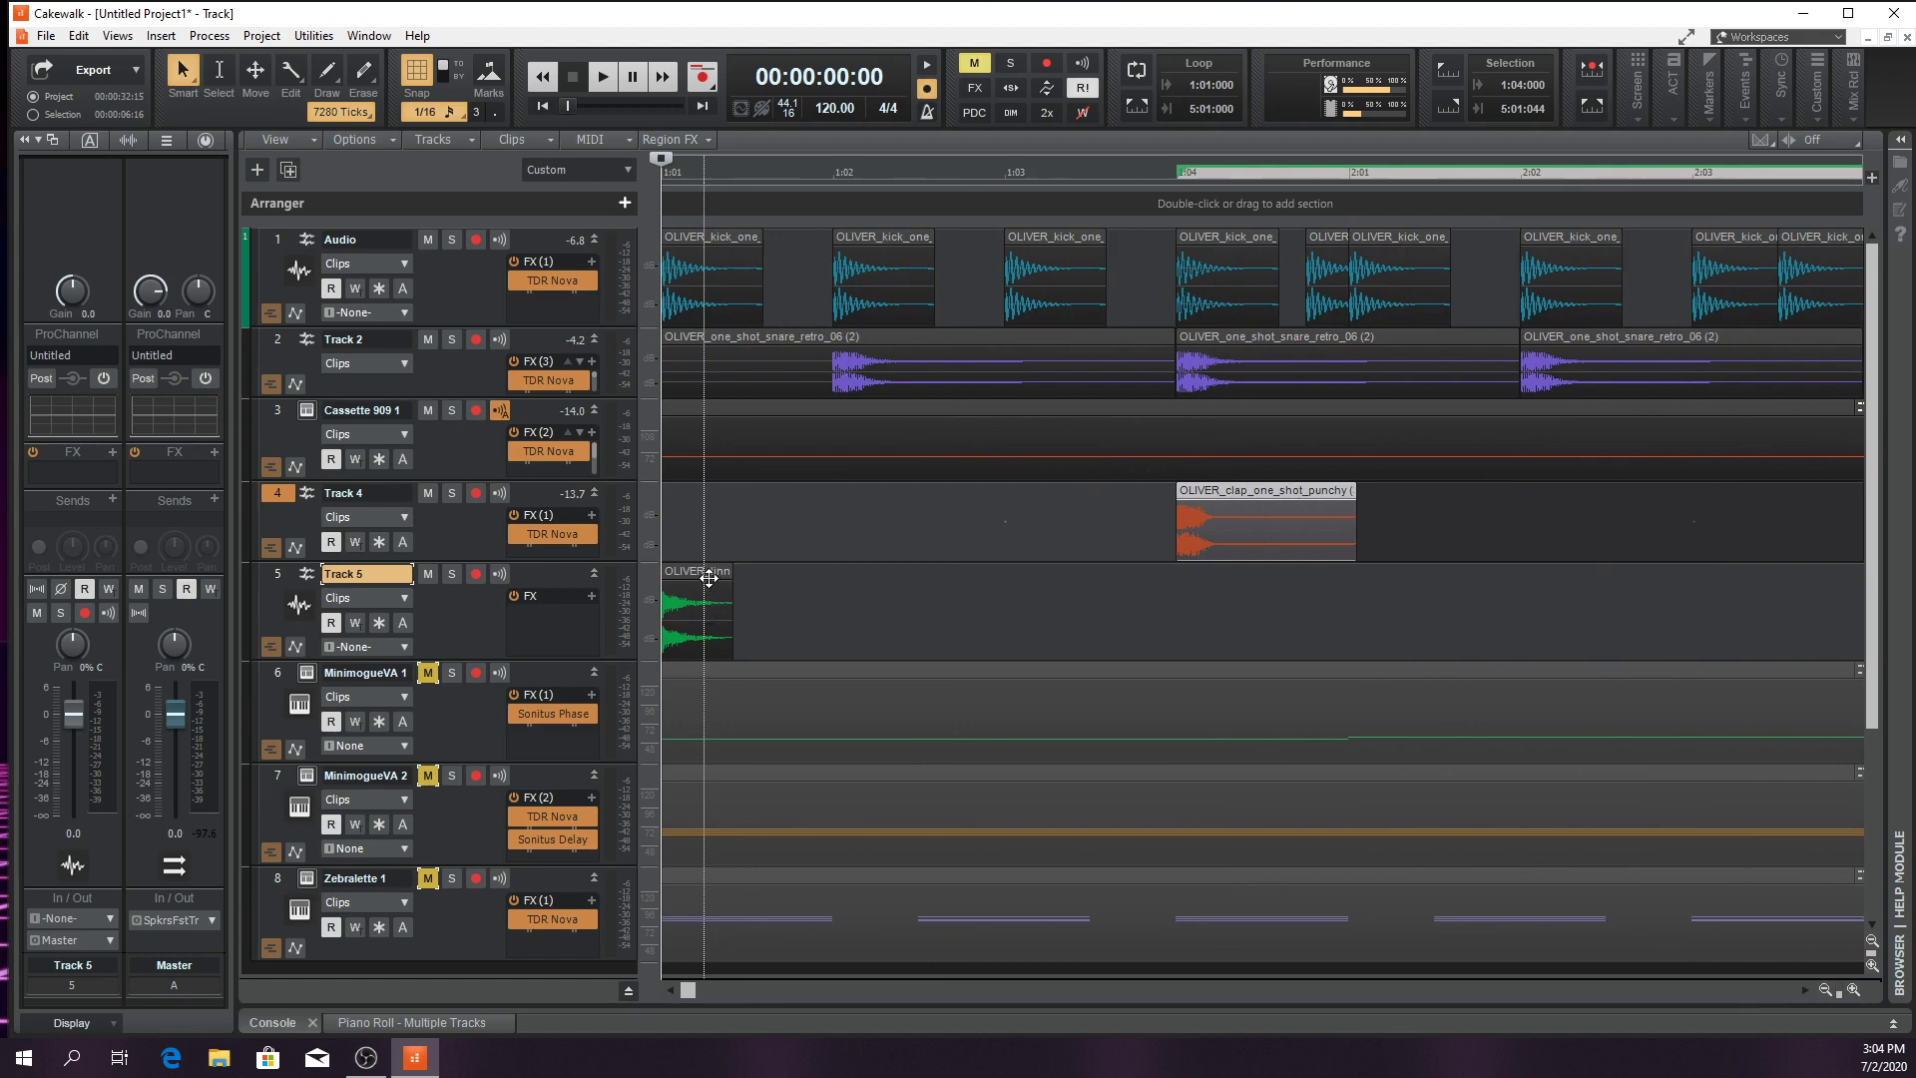
drag(702, 574, 787, 574)
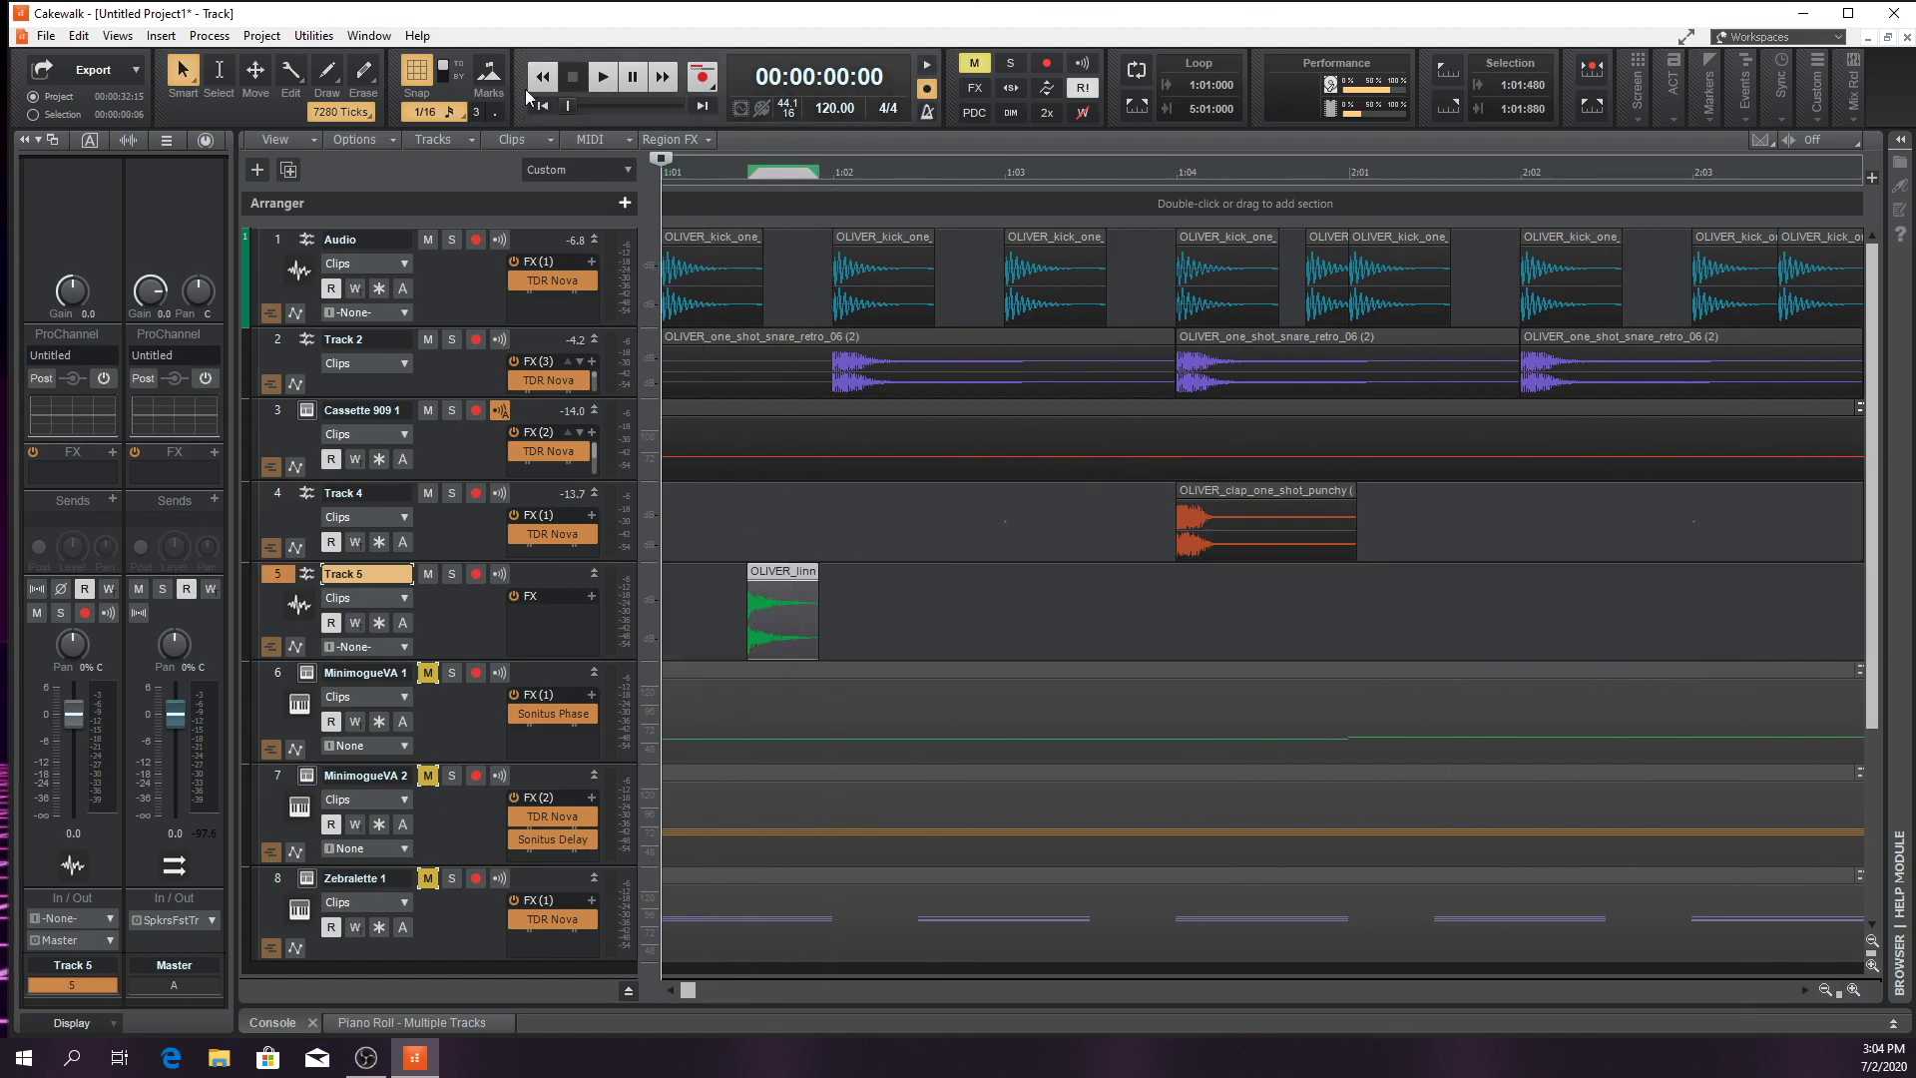
key(space)
key(space)
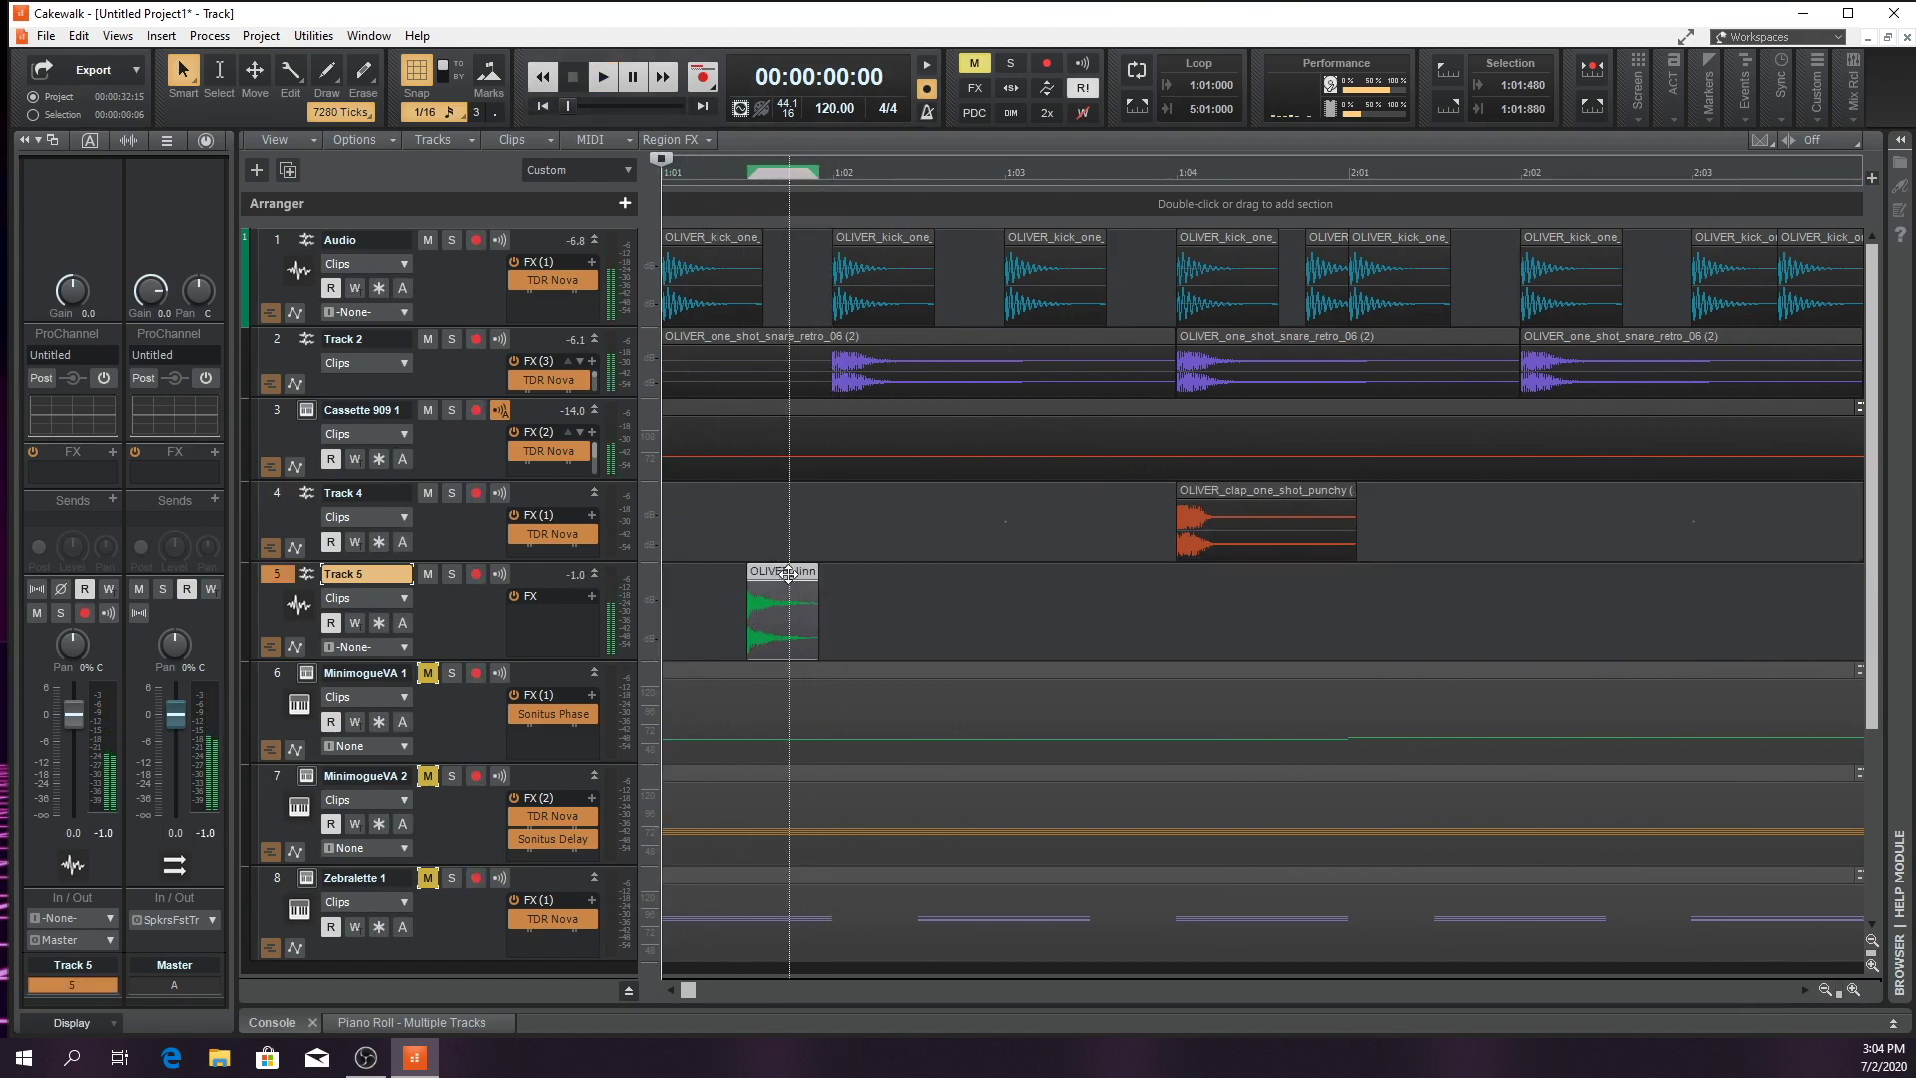
Paste copies of the tambourine clip in a syncopated pattern across measures 1 and 2 of Track 5 and audition it
click(775, 171)
key(ctrl+v)
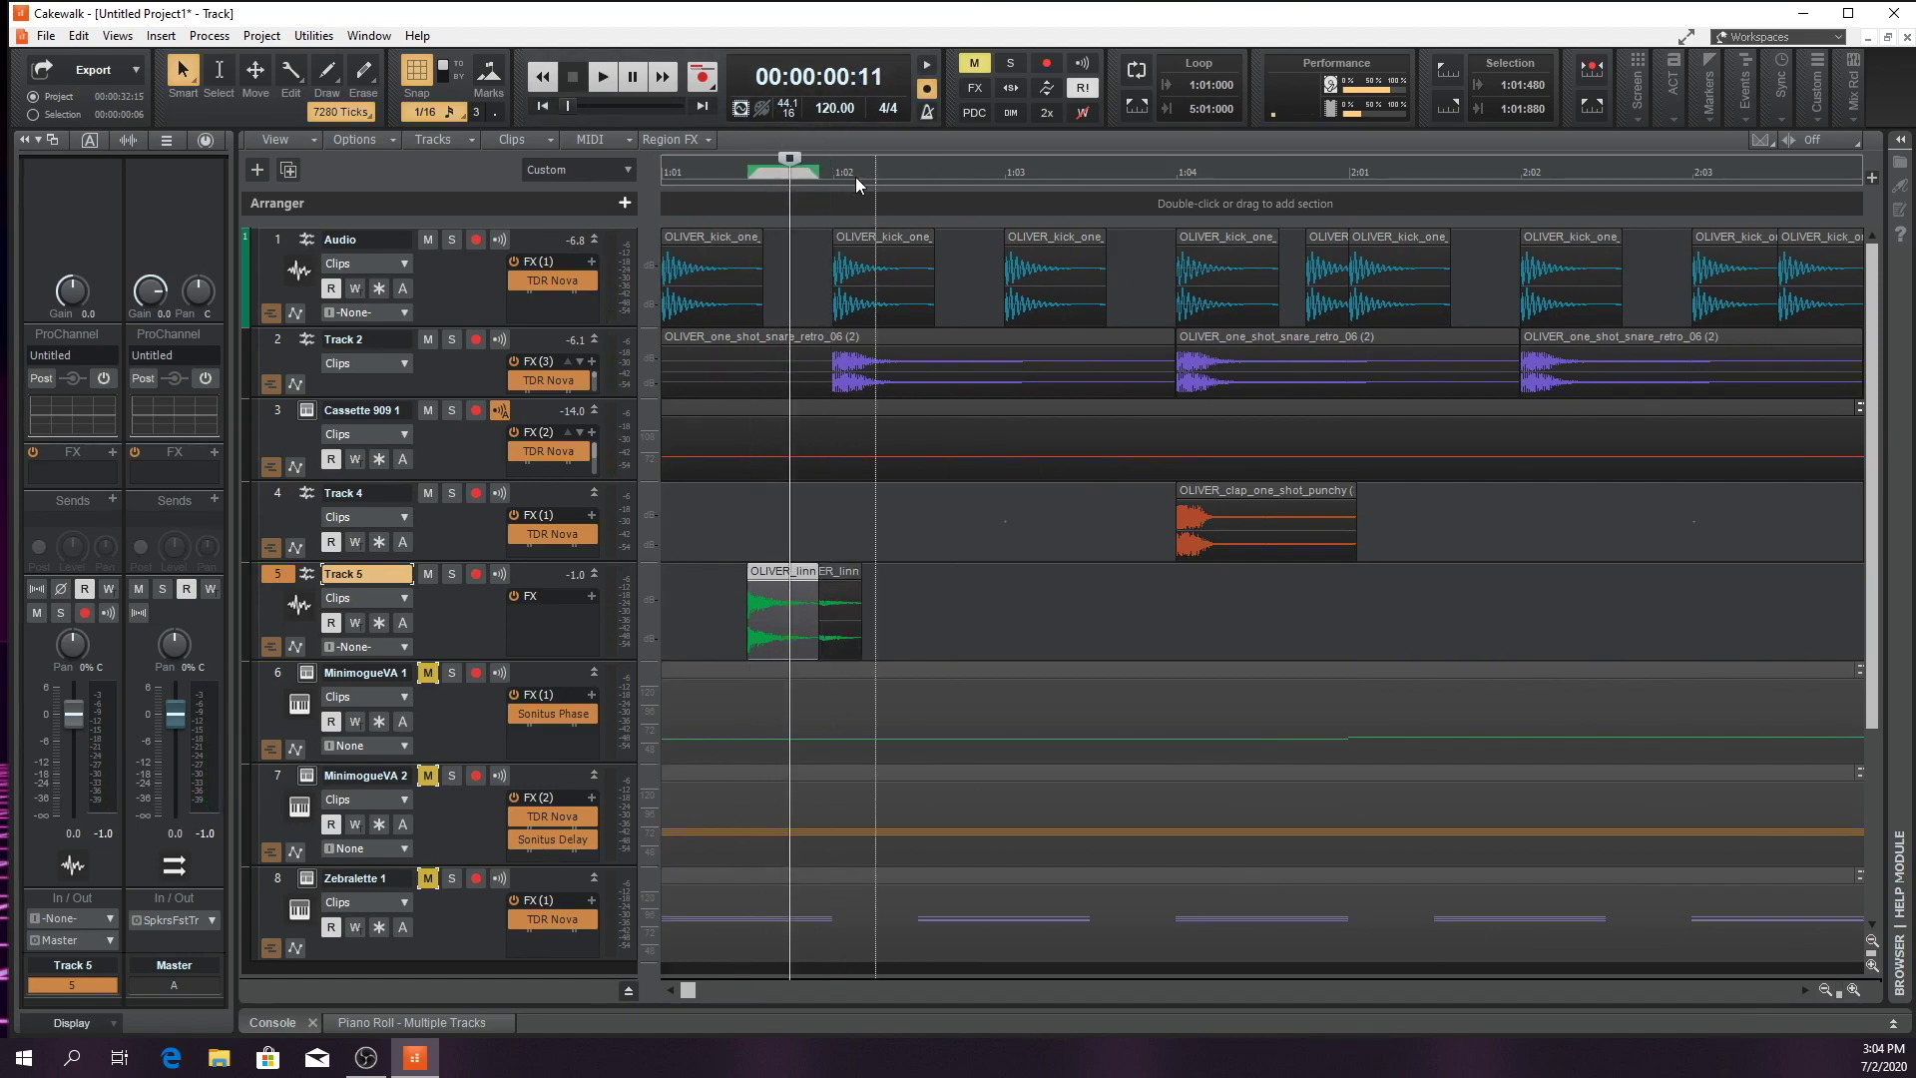
click(858, 177)
key(ctrl+v)
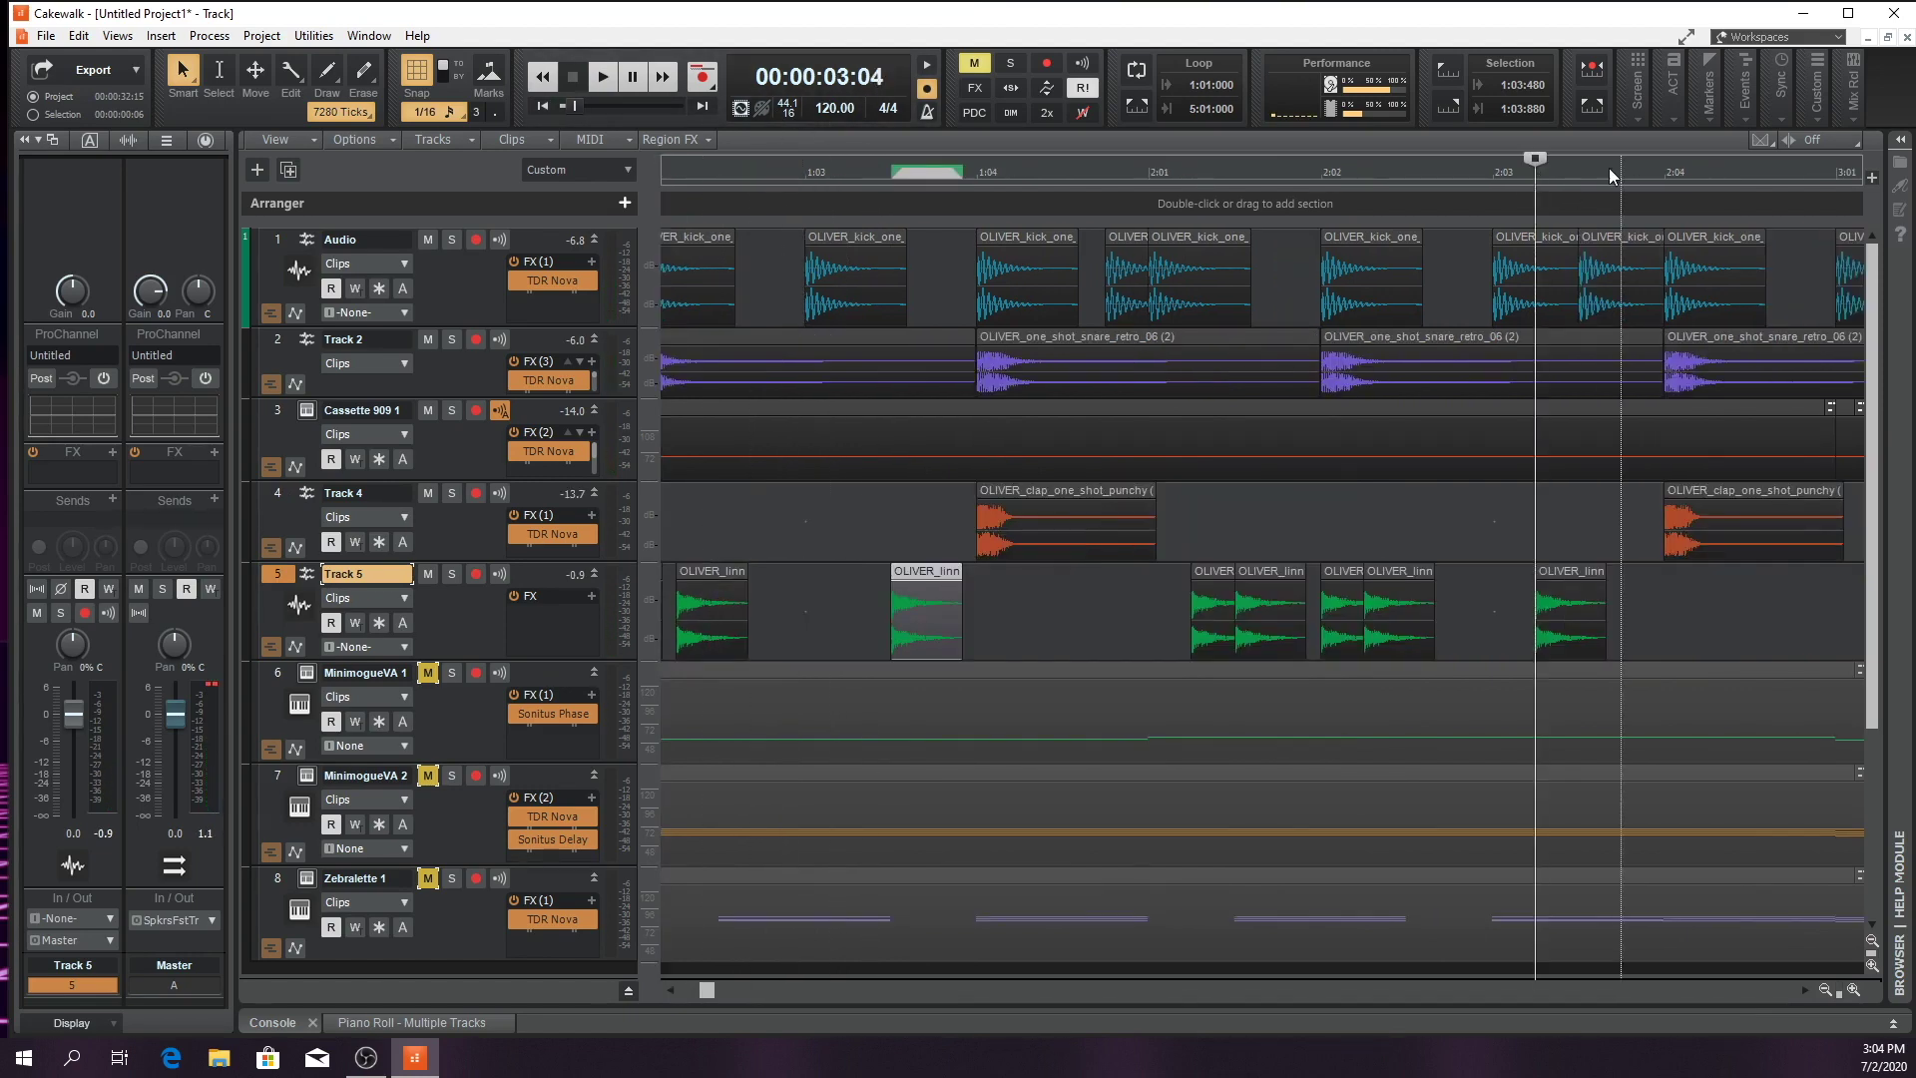
click(1609, 170)
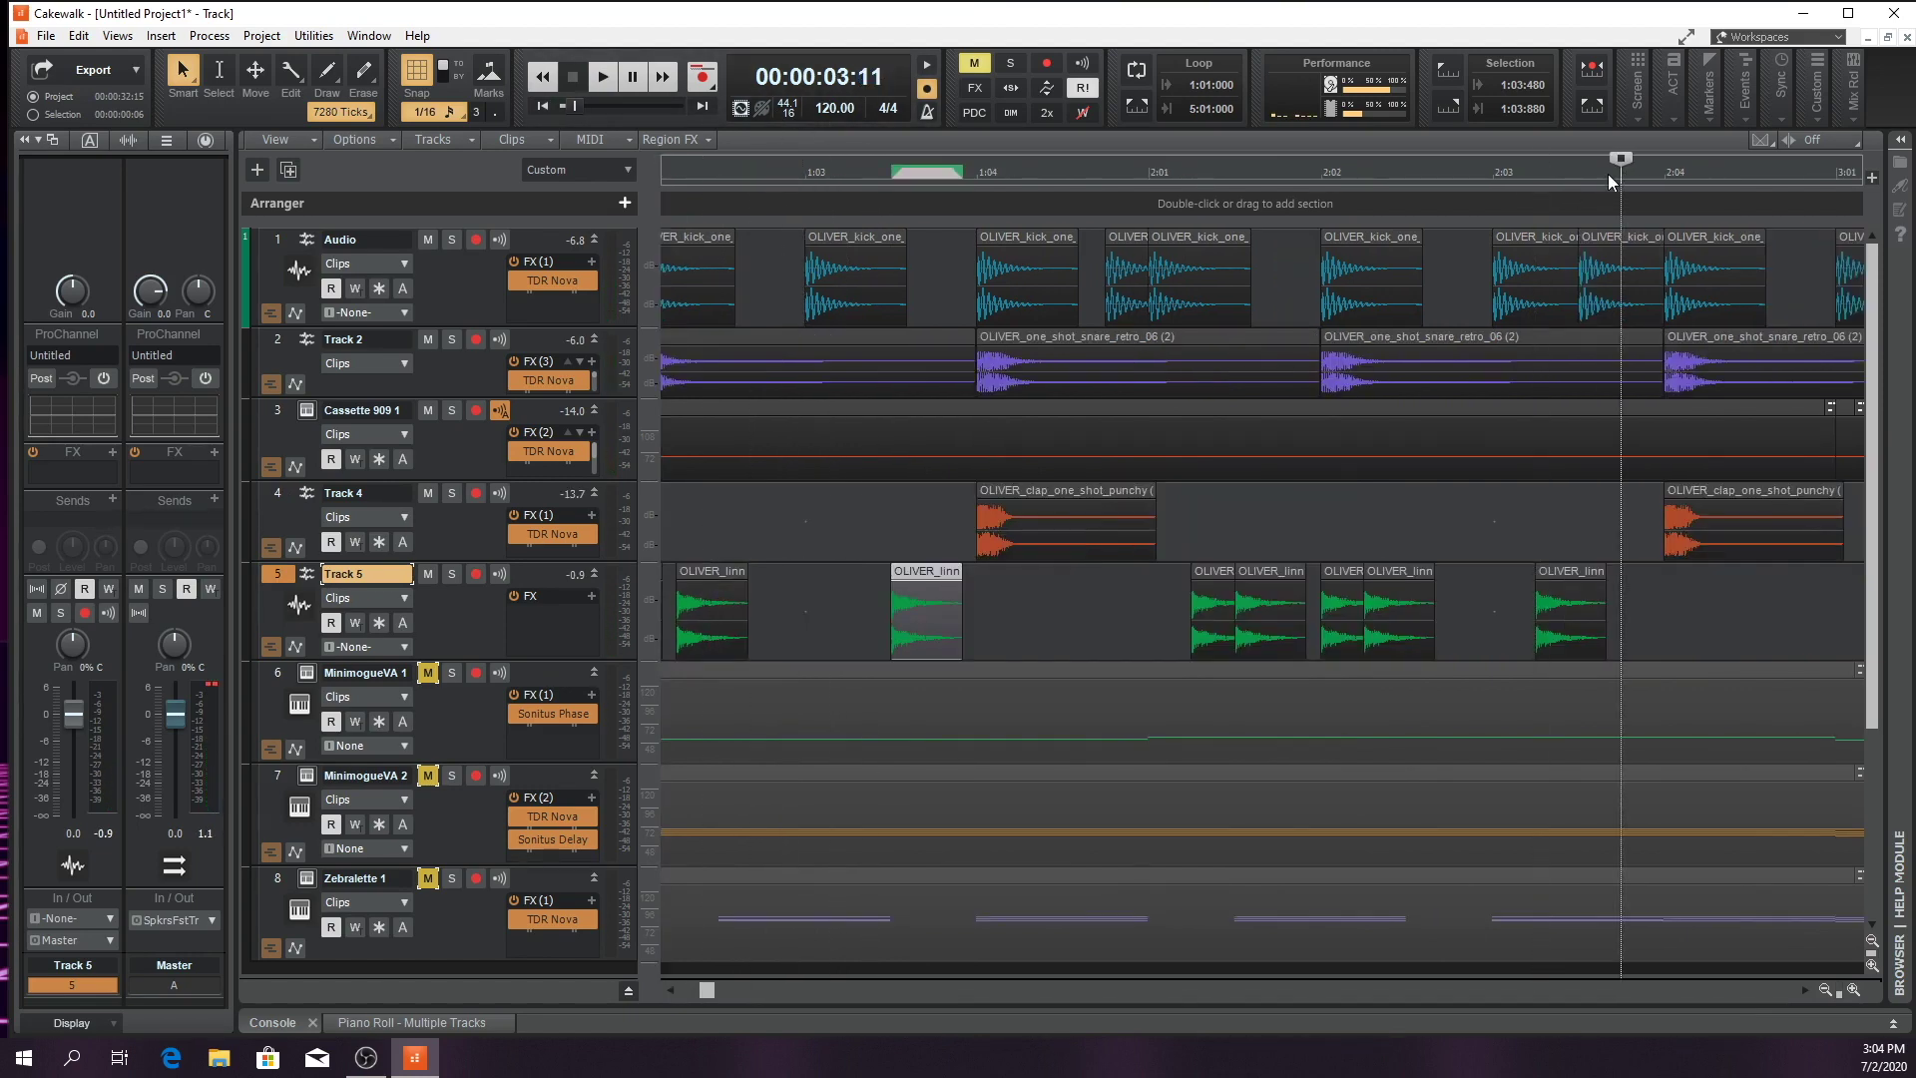
key(ctrl+v)
click(542, 105)
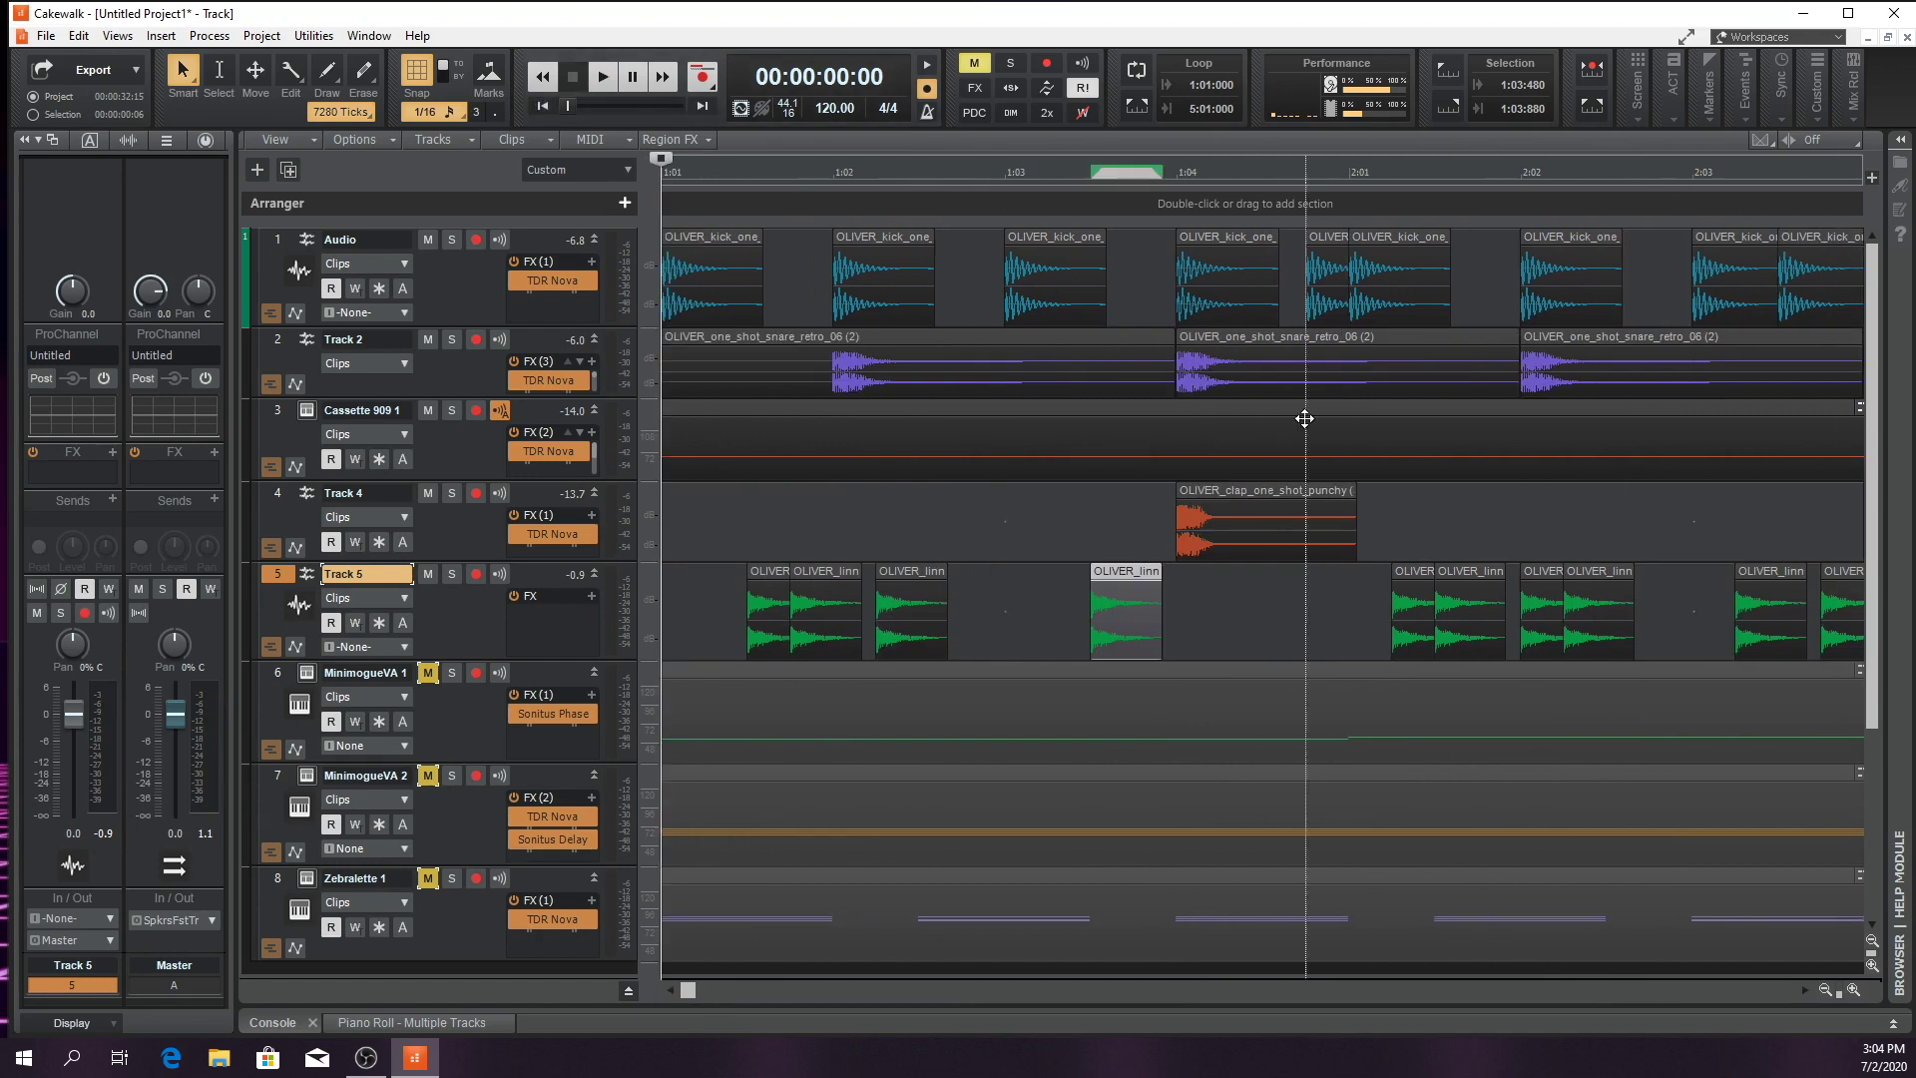
key(space)
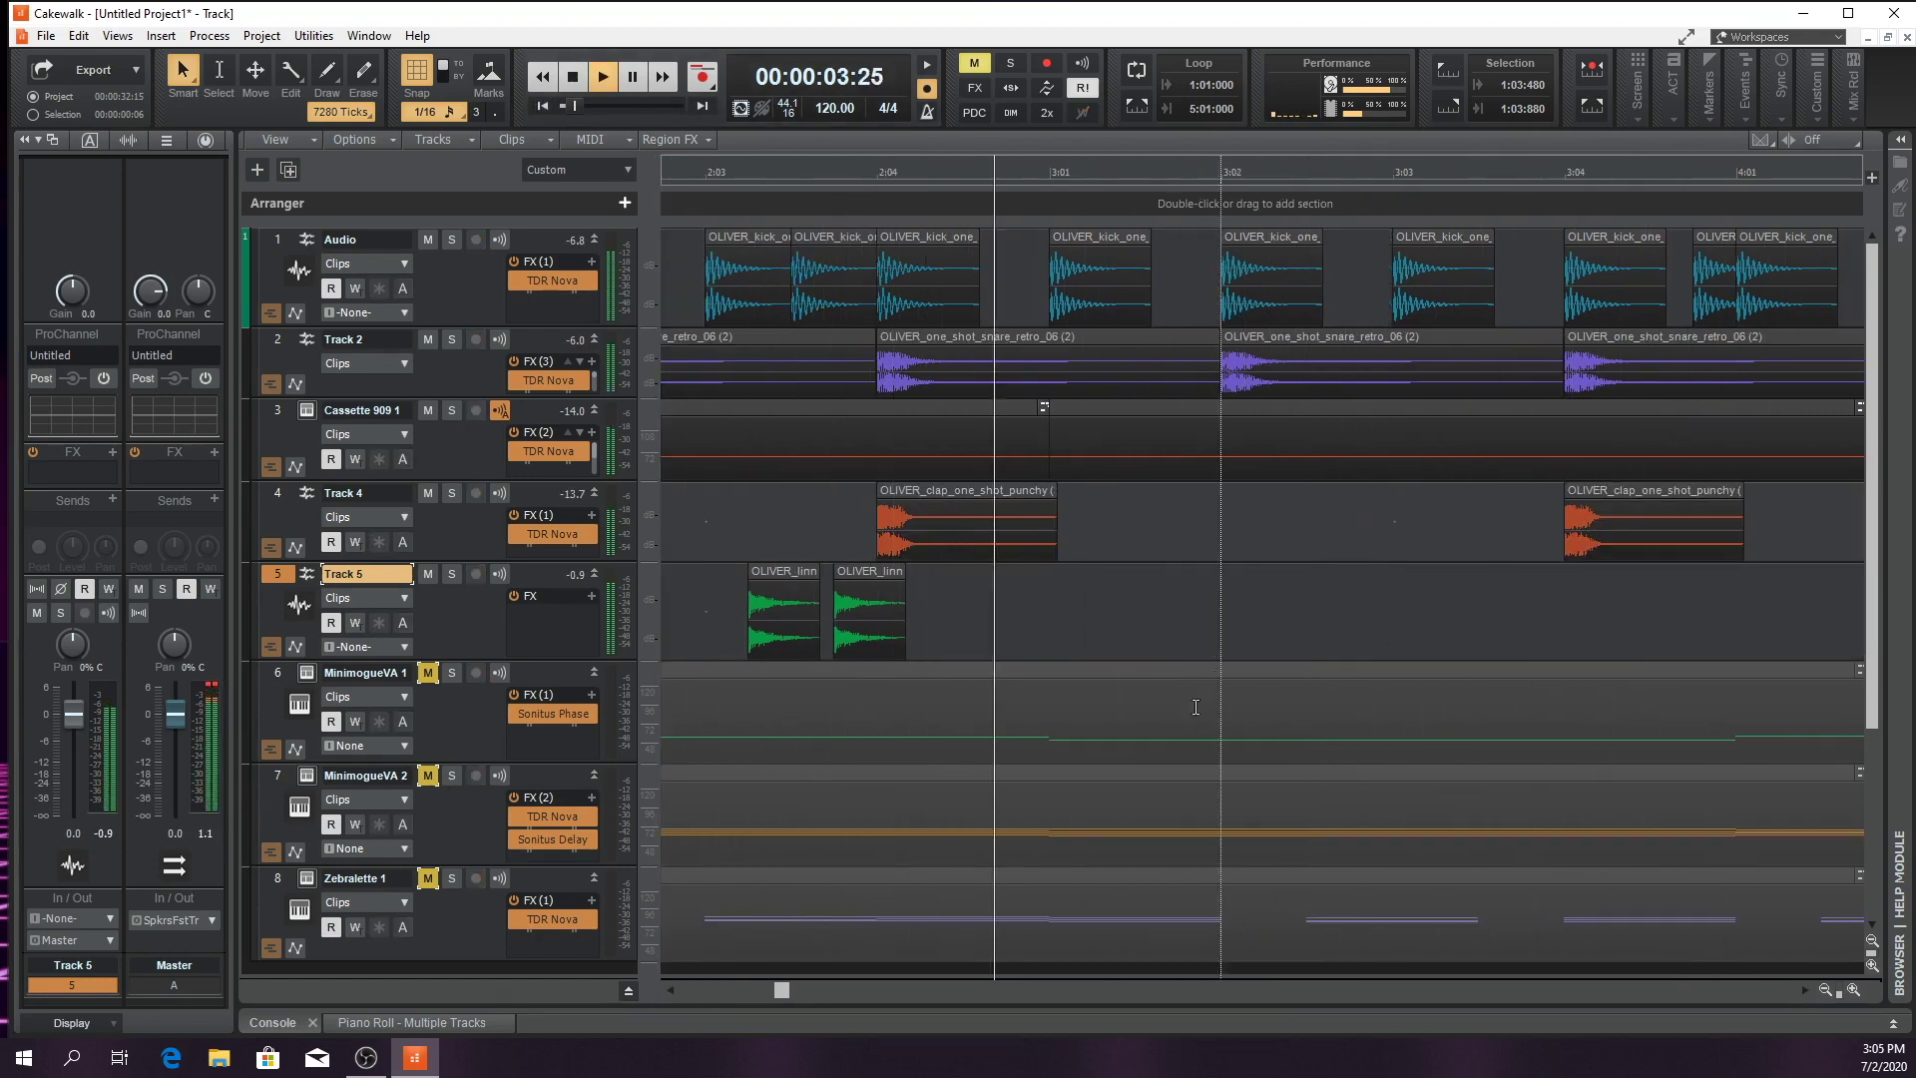
key(space)
Continue the tambourine pattern on Track 5 by pasting clips through measures 3 and 4, and play it from the start
click(1825, 990)
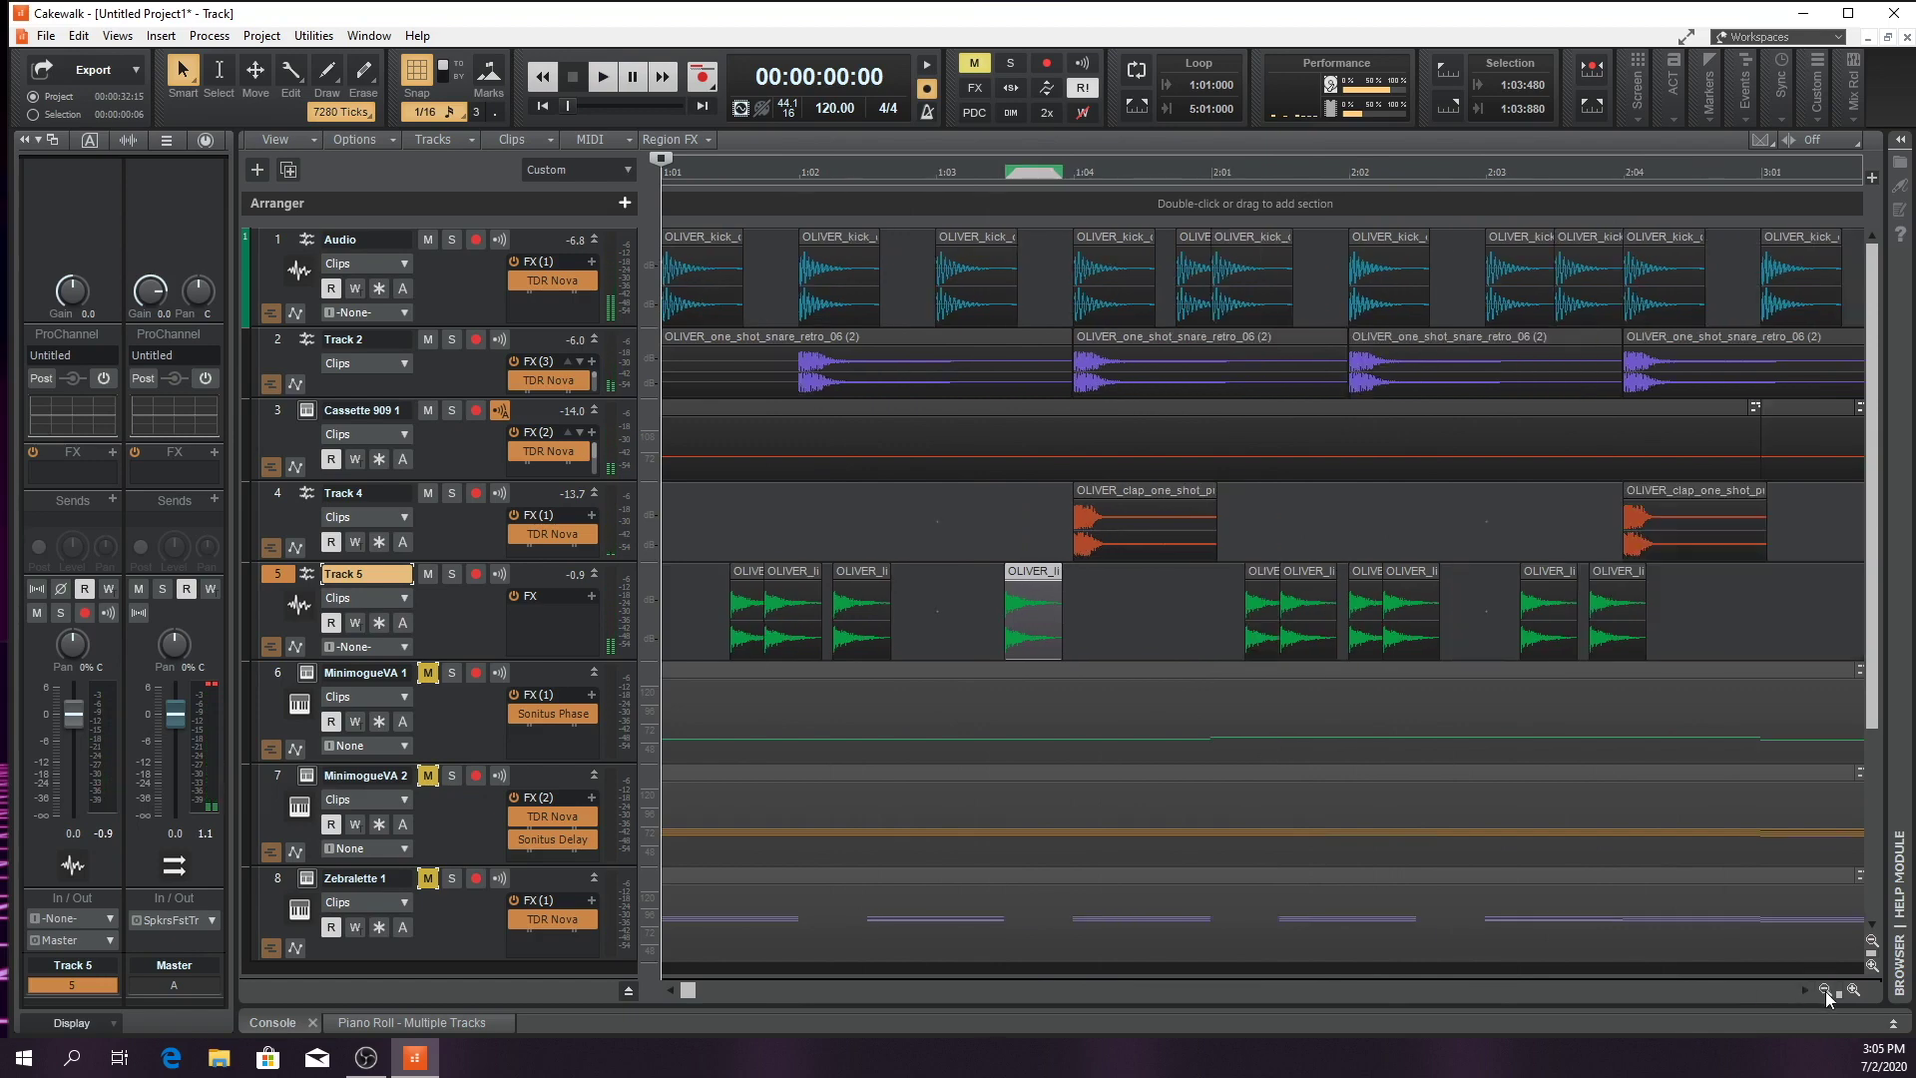
click(1825, 990)
click(1825, 990)
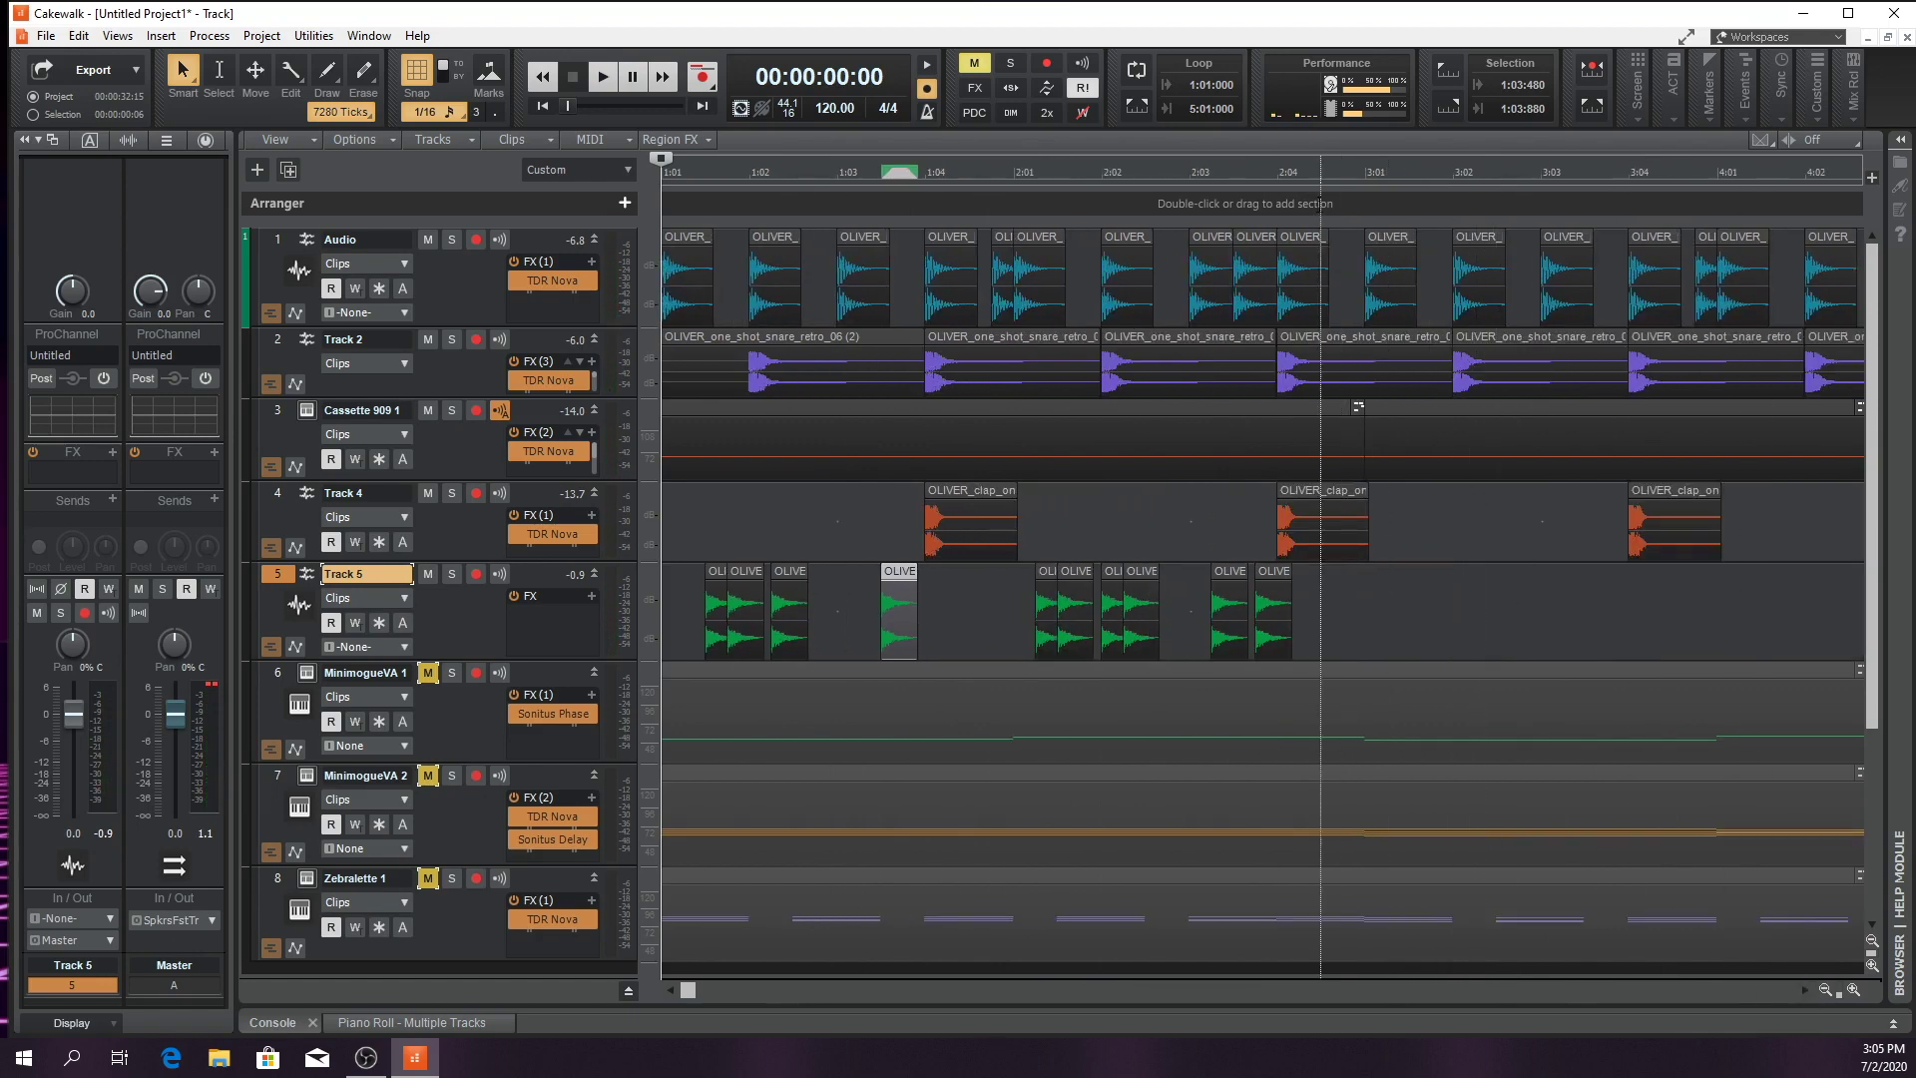
click(1342, 172)
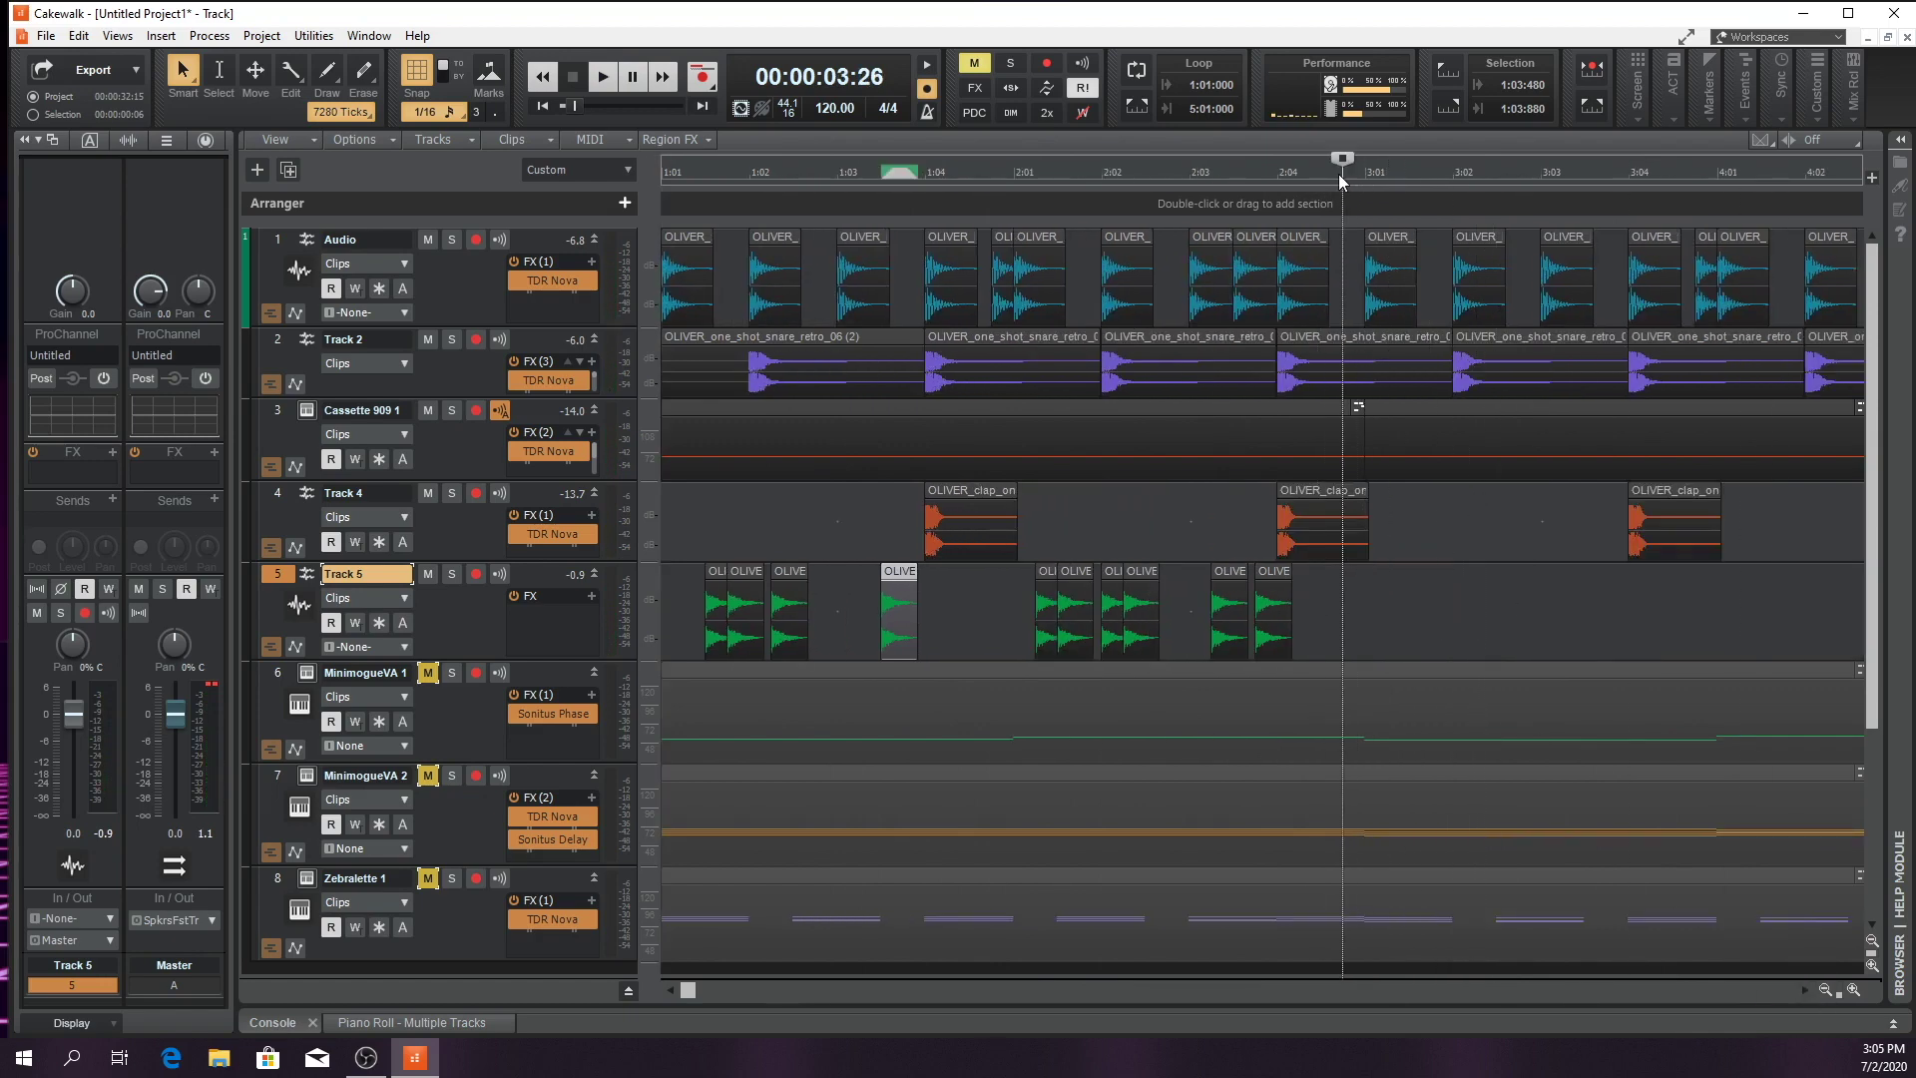
key(ctrl+v)
click(542, 106)
key(space)
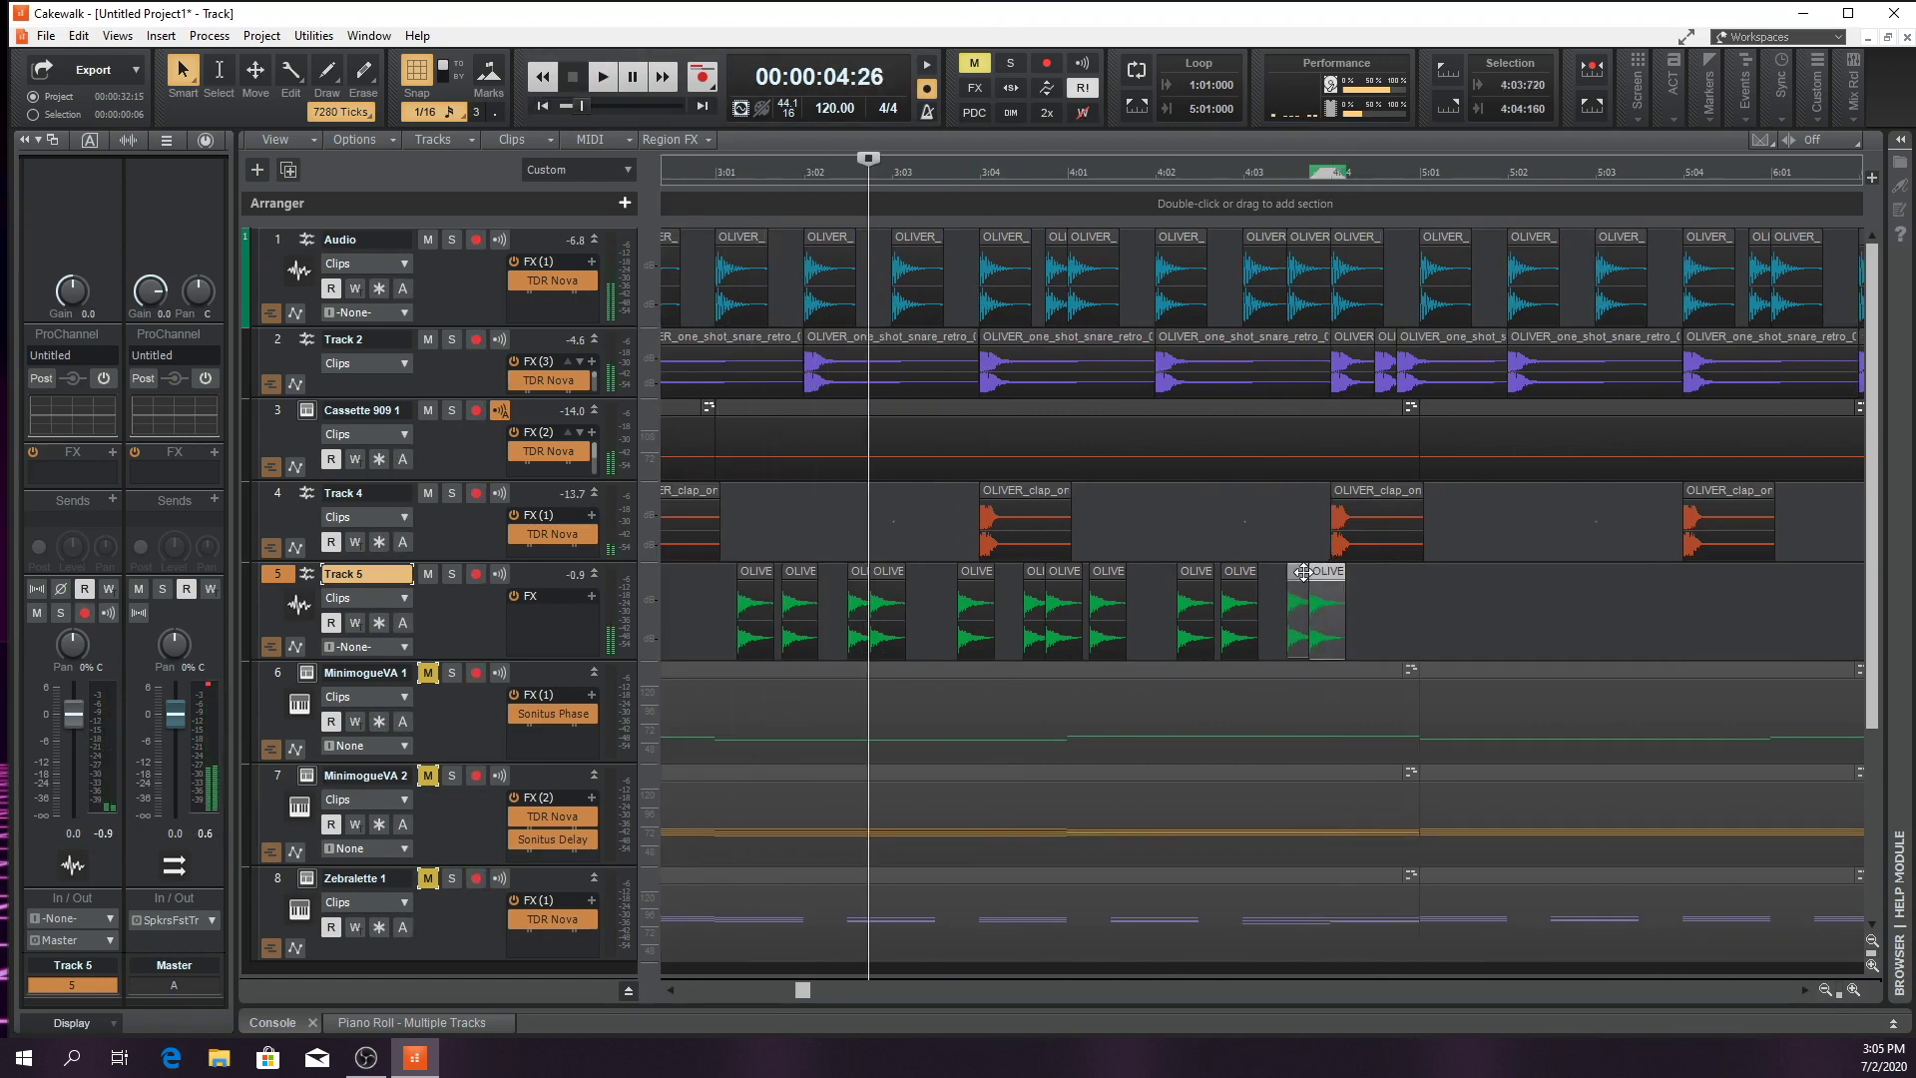
Remove the tambourine clip at 4:03:720 on Track 5 and audition the end of the pattern
click(1309, 572)
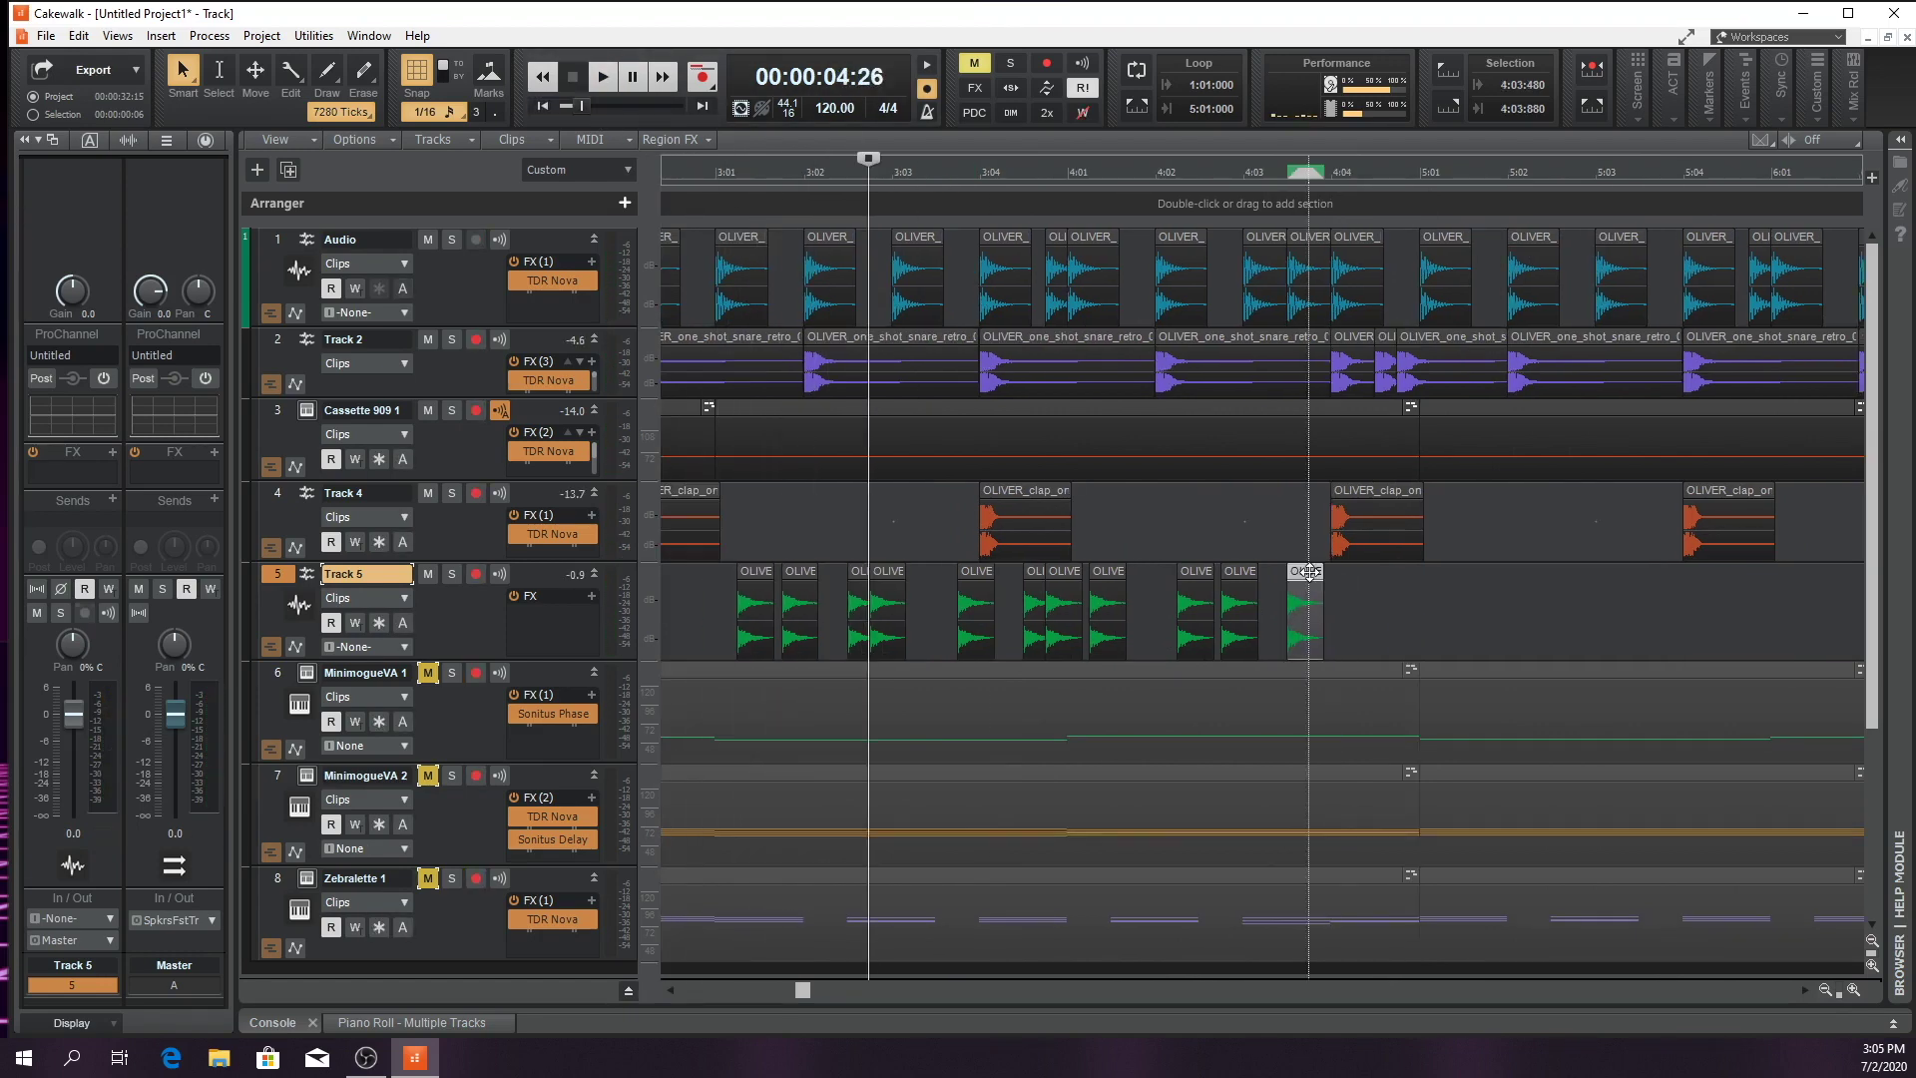
key(space)
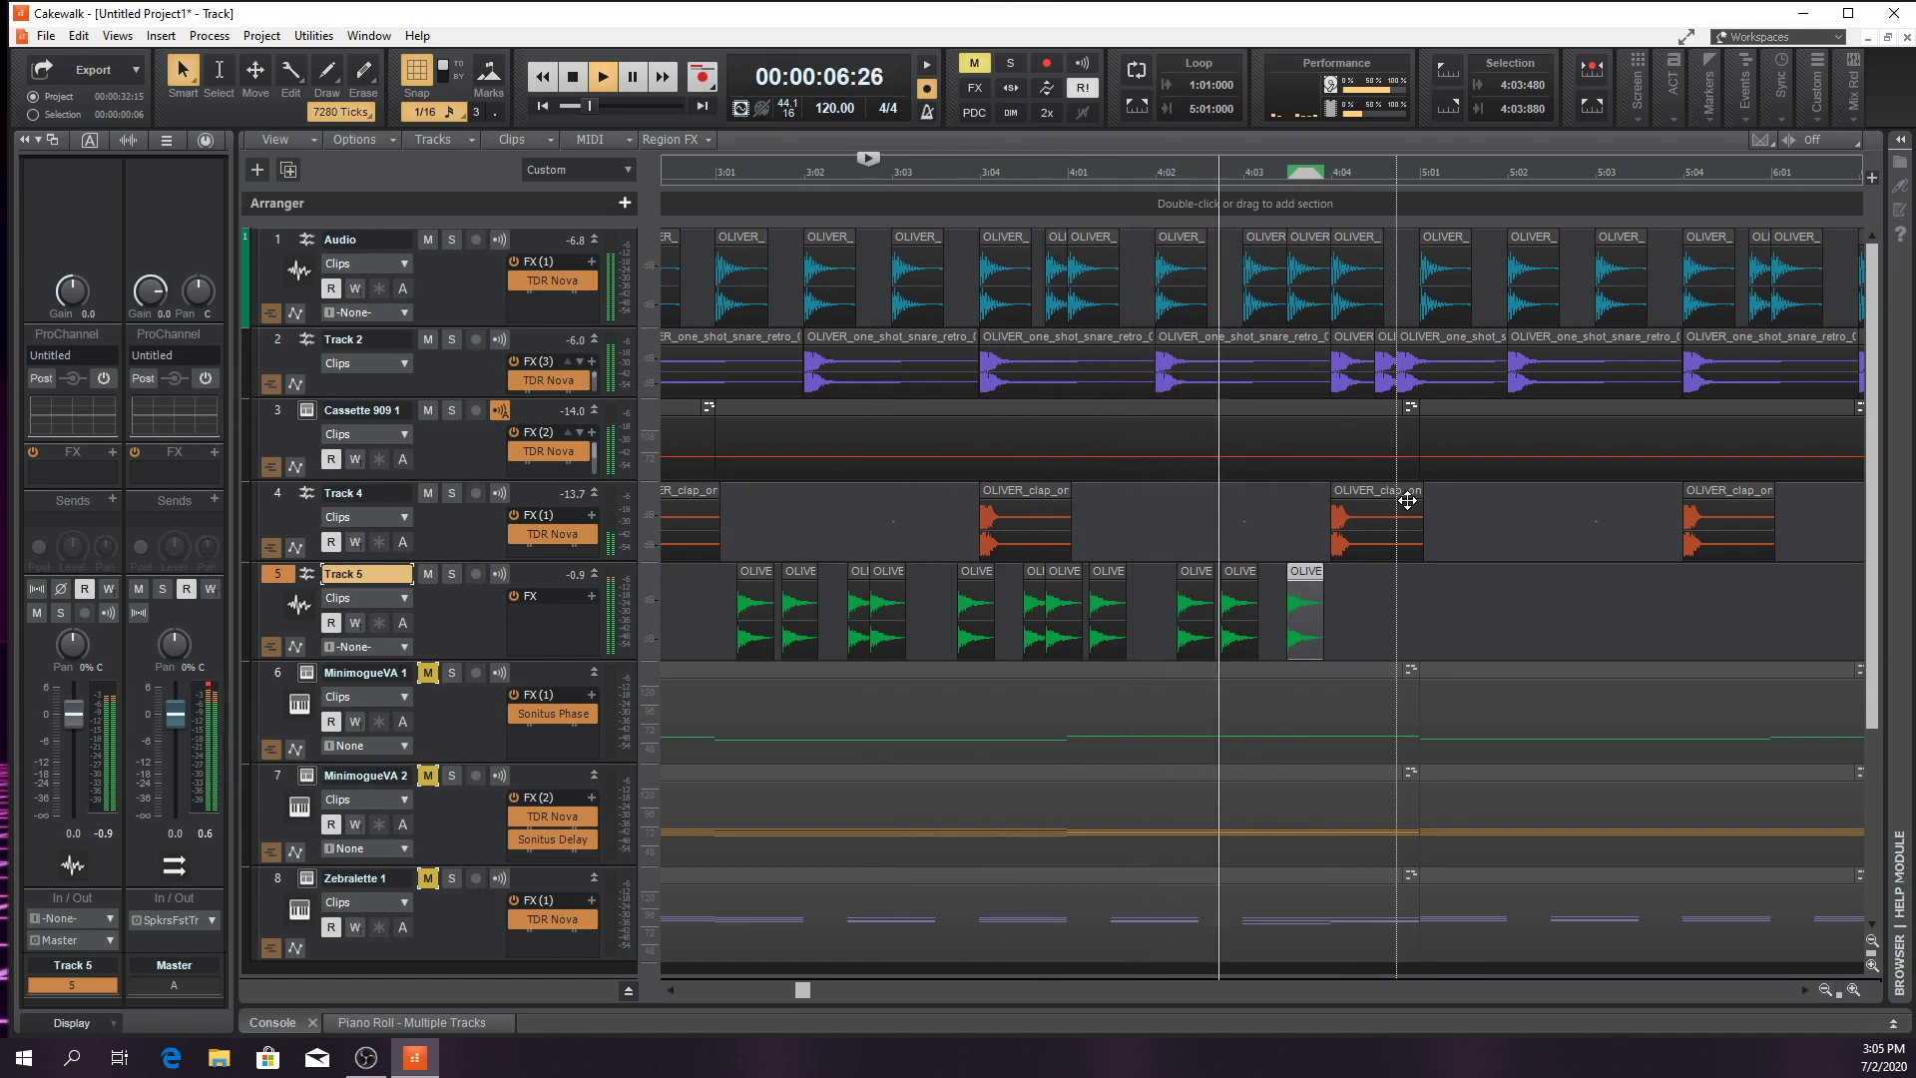
key(space)
Extend the first tambourine clip back to the start of measure 1 and copy the four-measure pattern to measure 5
click(1826, 992)
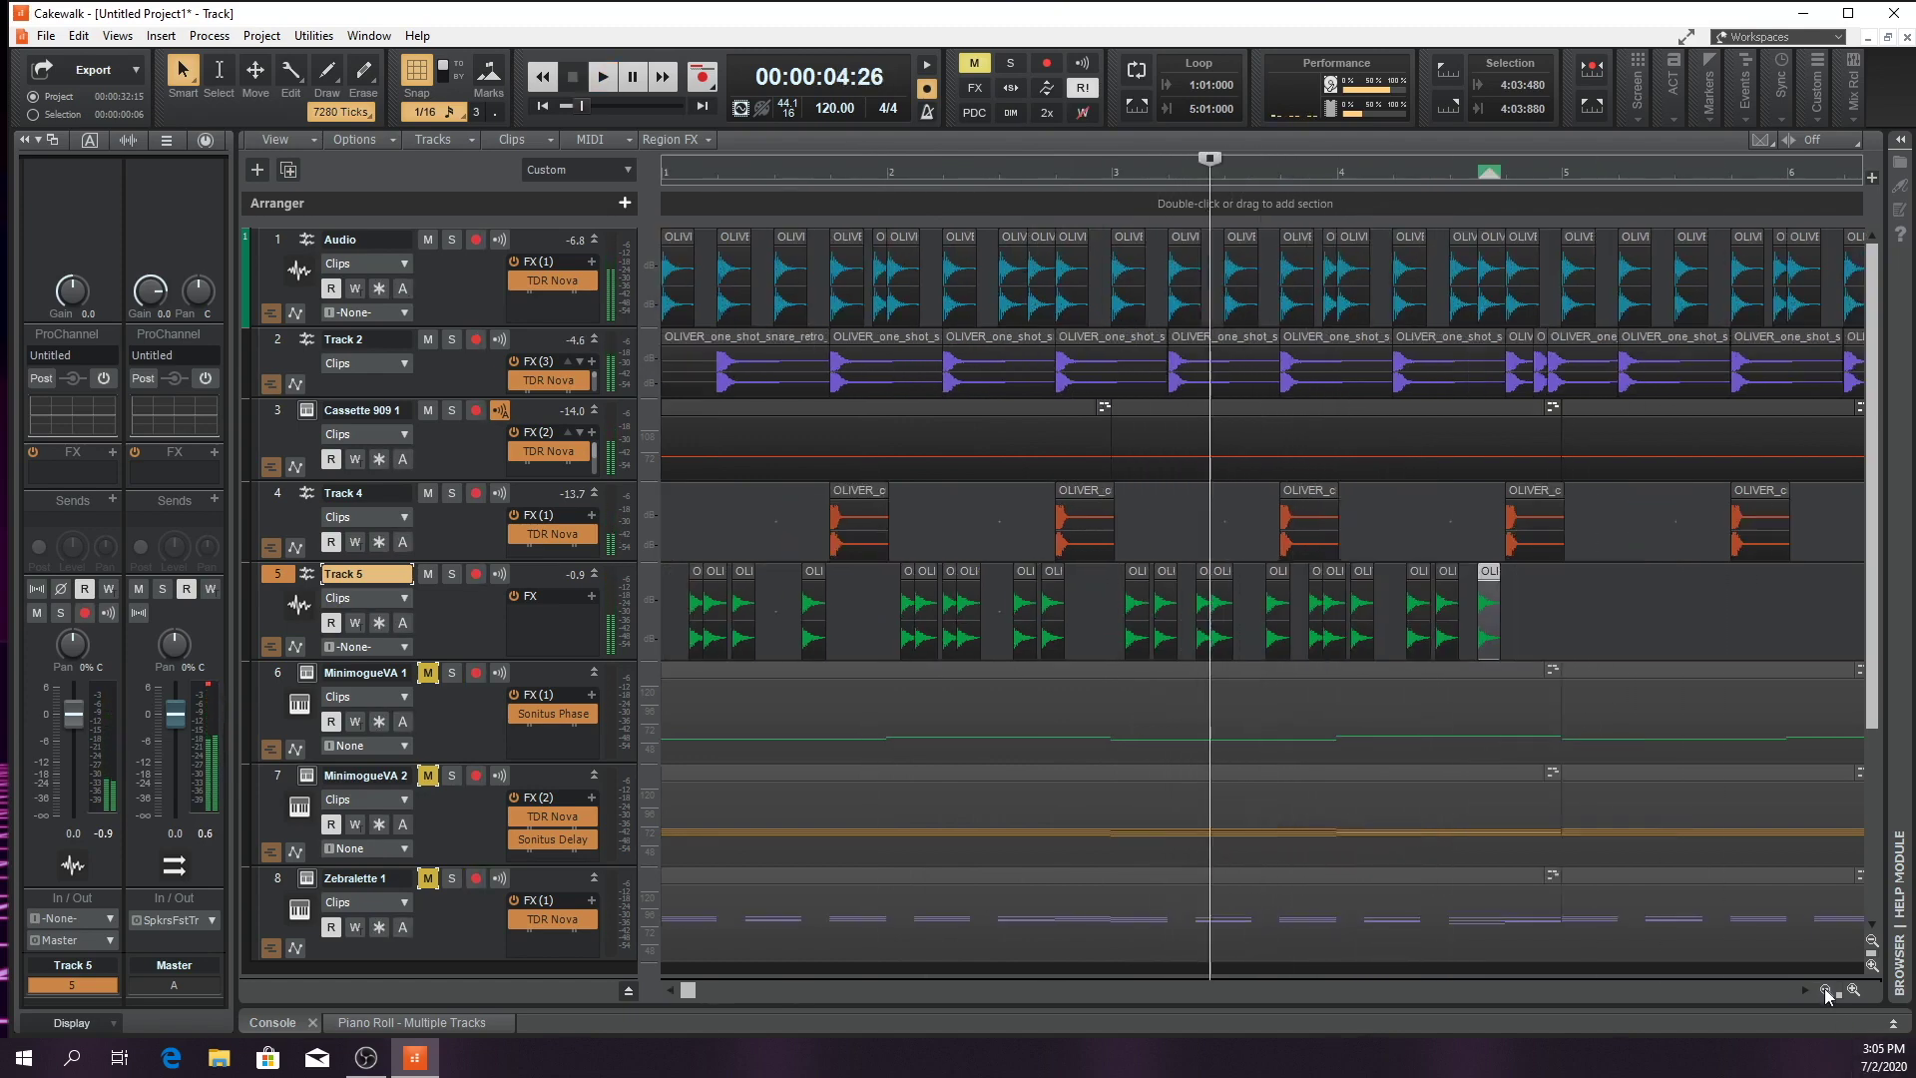
click(1826, 991)
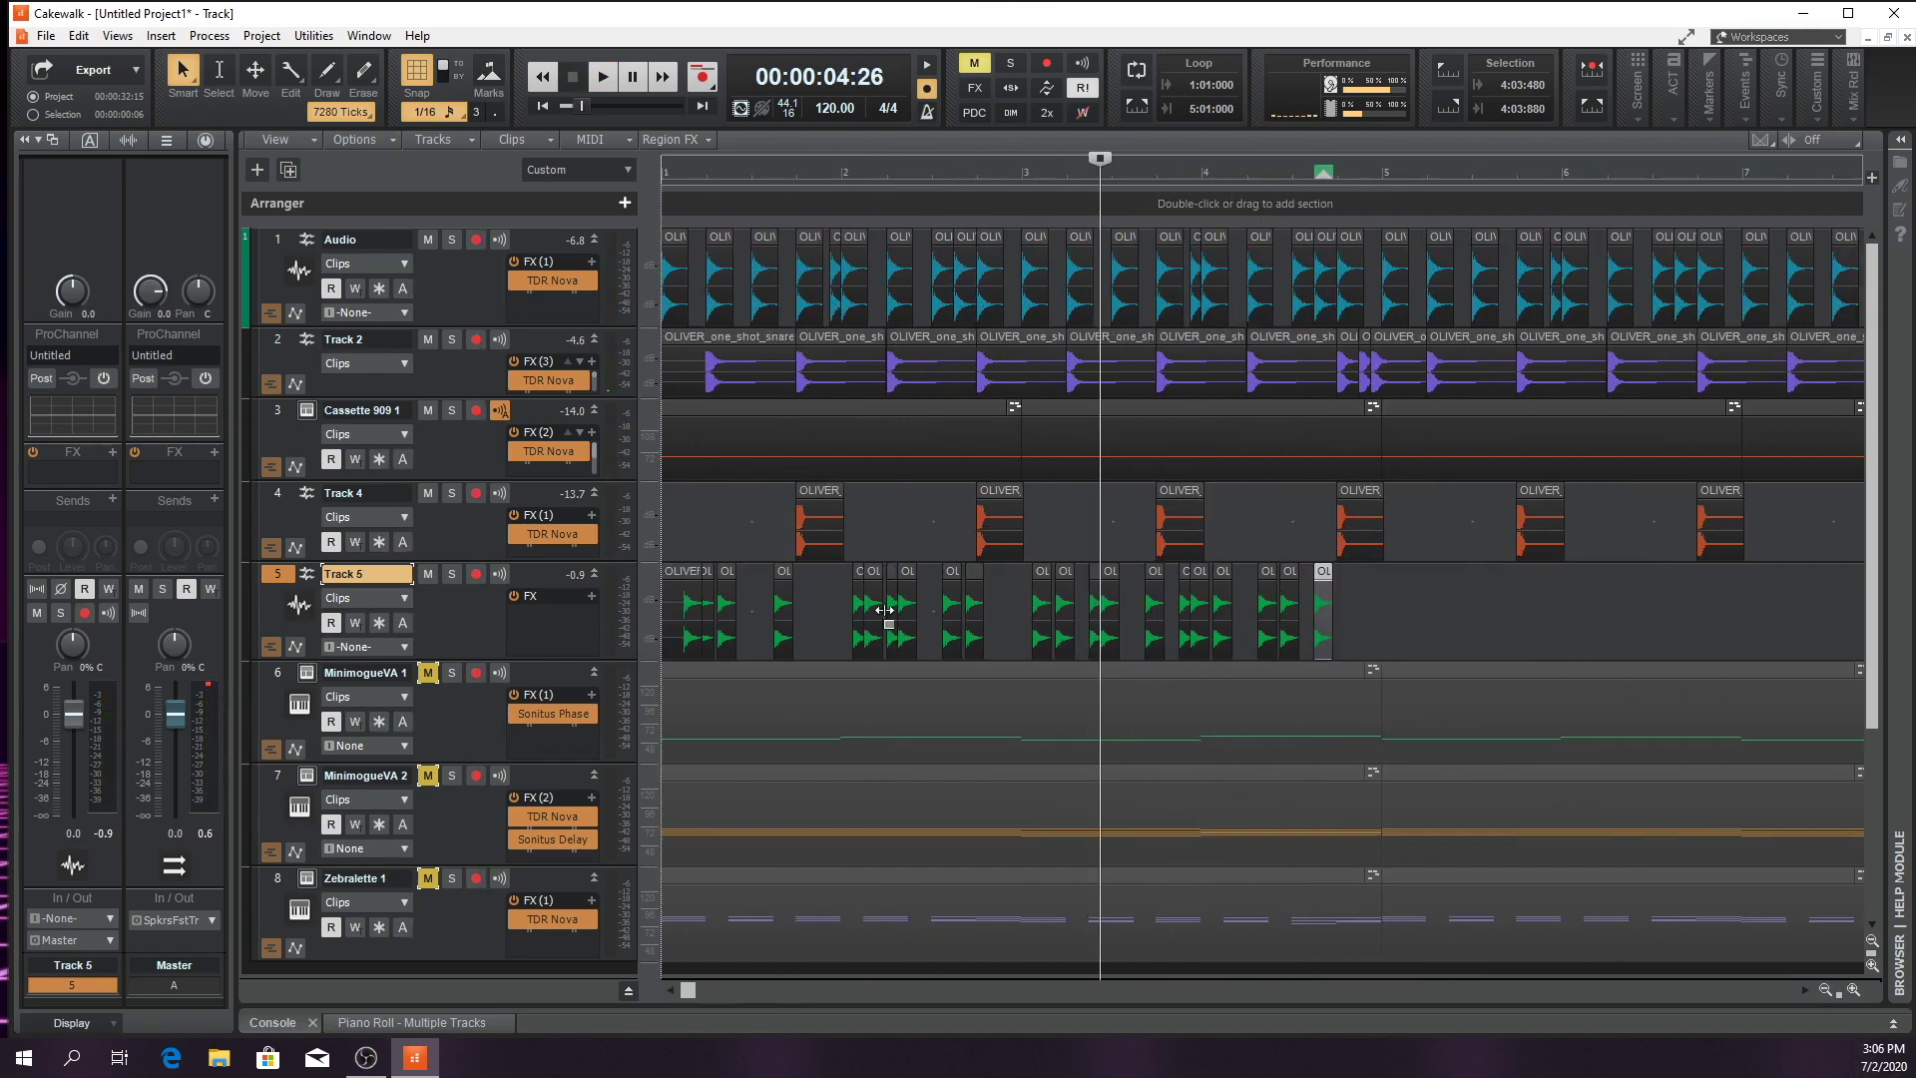
drag(1403, 617, 663, 633)
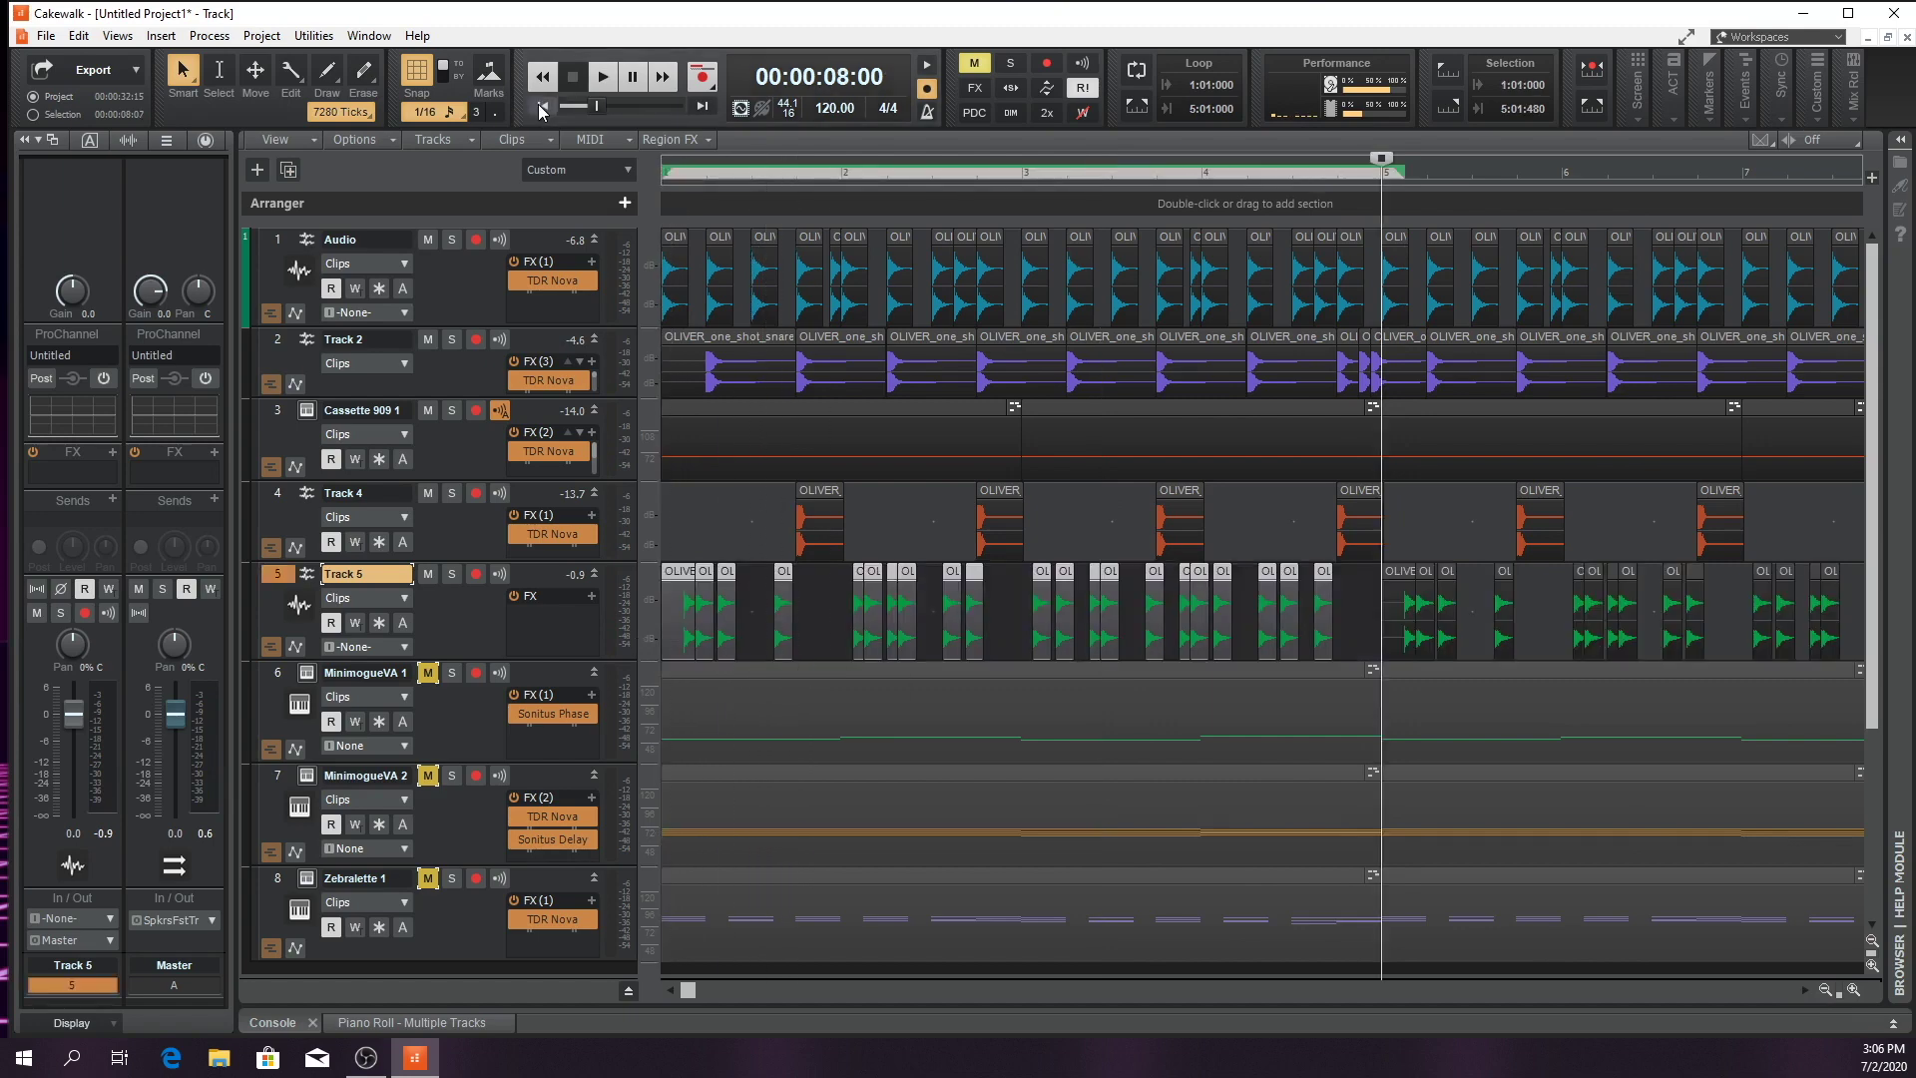
Lower Track 5's volume to -9.2 dB while auditioning the tambourine from the project start
click(542, 106)
key(space)
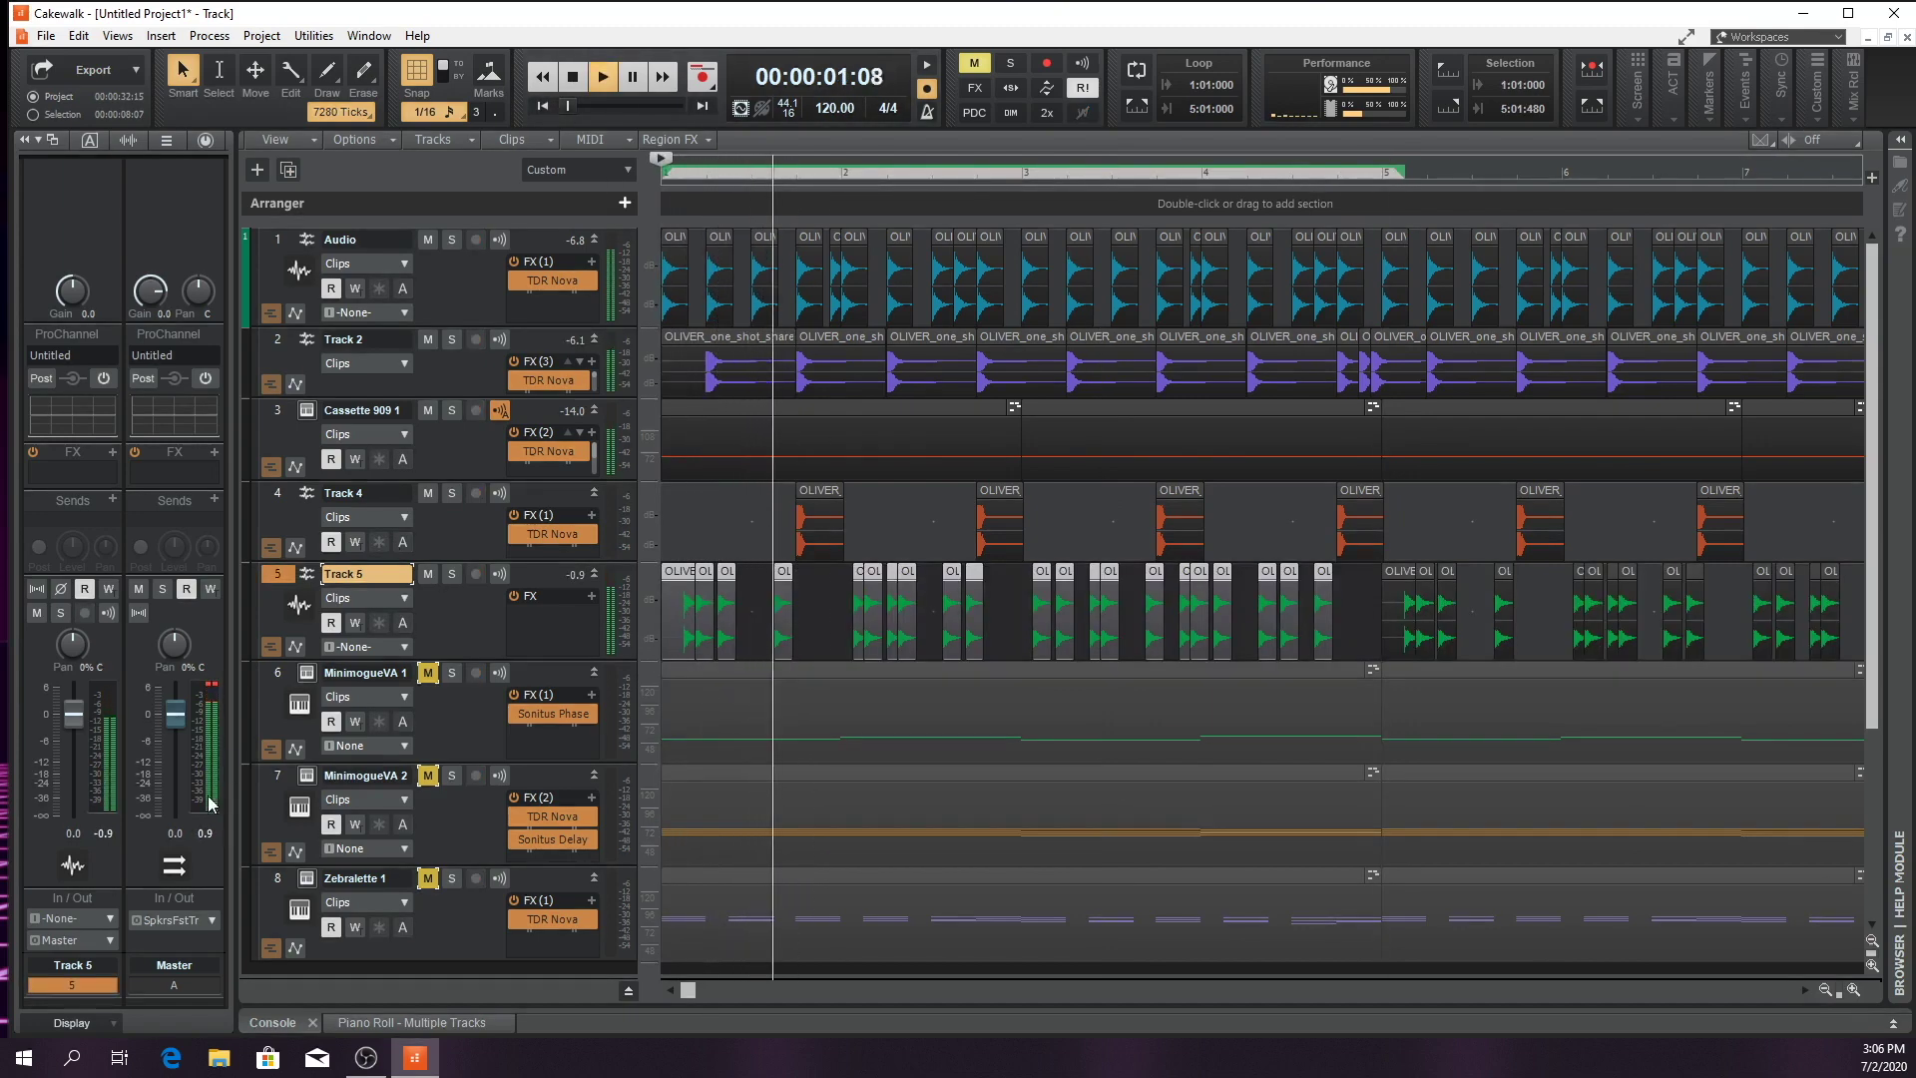
drag(75, 715, 75, 747)
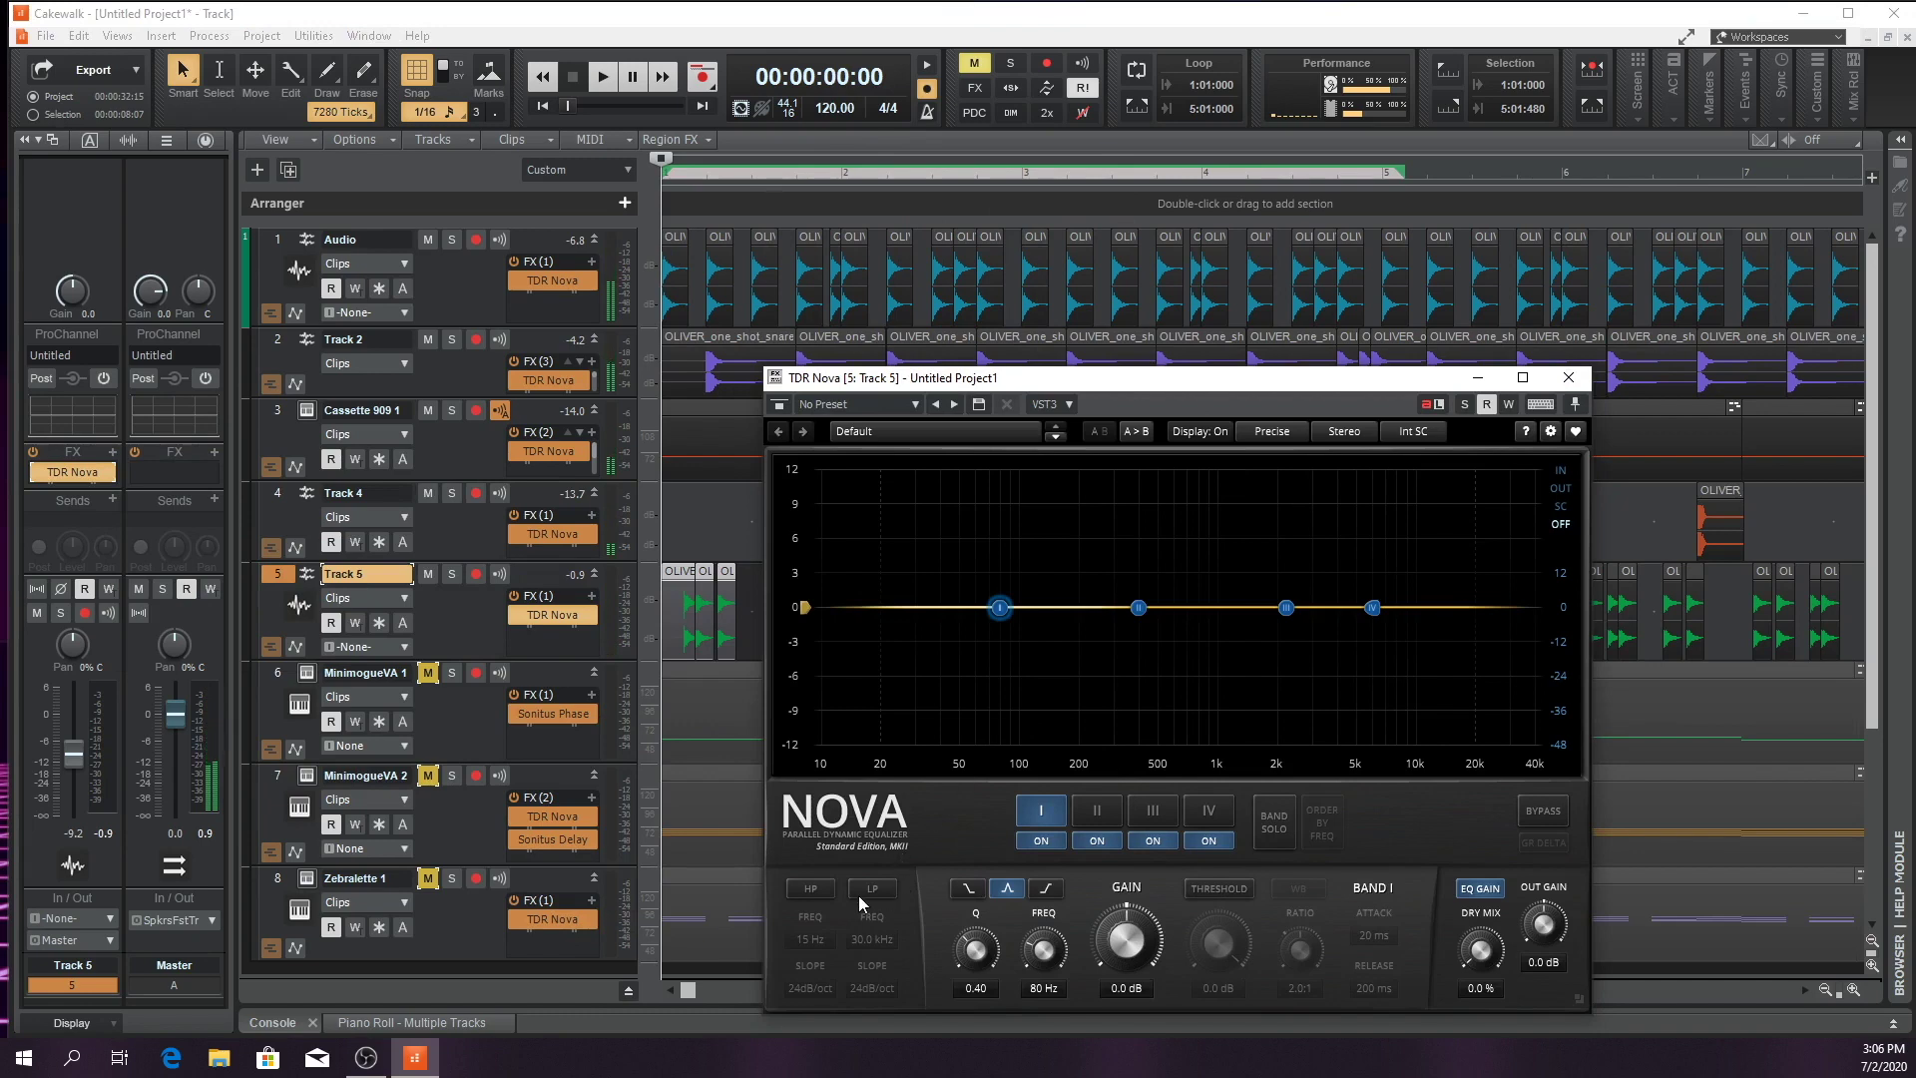
Insert TDR Nova on Track 5, enable its high-pass filter, and raise the cutoff above 237 Hz to thin out the tambourine
drag(876, 622, 891, 616)
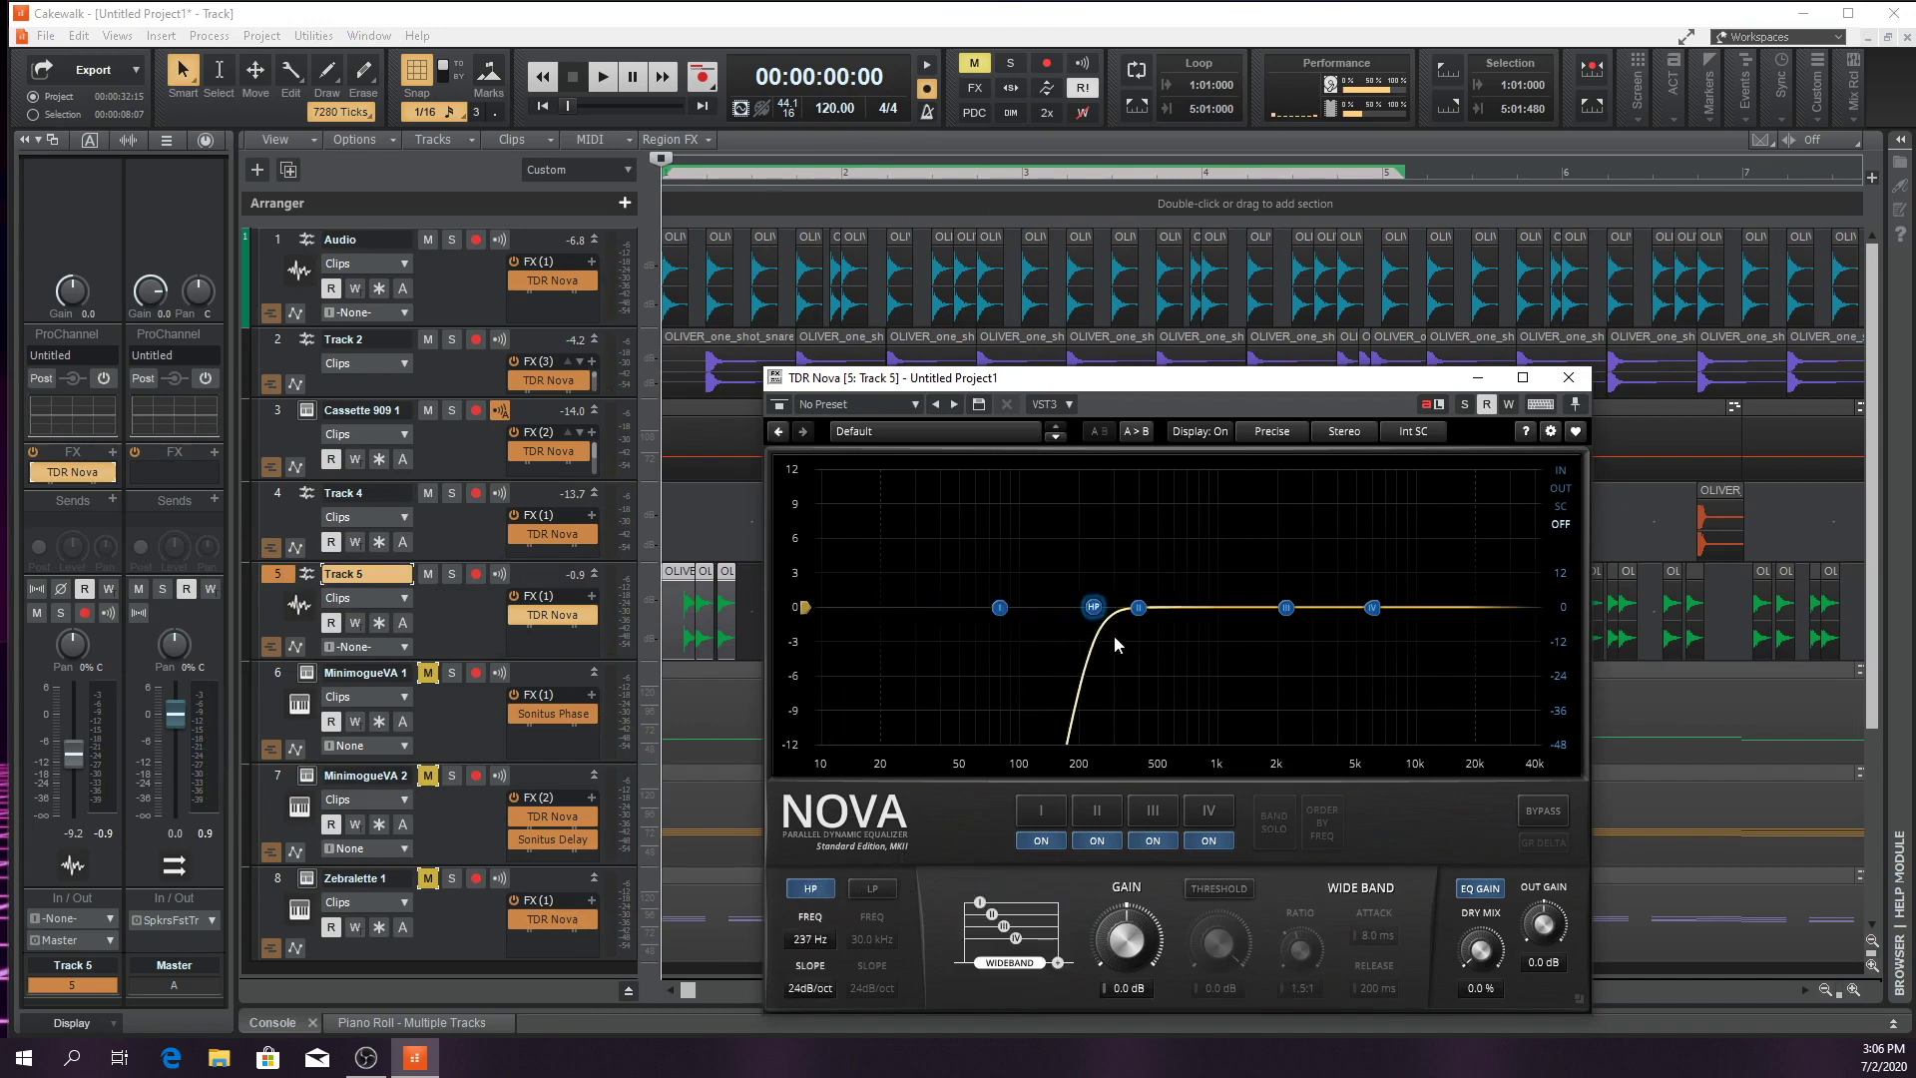
drag(1156, 641, 1219, 643)
key(space)
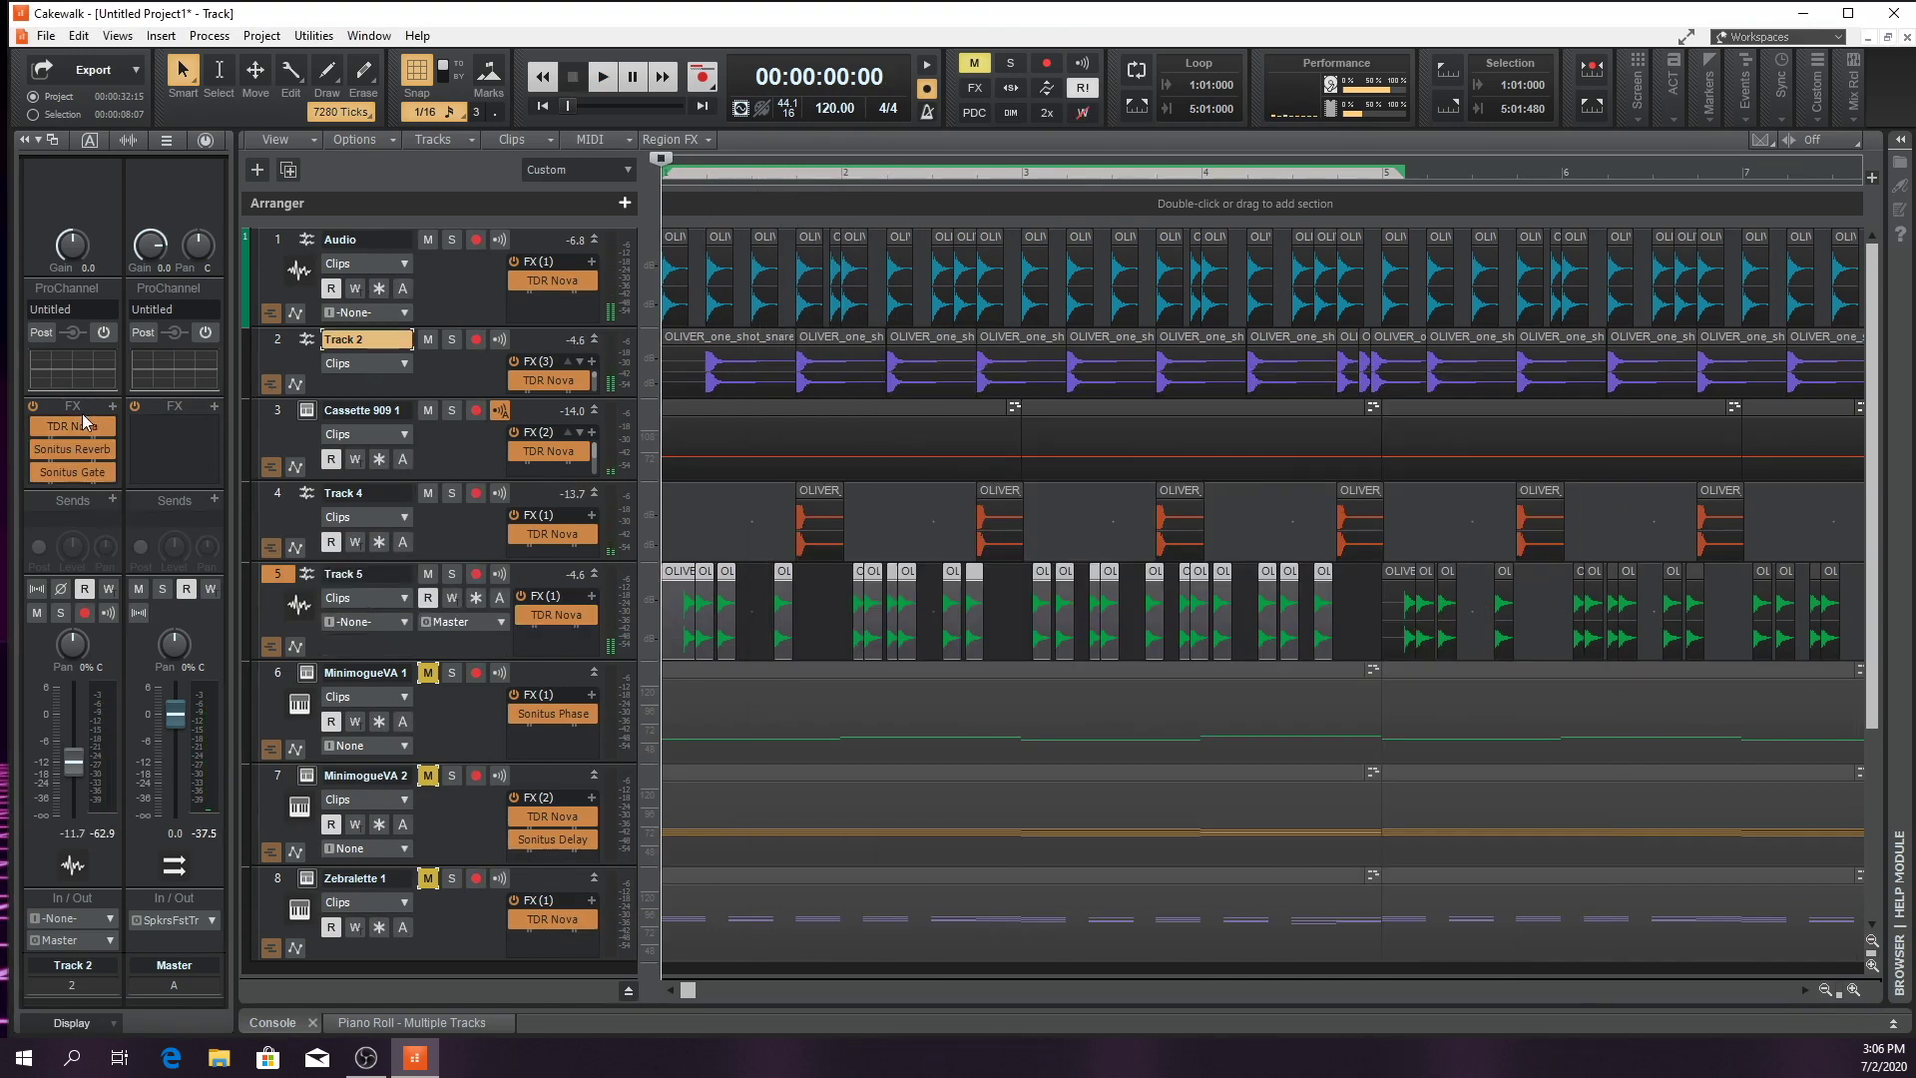
Boost band IV of Track 2's TDR Nova to 6.3 dB at 4.5 kHz and audition the brighter snare
double_click(85, 422)
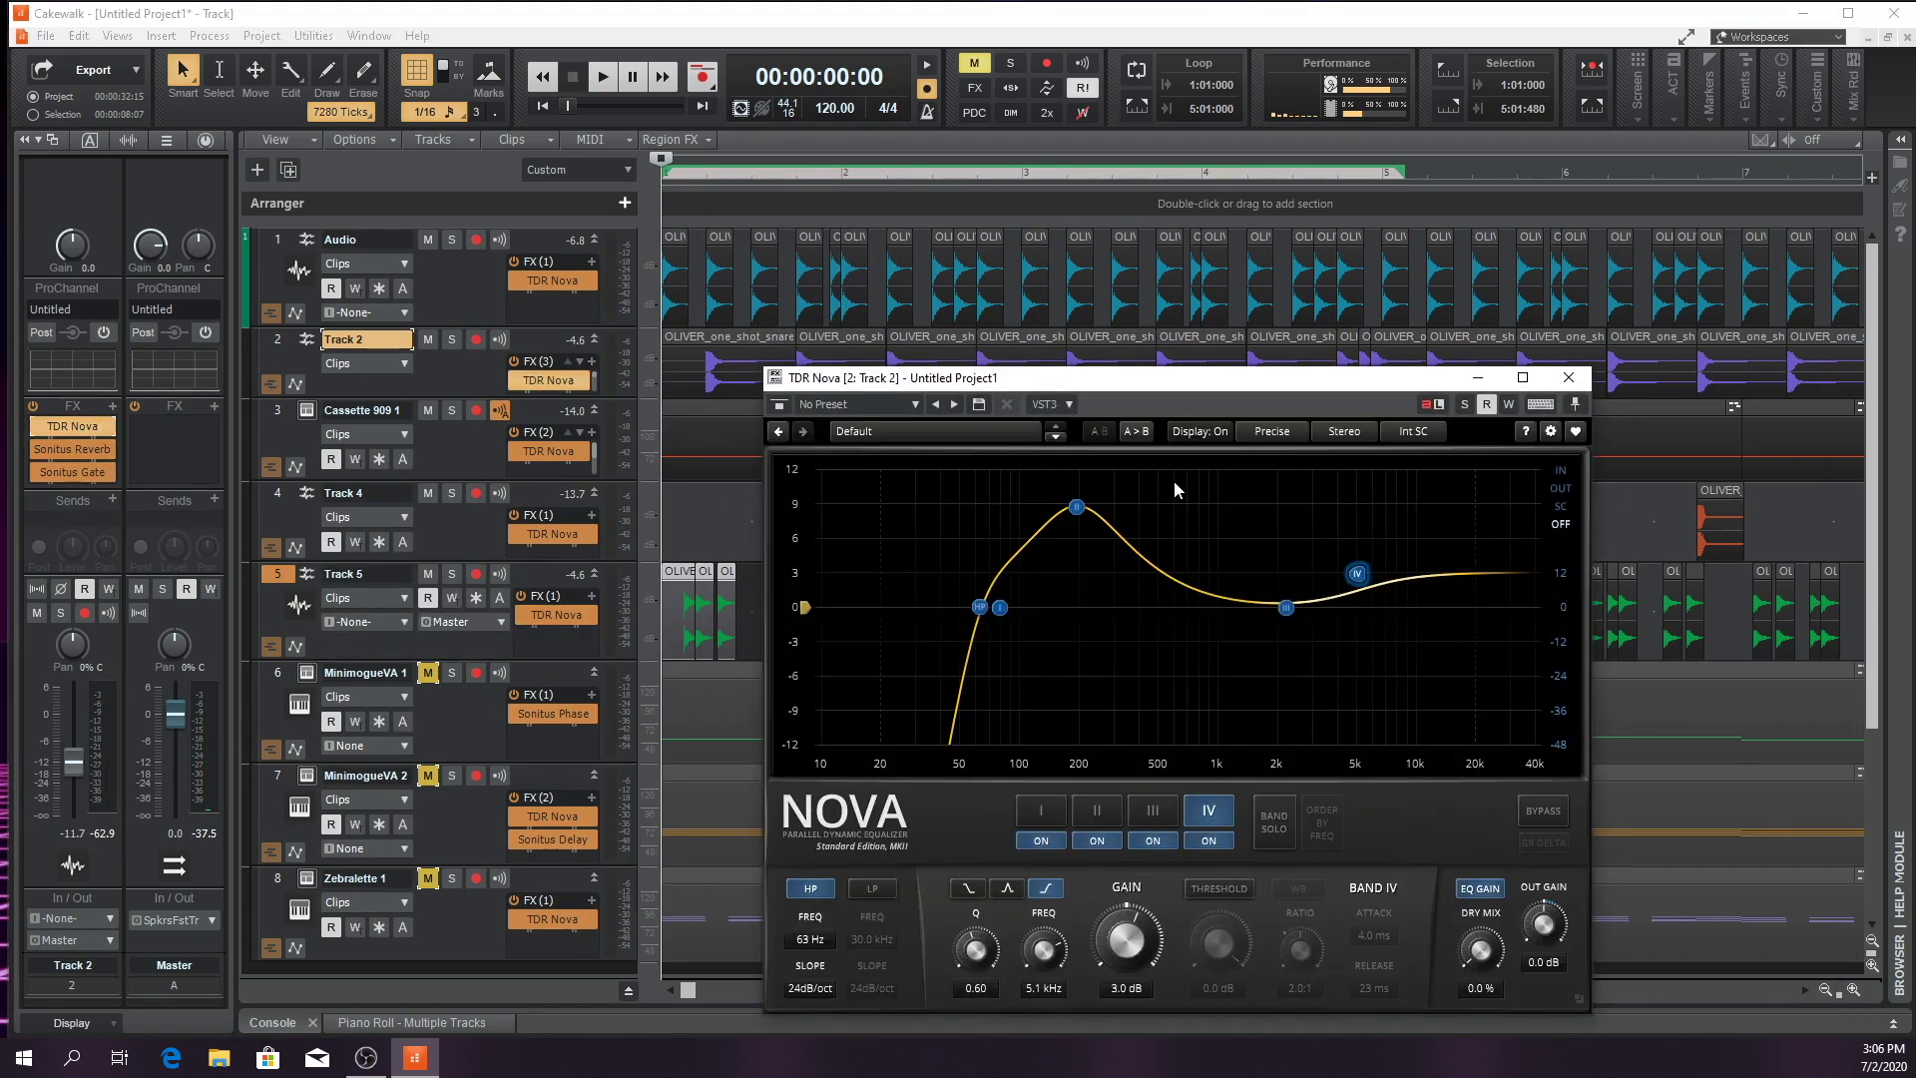
drag(1373, 585, 1355, 556)
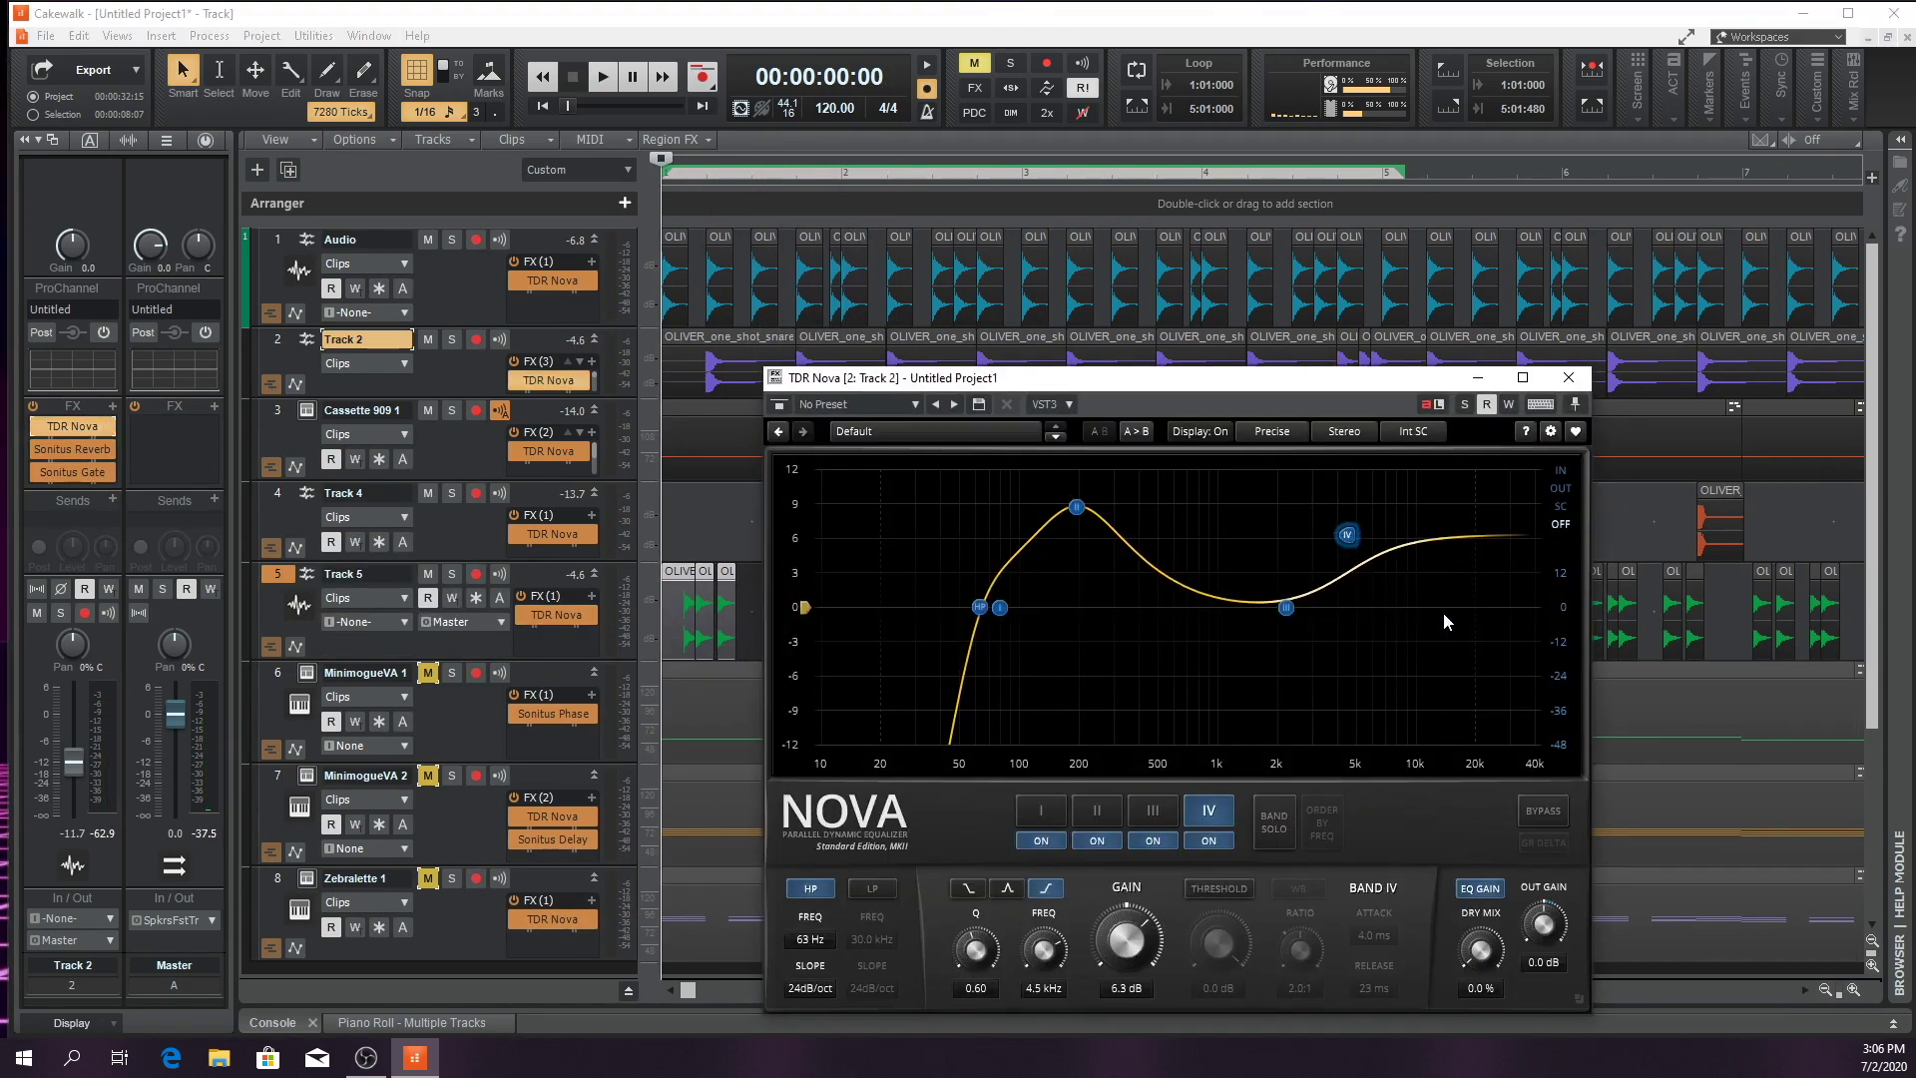
key(space)
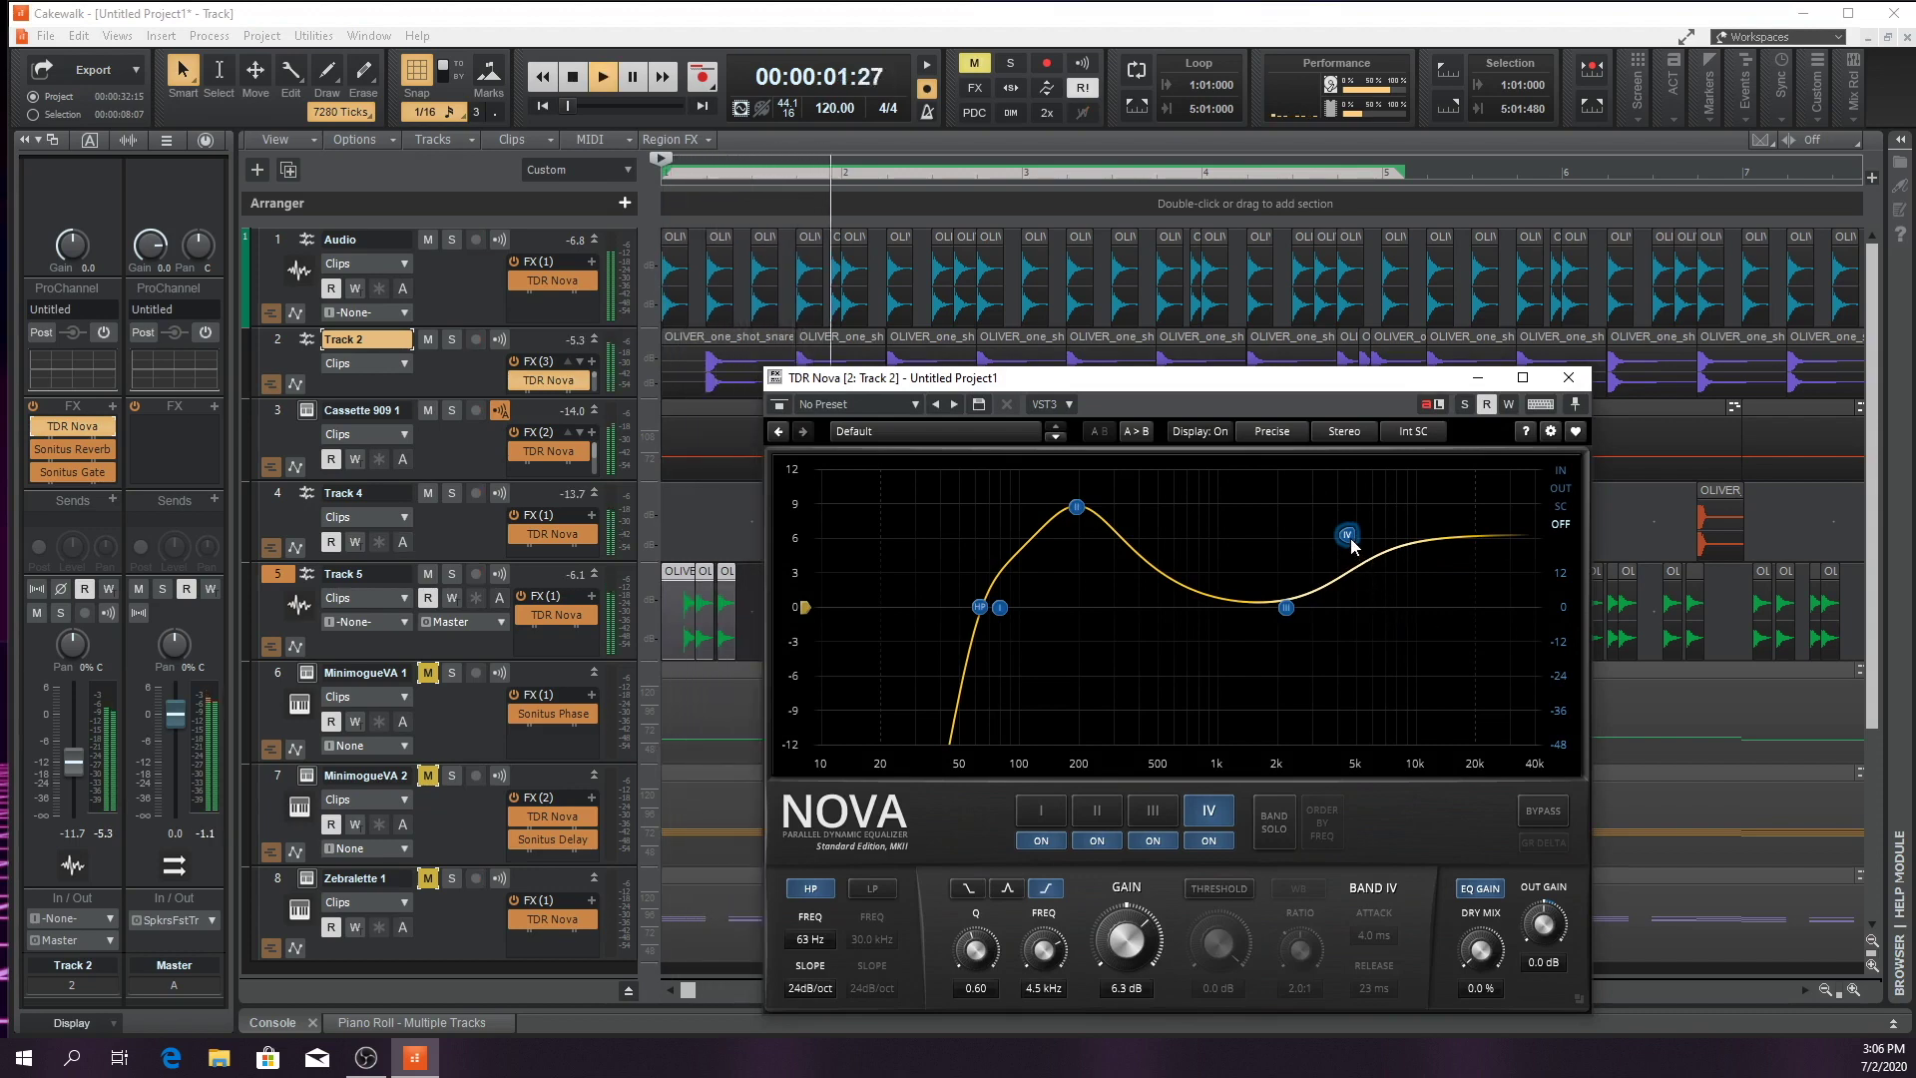
click(1569, 377)
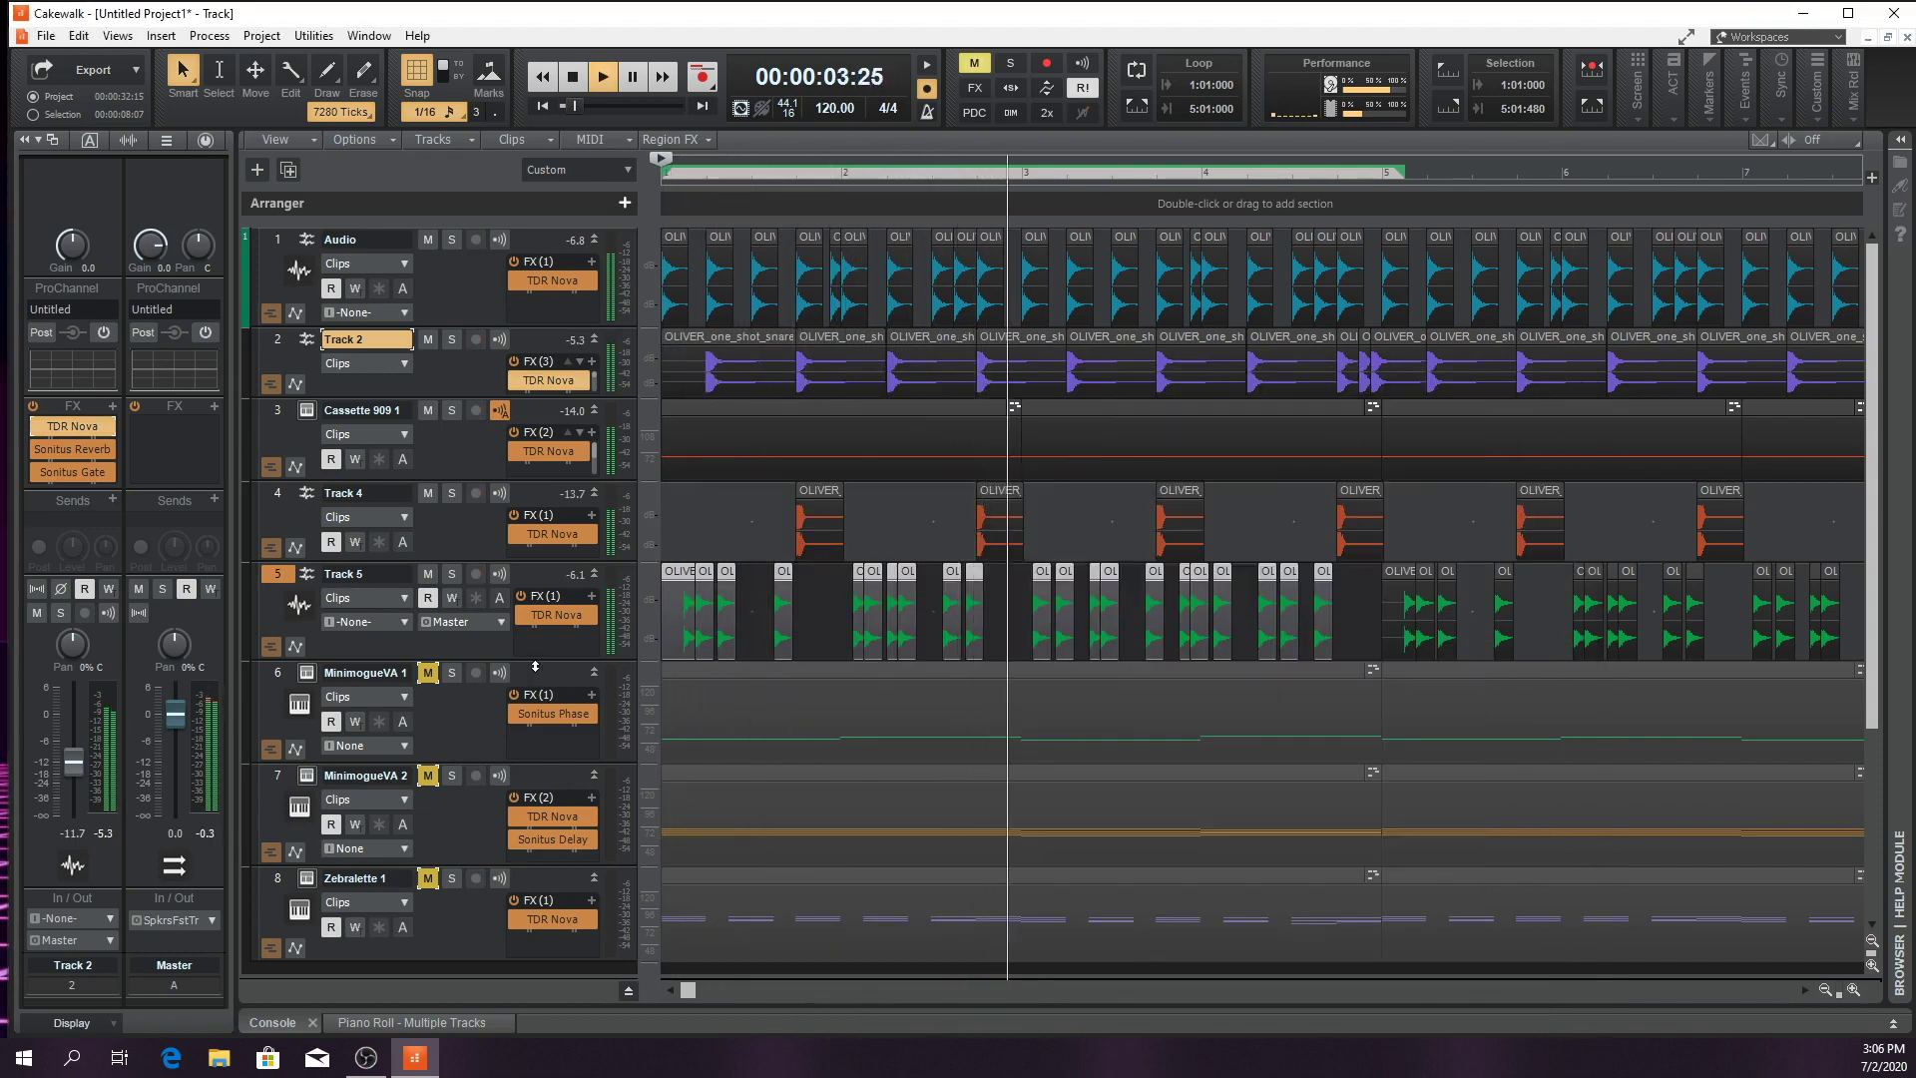
key(space)
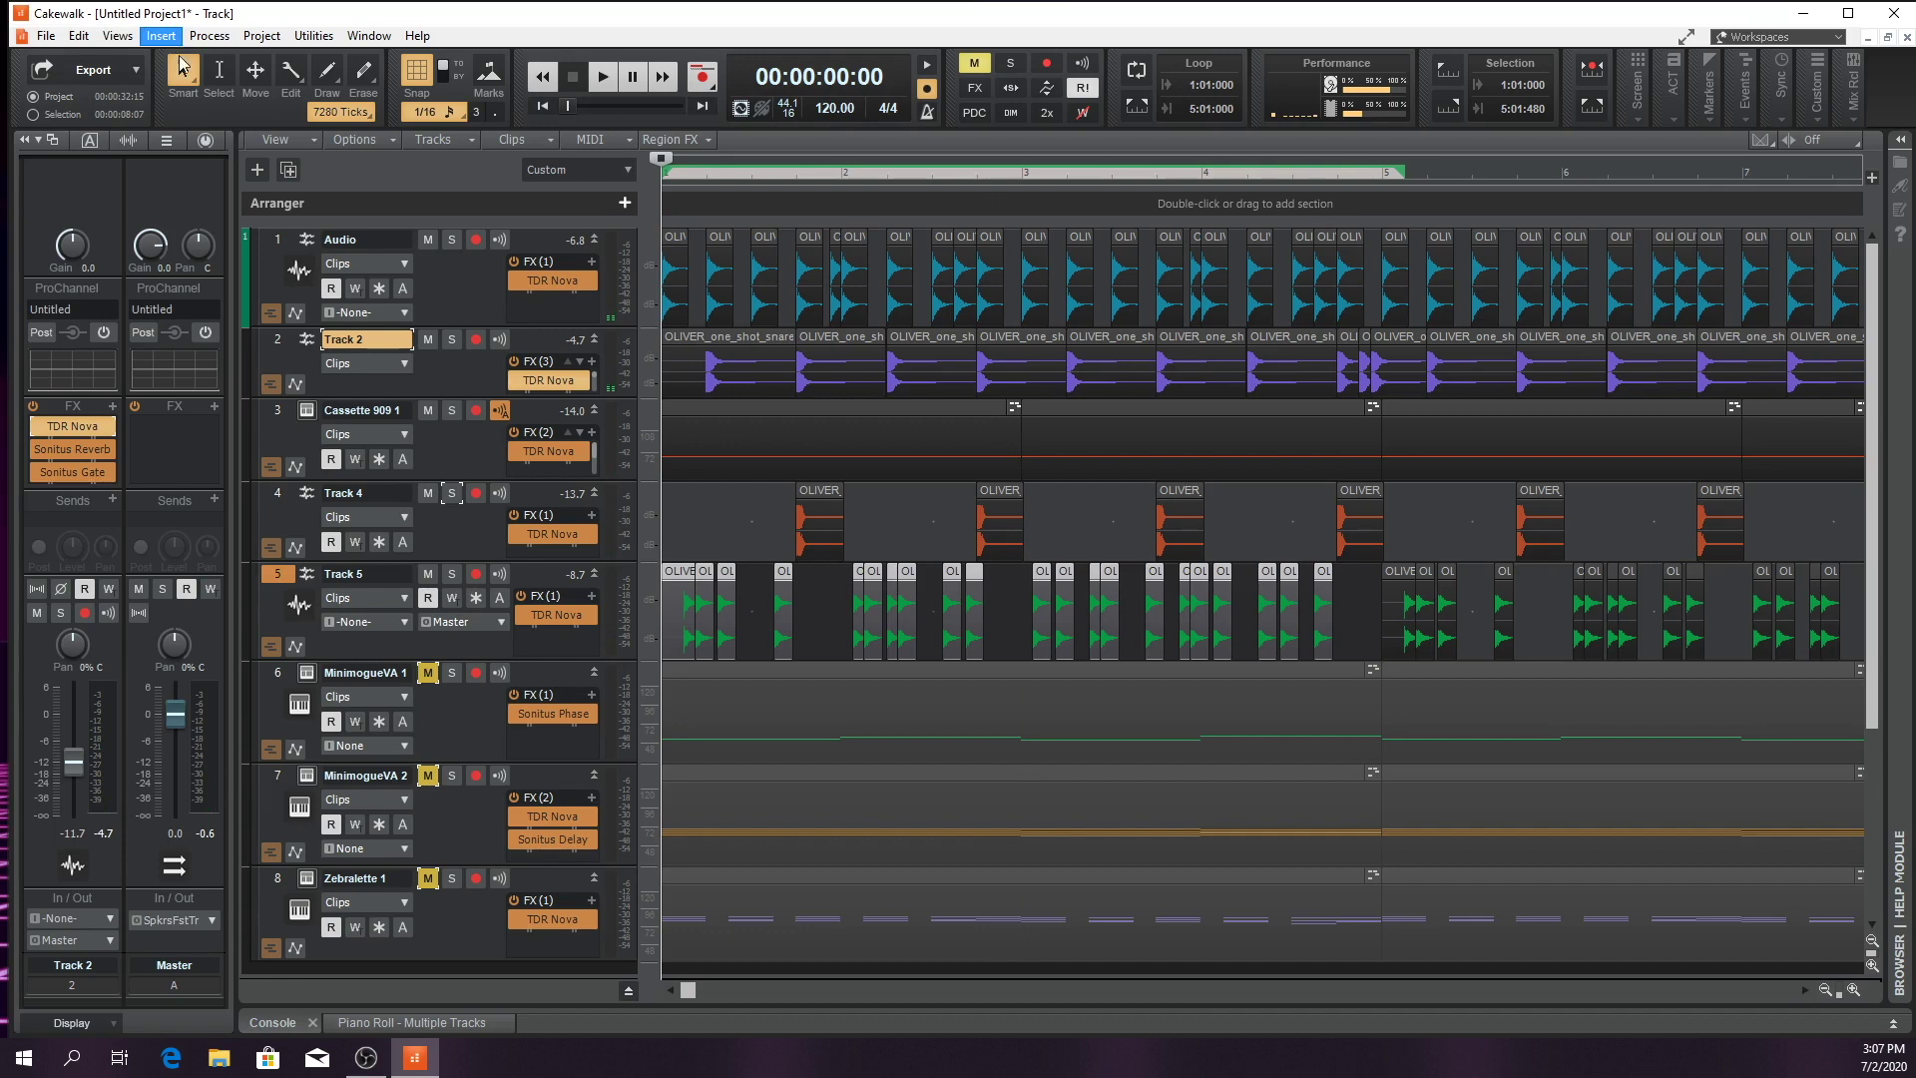
Insert a new audio track and reorder it to sit directly below Track 2
click(182, 57)
scroll(335, 878, down, 5)
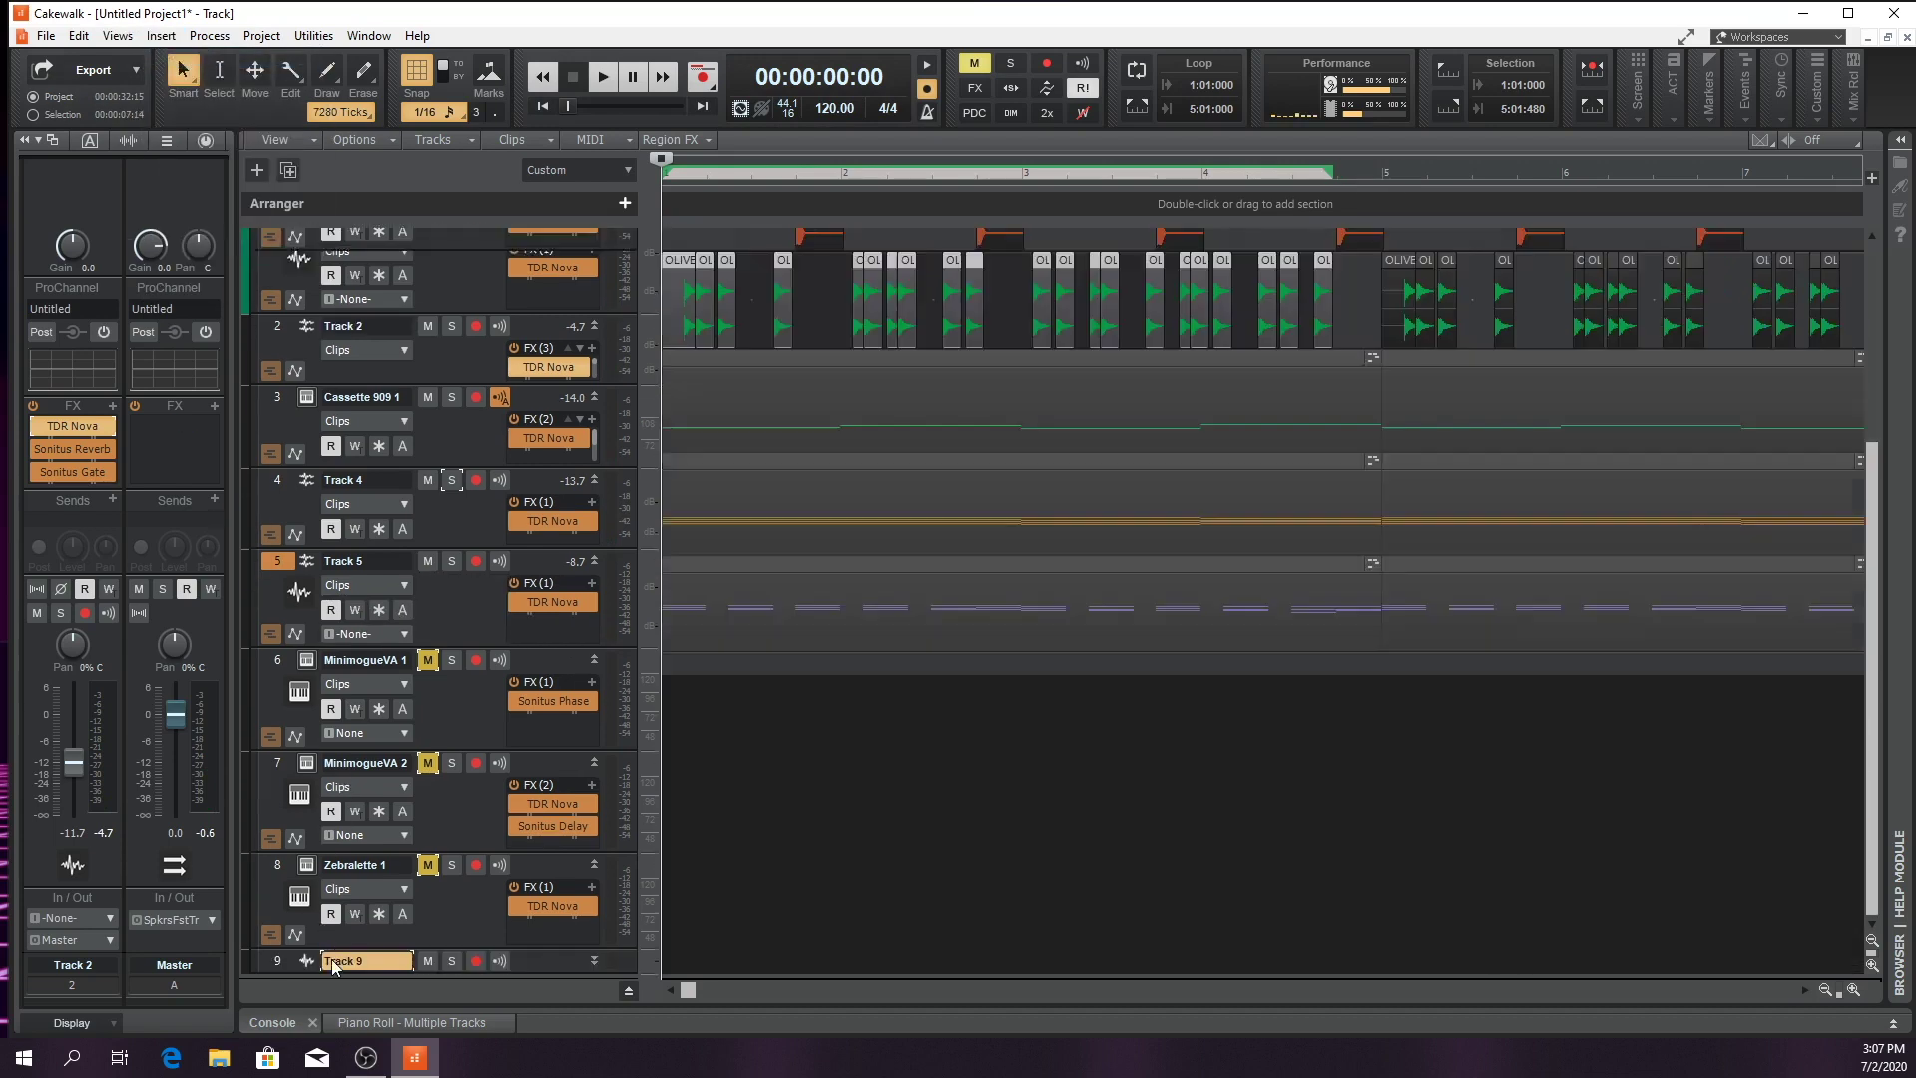
scroll(310, 744, up, 3)
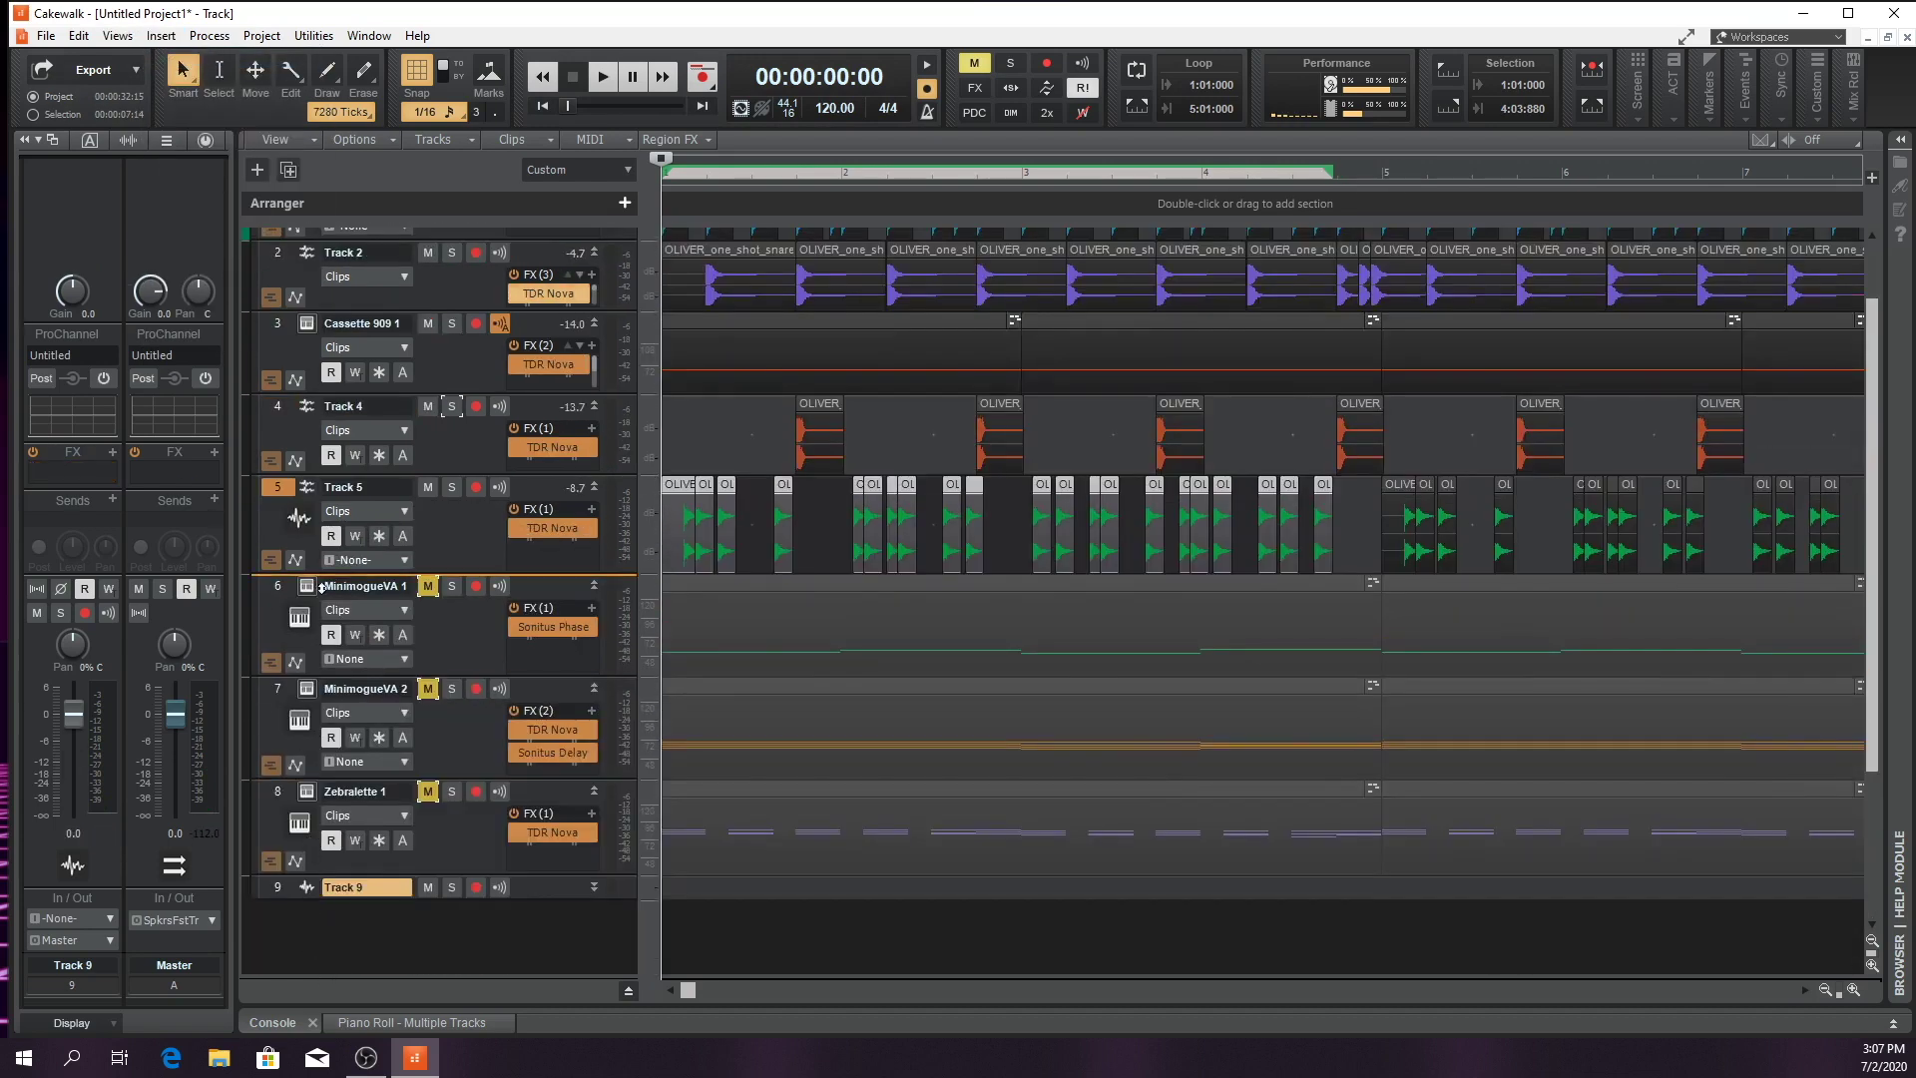
drag(354, 379, 354, 366)
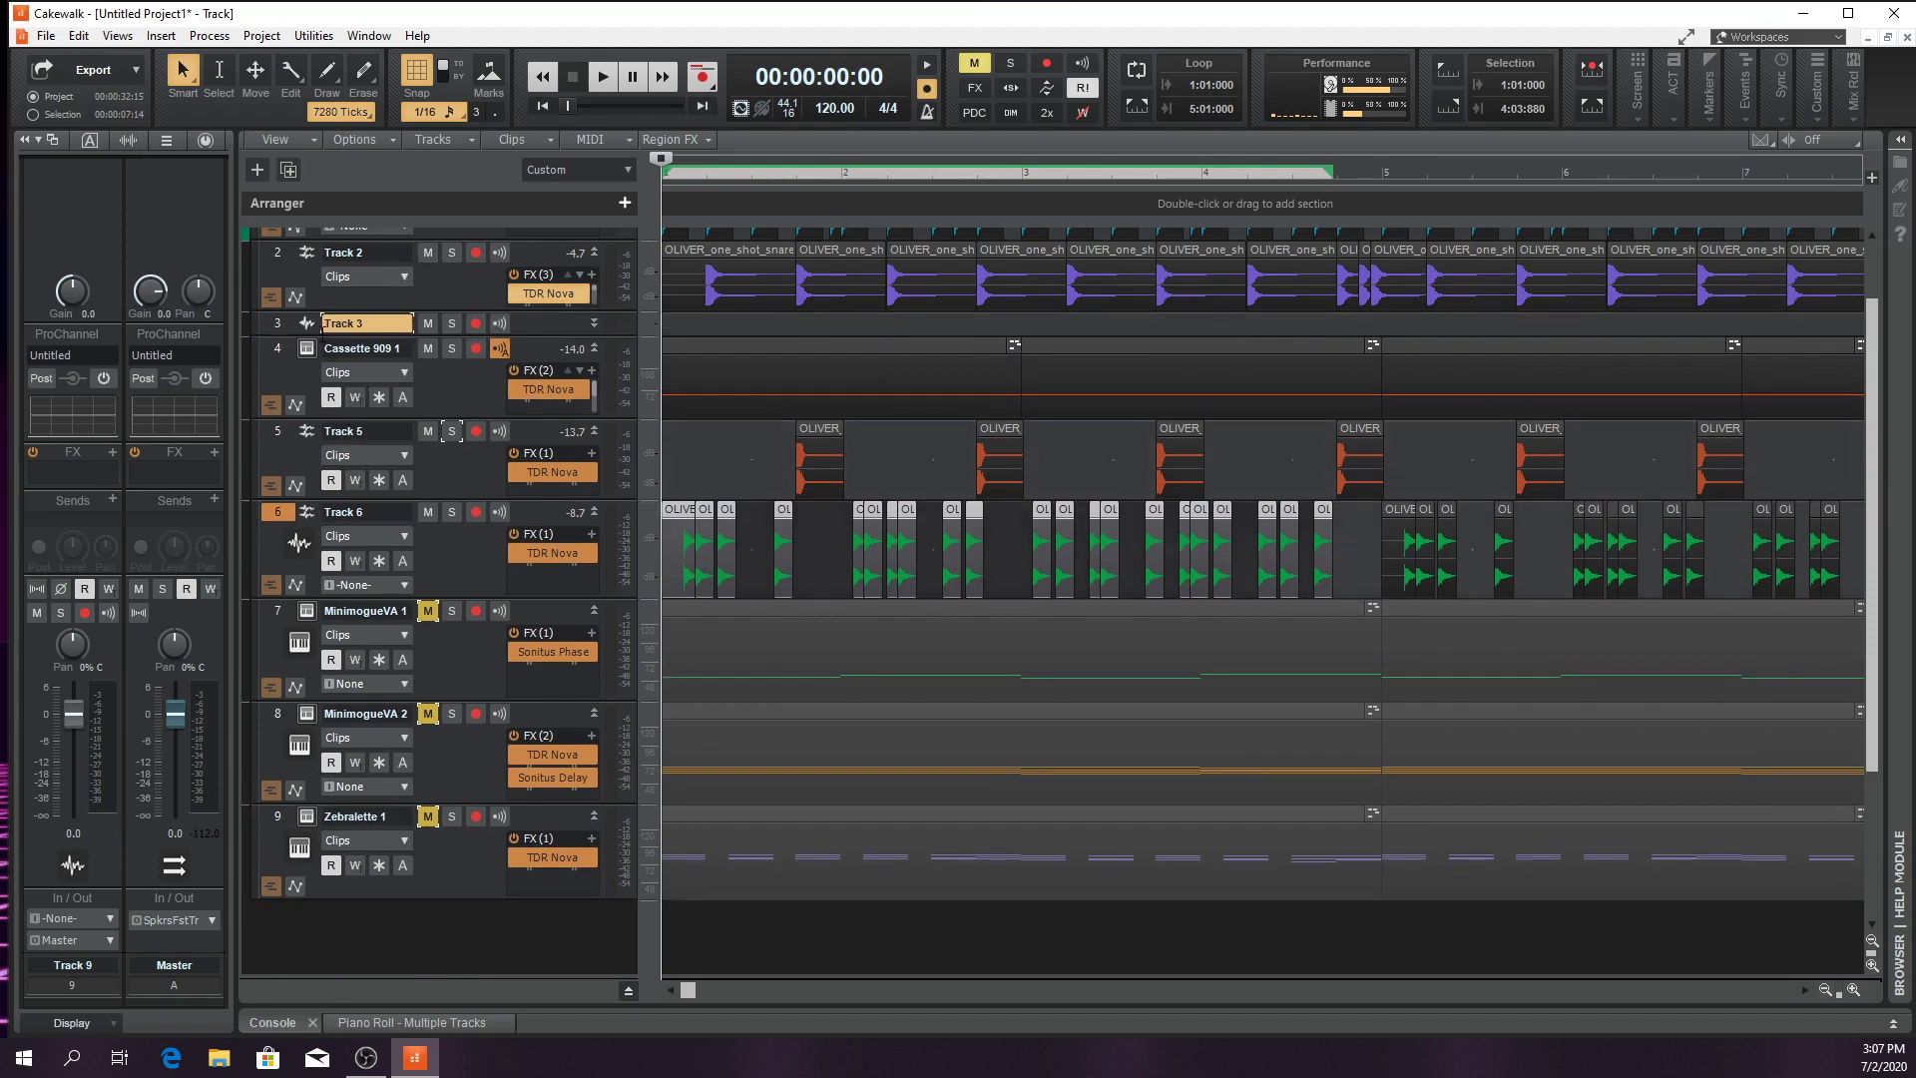
scroll(457, 459, up, 1)
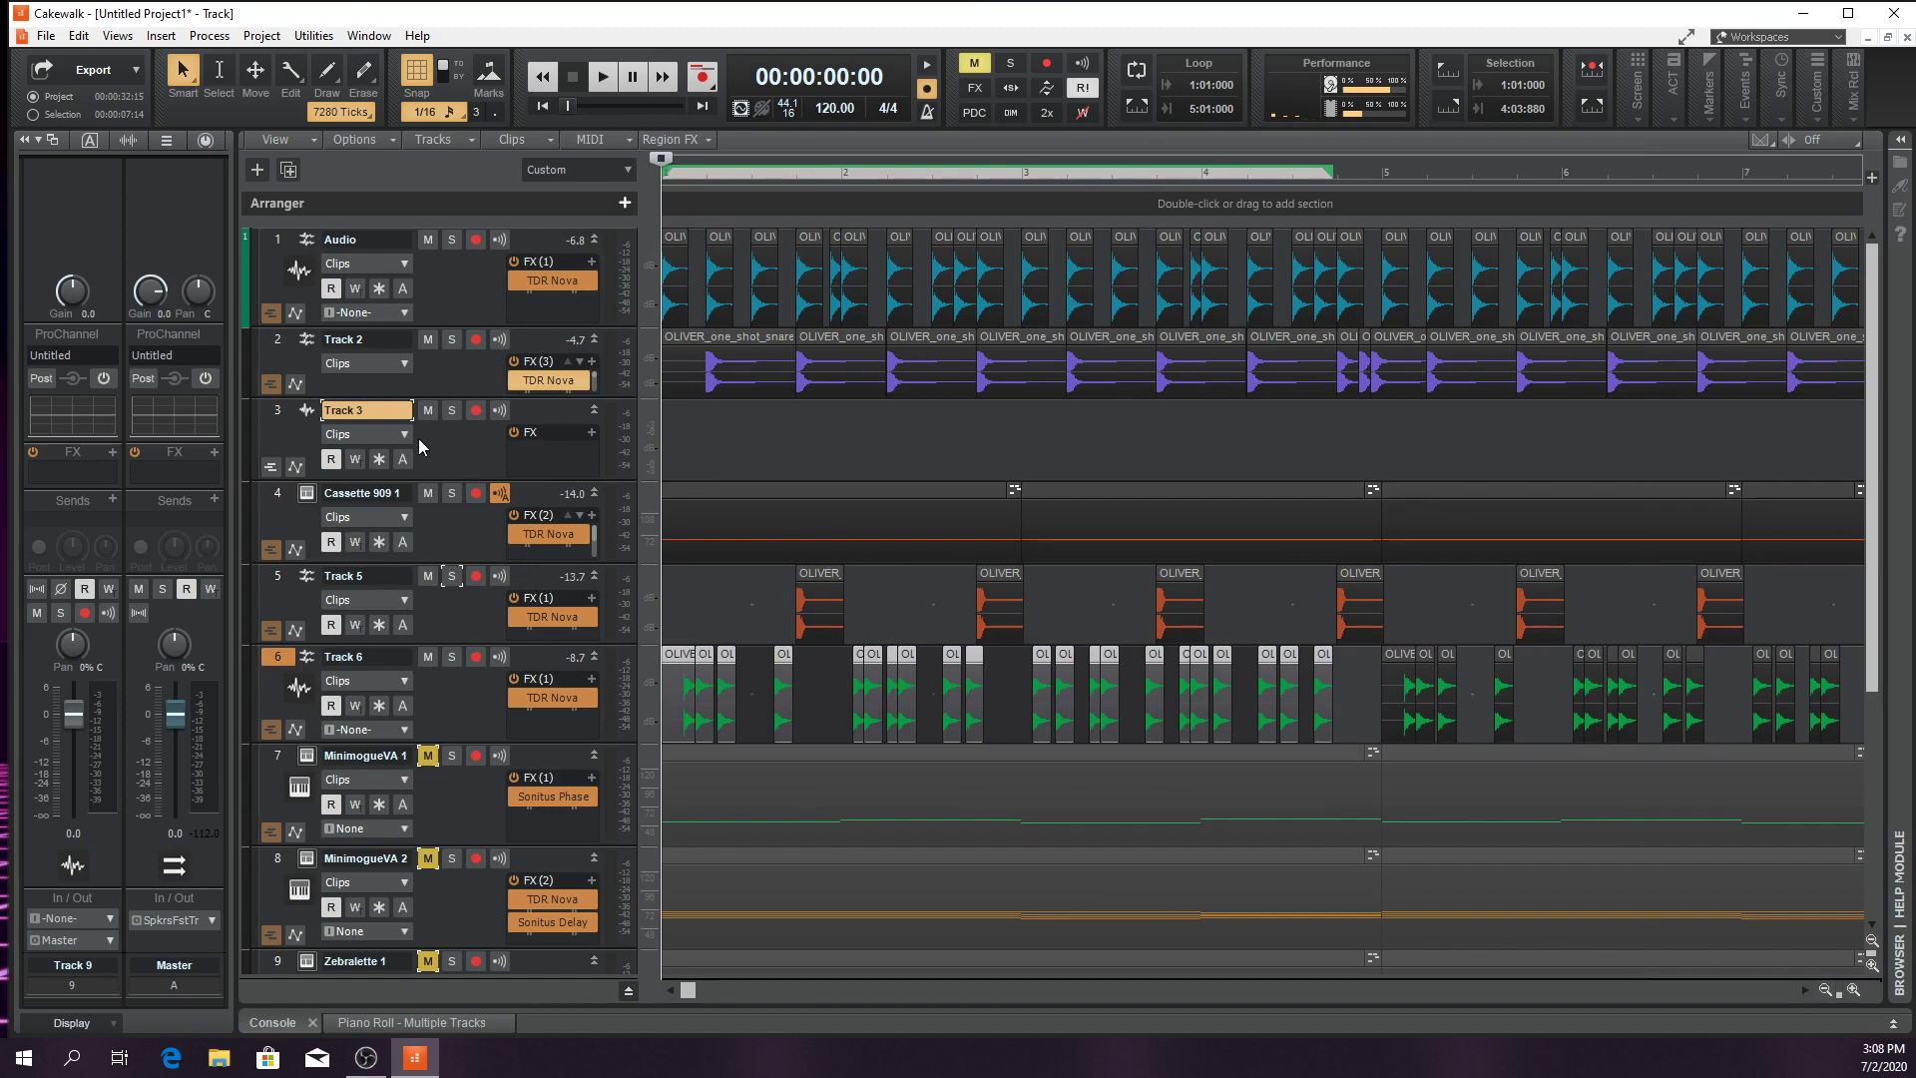
Import OLIVER_percussion_one_shot_tom_gated_01 into Track 3, move it to 4:03:240 near the end of bar 4, and play it with the drums
click(57, 37)
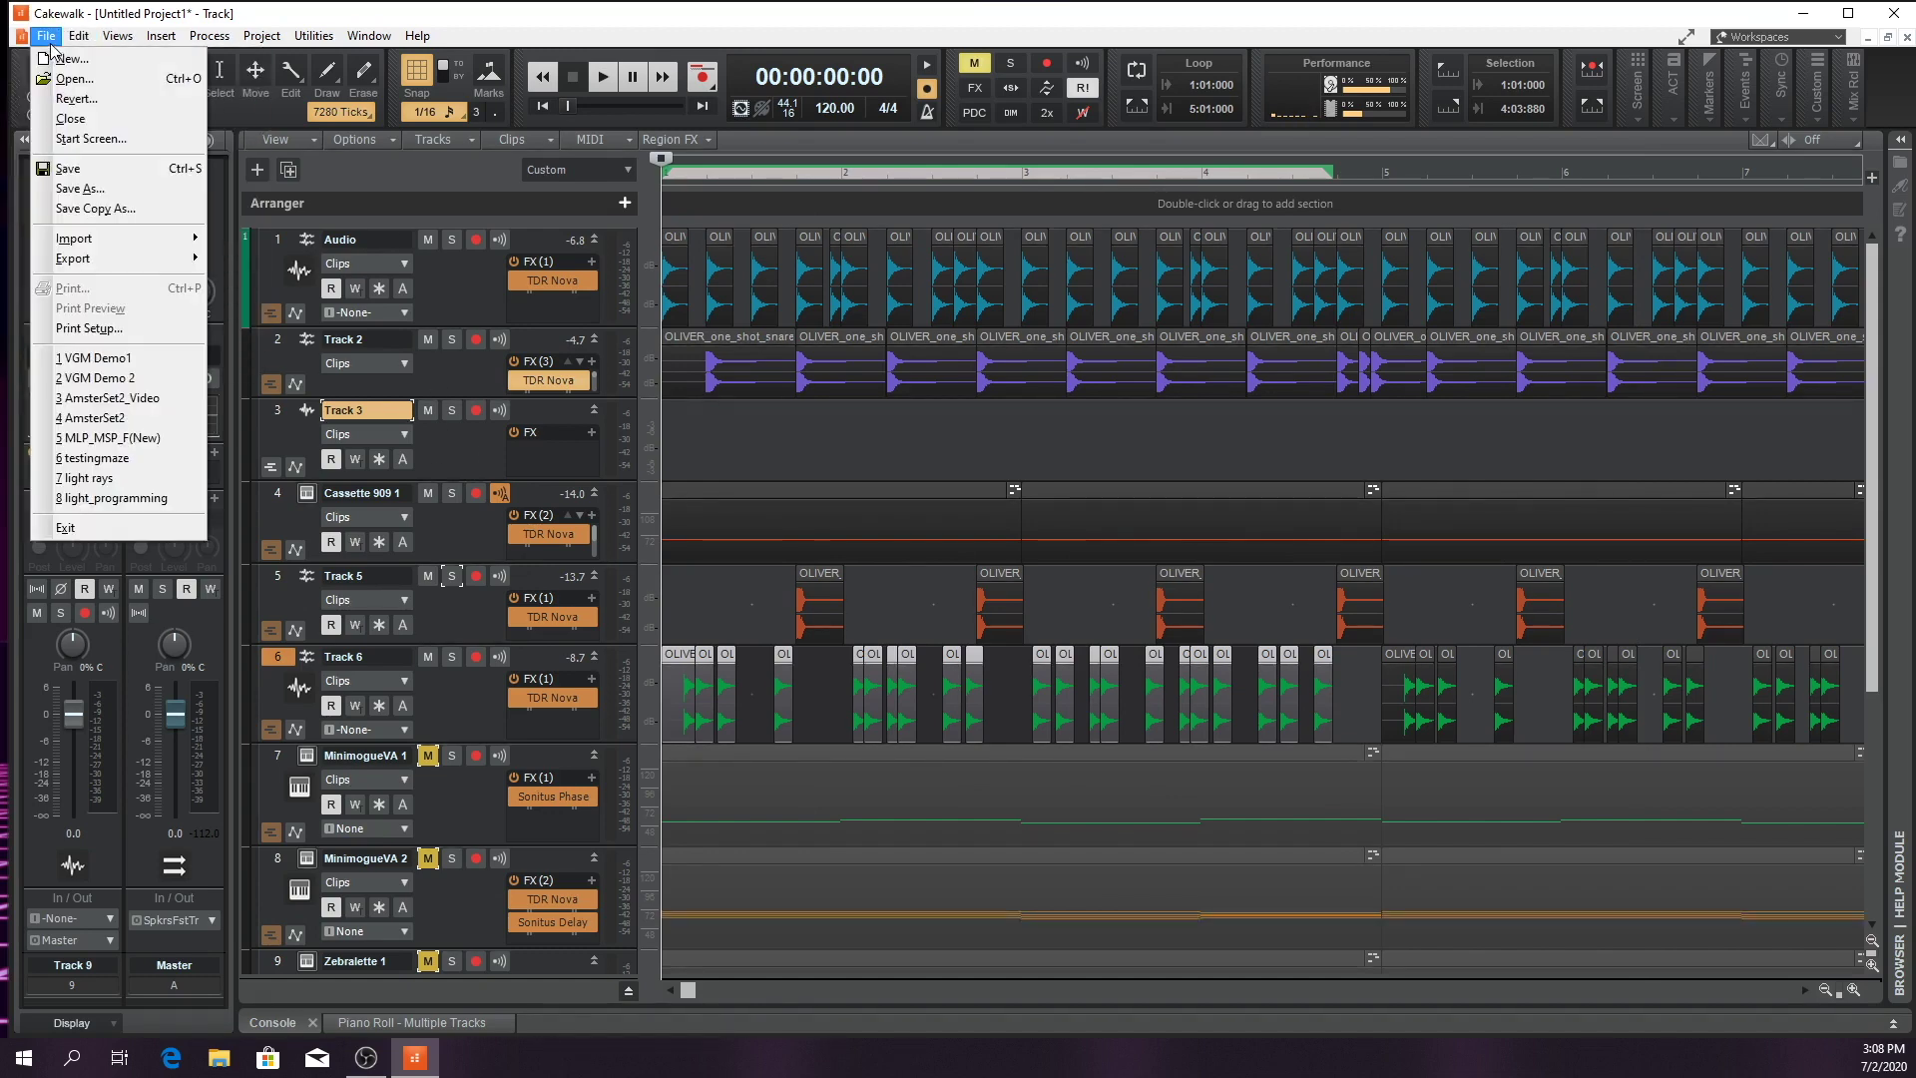
mouse_move(147, 251)
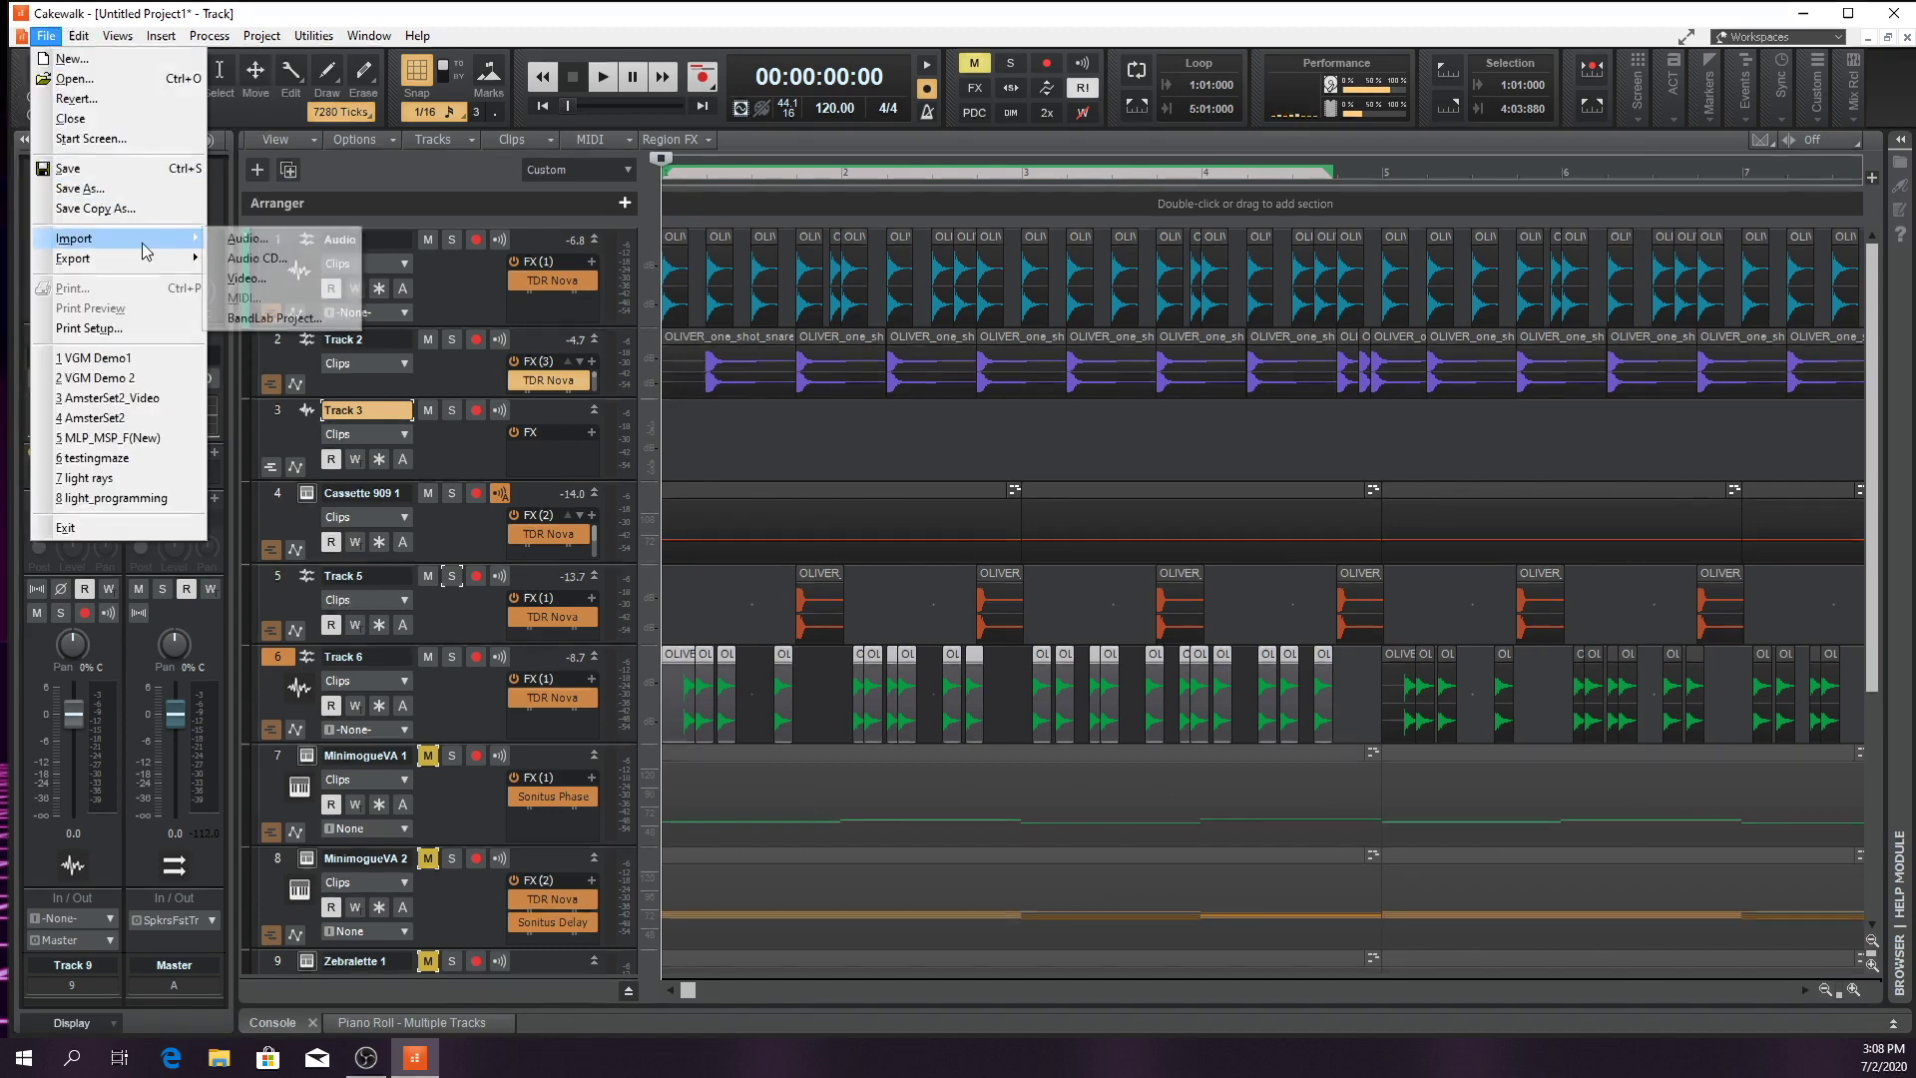
click(297, 244)
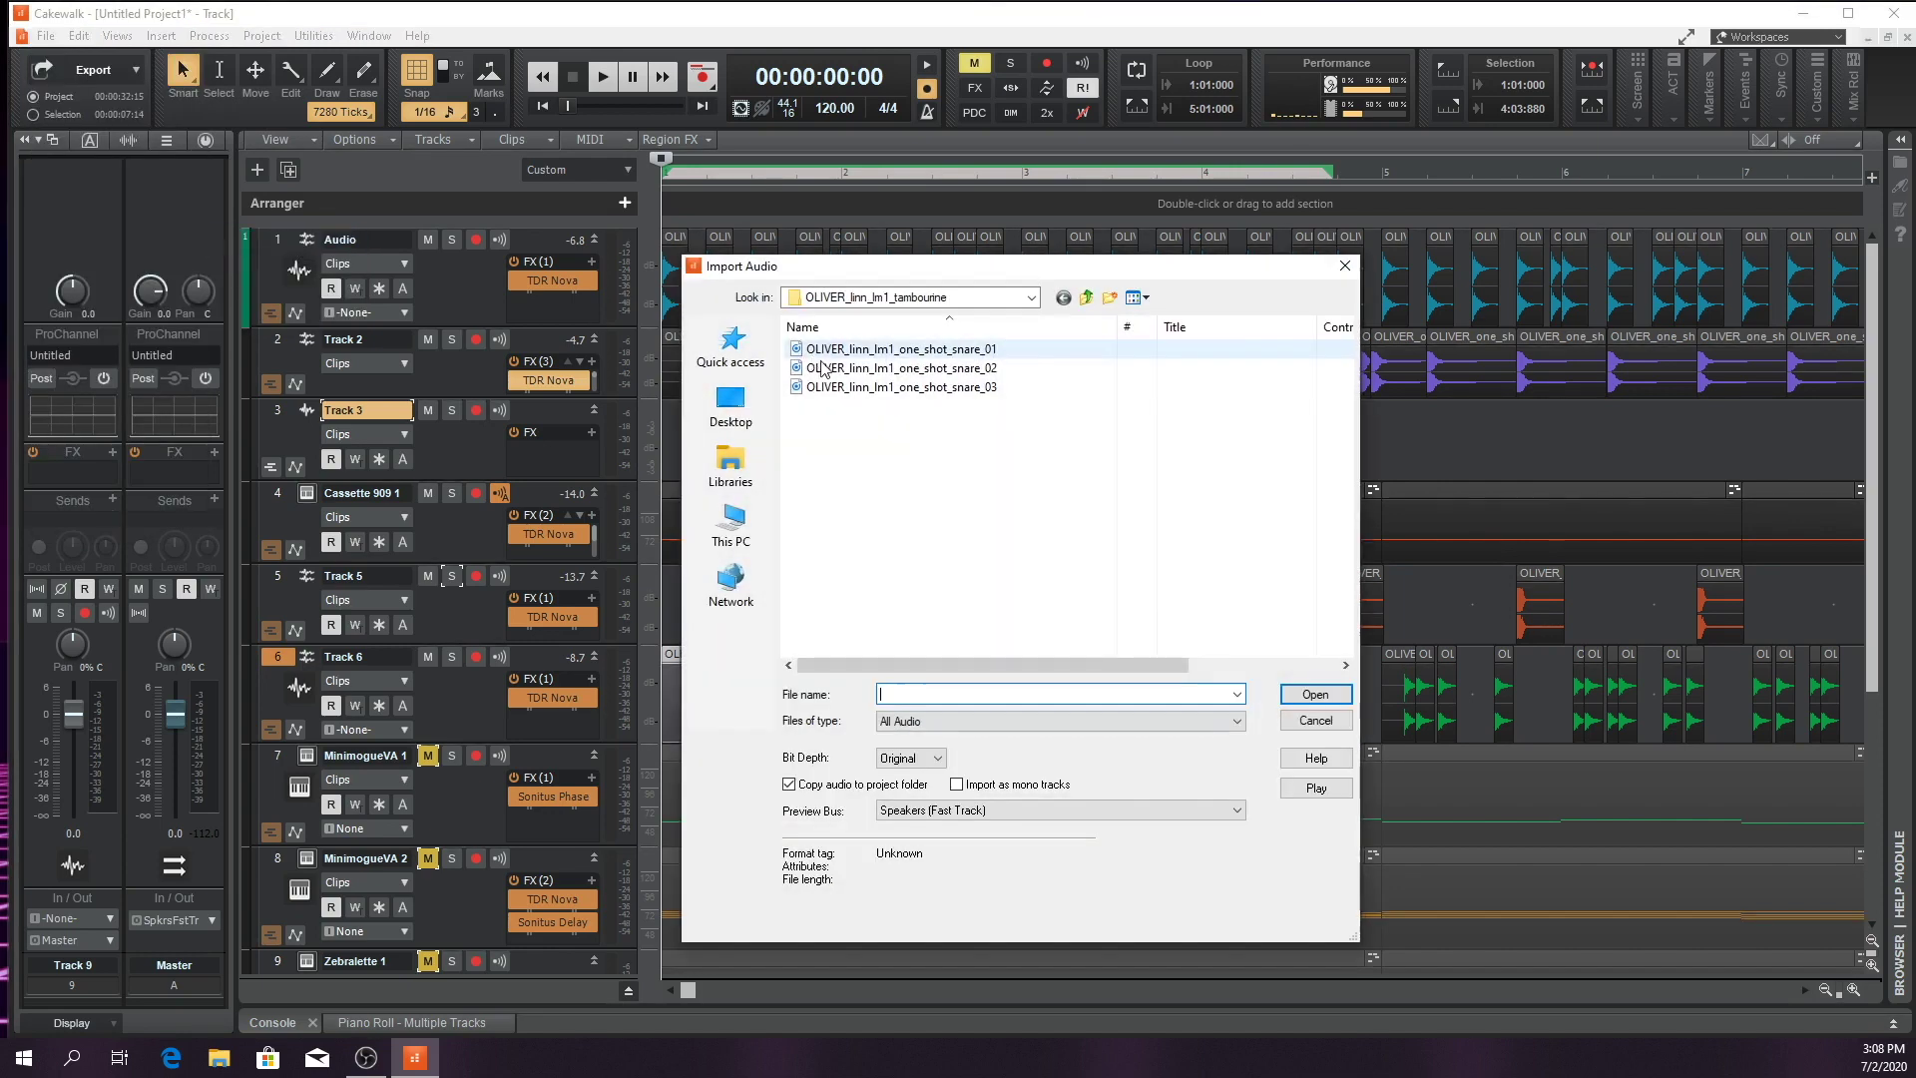
click(1085, 297)
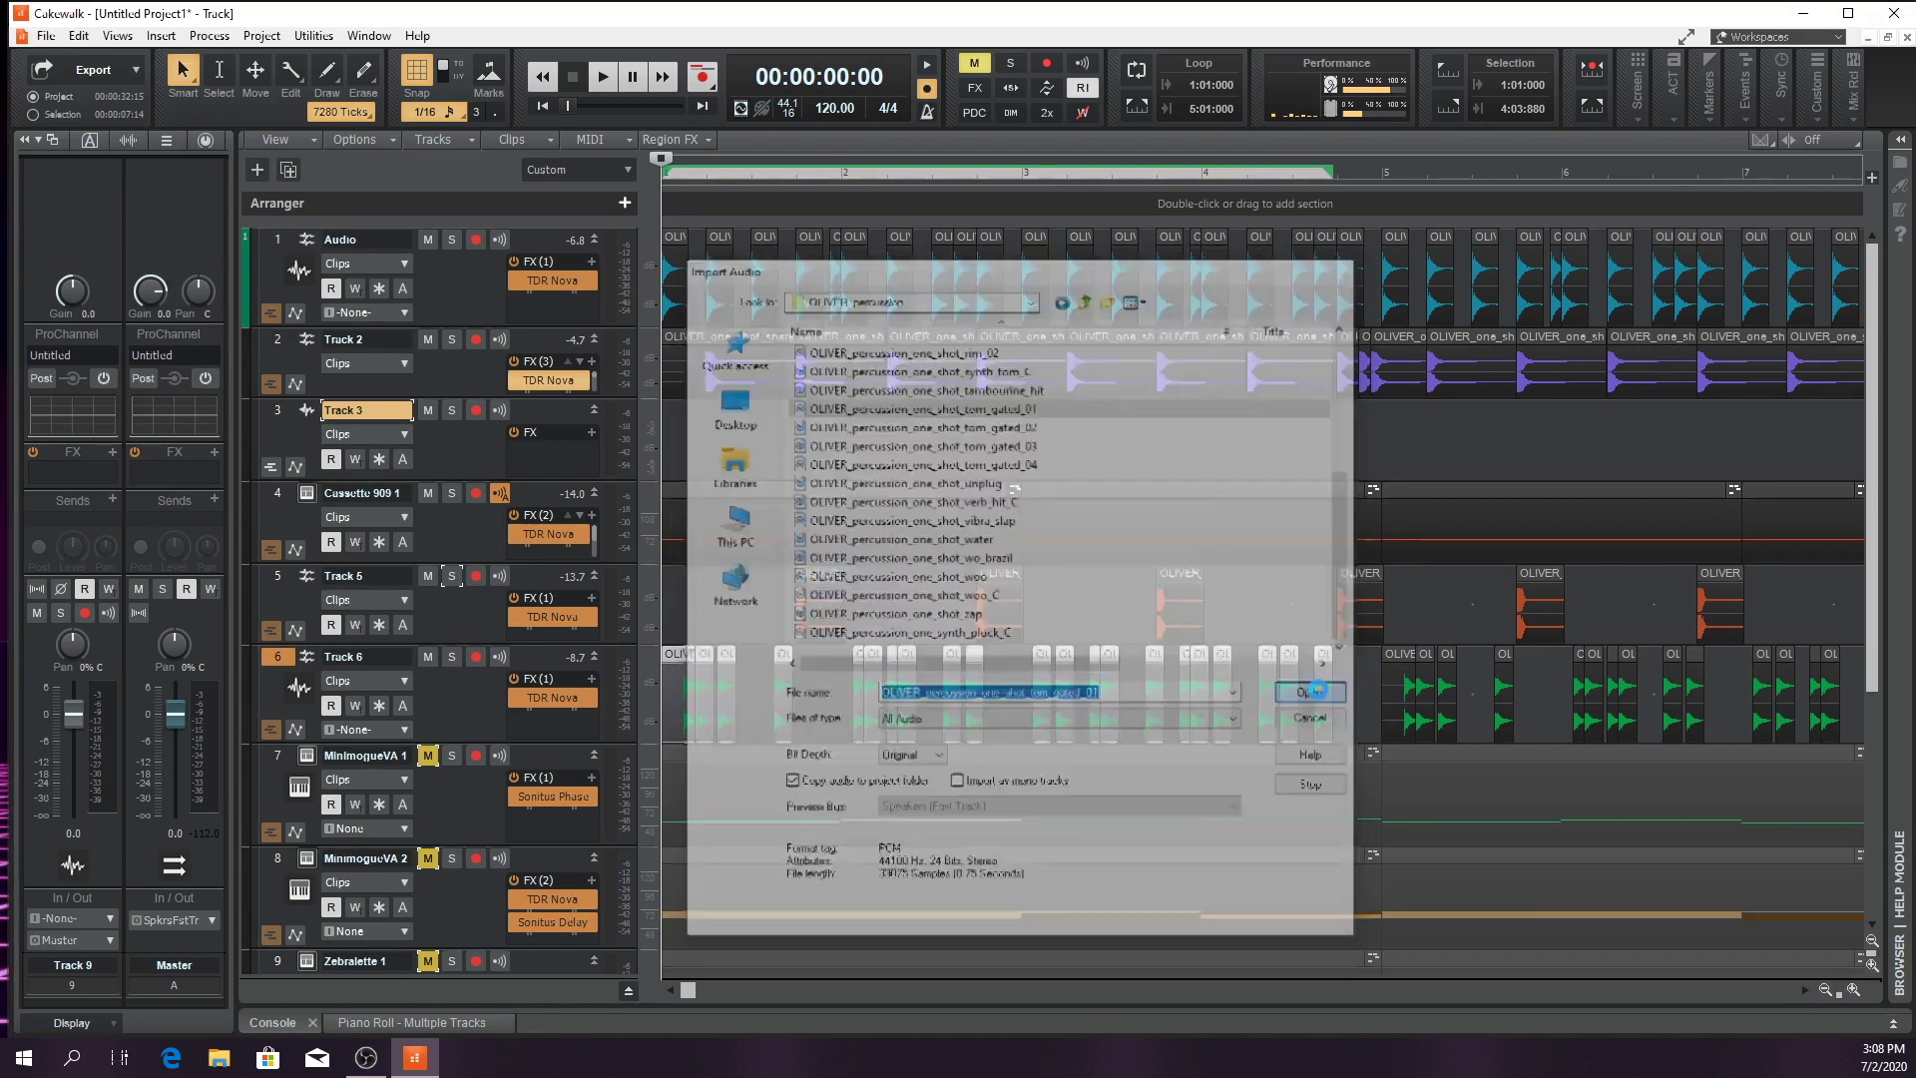
drag(692, 411, 1333, 427)
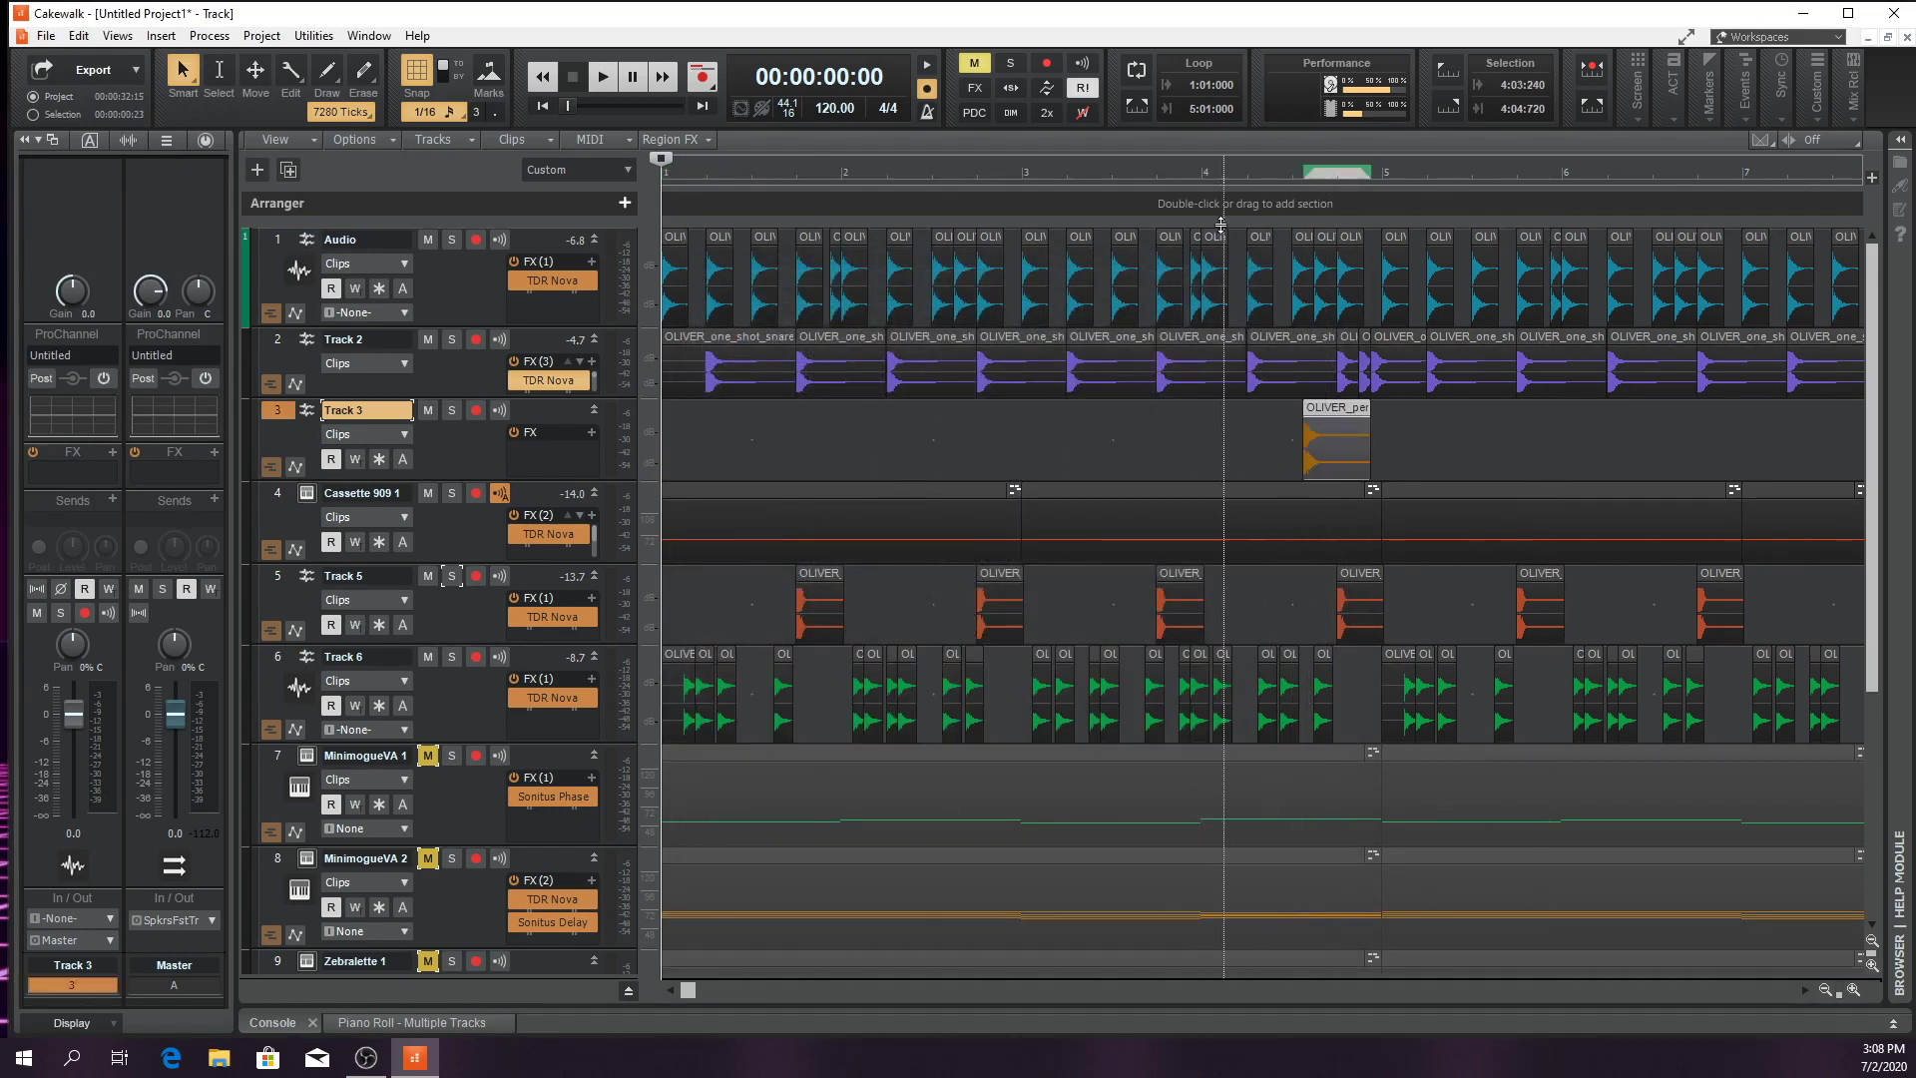
click(1213, 175)
key(space)
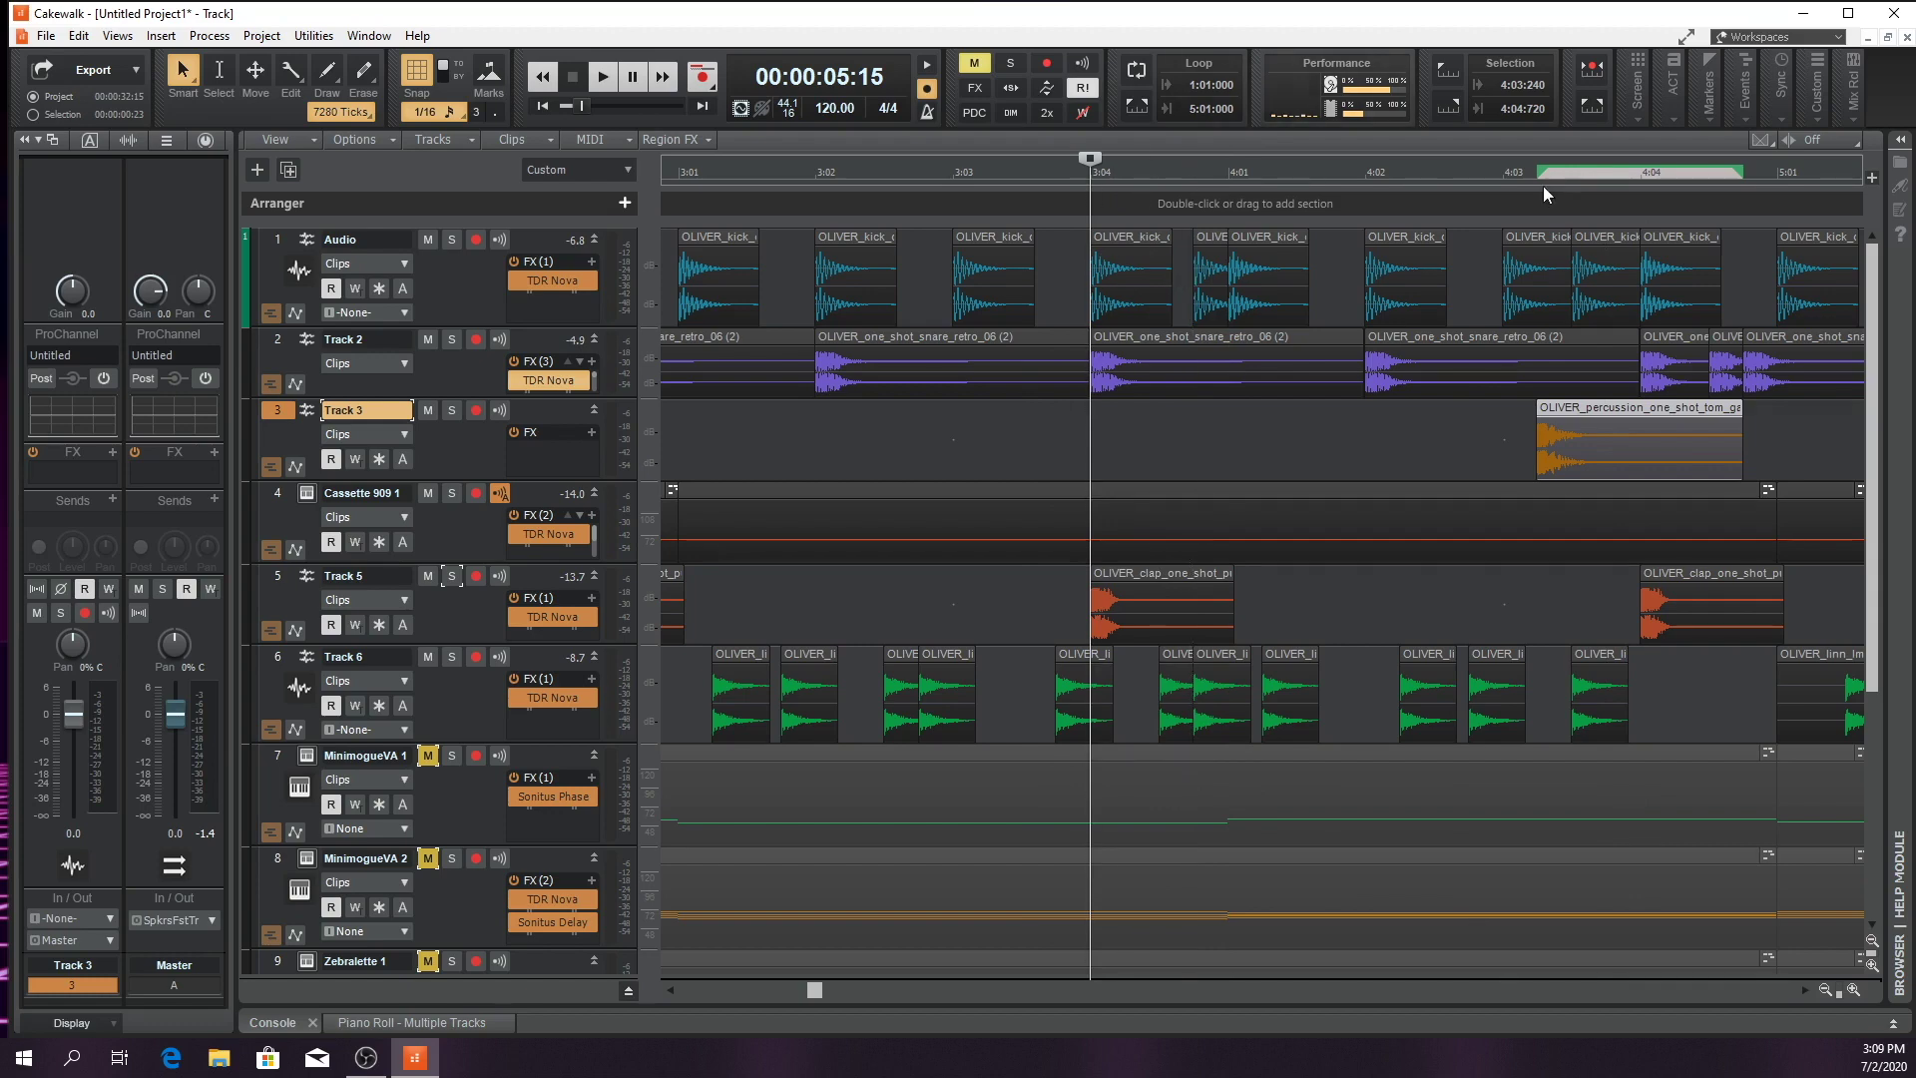
Import OLIVER_percussion_one_shot_tom_gated_01 again into Track 3 at 4:03:480, just after the first tom hit
click(1571, 177)
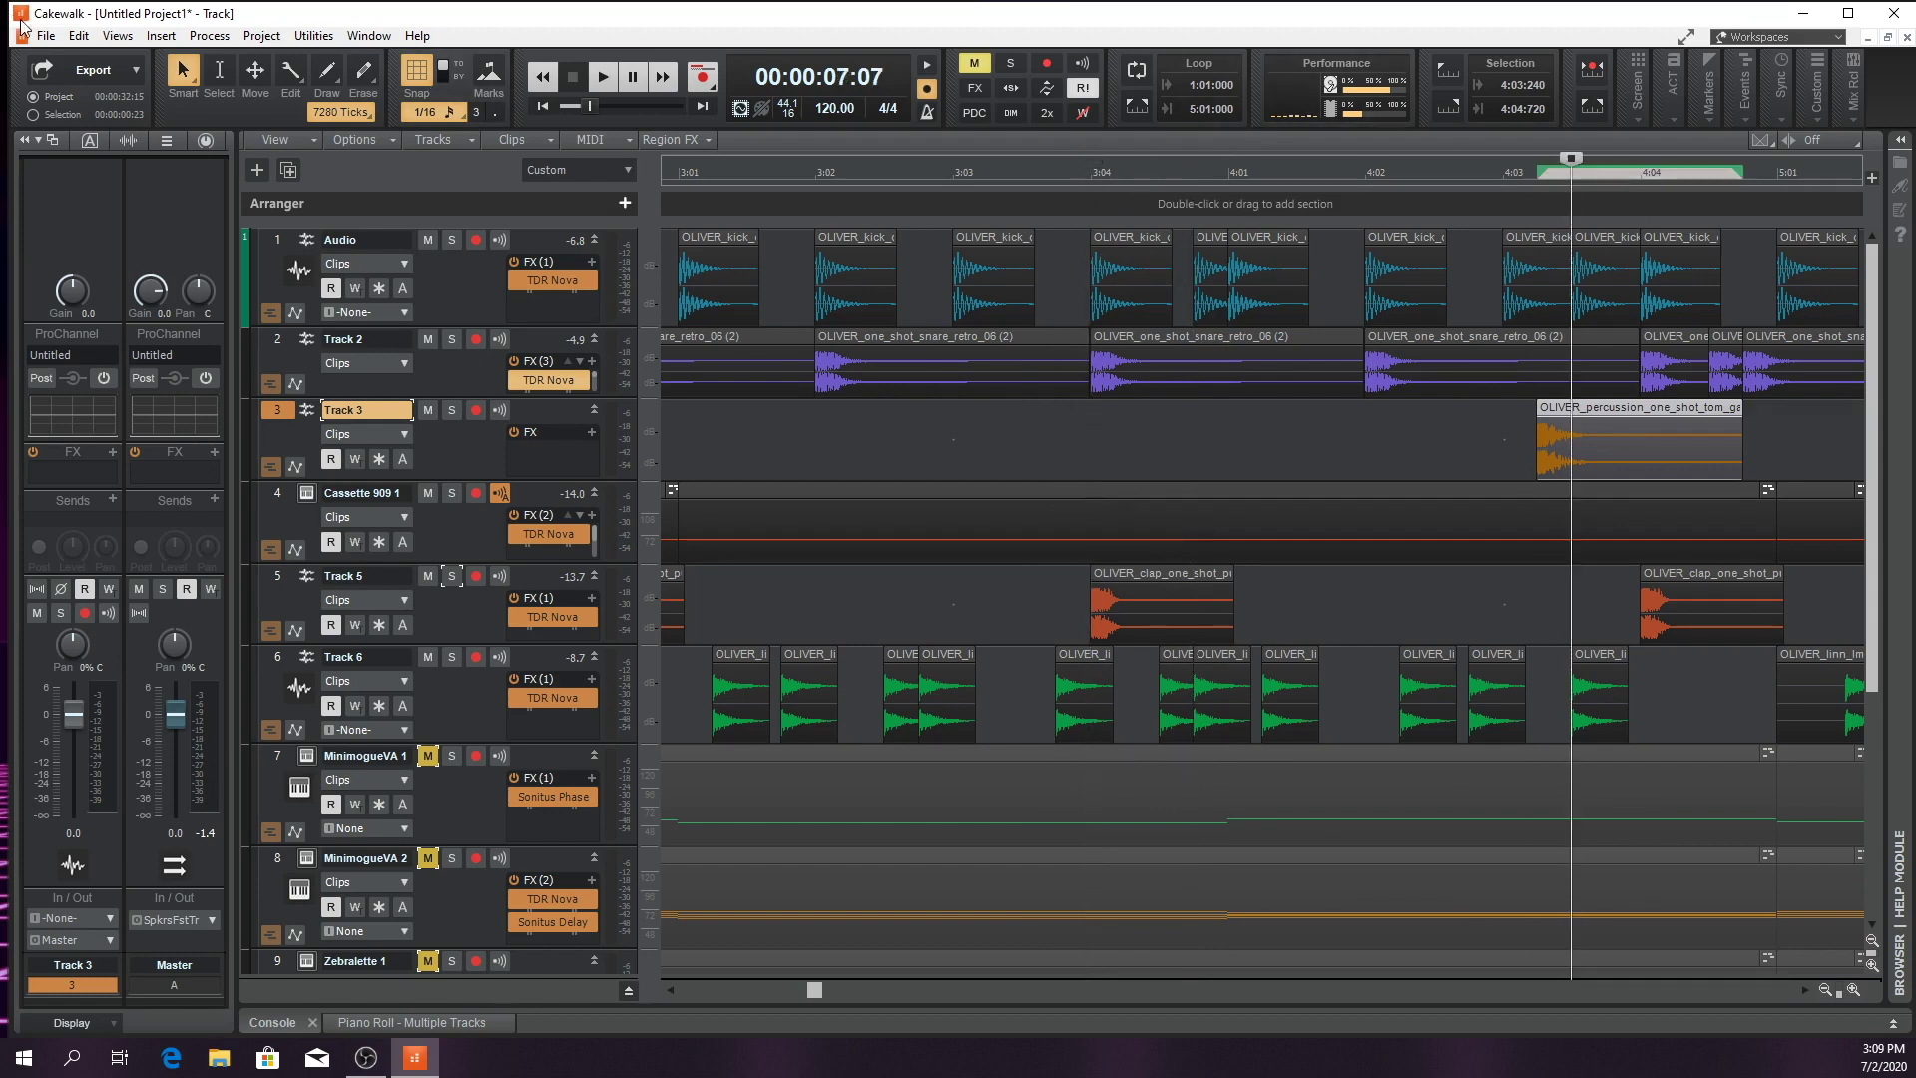
click(46, 36)
mouse_move(100, 239)
click(299, 241)
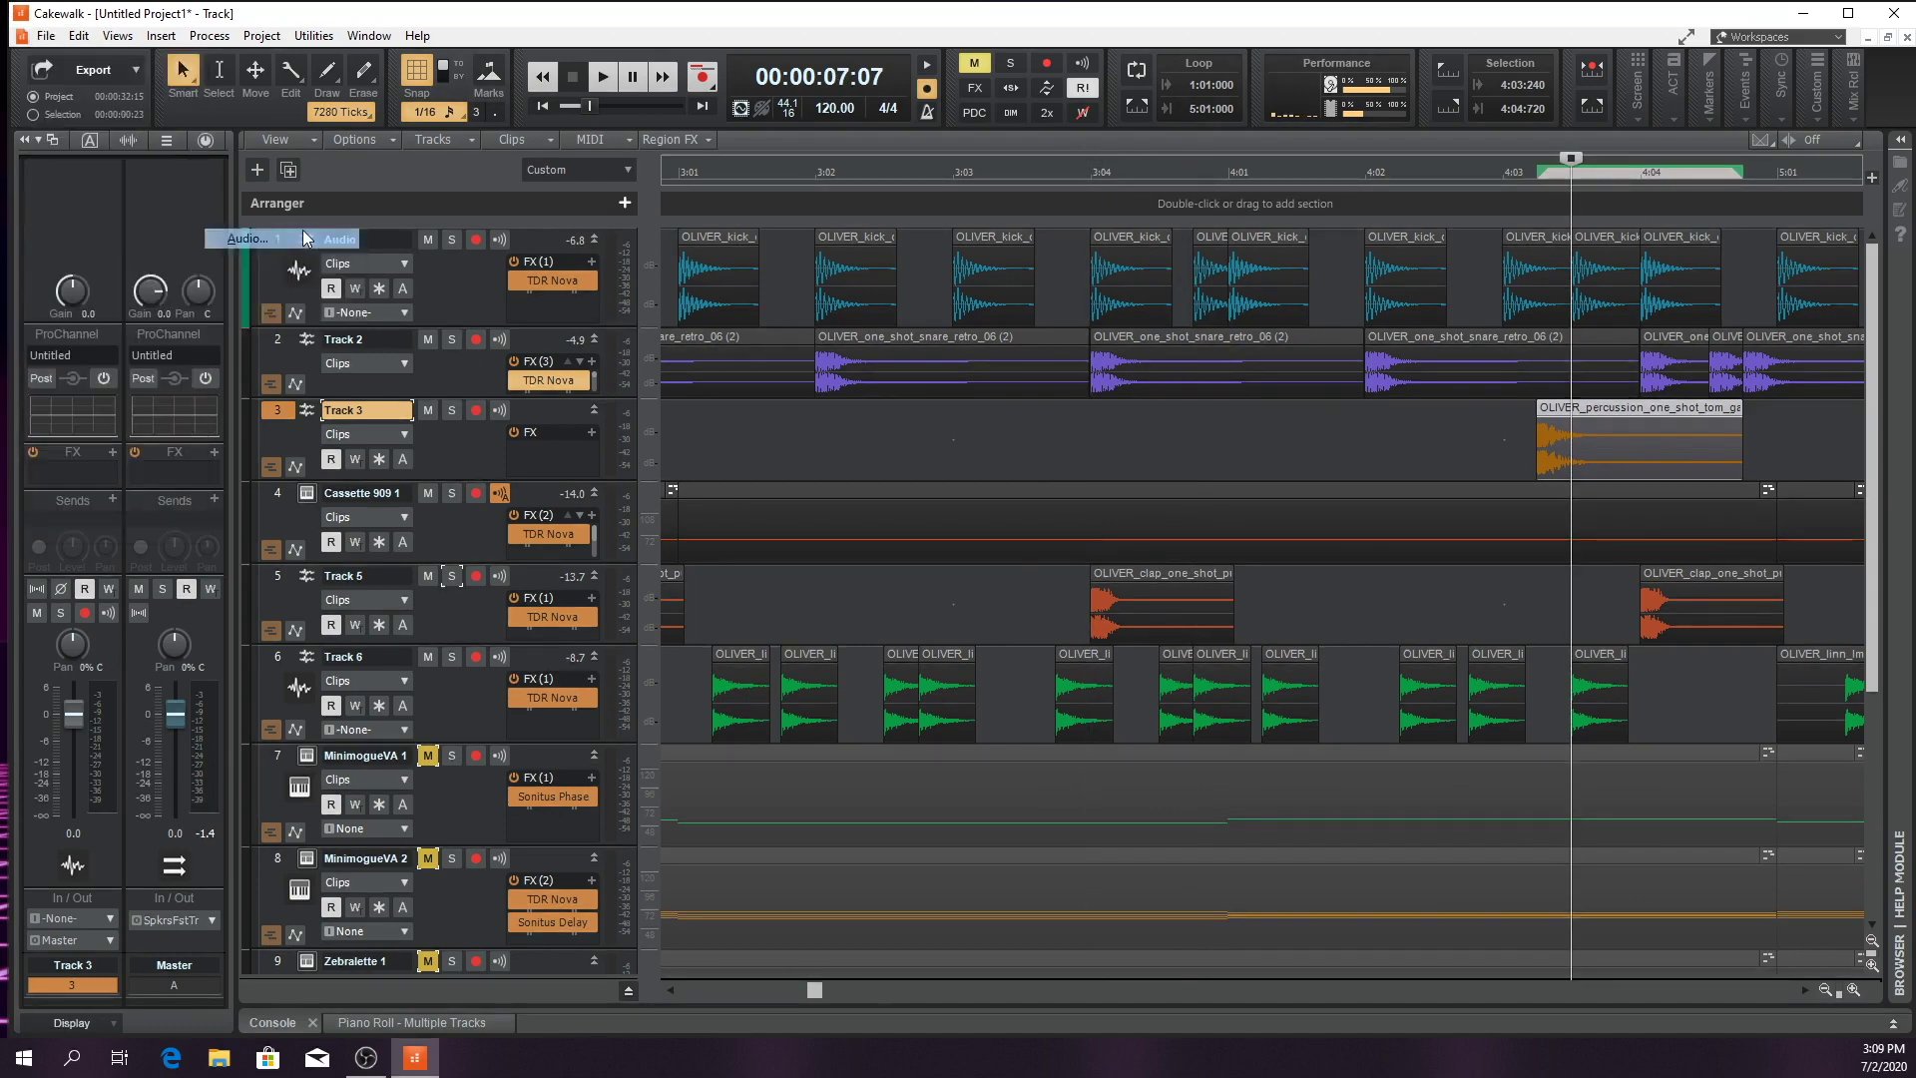
drag(1345, 364, 1369, 603)
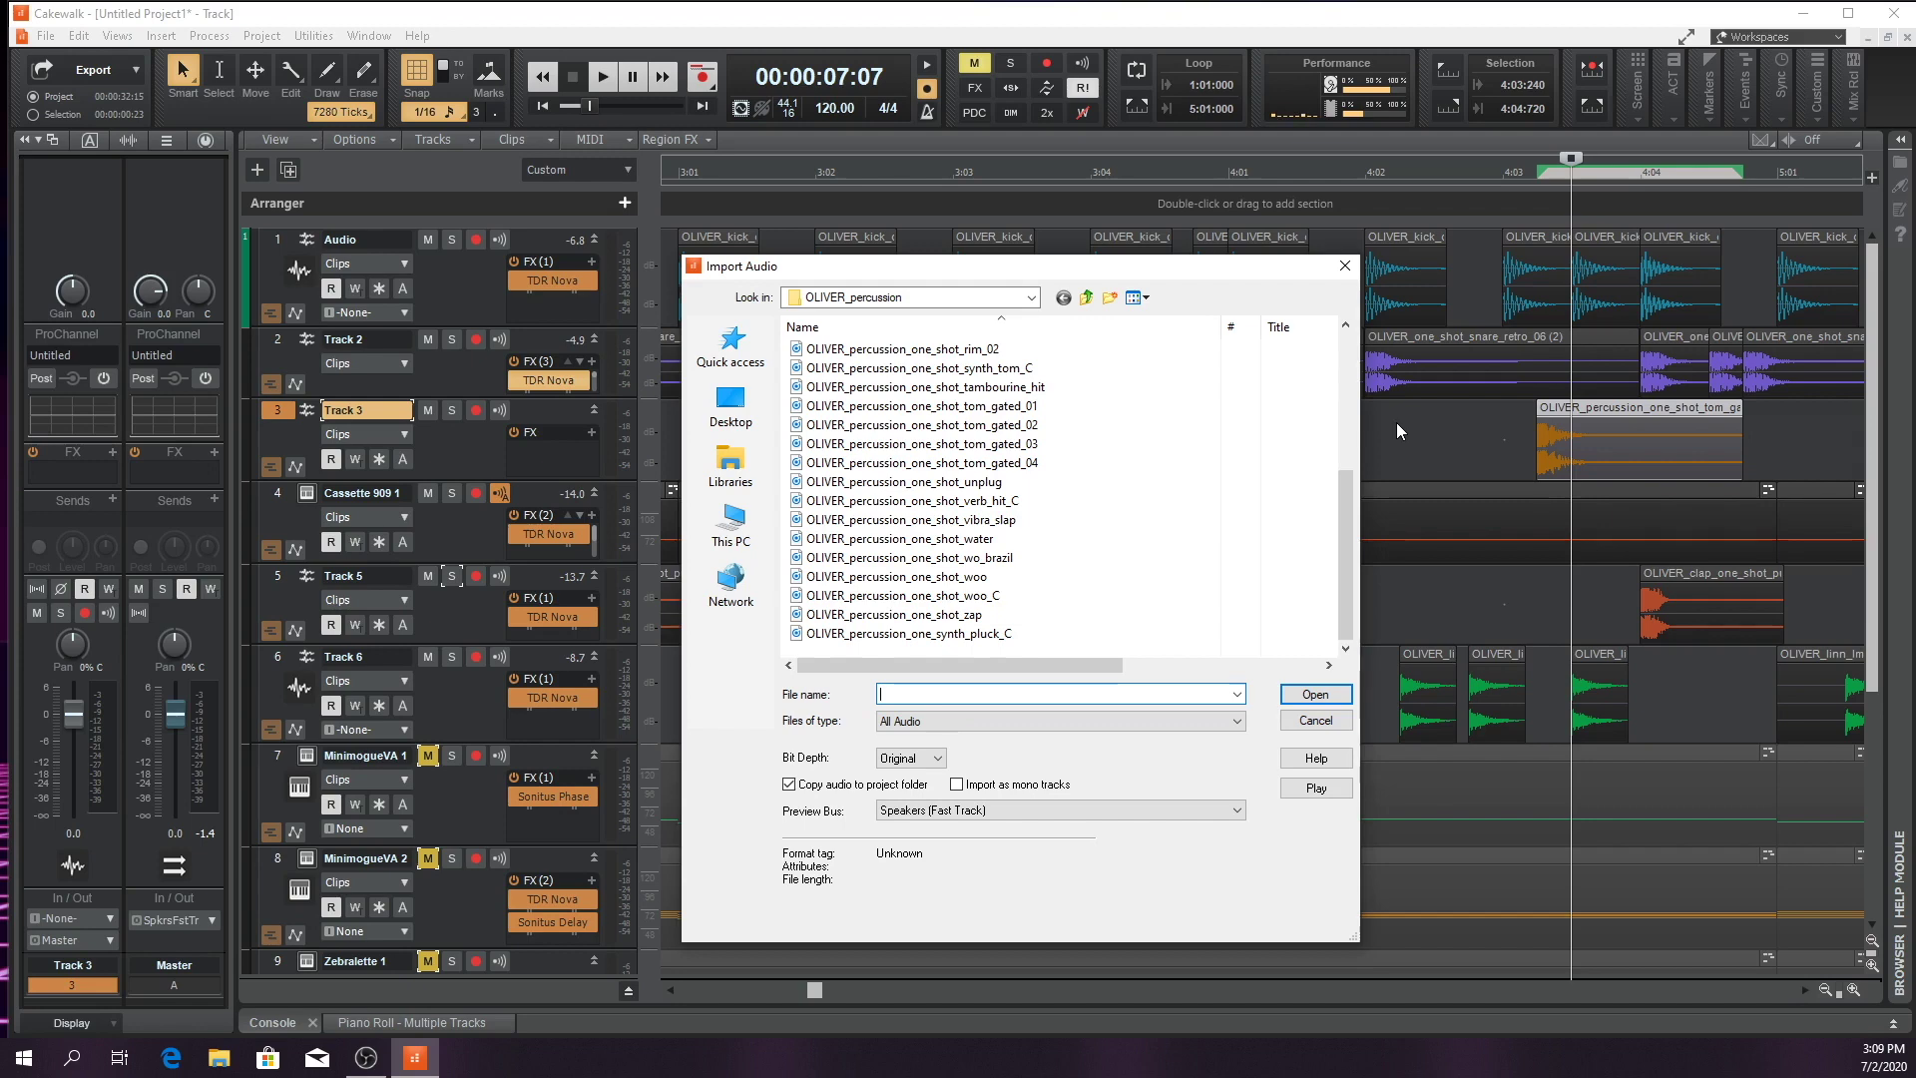
click(1002, 427)
click(1013, 407)
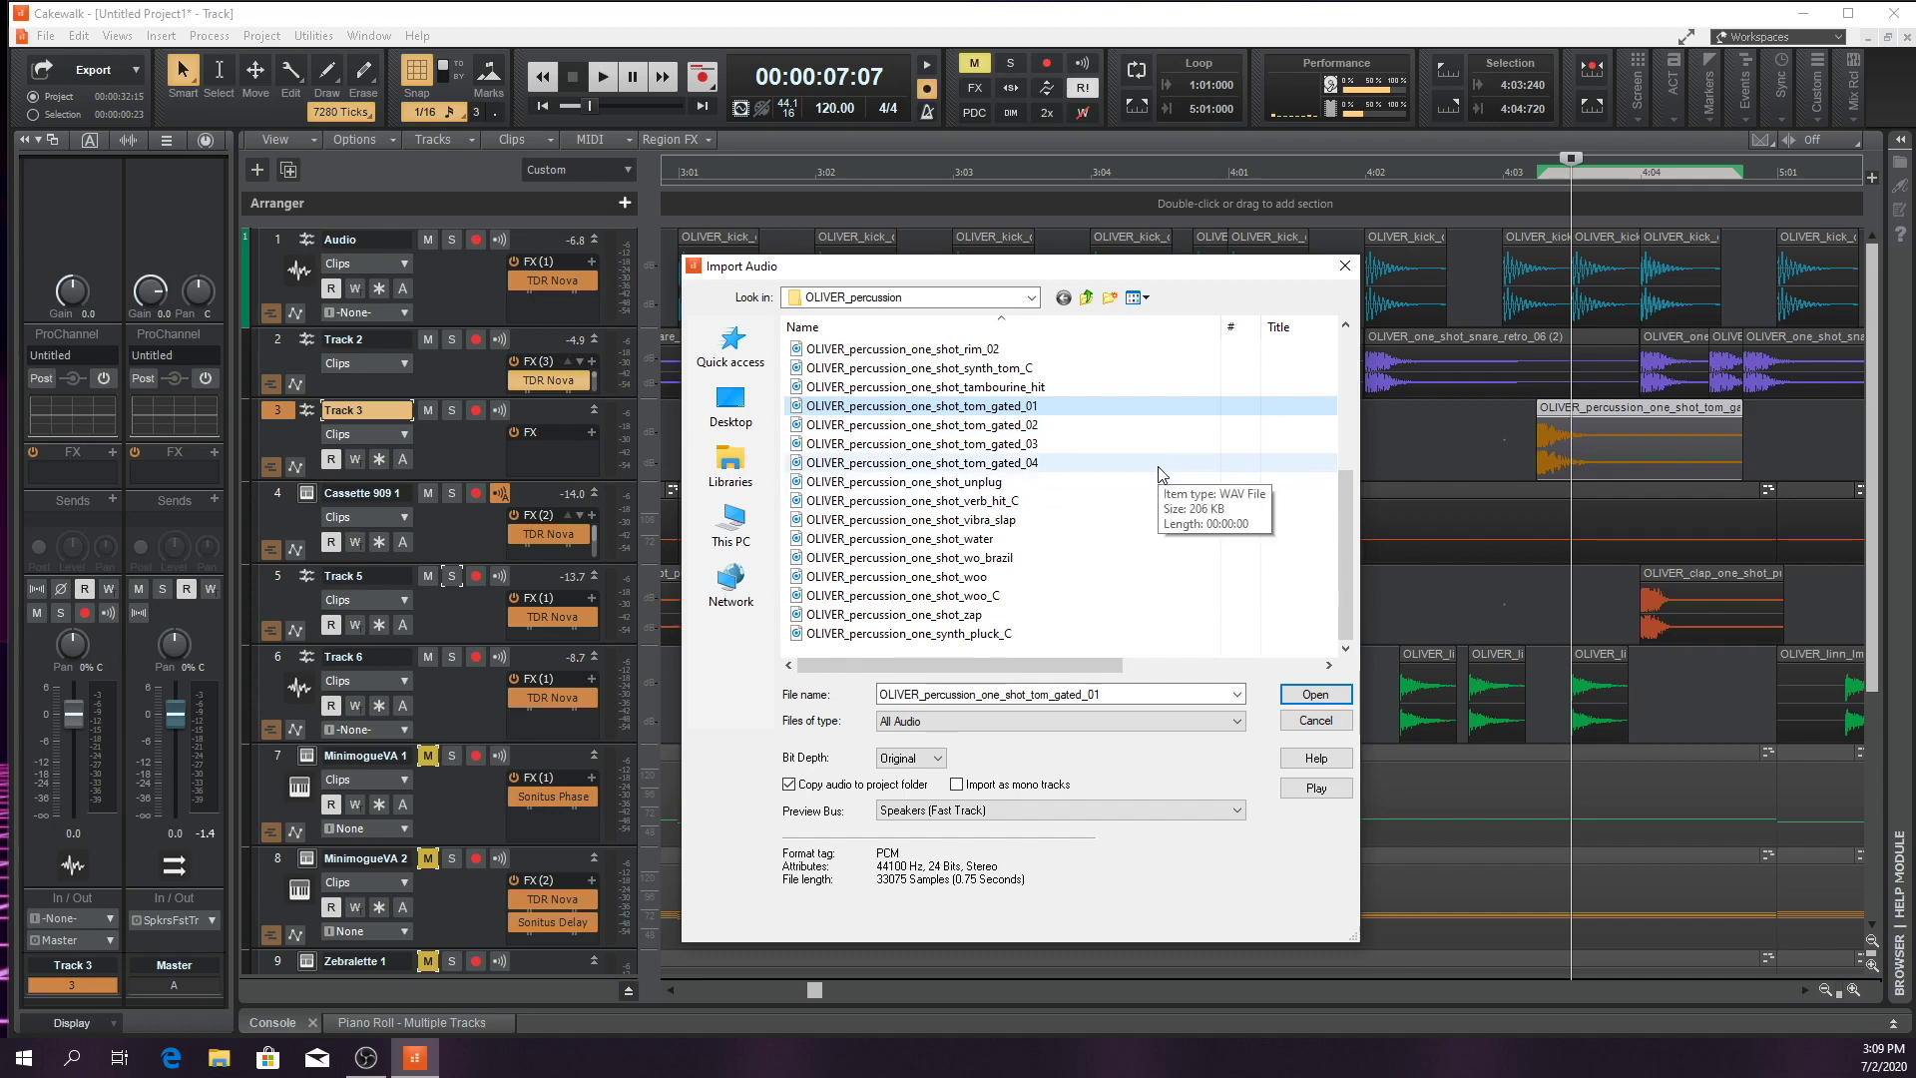
click(1291, 690)
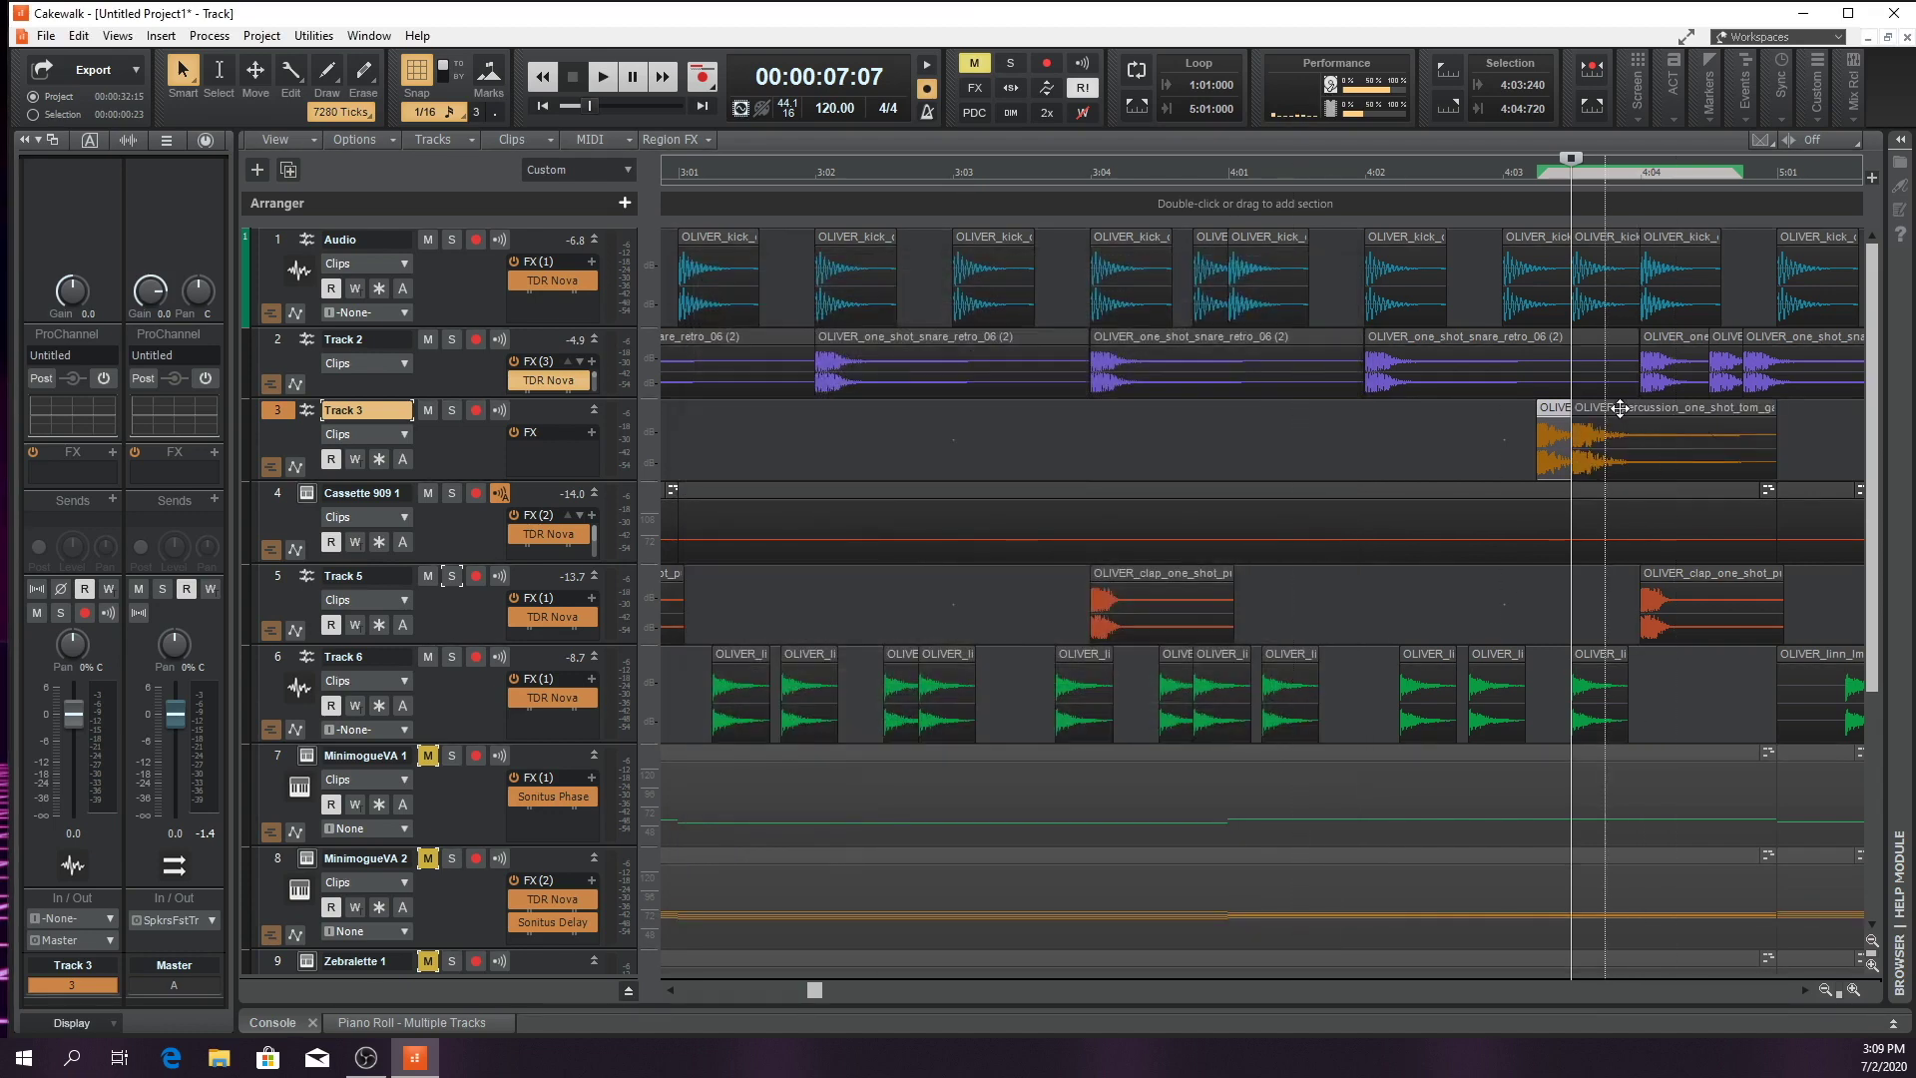
Try shifting the second tom clip to 4:03:720, undo the move, and play the fill from beat 3 of bar 4
drag(1618, 409, 1639, 411)
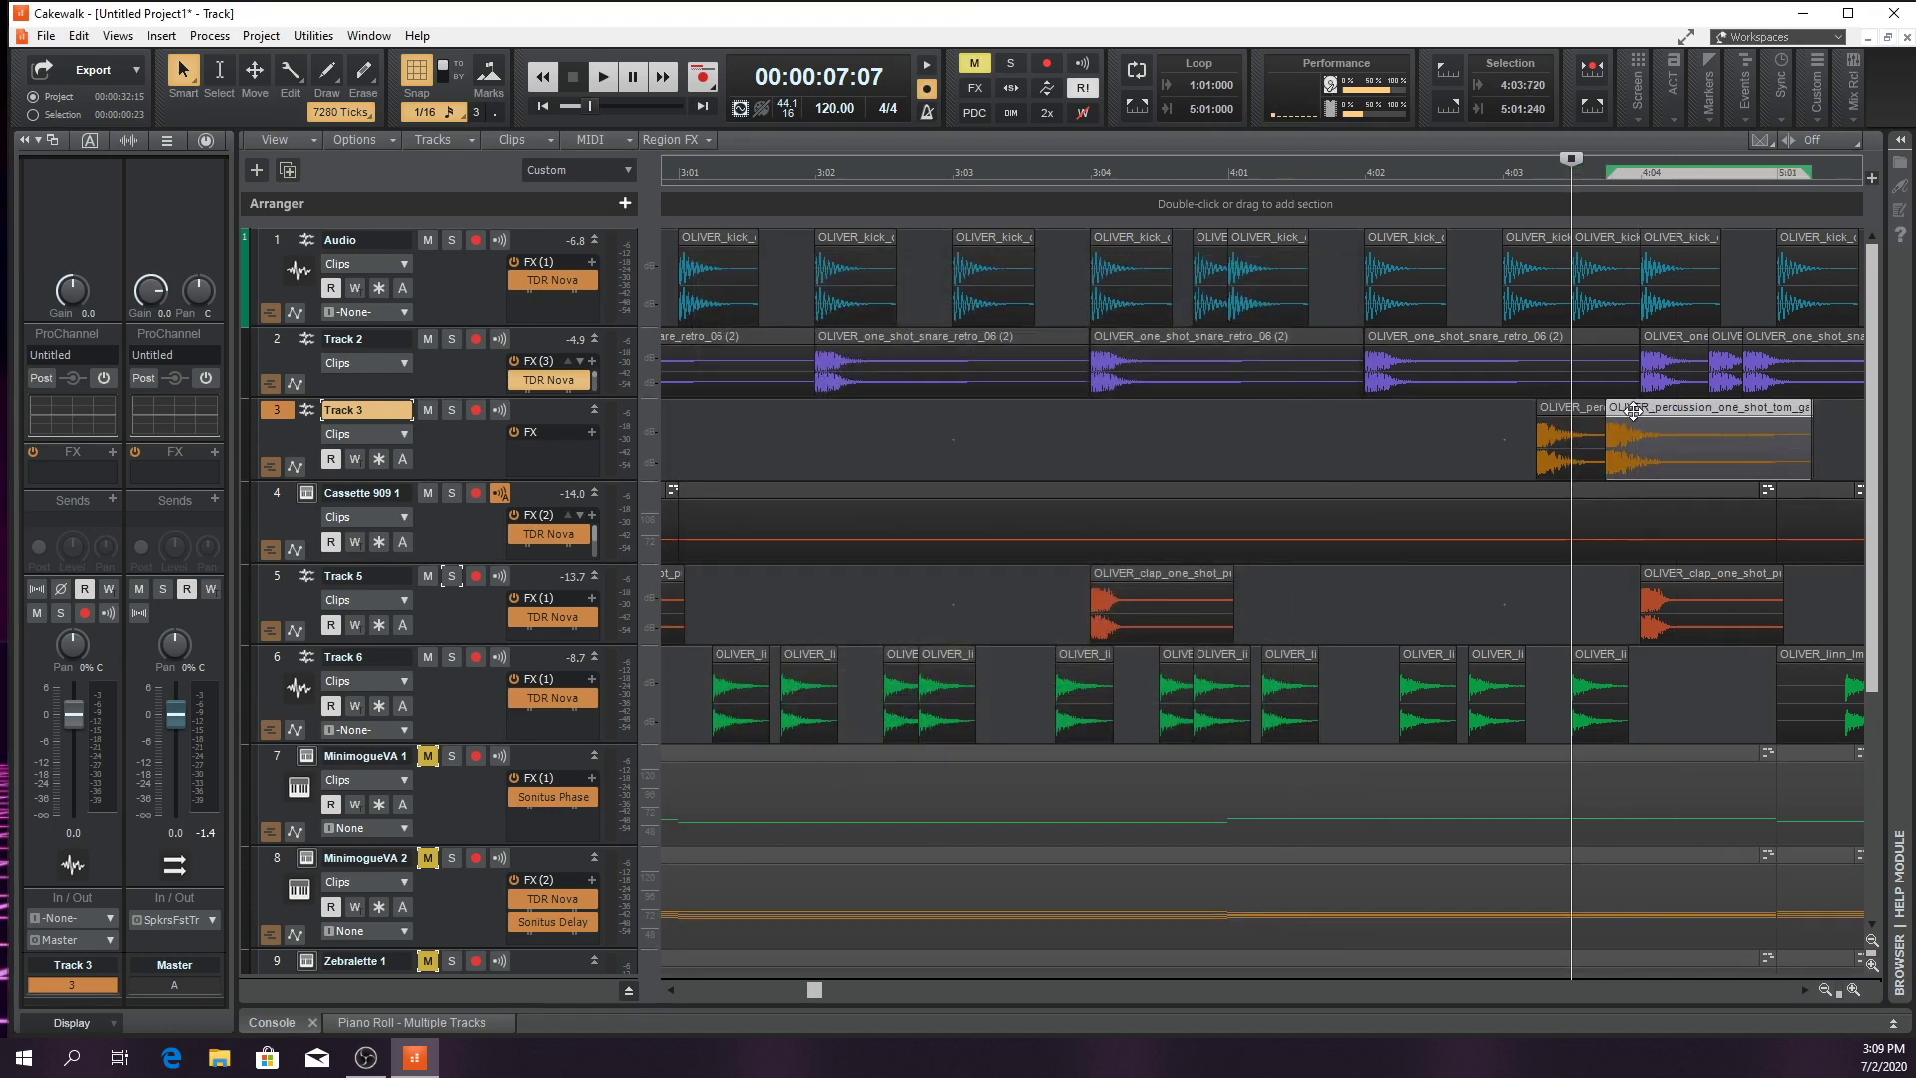
key(ctrl+z)
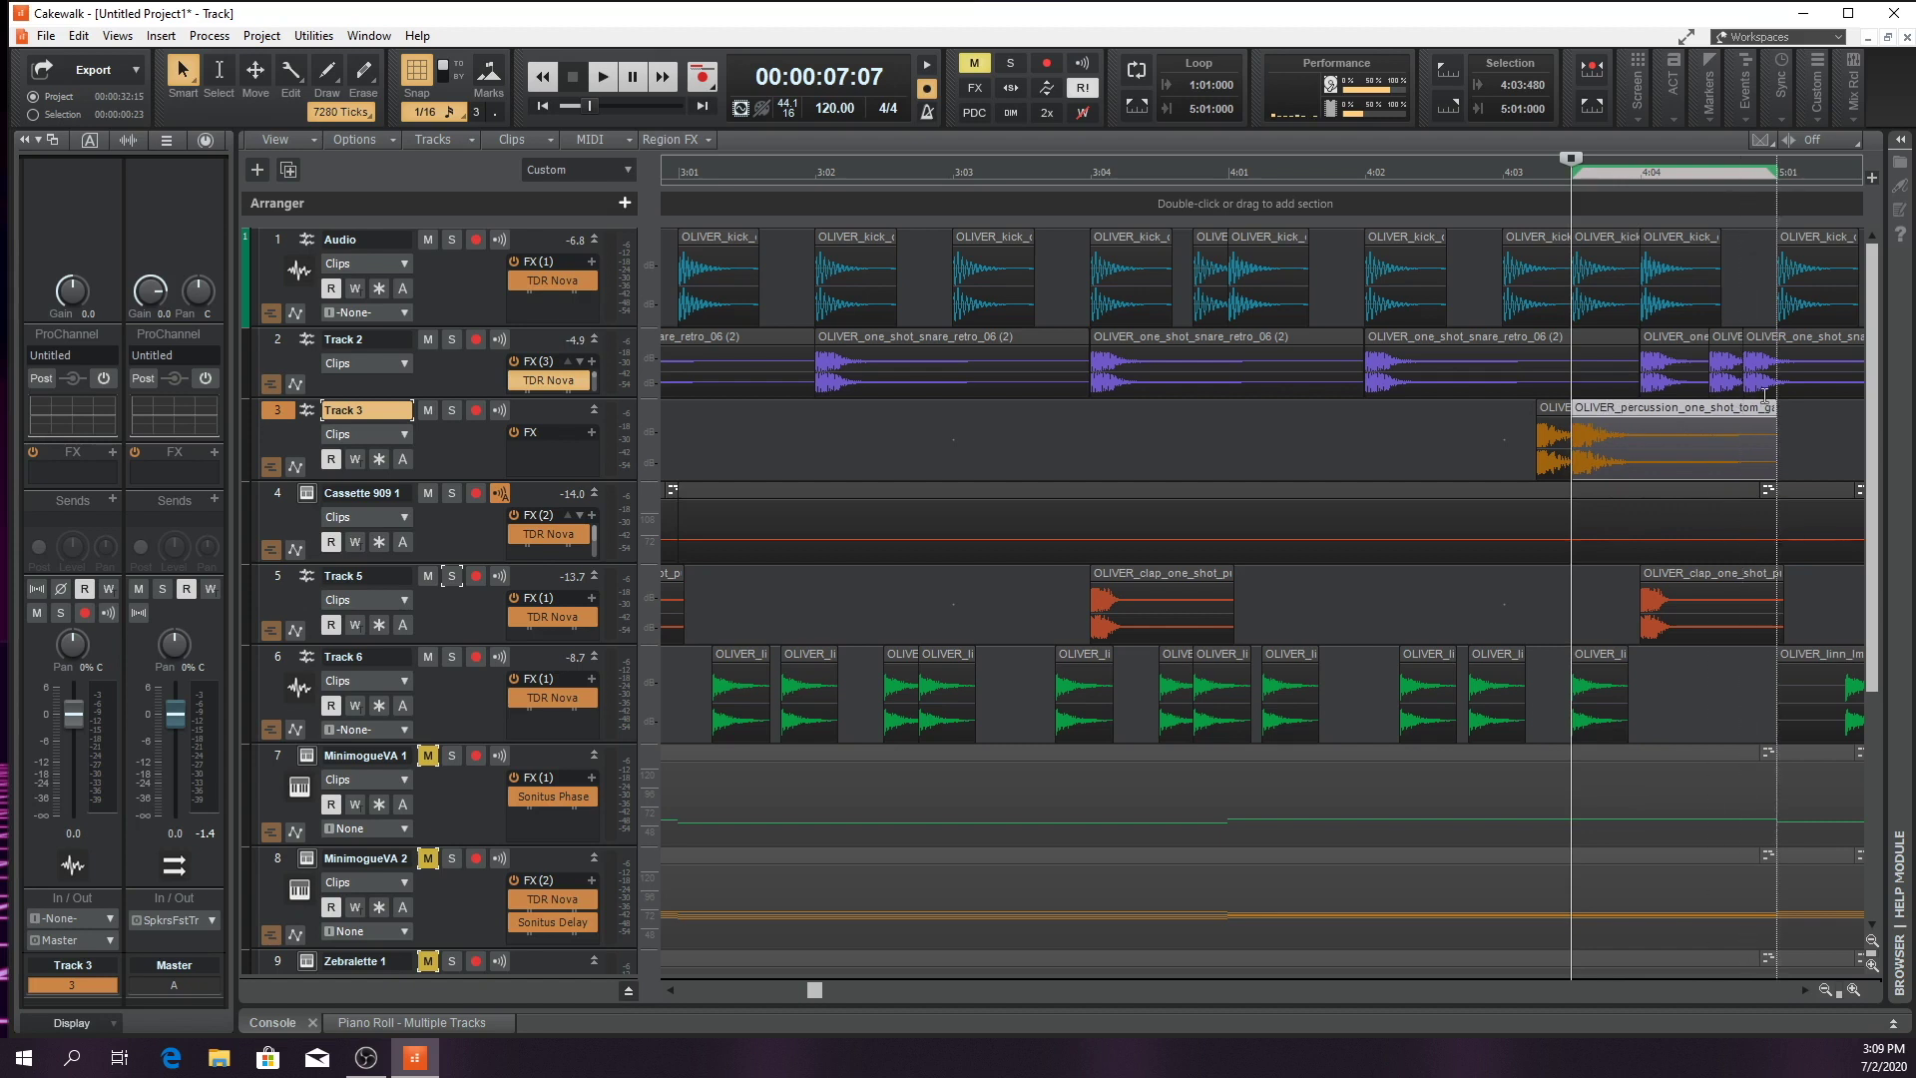
click(1507, 175)
key(space)
key(space)
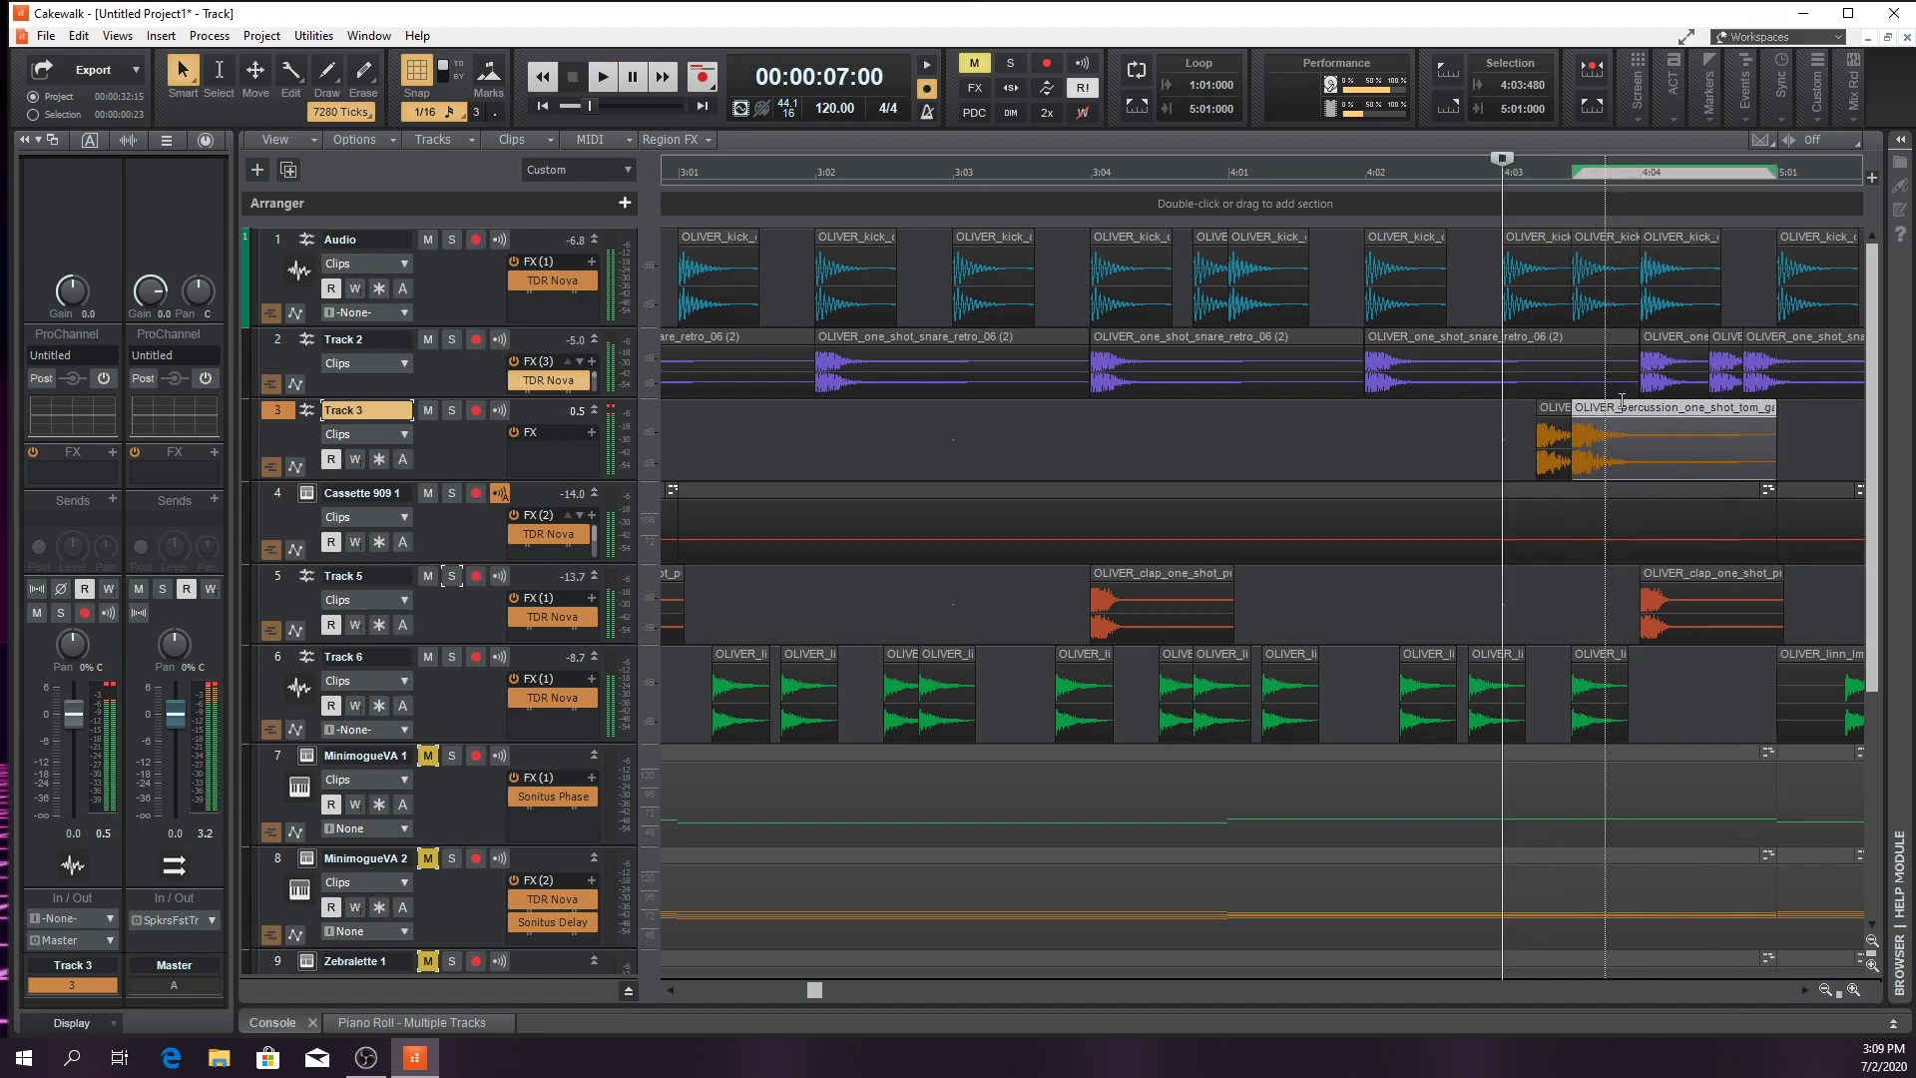
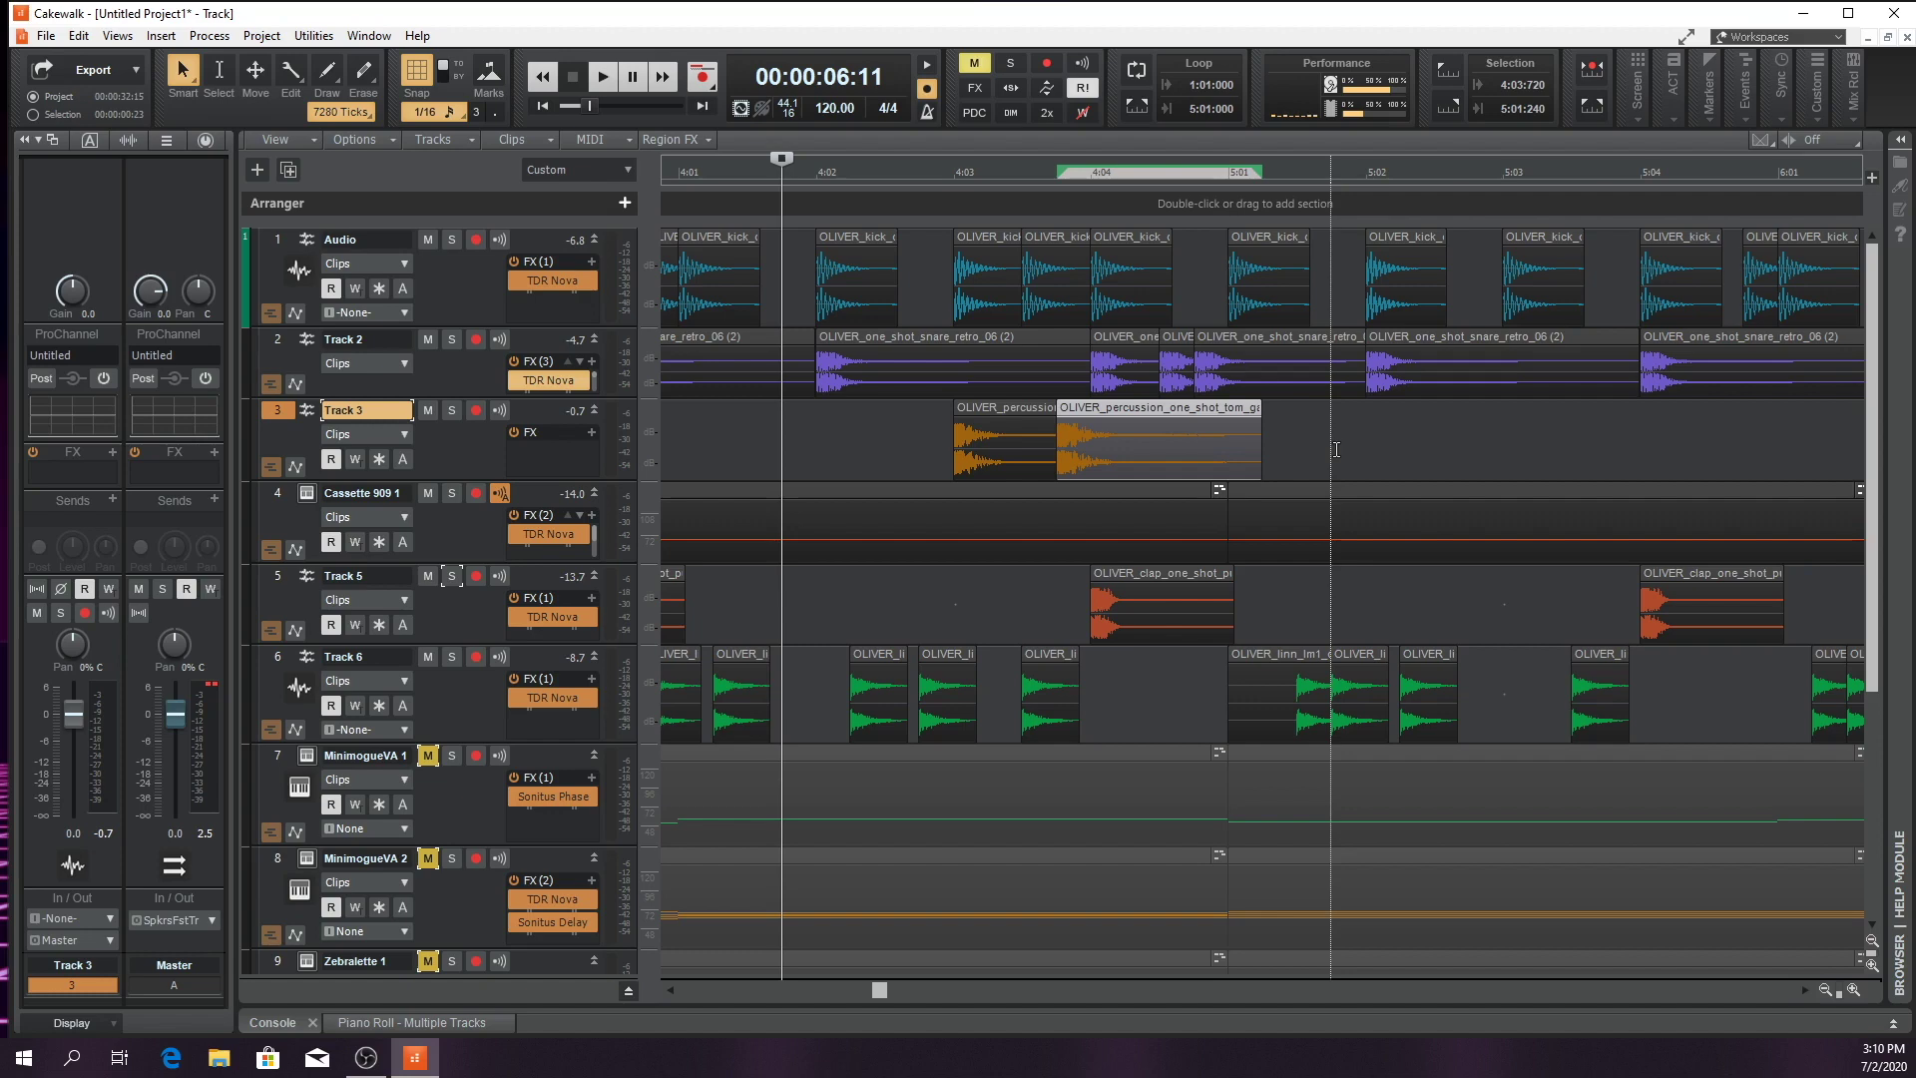
Audition the tom fill at the end of bar 4 together with the drums
key(space)
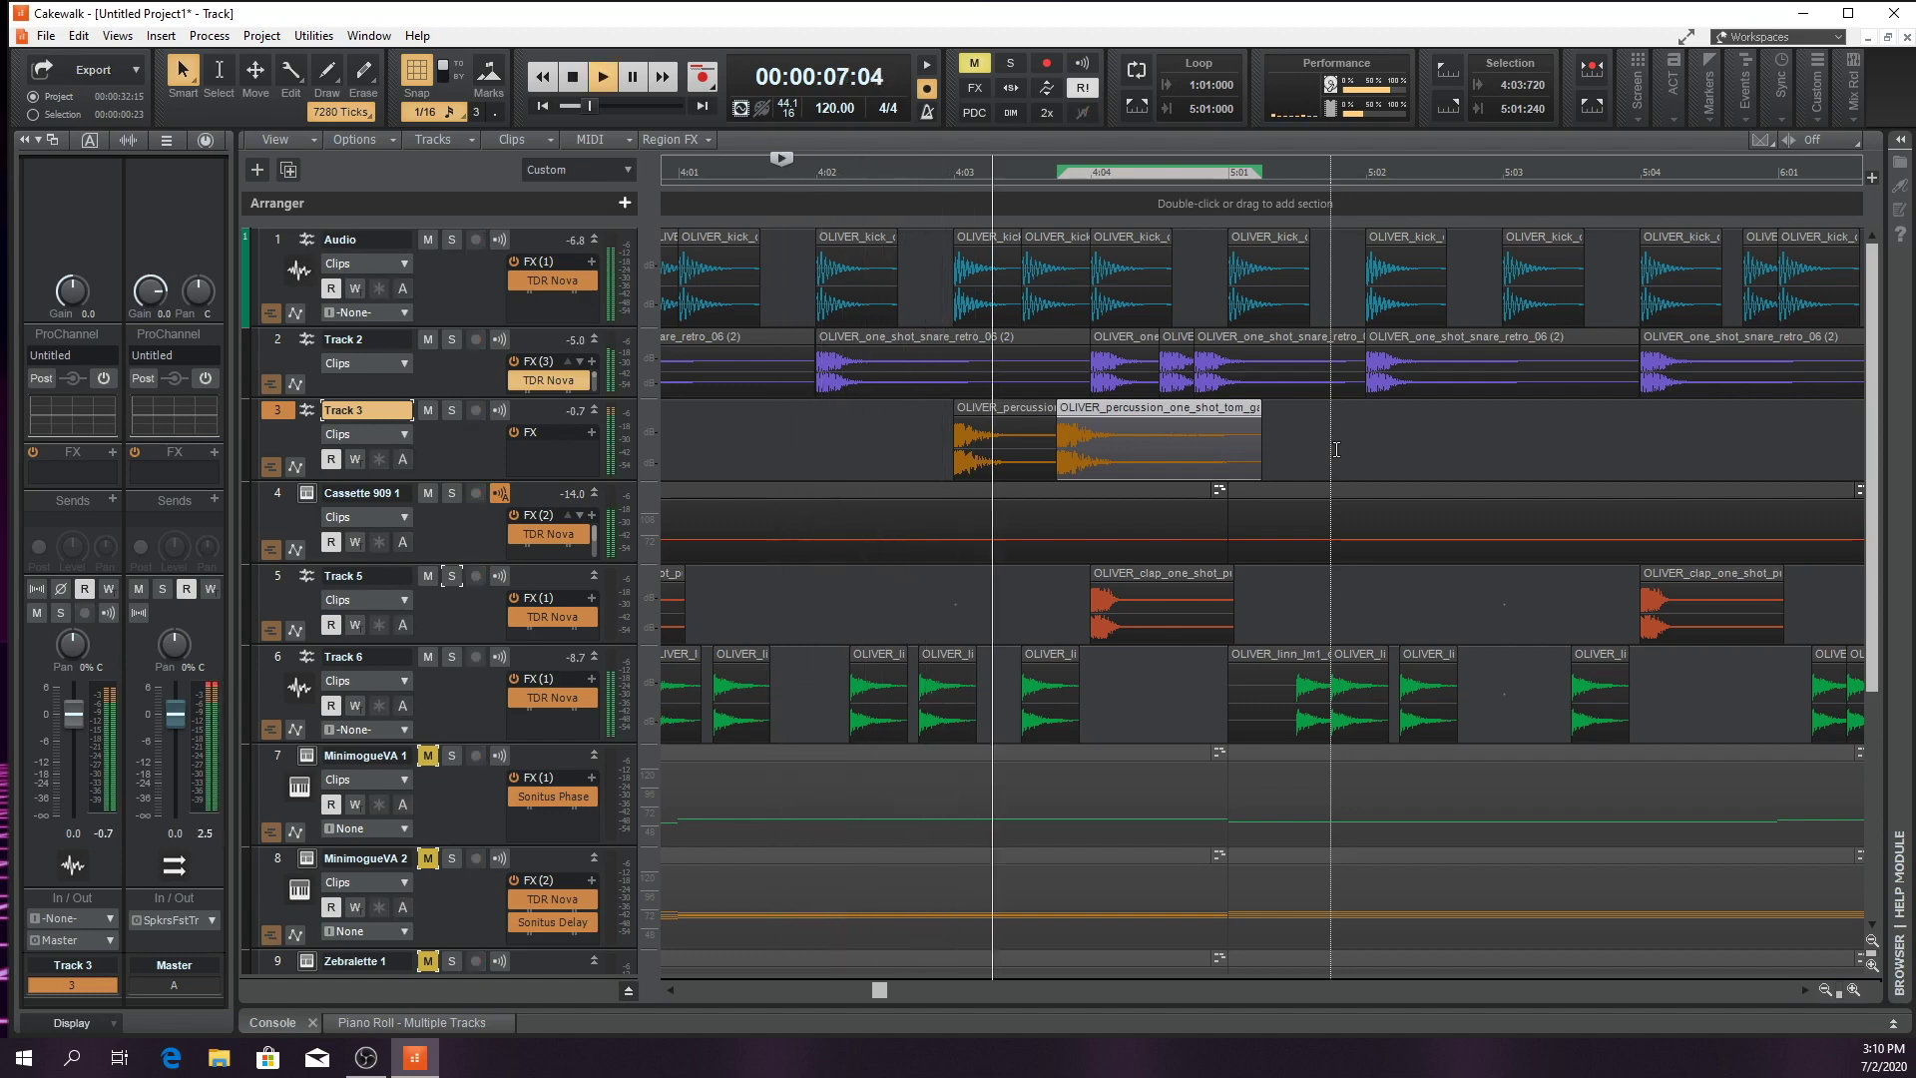
key(space)
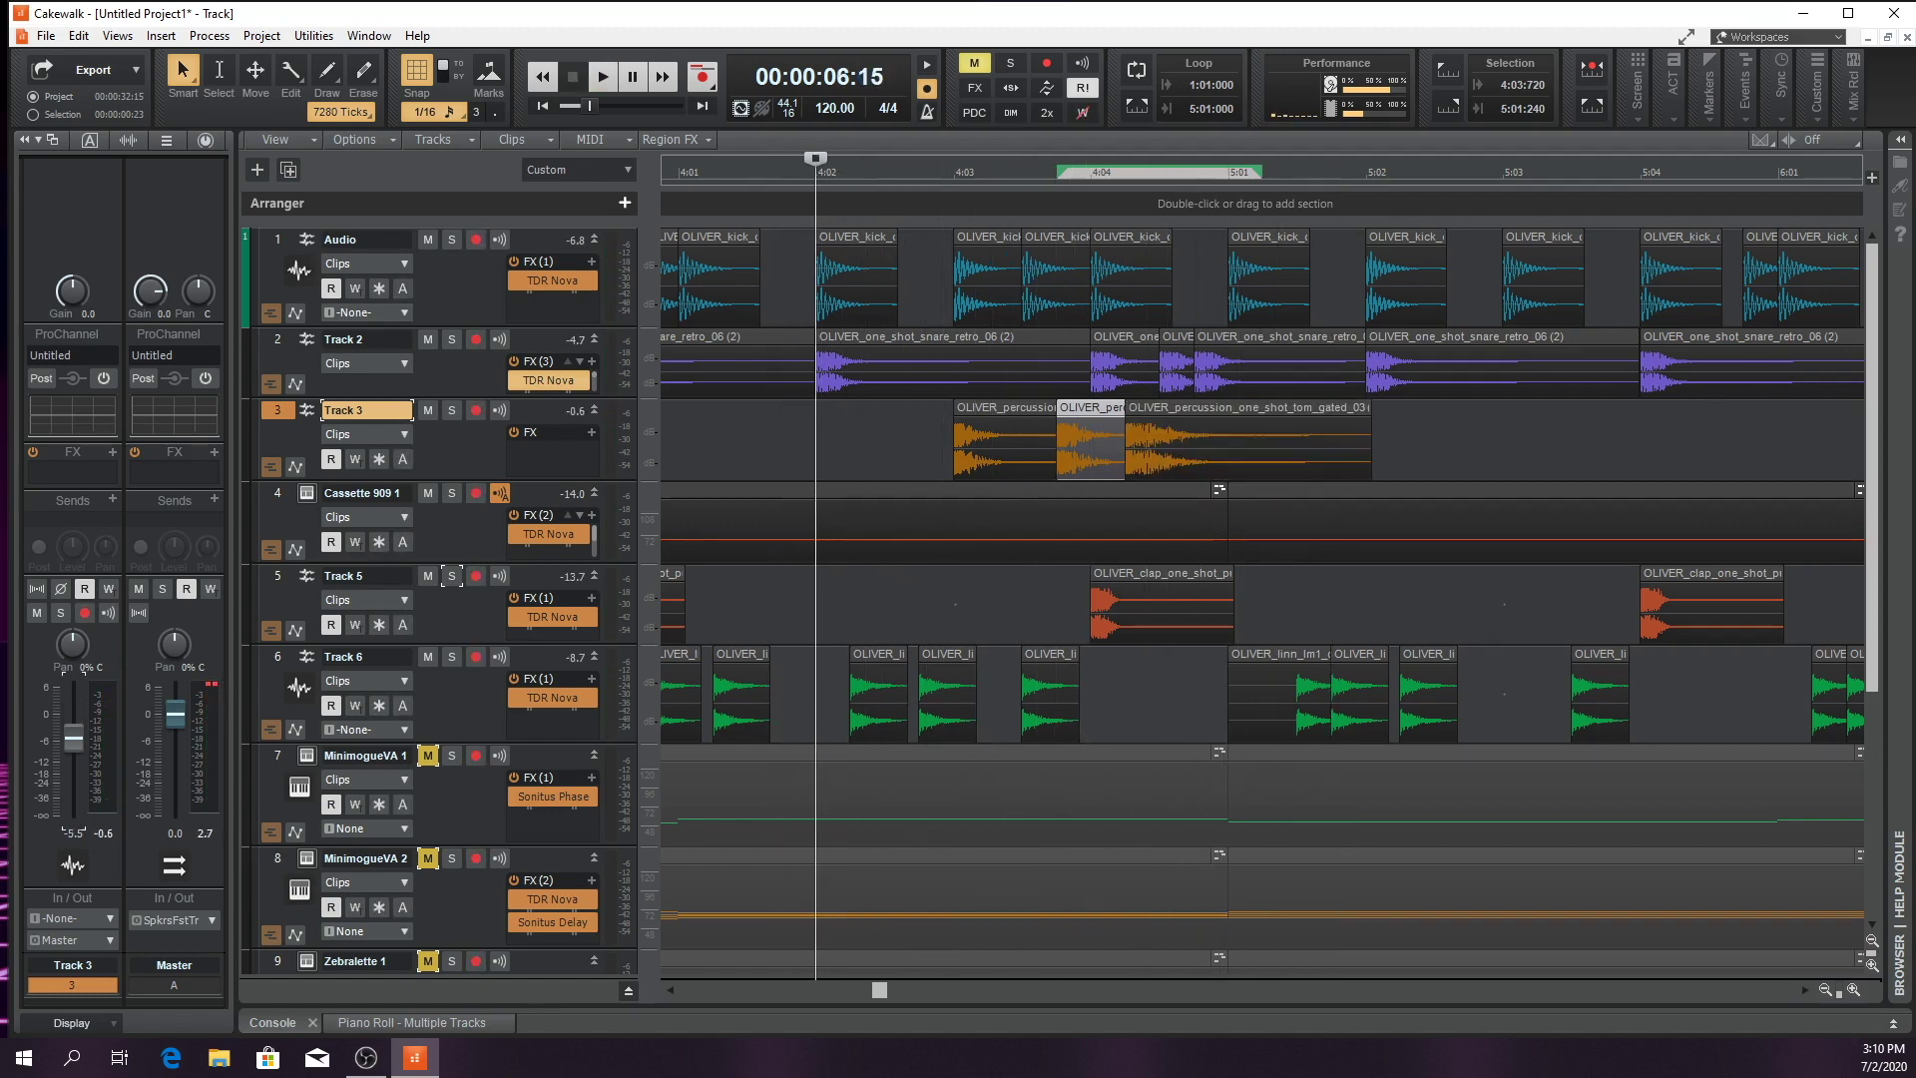
key(space)
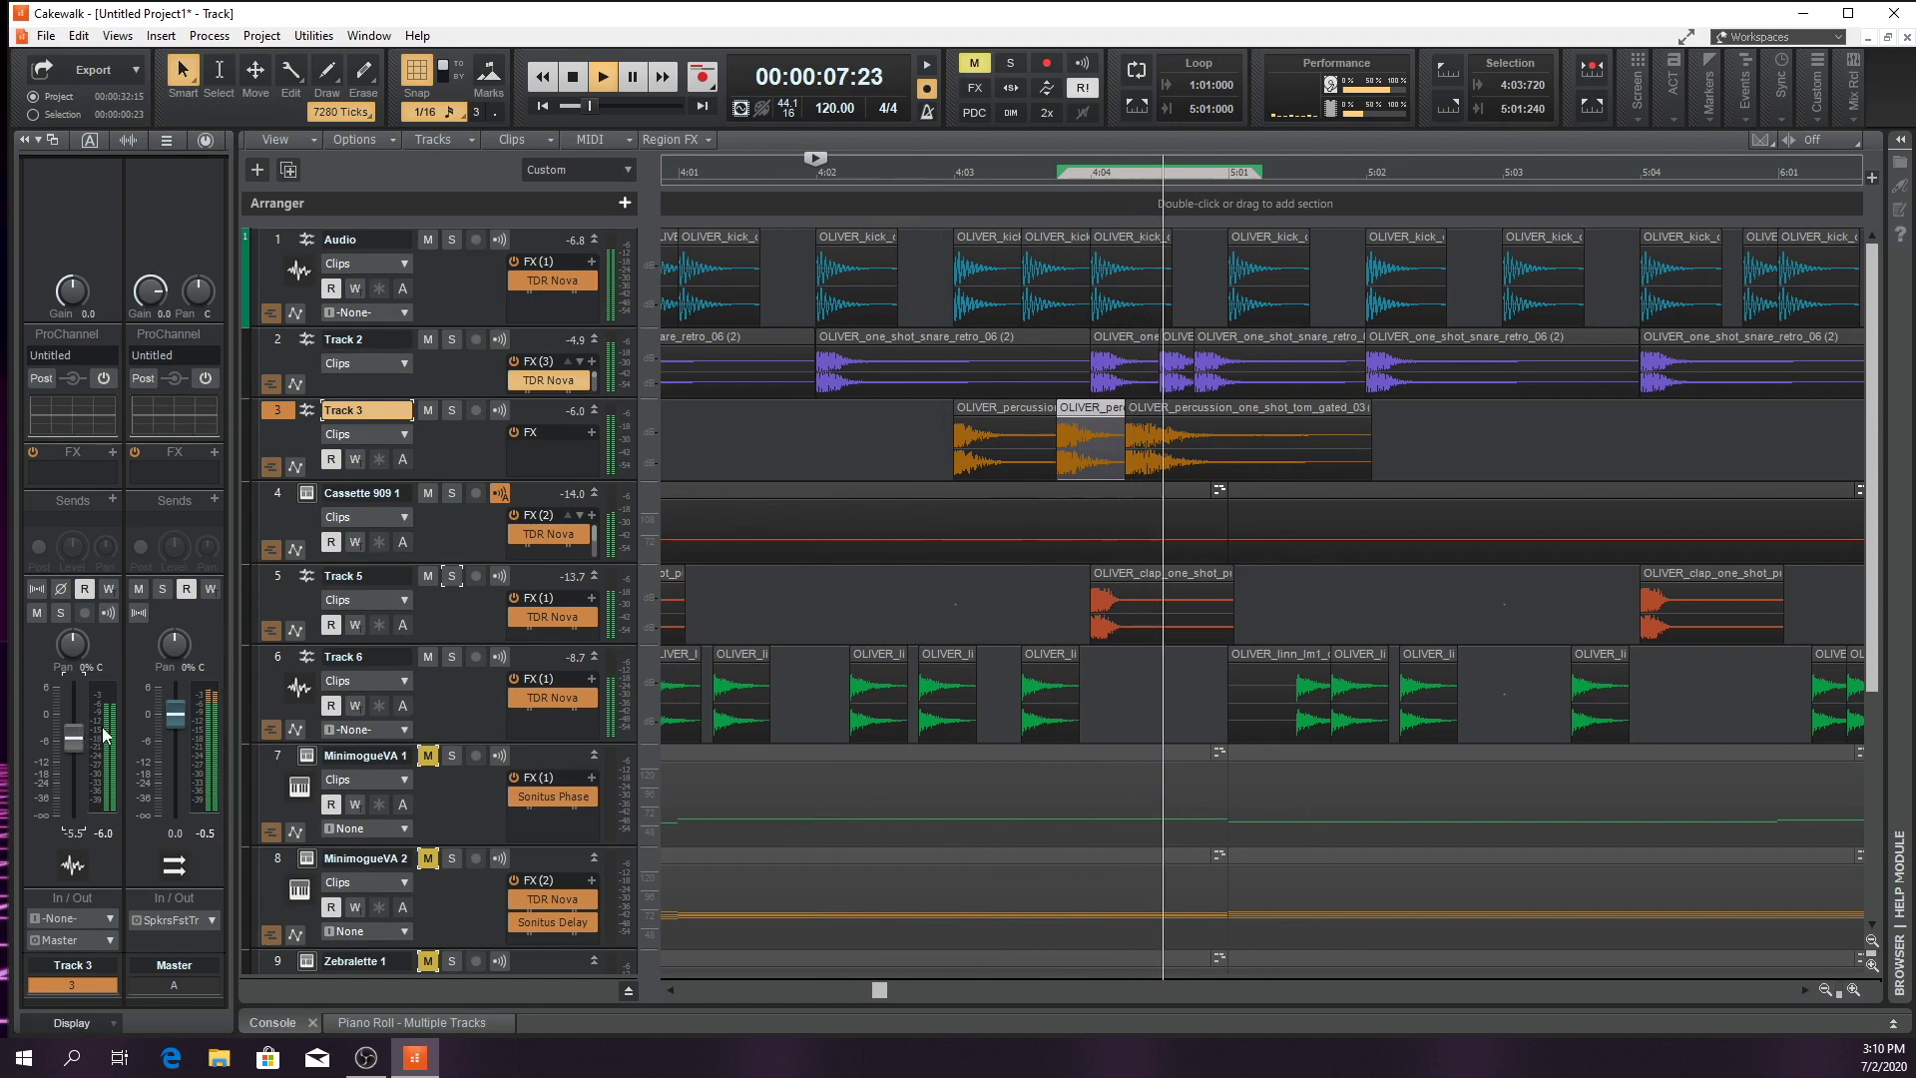
key(space)
Insert the TDR Nova equalizer on Track 3 and place its window clear of the lower tracks
right_click(118, 457)
mouse_move(249, 470)
mouse_move(536, 733)
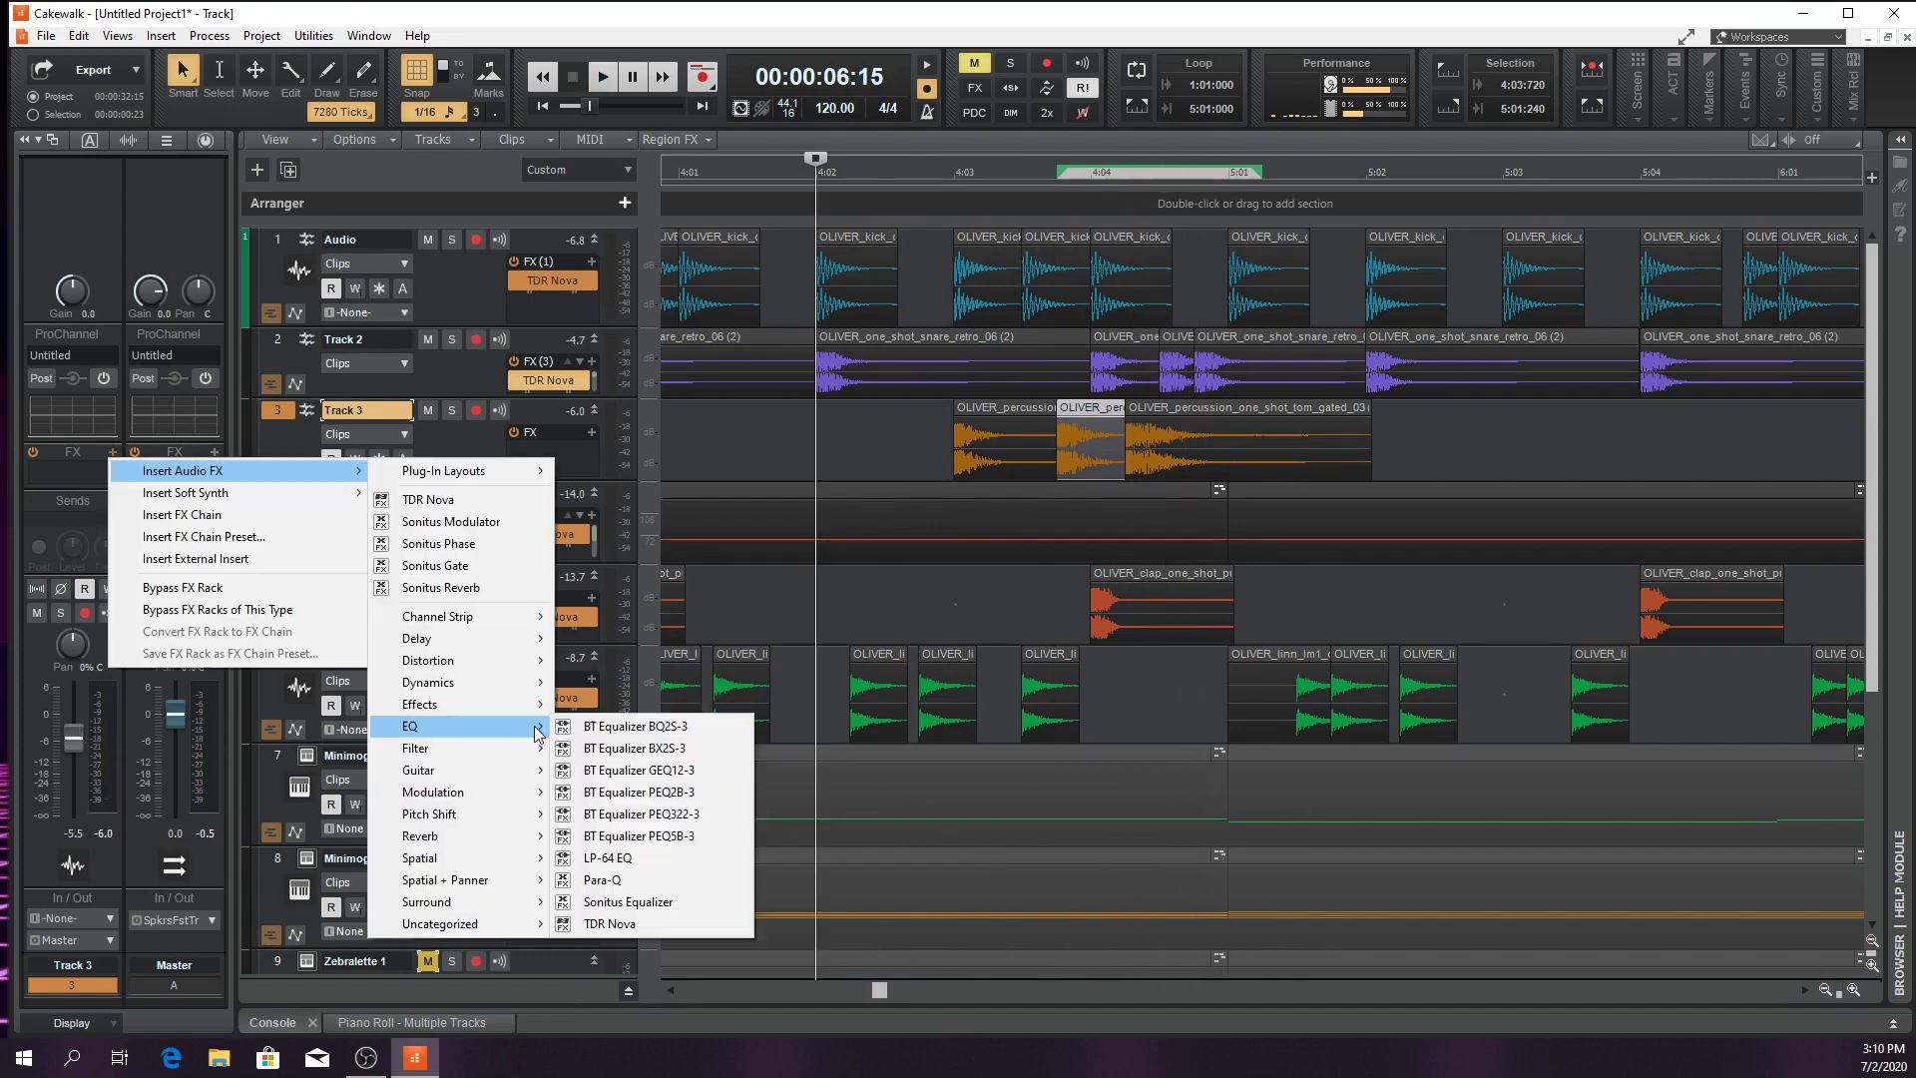
click(644, 922)
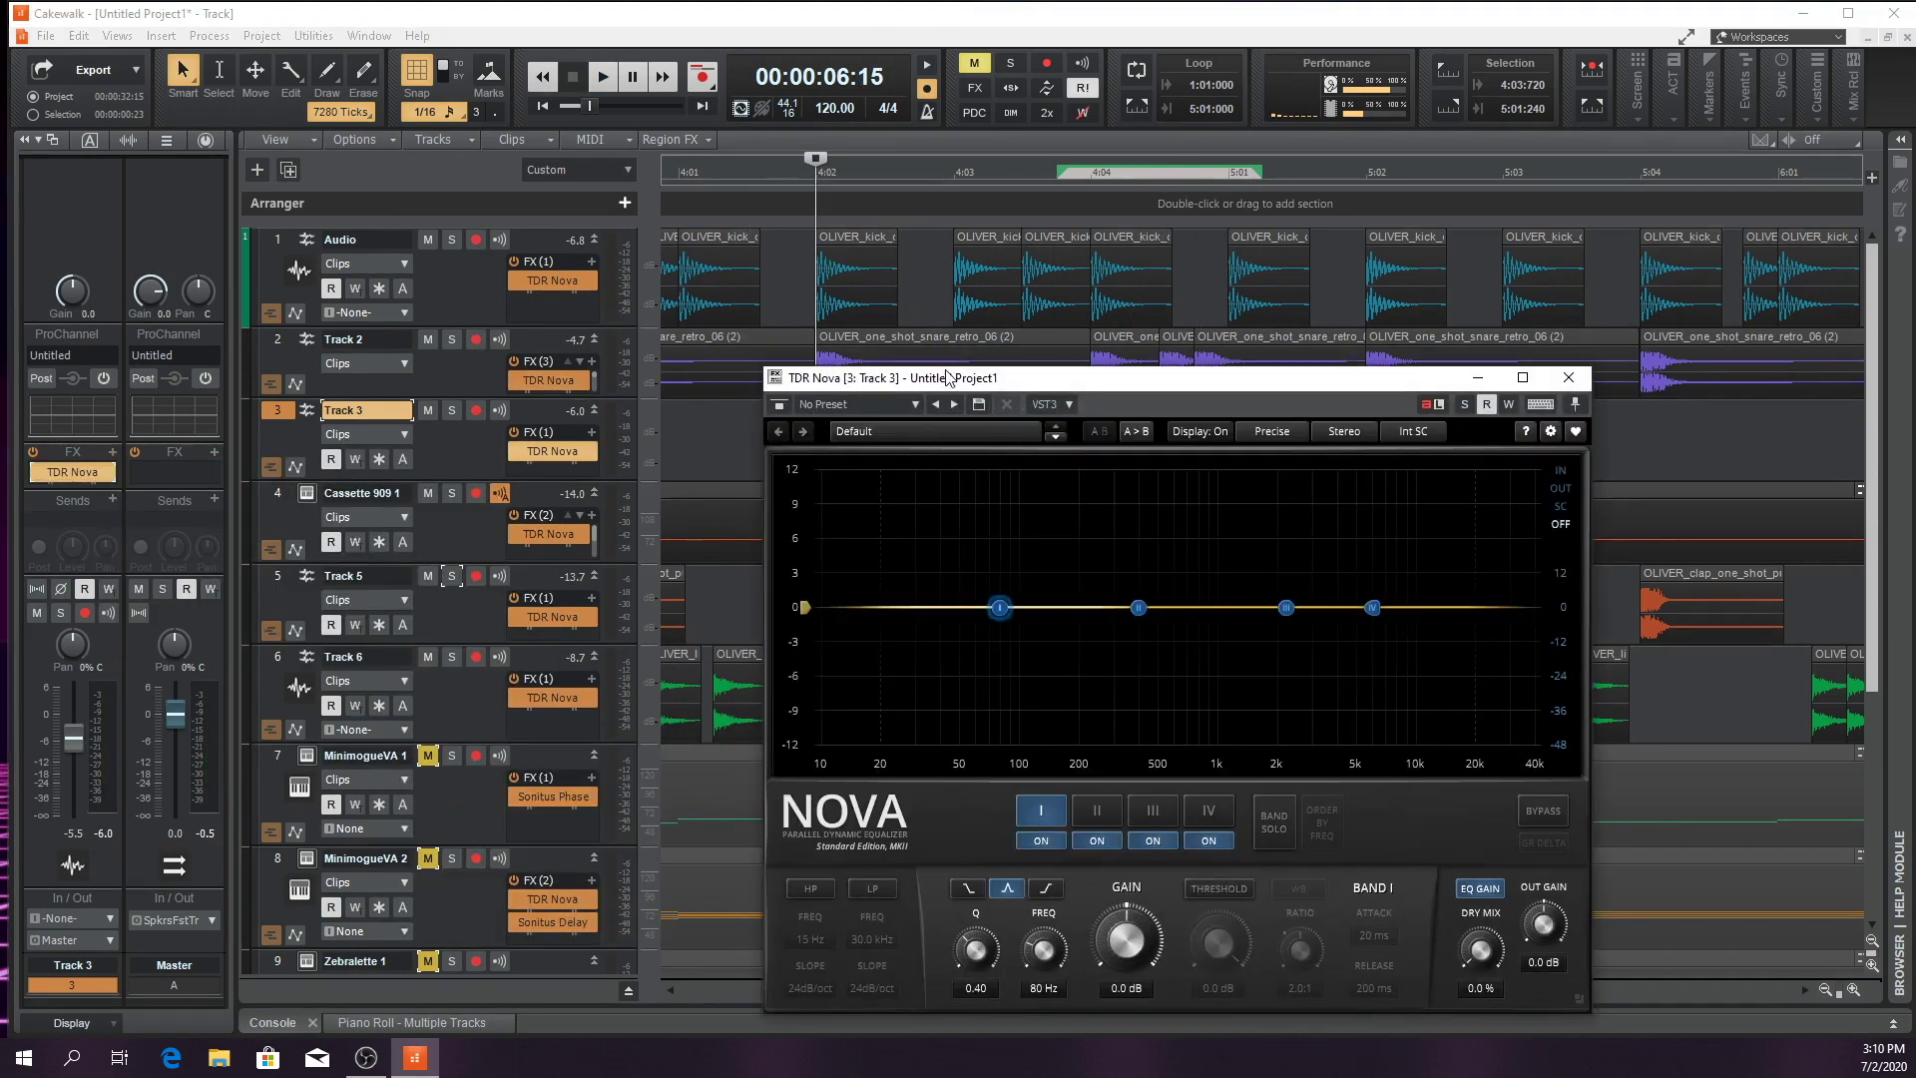
drag(950, 377, 818, 307)
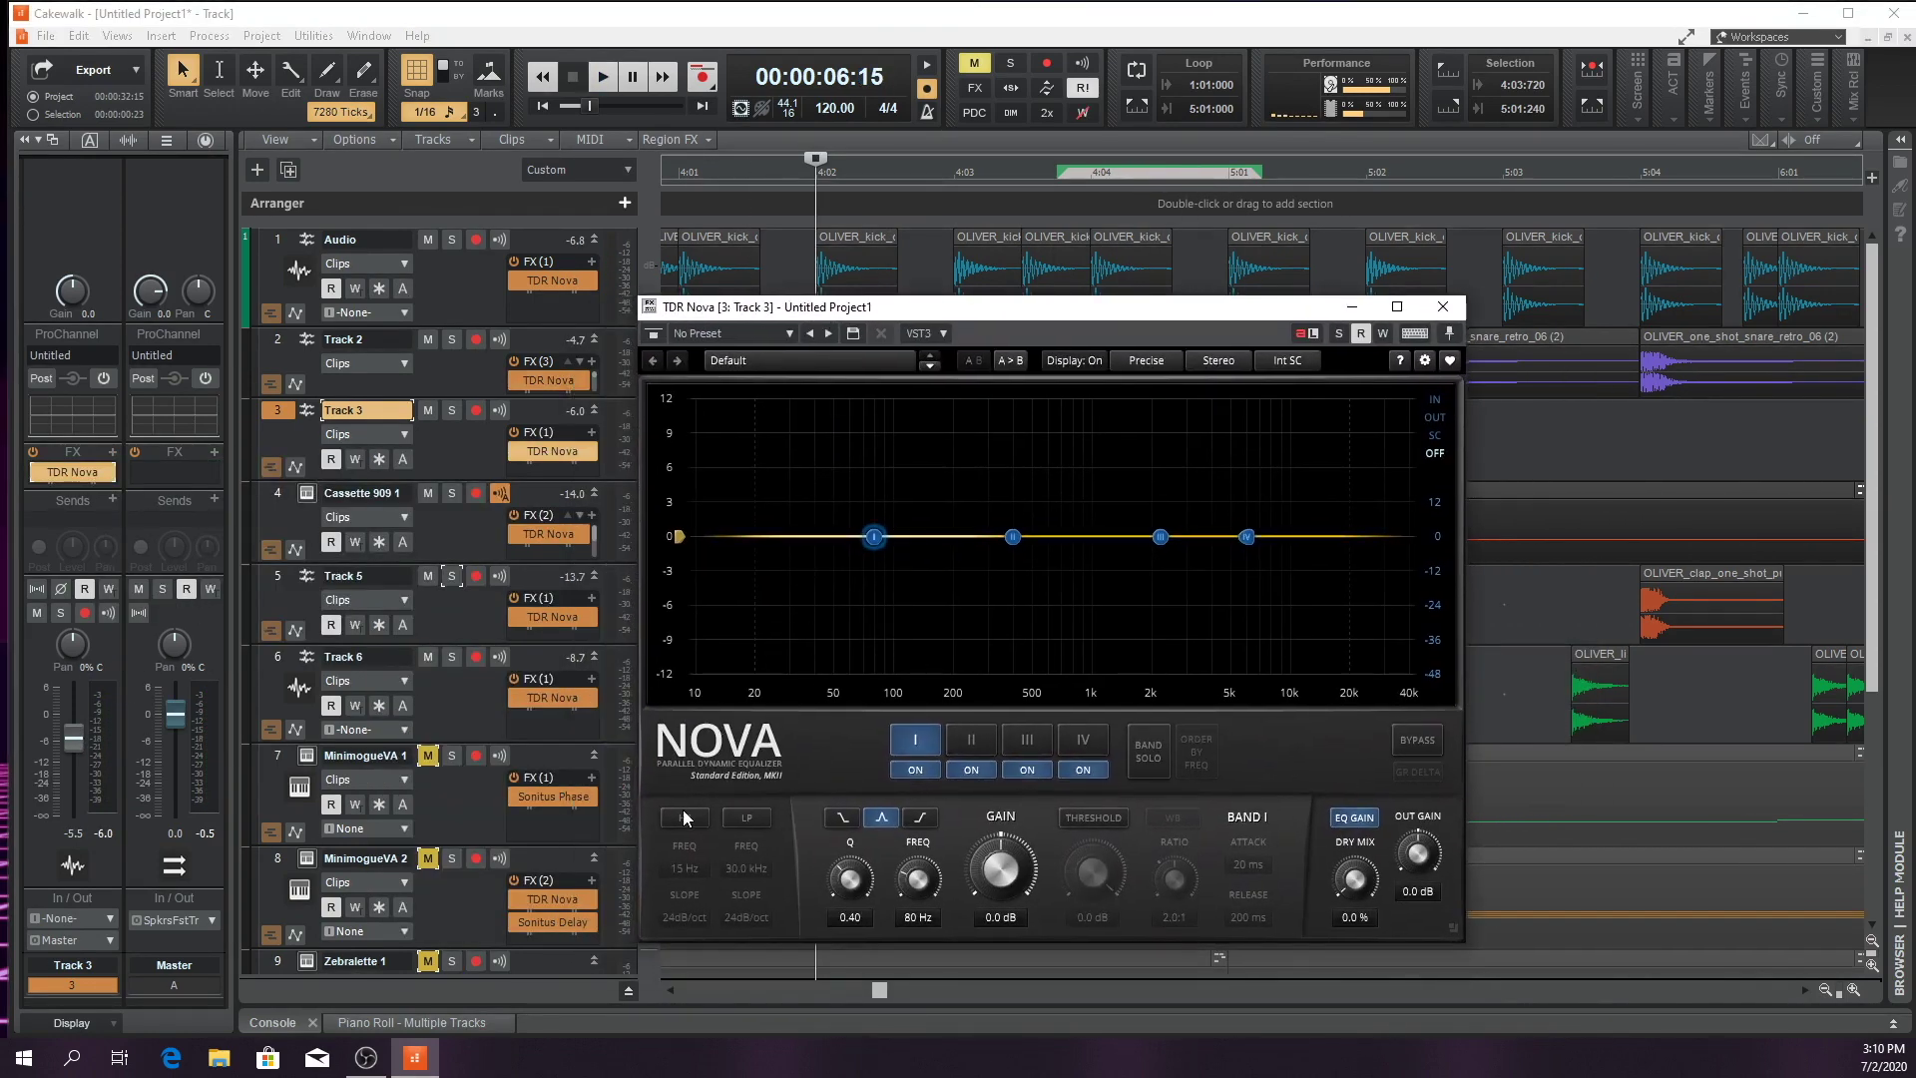
High-pass the toms at 55 Hz and boost band I by about 4.8 dB near 292 Hz while auditioning the fill
drag(746, 539, 985, 504)
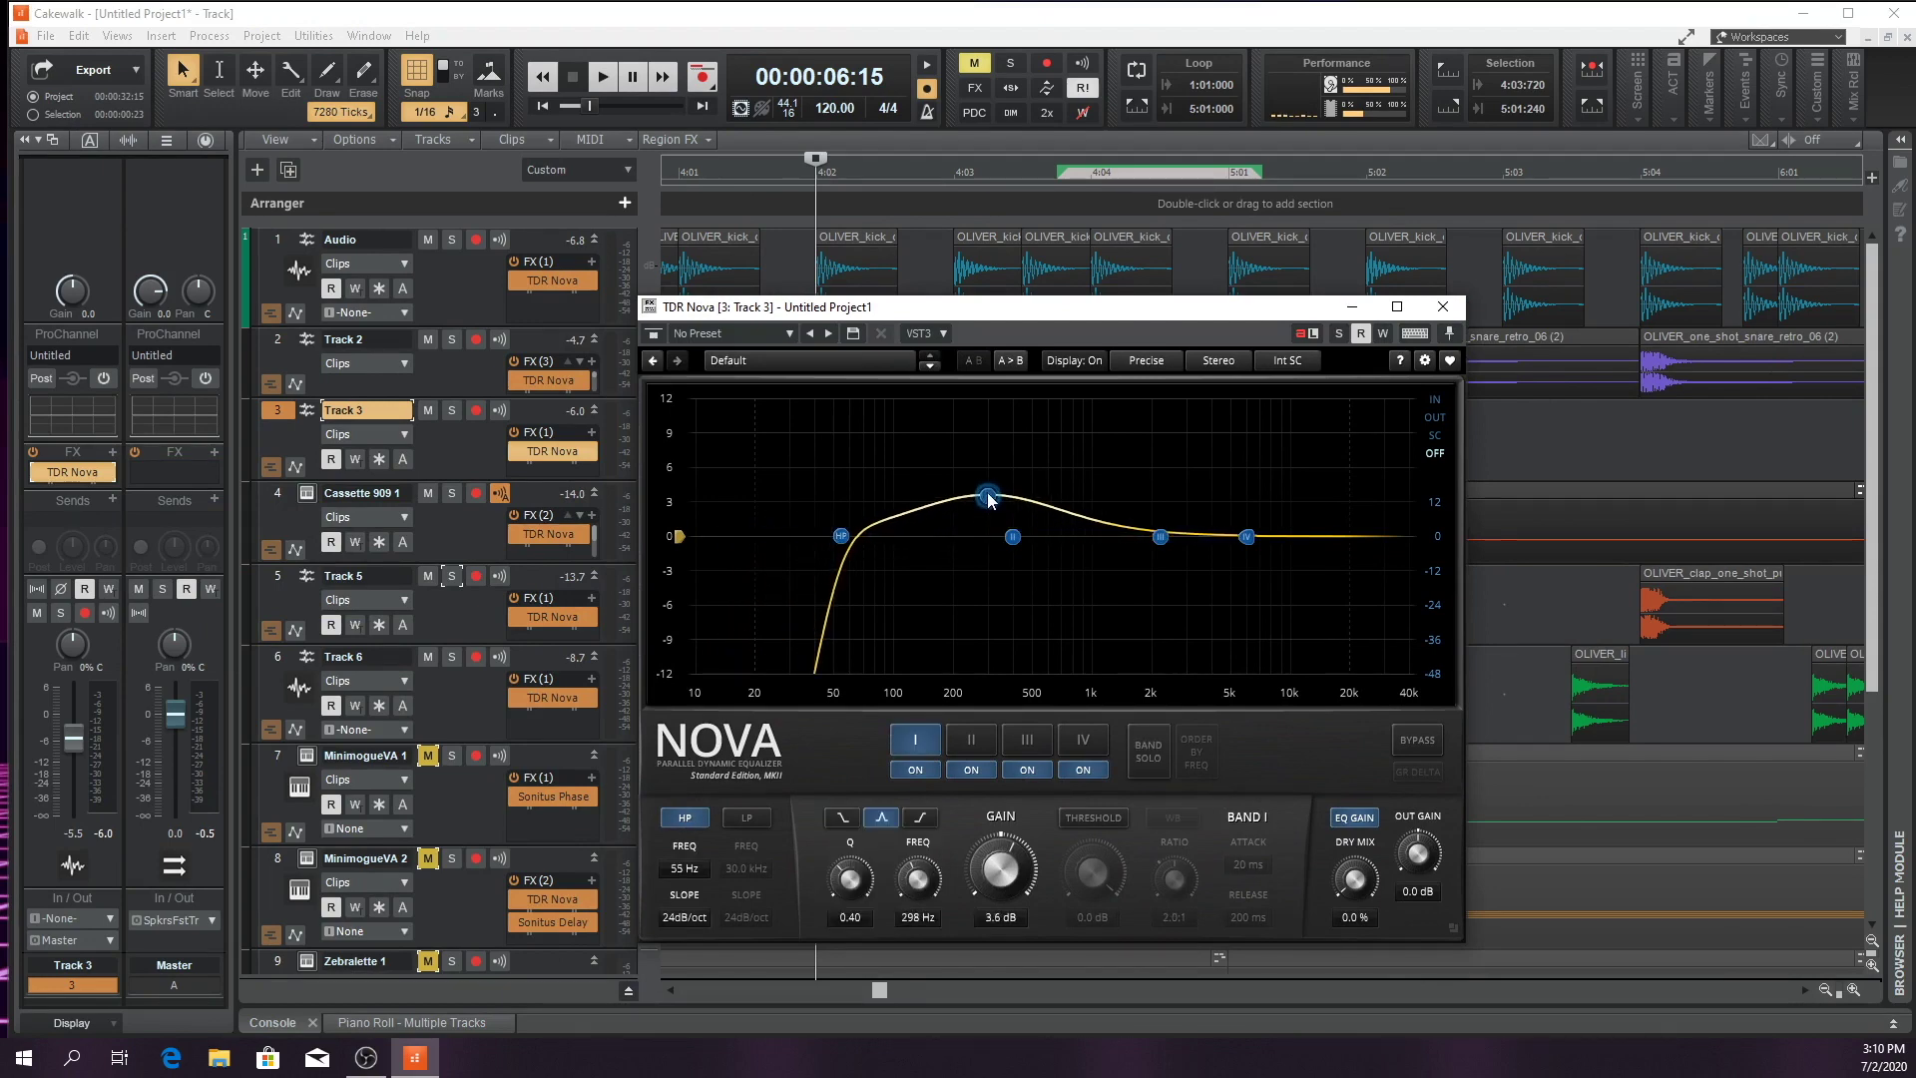
key(space)
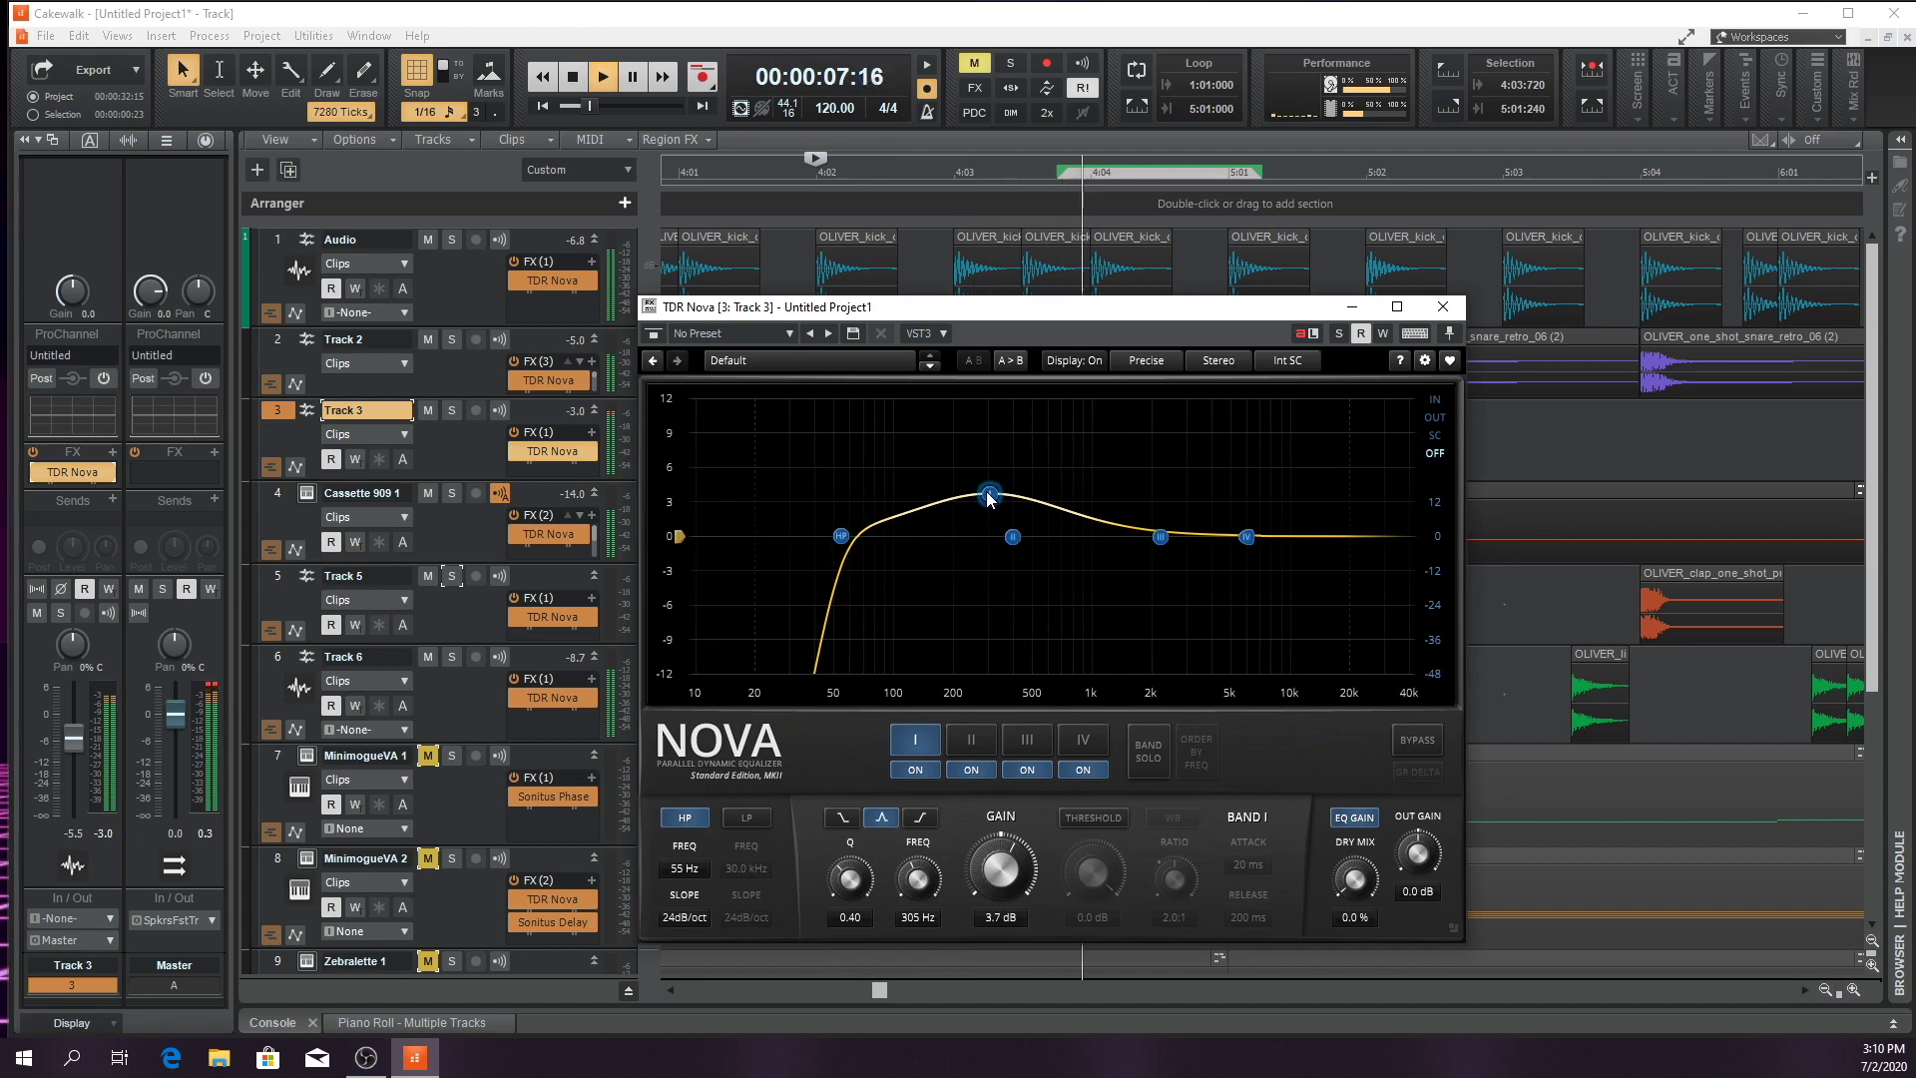
key(space)
mouse_move(988, 495)
mouse_down()
mouse_move(987, 409)
mouse_move(984, 486)
mouse_up()
key(space)
key(space)
key(space)
key(space)
key(space)
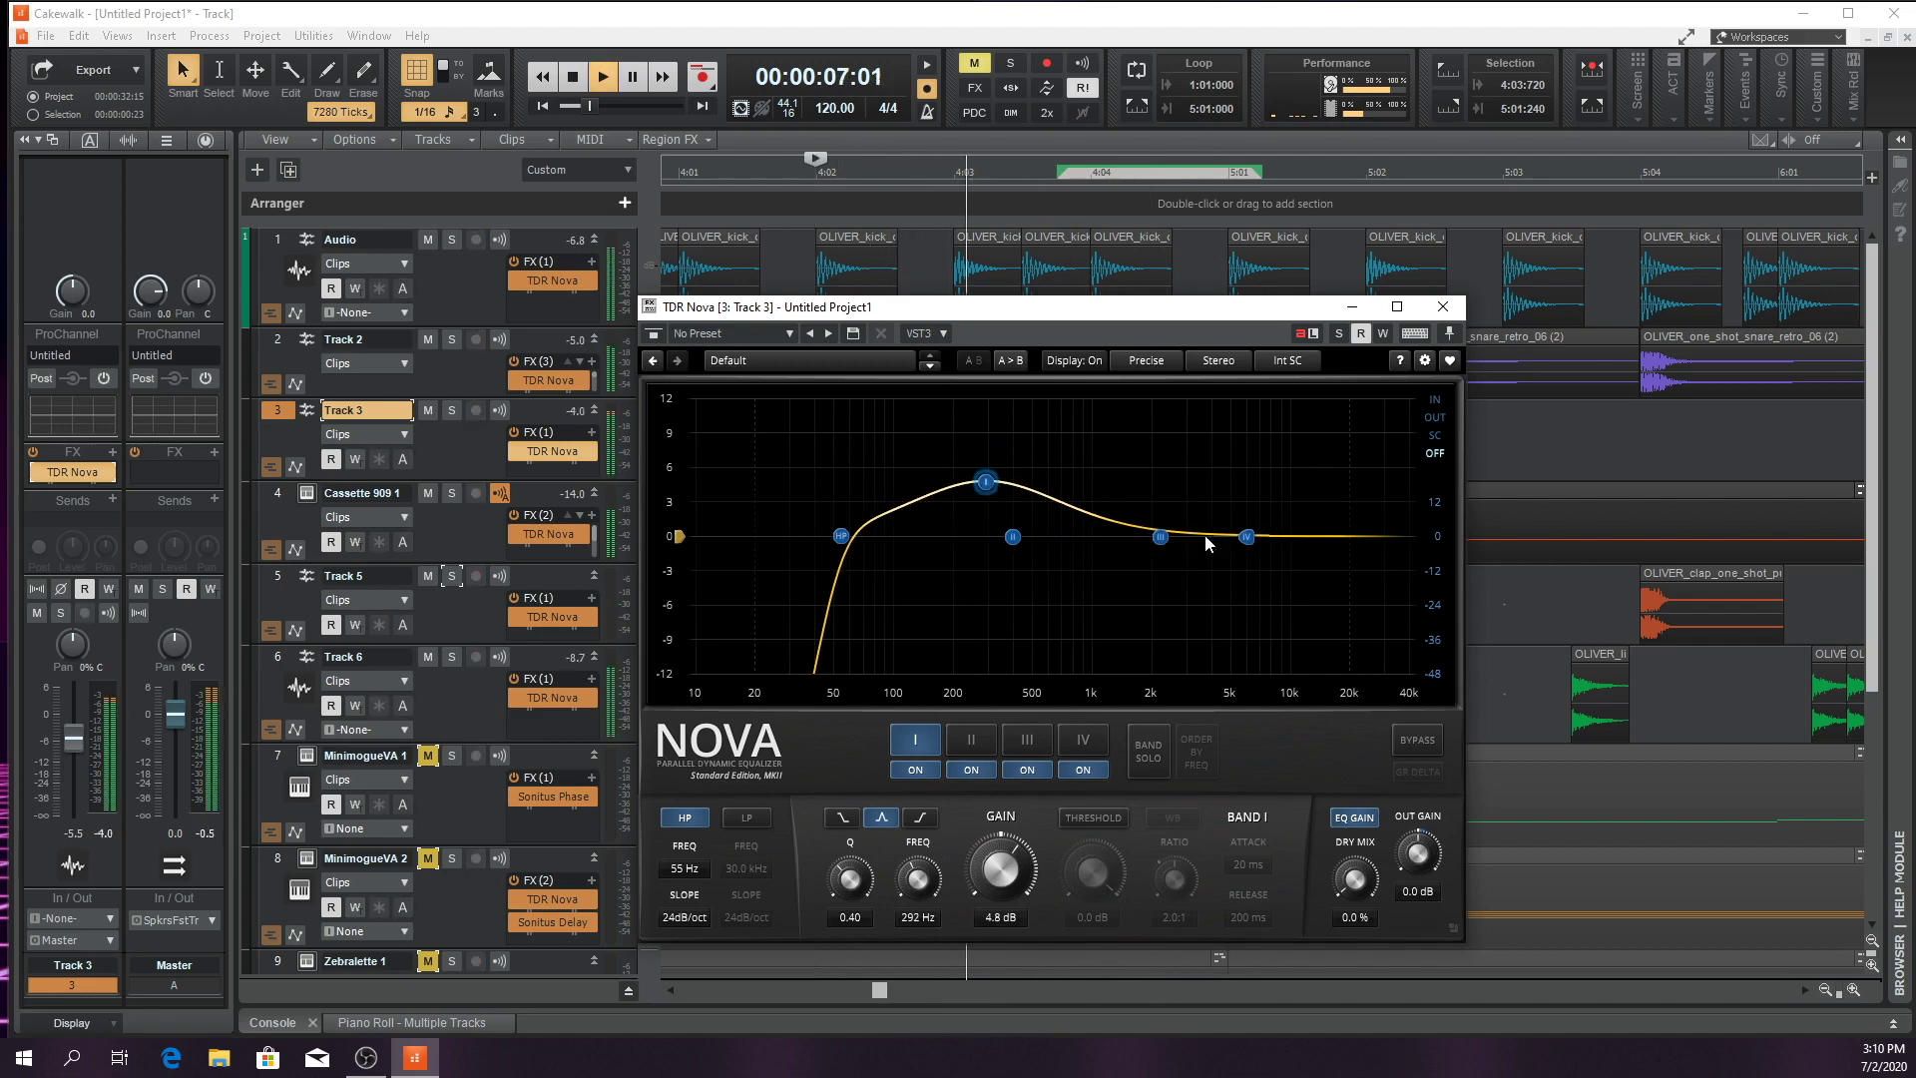
key(space)
click(1442, 306)
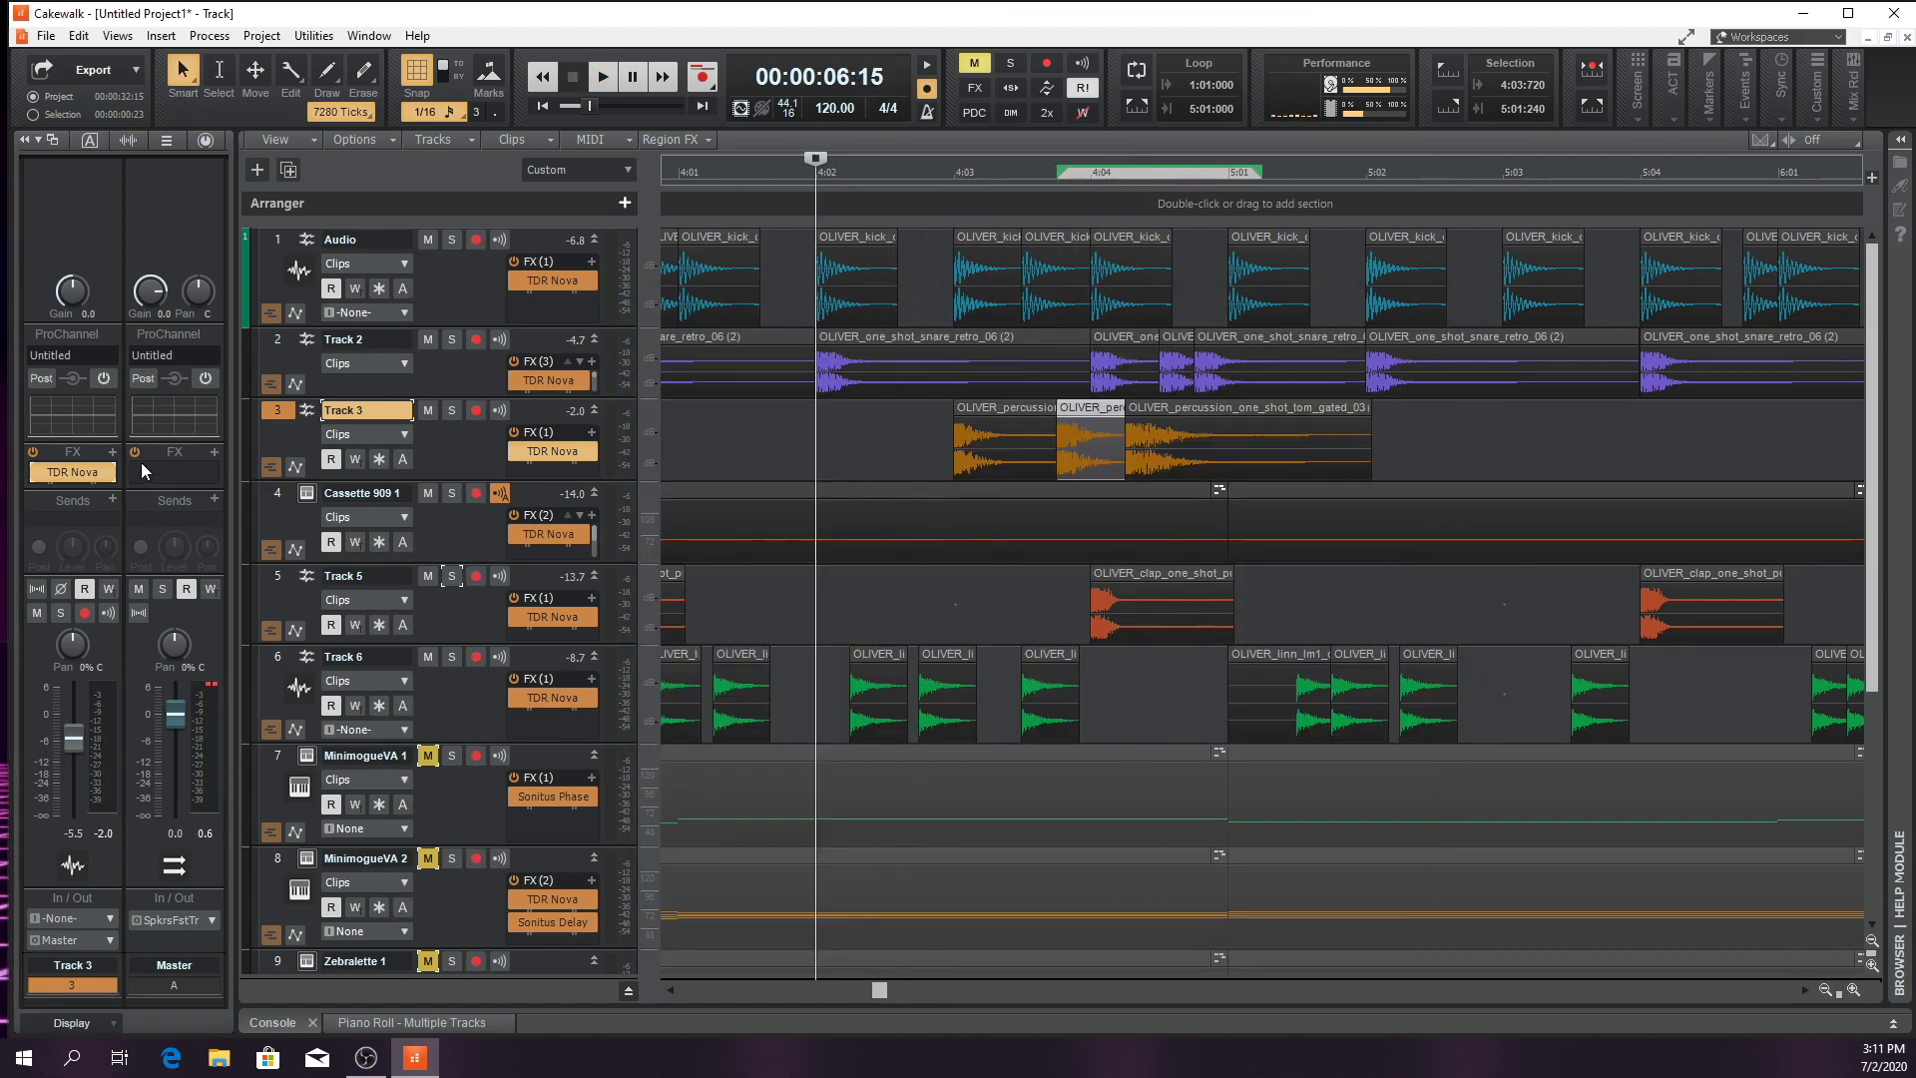
Add a send from Track 3 to the Reverb bus
click(110, 453)
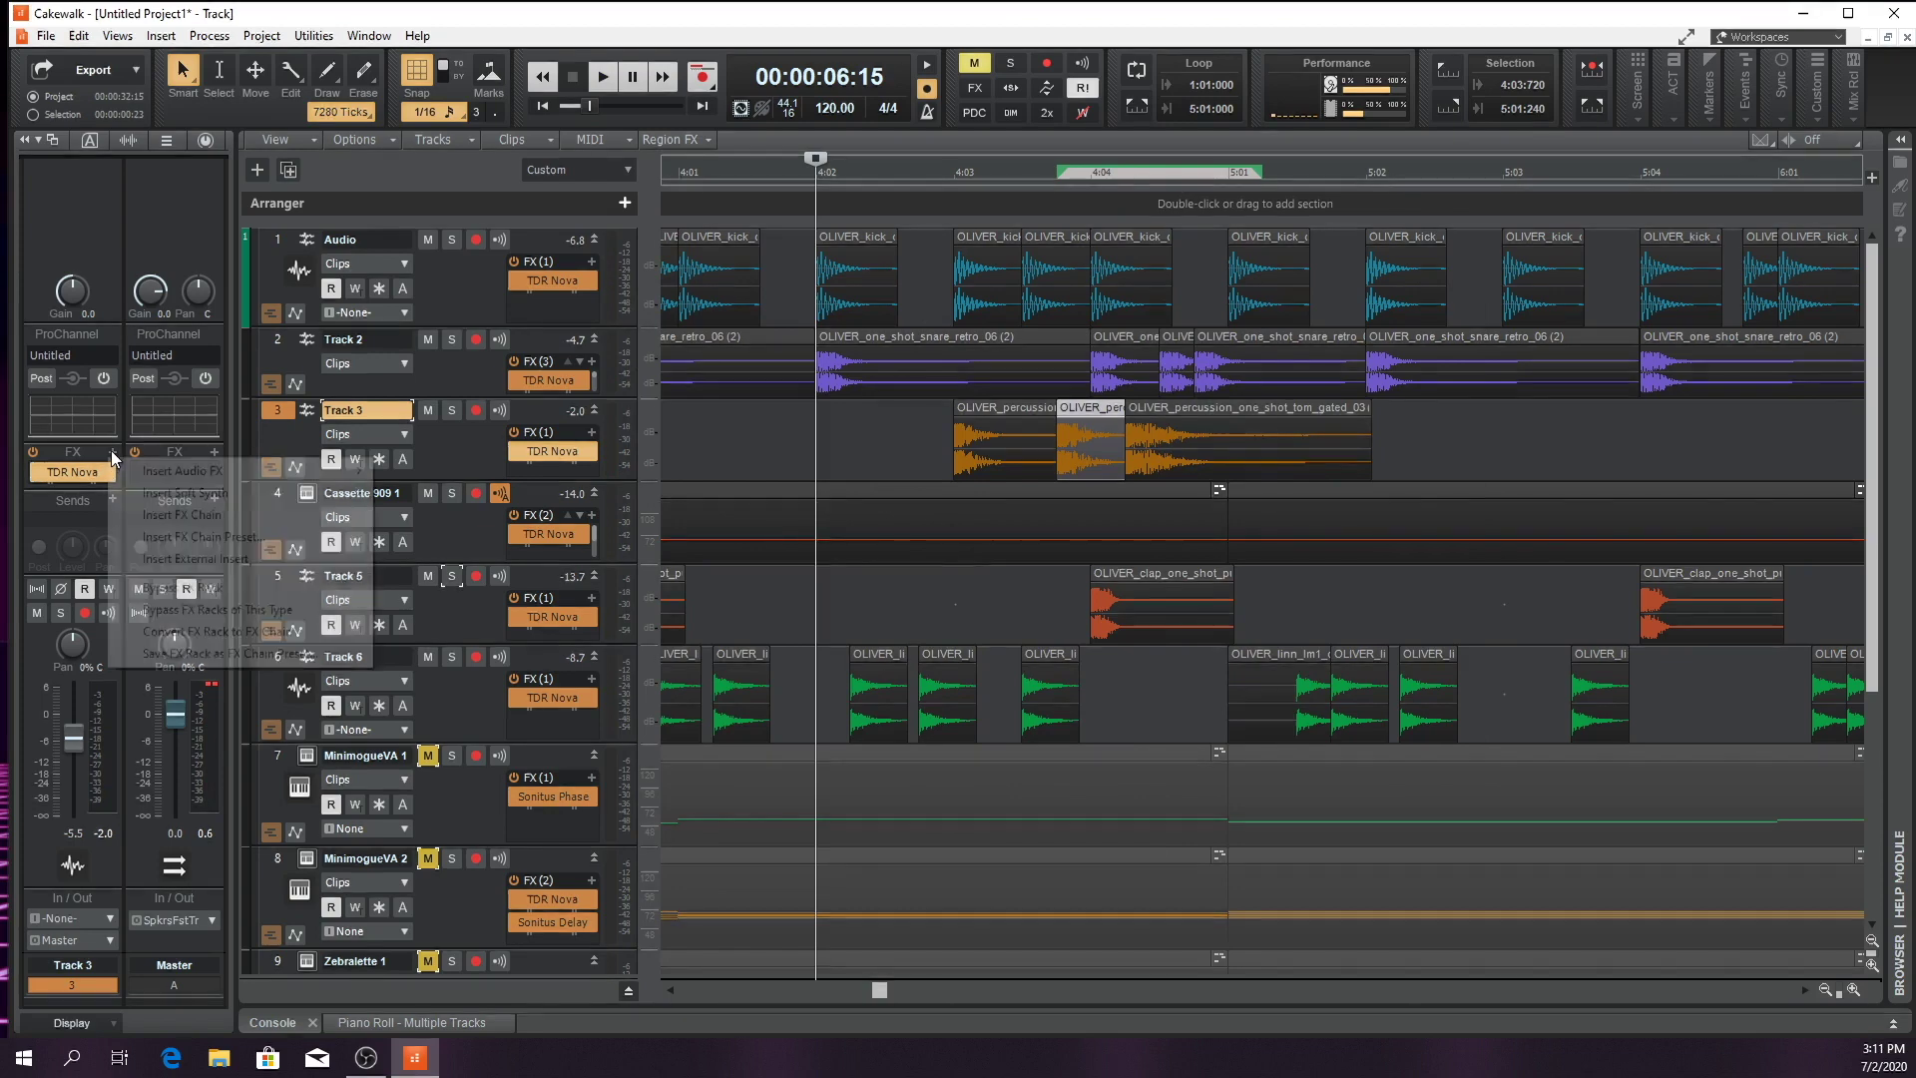
click(81, 507)
click(113, 500)
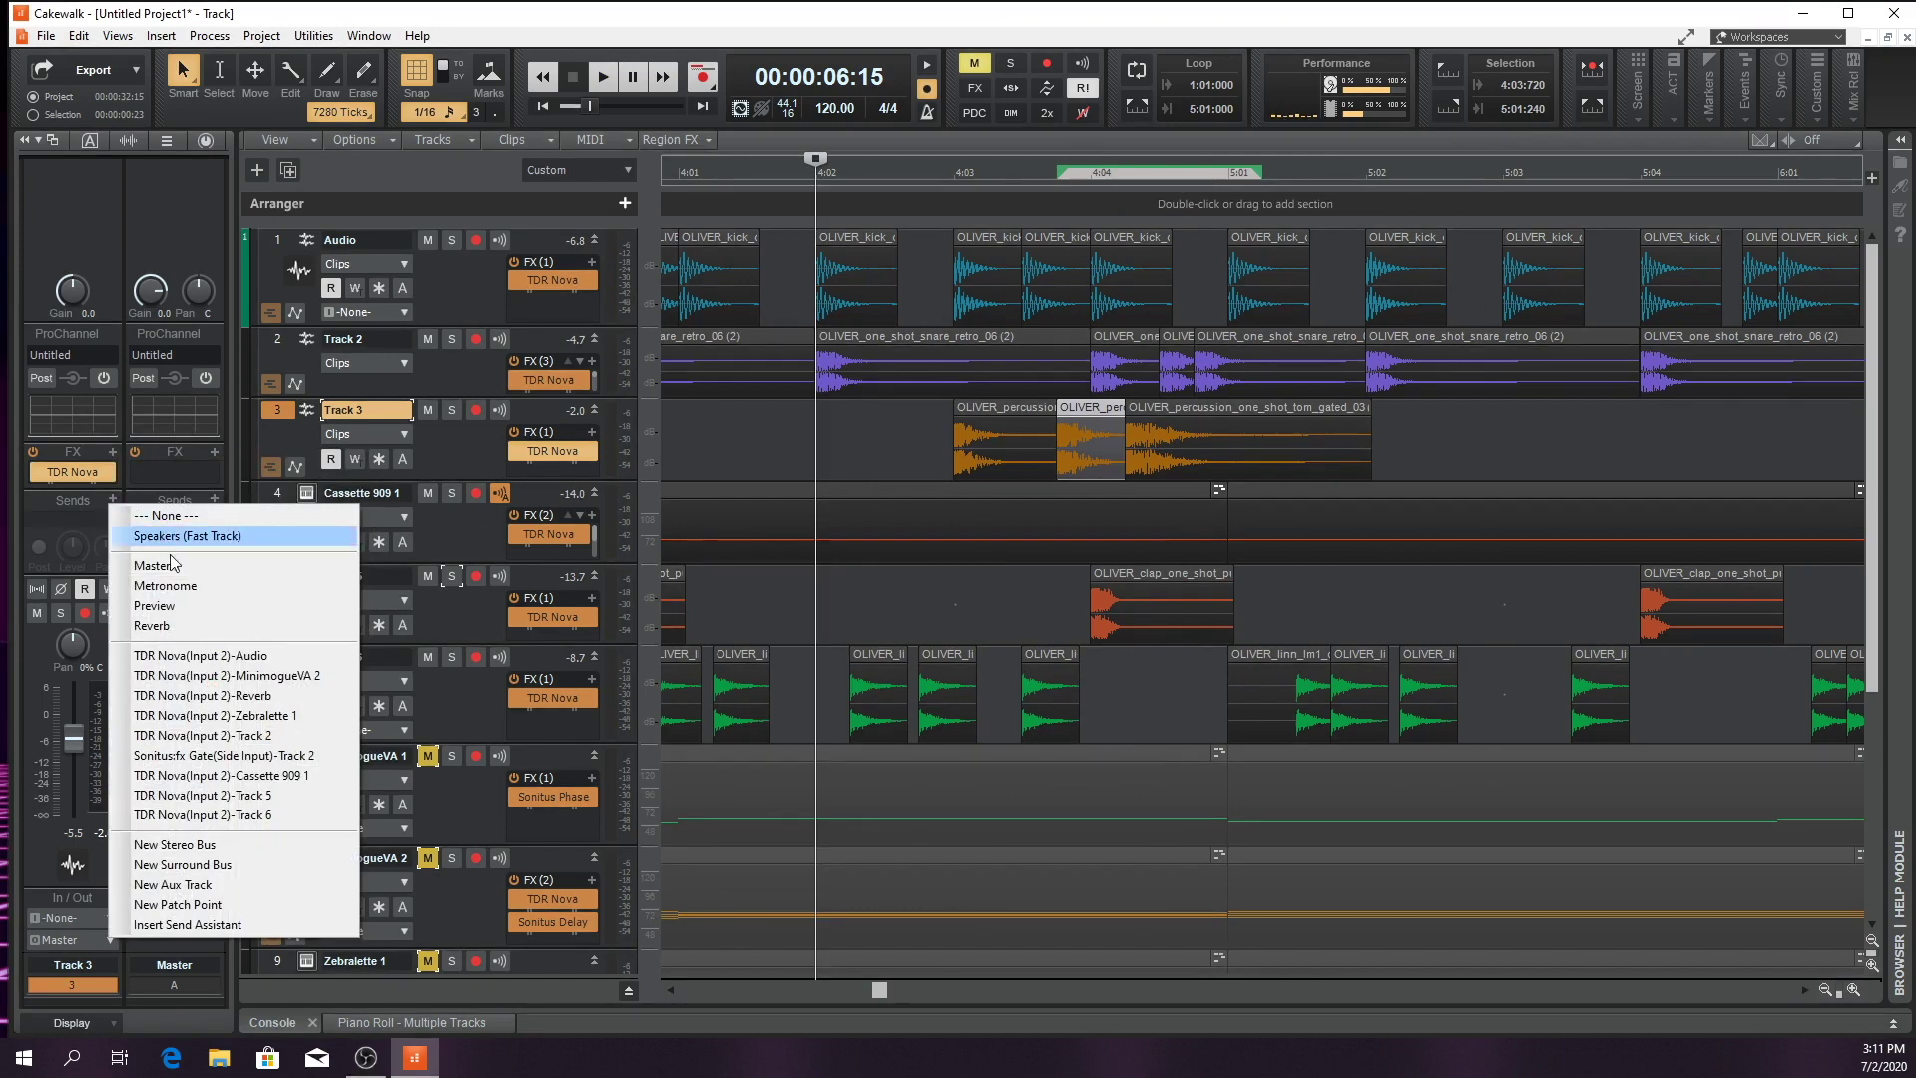
click(166, 626)
Lower Track 3's volume to about -11 dB while playing the tom fill
key(space)
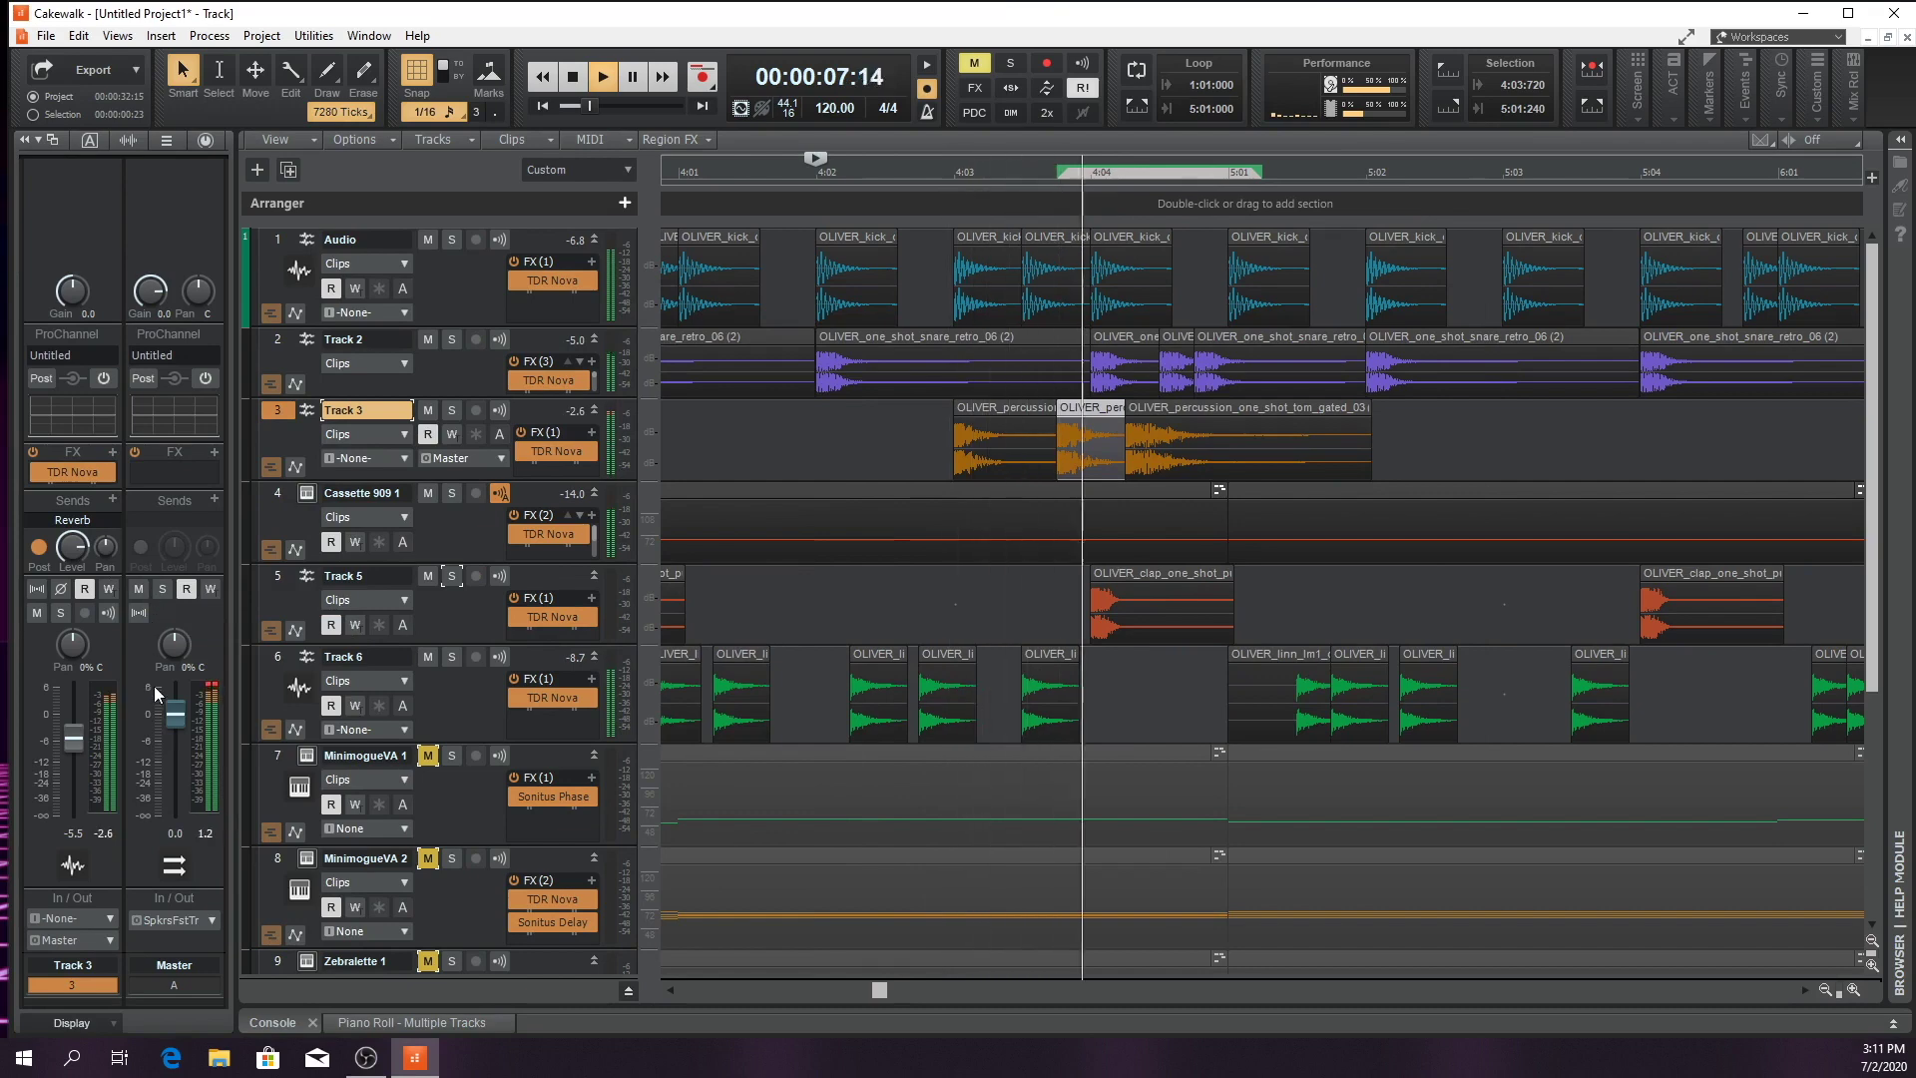
drag(76, 745, 75, 763)
key(space)
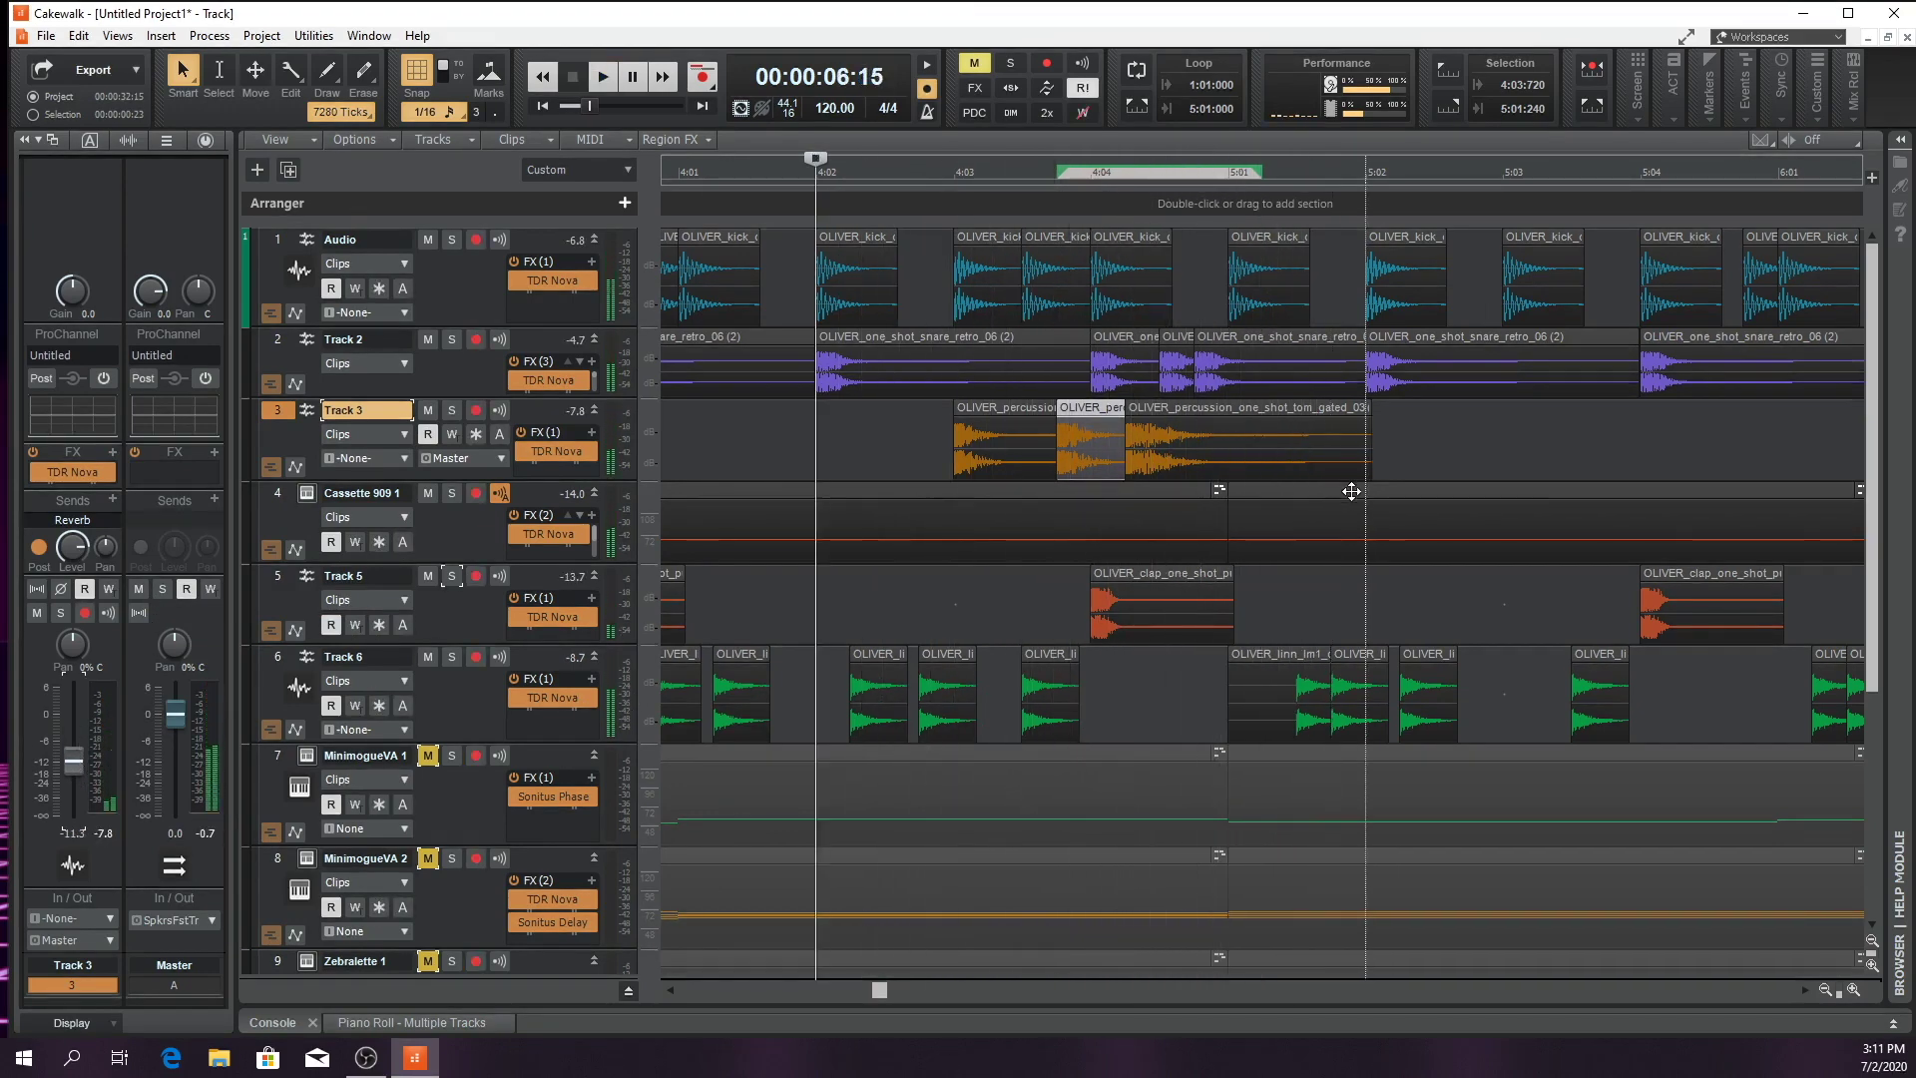
Show about eleven bars of the arrangement and return the playhead to the start of the project
click(1825, 993)
click(1824, 992)
click(1825, 993)
click(1825, 992)
click(1824, 993)
click(1825, 992)
click(1824, 993)
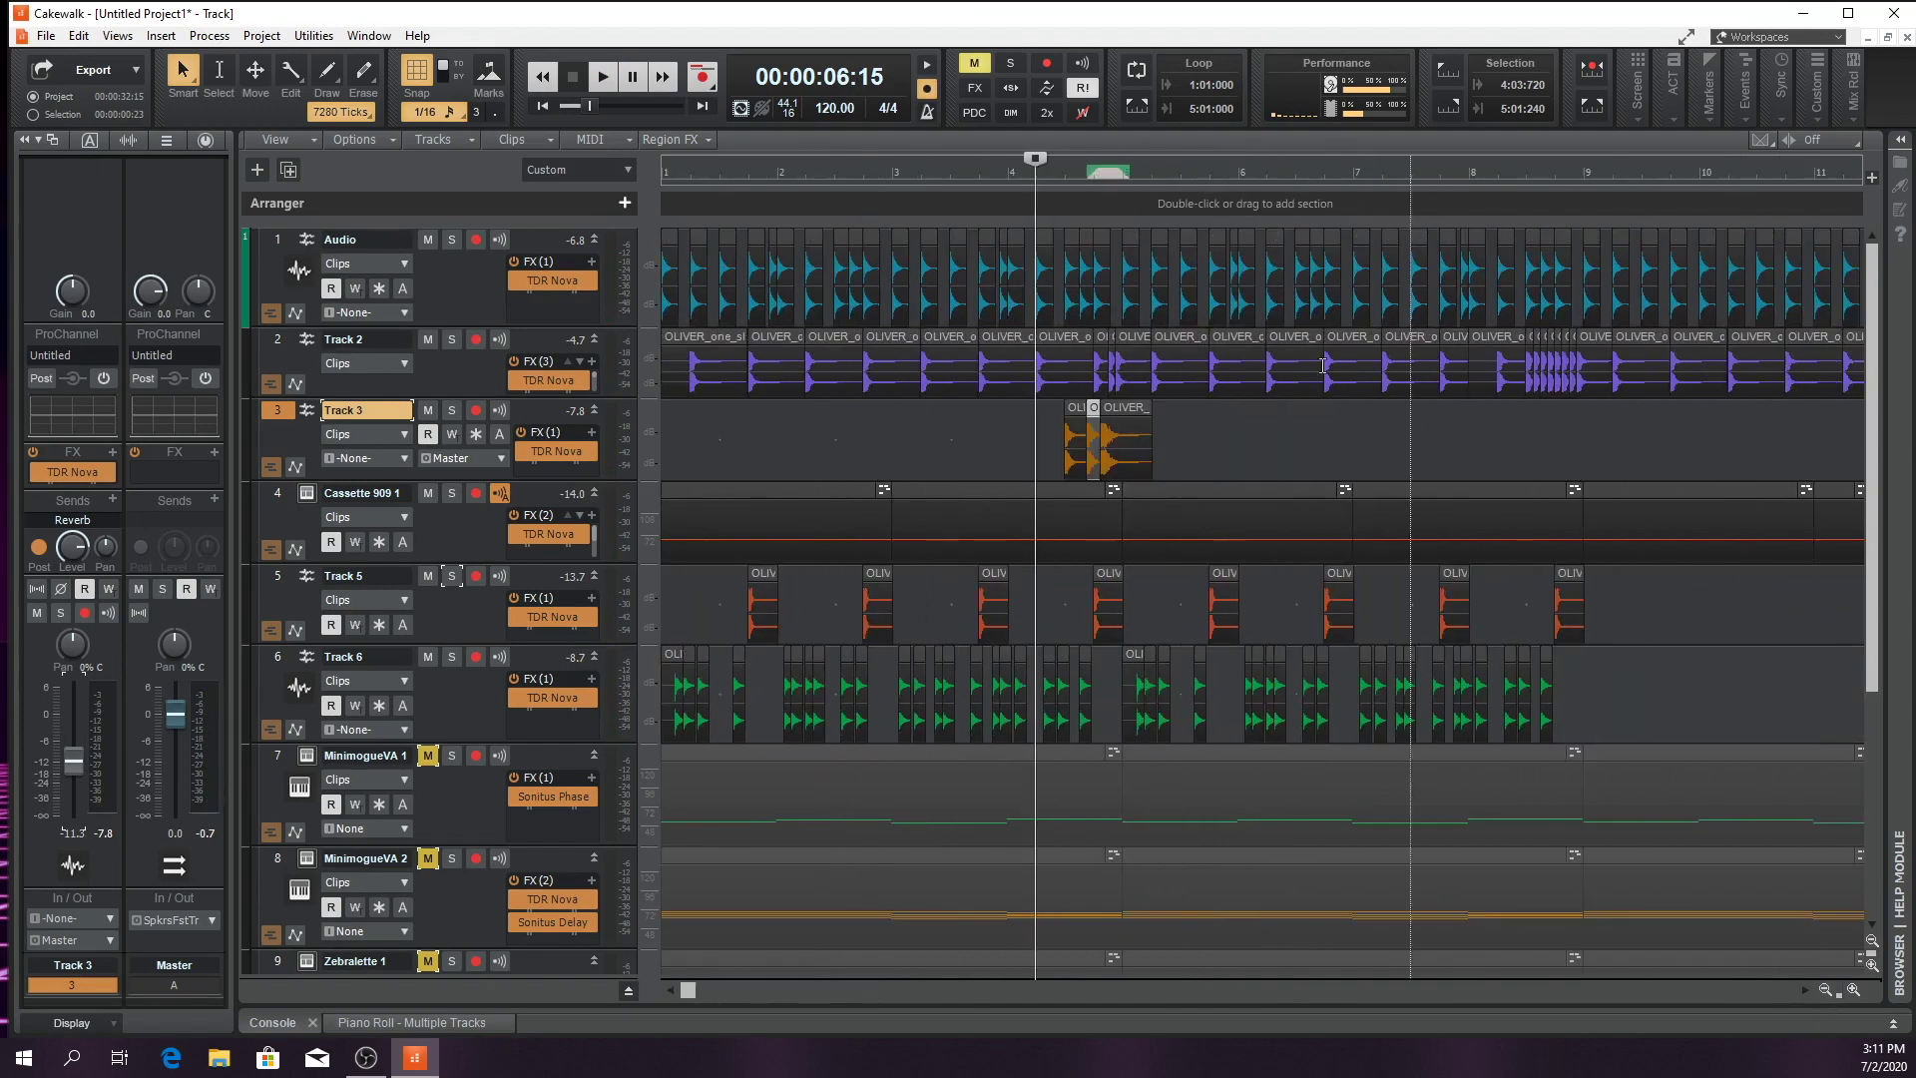
key(w)
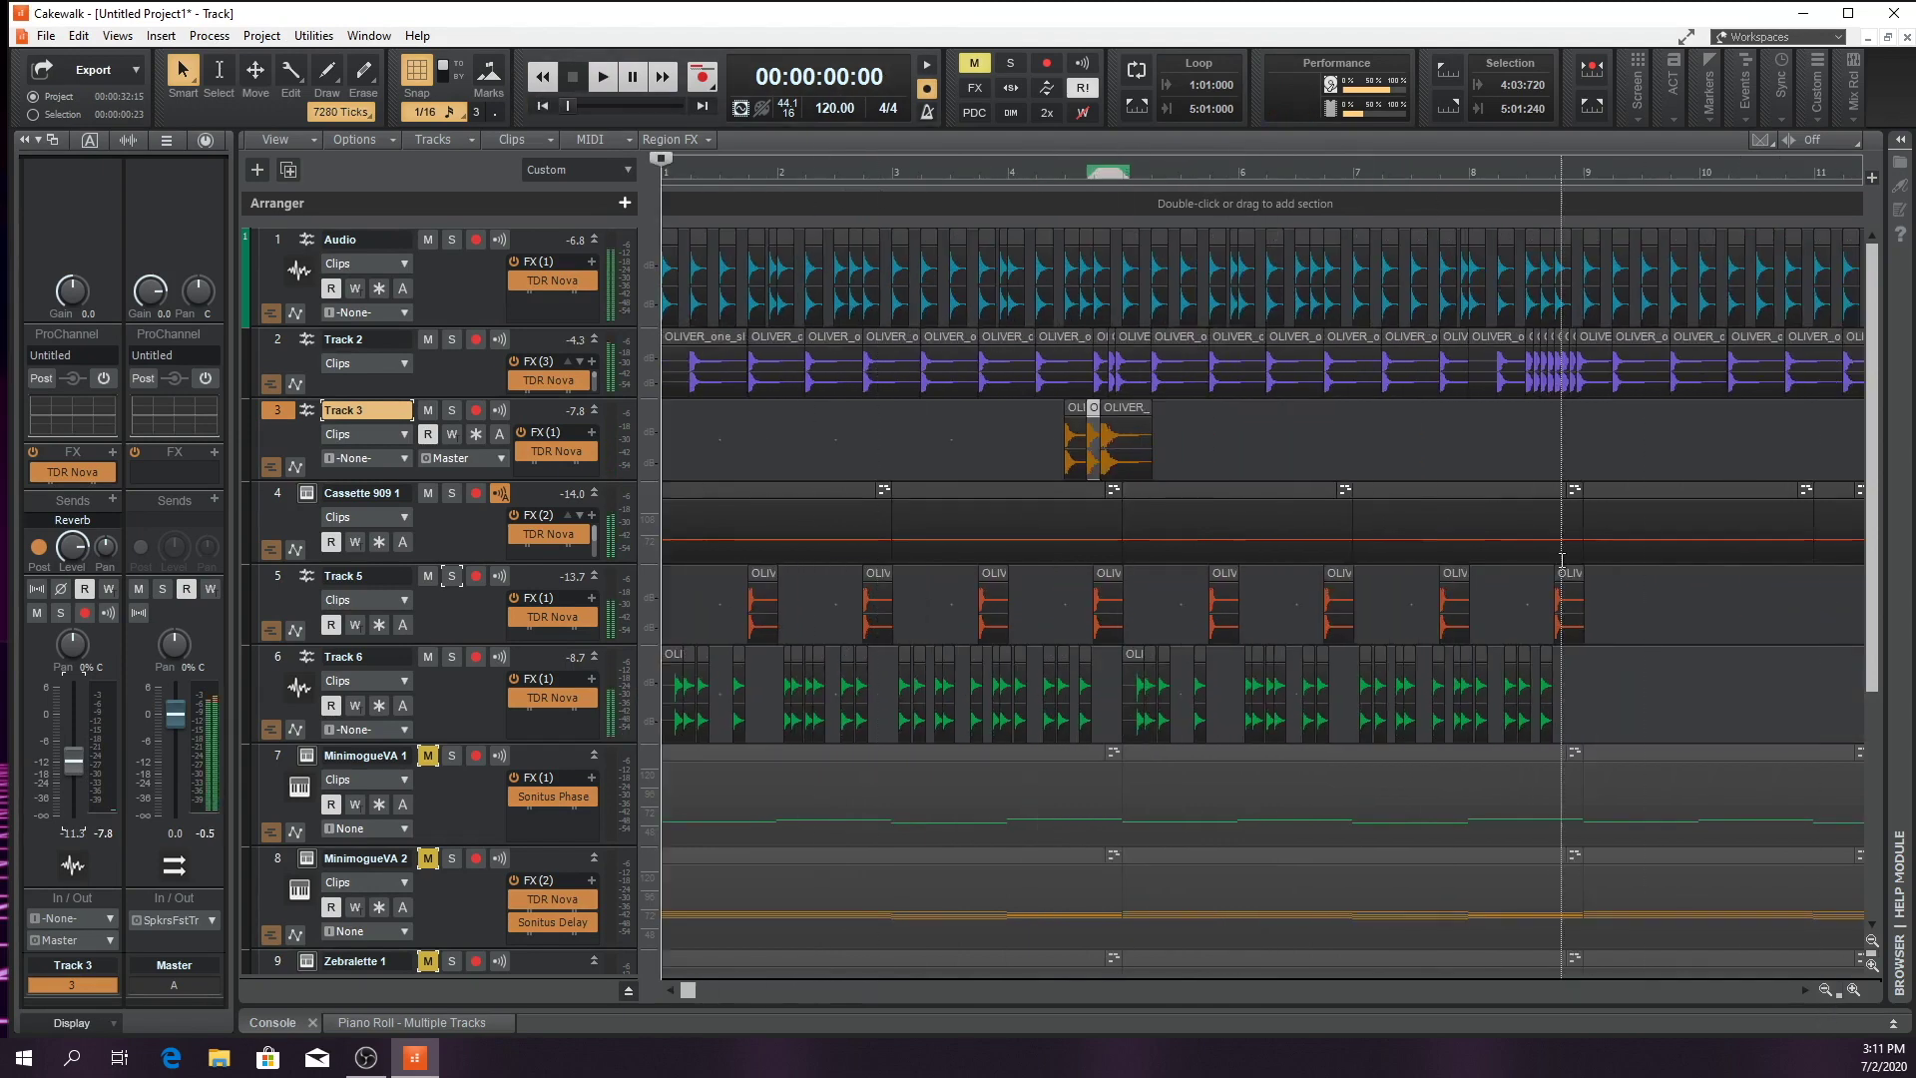
Copy the first tom hit of the Track 3 fill and paste it at 00:00:14:22, just past bar 8
click(1494, 179)
click(1851, 992)
click(1851, 991)
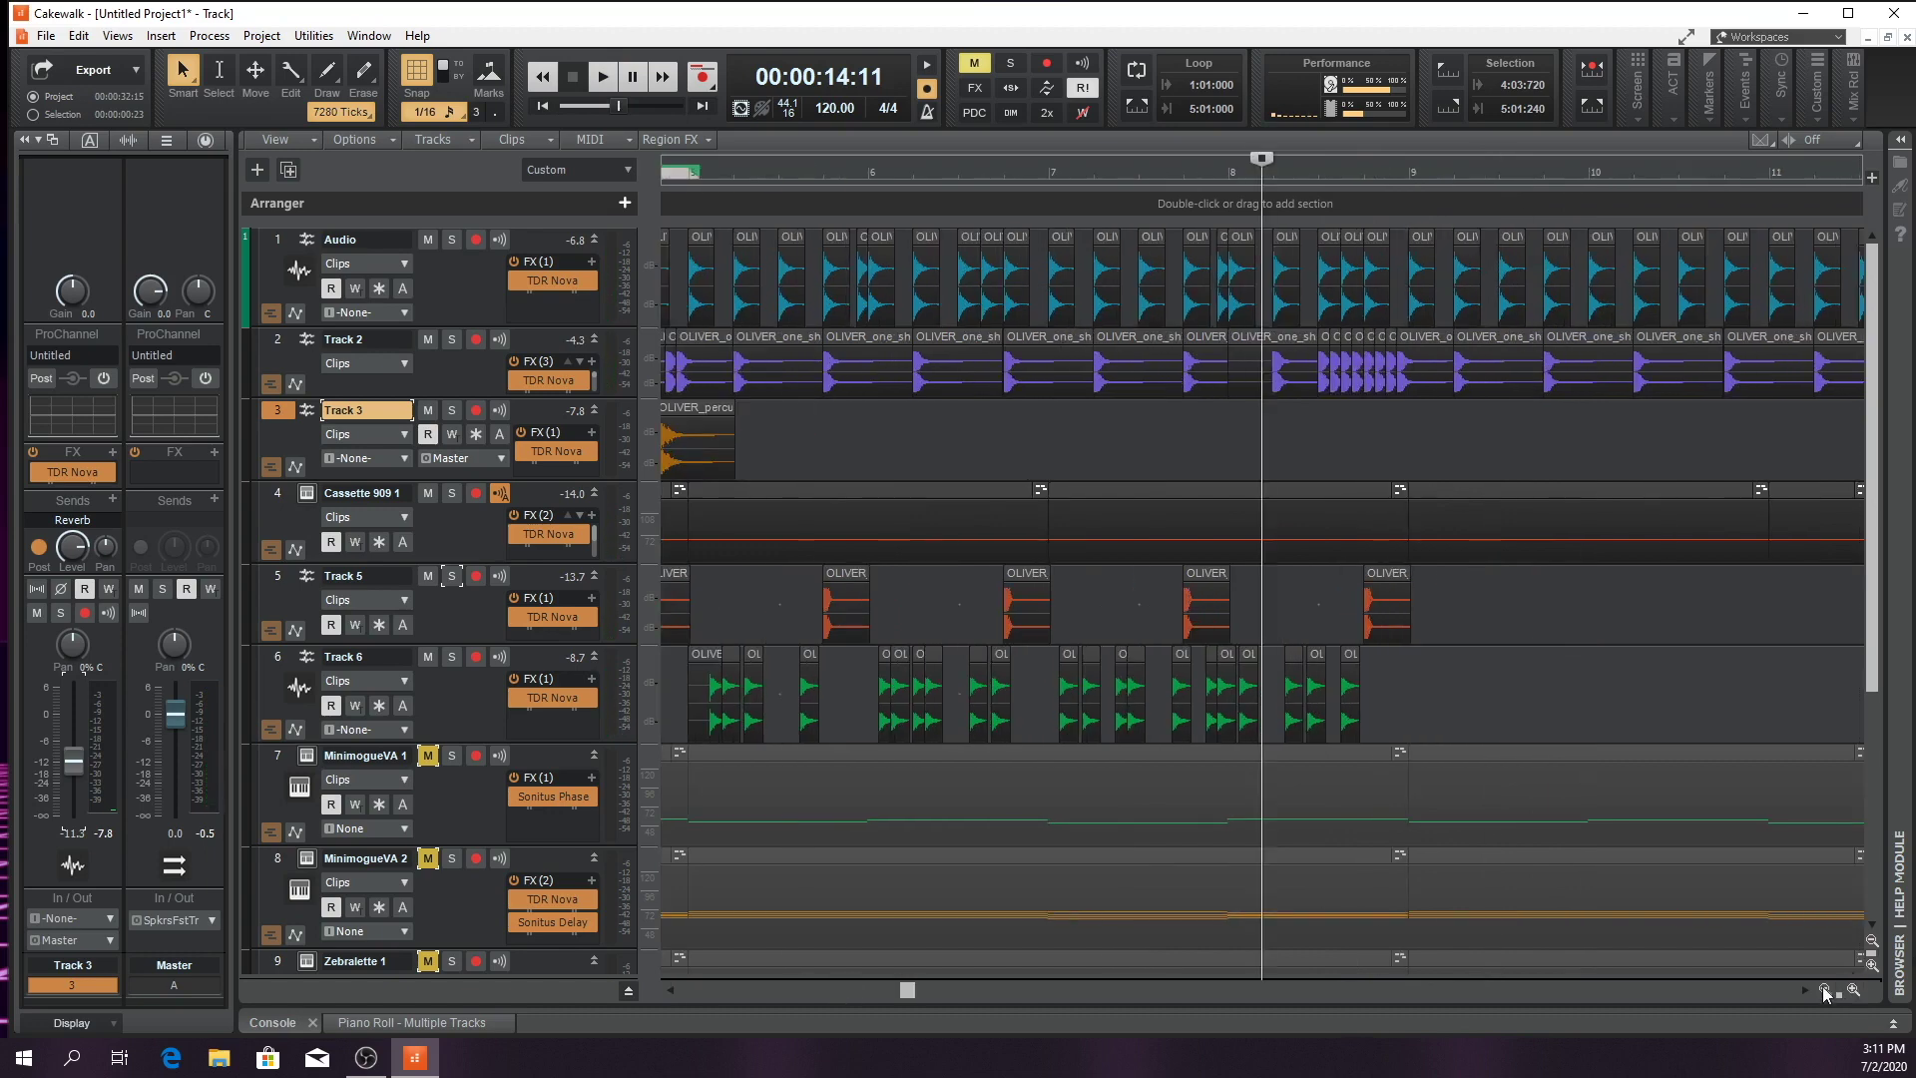
drag(903, 990, 870, 991)
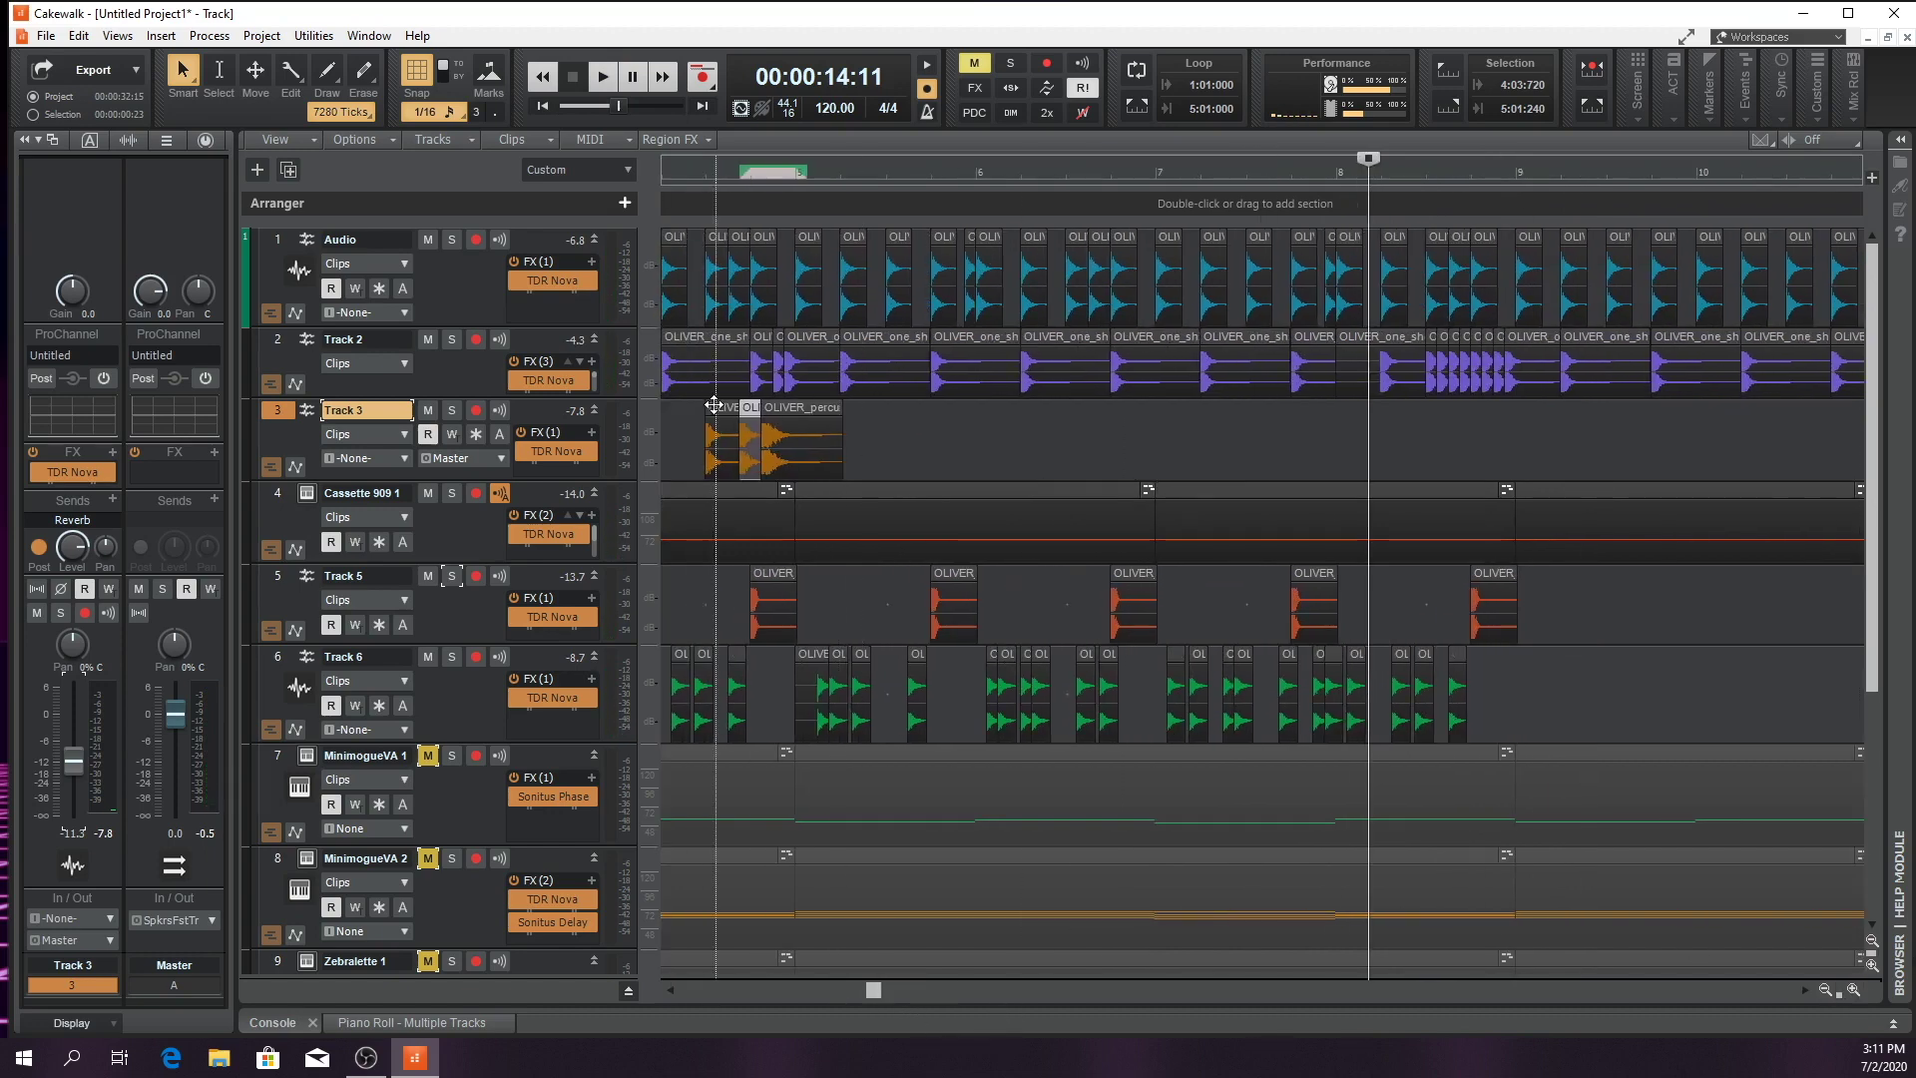
click(718, 409)
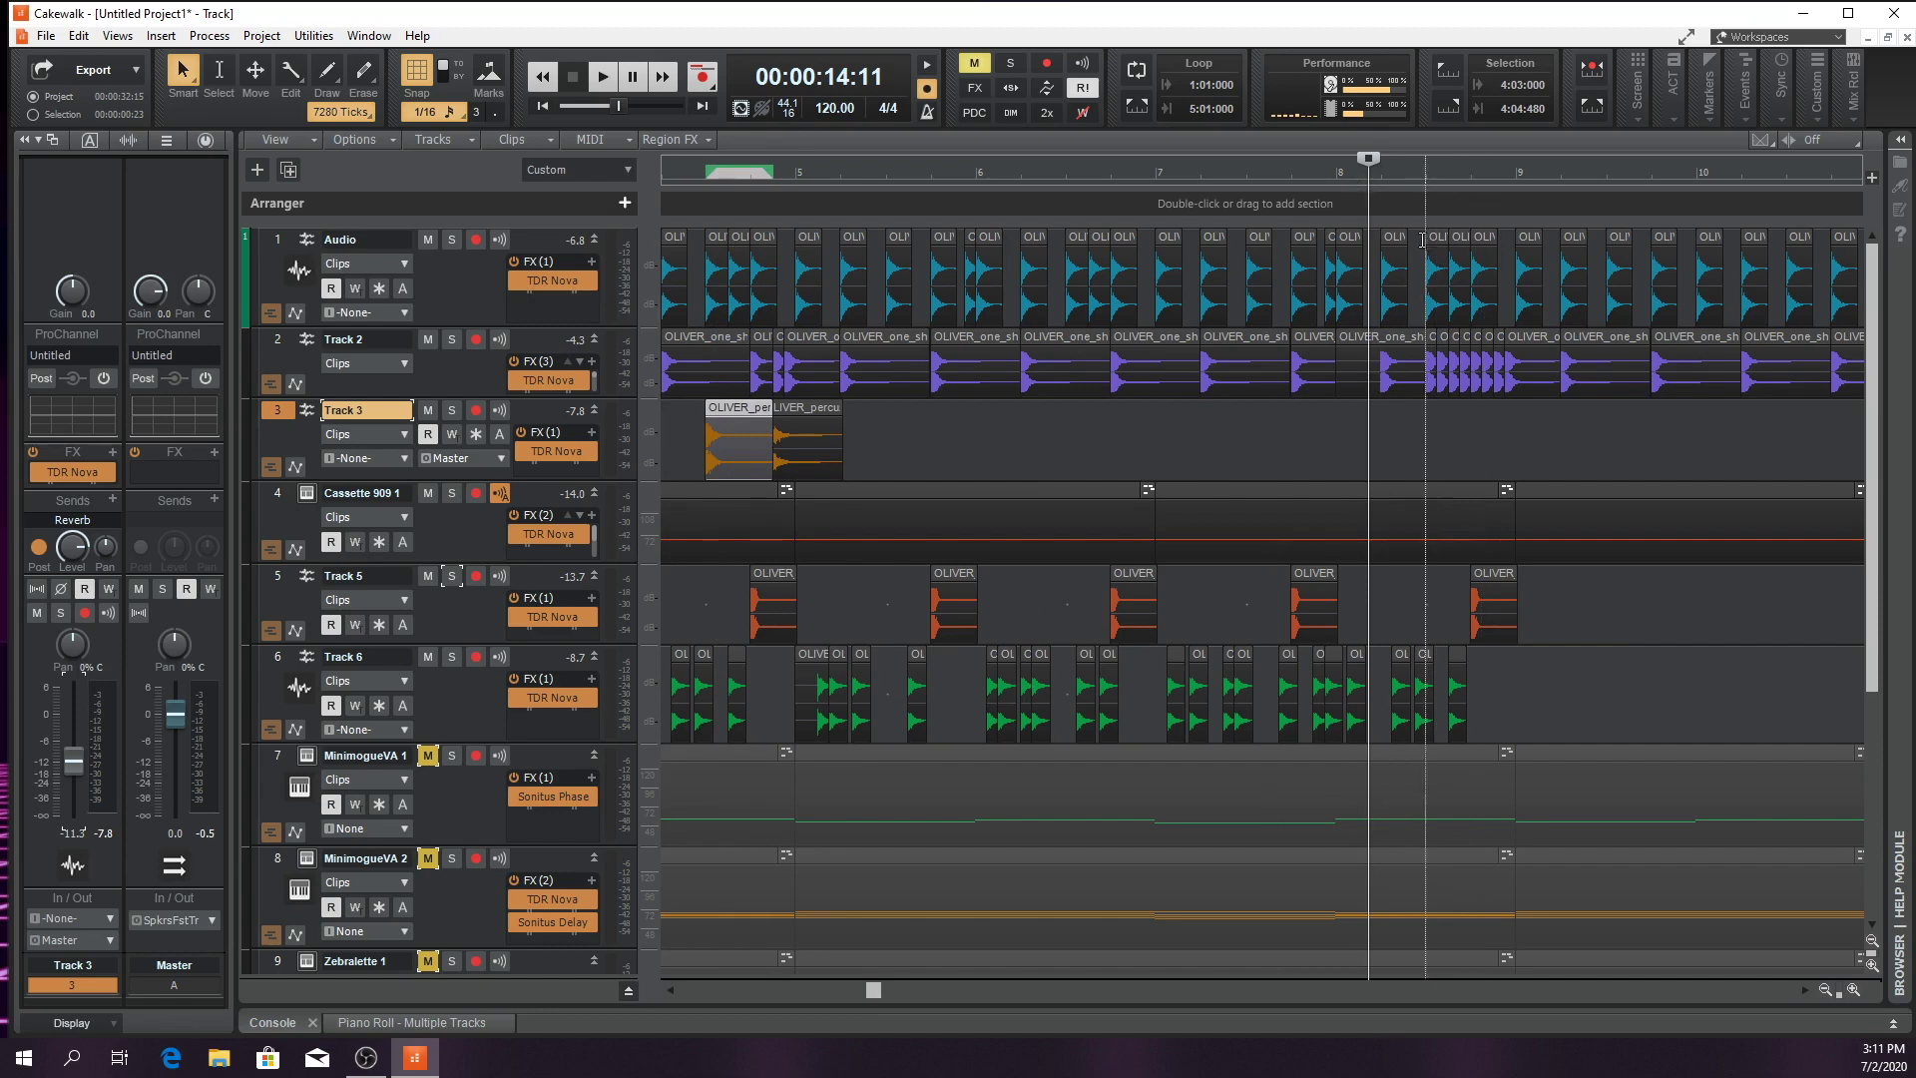
click(1401, 182)
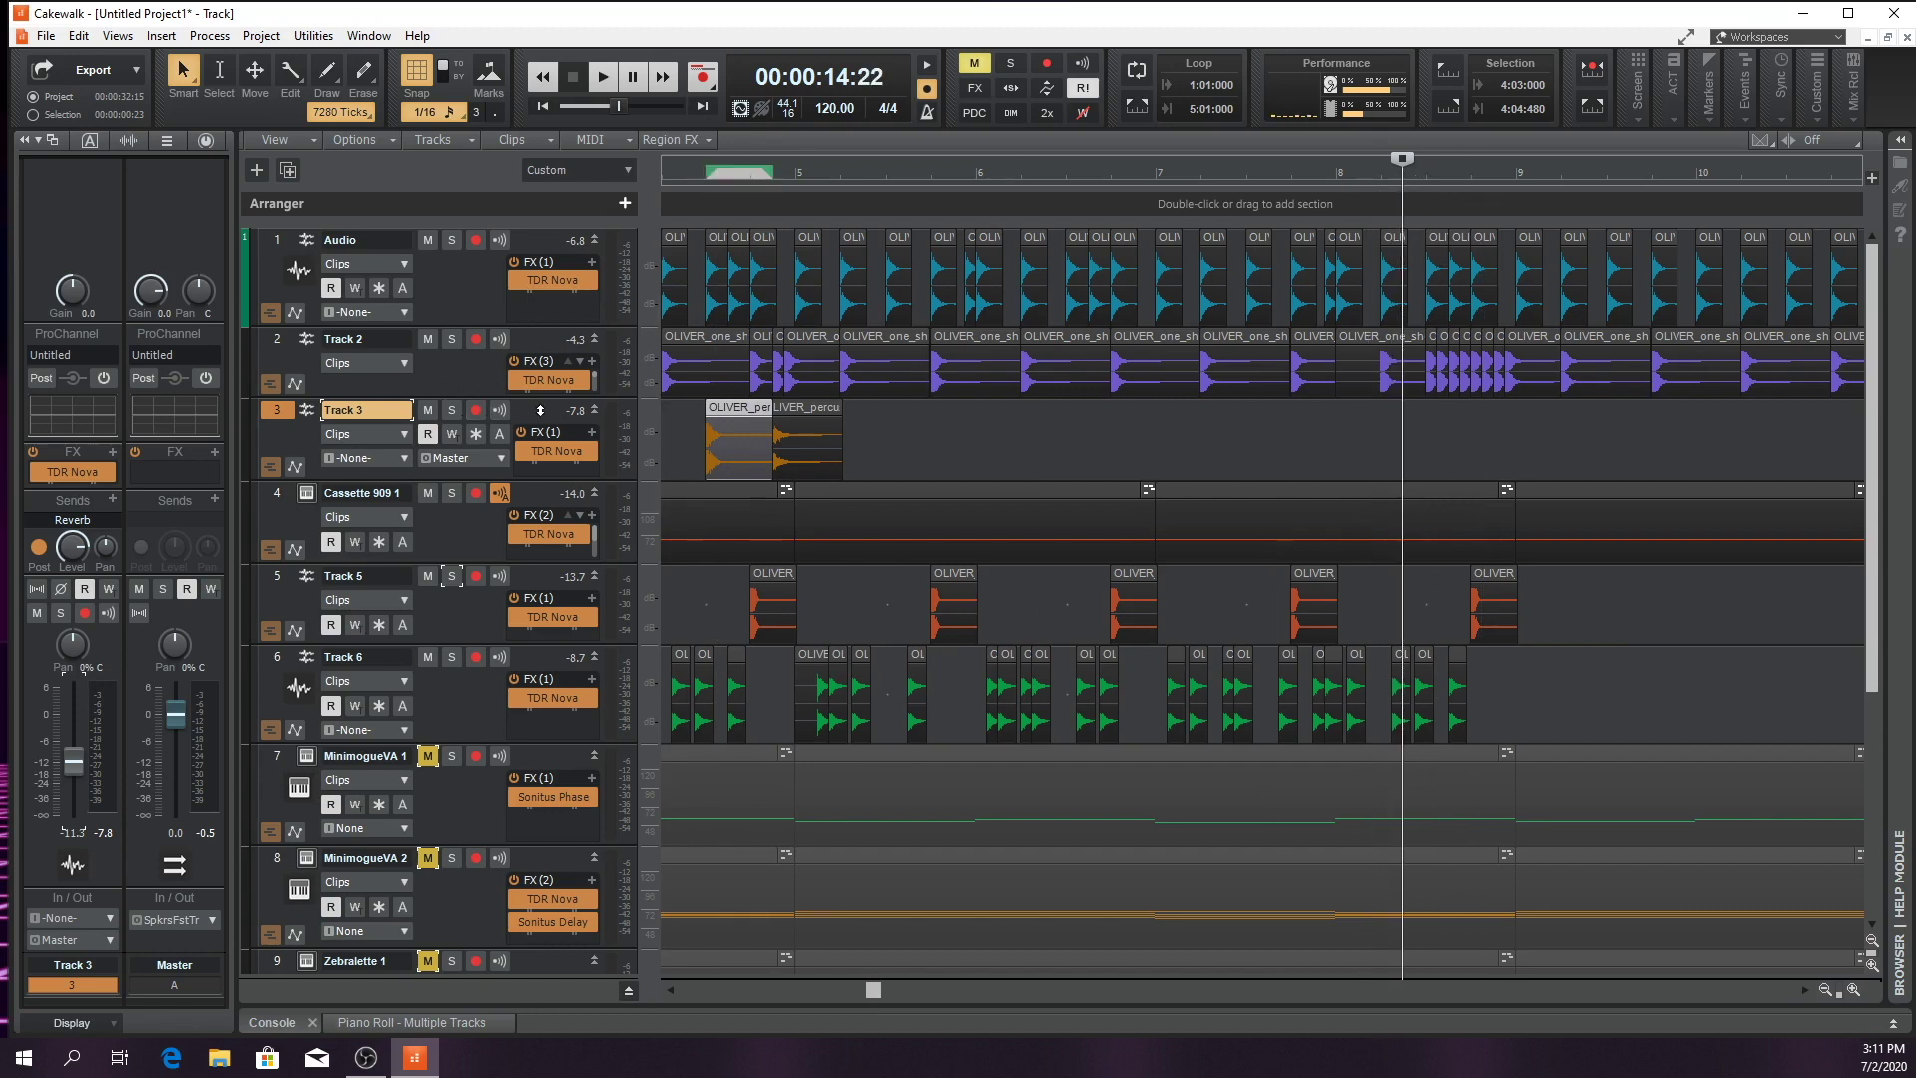
key(ctrl+v)
Add the second tom hit behind the pasted one, start the pair at 8:02:480 on Track 3, and set the playhead just before it
click(1338, 165)
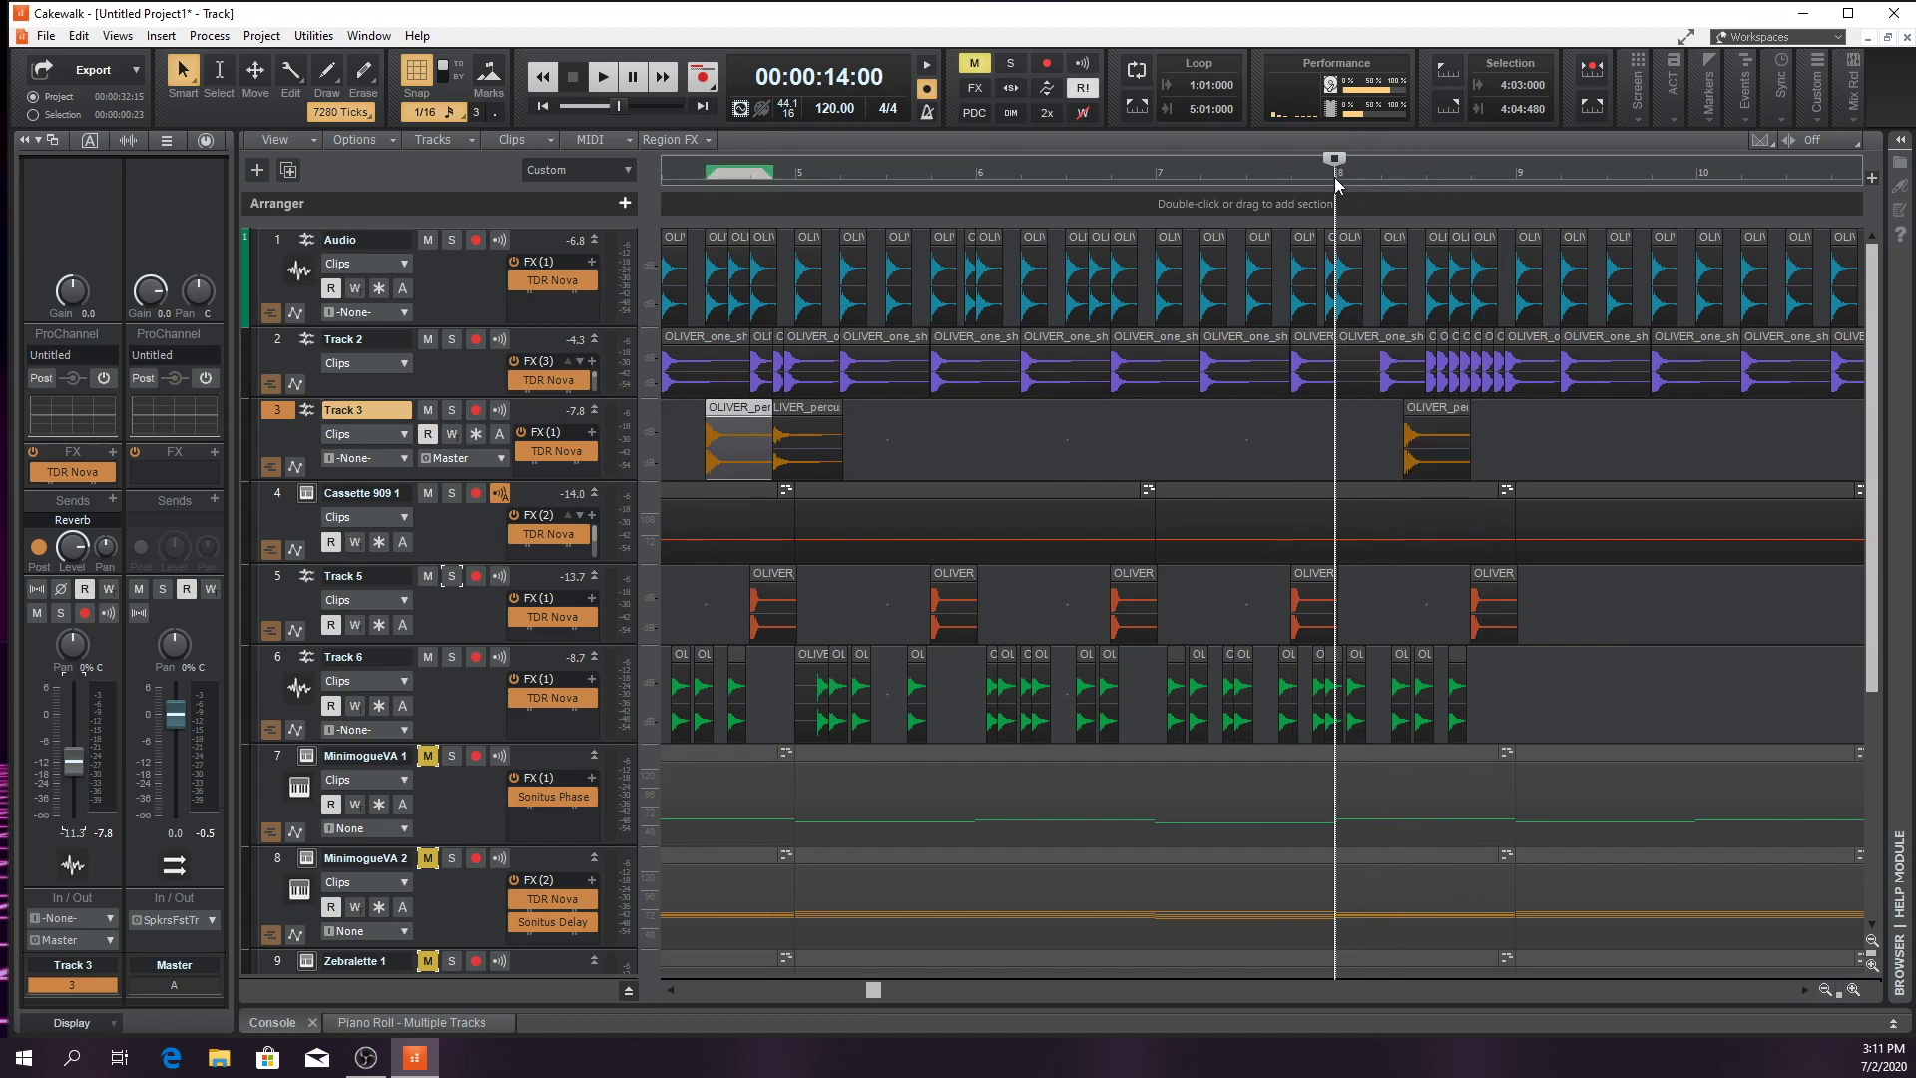
drag(1404, 439, 1519, 437)
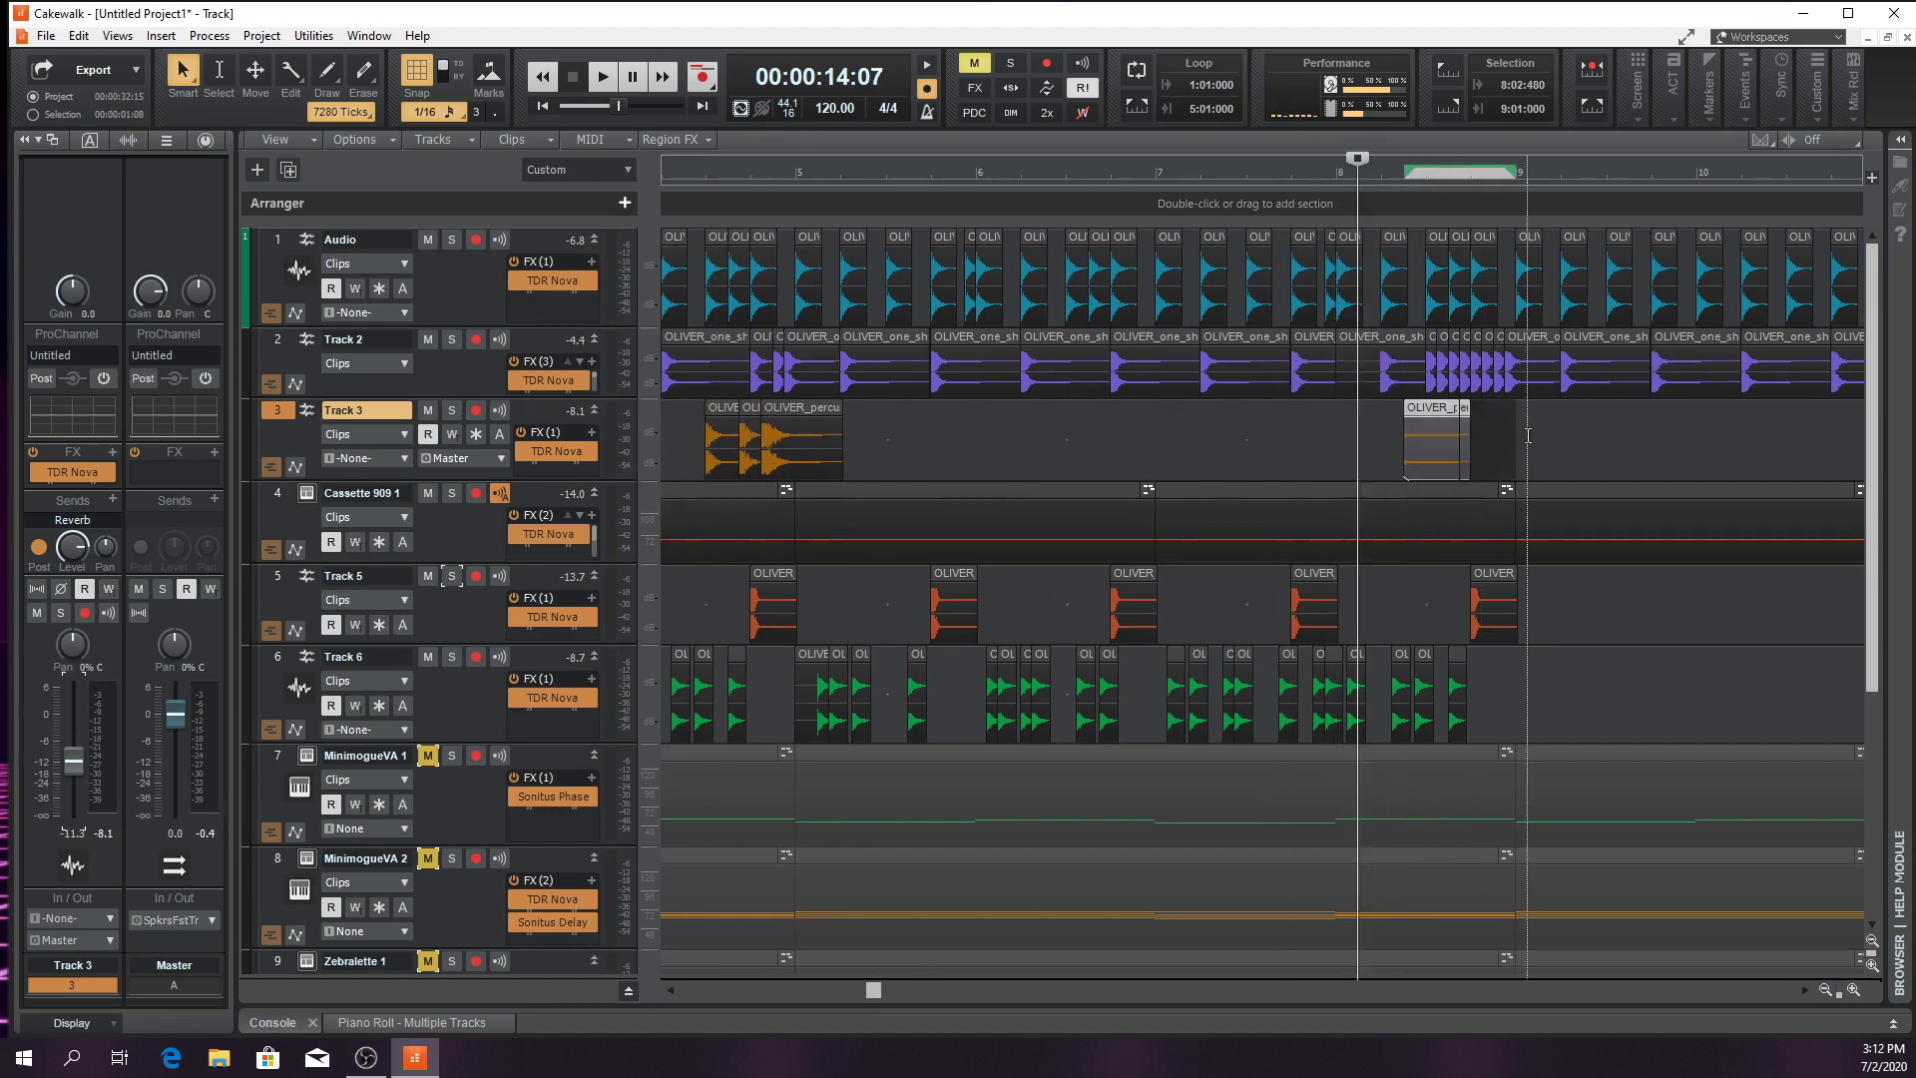
click(1527, 436)
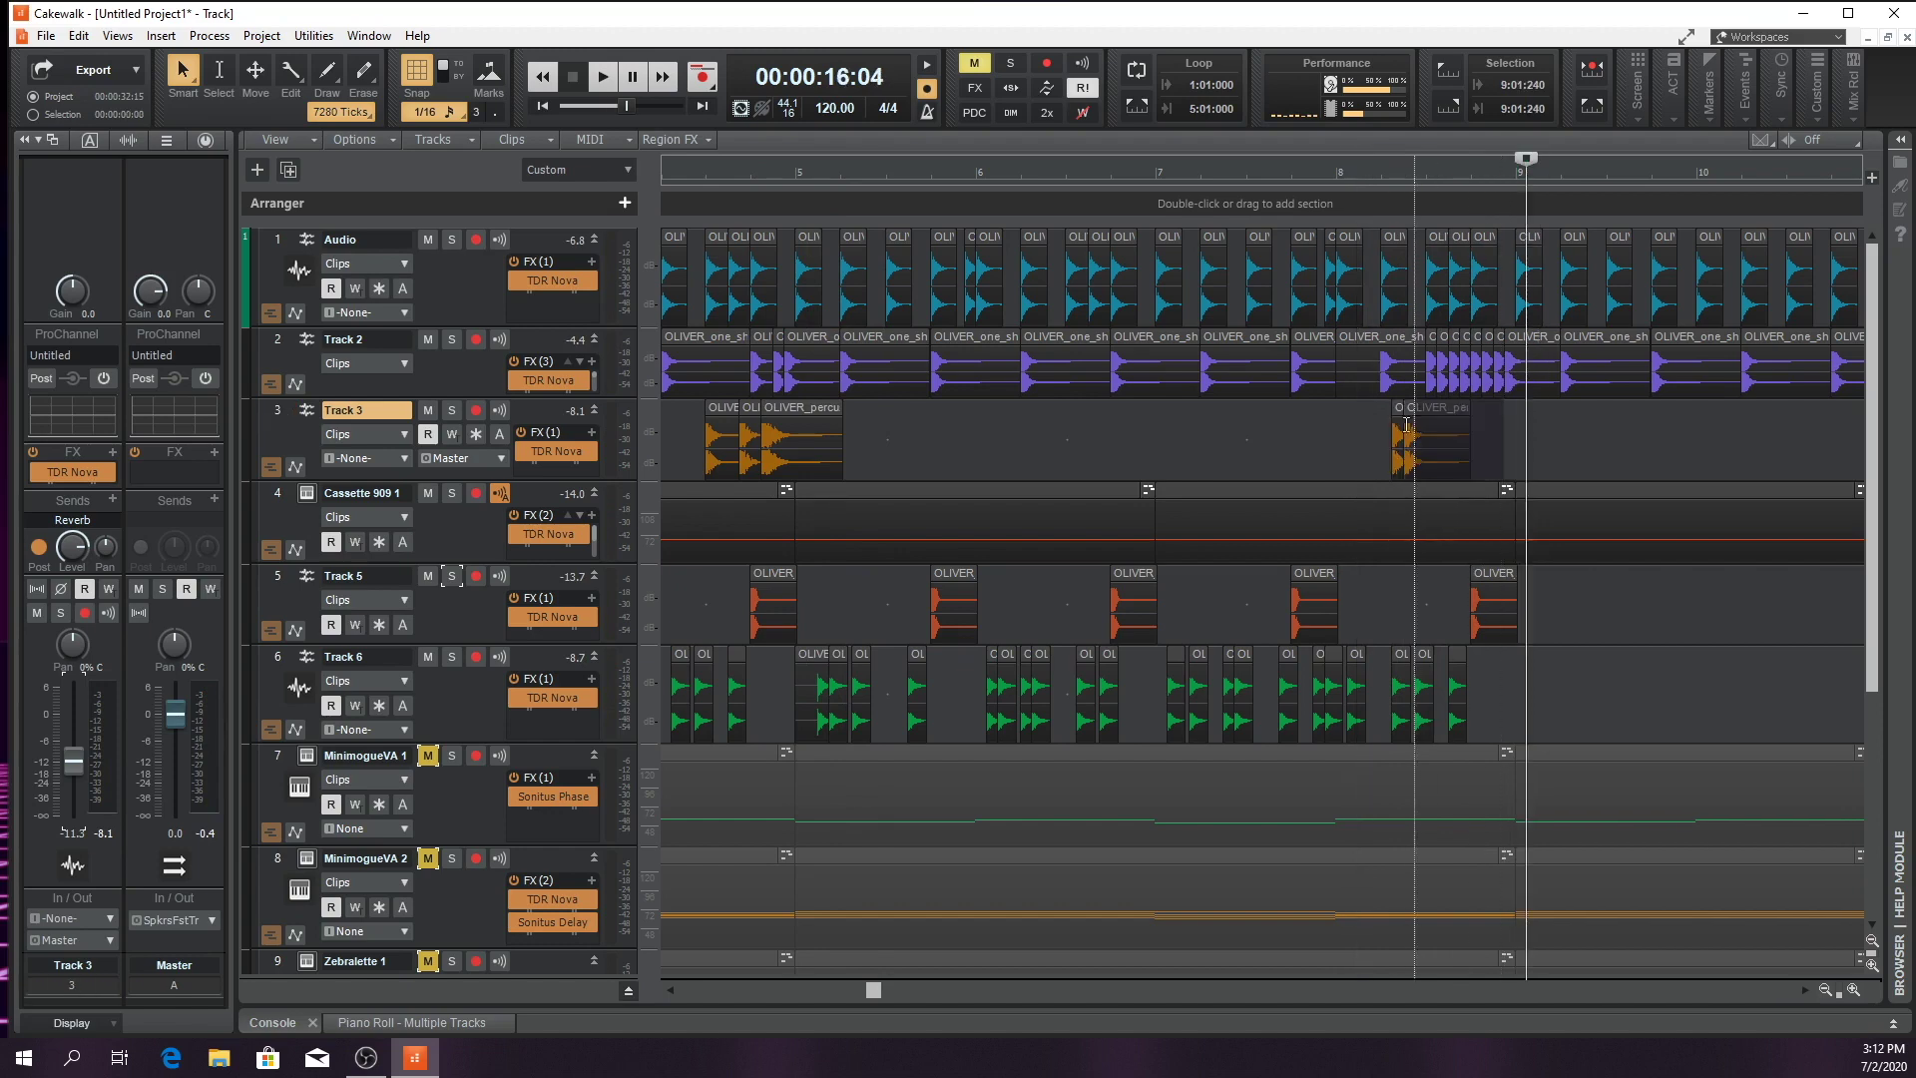
drag(1392, 426, 1437, 407)
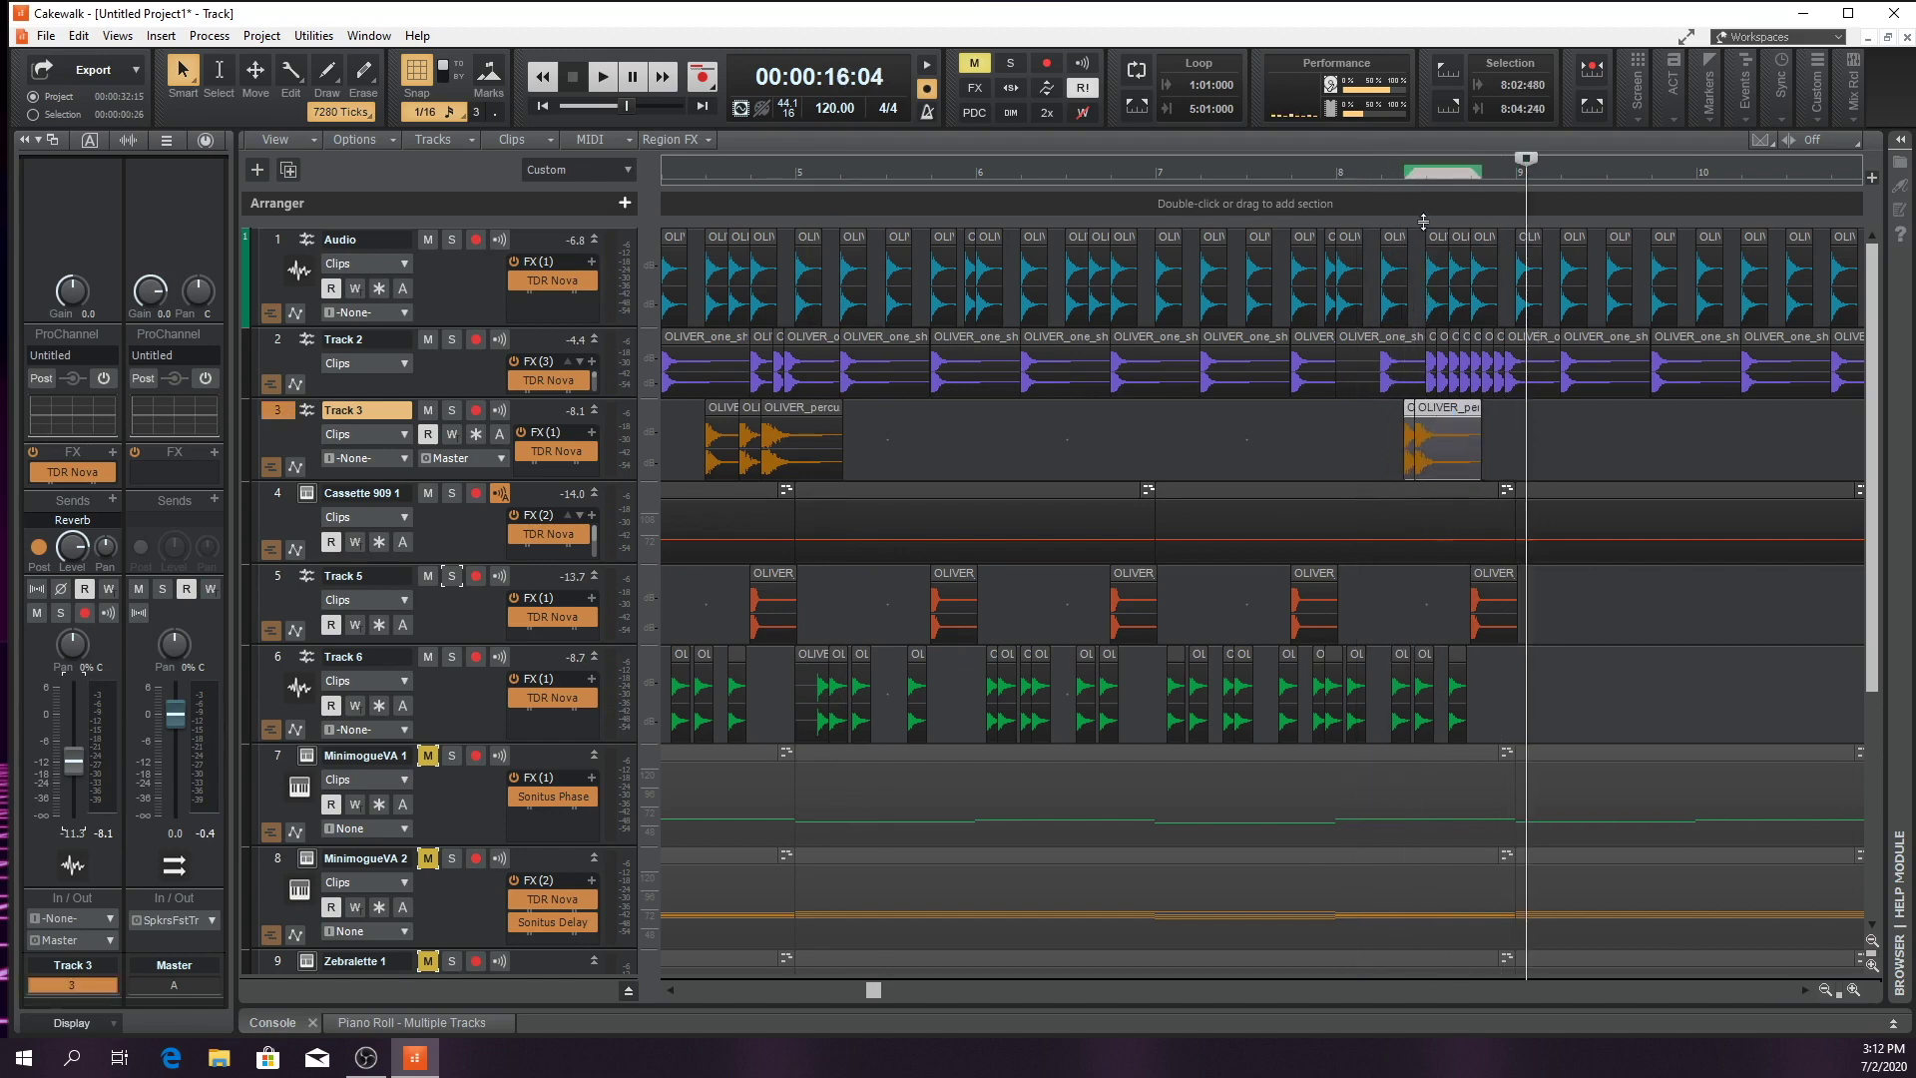
click(1375, 184)
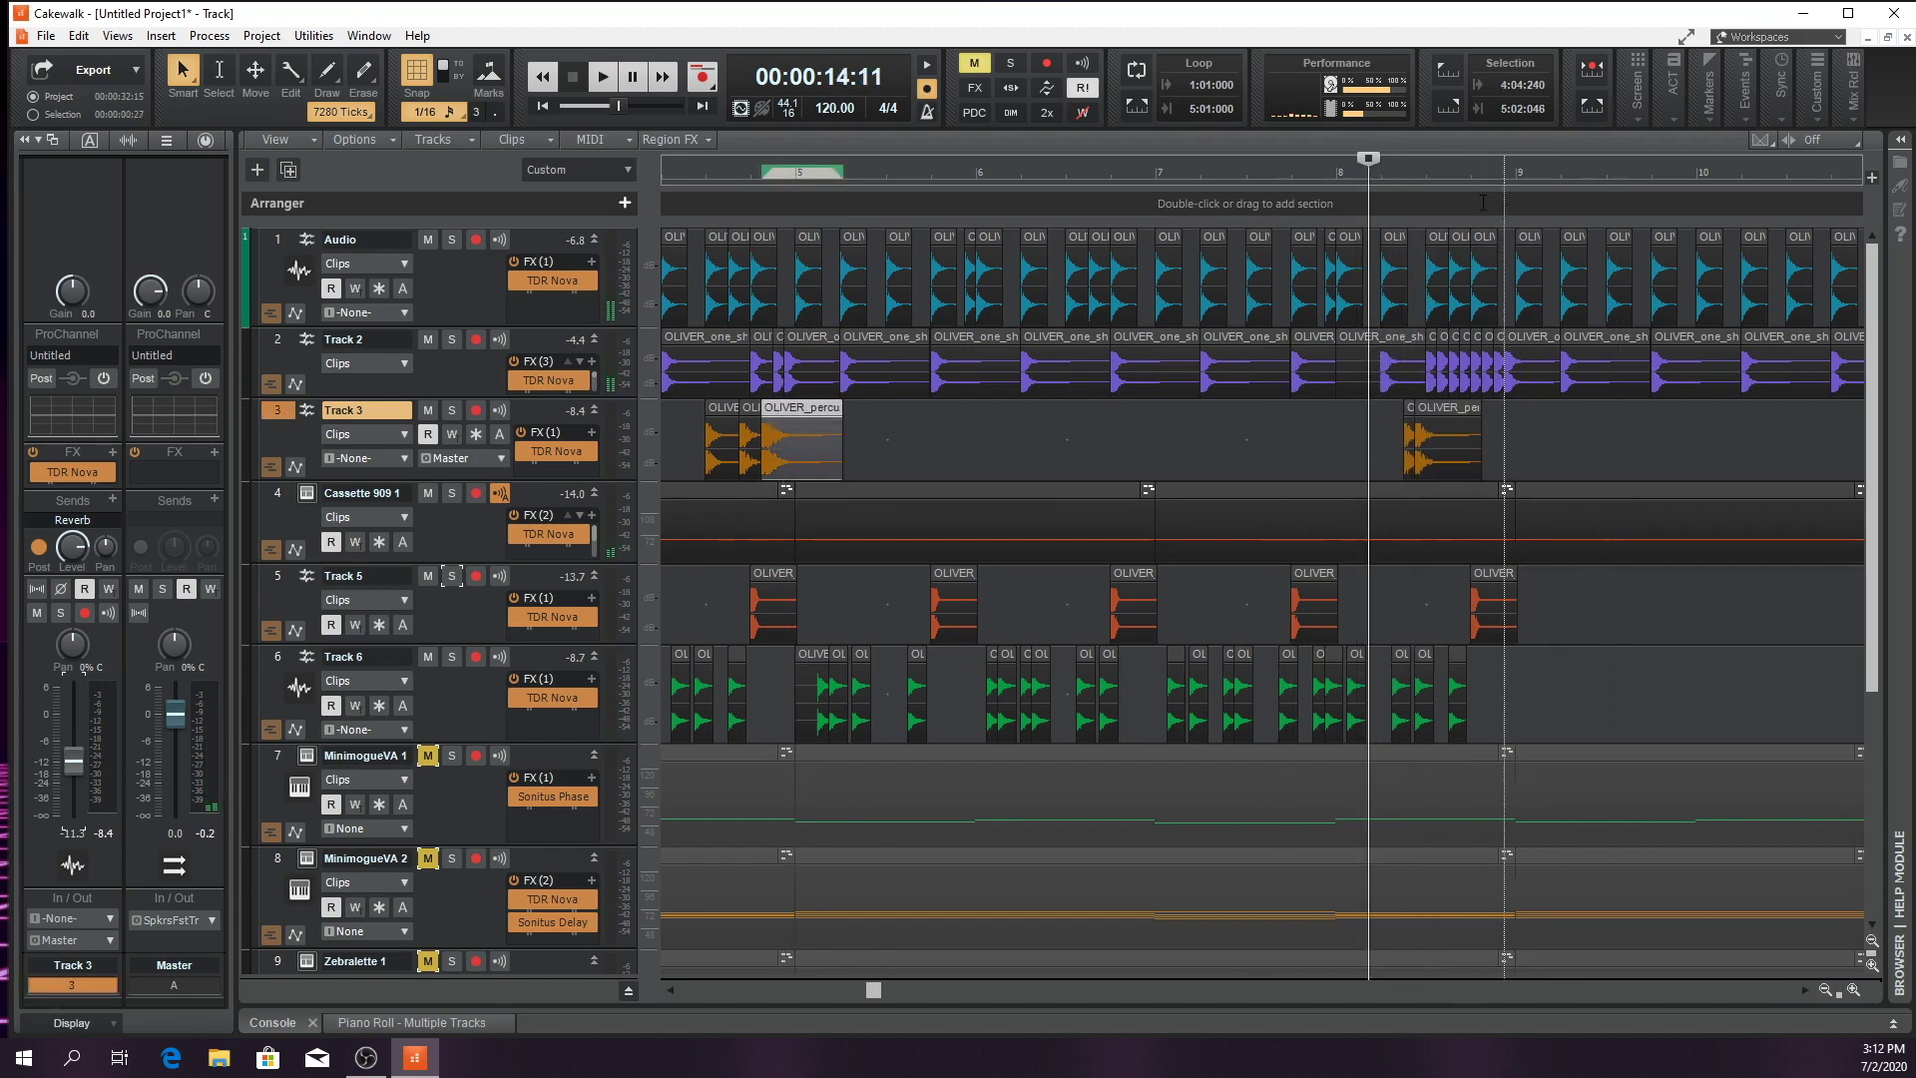
Paste the third tom hit at 00:00:15:00 on Track 3 and play the copied fill from just after bar 8
click(1424, 180)
key(ctrl+v)
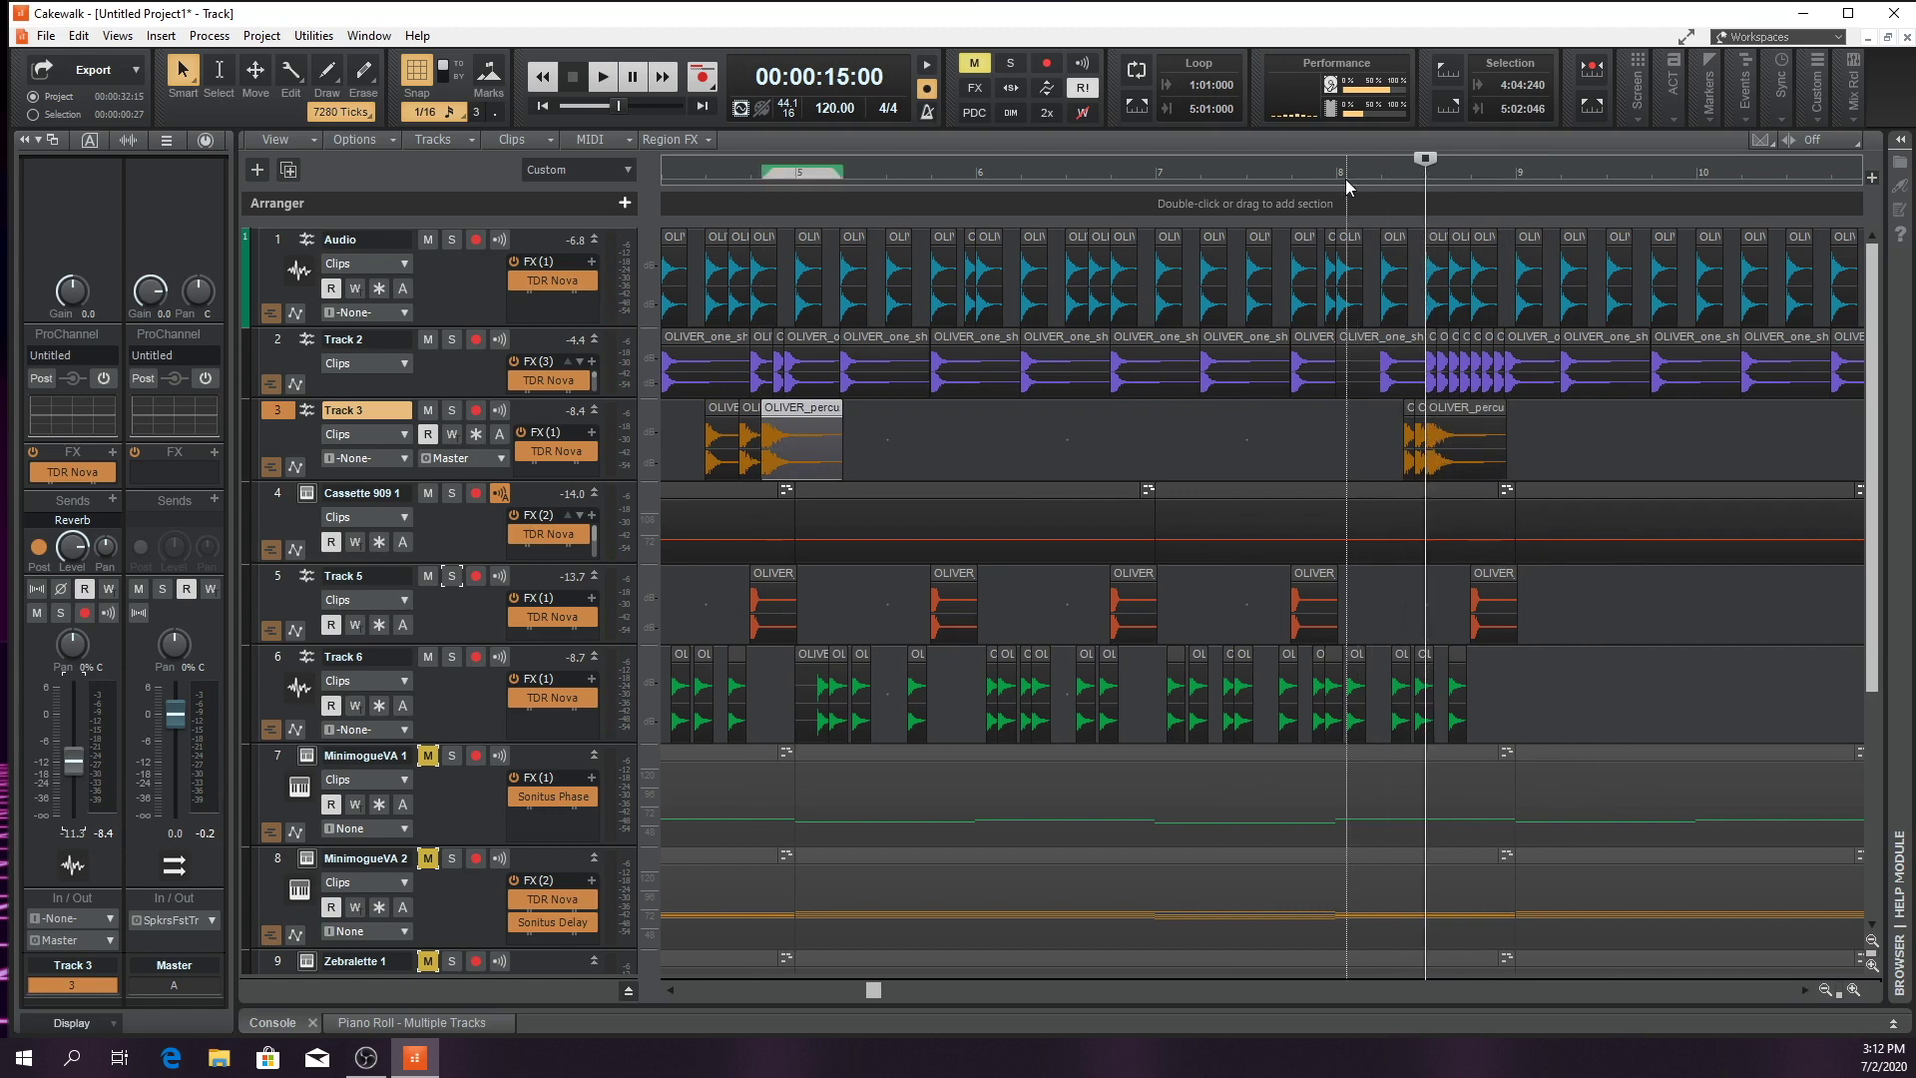
click(1346, 187)
key(space)
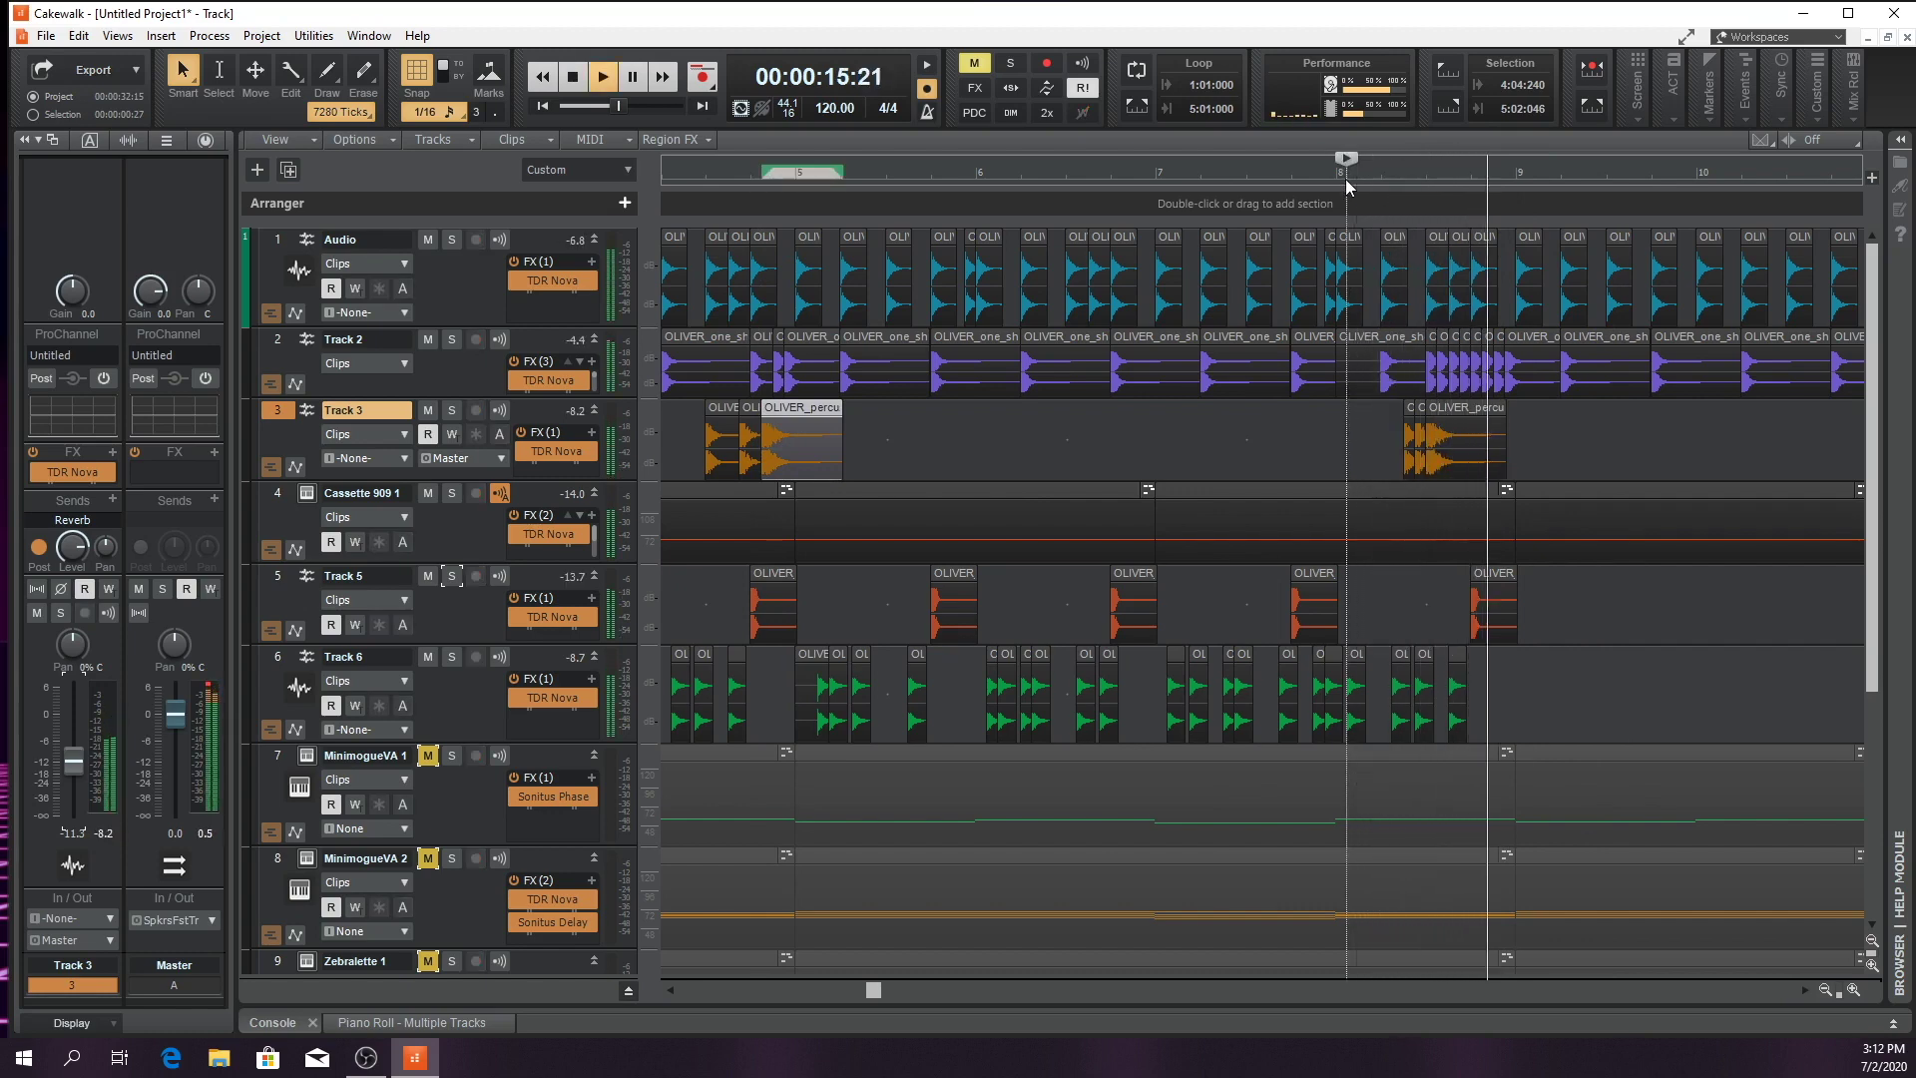
key(space)
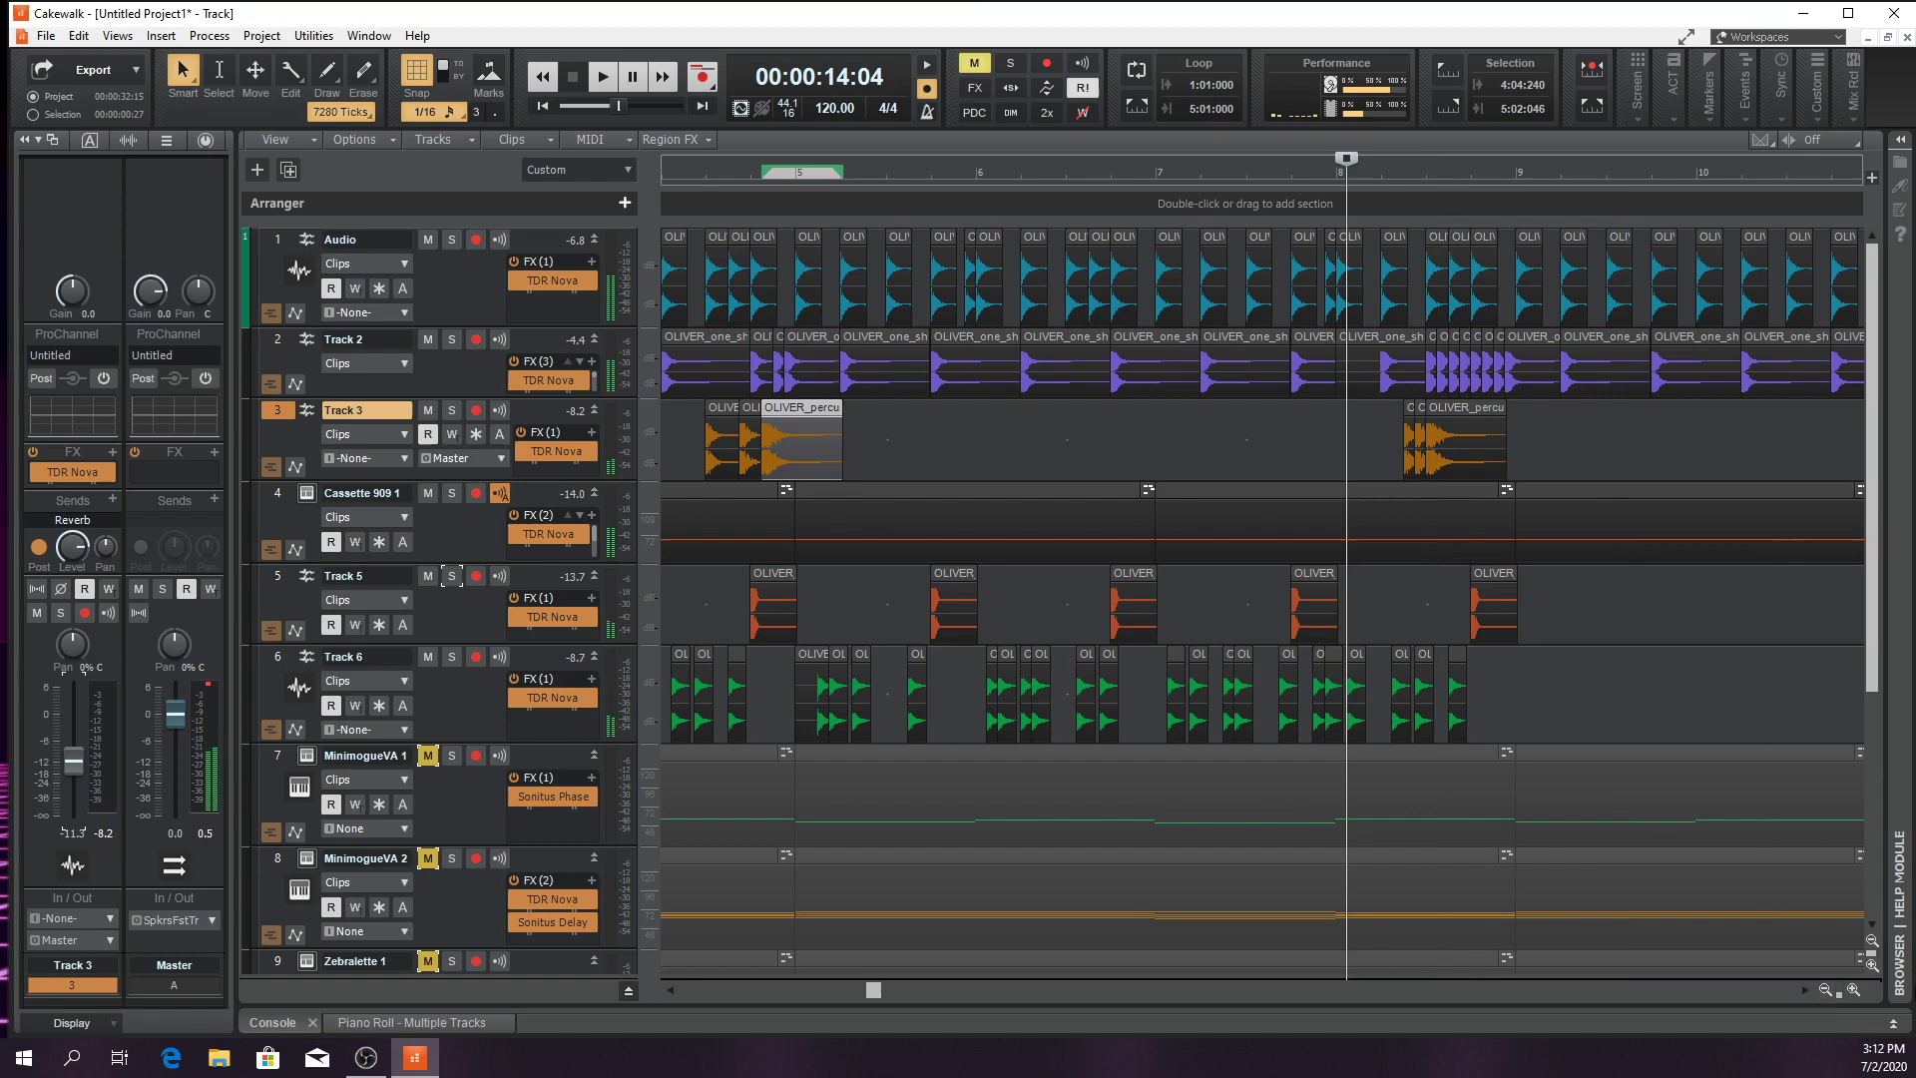
Insert a new audio track and place it between Track 6 and MinimogueVA 1
key(w)
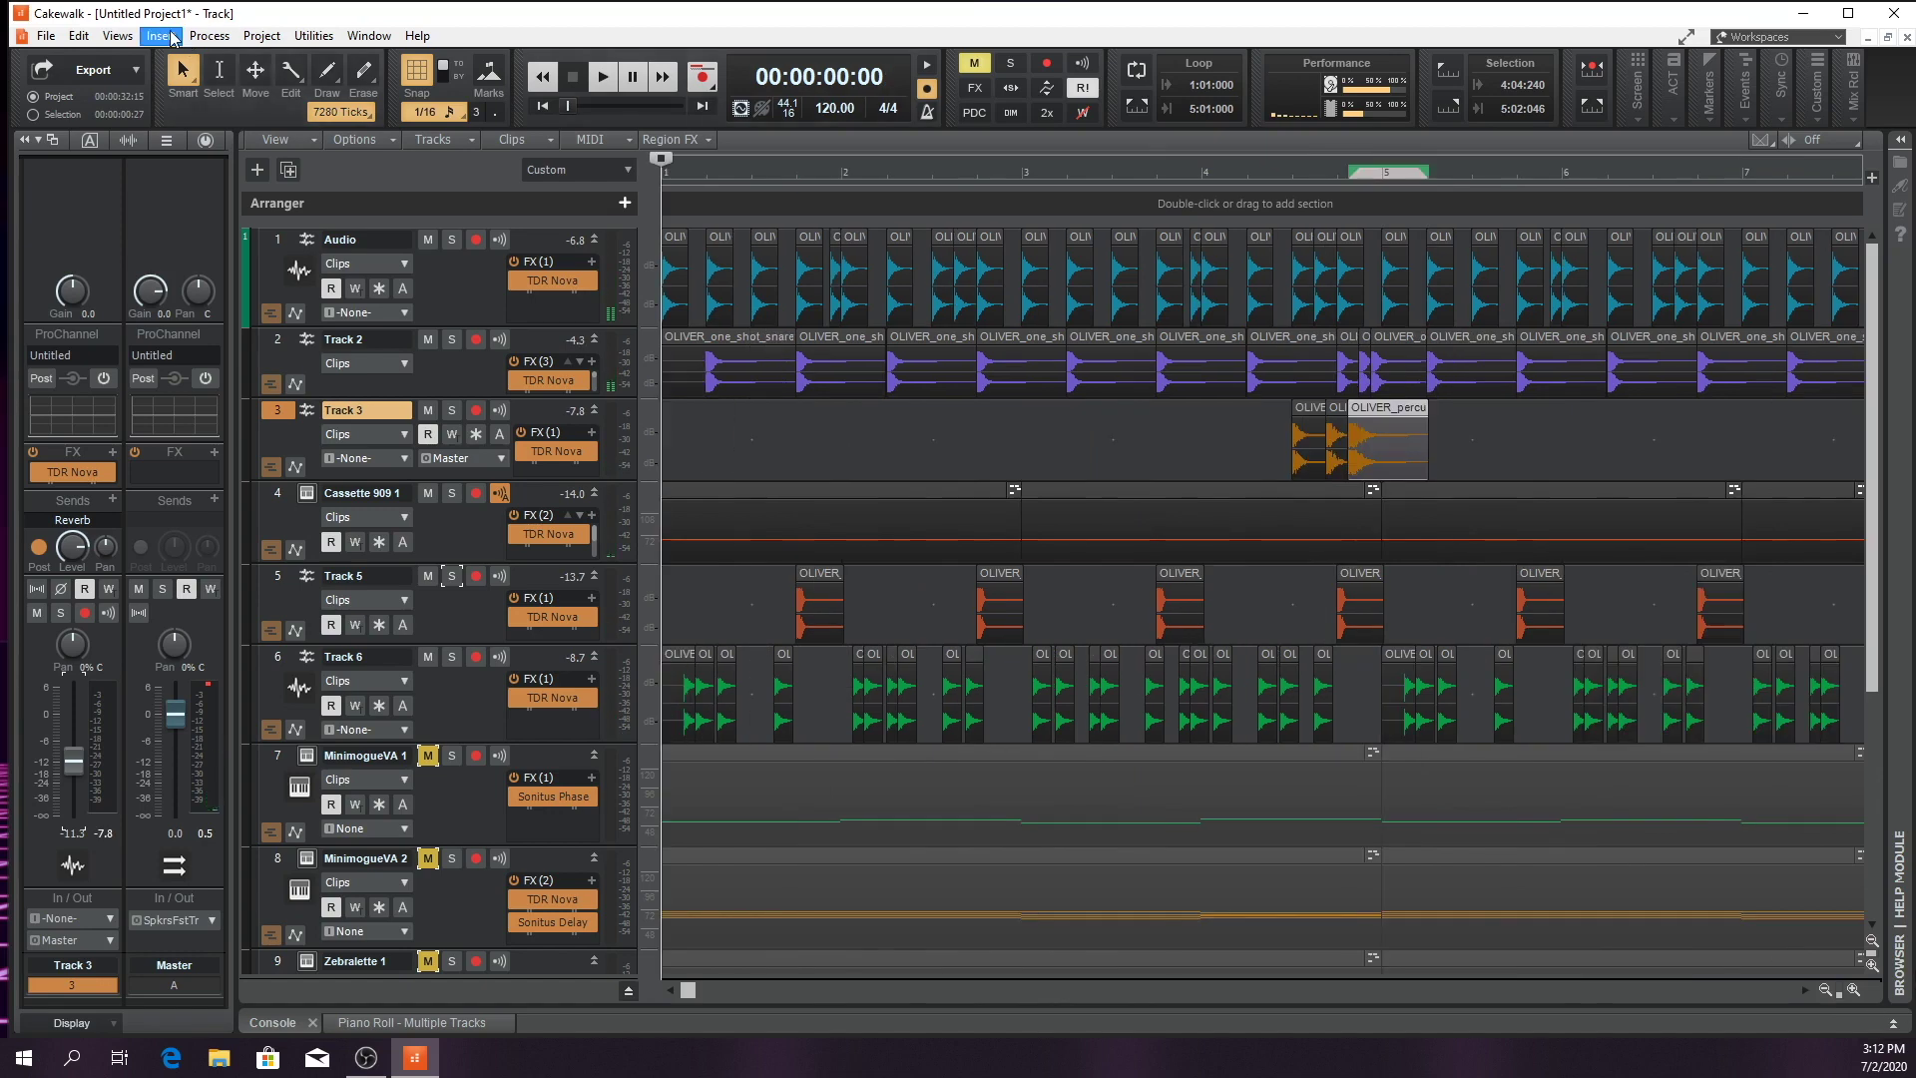
click(161, 36)
click(197, 58)
scroll(281, 905, down, 2)
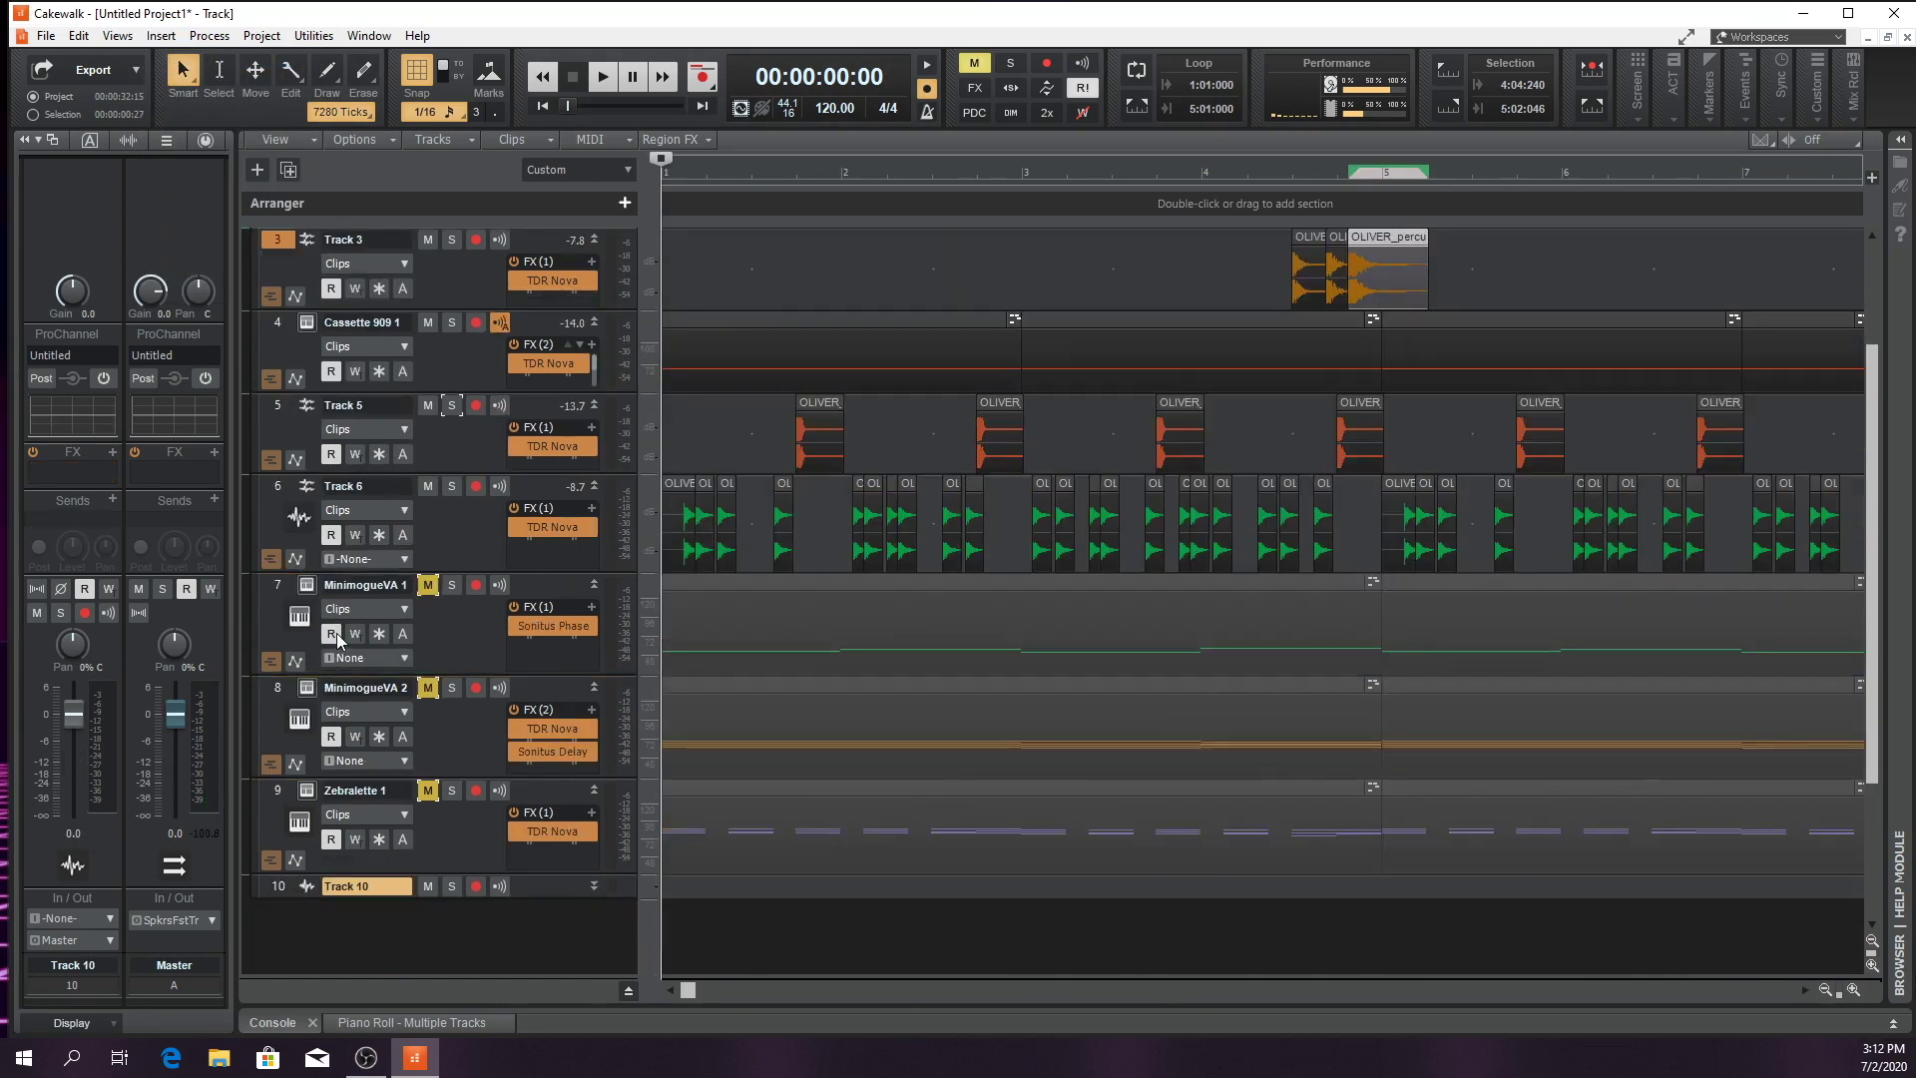
drag(336, 633, 319, 645)
drag(533, 594, 530, 659)
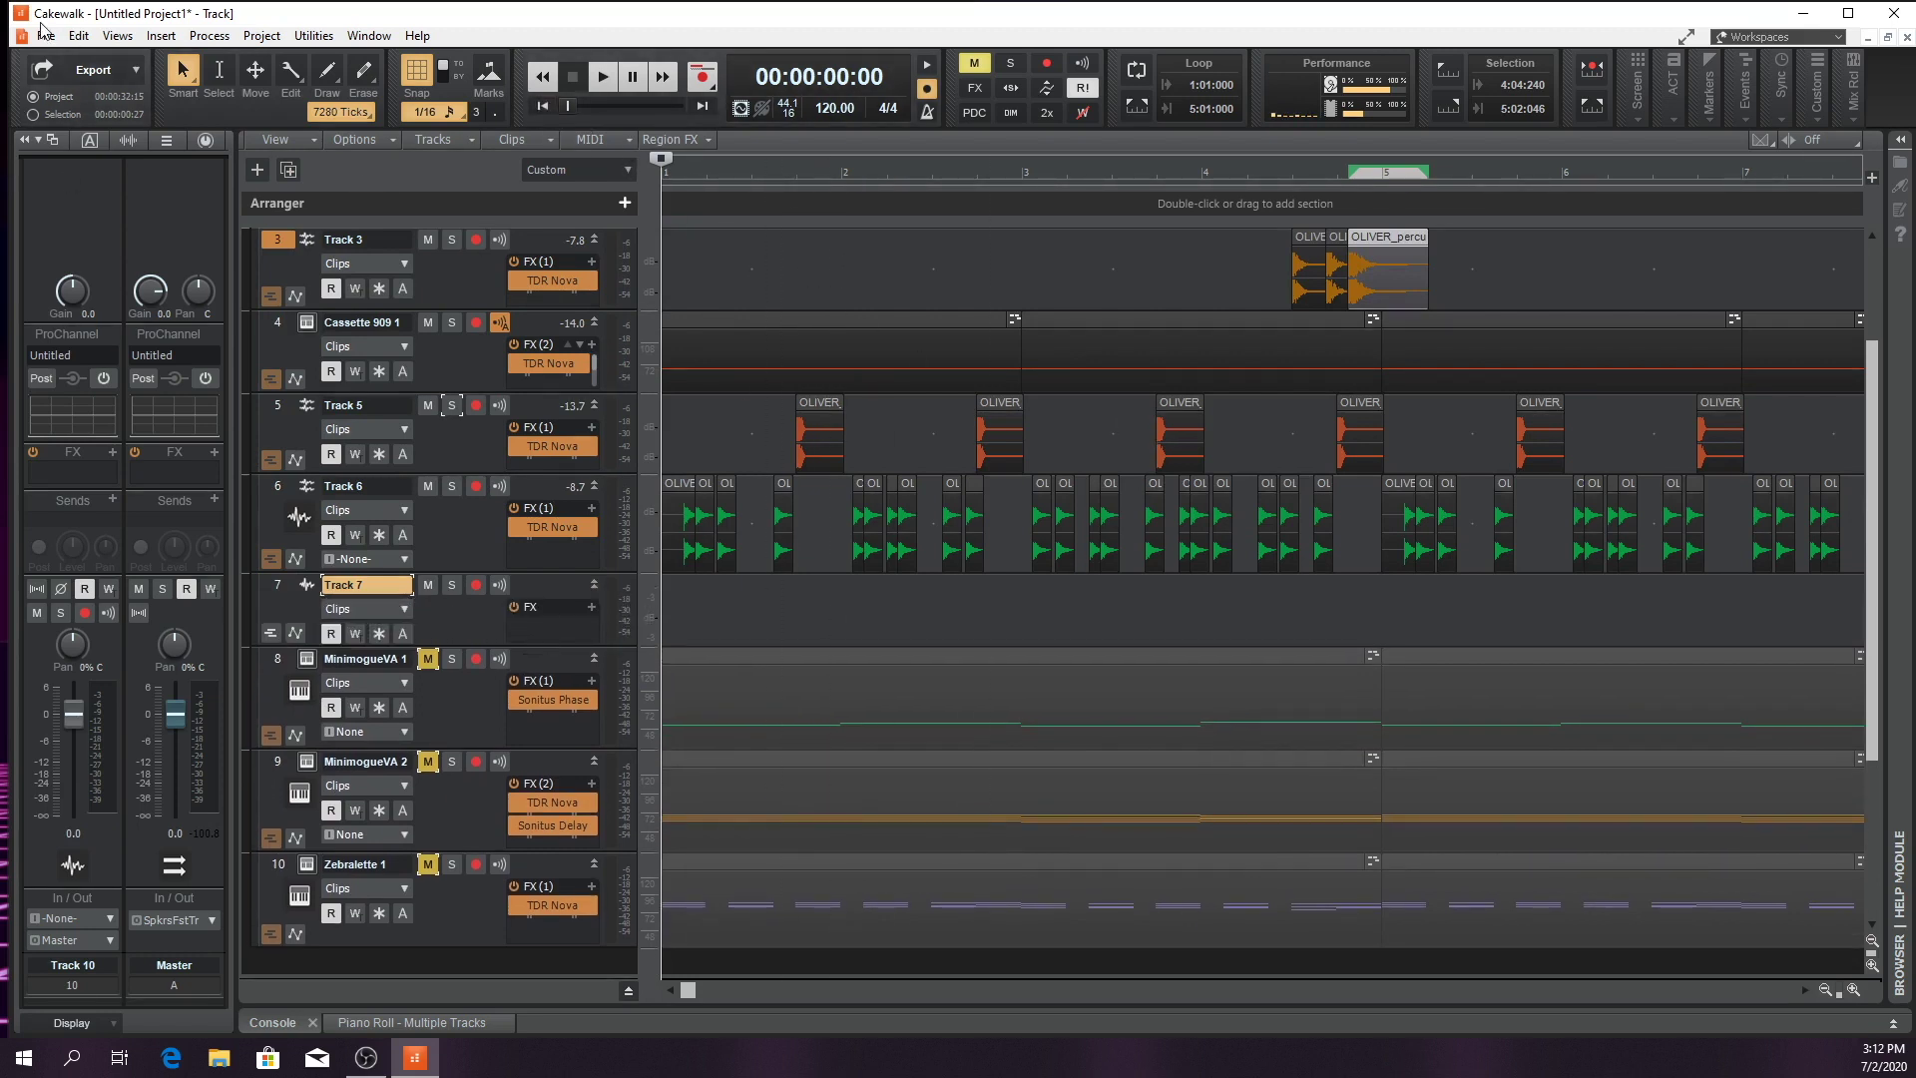
Place a short one-shot sample on Track 7 at 1:02:720 and play it with the beat
drag(743, 598, 754, 598)
key(space)
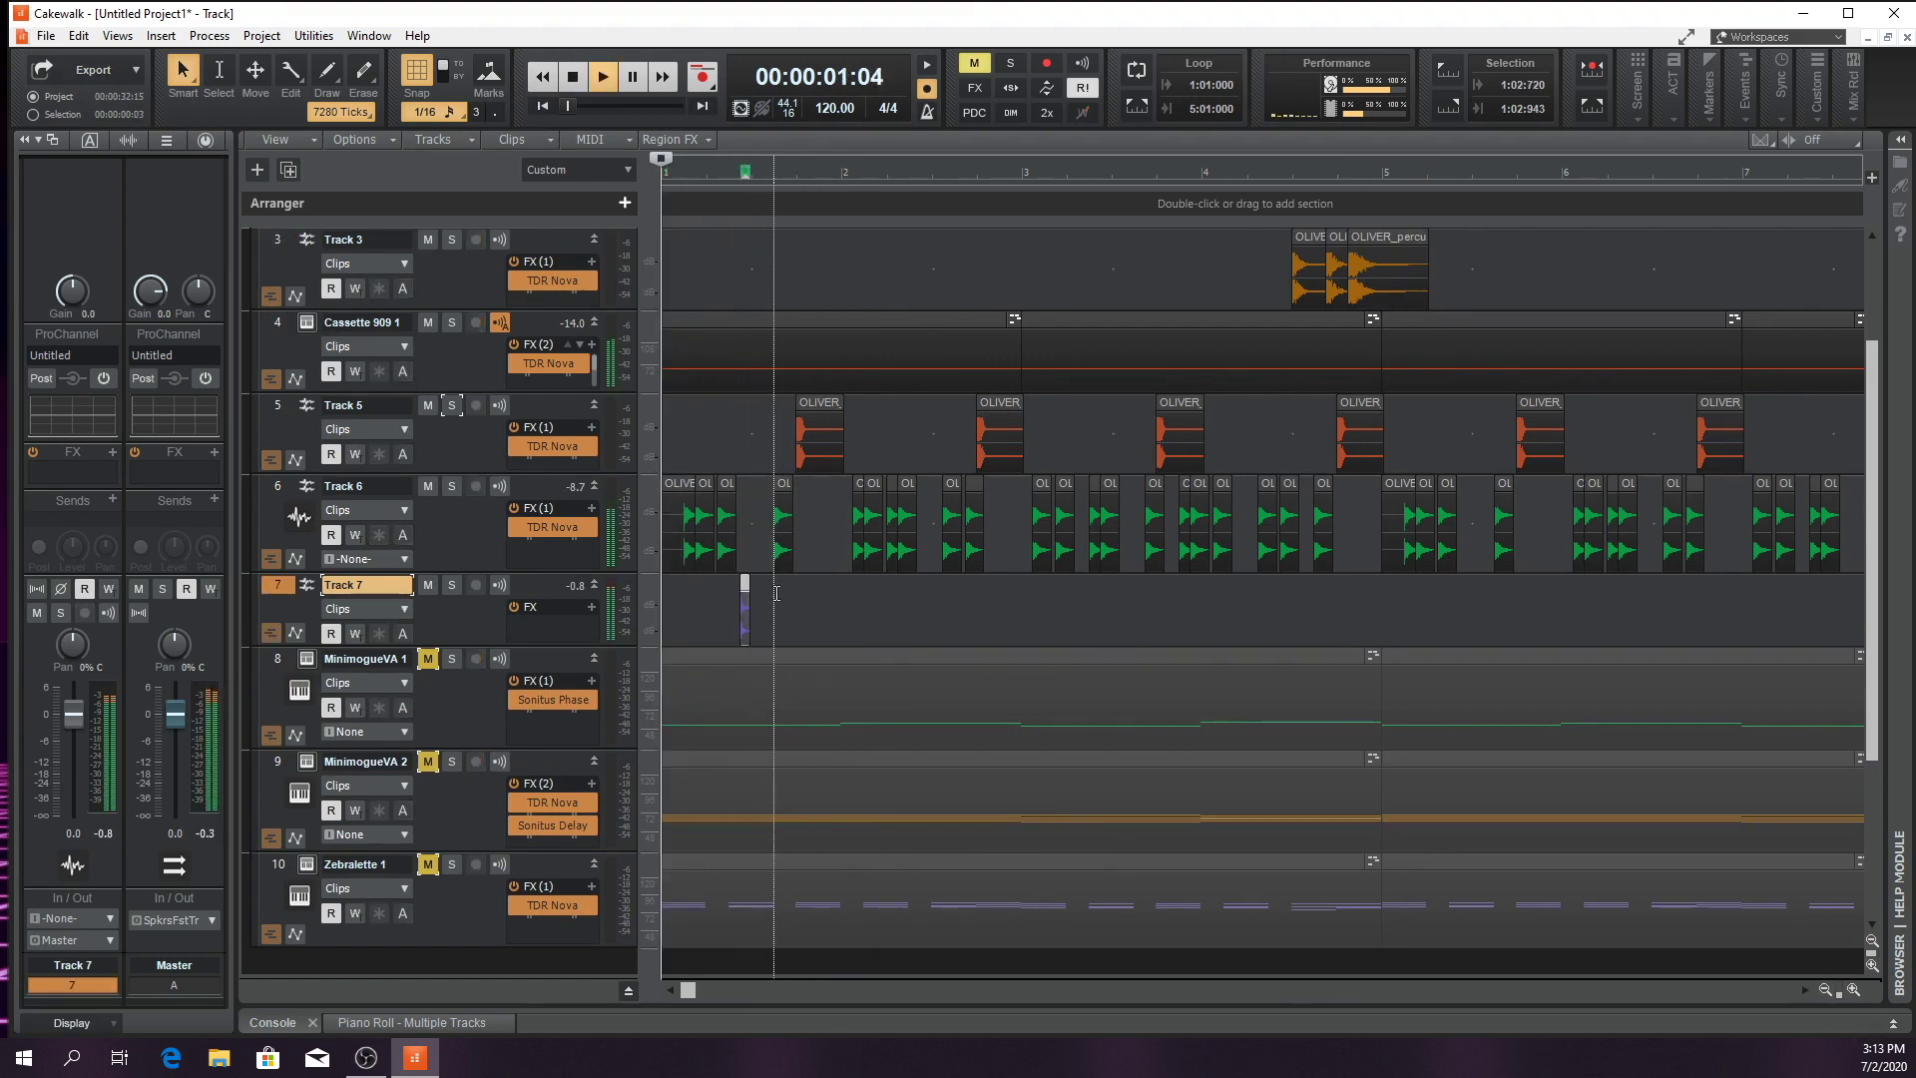
key(space)
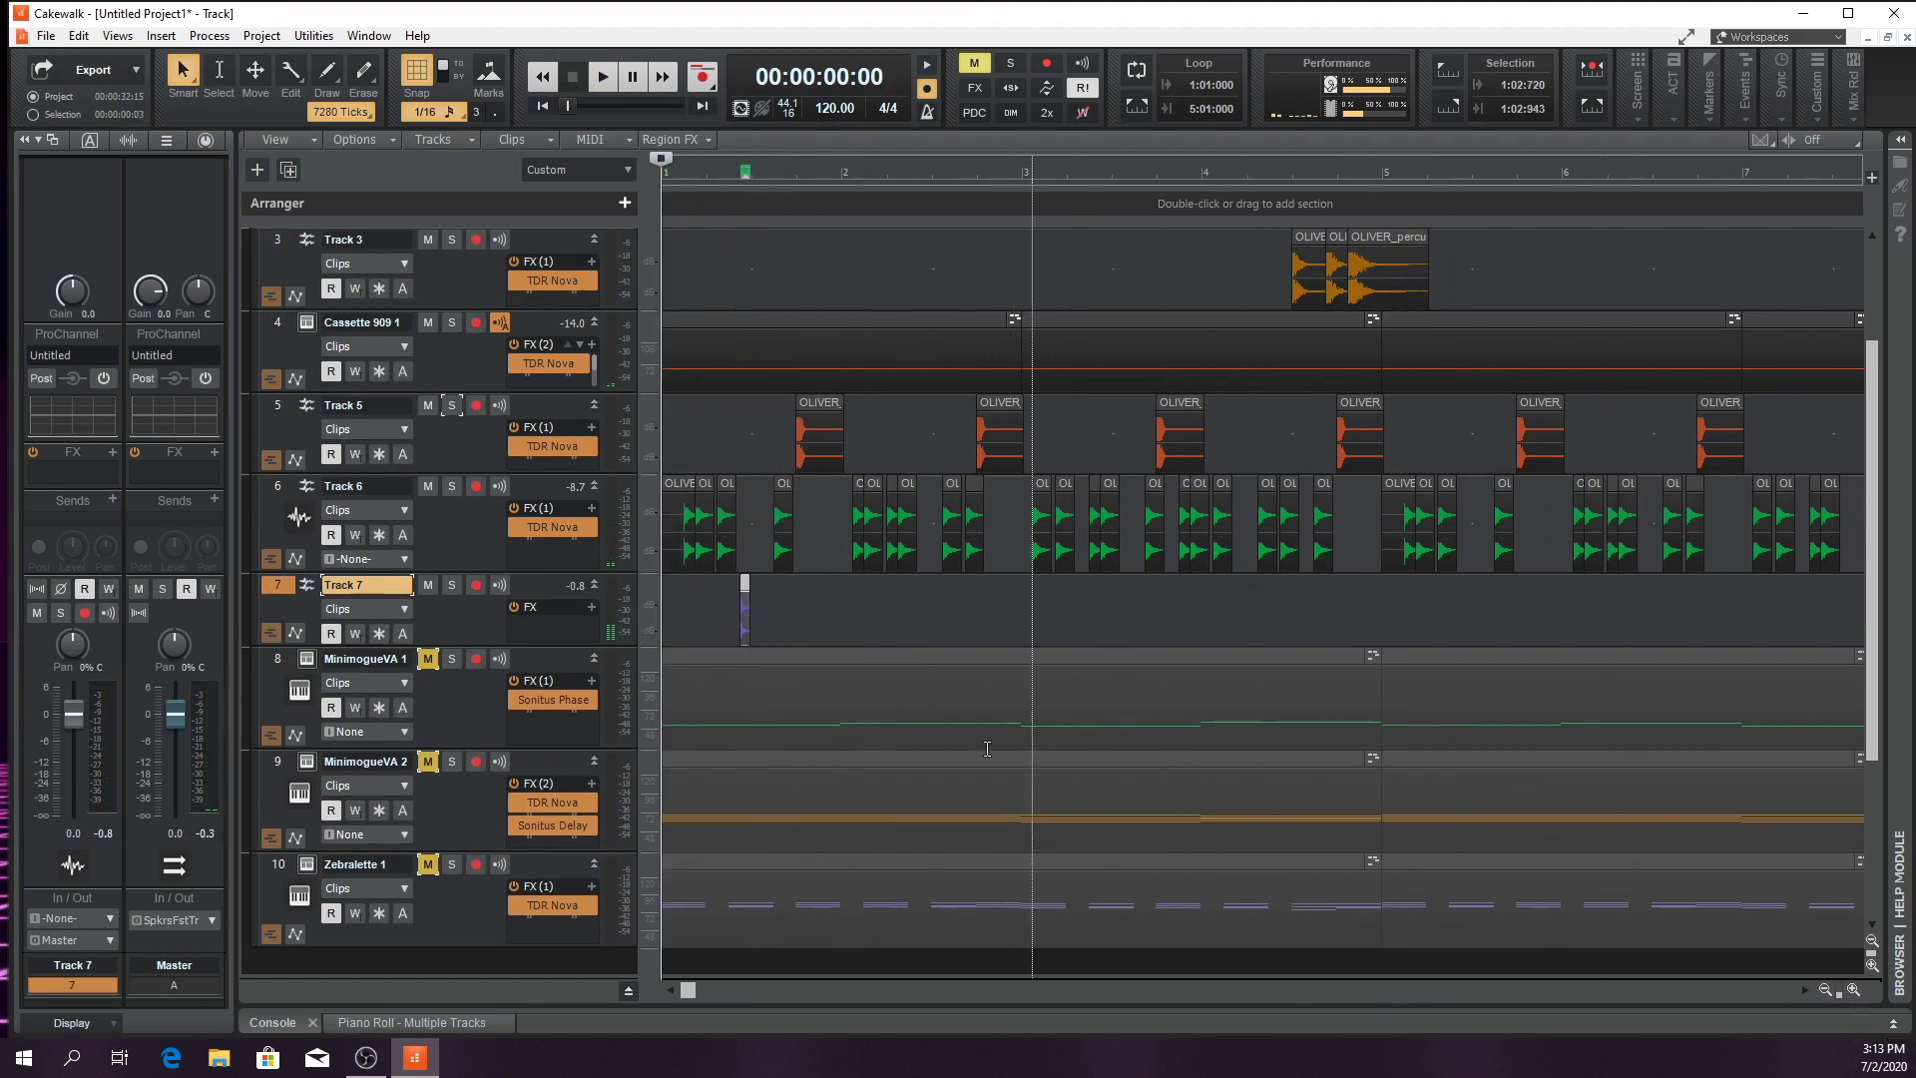
Audition the Track 7 hit from the project start and copy it to 1:03:720
click(1853, 989)
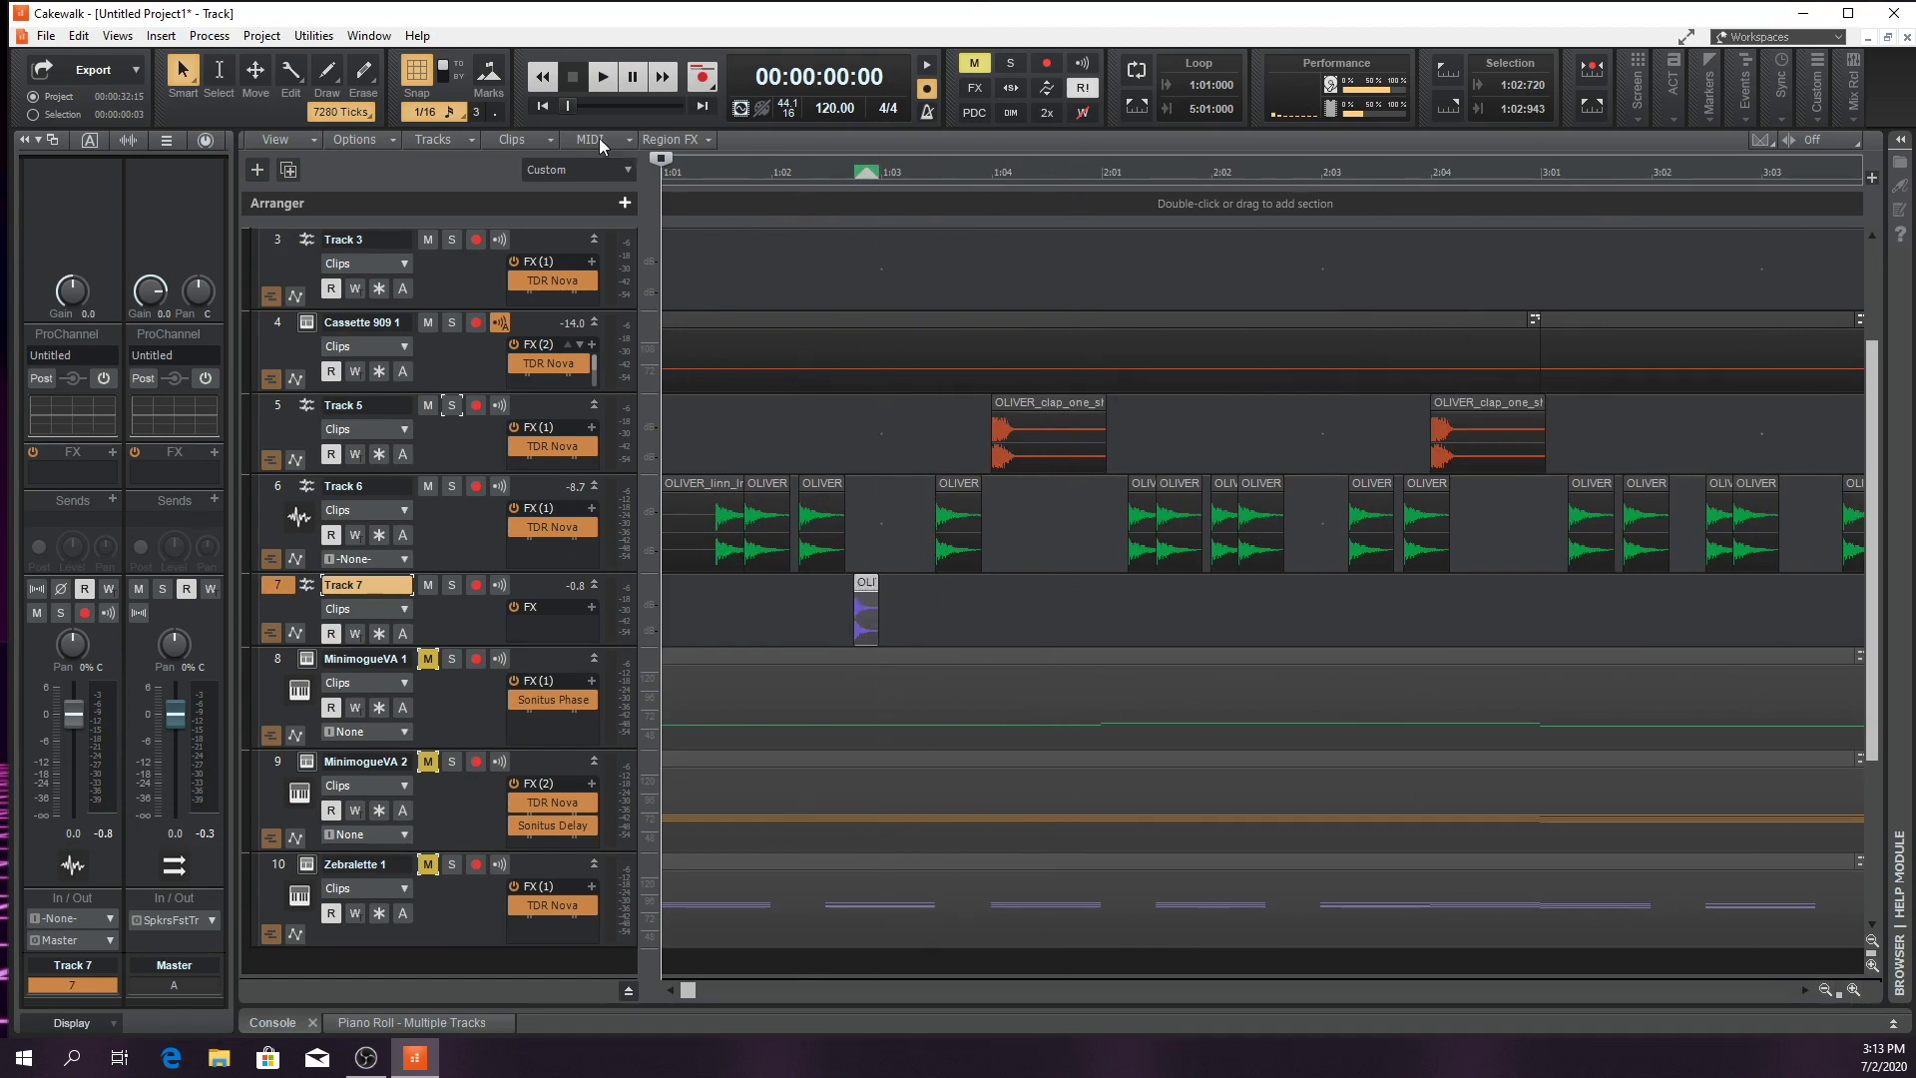
key(space)
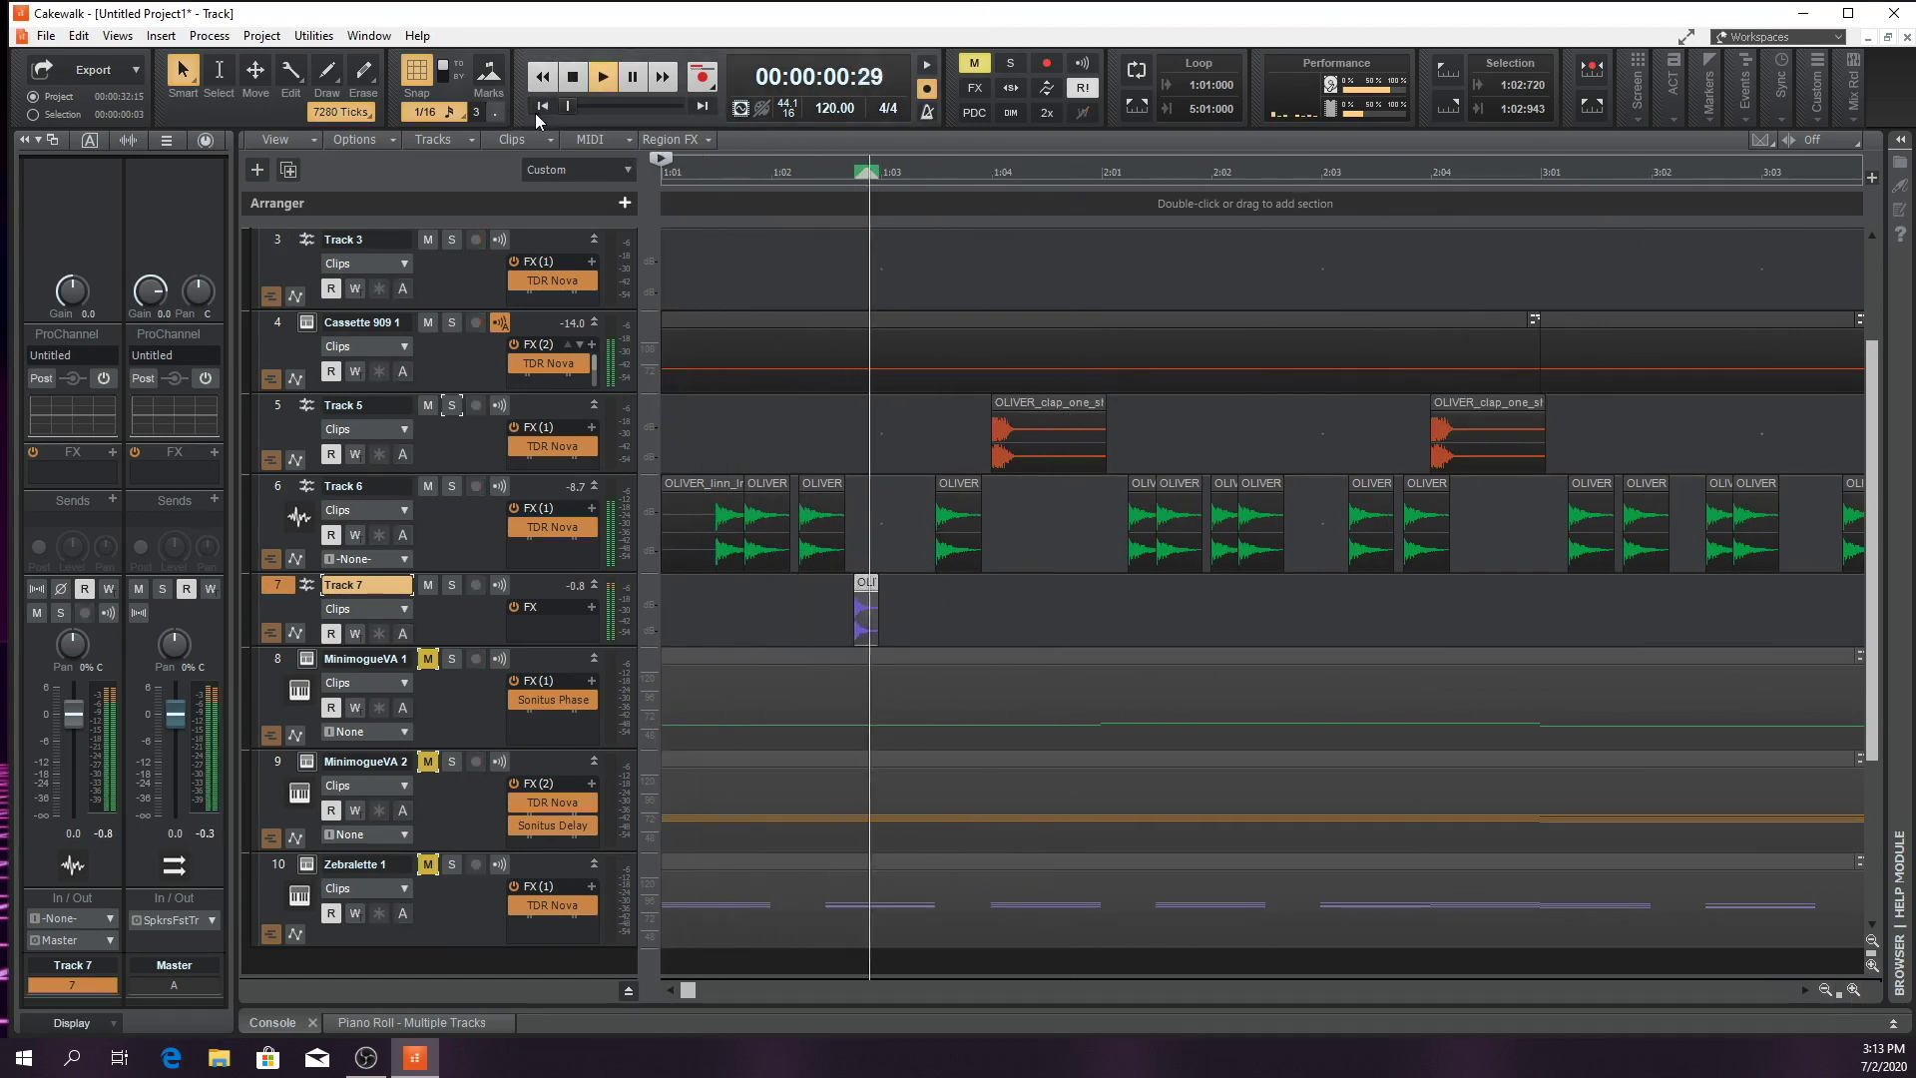
key(space)
key(ctrl+d)
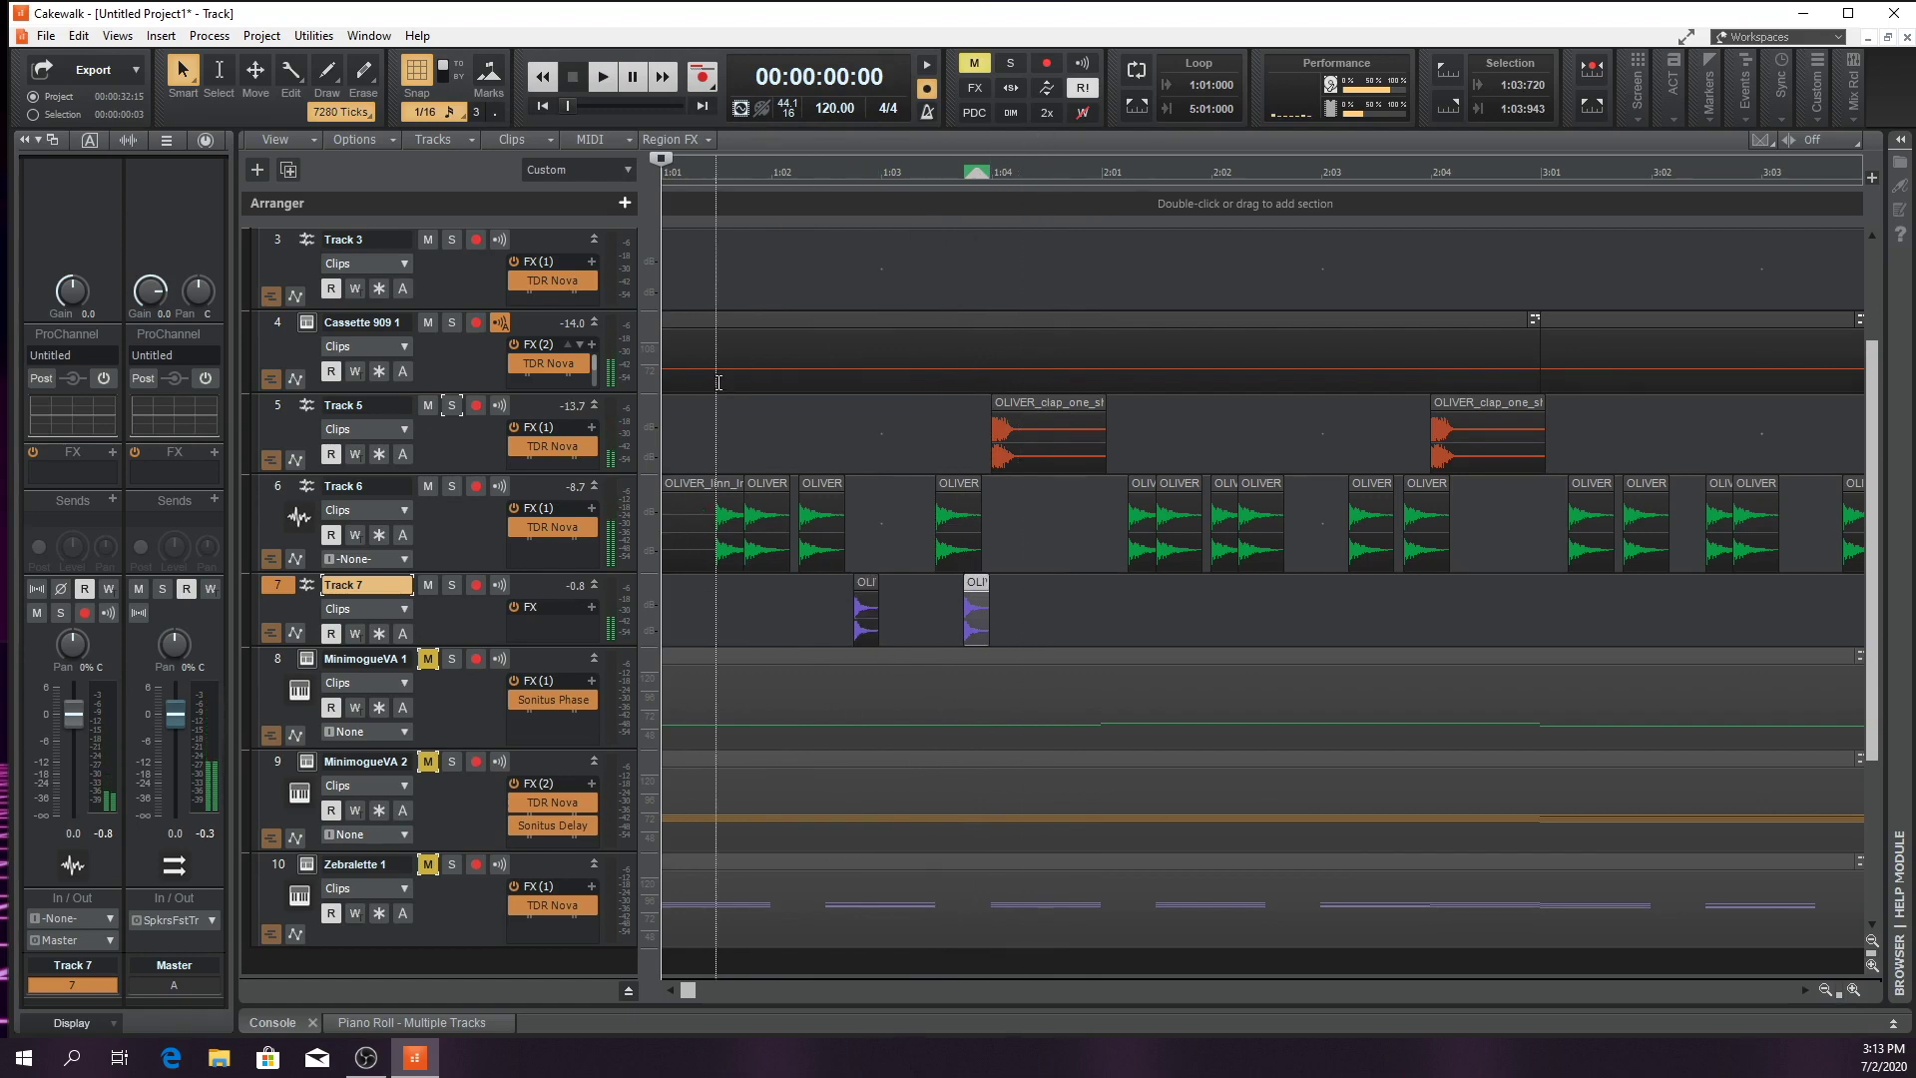
Play the two Track 7 hits with the drums and add copies at about 2:02:480 and 2:02:720
scroll(1237, 670, up, 3)
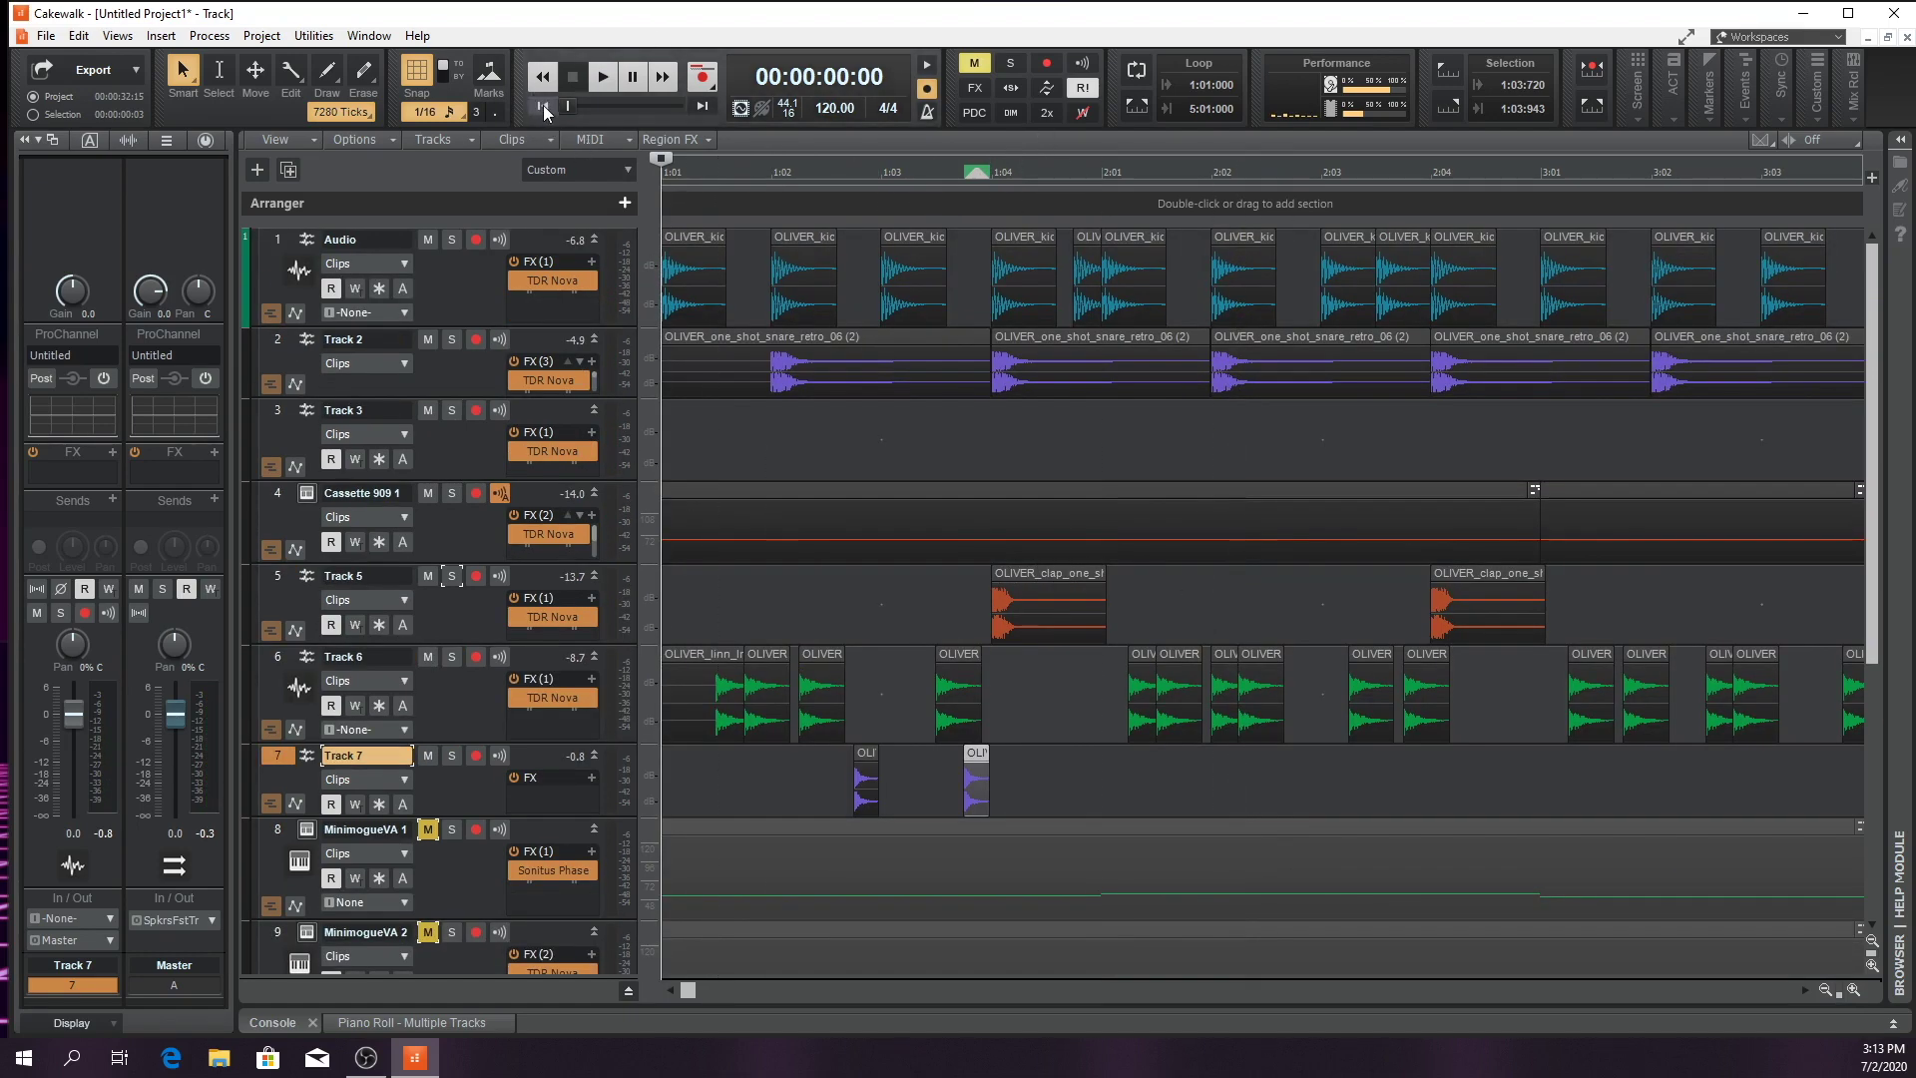
key(space)
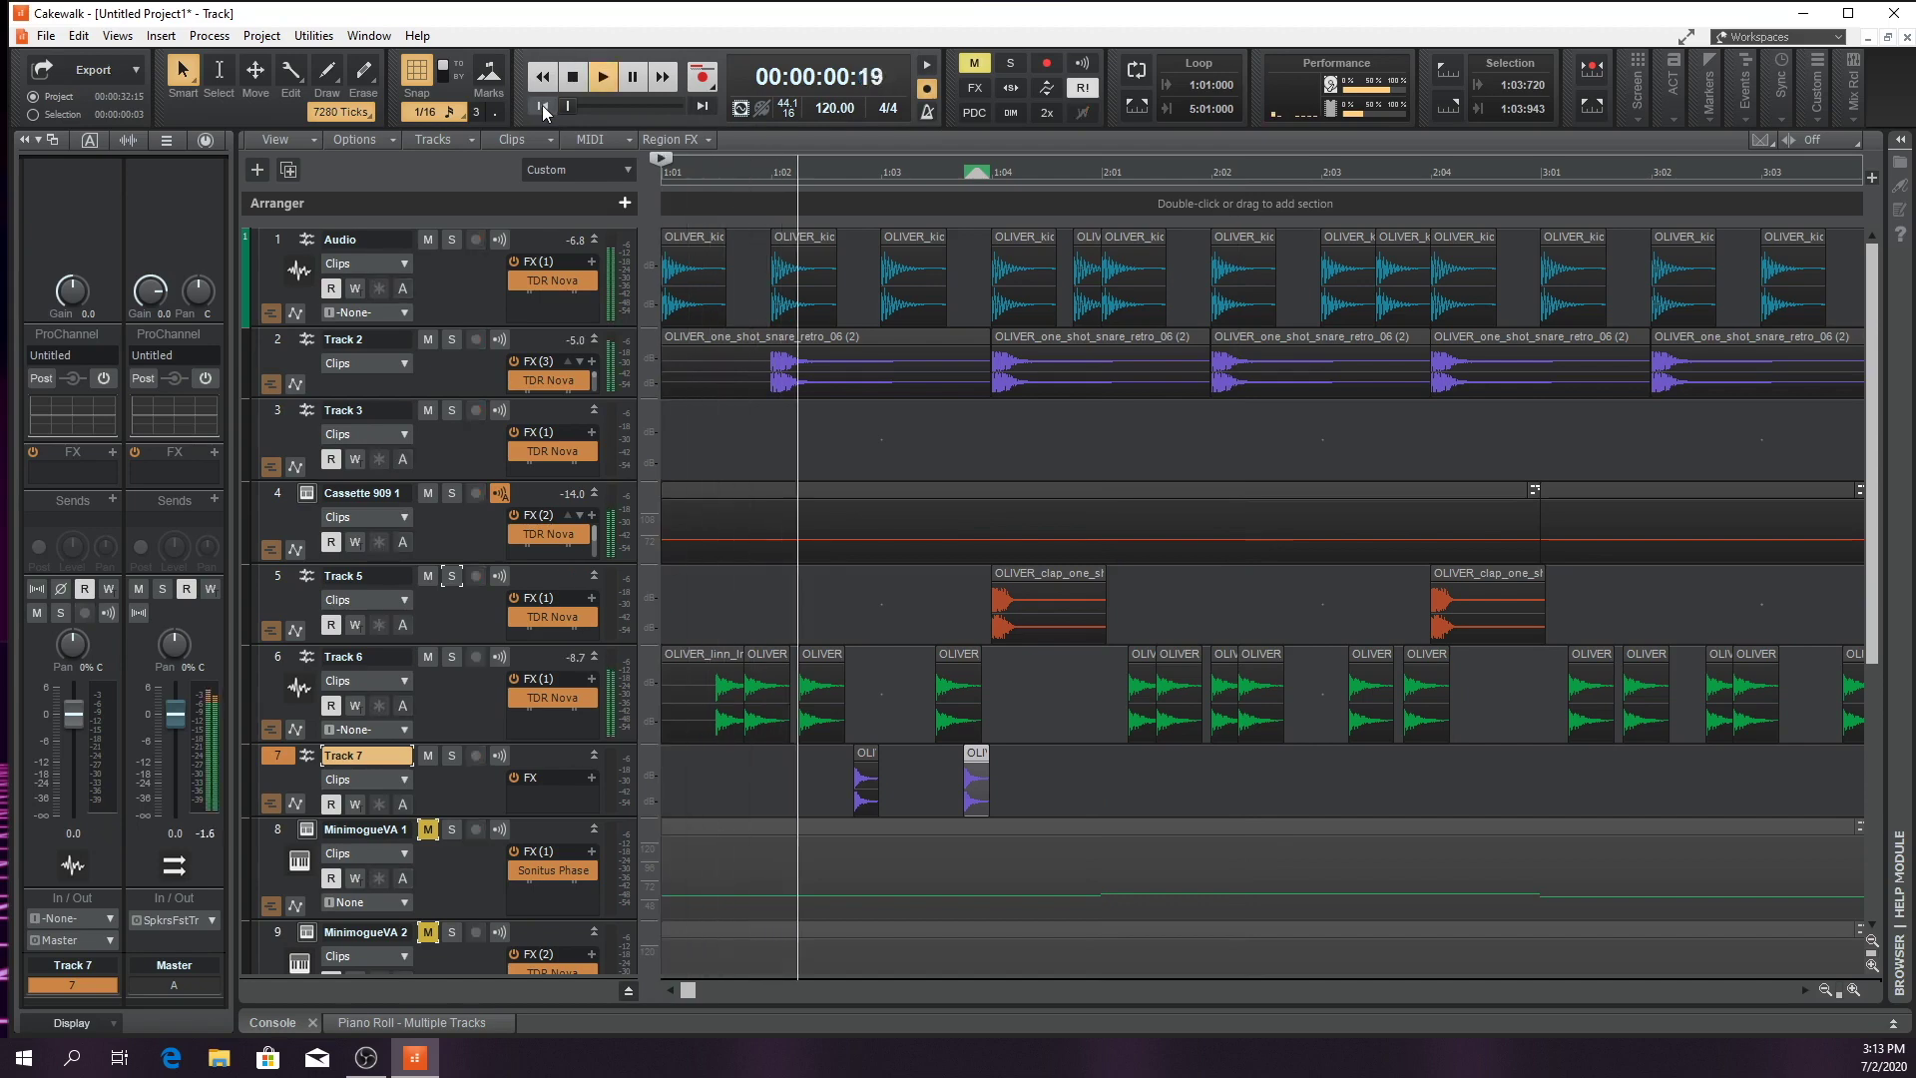
key(space)
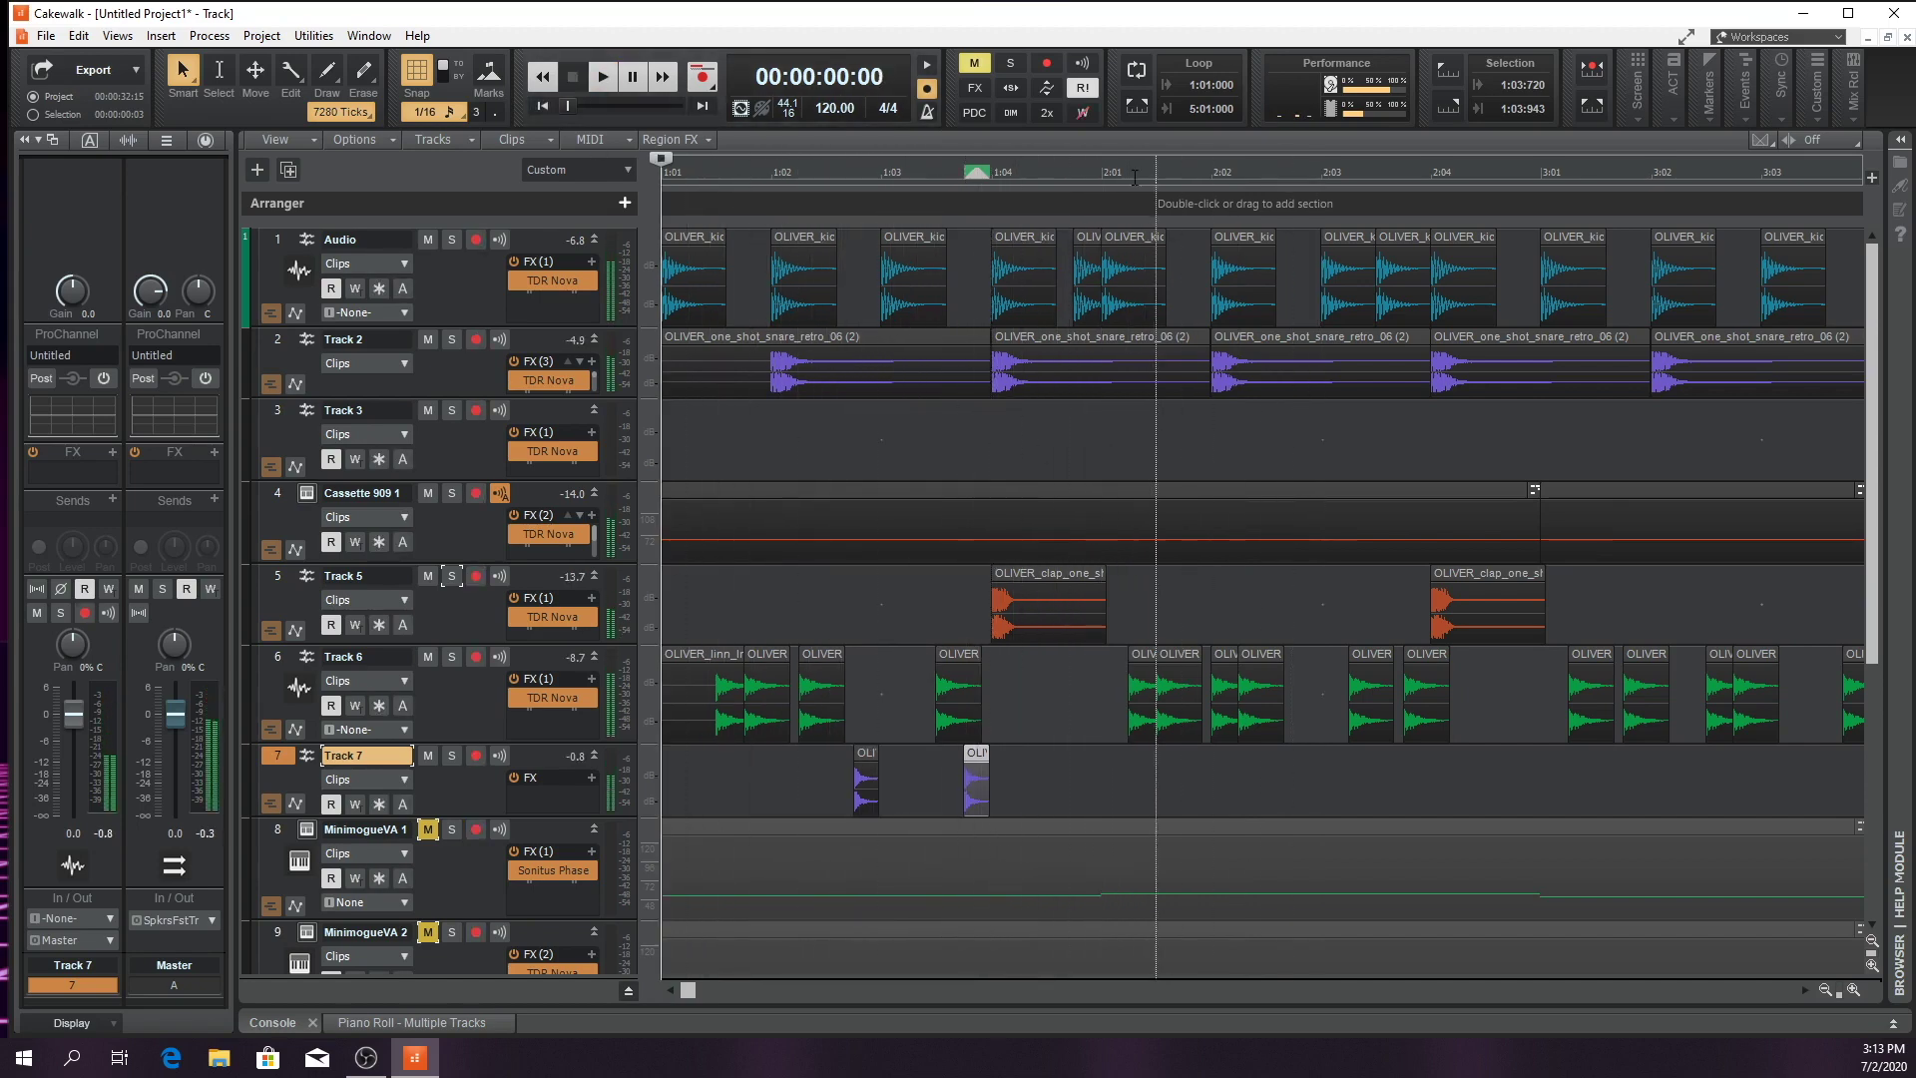
click(1128, 174)
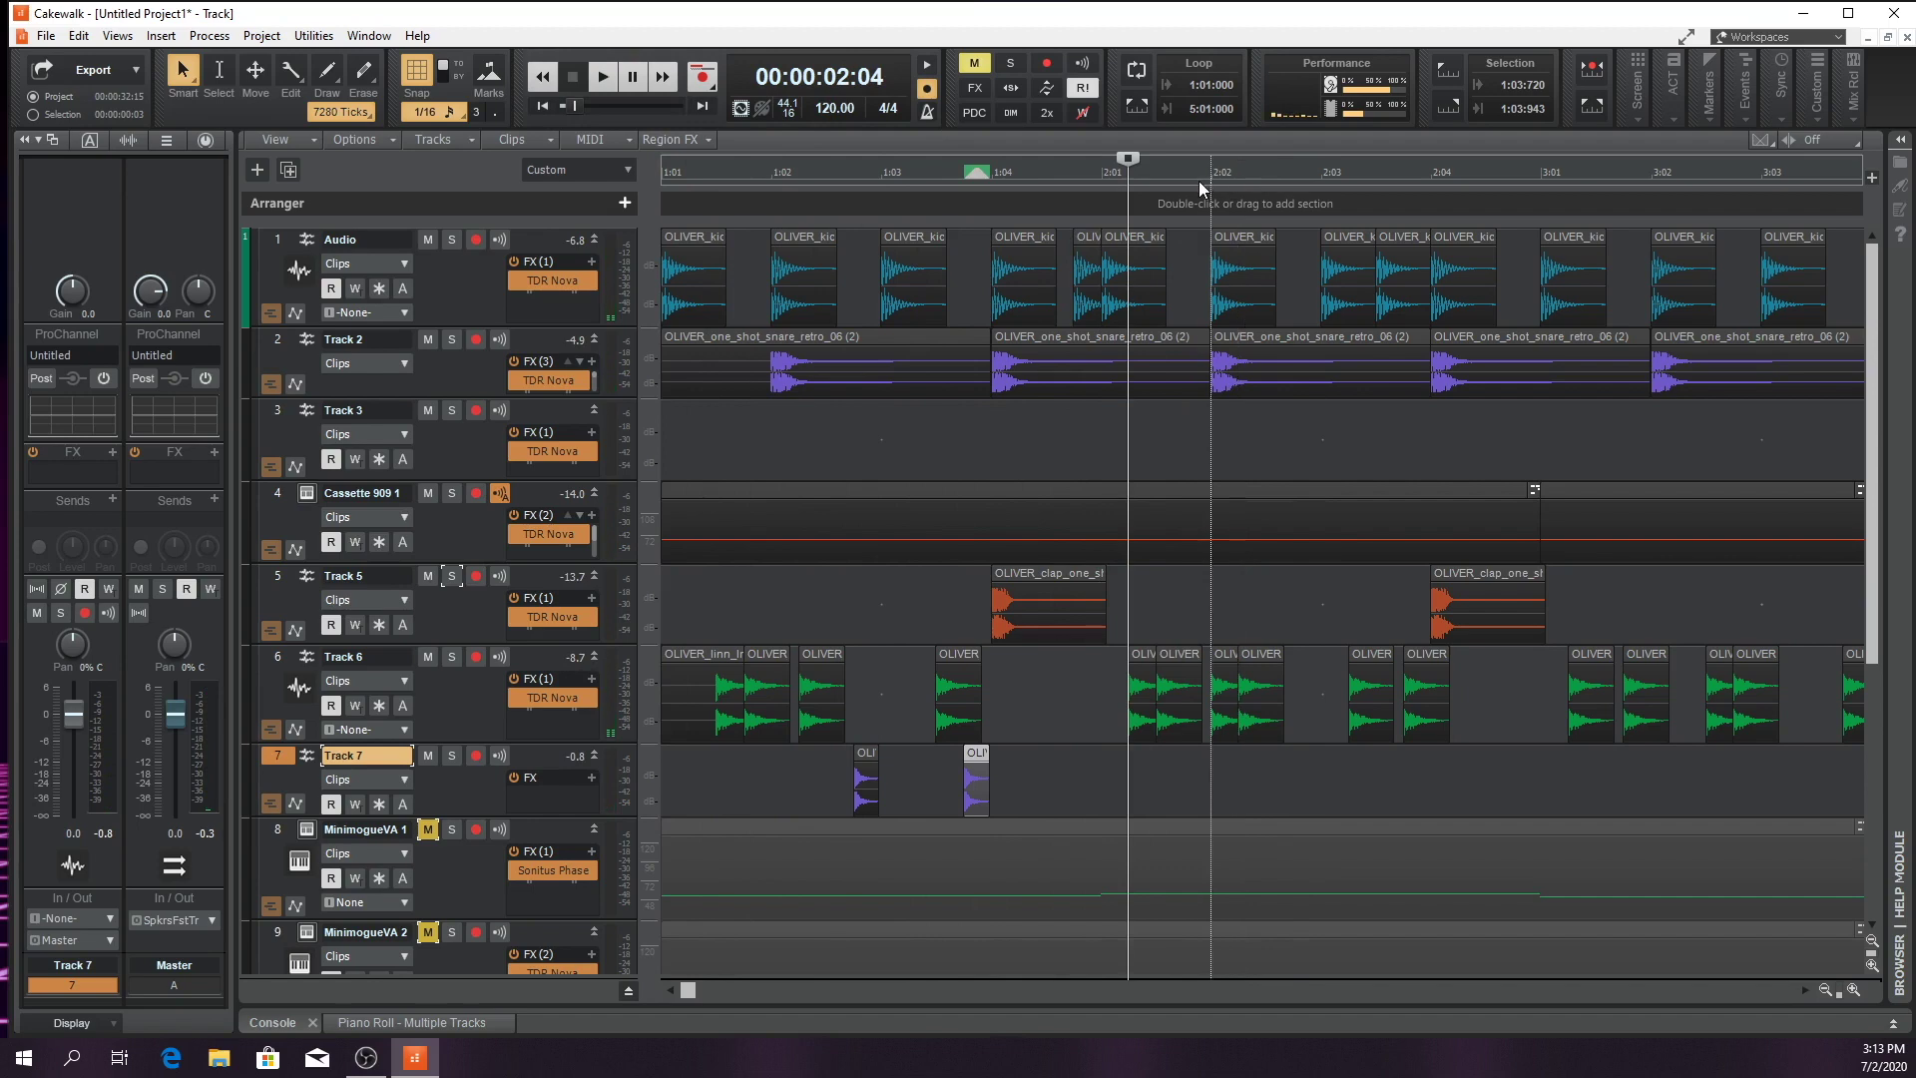
click(1271, 180)
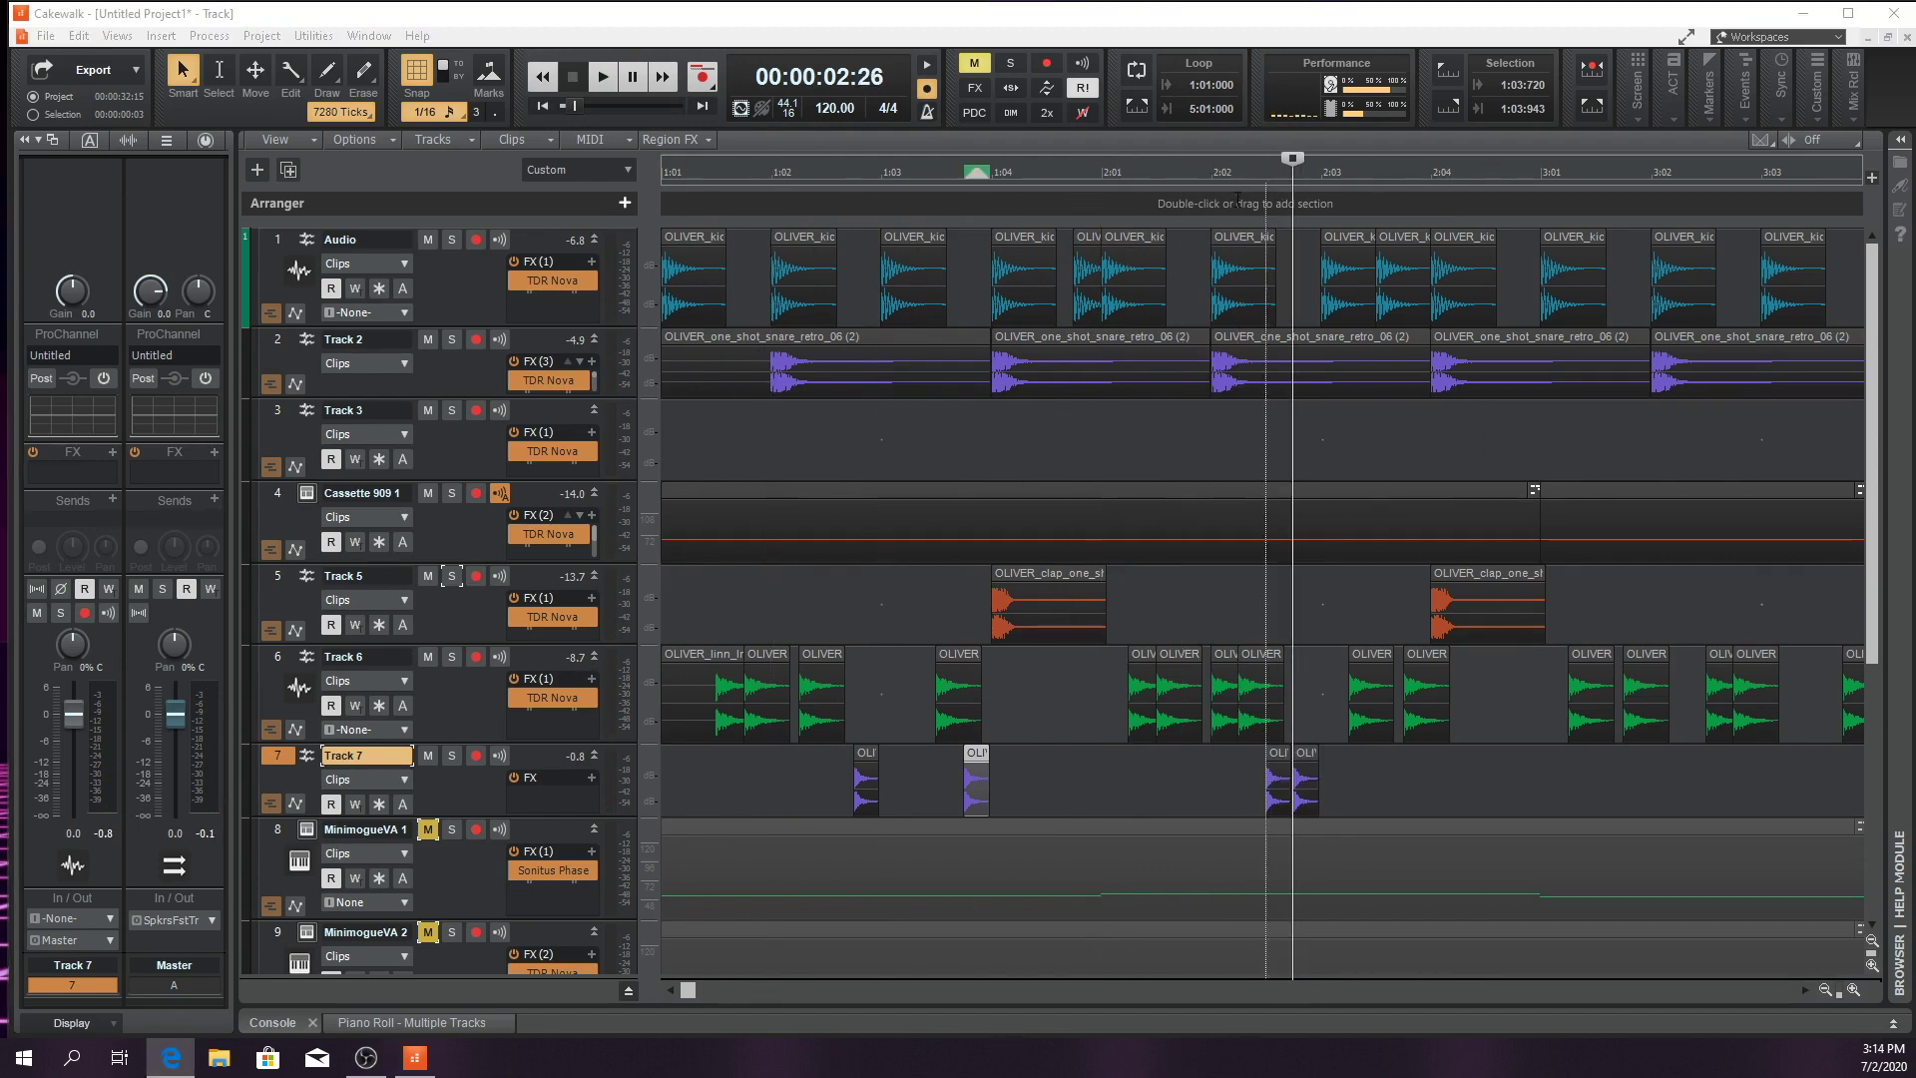
Continue the Track 7 hit pattern from beat 2:04 up to 4:01:720 and play it from the project start
click(543, 106)
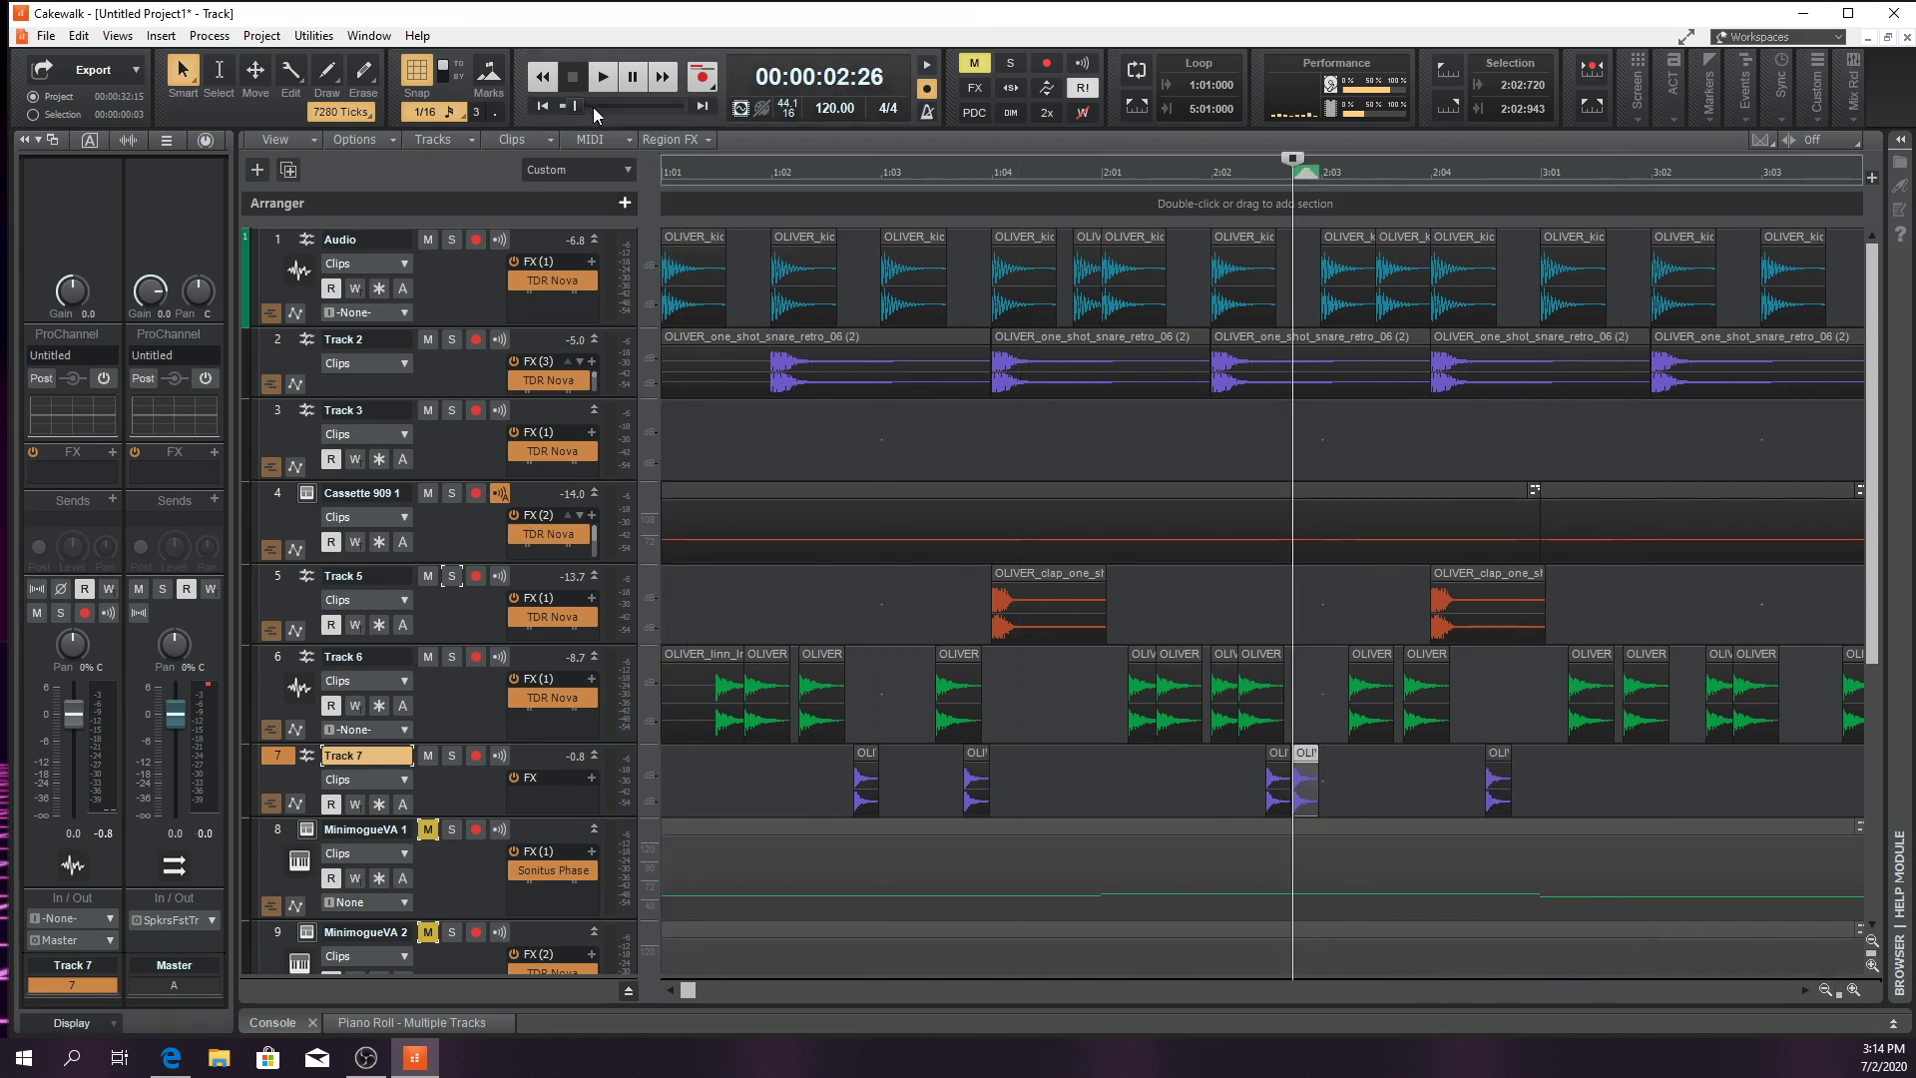
click(542, 105)
key(space)
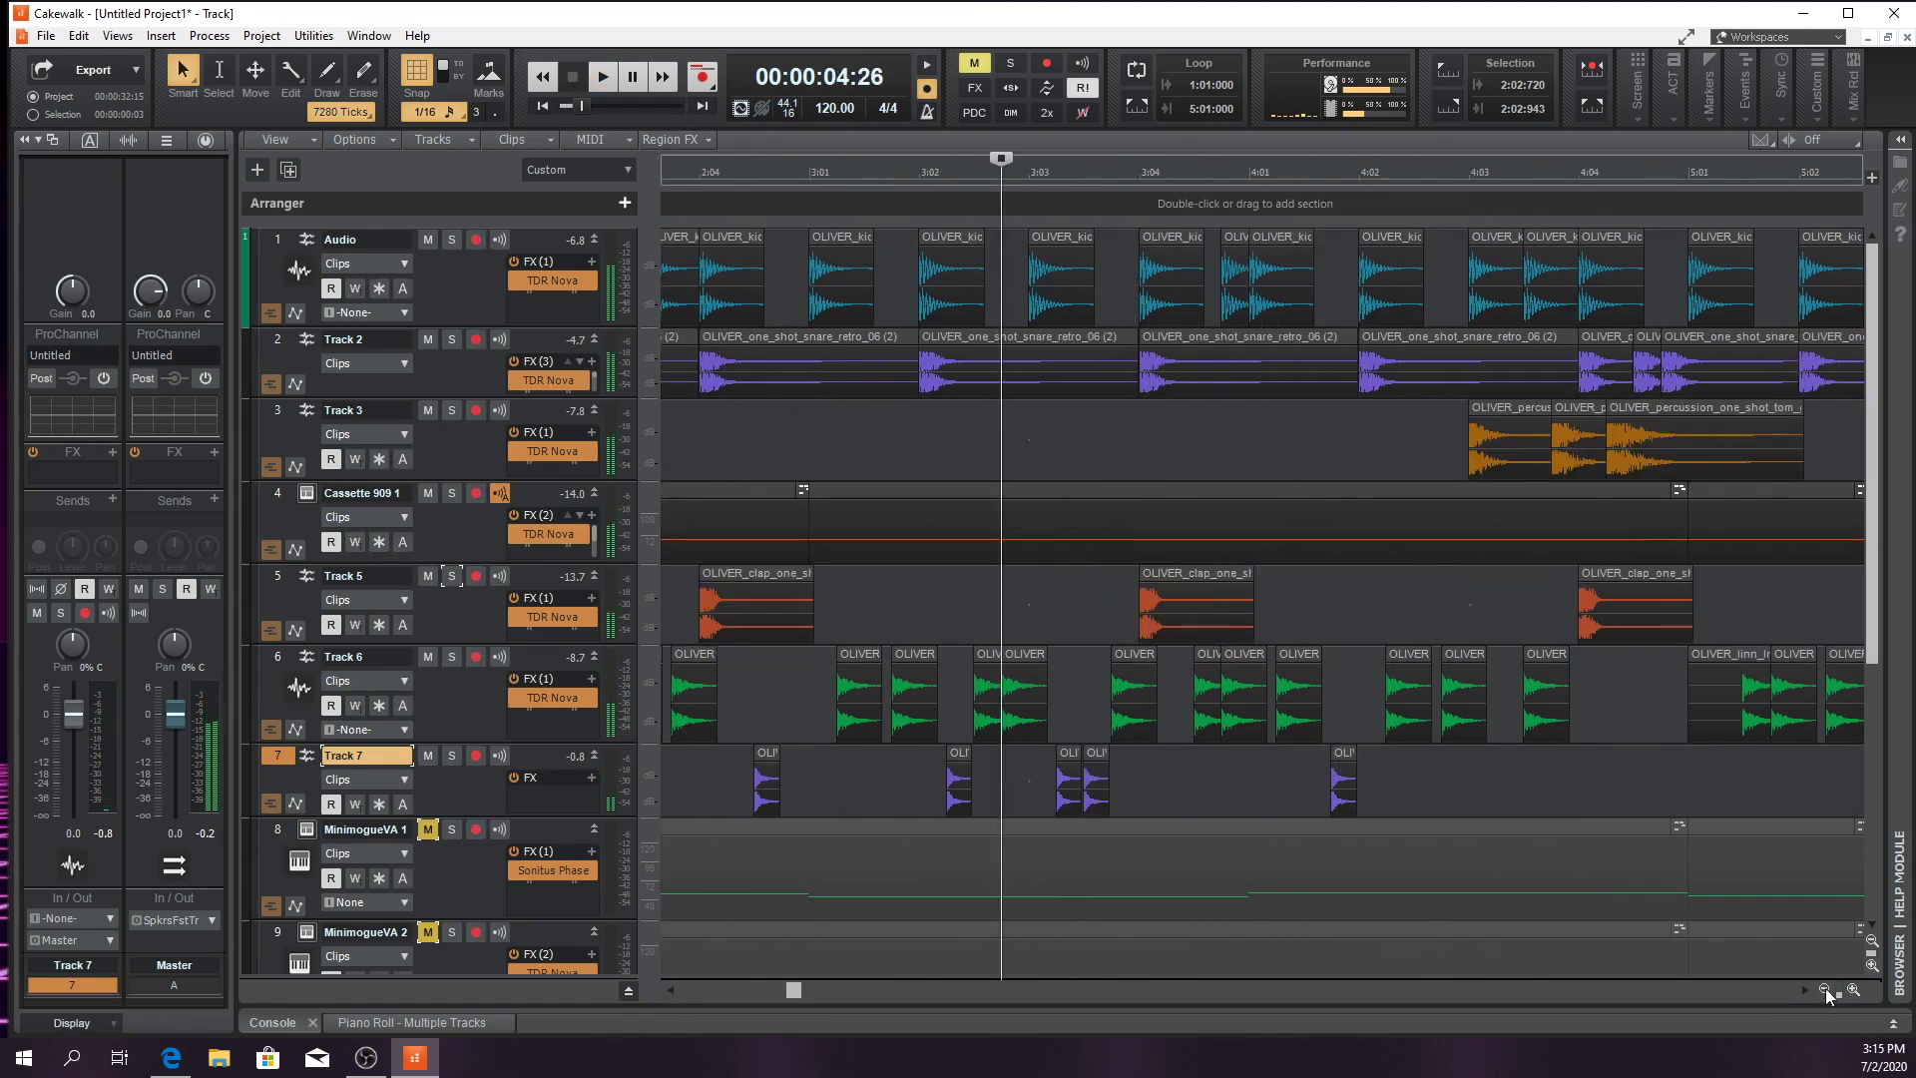
click(1824, 990)
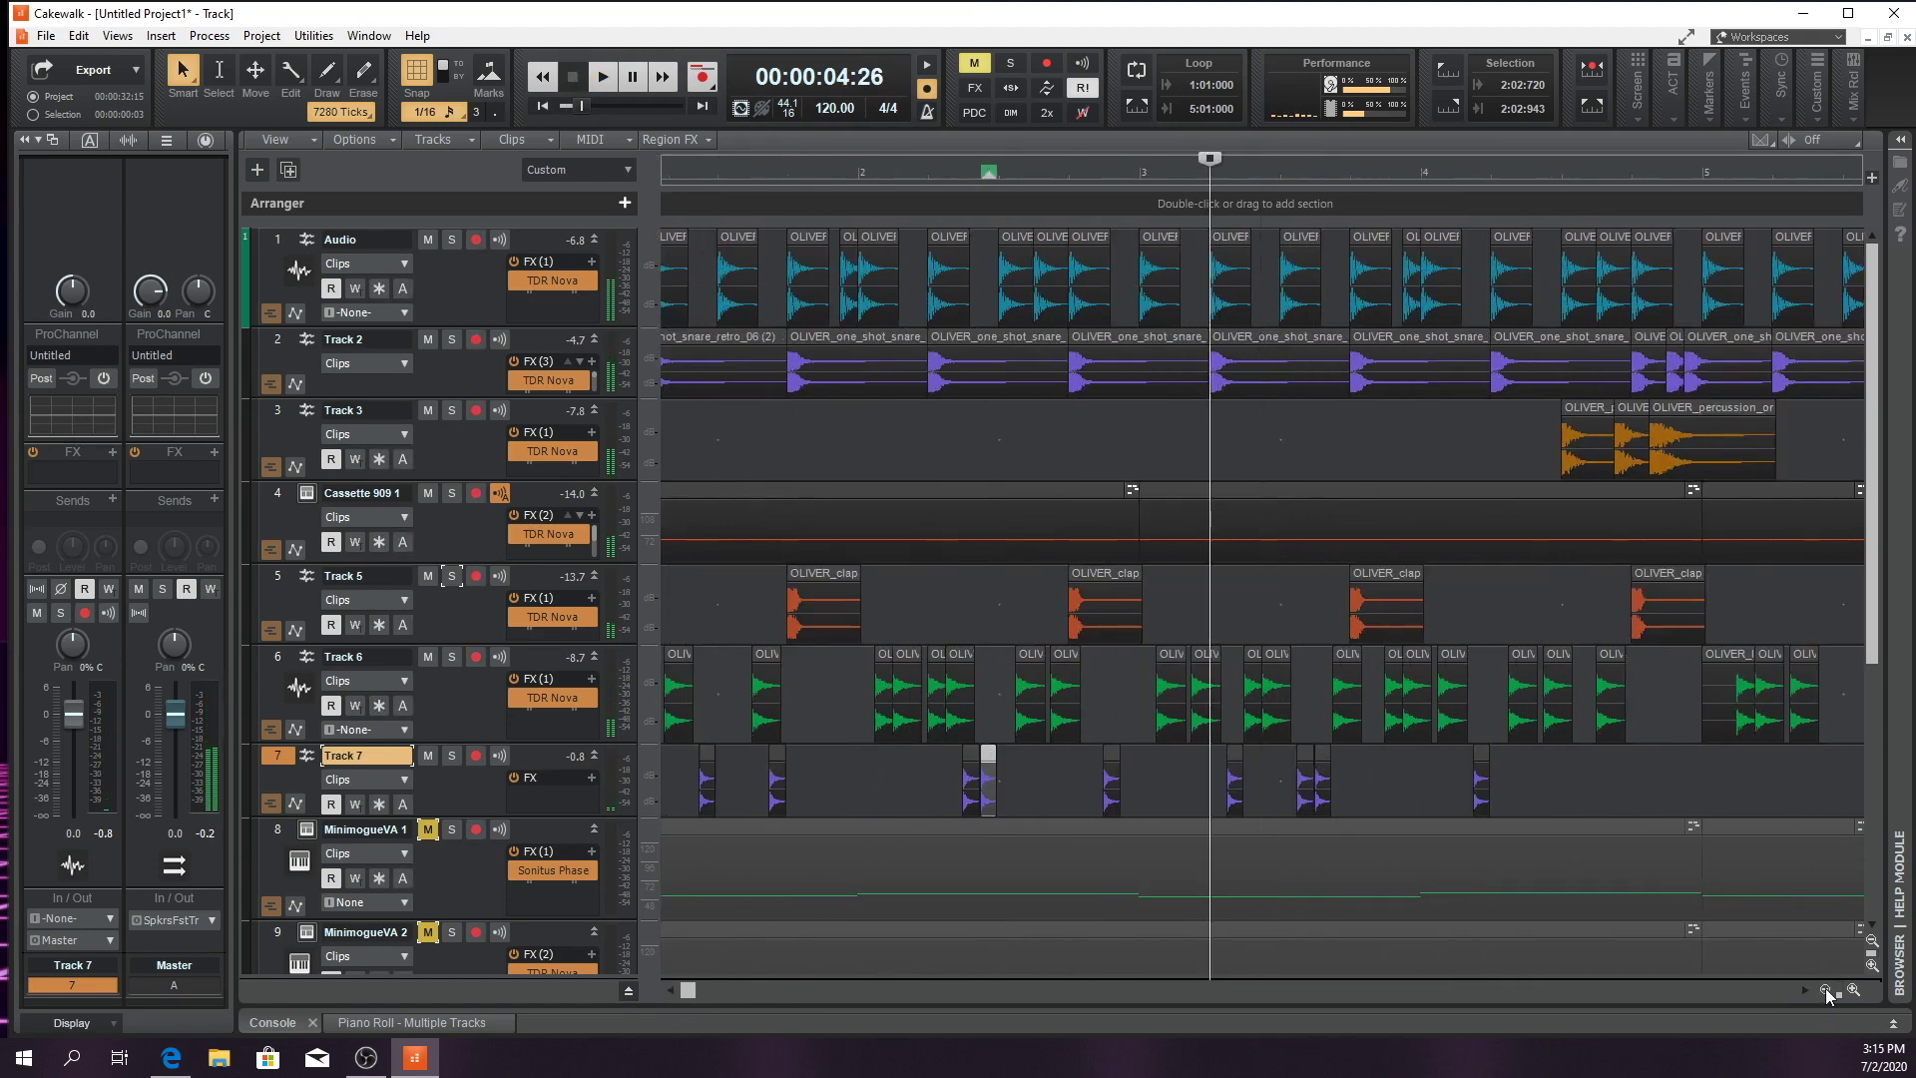
click(1823, 990)
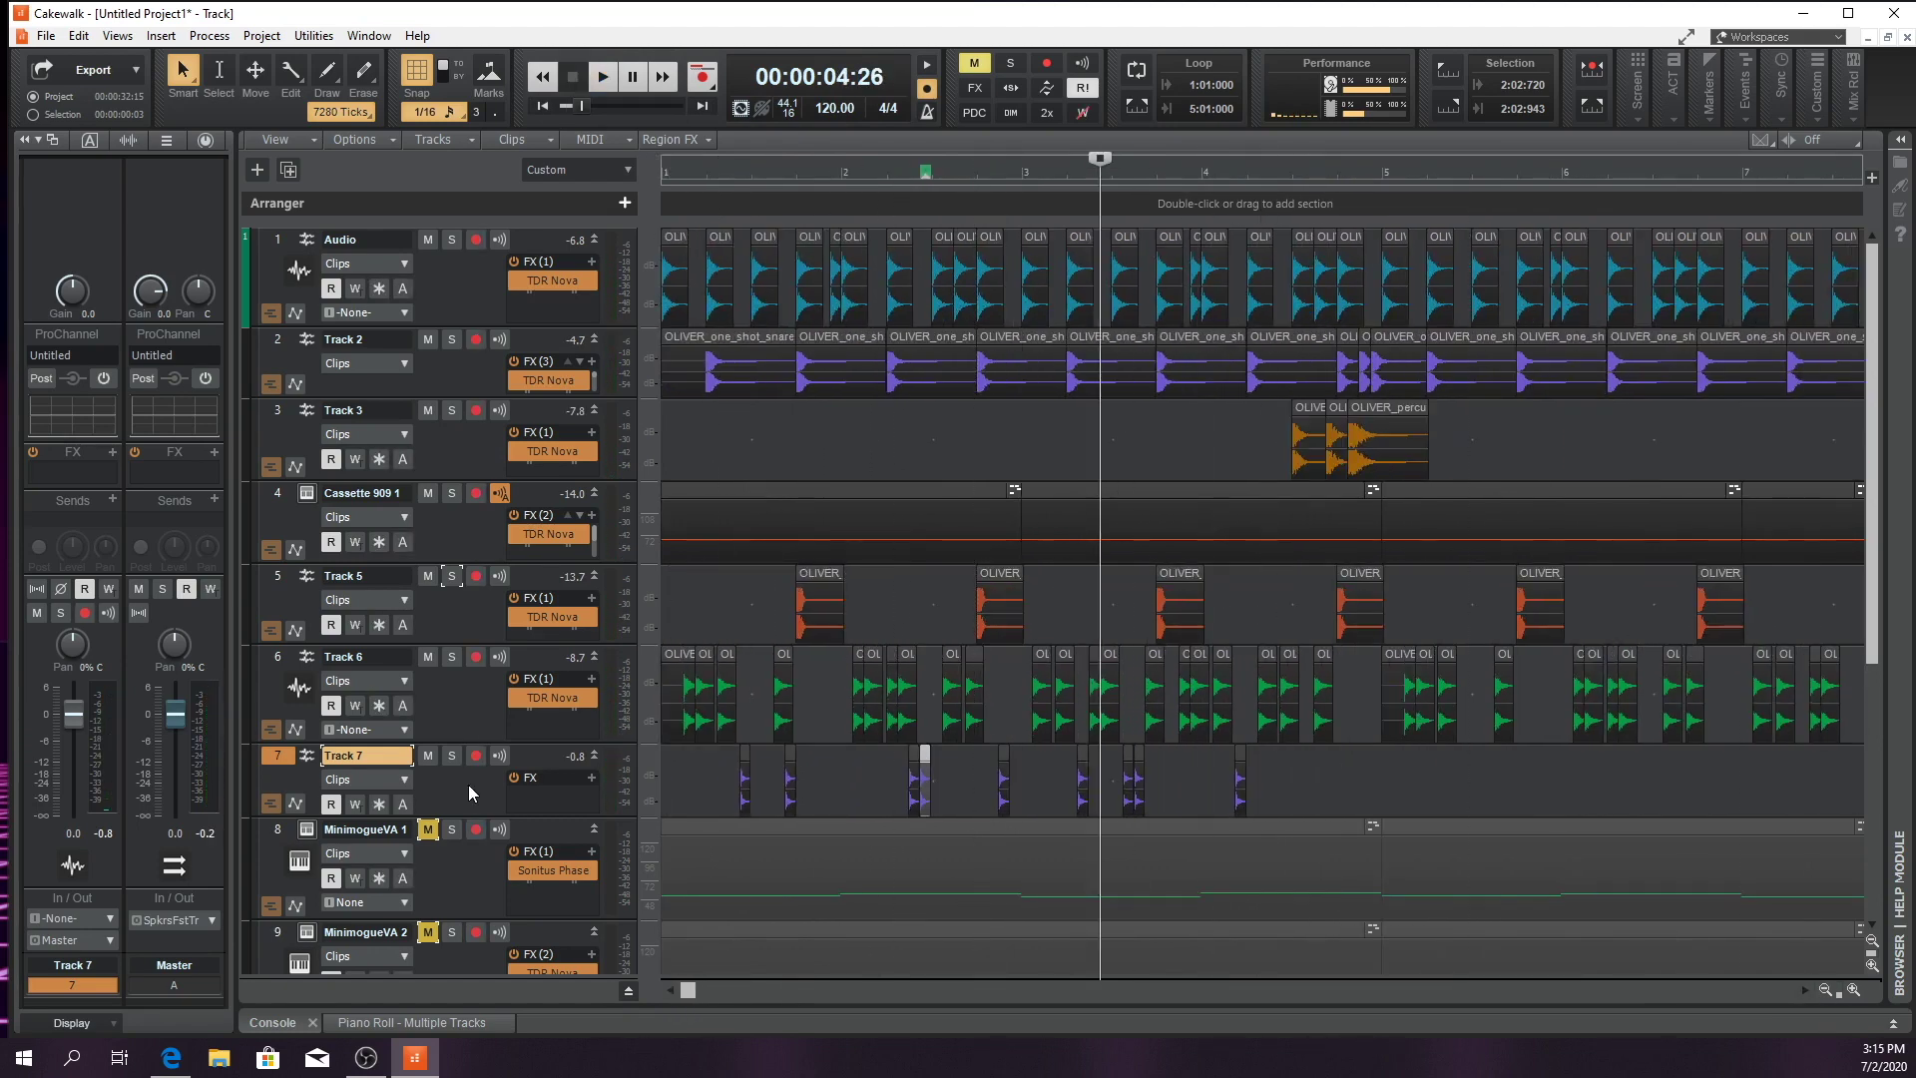
Lower Track 7's volume to about -13.6 dB while playing from the project start
drag(80, 718, 74, 753)
click(545, 106)
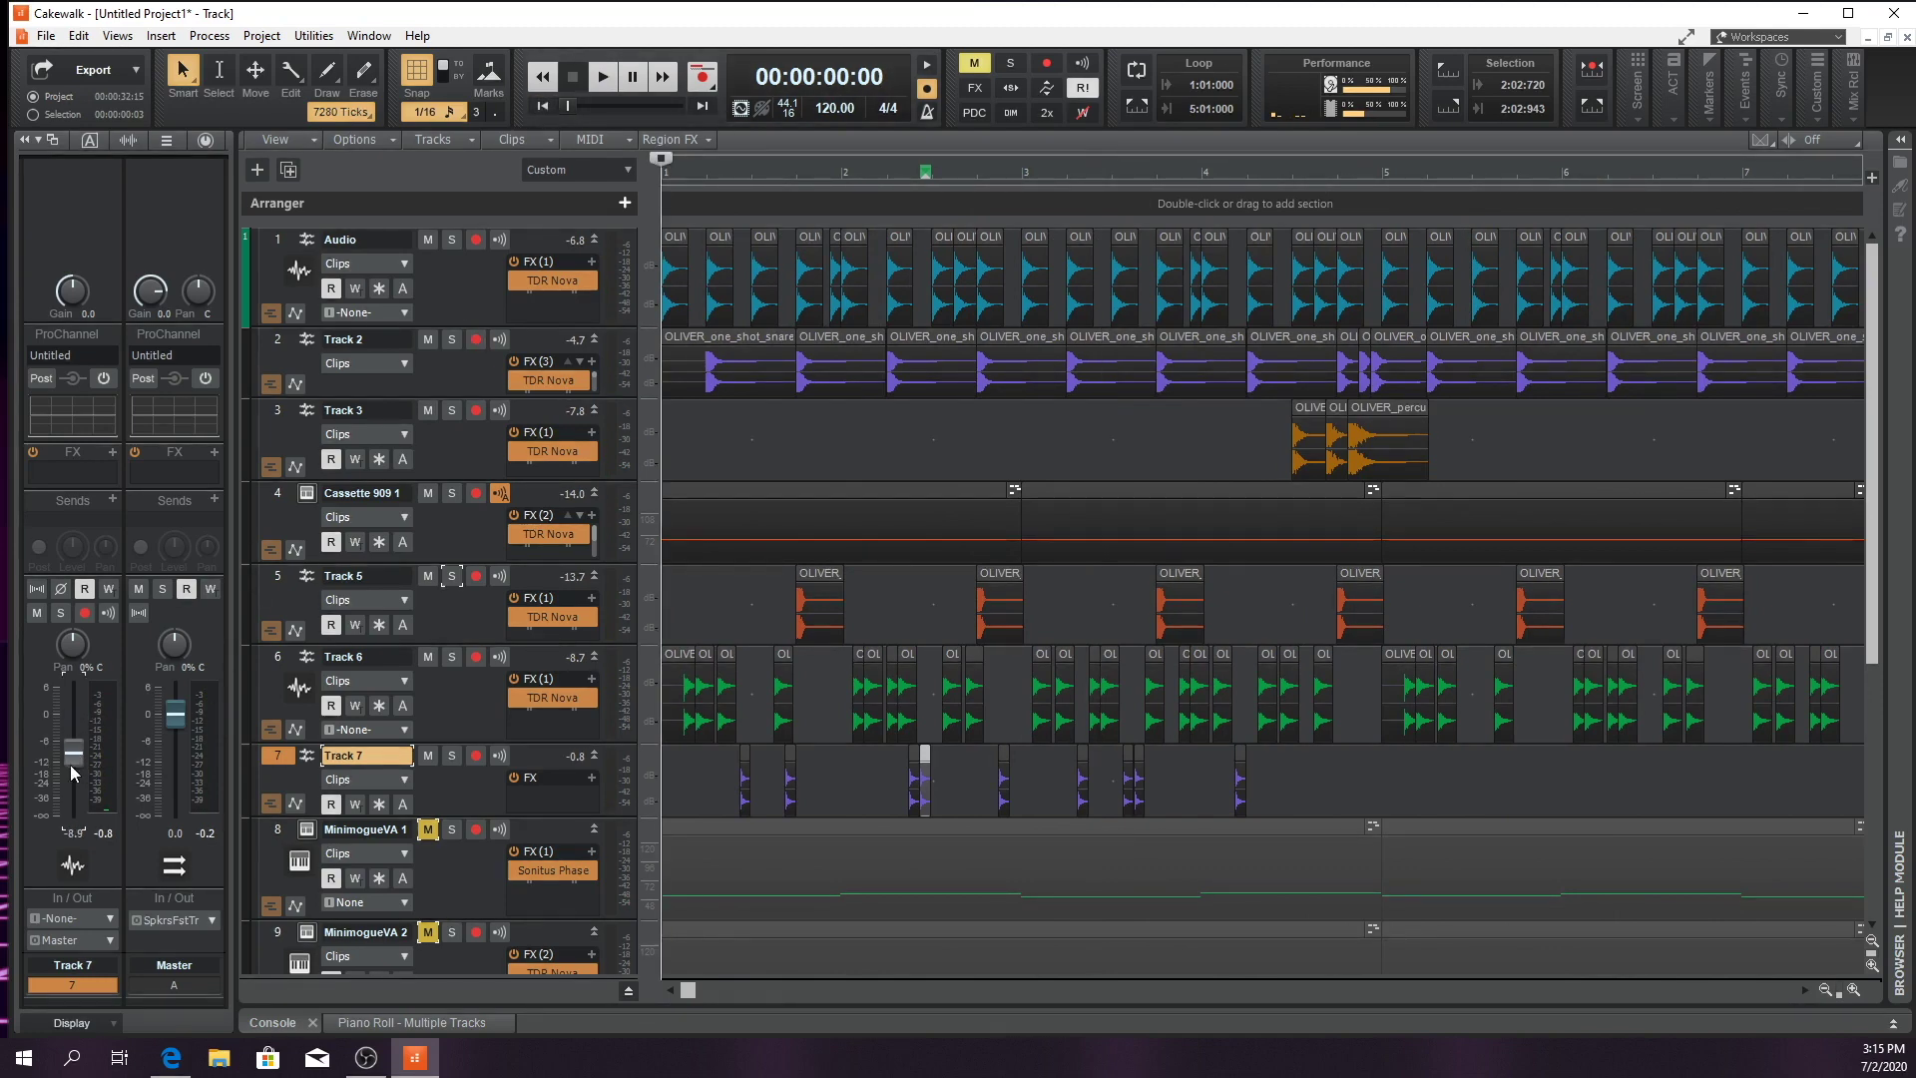
key(space)
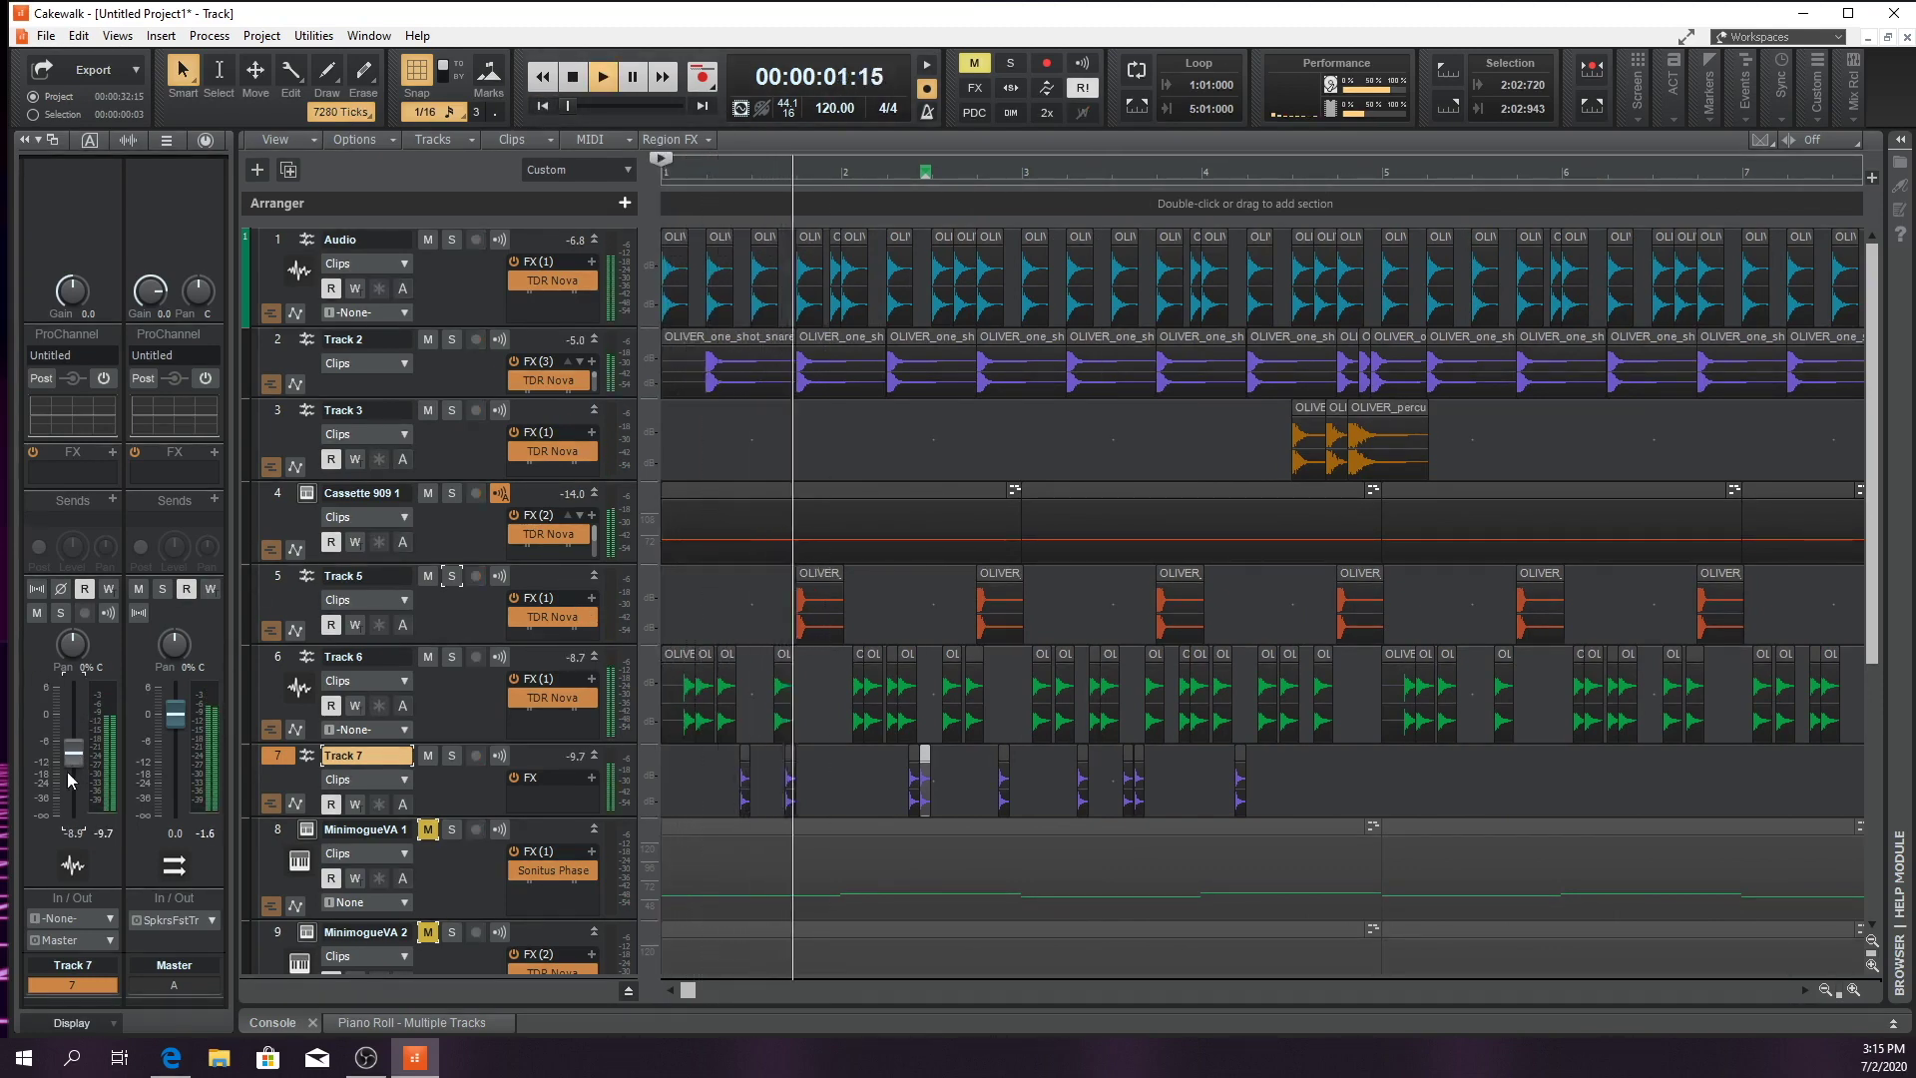
drag(73, 748, 76, 761)
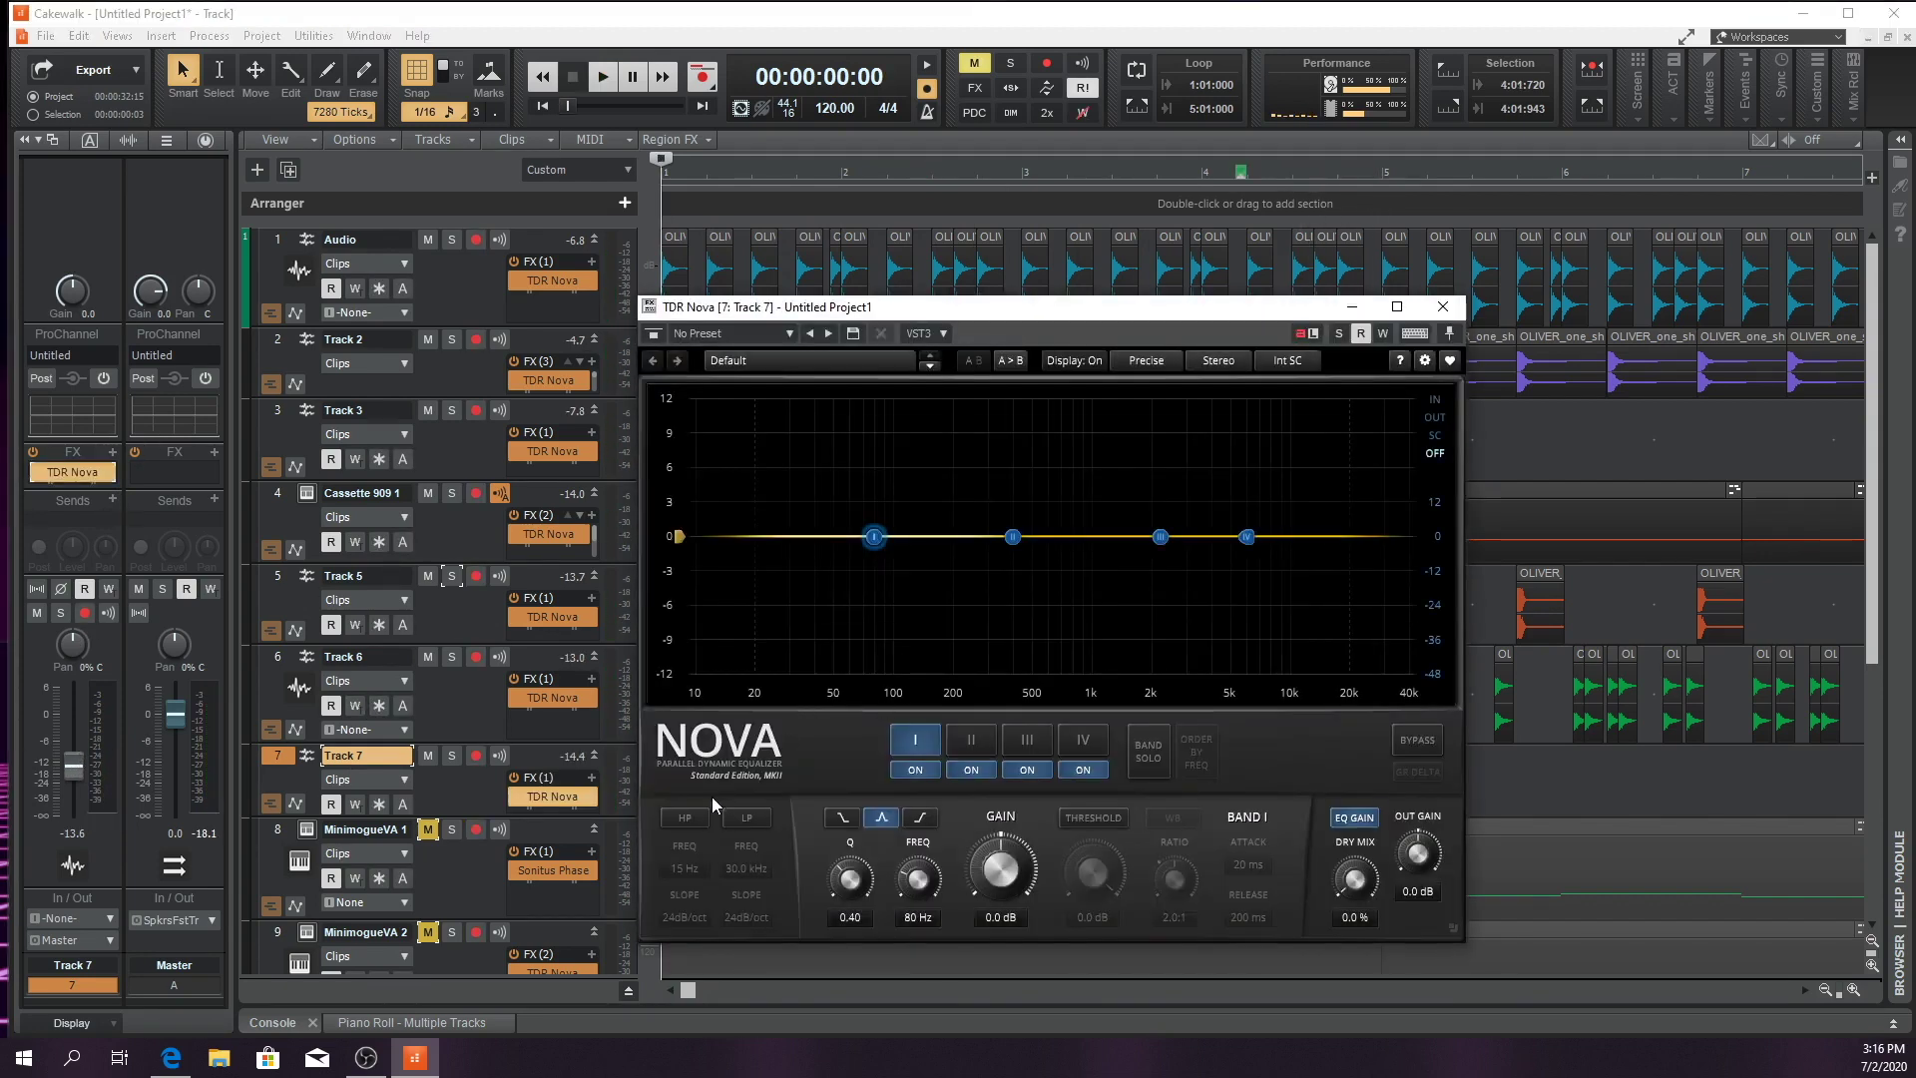
Enable the high-pass filter in Track 7's TDR Nova, set it to 353 Hz, and play the result
click(687, 818)
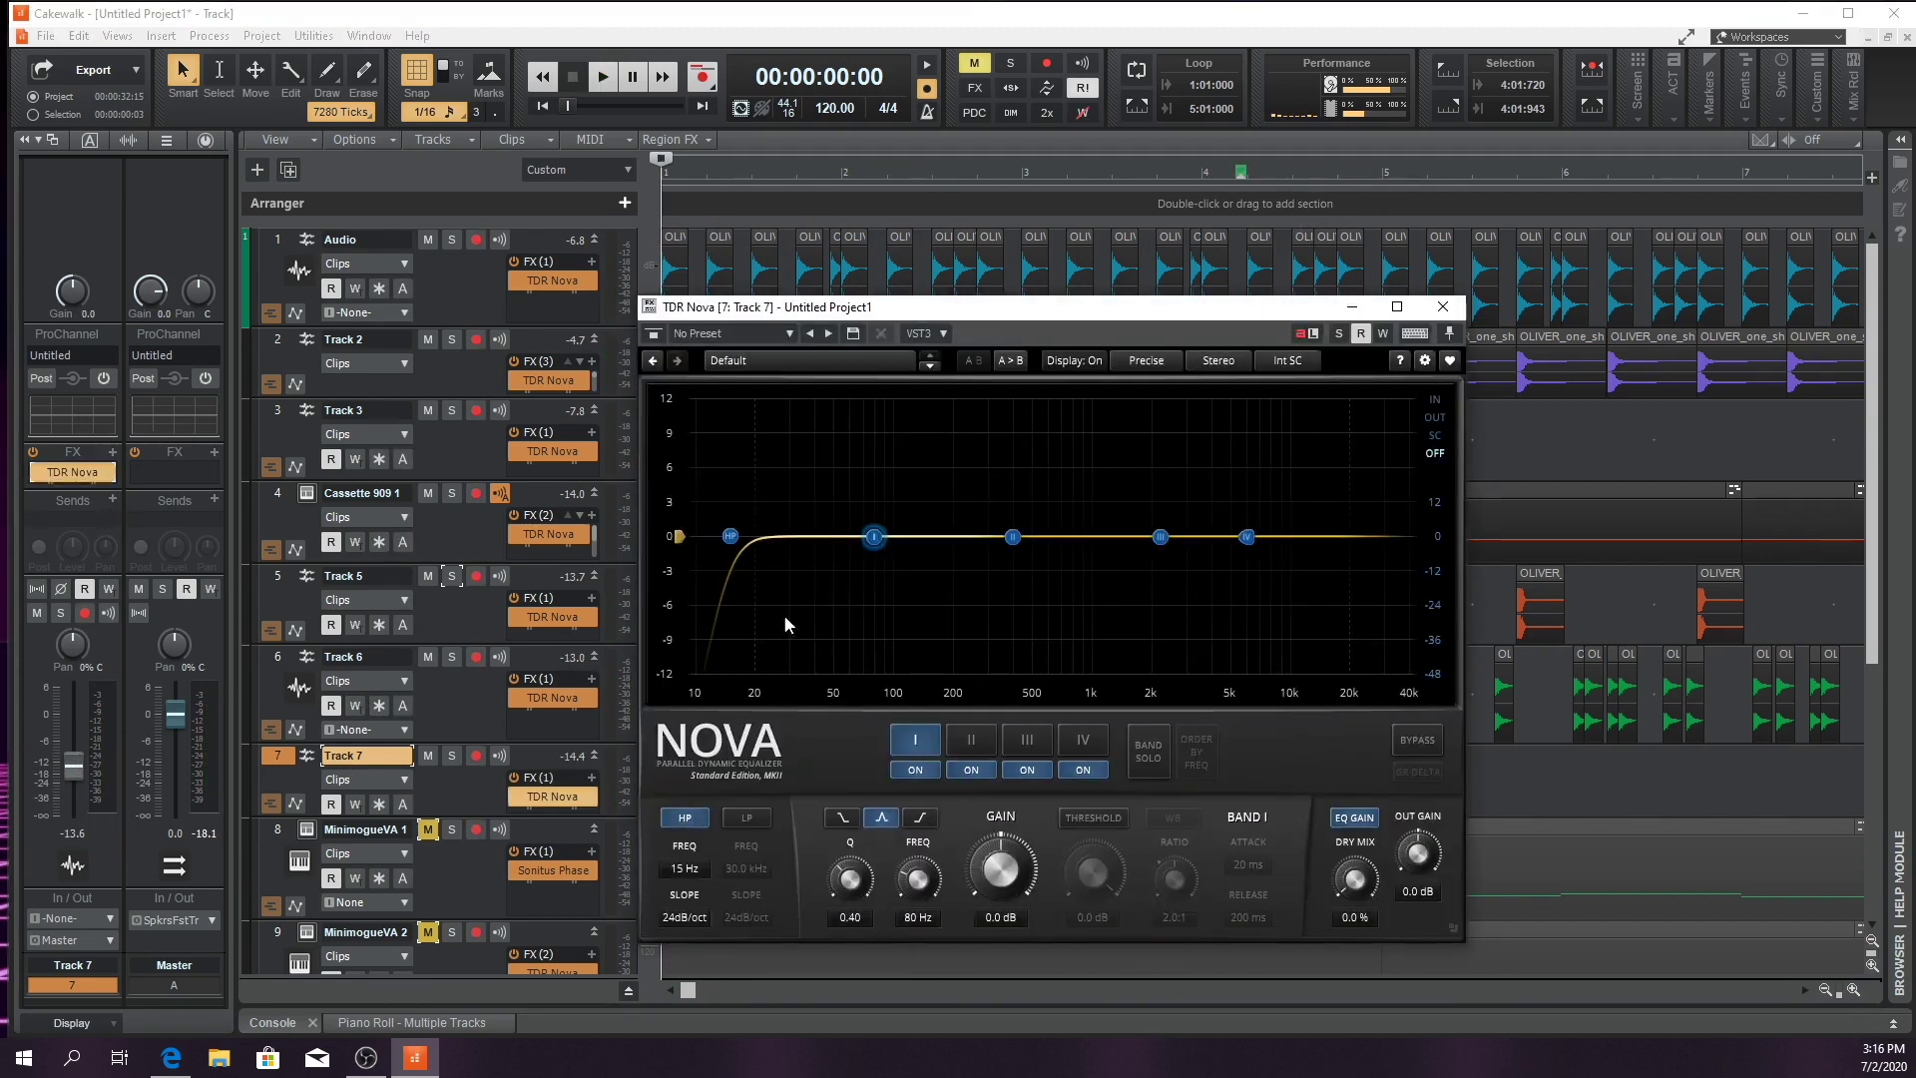
drag(729, 539, 1006, 567)
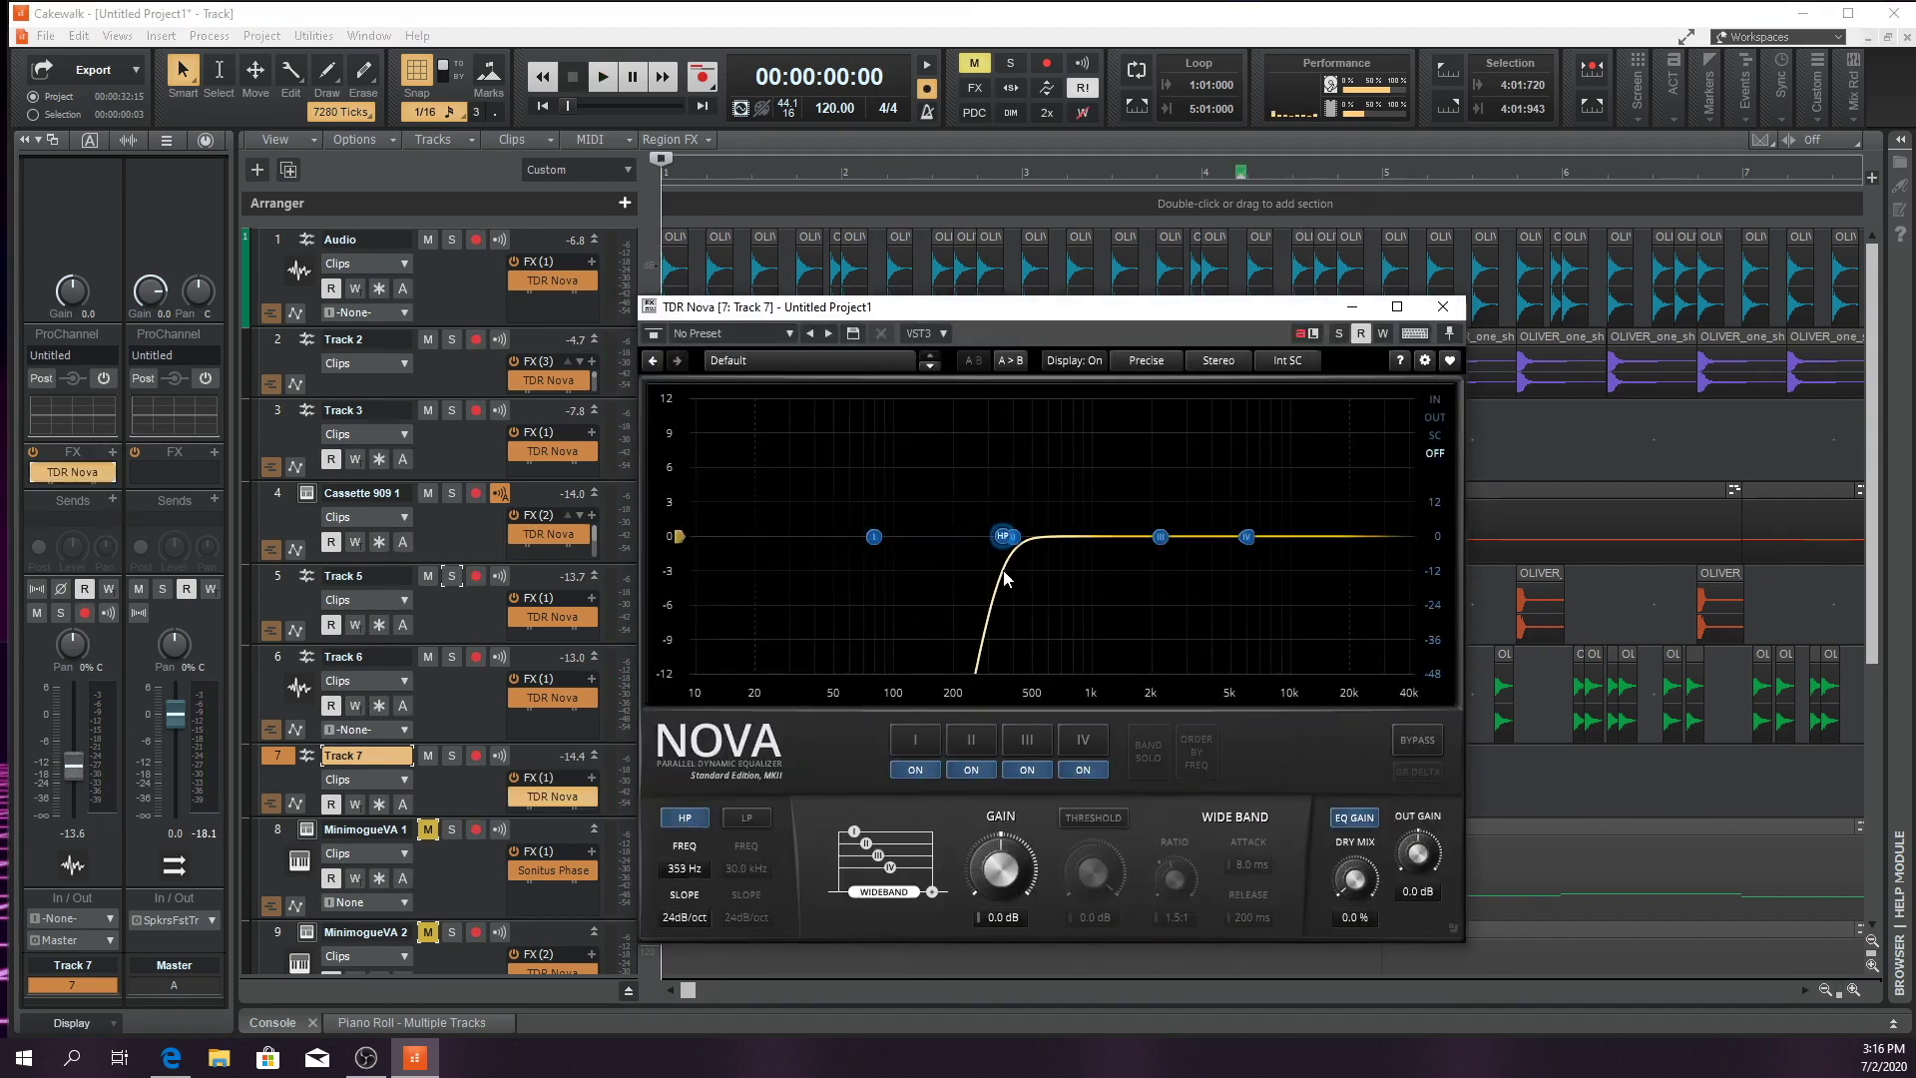
key(space)
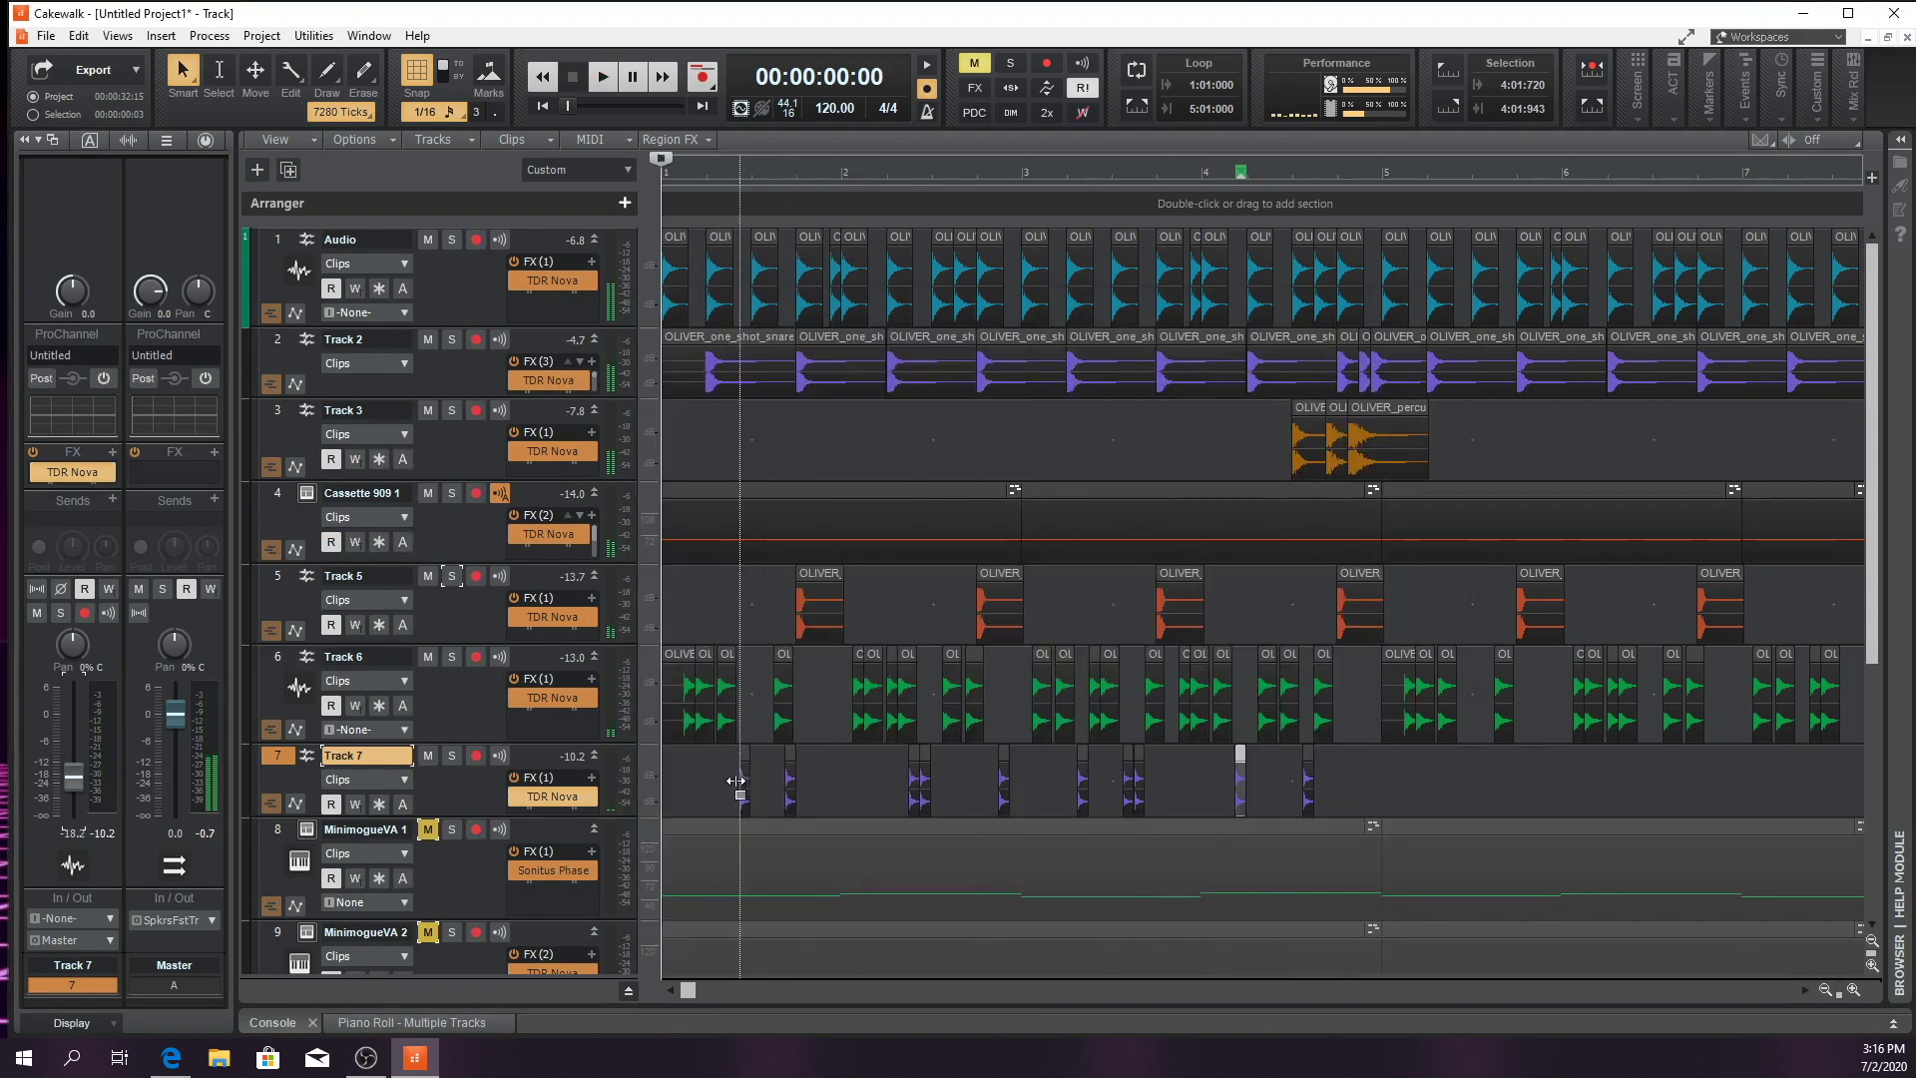
Extend the first Track 7 clip's start back to bar 1 and repeat the four-bar pattern from bar 5
drag(739, 785, 659, 784)
drag(1402, 781, 649, 764)
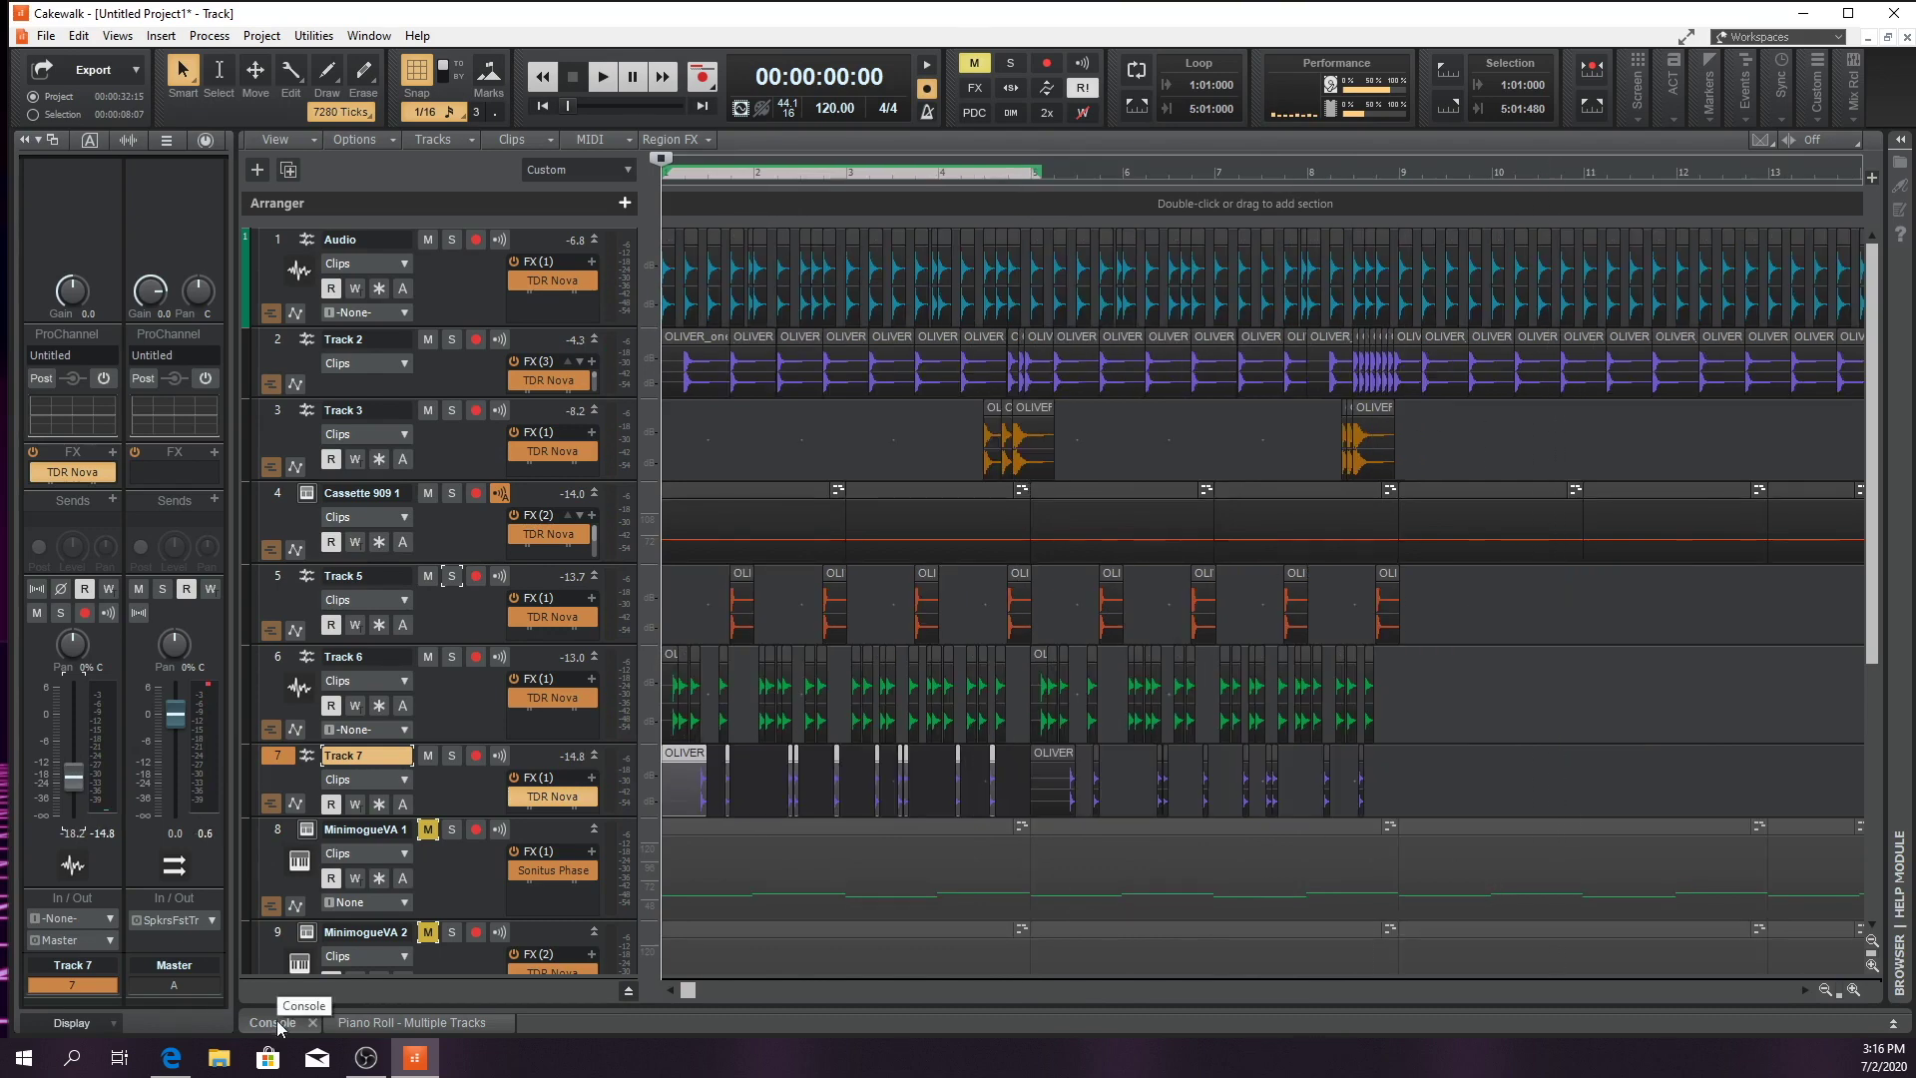
Show the console and route the Audio track's output to a new stereo bus
click(272, 1022)
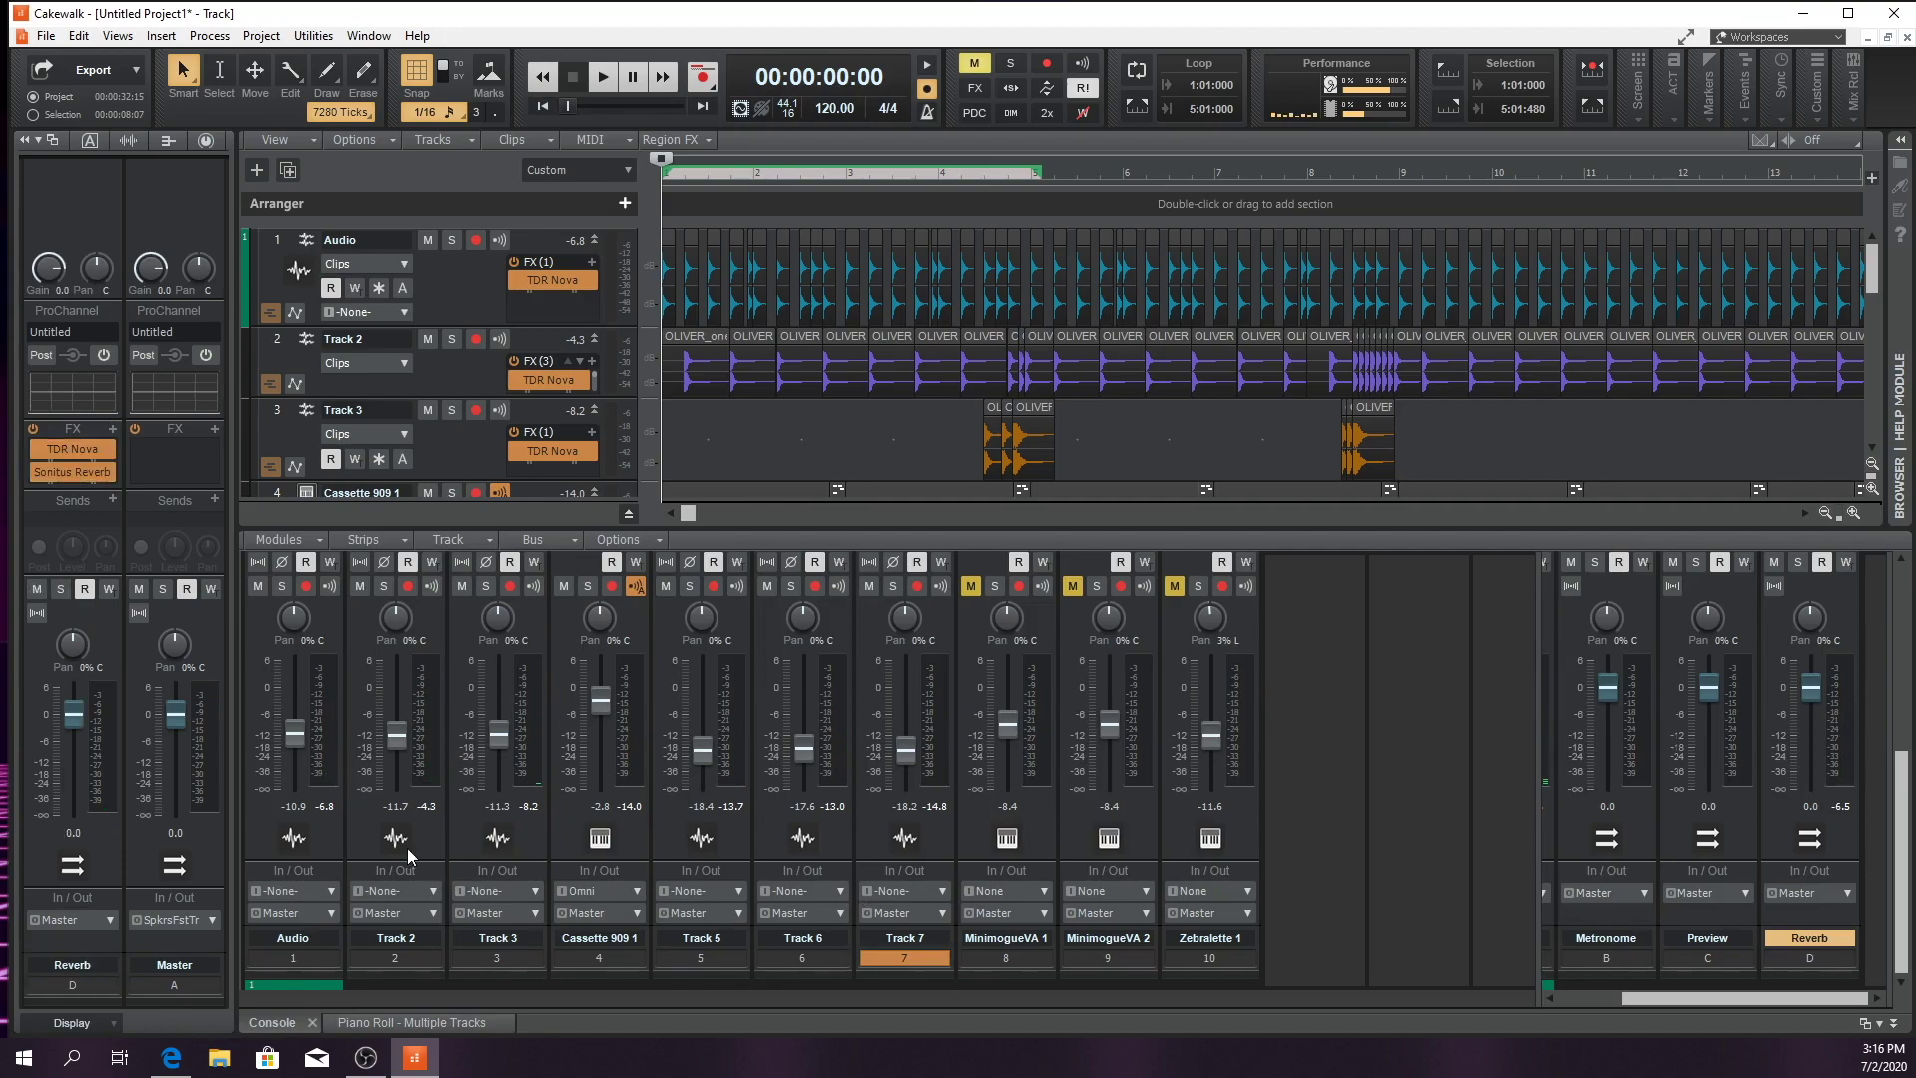
click(333, 912)
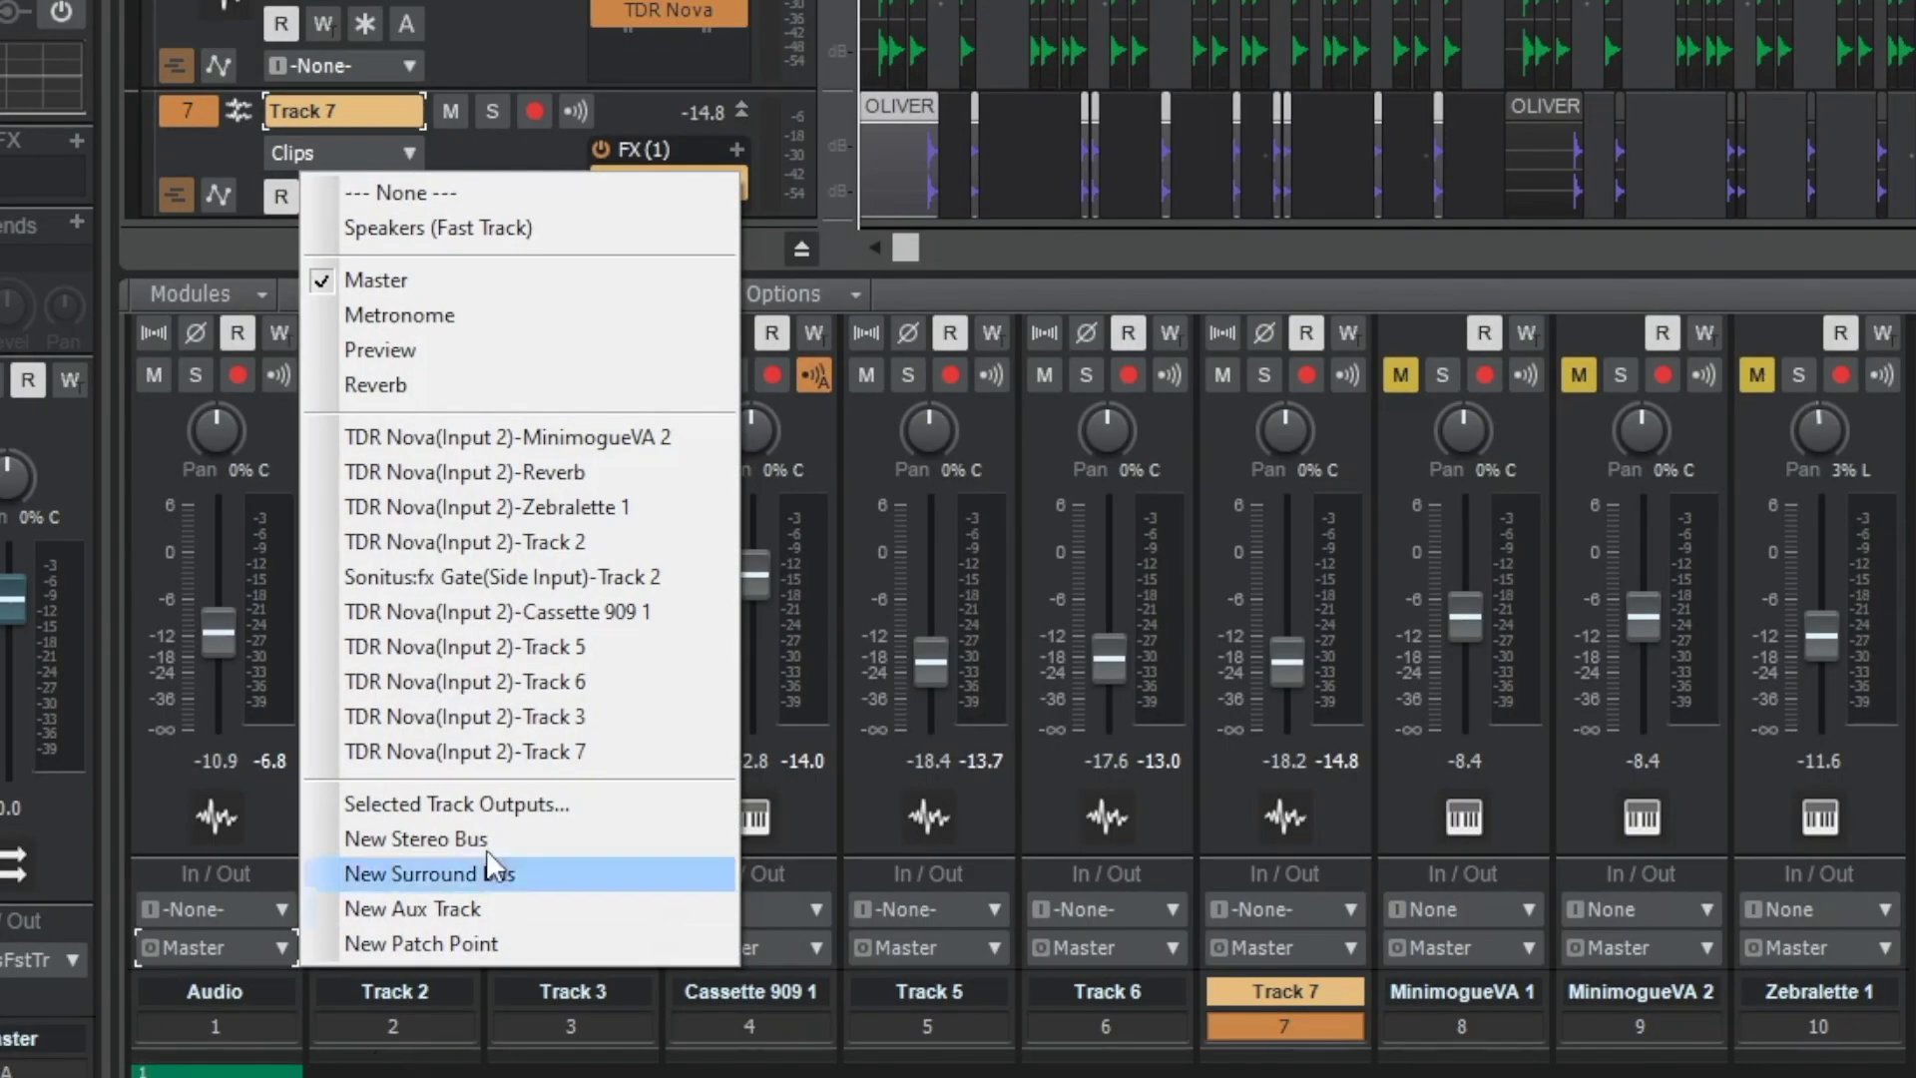
click(409, 874)
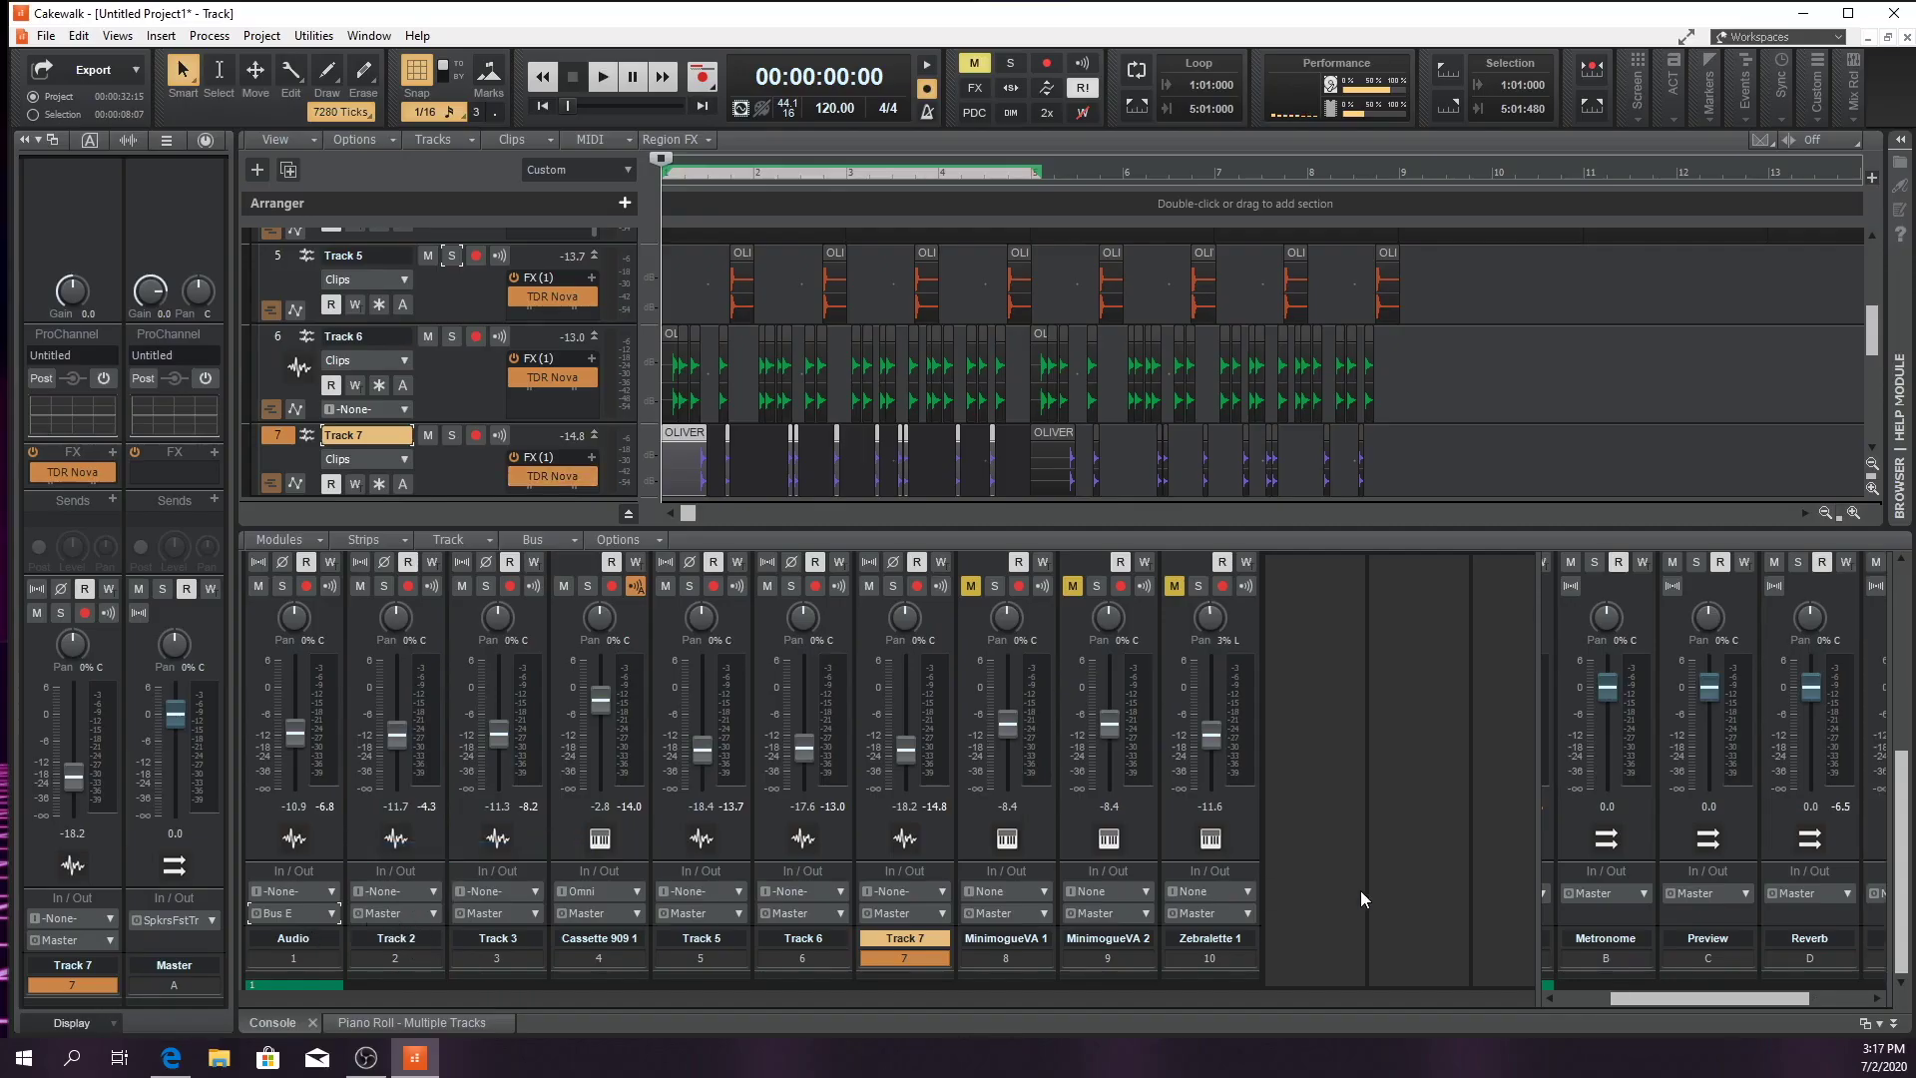
drag(1716, 998, 1576, 997)
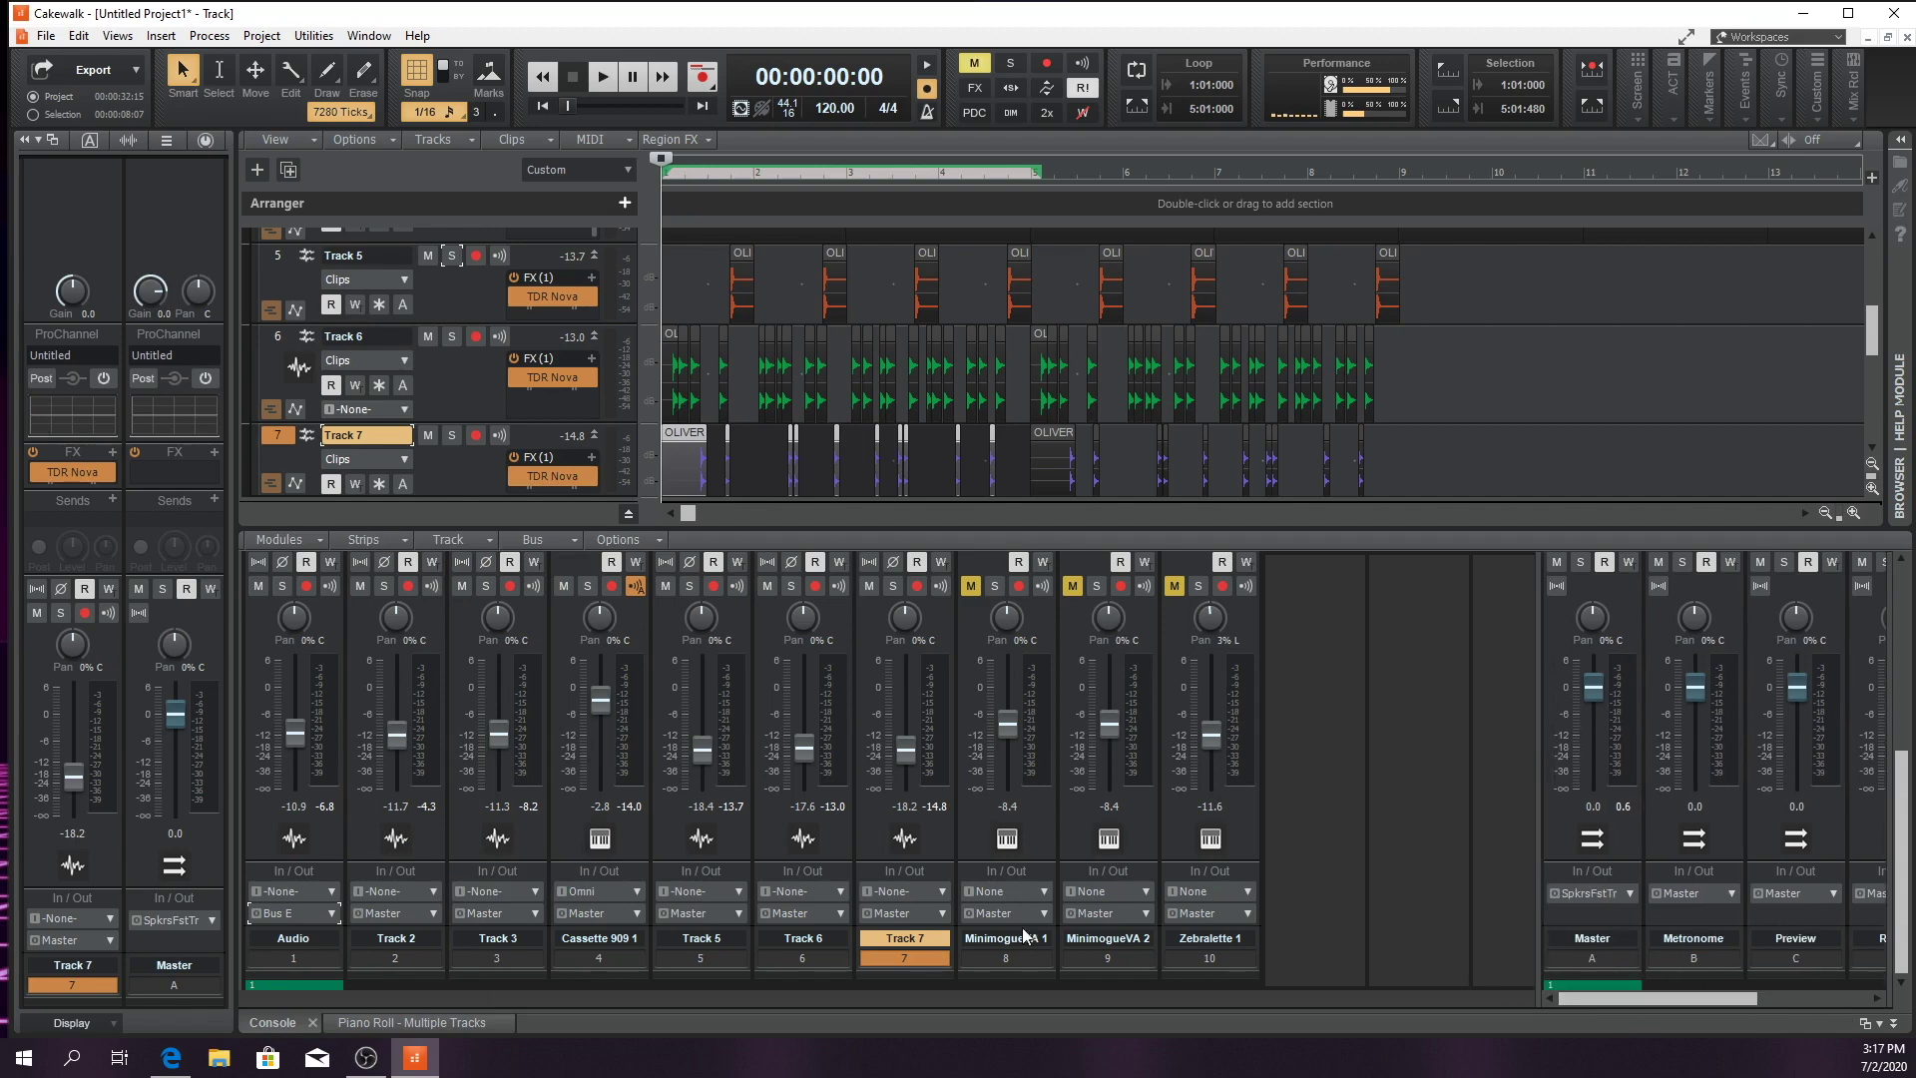
click(333, 914)
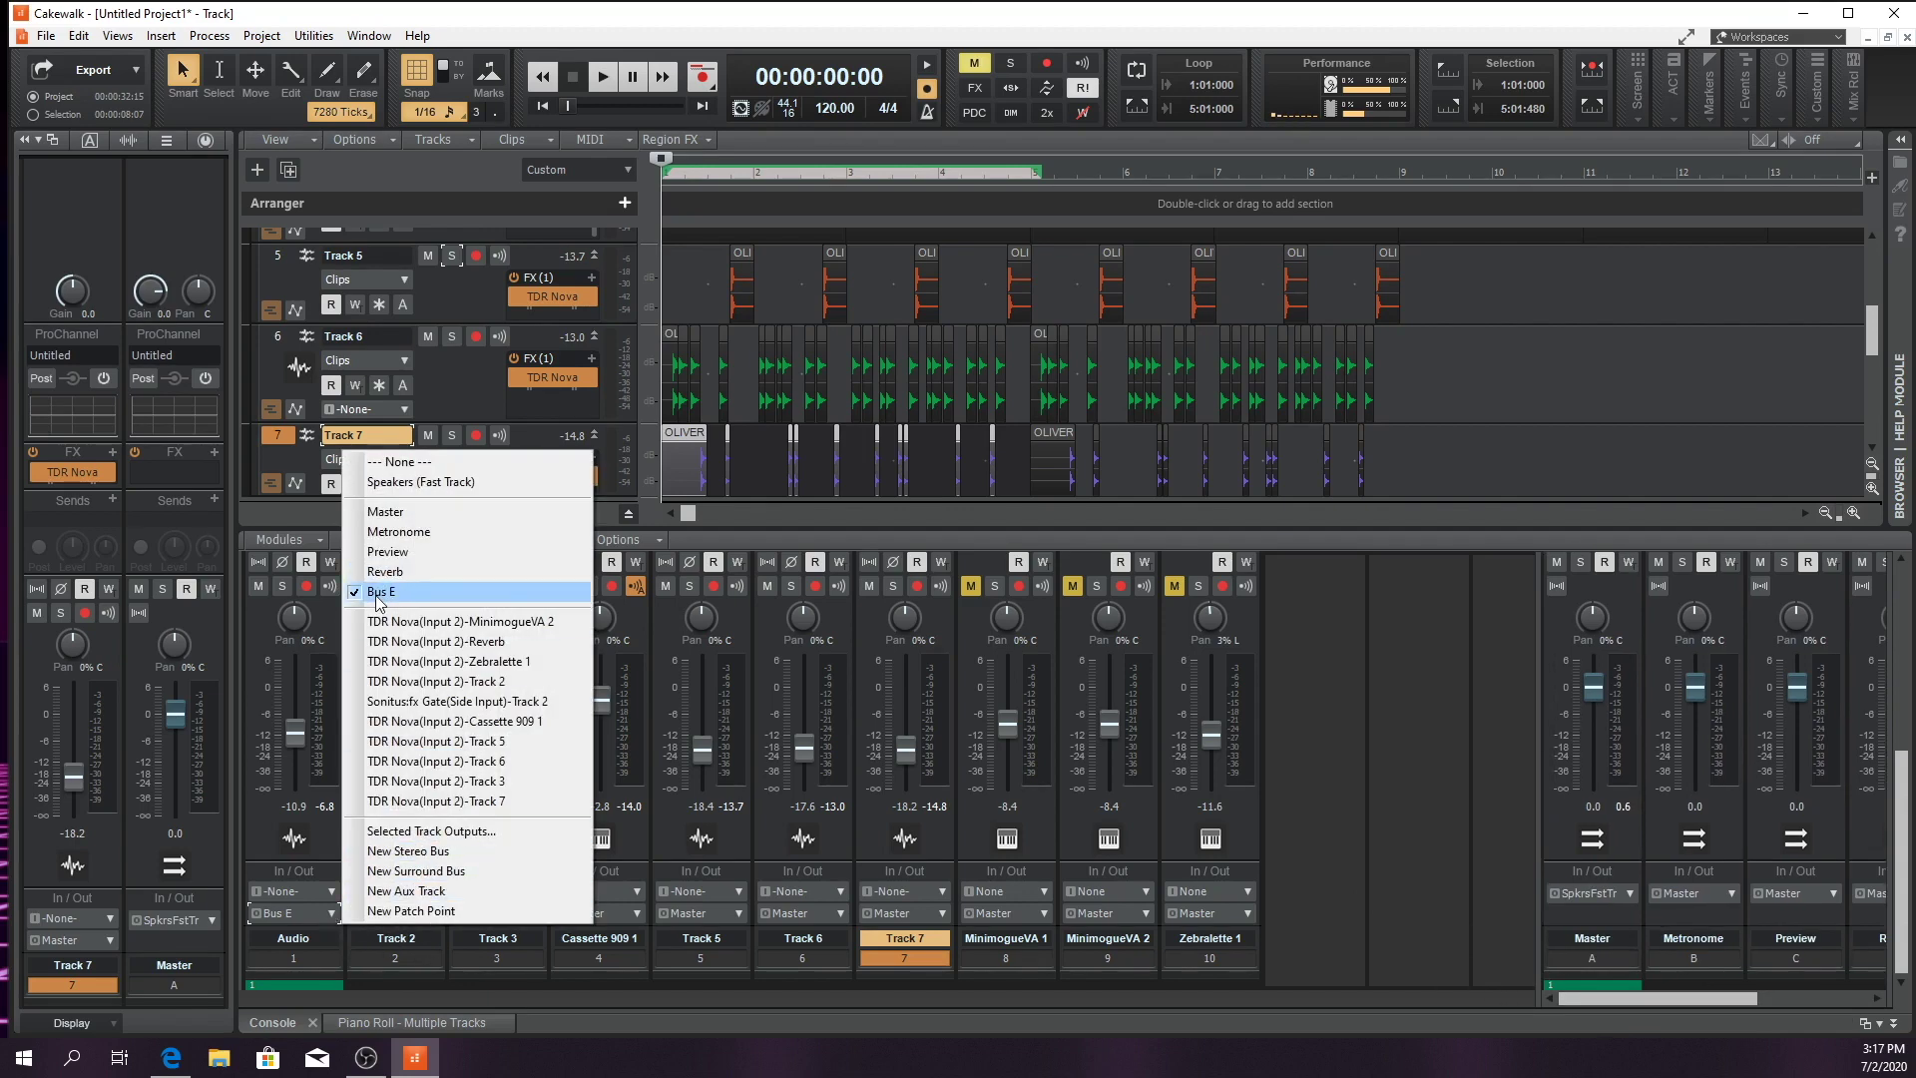
click(1373, 818)
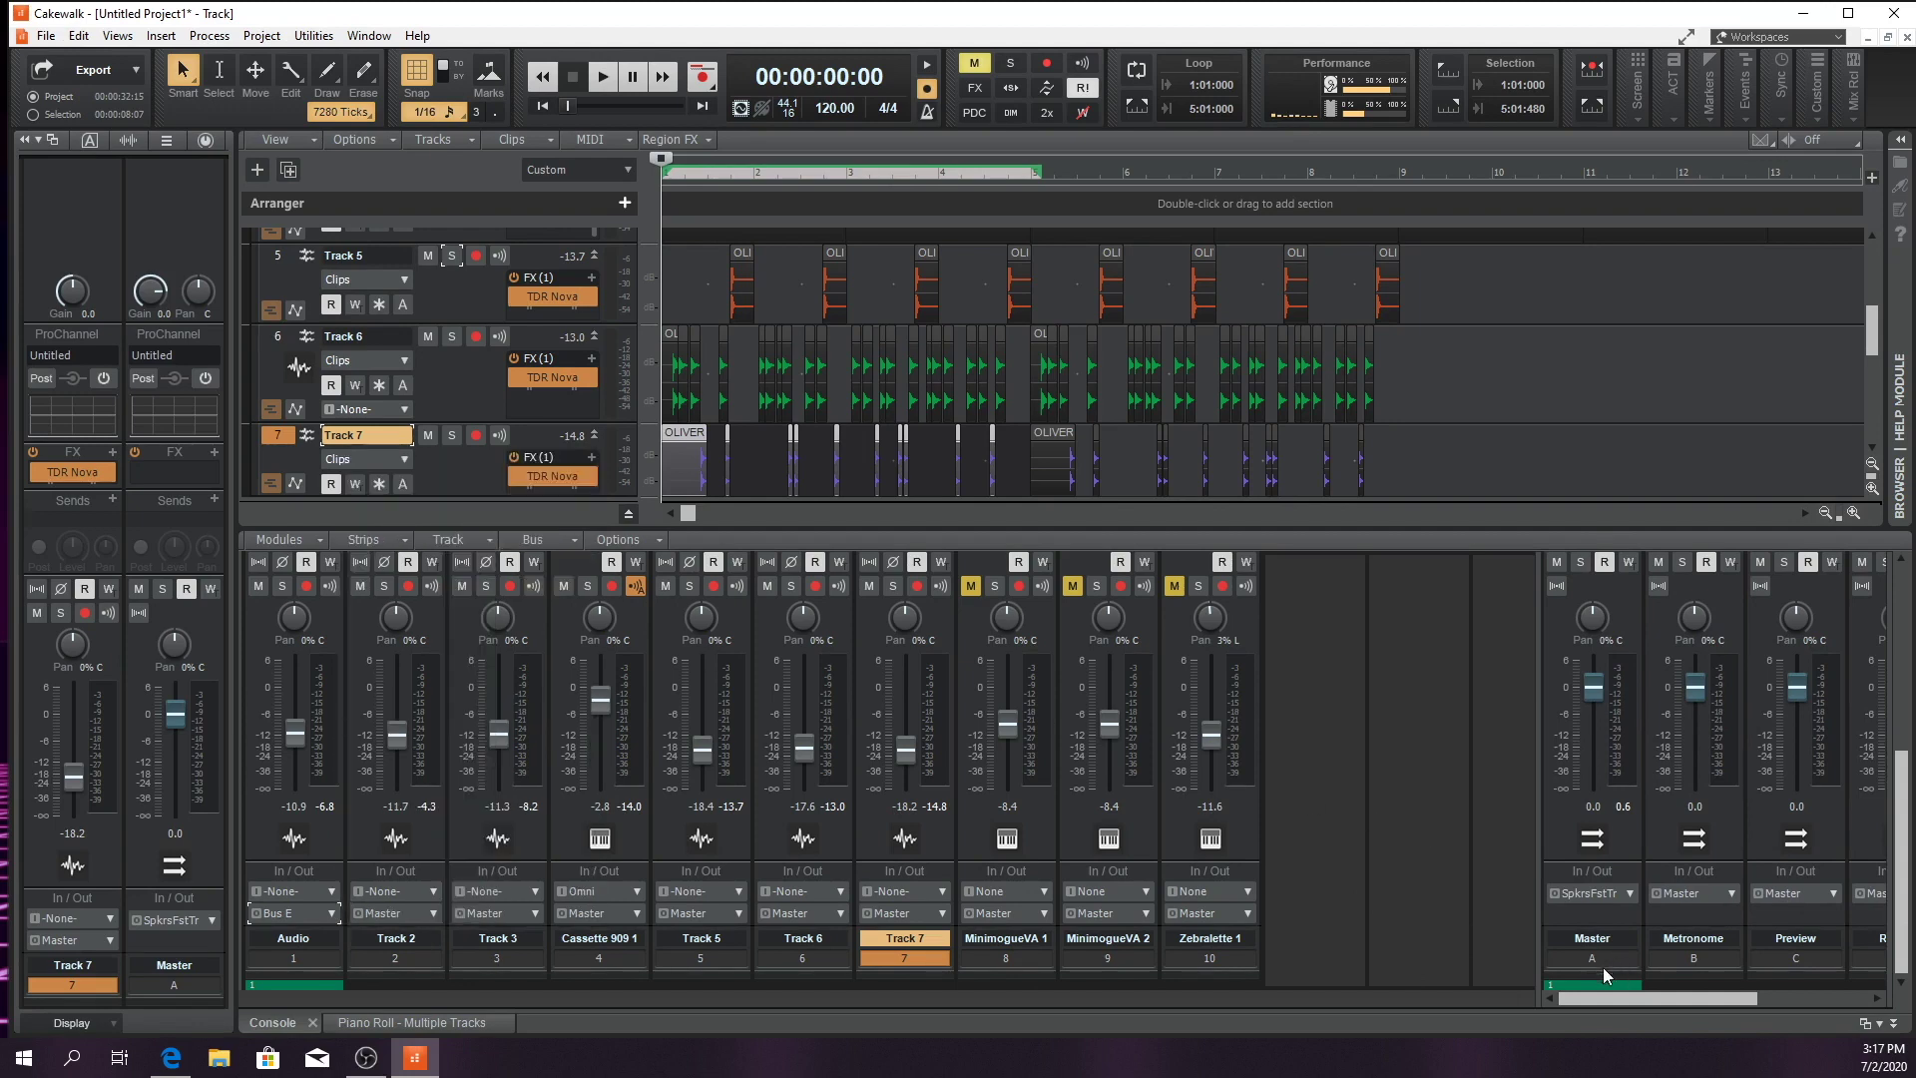
Enlarge the console to show all buses and rename Bus E as Drums
drag(1536, 934, 1428, 933)
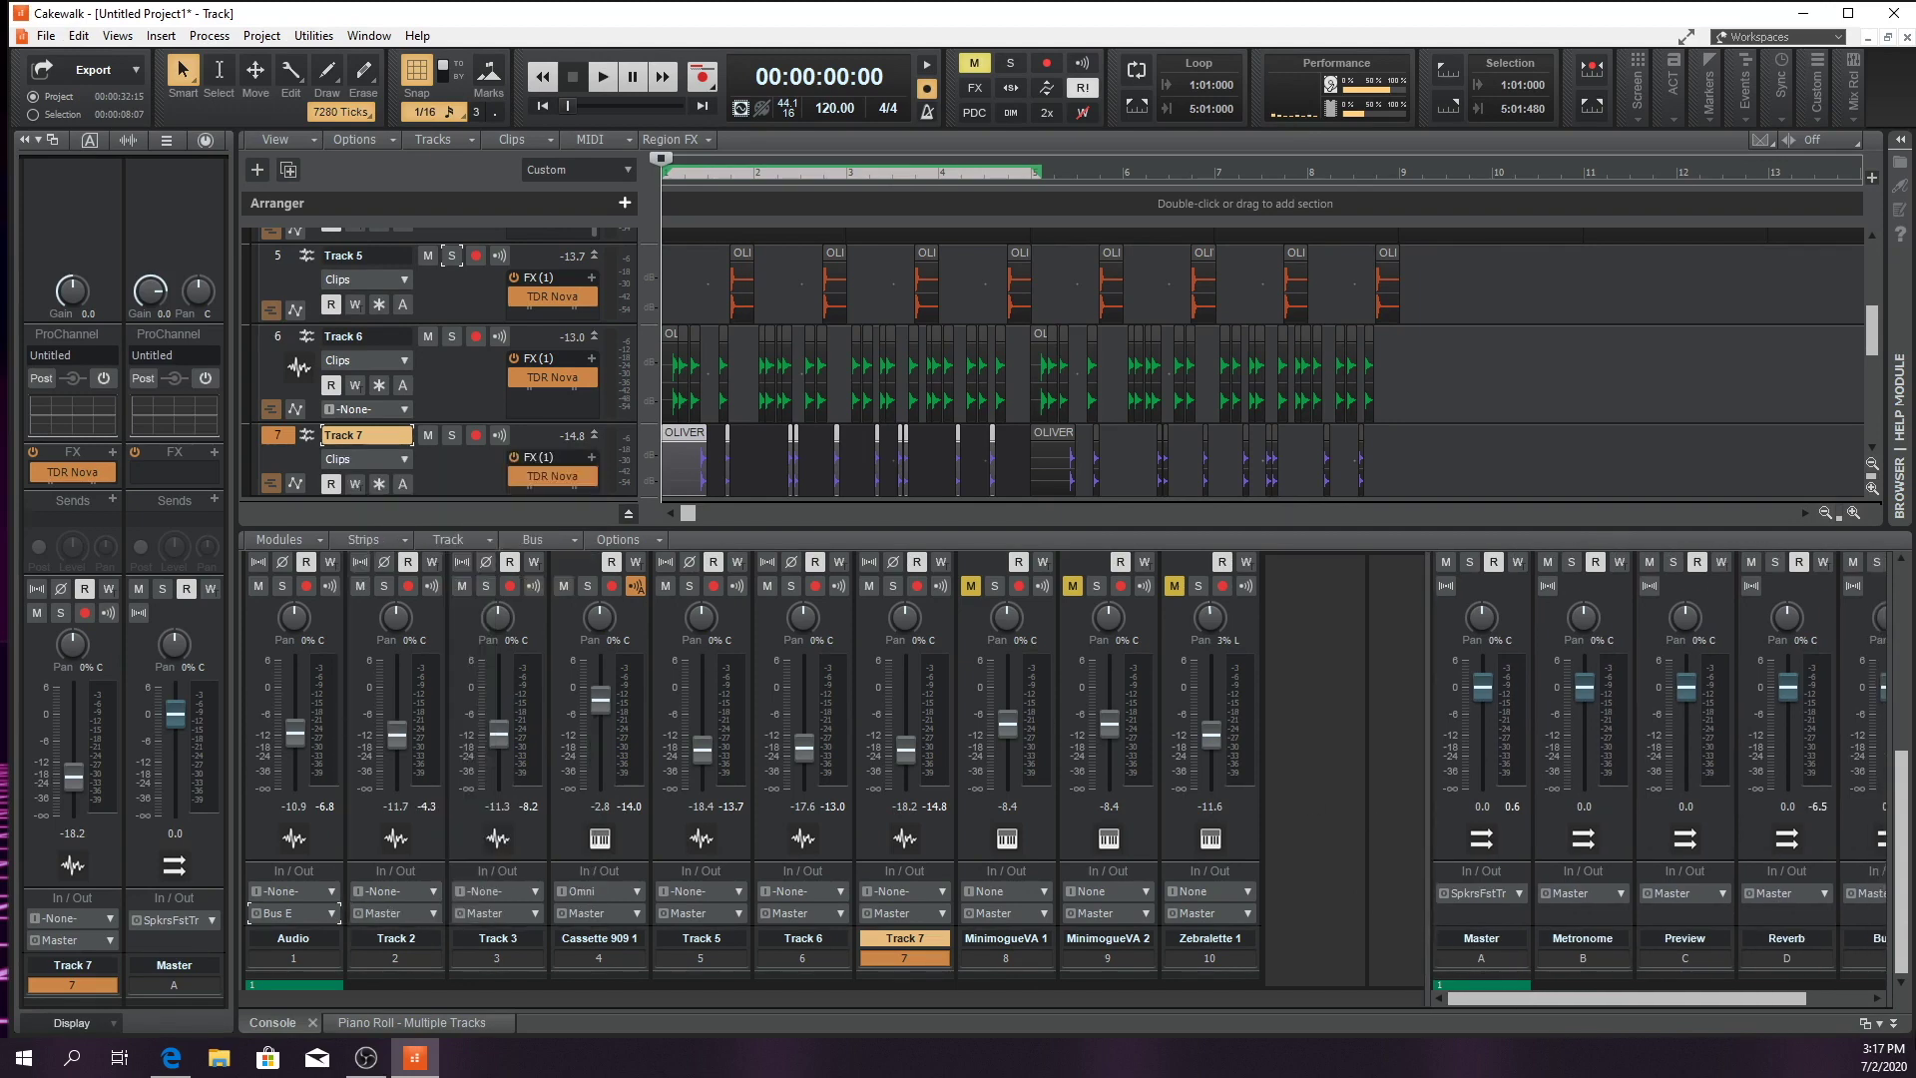
click(1862, 1023)
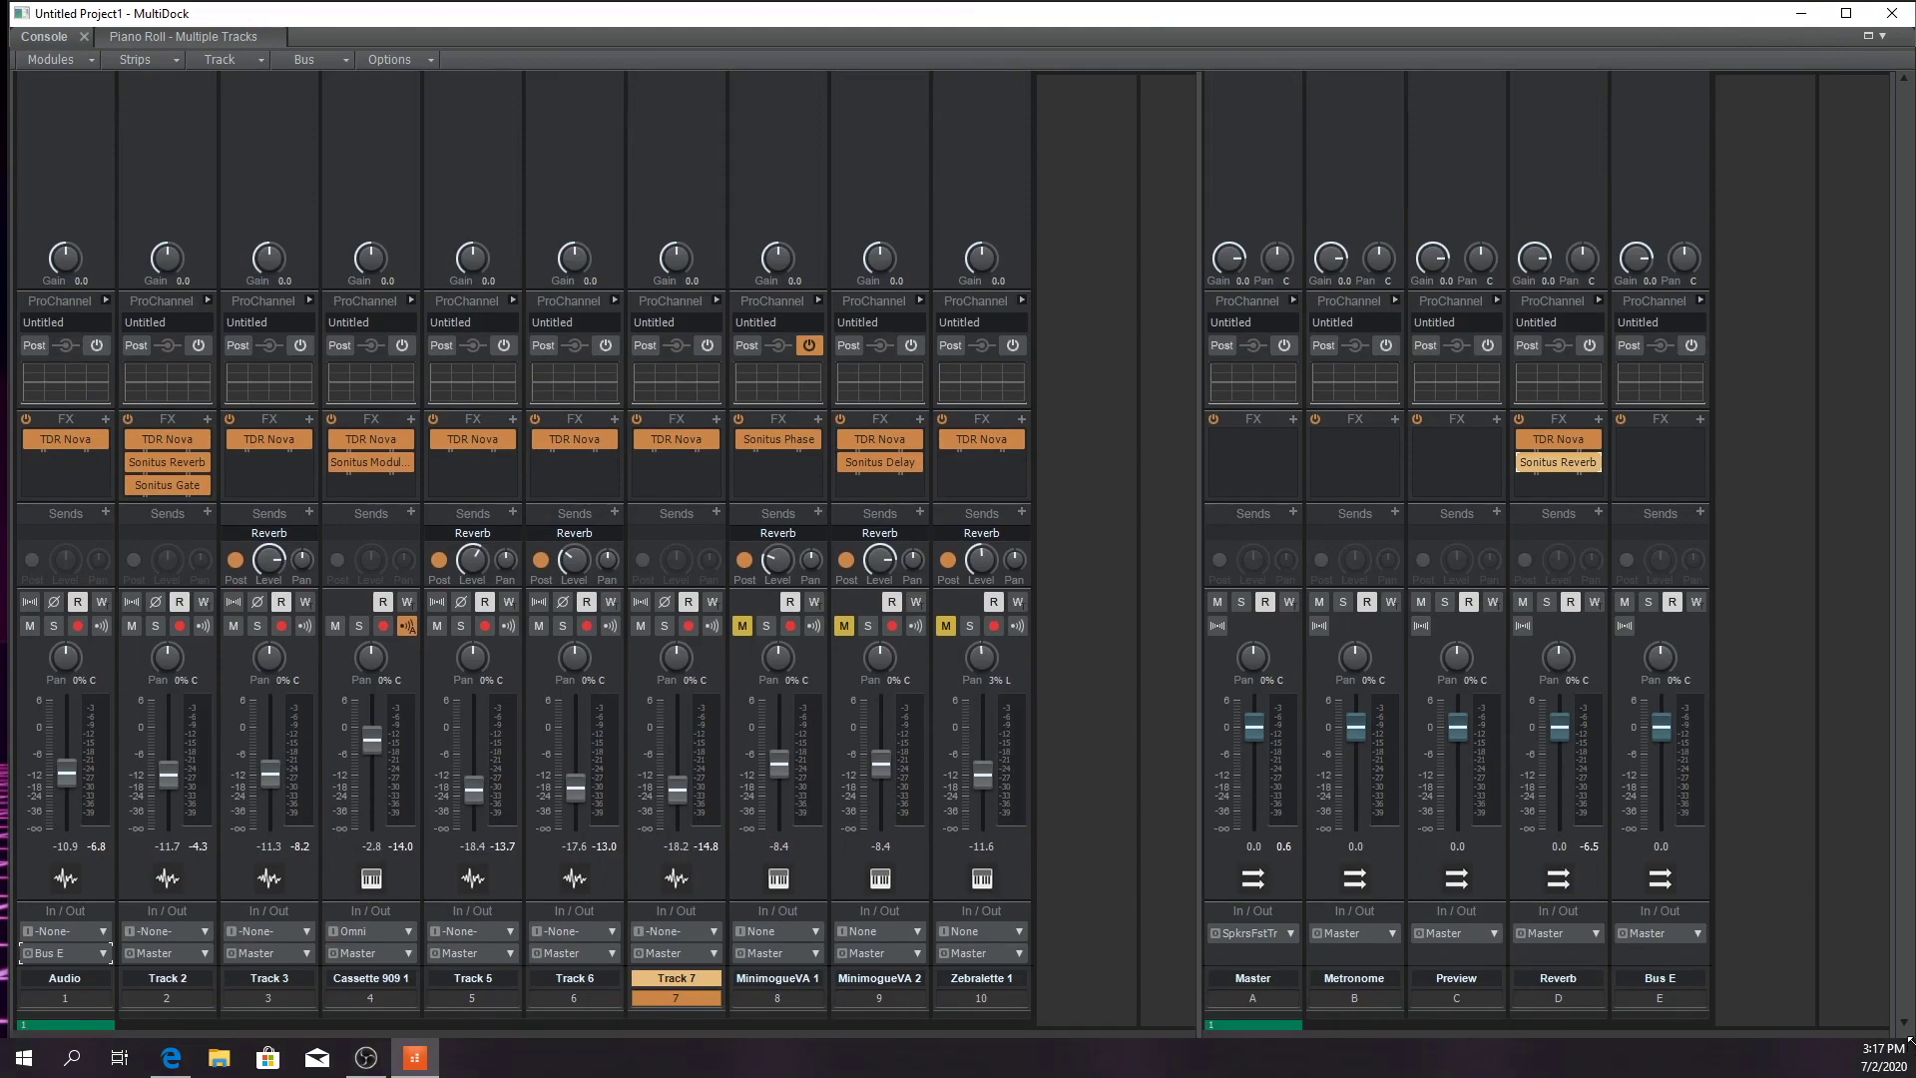
drag(1912, 1043, 1912, 1027)
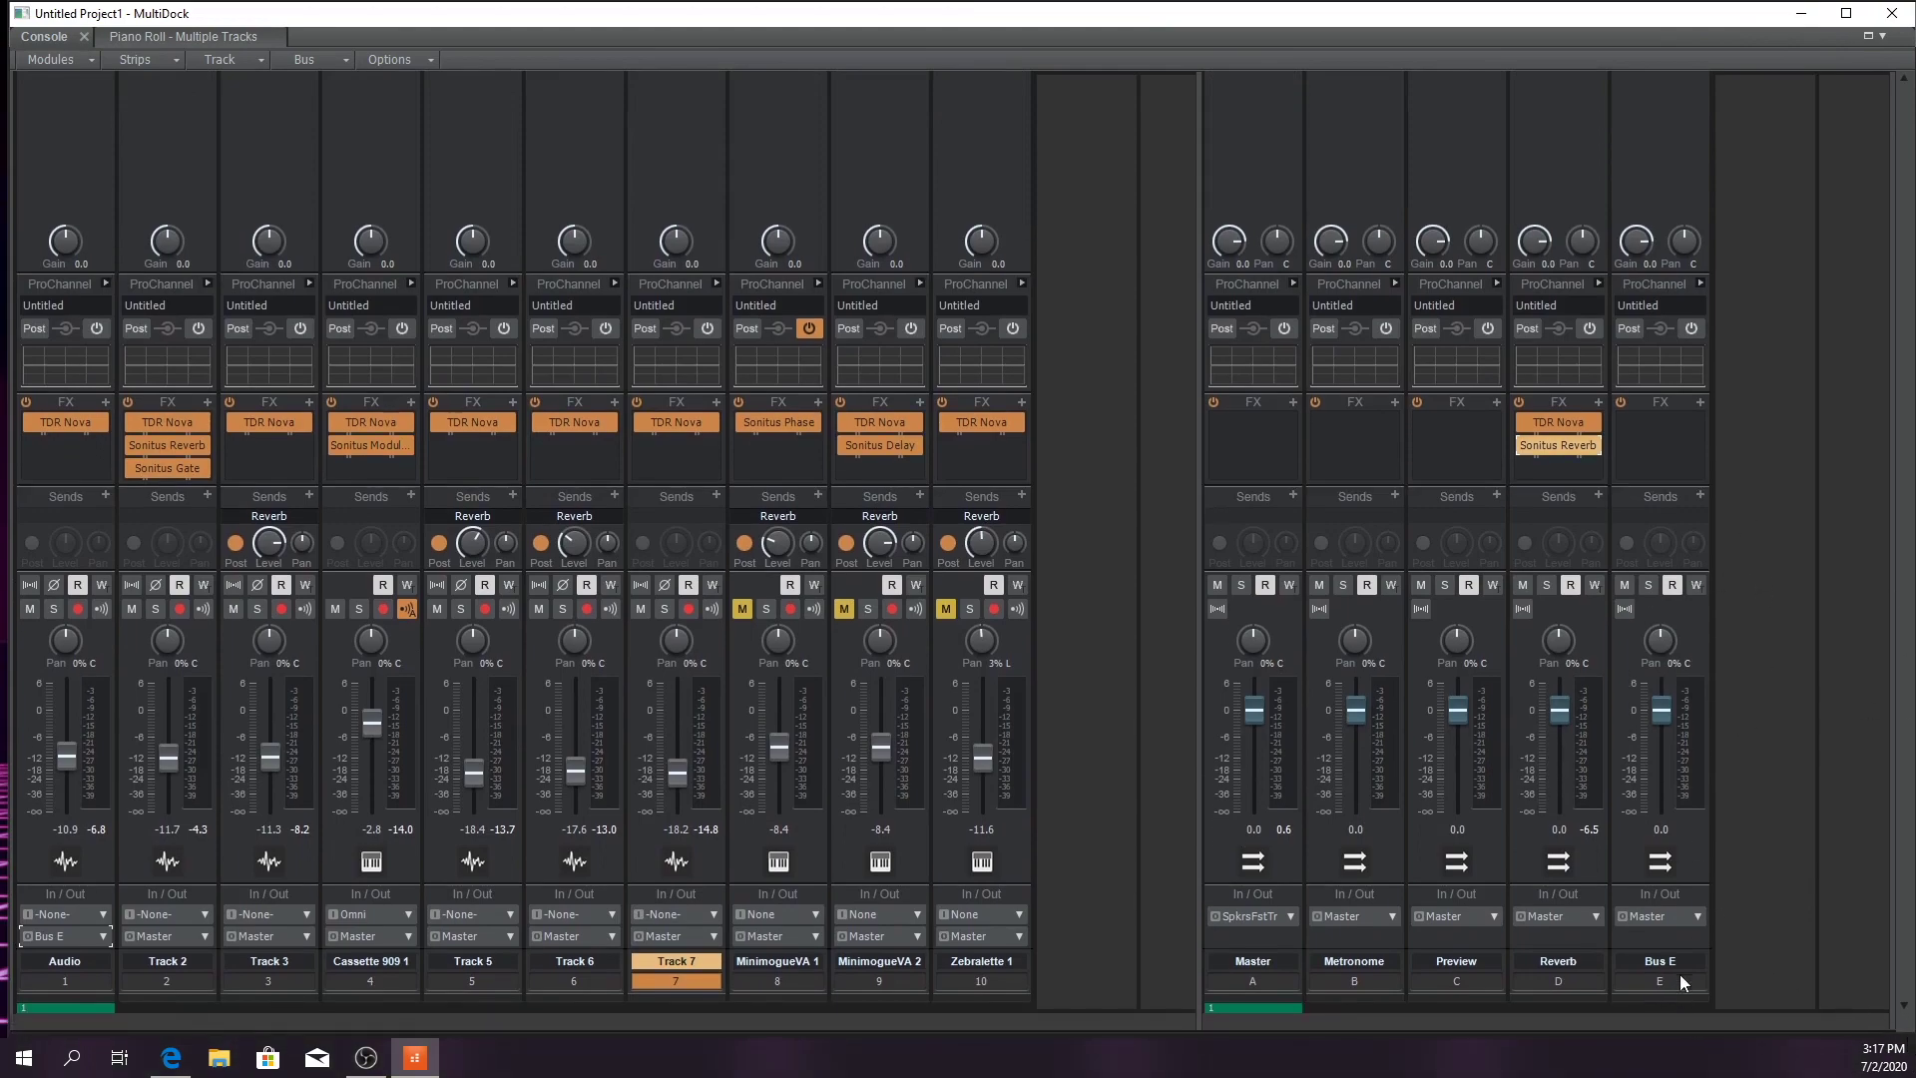
double_click(1686, 962)
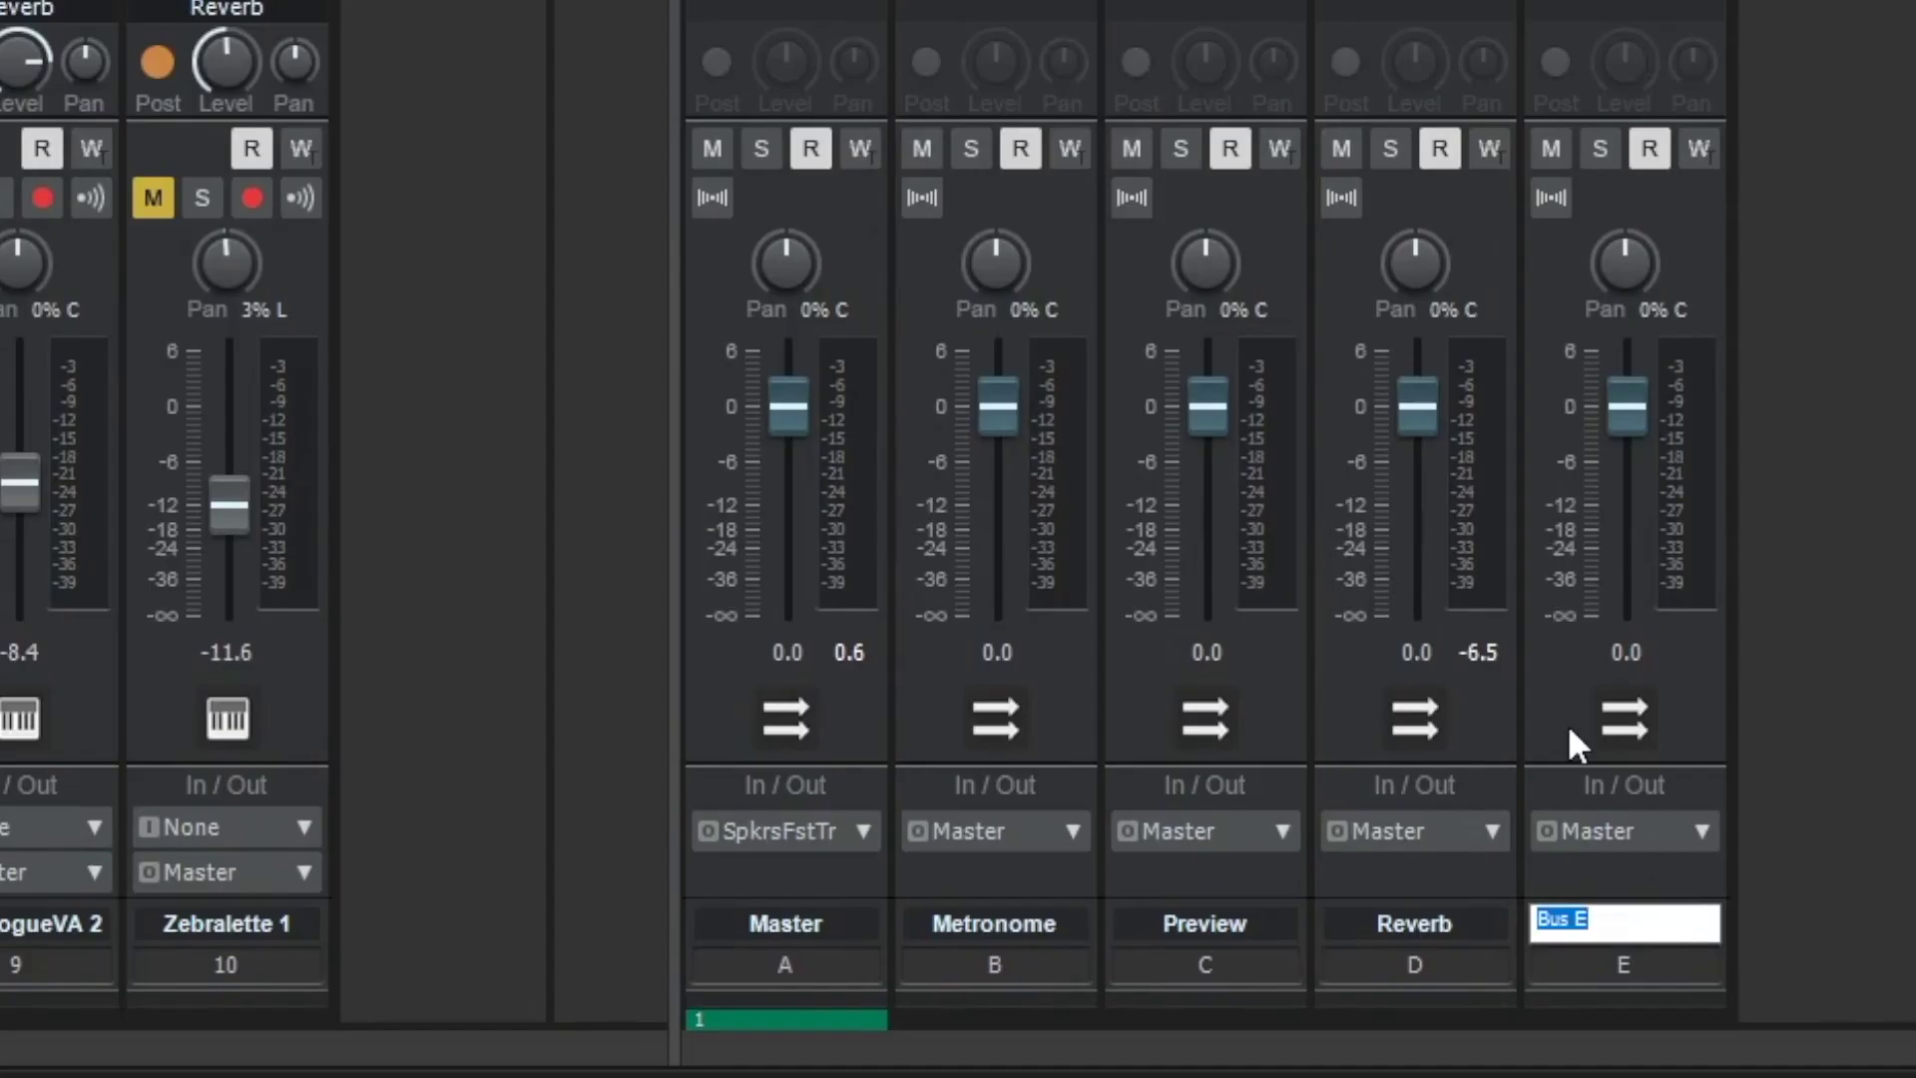
text(Drums)
key(Return)
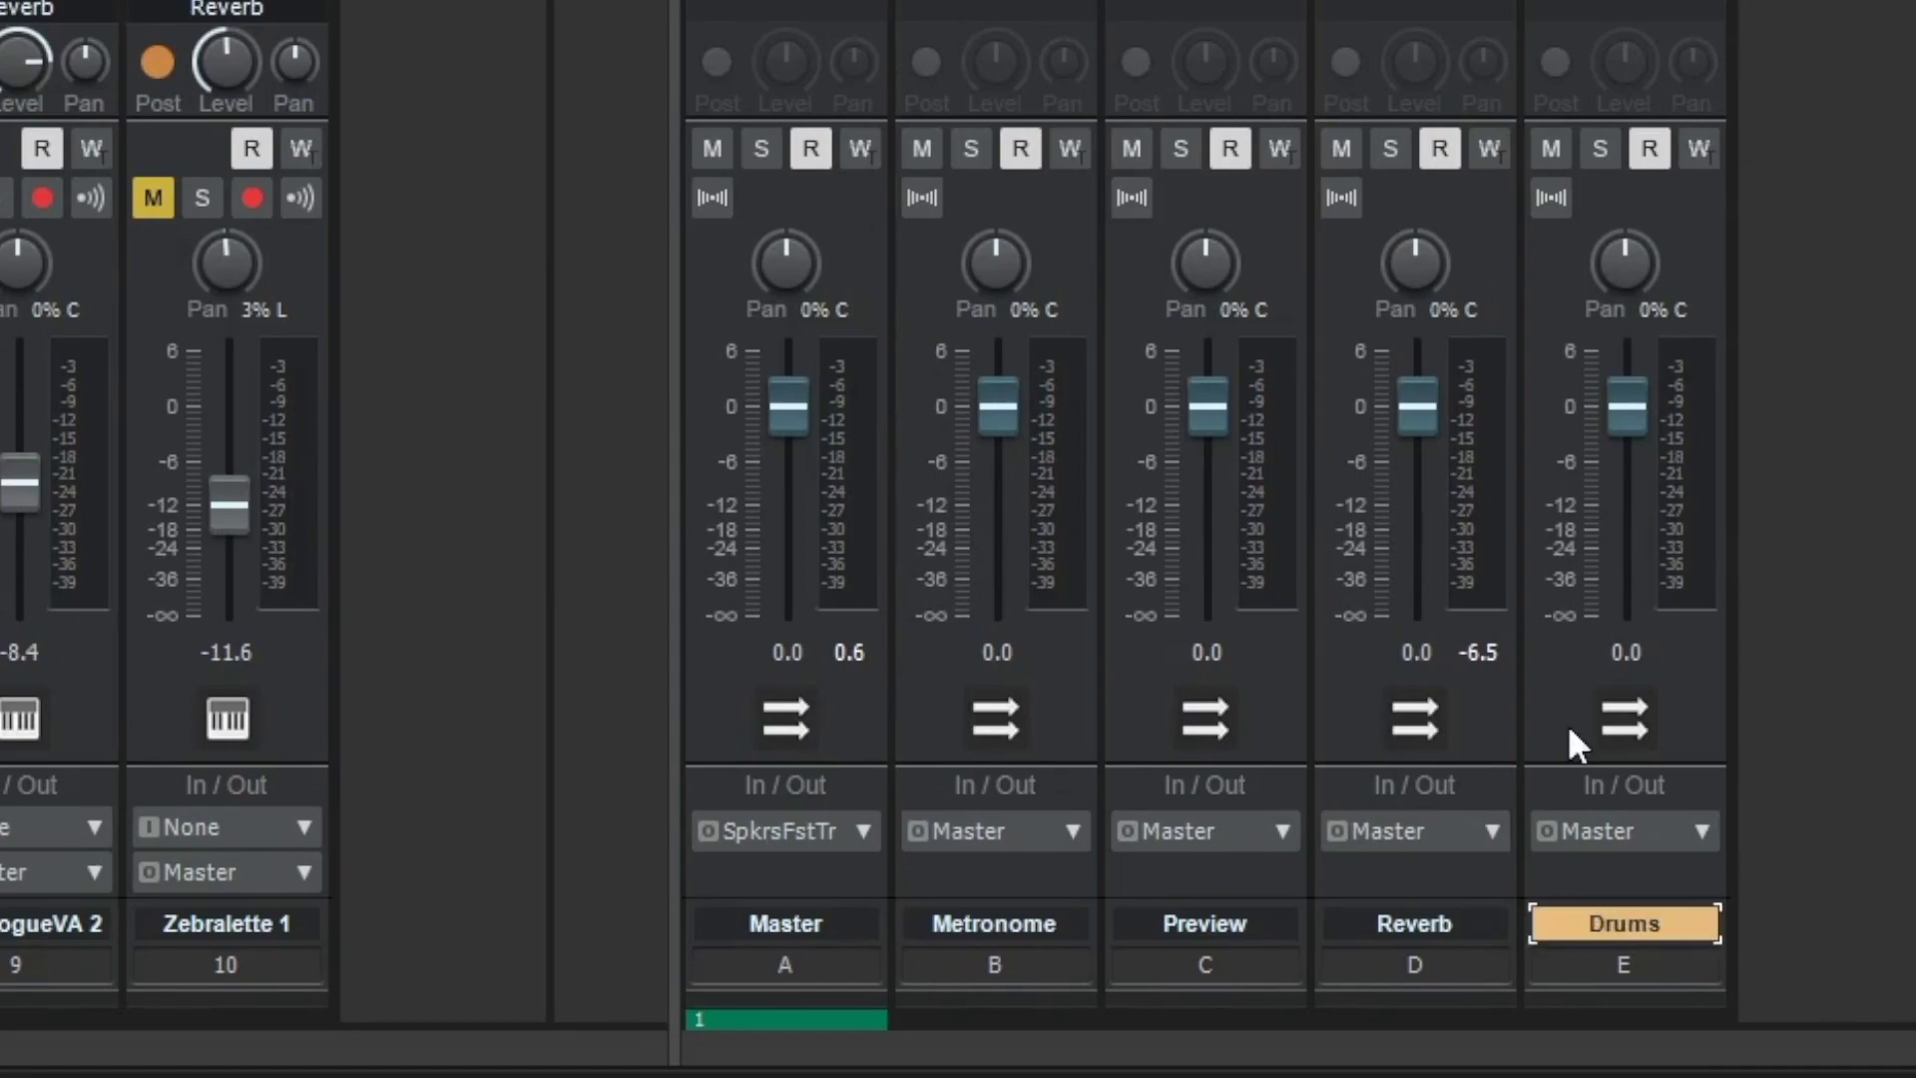
Route the outputs of Track 2, Track 3, Cassette 909 1 and Tracks 5 to 7 to the Drums bus
click(160, 938)
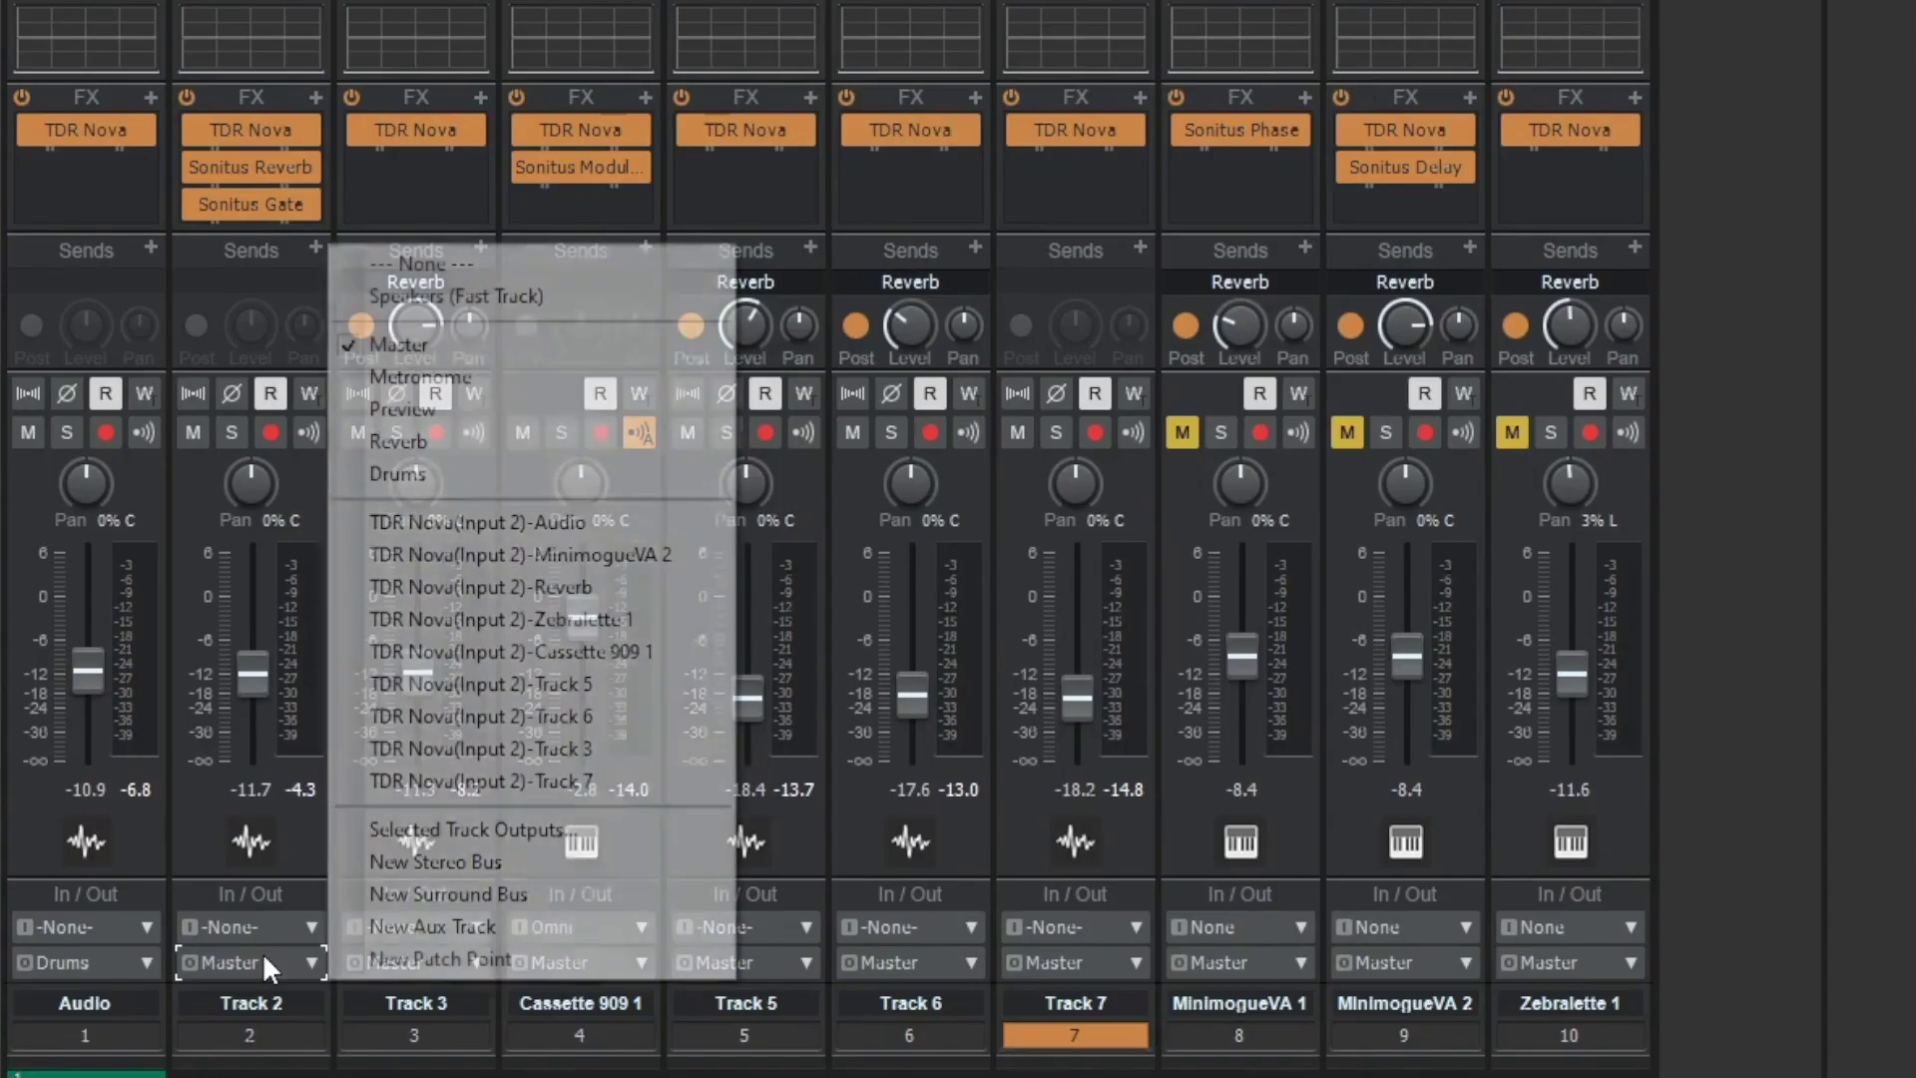
click(267, 636)
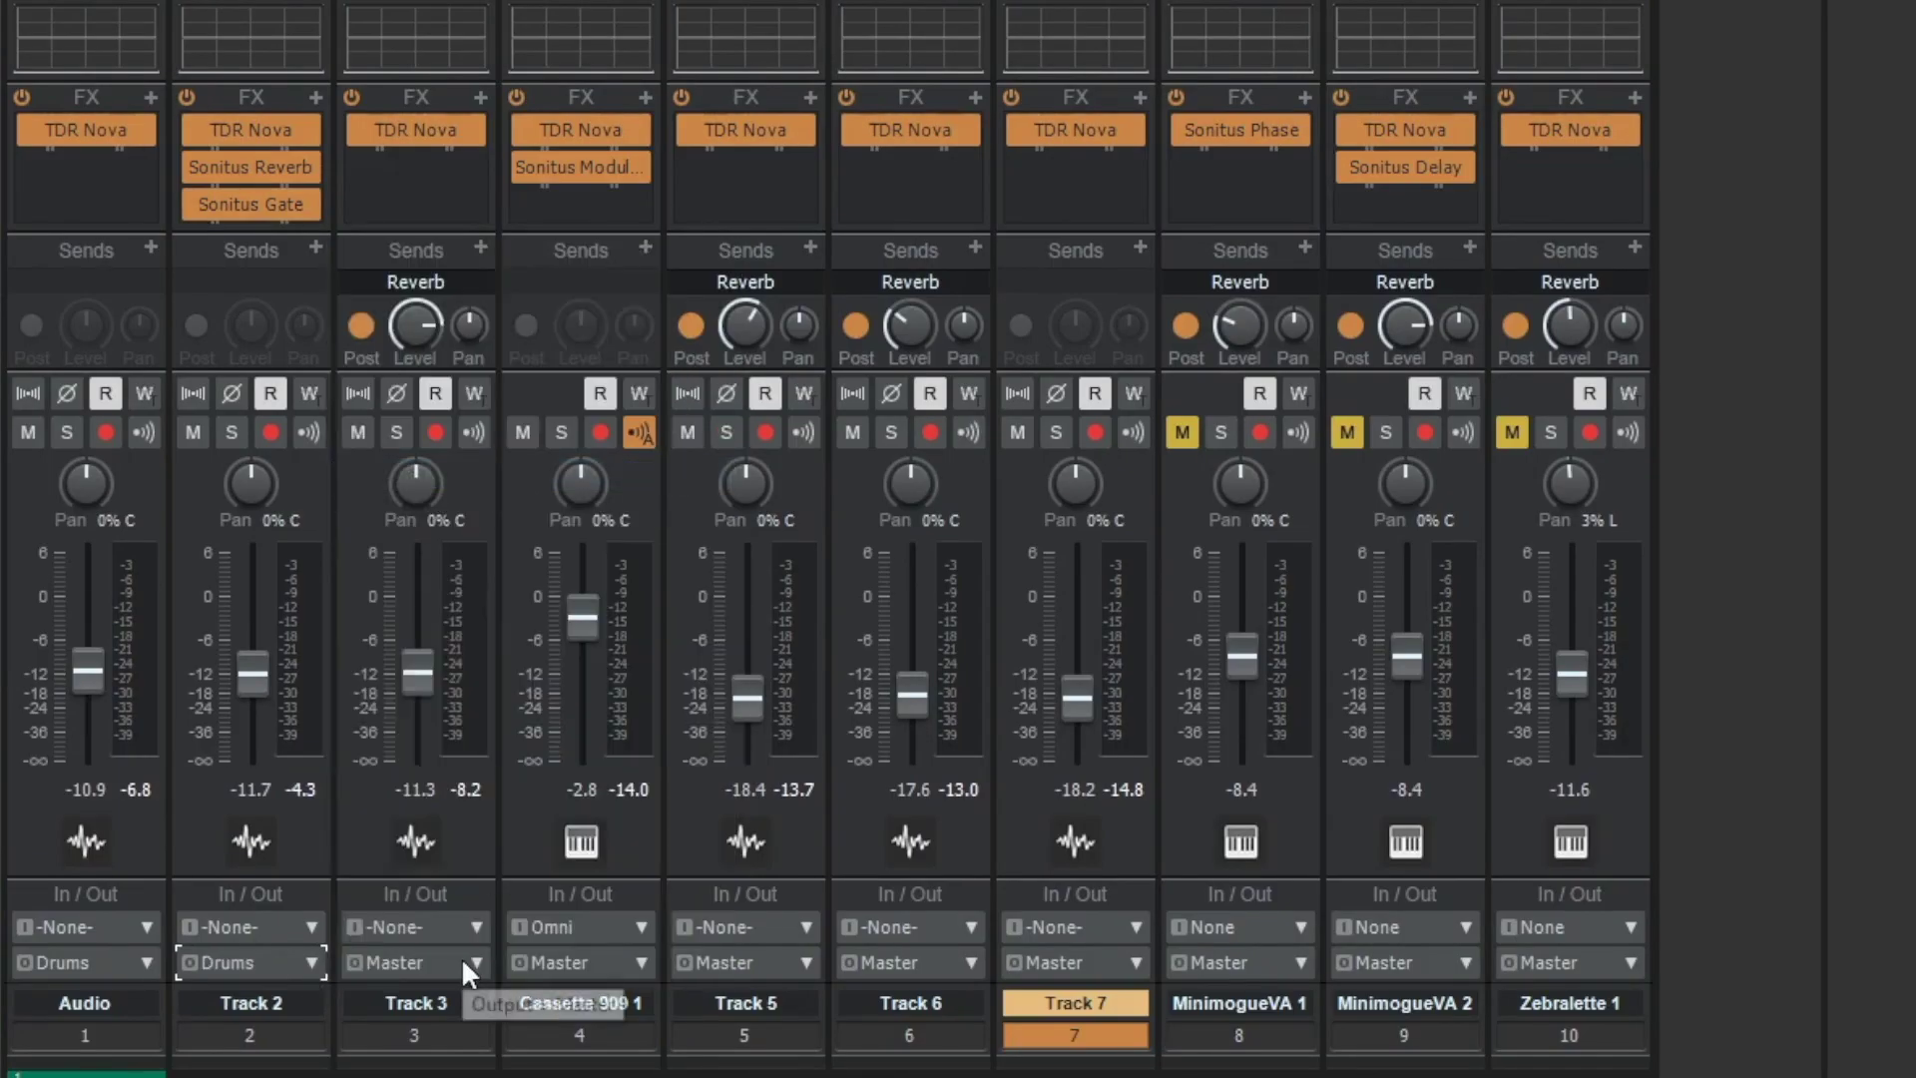
click(462, 956)
click(555, 435)
click(628, 958)
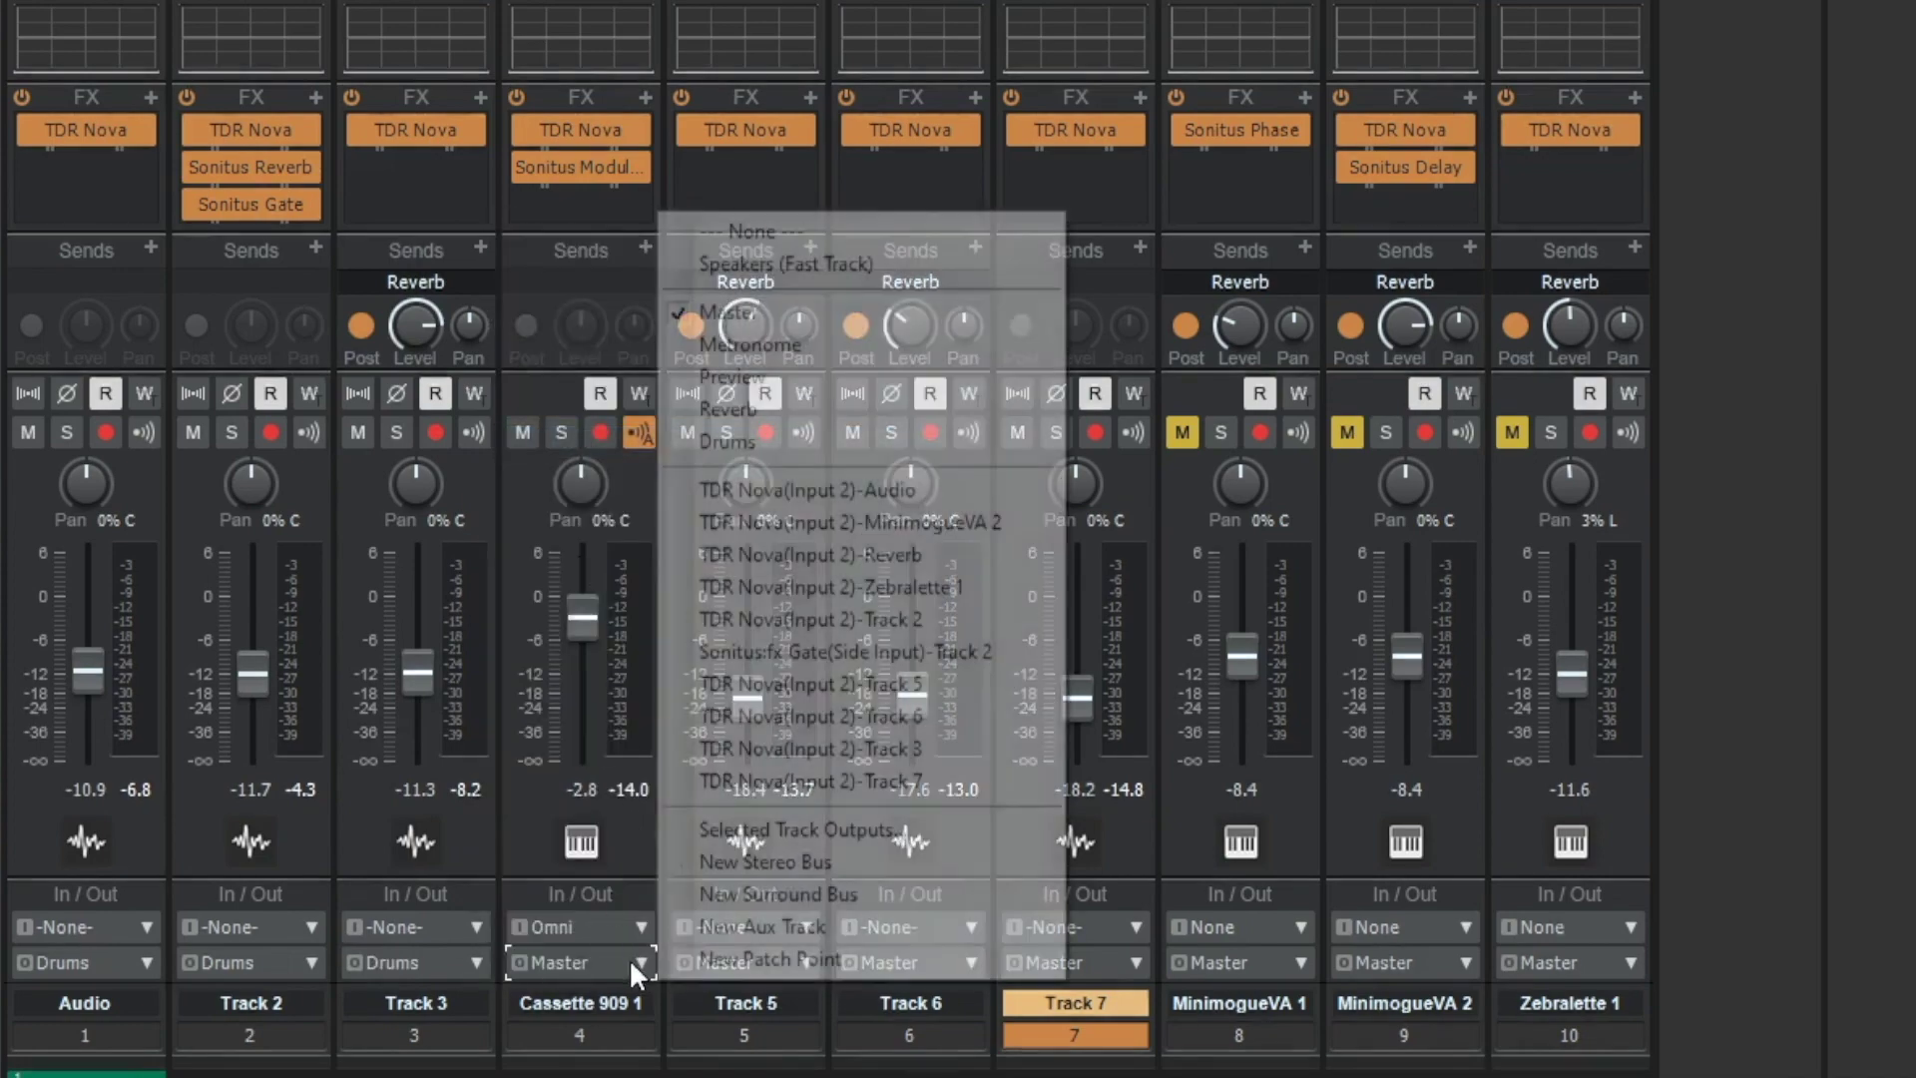
click(722, 435)
click(782, 958)
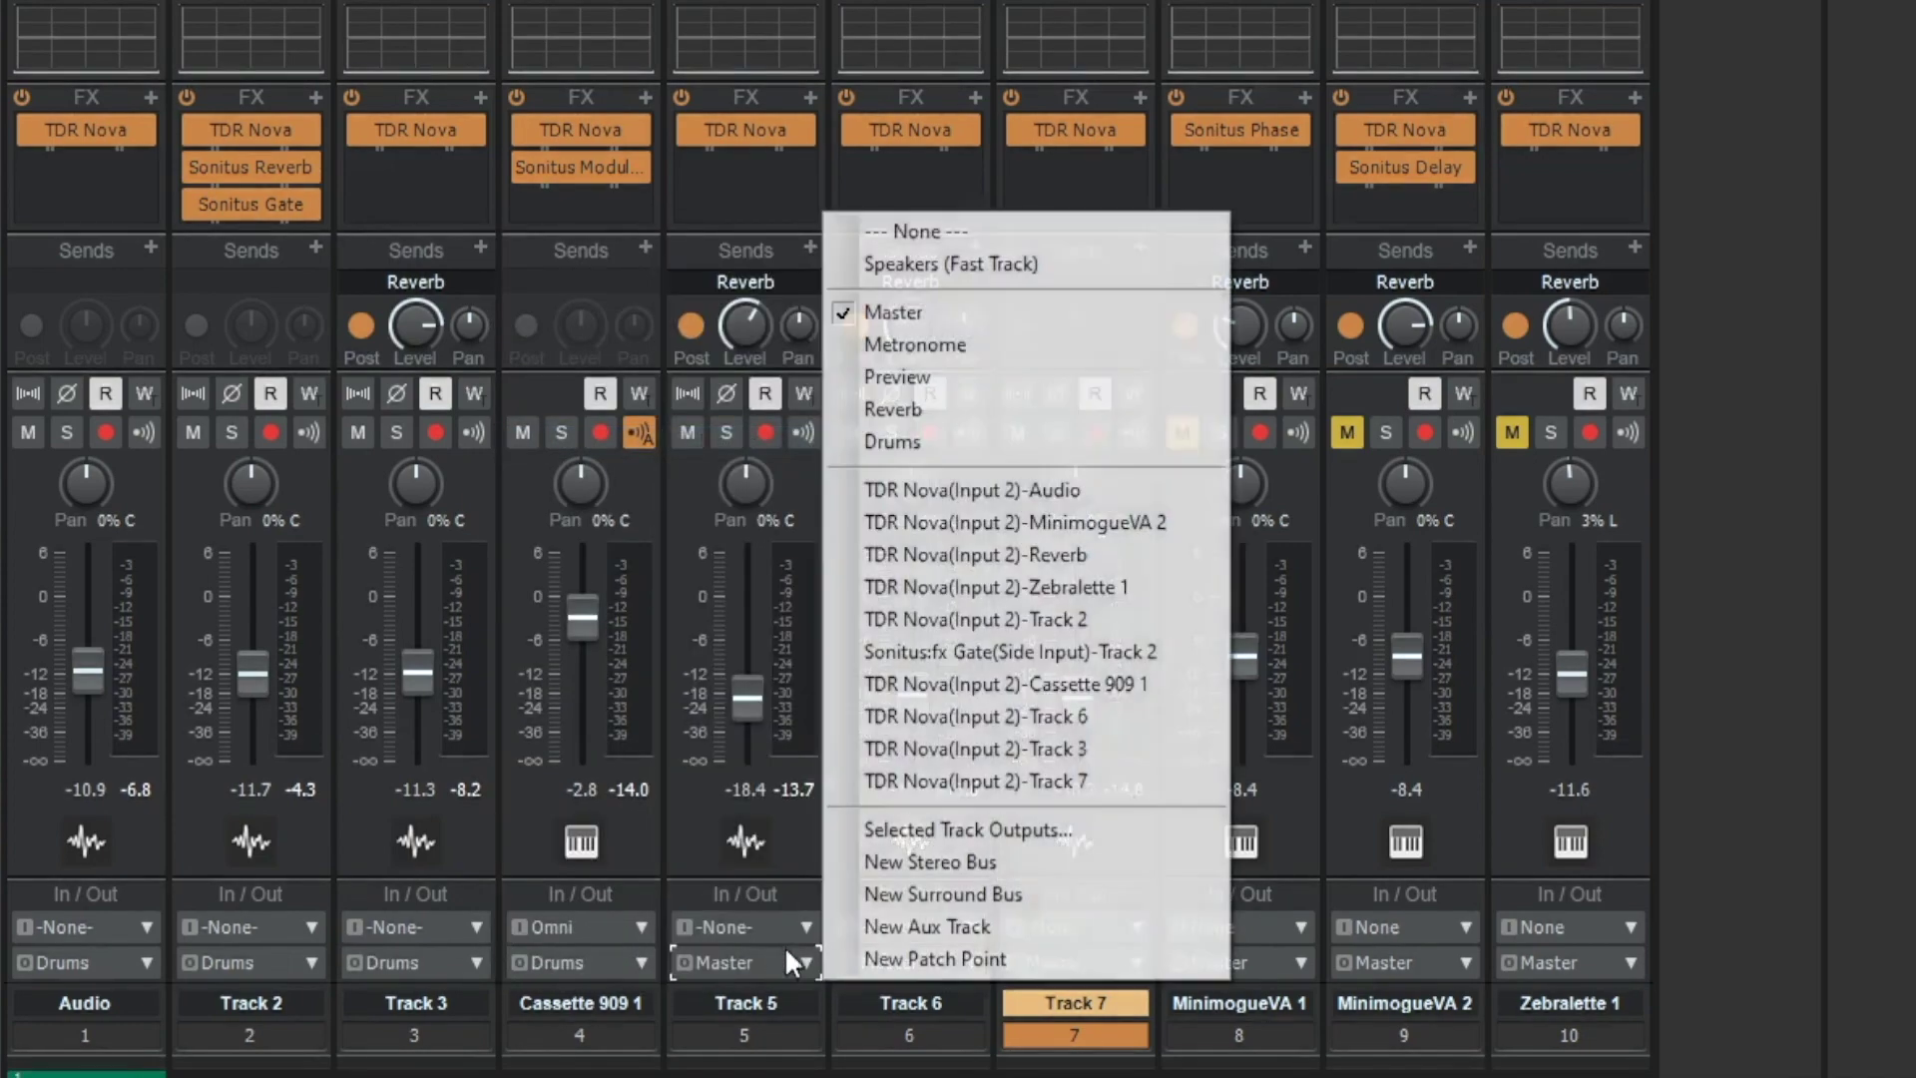
click(896, 449)
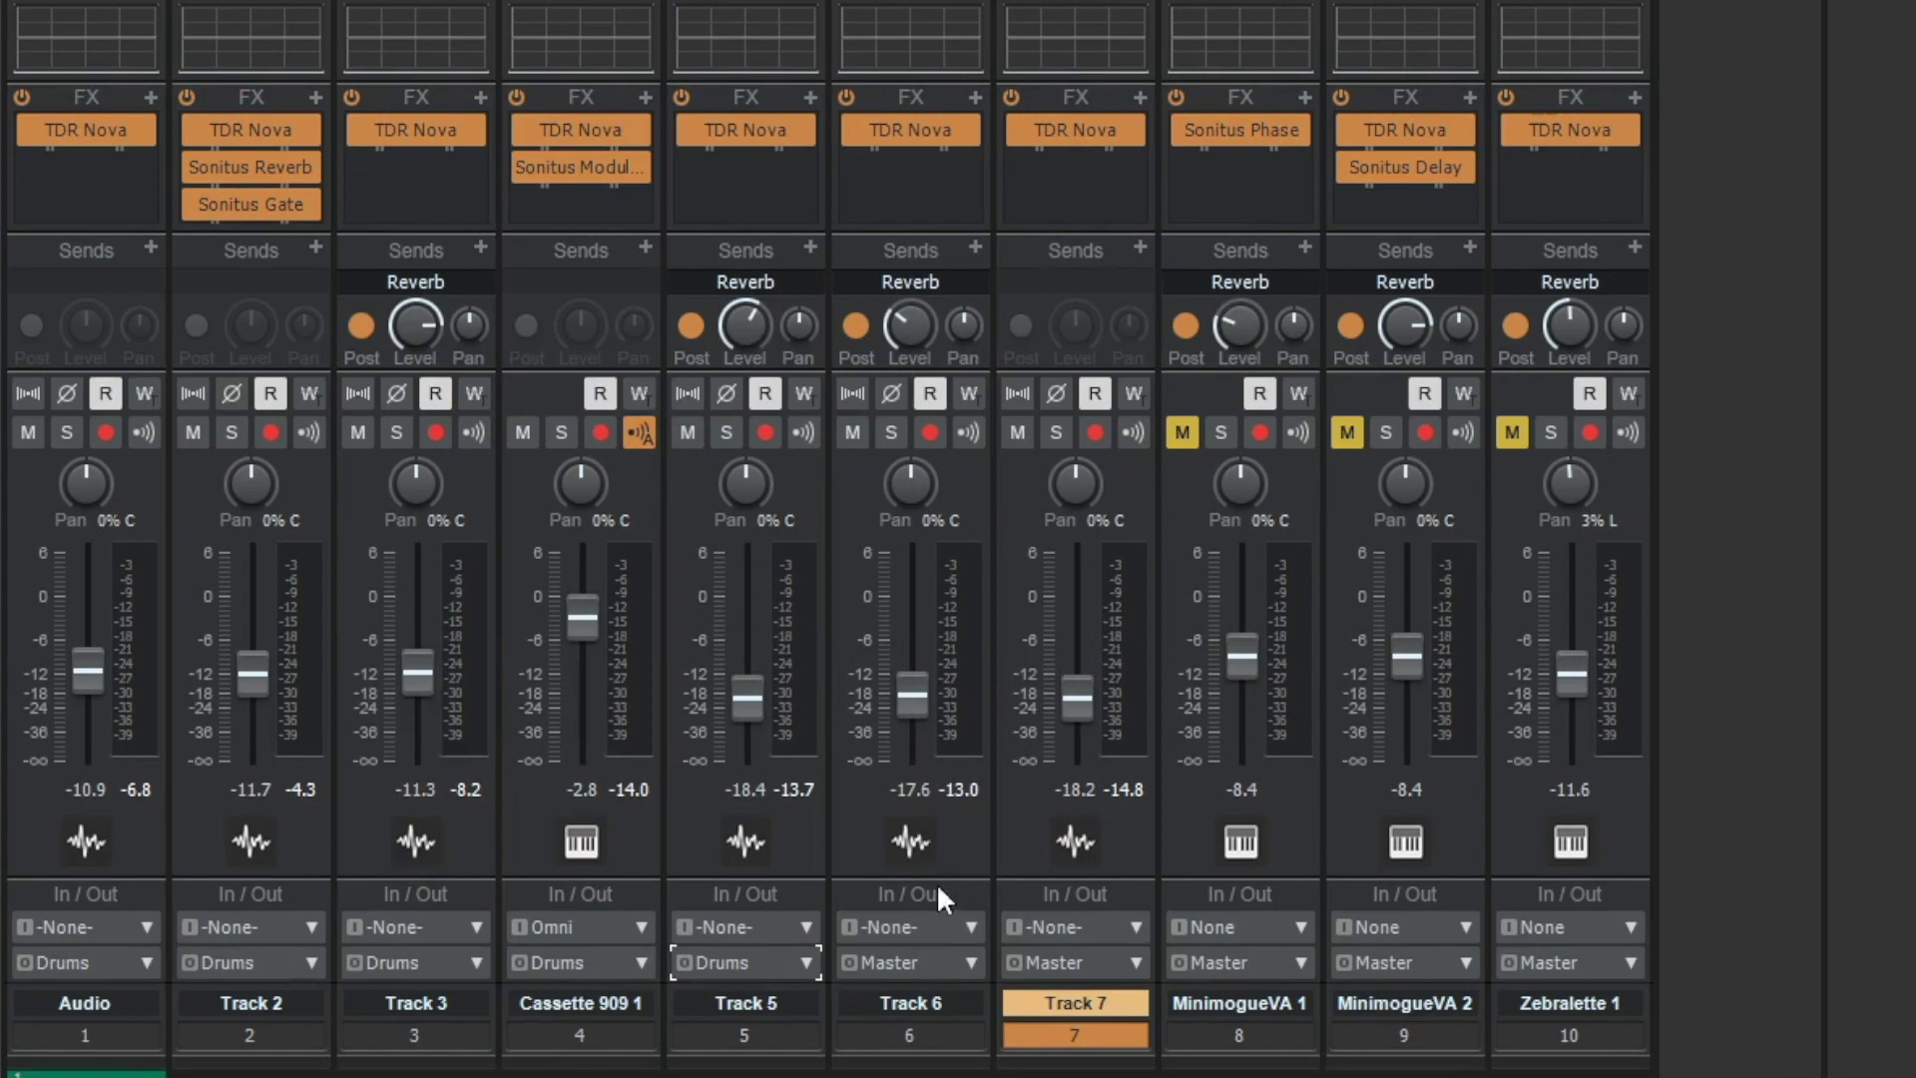
click(918, 960)
click(1078, 441)
click(1064, 953)
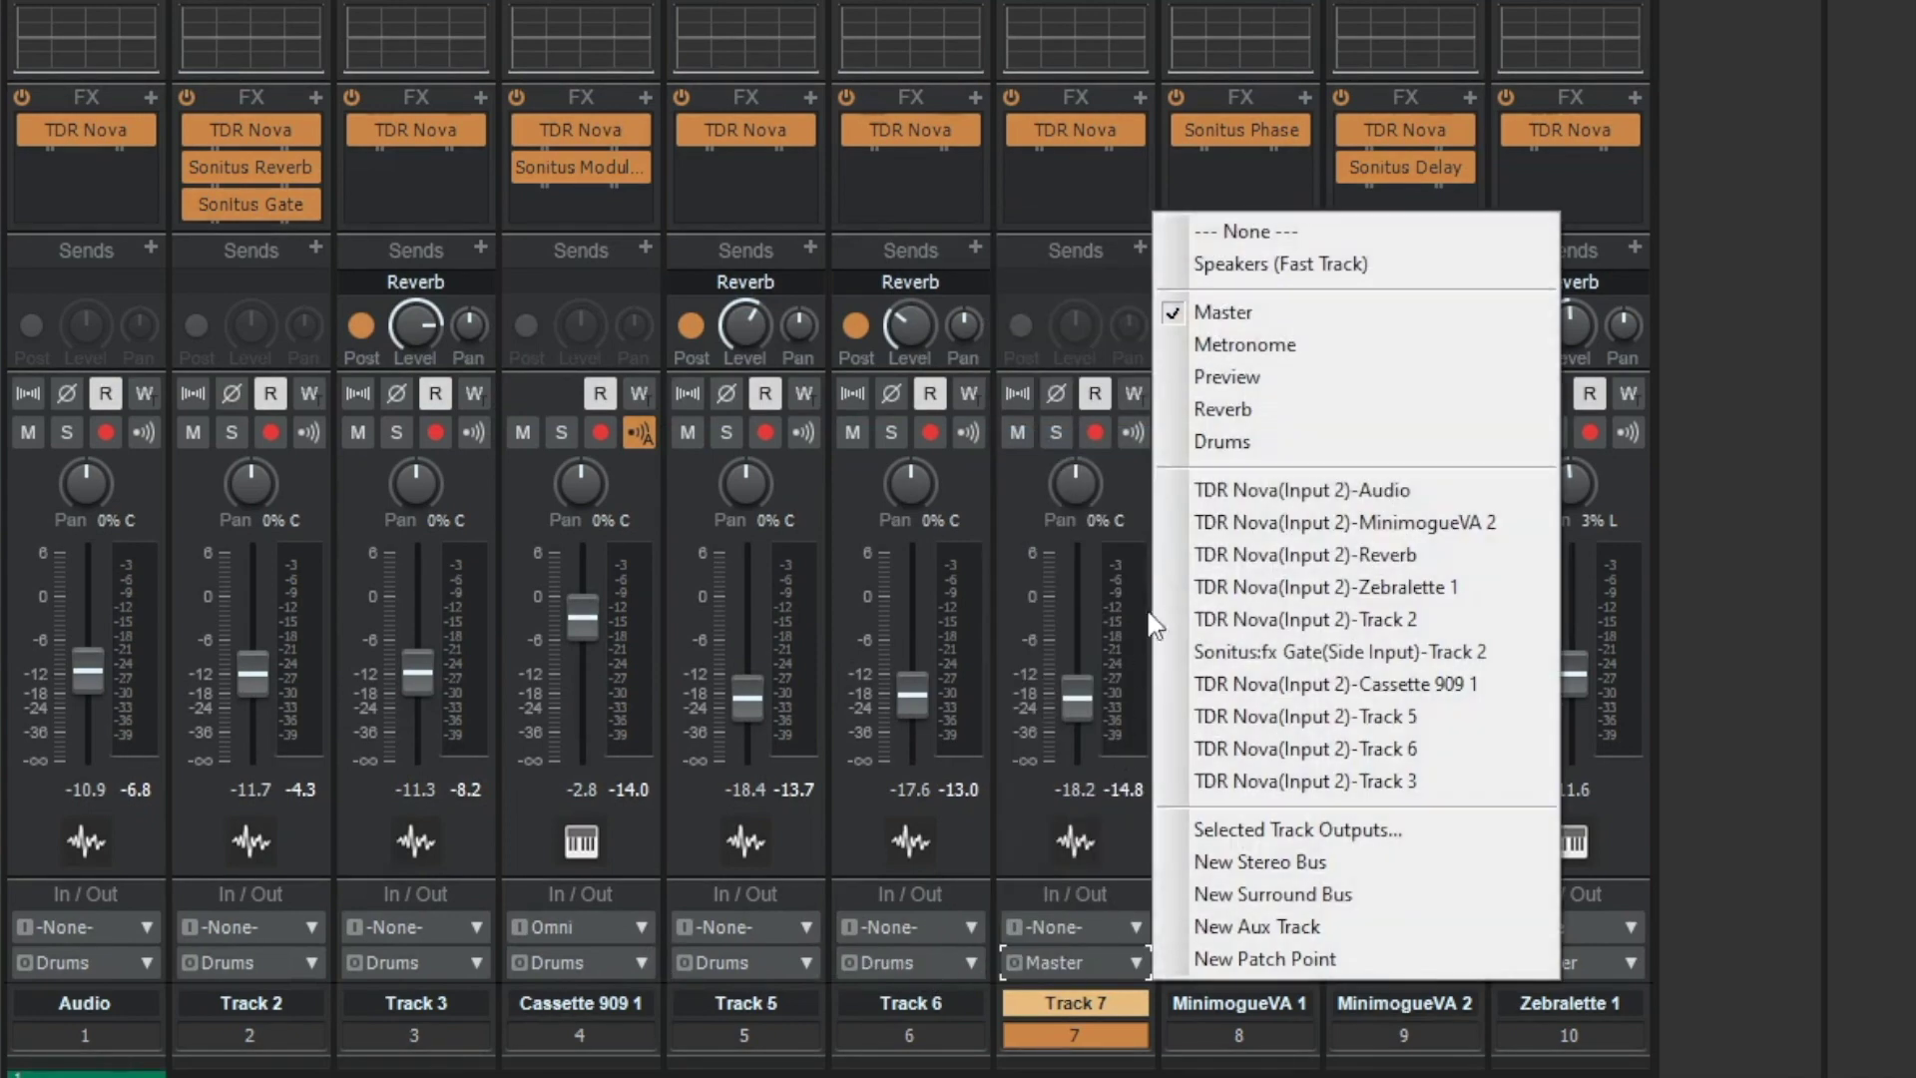
click(1196, 441)
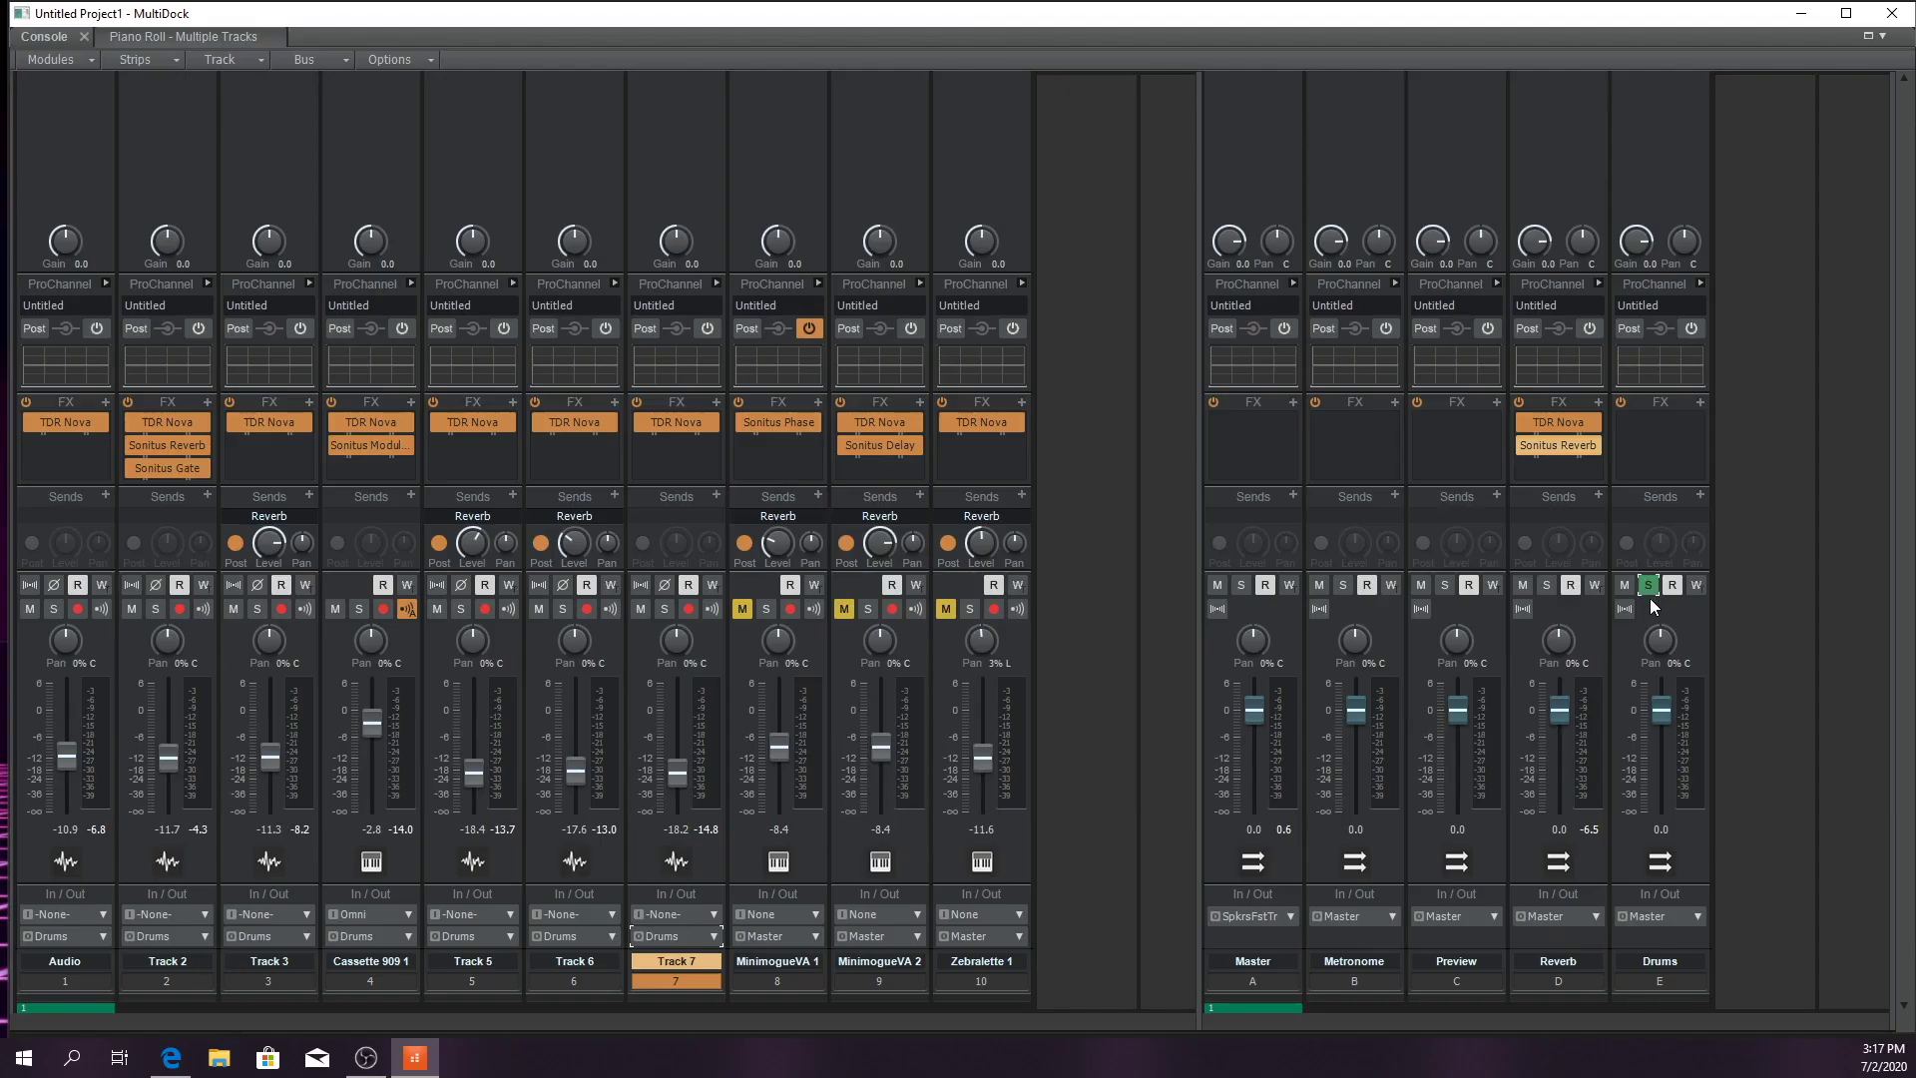
Play the project with the Drums bus soloed, and again with its solo turned off
click(1648, 585)
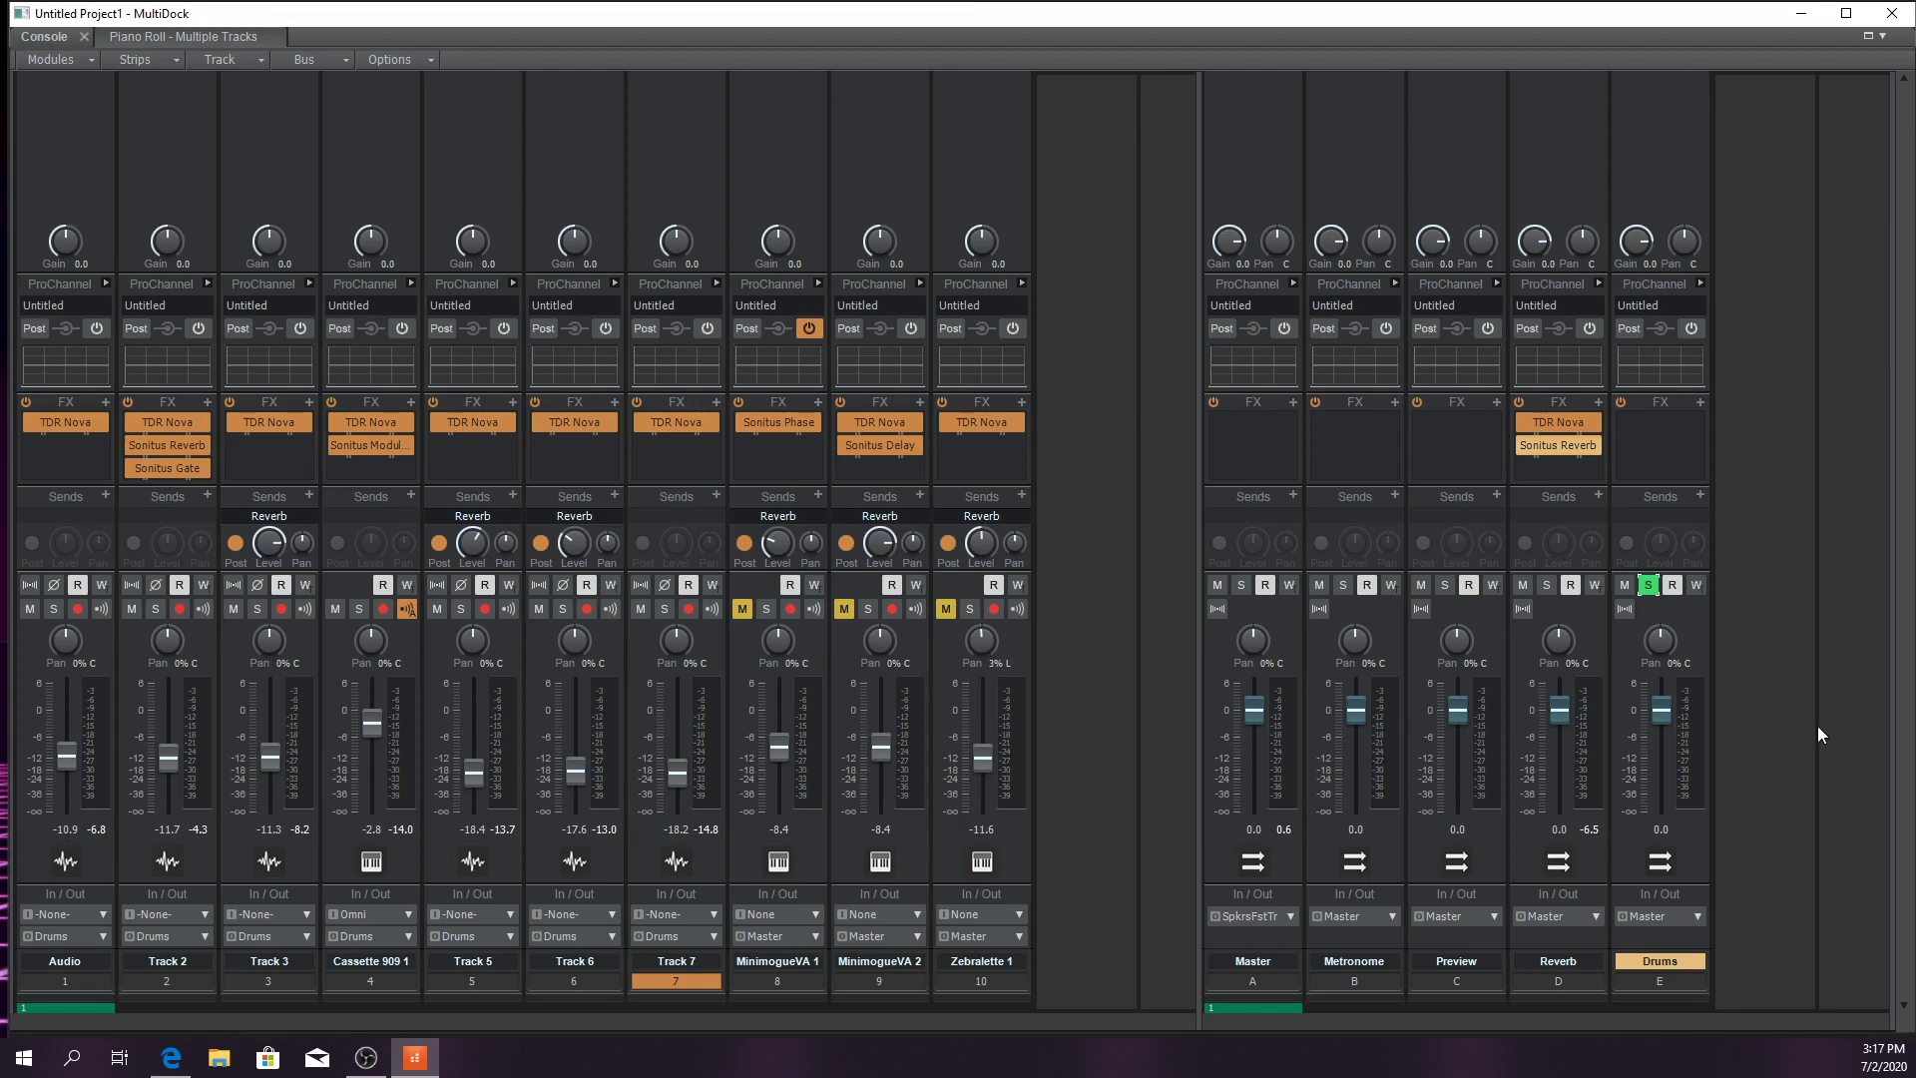
key(space)
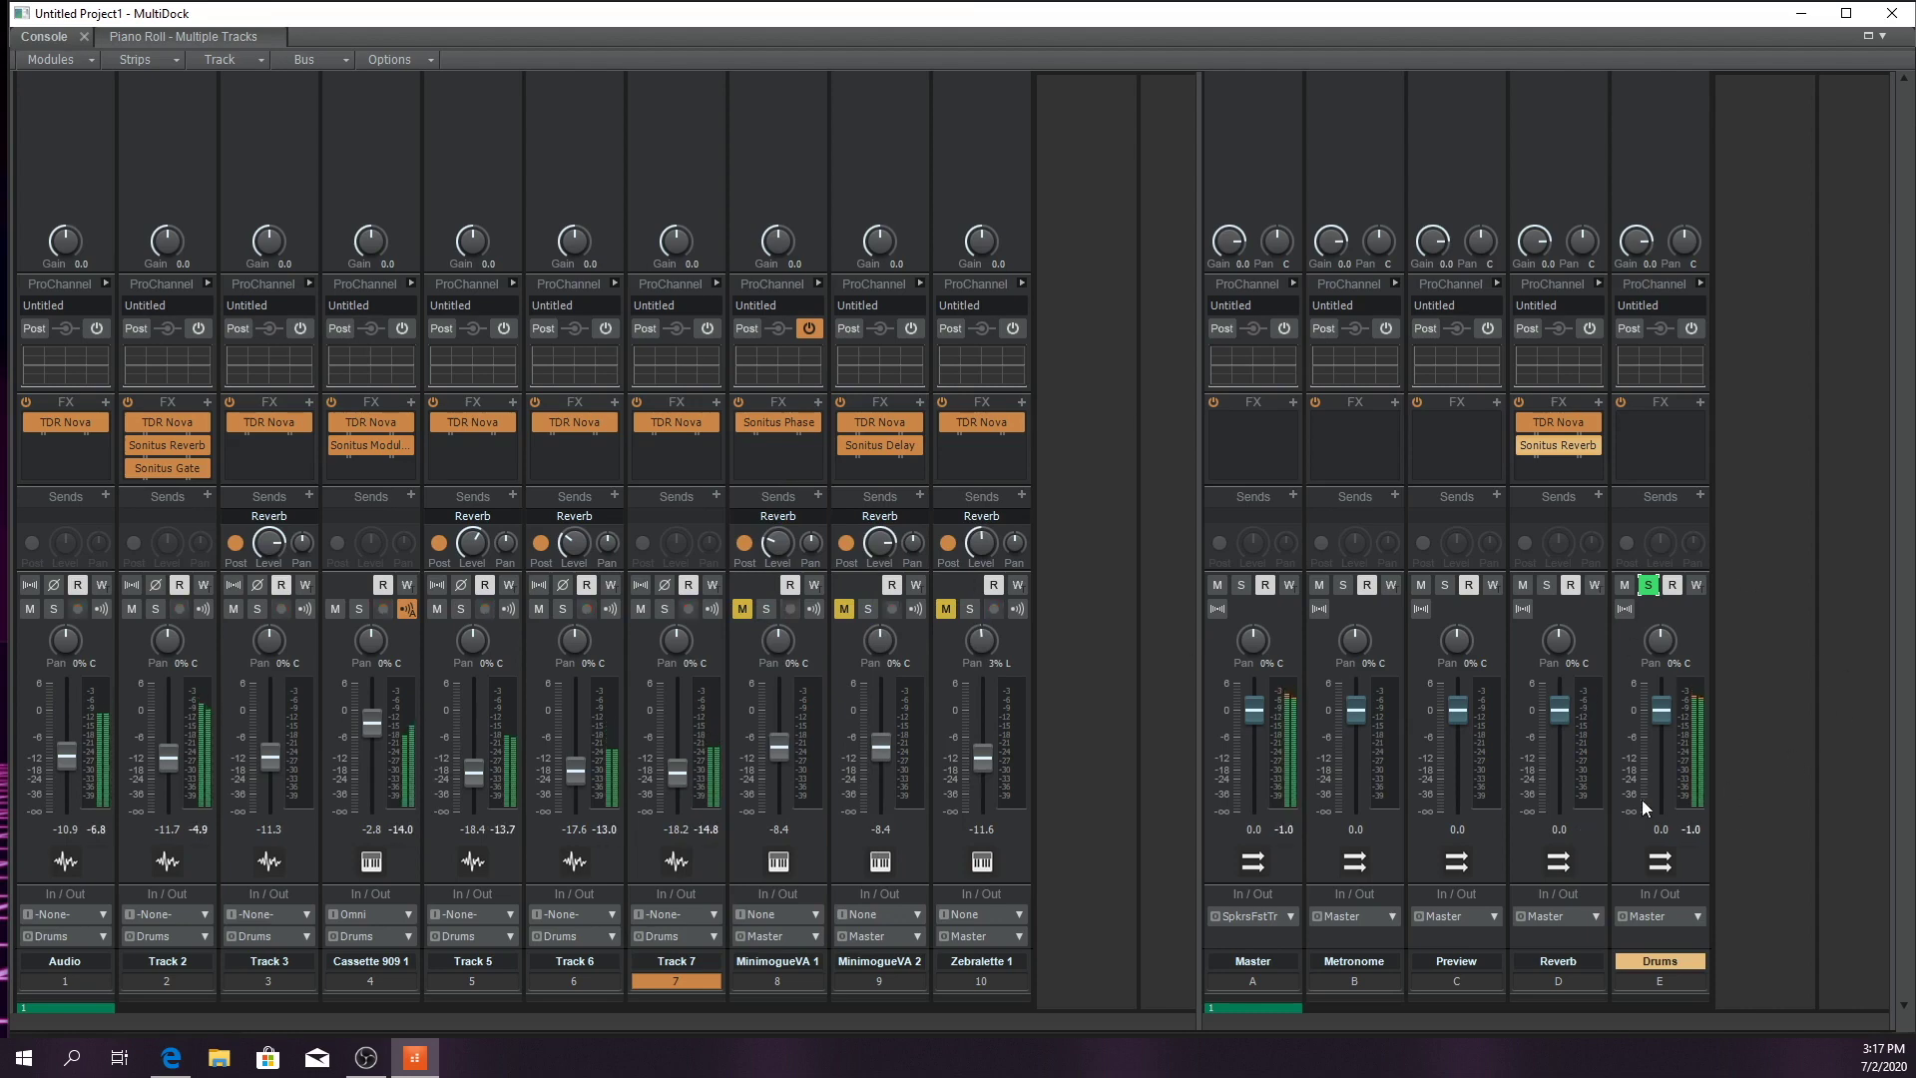
key(space)
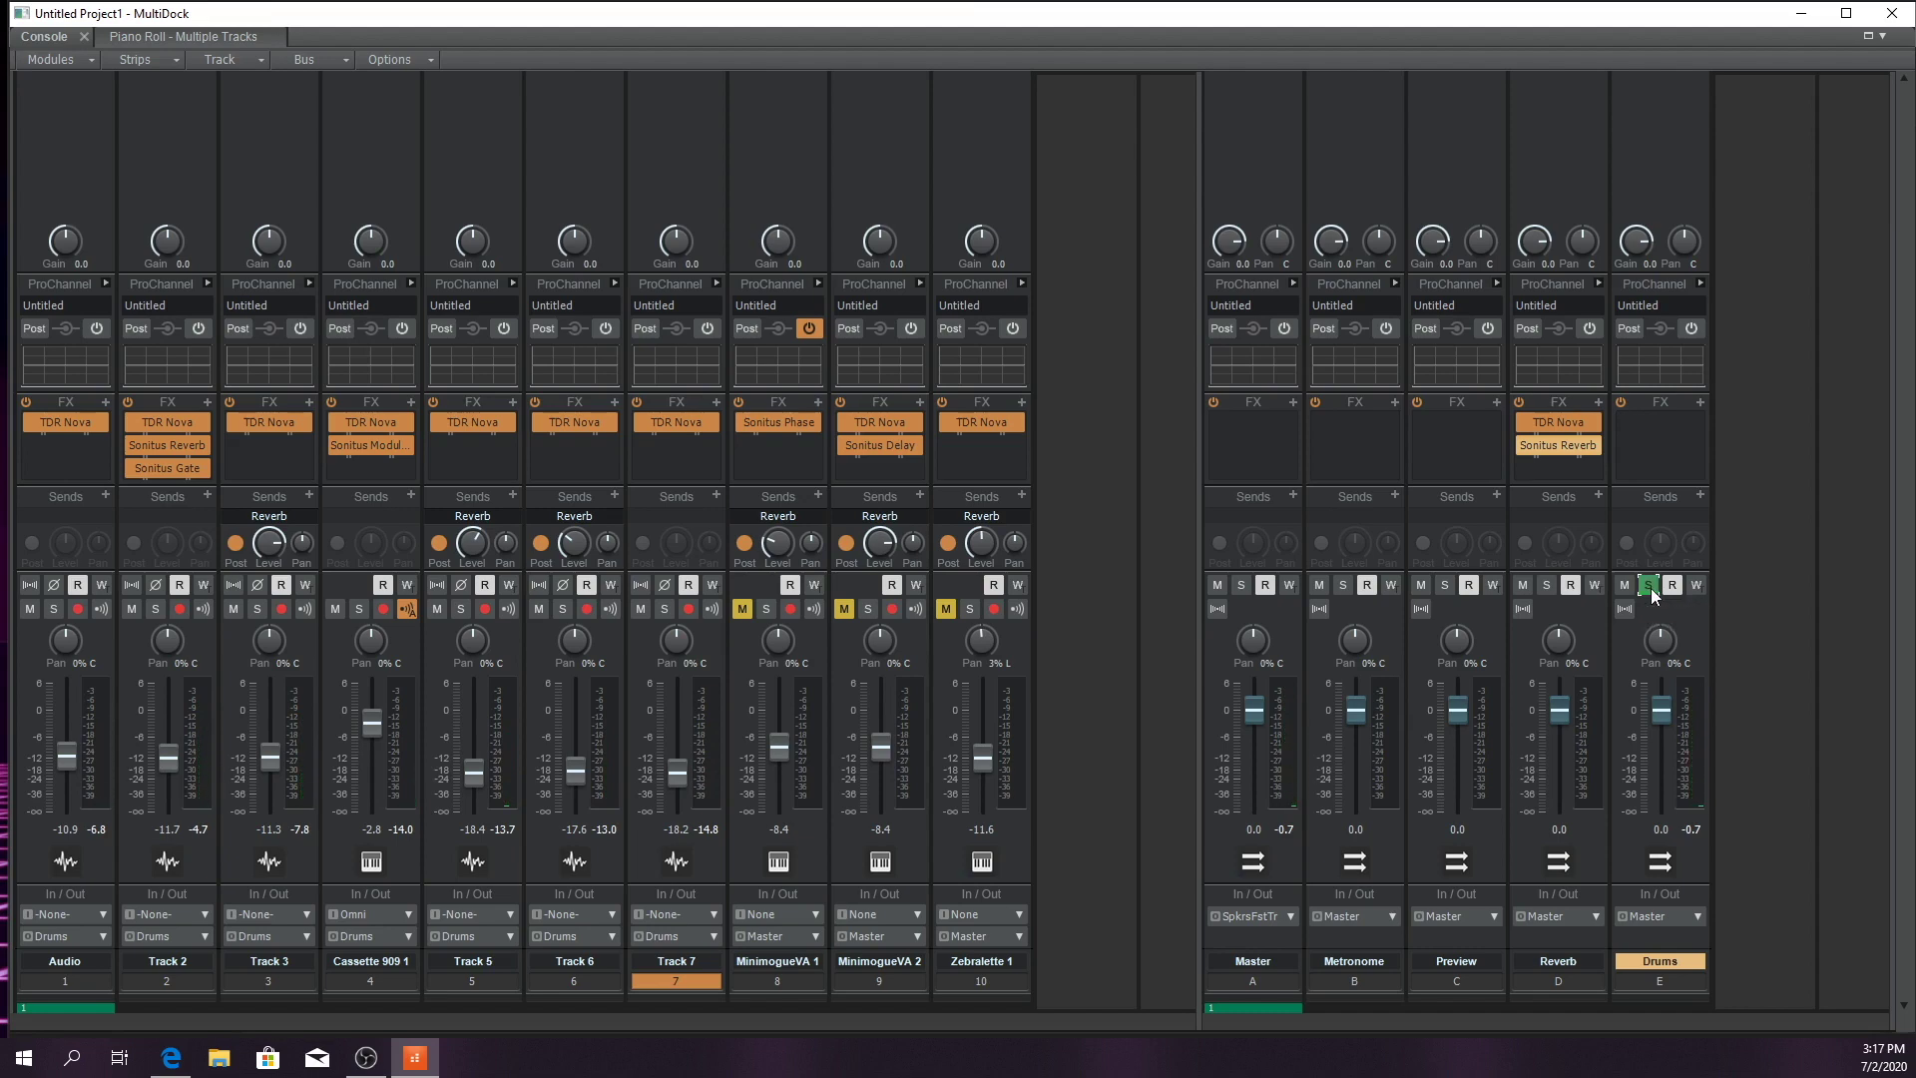
key(space)
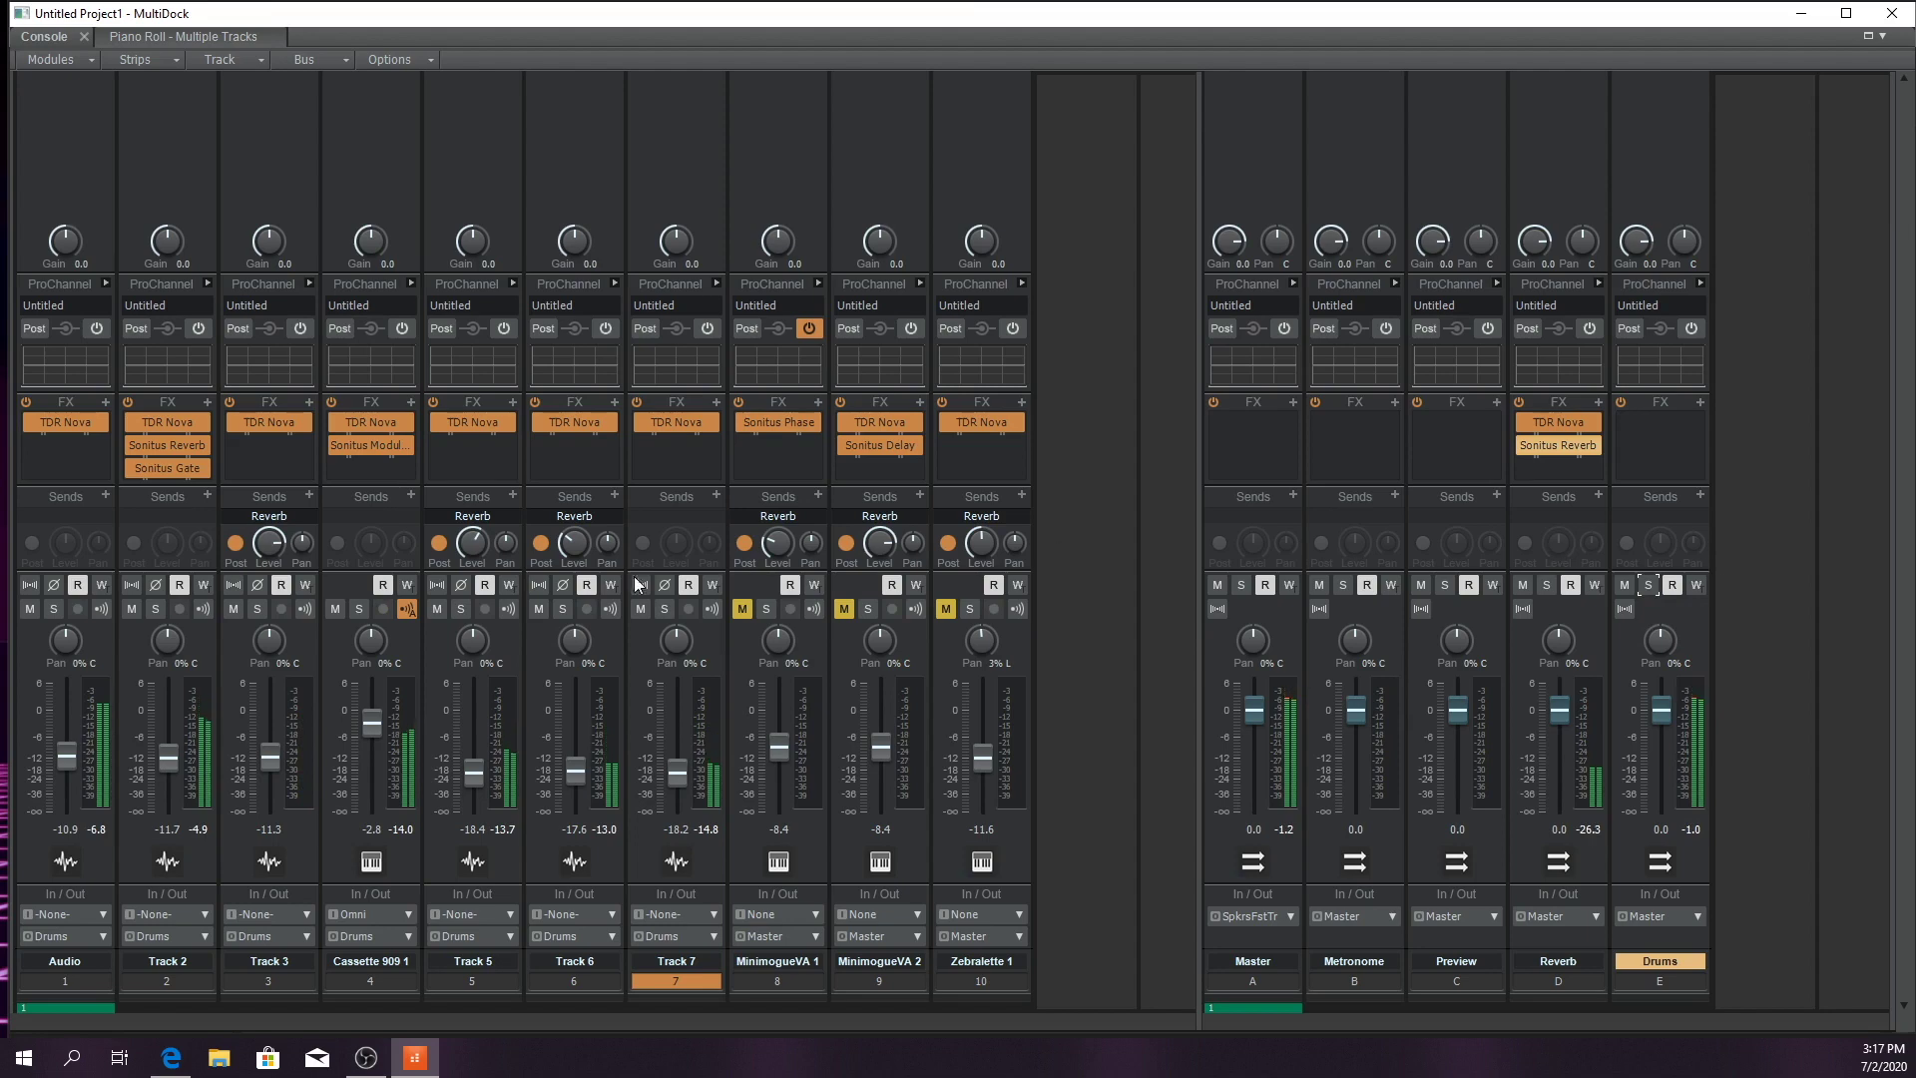
Add a Reverb send to the Drums bus and lower its send level
click(1699, 494)
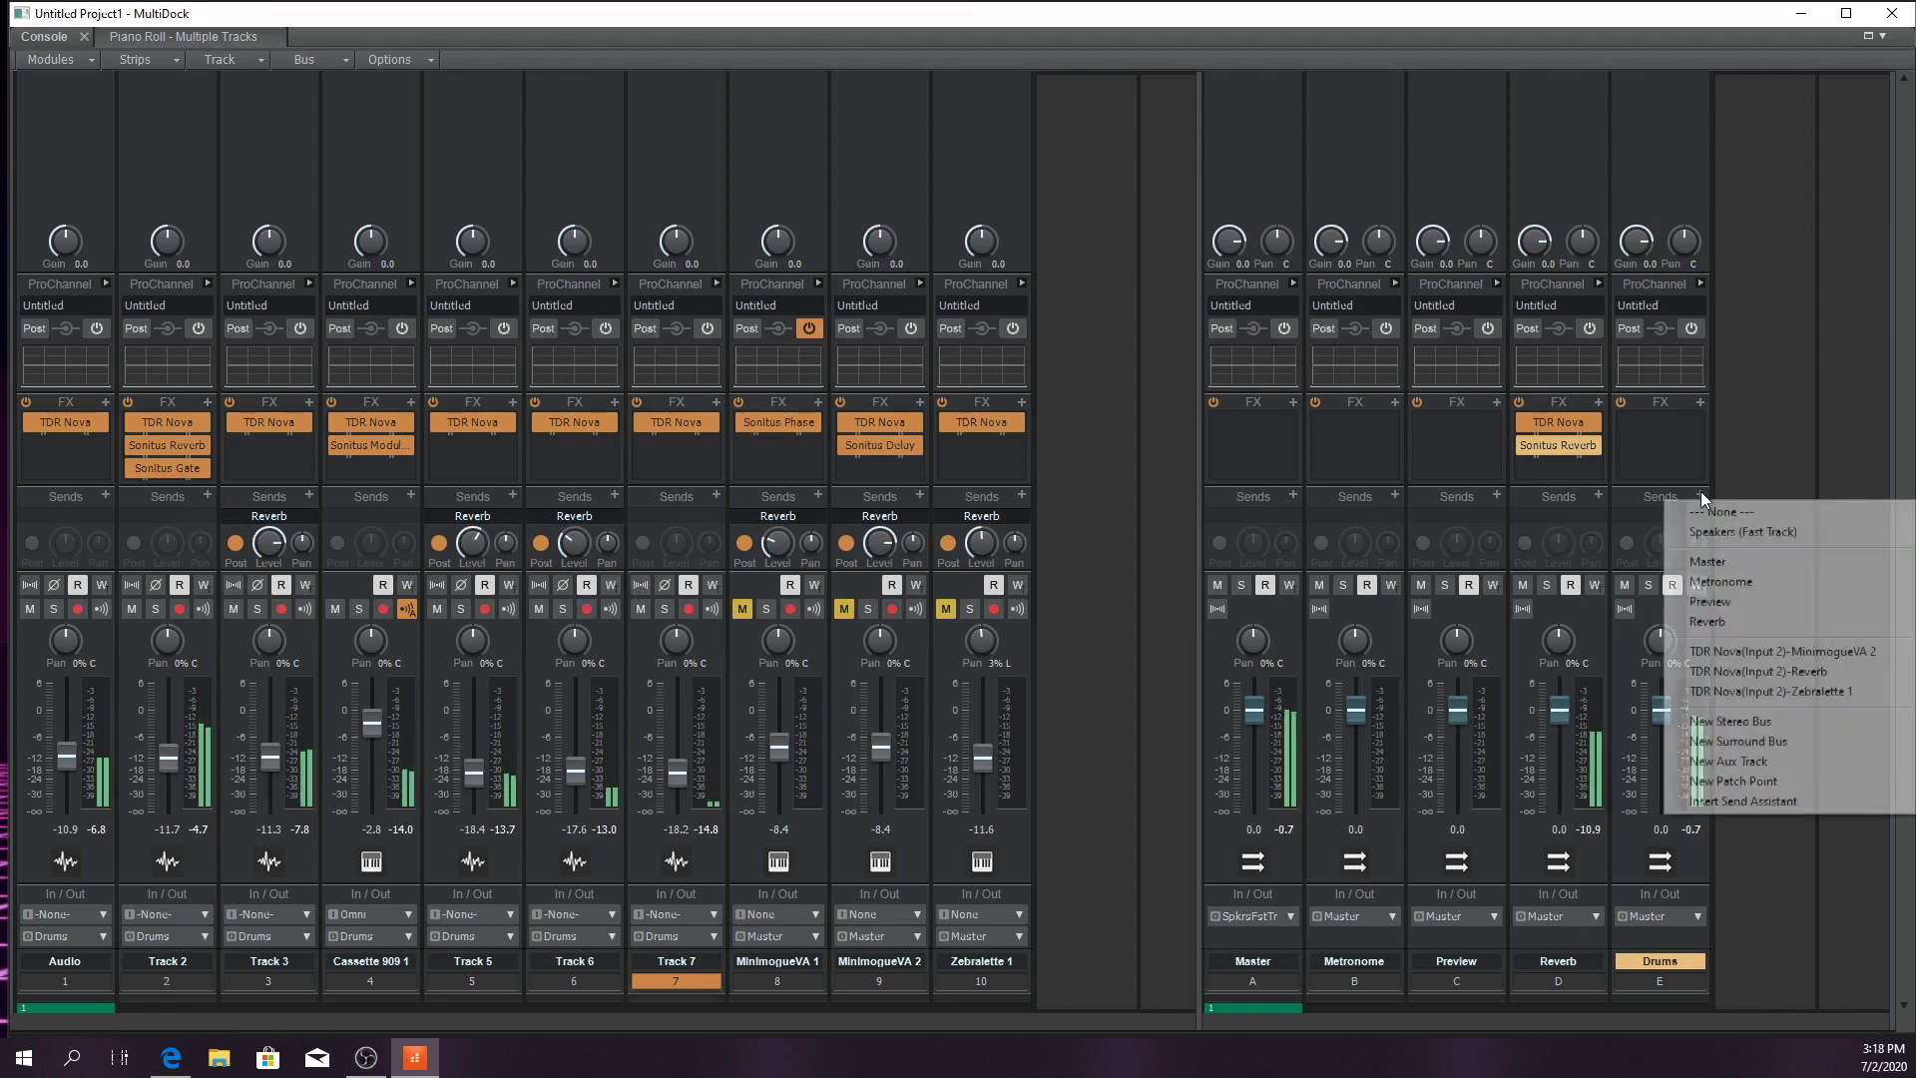
click(1734, 621)
mouse_move(1660, 543)
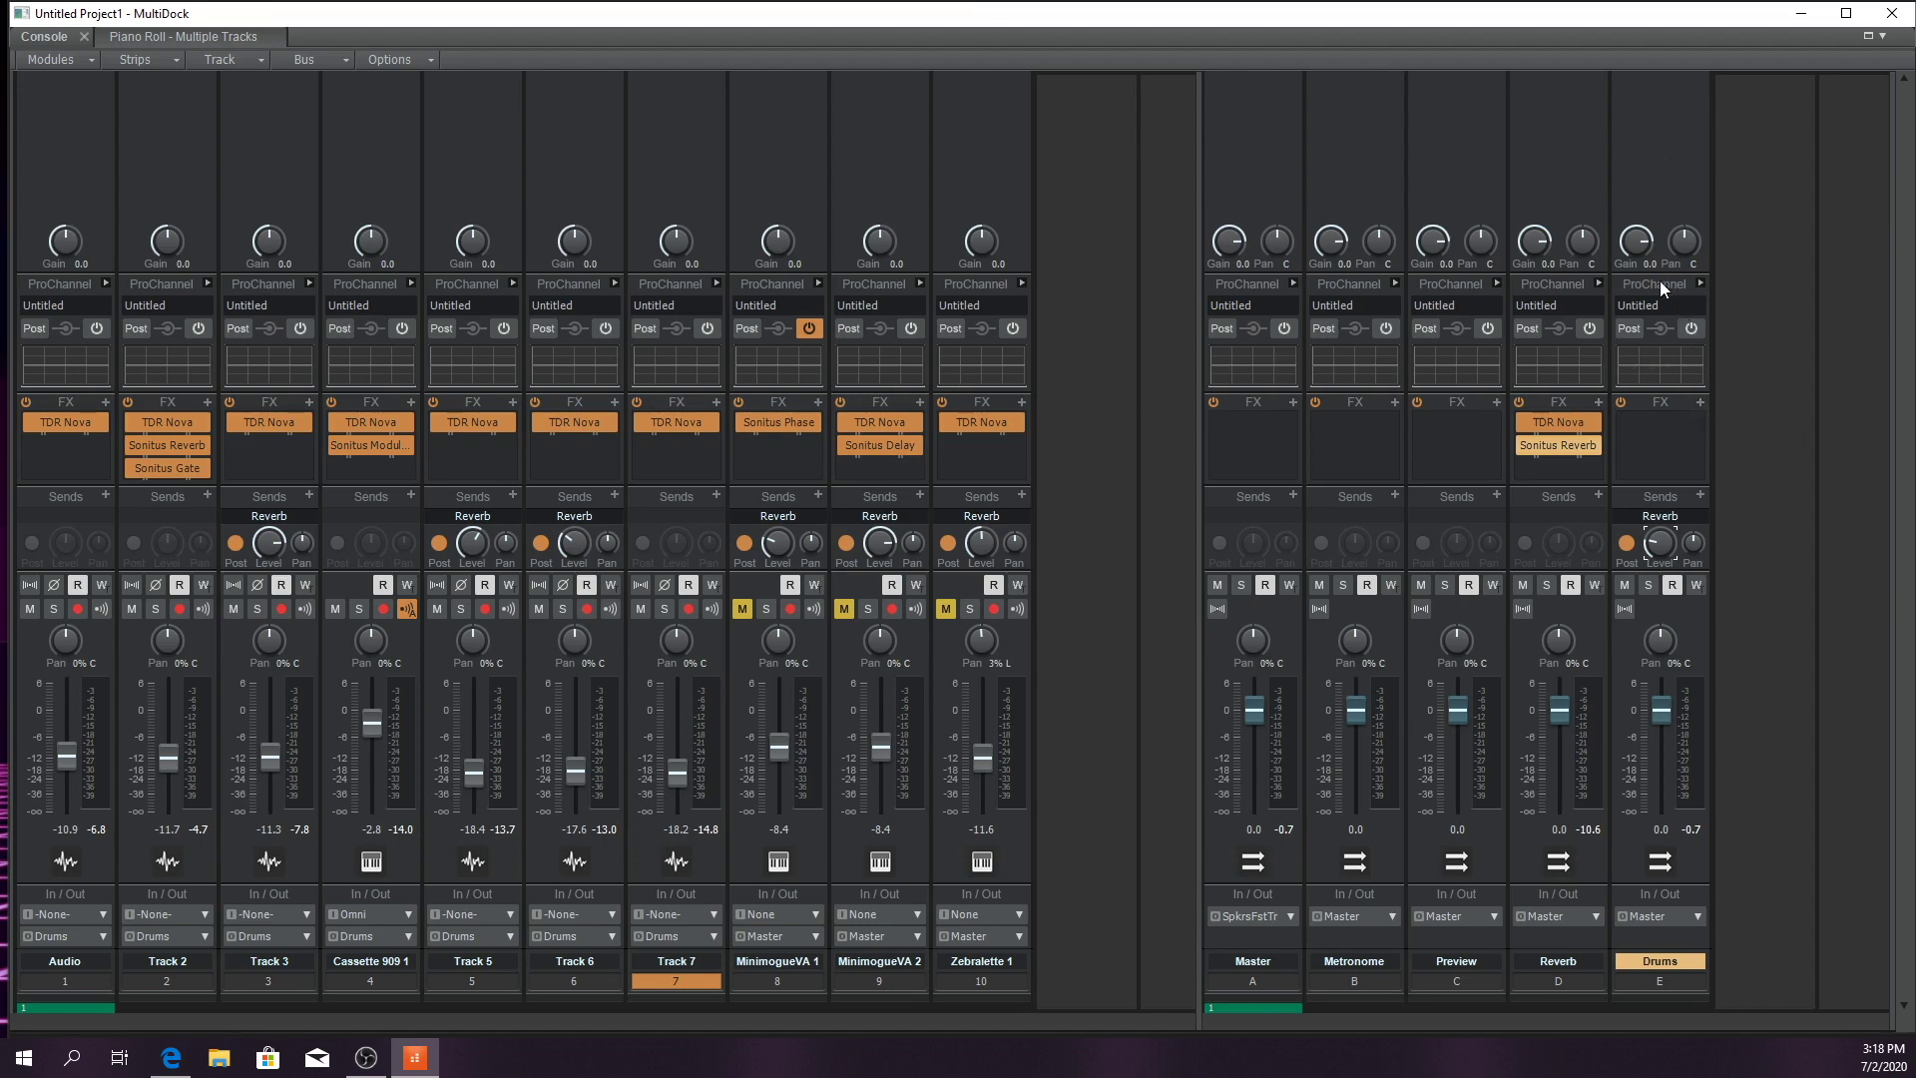
Expand the Drums bus's ProChannel and widen the bus section to show its modules
click(1698, 397)
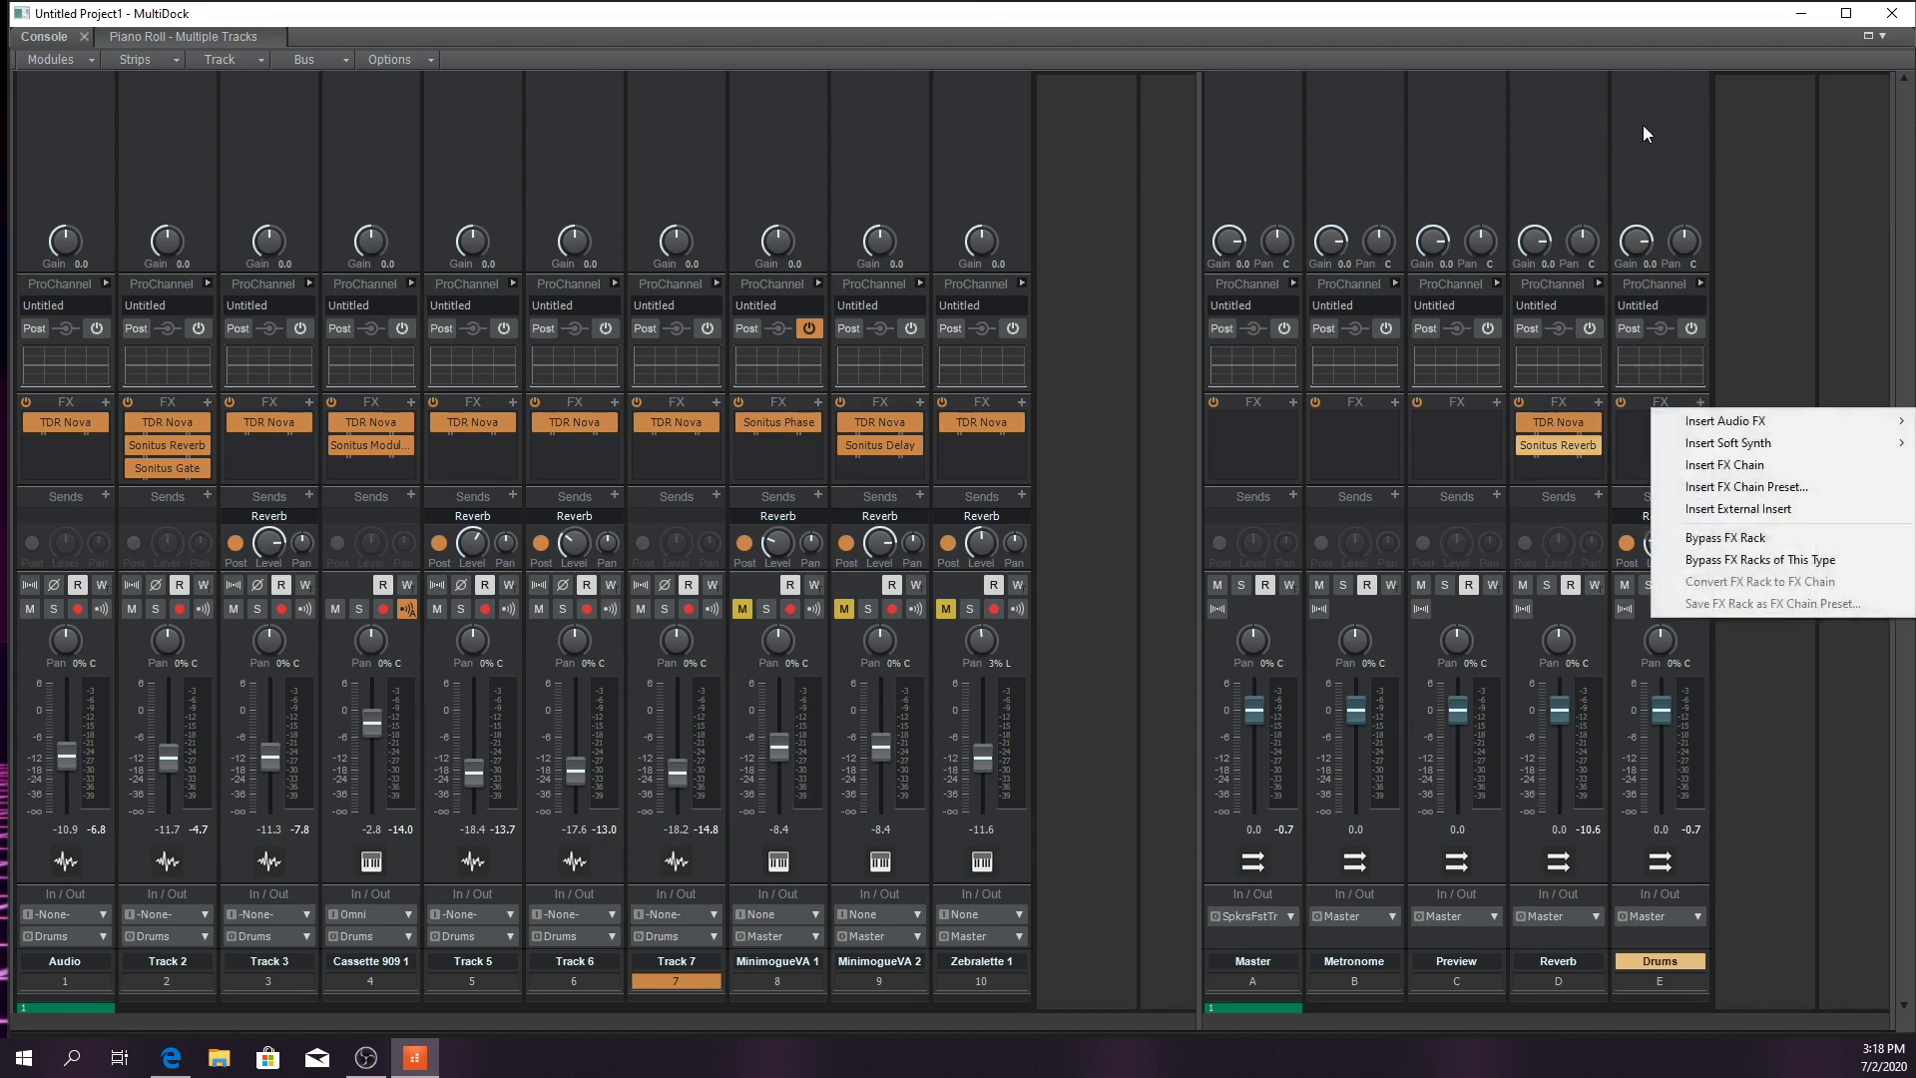
click(1642, 124)
click(1699, 283)
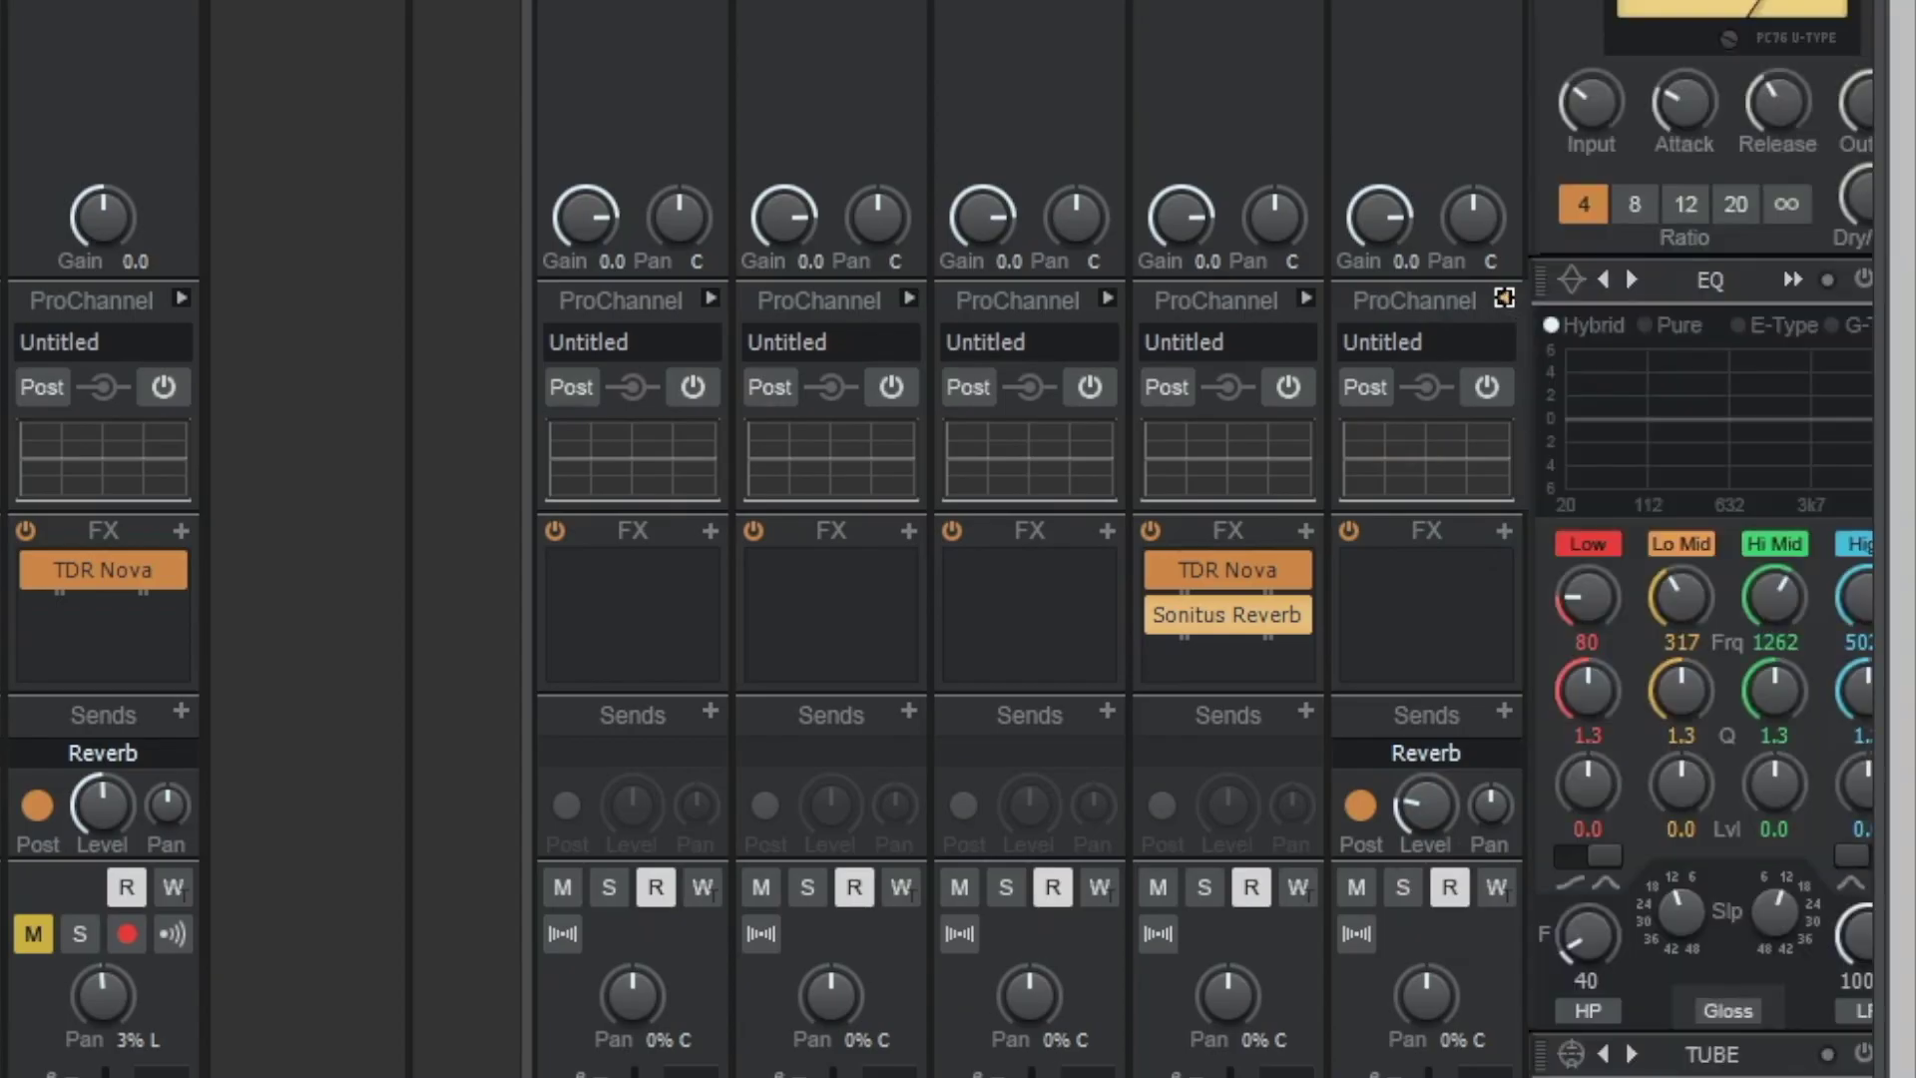
drag(1740, 1023, 1789, 1024)
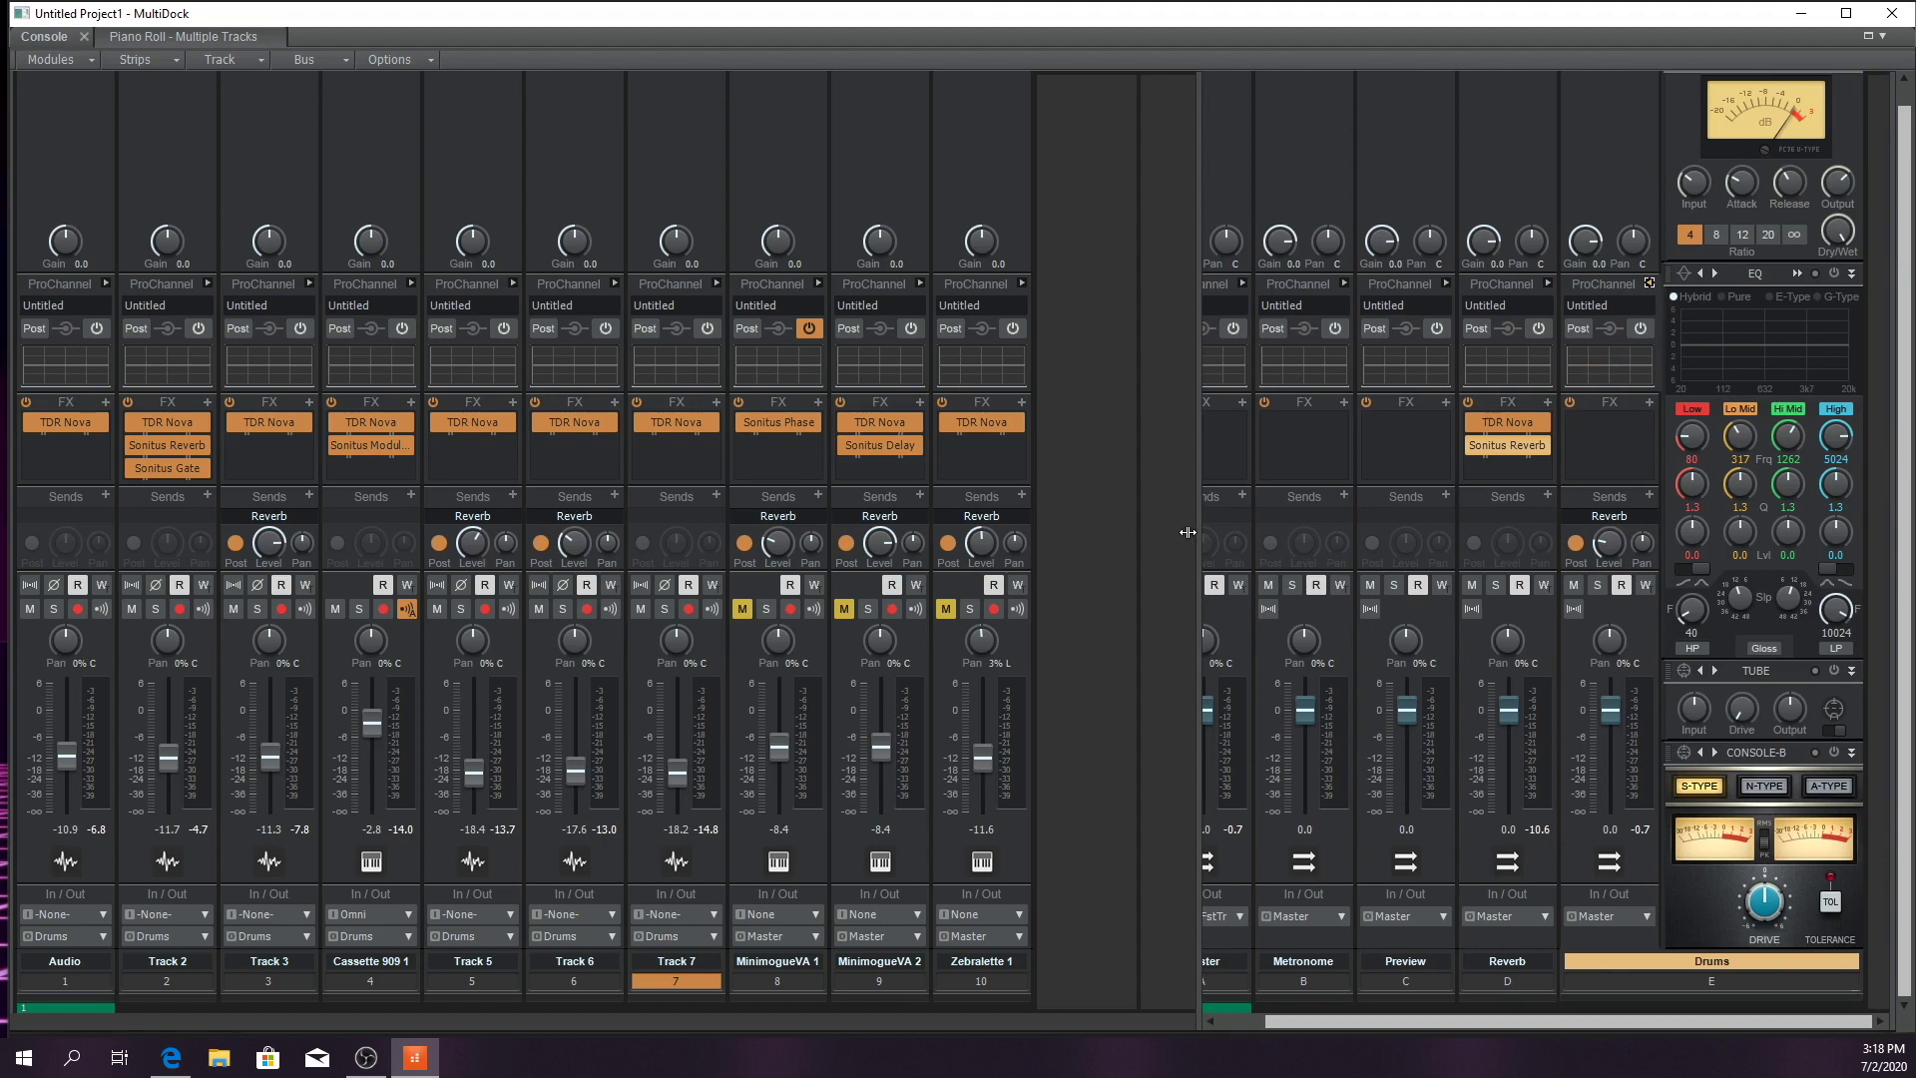
drag(1199, 538, 1076, 539)
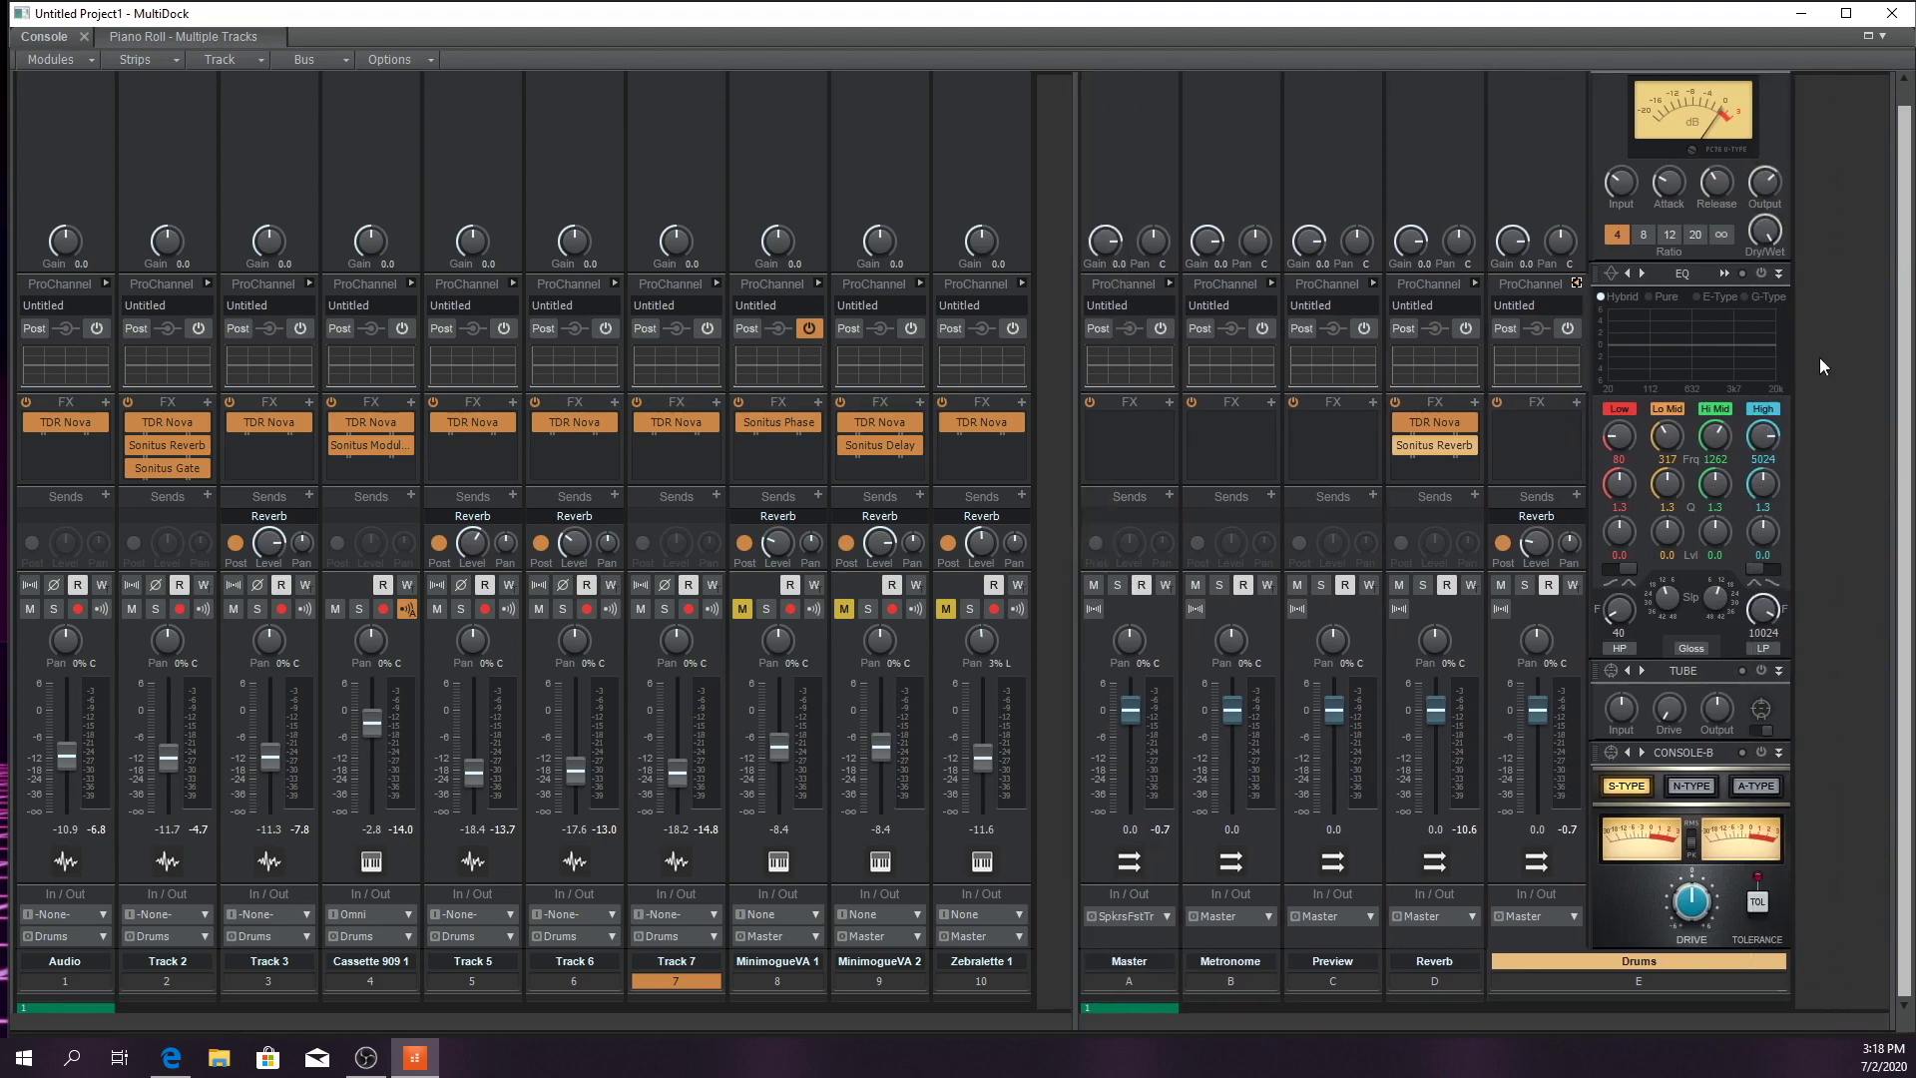
scroll(1802, 203, up, 1)
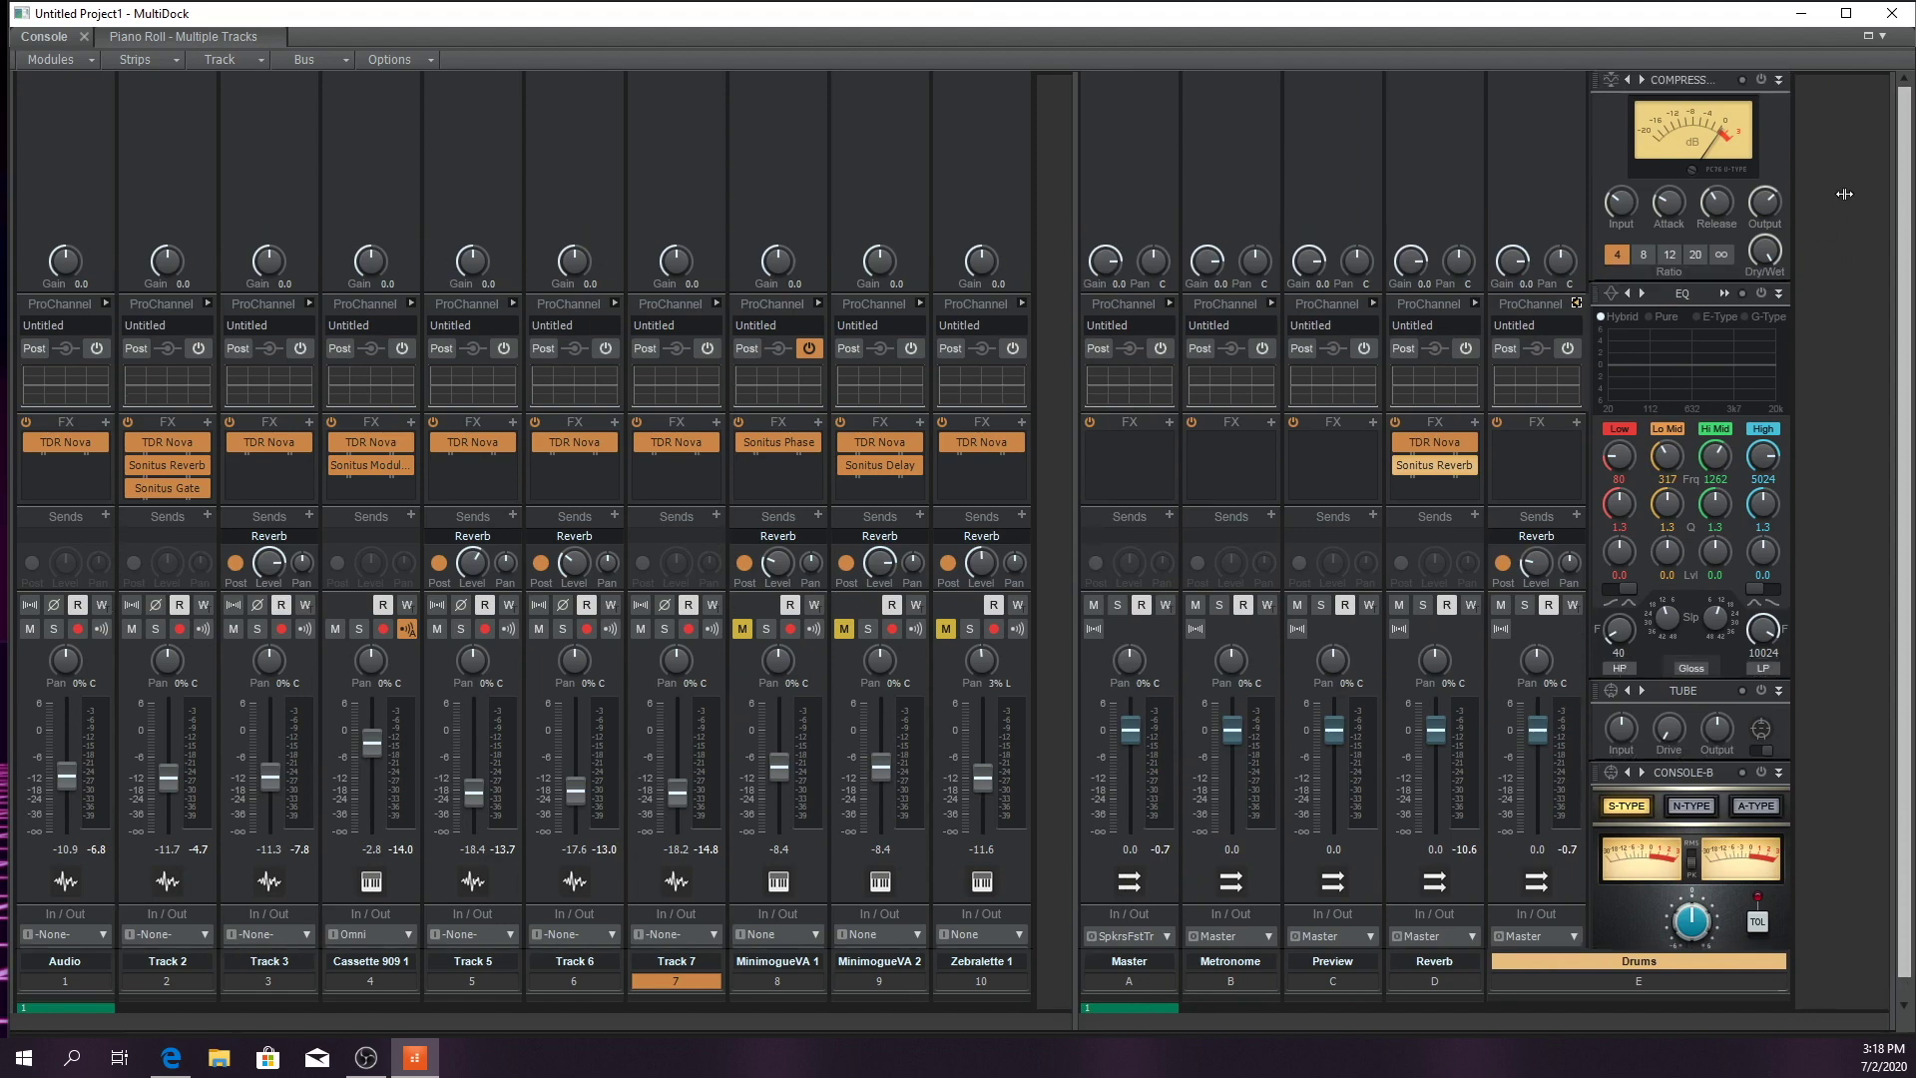
Replace the compressor module in the Drums bus's ProChannel with the PC4K S-Type Bus Compressor
click(1777, 80)
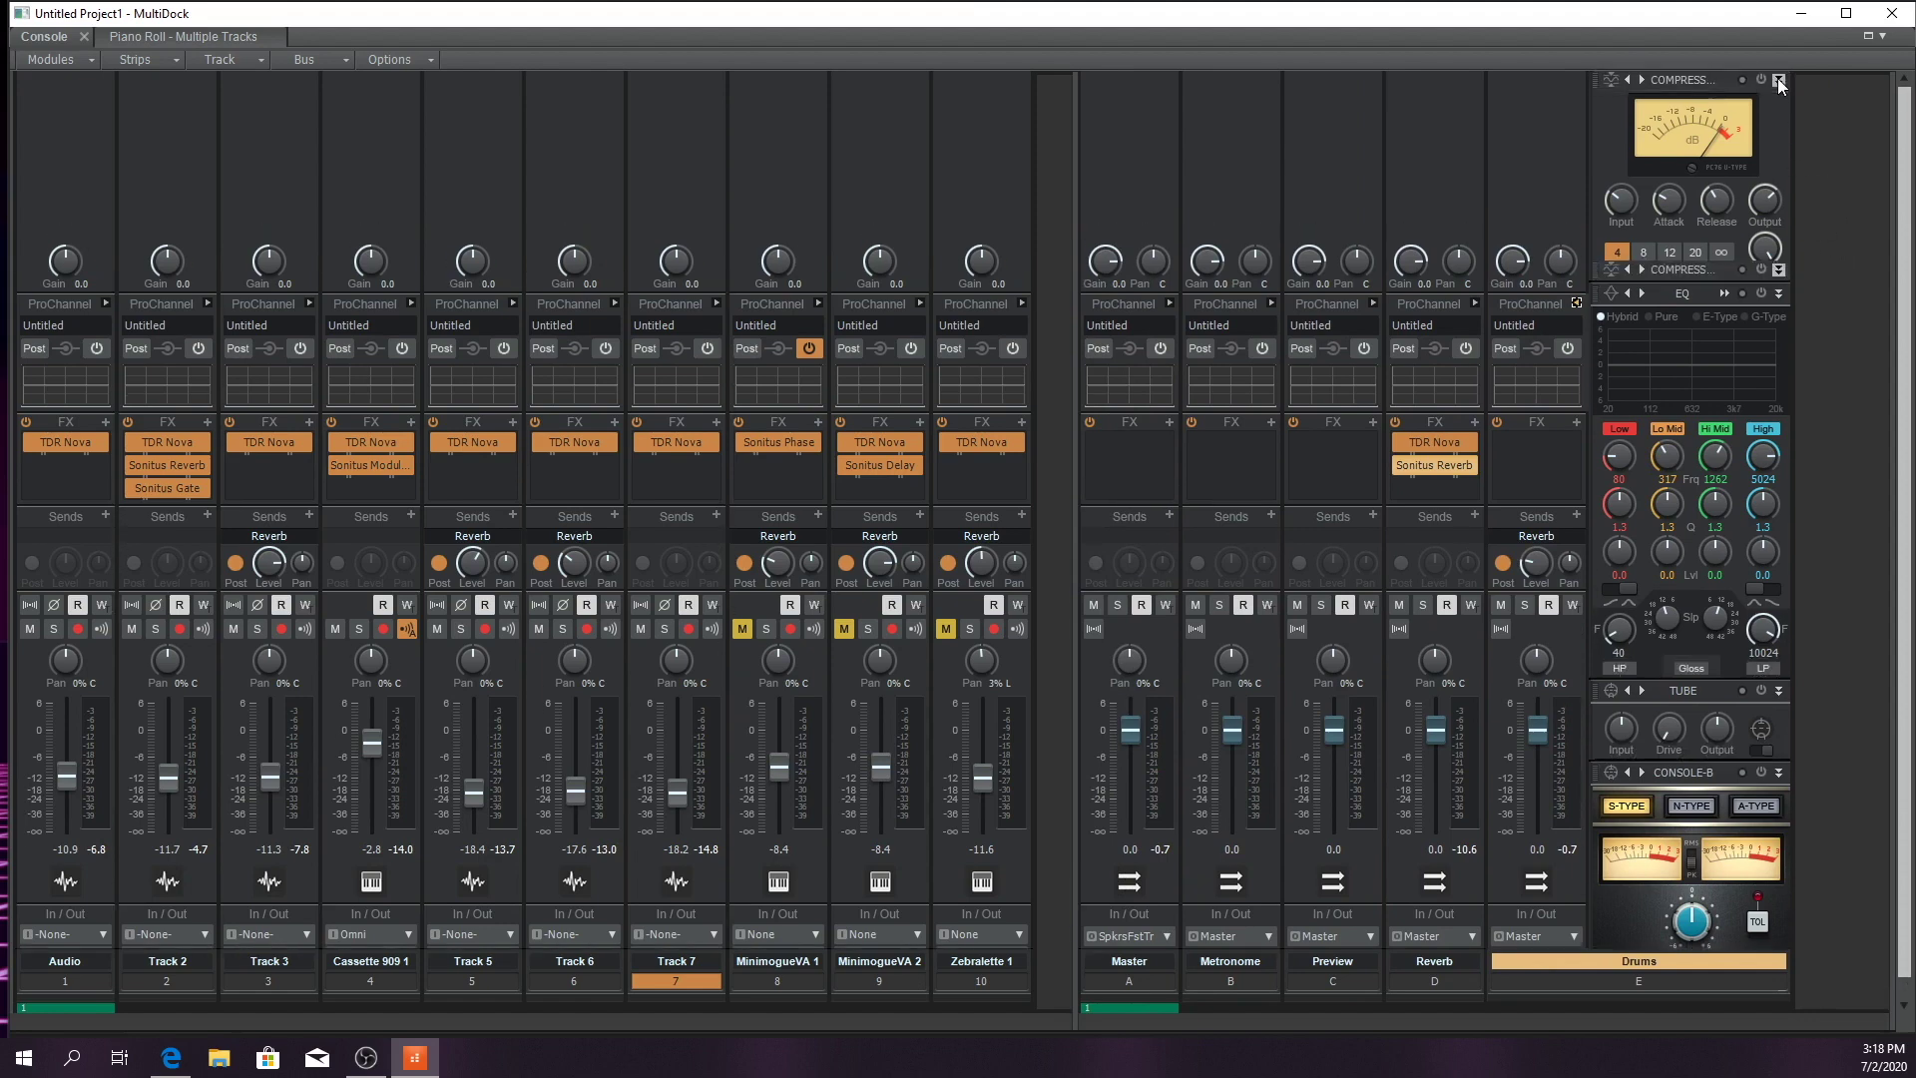
click(1779, 270)
right_click(1655, 79)
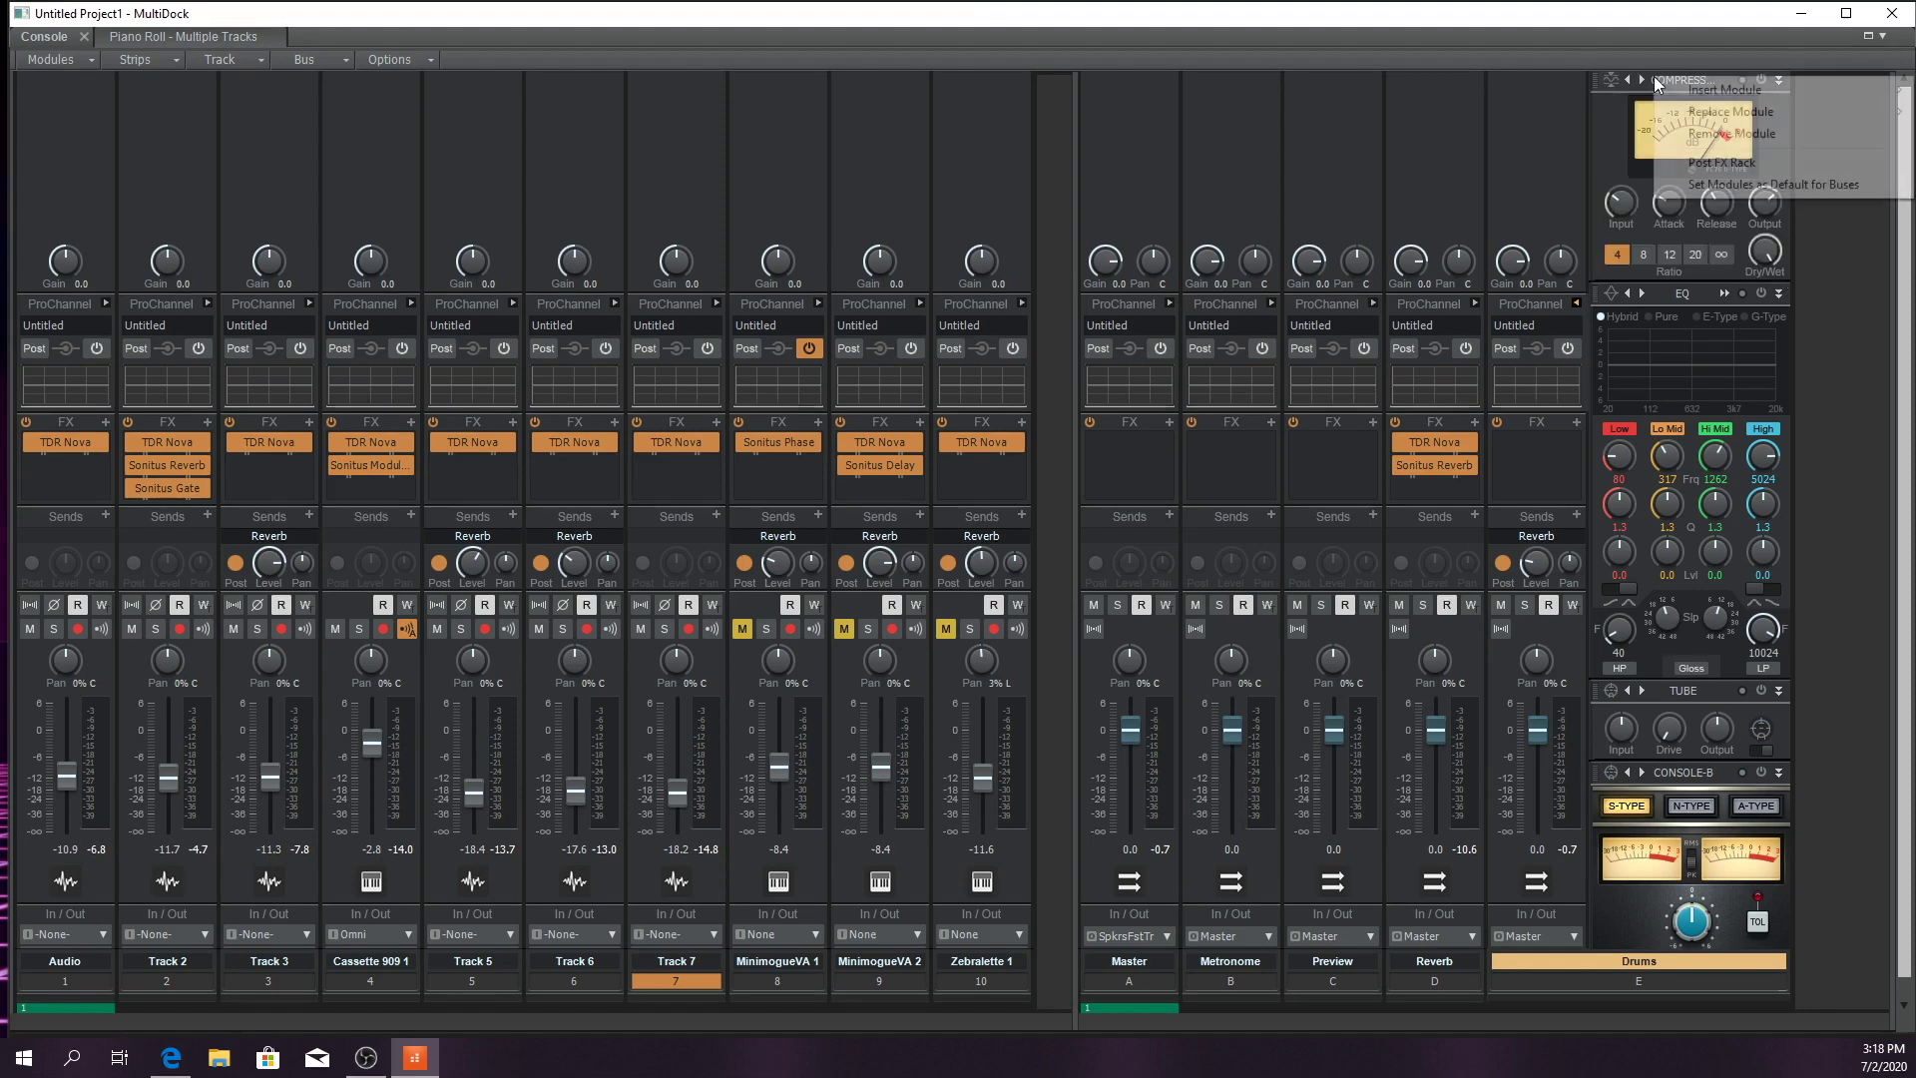
mouse_move(1691, 115)
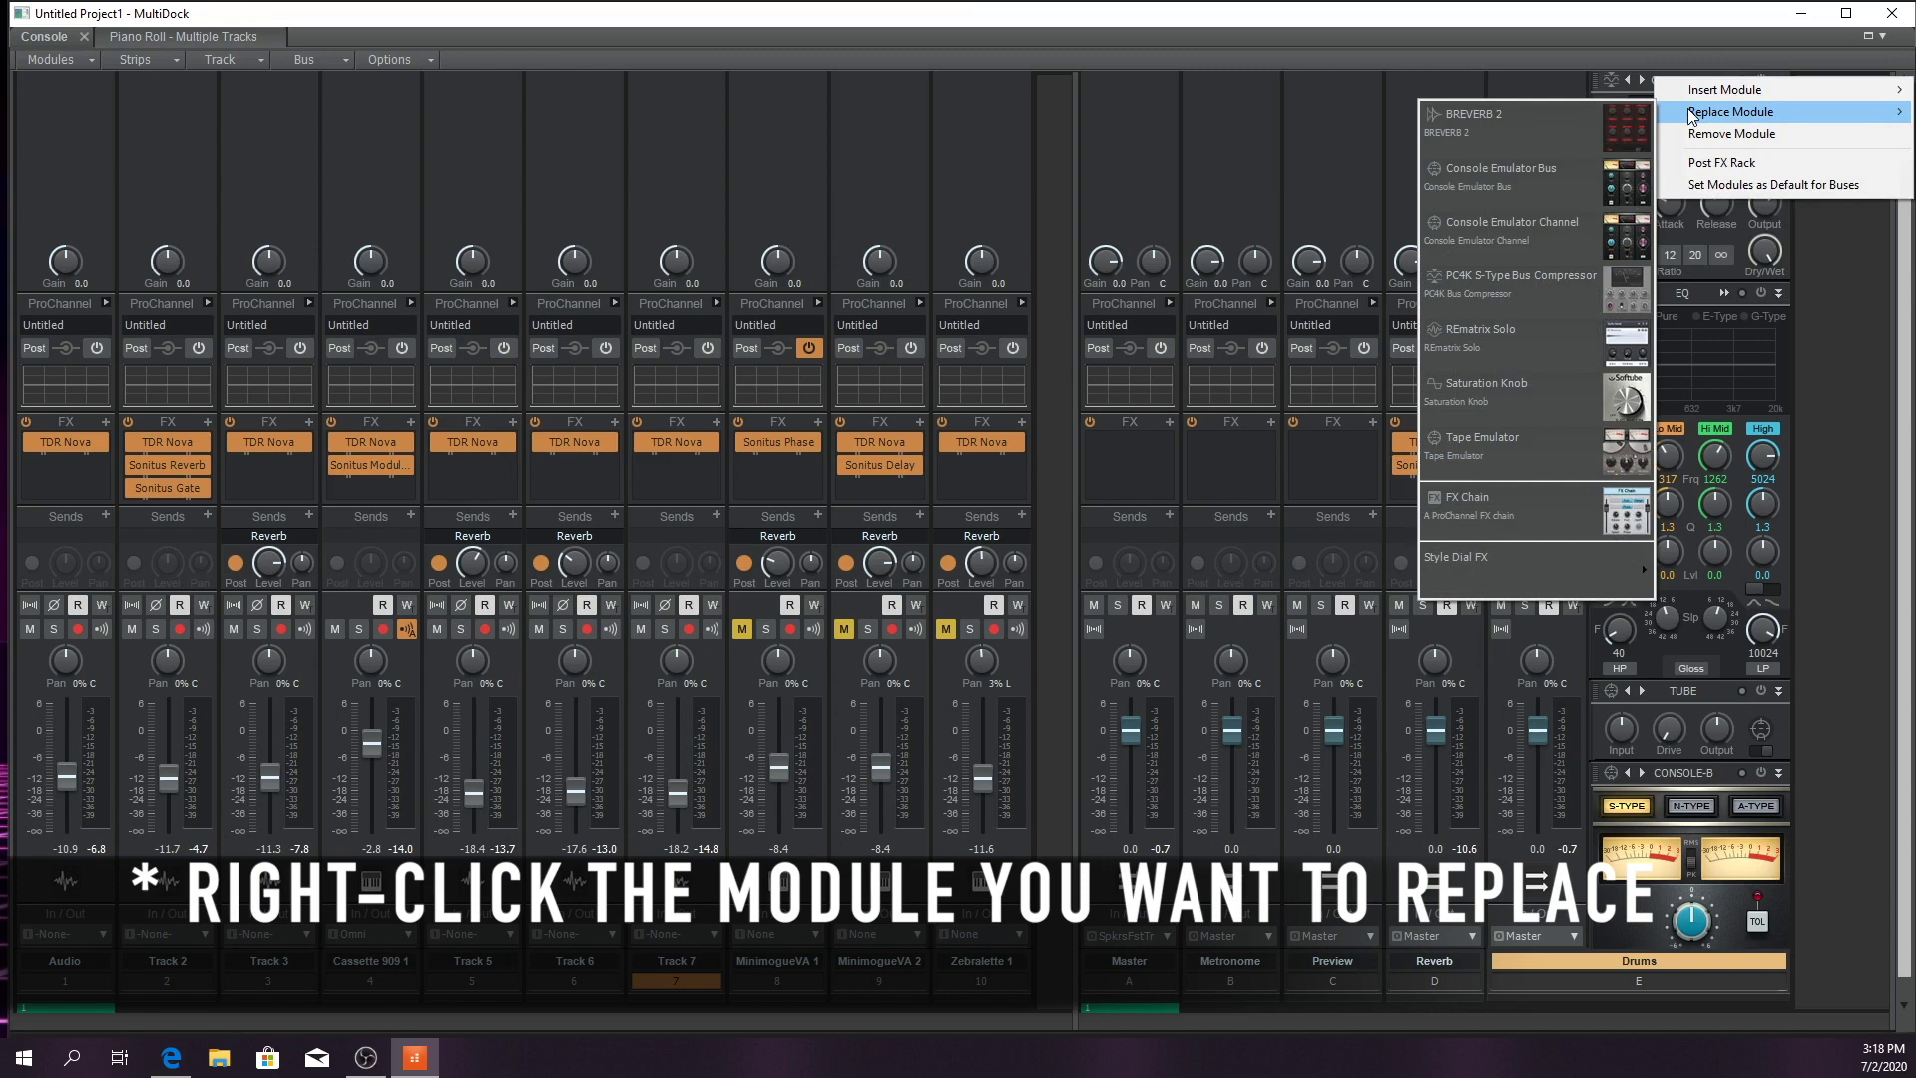
click(1520, 276)
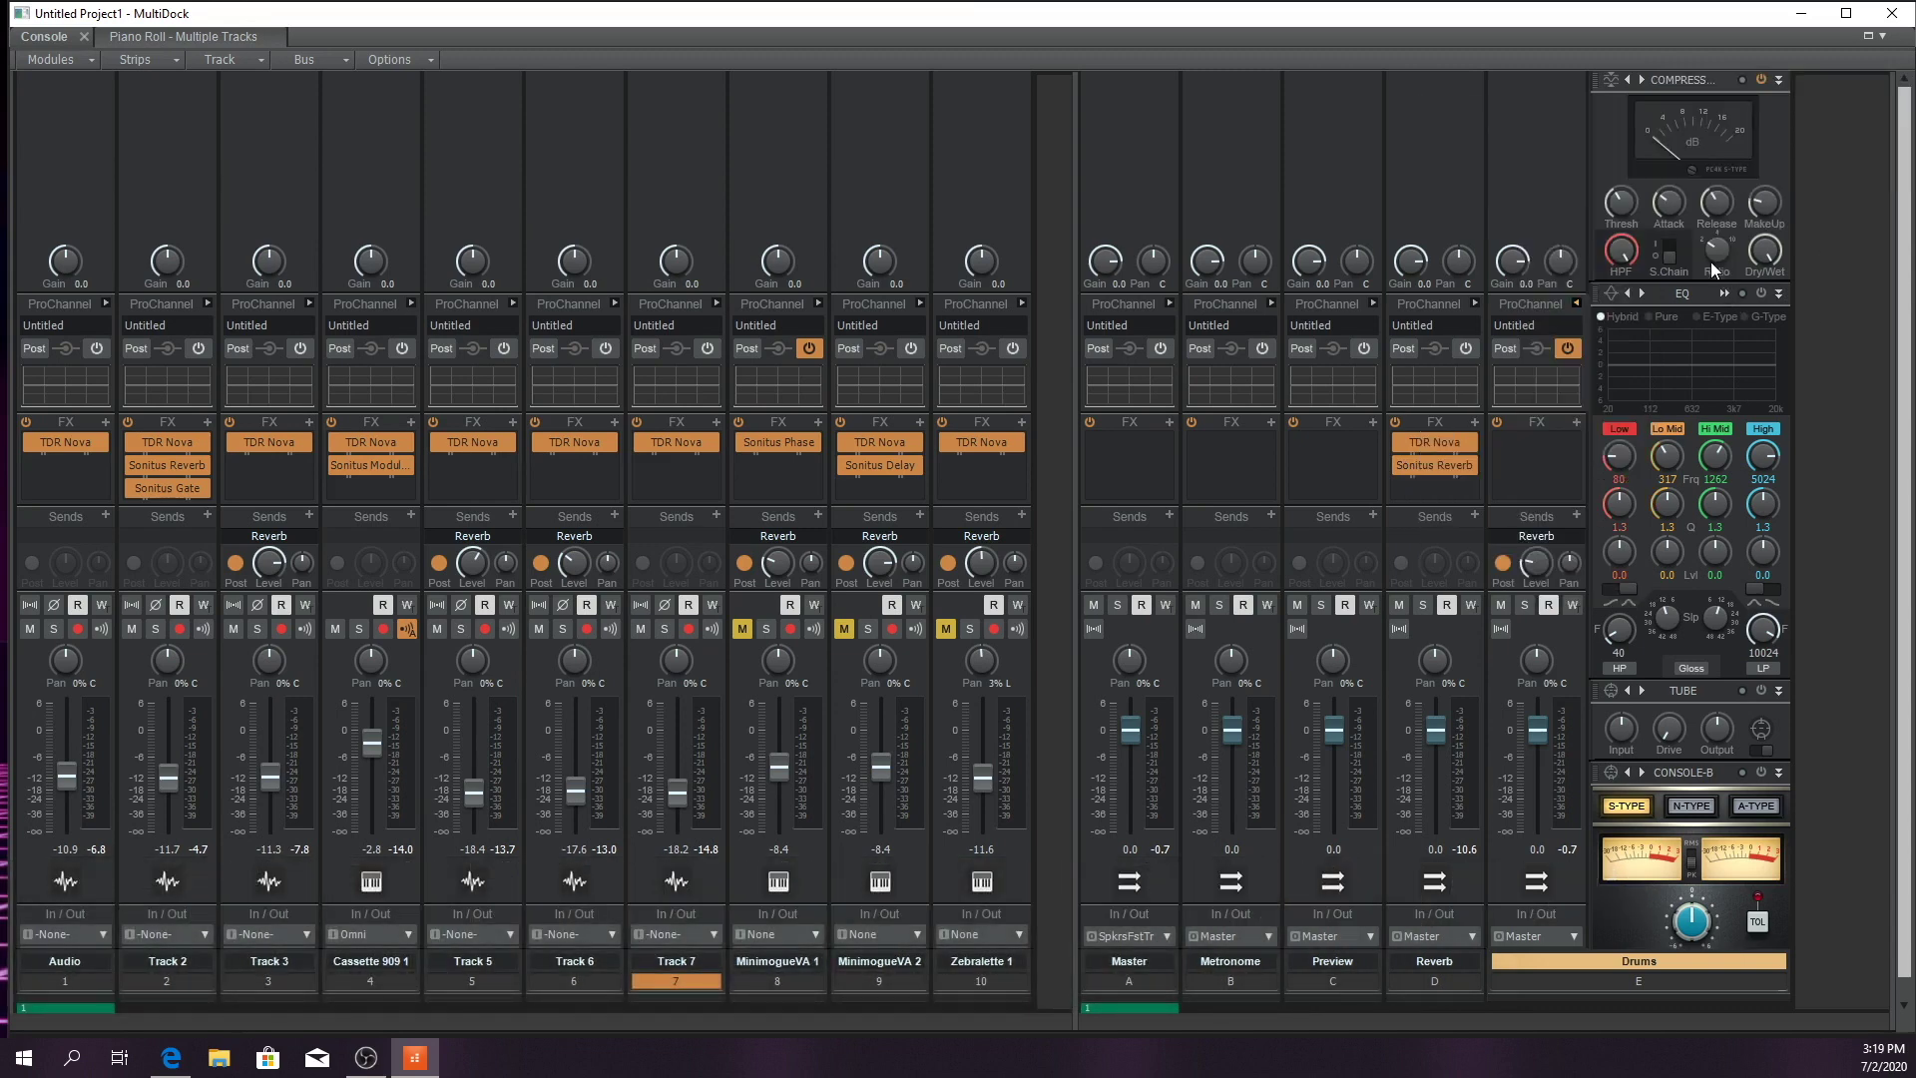
mouse_move(1709, 265)
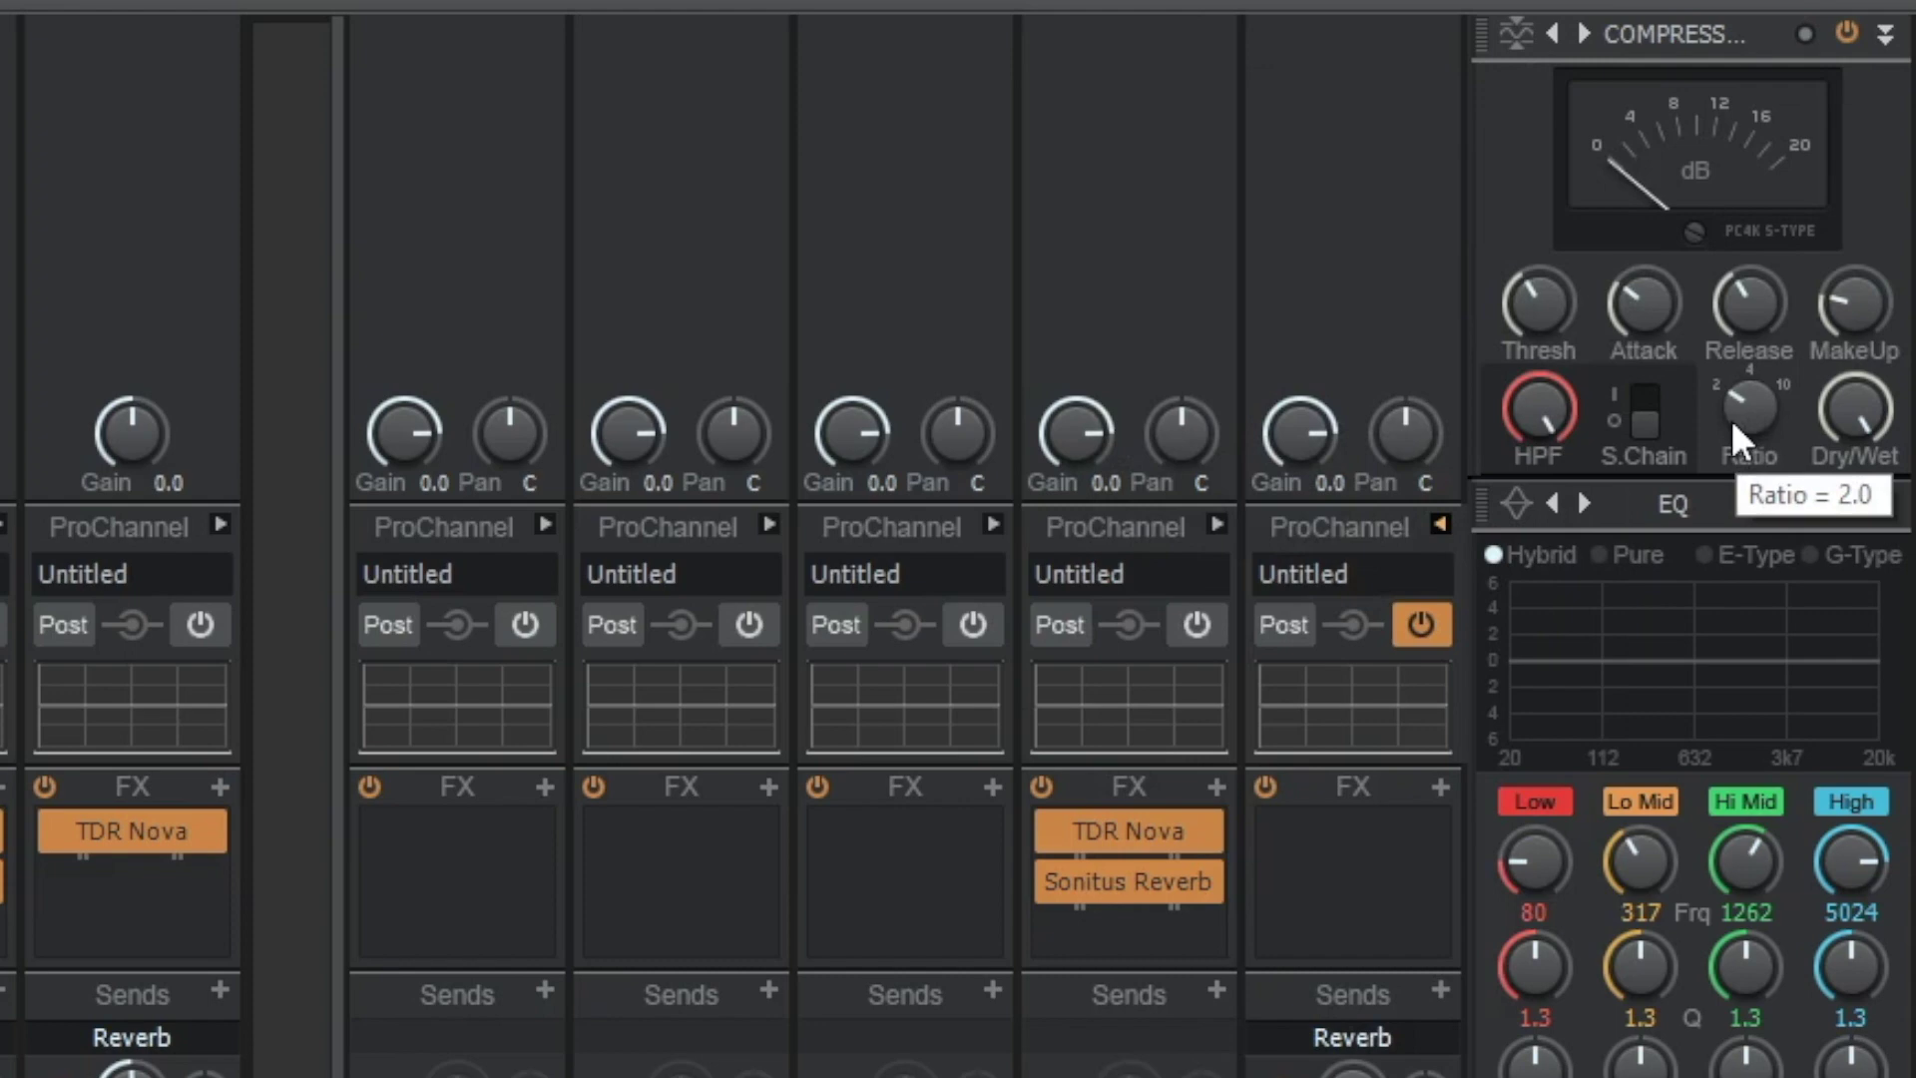
Set the Drums bus compressor's ratio to 4 and attack to 30 ms, and turn its release down to the minimum
click(1733, 420)
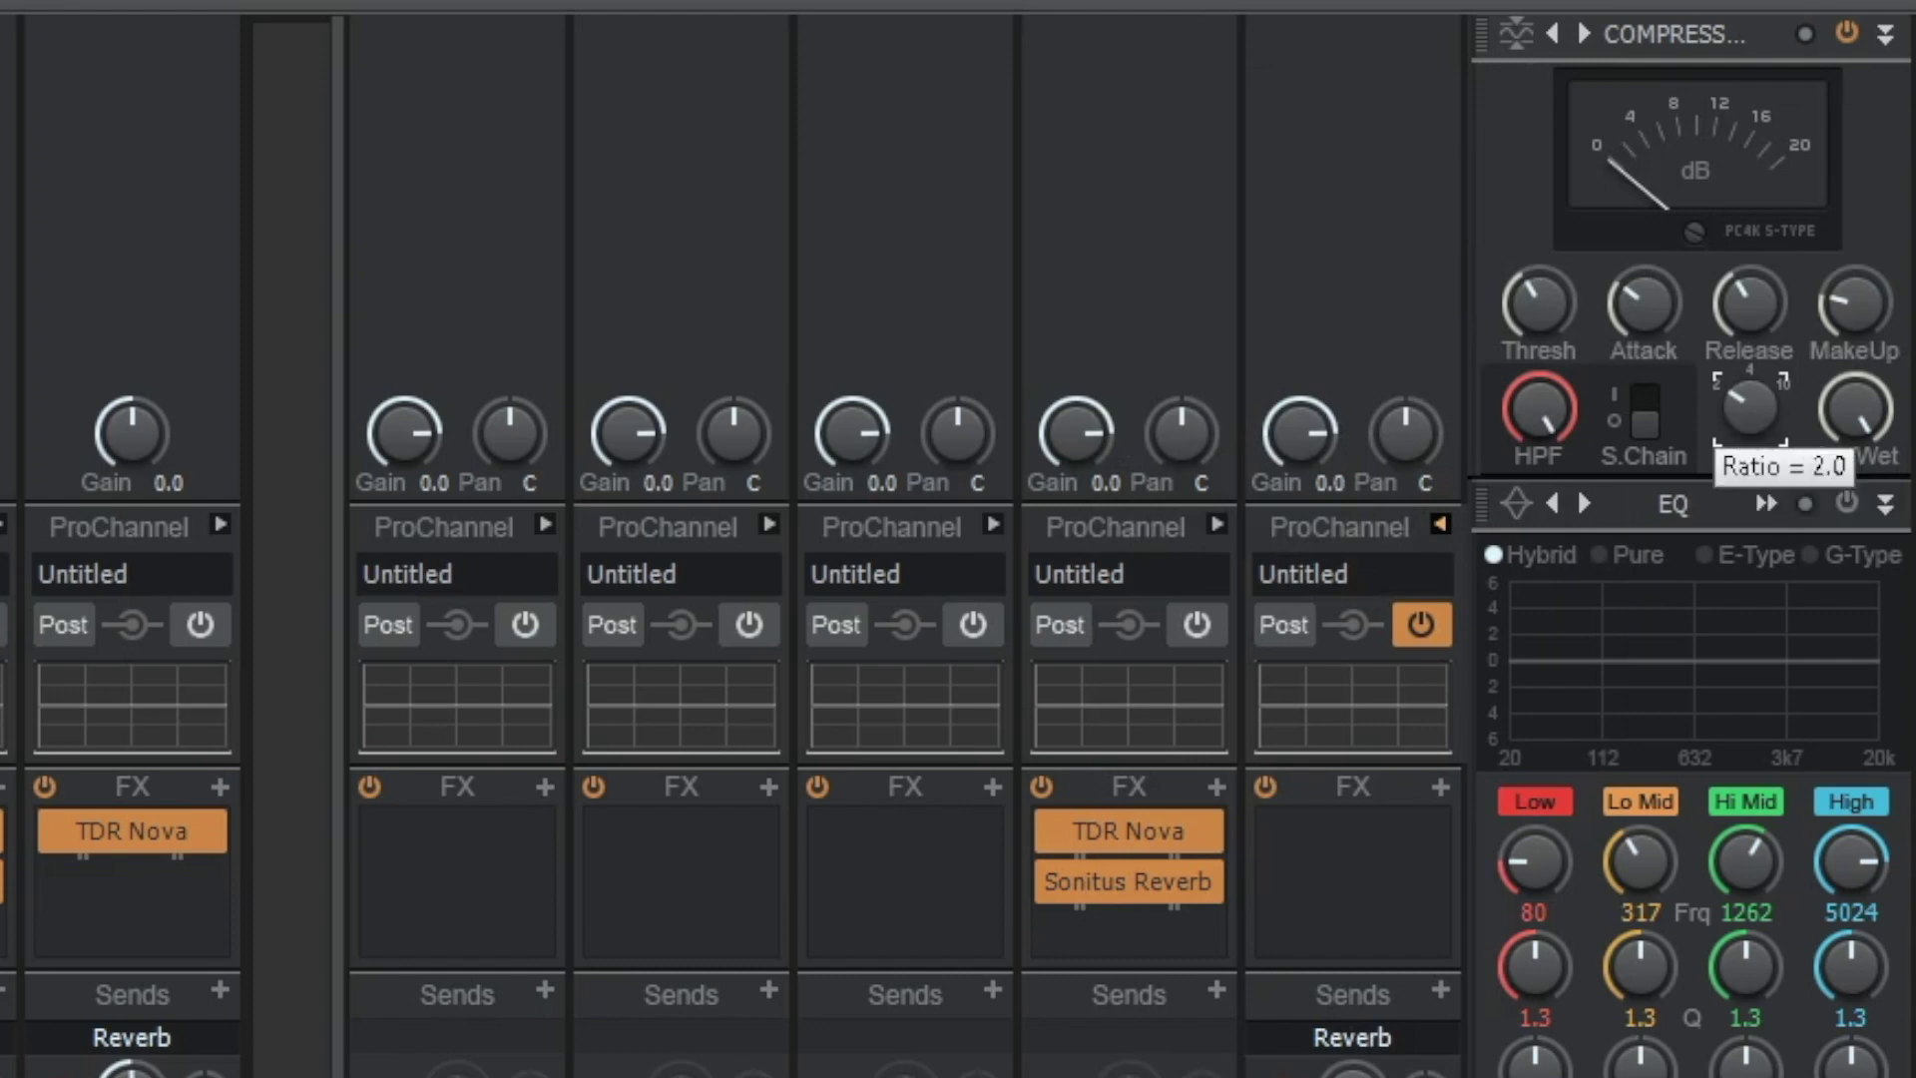
click(1733, 420)
drag(1733, 420, 1733, 419)
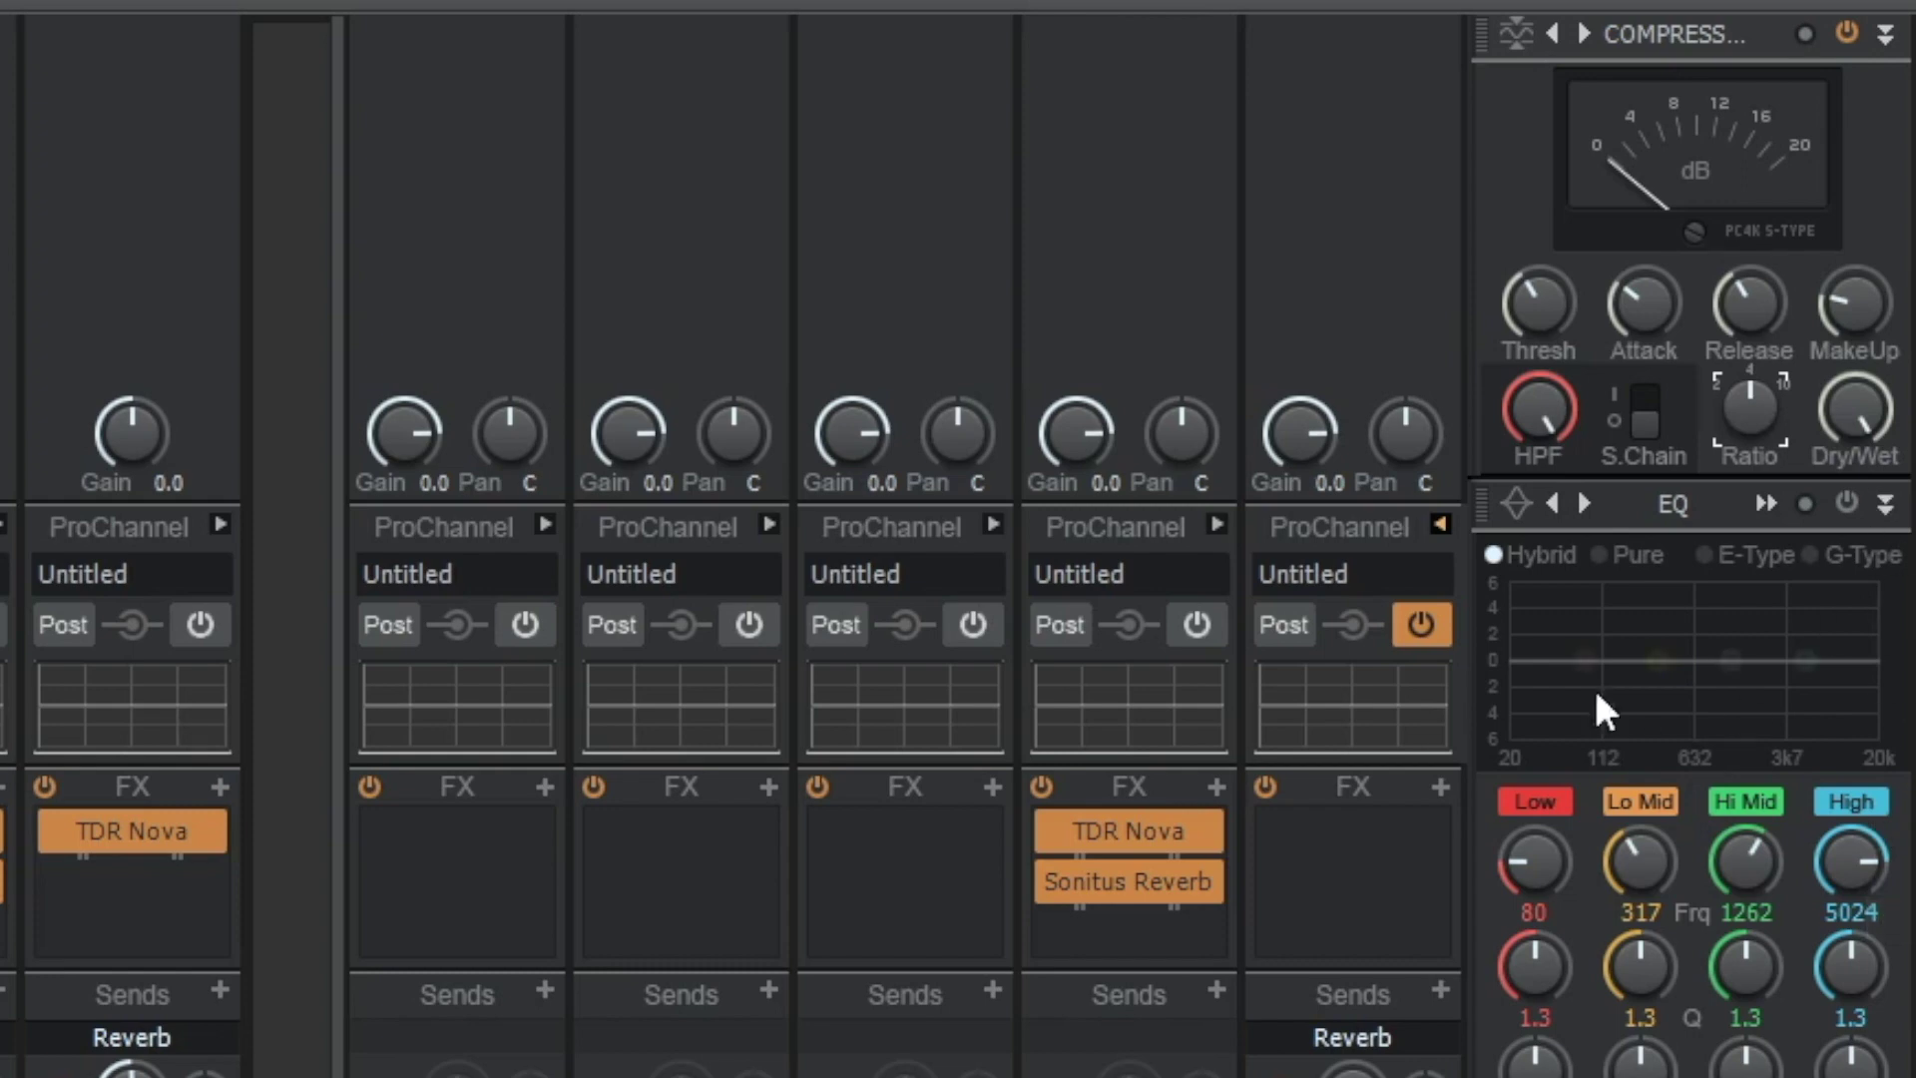
drag(1620, 308, 1620, 260)
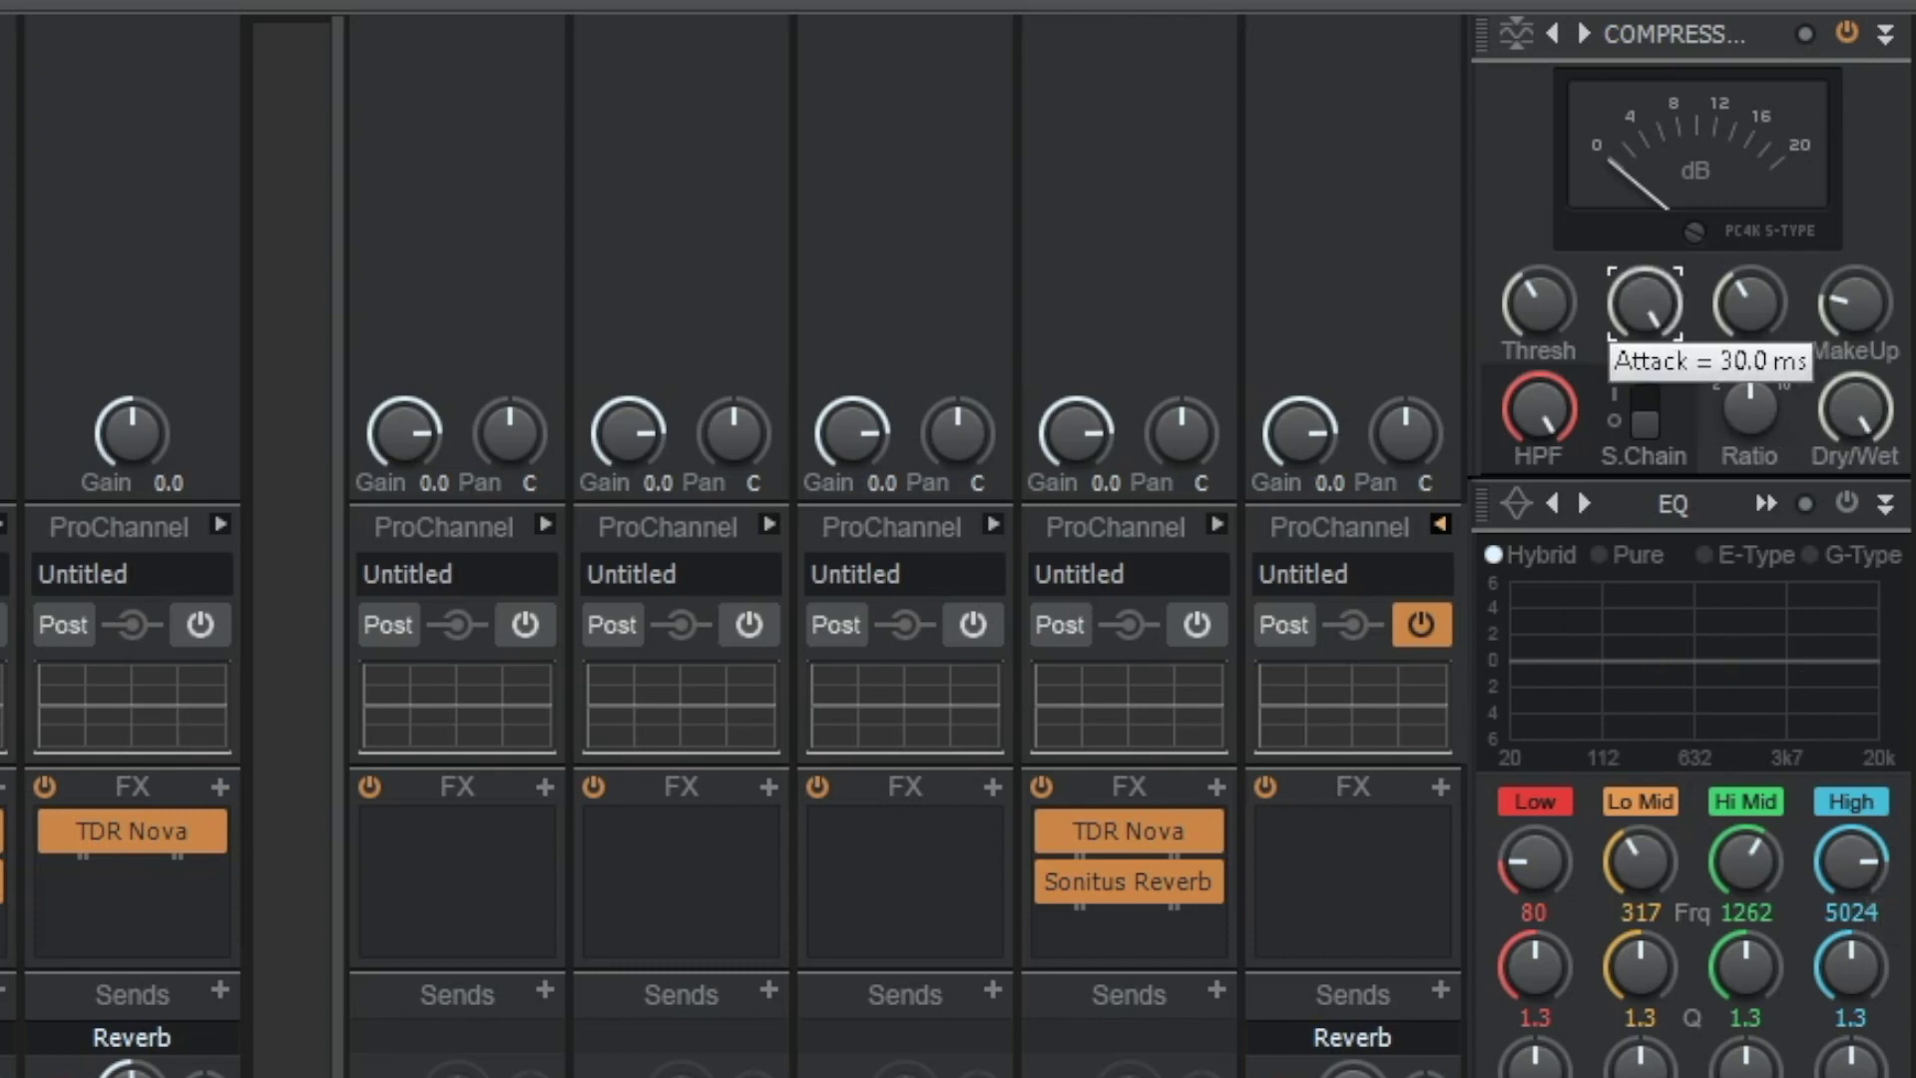
drag(1774, 349, 1774, 409)
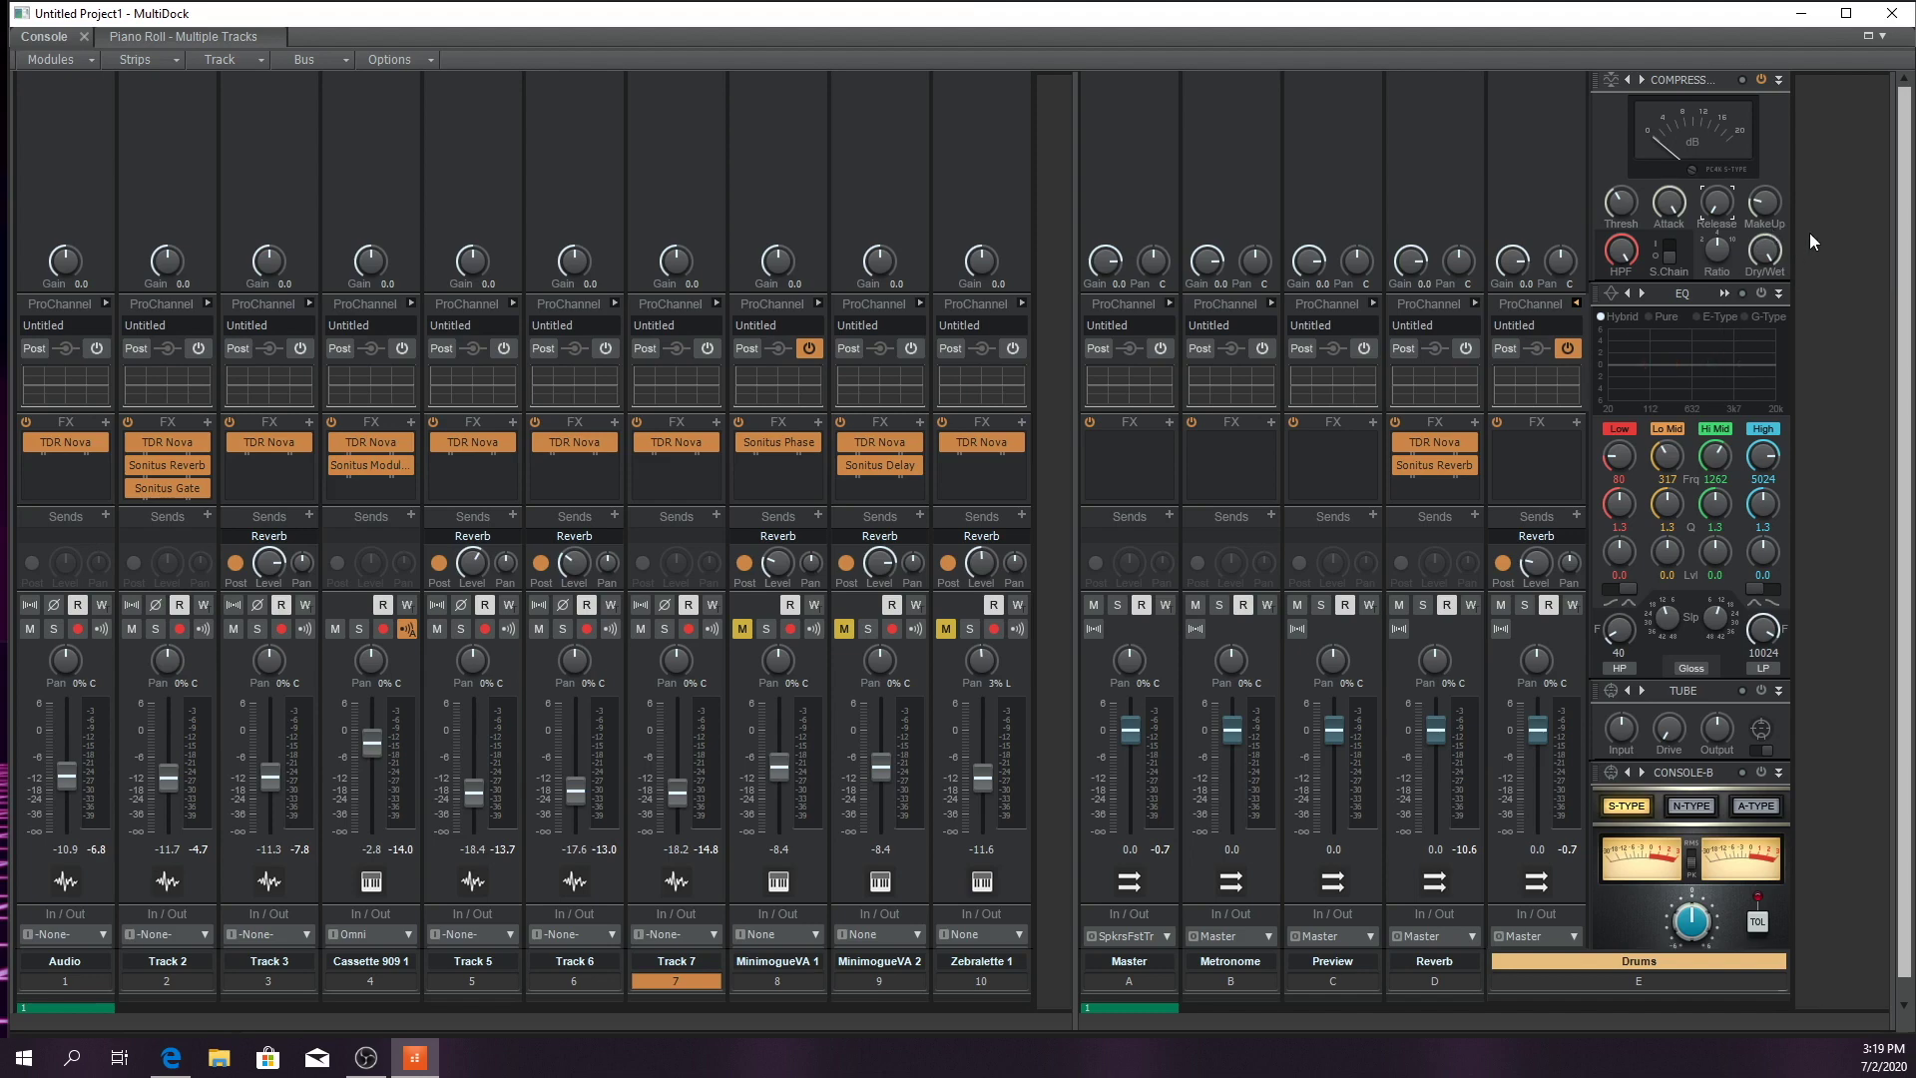
Lower the threshold and reduce the dry/wet mix of the Drums bus compressor while listening to playback
key(space)
drag(1610, 208, 1610, 251)
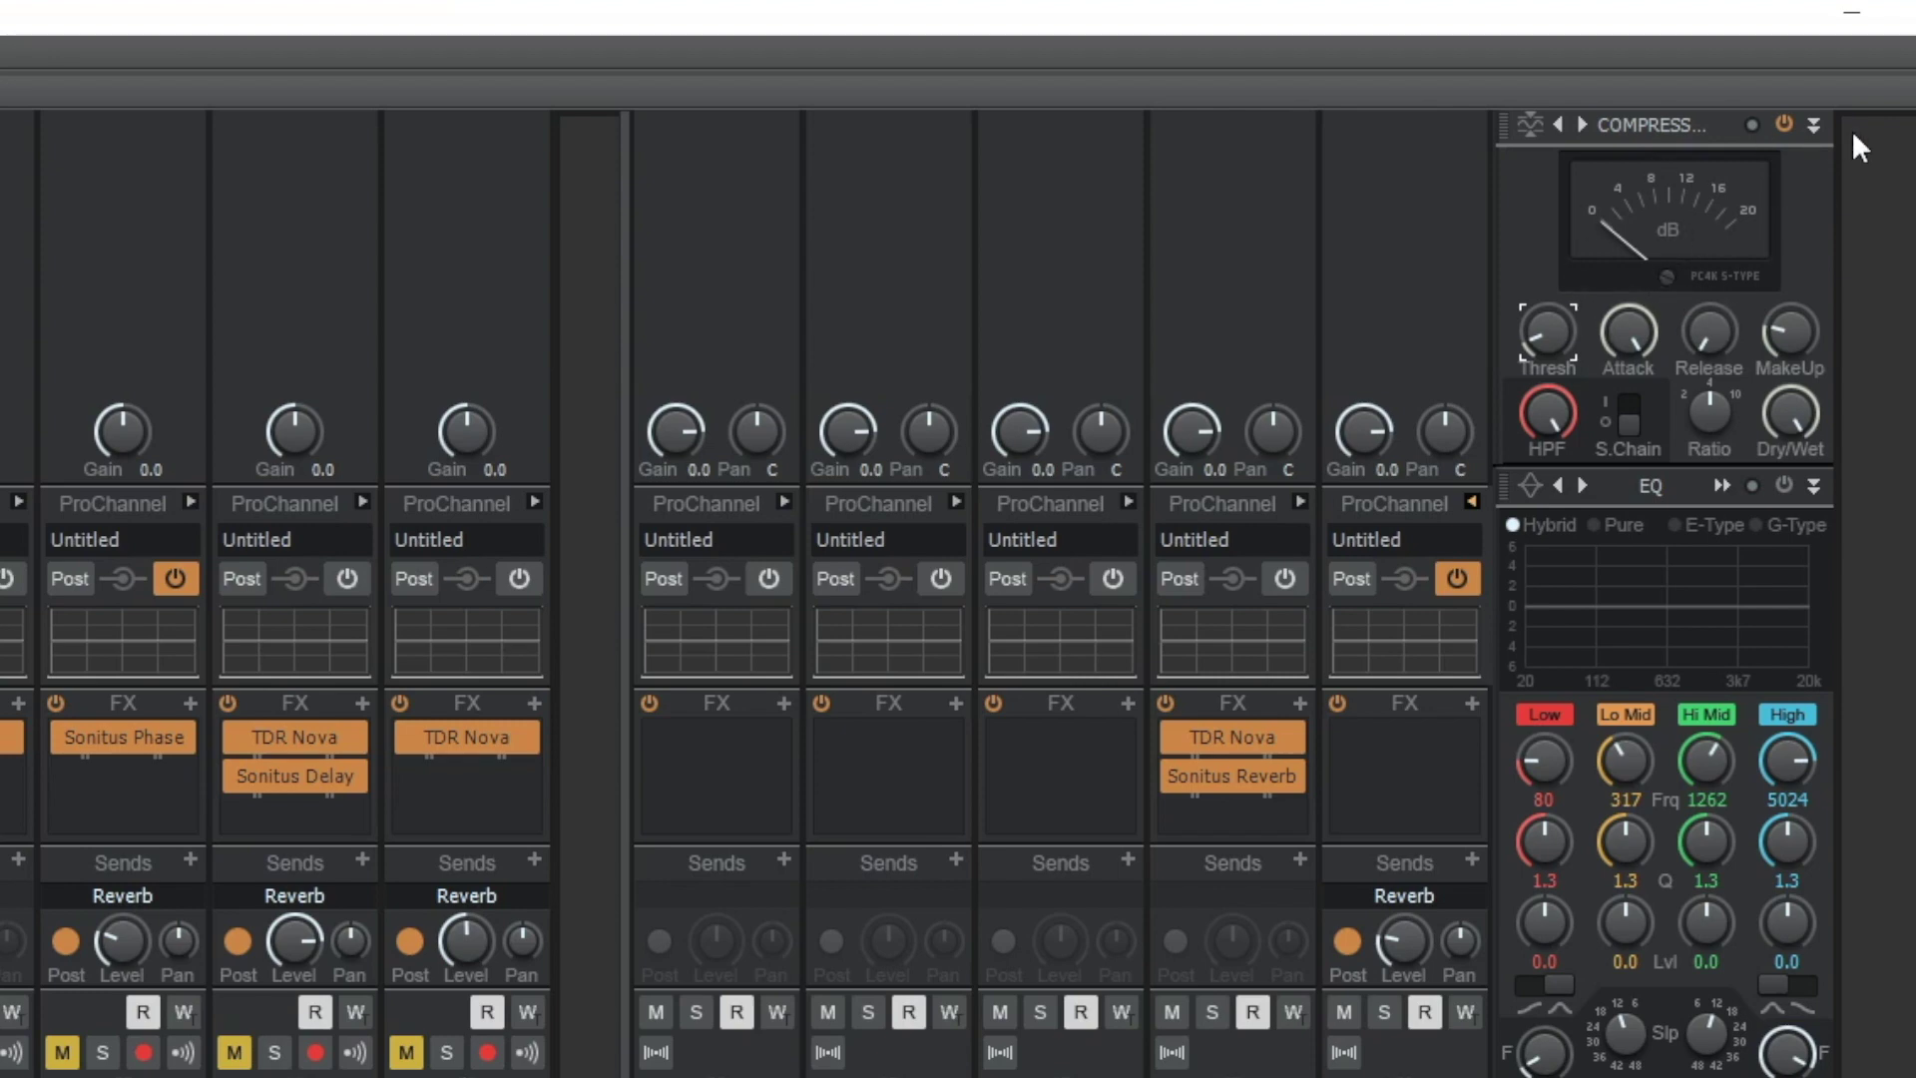
key(space)
mouse_move(1787, 414)
drag(1787, 429, 1787, 491)
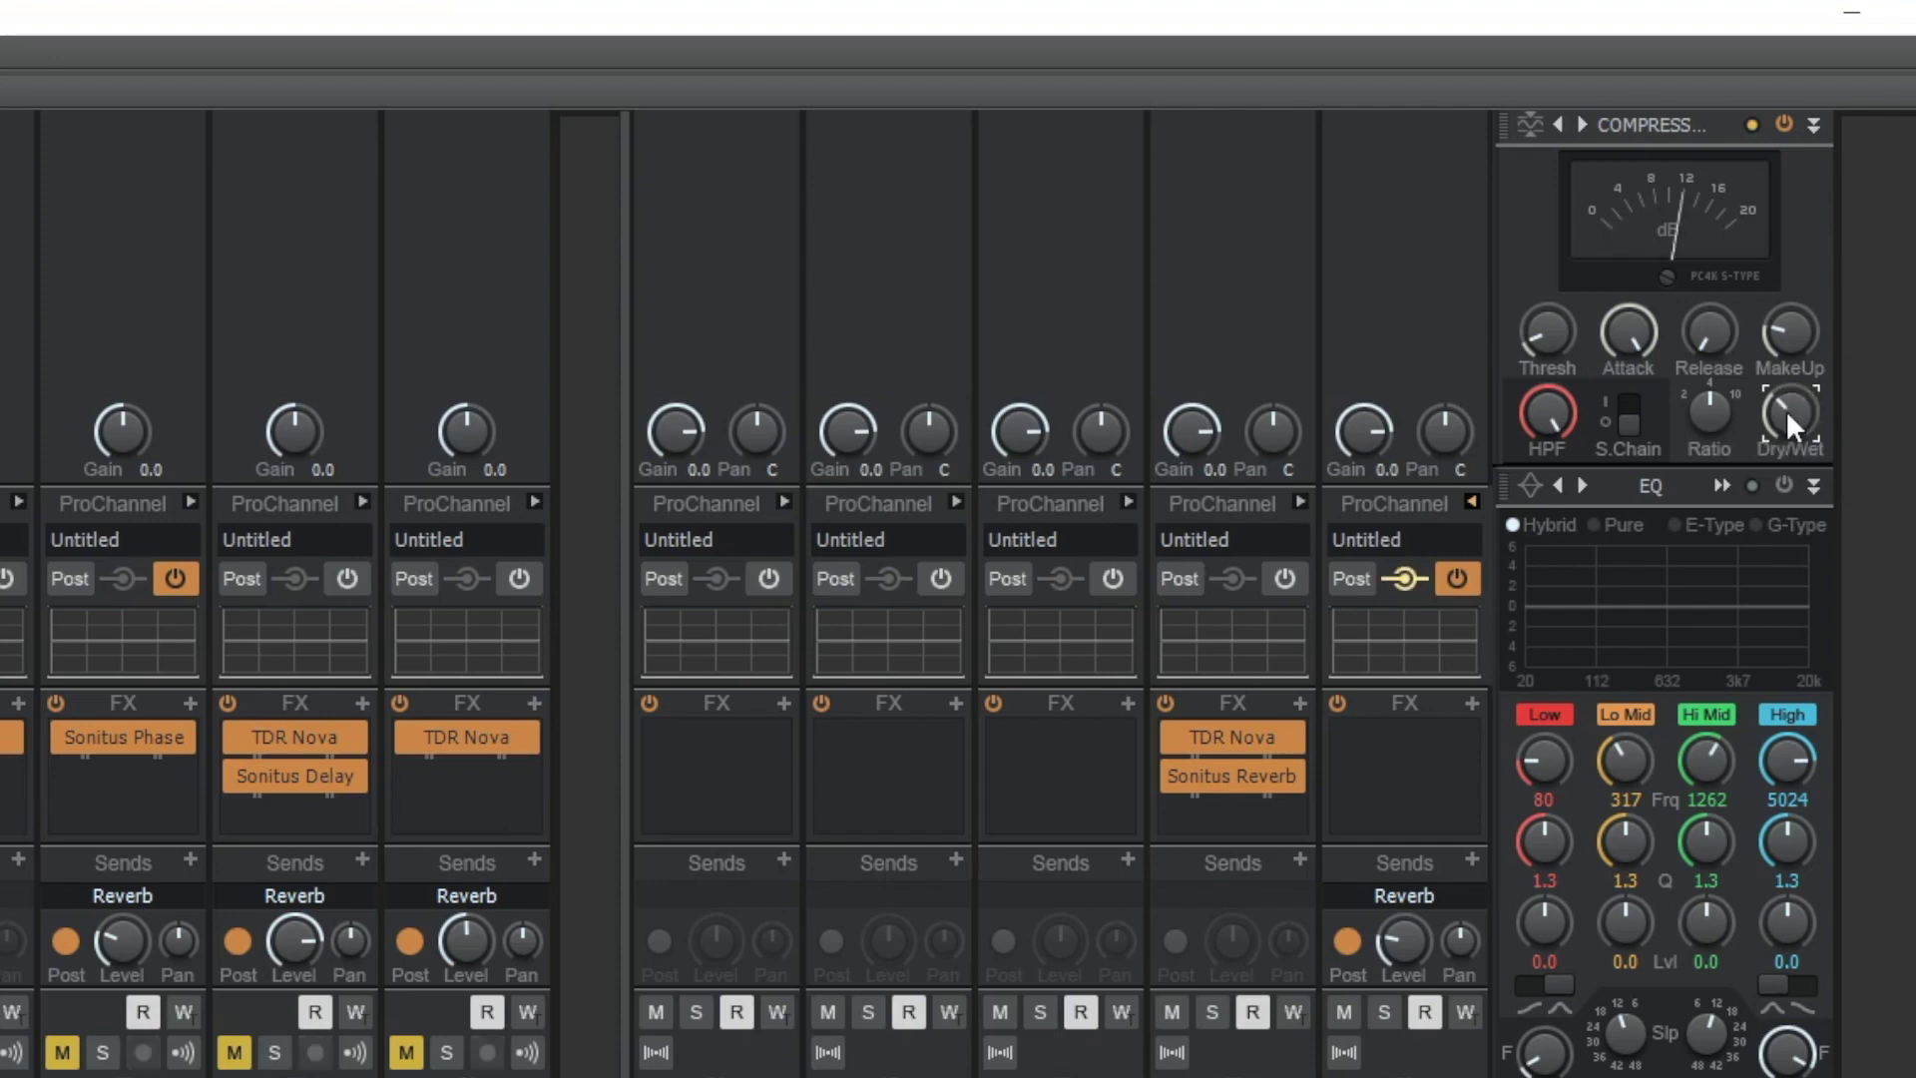
mouse_move(1789, 409)
mouse_down()
mouse_move(1790, 381)
mouse_move(1786, 427)
mouse_up()
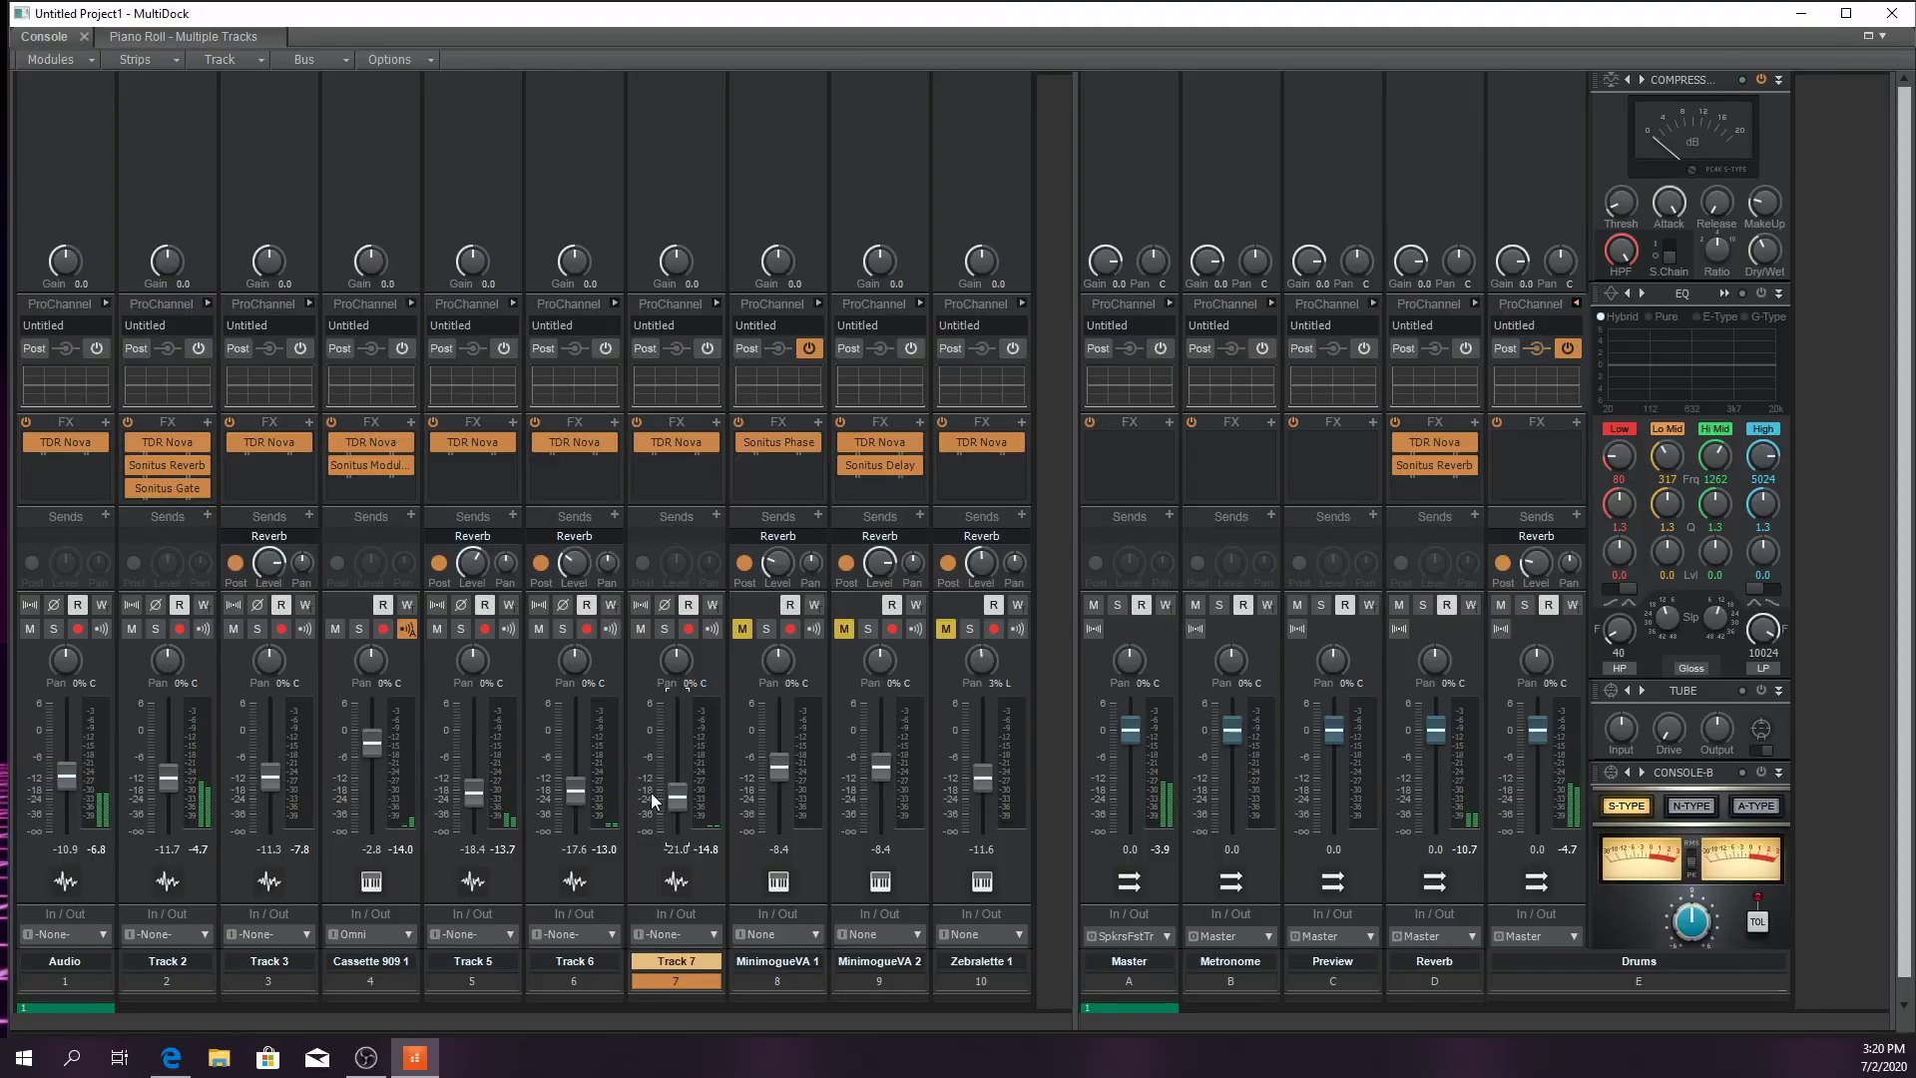
Restart playback to listen to the drum mix with the bus compression applied
key(space)
mouse_move(666, 712)
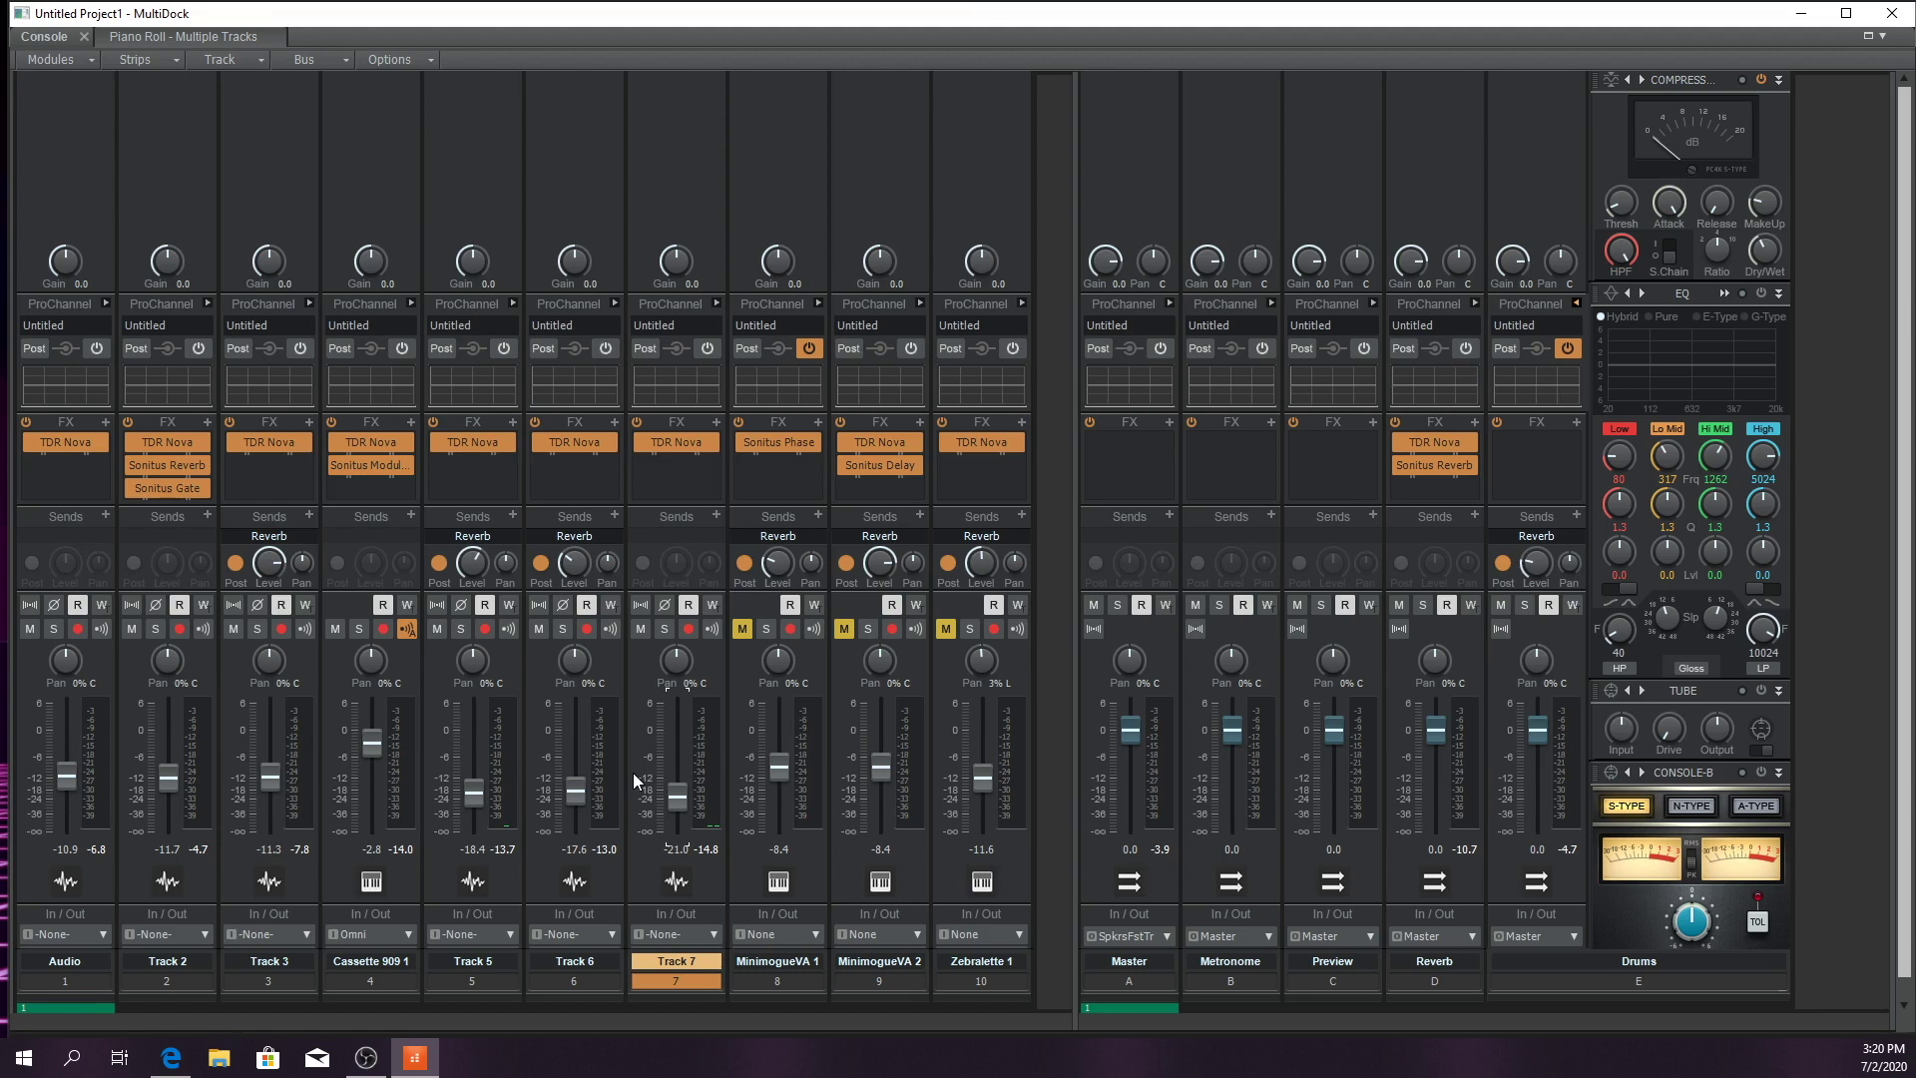
key(space)
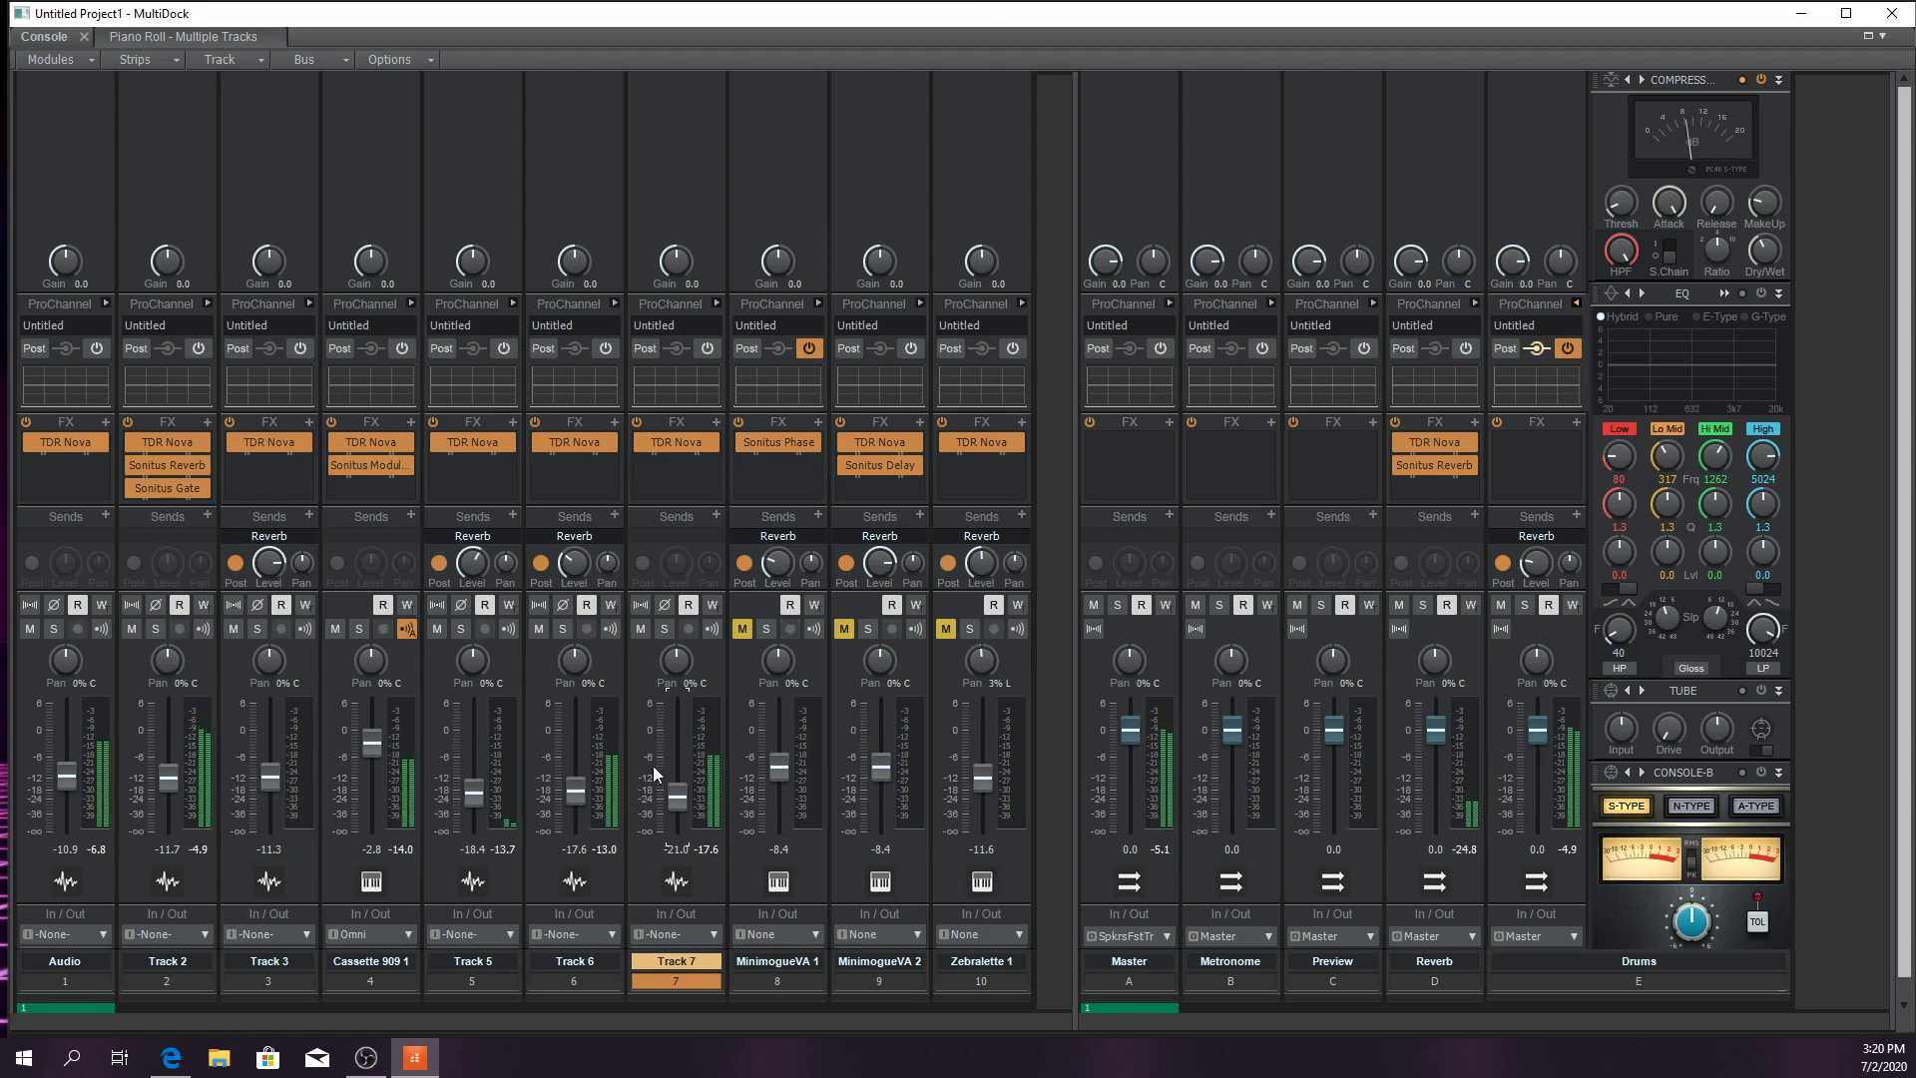
key(space)
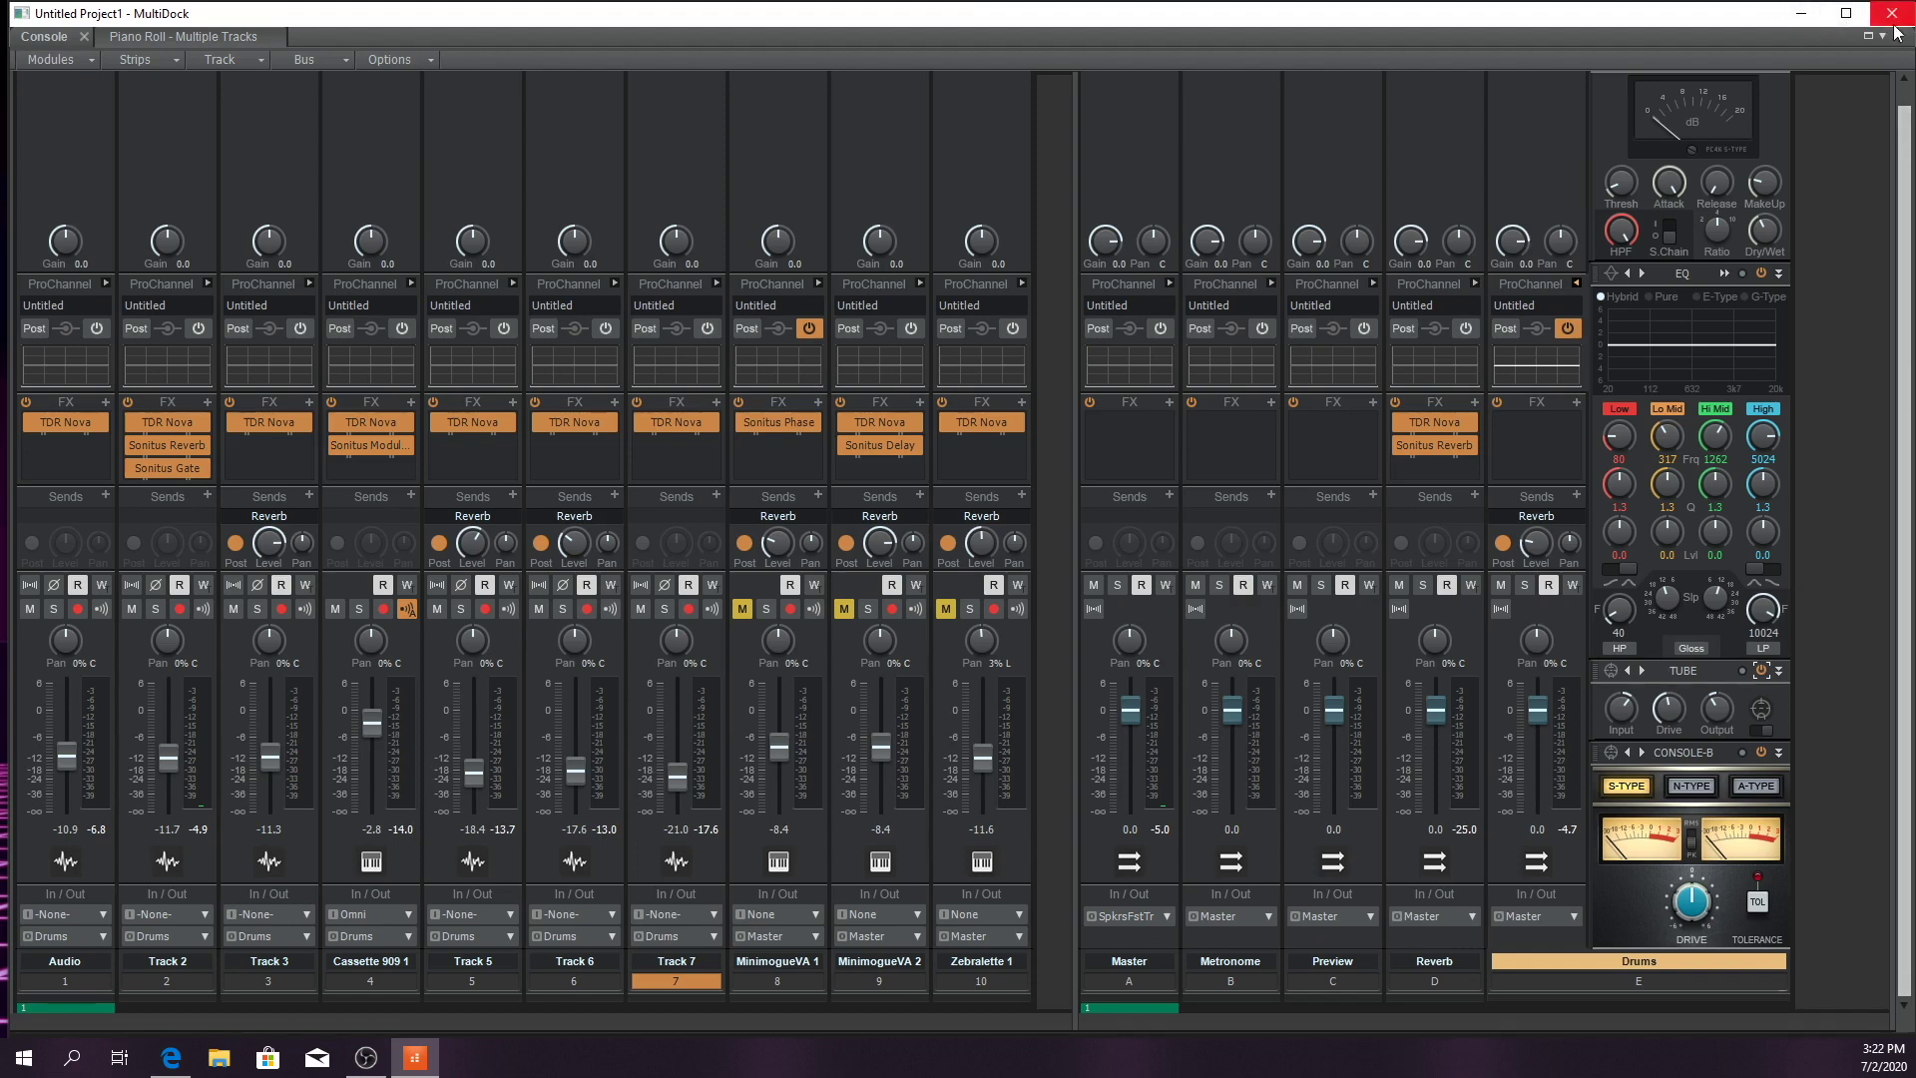
Close the Piano Roll and Console views, and unmute the MinimogueVA 1, MinimogueVA 2 and Zebralette 1 tracks
click(277, 36)
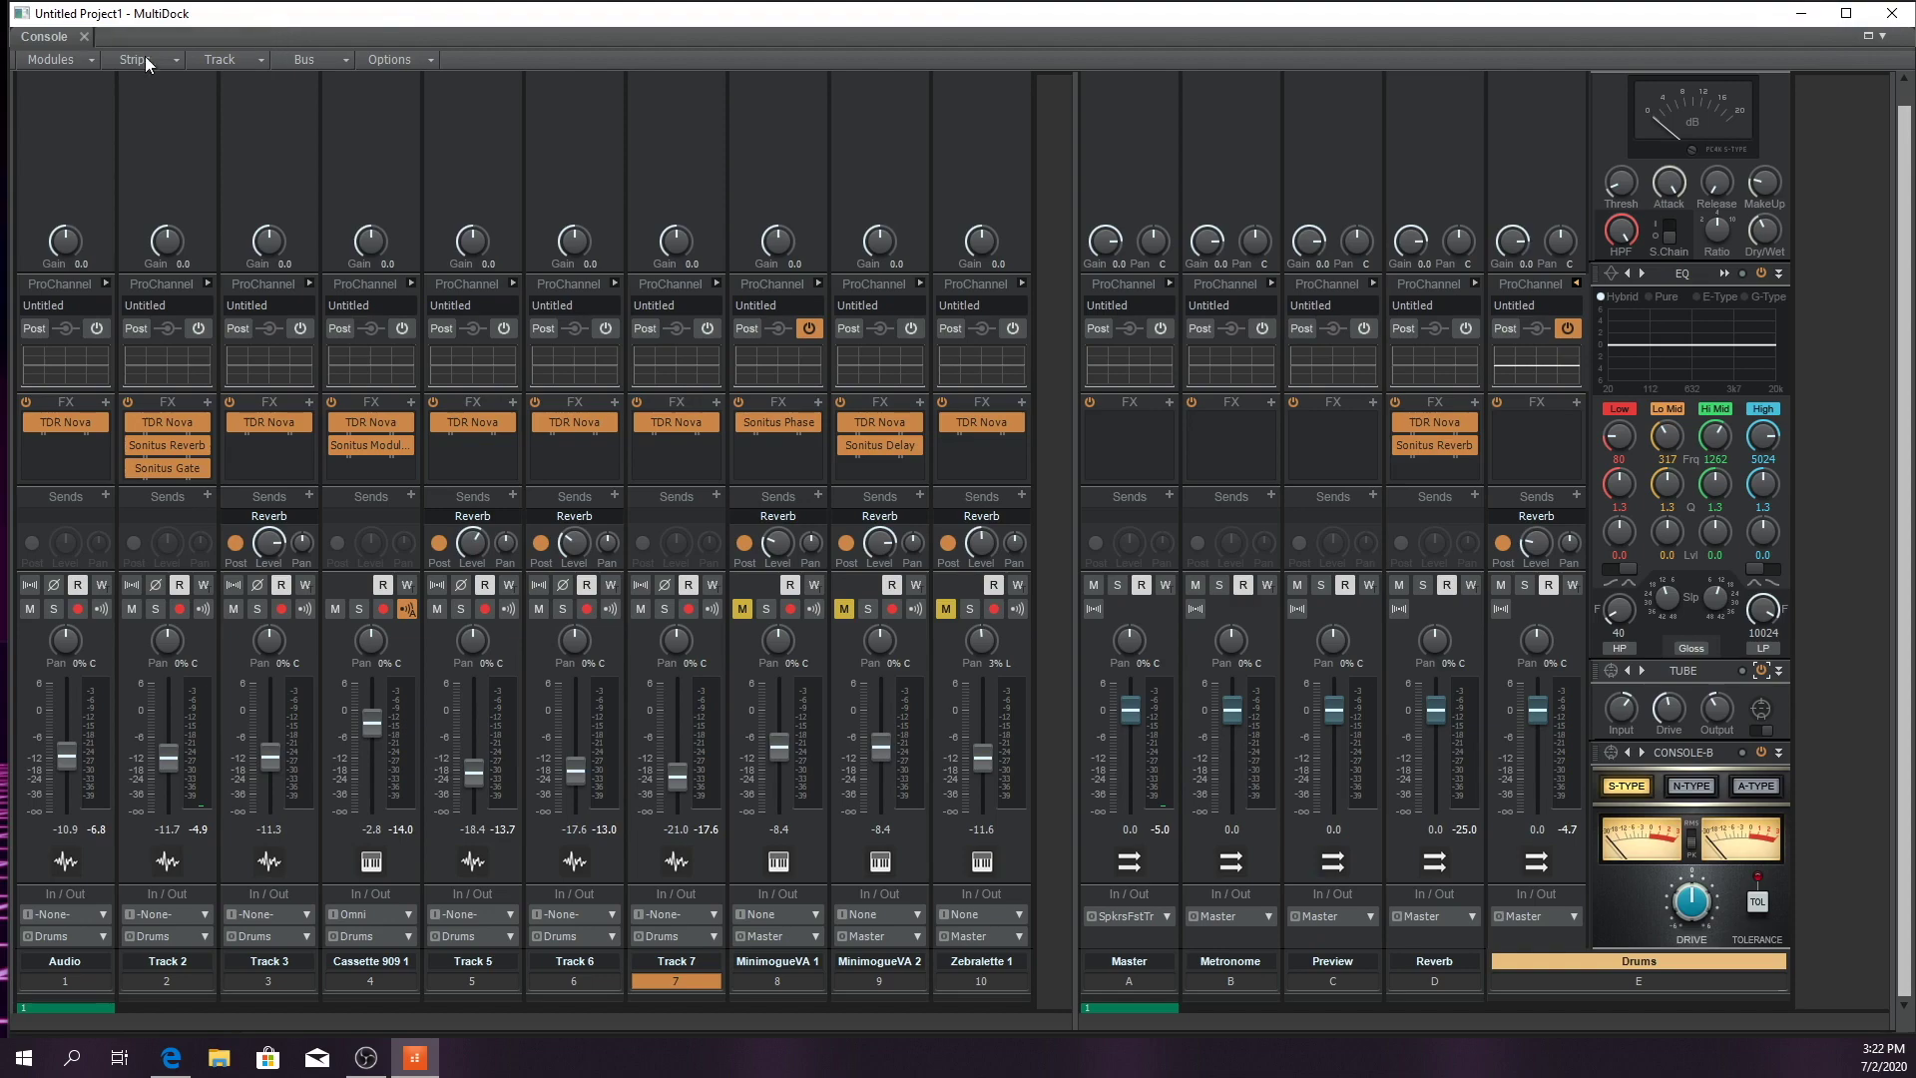
click(84, 36)
click(427, 509)
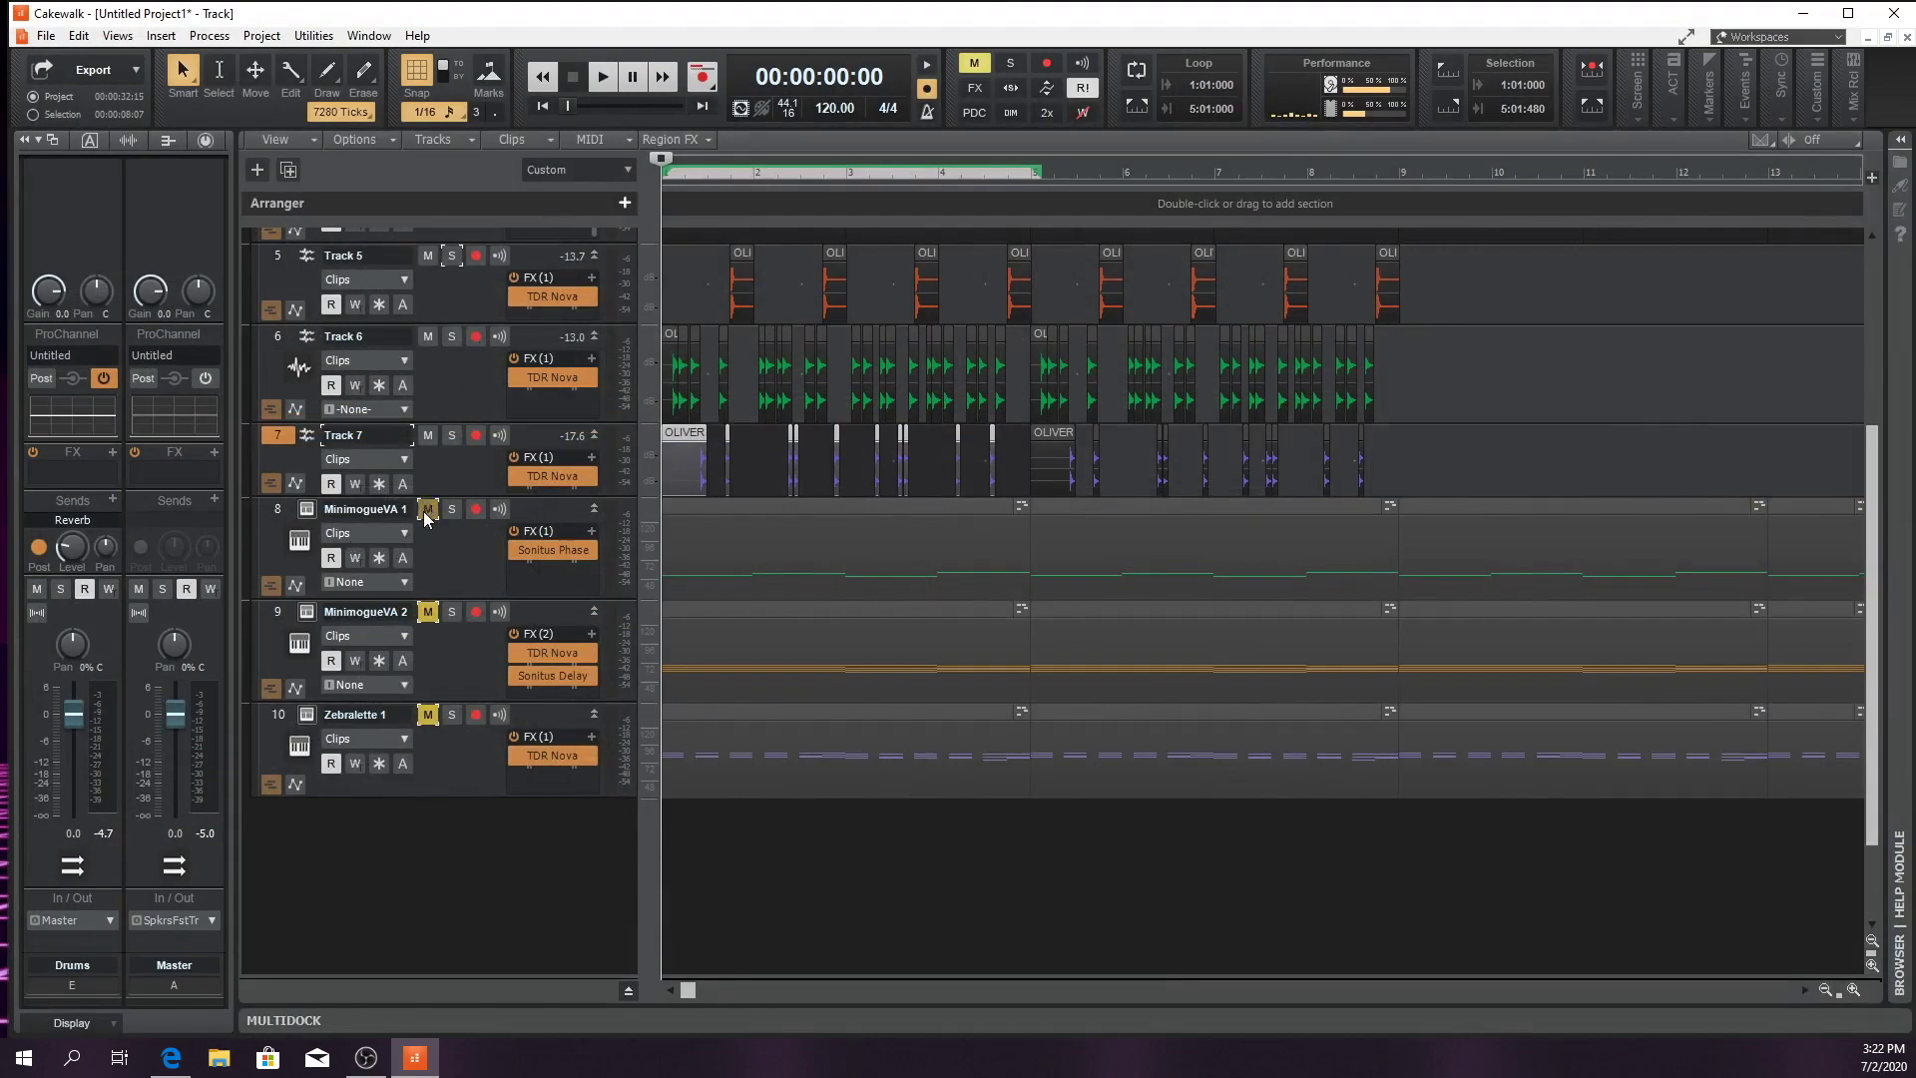
click(427, 611)
click(427, 714)
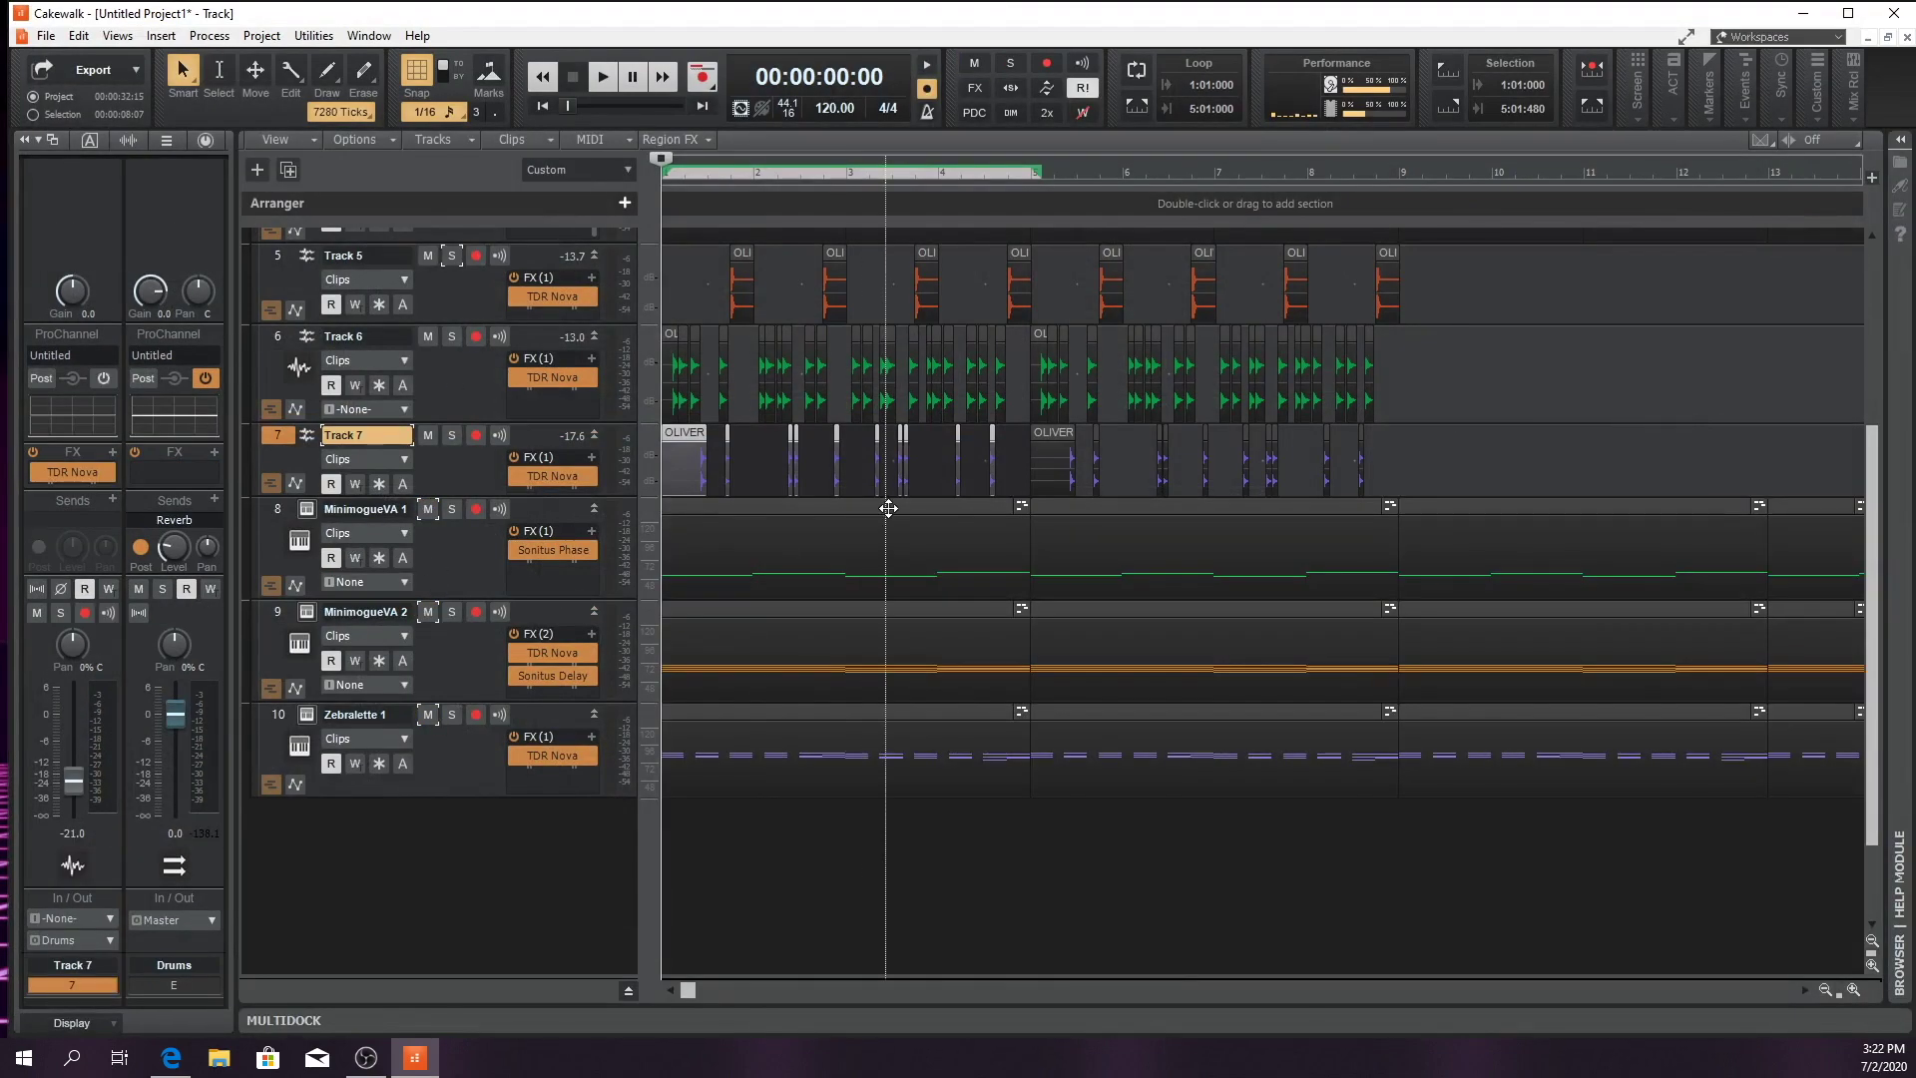
Play the project with the synth tracks included and look over the full track list
key(space)
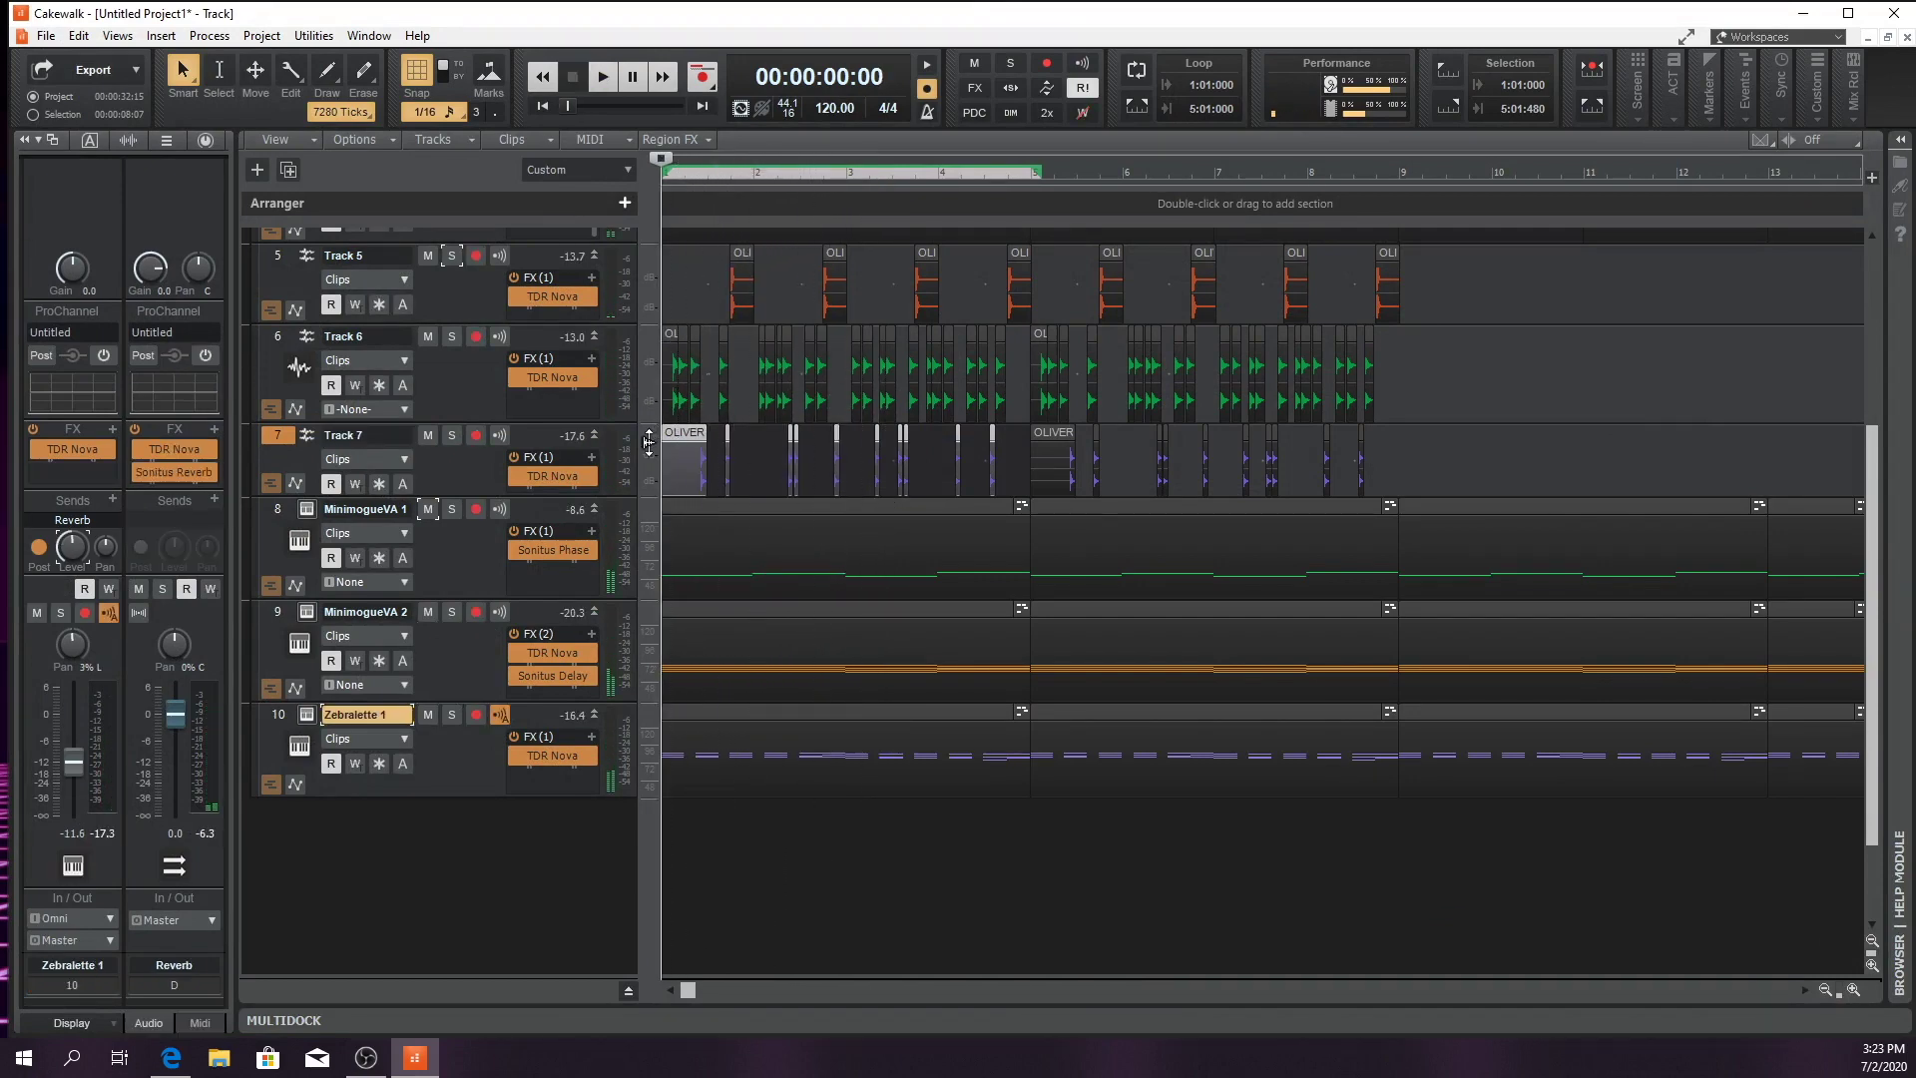
scroll(728, 369, down, 3)
scroll(729, 370, up, 4)
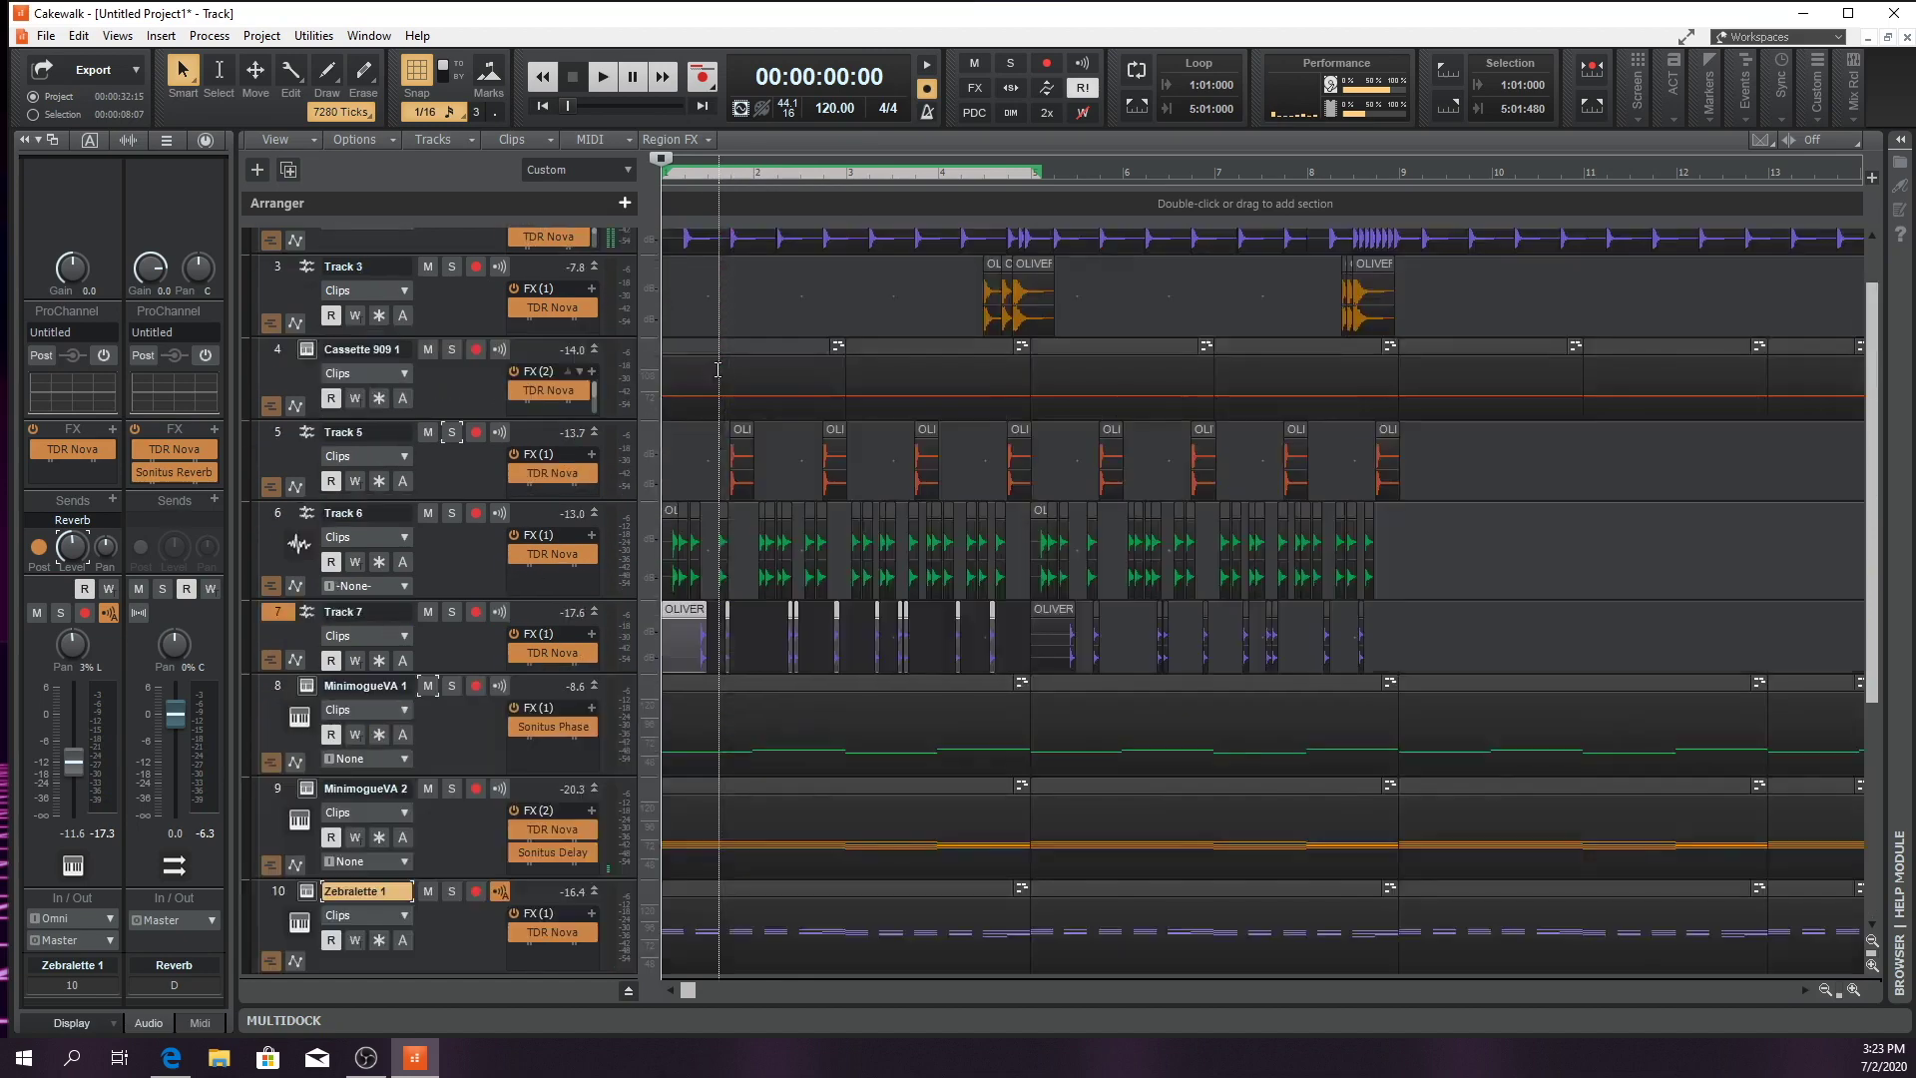
scroll(714, 379, down, 4)
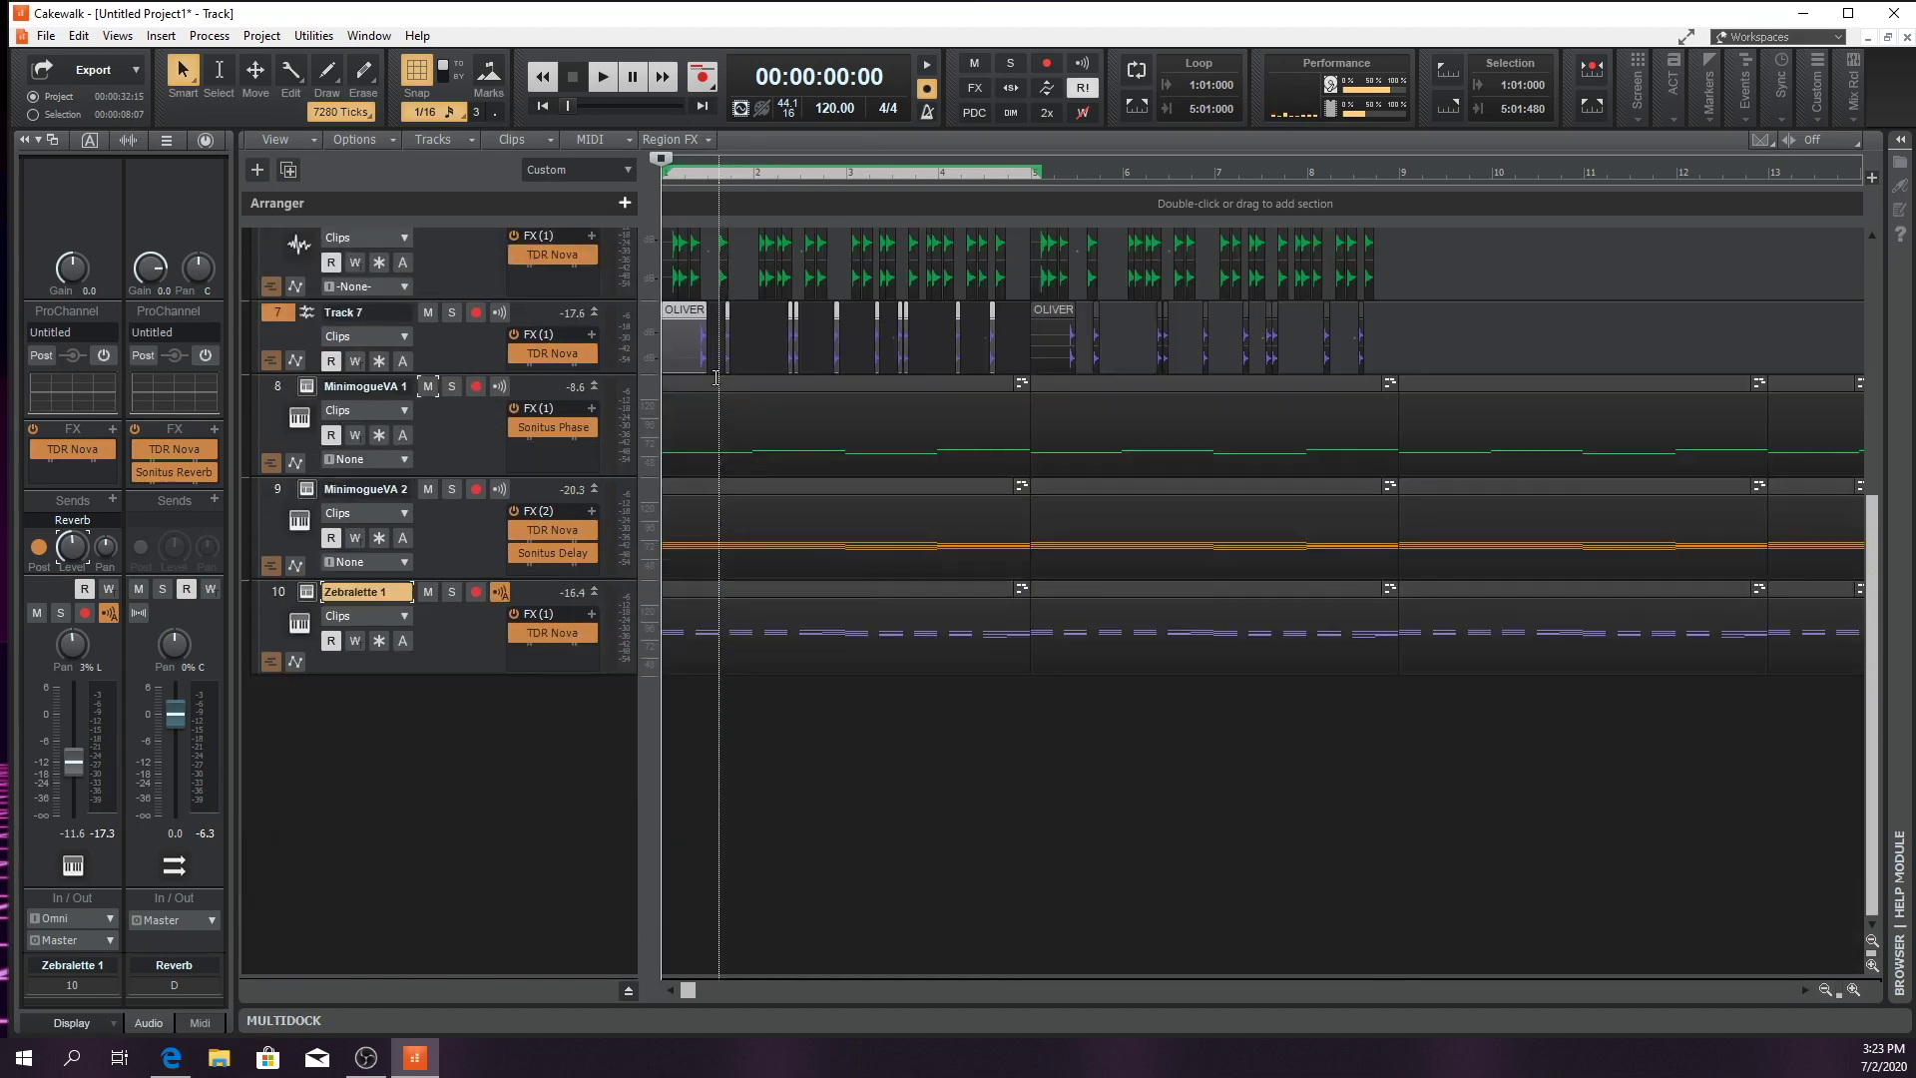
Show the Console view again and rename the Audio track as Kick
click(477, 435)
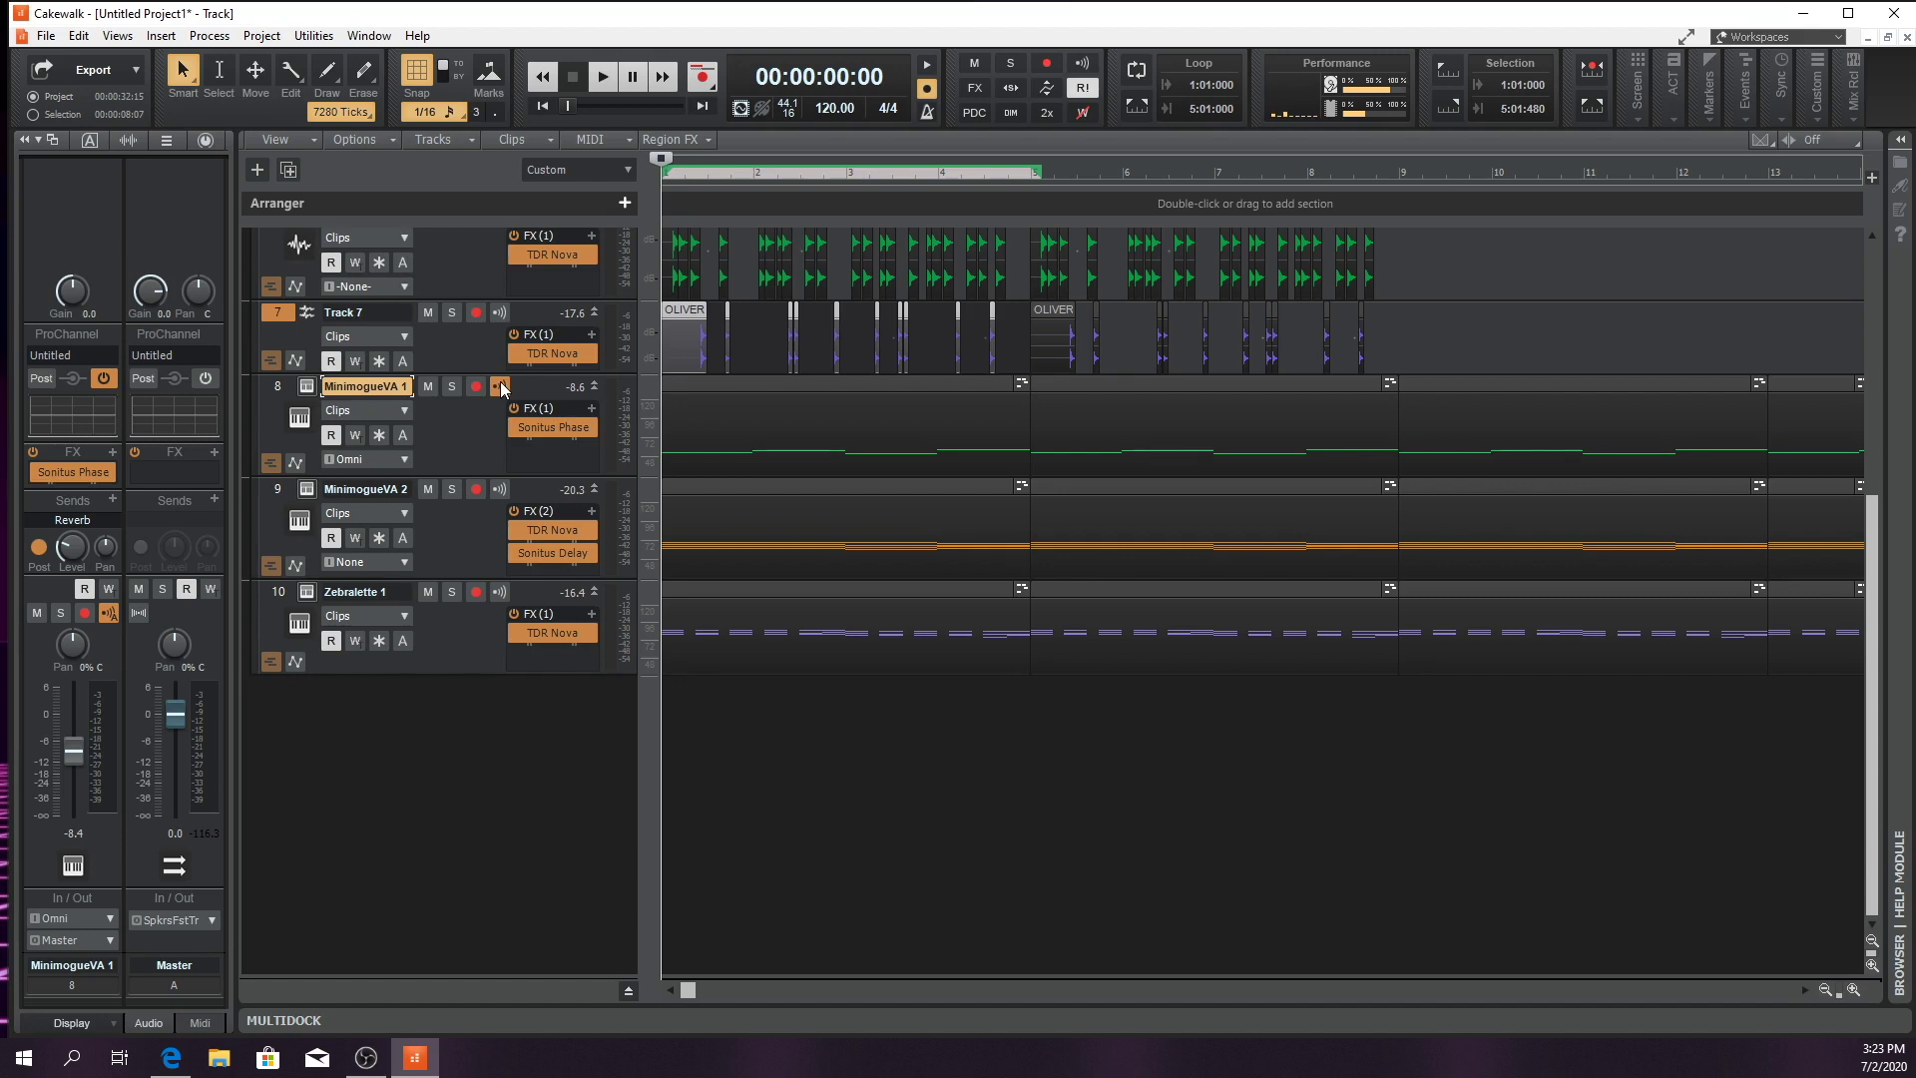
click(118, 35)
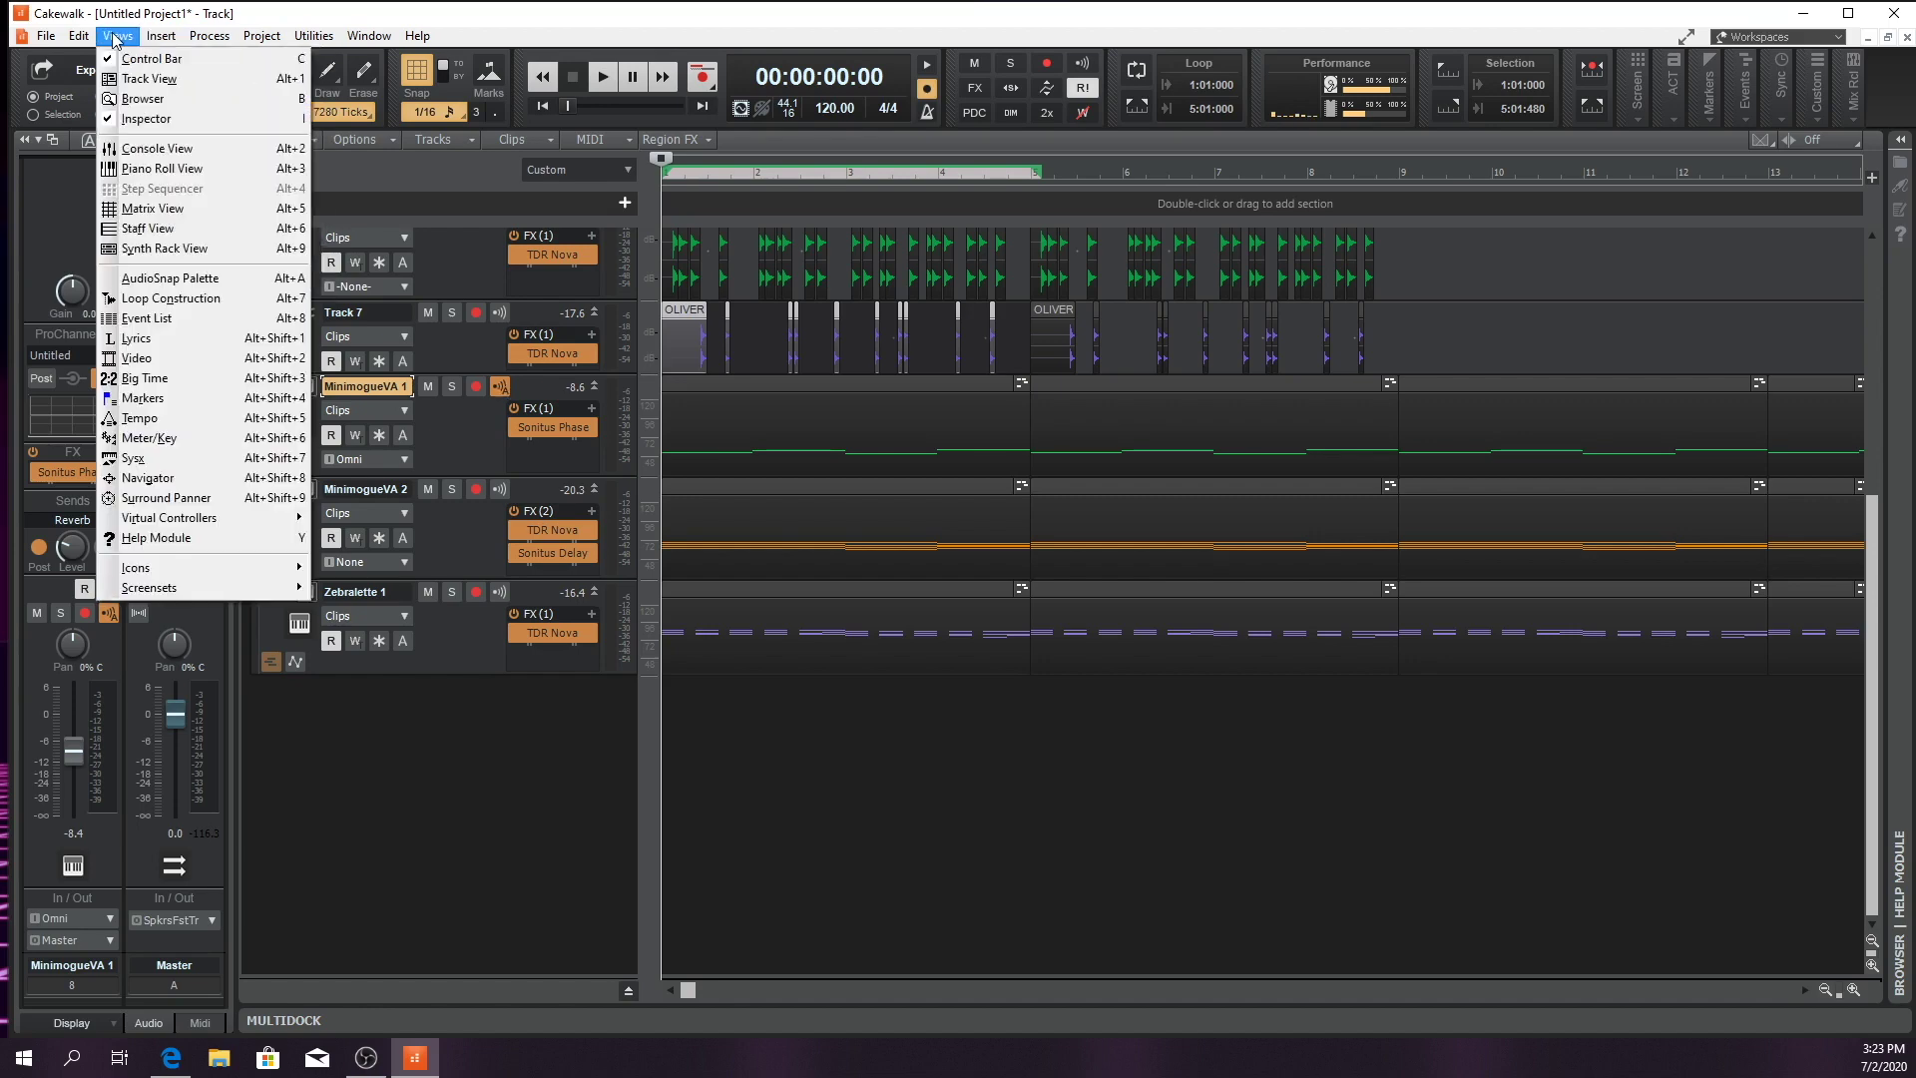
click(150, 148)
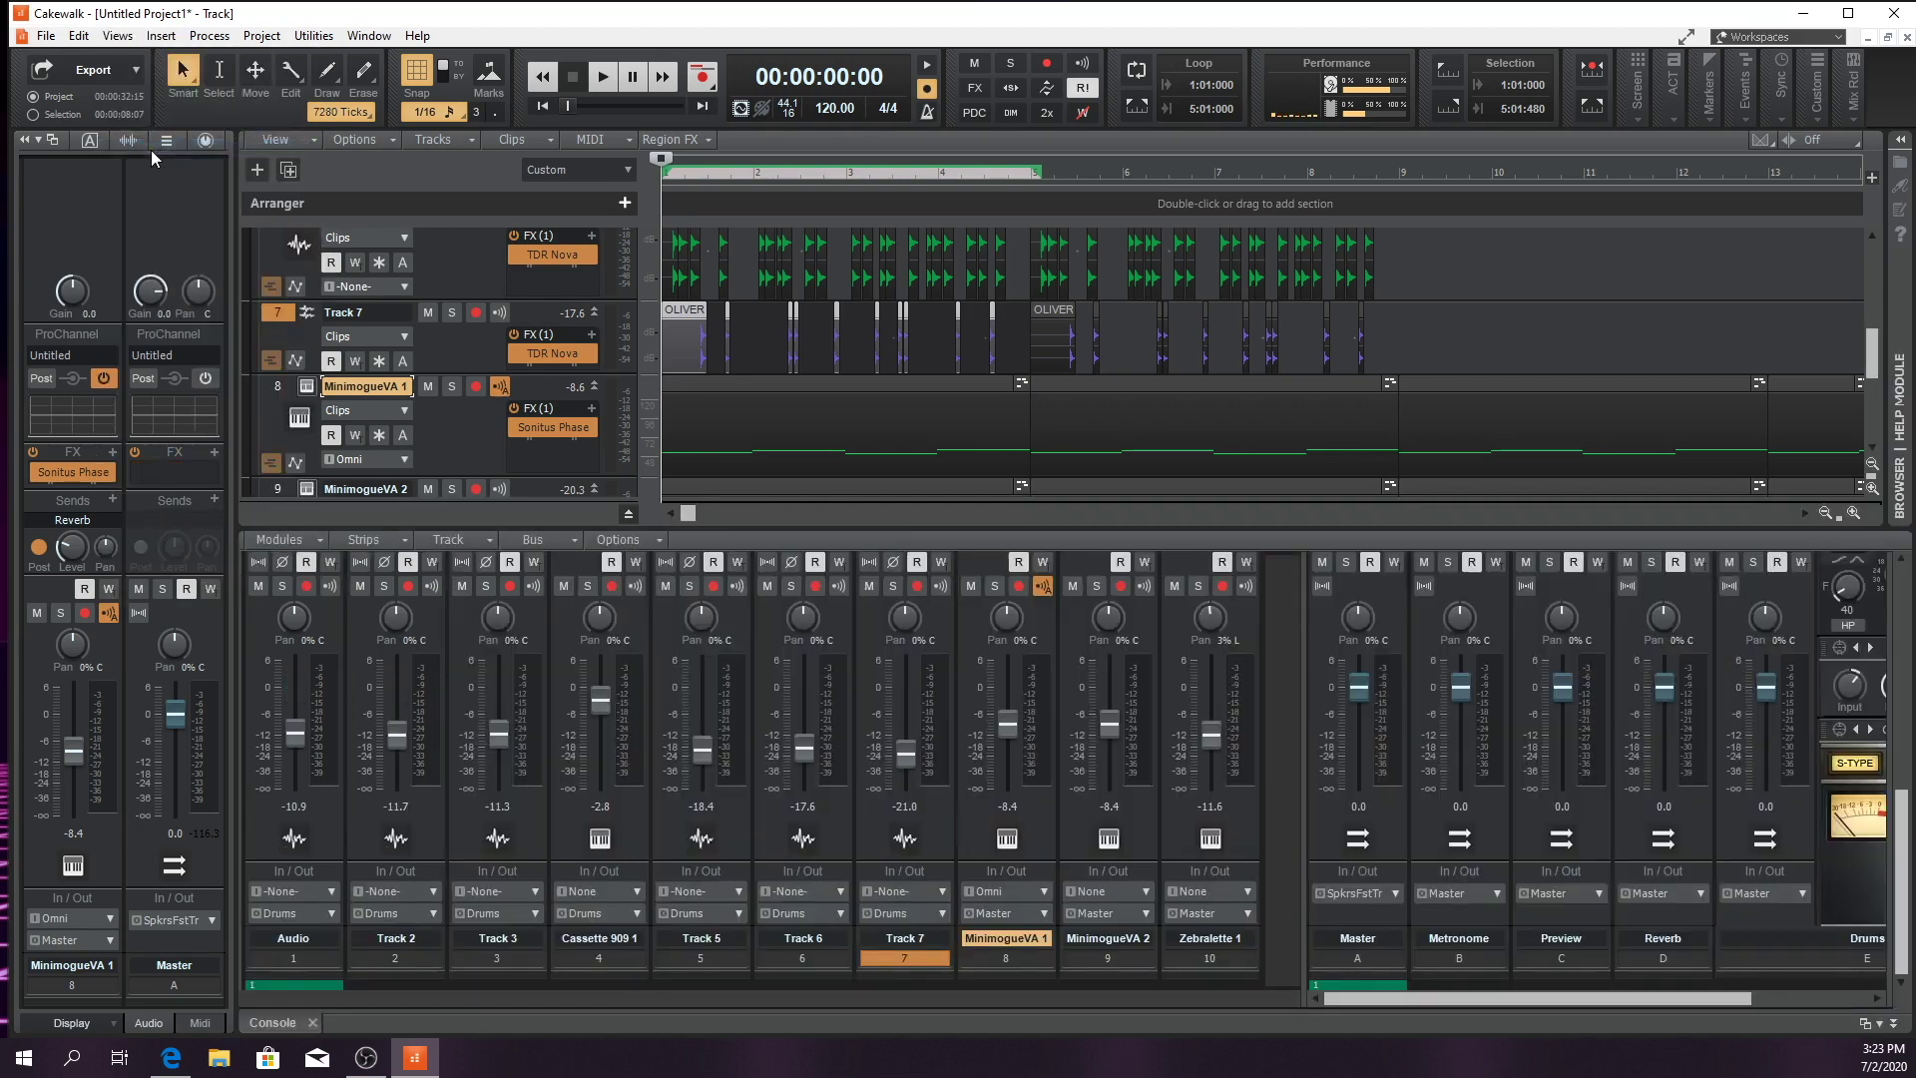
click(303, 940)
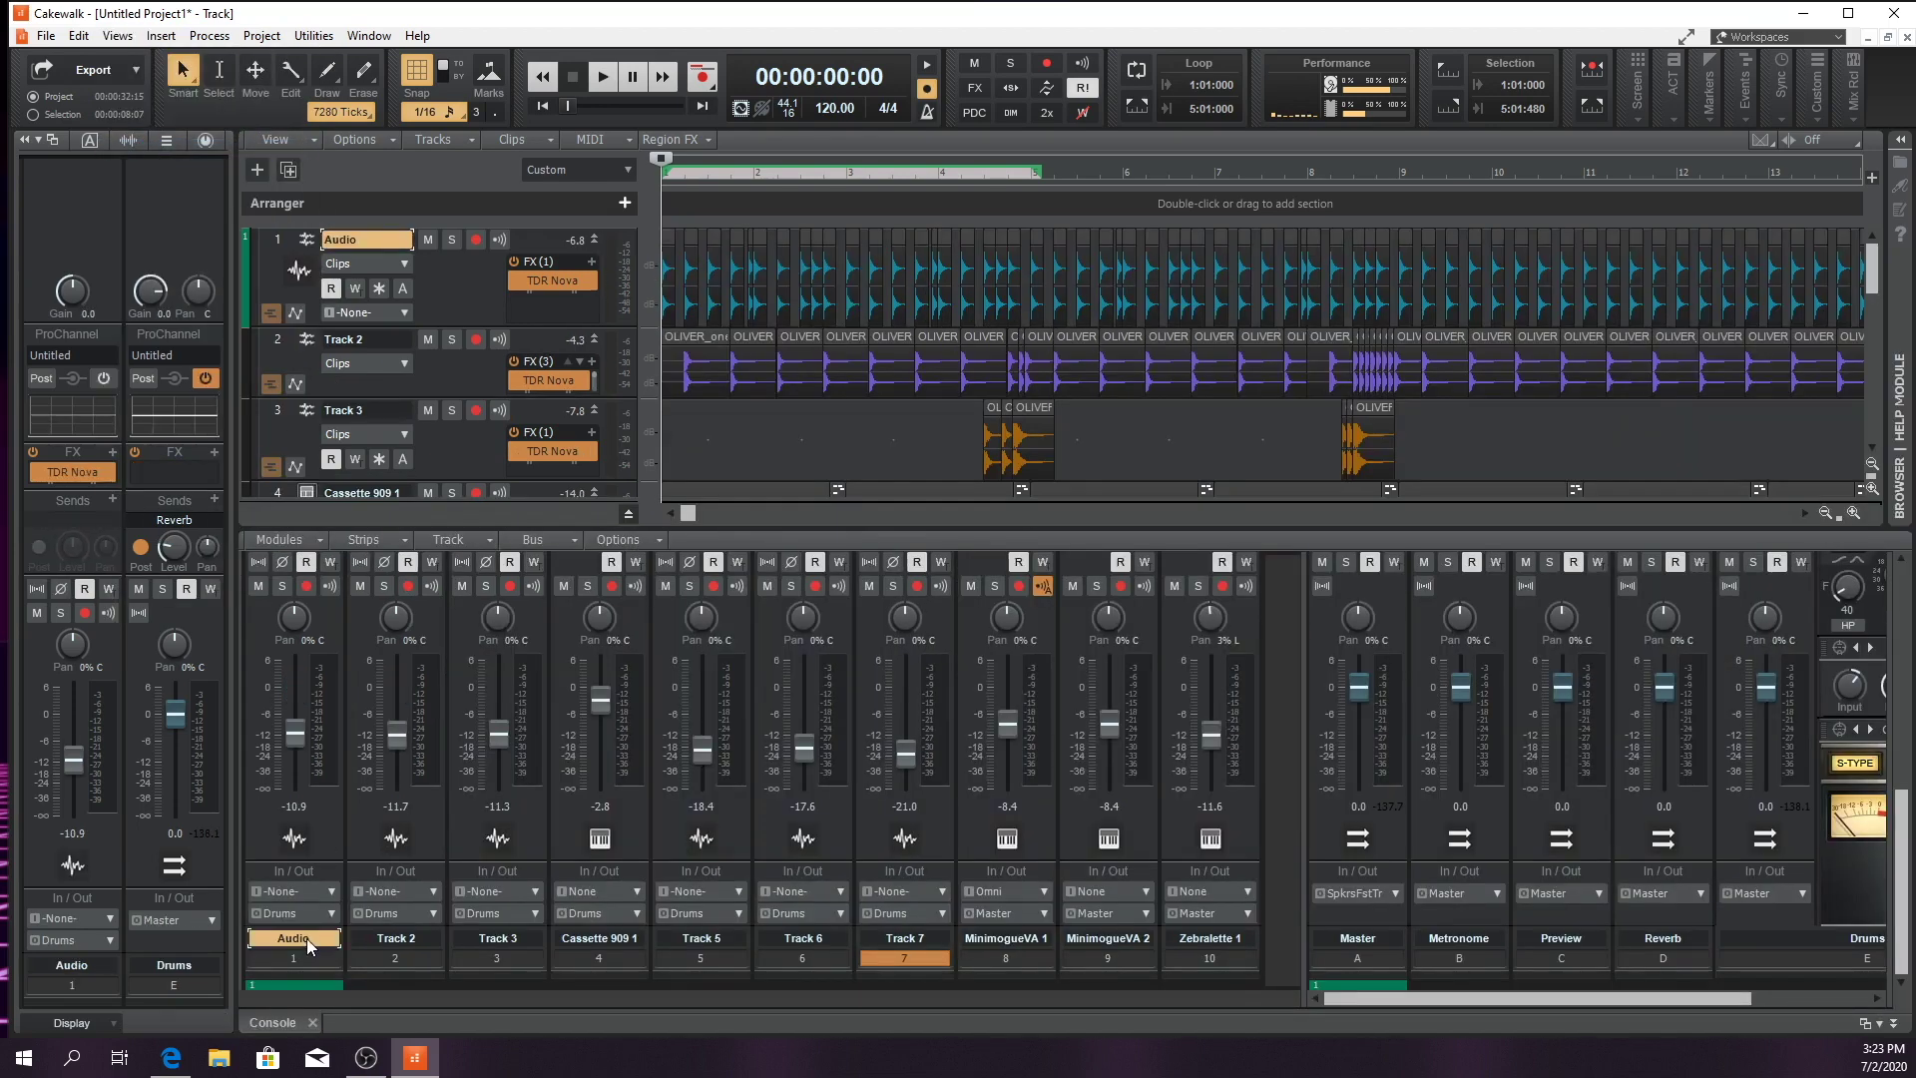
double_click(306, 938)
text(Kick)
key(Return)
Rename Track 2 as Snare and the MinimogueVA 1 track as Bass
click(396, 938)
double_click(395, 938)
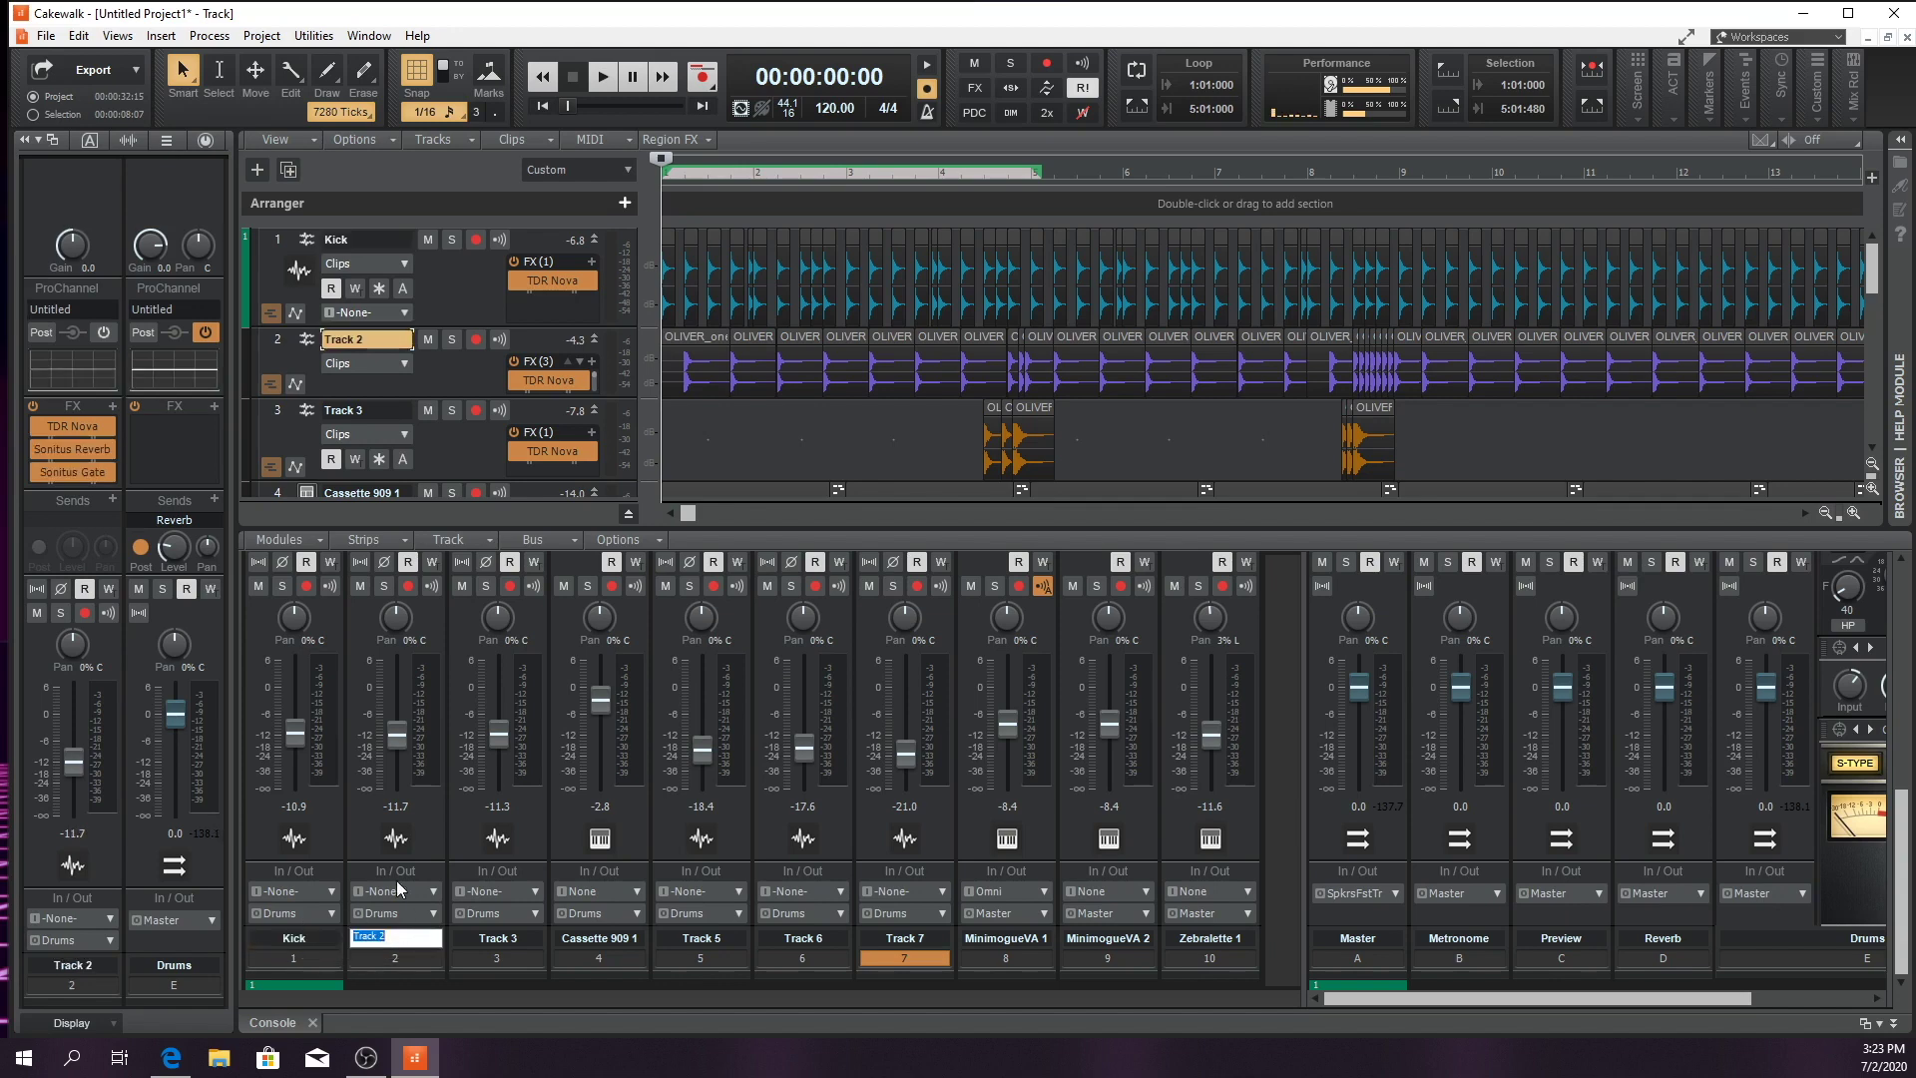
text(Snare)
key(Return)
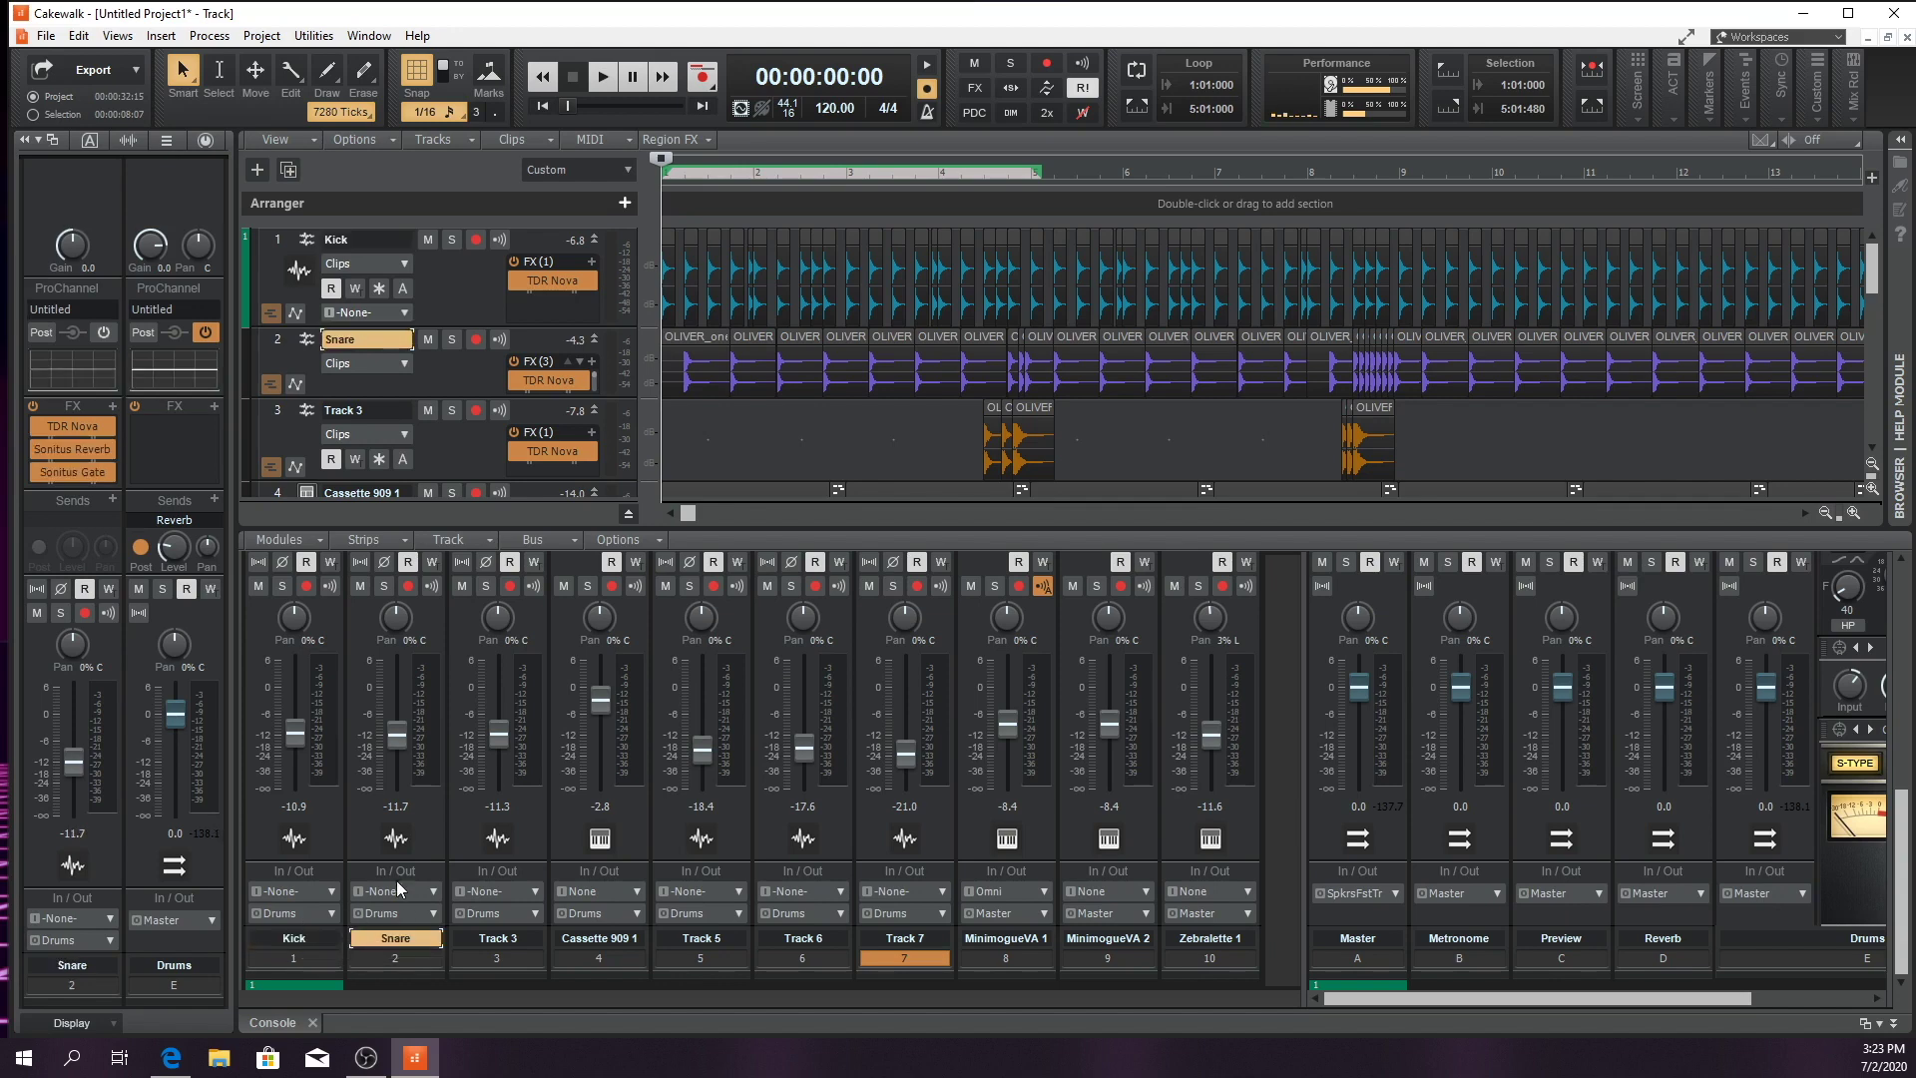
double_click(1028, 940)
text(Bass)
key(Return)
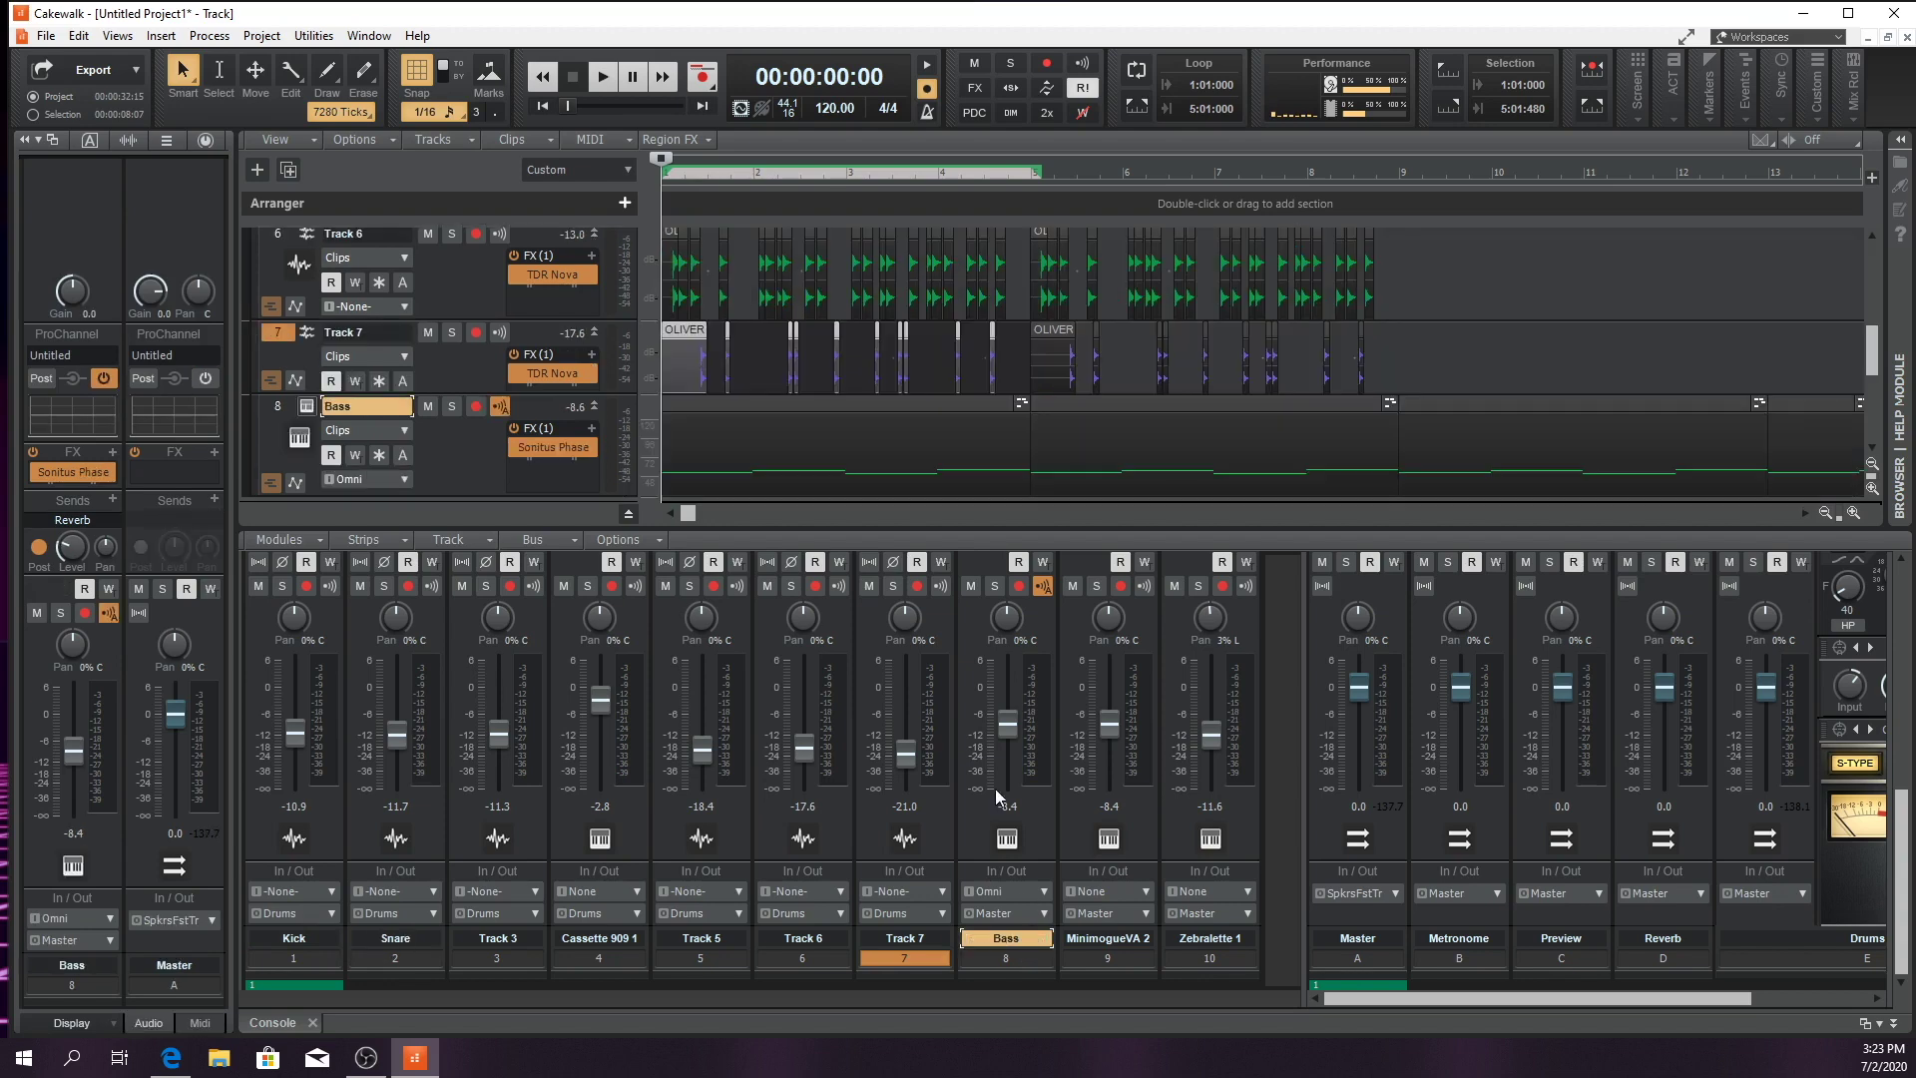
Rename the MinimogueVA 2 track as Arpeggio and the Zebralette 1 track as Stabs
double_click(1107, 938)
text(Arpeggio)
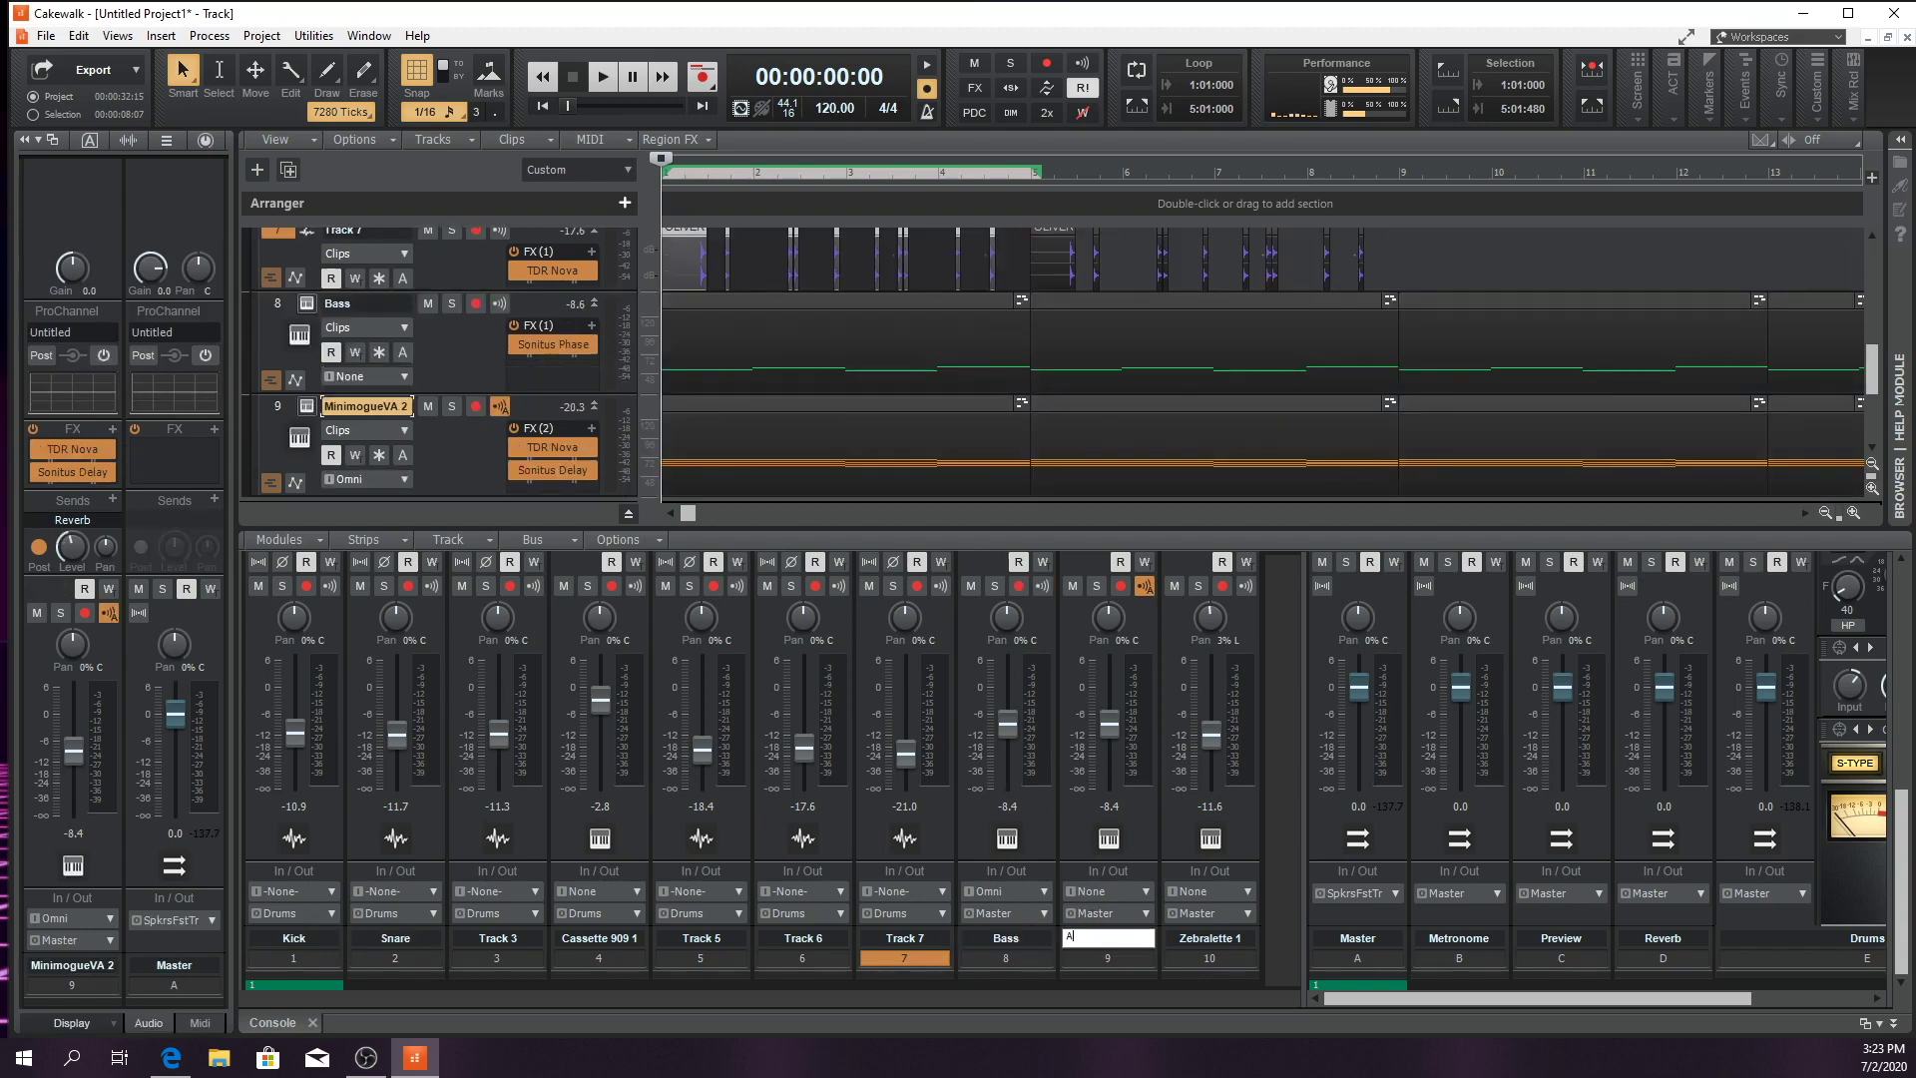
key(Return)
double_click(1209, 938)
text(Stabs)
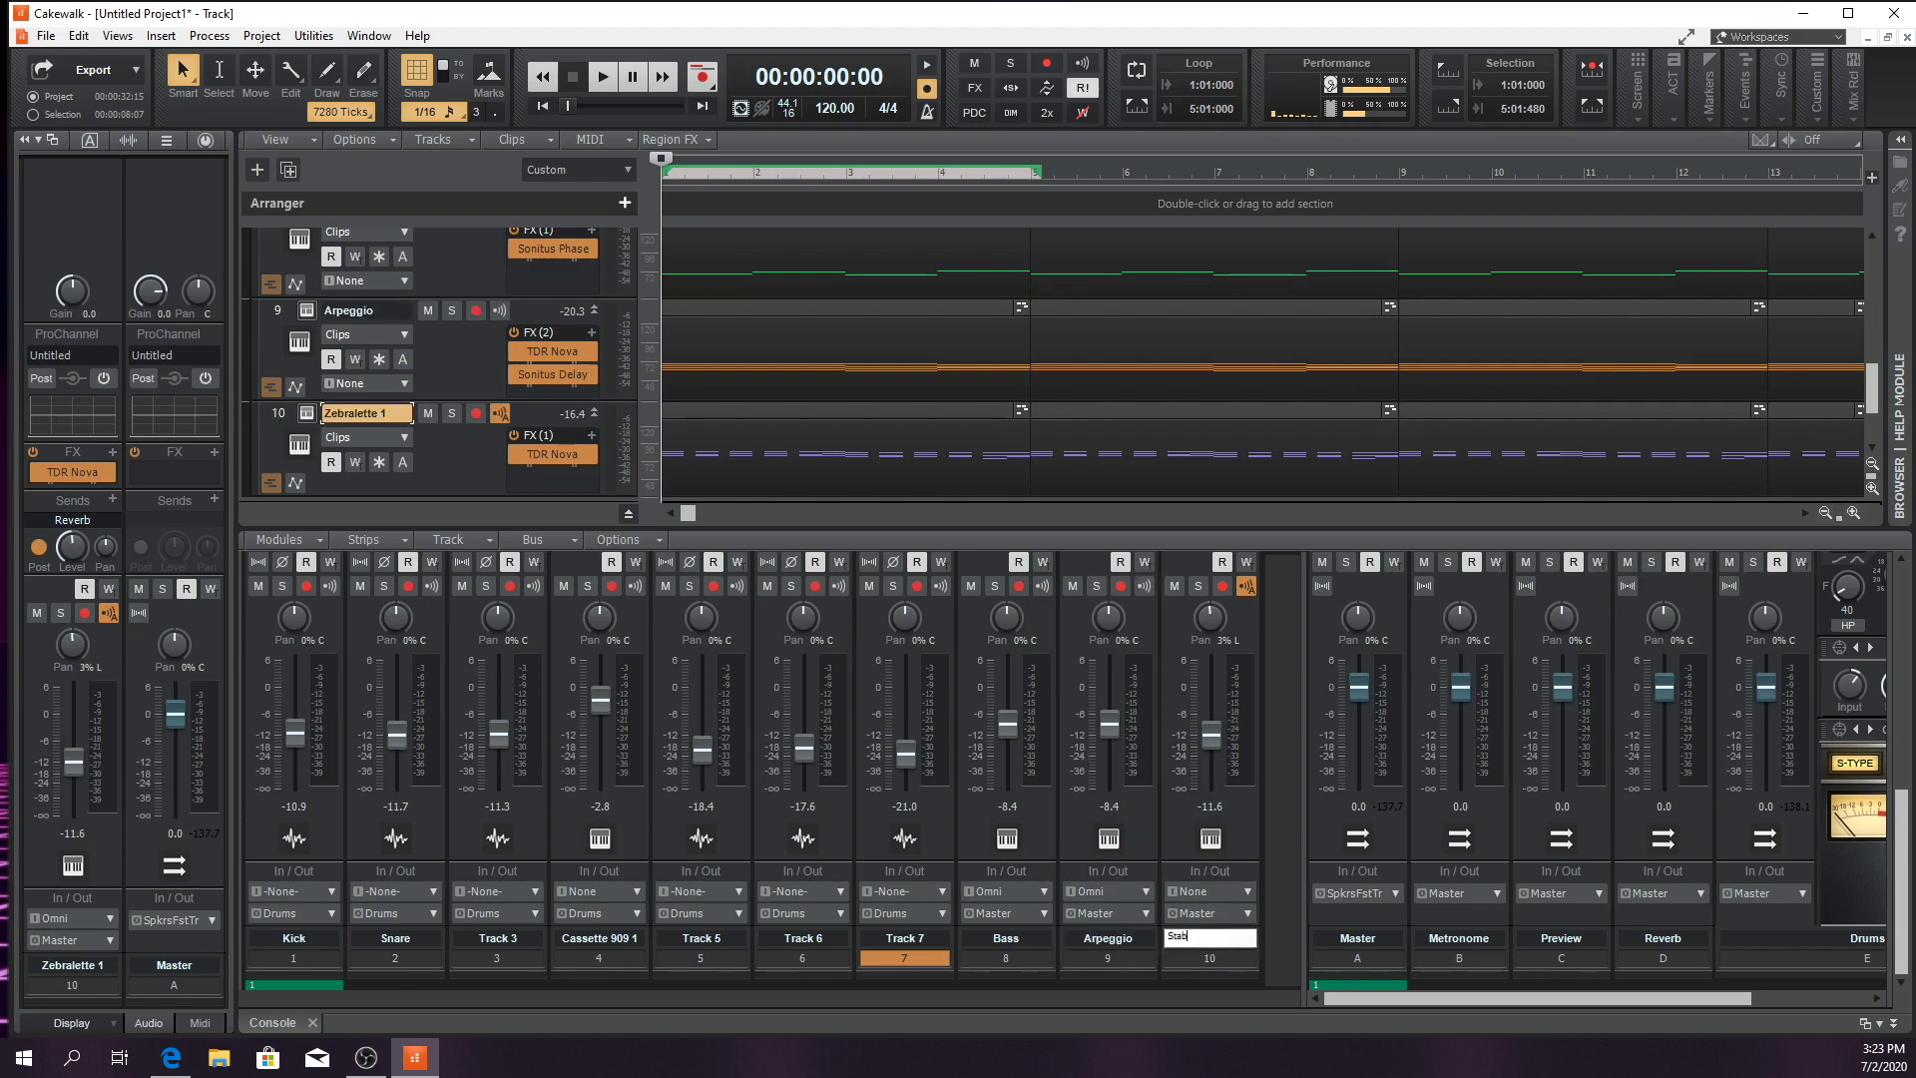
key(Return)
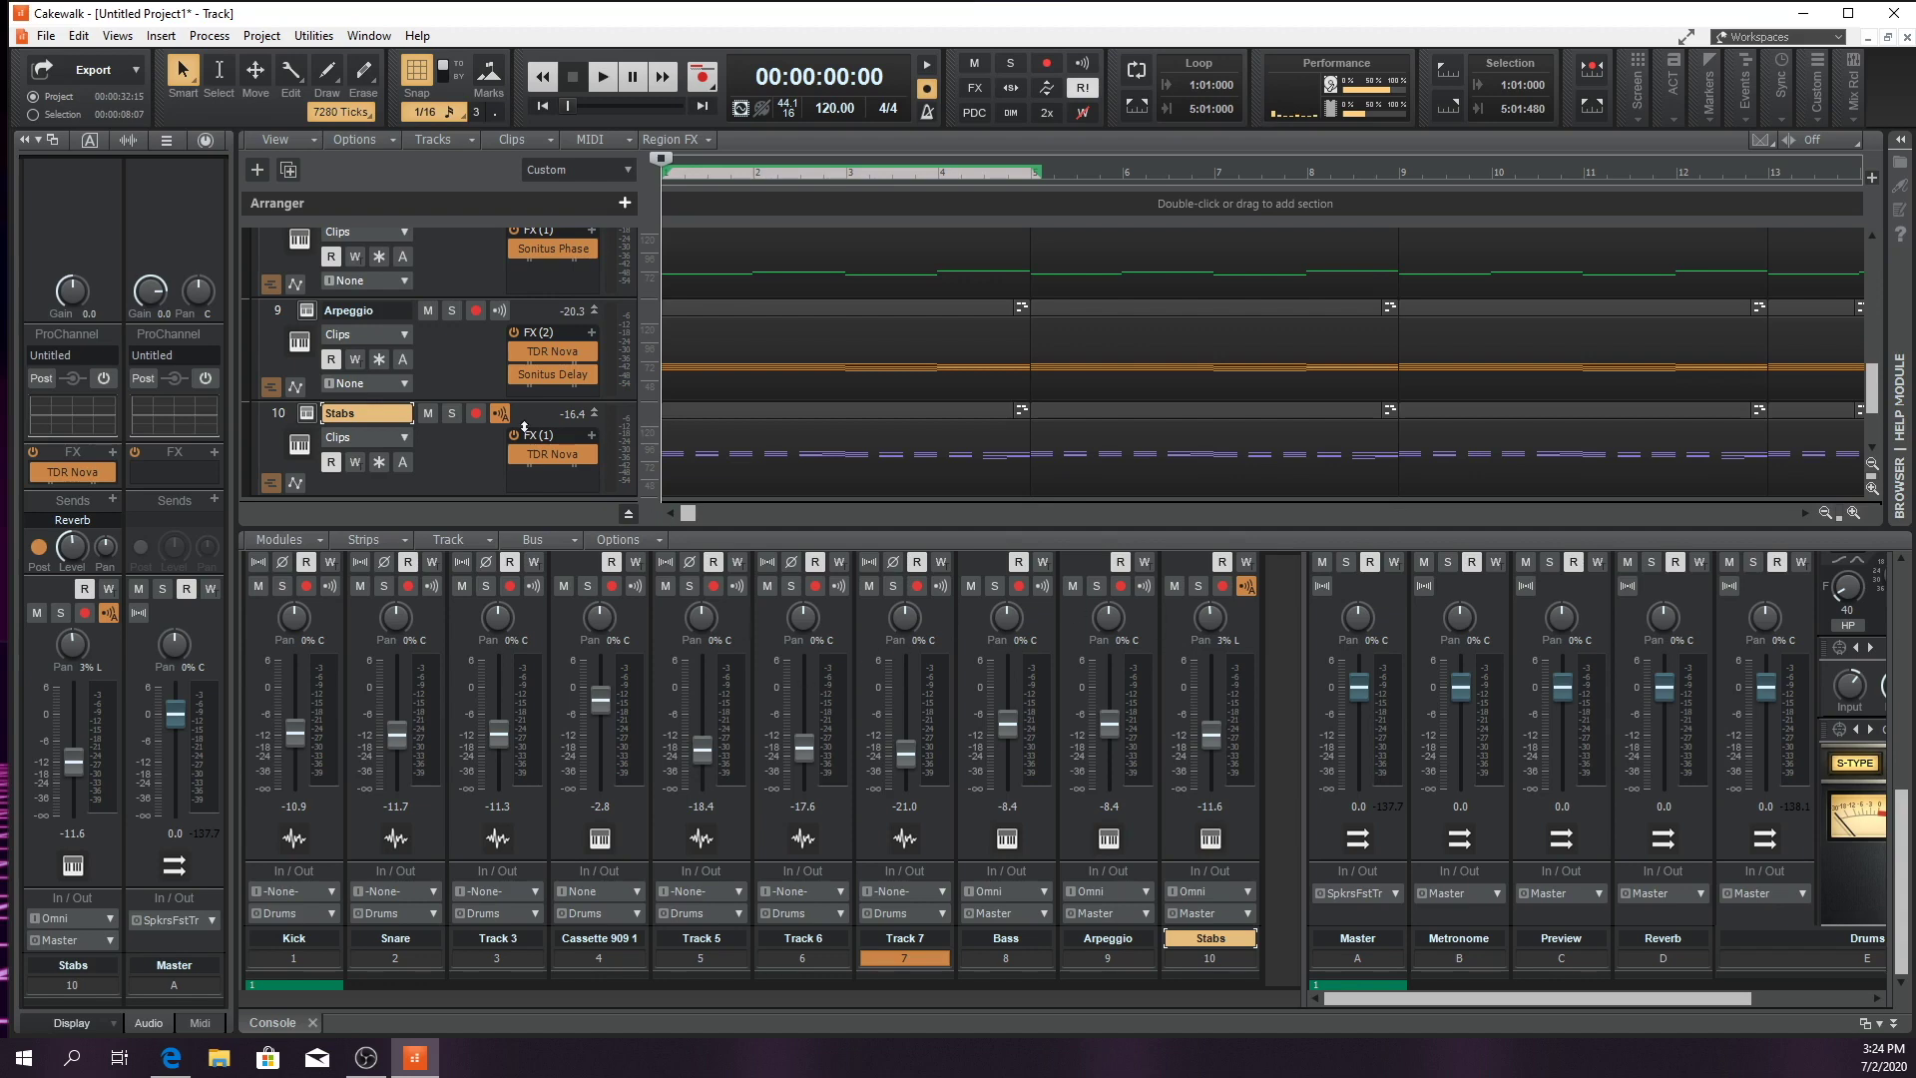
Solo the Bass track and play it, and add the Kick track to the solo
scroll(485, 267, up, 3)
scroll(449, 364, down, 1)
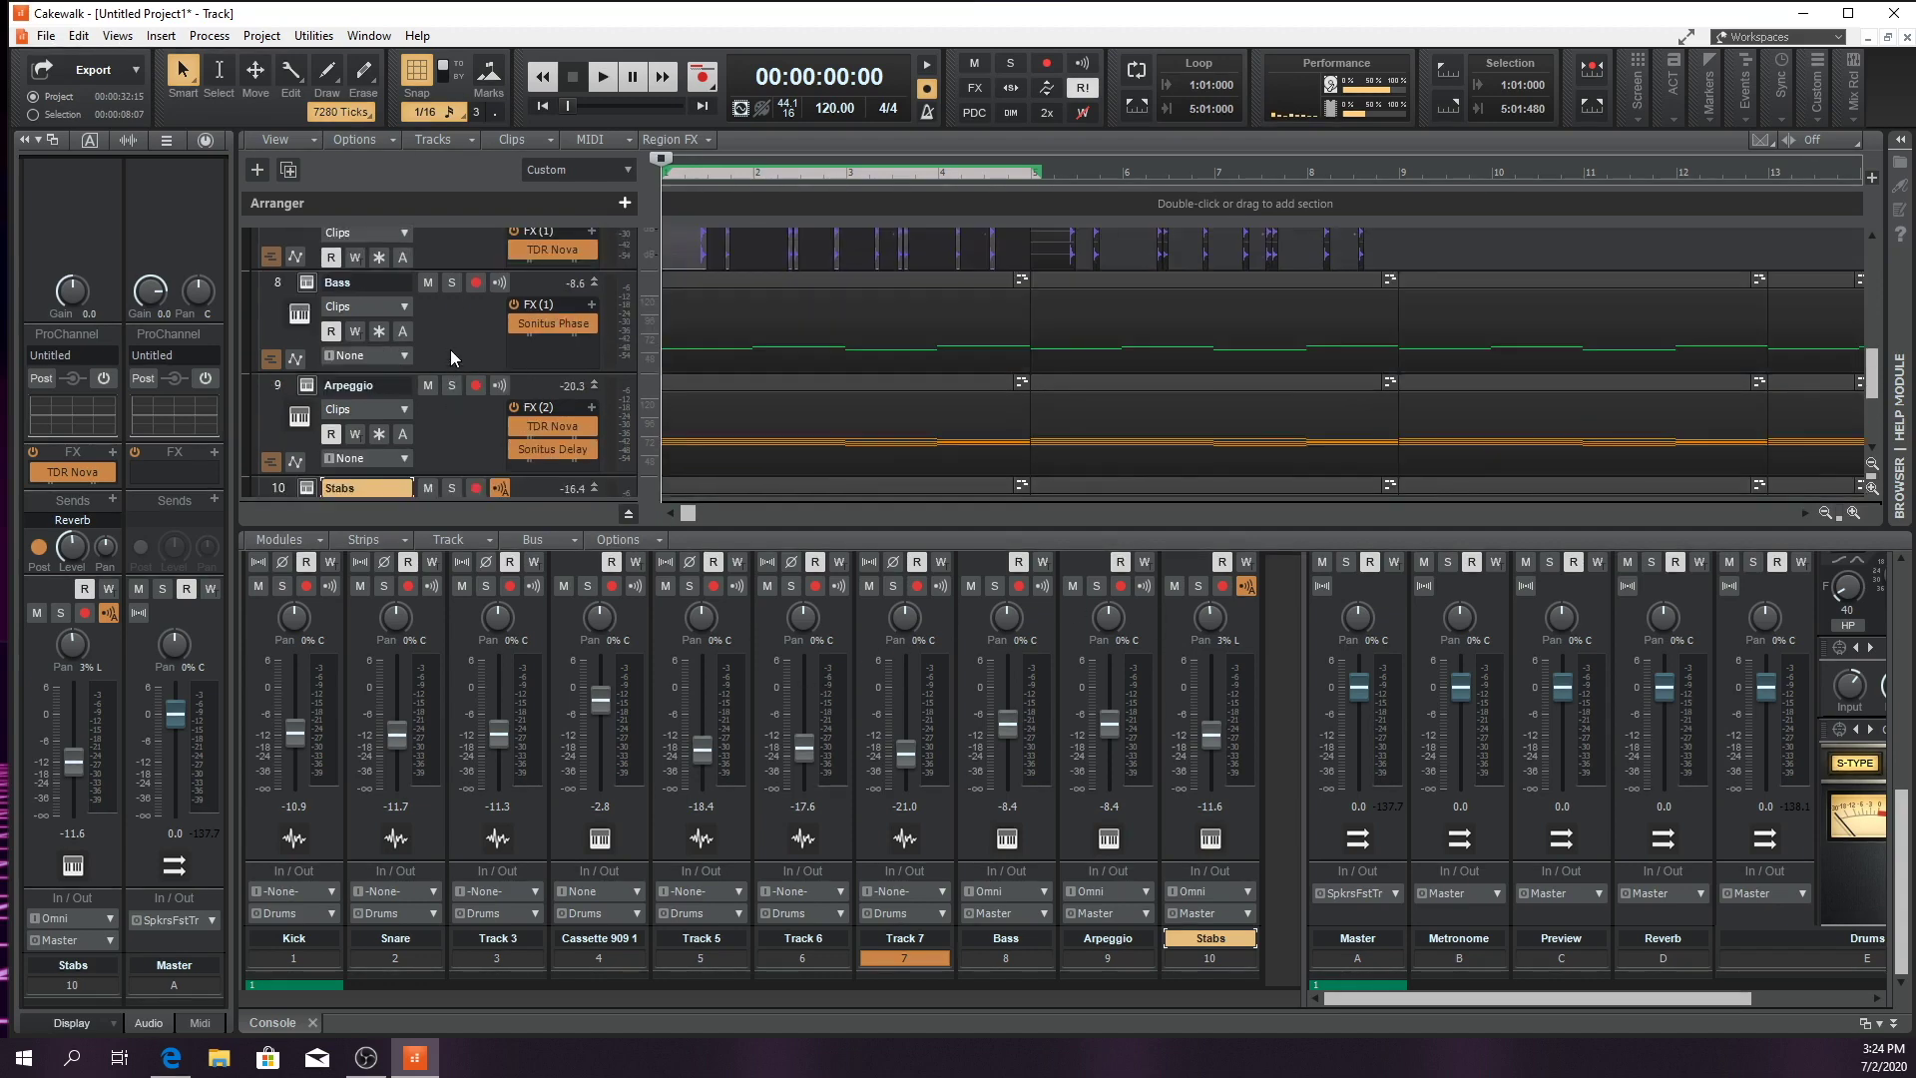
click(453, 283)
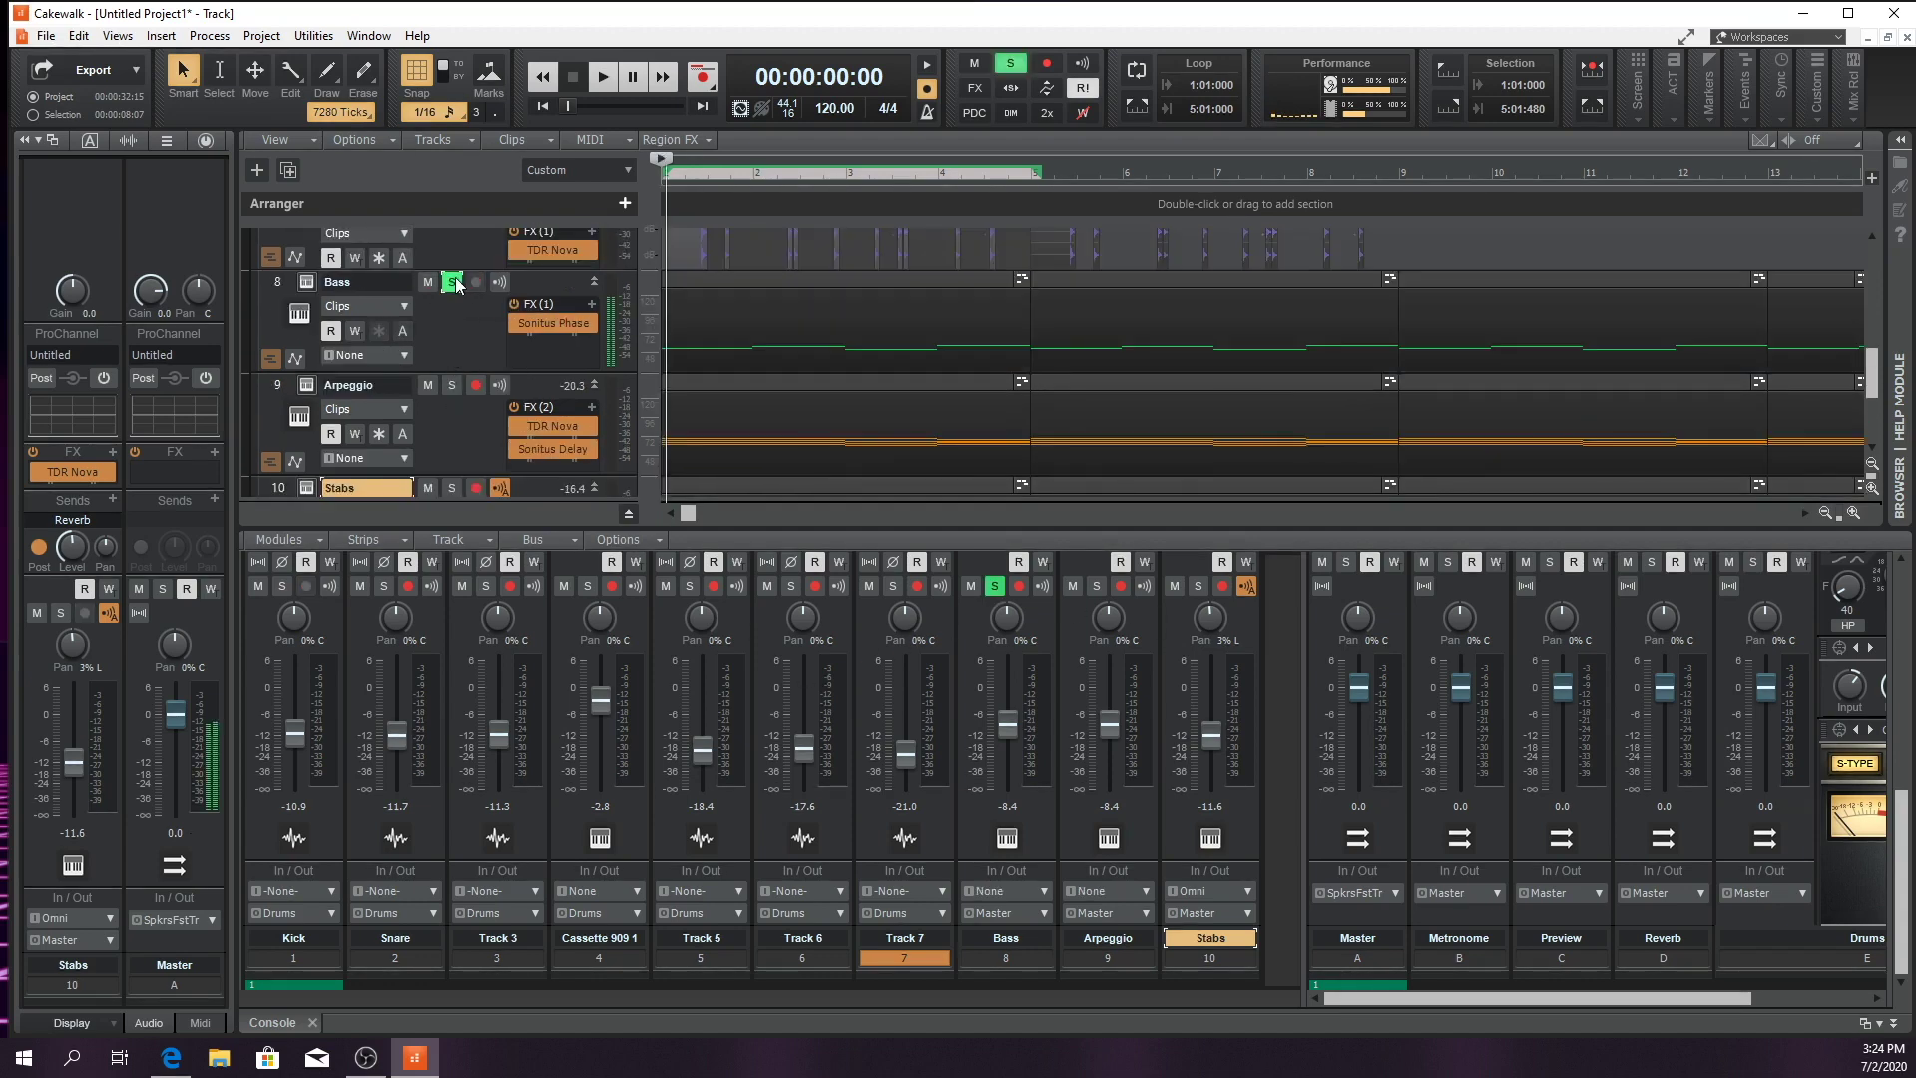
key(space)
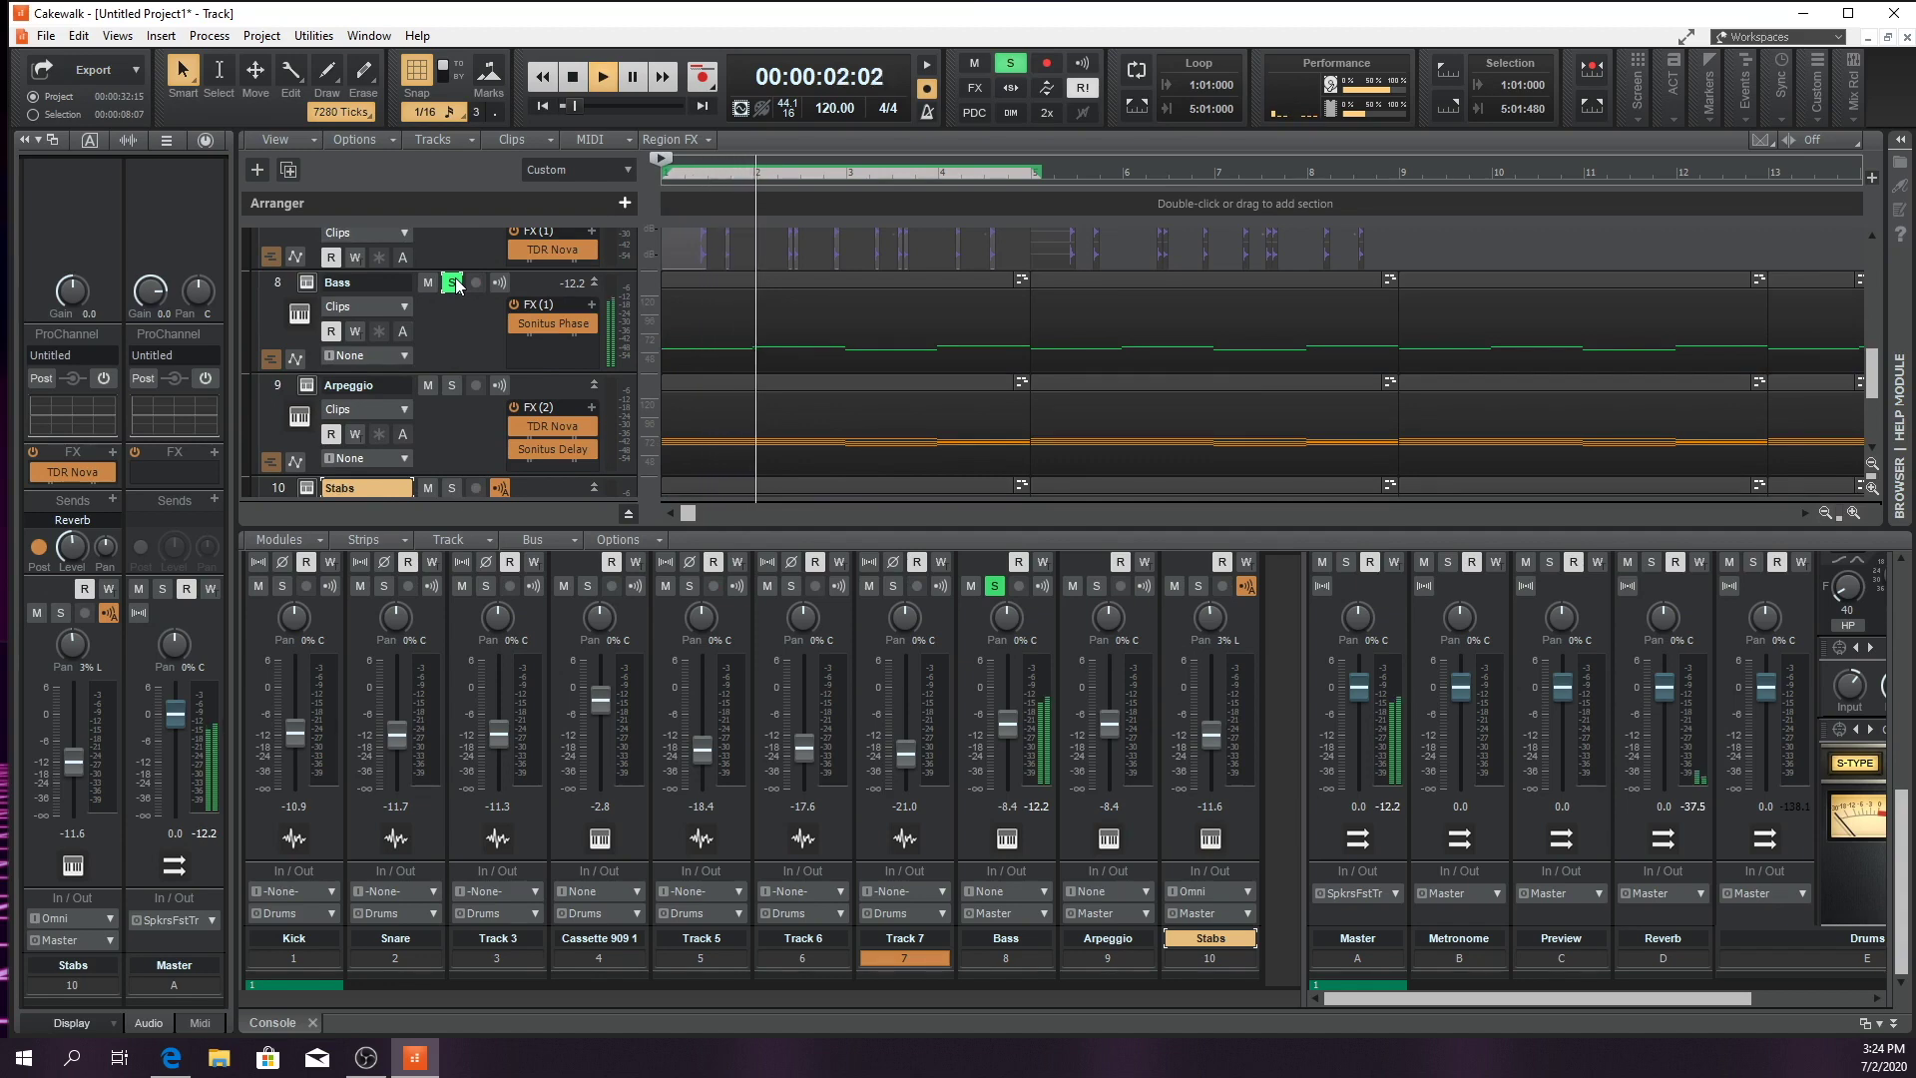
key(space)
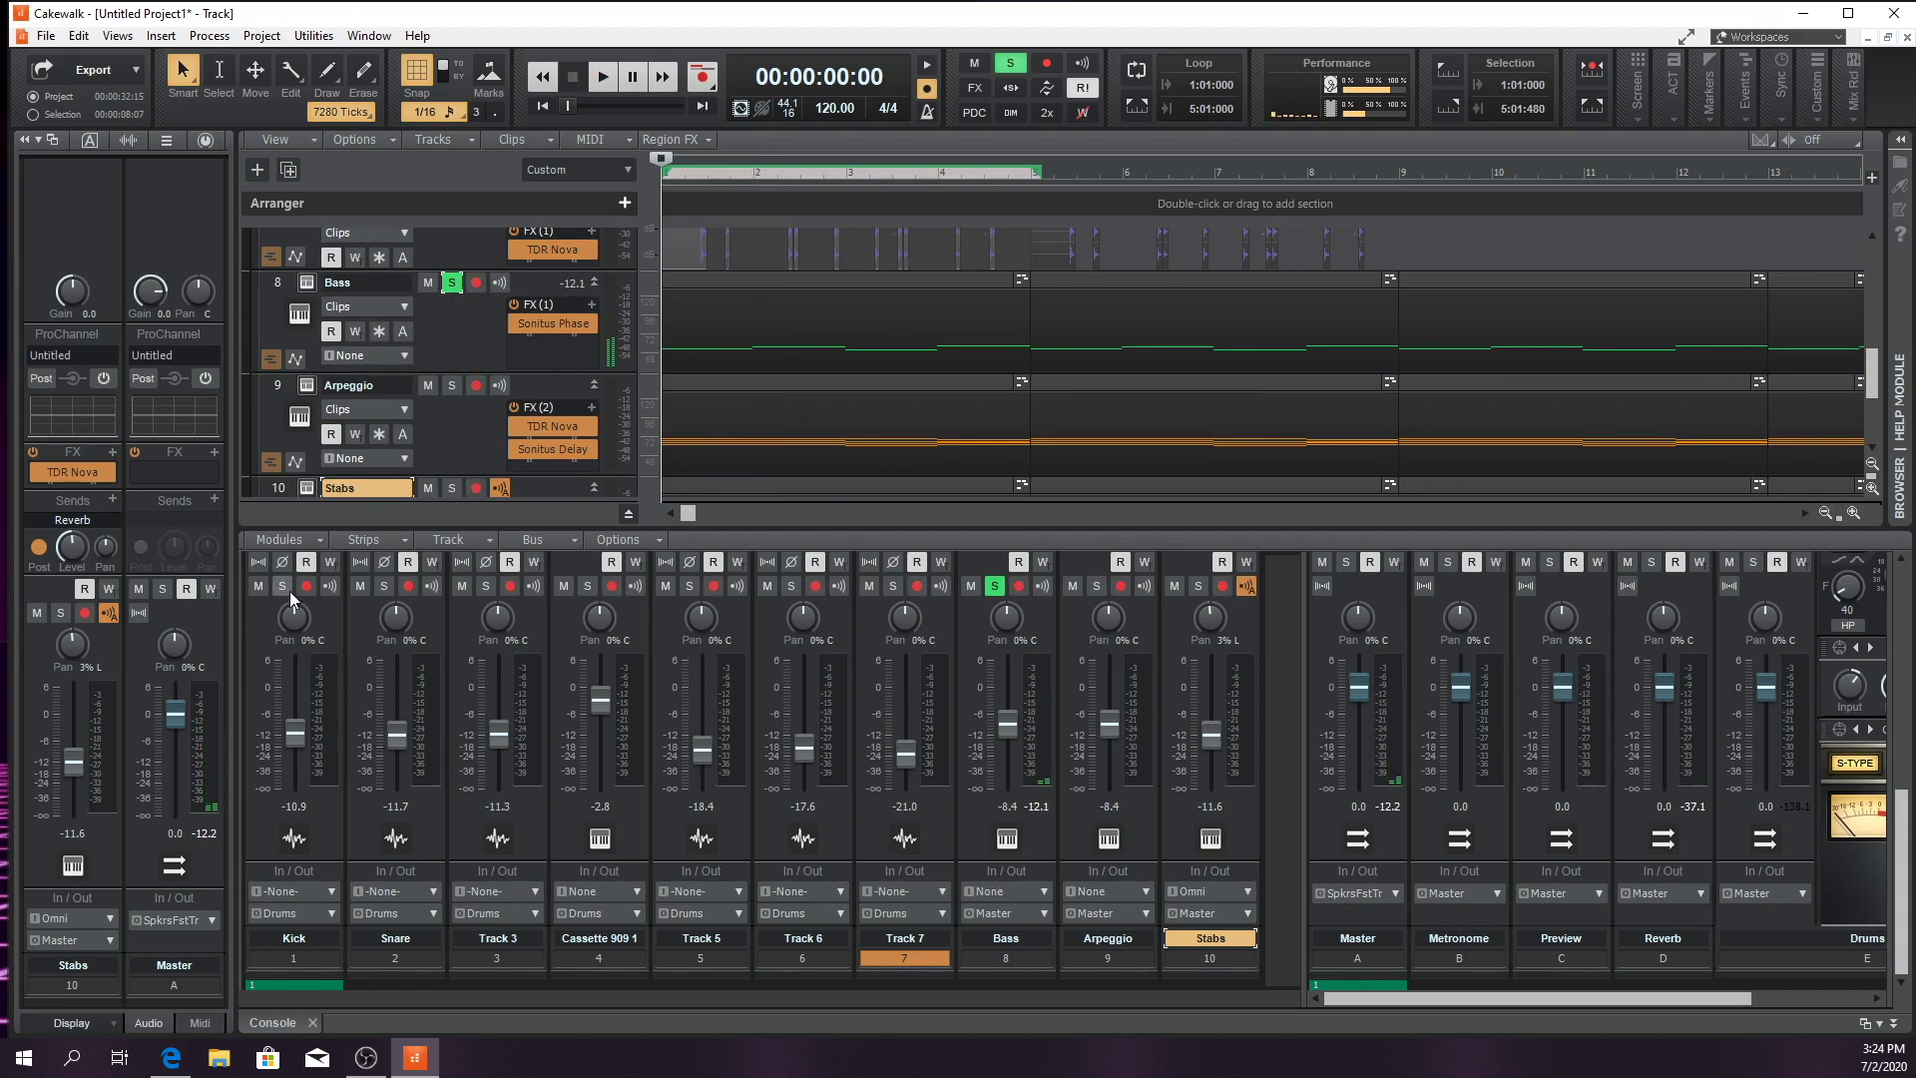
click(284, 588)
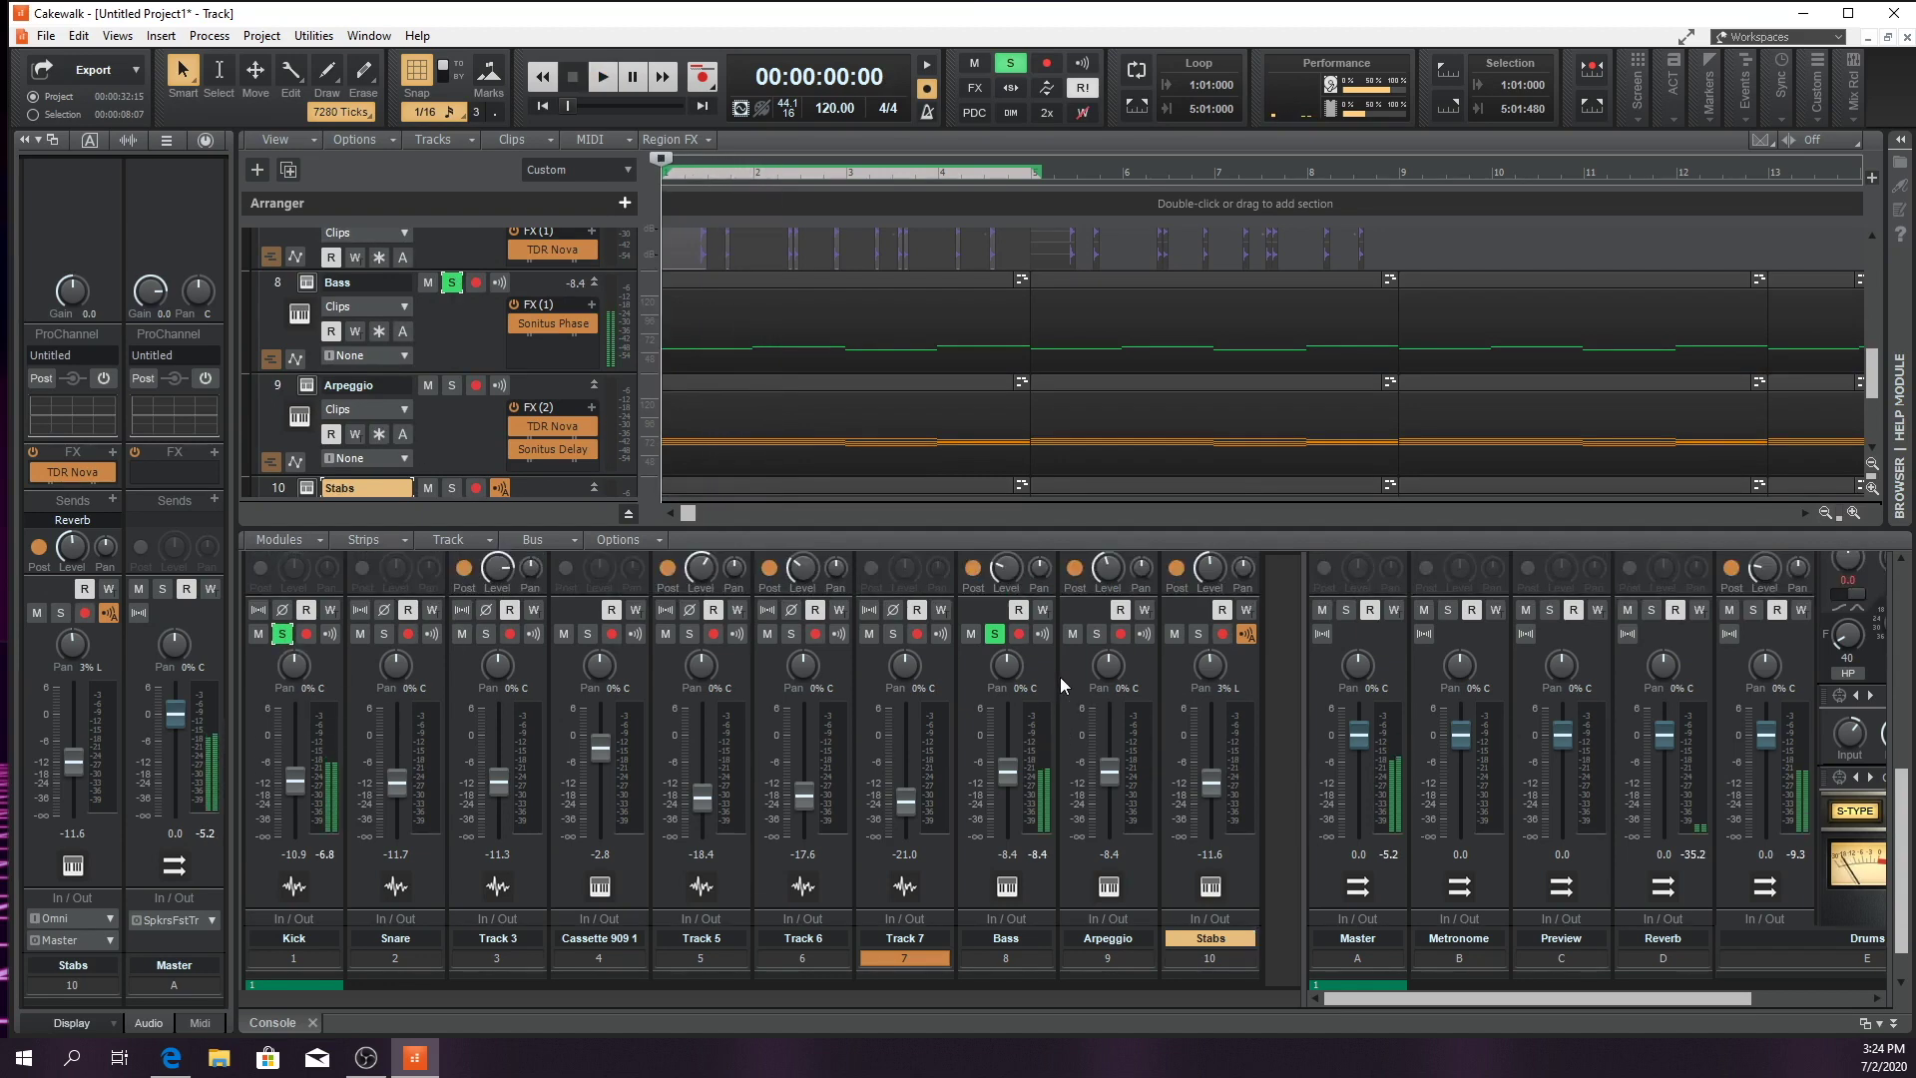
Insert a Sonitus Compressor in the Bass track's effects rack and load its Bass Guitar (GR 4-16dB) preset
scroll(1060, 676, up, 3)
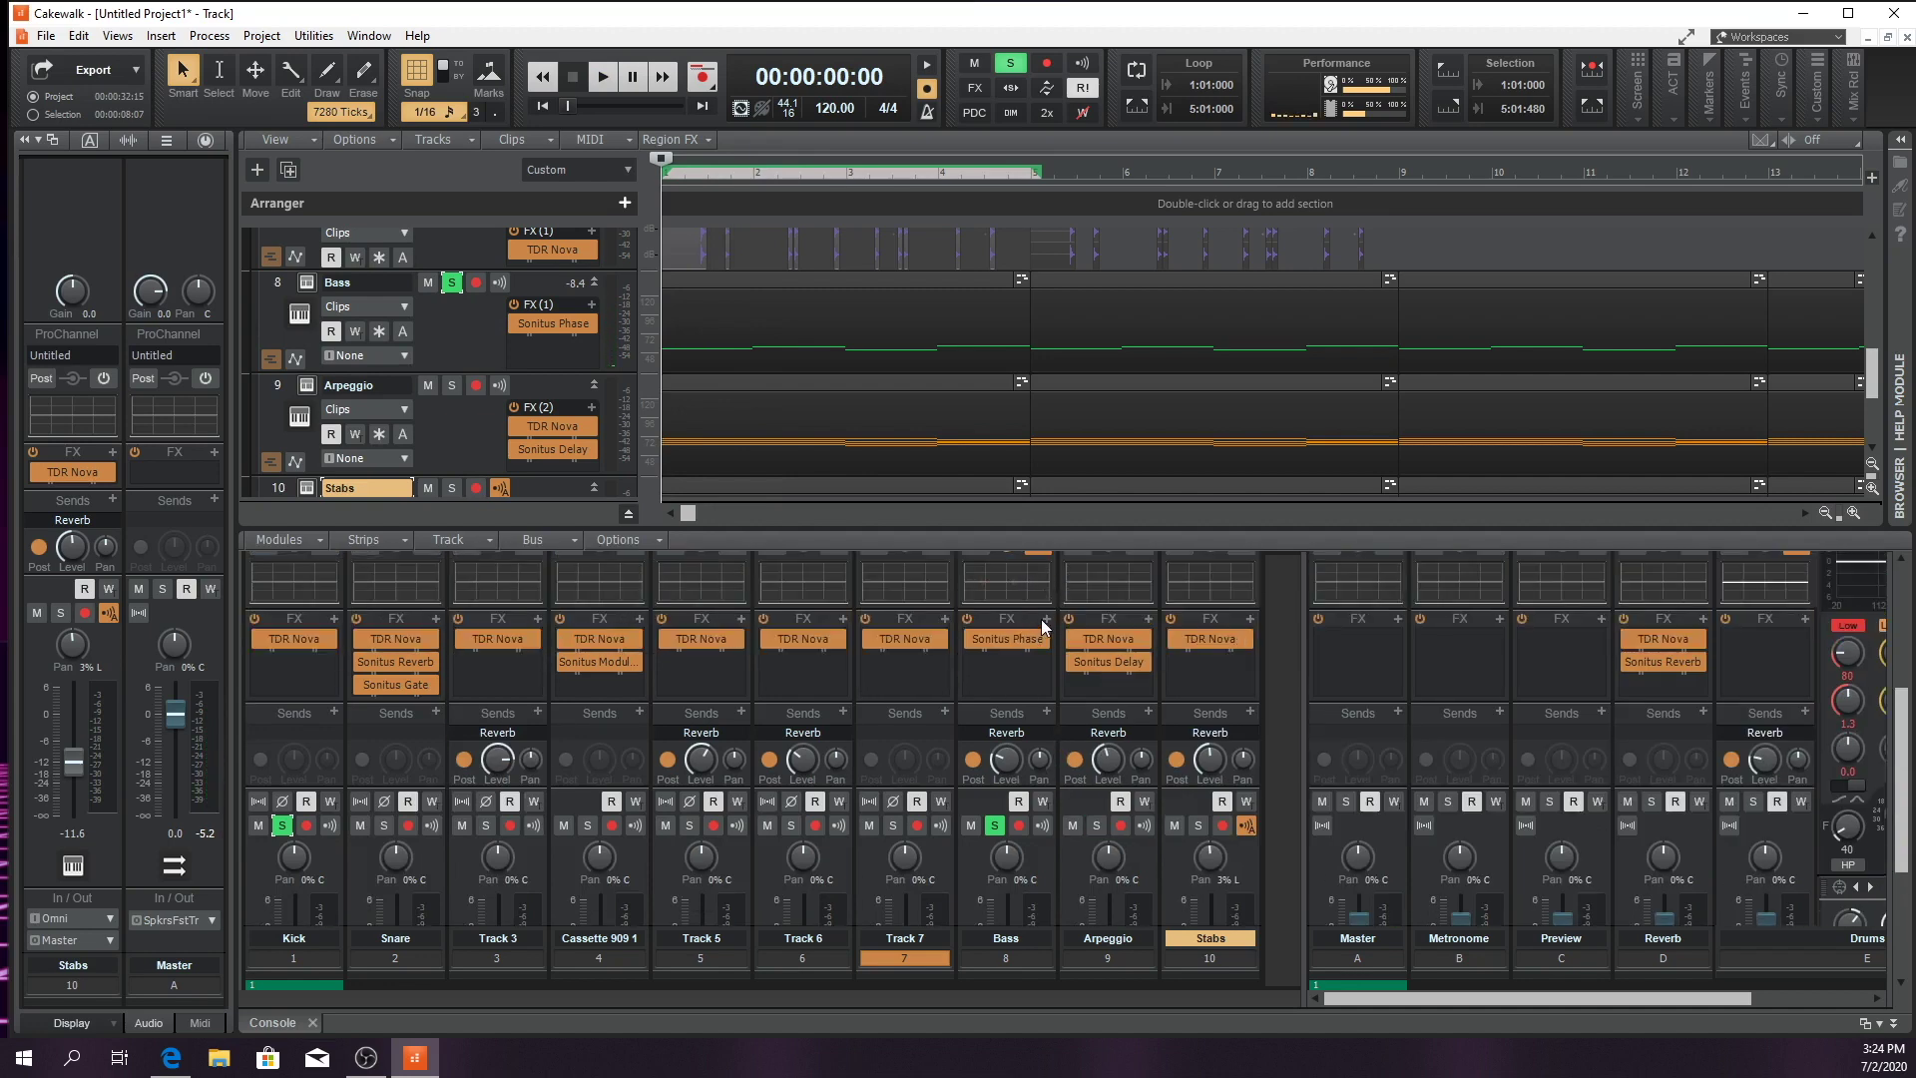
right_click(1042, 622)
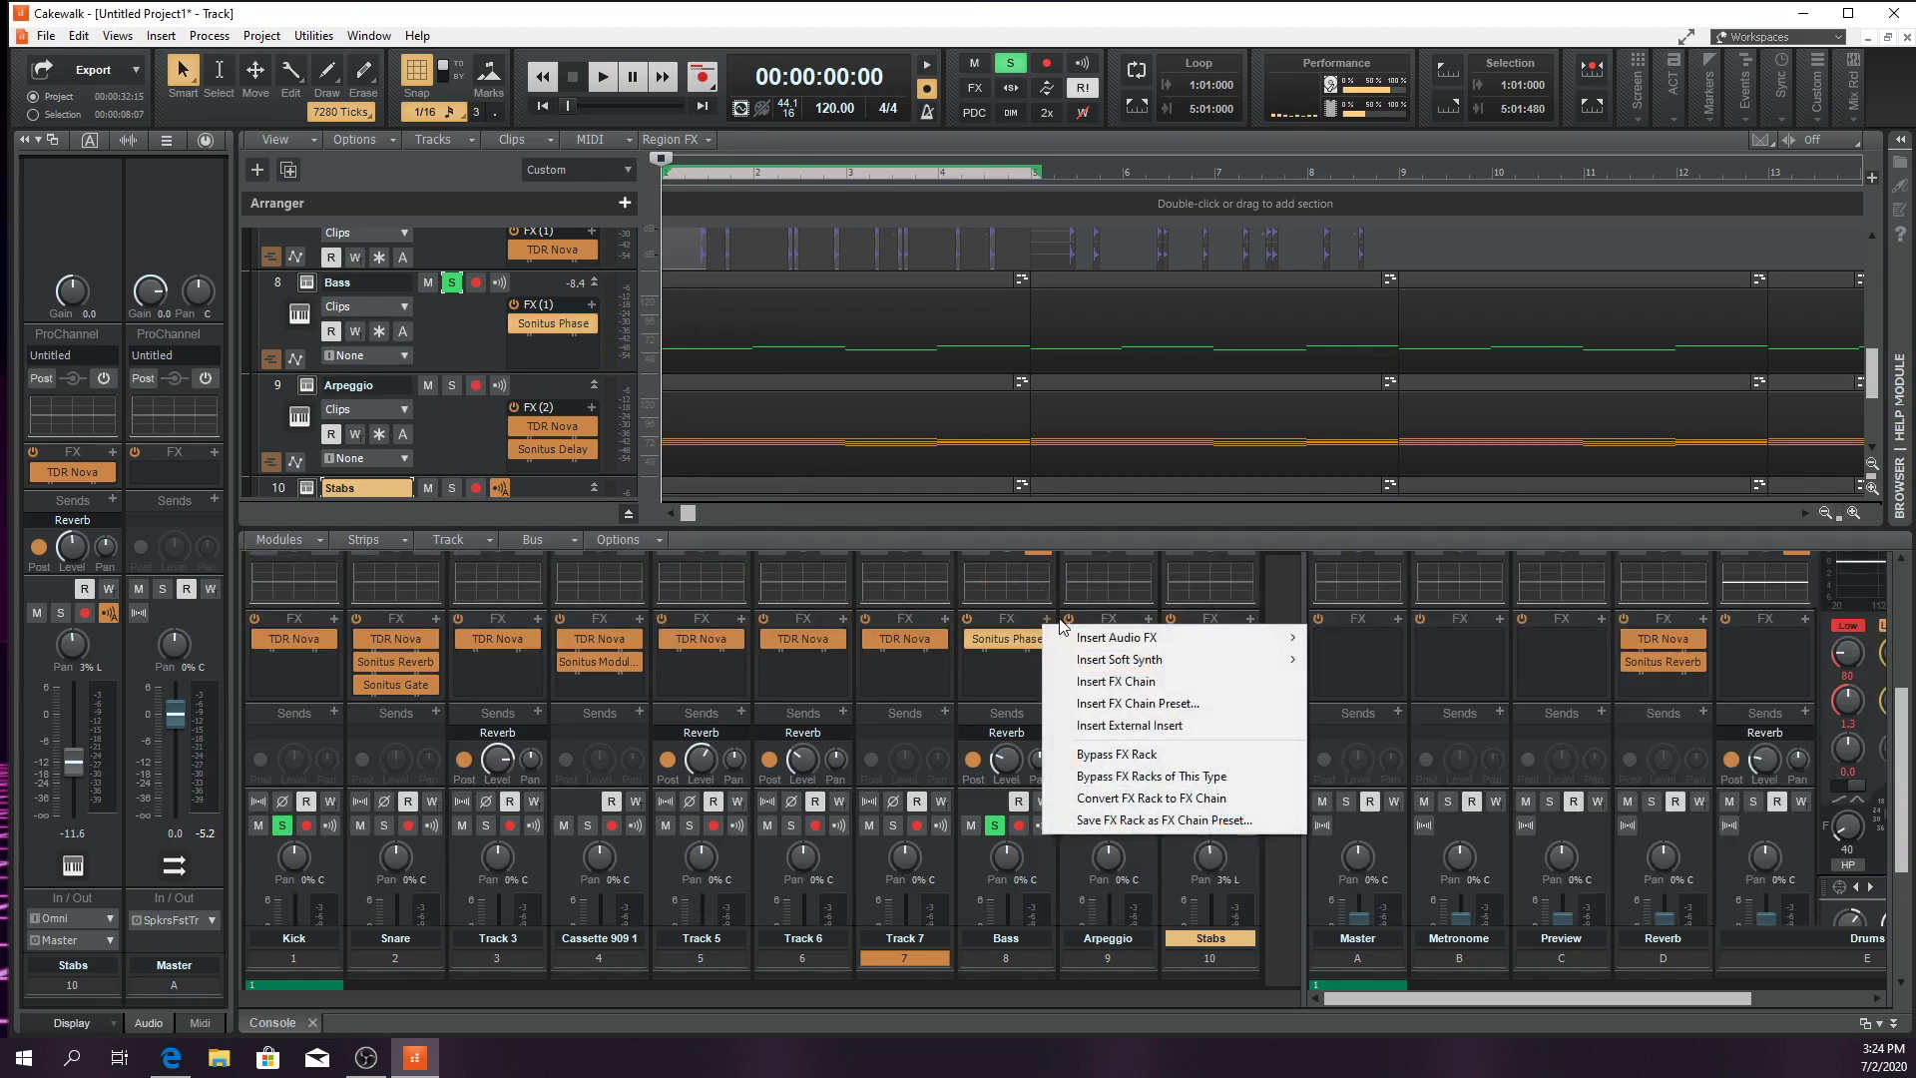
click(1038, 626)
right_click(1043, 623)
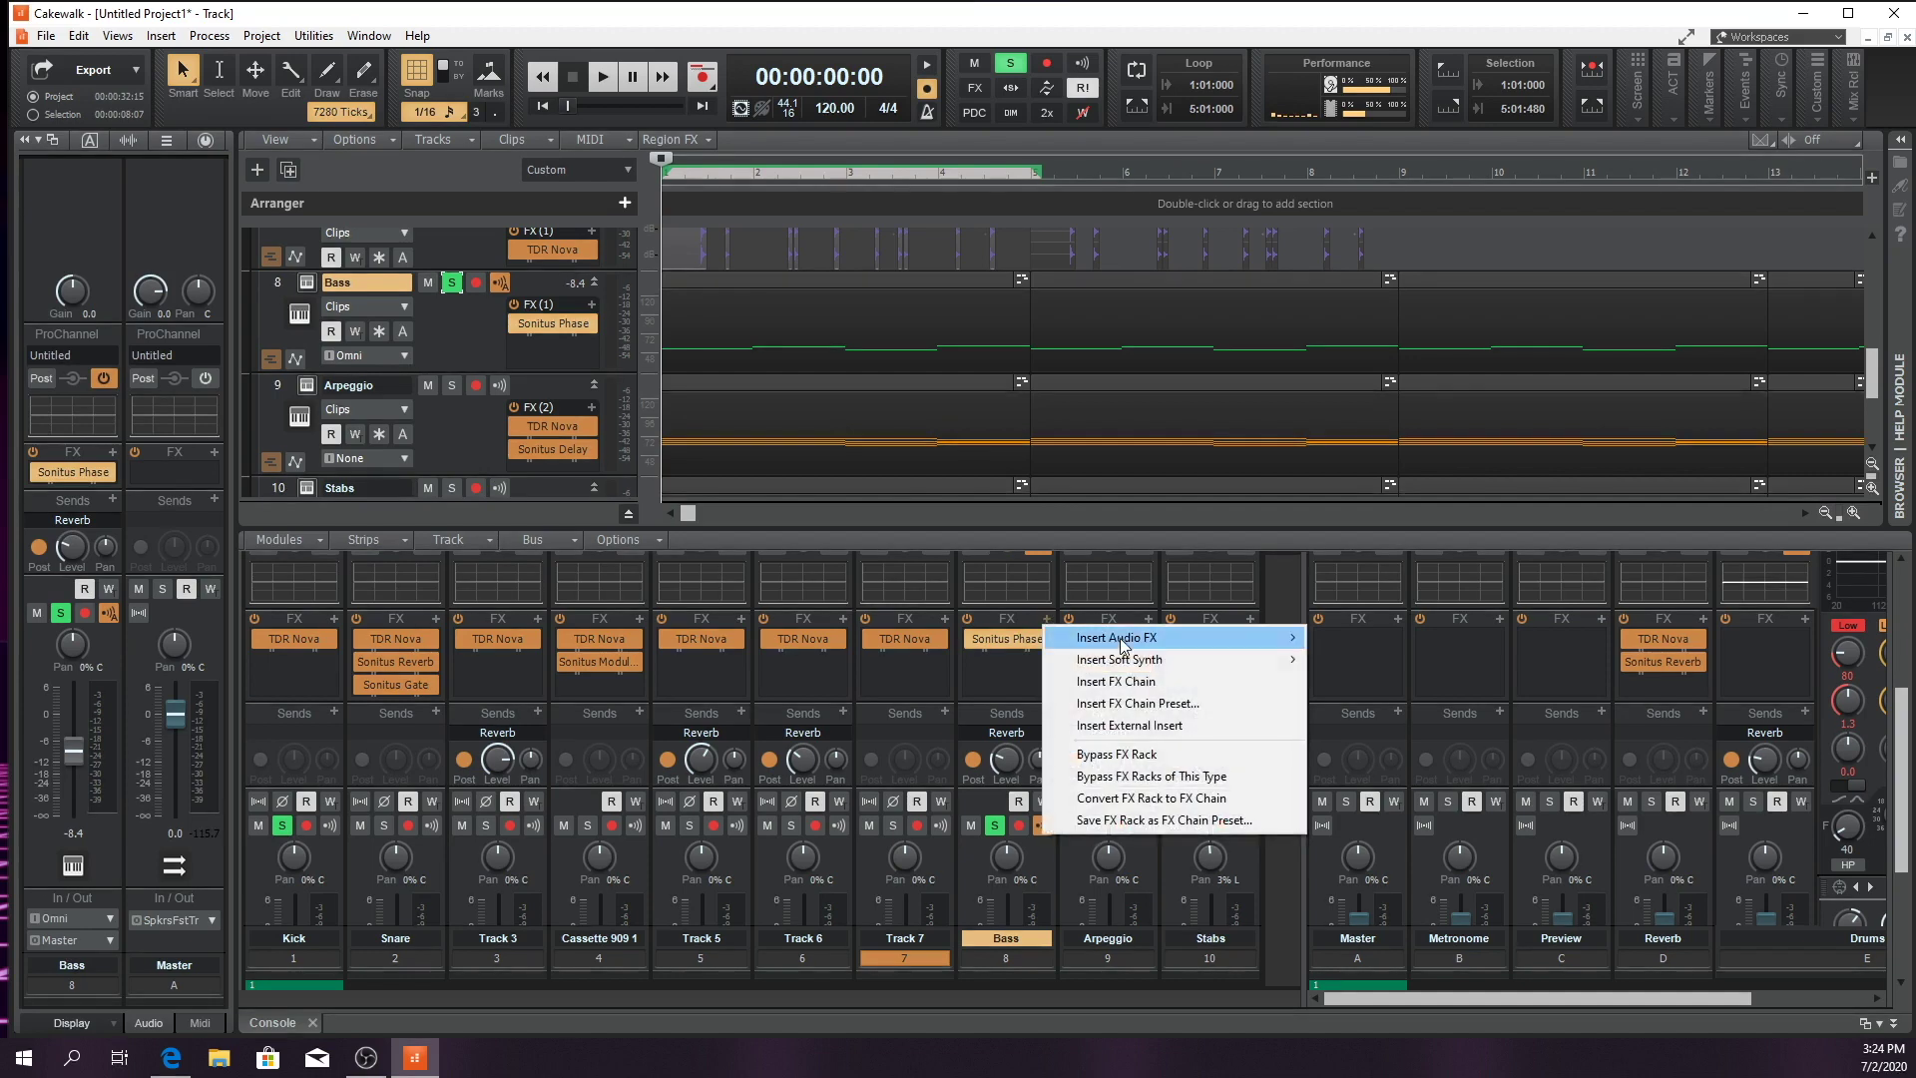
mouse_move(1124, 647)
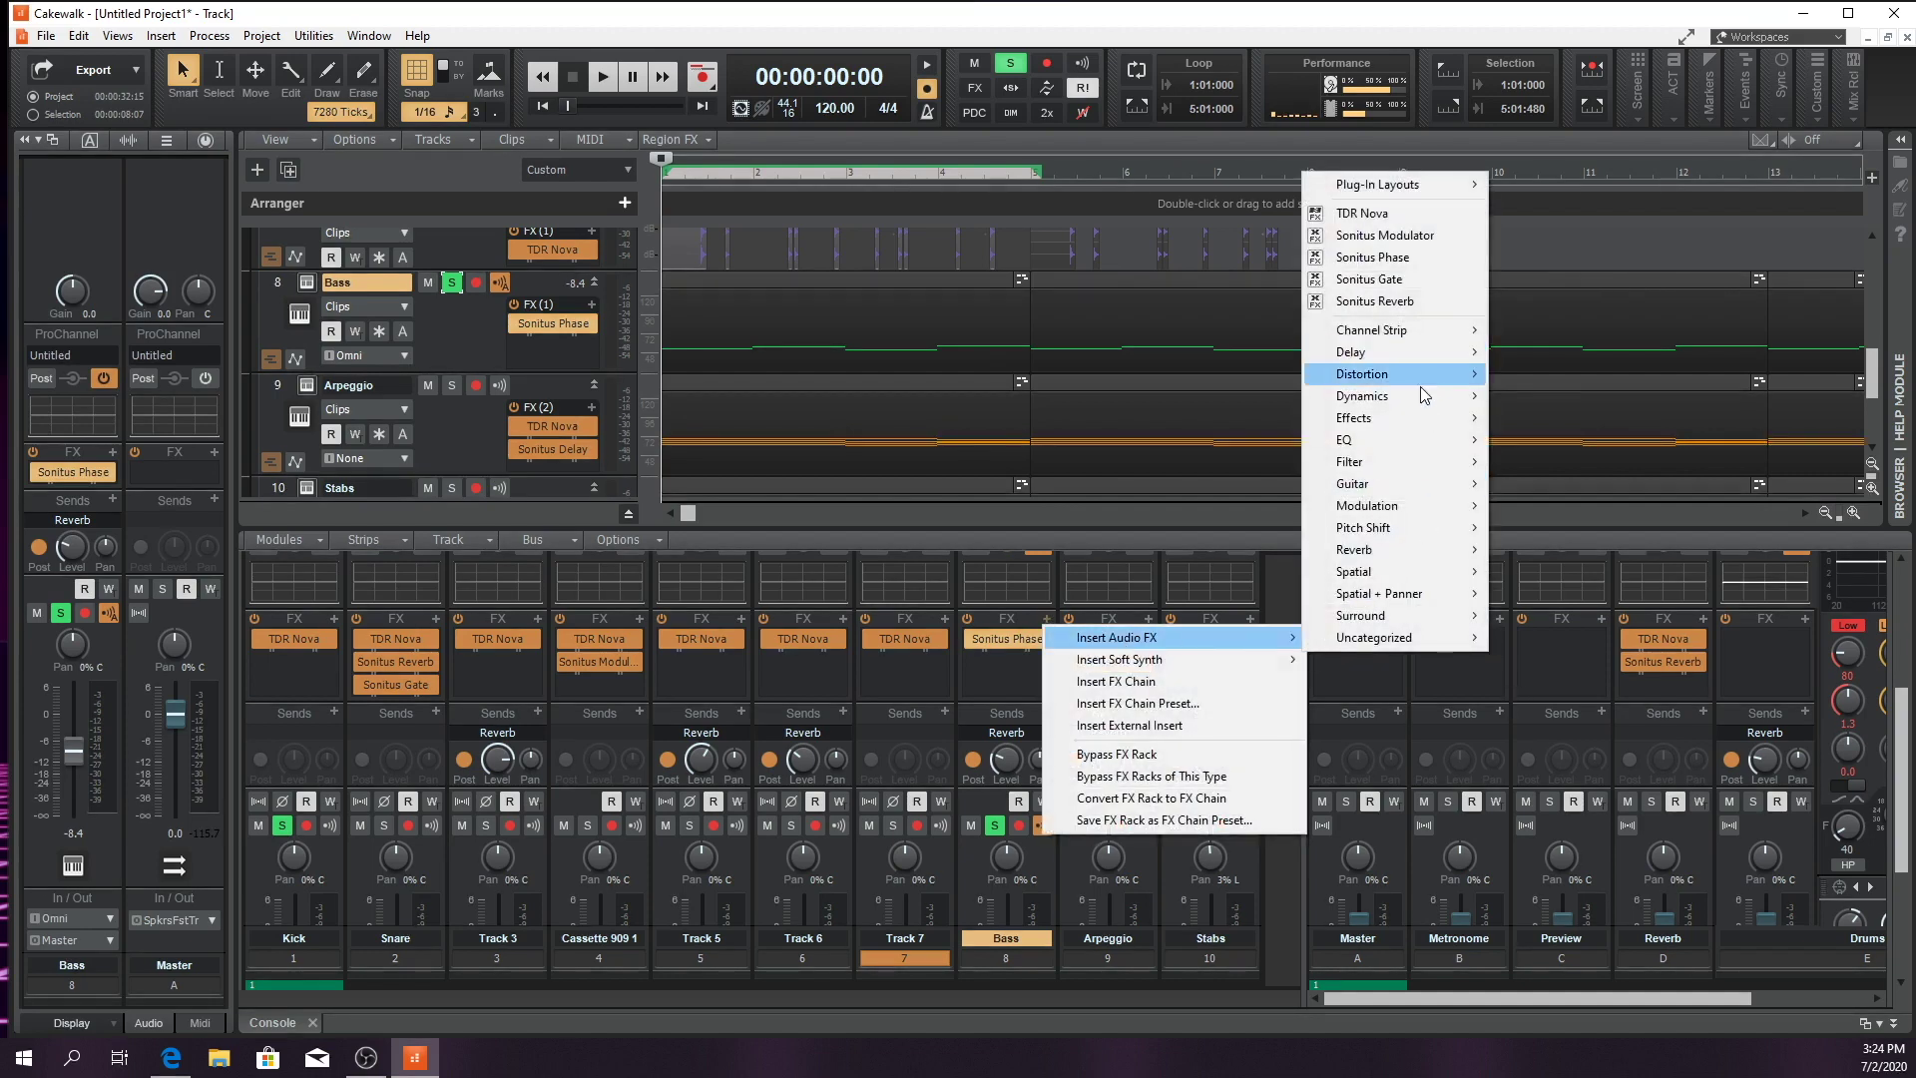
mouse_move(1421, 395)
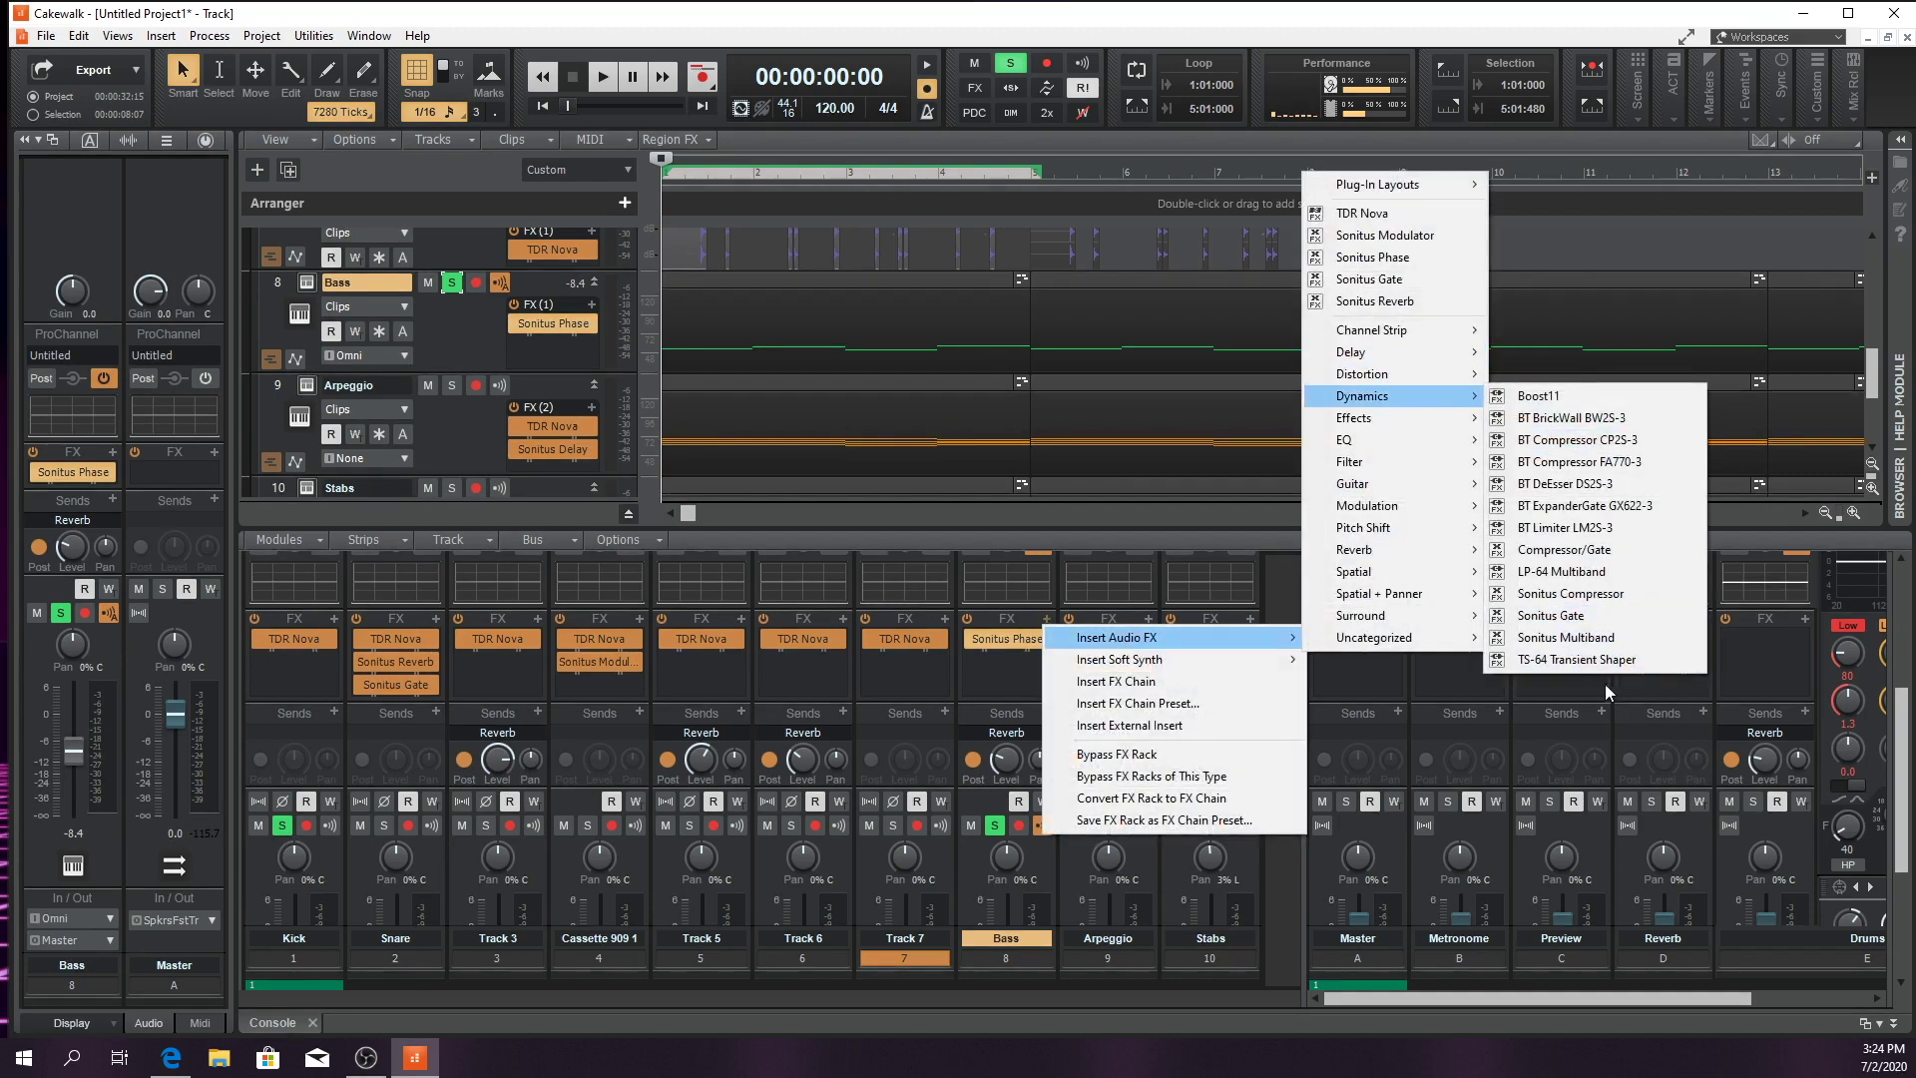
click(1617, 593)
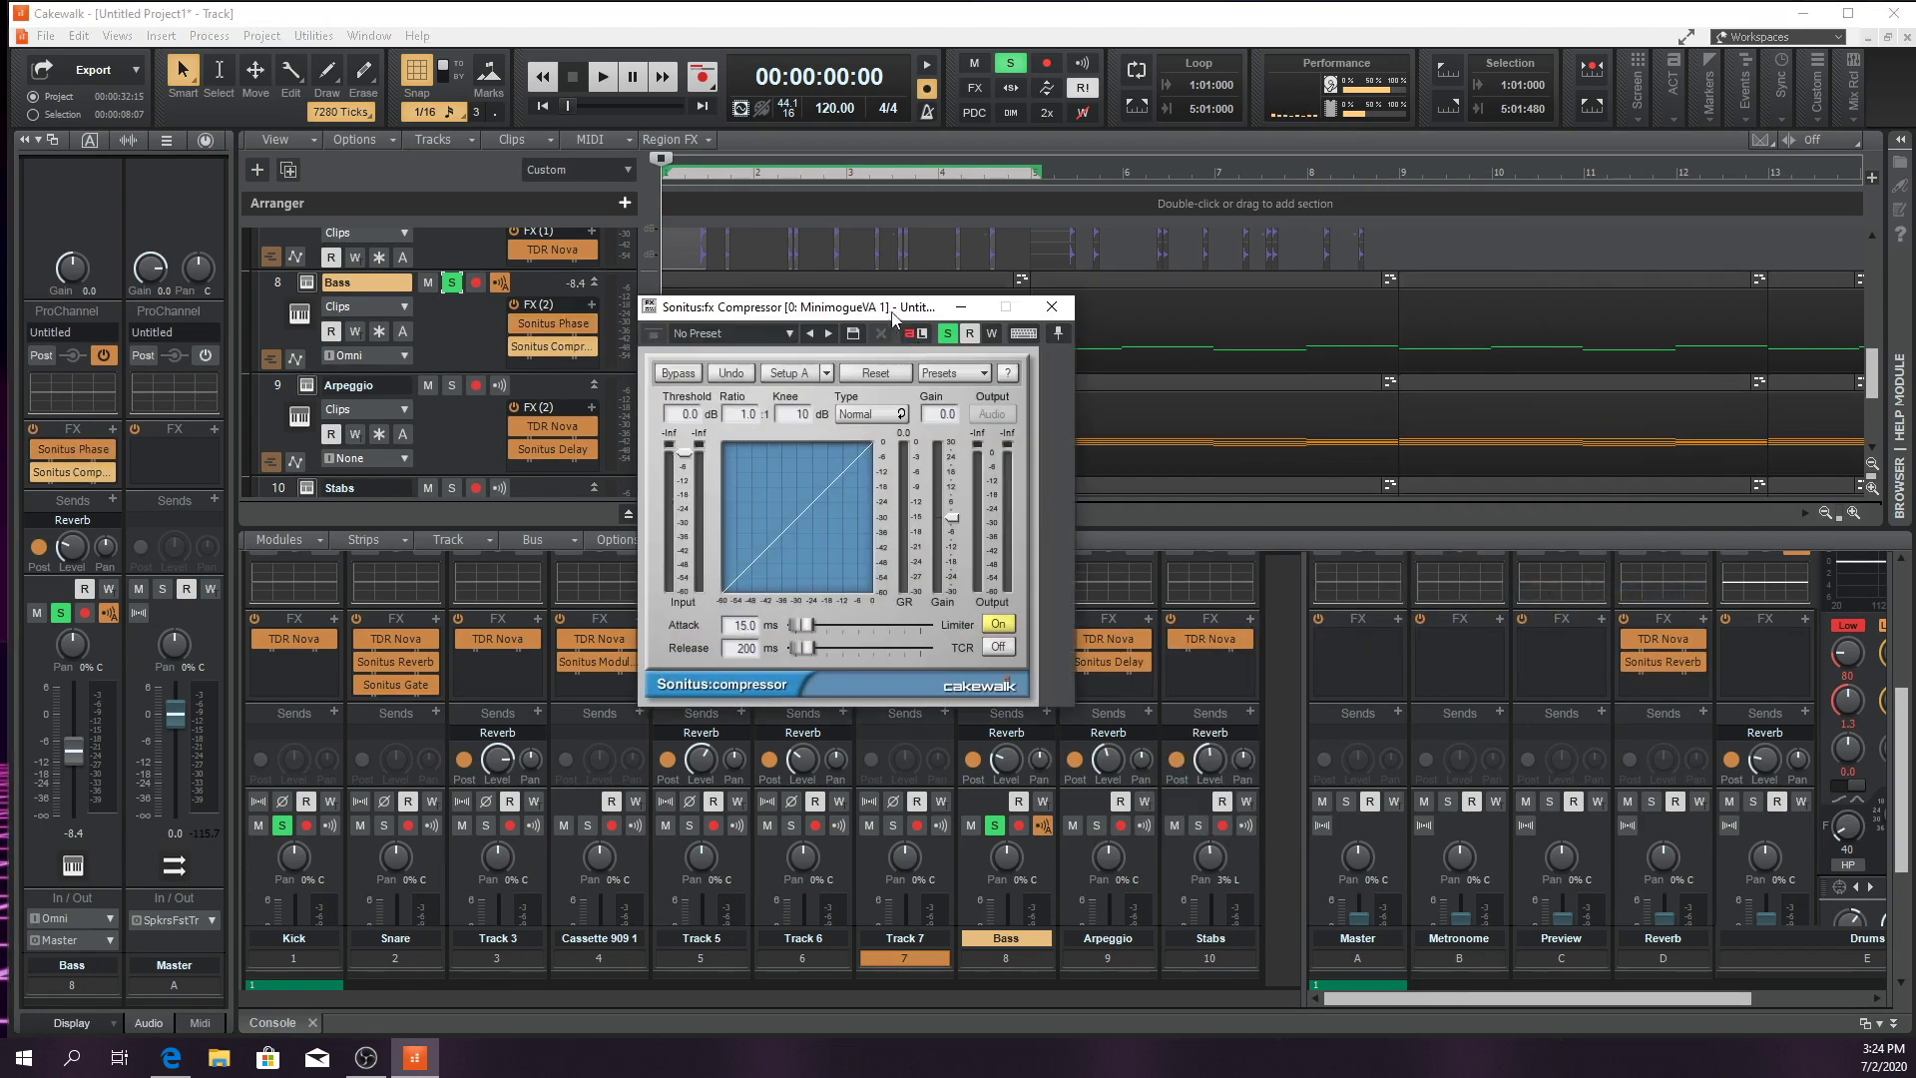
drag(911, 336, 1506, 395)
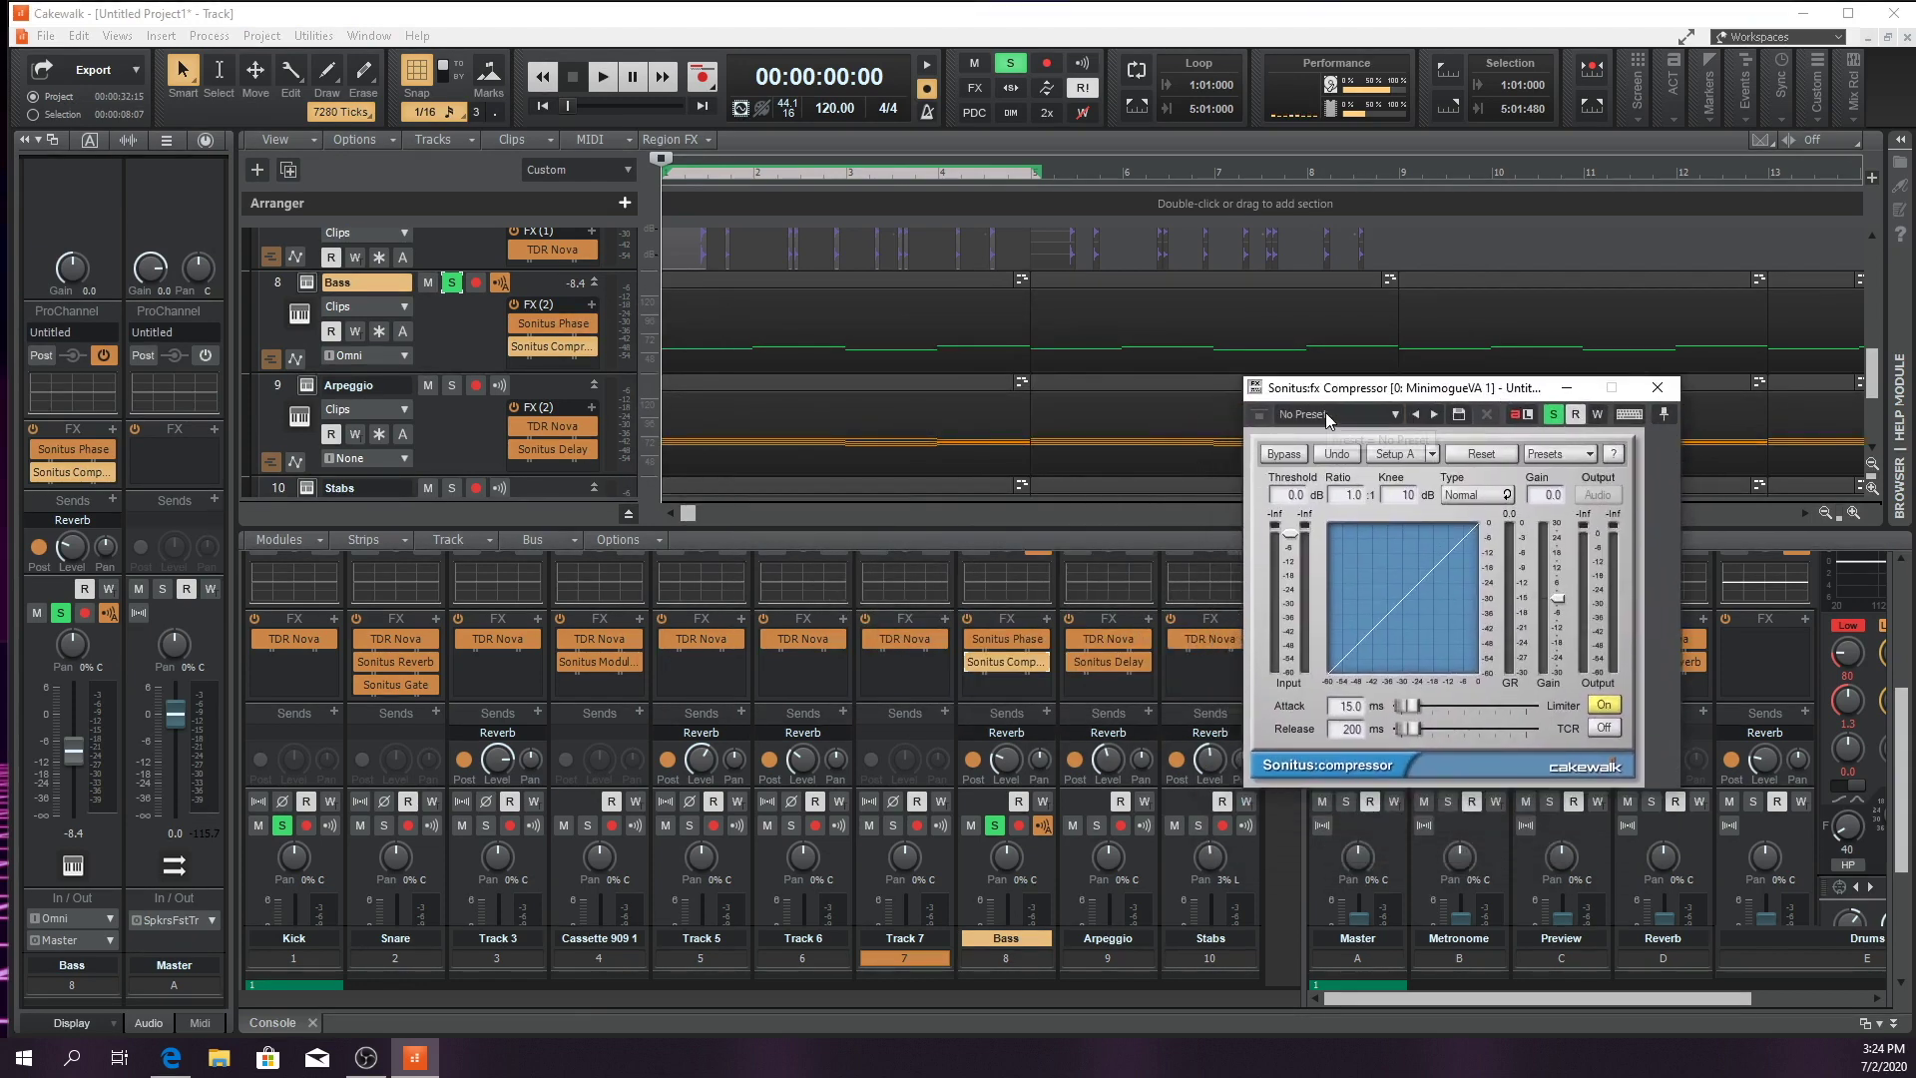
click(1397, 415)
click(1273, 526)
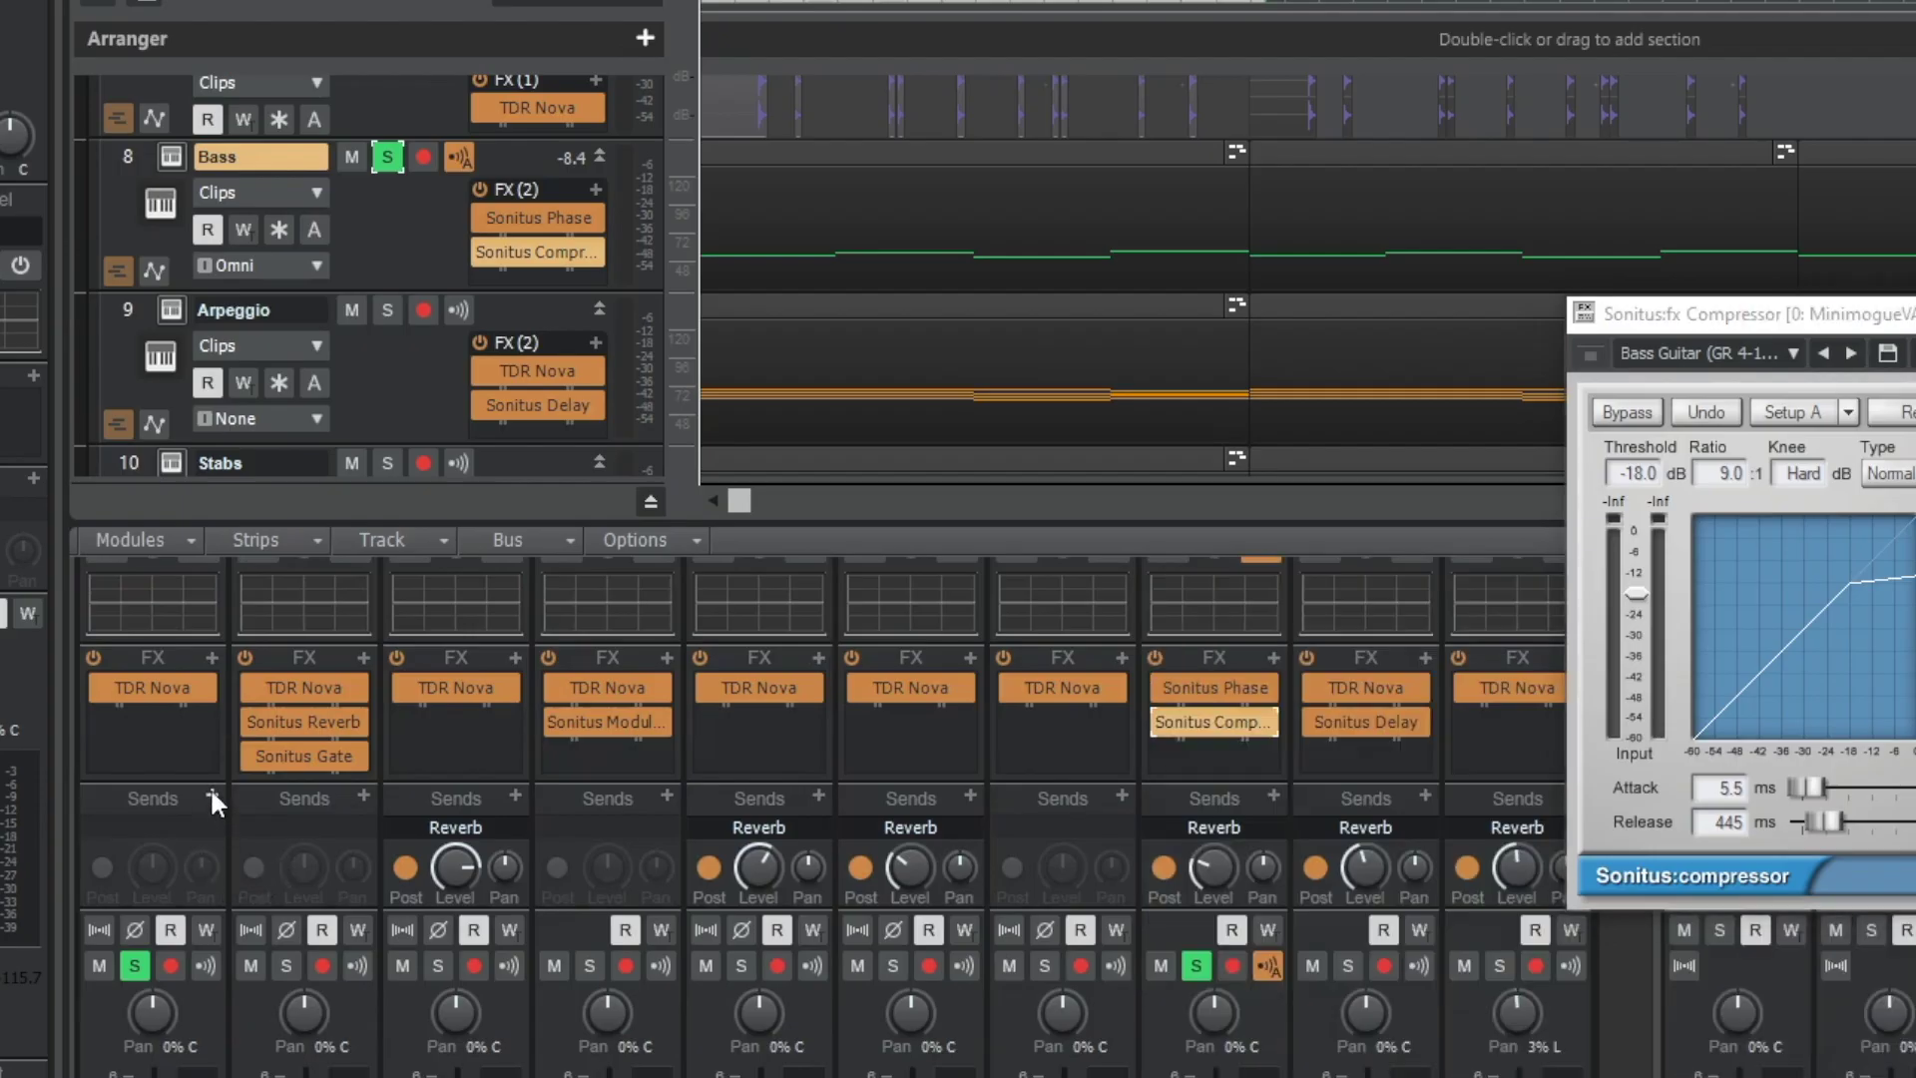
Add a send from the Kick track to the Bass compressor's side input and play the project to hear the ducking
click(334, 710)
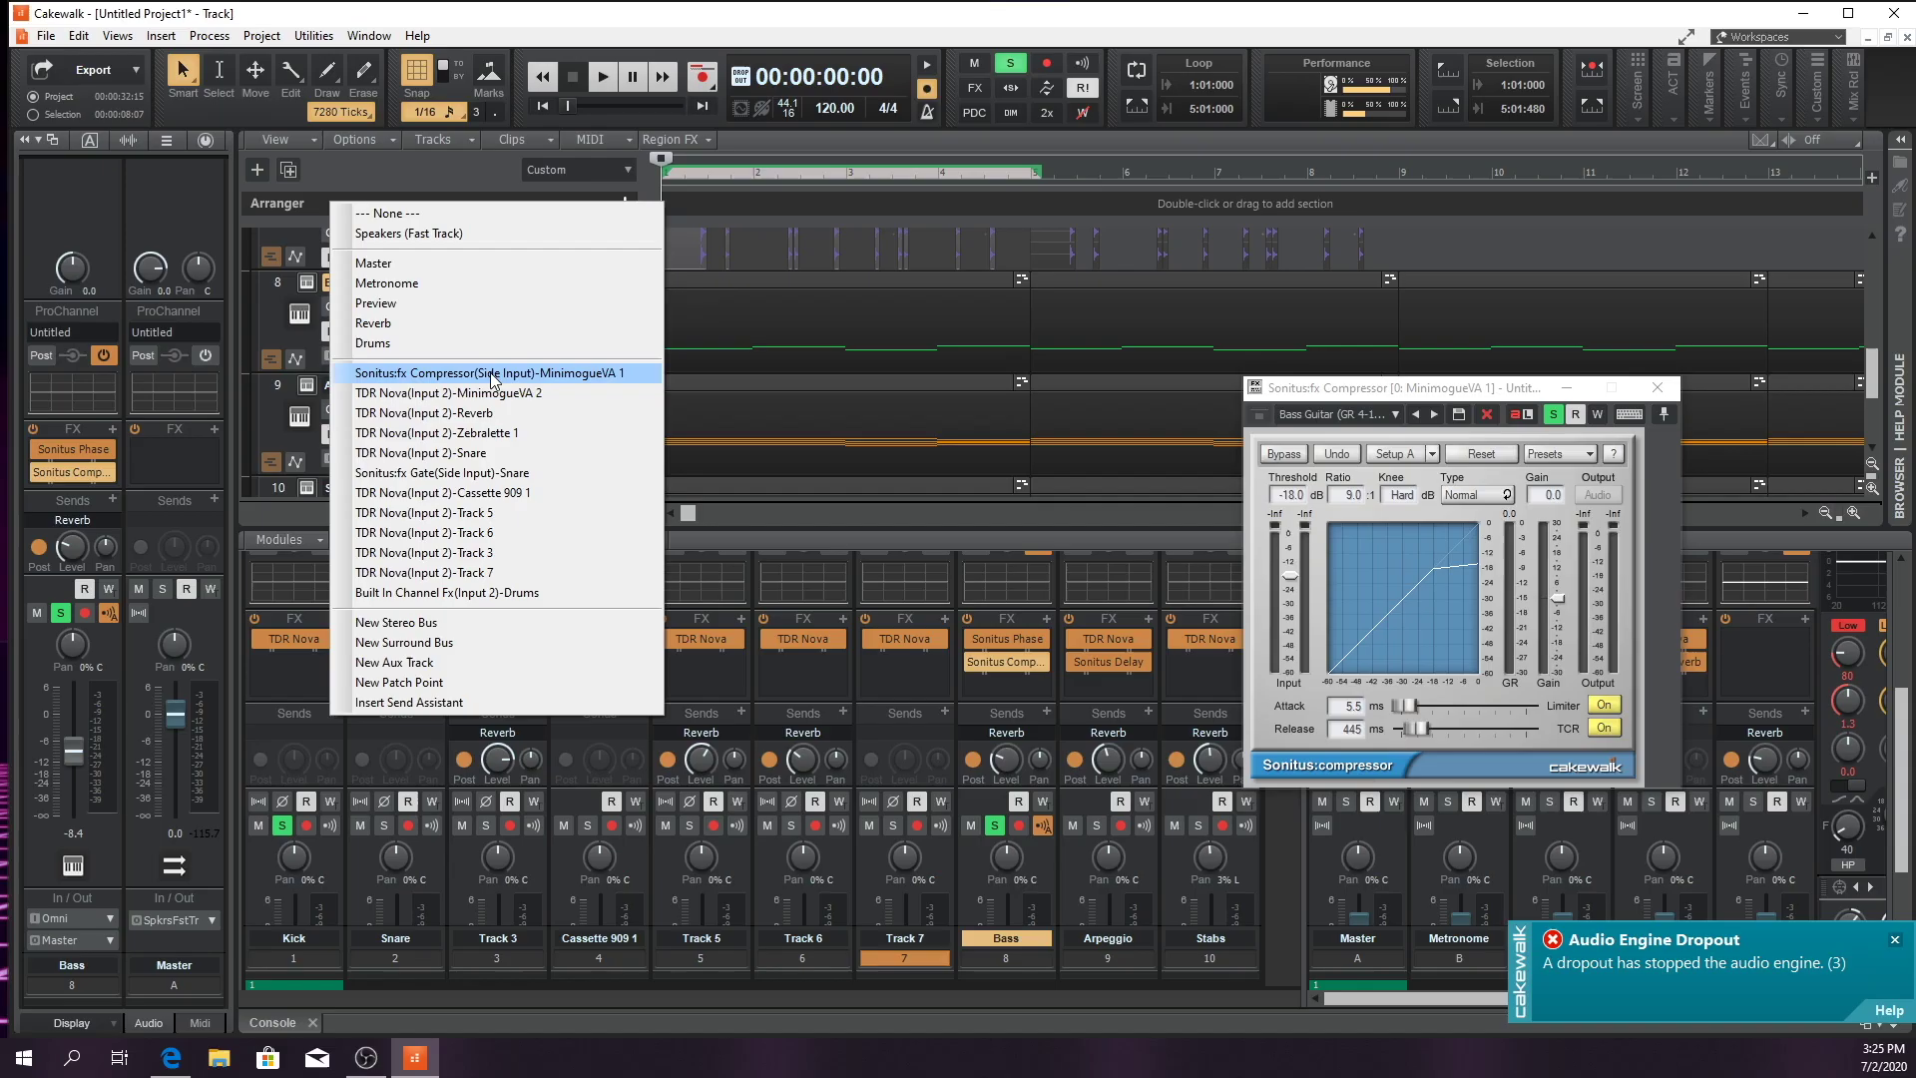
click(445, 292)
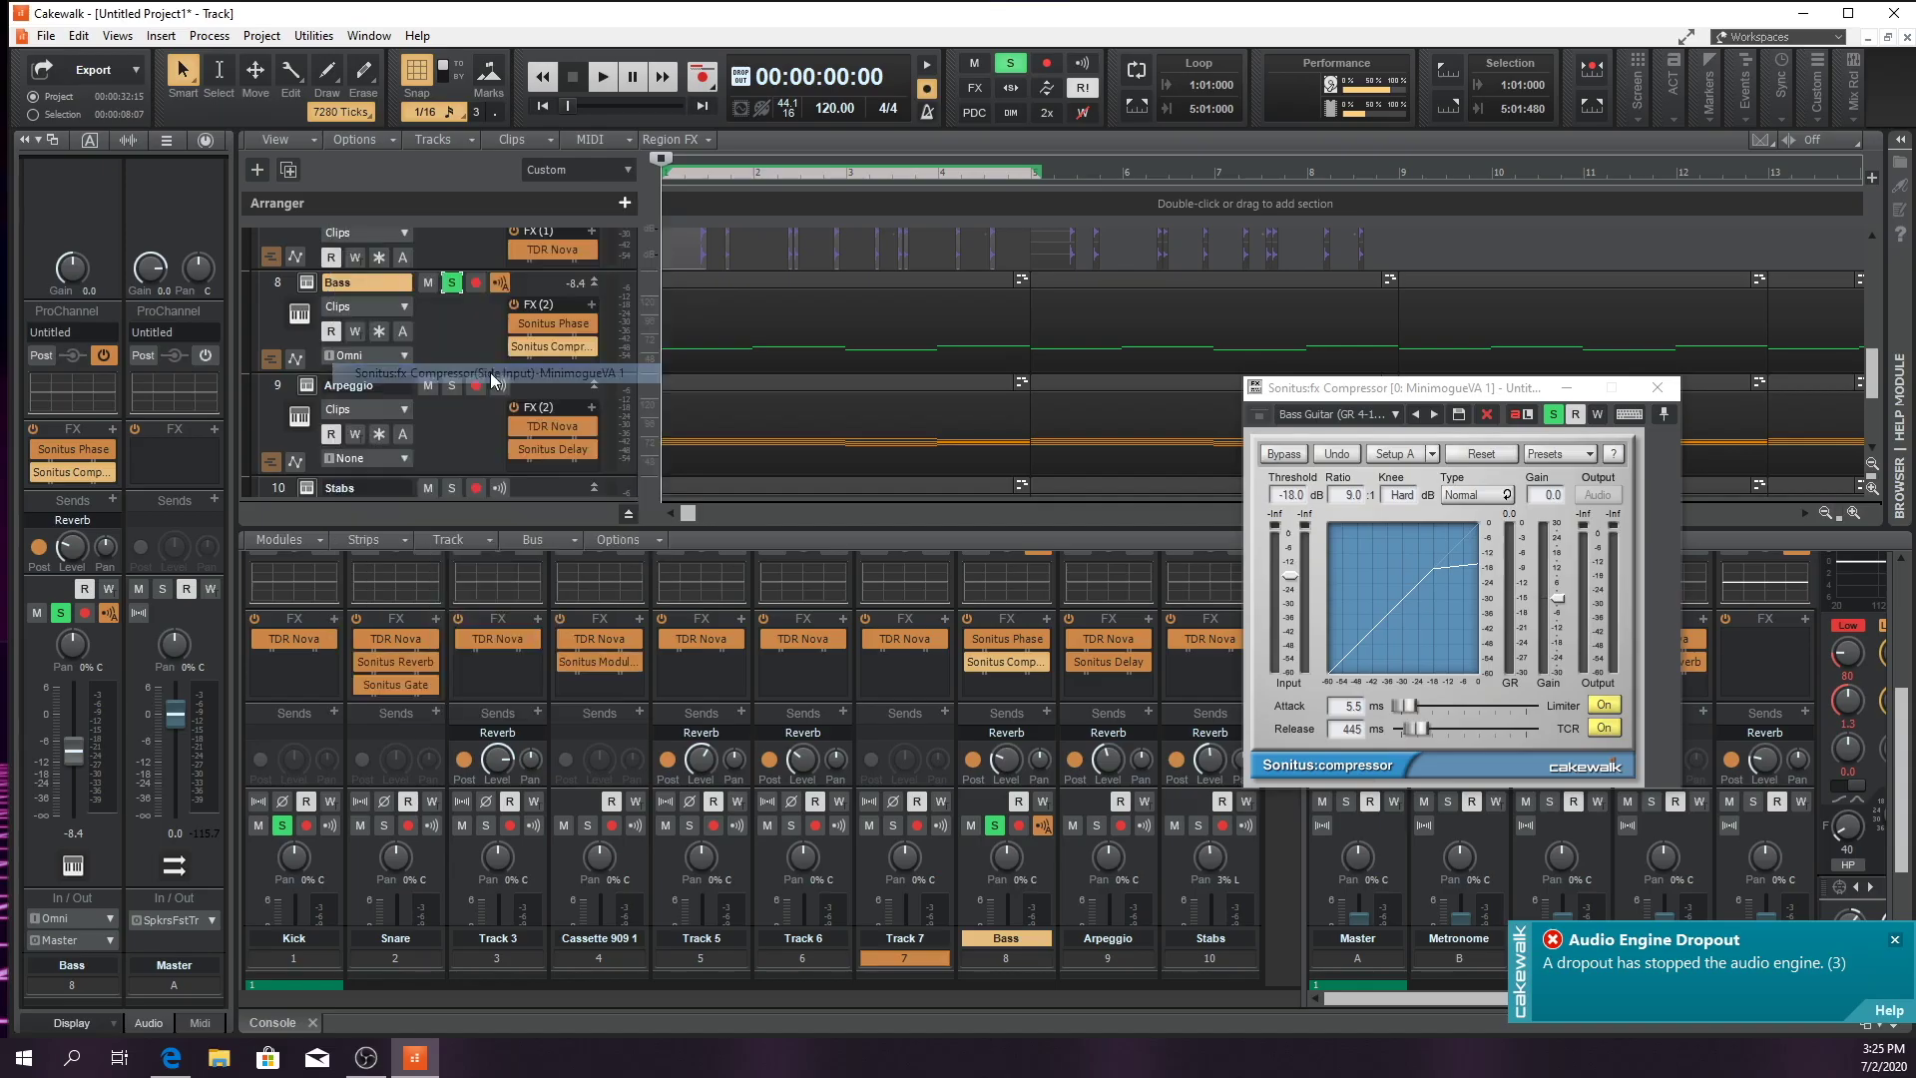
key(space)
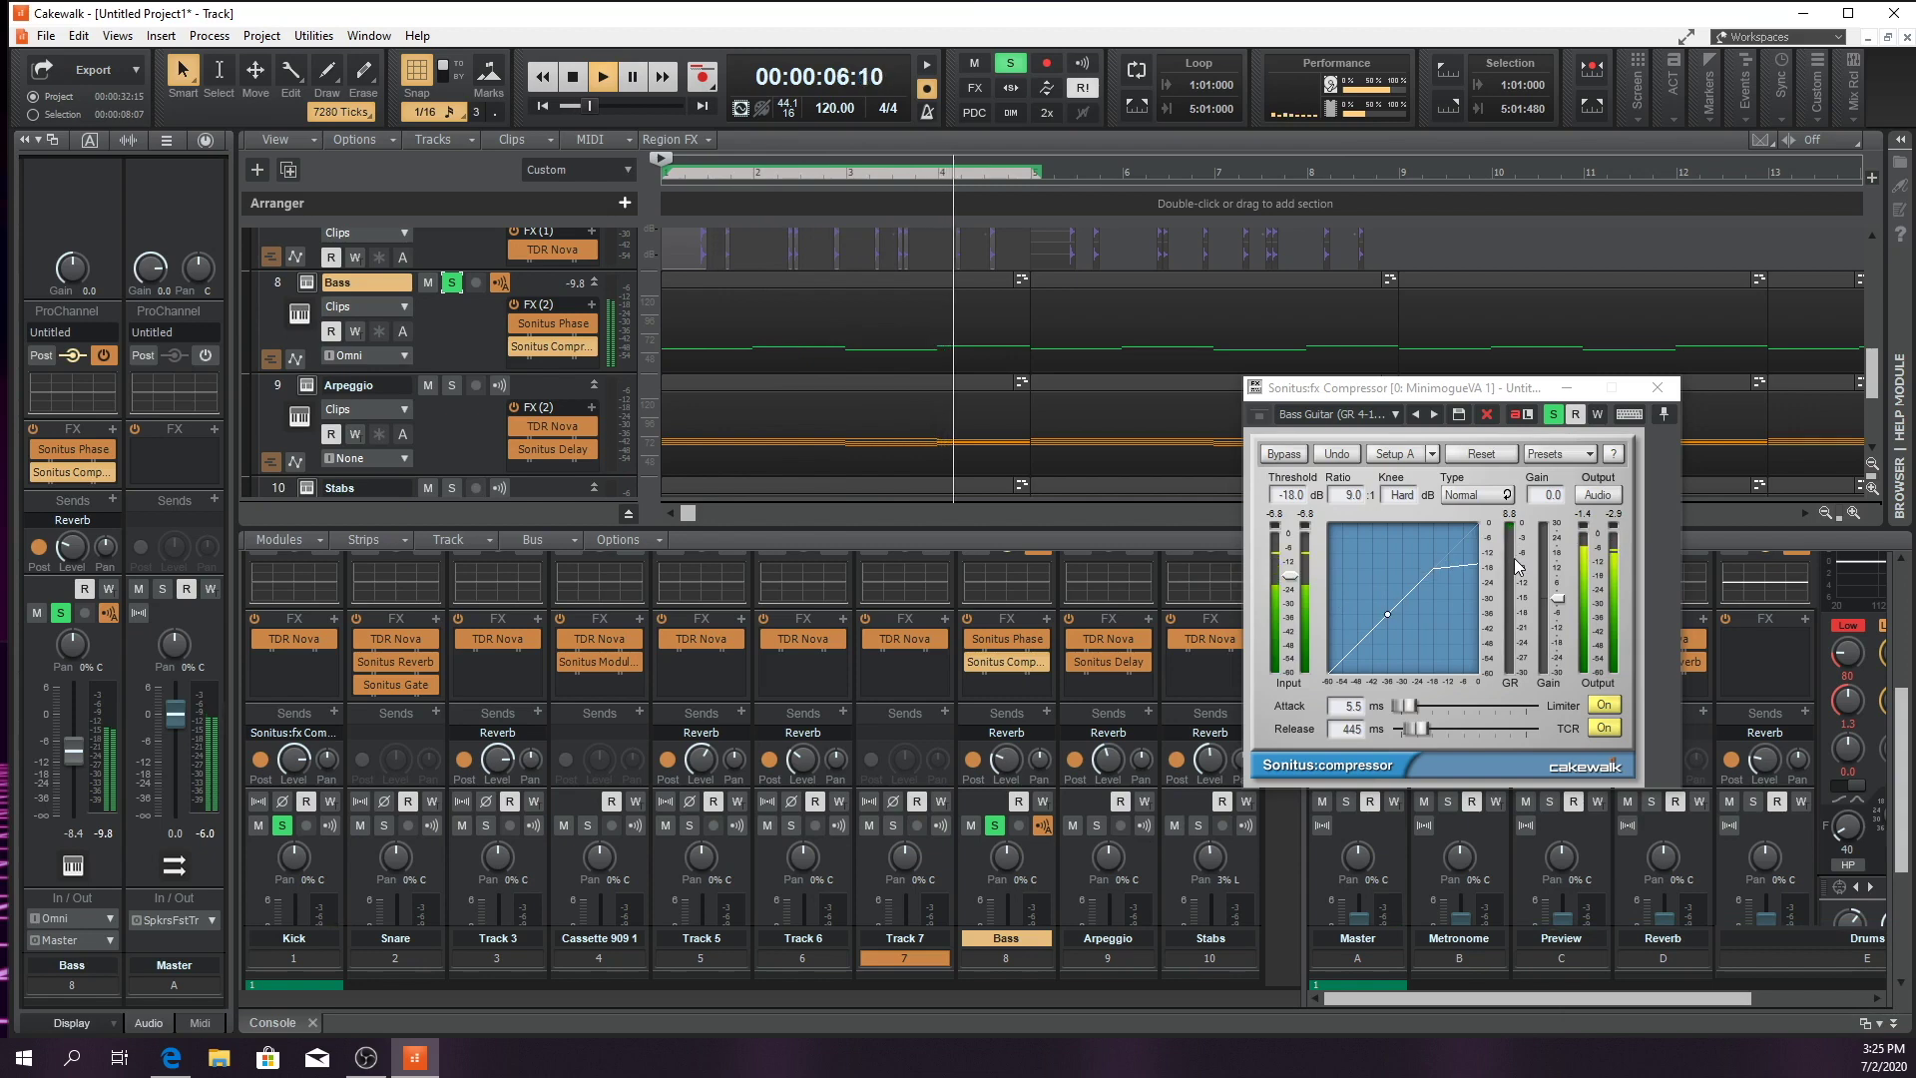
key(space)
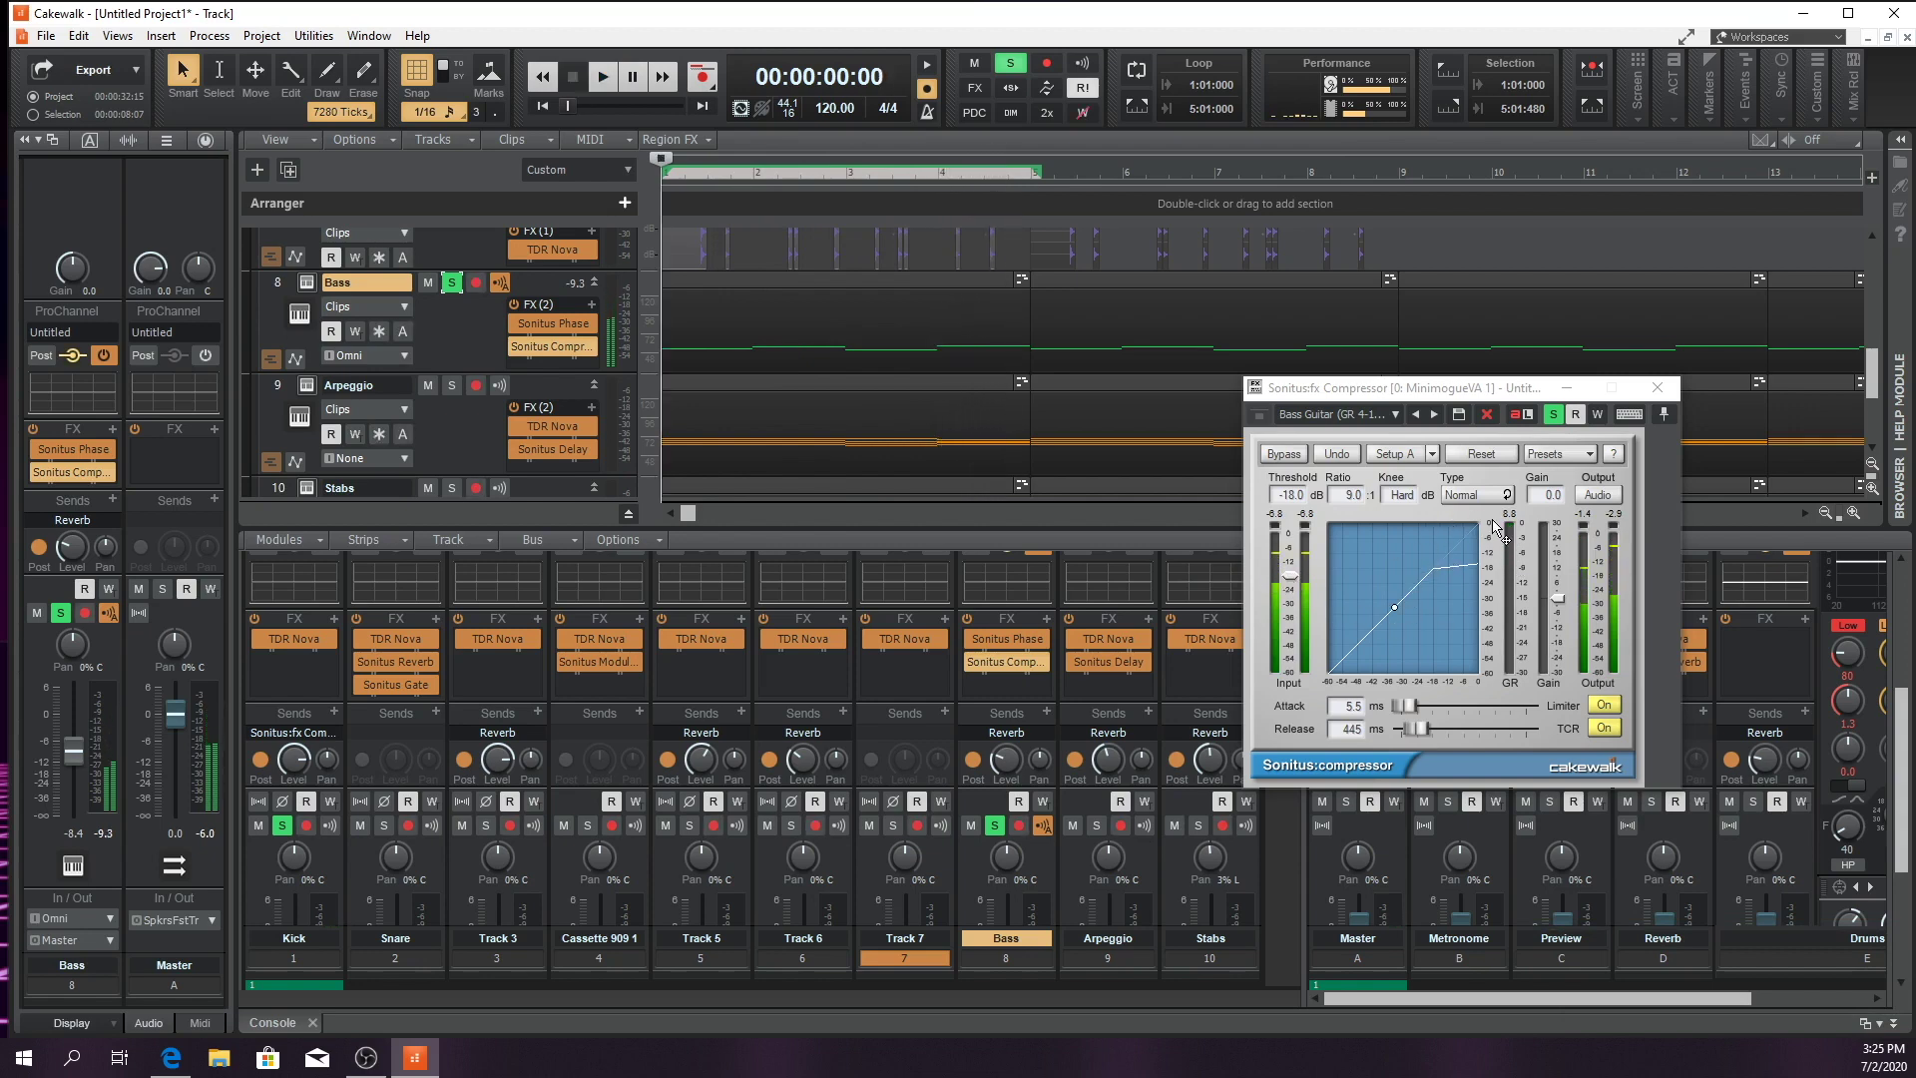
Set the Bass compressor's threshold to -21.9 dB, attack to 2.6 ms and release to 271 ms while auditioning, and close it
mouse_move(1285, 578)
mouse_down()
mouse_move(1288, 646)
mouse_move(1288, 612)
mouse_up()
key(space)
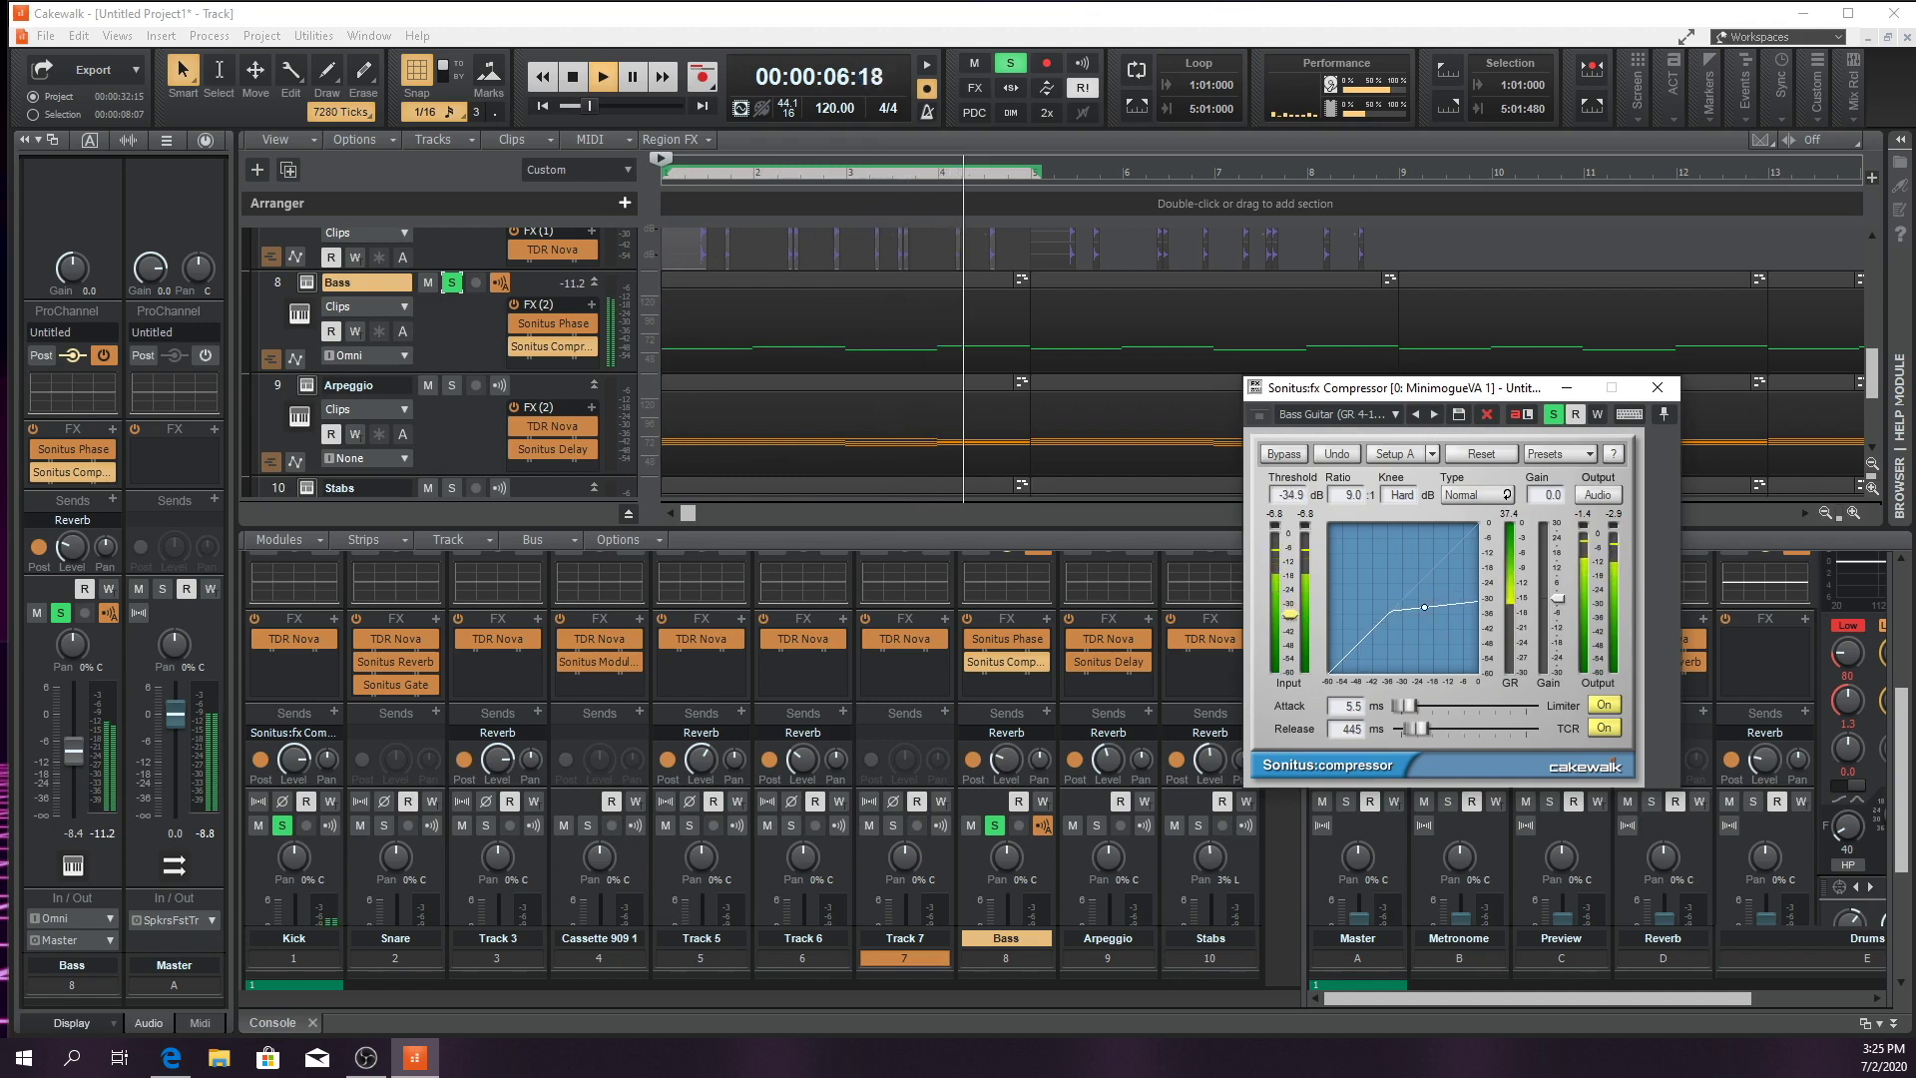
key(space)
drag(1289, 606, 1289, 589)
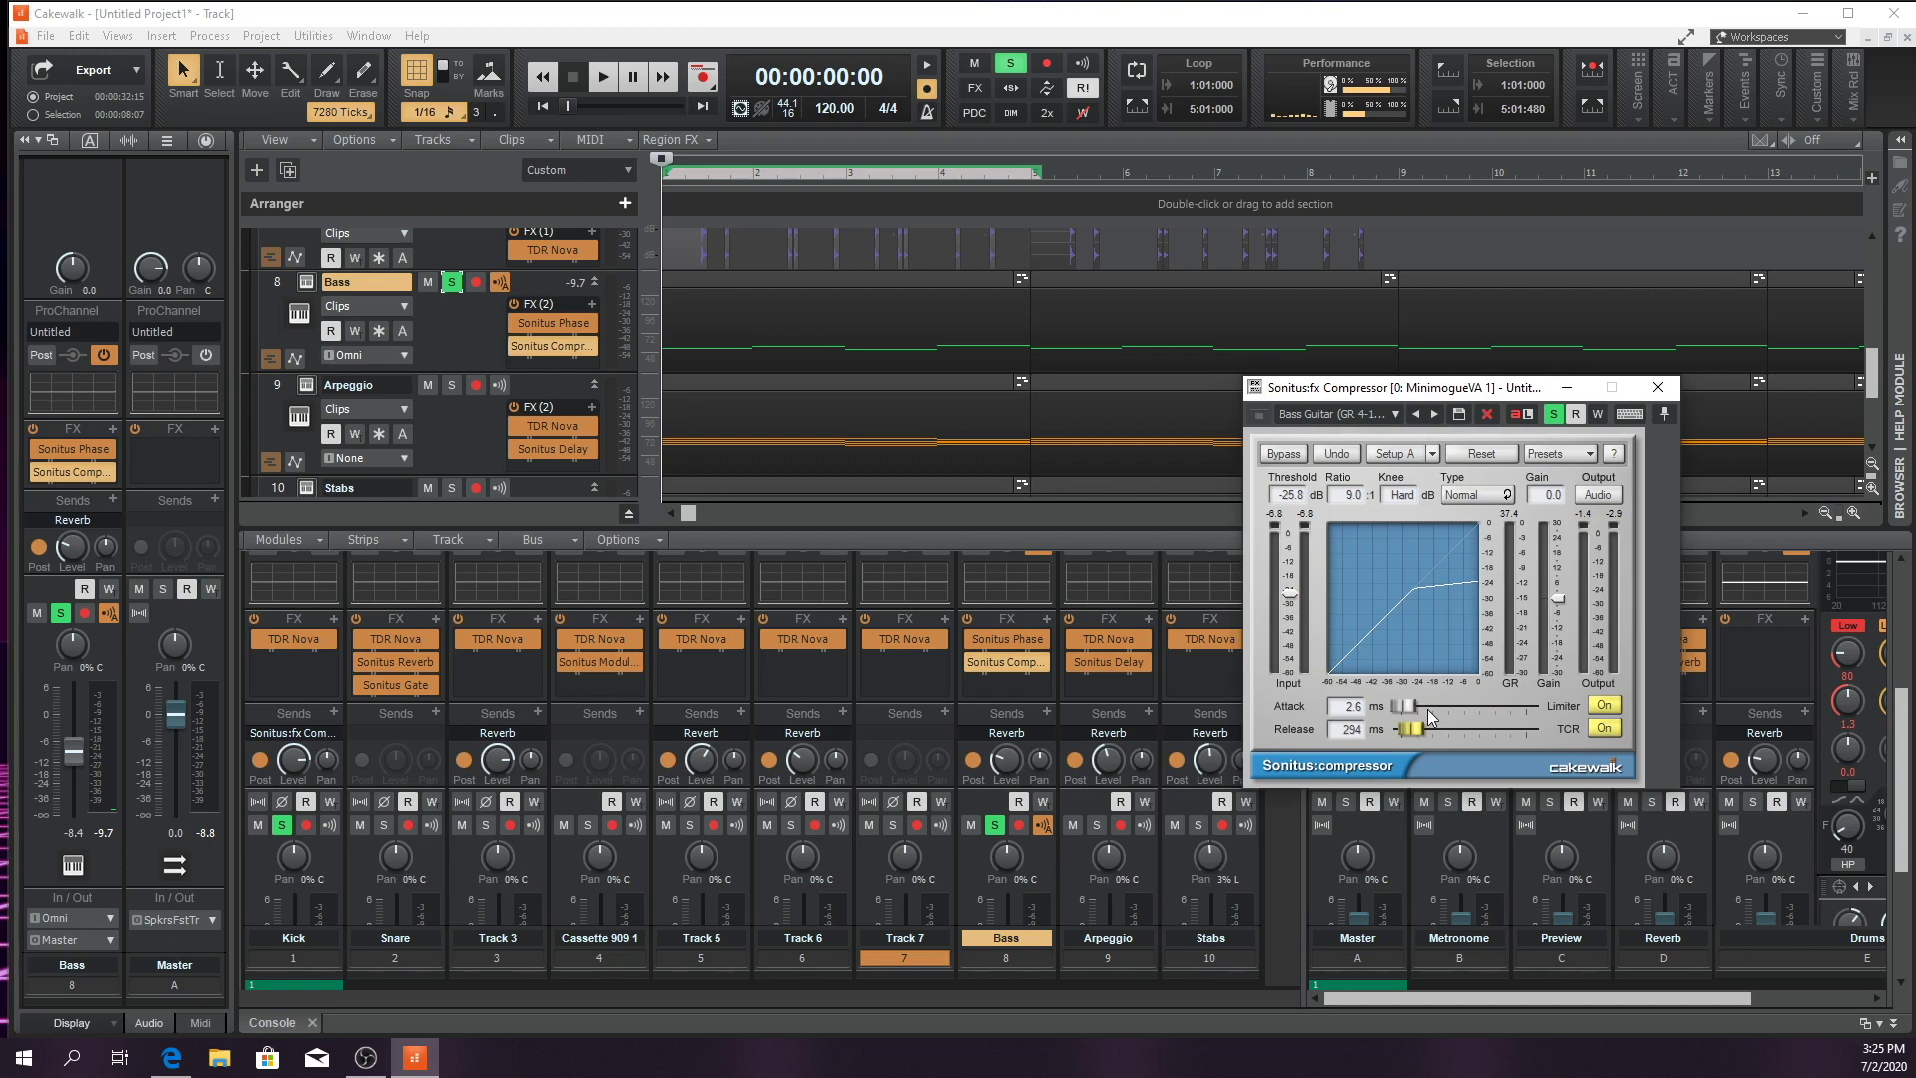
key(space)
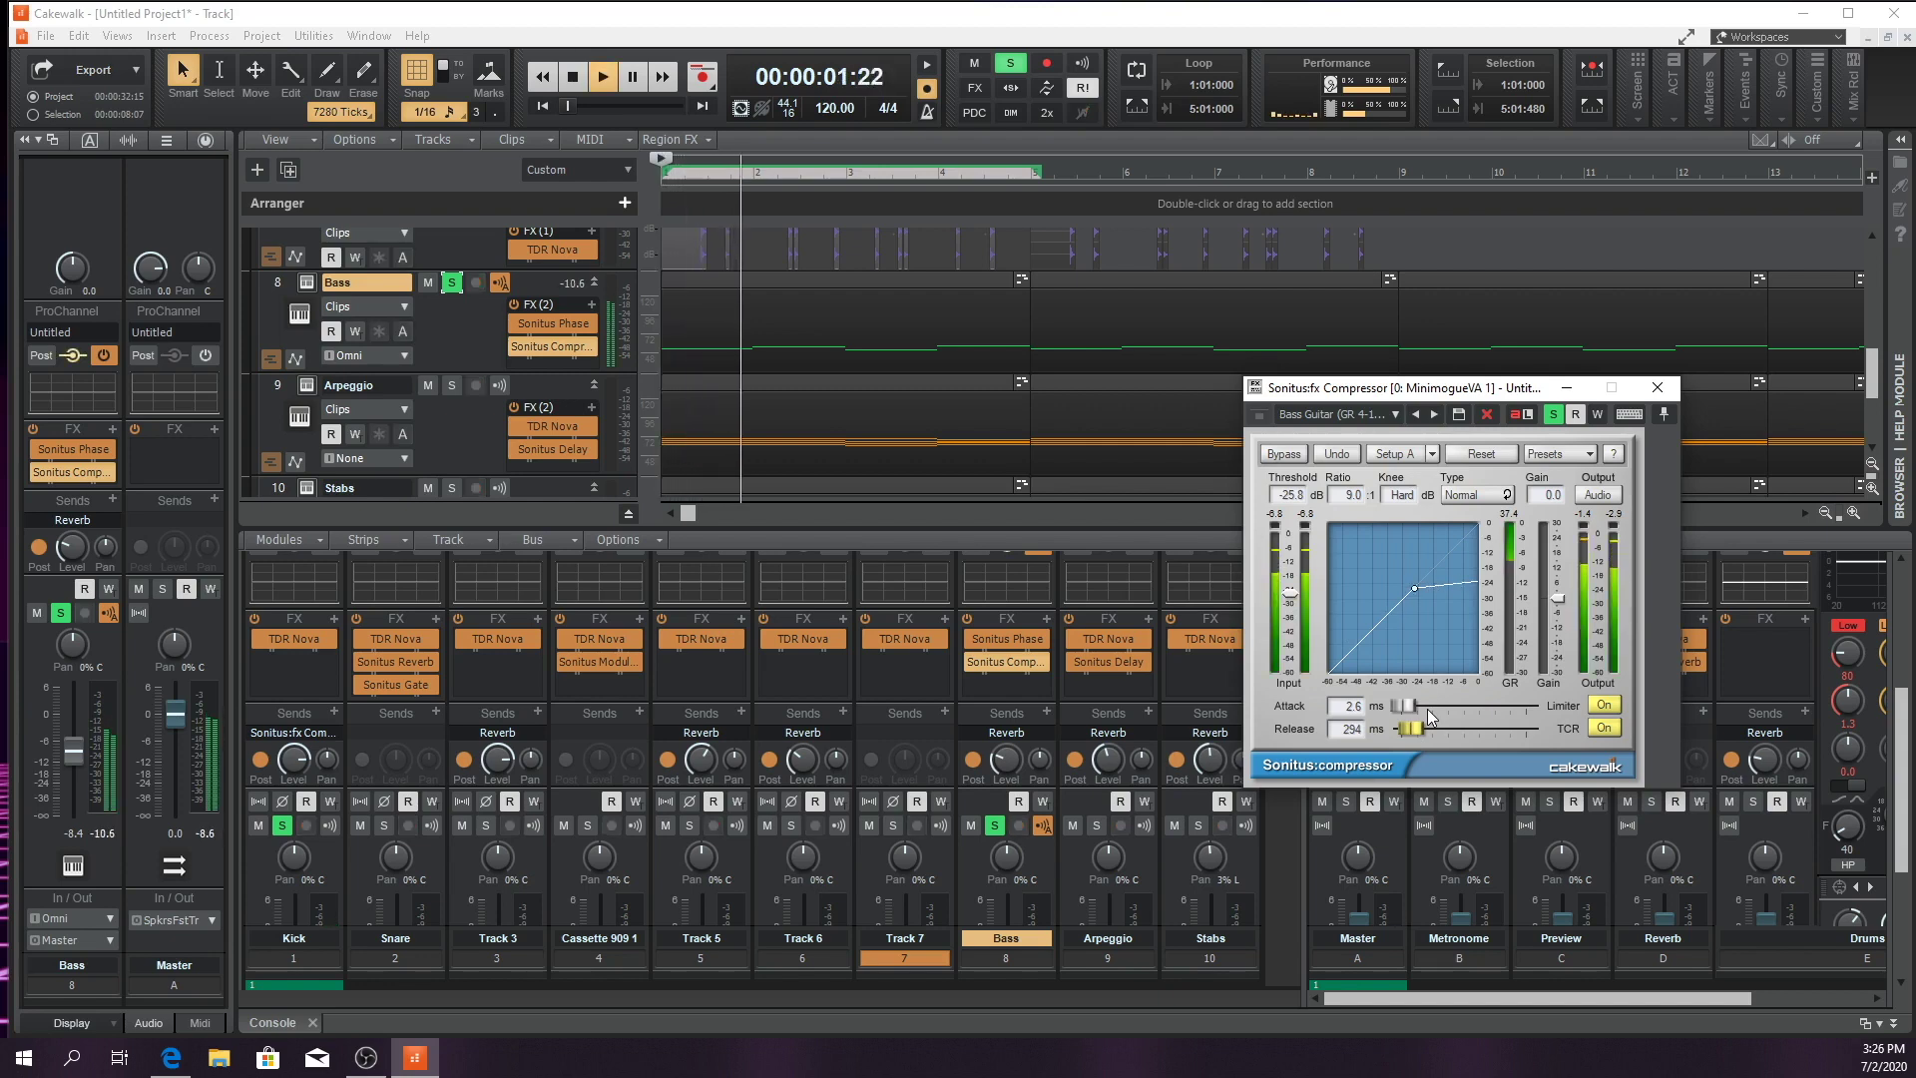
key(space)
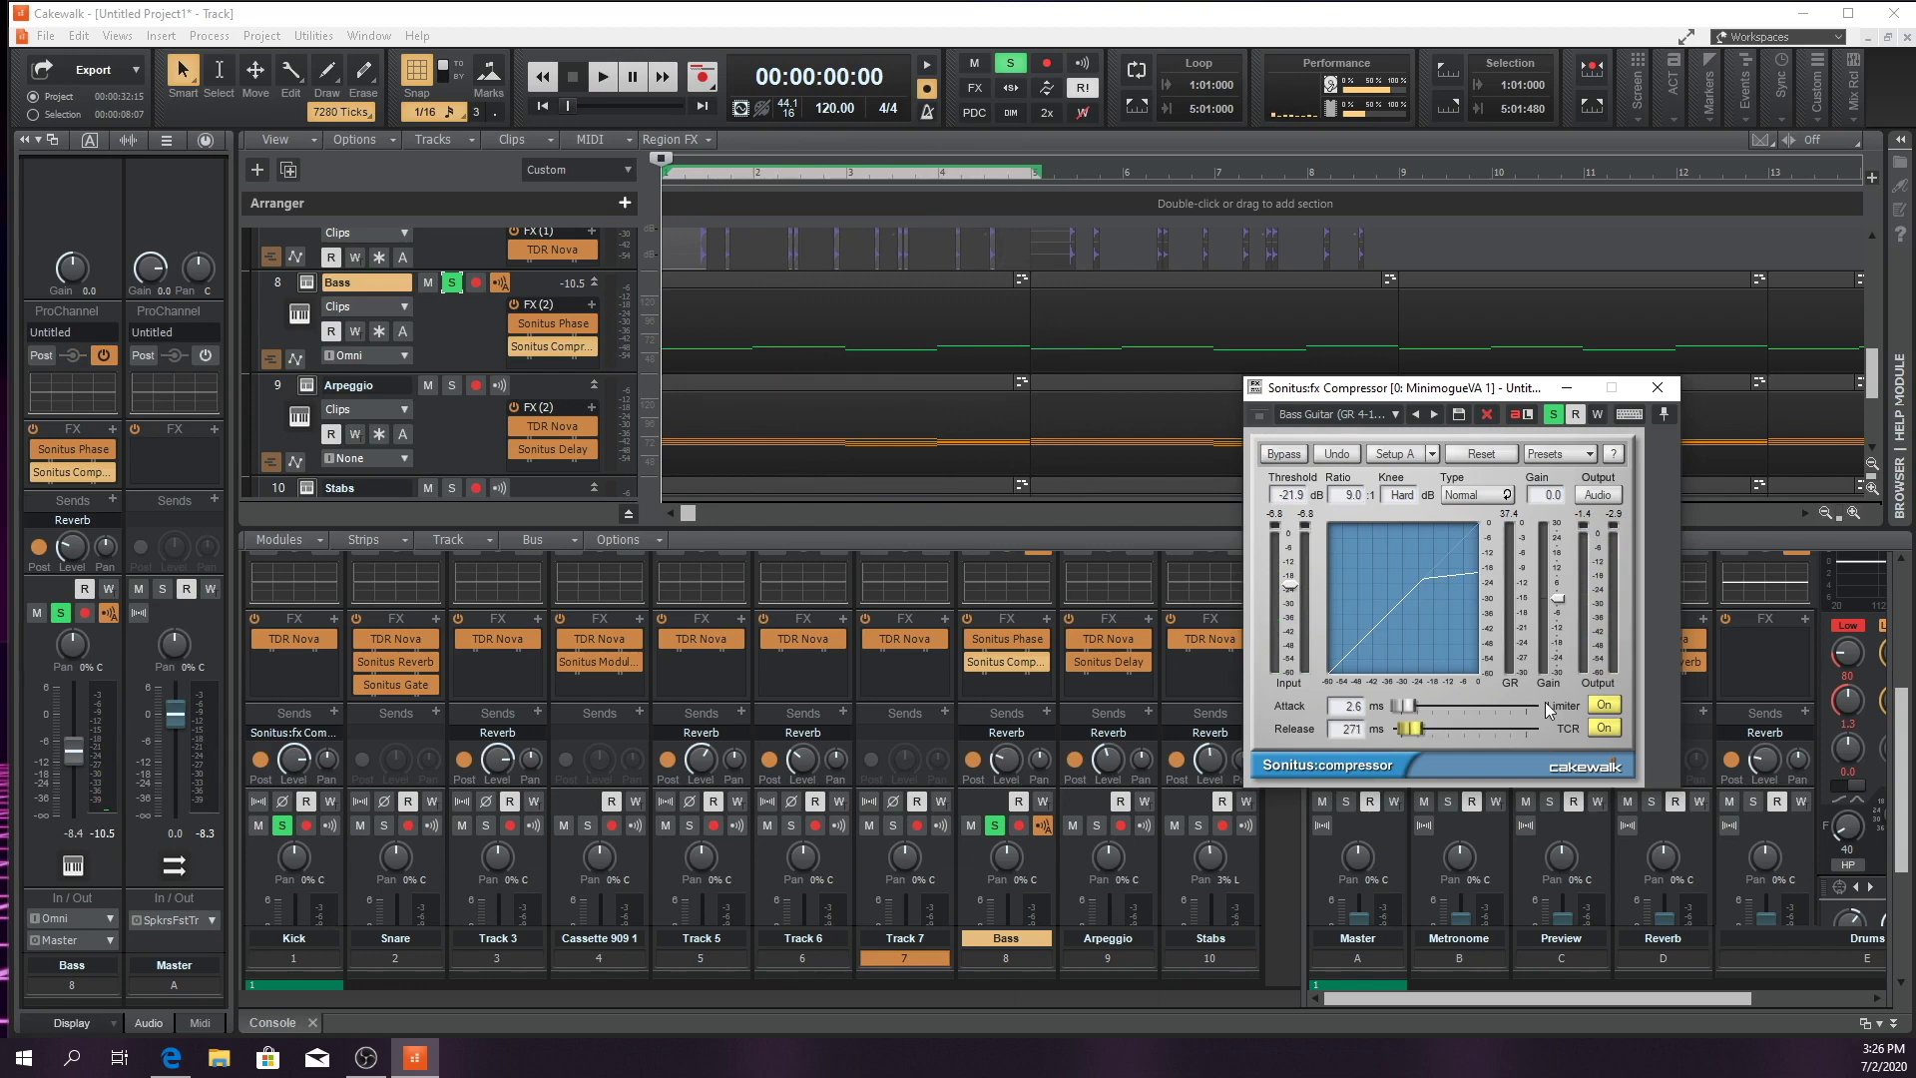
key(Escape)
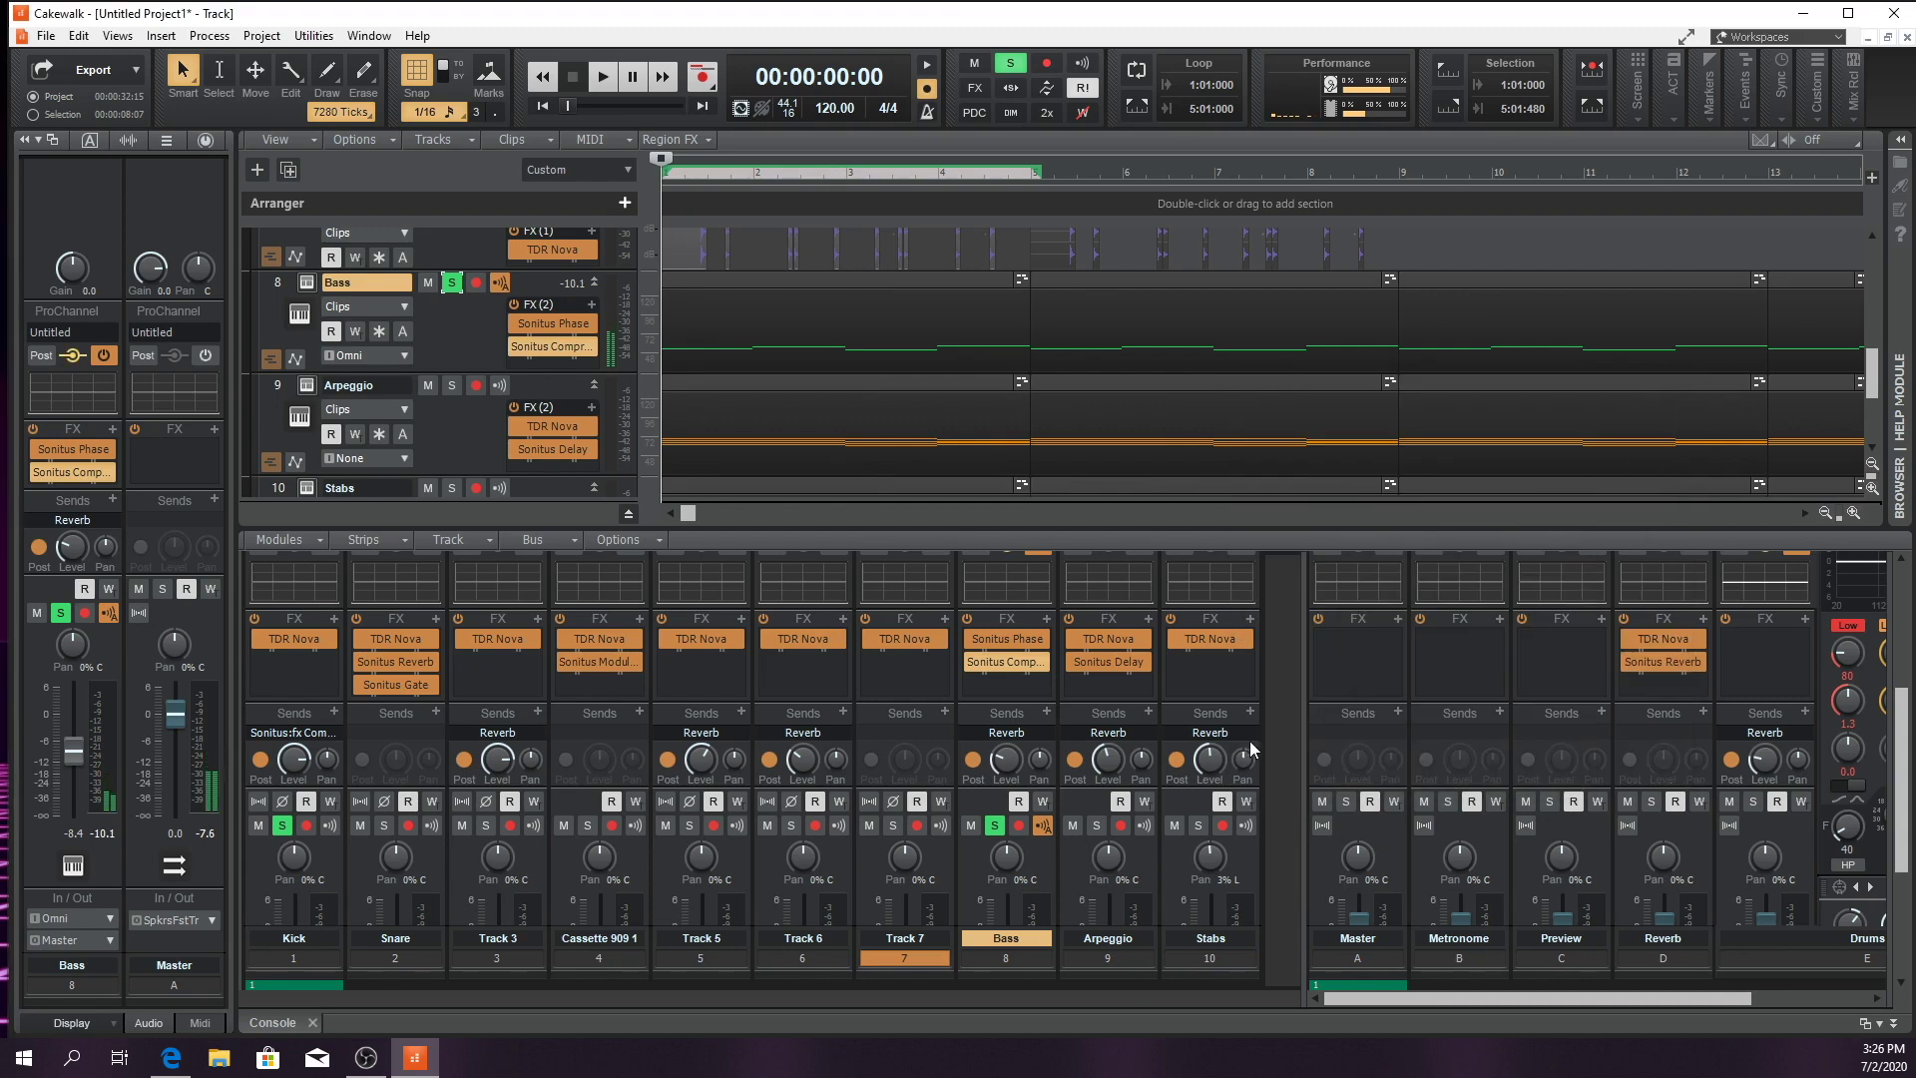
Unsolo the Bass track and solo the Arpeggio track alongside the Kick
scroll(1081, 714, down, 2)
click(994, 729)
click(1096, 729)
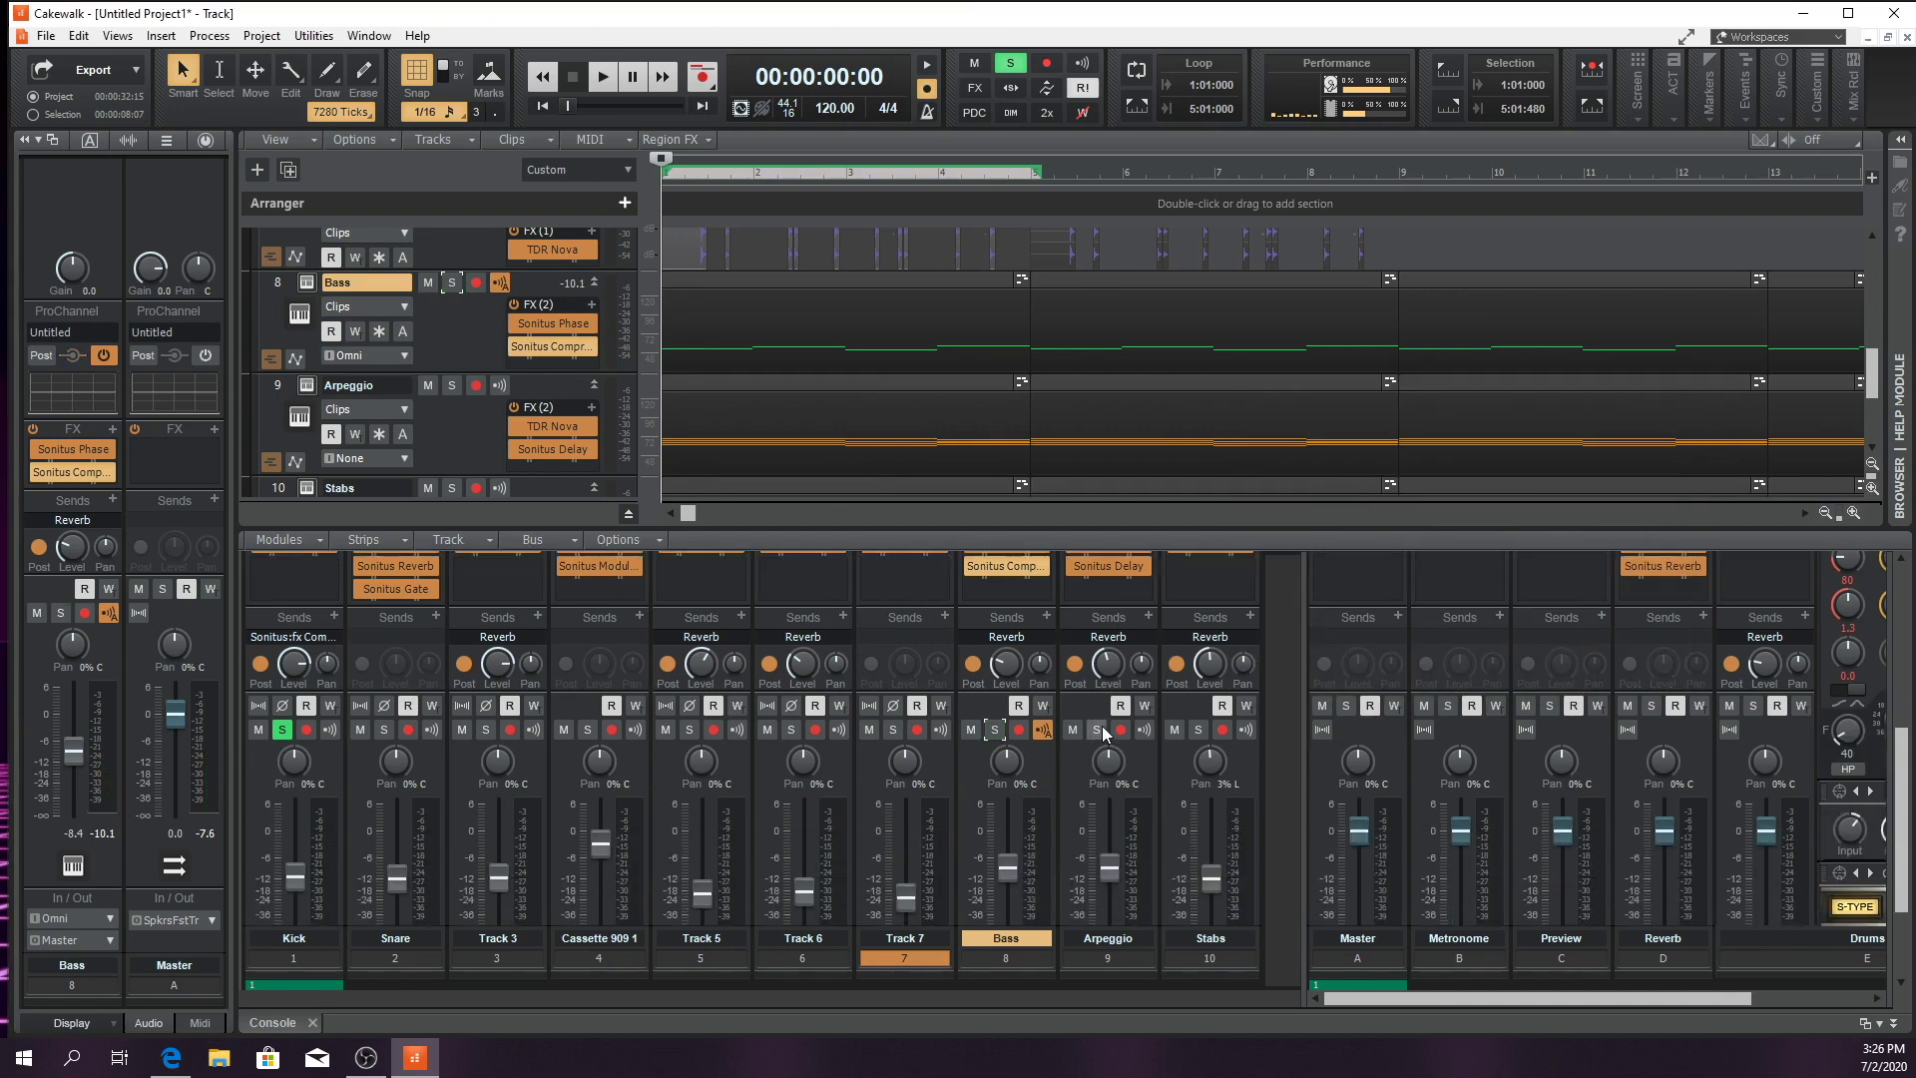
Insert a Sonitus Compressor on the Arpeggio track with the Bass Guitar (GR 4-16dB) preset, attack 2.5 ms and release 287 ms
scroll(1118, 734, up, 3)
right_click(1146, 675)
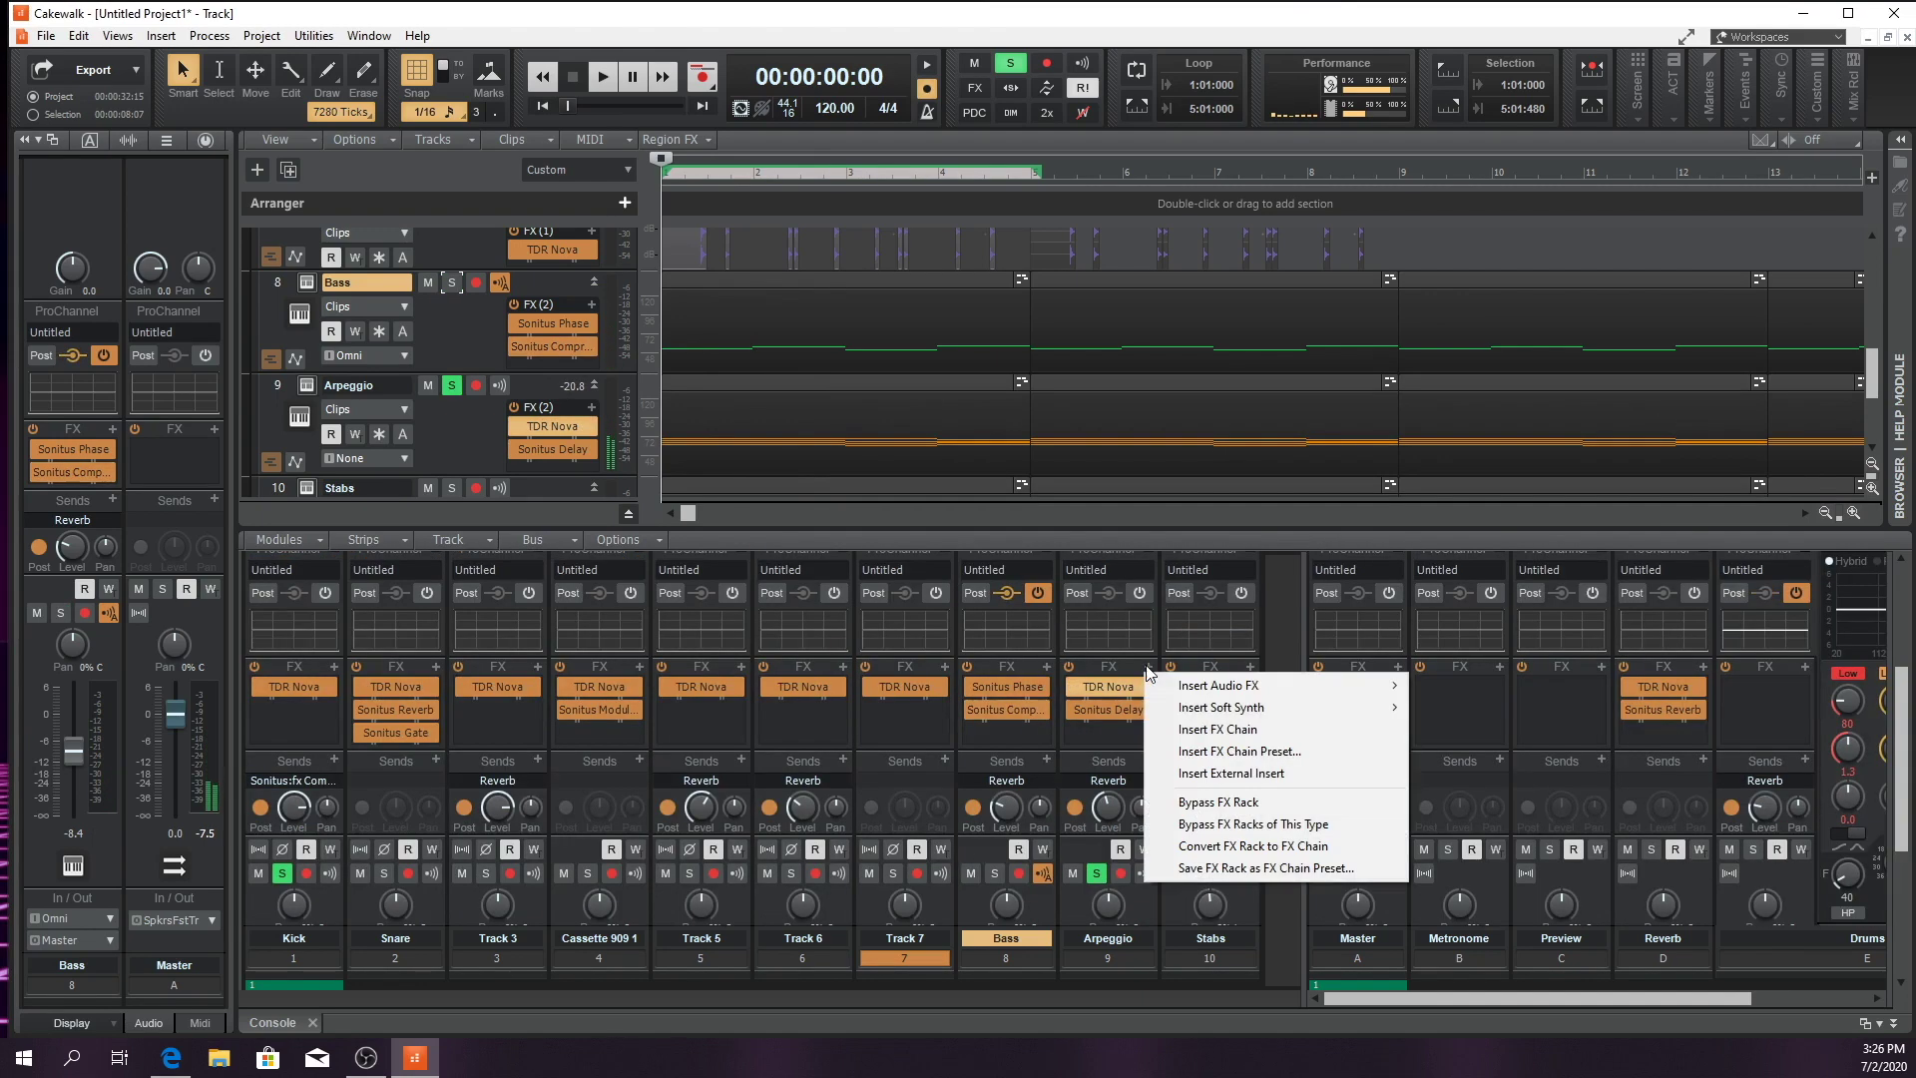
mouse_move(1245, 689)
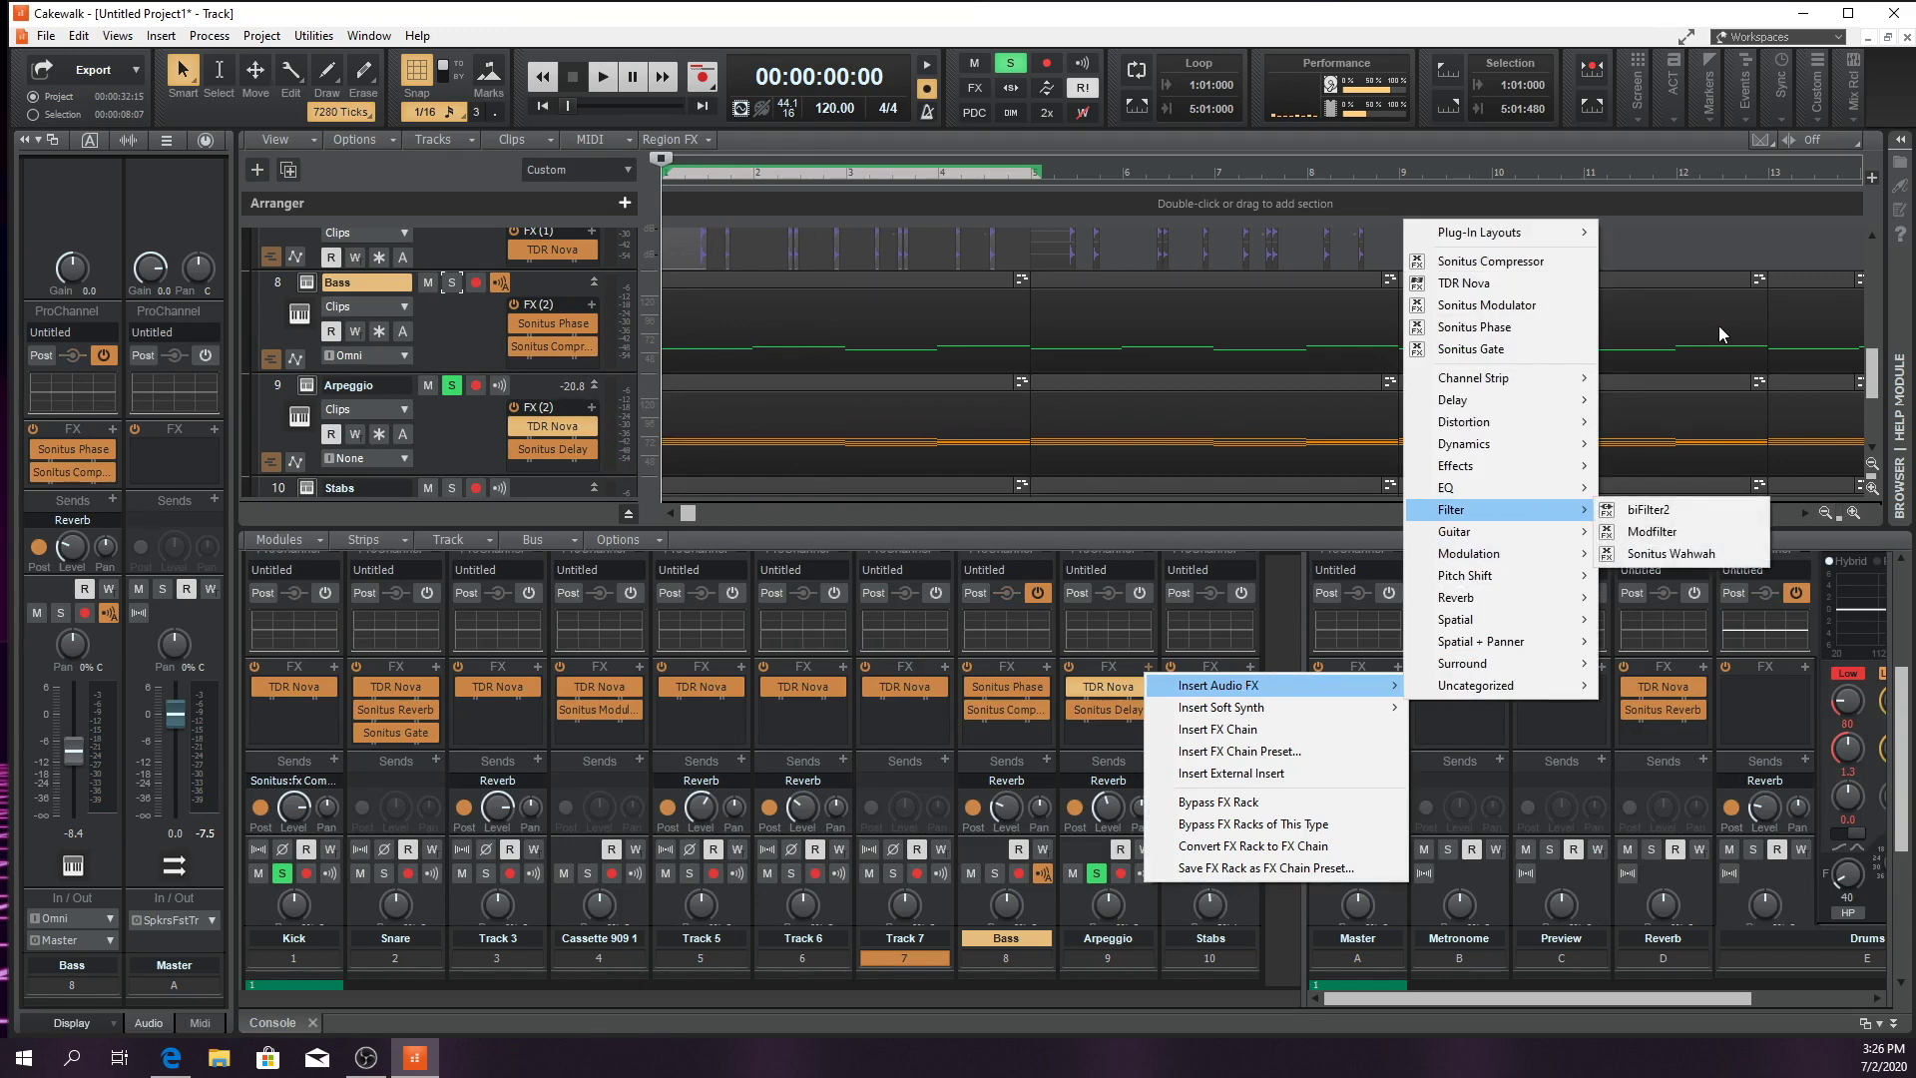
click(1490, 262)
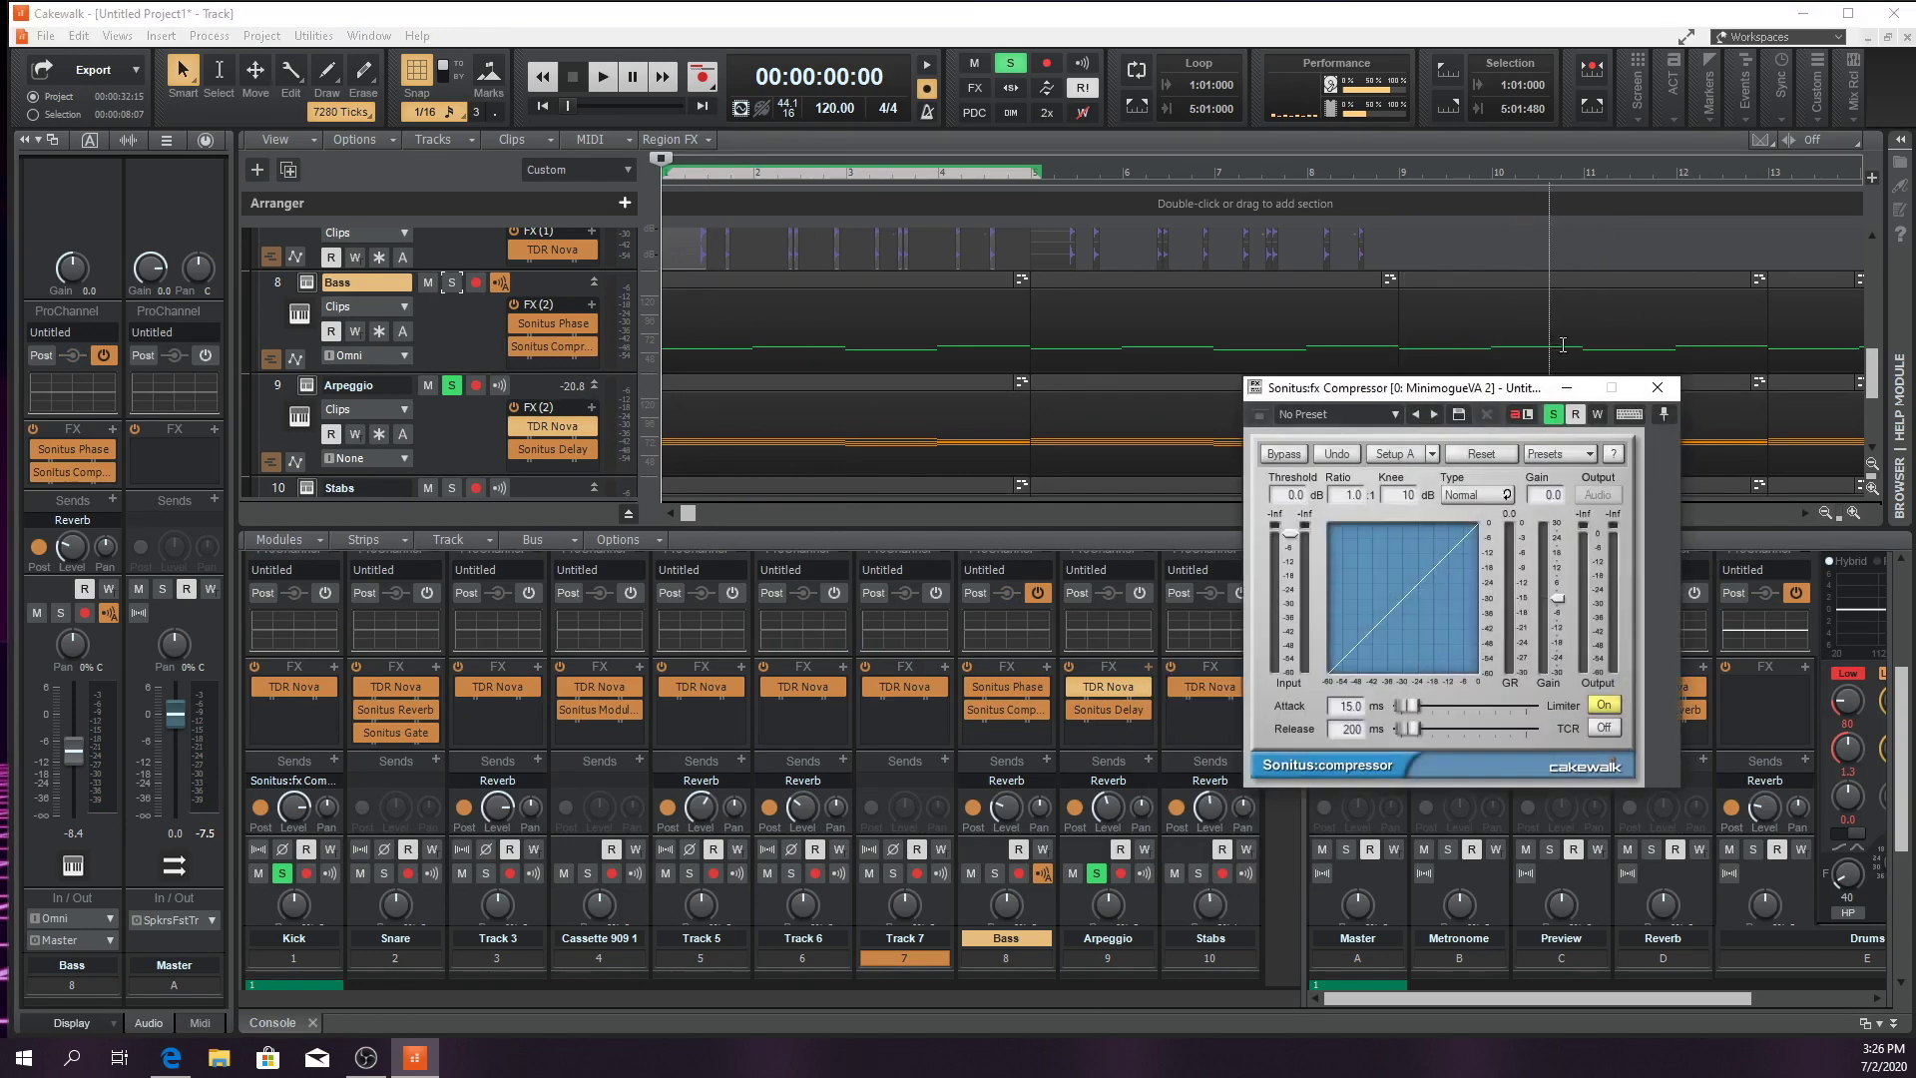
click(1403, 414)
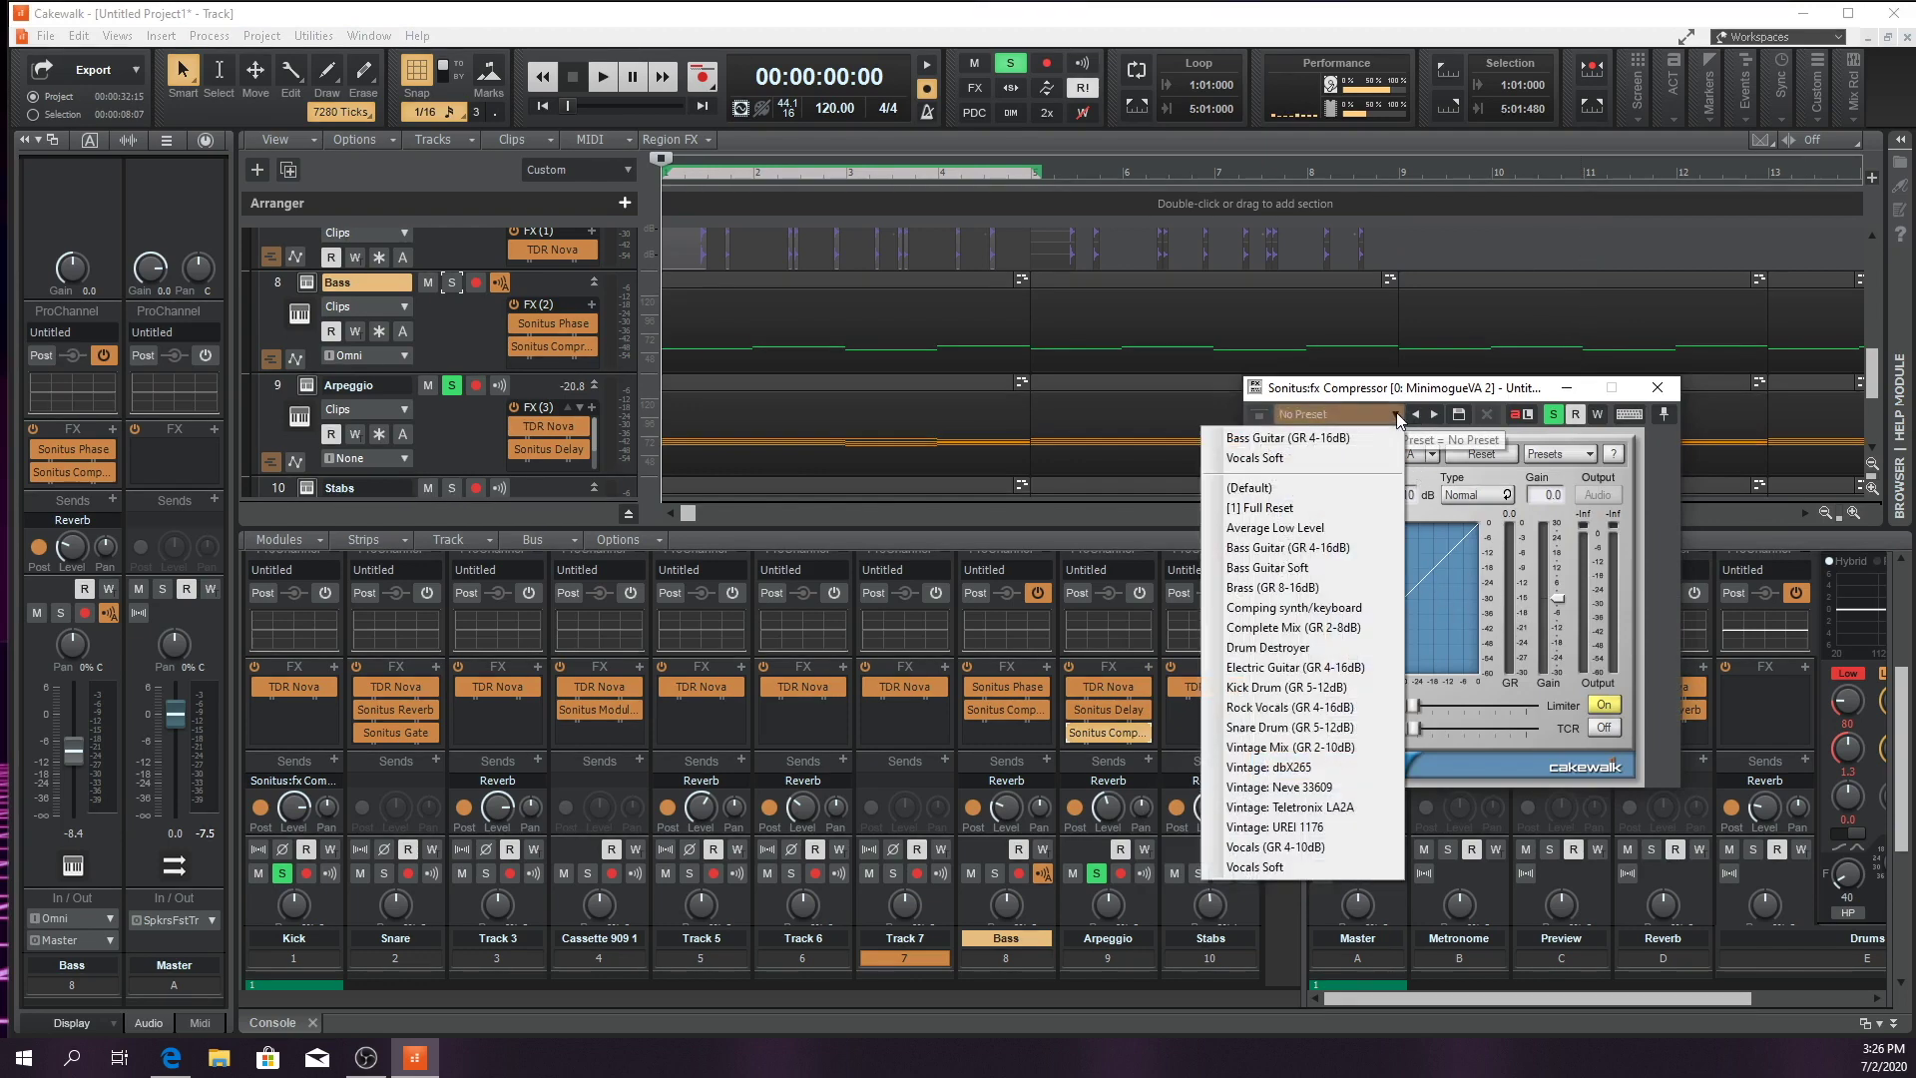
click(1334, 555)
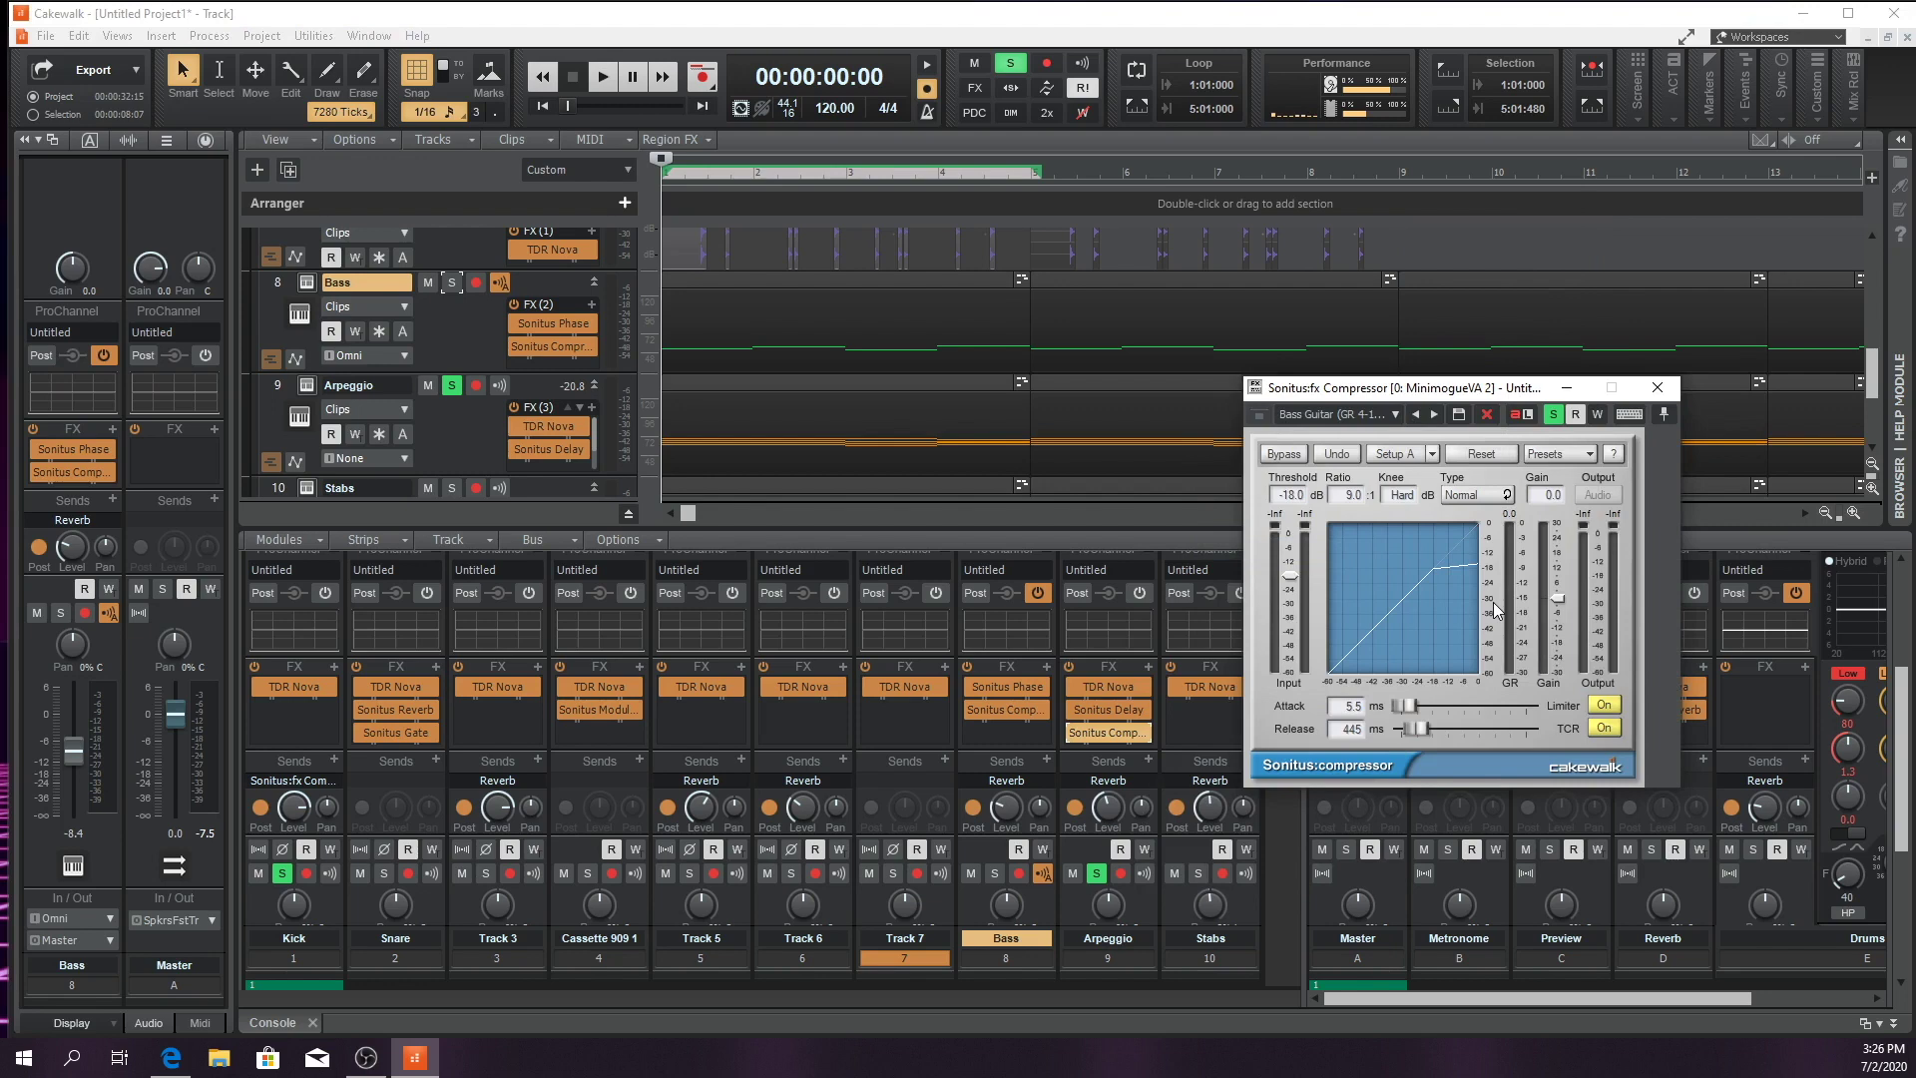
drag(1417, 729, 1402, 705)
Add a second send from the Kick track to the Arpeggio compressor's side input and start playback
click(333, 761)
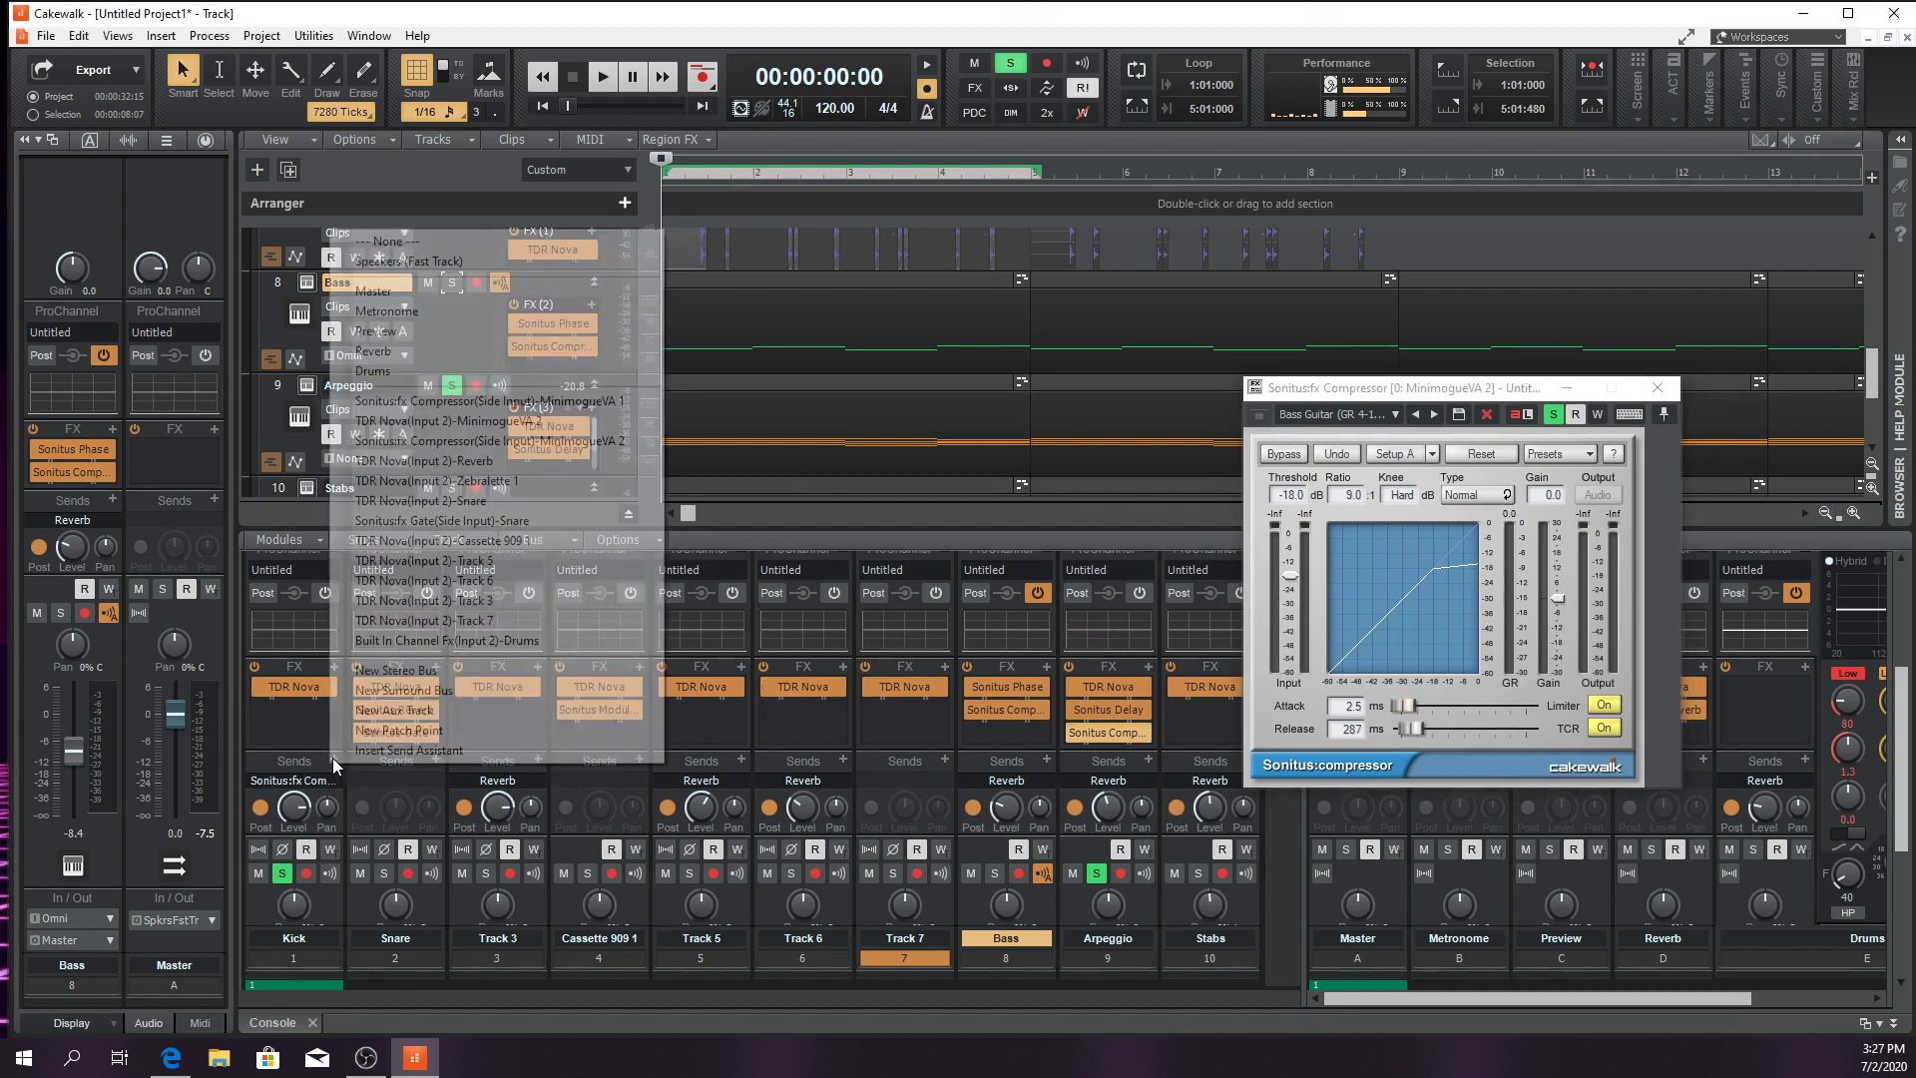
click(549, 441)
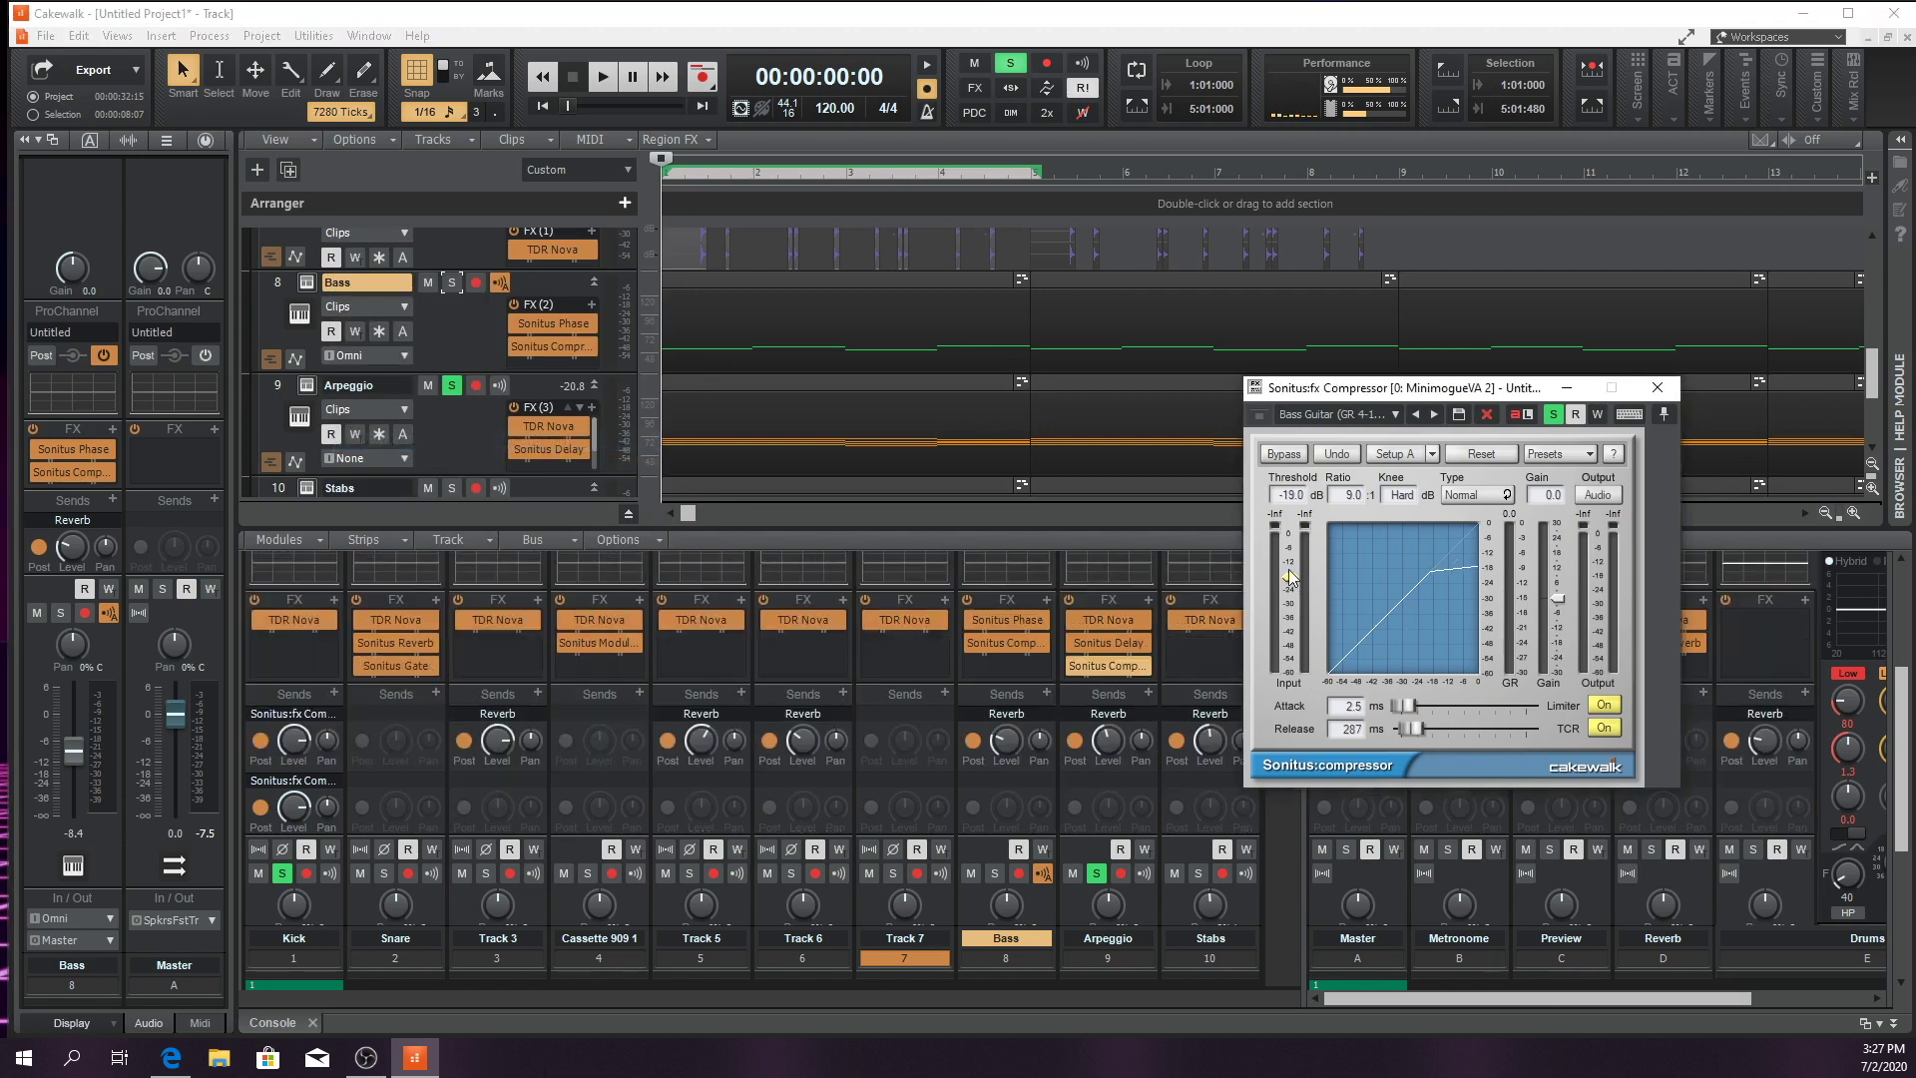
key(space)
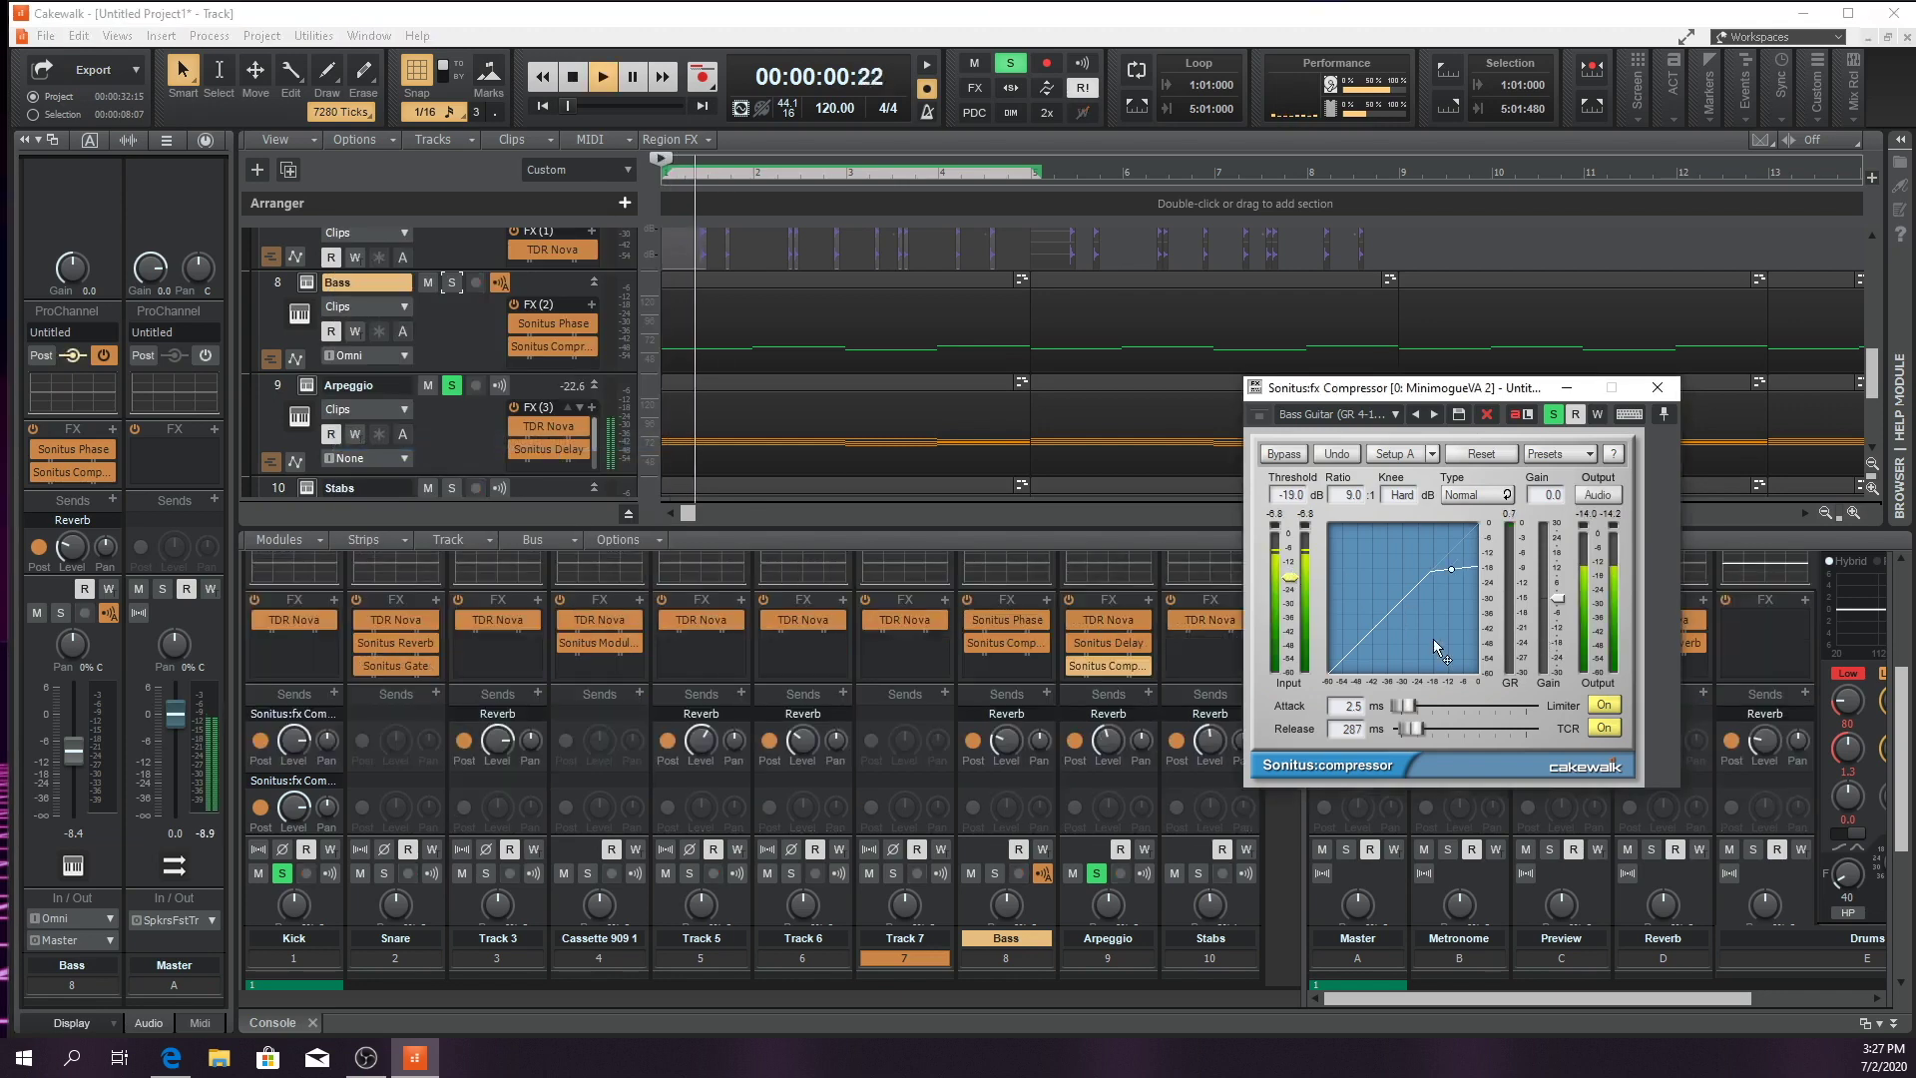
Lower the Arpeggio compressor's threshold to -24.9 dB and add the Bass track to the solo
drag(1290, 576, 1290, 592)
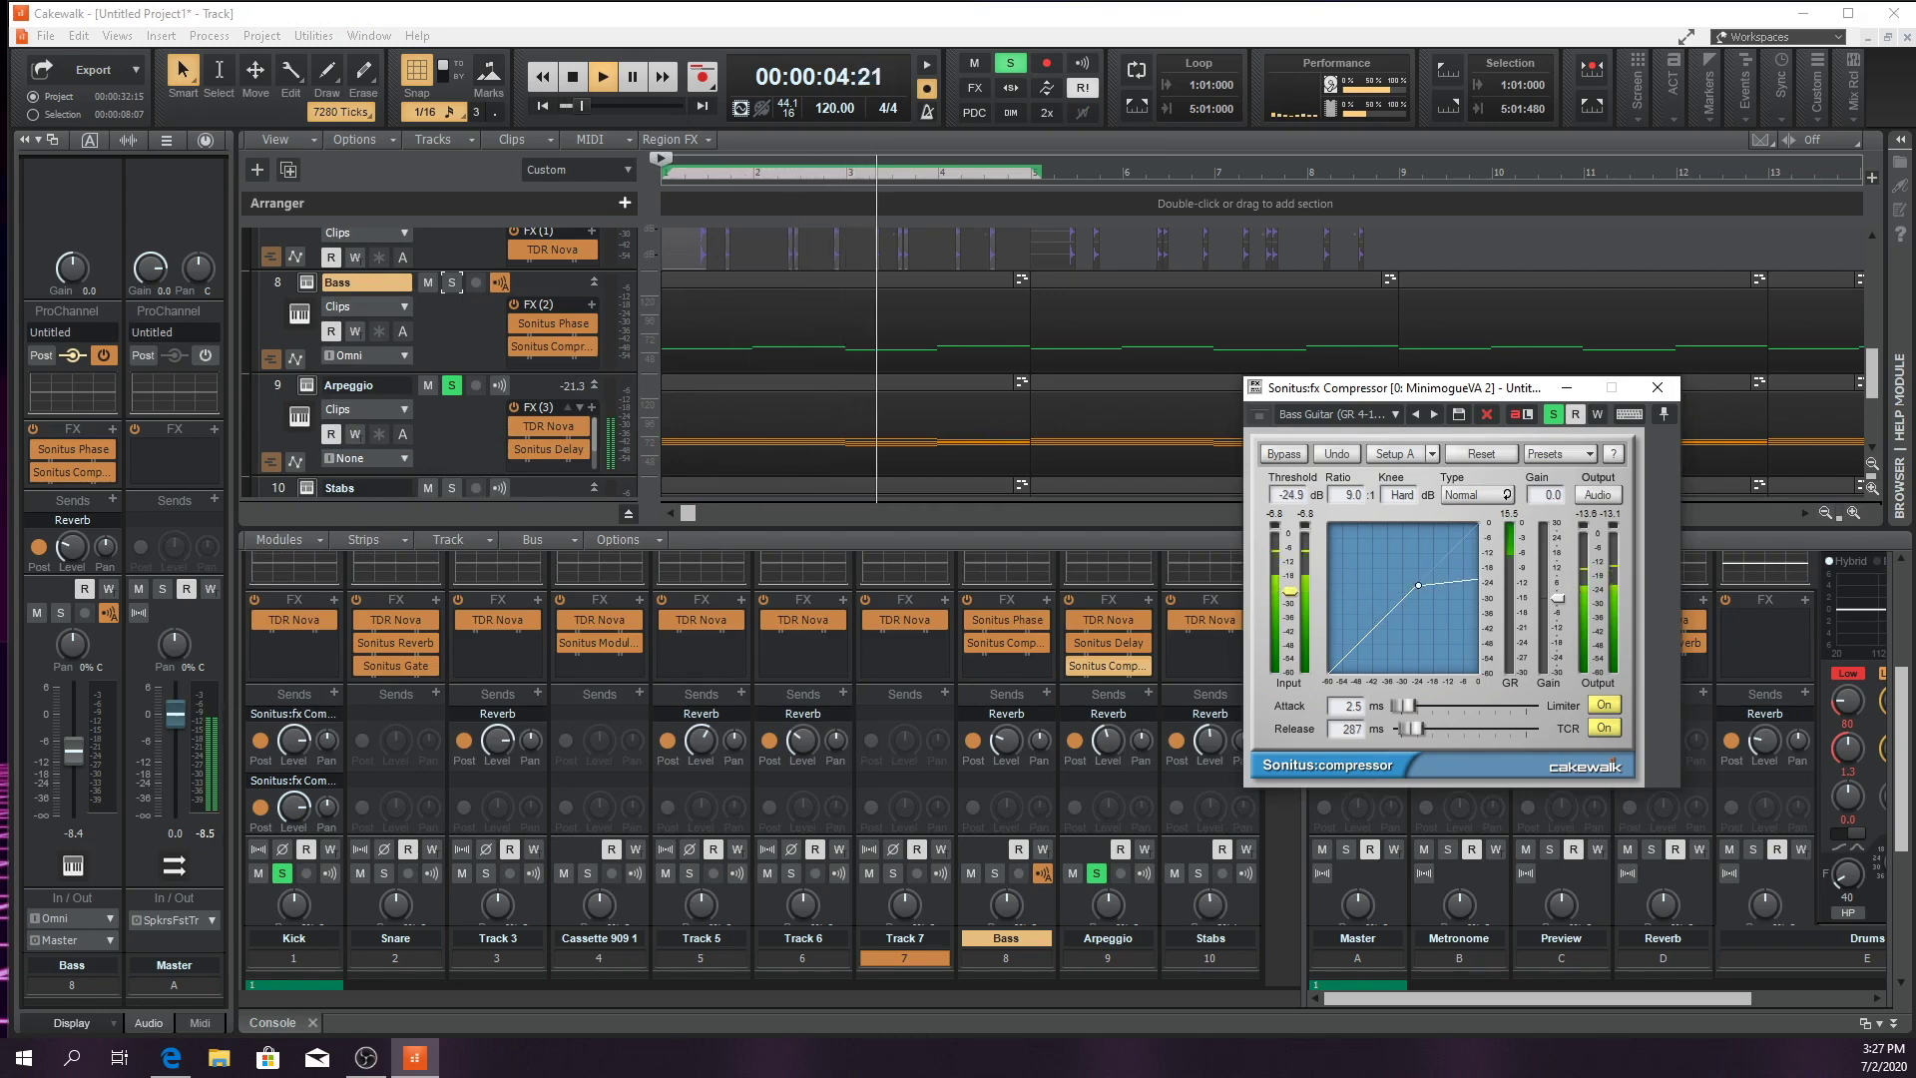
click(994, 873)
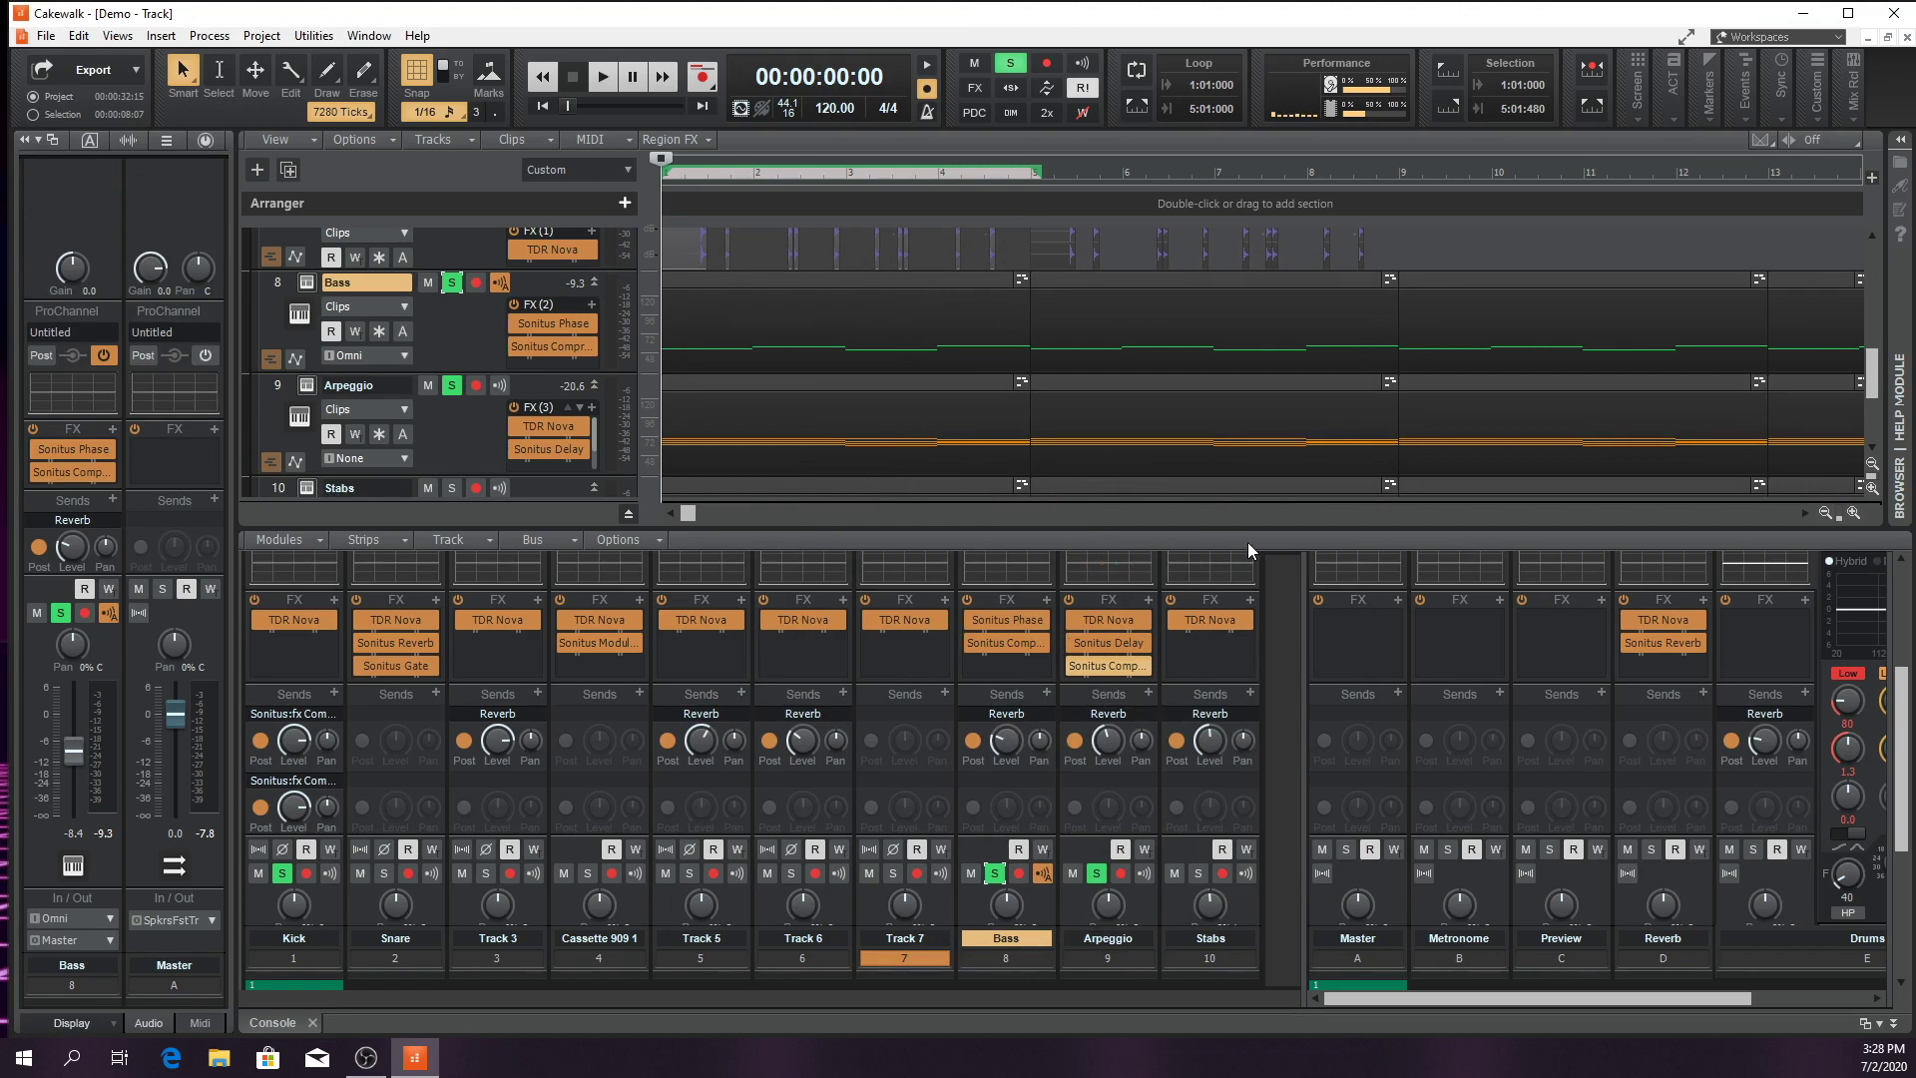
Clear the solos on Kick, Bass and Arpeggio, and solo the Stabs track to listen to it alone
click(284, 872)
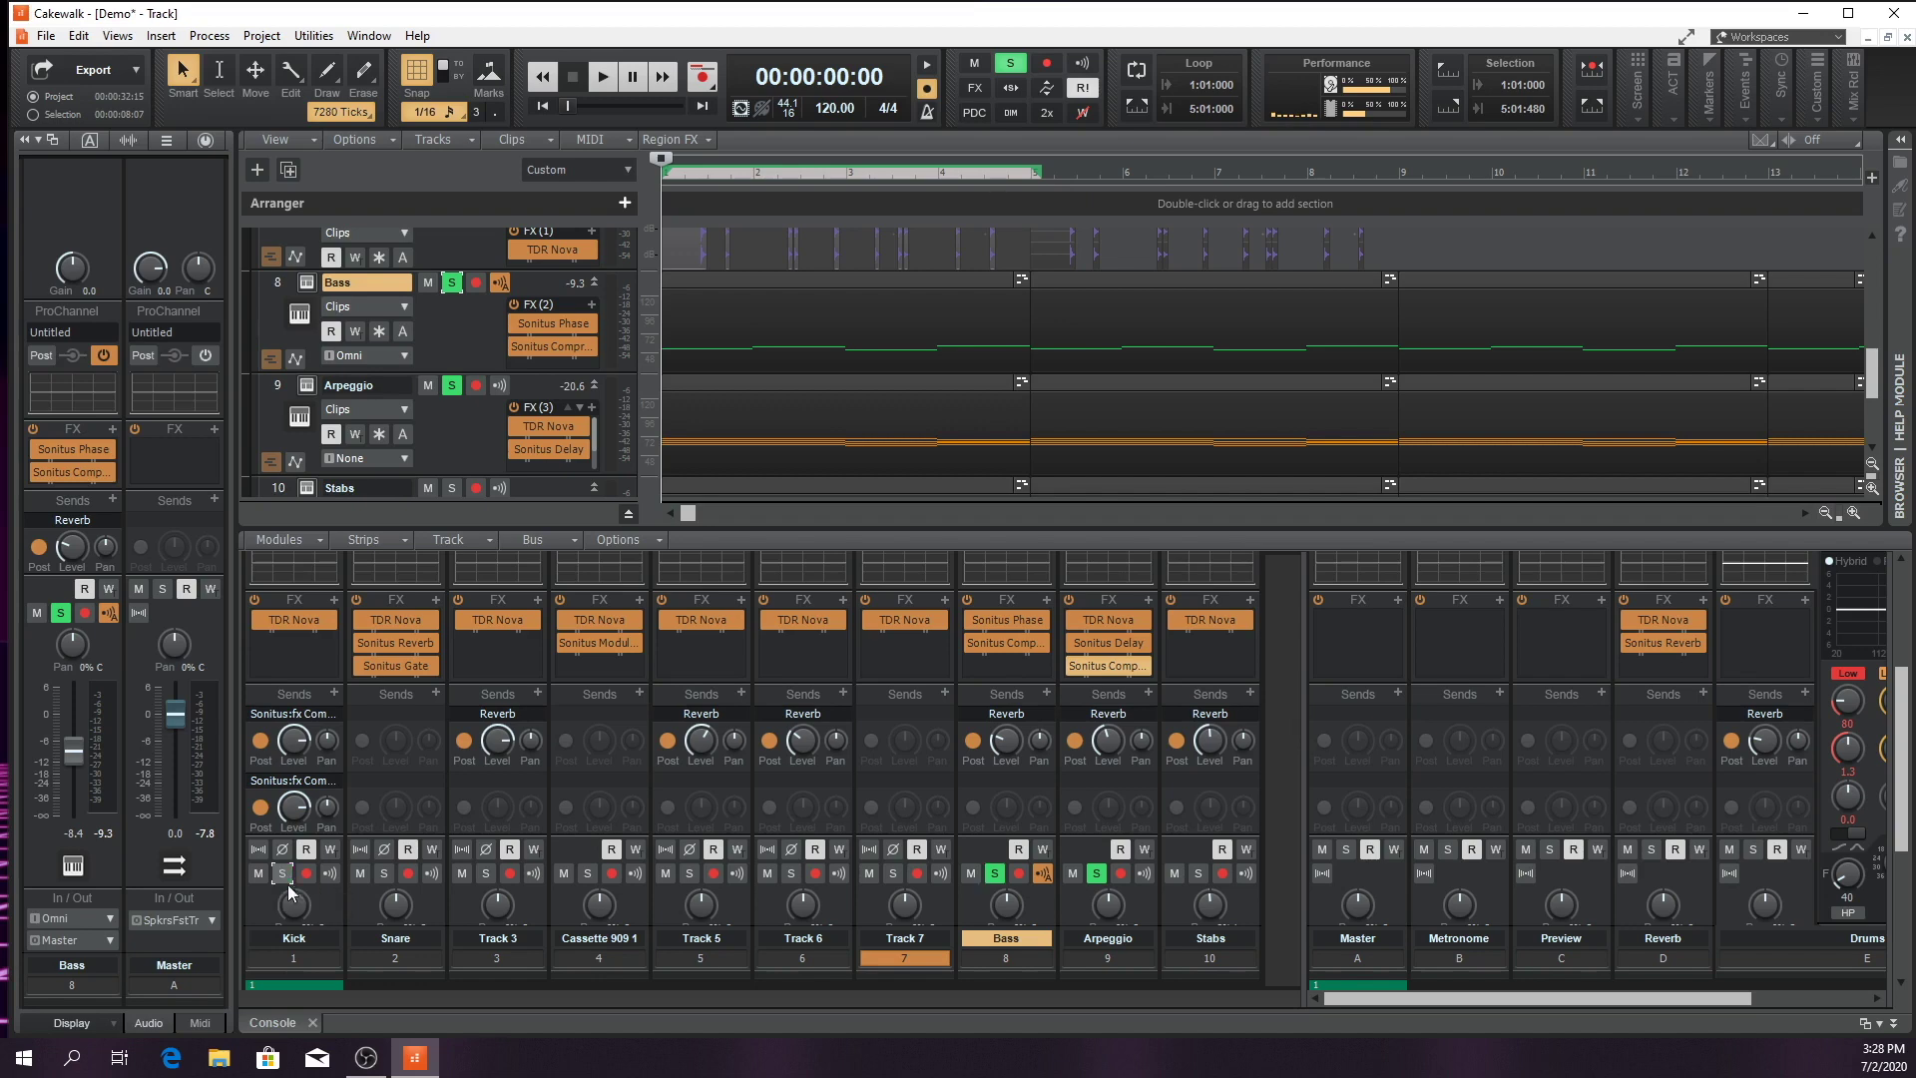
click(995, 873)
click(1096, 873)
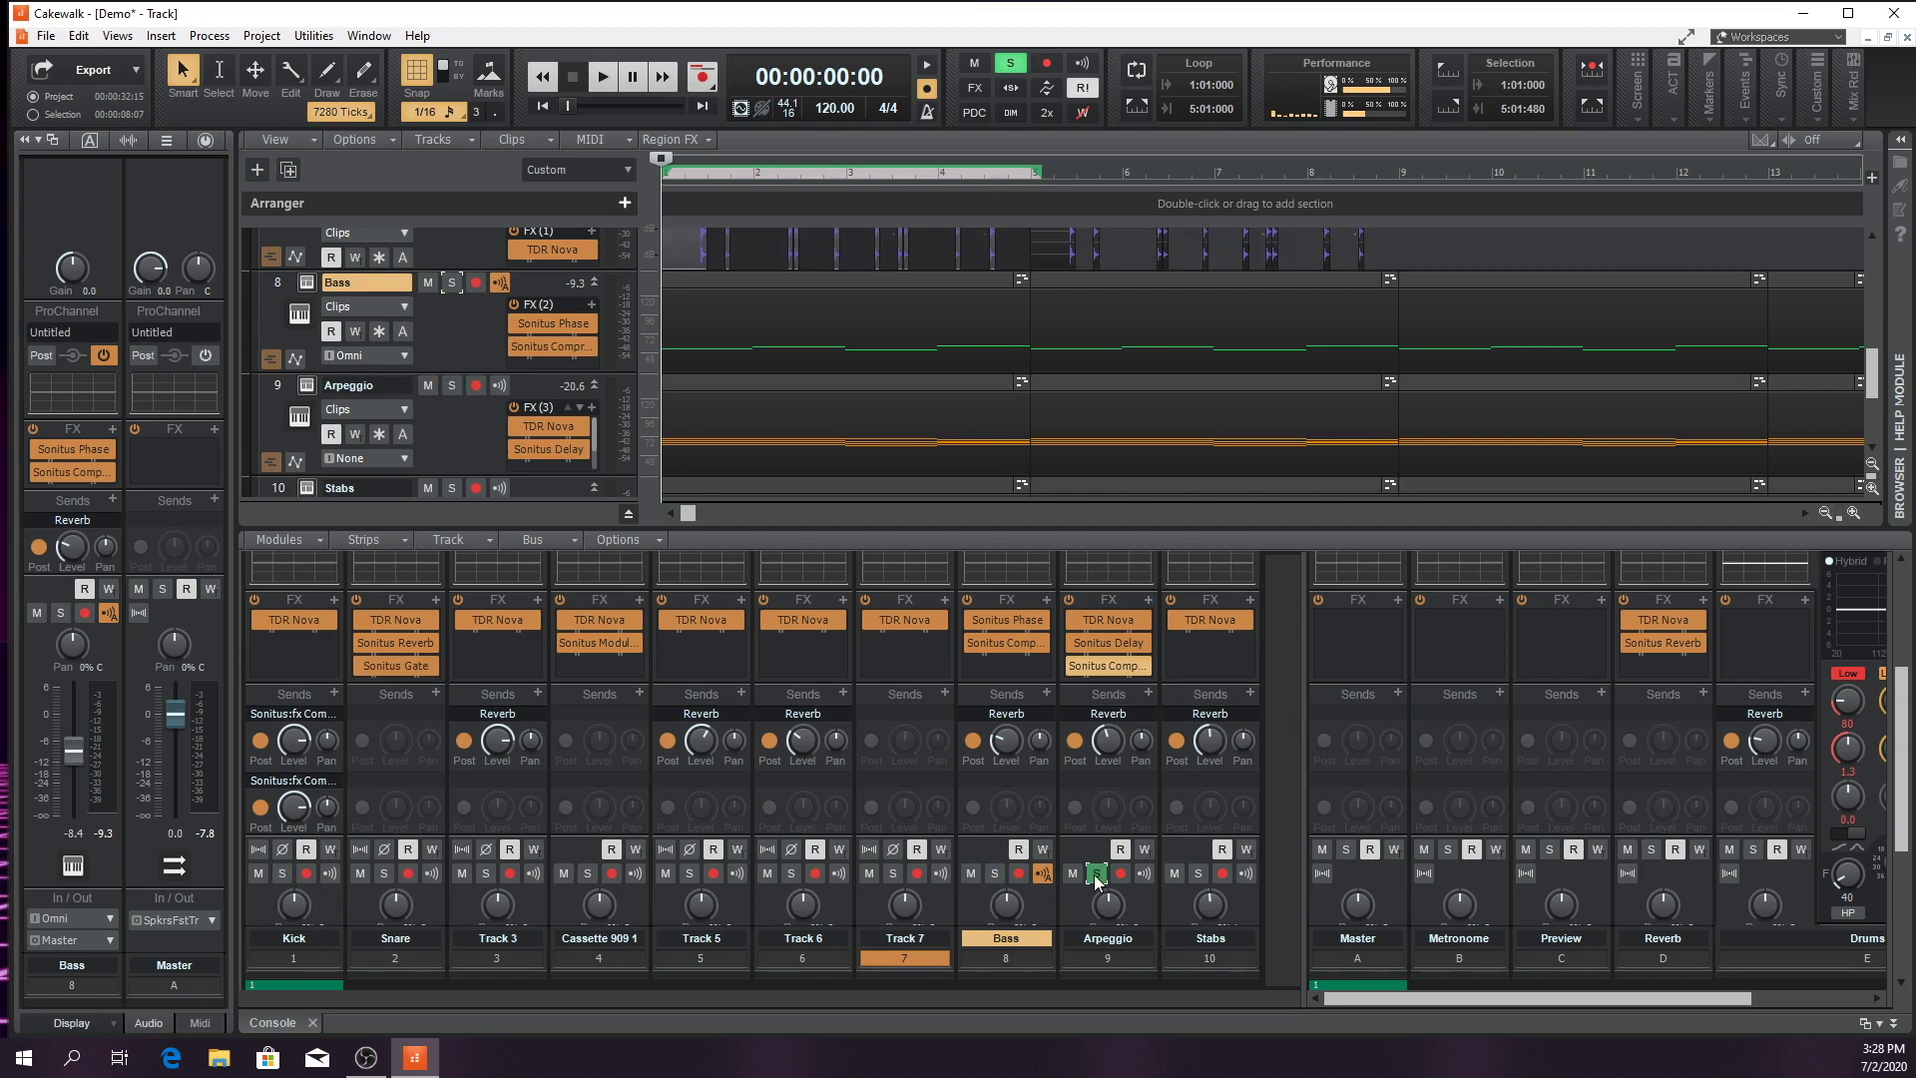
click(1198, 873)
scroll(1880, 375, down, 2)
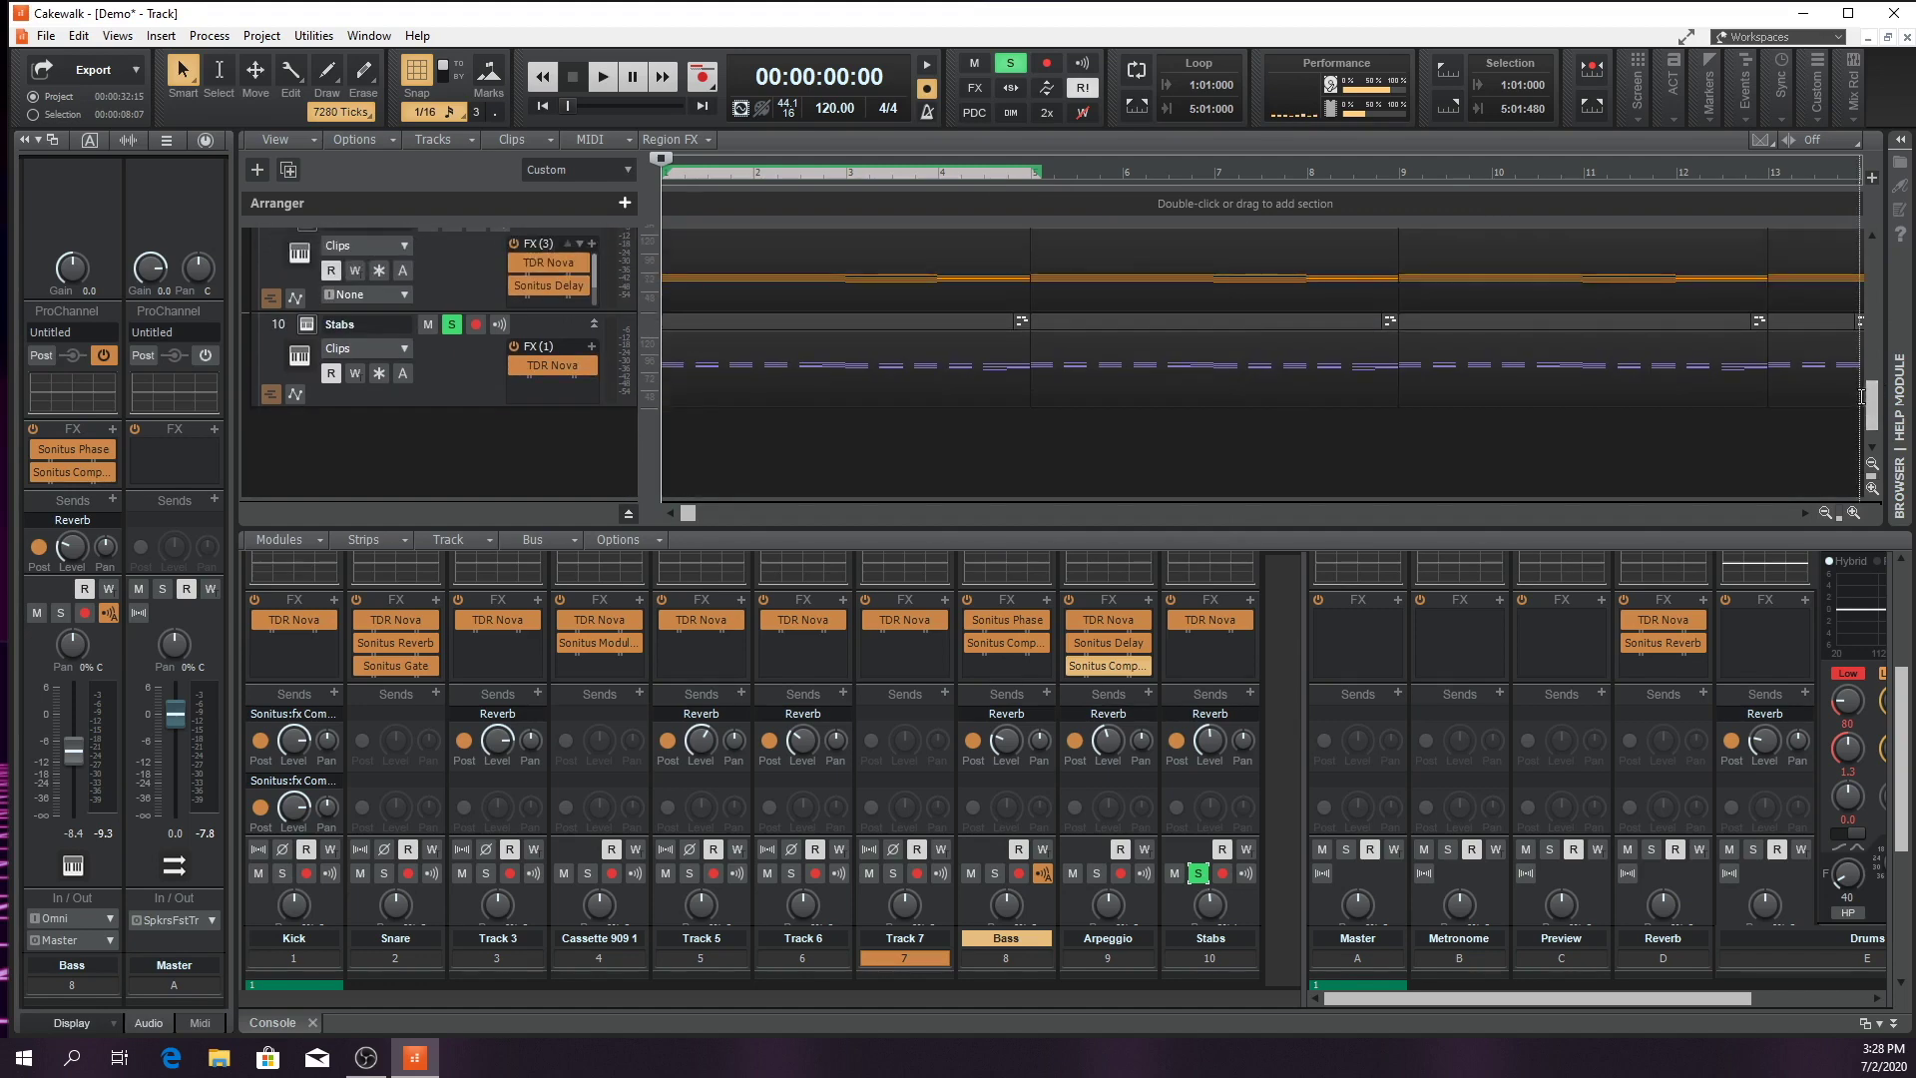
key(space)
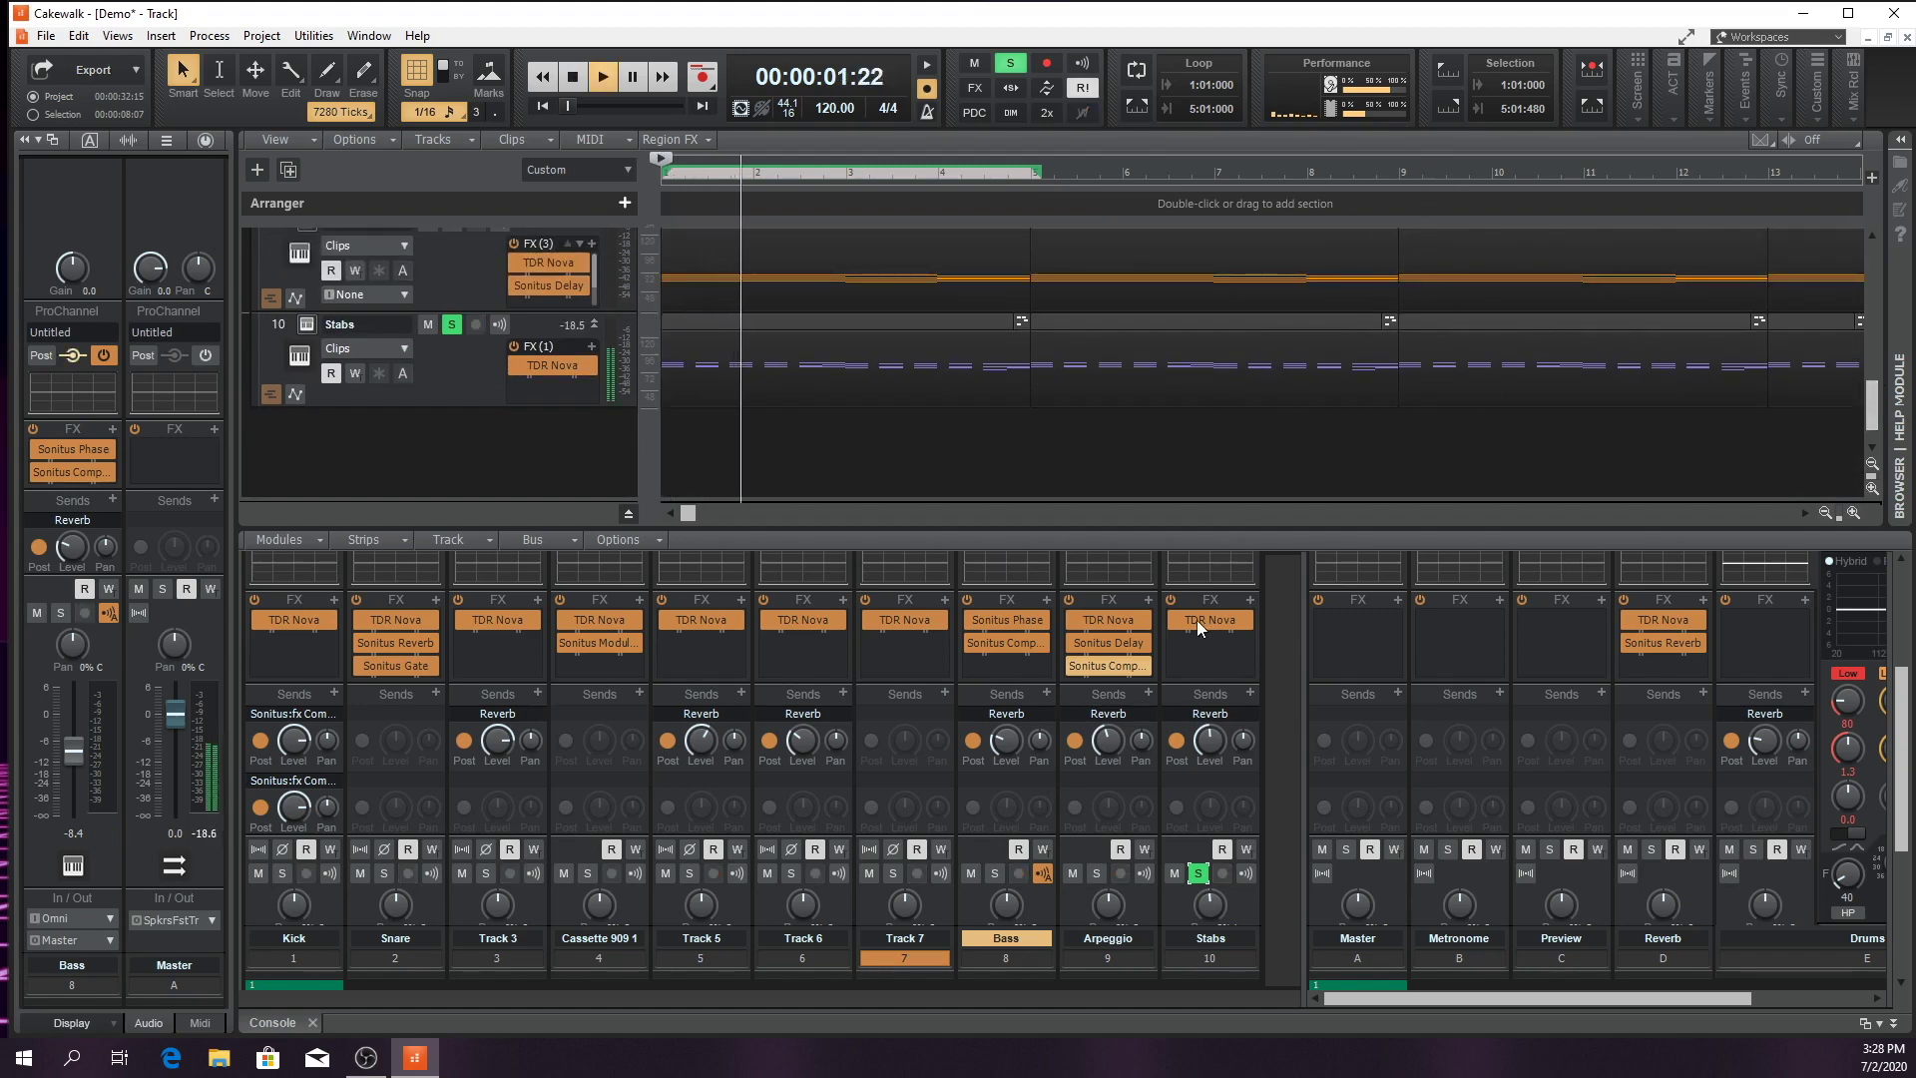
mouse_move(1208, 741)
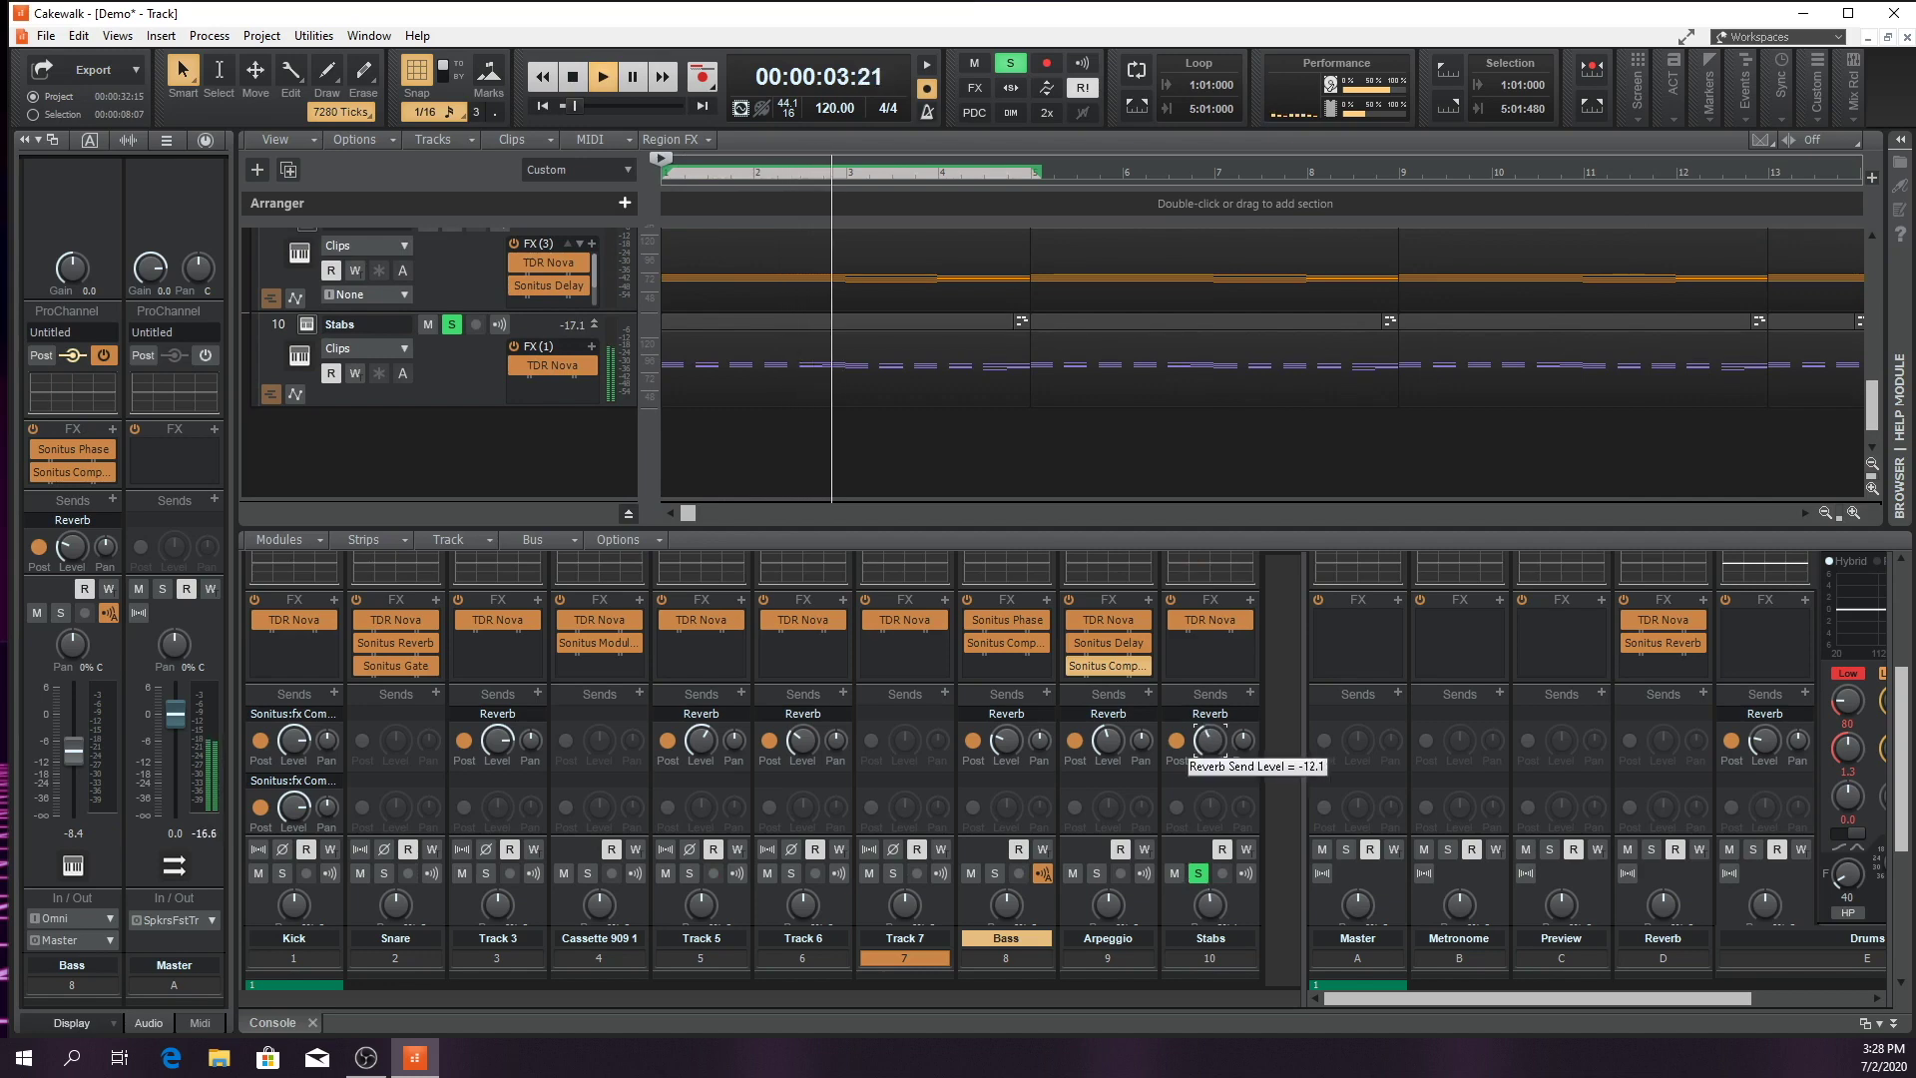
key(space)
Insert a Sonitus Compressor on the Stabs track with the Bass Guitar (GR 4-16dB) preset and a release of 267 ms
click(1251, 596)
mouse_move(1442, 621)
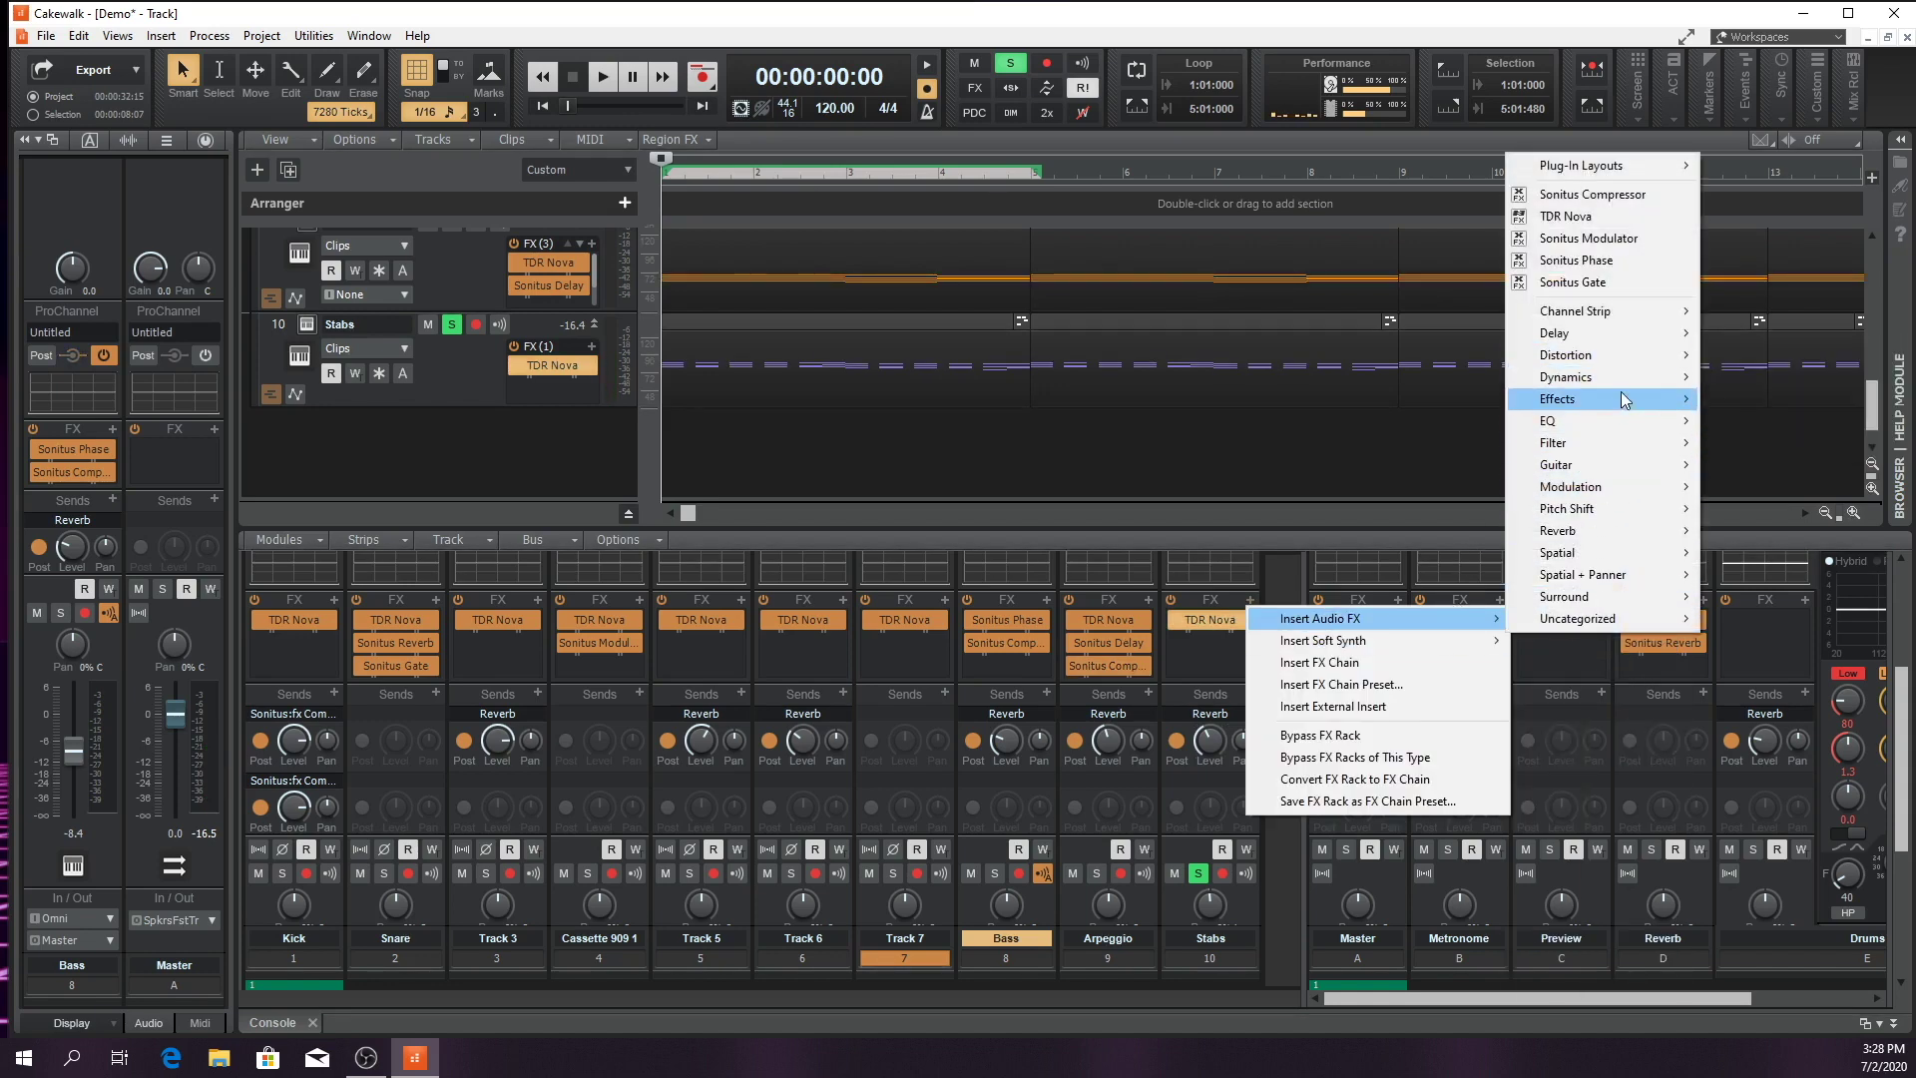
mouse_move(1619, 375)
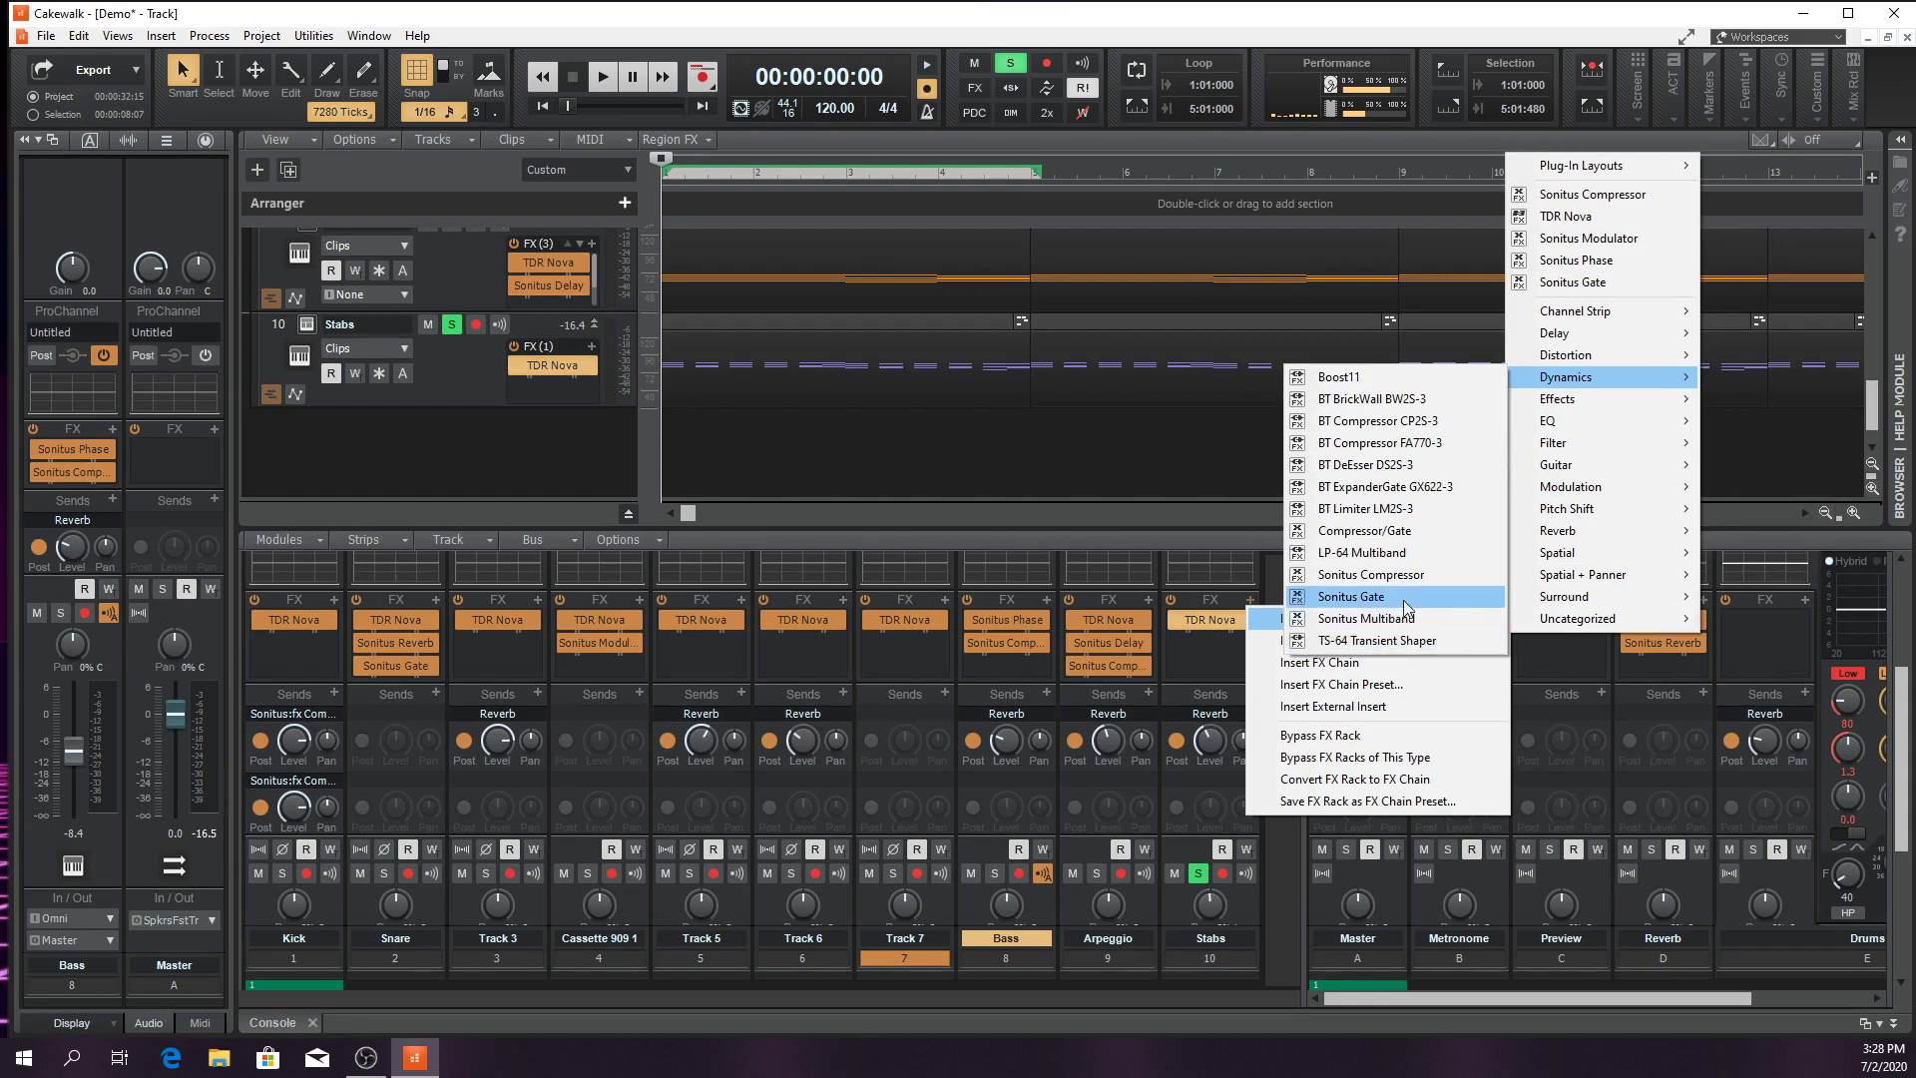
click(1406, 576)
click(1395, 414)
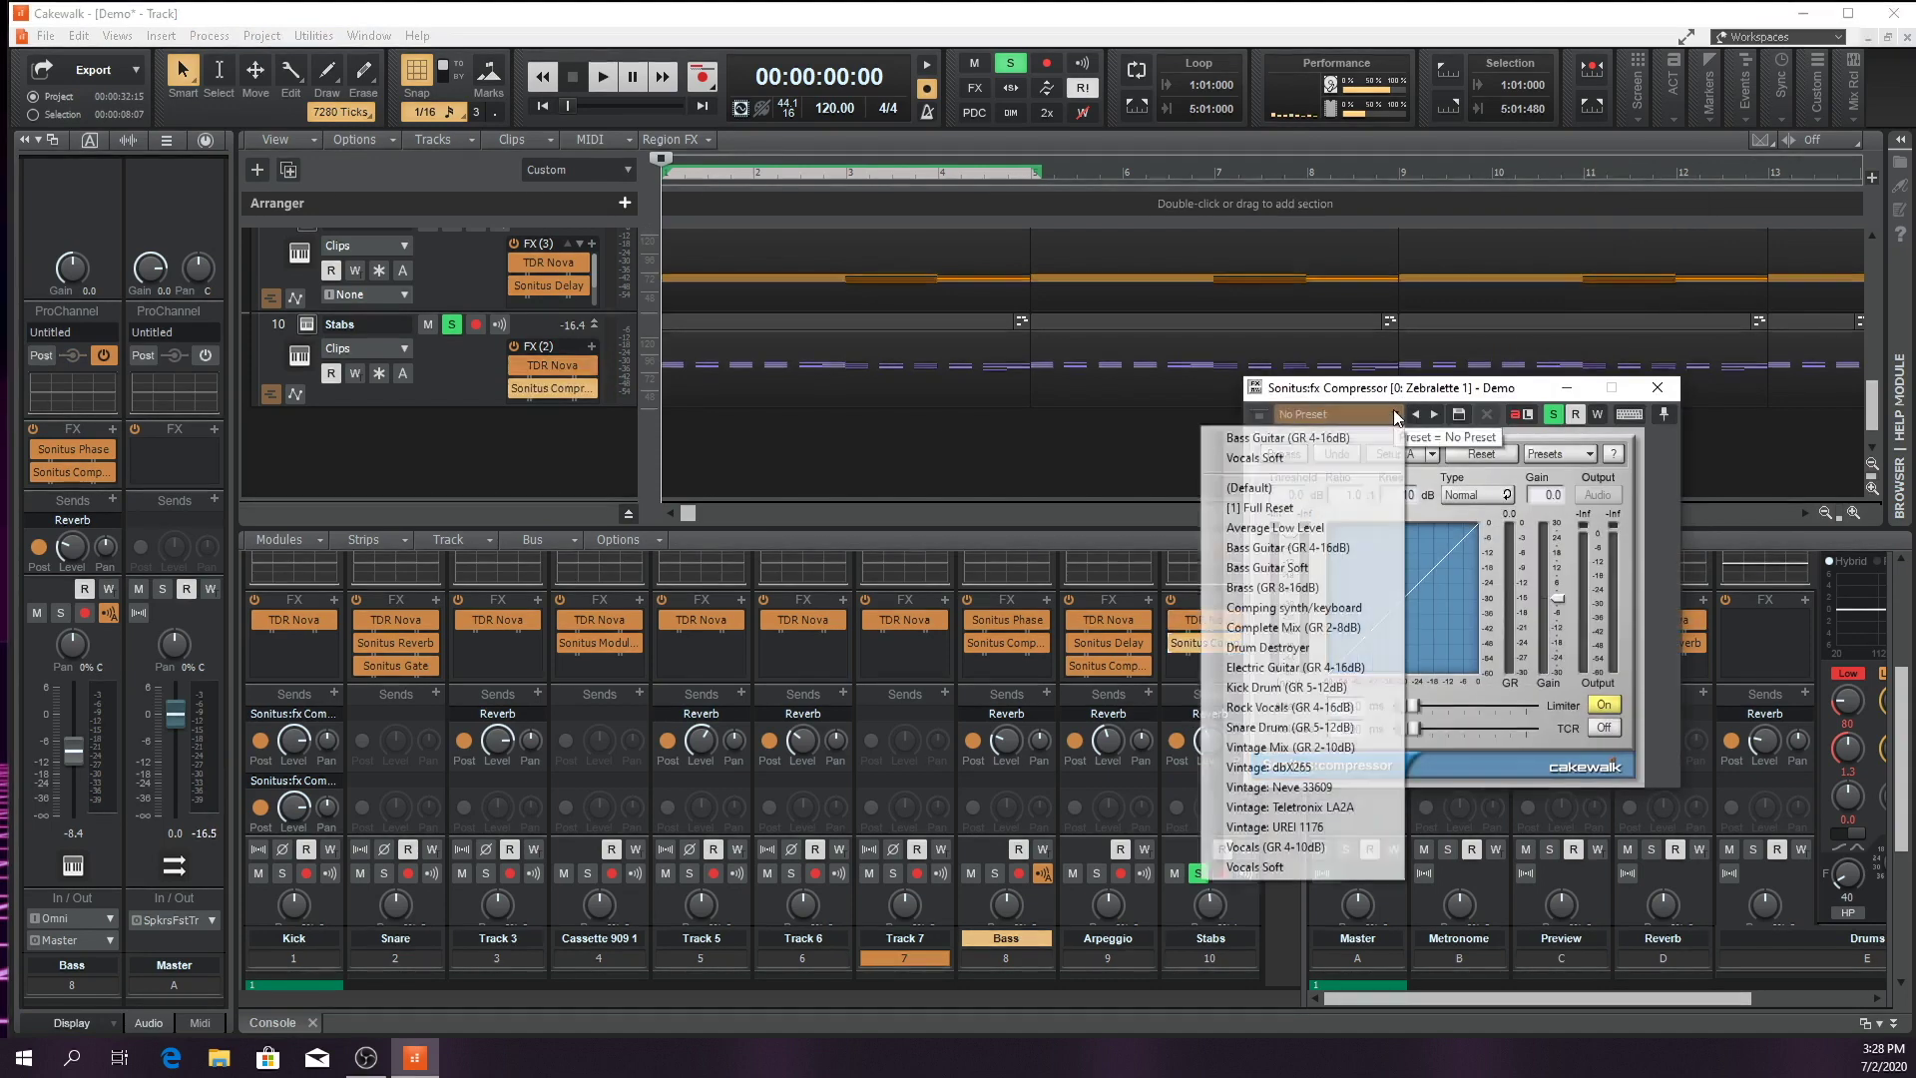
click(1317, 548)
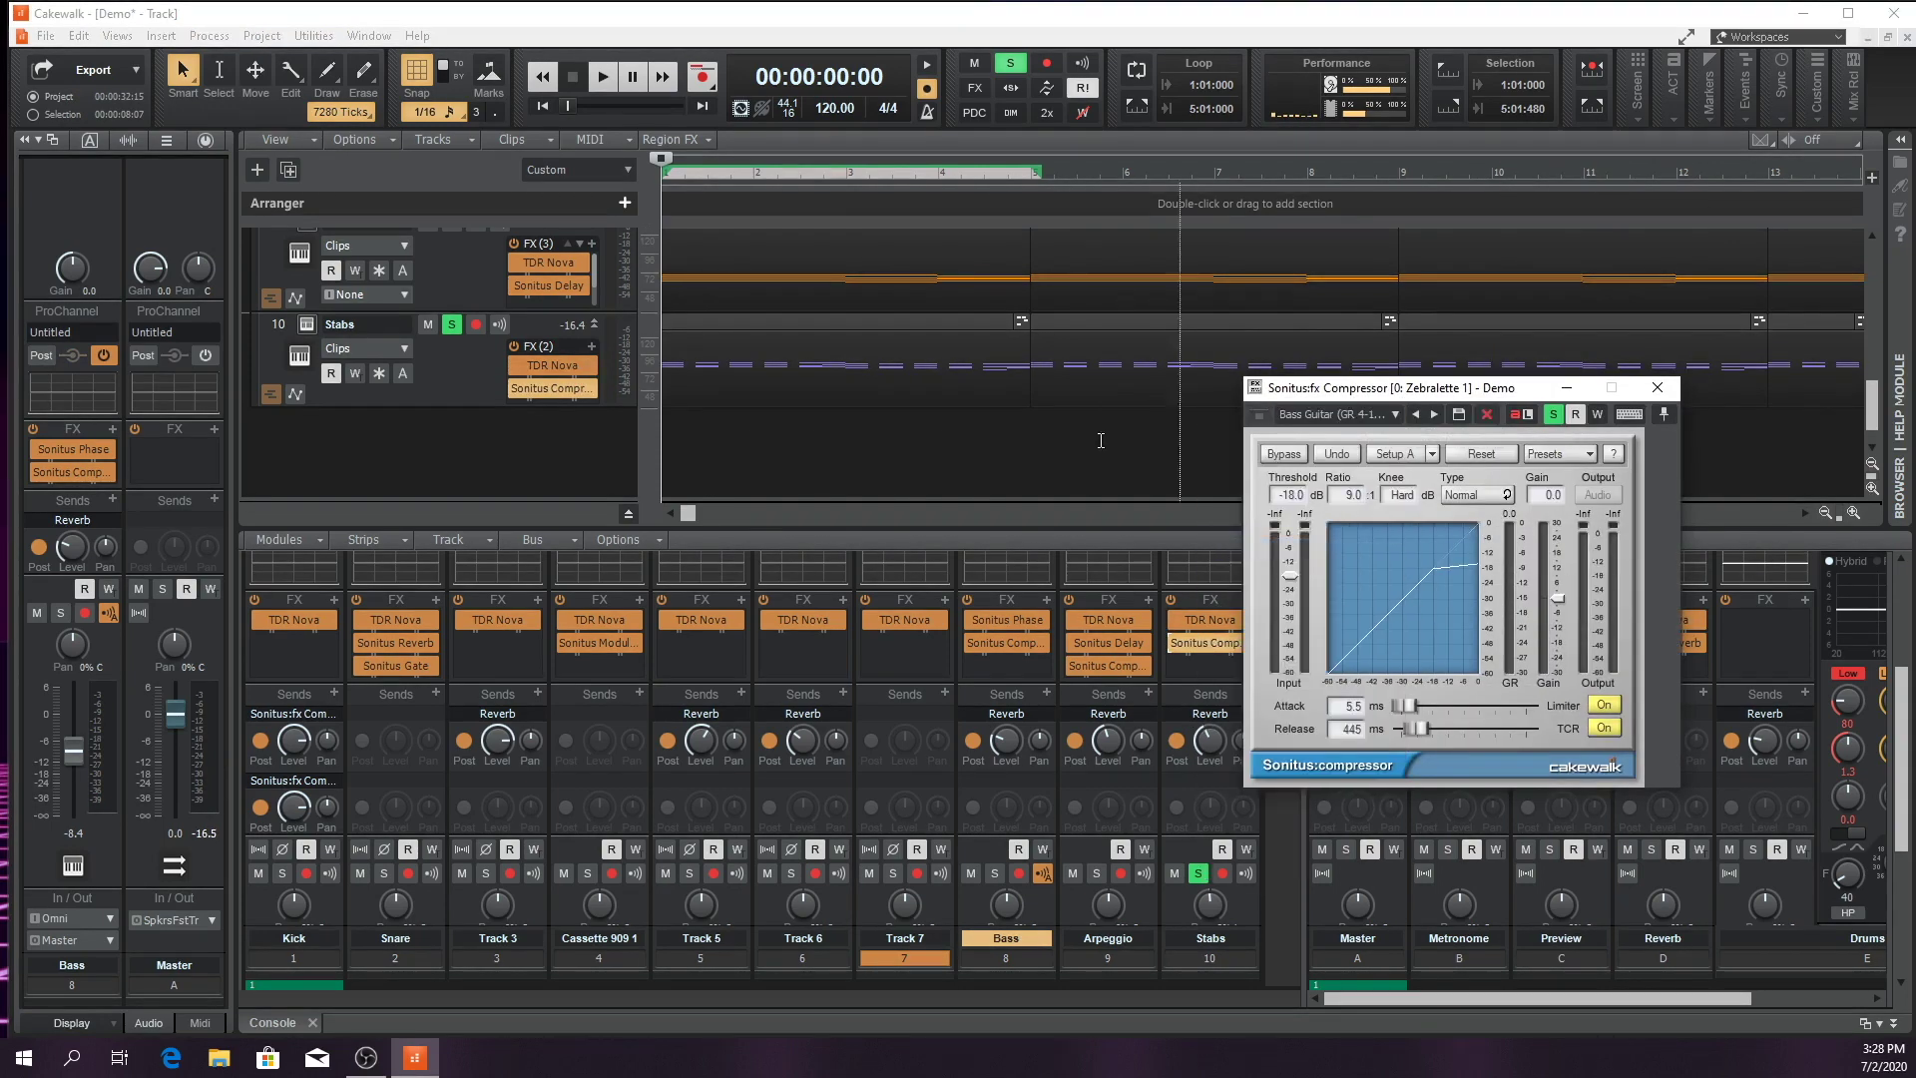
drag(1416, 728, 1413, 728)
Solo the Snare together with the Stabs and add a Snare send to the Stabs compressor's side input
scroll(374, 796, down, 2)
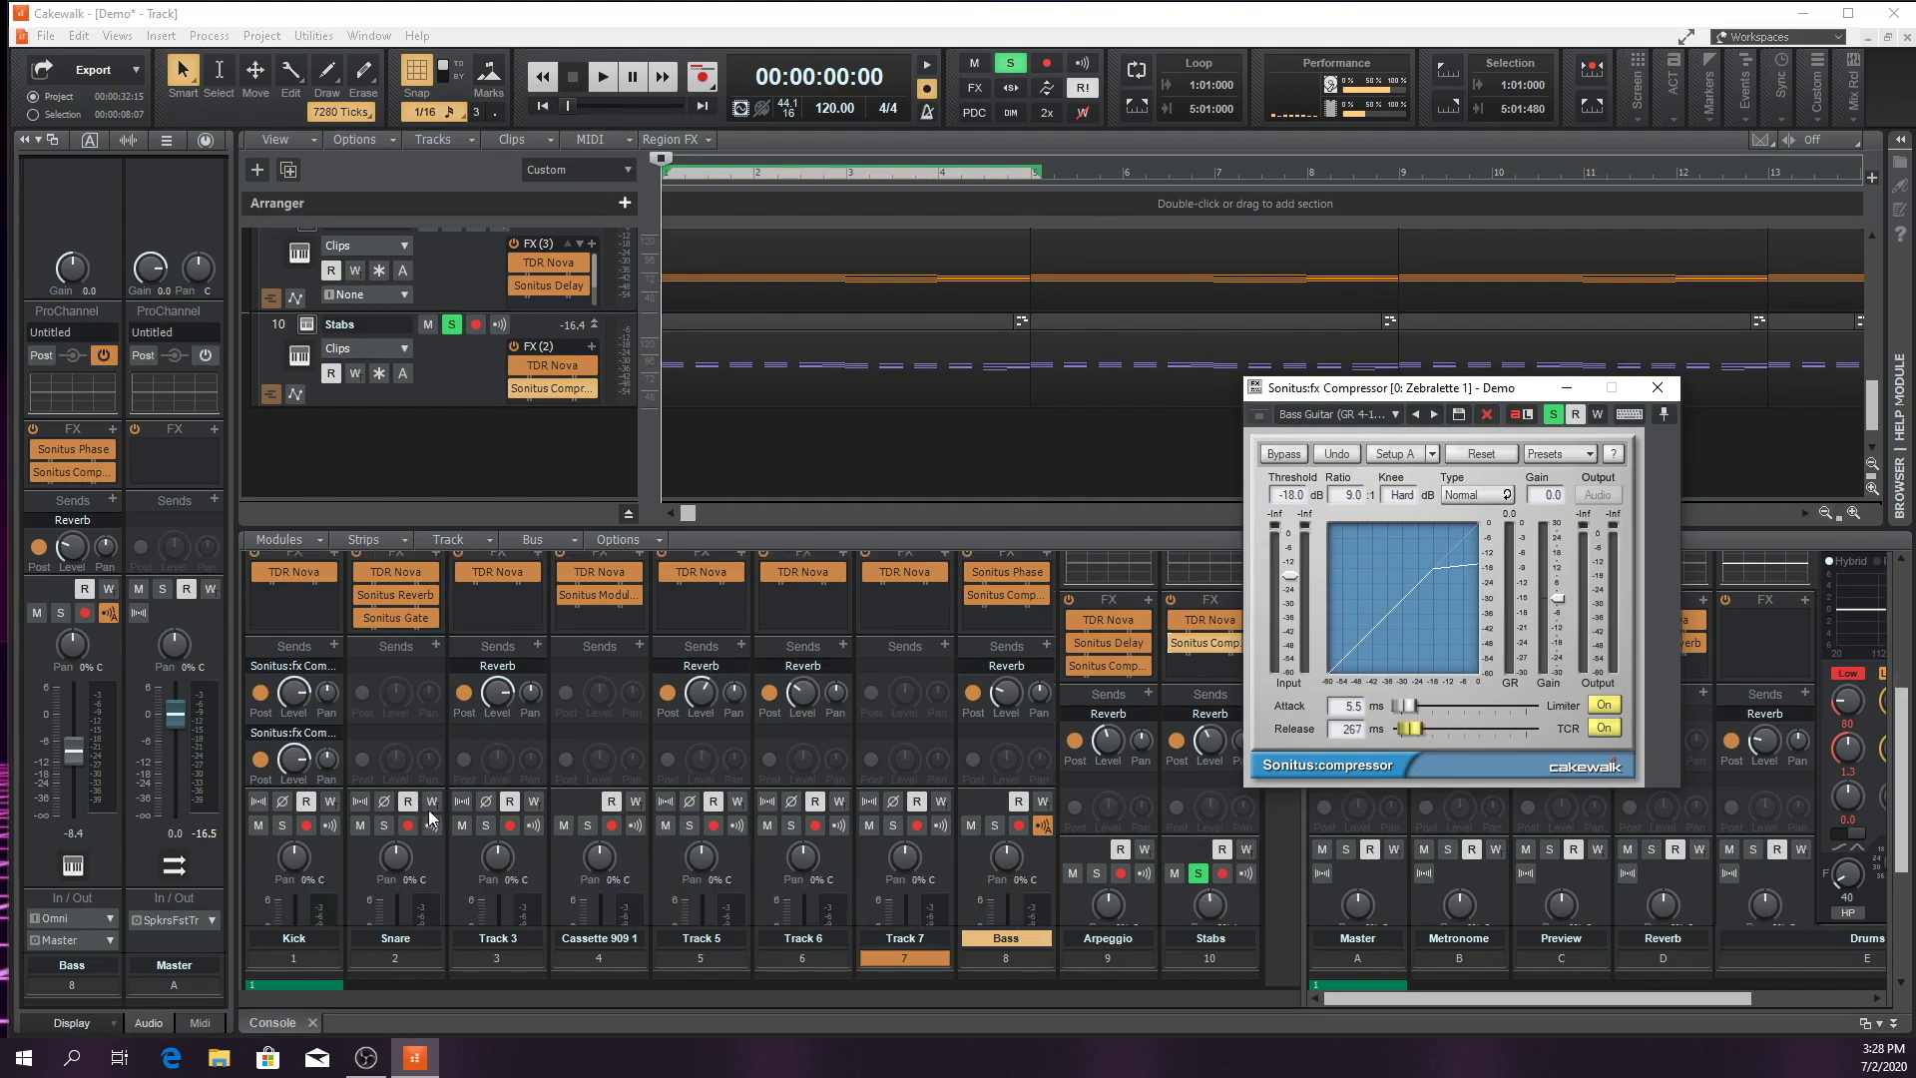
click(382, 777)
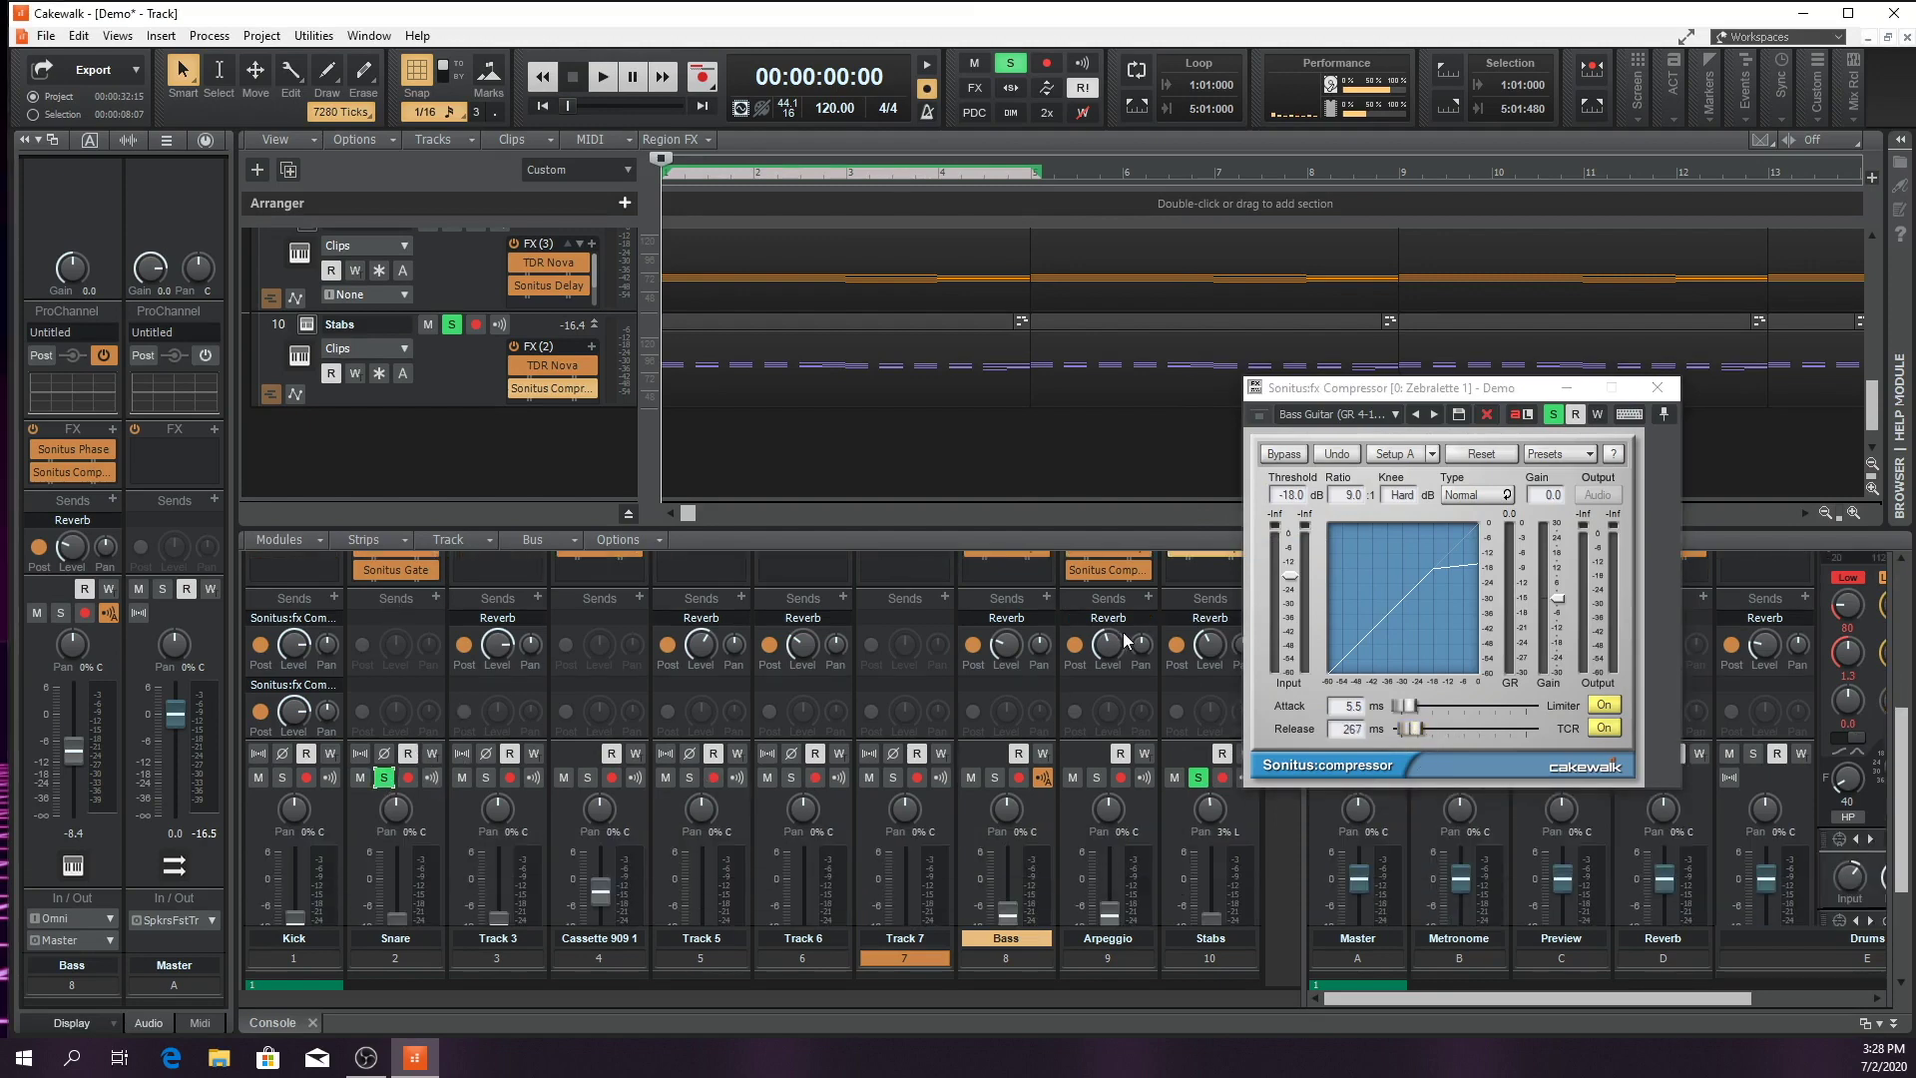
key(space)
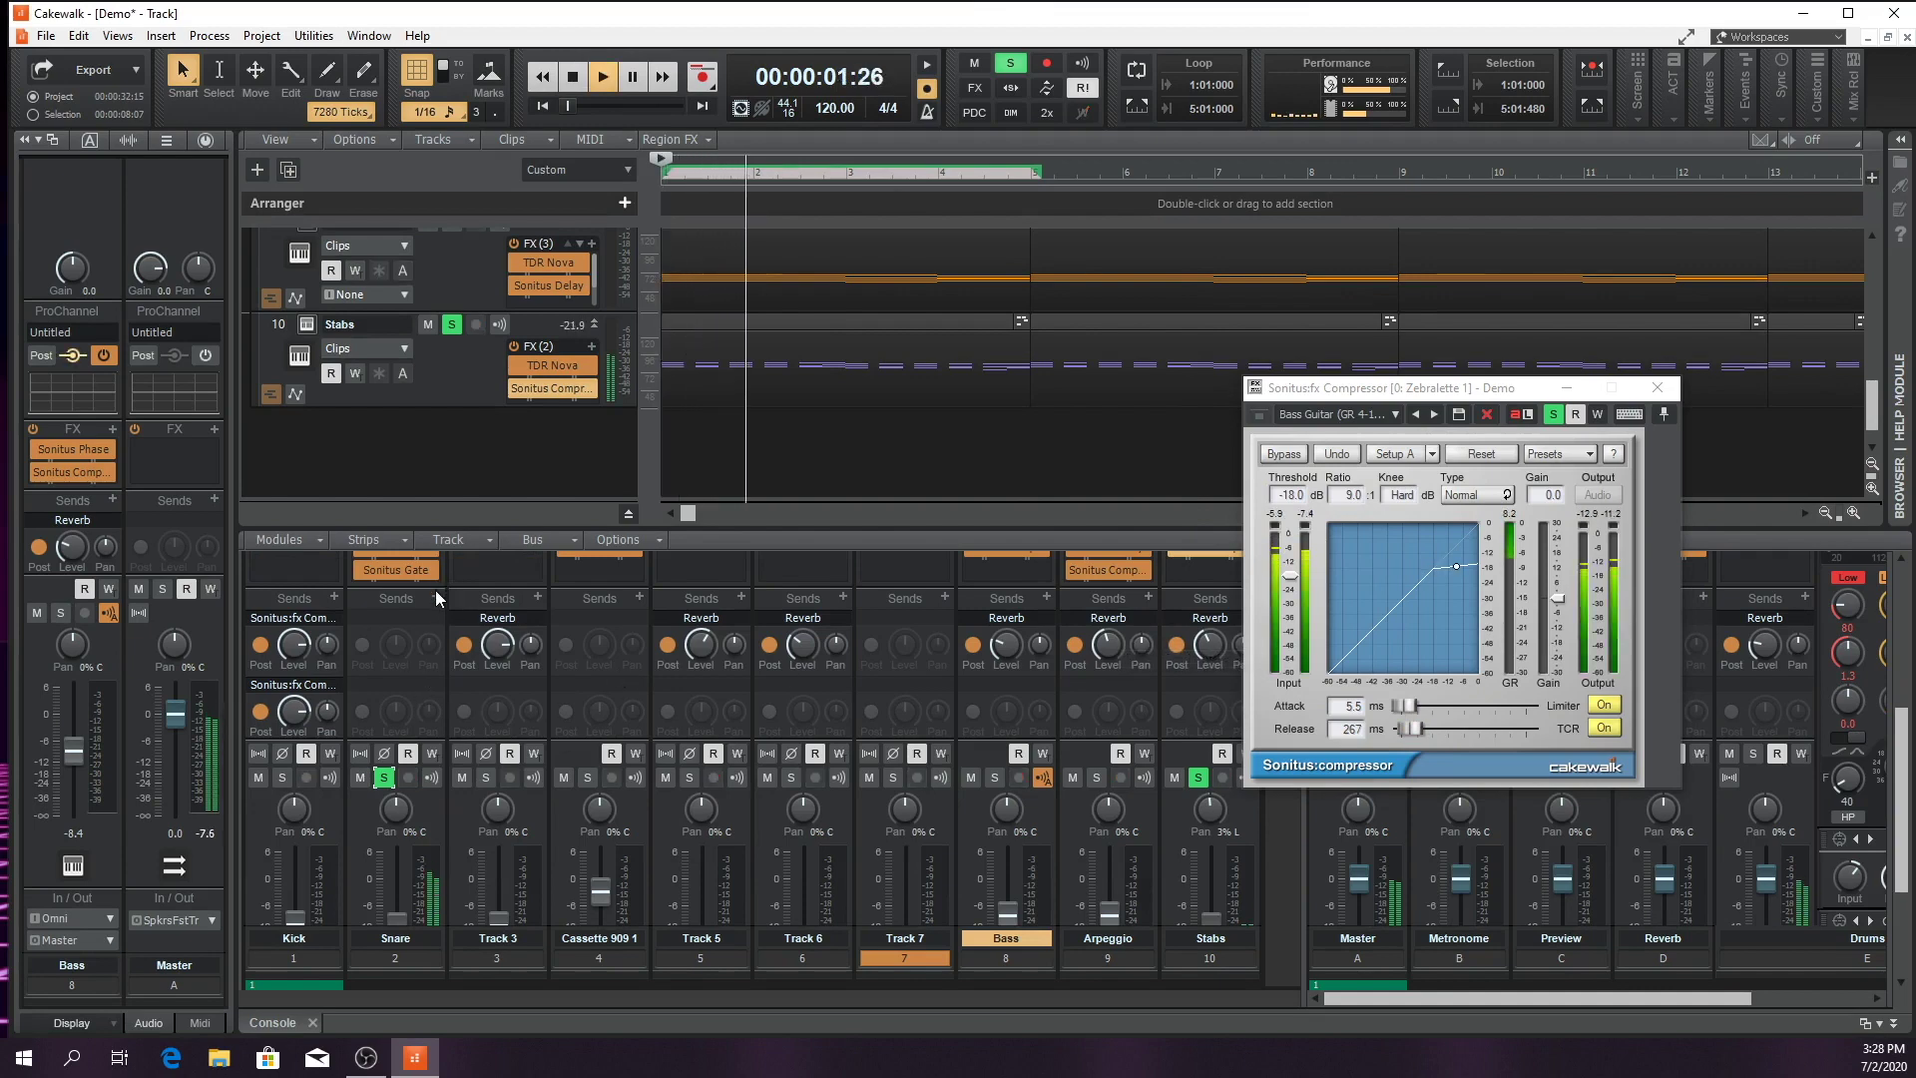
click(435, 596)
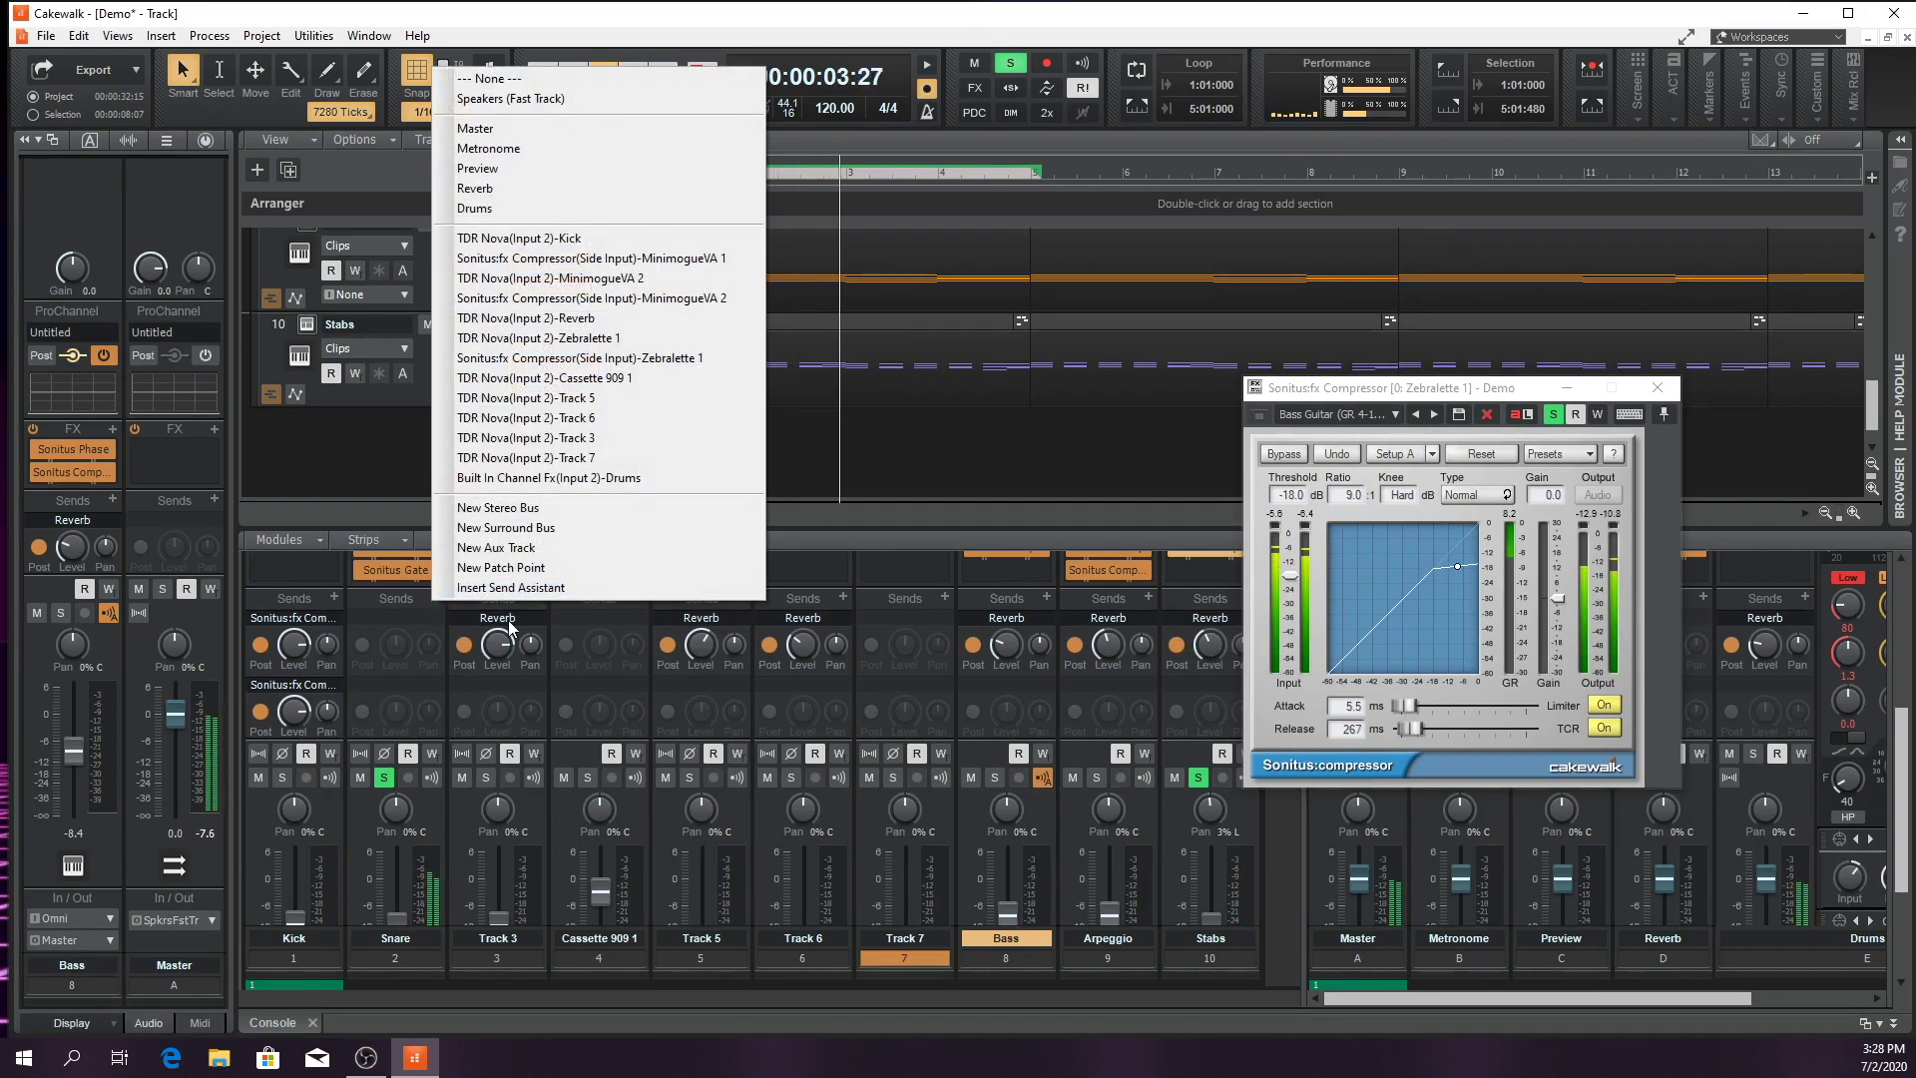
key(Escape)
key(space)
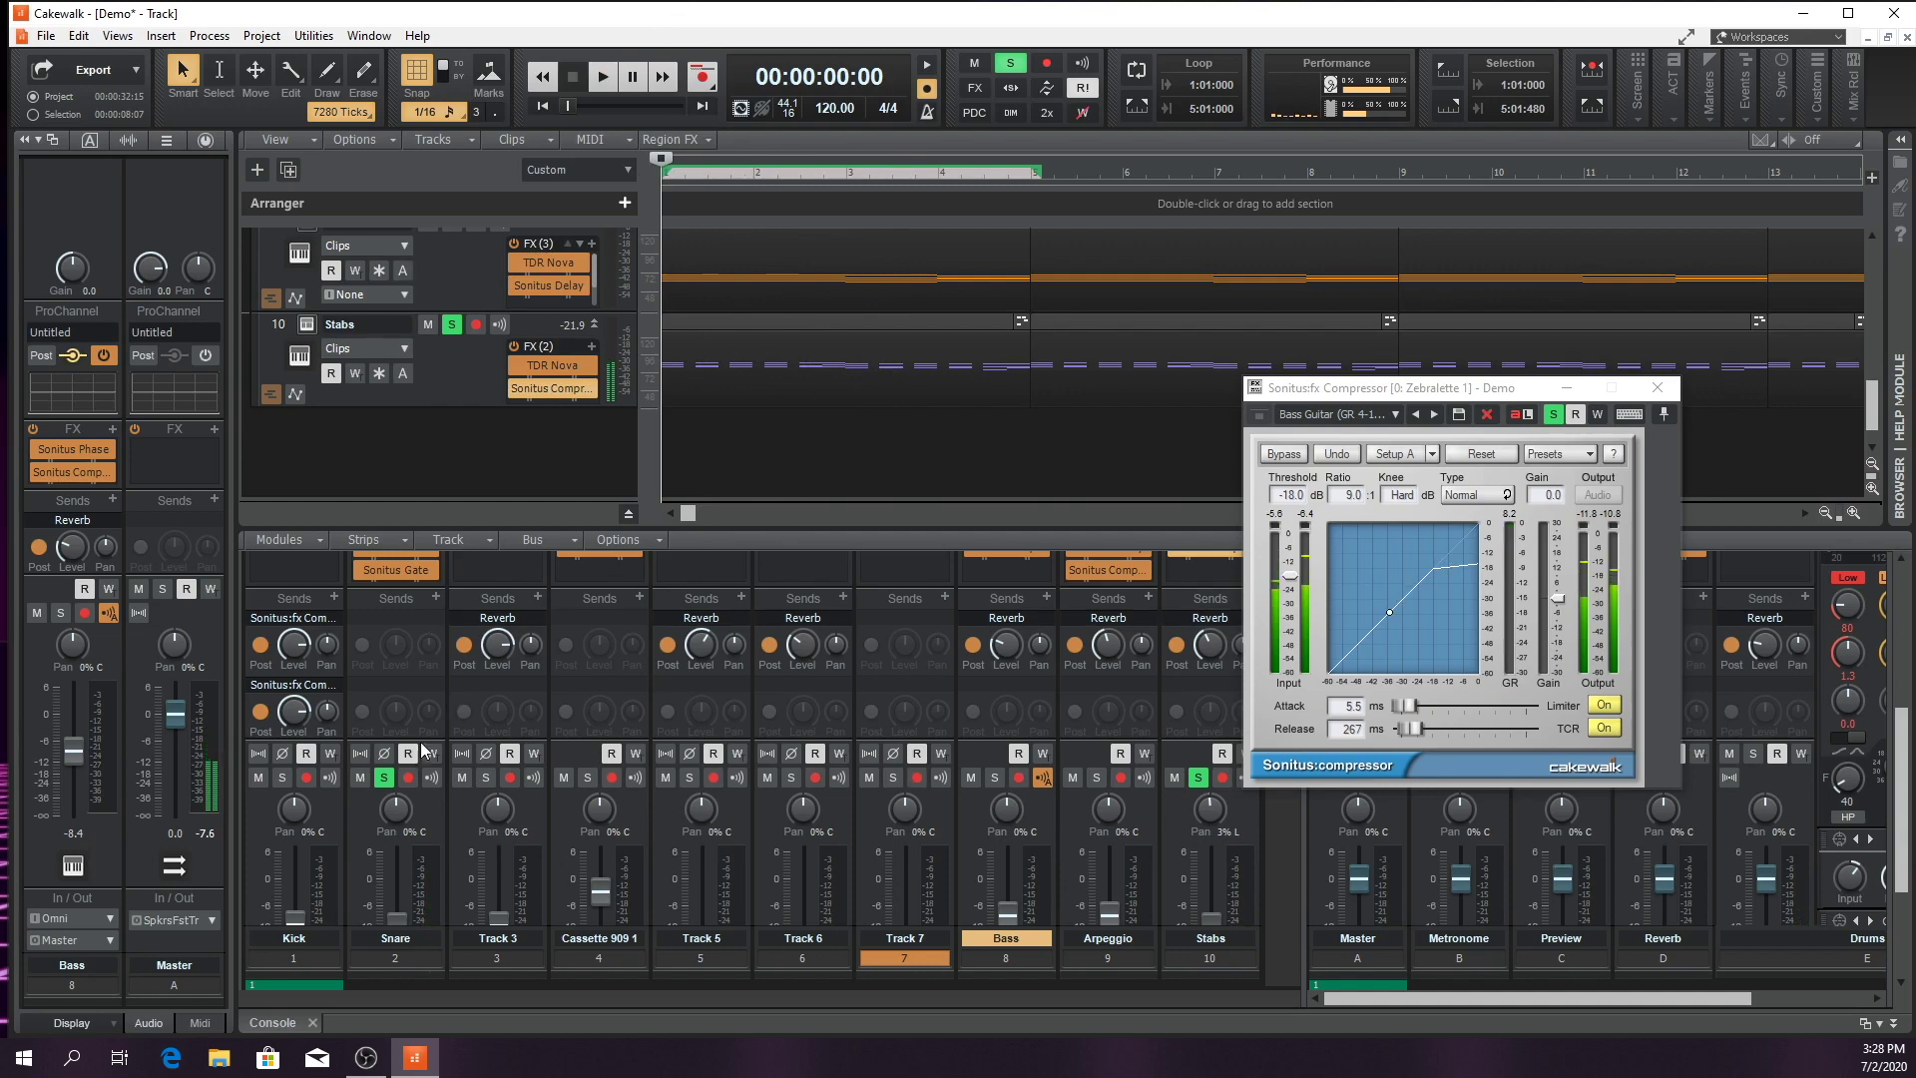
click(435, 597)
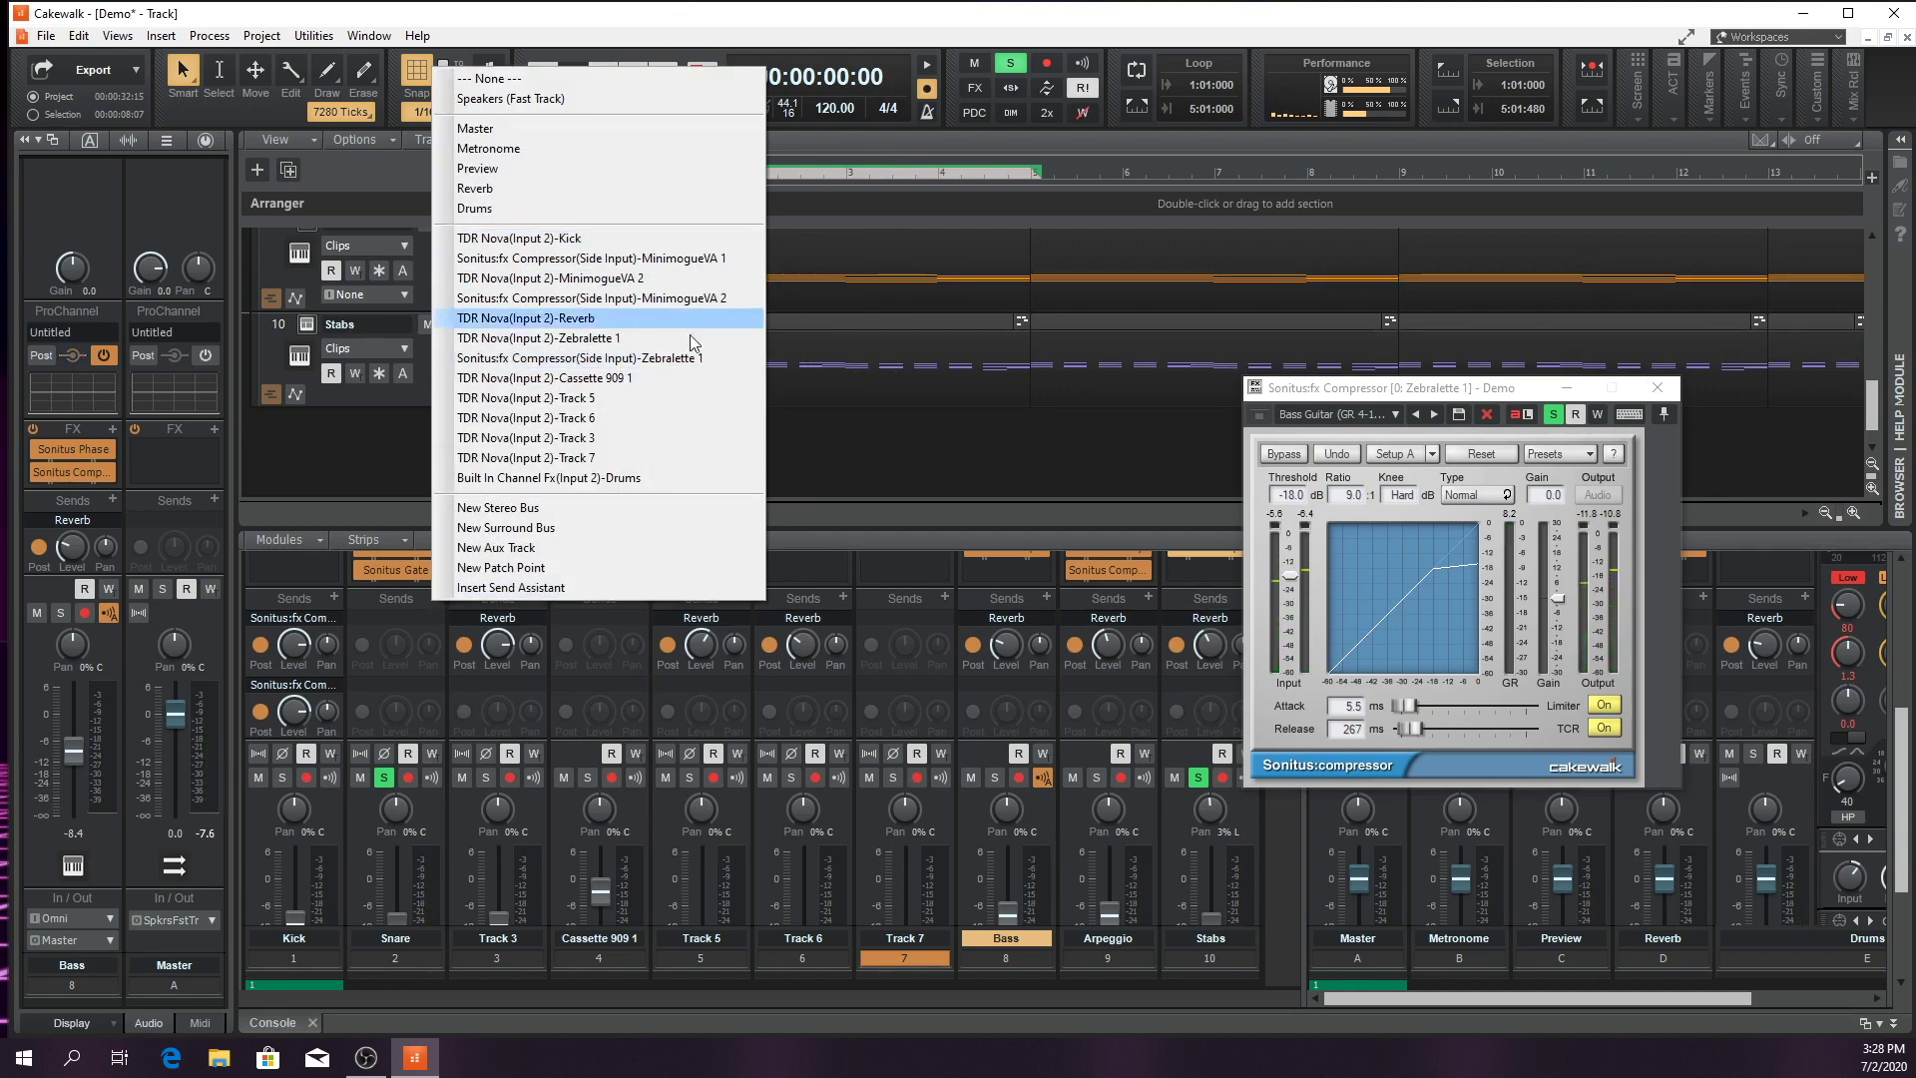
click(494, 363)
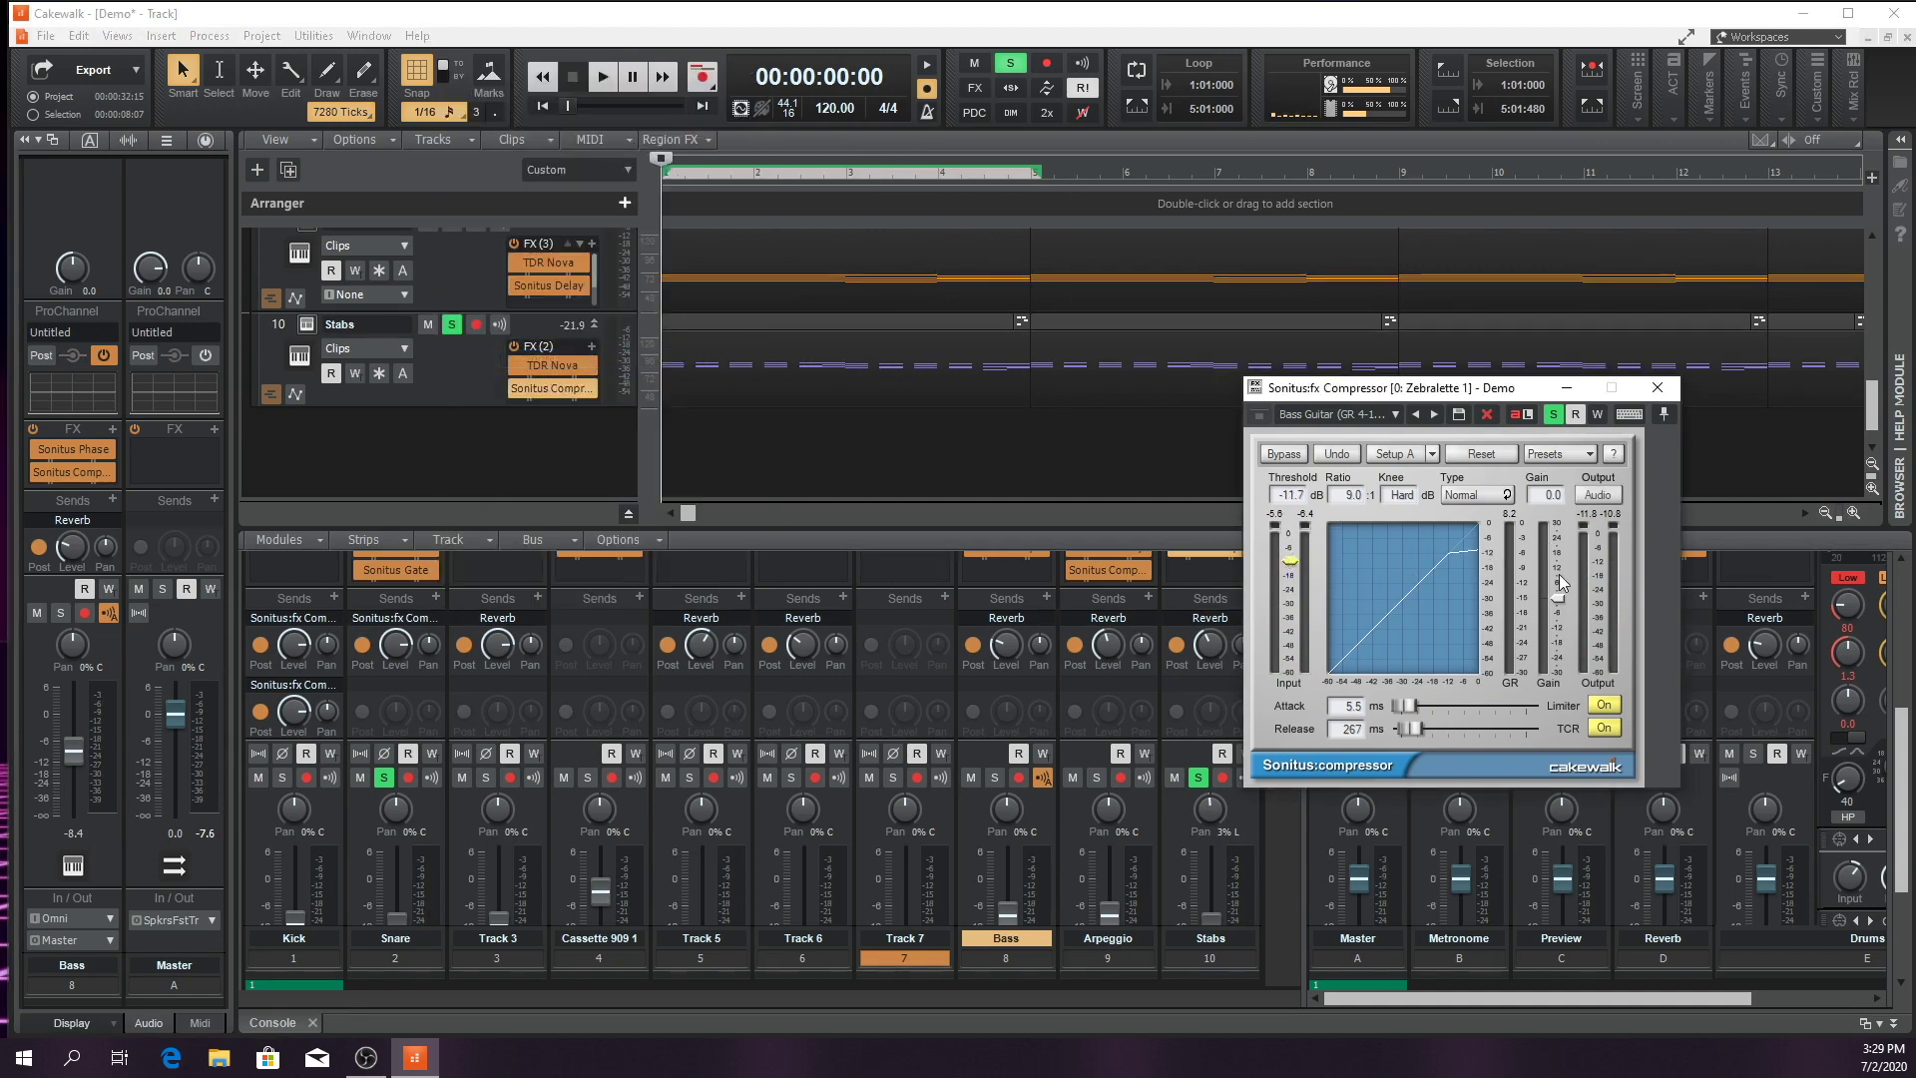
Set the Stabs compressor's threshold to -13.0 dB and release to 192 ms while auditioning it with the Snare
key(space)
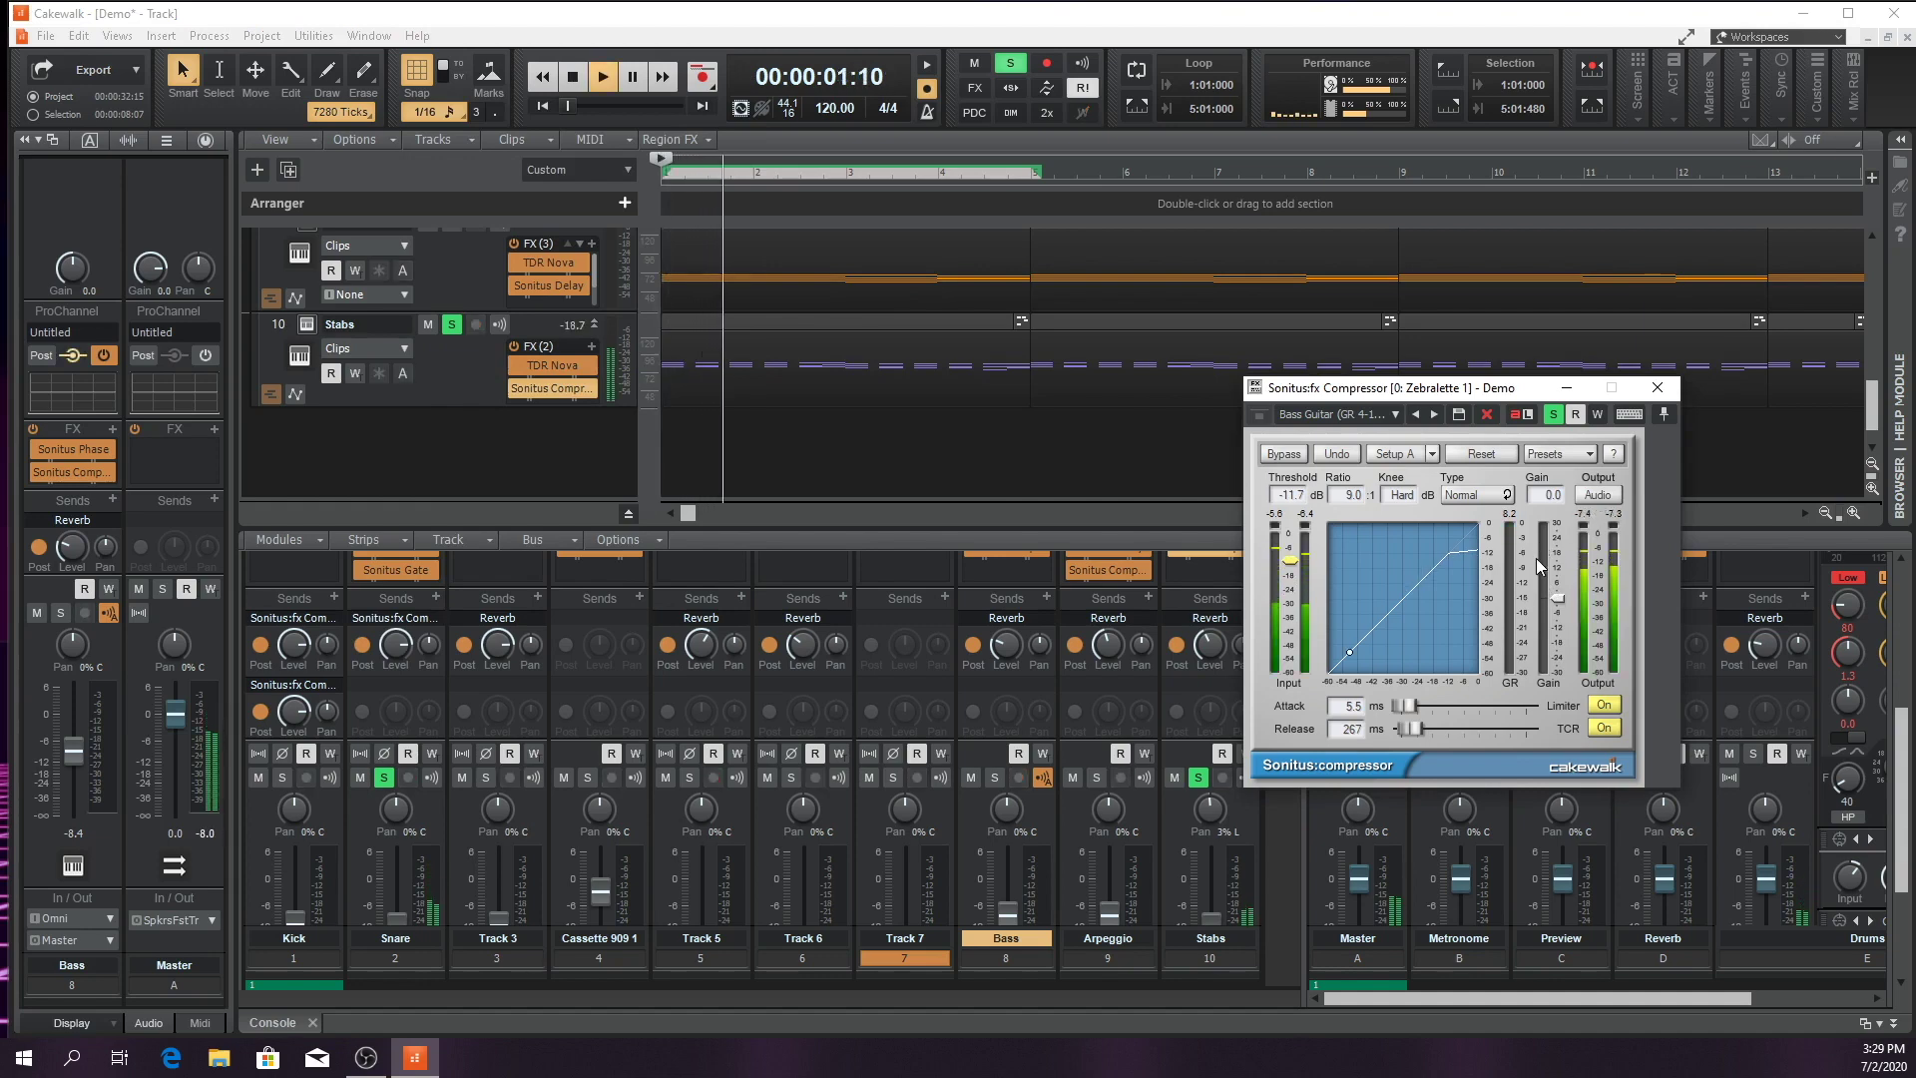
drag(1290, 560, 1290, 563)
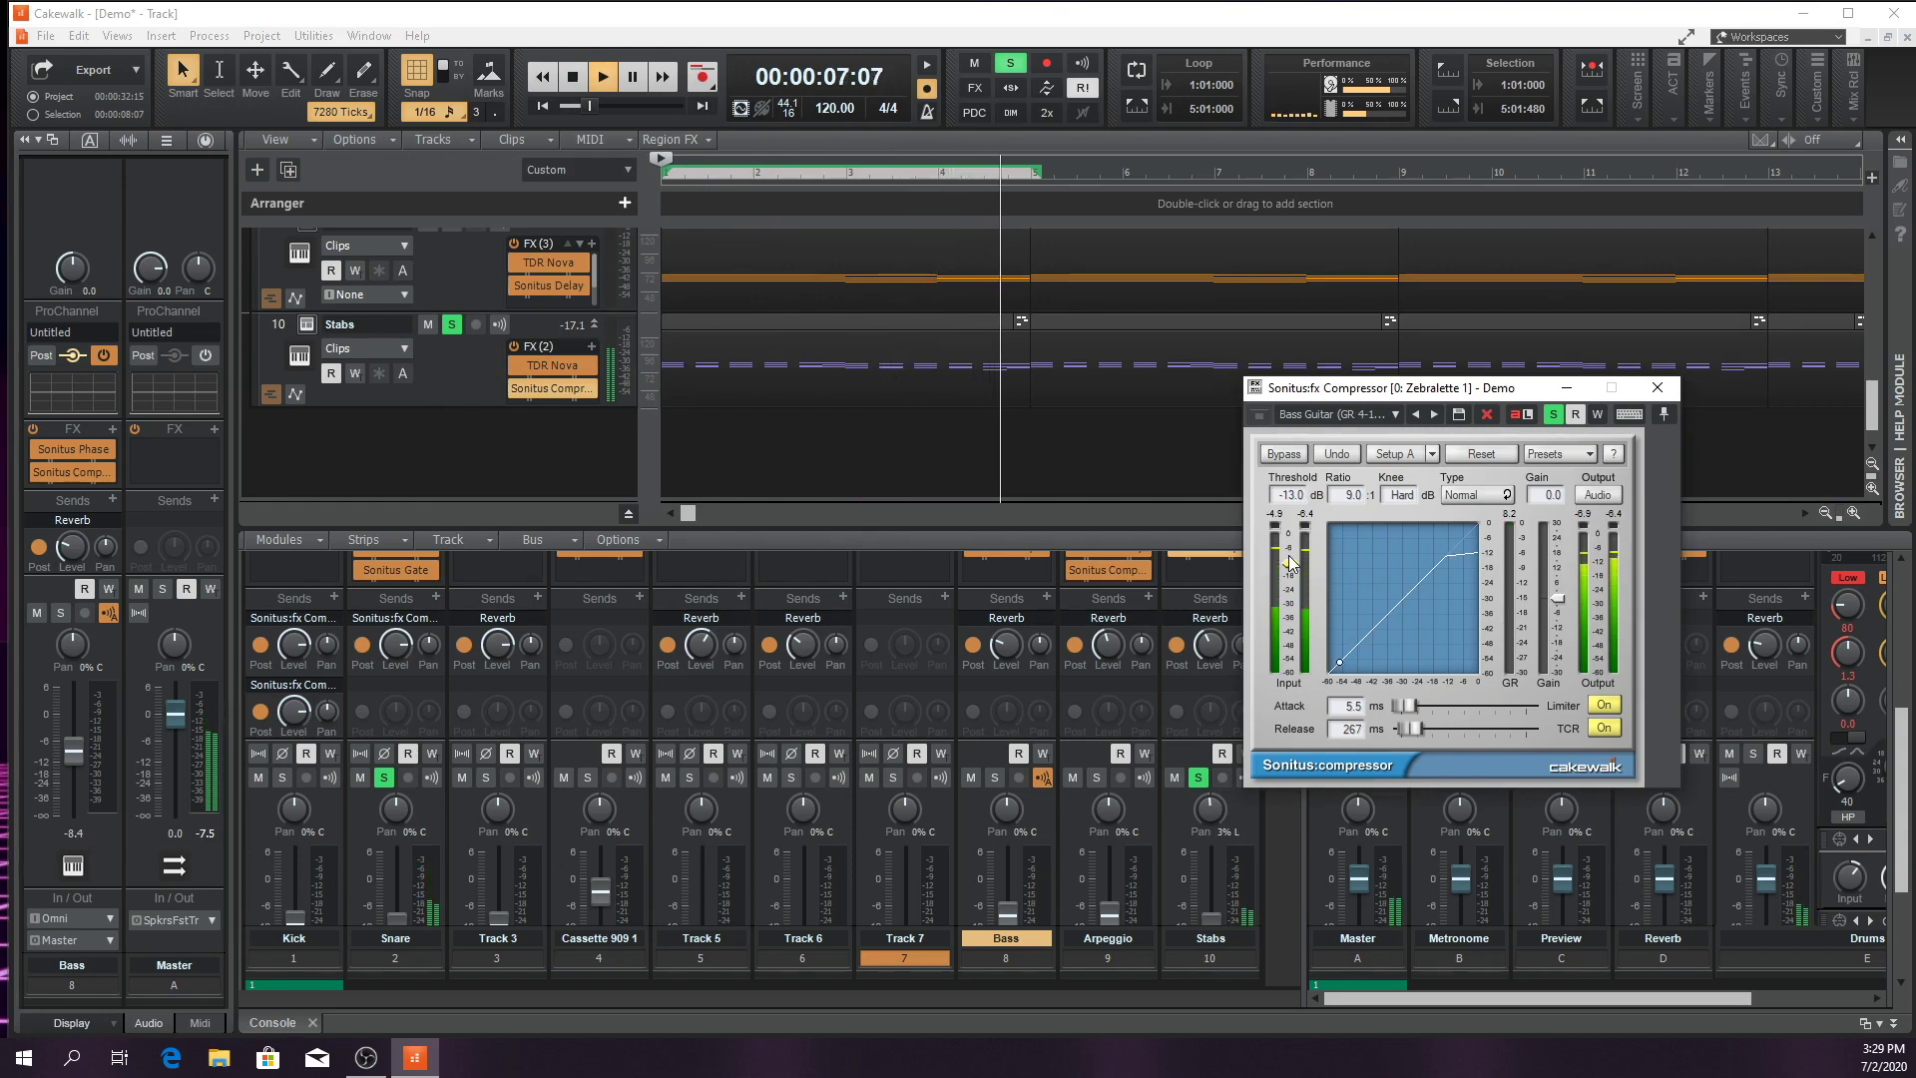
key(space)
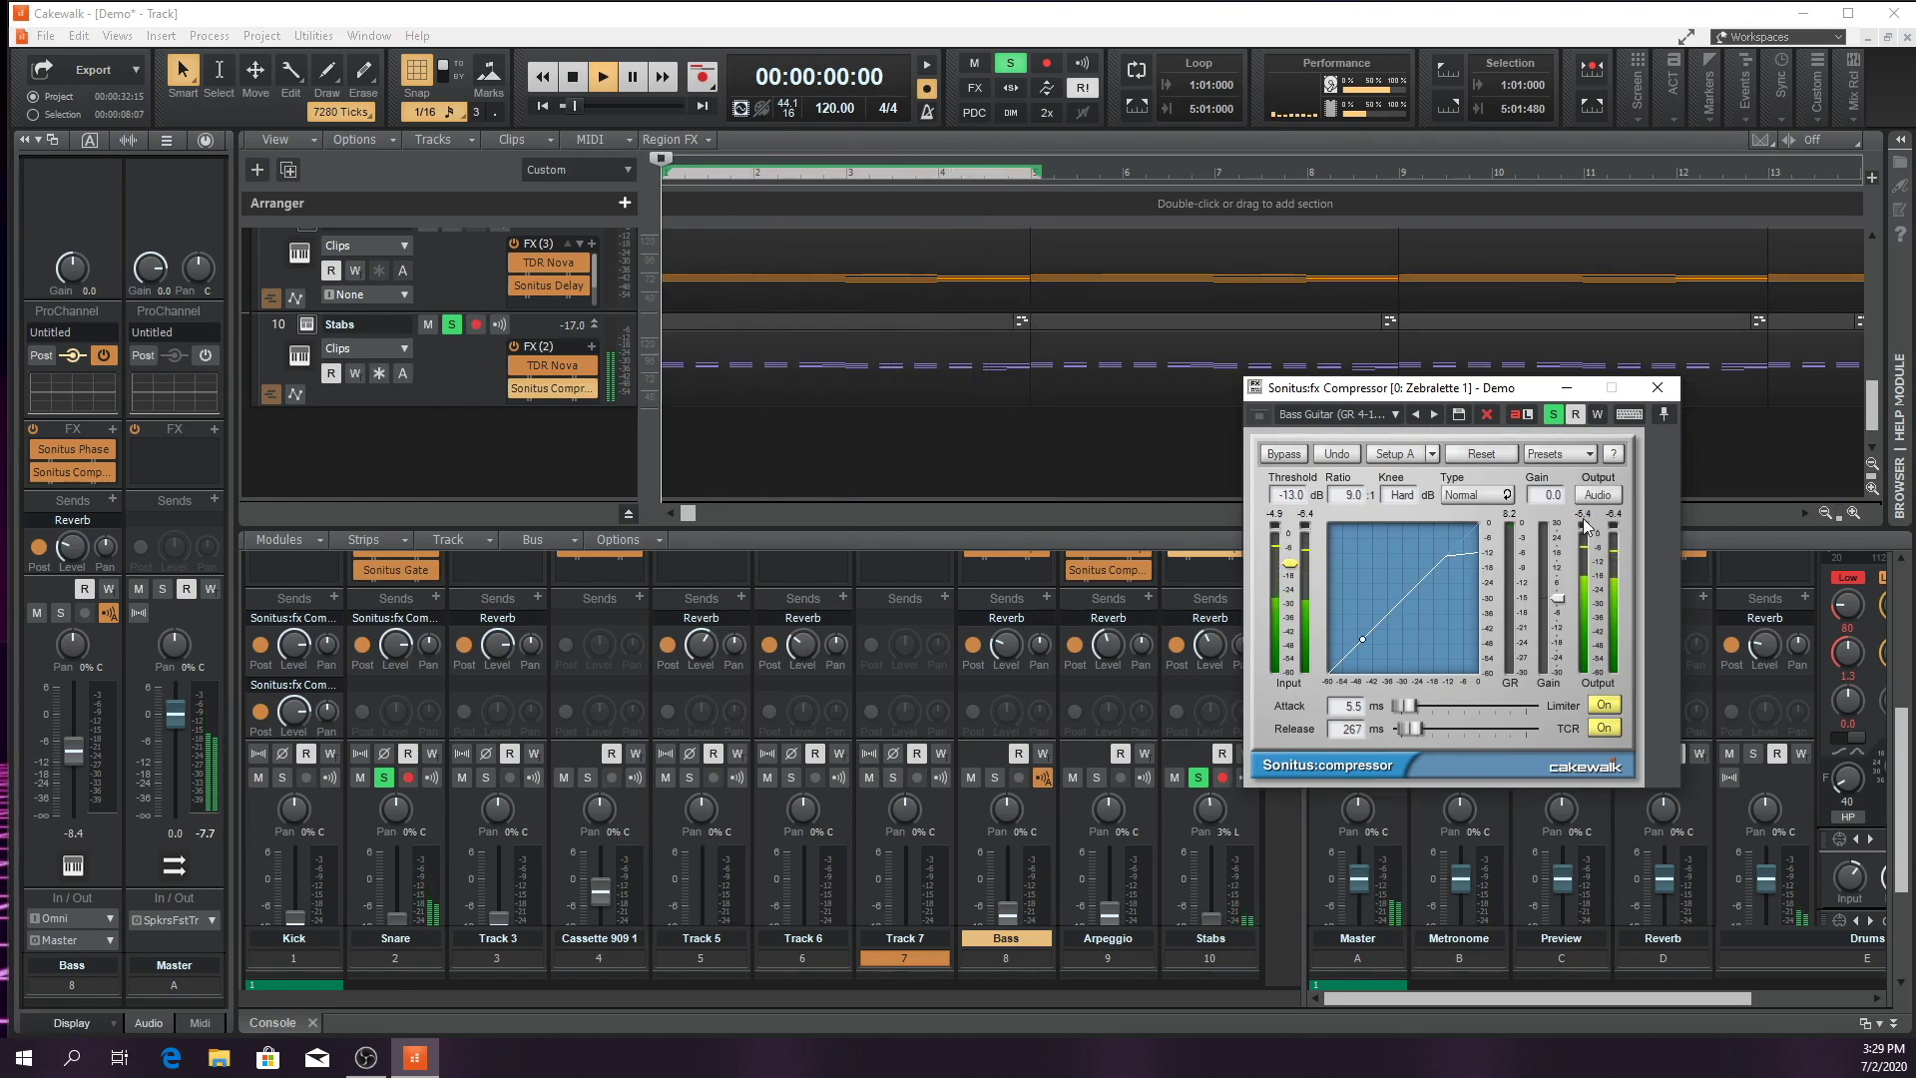
drag(1411, 729, 1411, 729)
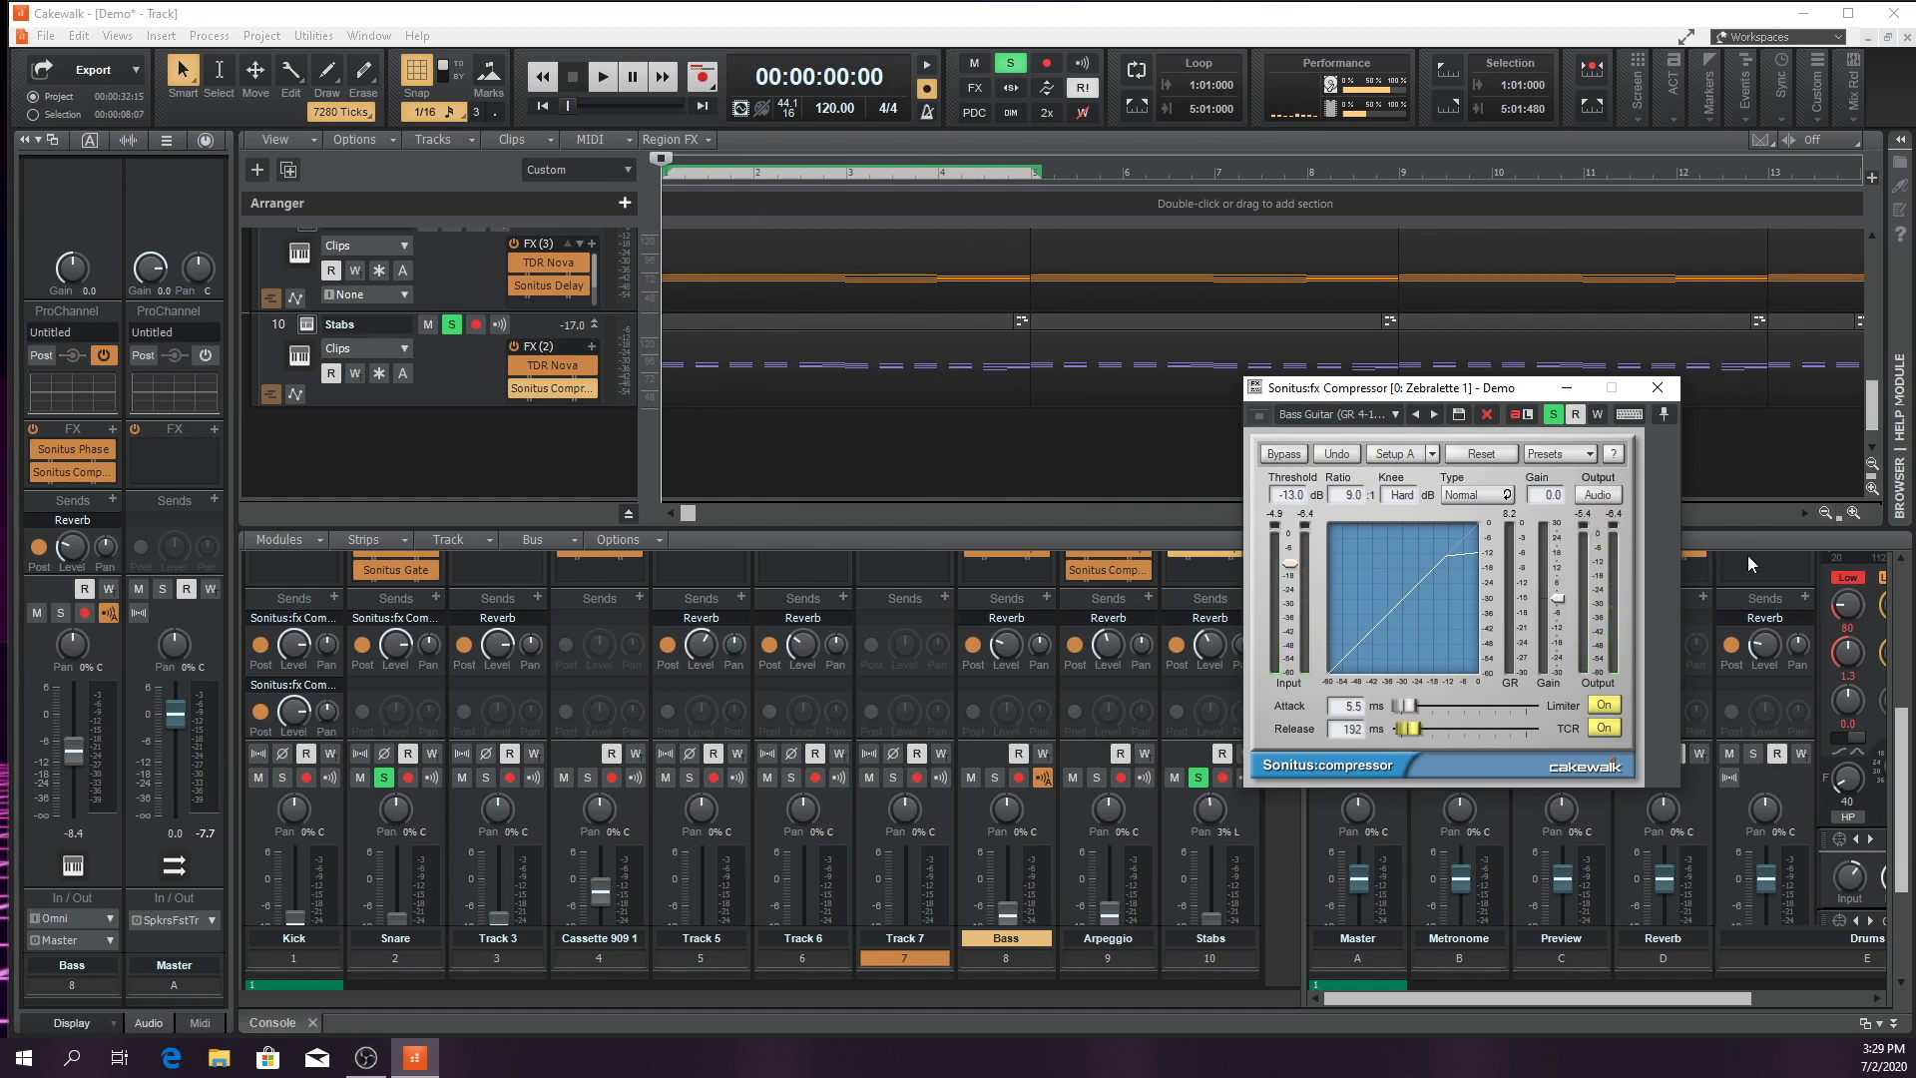
key(space)
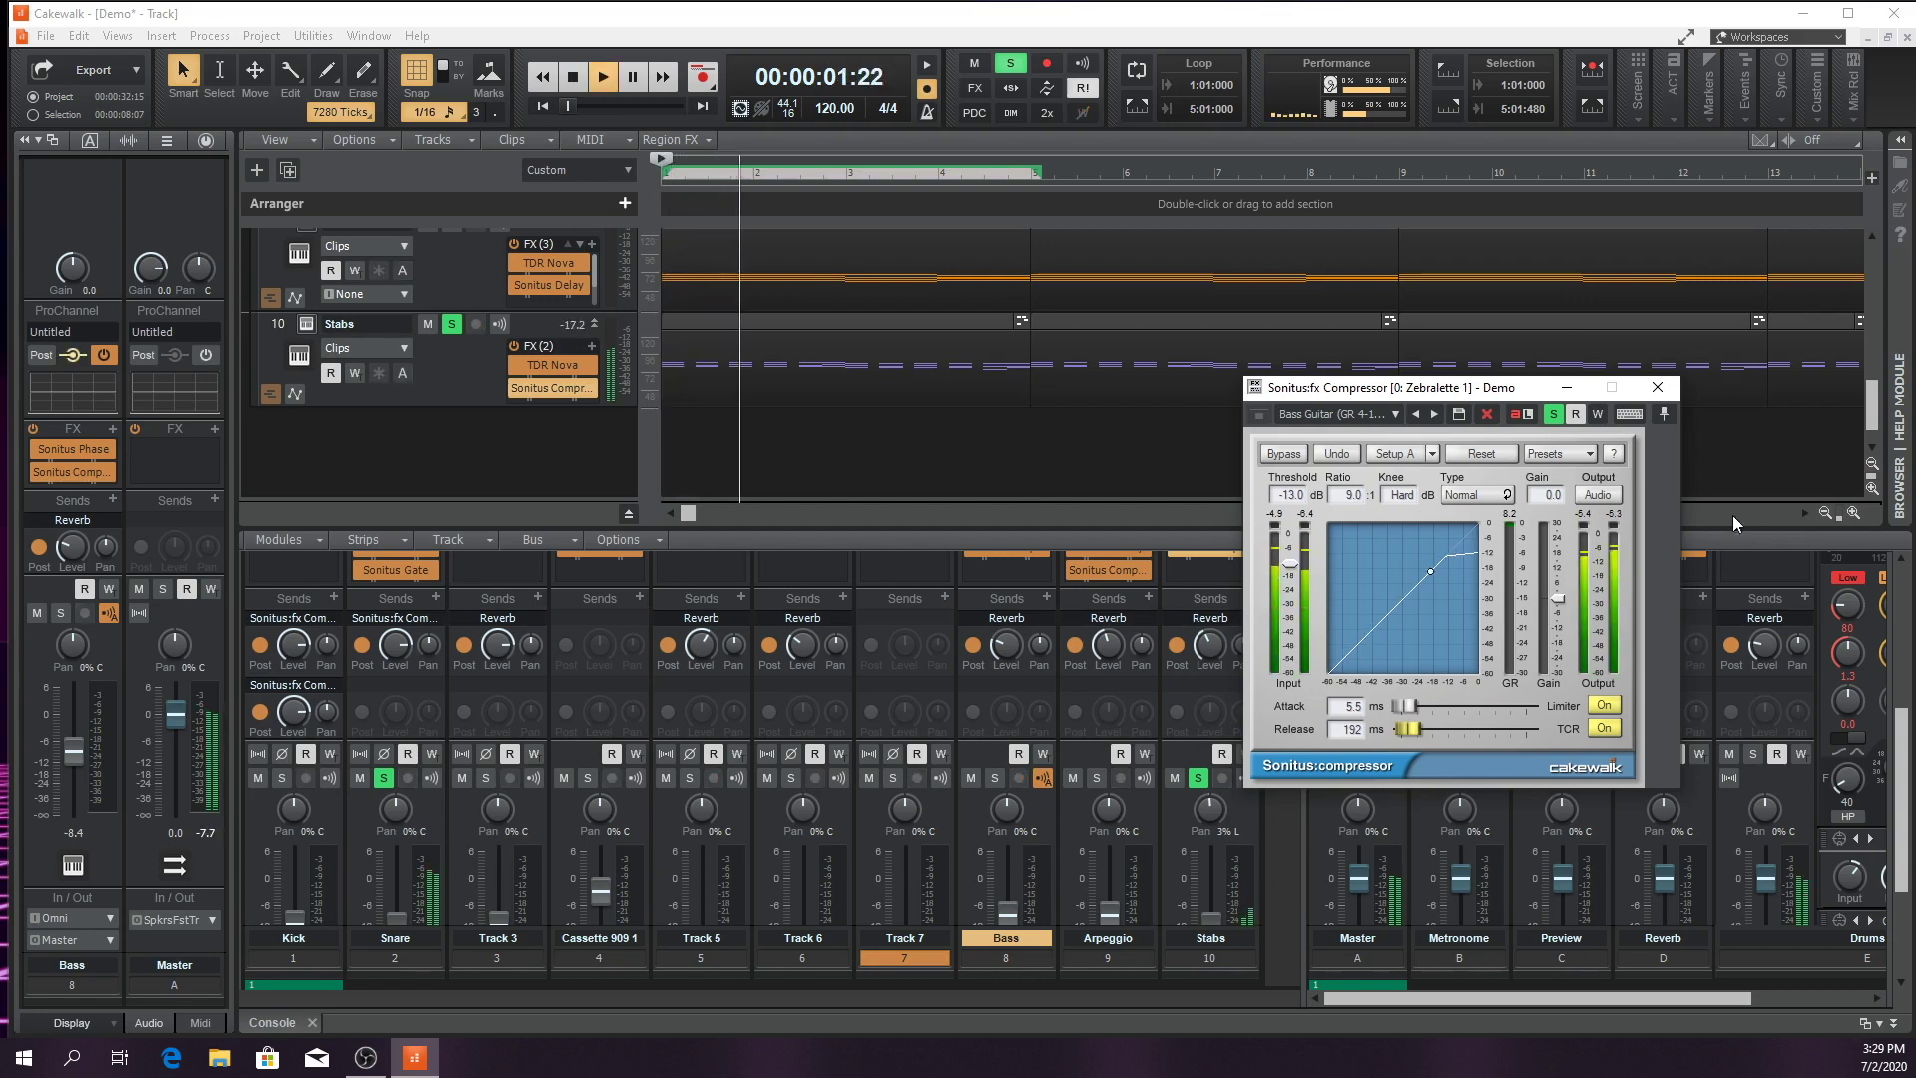
key(space)
click(1657, 387)
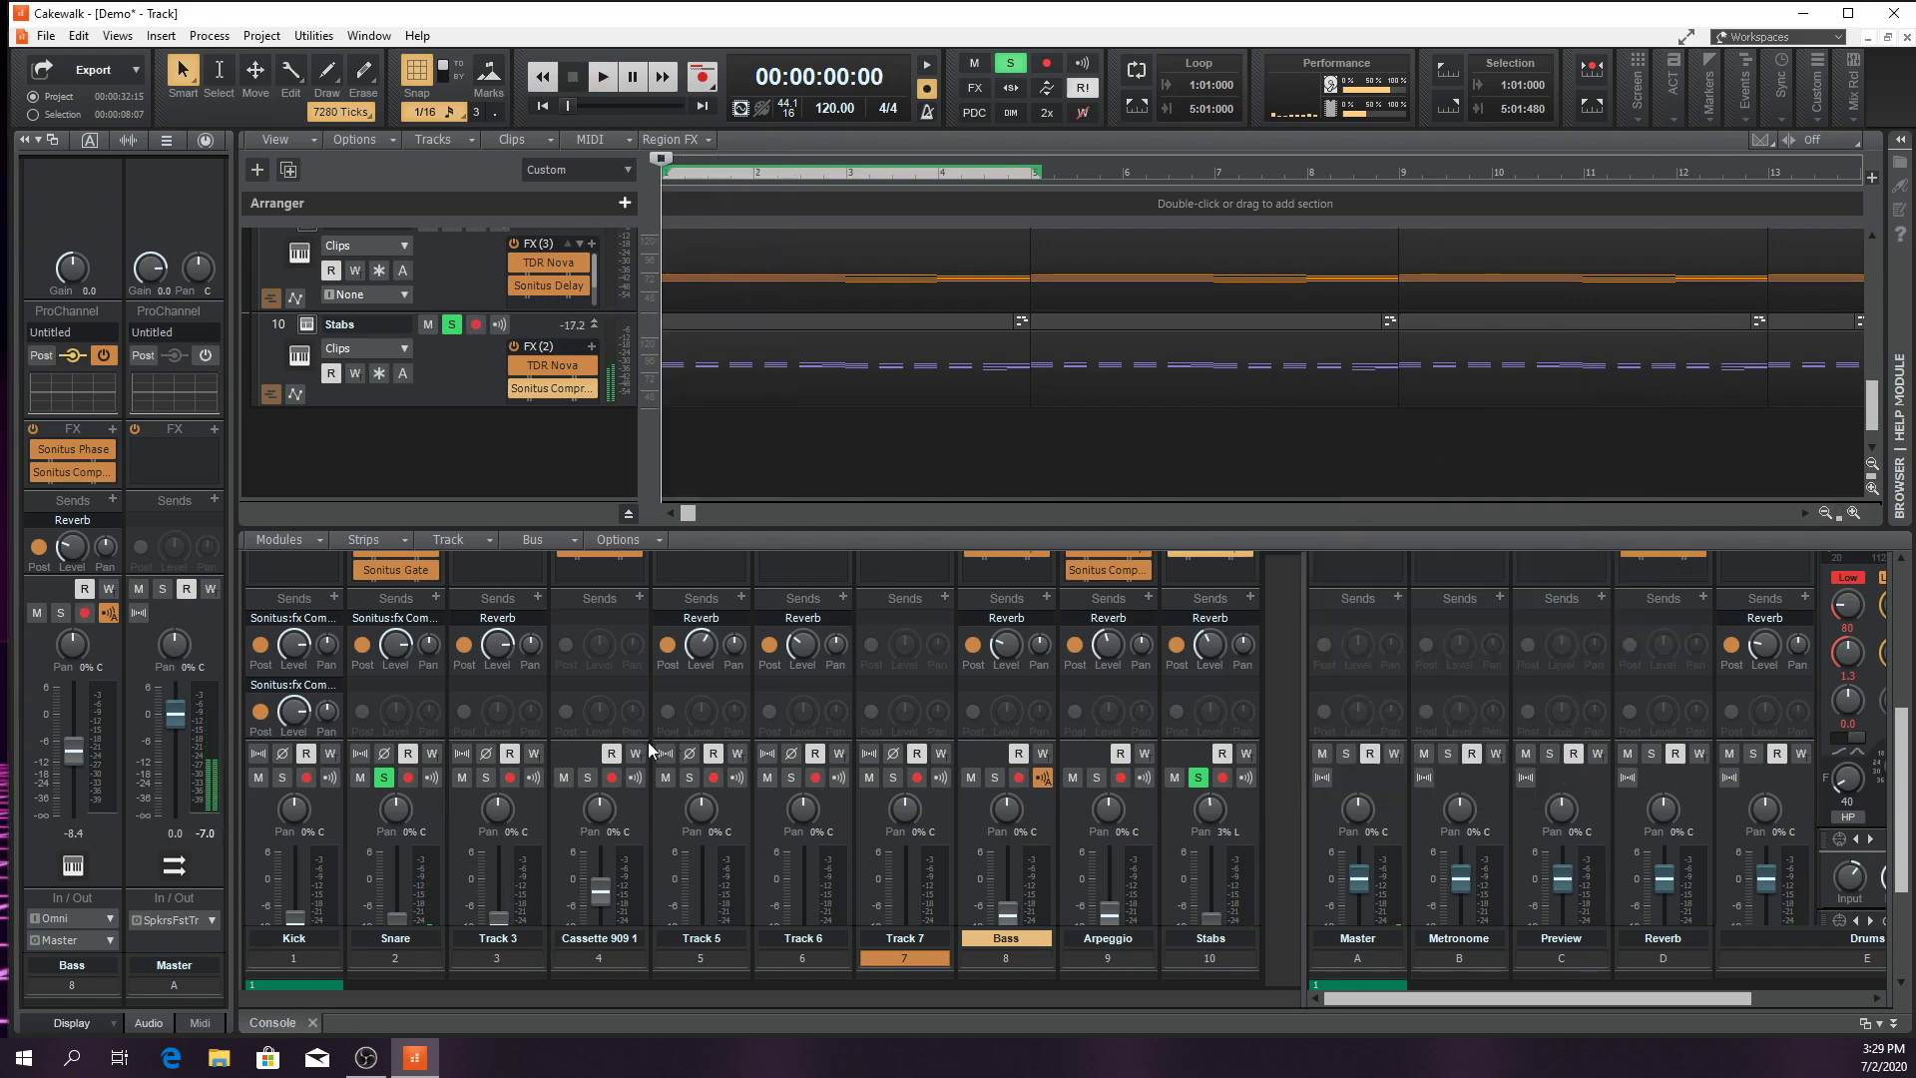
Clear the solos on Snare and Stabs and play back the full mix
click(381, 781)
click(1208, 776)
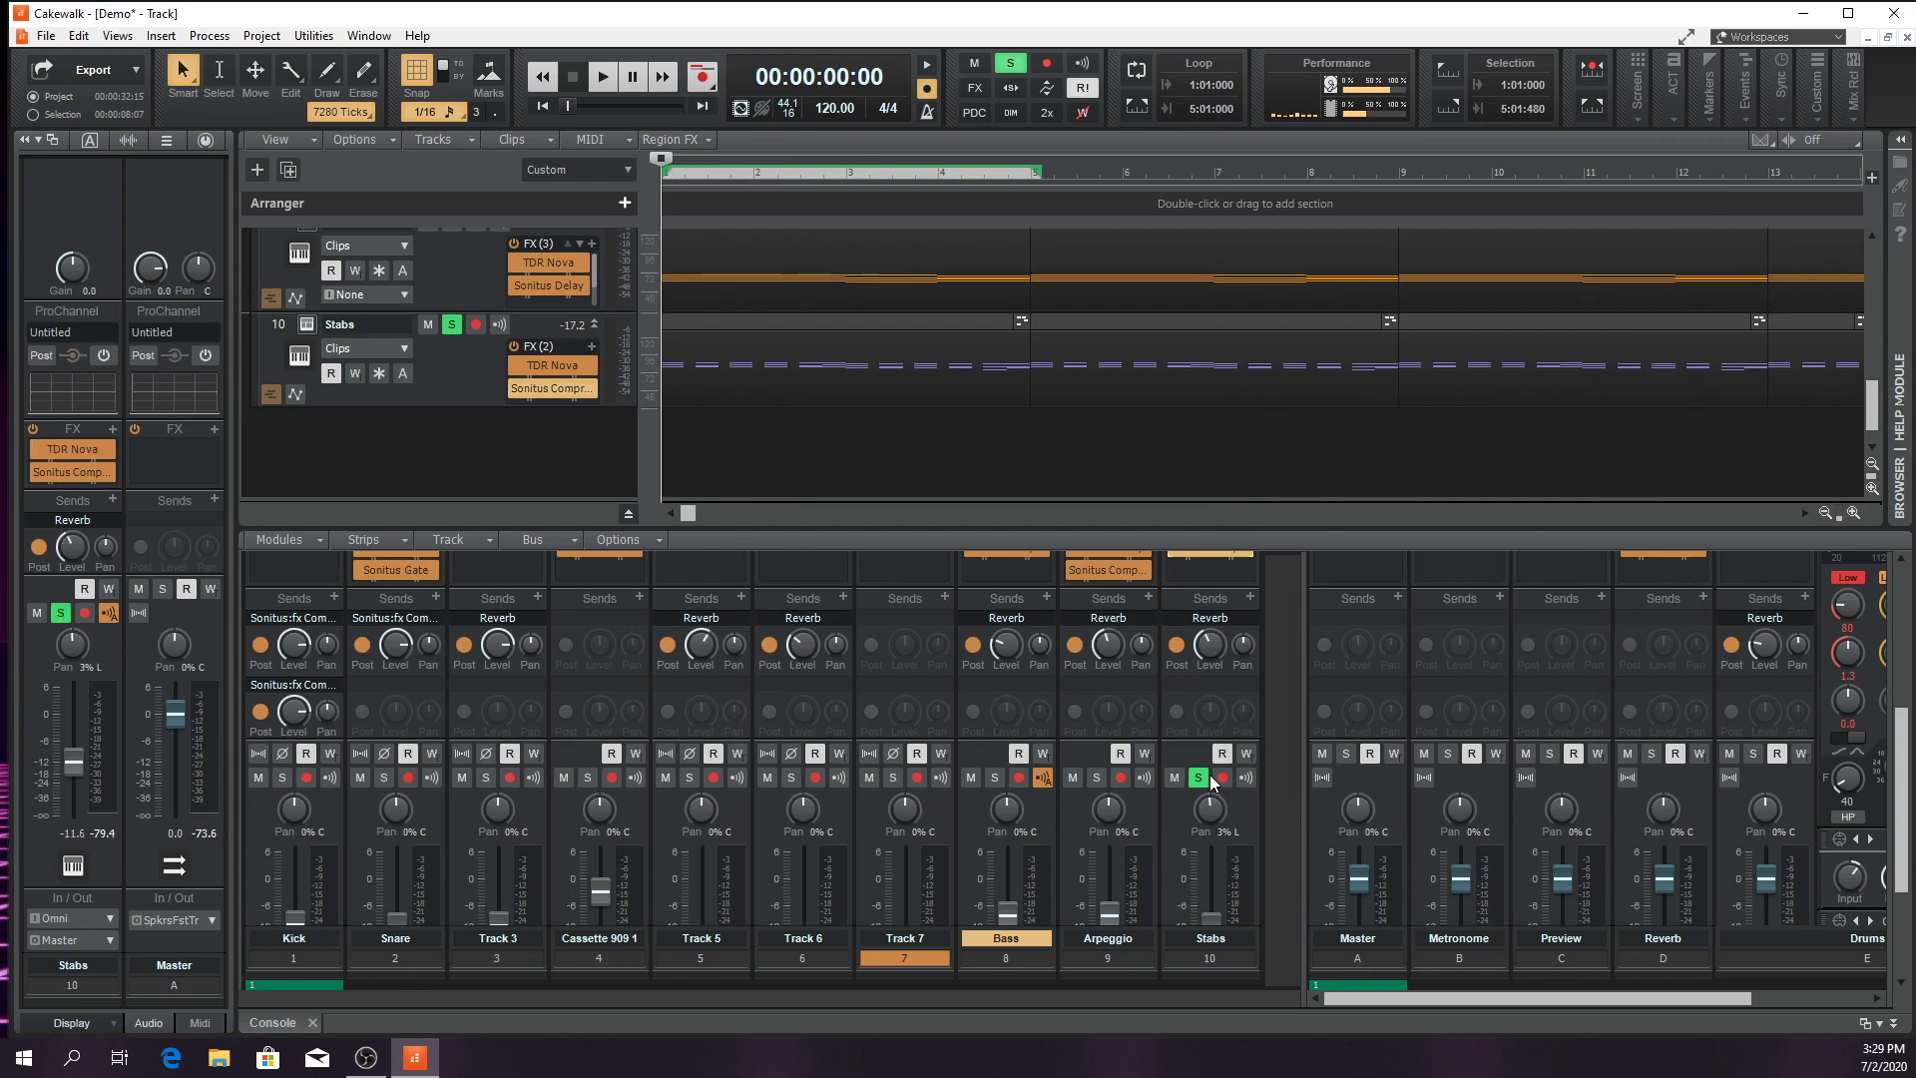
click(1197, 778)
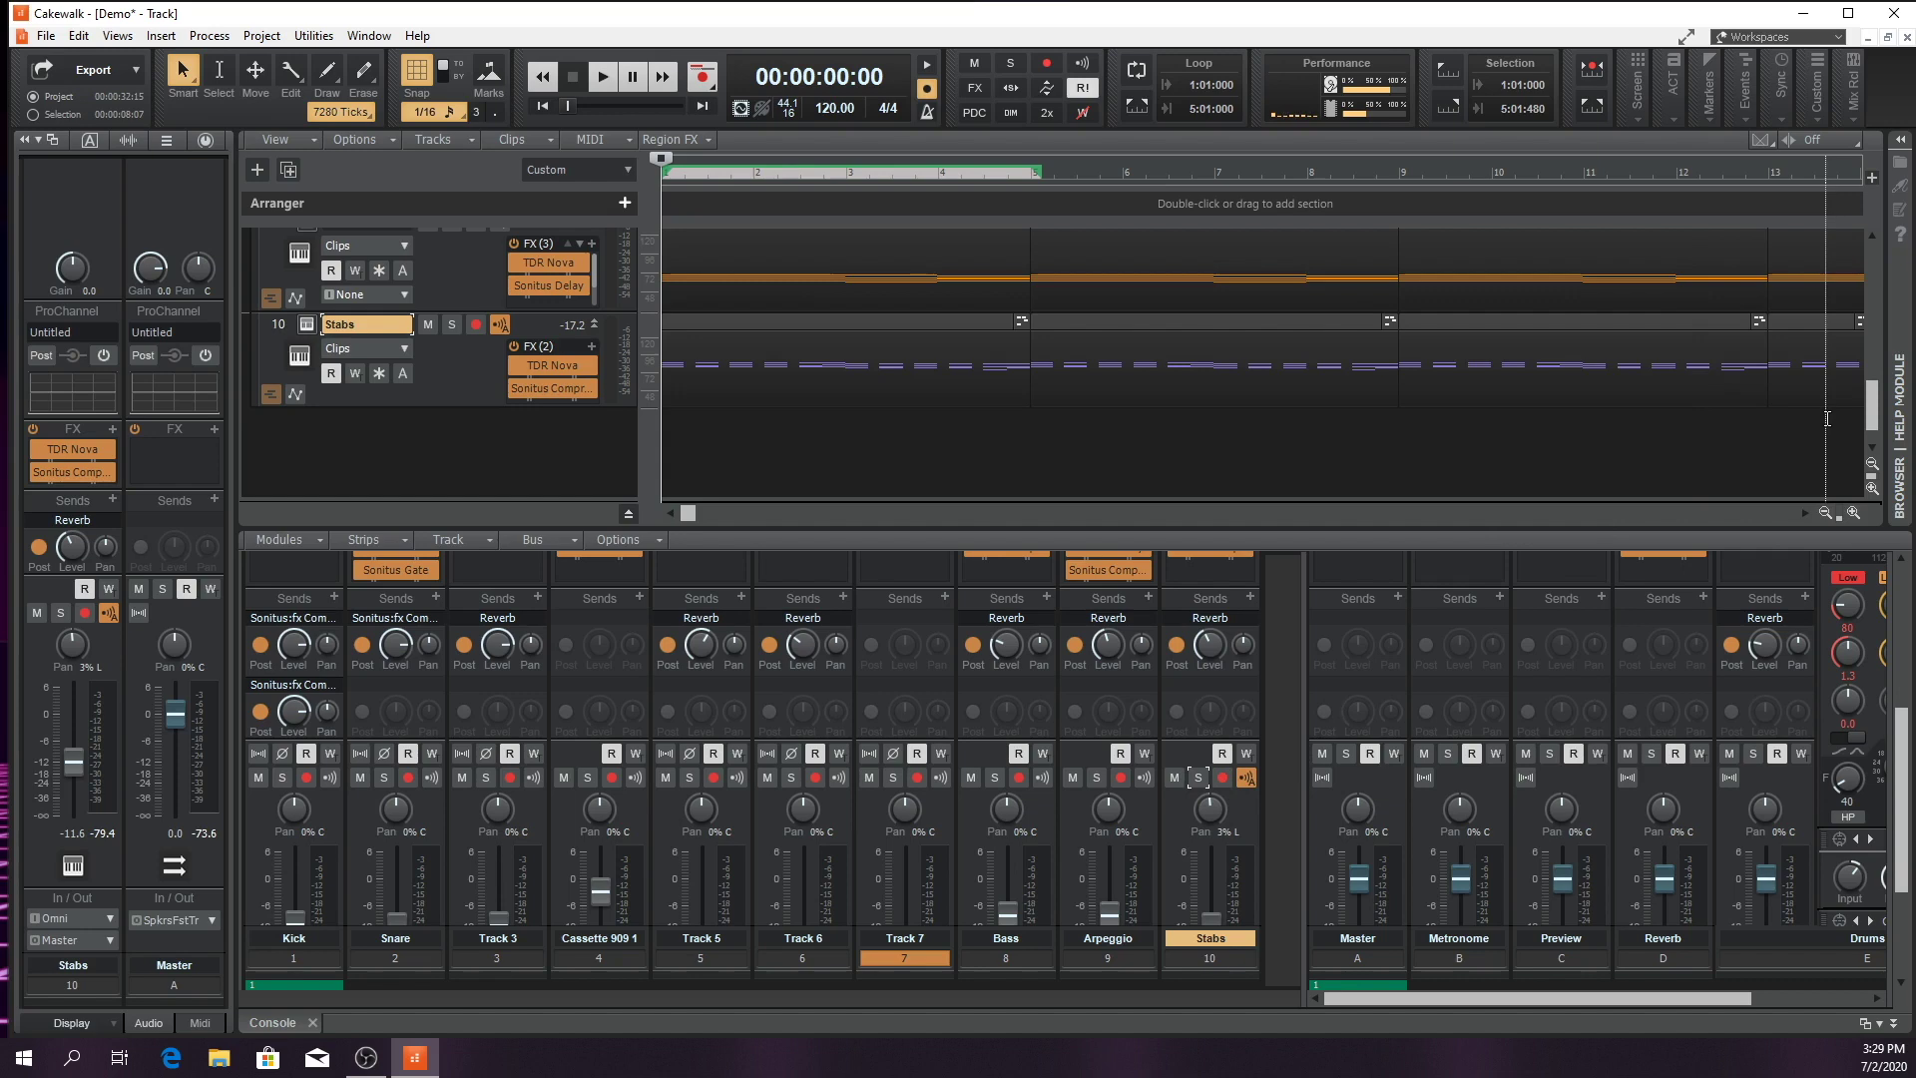
key(space)
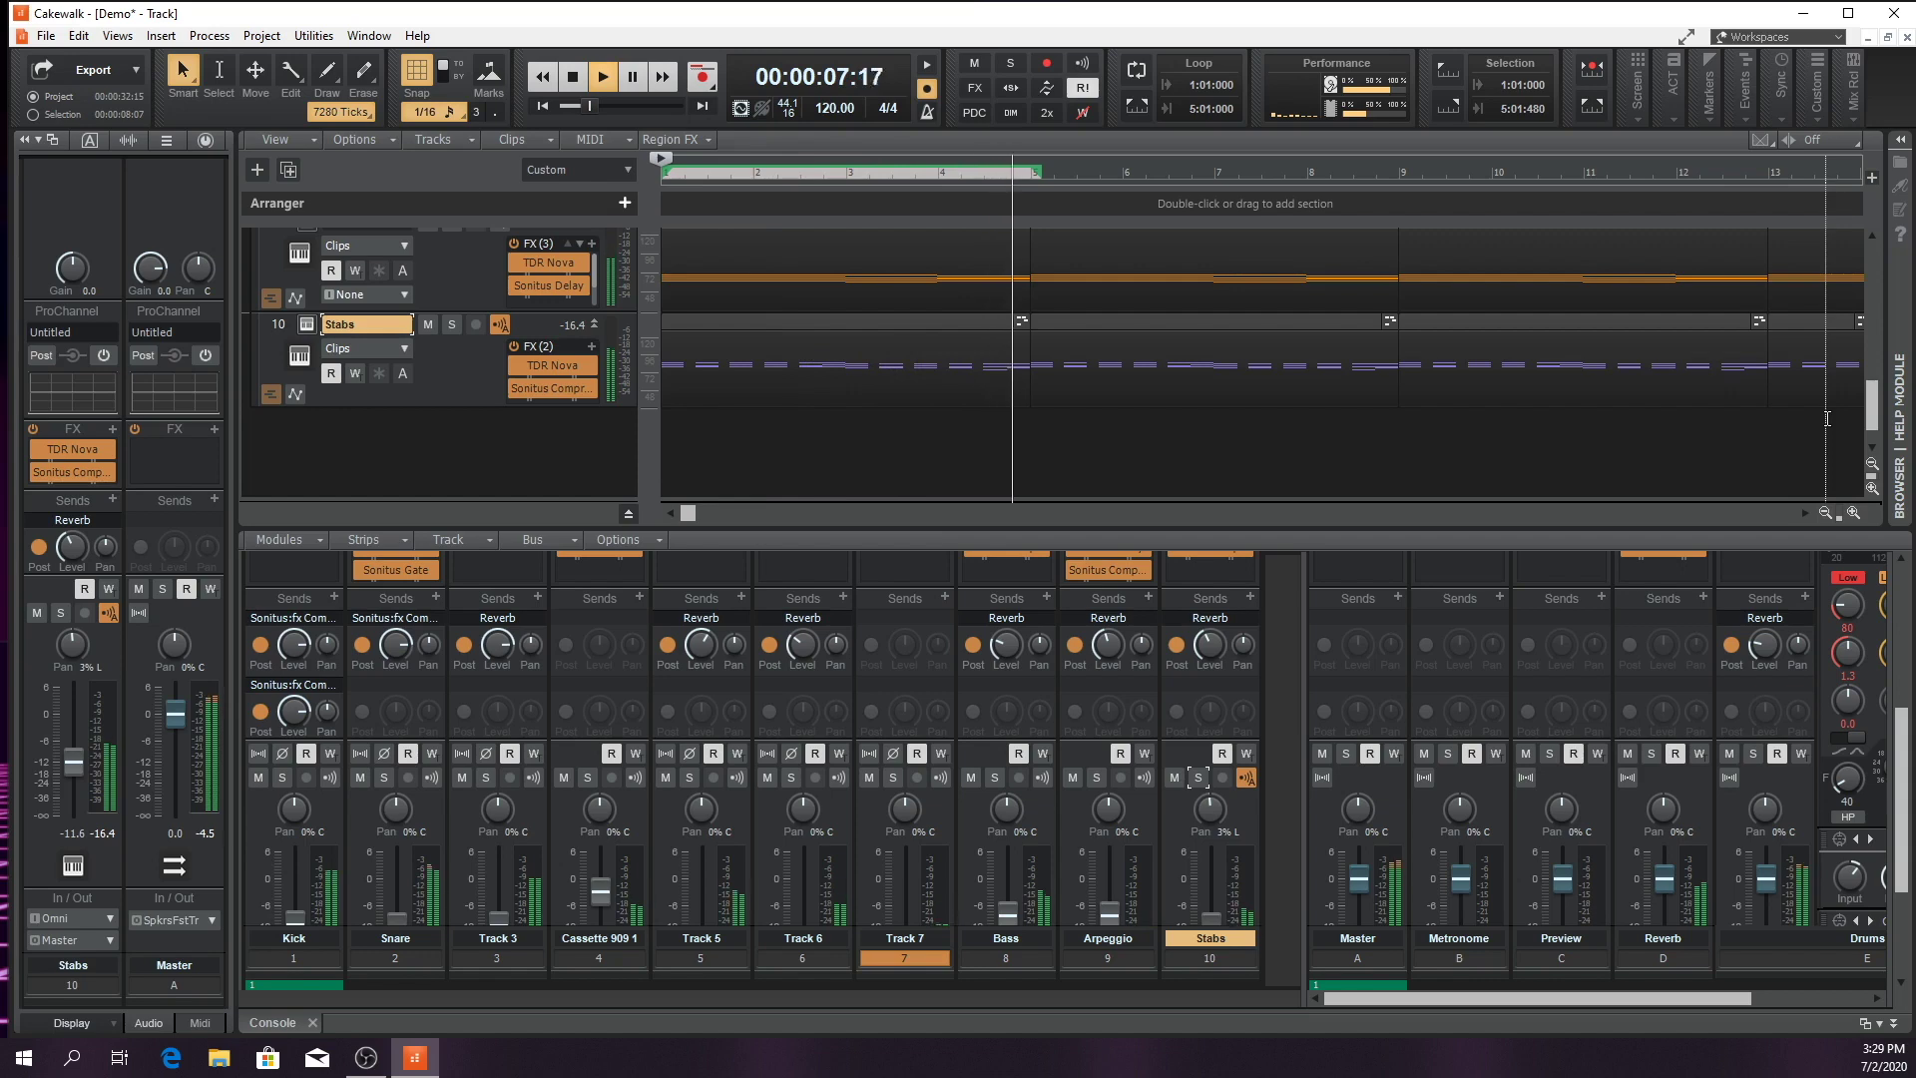
key(space)
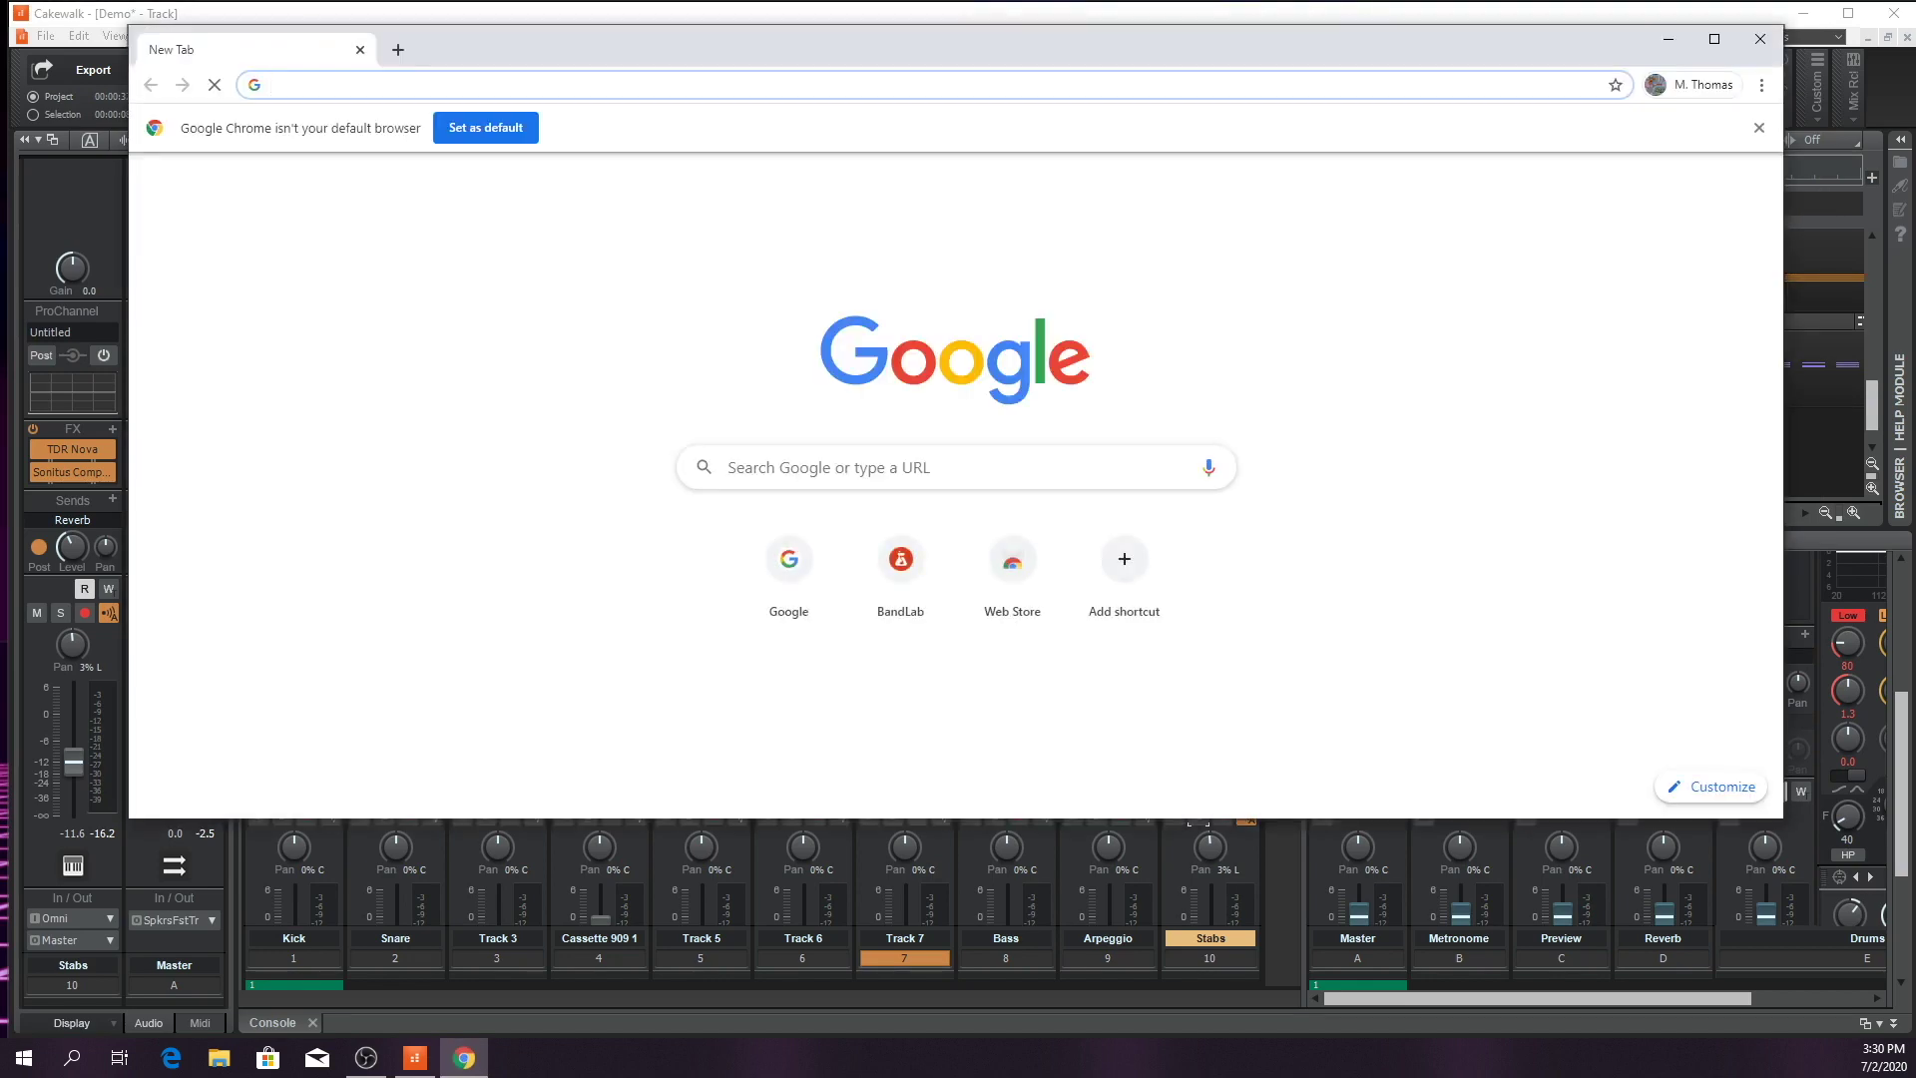
Switch to Chrome, search for "bpm delay calculator" and examine the tempo-to-delay table on sengpielaudio.com for 120 BPM
click(798, 463)
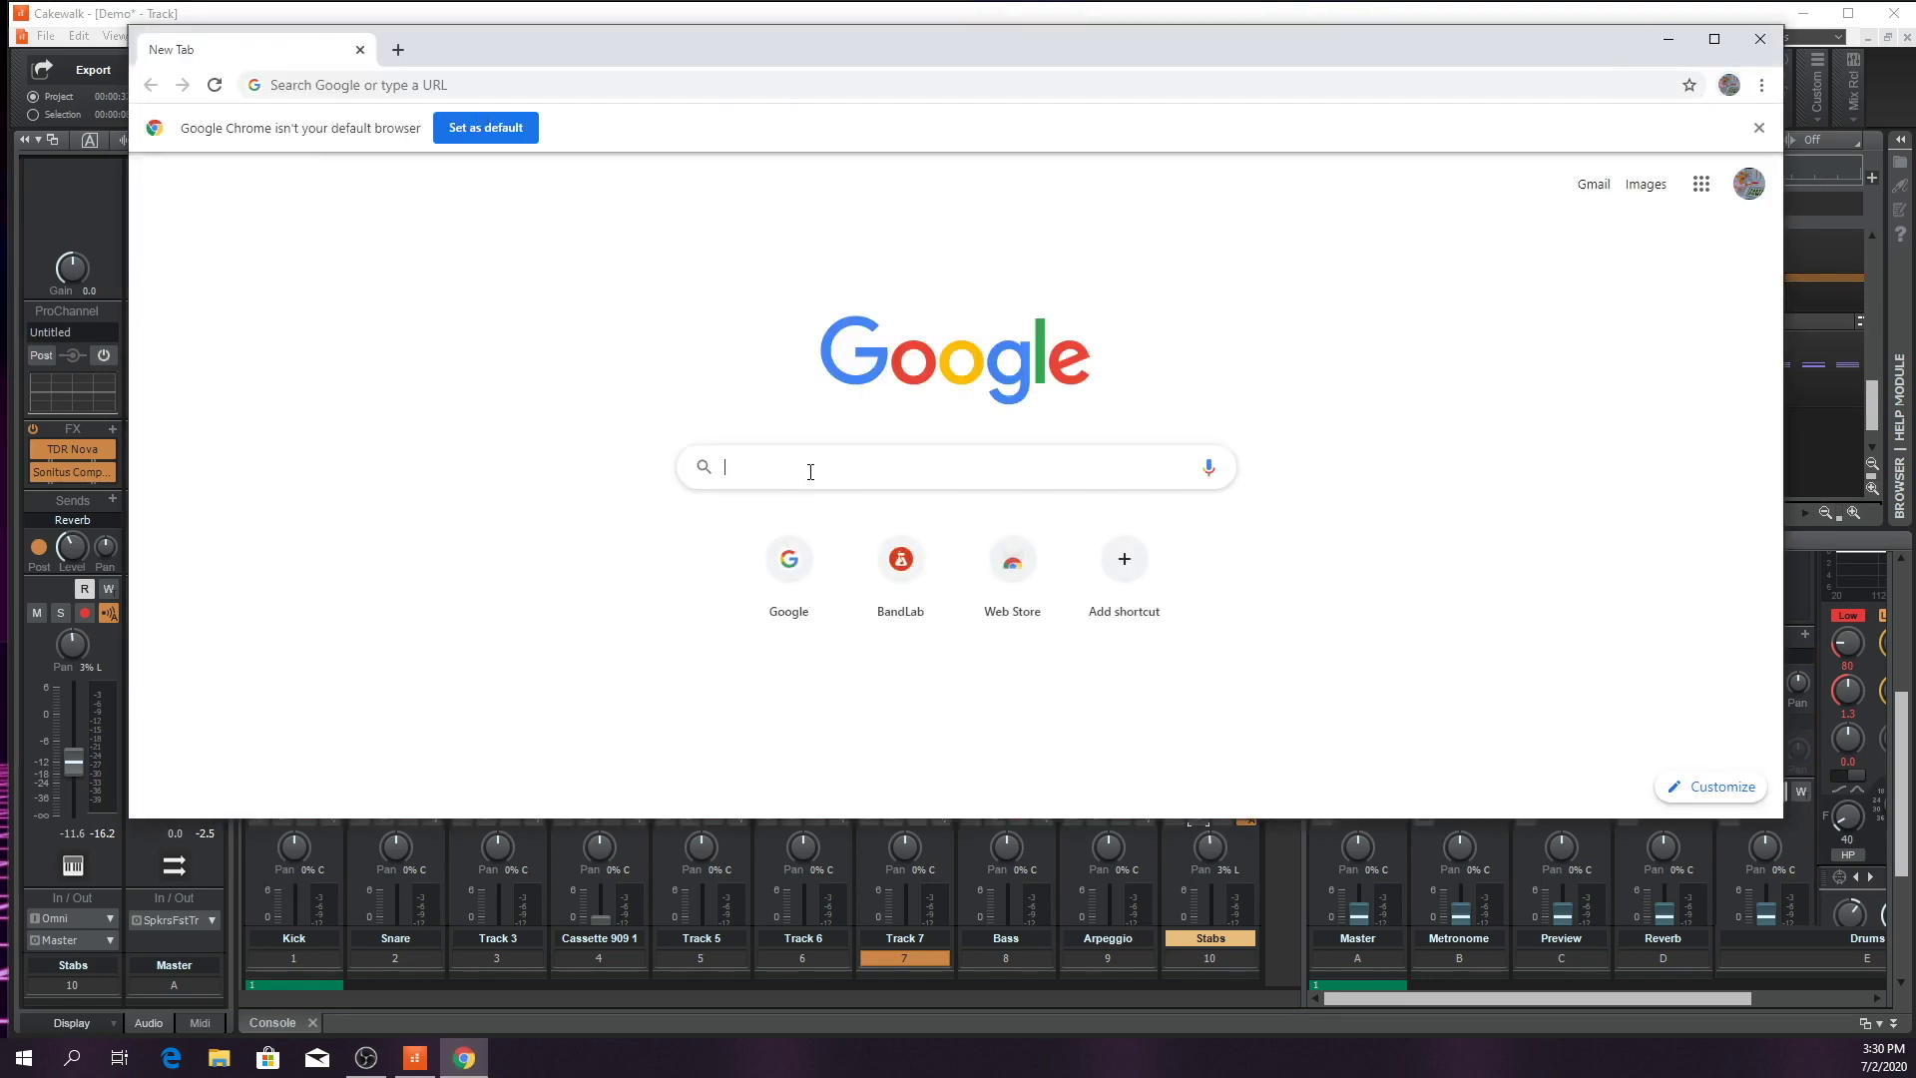
text(bpm delay)
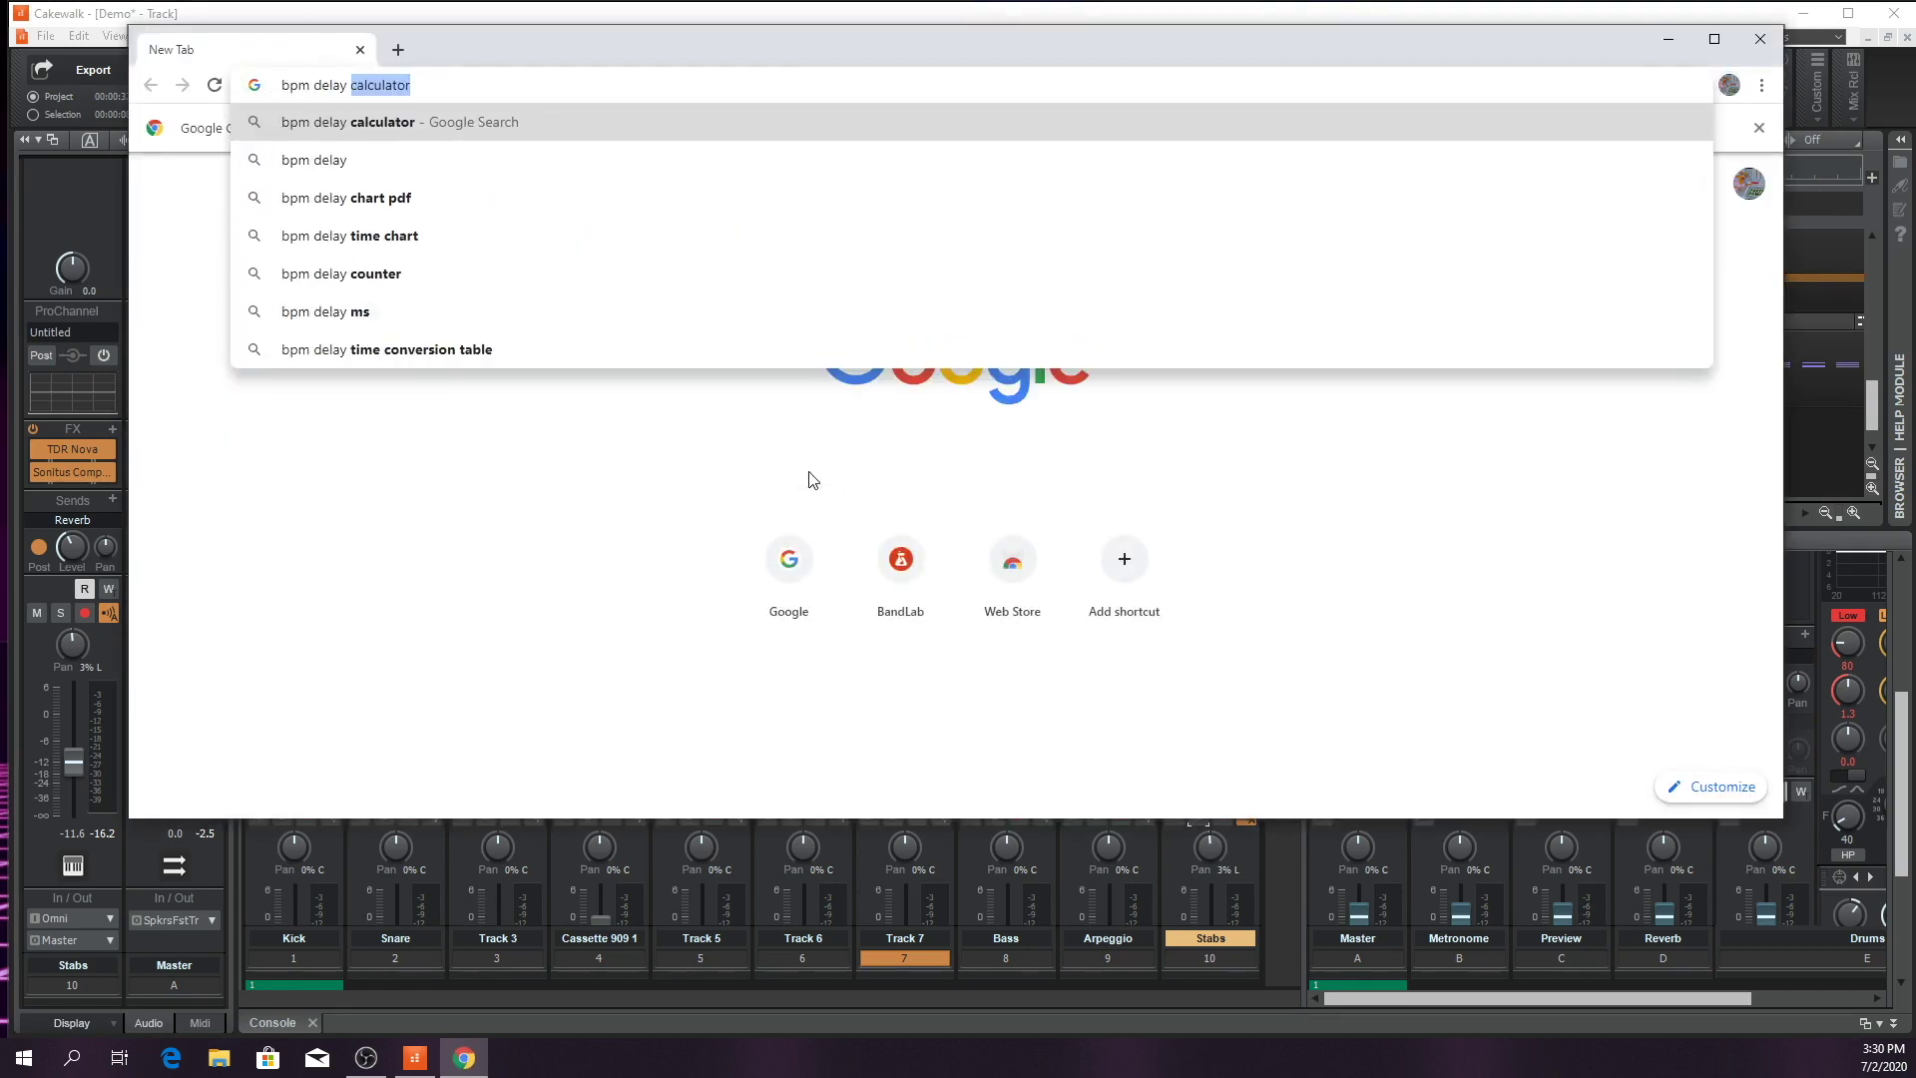
key(Return)
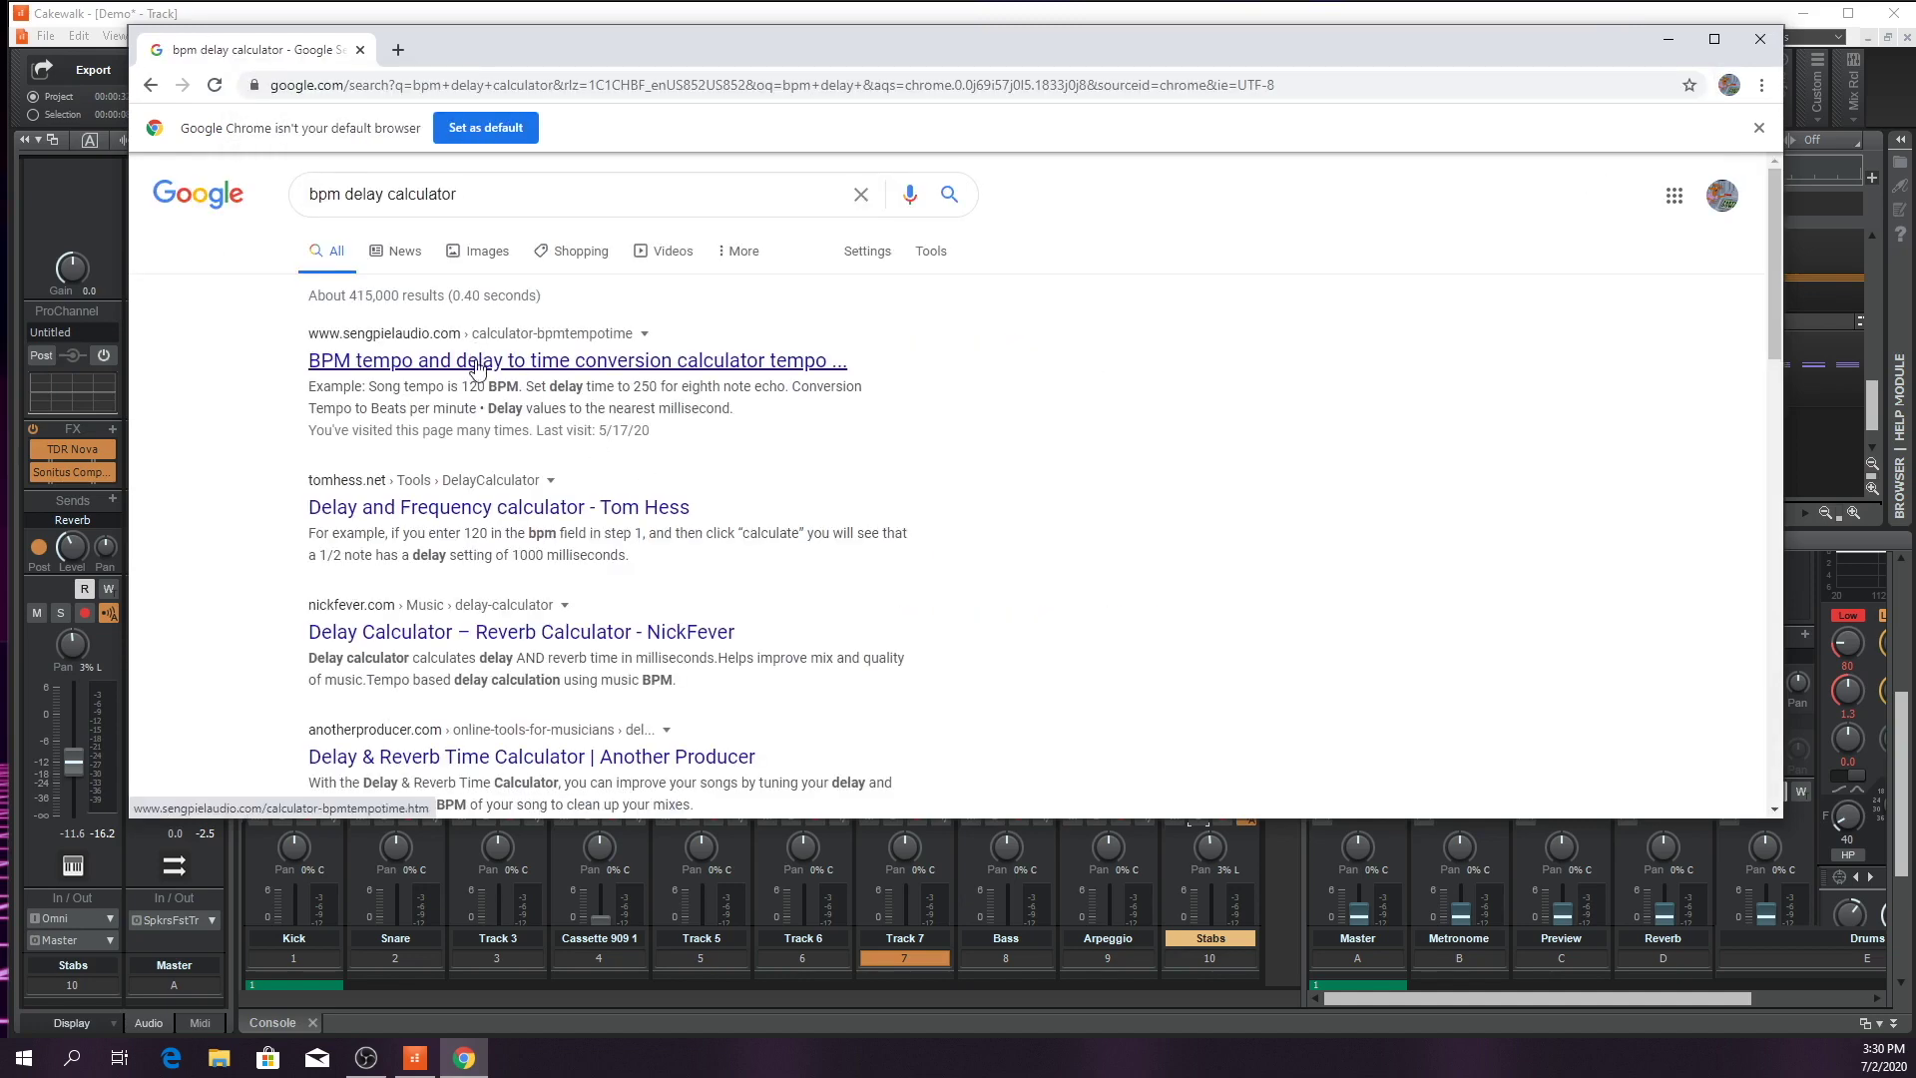
click(466, 361)
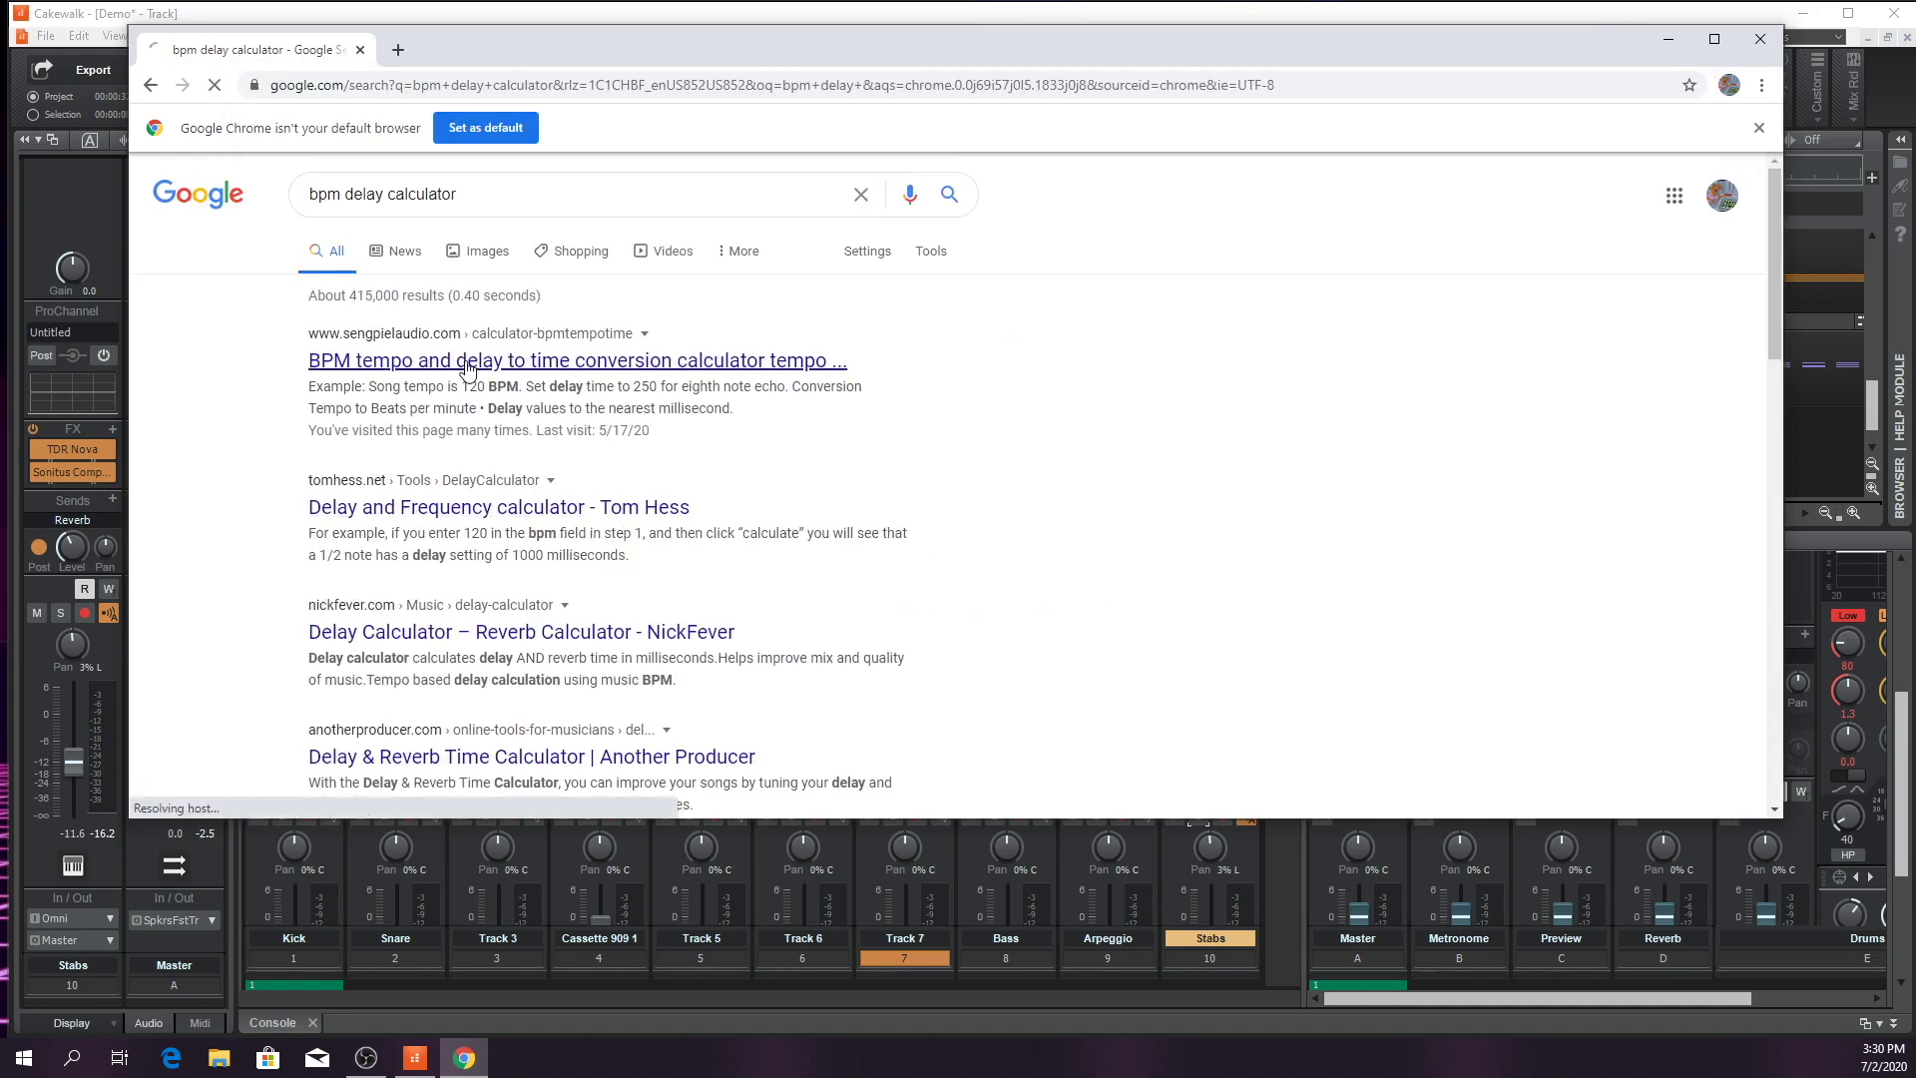
scroll(1287, 538, down, 6)
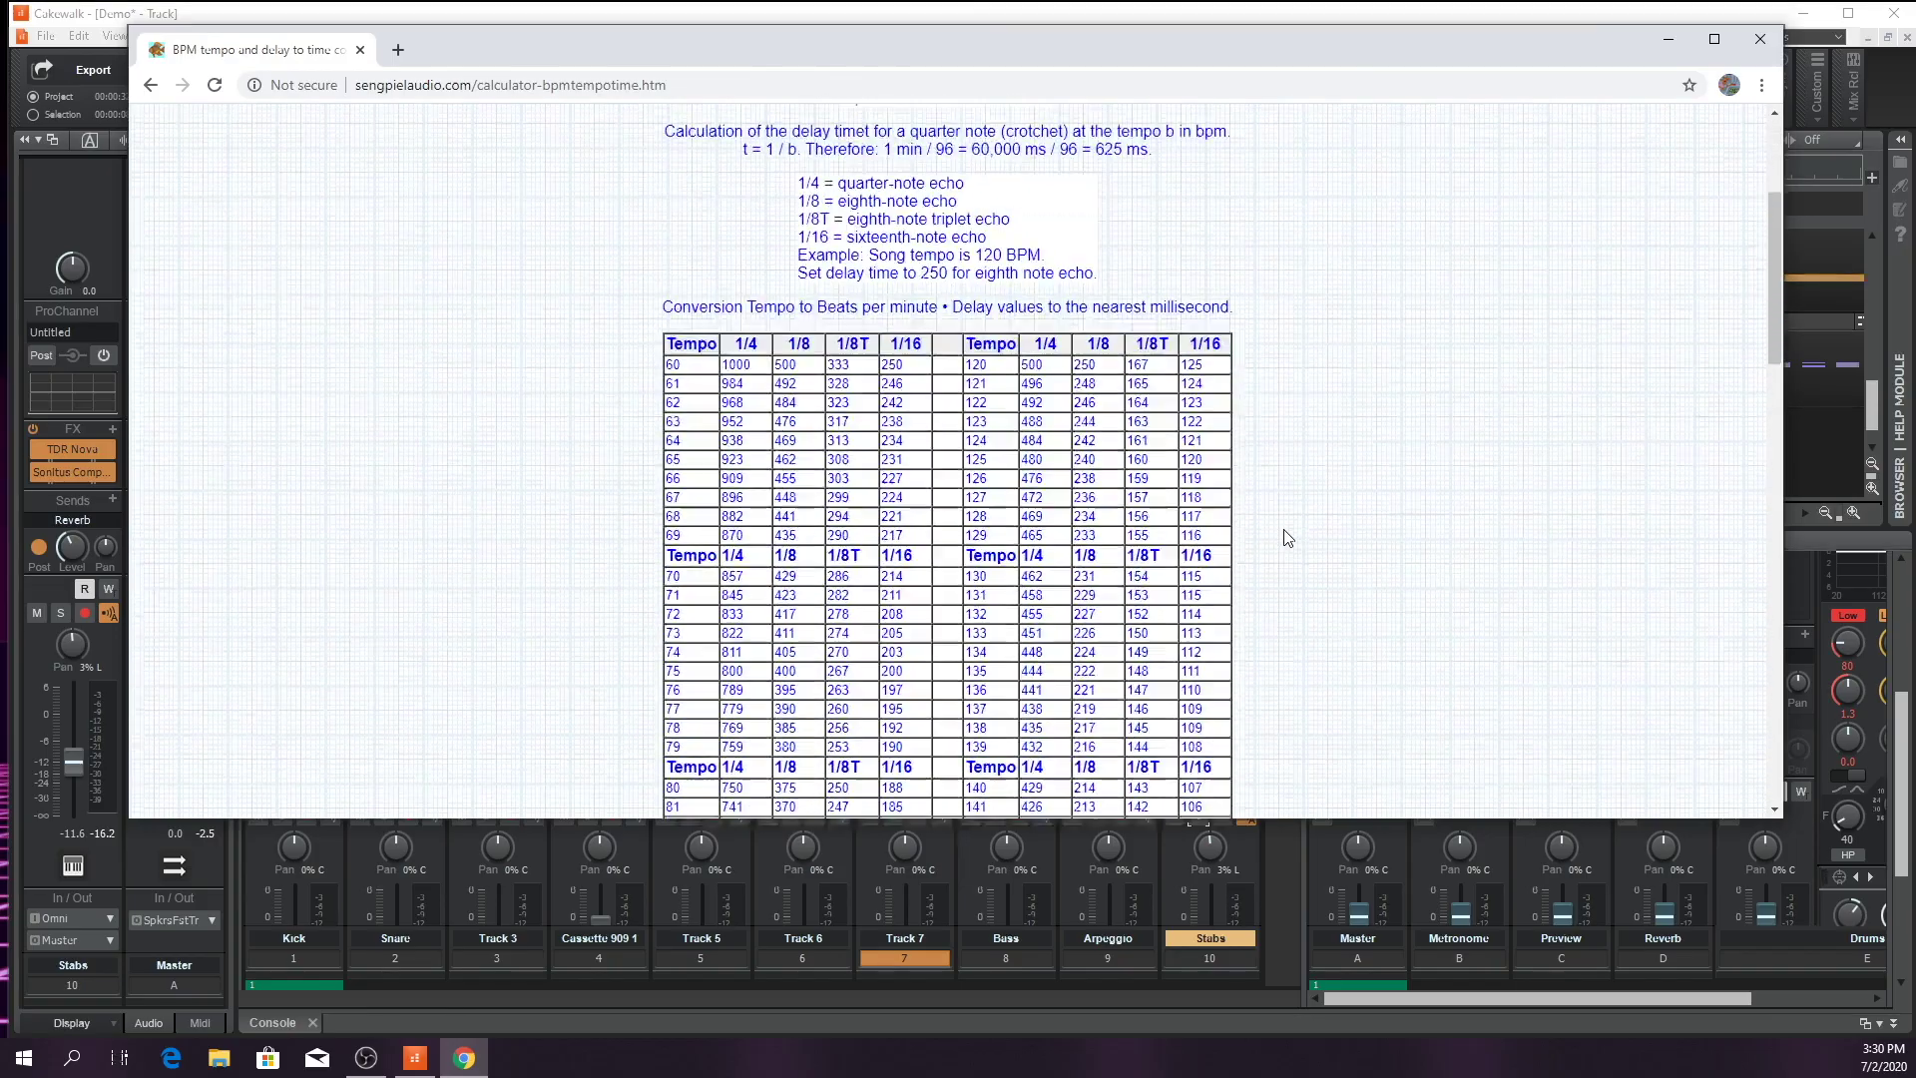
scroll(1287, 538, down, 3)
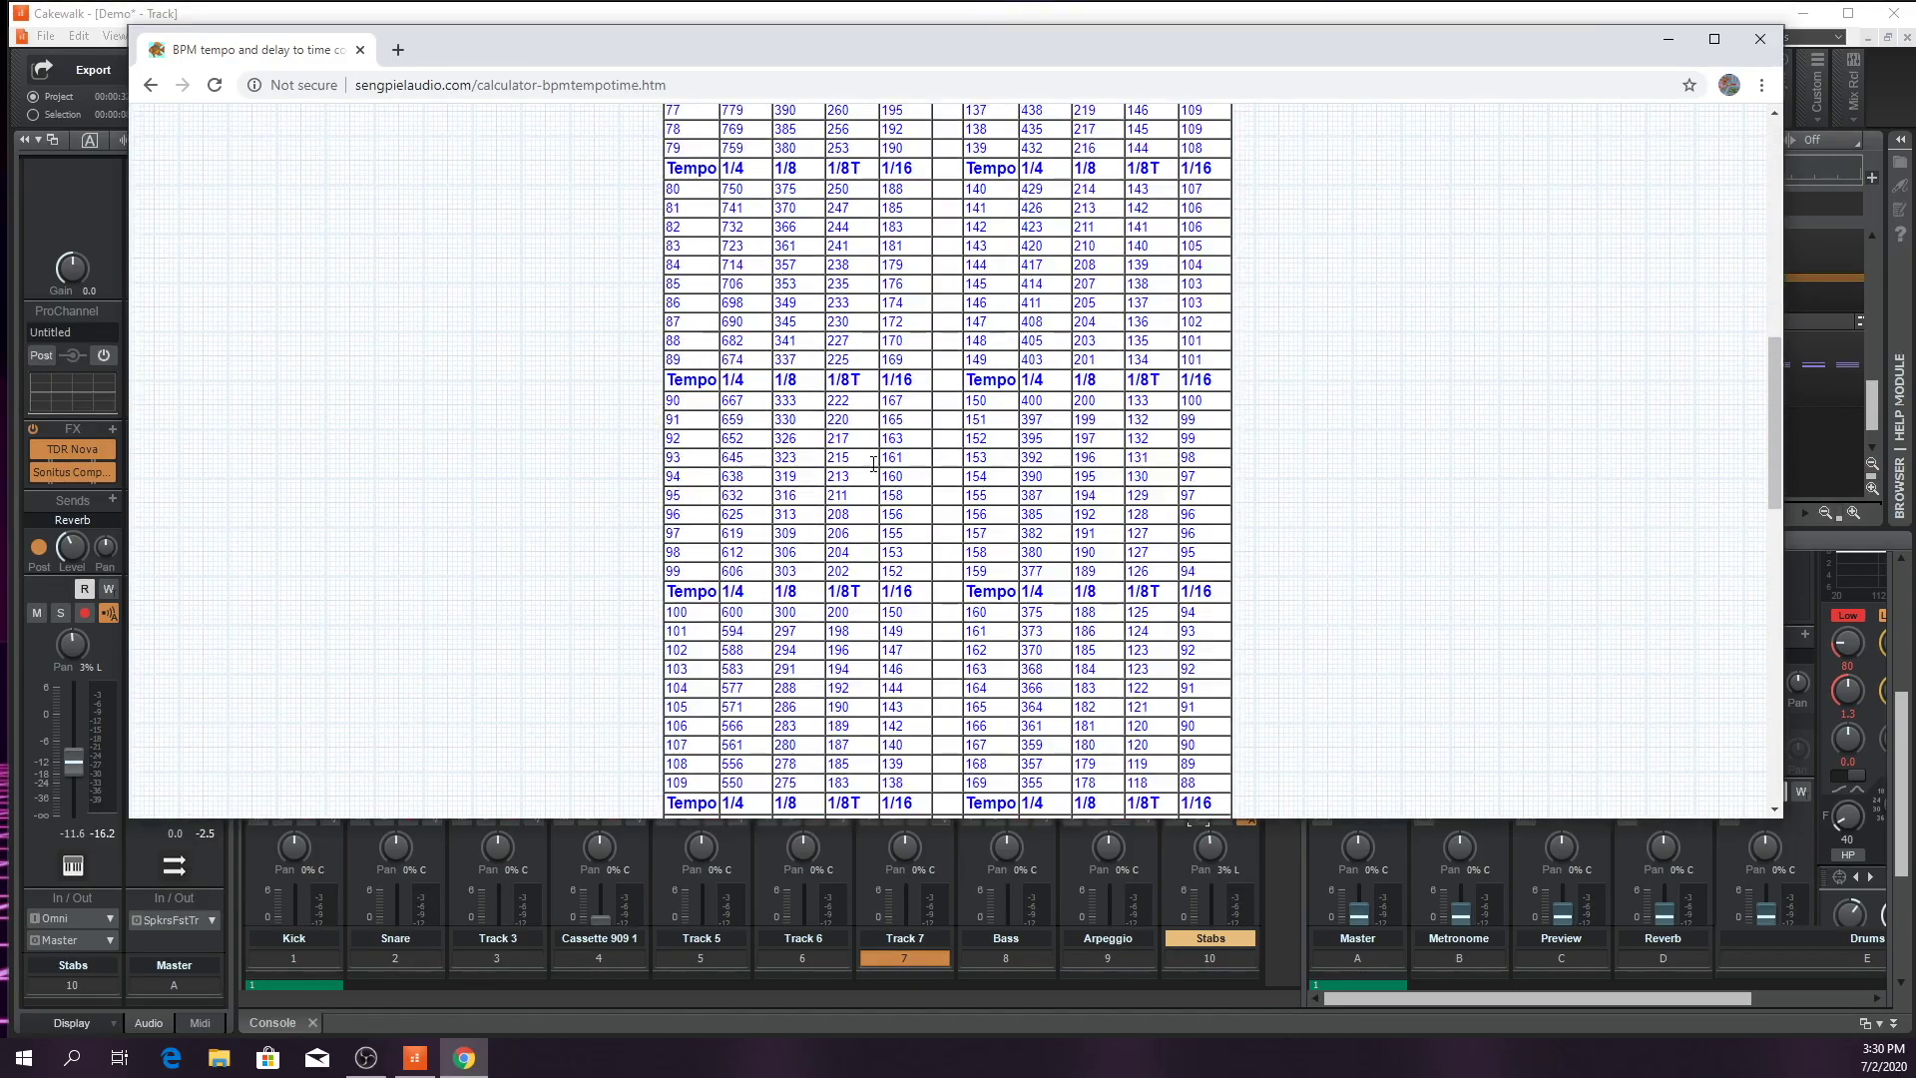
scroll(1072, 569, down, 4)
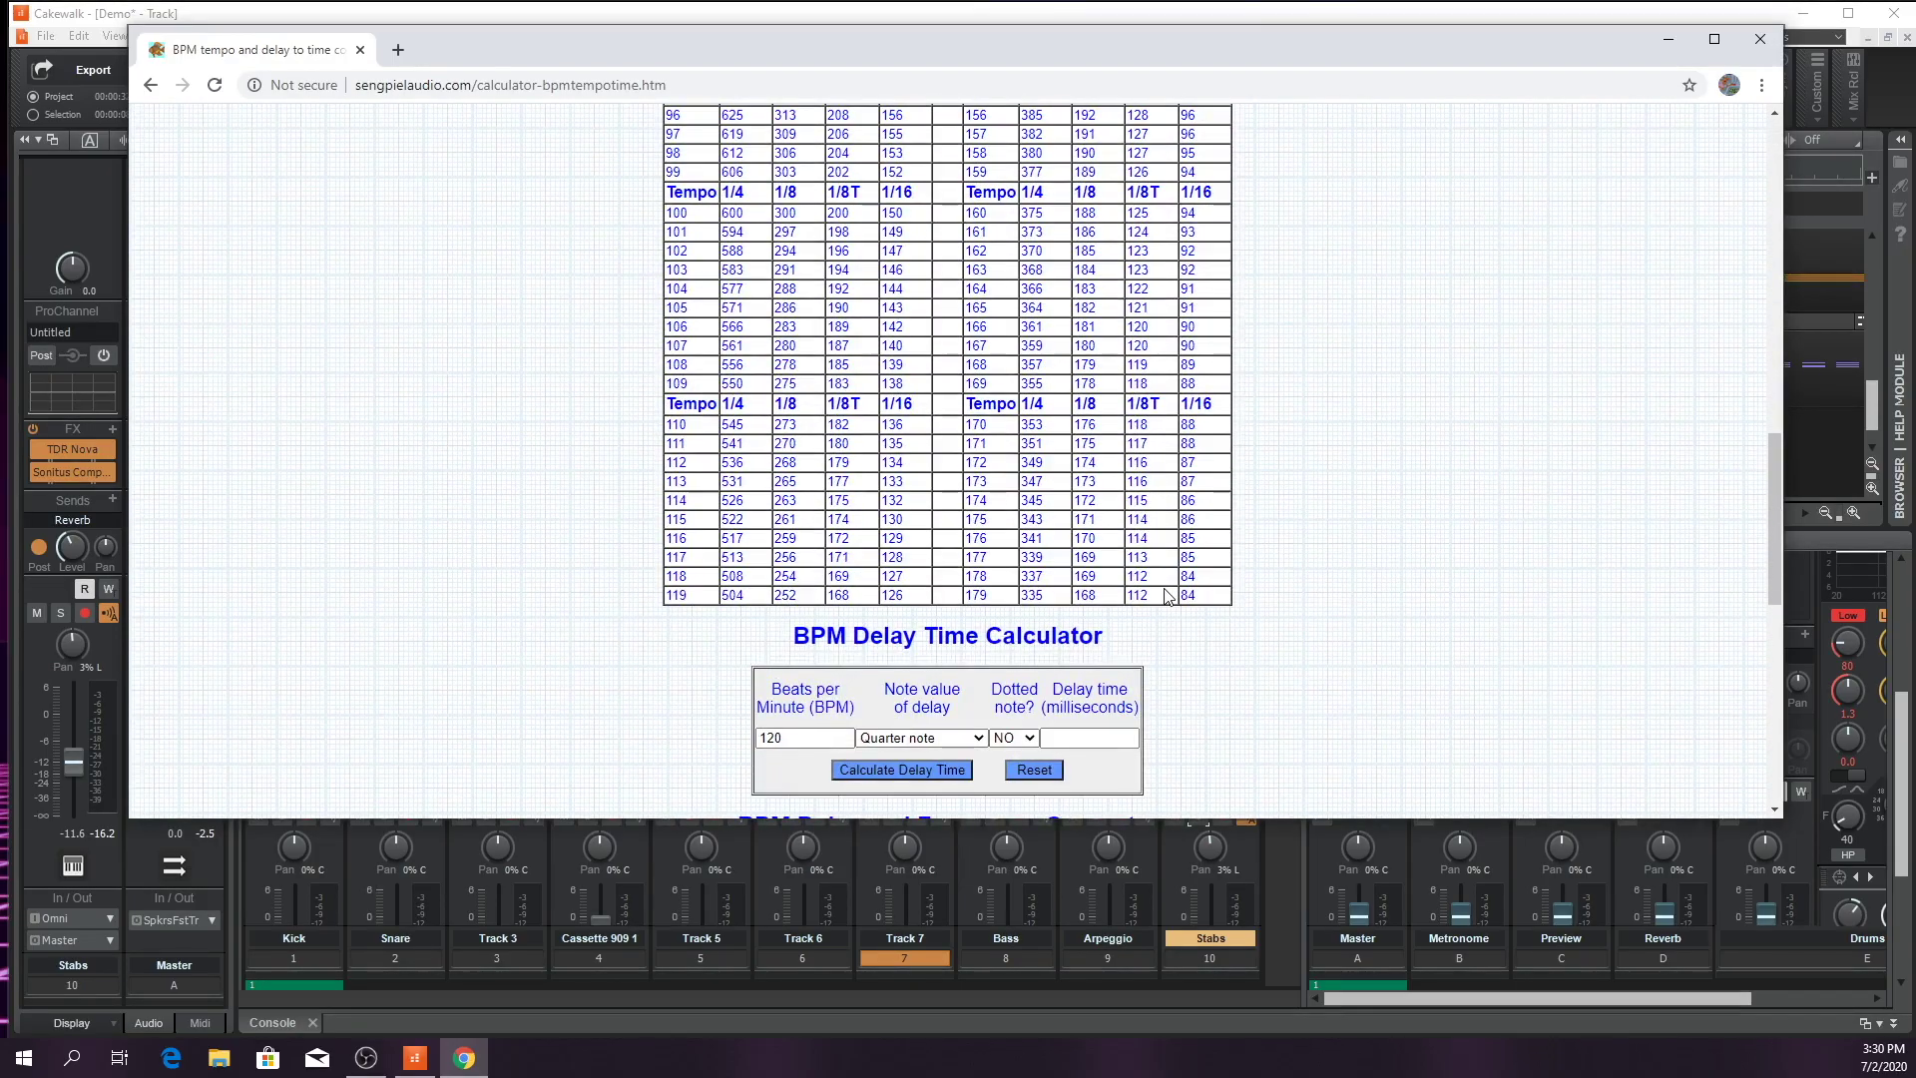
scroll(1165, 595, up, 10)
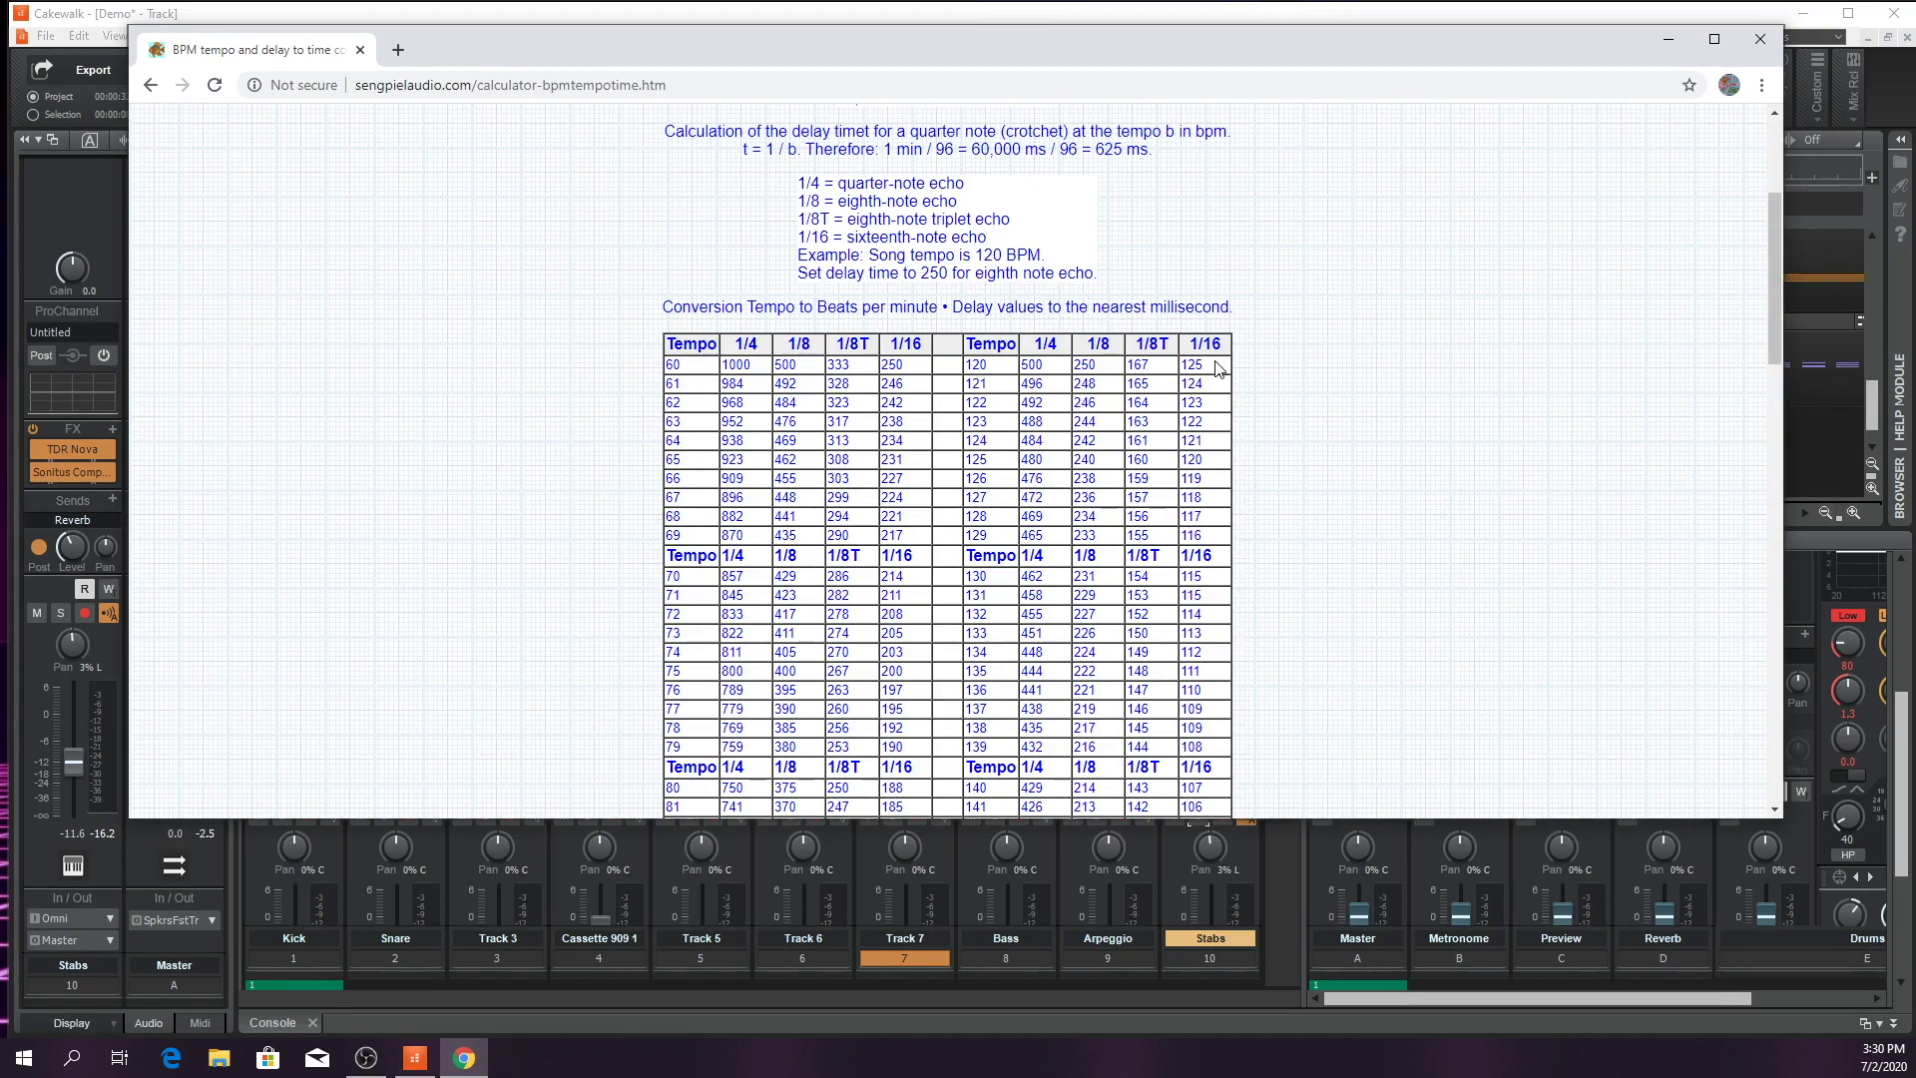
drag(1212, 48, 0, 303)
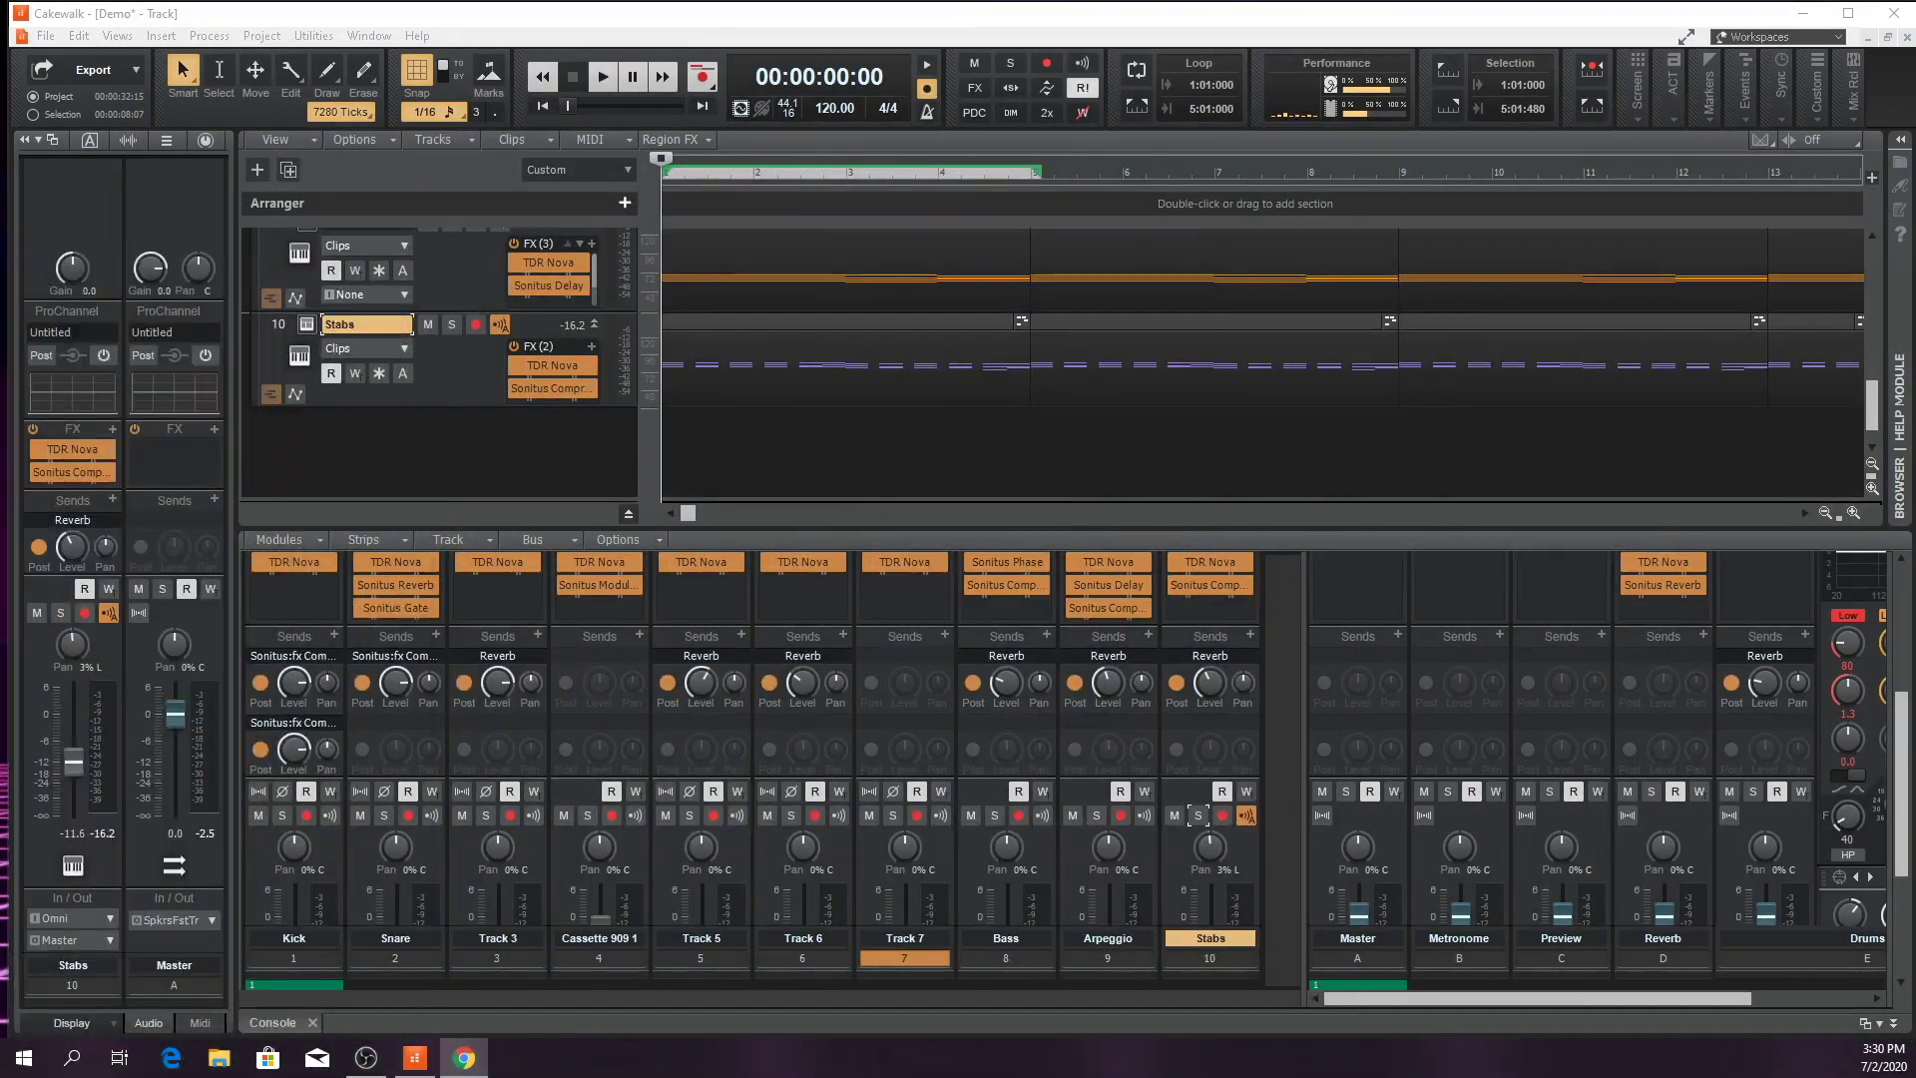
In Cakewalk, set the Bass and Arpeggio compressors' release to 250 ms, raise the Bass threshold and set the Arpeggio threshold to -17.3 dB
double_click(1002, 586)
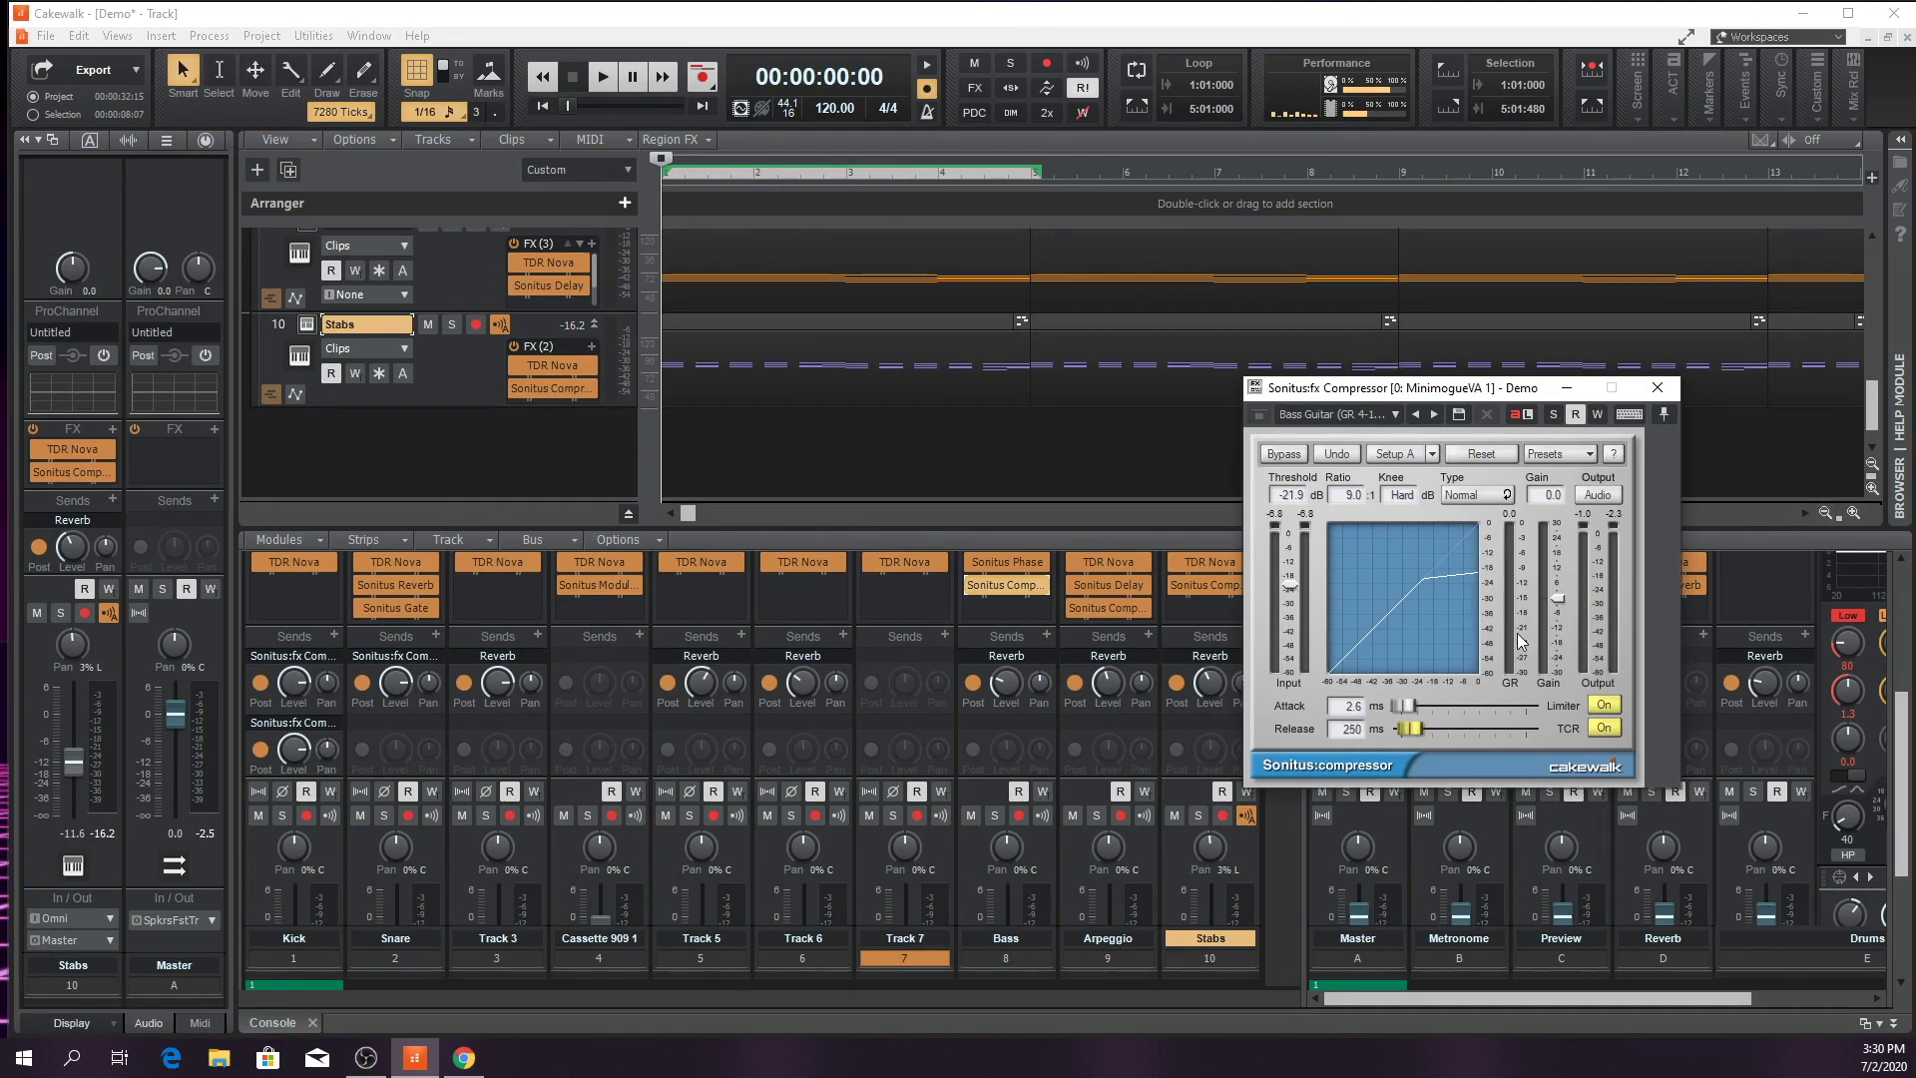
drag(1290, 587, 1289, 571)
double_click(1104, 605)
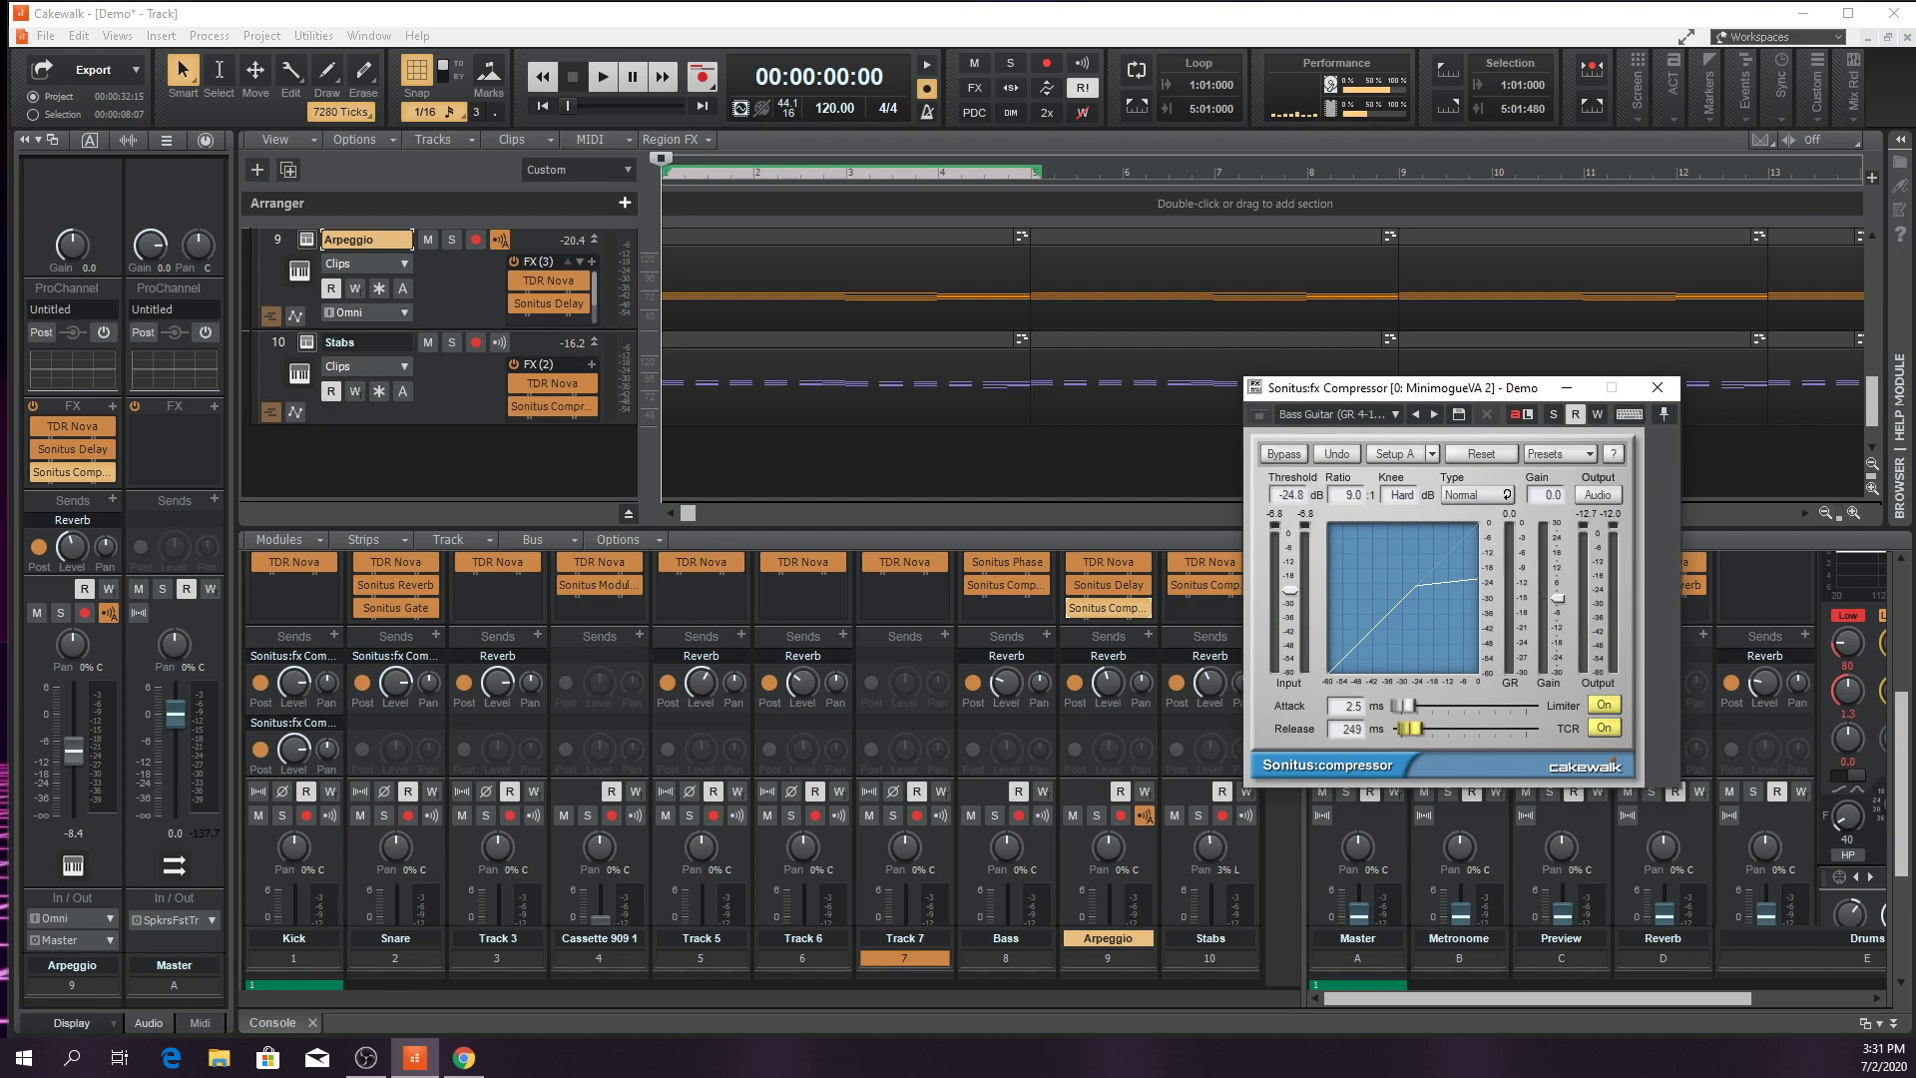
drag(1290, 590, 1291, 572)
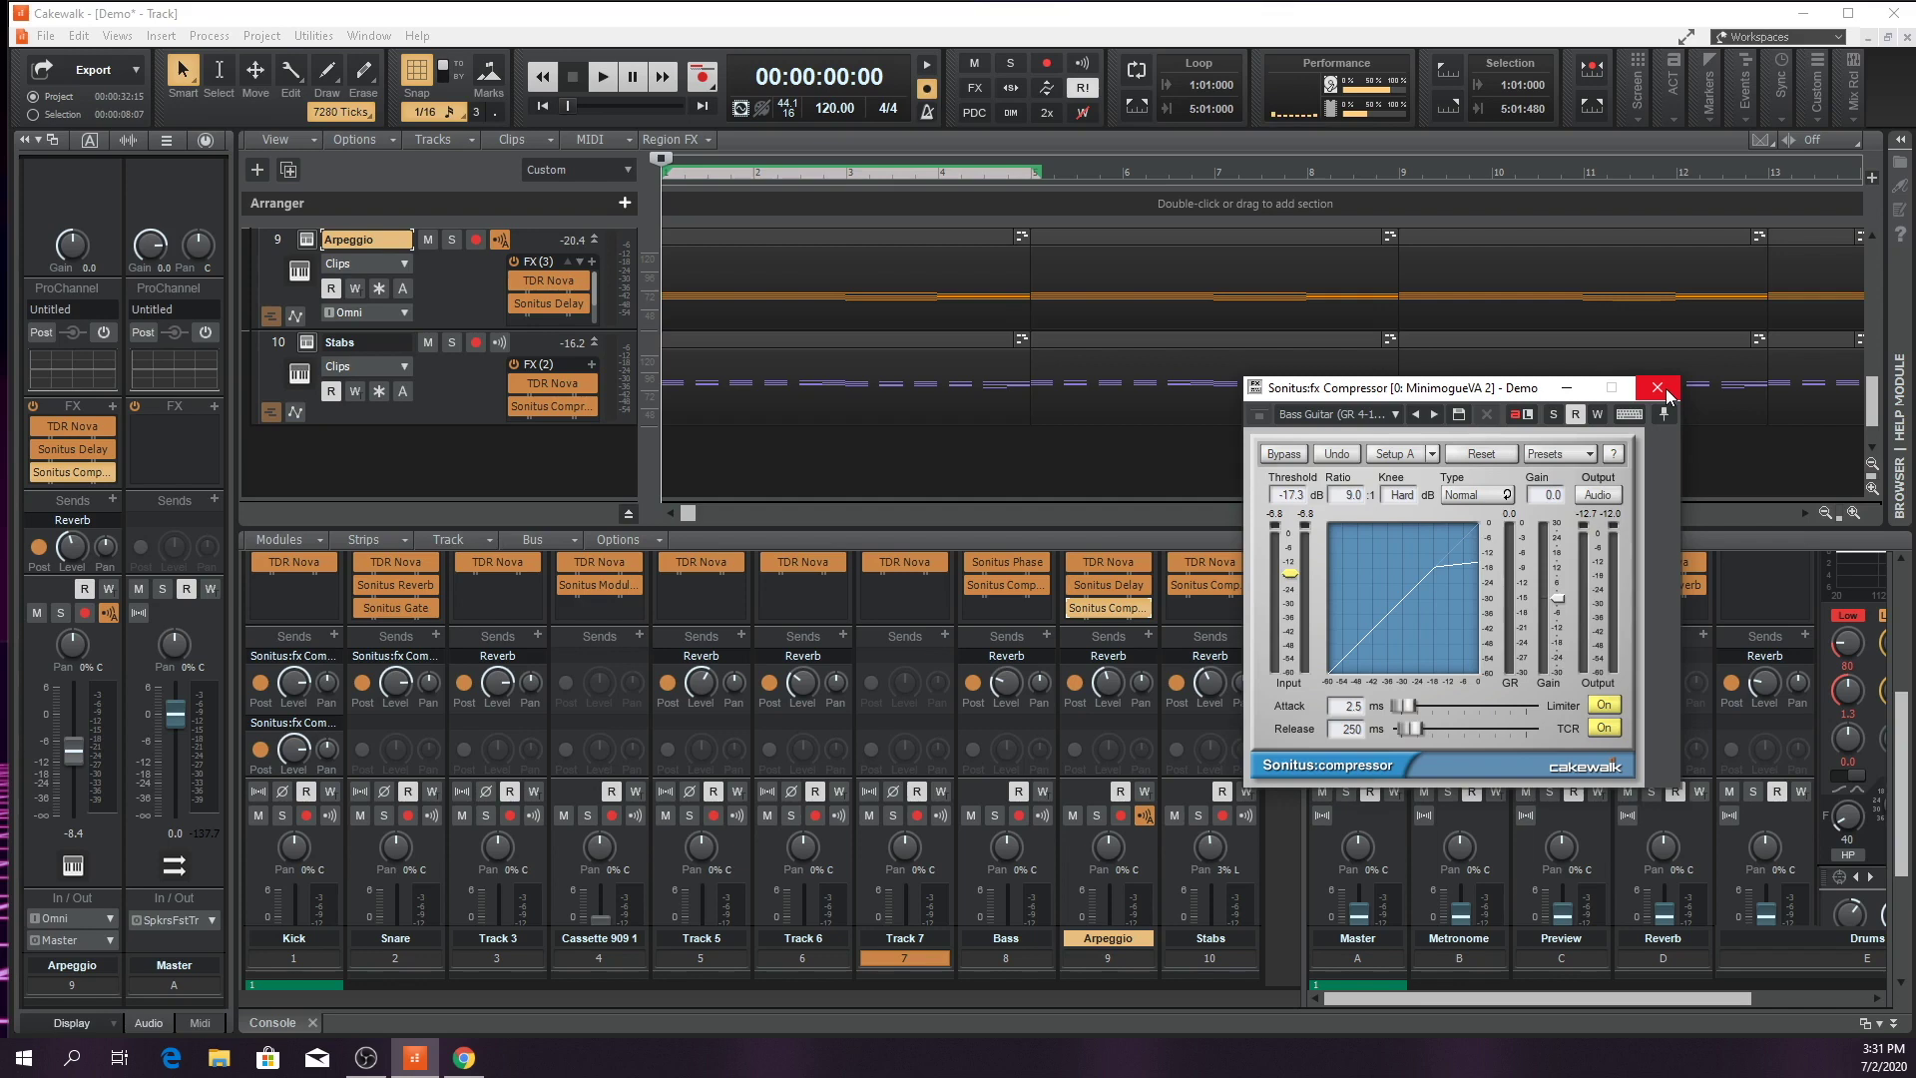
click(1656, 389)
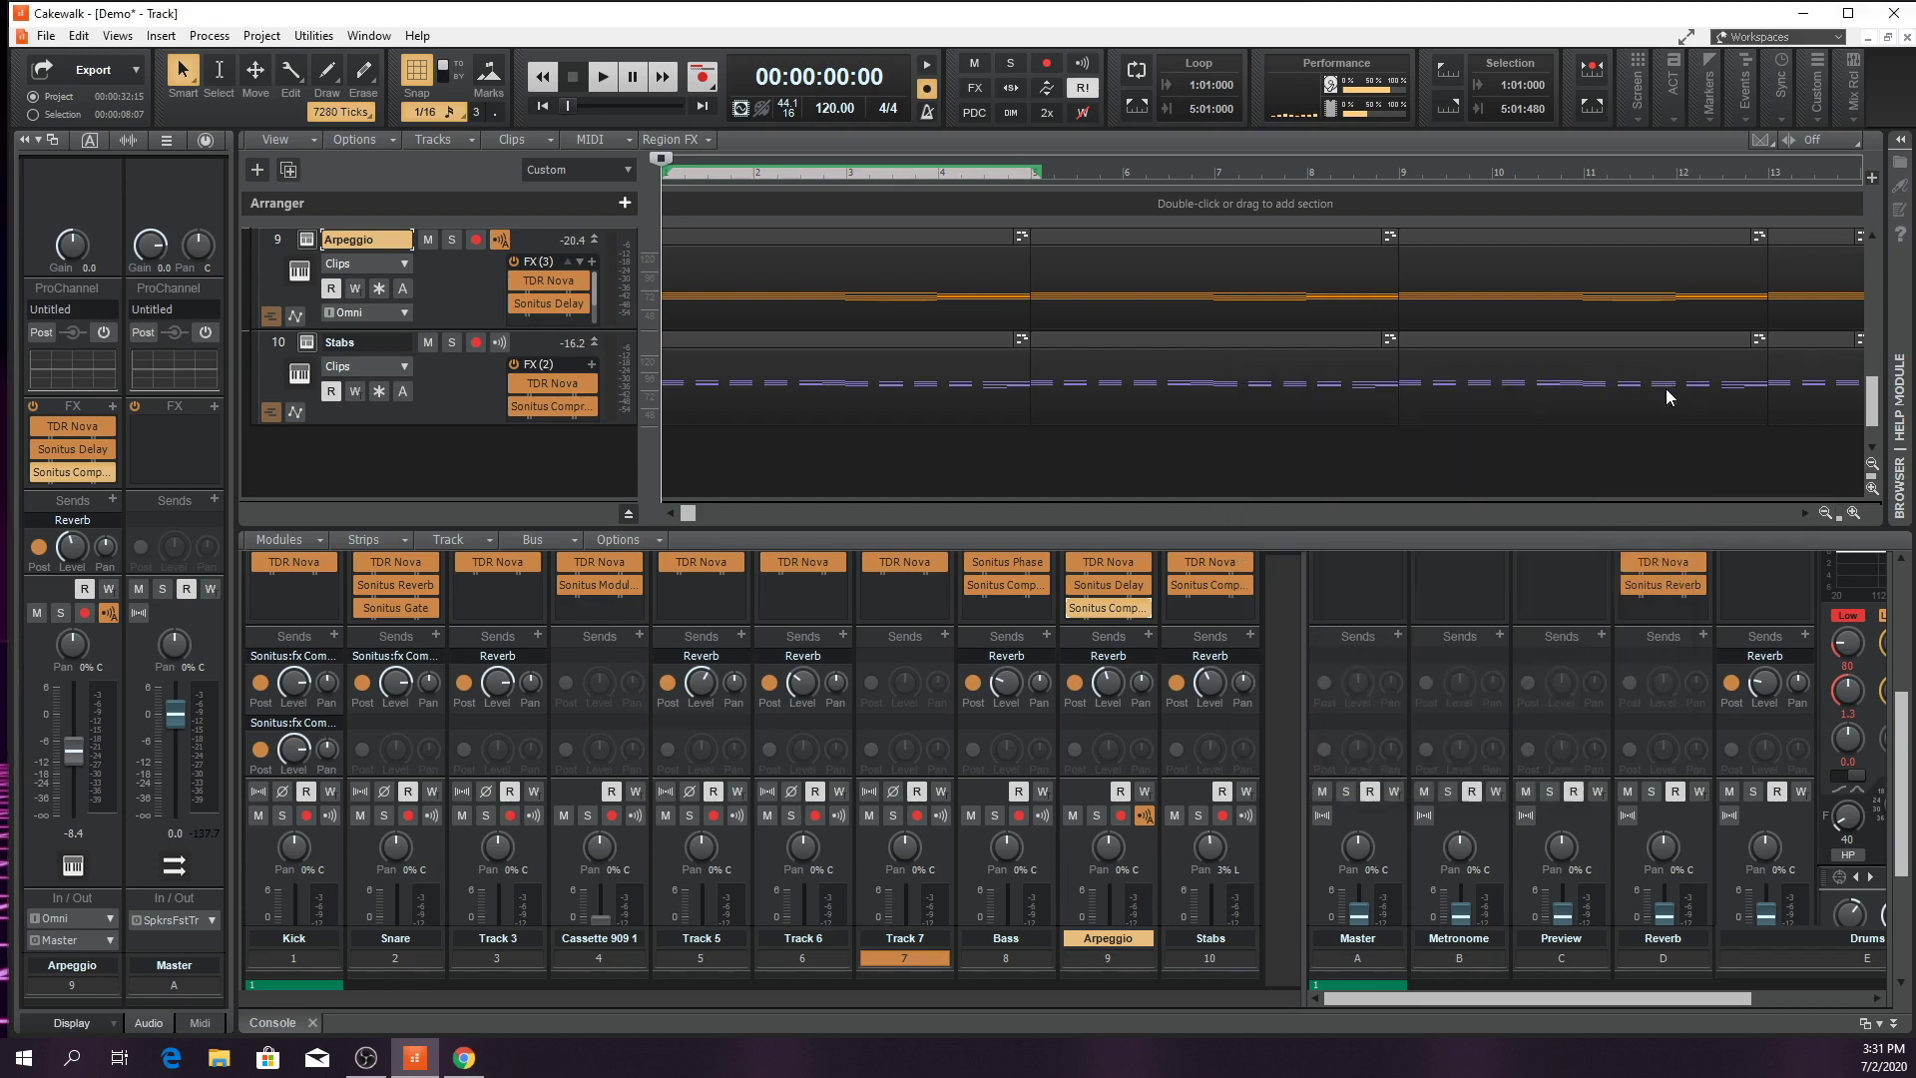
Set the Stabs compressor's release to 125 ms and its threshold to -11.7 dB
double_click(1223, 585)
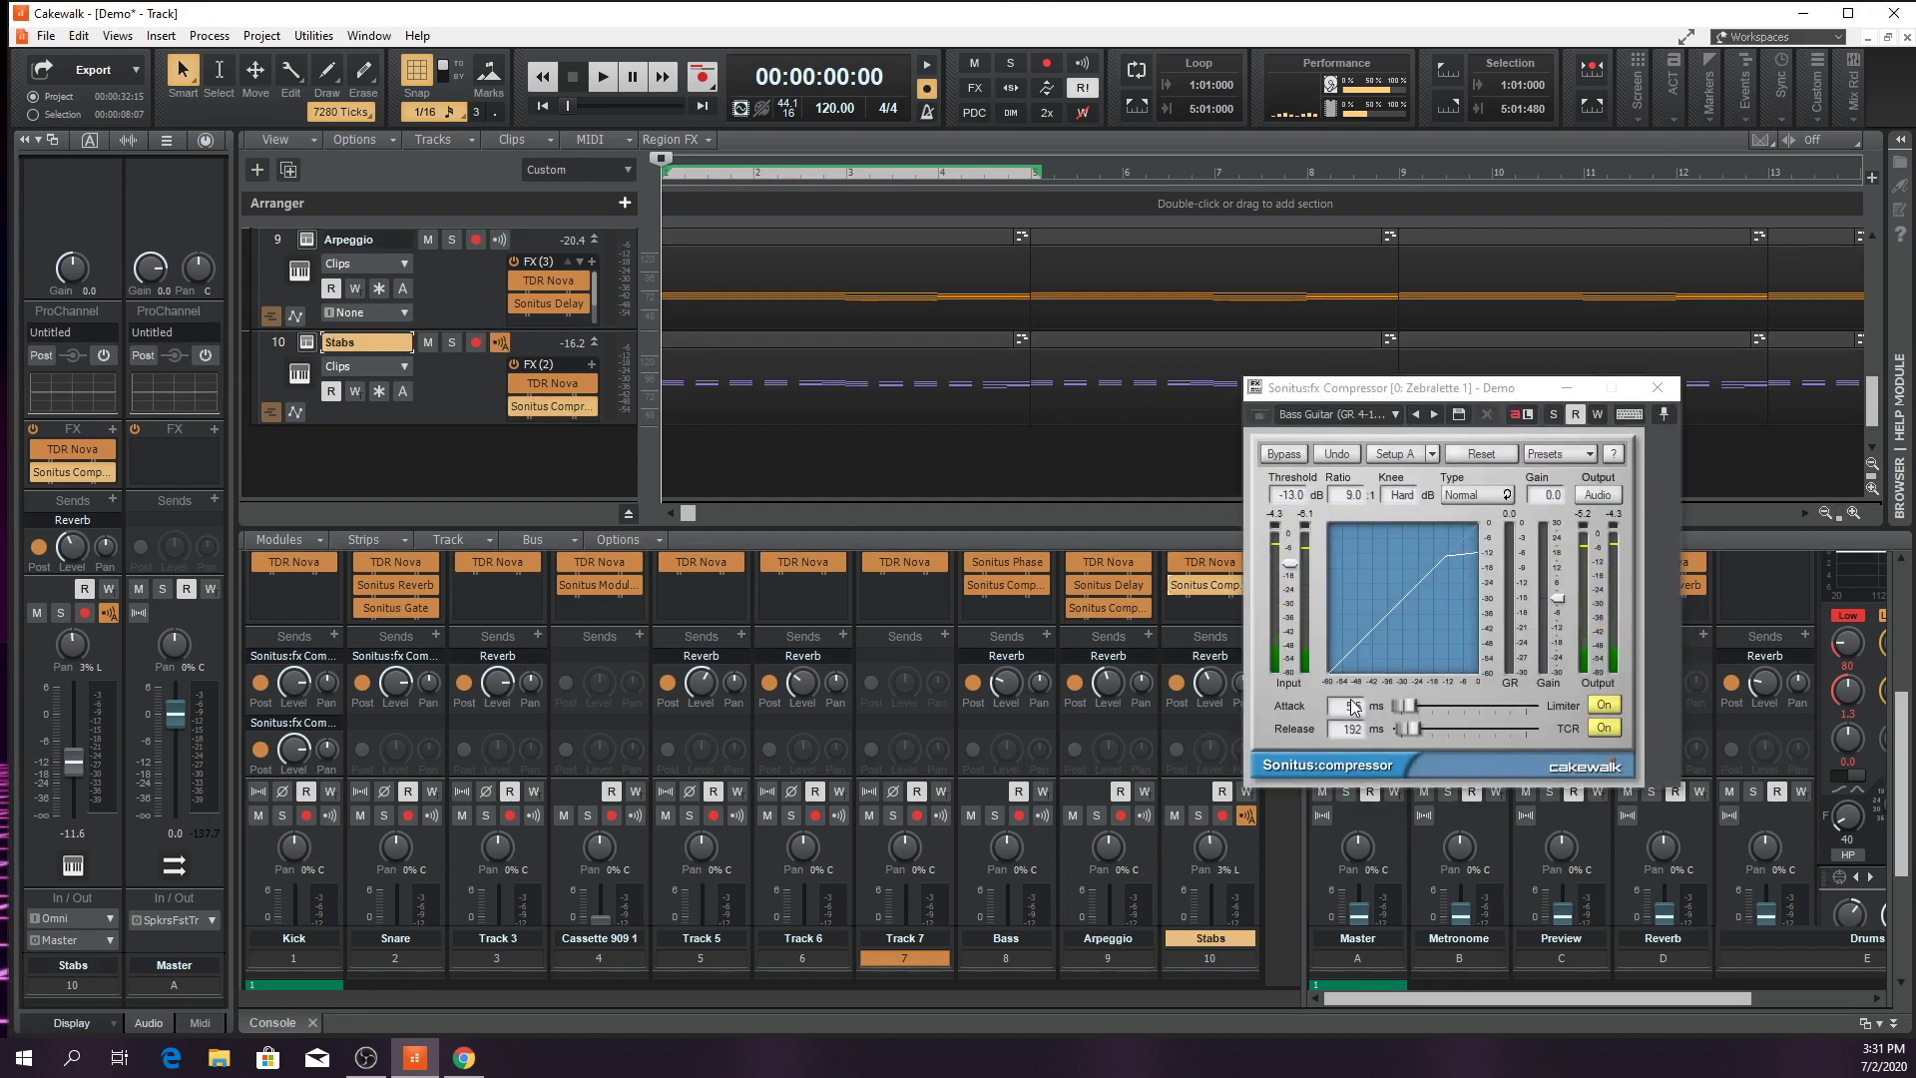
click(1402, 730)
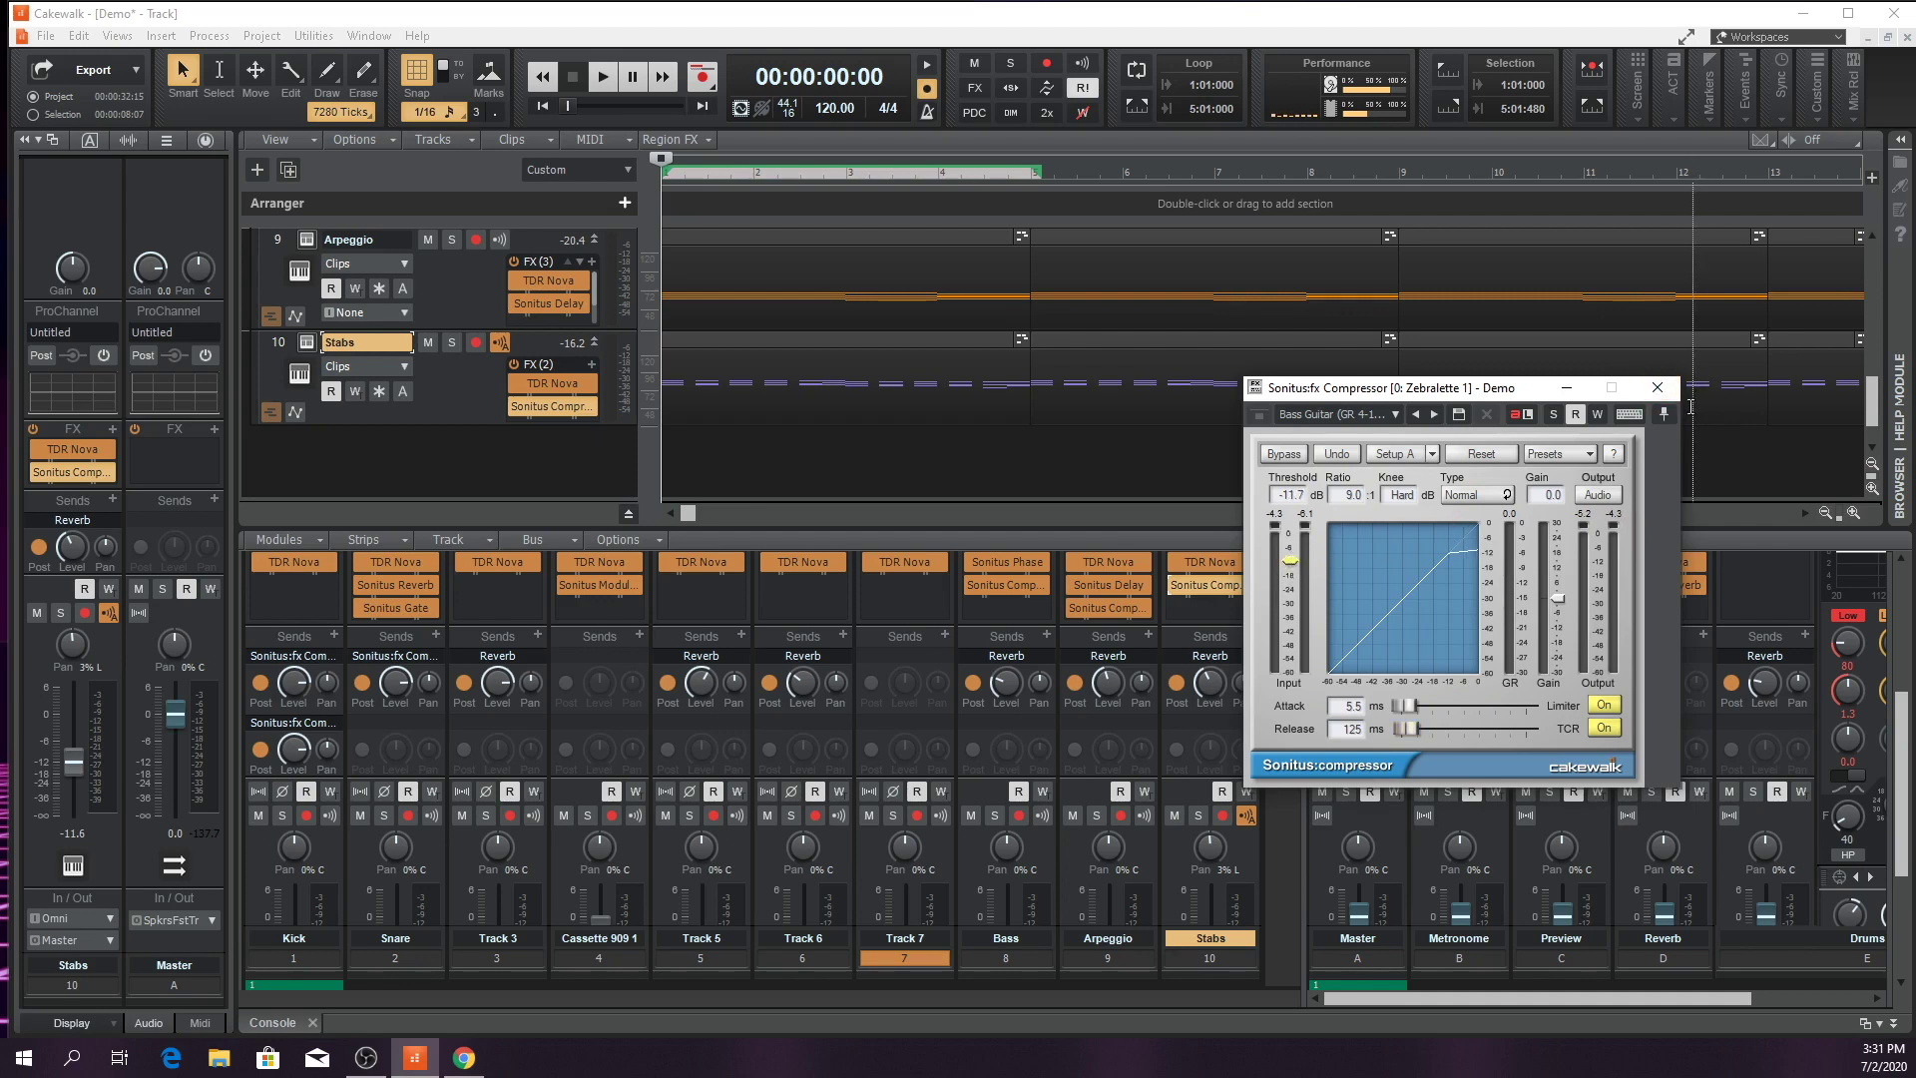
click(1656, 387)
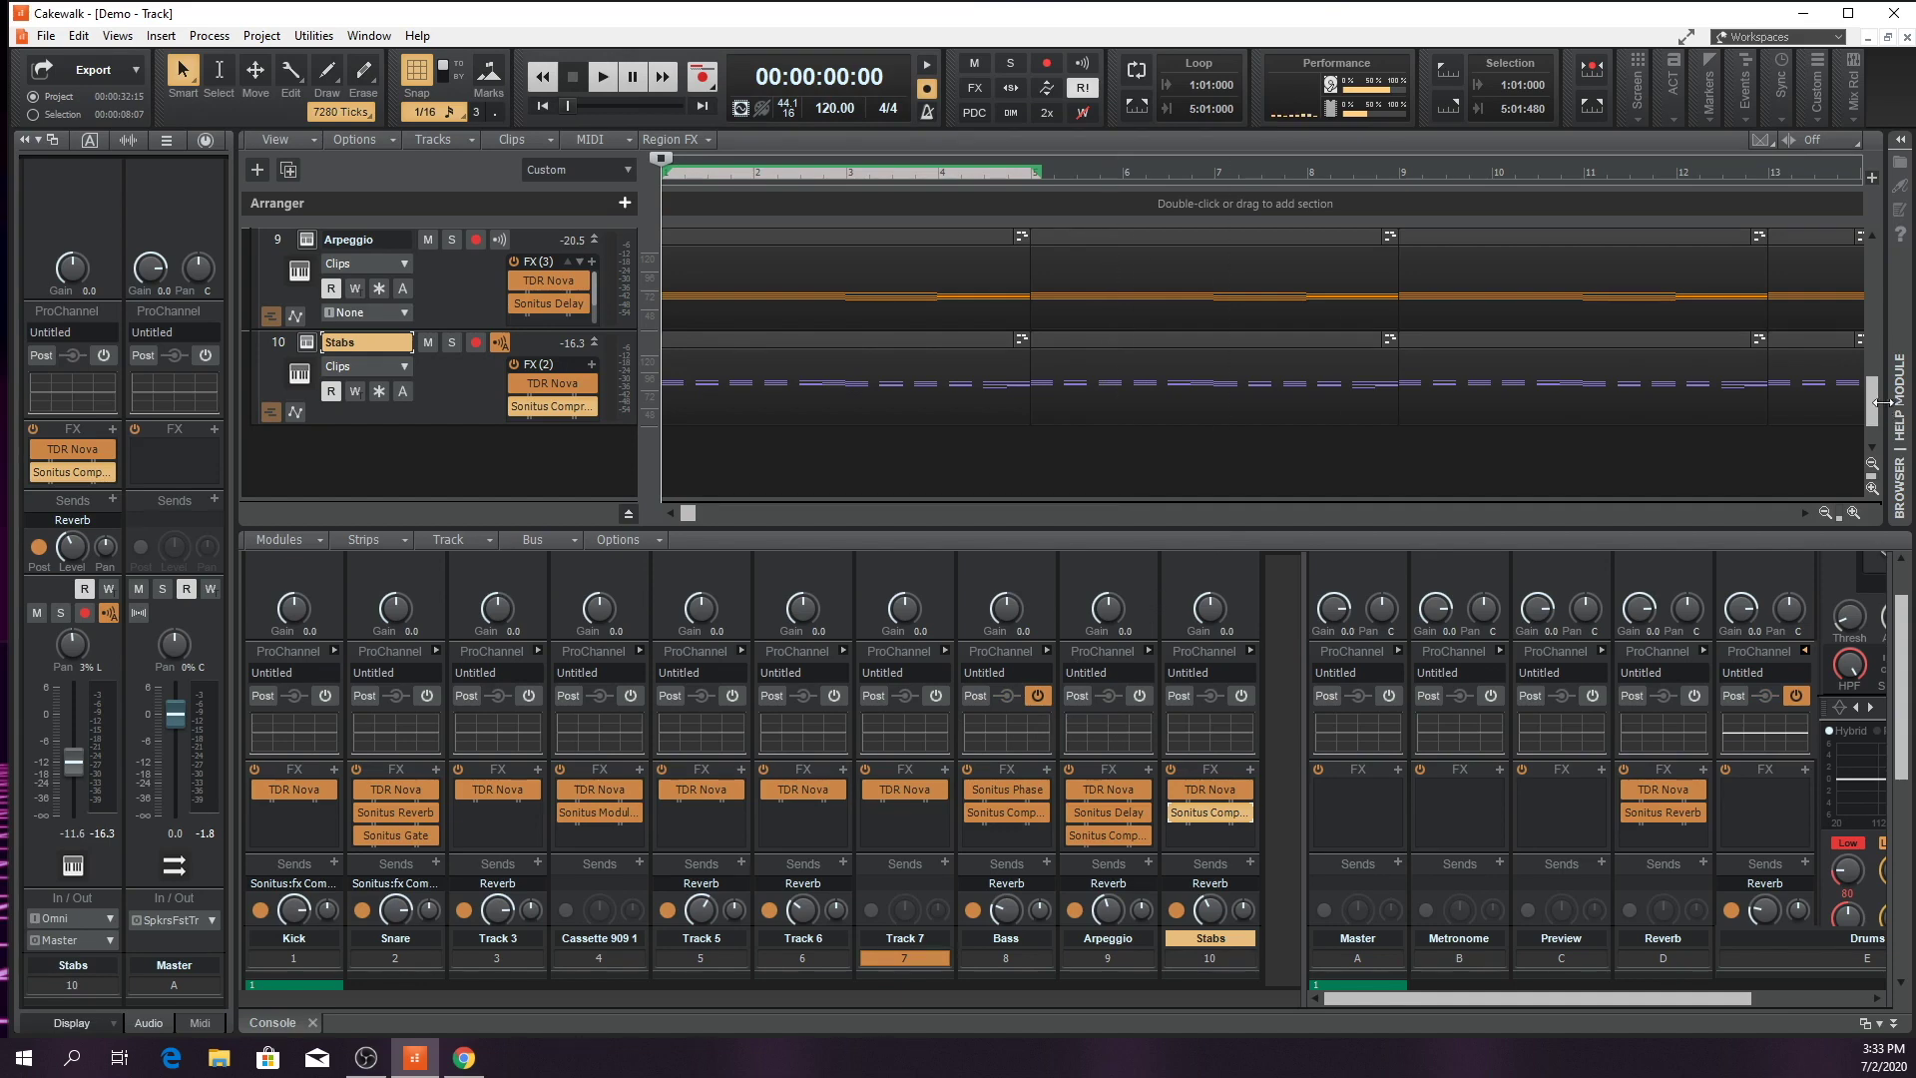
Adjust the volume level of Track 6 in the mix
drag(1875, 411, 1875, 322)
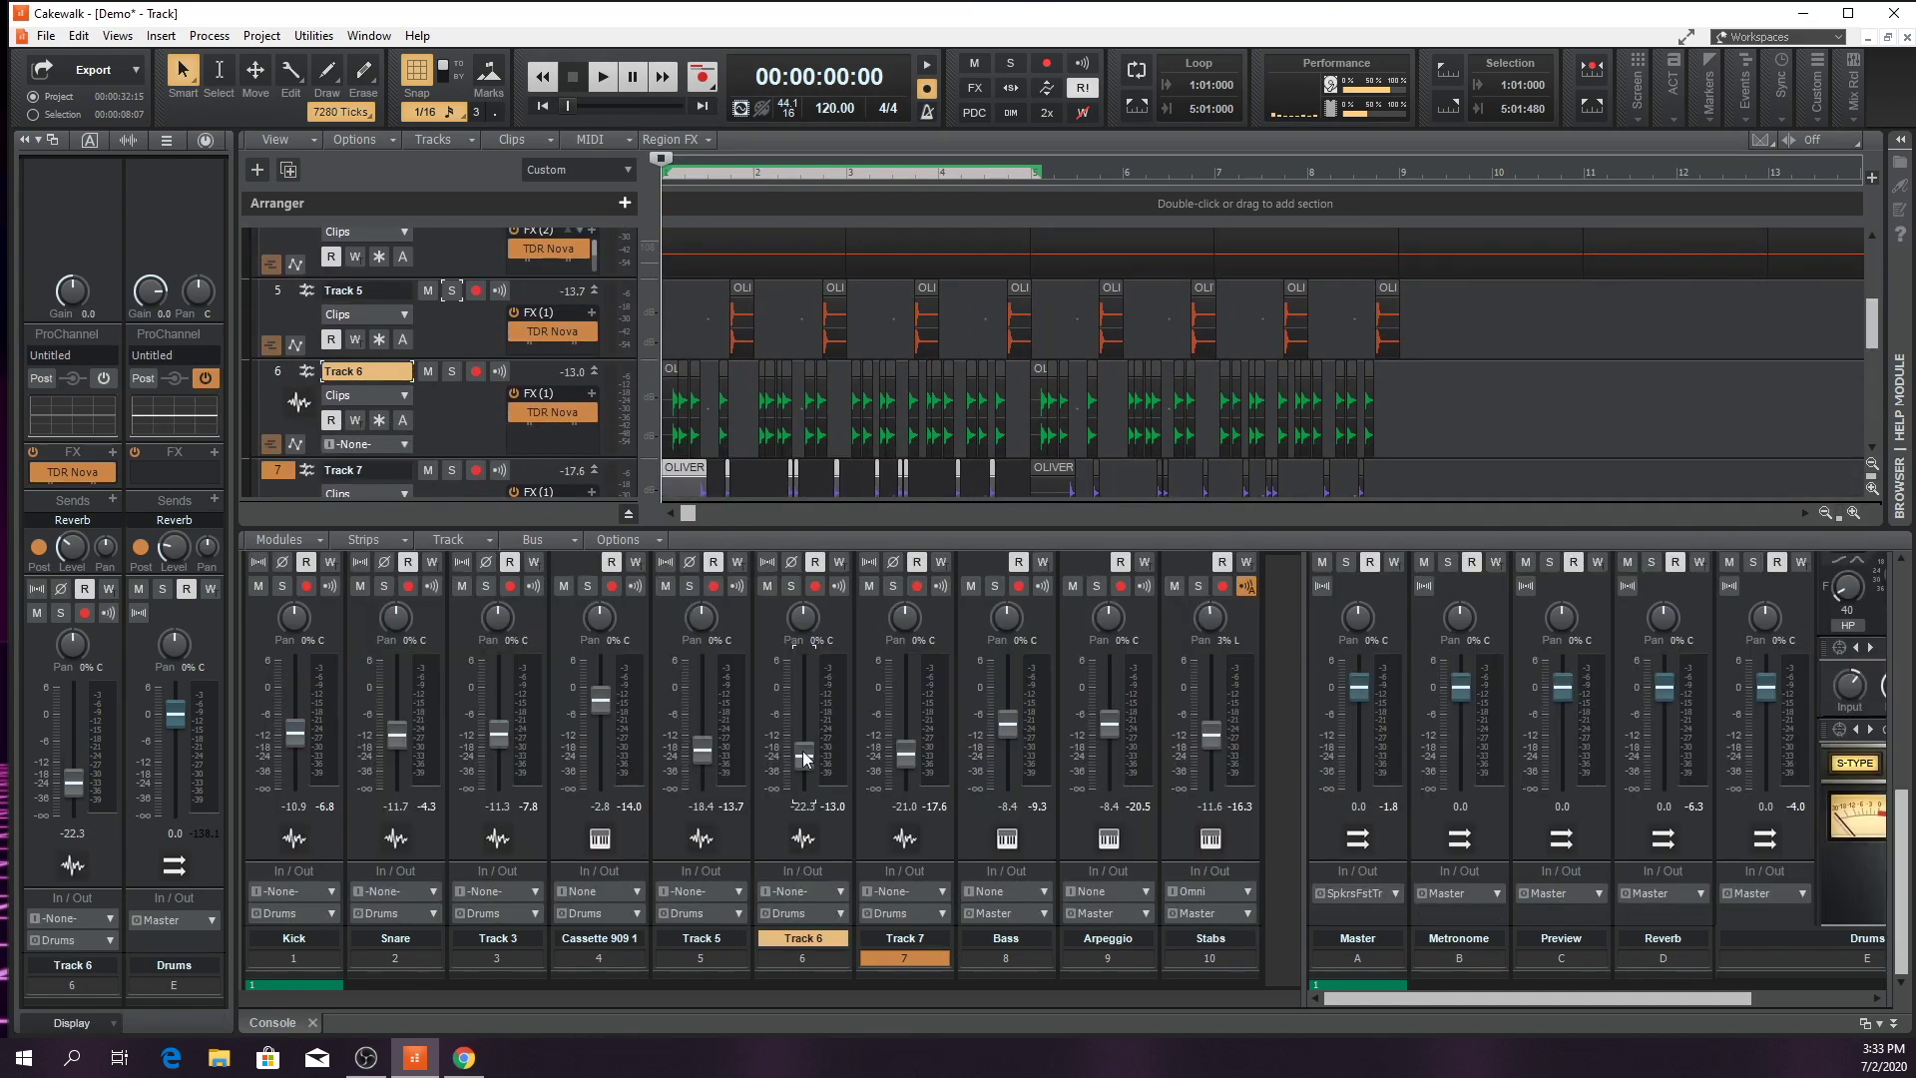